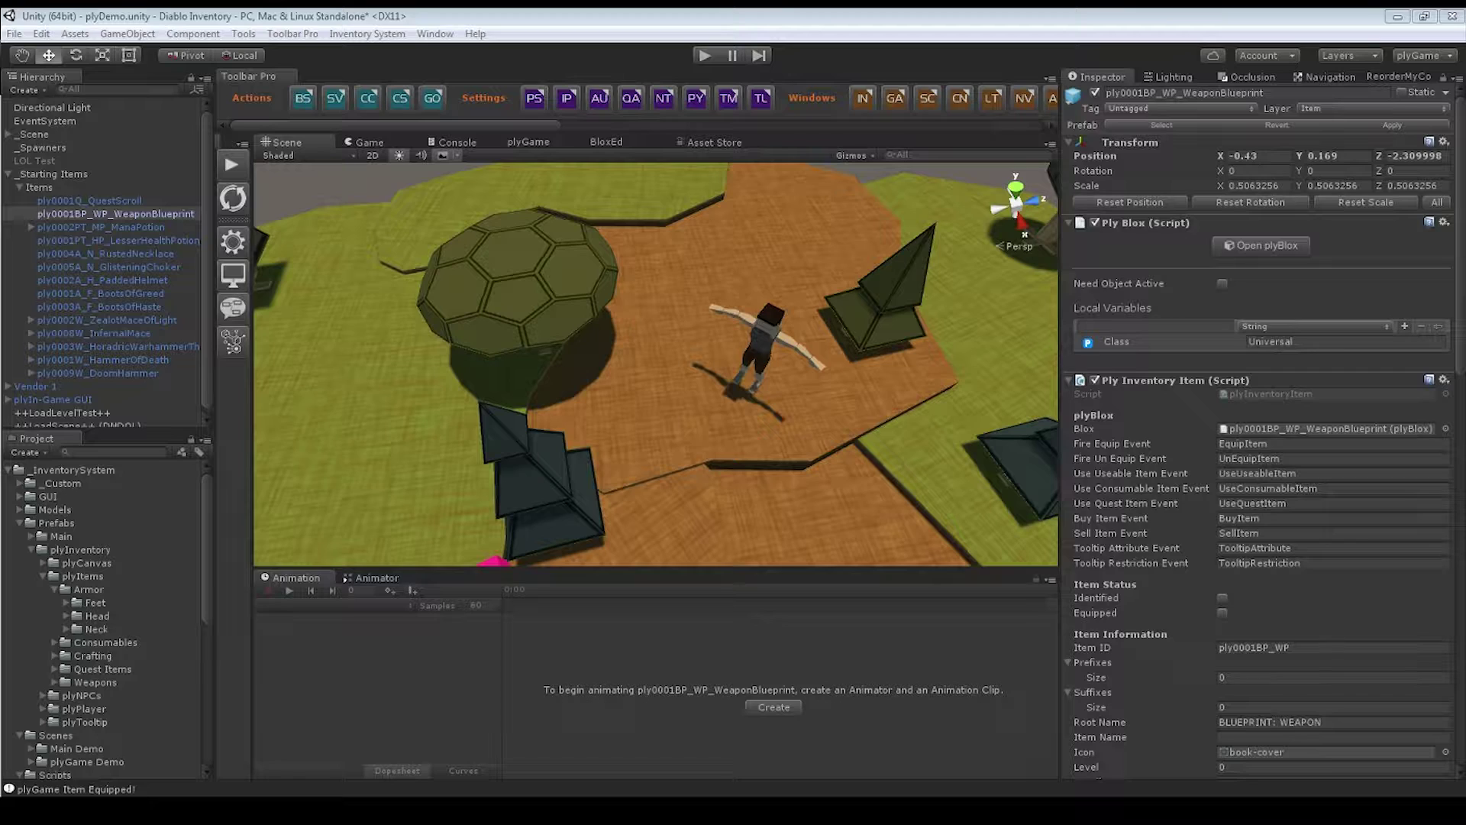
- Orbit the scene camera down and around the pink item cubes toward the trees
alt+drag(656, 459, 443, 322)
alt+drag(814, 325, 743, 460)
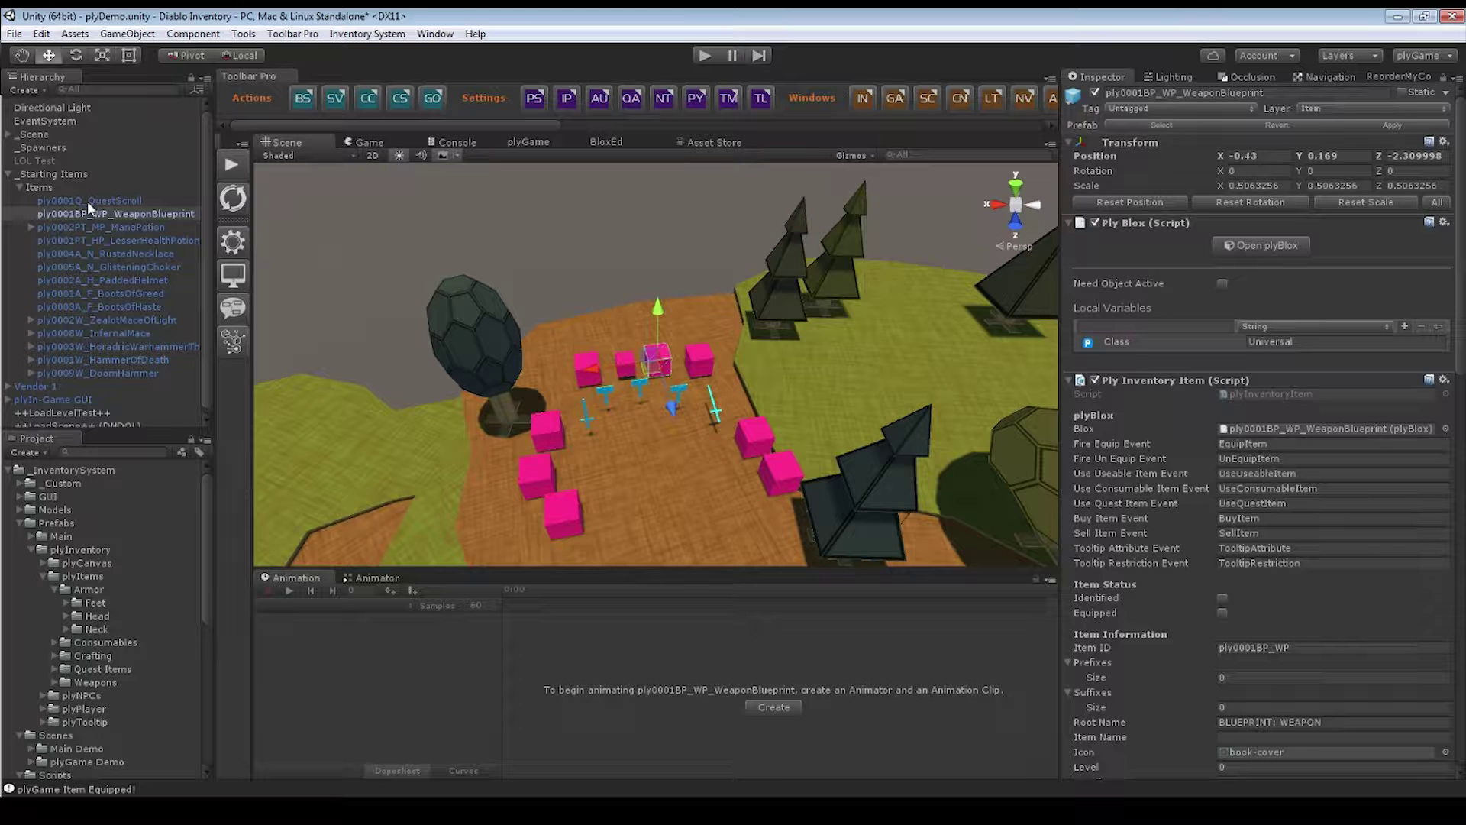
- Select ply0001Q_QuestScroll, frame its cube in the Scene view, and review its Class variable
click(126, 200)
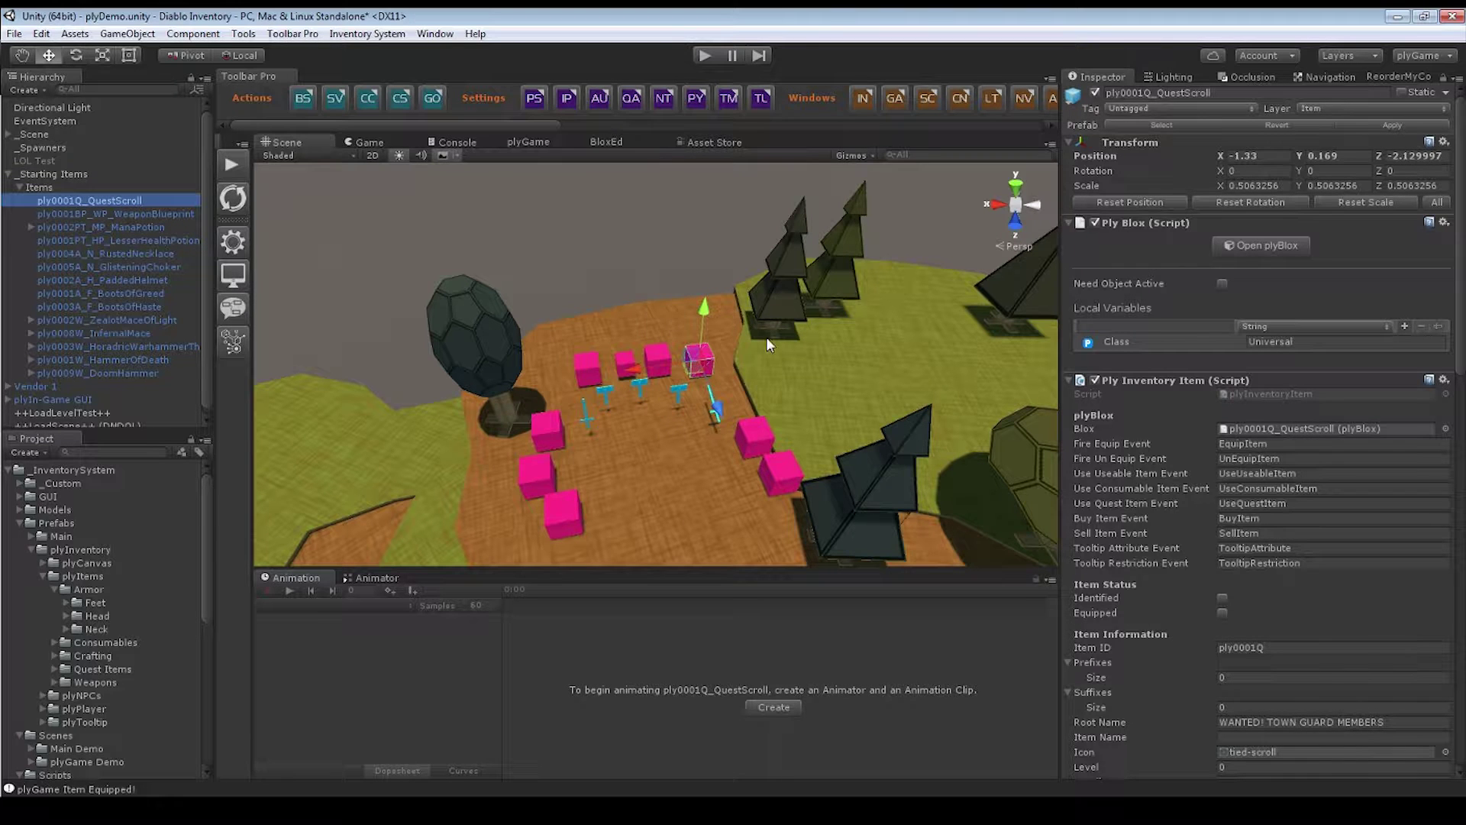
right_drag(754, 336, 903, 349)
key(f)
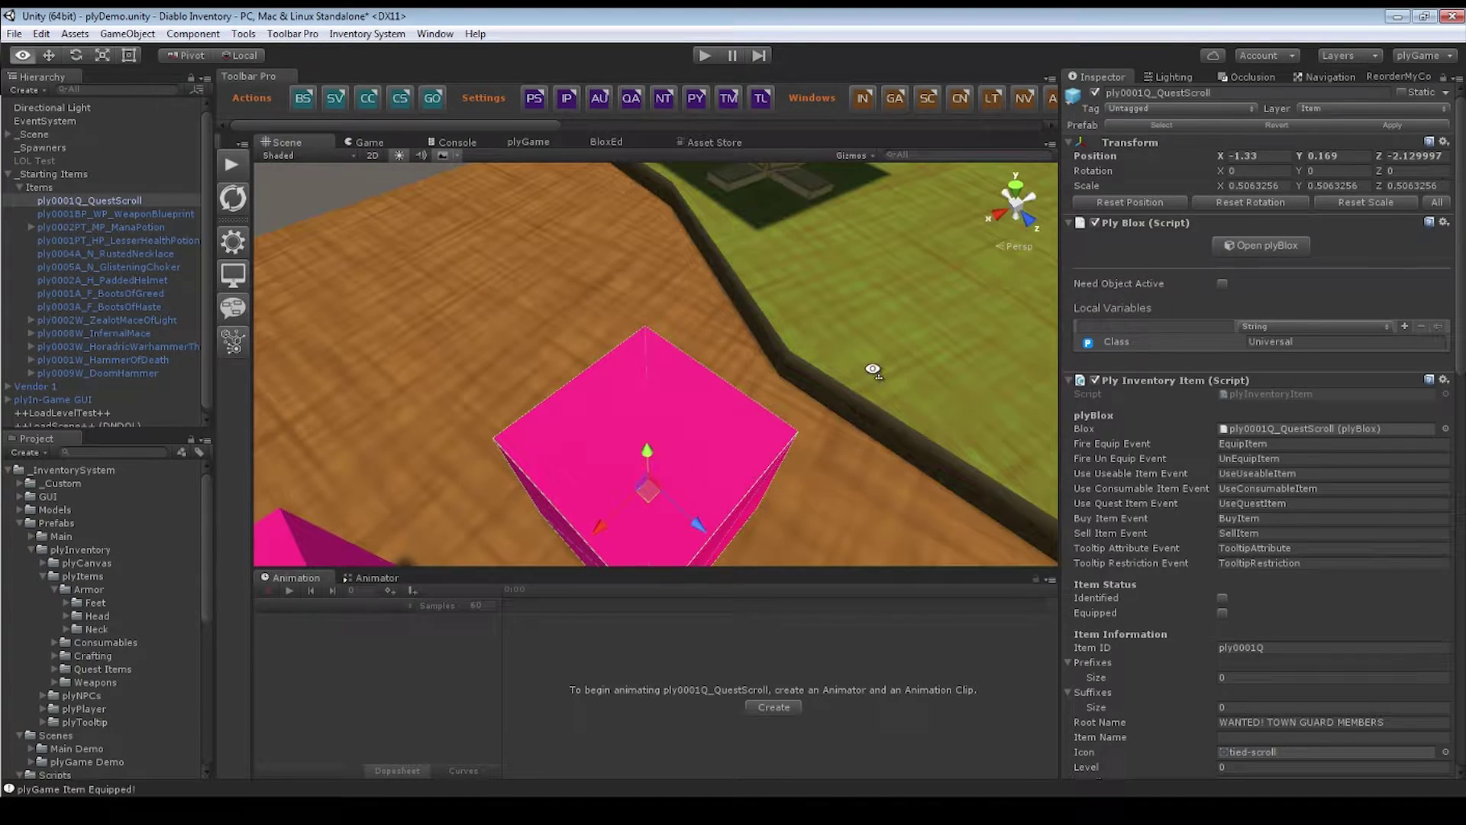
scroll(872, 368, down, 5)
scroll(872, 368, up, 5)
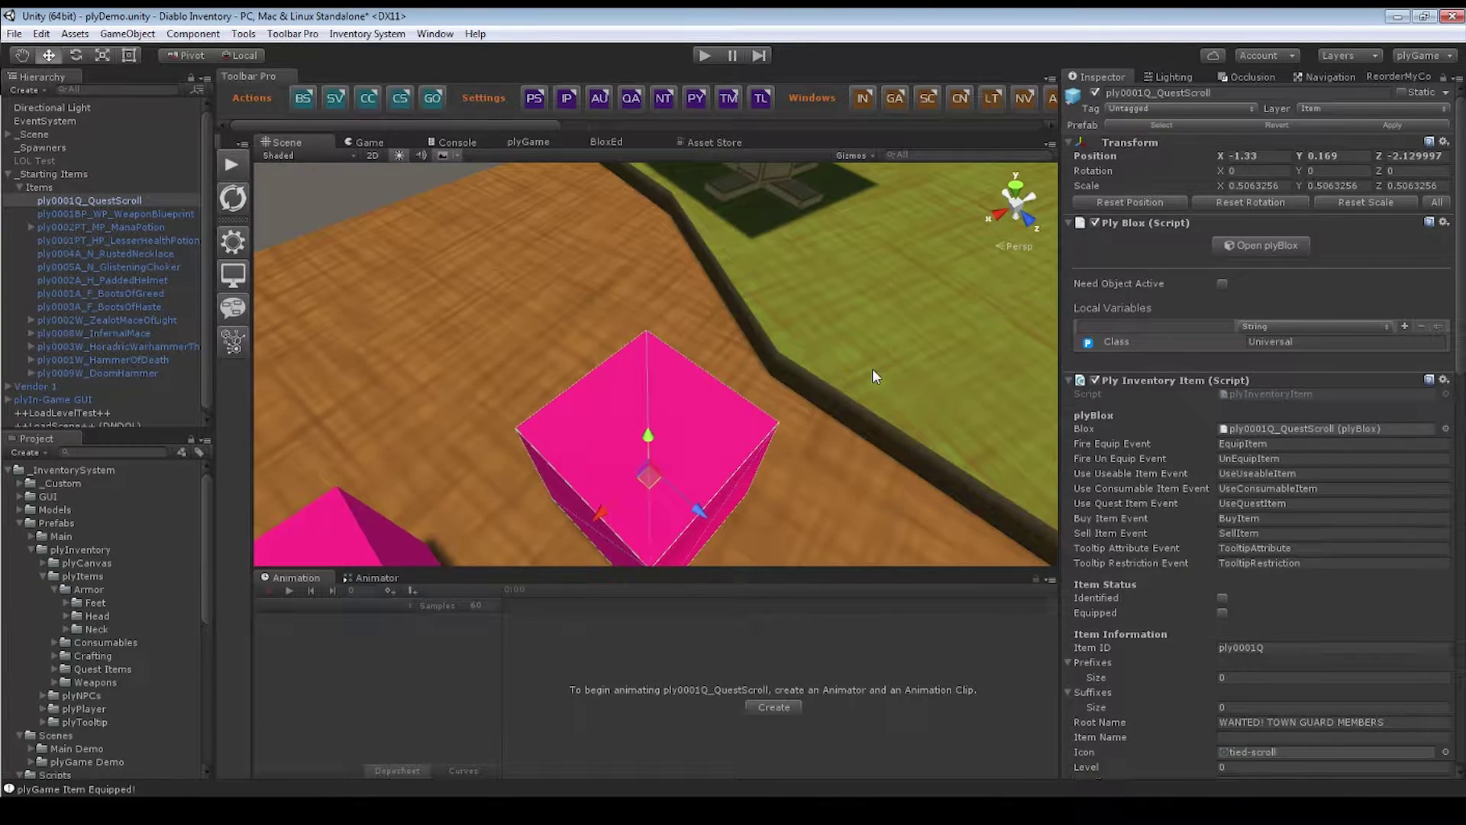
scroll(872, 369, down, 5)
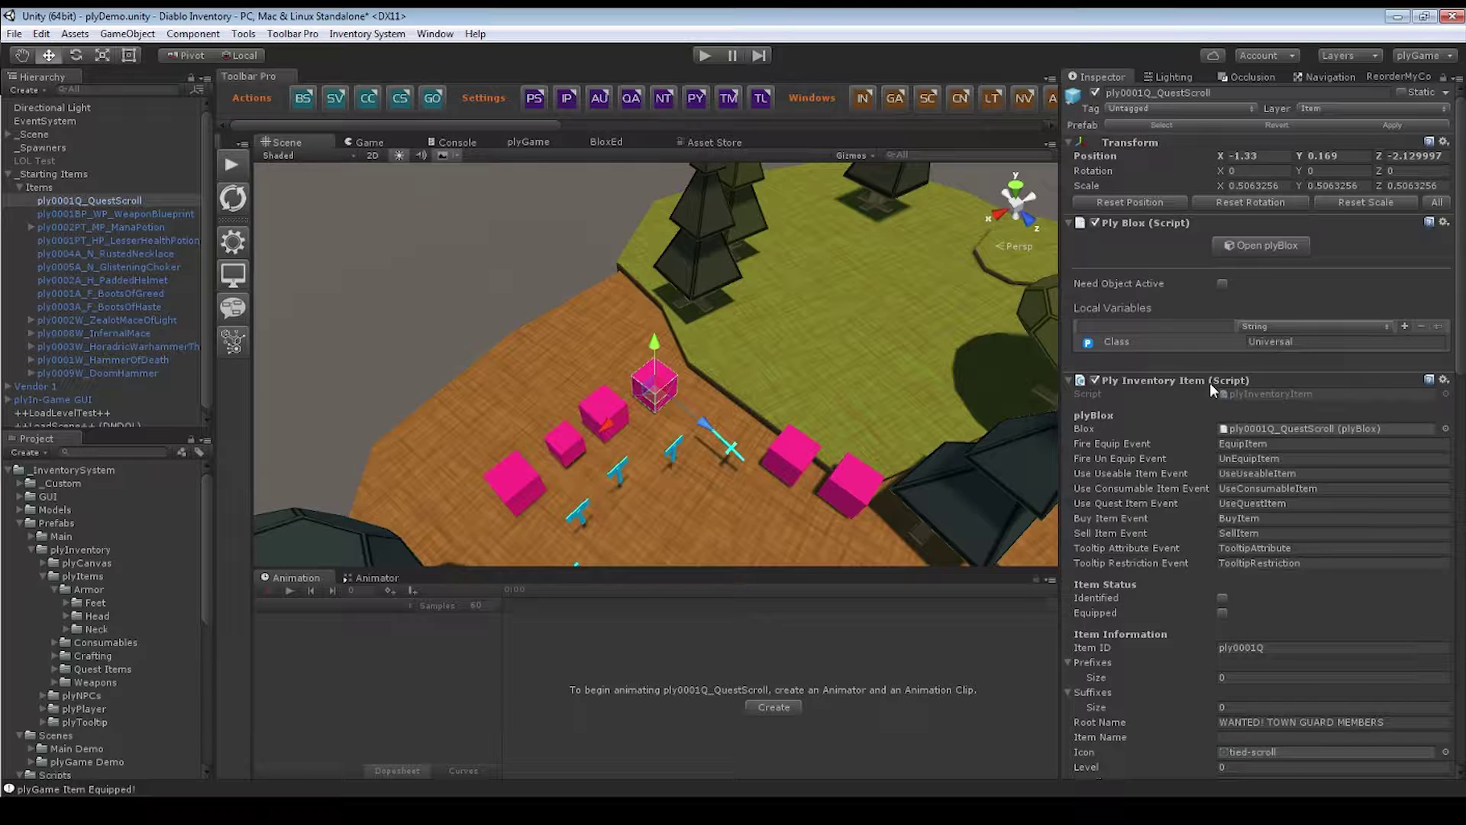
click(1138, 343)
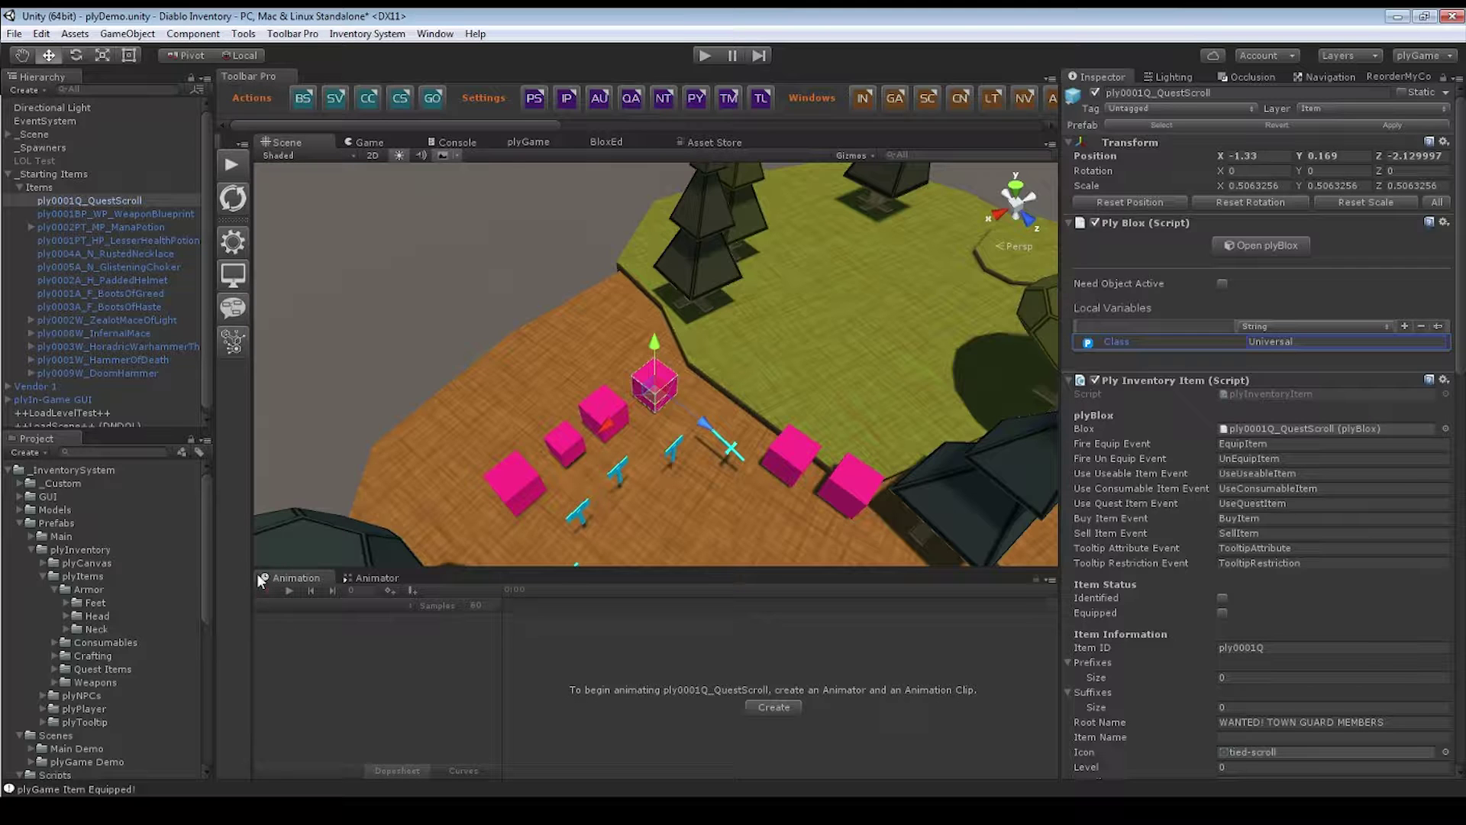
- Expand the plyPlayer prefabs folder in the Project panel
scroll(91, 649, down, 6)
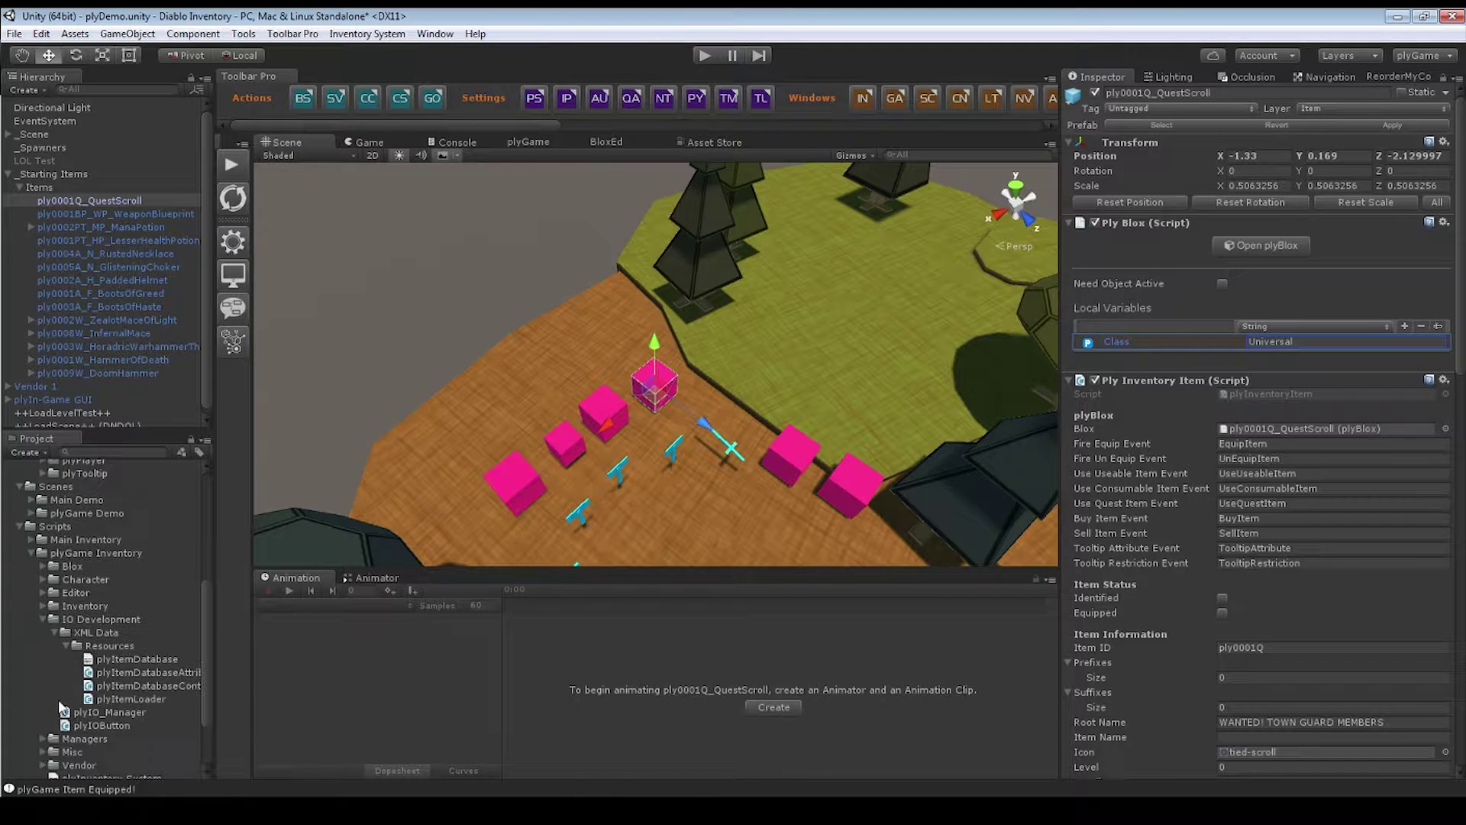
scroll(61, 672, up, 2)
scroll(47, 565, up, 2)
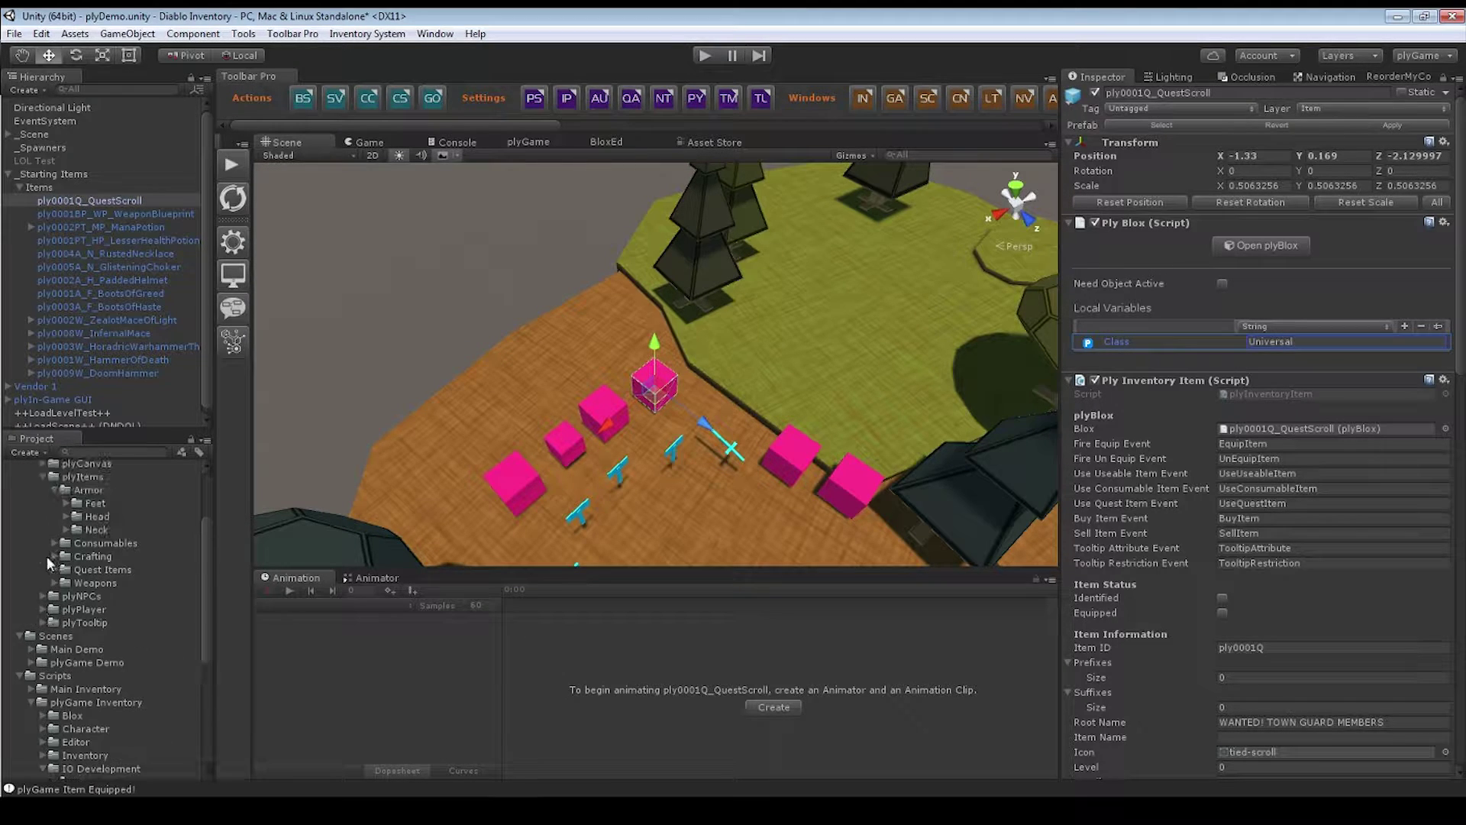
click(43, 609)
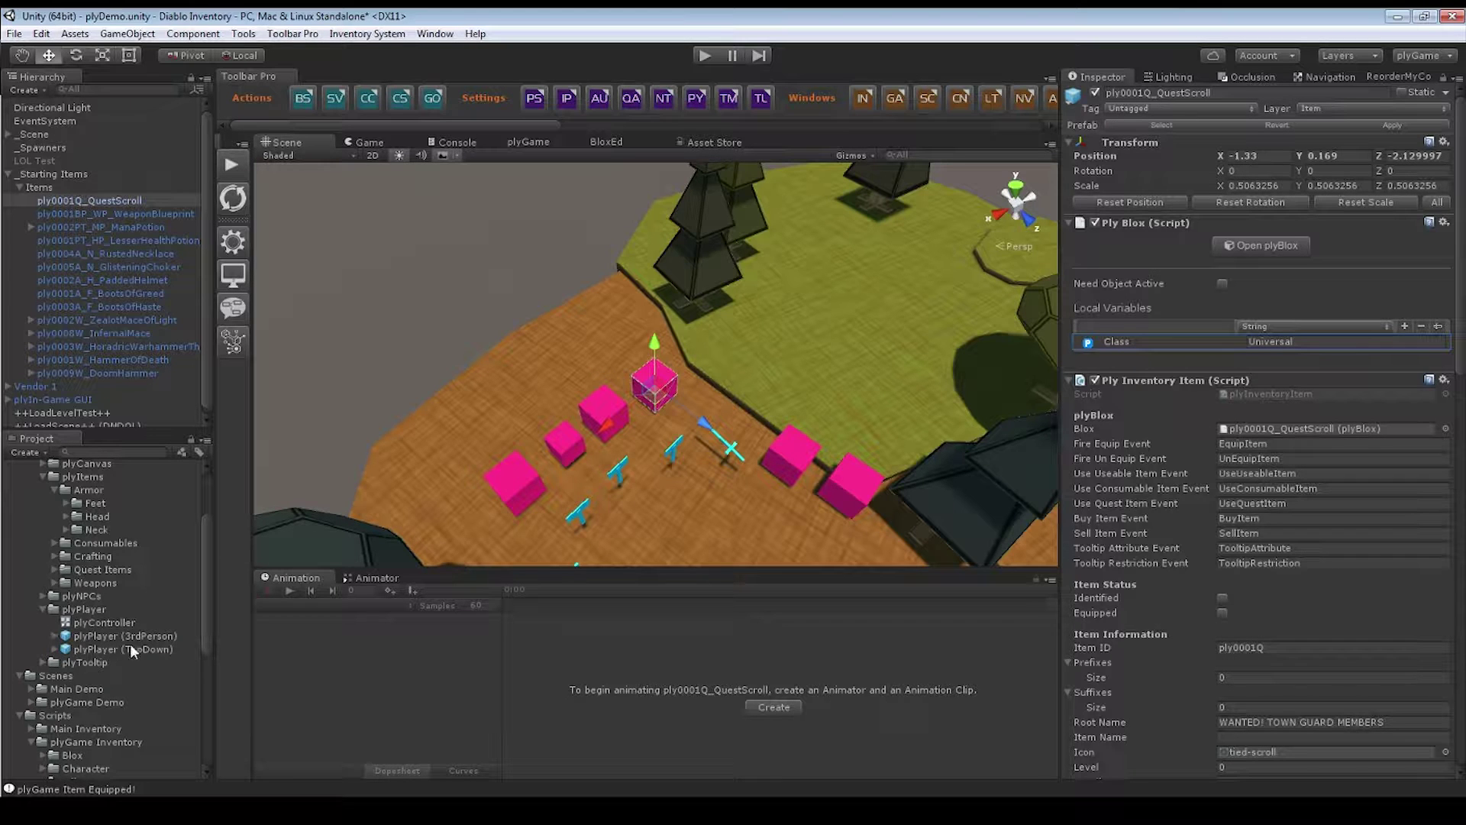
- Select the plyPlayer (3rdPerson) prefab and inspect its Class local variable value, Sorcerer
click(150, 635)
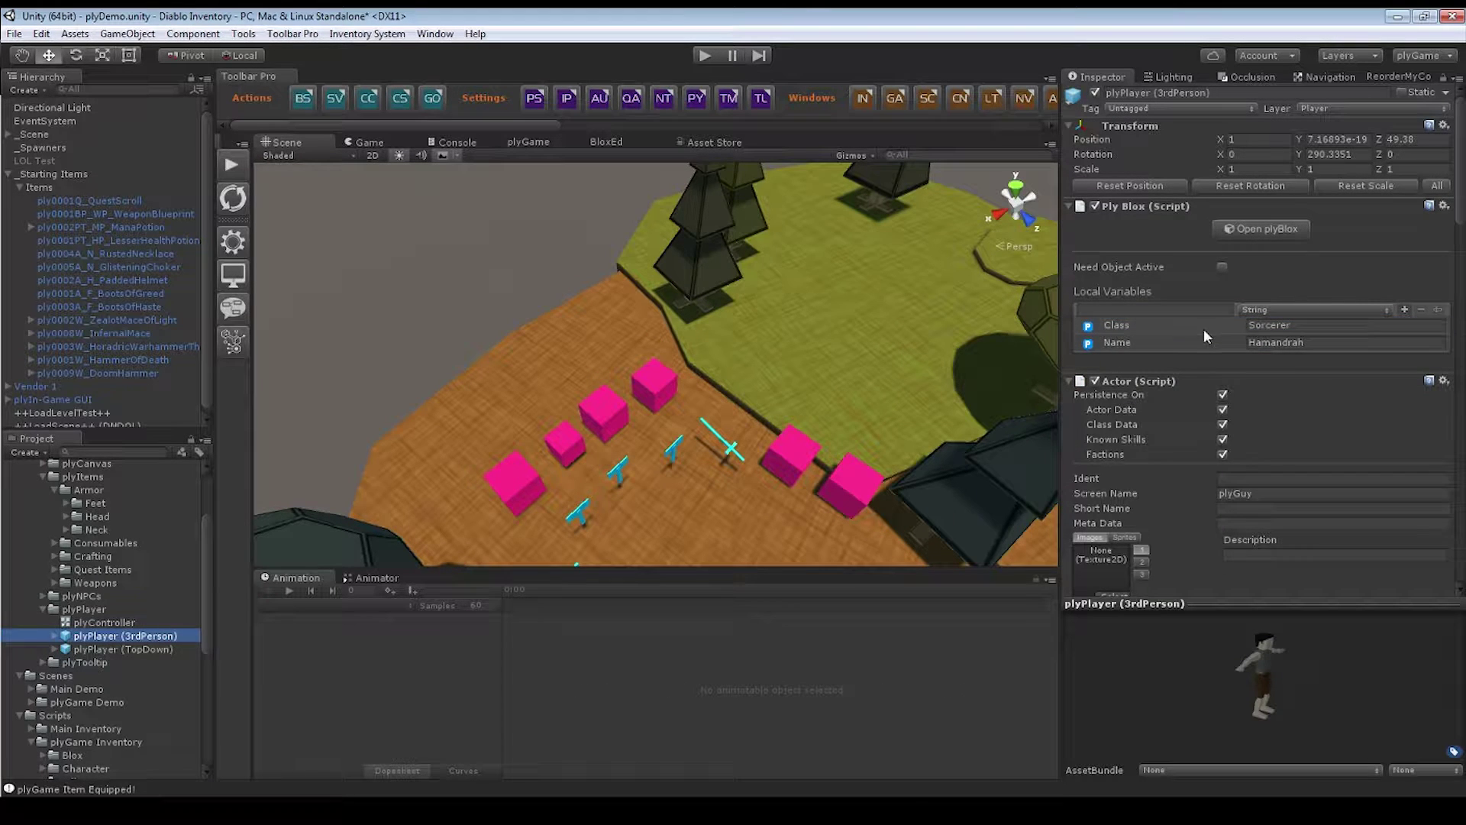
click(1204, 329)
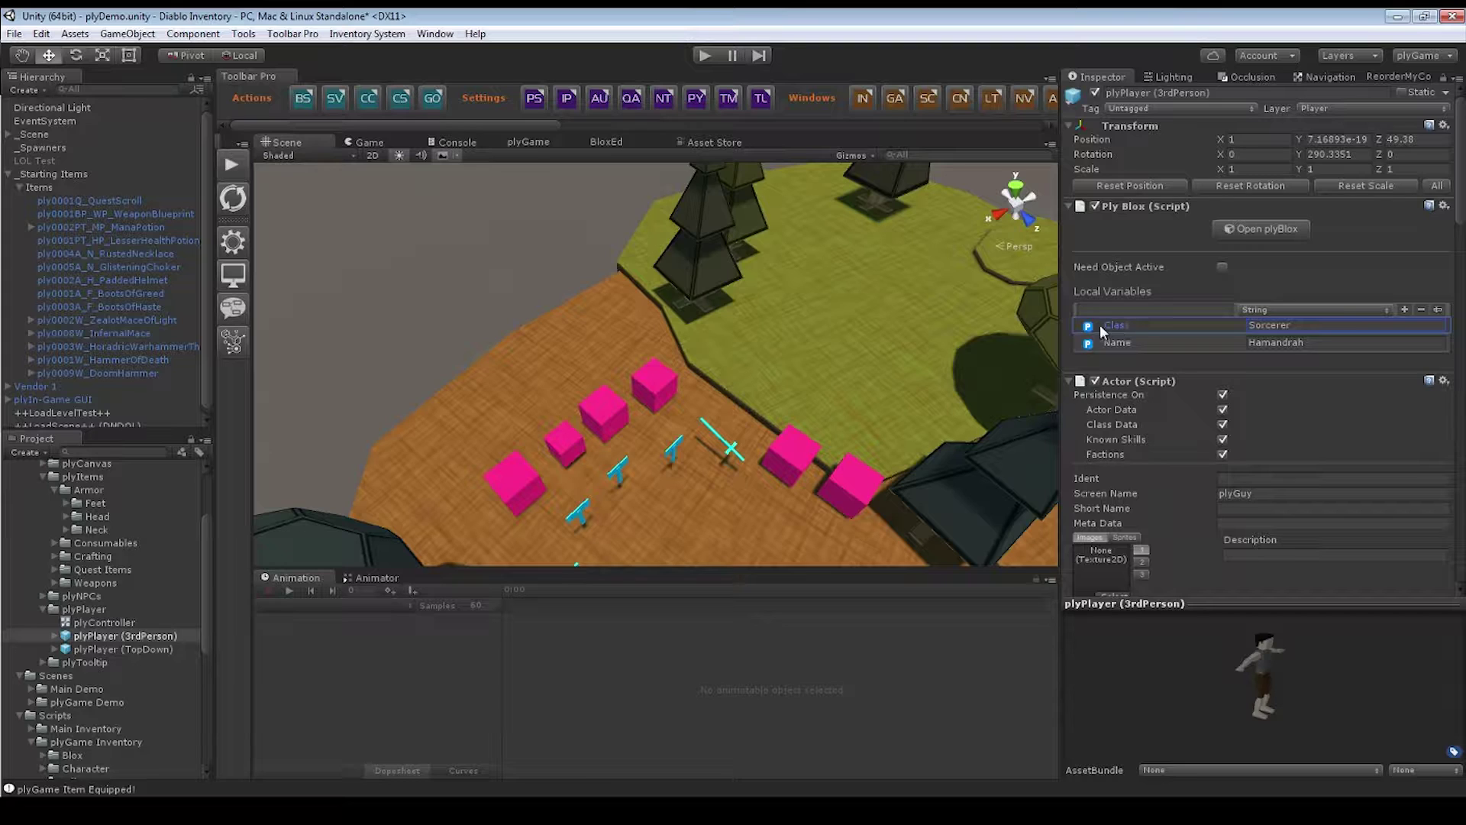
click(1285, 326)
click(1296, 326)
key(End)
- Reselect and frame the quest scroll, inspecting its Class value Universal
click(121, 200)
key(f)
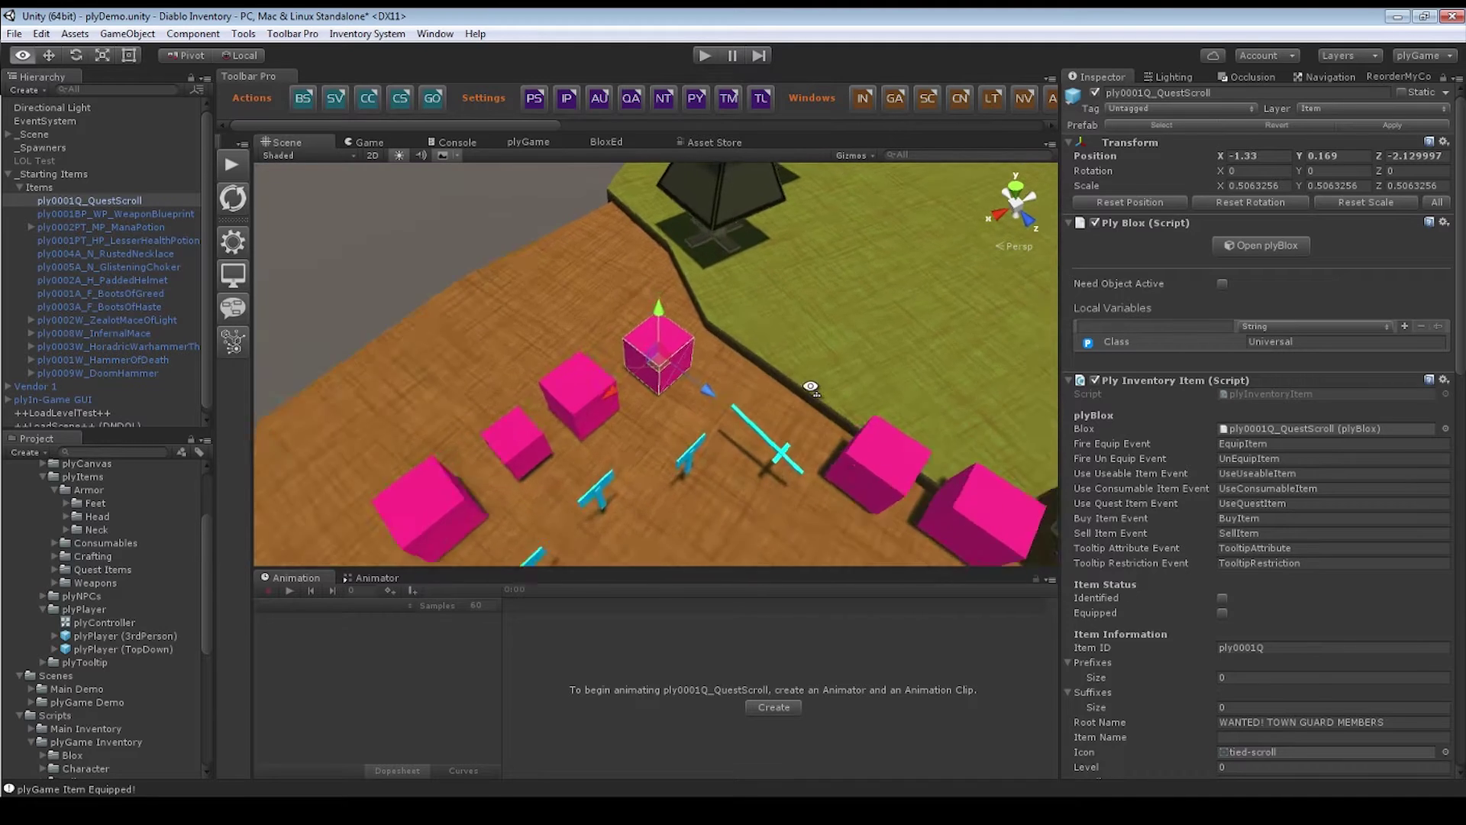
click(1132, 345)
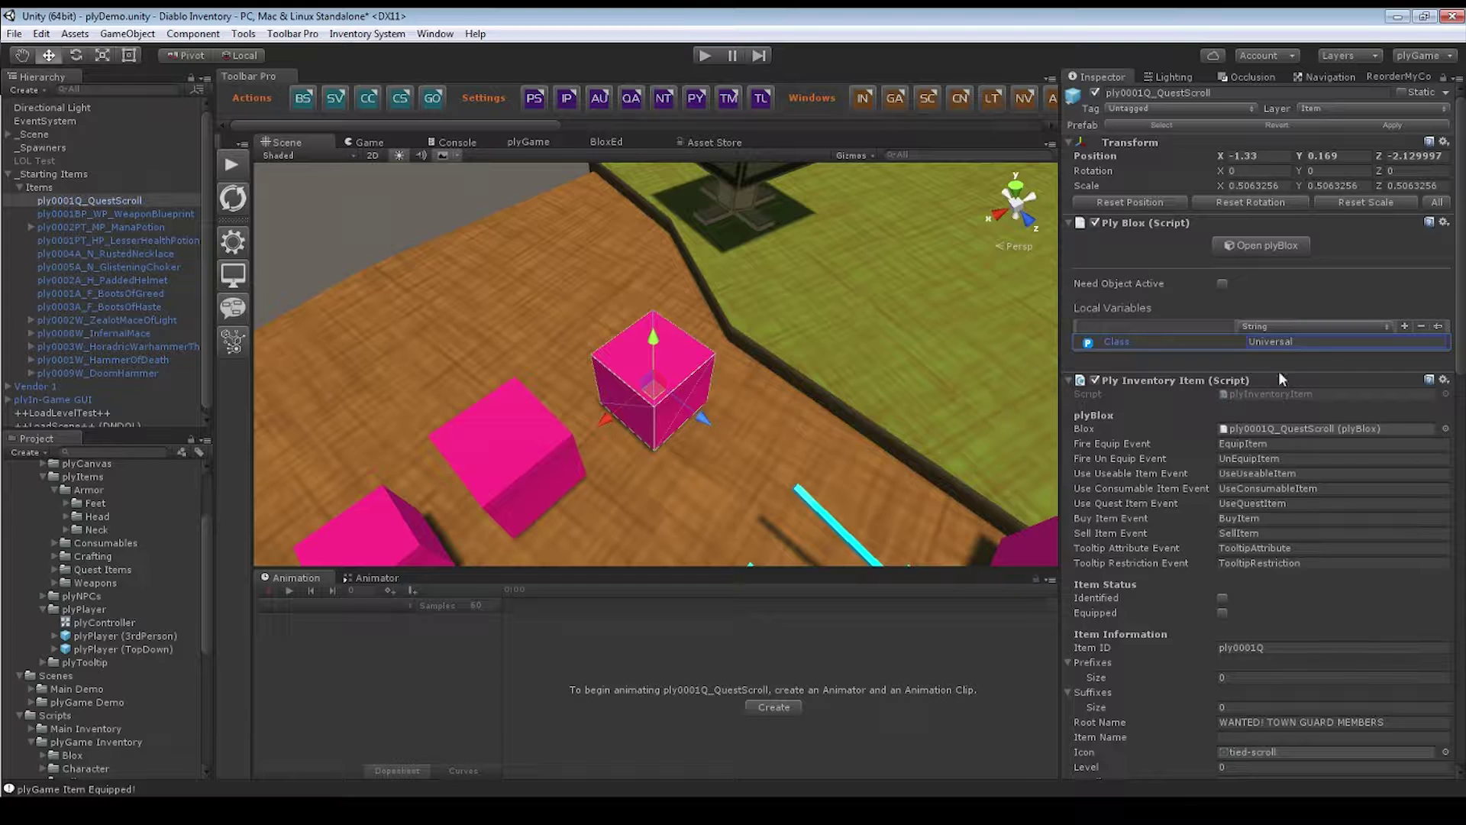
click(1299, 341)
- Compare with the 3rdPerson prefab's Sorcerer class, then return to the quest scroll's Class variable
alt+drag(681, 283, 556, 364)
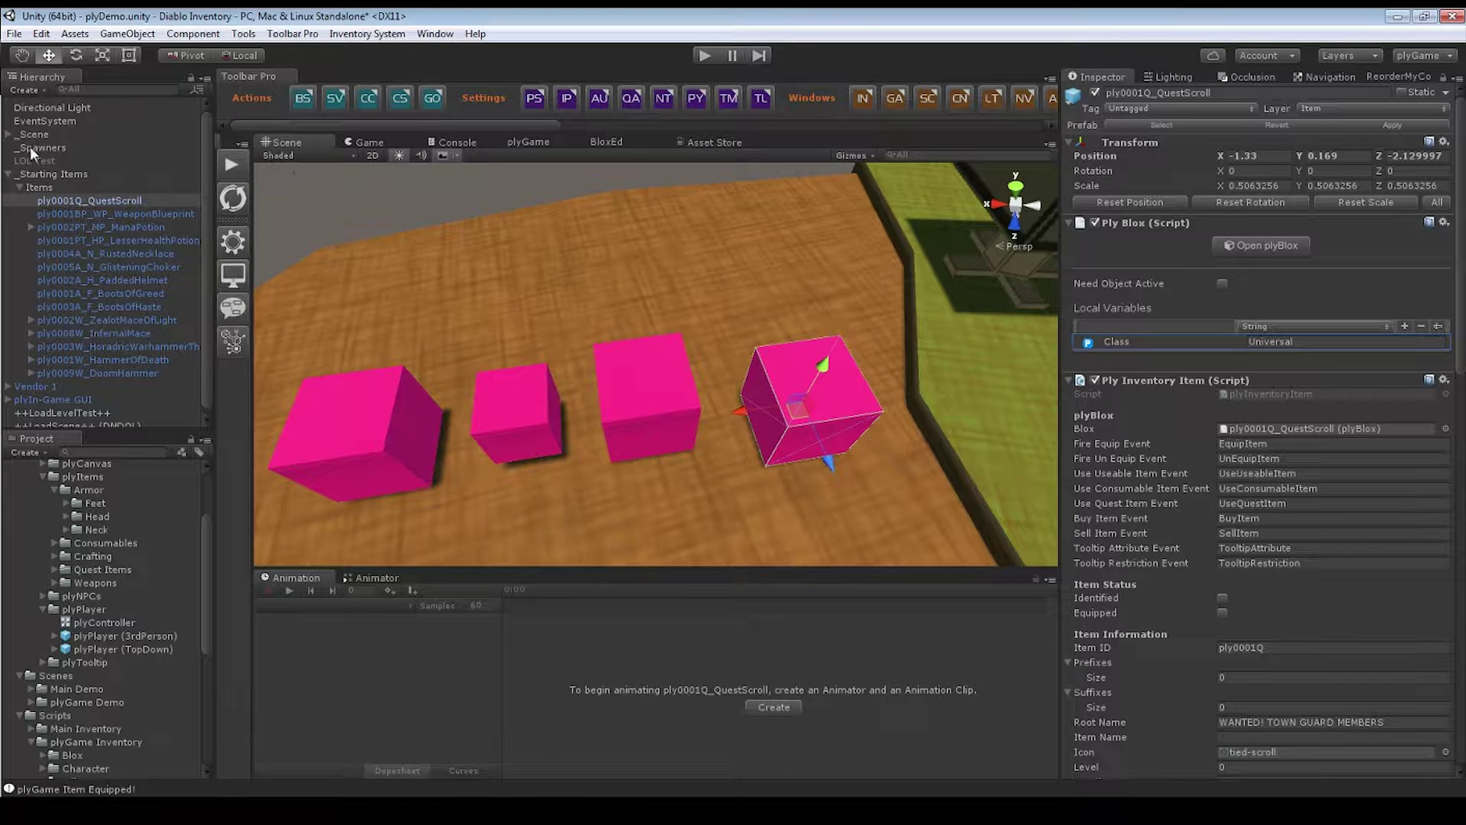
click(145, 636)
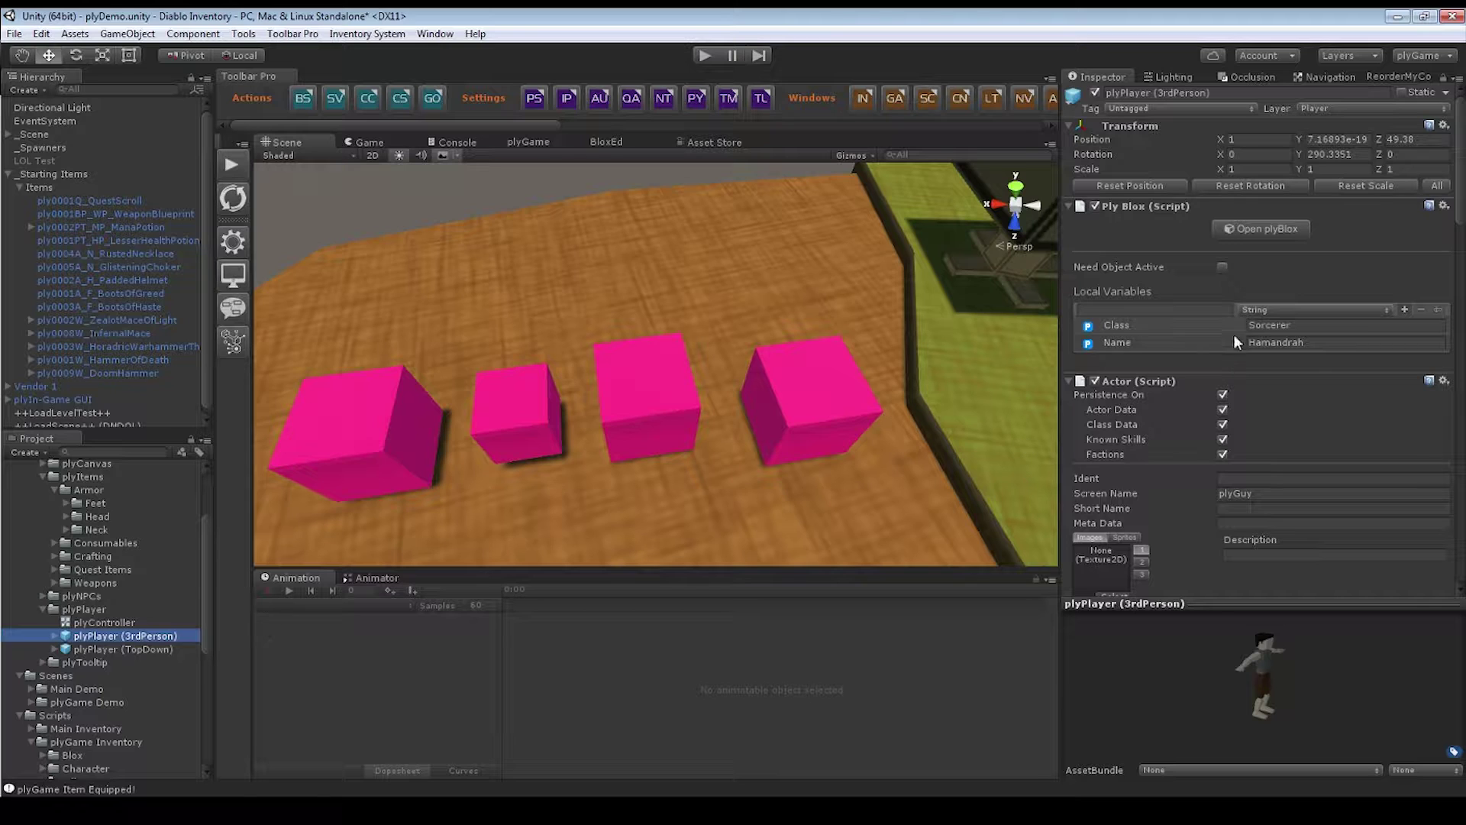
click(1256, 327)
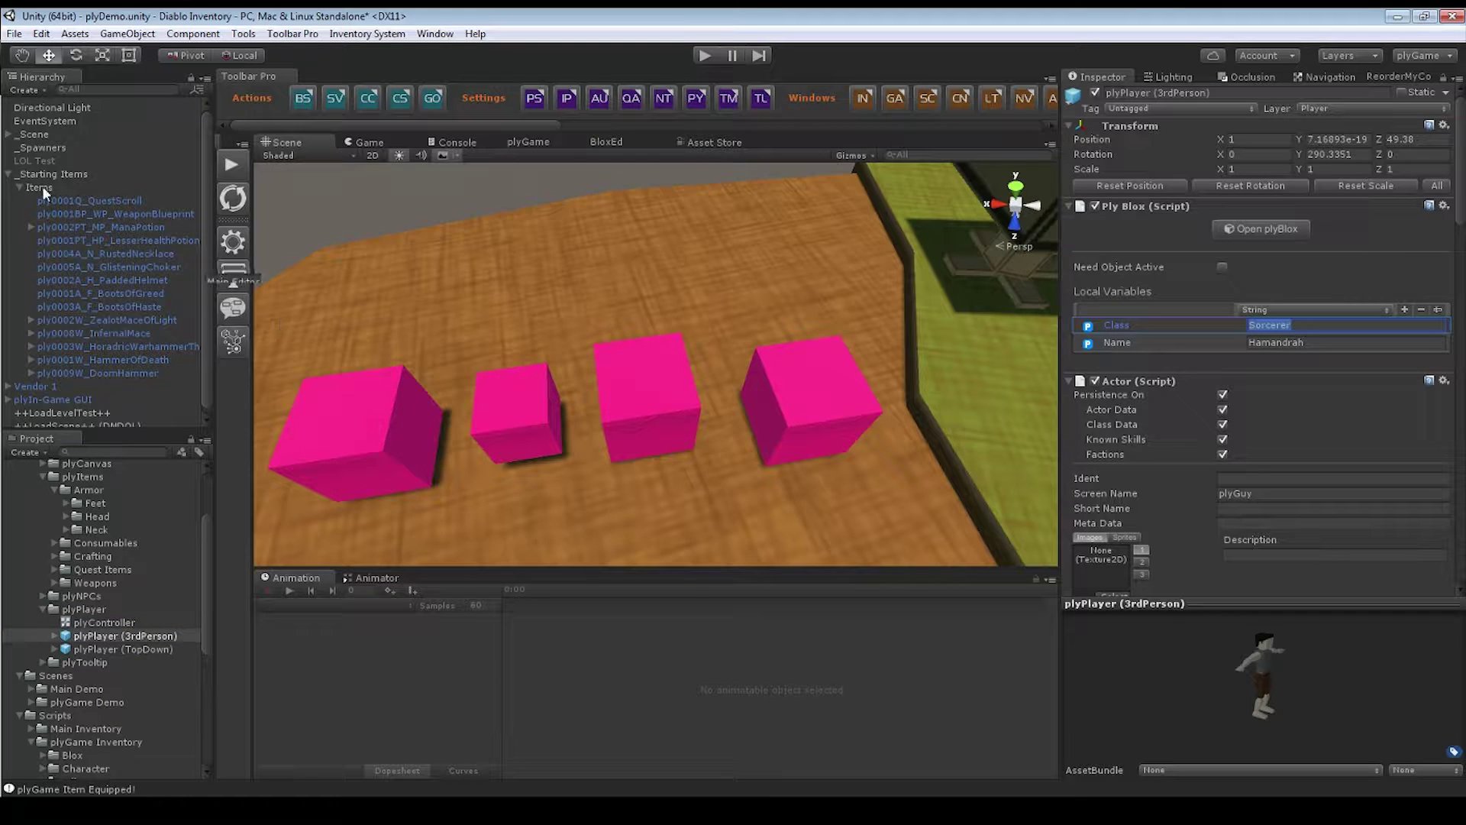
click(99, 202)
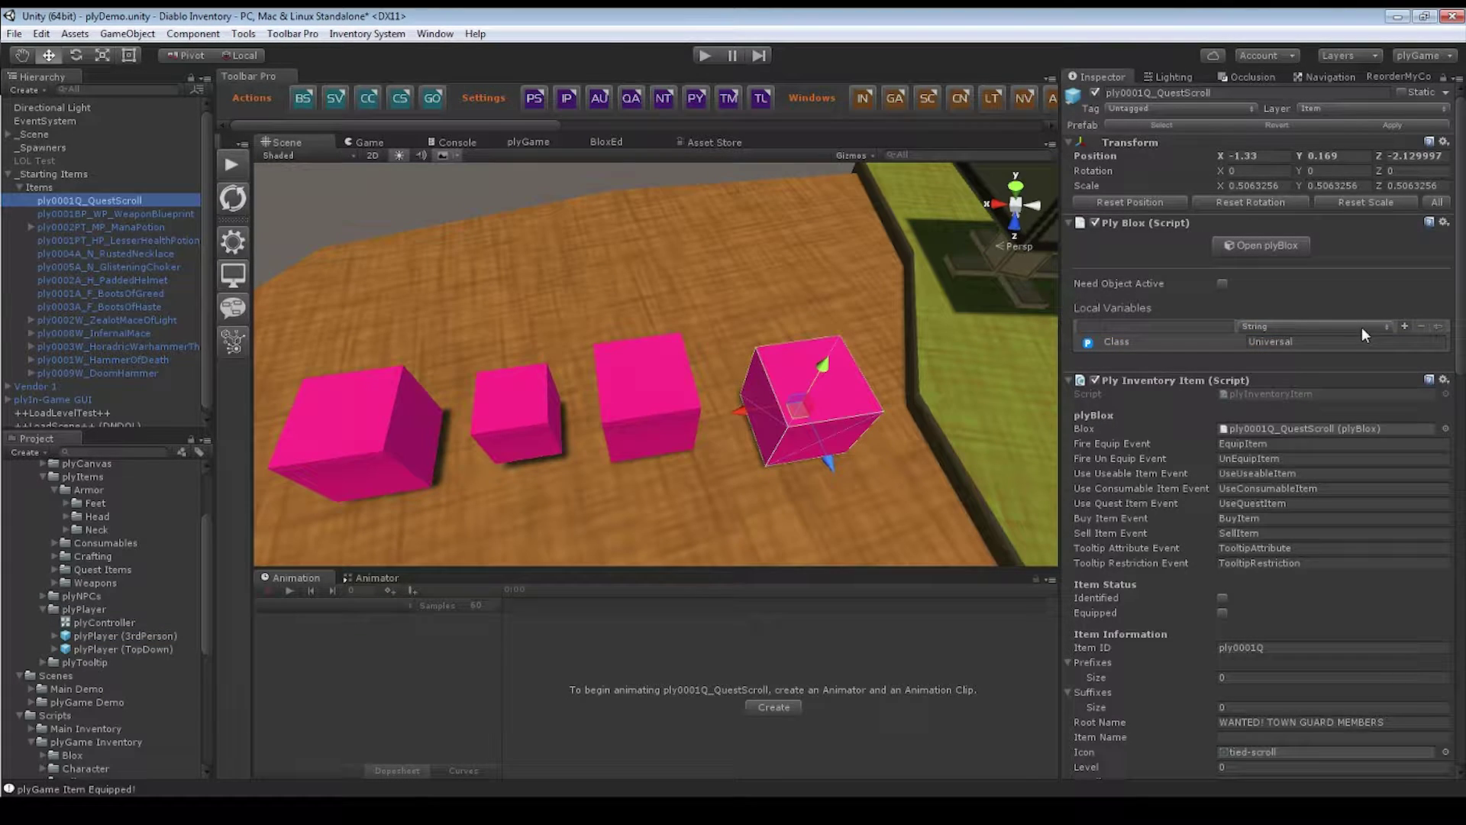
right_drag(900, 364, 986, 341)
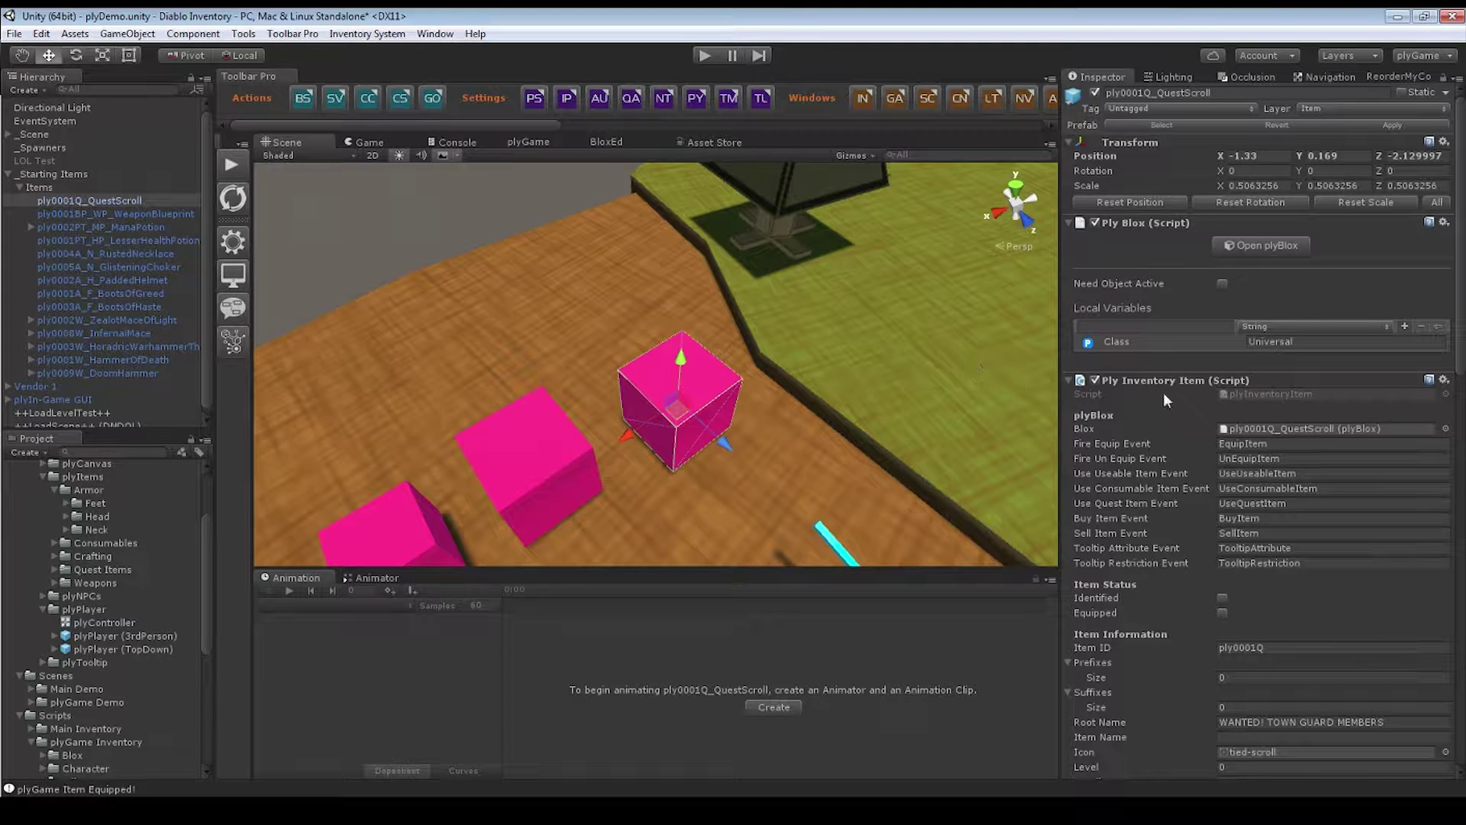
click(1126, 341)
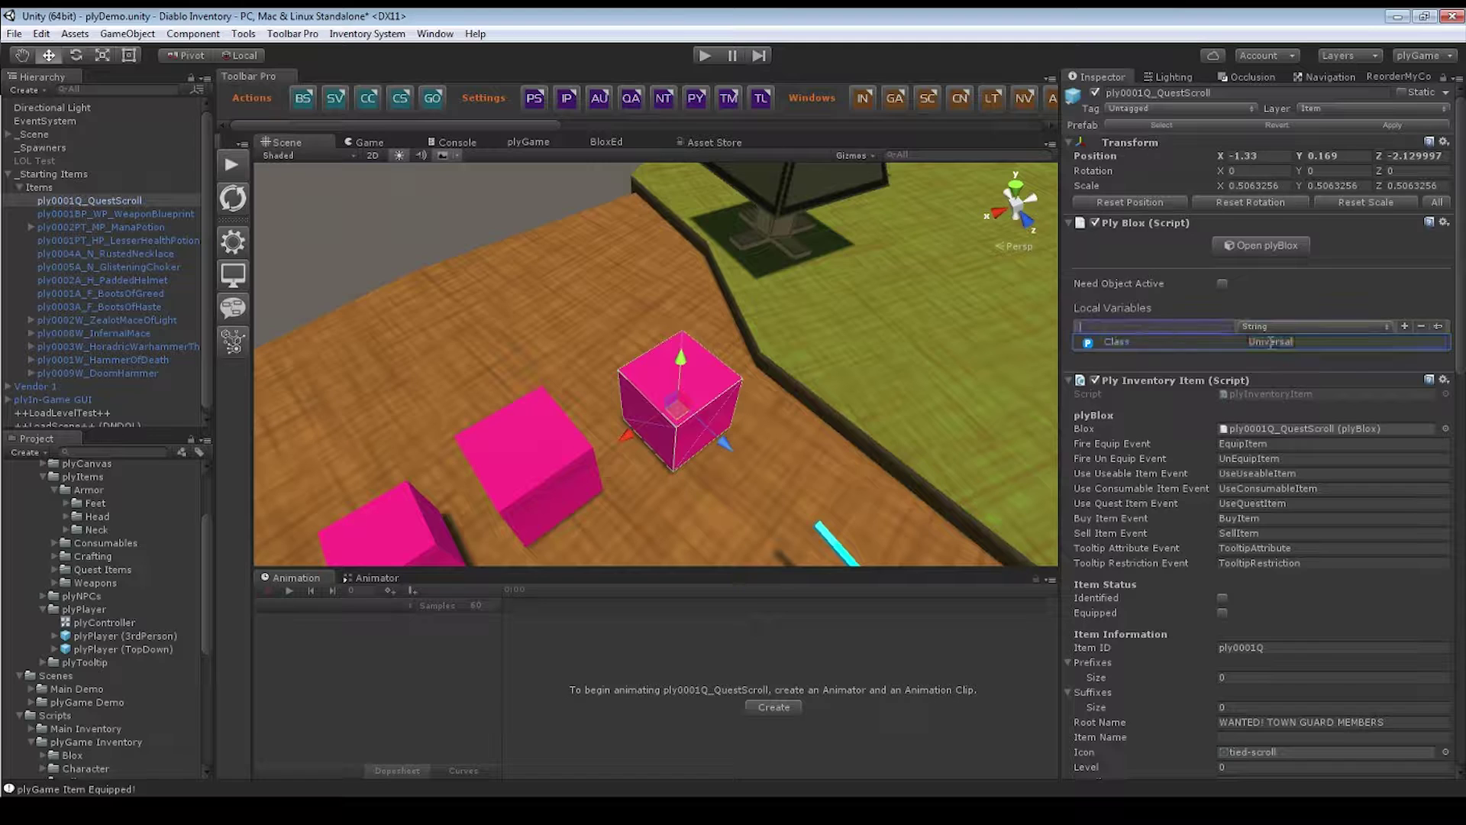
- Set the Class variable's type to Bool and select its Universal value
click(1291, 326)
click(1289, 343)
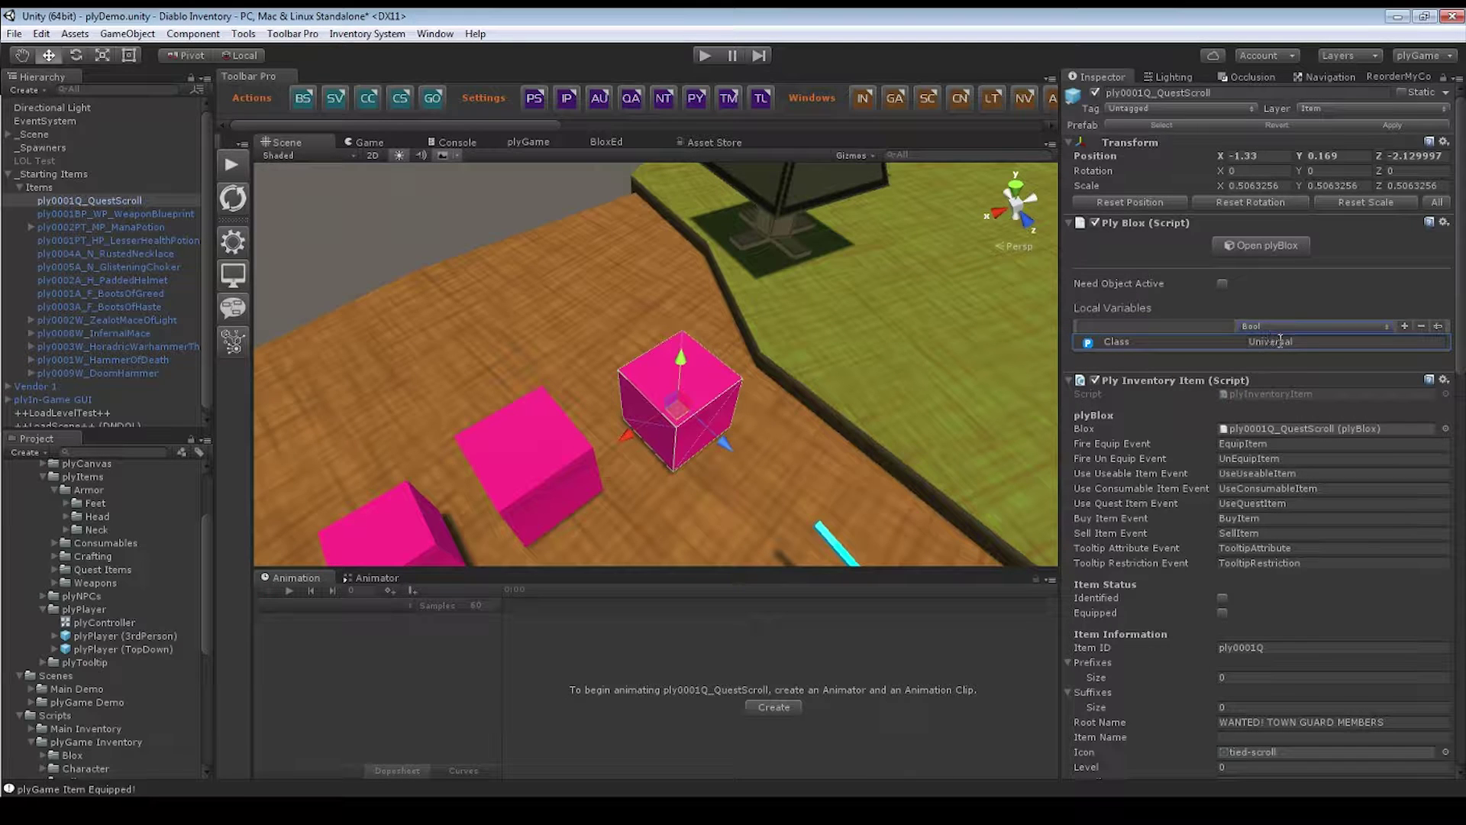
click(1274, 341)
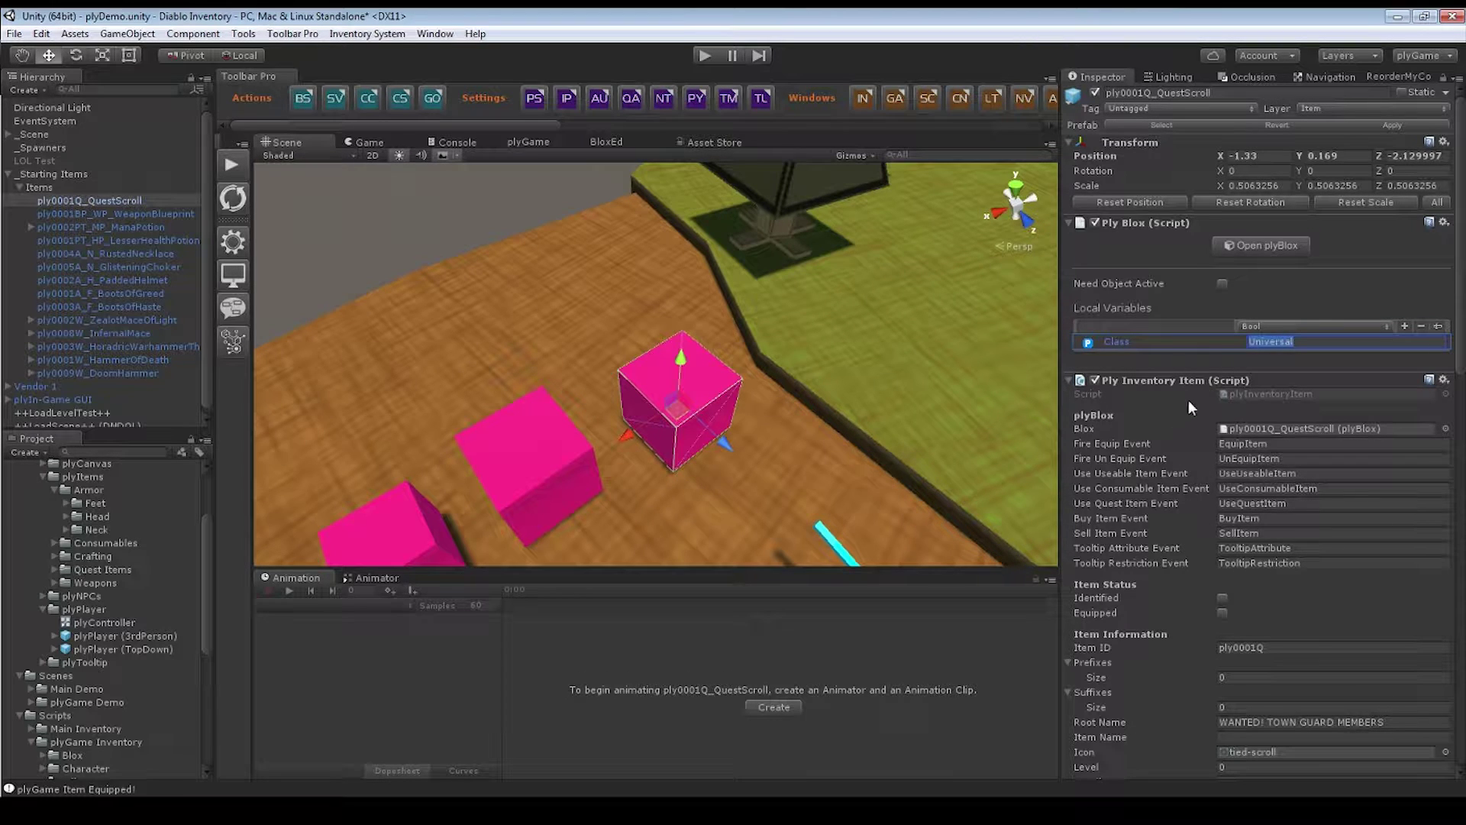
click(1194, 355)
scroll(1216, 456, down, 3)
scroll(1216, 456, up, 3)
double_click(1293, 345)
- Scroll the Inspector to review the Quest type, Common rarity and weight 1 settings
scroll(1153, 378, down, 6)
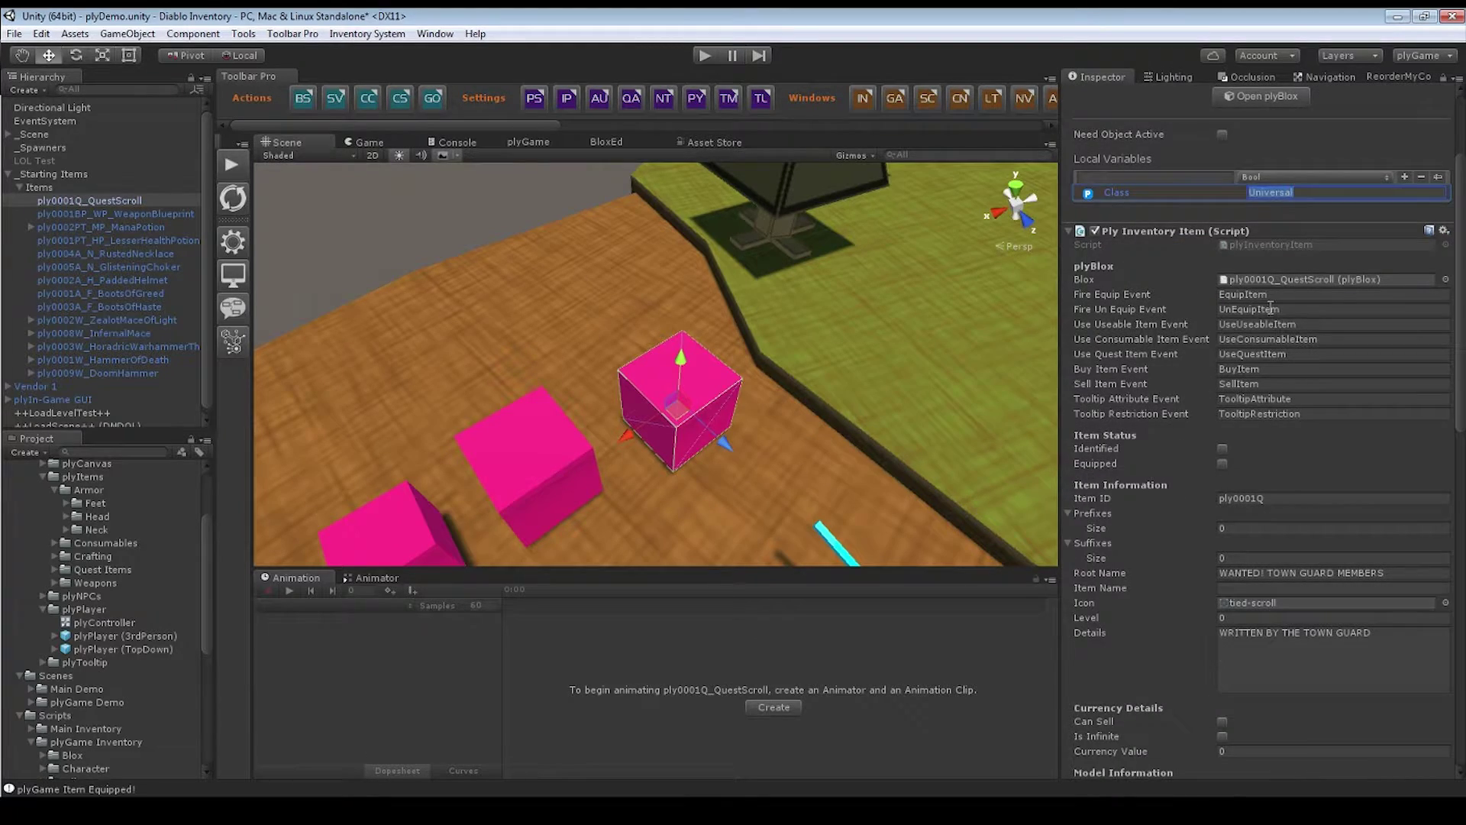
drag(1457, 346, 1462, 452)
scroll(1280, 299, up, 12)
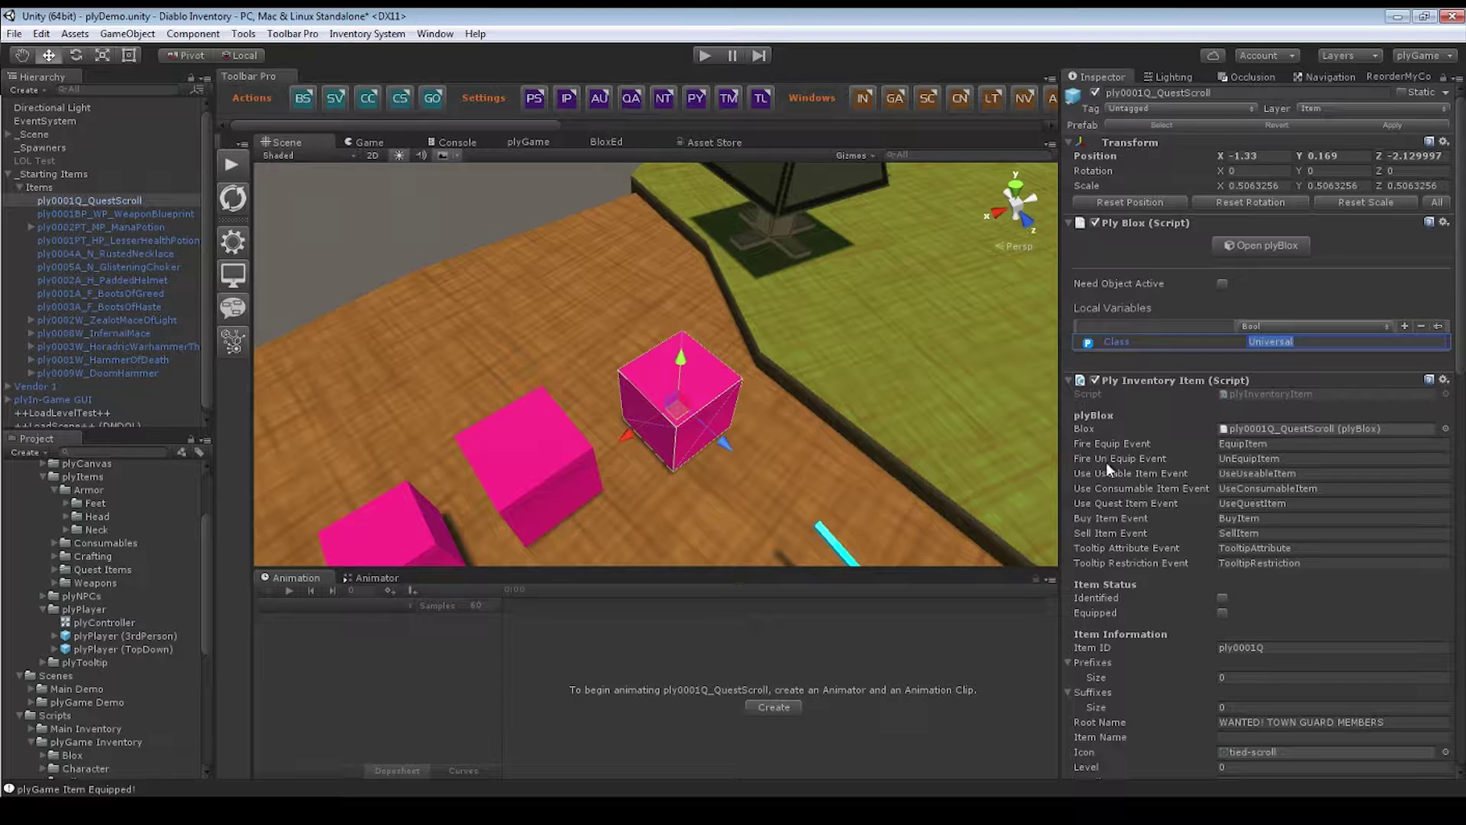
click(1115, 441)
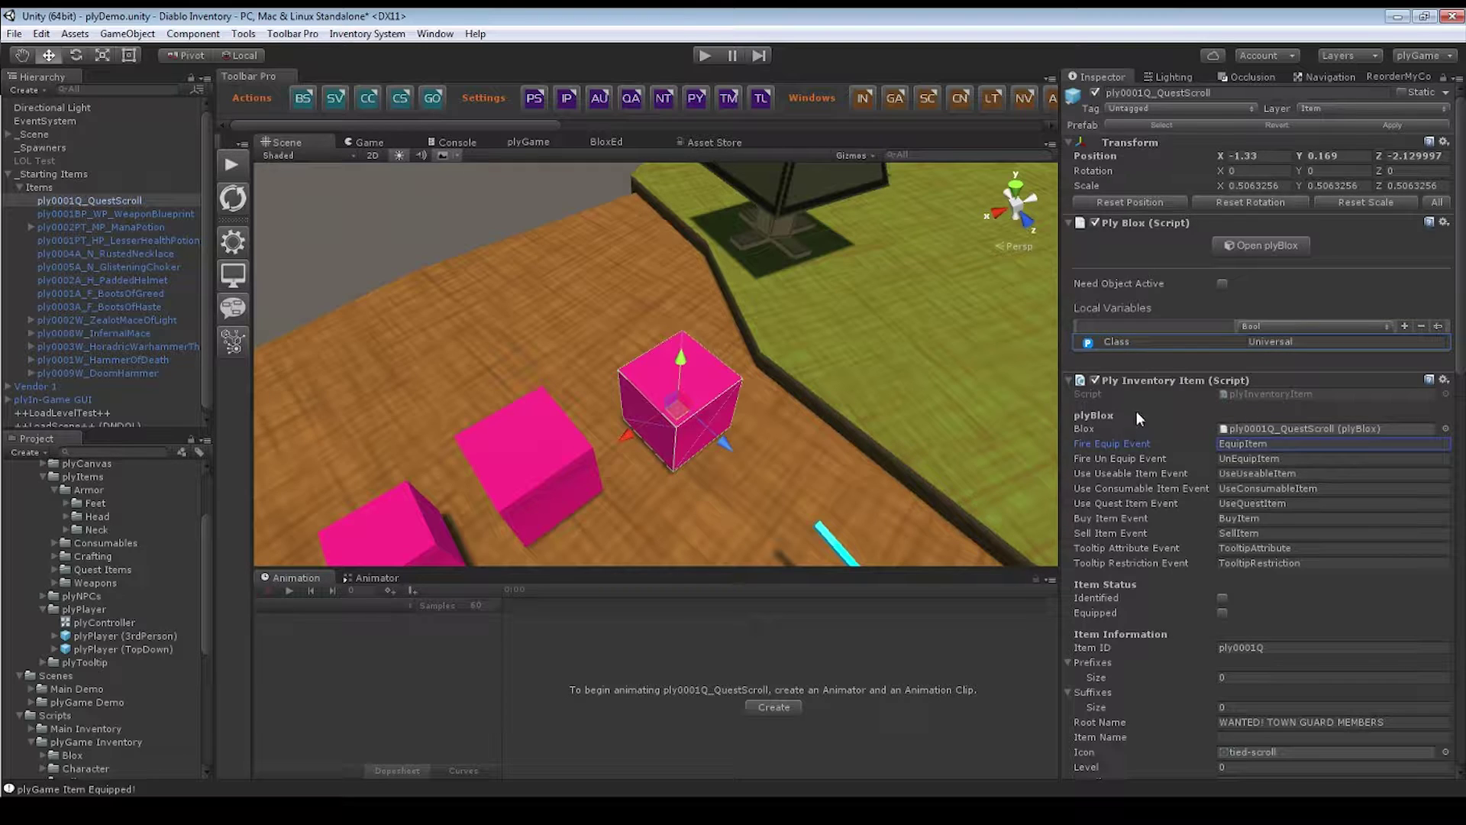
click(1243, 443)
click(1155, 458)
click(1139, 474)
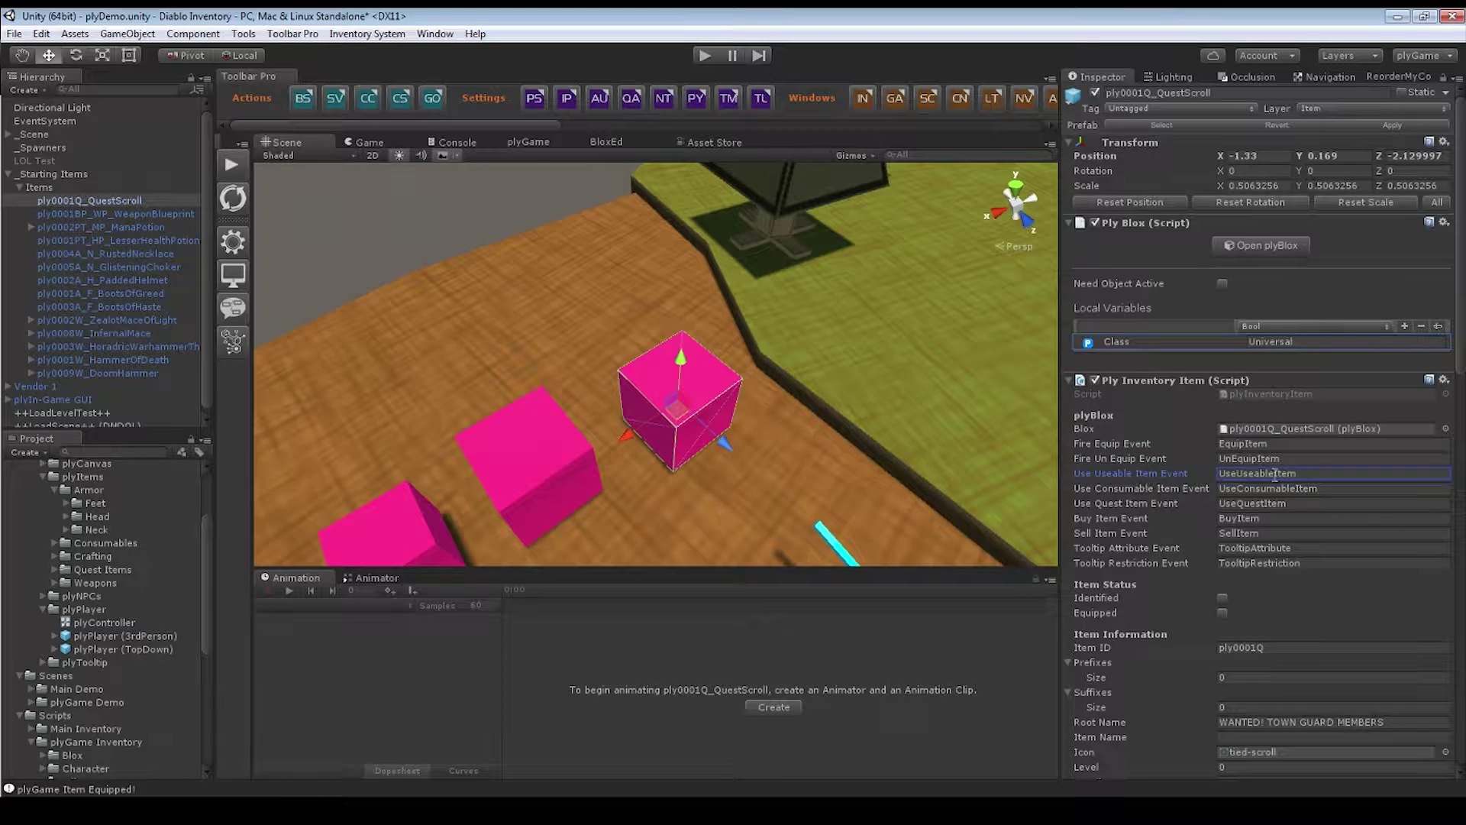
click(1183, 494)
click(1153, 502)
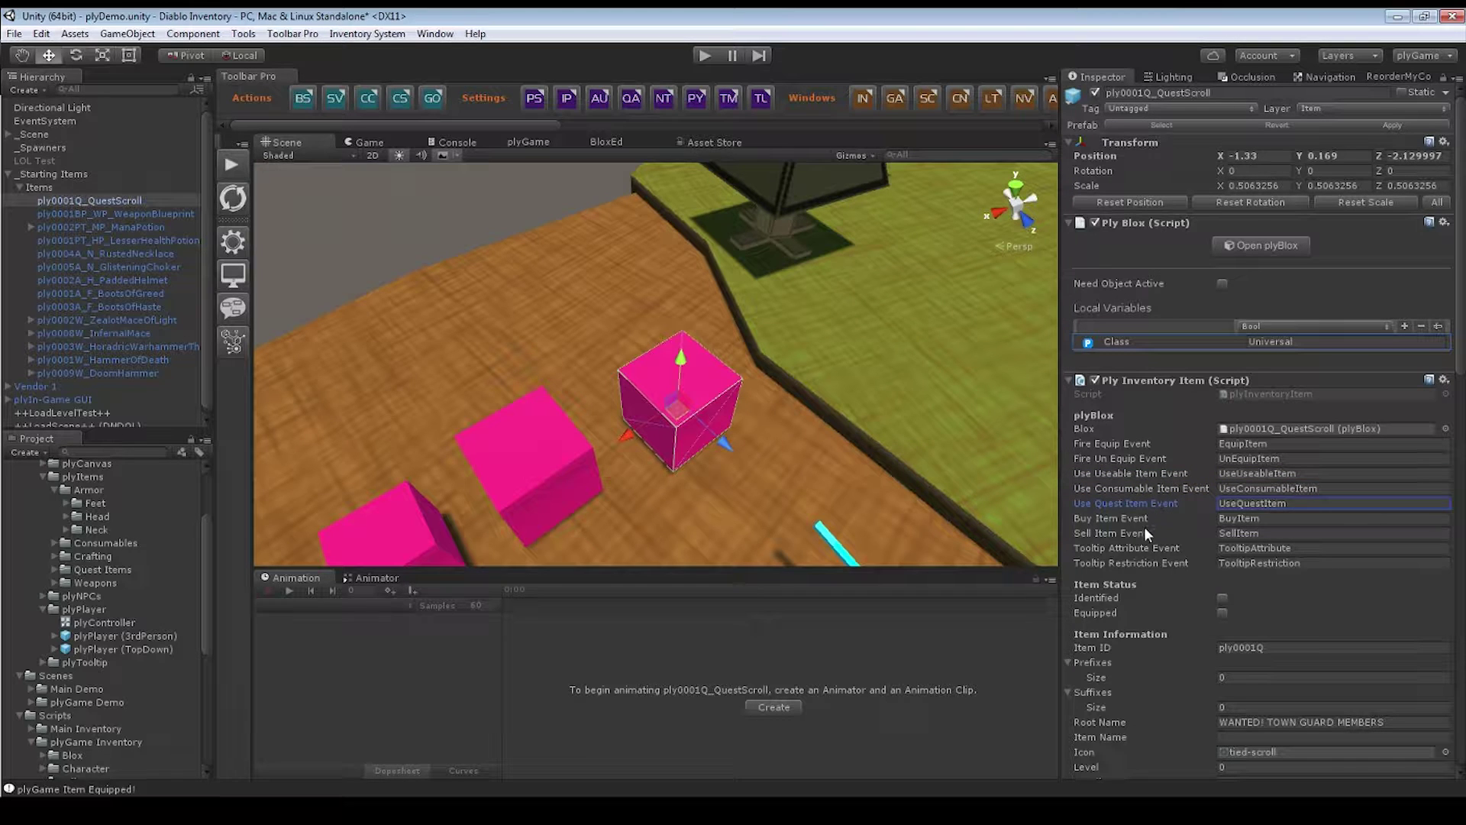
click(1126, 519)
click(1131, 533)
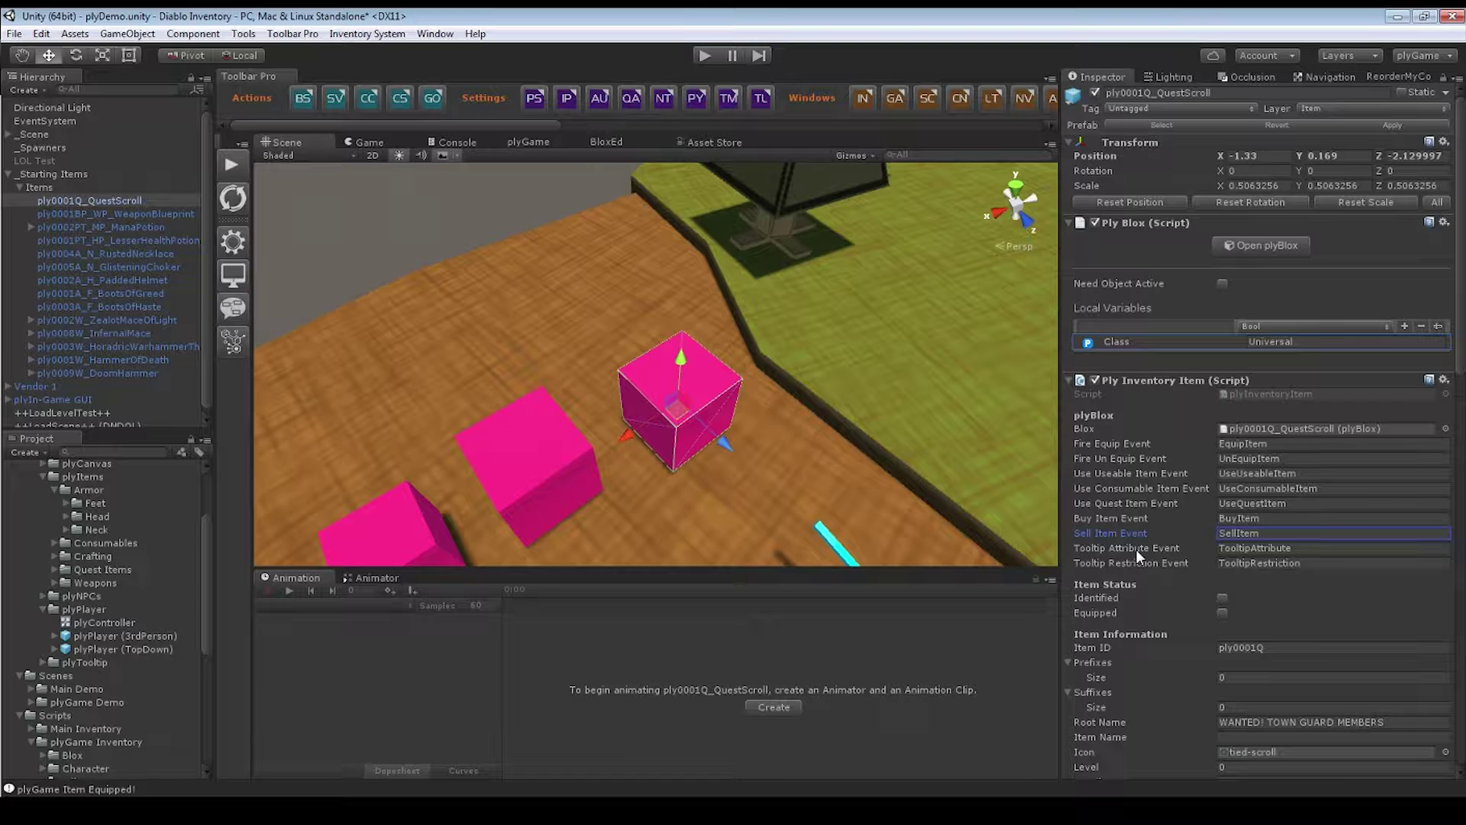
click(1136, 548)
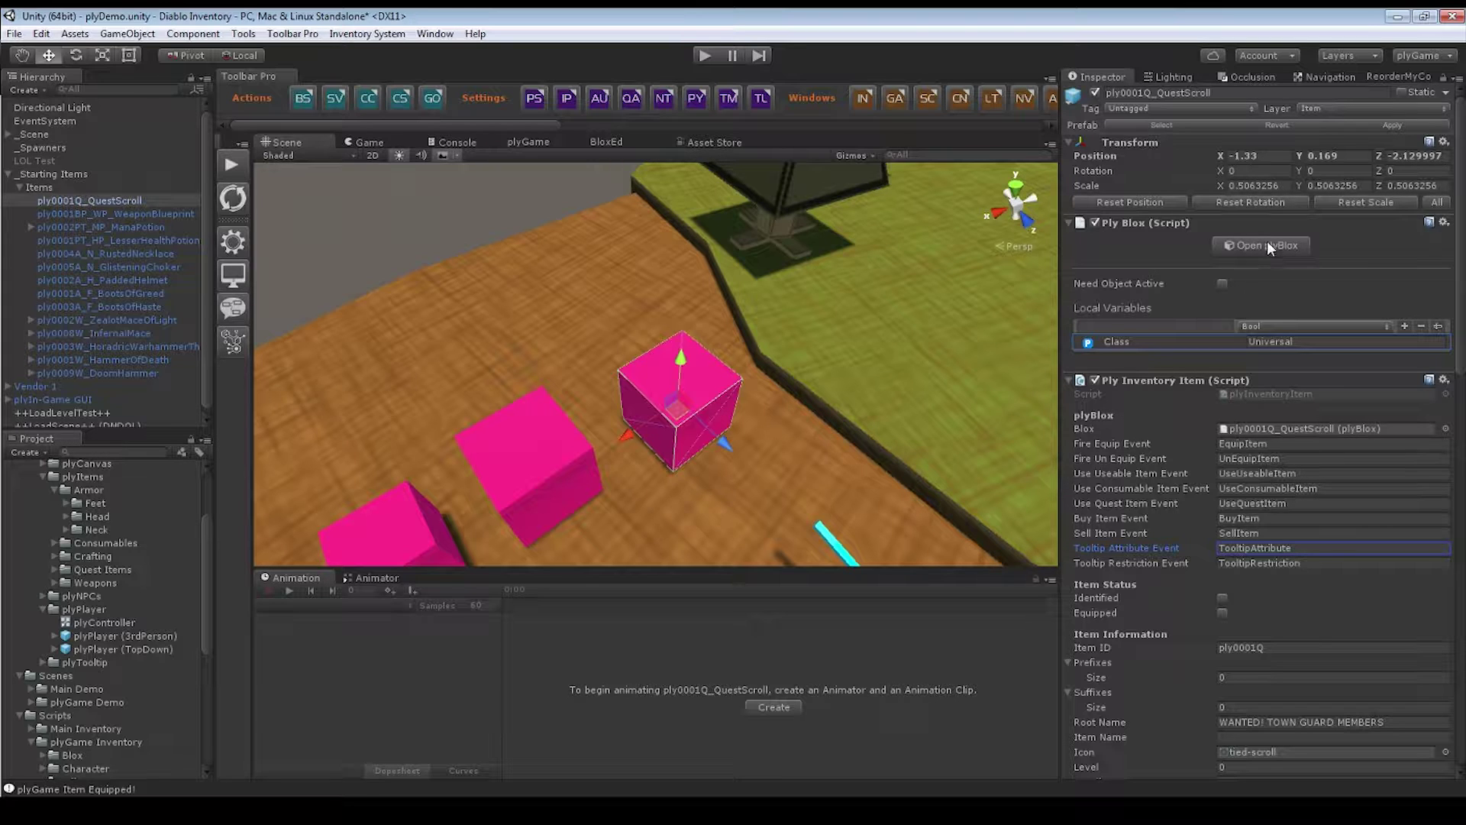
scroll(1142, 498, down, 8)
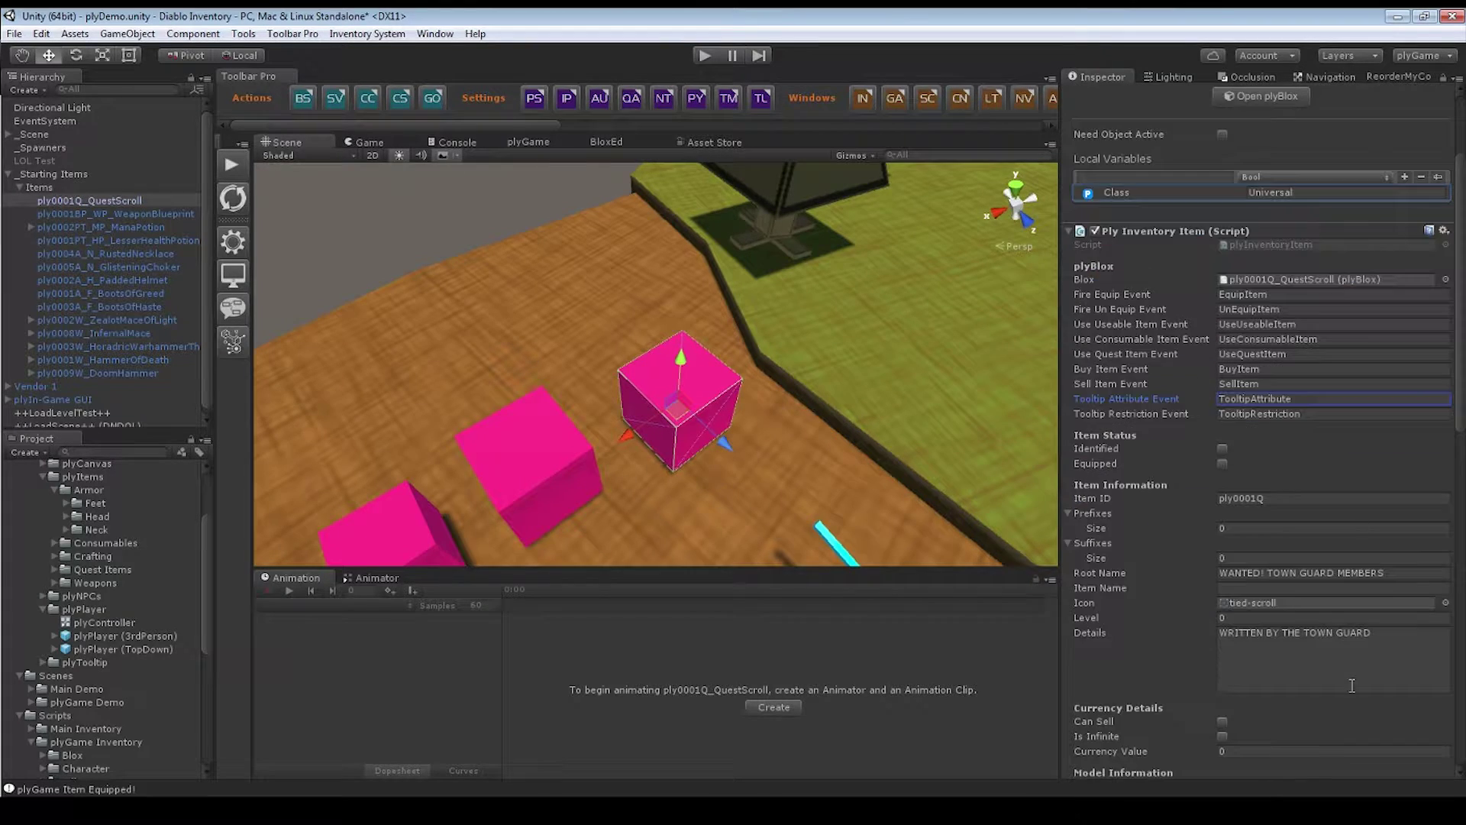
scroll(1143, 498, up, 8)
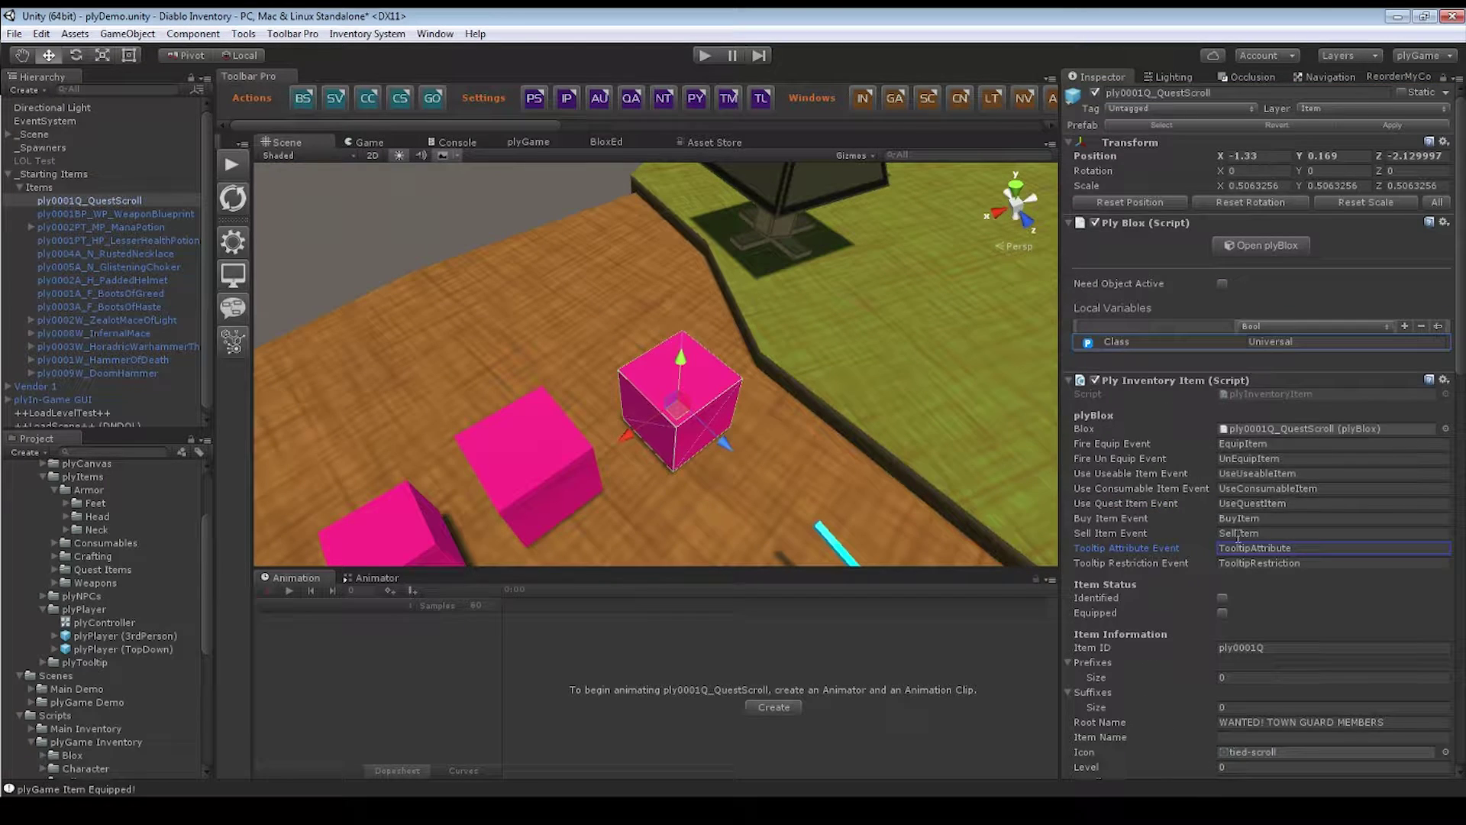
click(1245, 243)
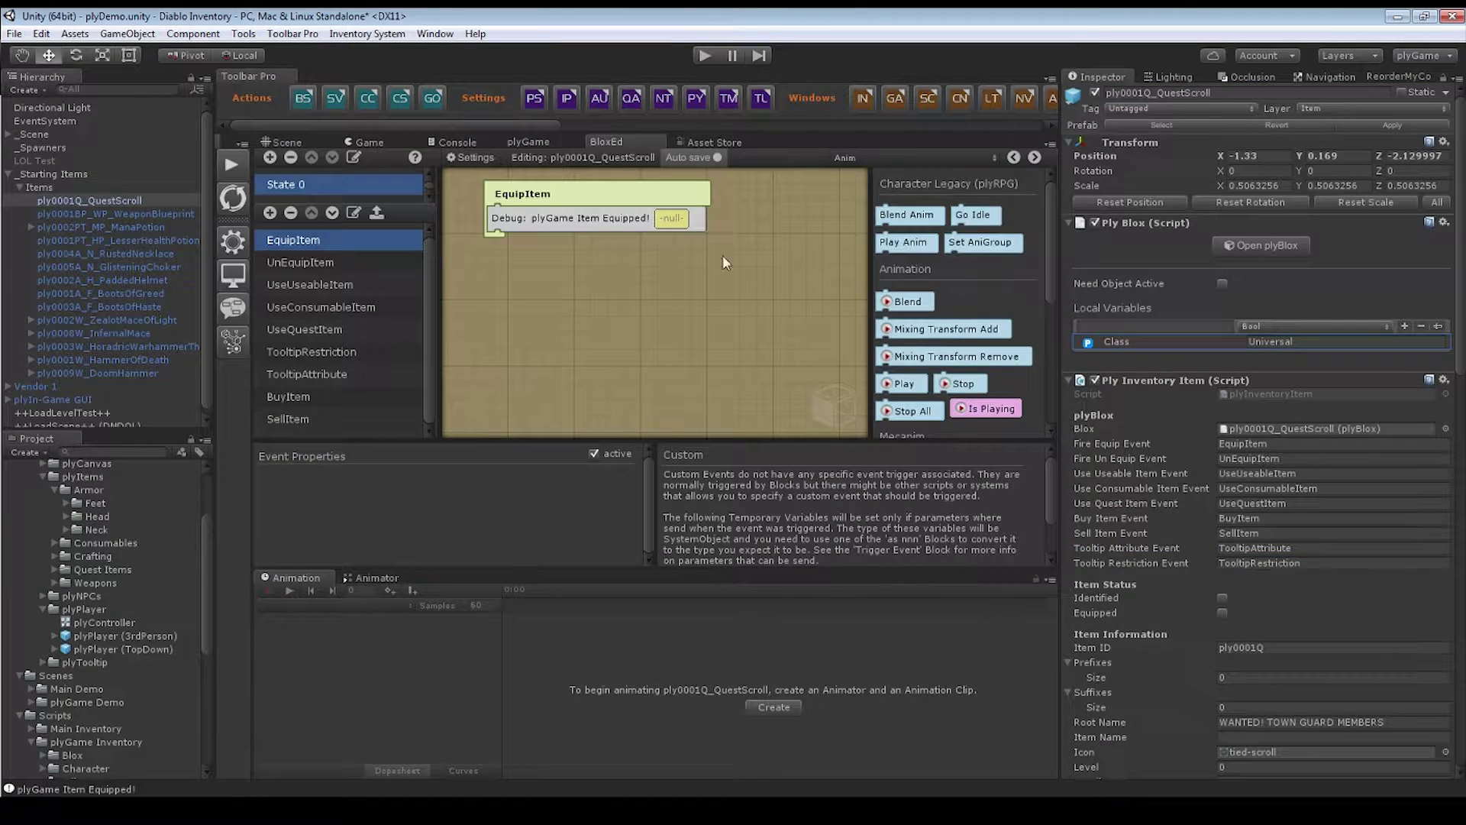
- Inspect EquipItem's debug message, then view UnEquipItem, UseUseableItem and UseConsumableItem logic
click(547, 220)
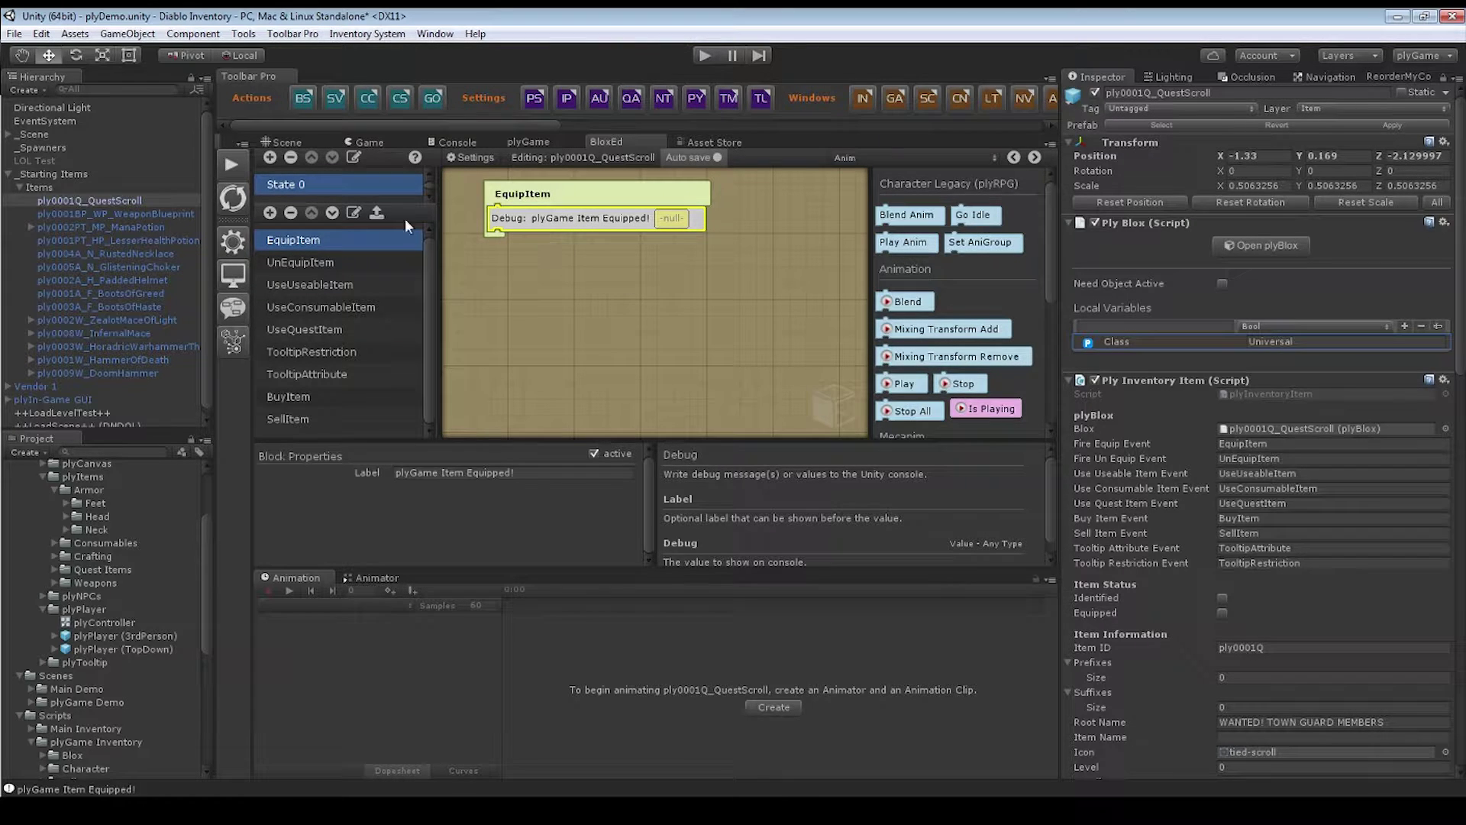
click(322, 262)
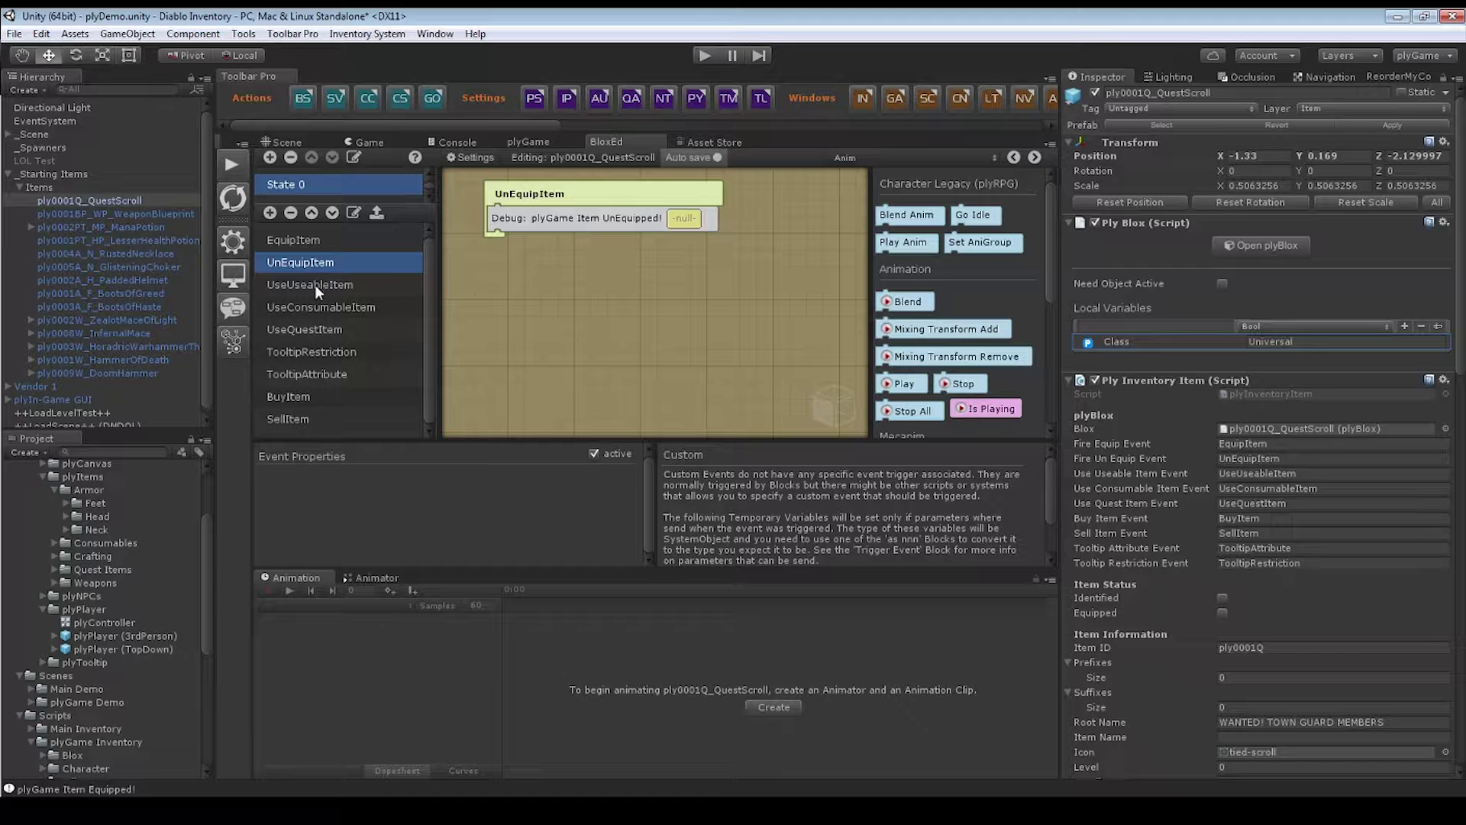
click(315, 284)
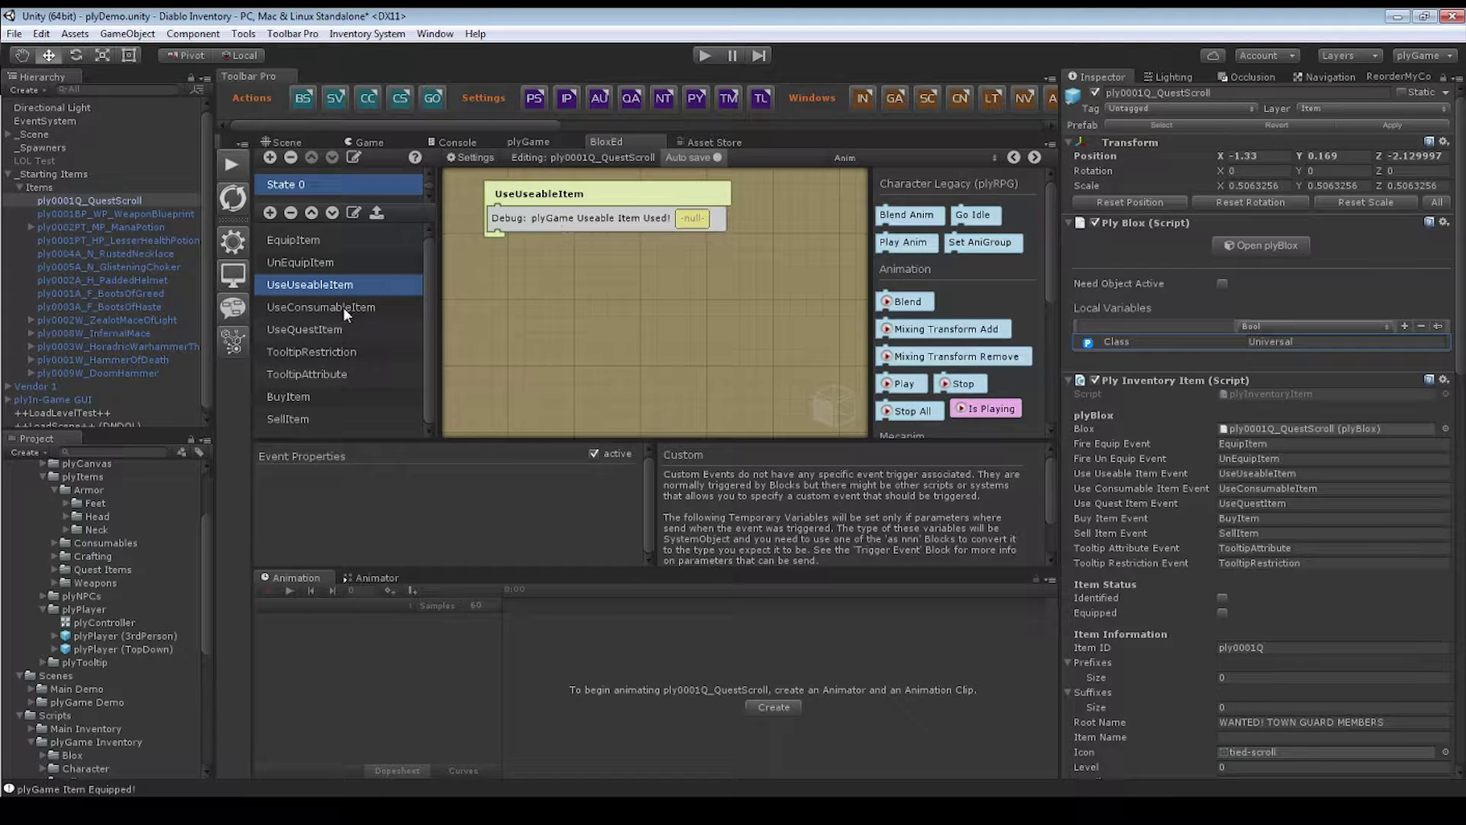
click(341, 308)
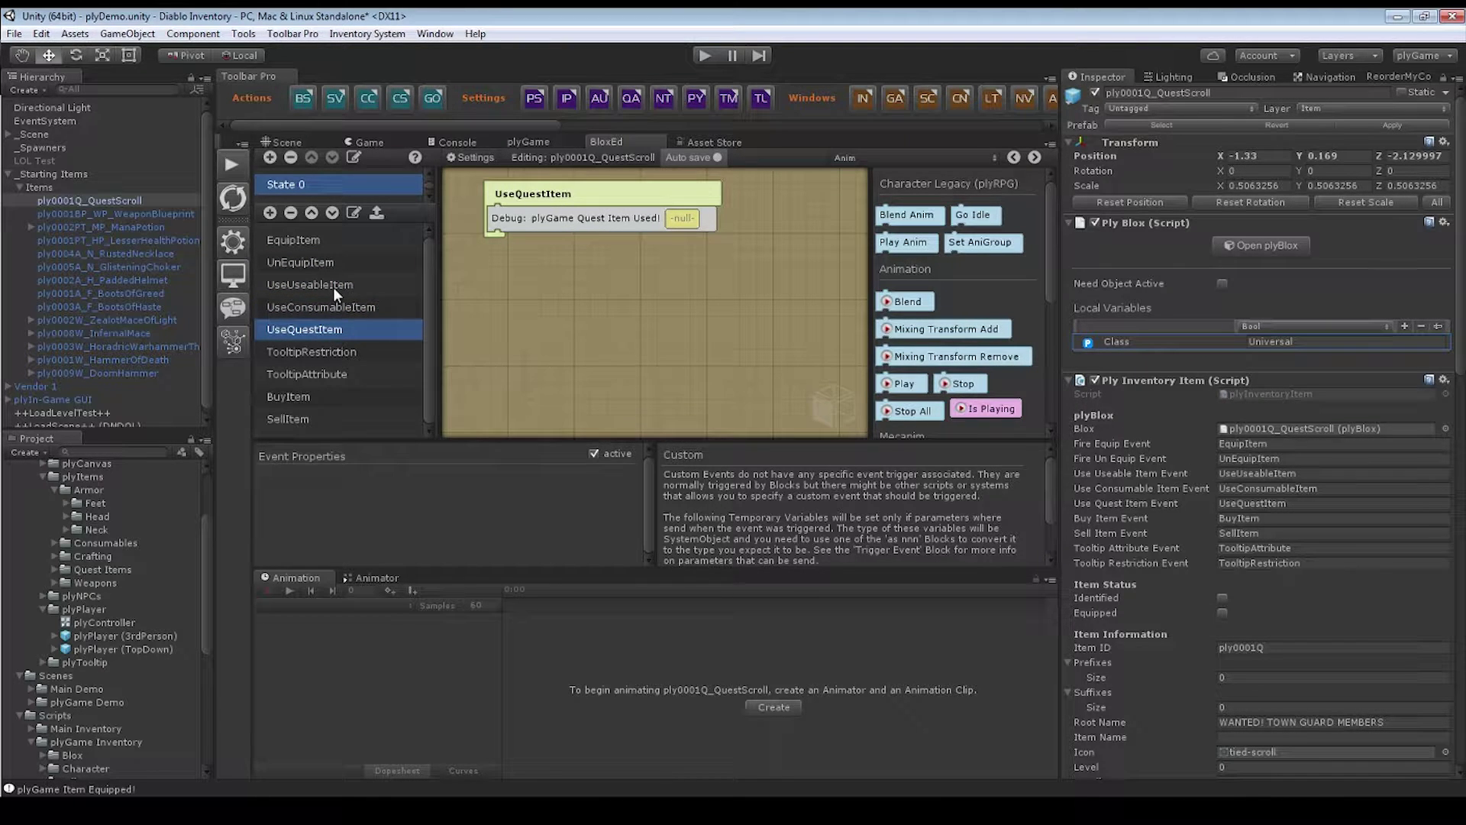
- Compare UseUseableItem with UseQuestItem, ending on UseQuestItem's 'plyGame Quest Item Used!' log
click(333, 287)
click(333, 329)
click(319, 287)
click(328, 327)
click(333, 286)
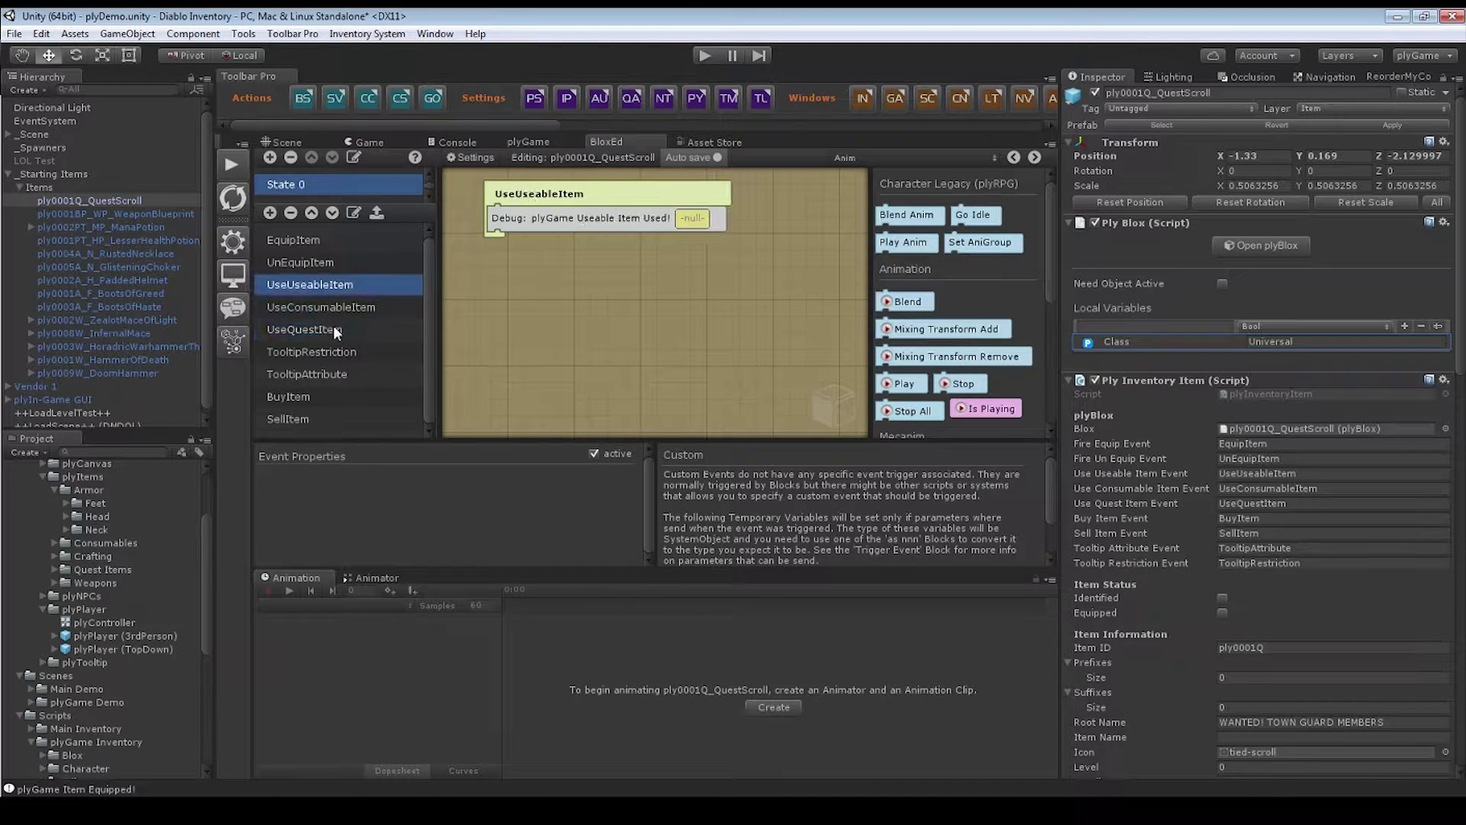
click(333, 327)
click(334, 284)
click(303, 336)
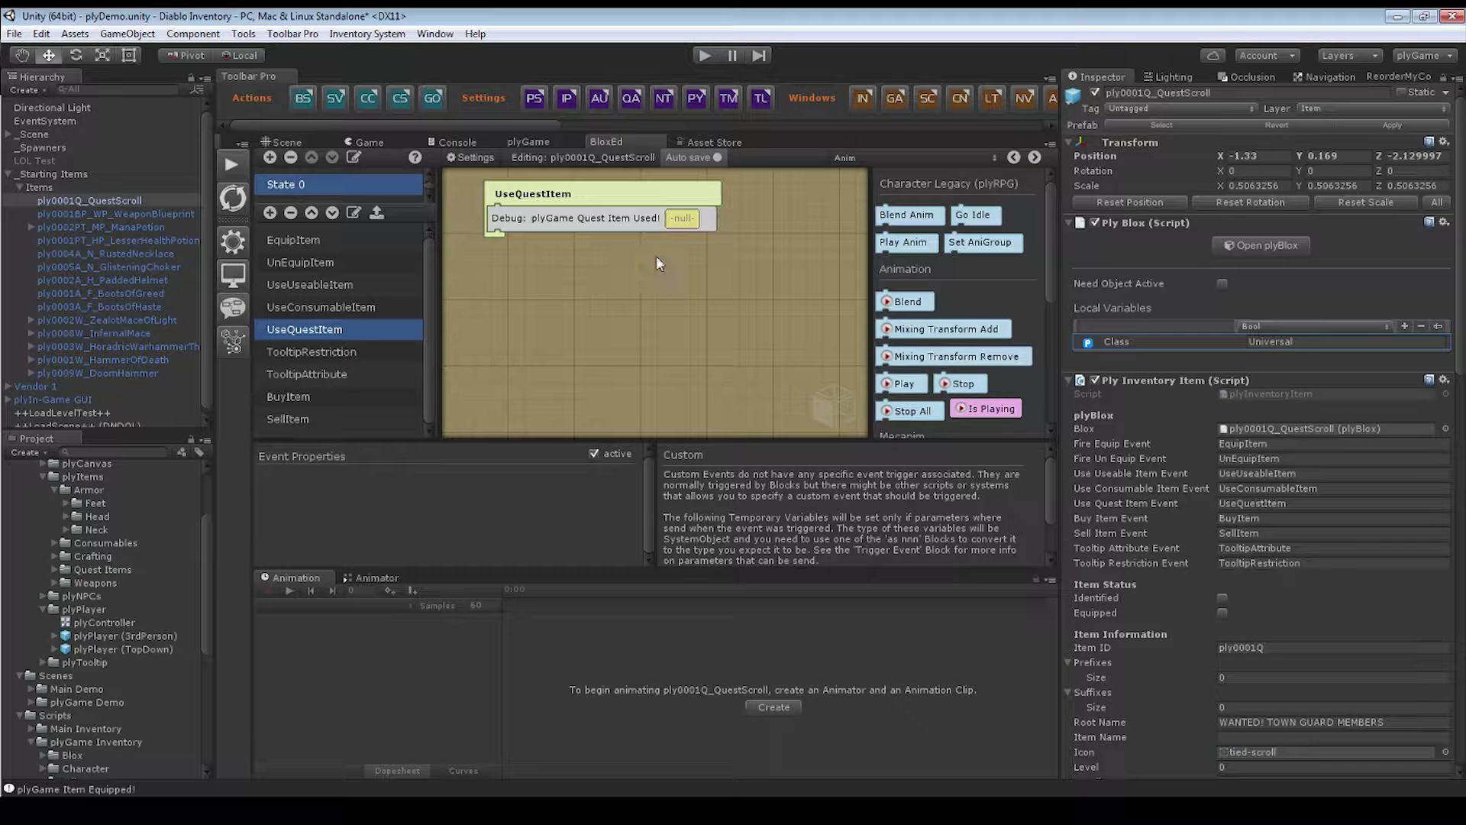
- Switch the block palette to Dialogue and Quest and browse DiaQ blocks like Set Quest Status
click(898, 158)
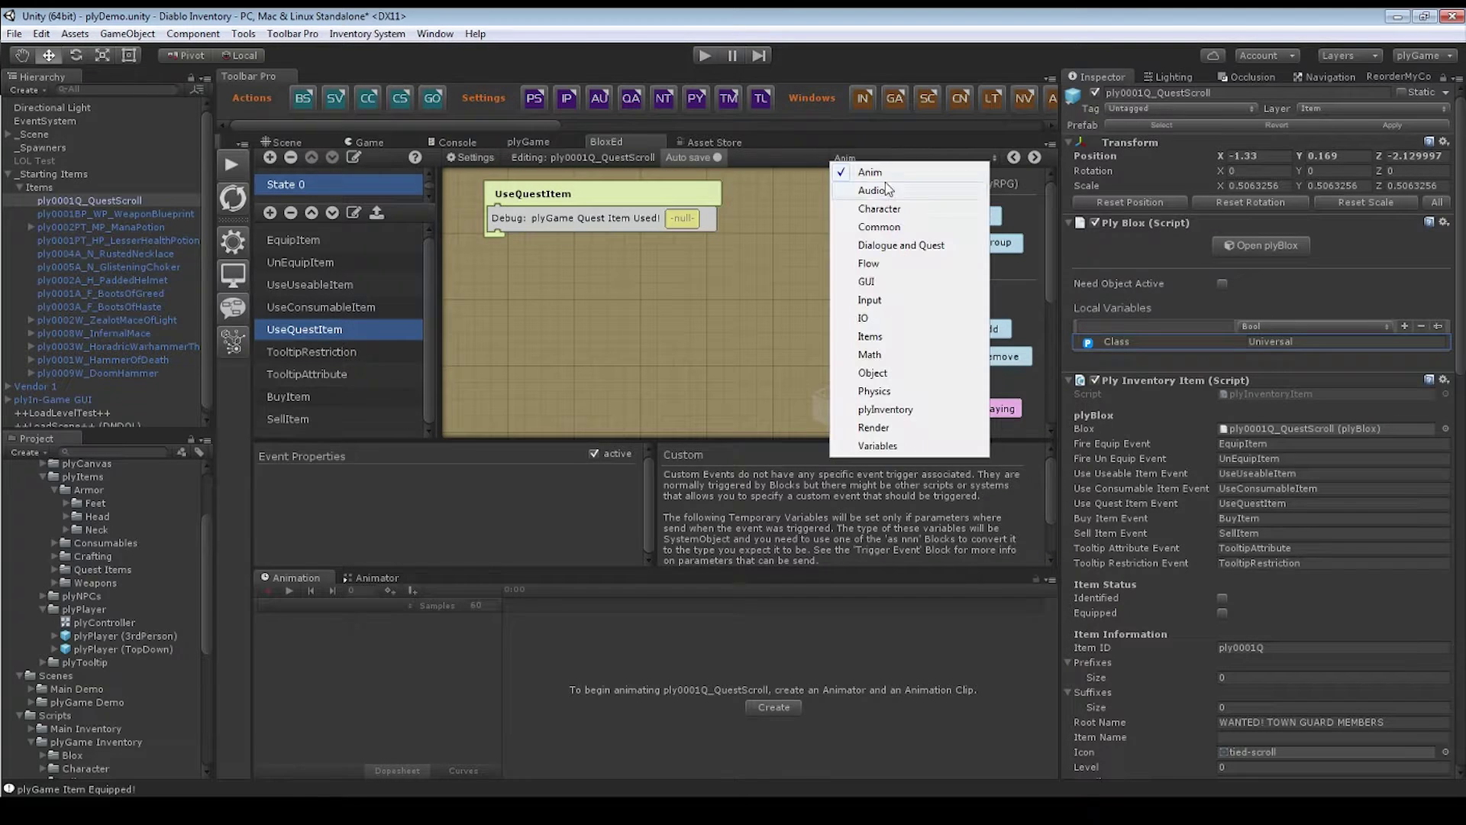
click(966, 151)
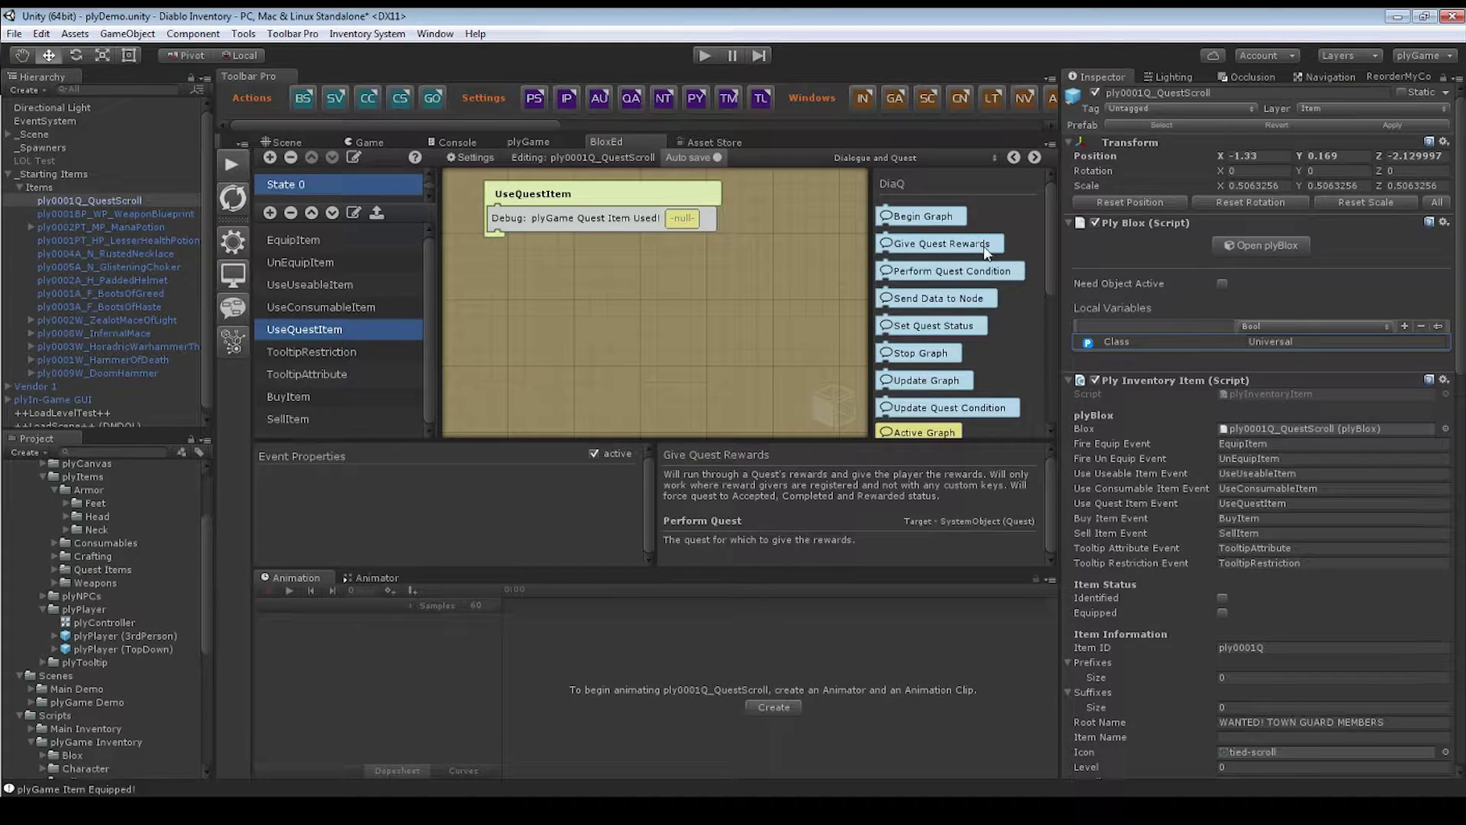
scroll(977, 426, down, 4)
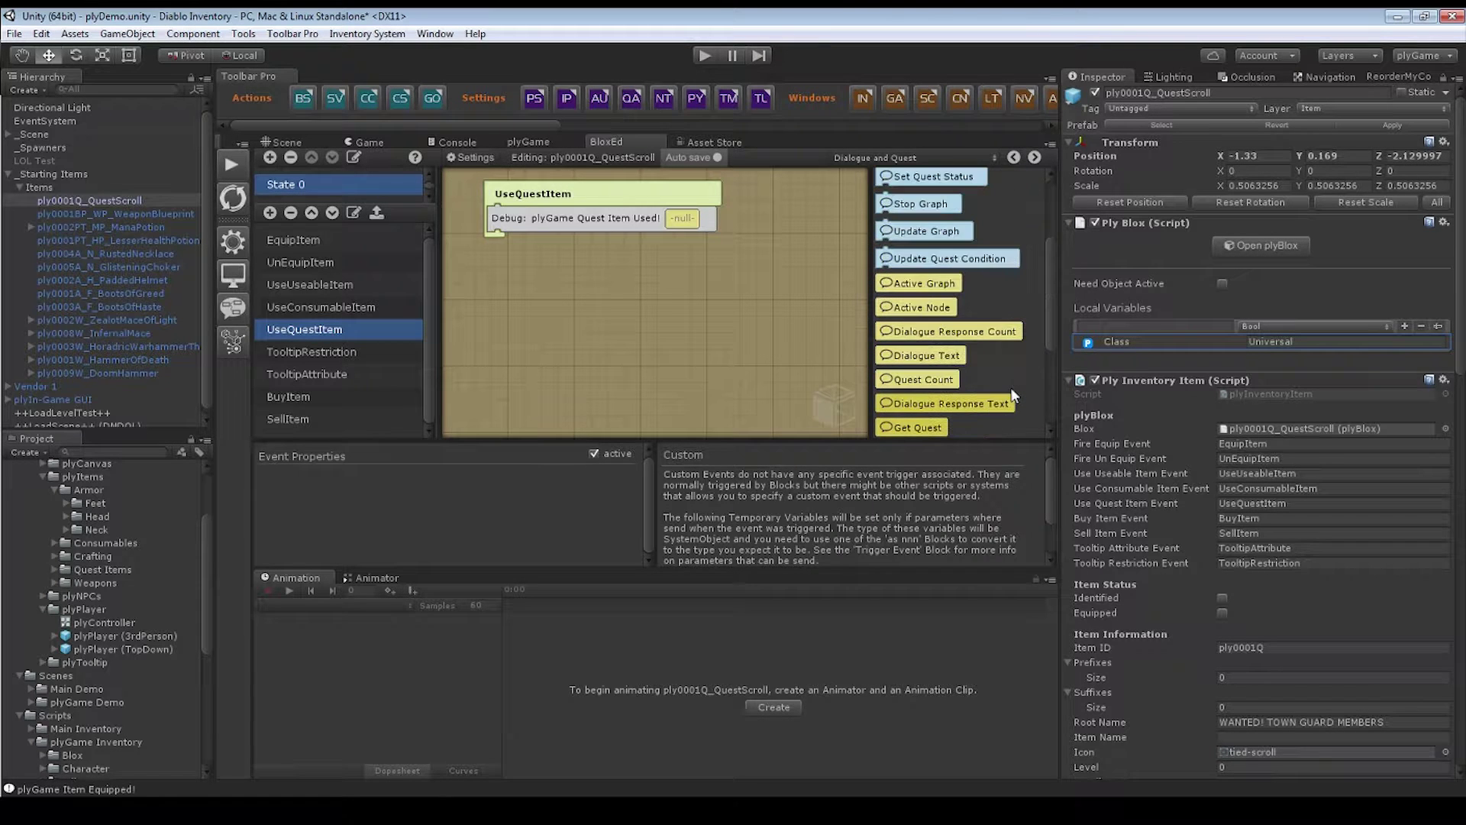
scroll(1015, 395, up, 4)
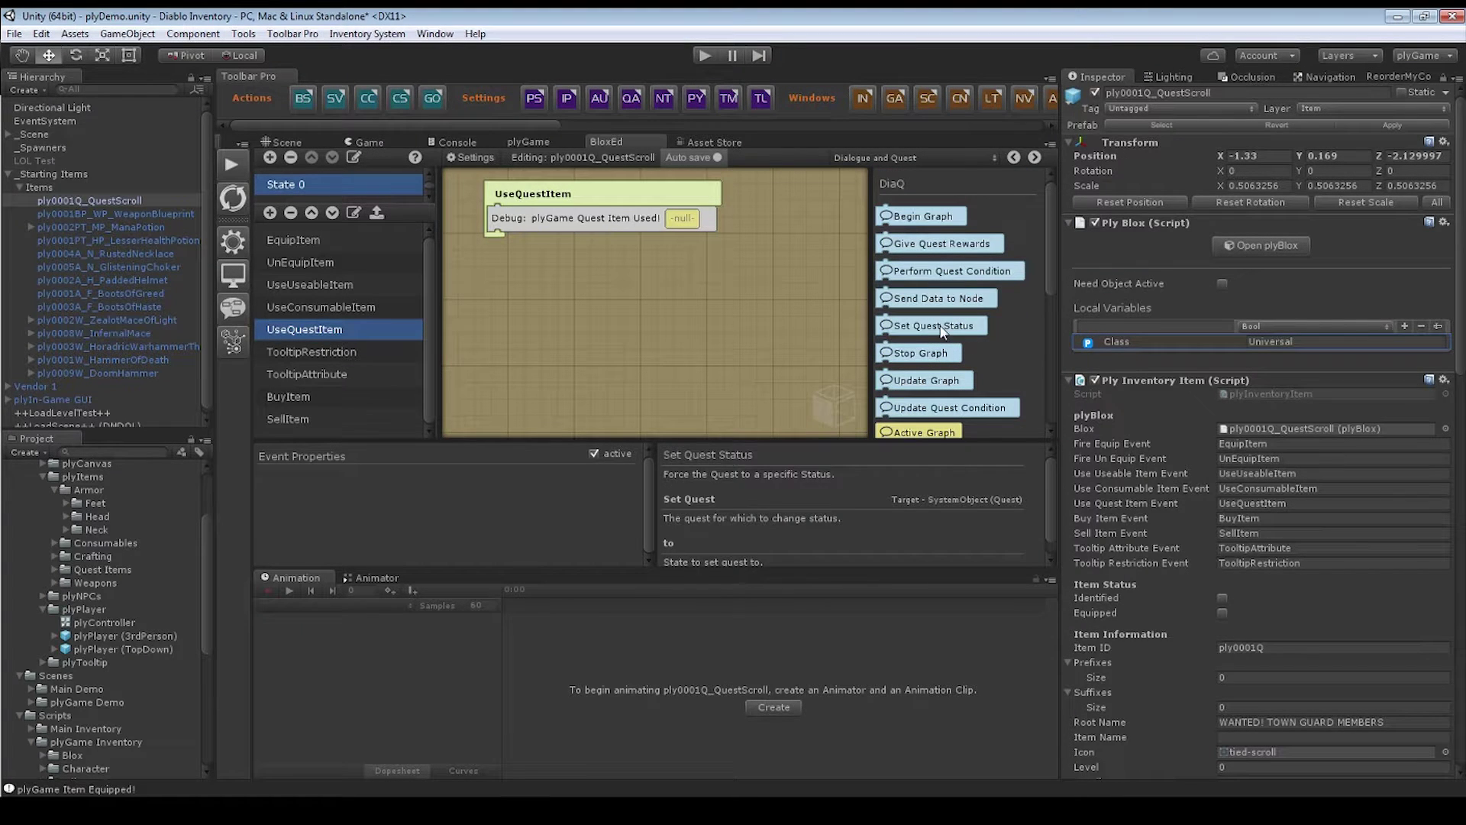
drag(942, 328, 739, 313)
scroll(1431, 281, down, 2)
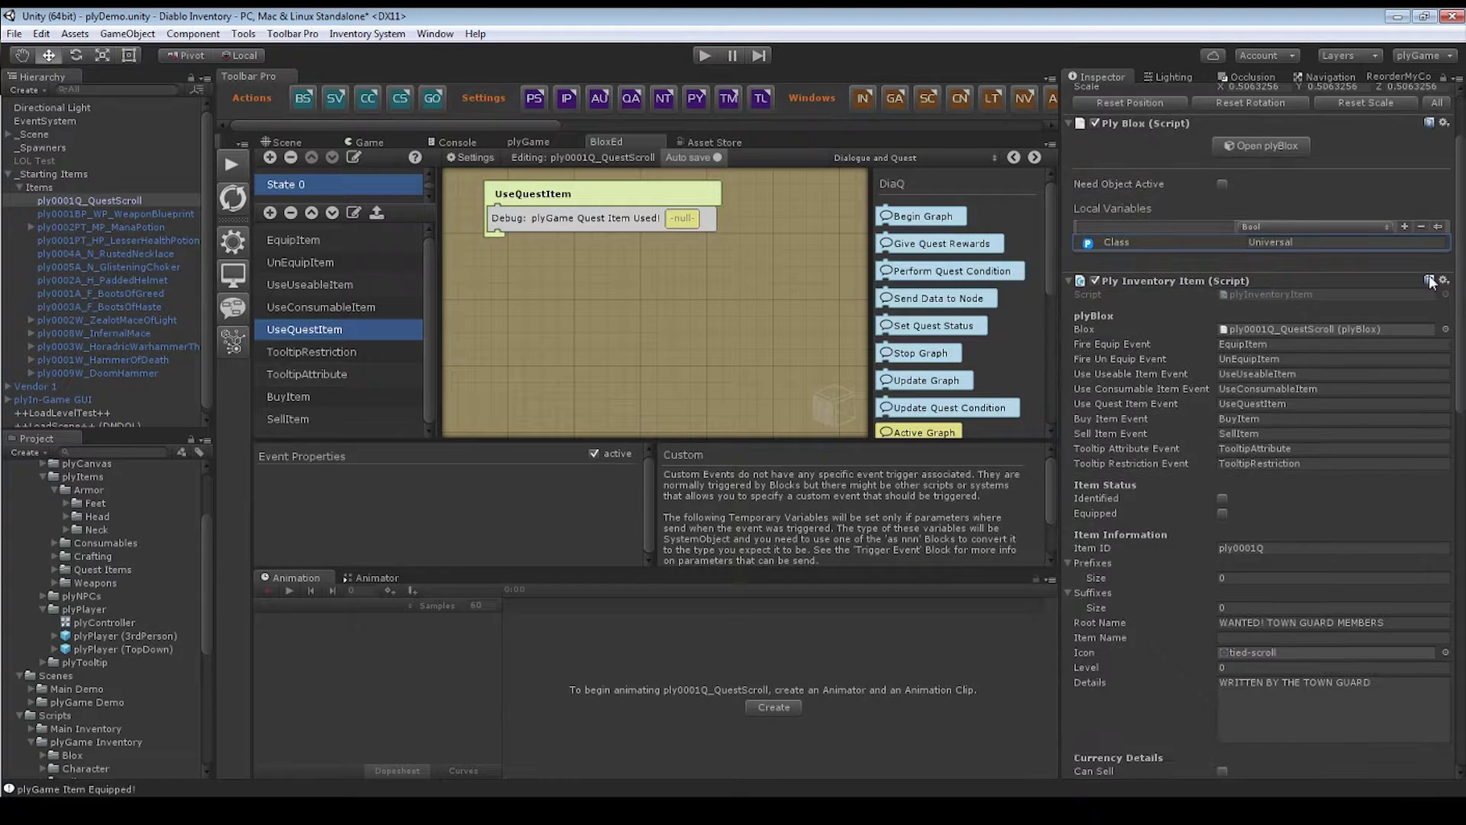
scroll(1431, 281, down, 3)
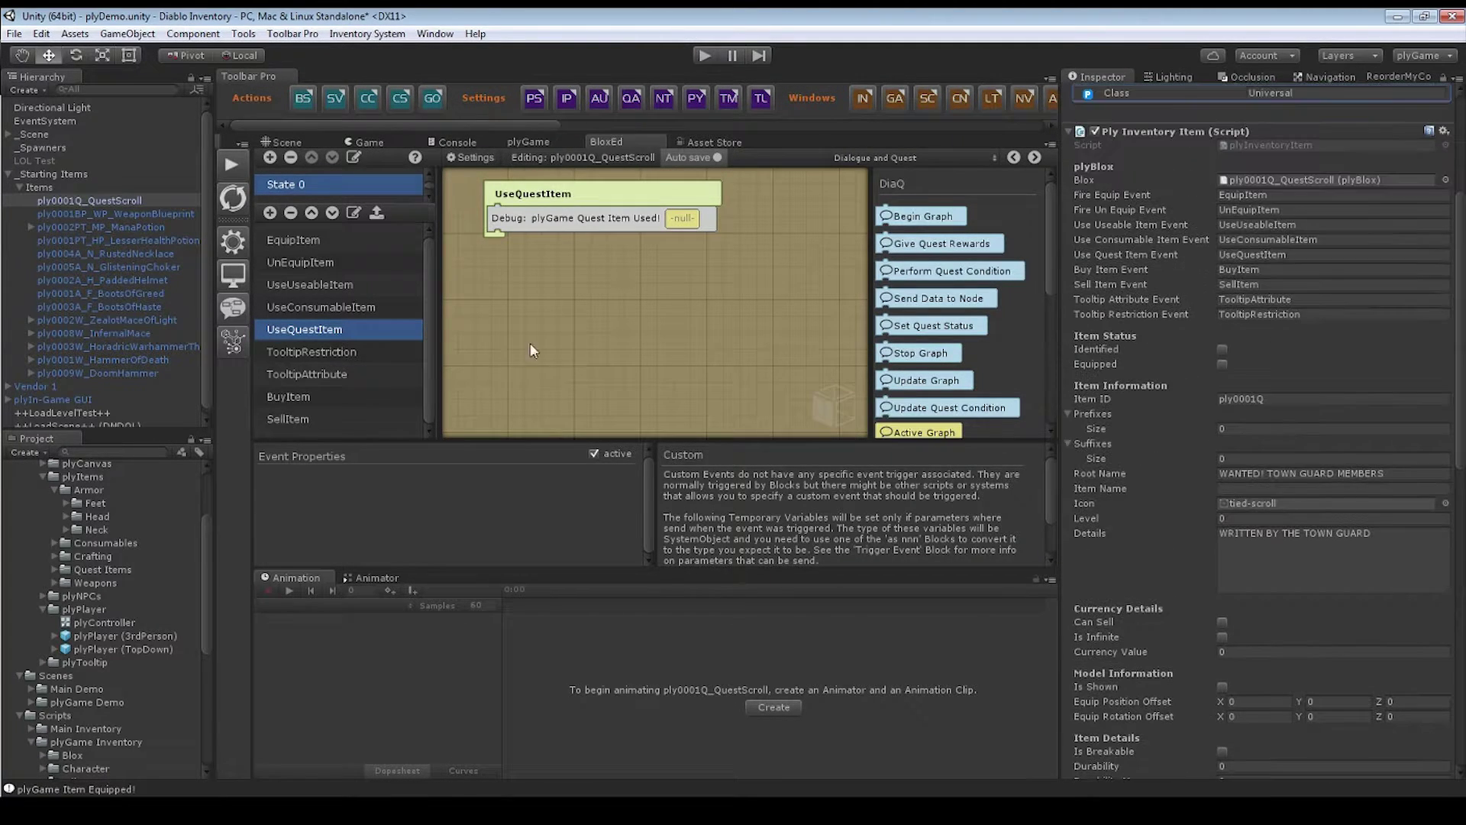
- Open TooltipRestriction and inspect its If, Set tooltipRef and Find by type plyTooltip blocks
click(324, 351)
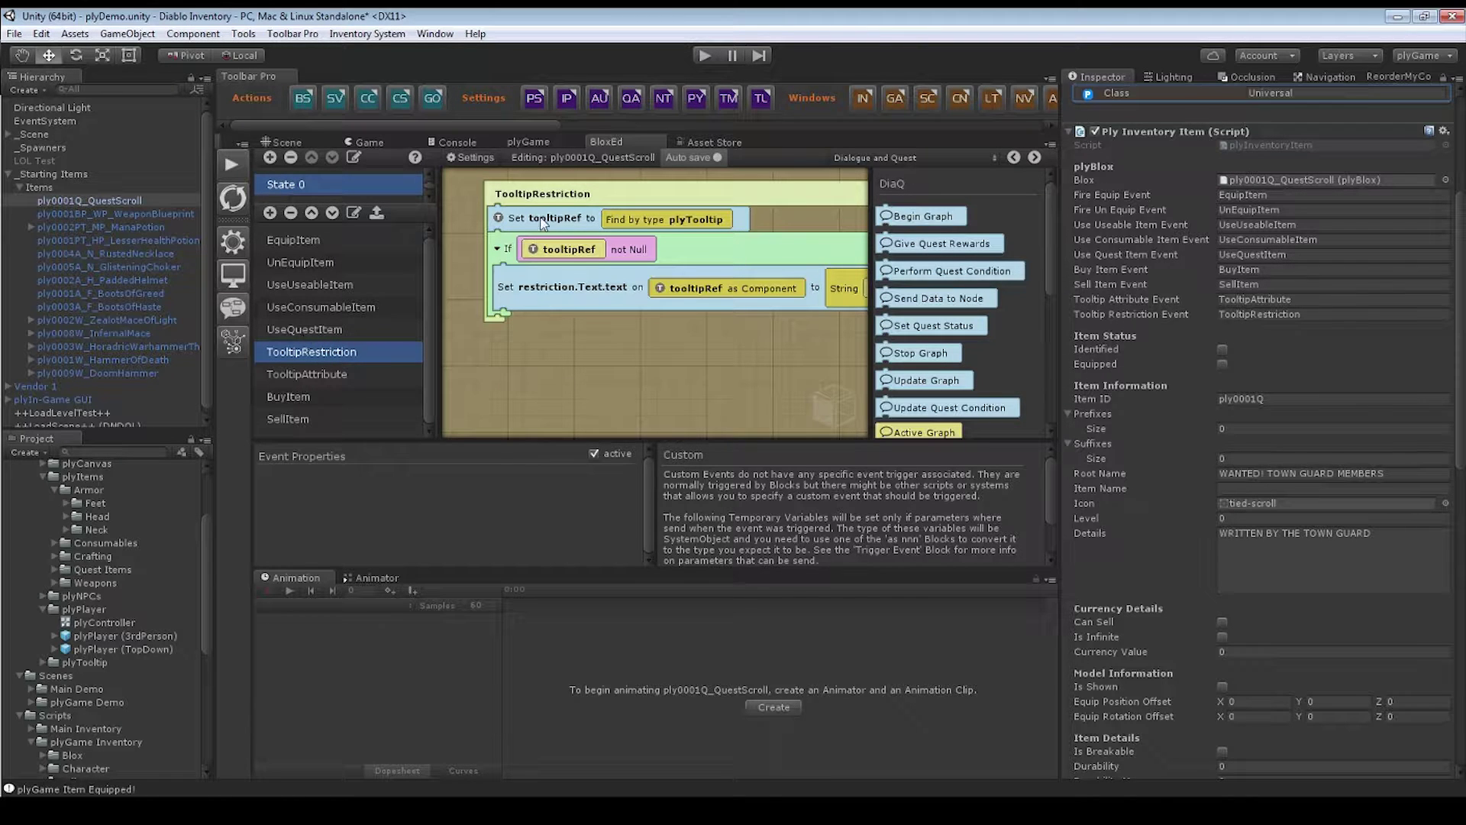
click(569, 217)
click(508, 248)
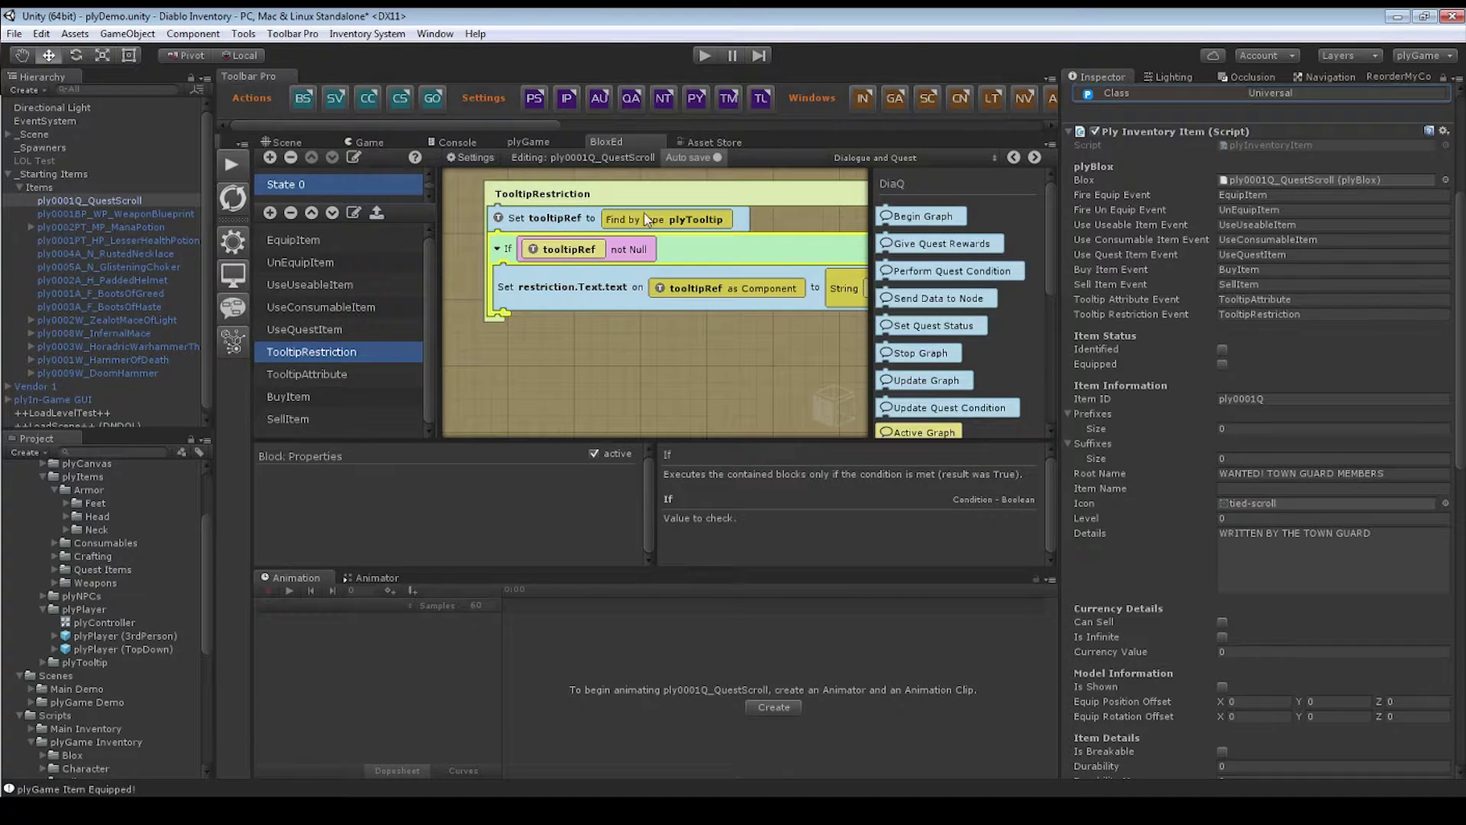
click(548, 222)
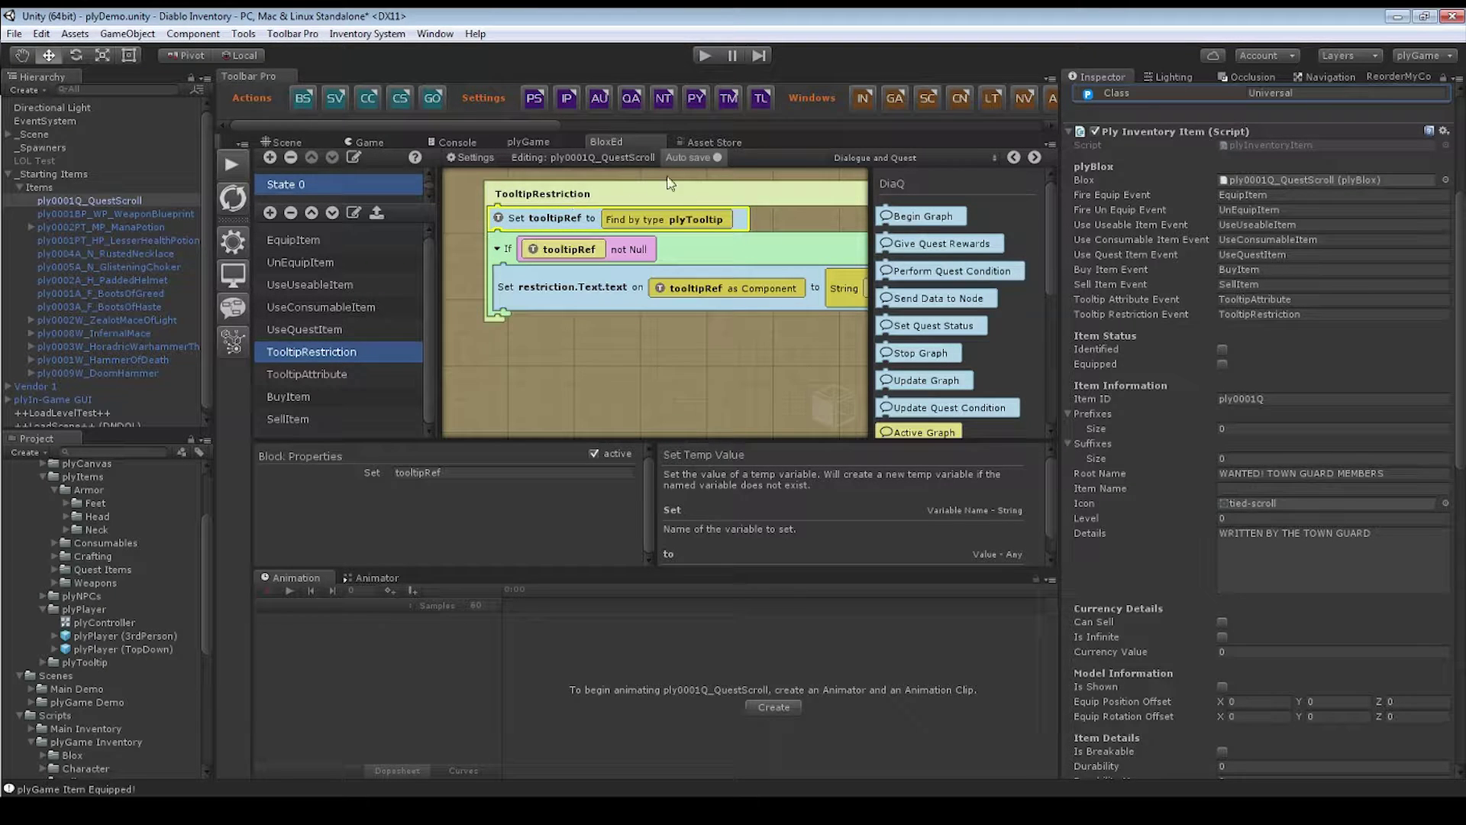
click(661, 224)
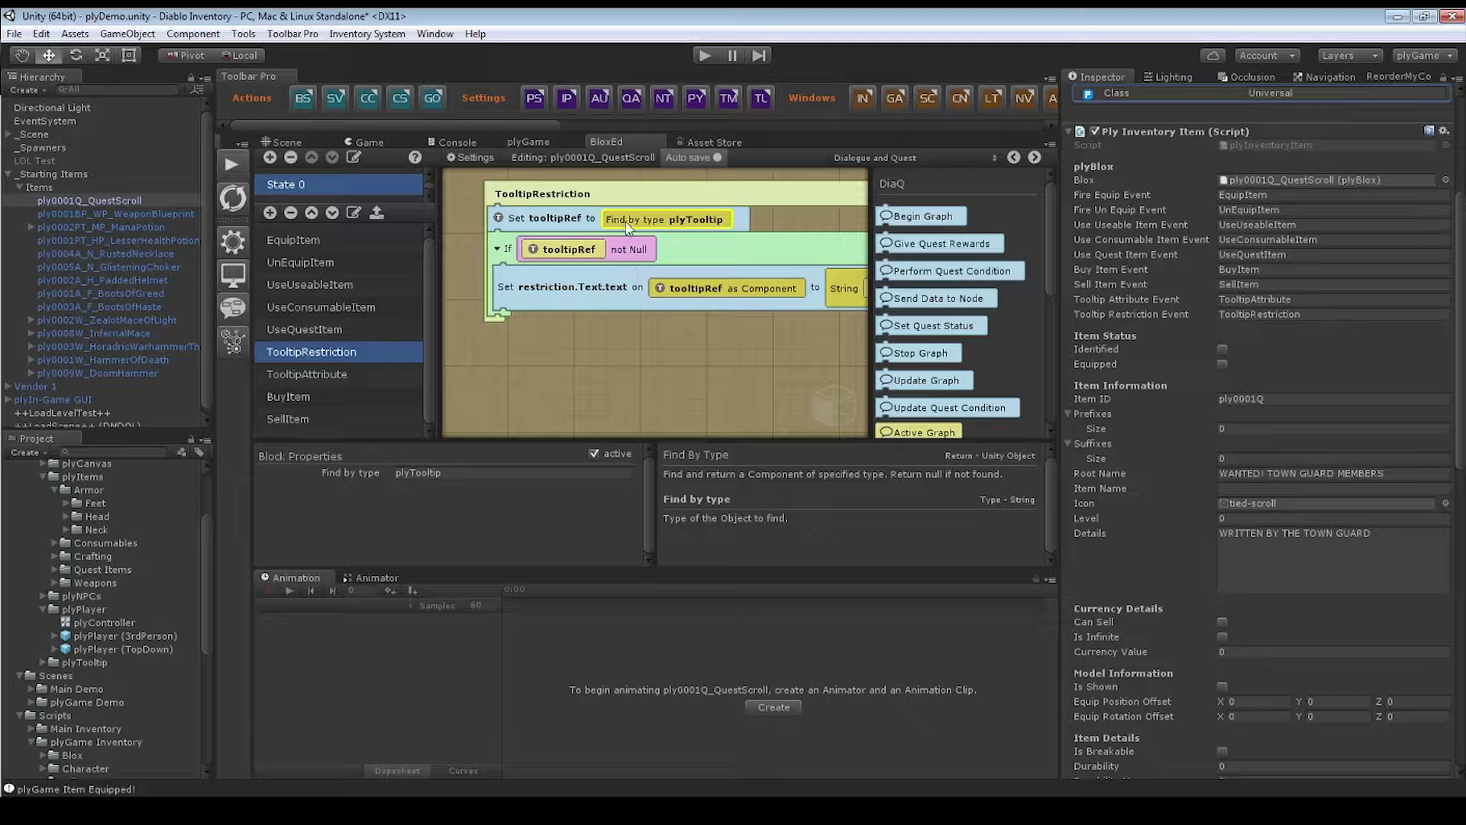
- Inspect the tooltipRef null check and the Set restriction.Text.text block
scroll(52, 267, down, 1)
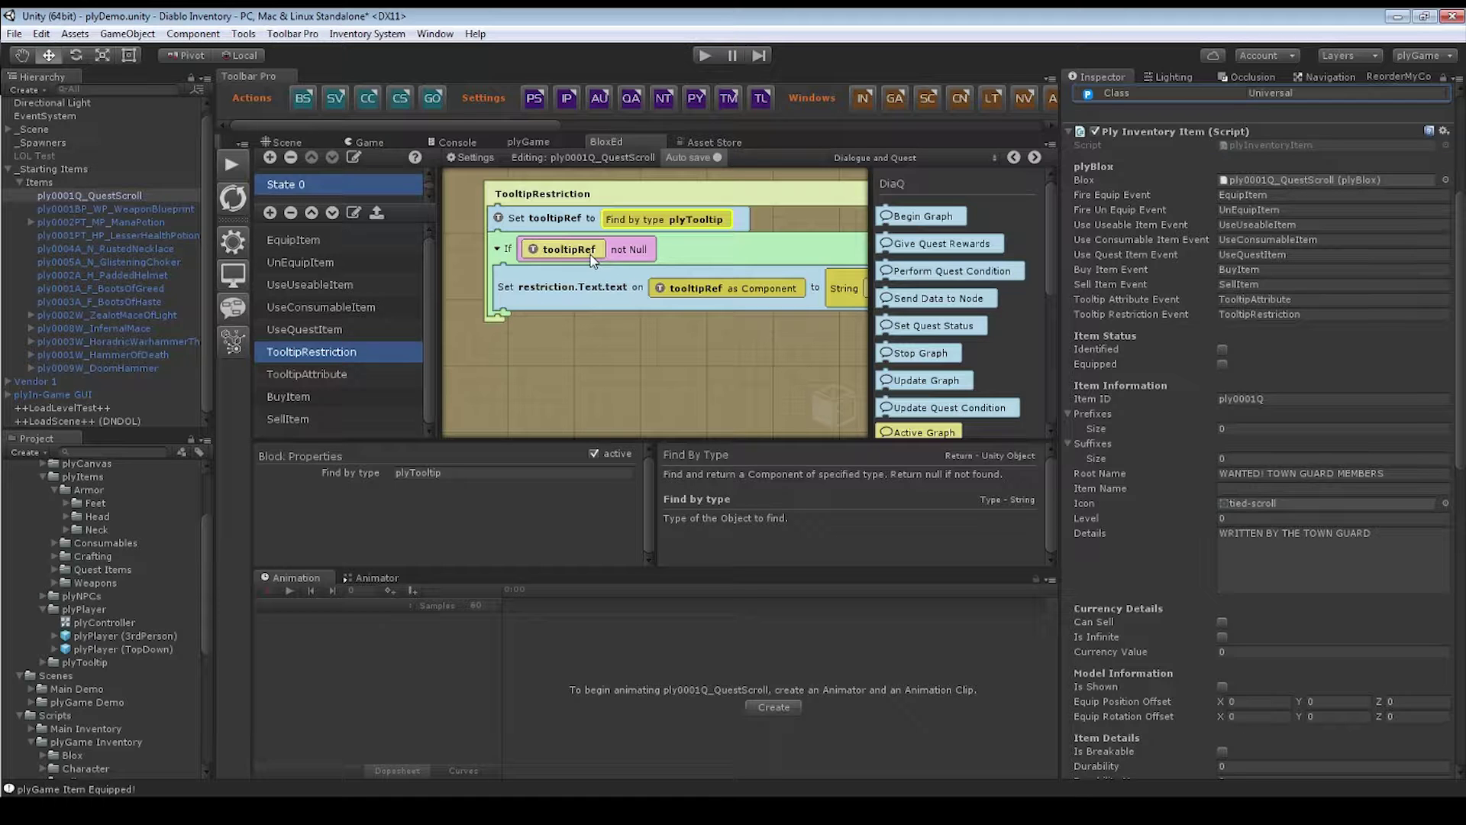
click(571, 252)
click(569, 219)
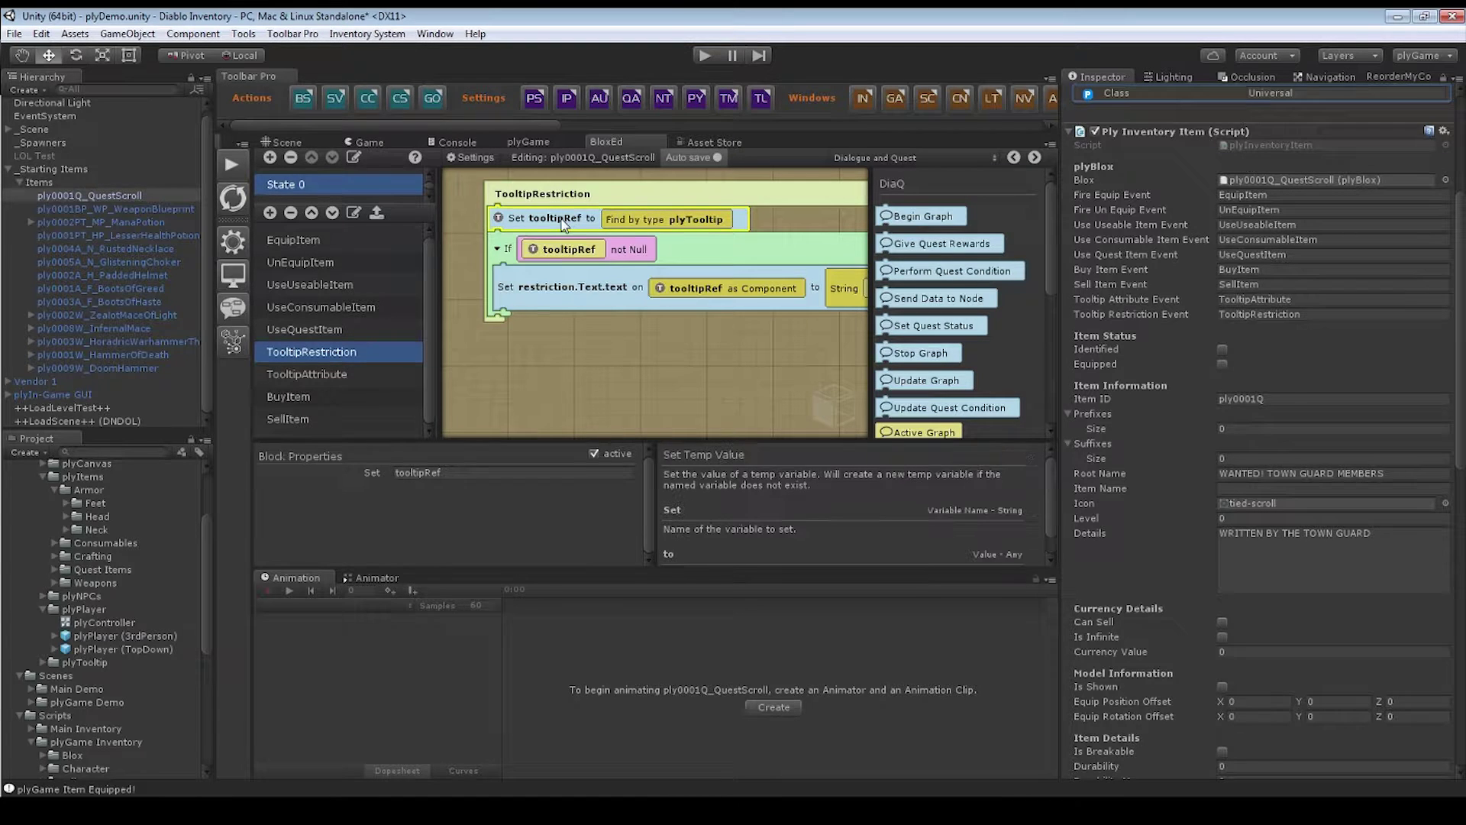
click(586, 255)
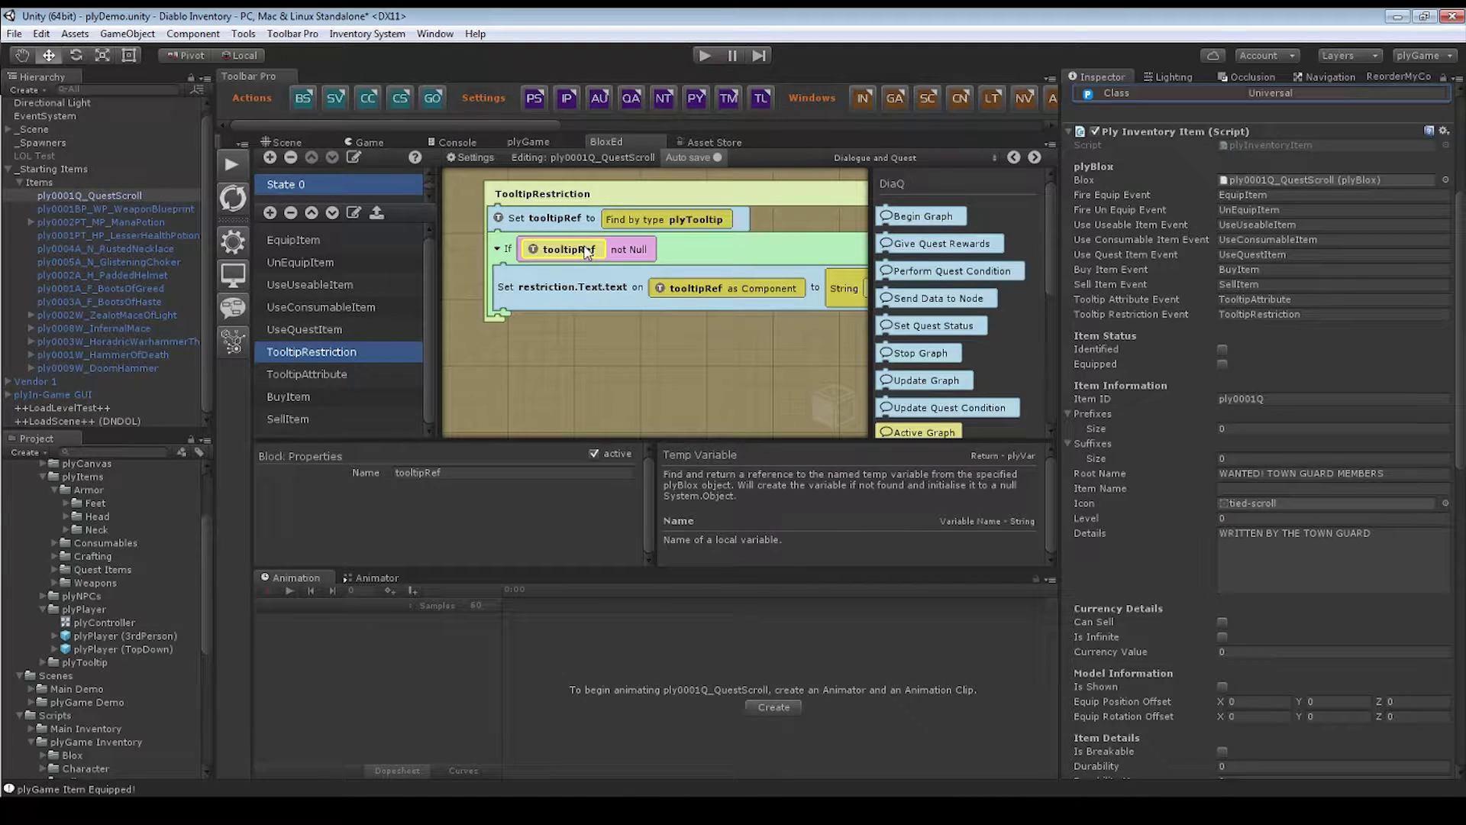
click(589, 288)
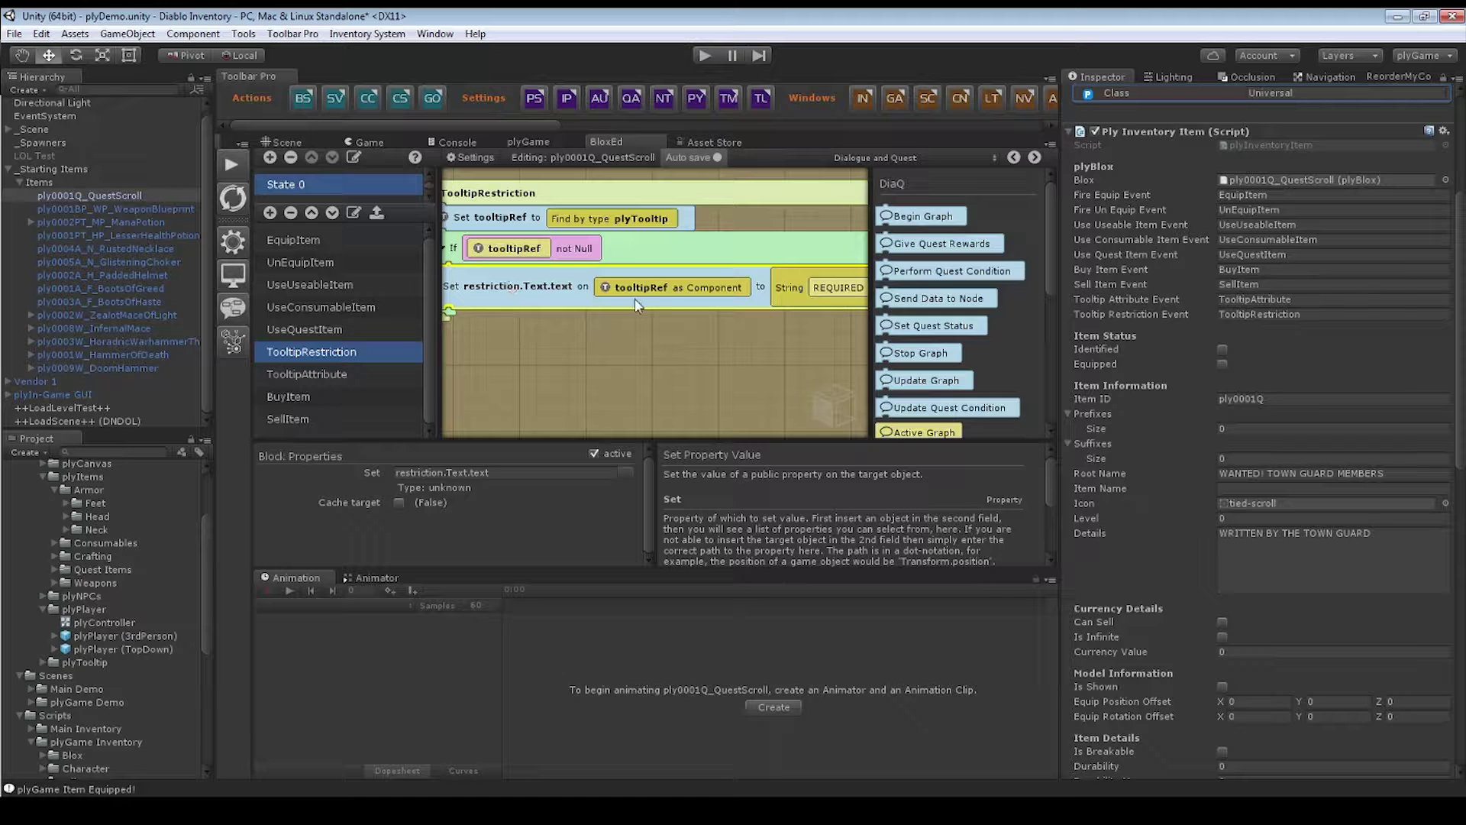
- Inspect the tooltipRef as Component, 'REQUIRED CLASS:' string, and Uppercase of Class blocks
click(676, 288)
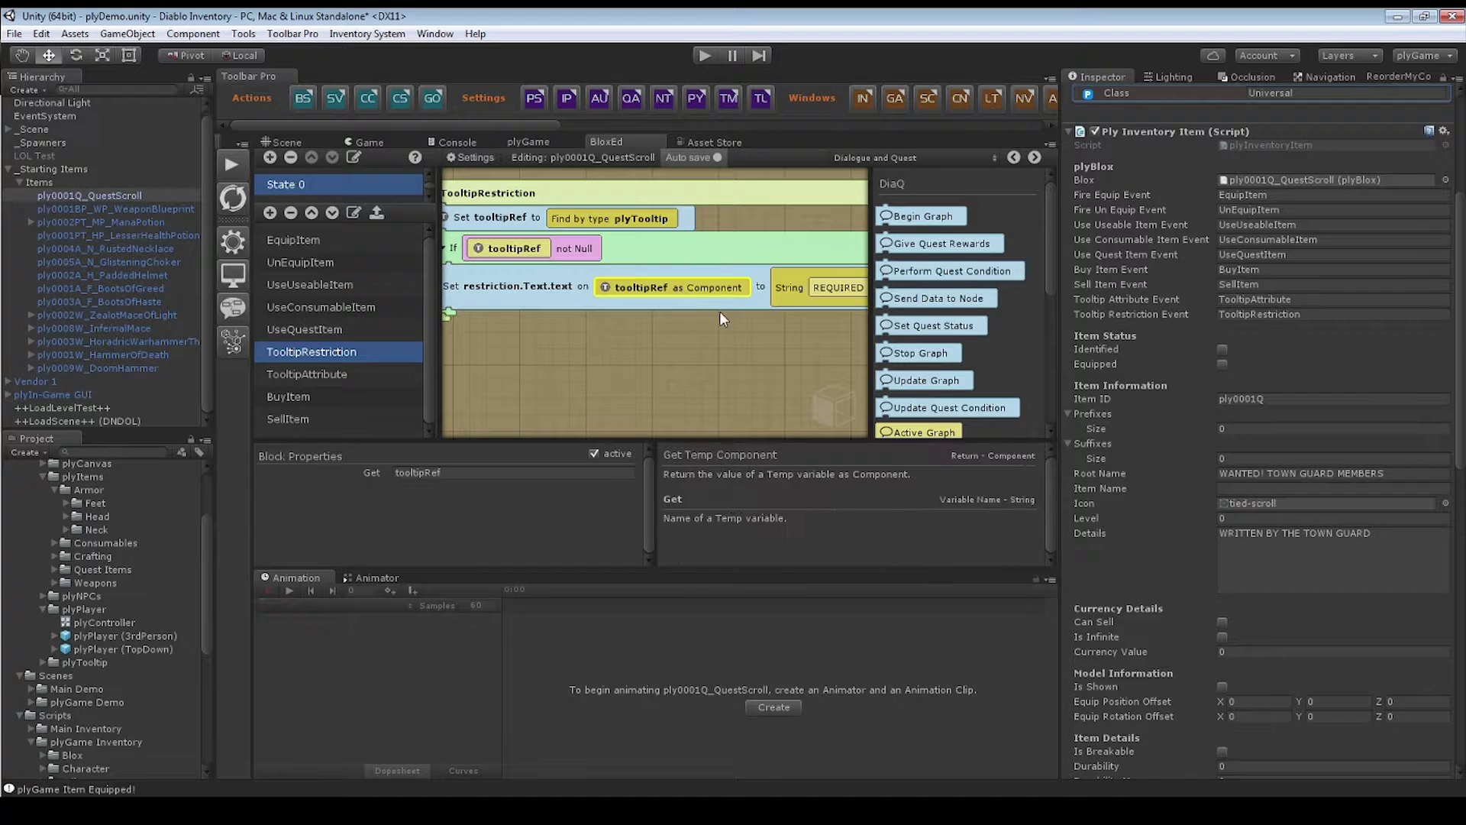
click(596, 280)
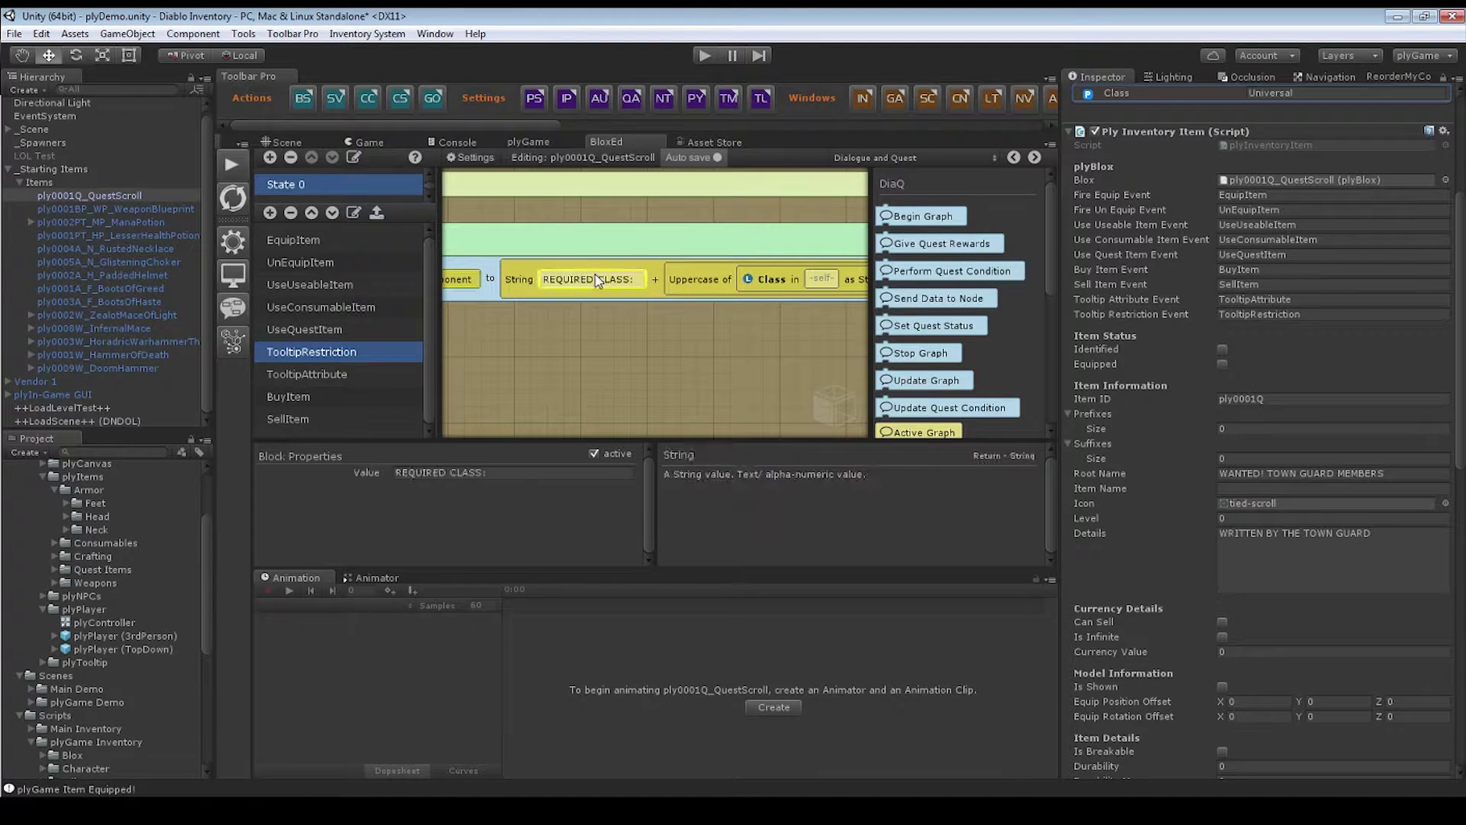
click(480, 473)
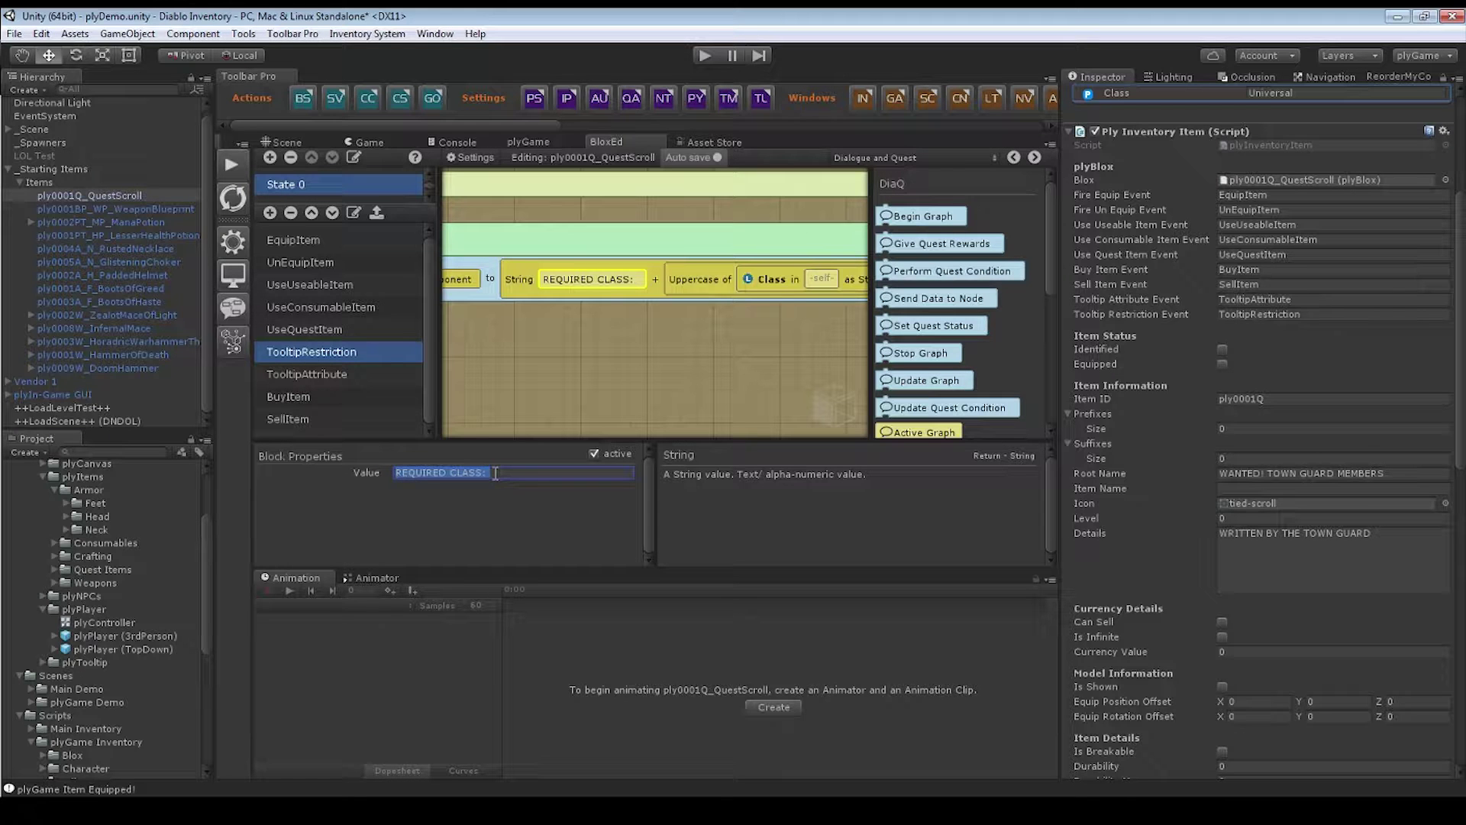
click(494, 472)
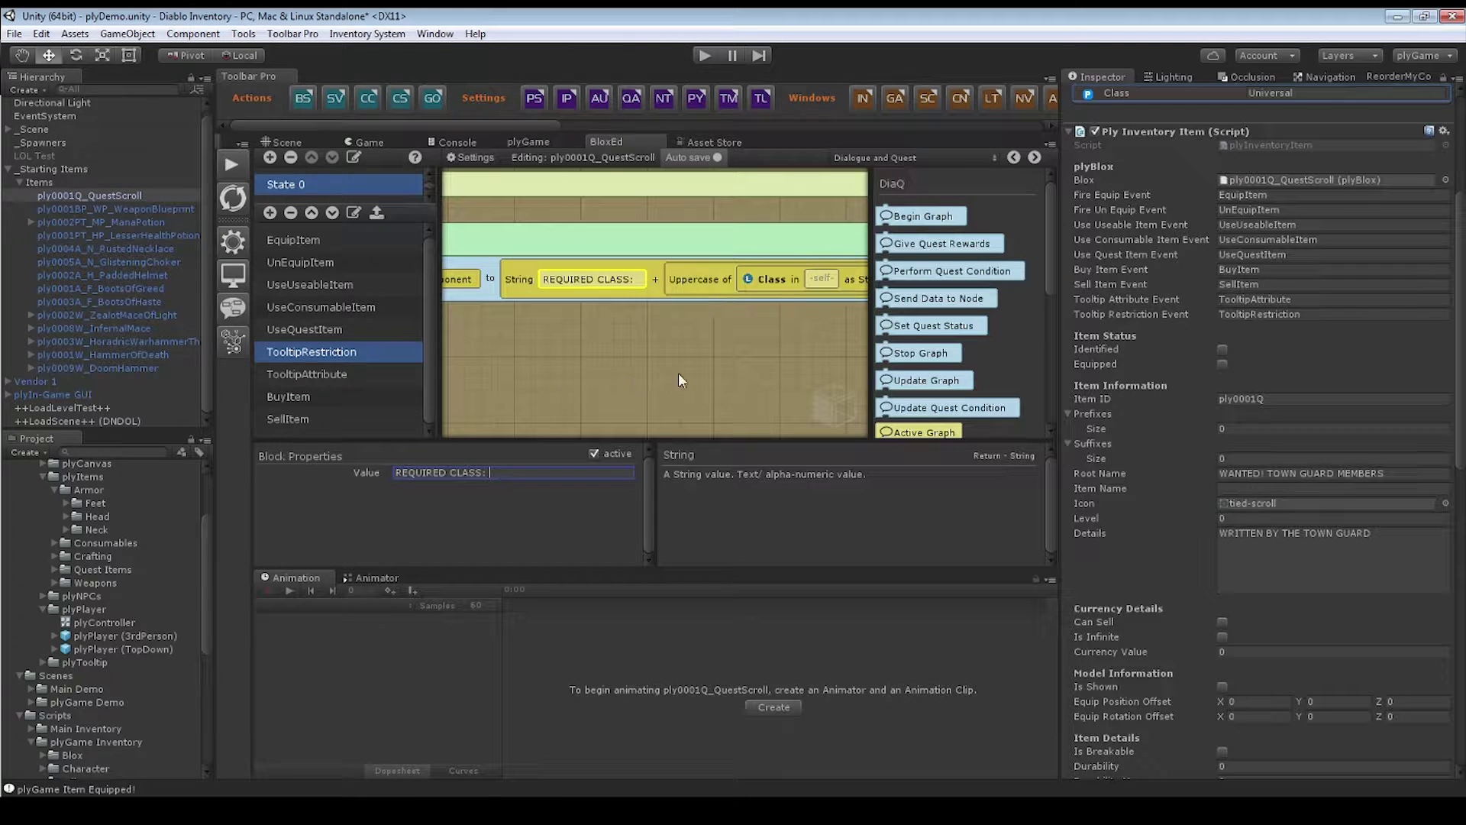
click(546, 289)
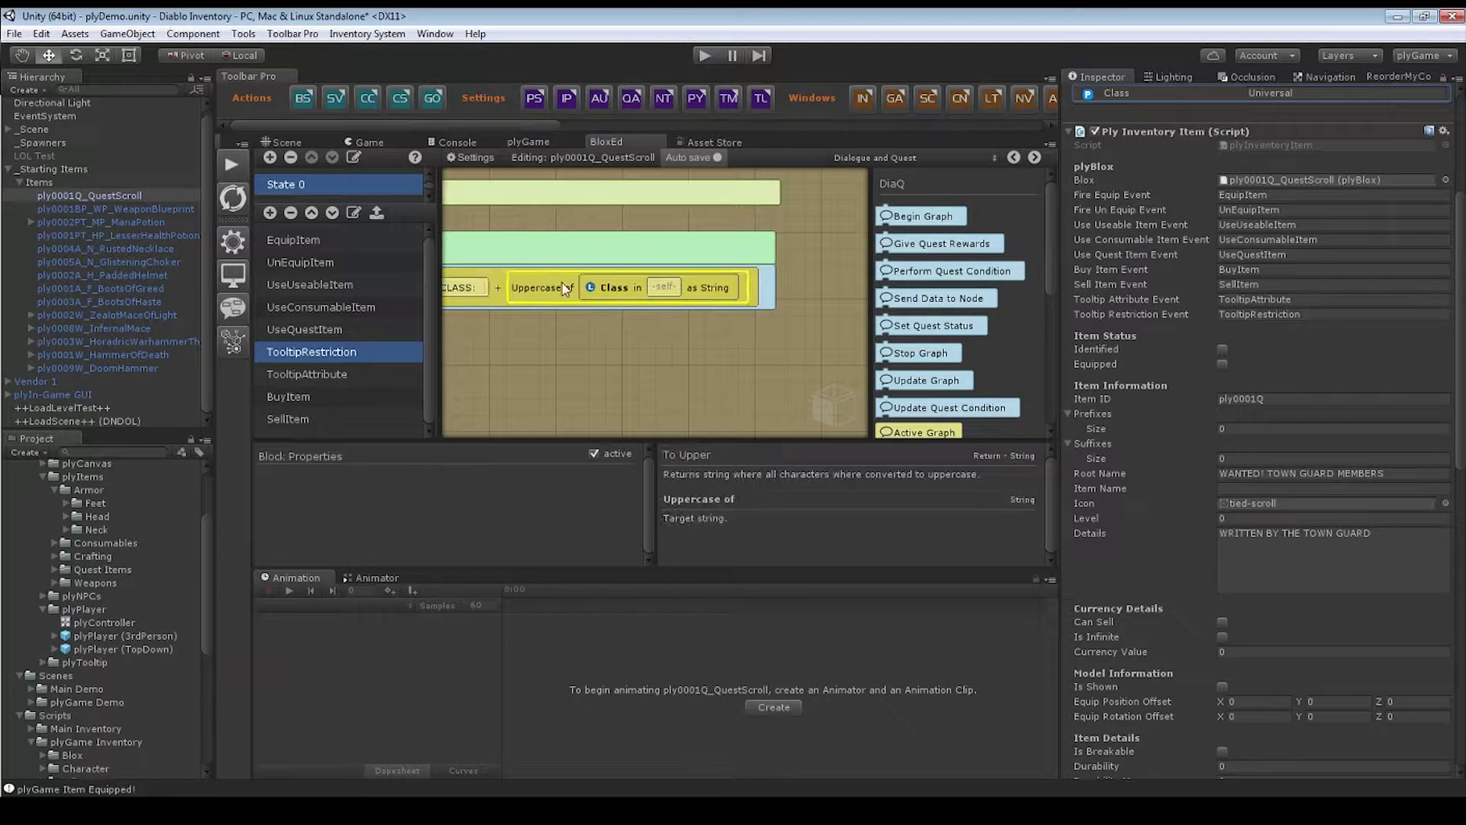
click(635, 292)
scroll(1254, 240, up, 5)
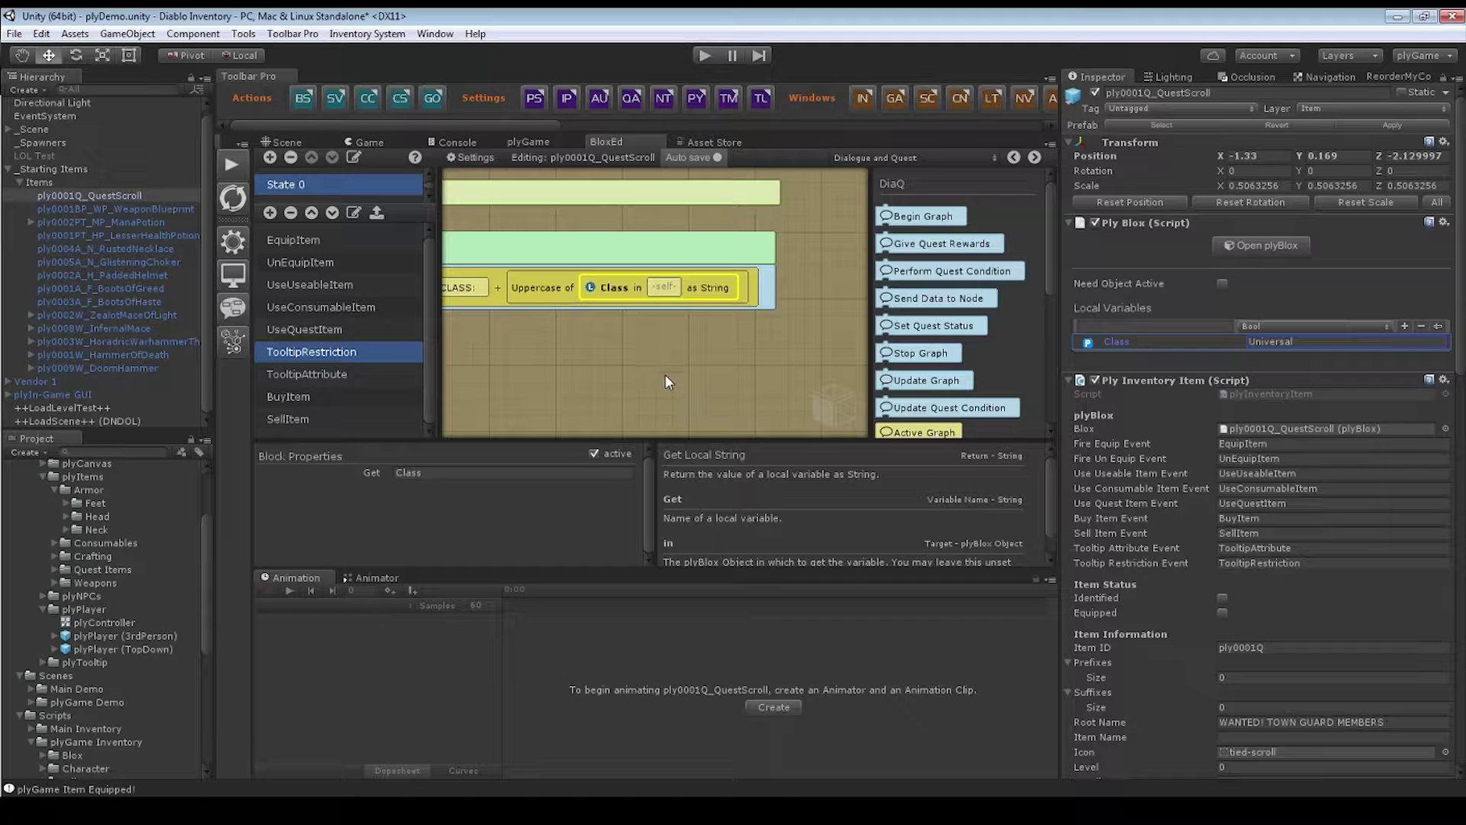
- Pan to the full restriction text expression and check the Class value Universal
middle_drag(588, 353, 717, 337)
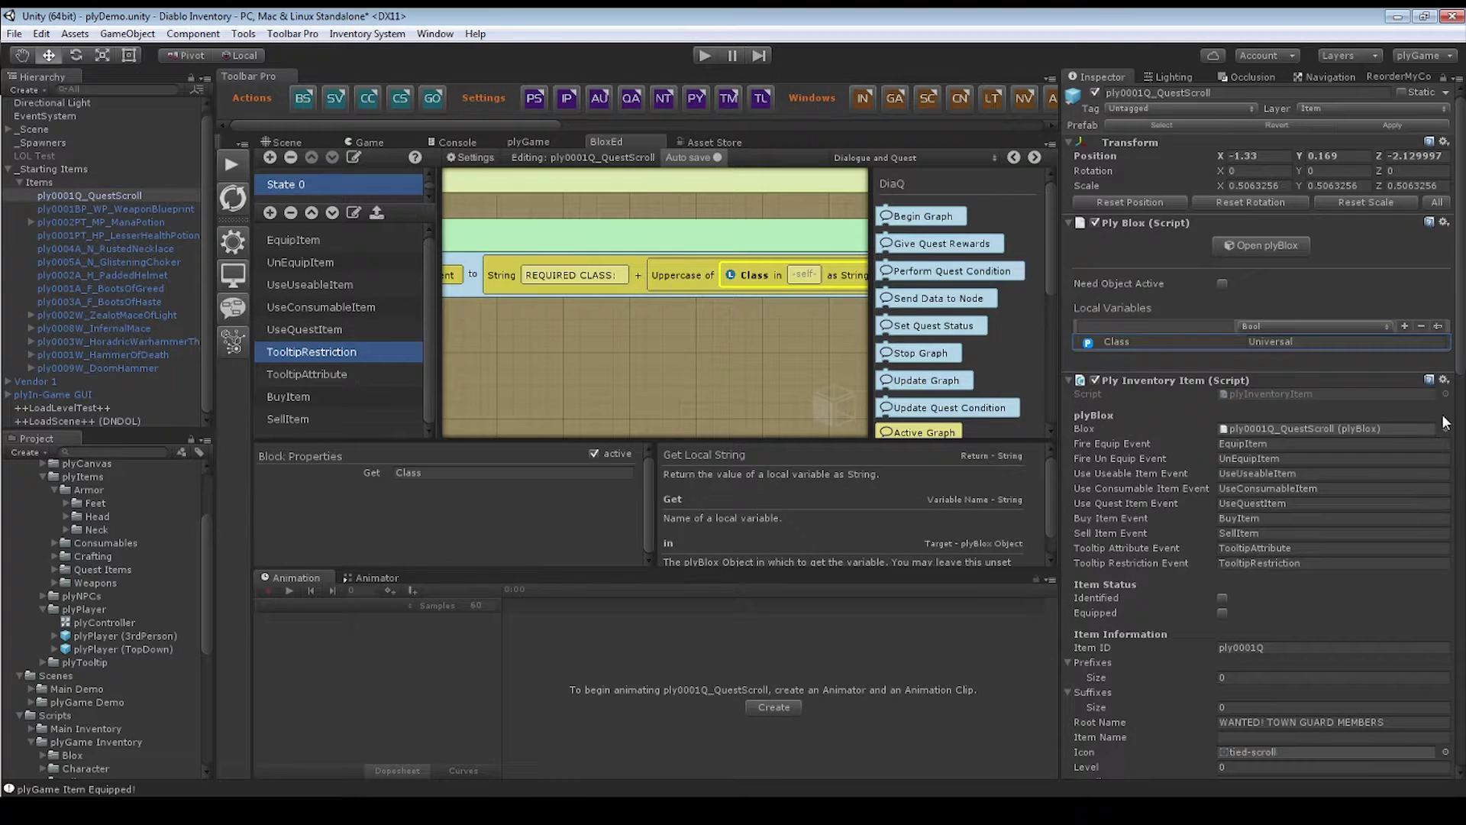
scroll(1349, 524, down, 3)
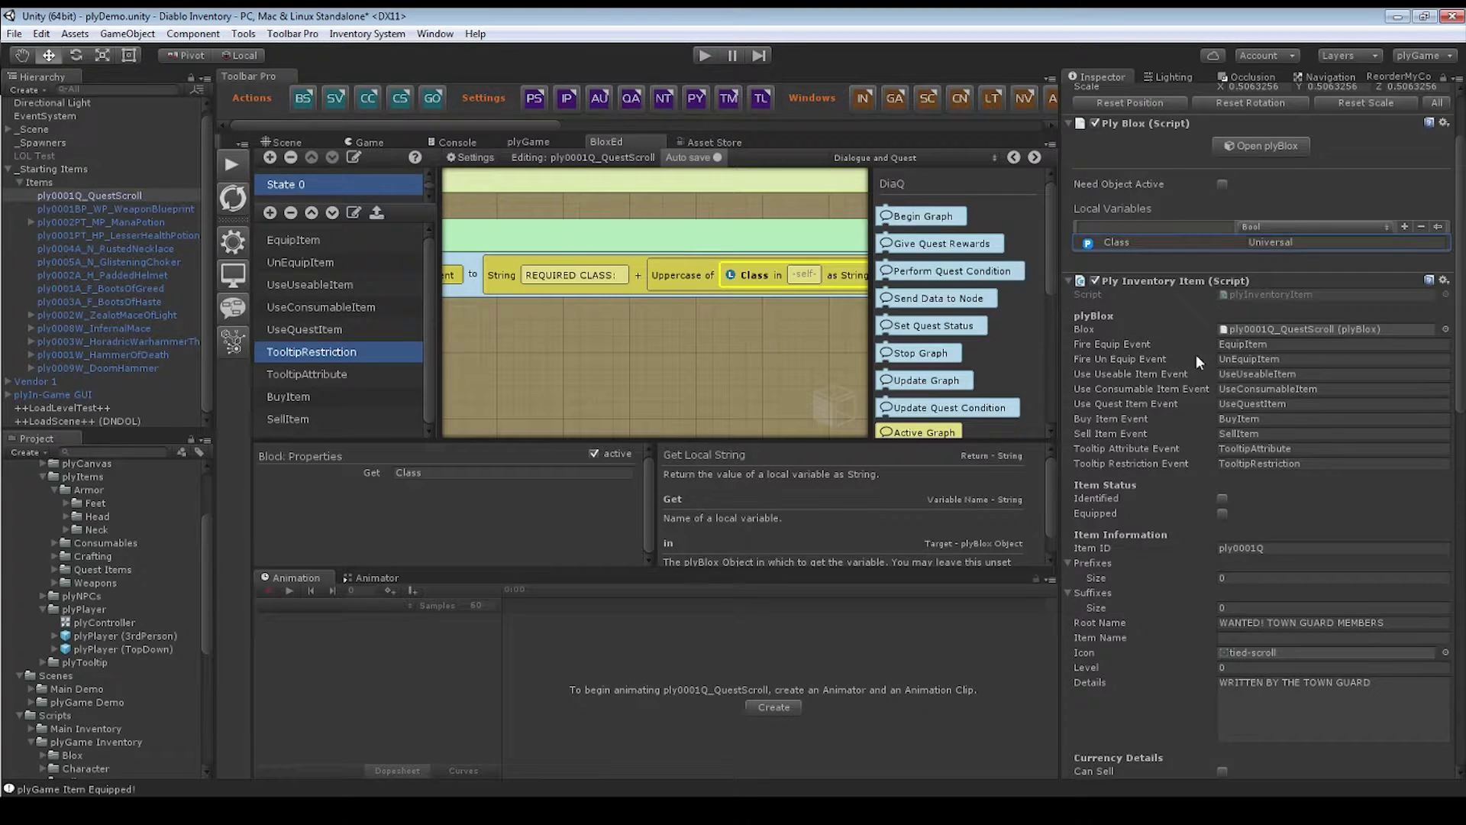
click(1280, 238)
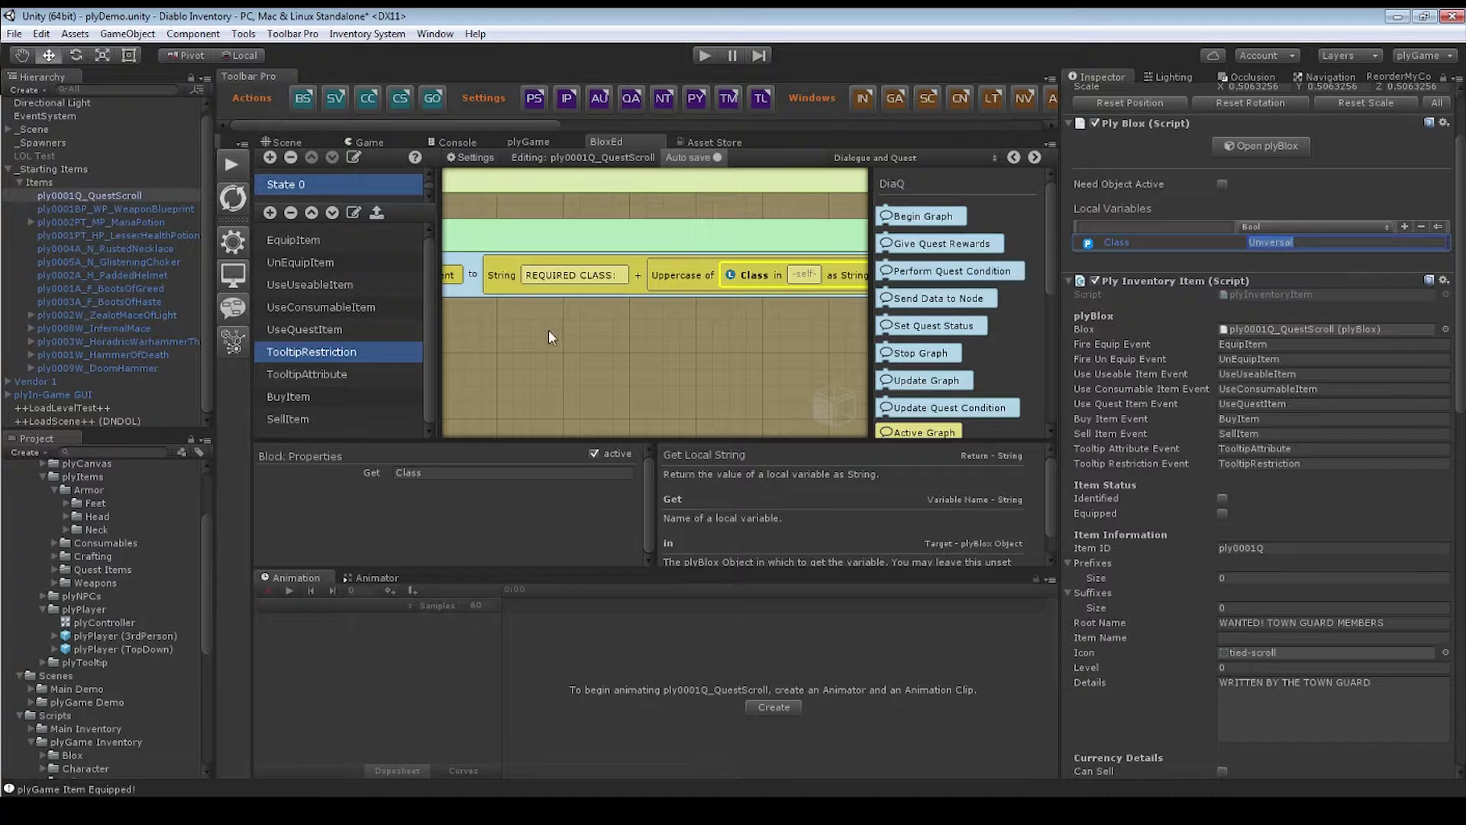
- Pan across the whole TooltipRestriction graph, then open the TooltipAttribute event
drag(549, 328, 751, 350)
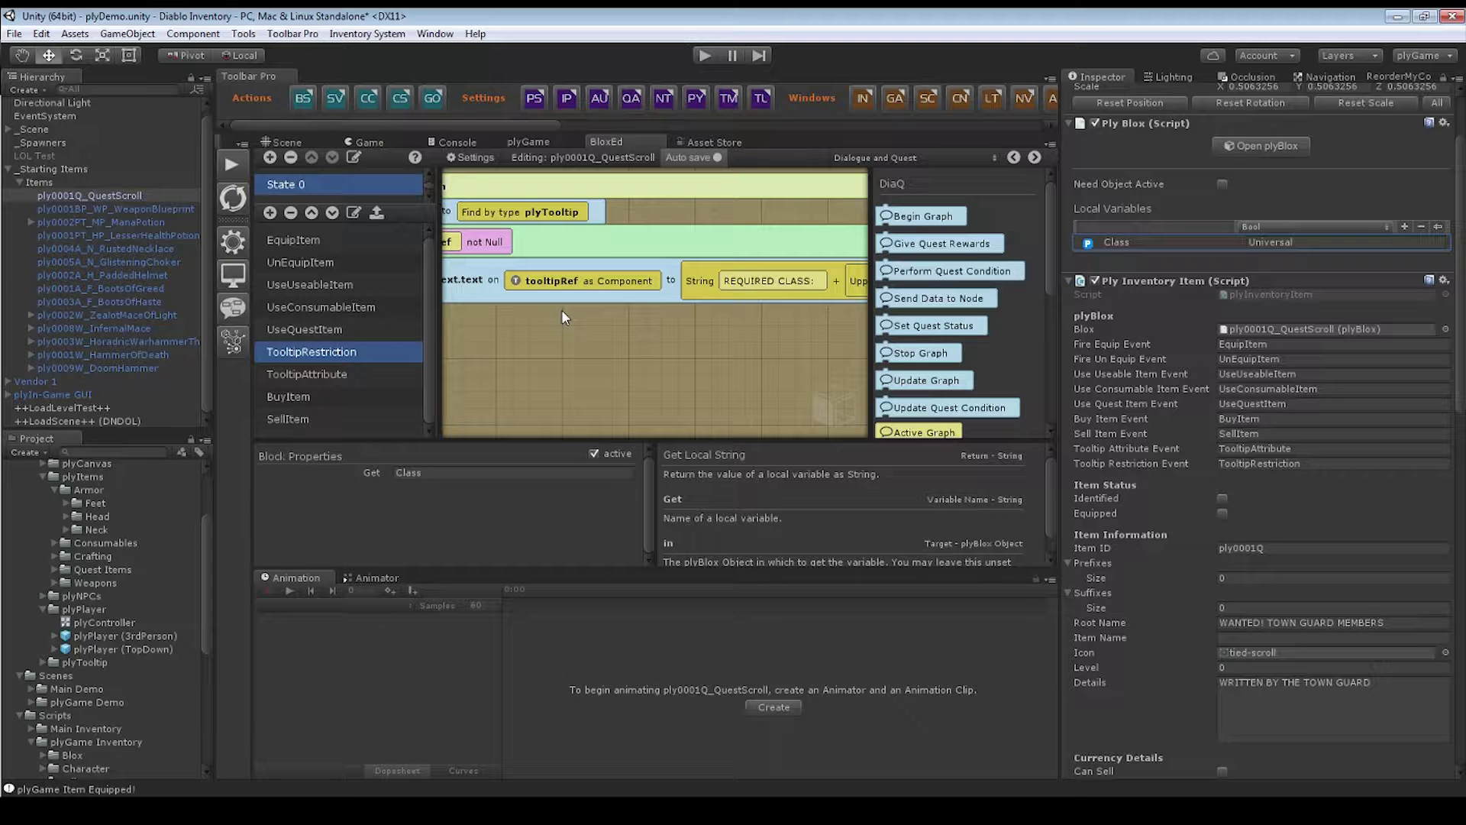
middle_drag(553, 307, 640, 344)
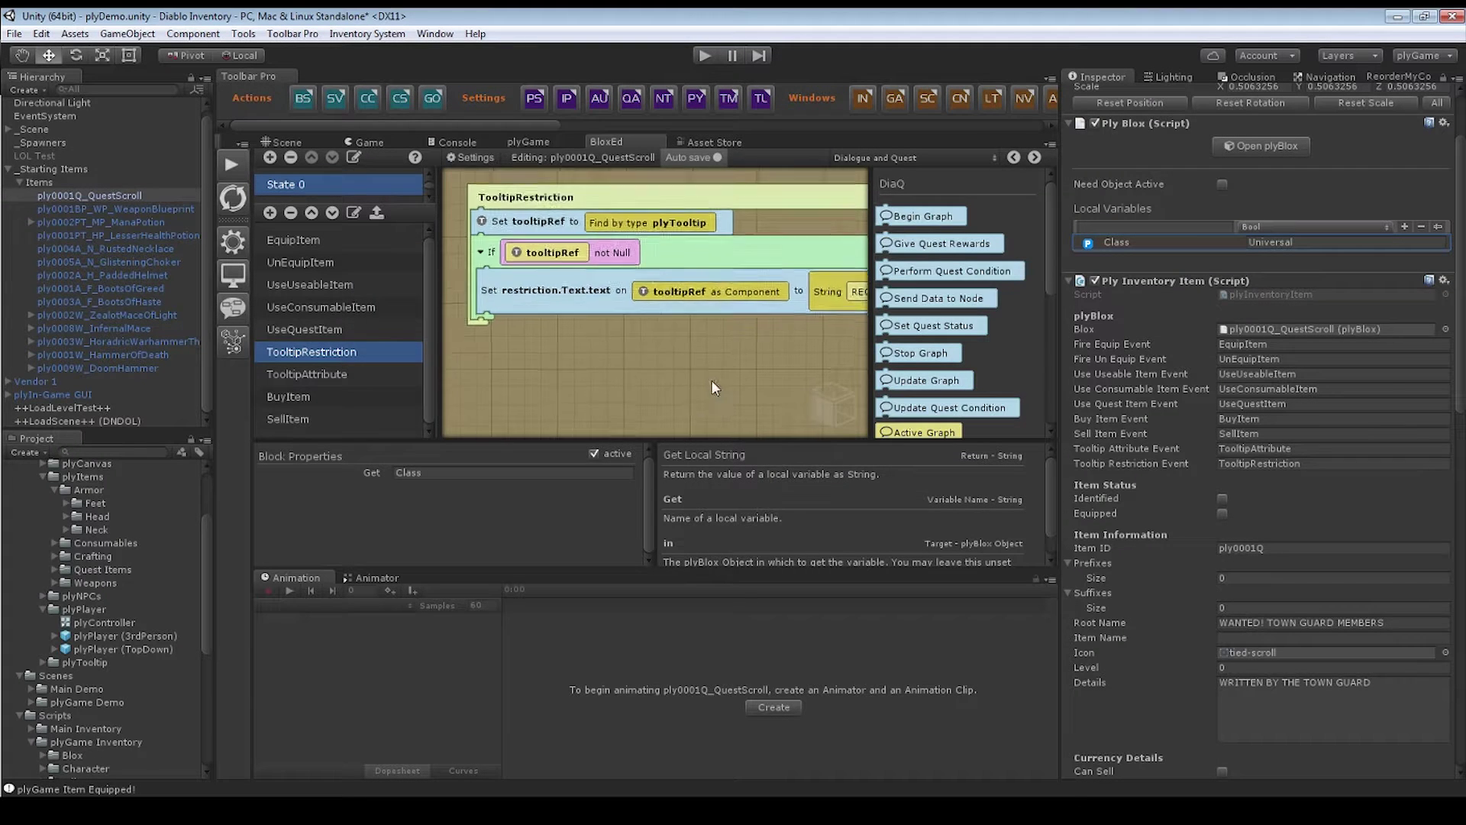
middle_drag(712, 379, 393, 393)
middle_drag(598, 343, 912, 330)
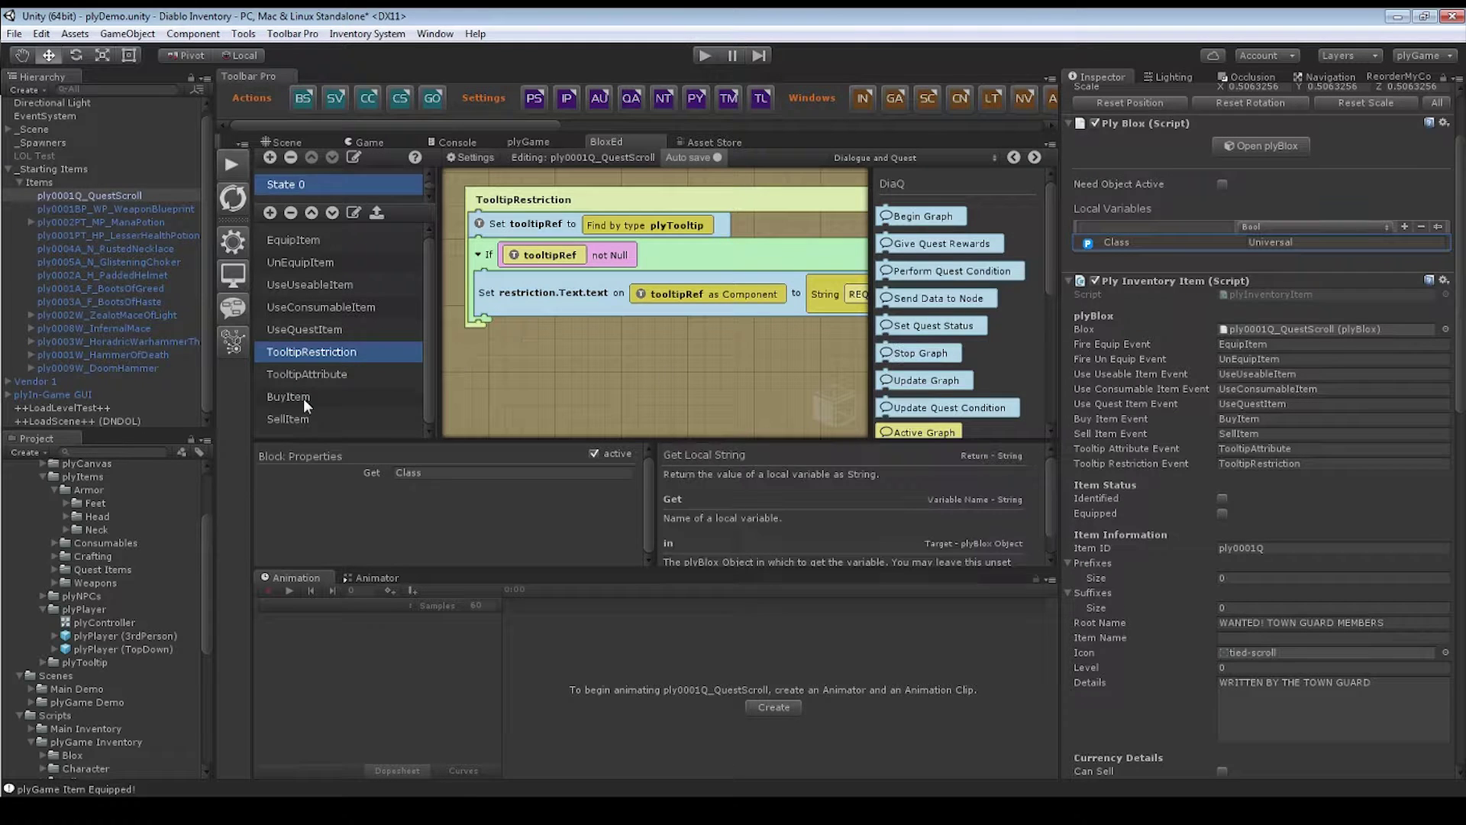
click(308, 376)
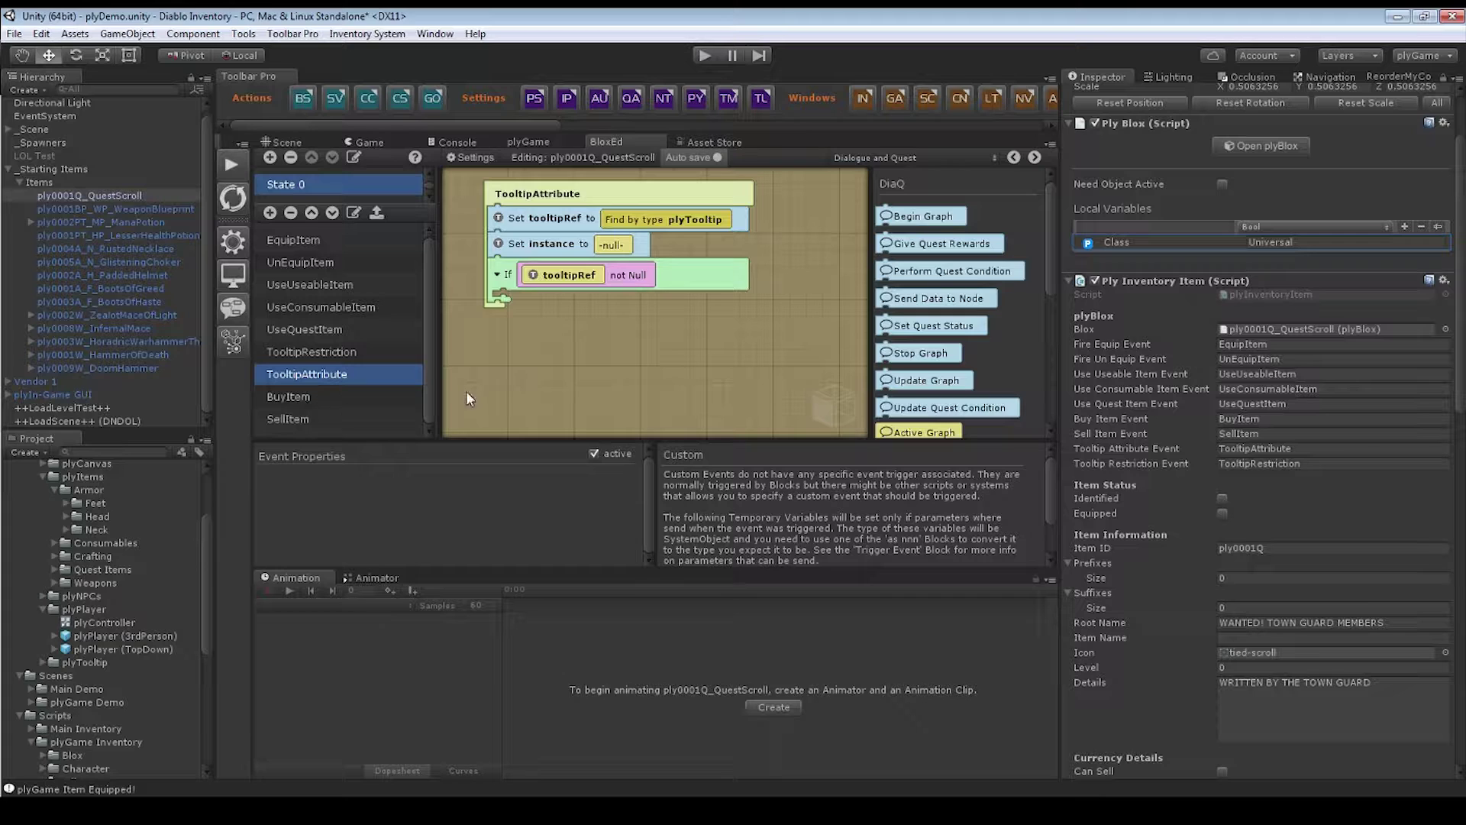
- Look over the quest scroll's empty BuyItem and SellItem graphs, finishing on BuyItem
click(327, 399)
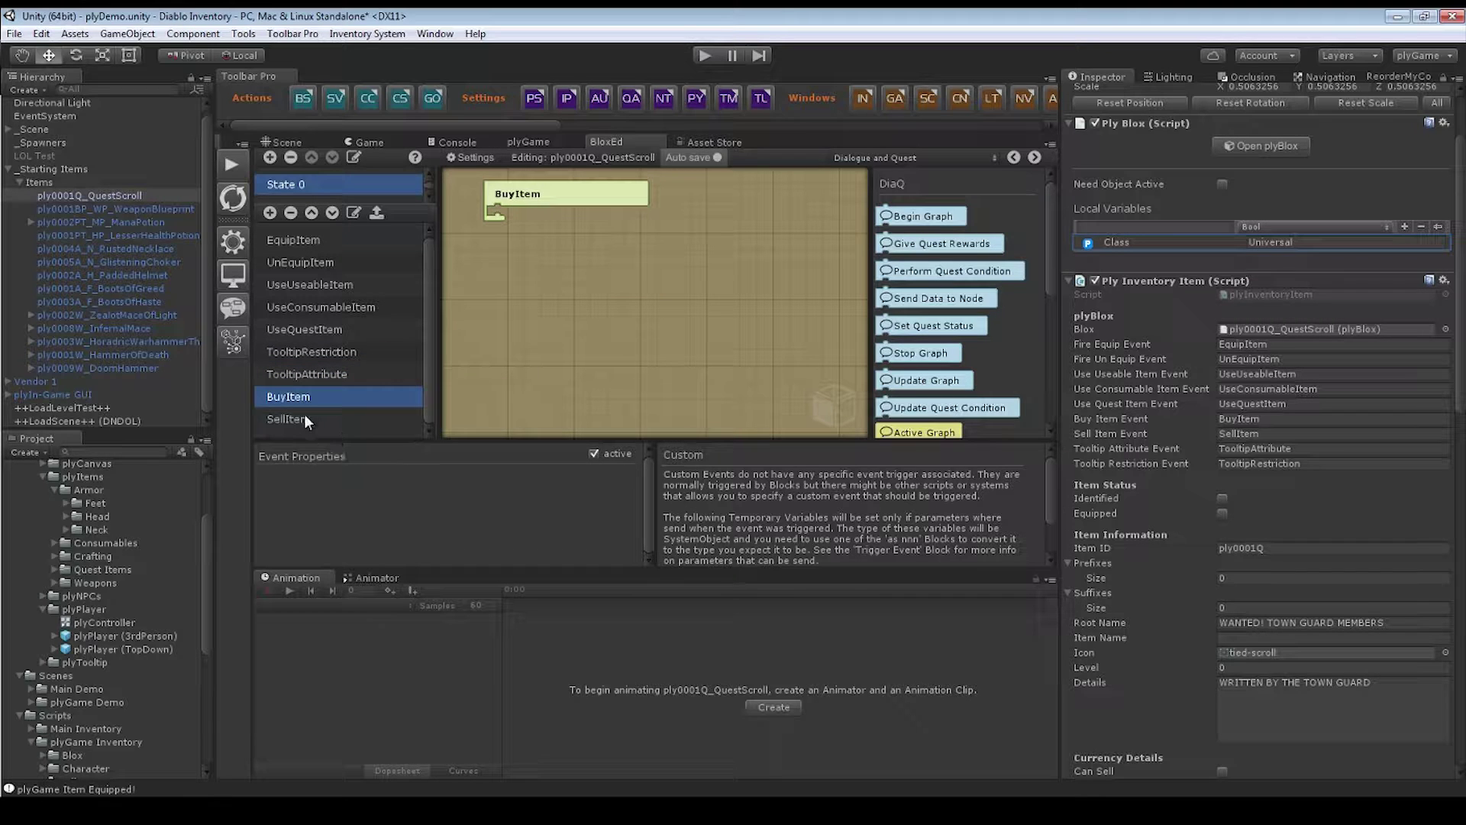
click(310, 419)
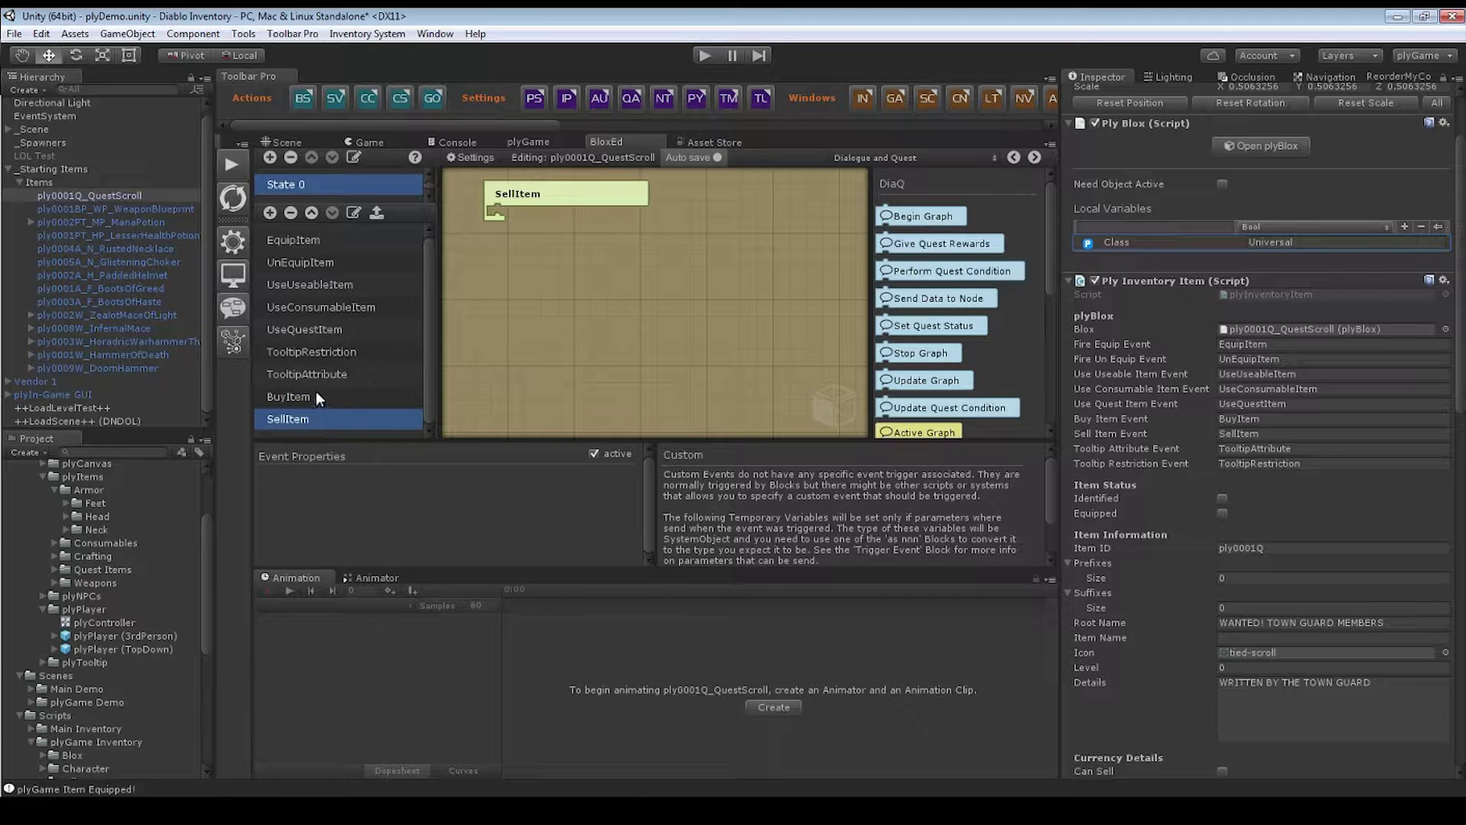
click(315, 395)
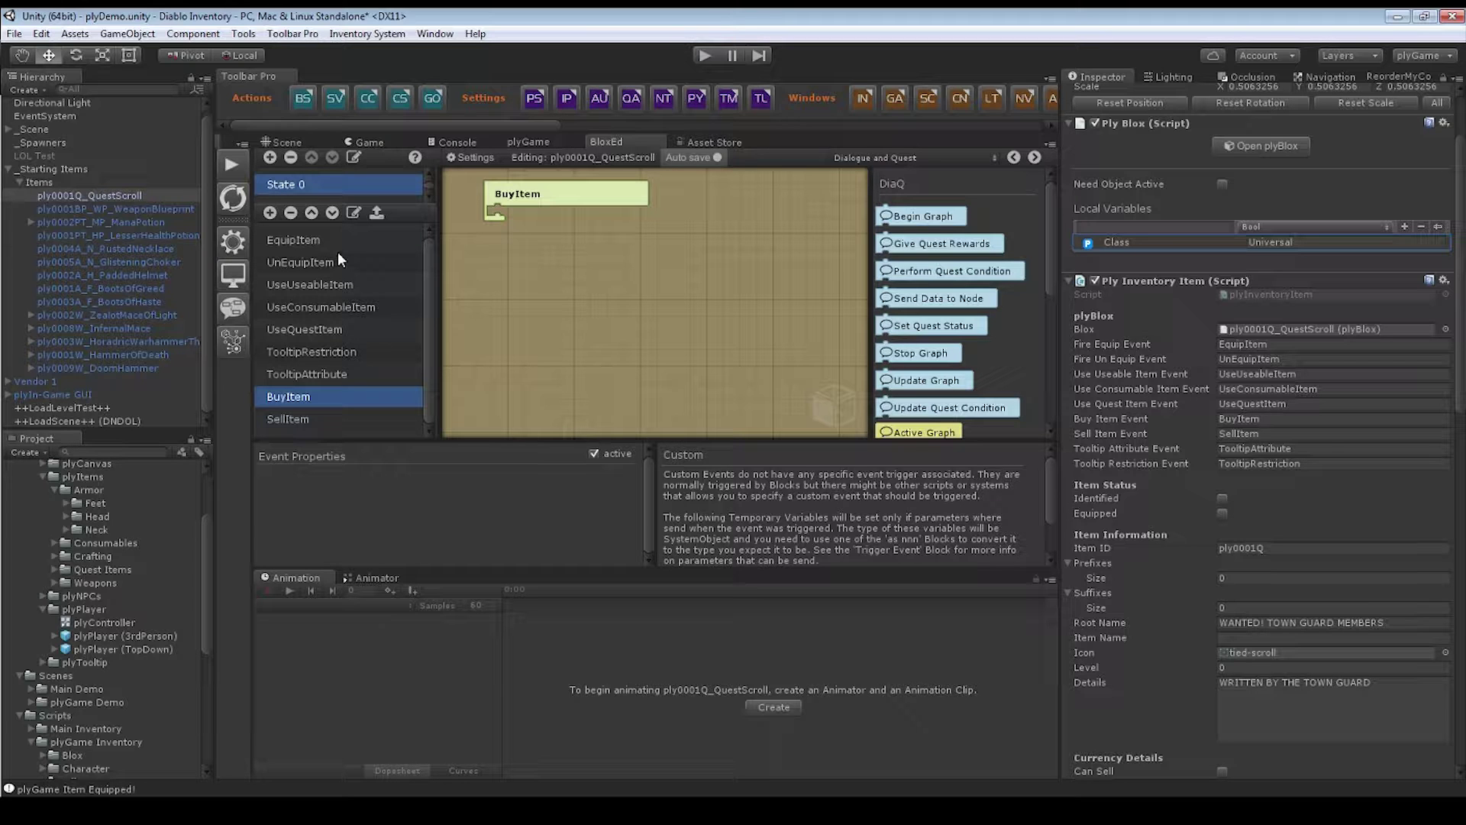
scroll(1318, 327, down, 5)
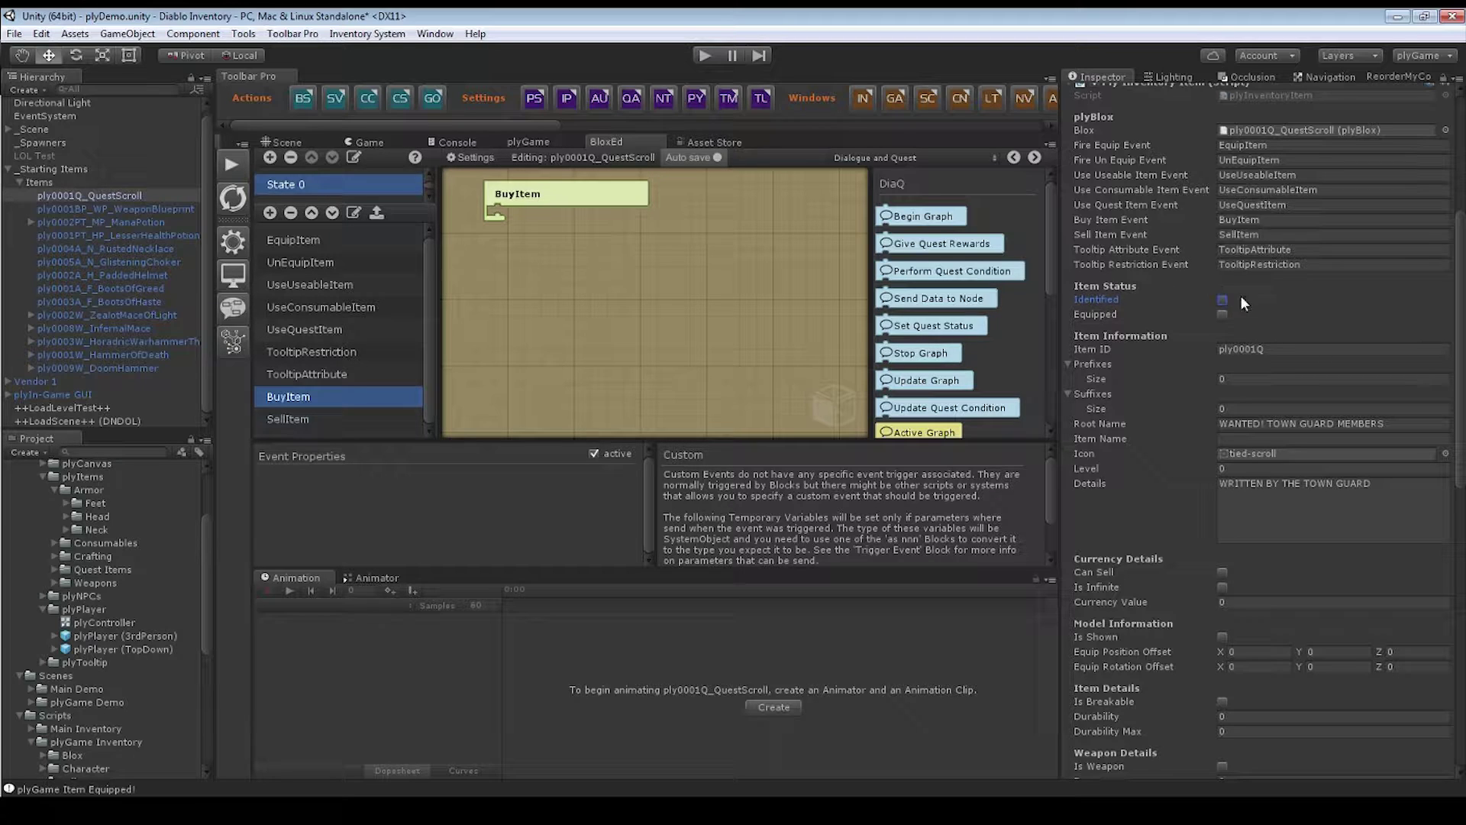
- Tick the quest scroll's Identified checkbox
click(1212, 313)
click(1176, 294)
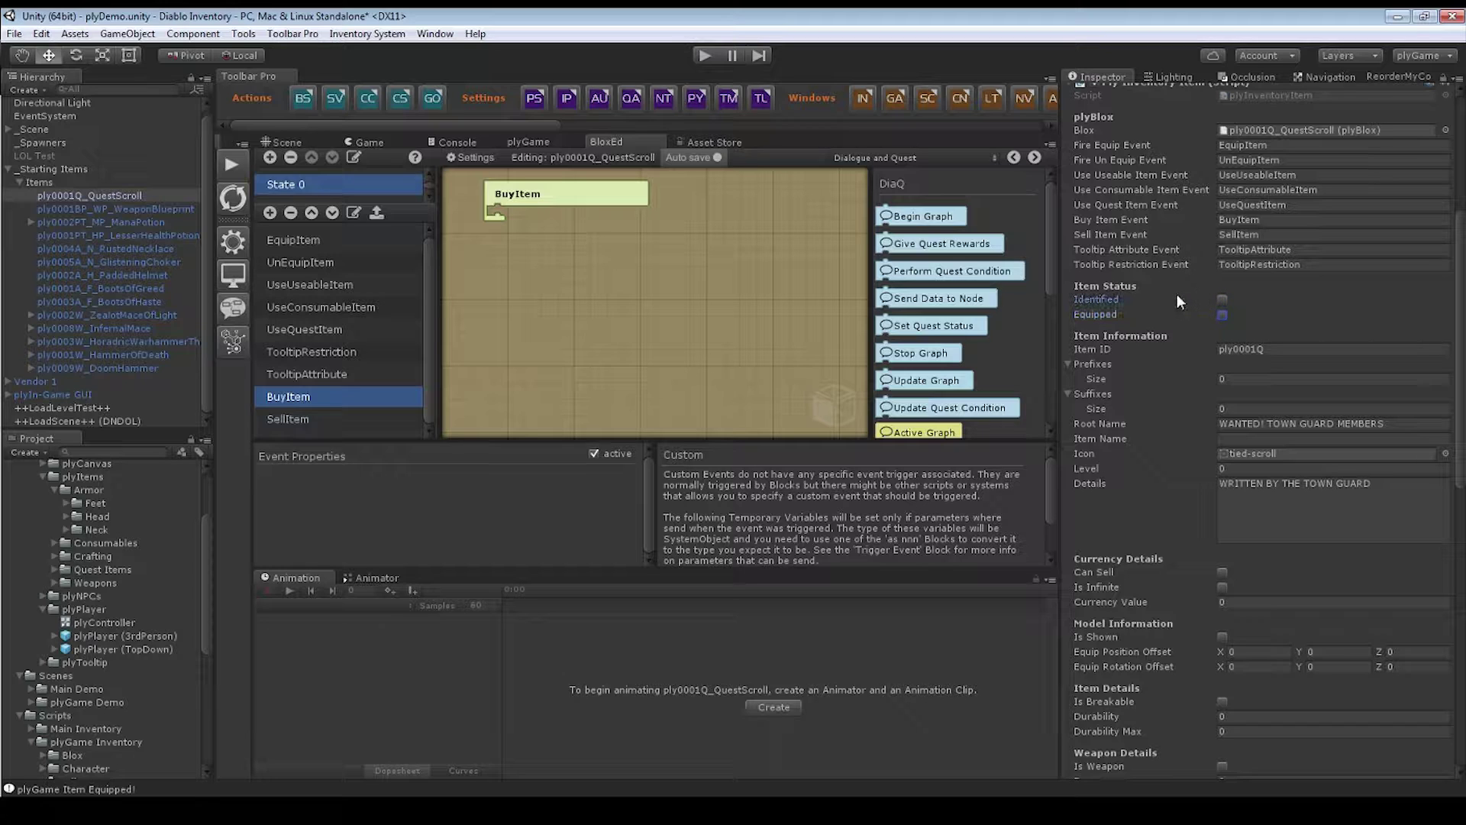
click(1224, 299)
- Review the quest scroll's Item ID, Prefixes, Suffixes and Root Name, then select ply0002W_ZealotMaceOfLight
click(1119, 348)
click(1103, 379)
click(1245, 423)
click(1106, 394)
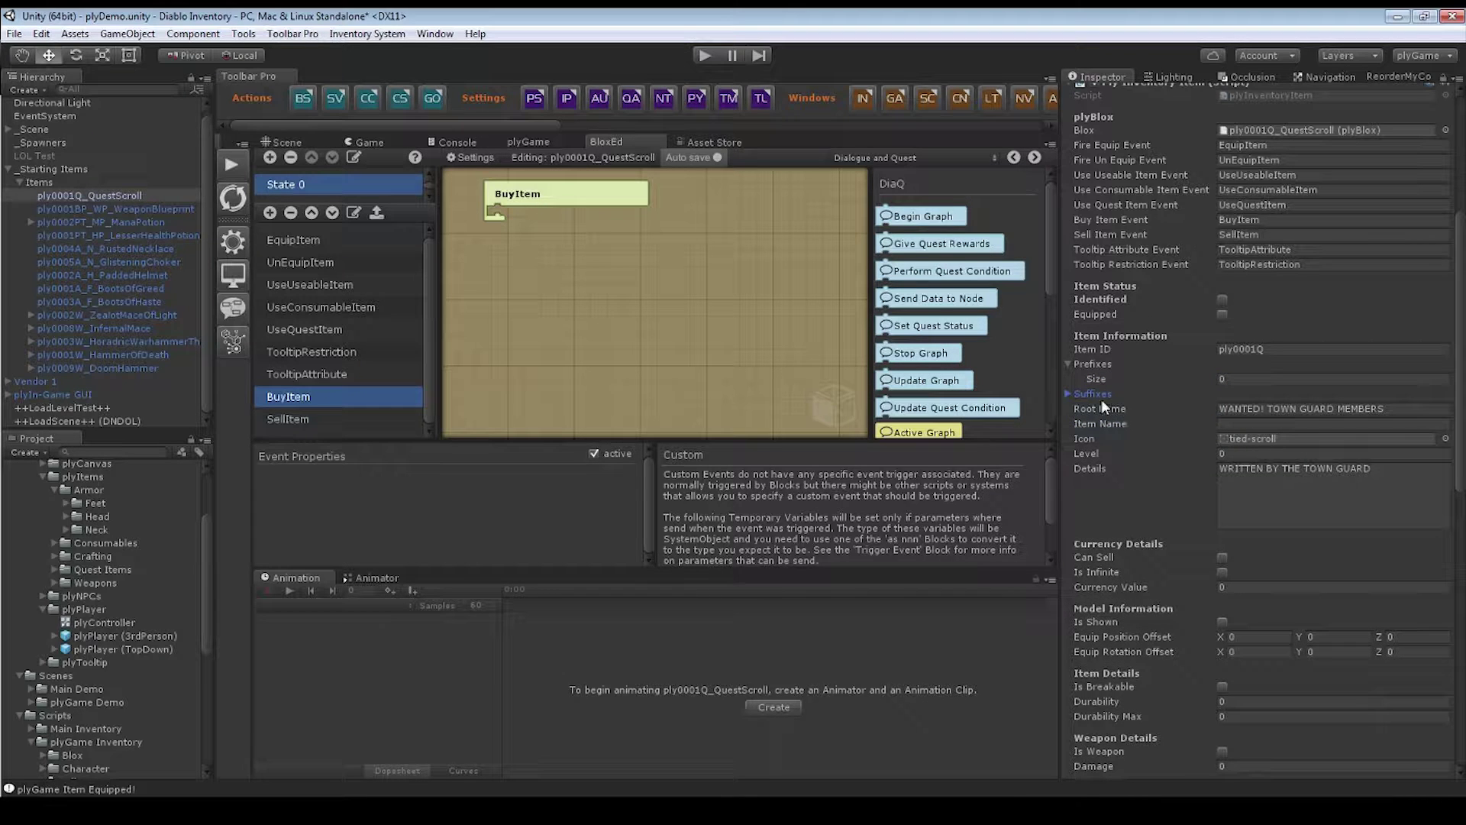
click(1067, 391)
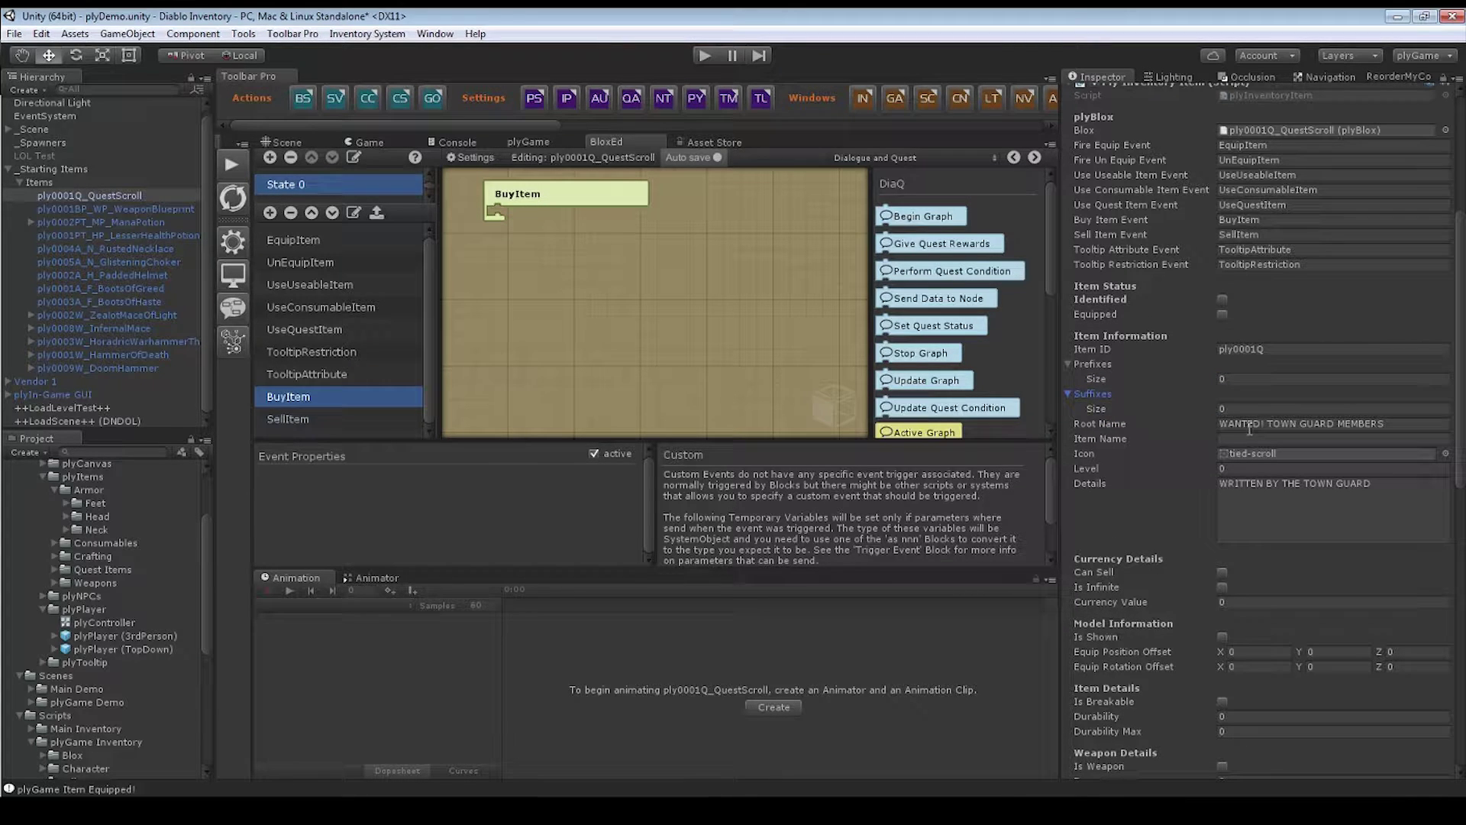
click(1131, 425)
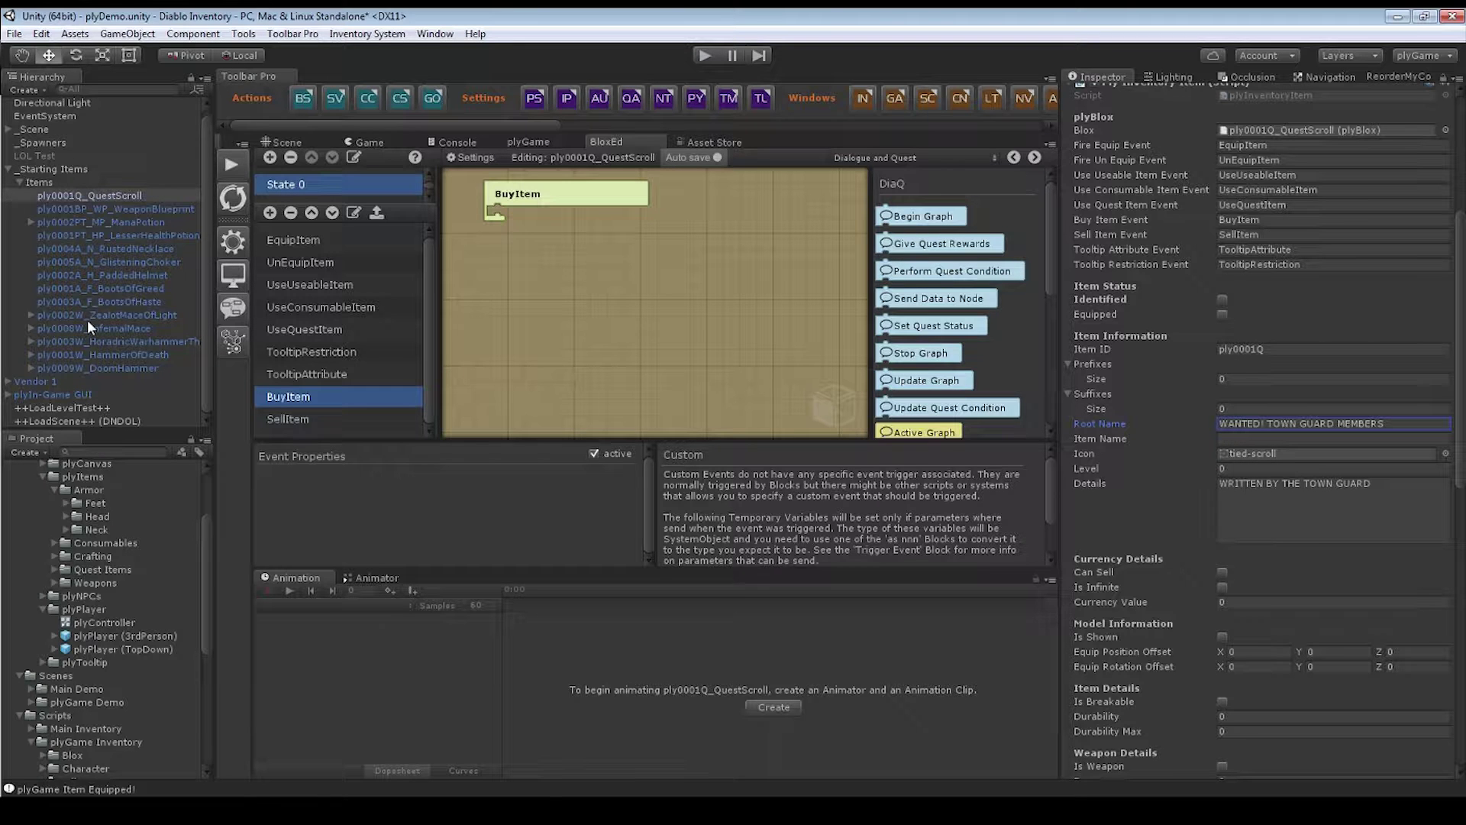
click(109, 313)
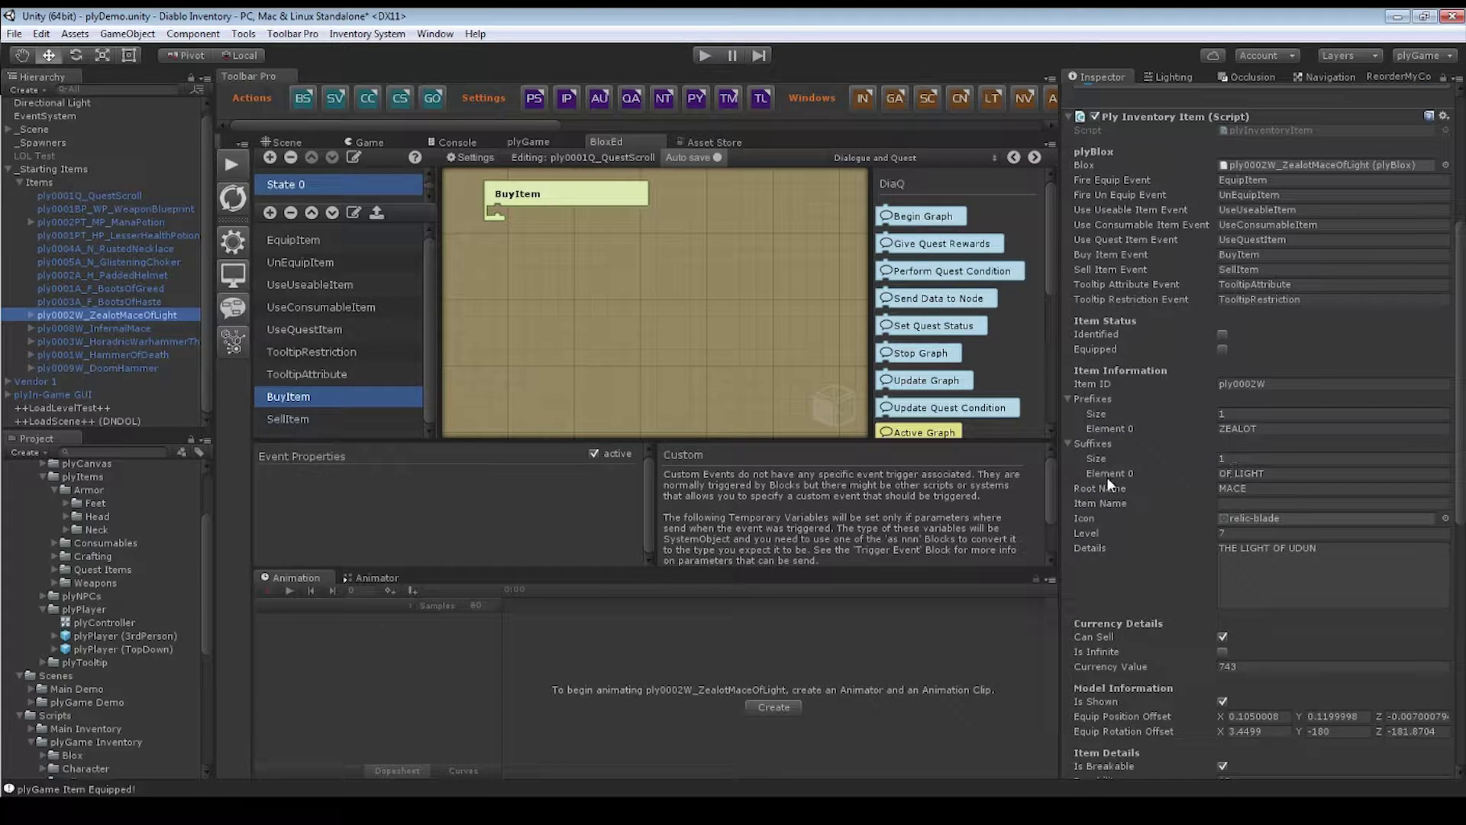
- Check the mace's root name MACE, prefix ZEALOT and suffix OF LIGHT
click(1230, 488)
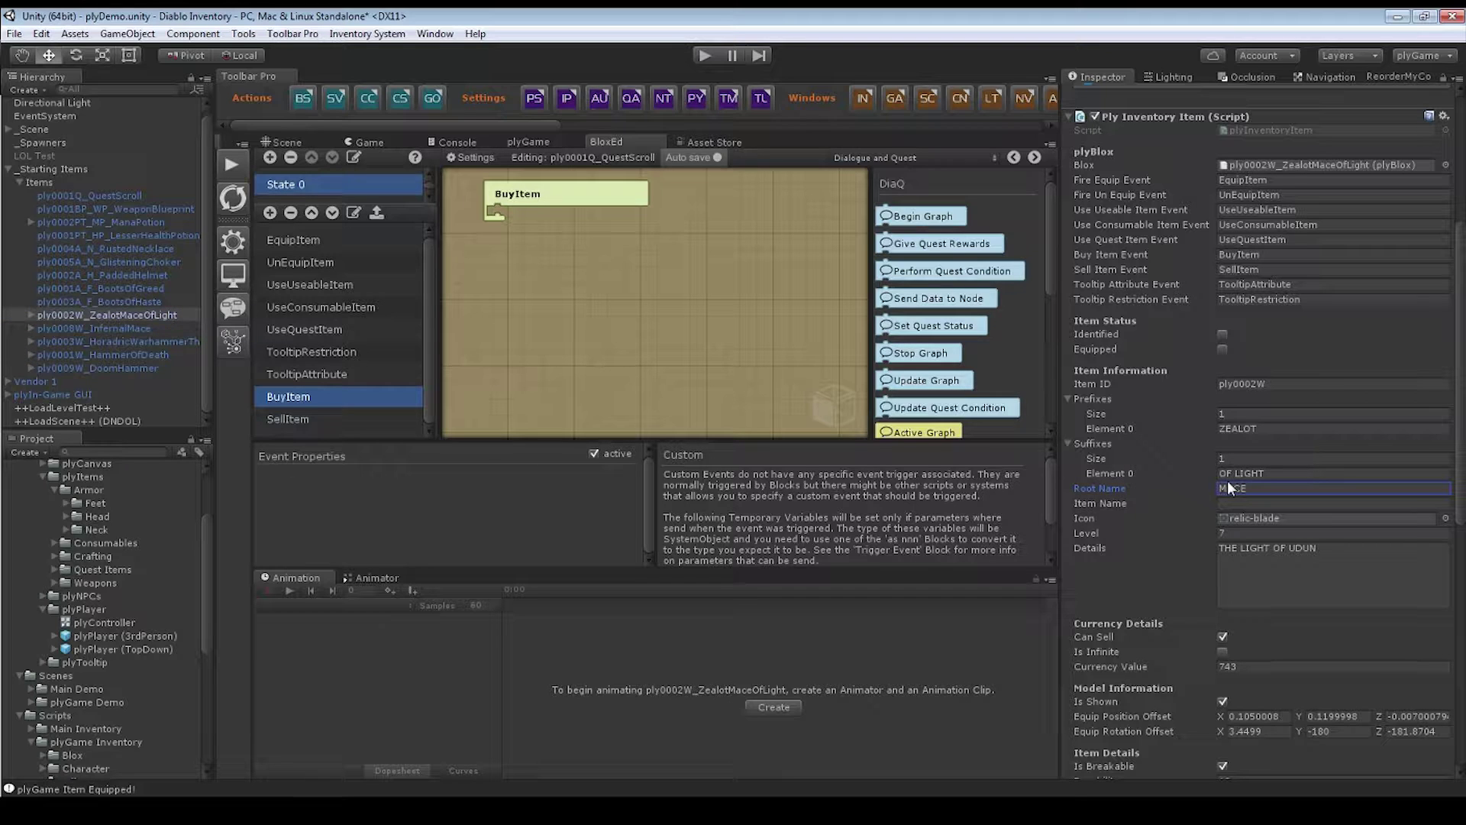
click(1261, 430)
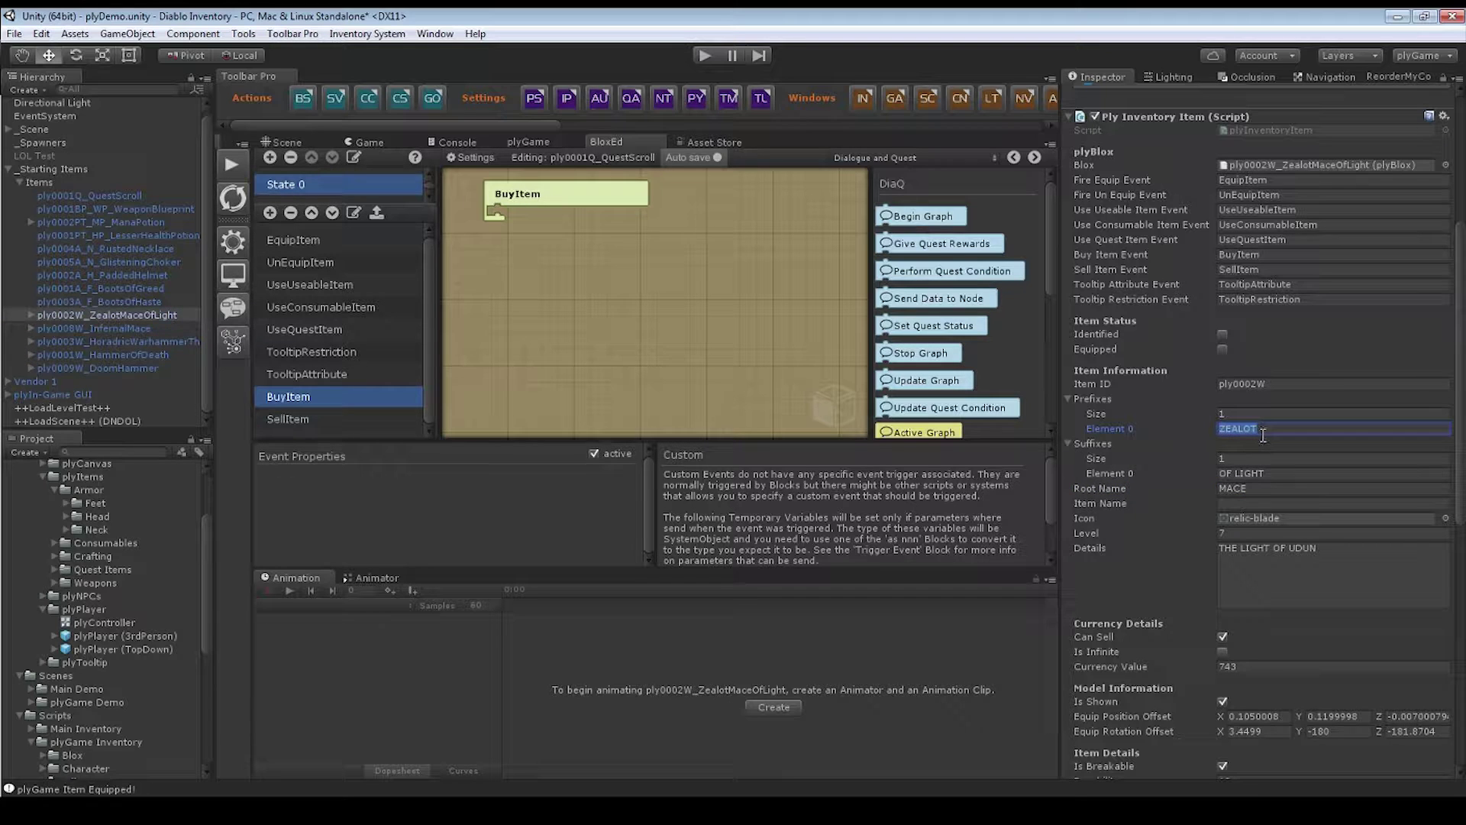
click(1225, 474)
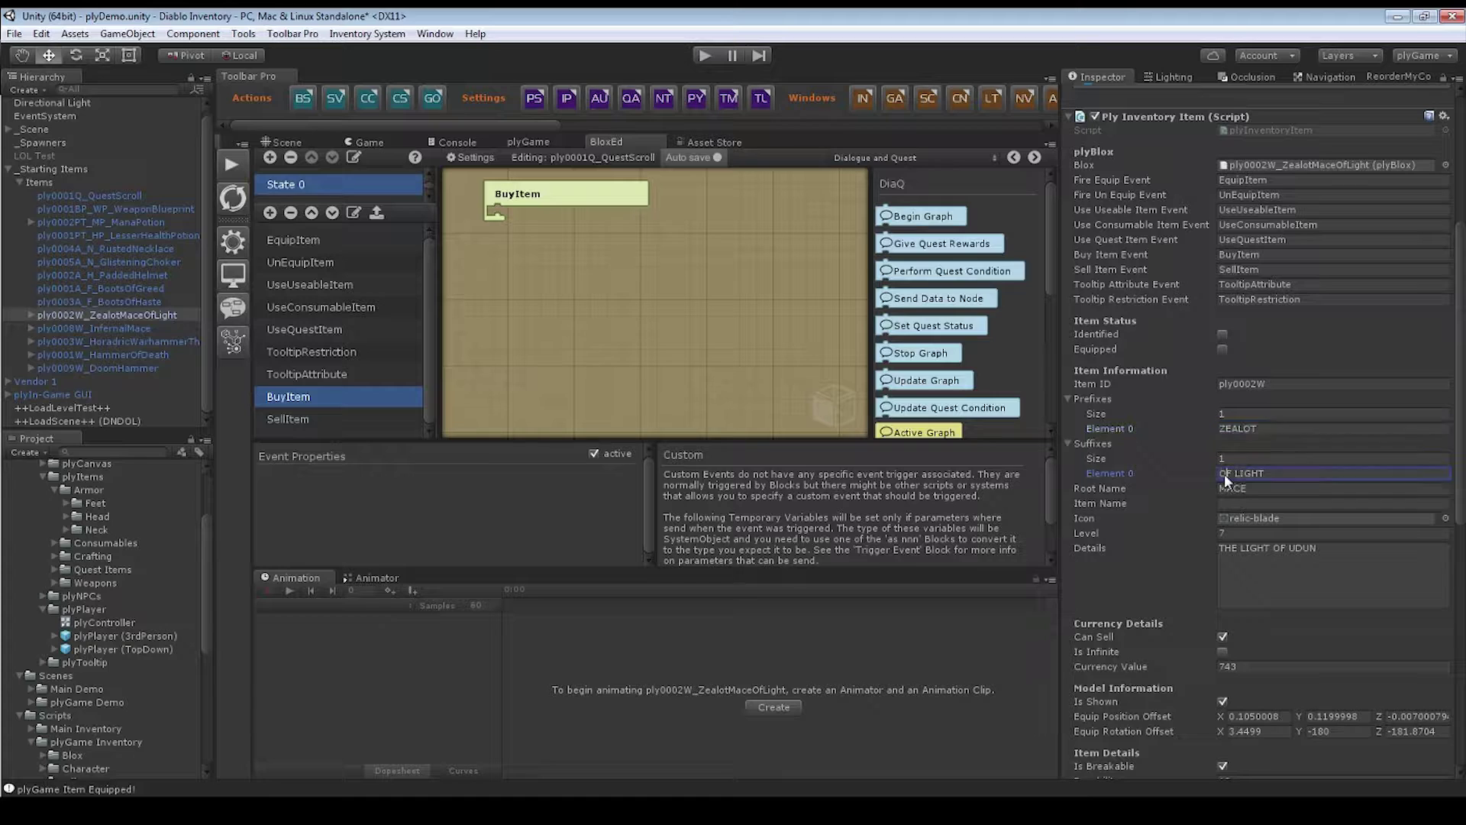
- Set the mace's Prefixes and Suffixes sizes to 5
click(1239, 415)
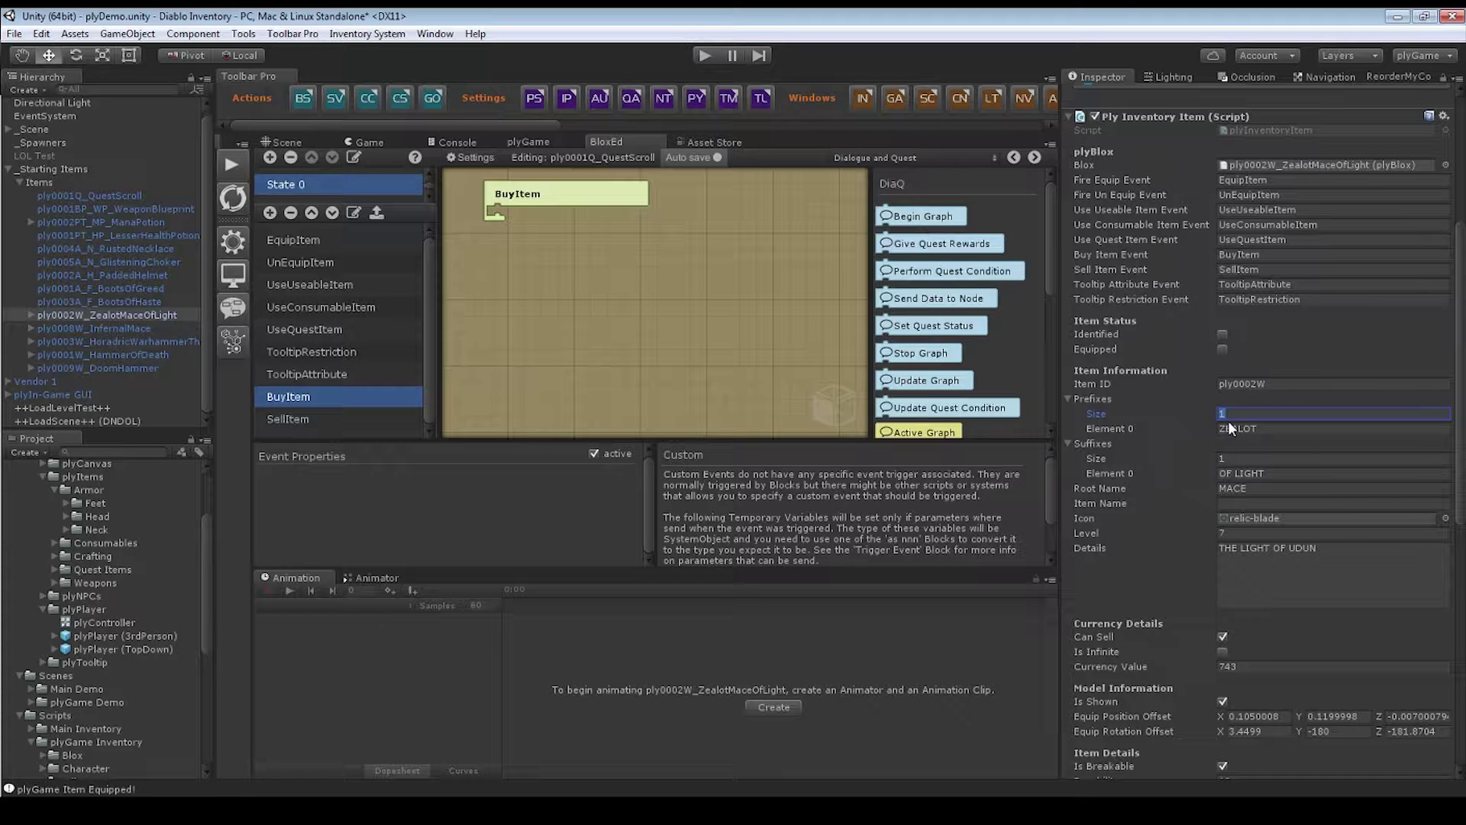
key(Return)
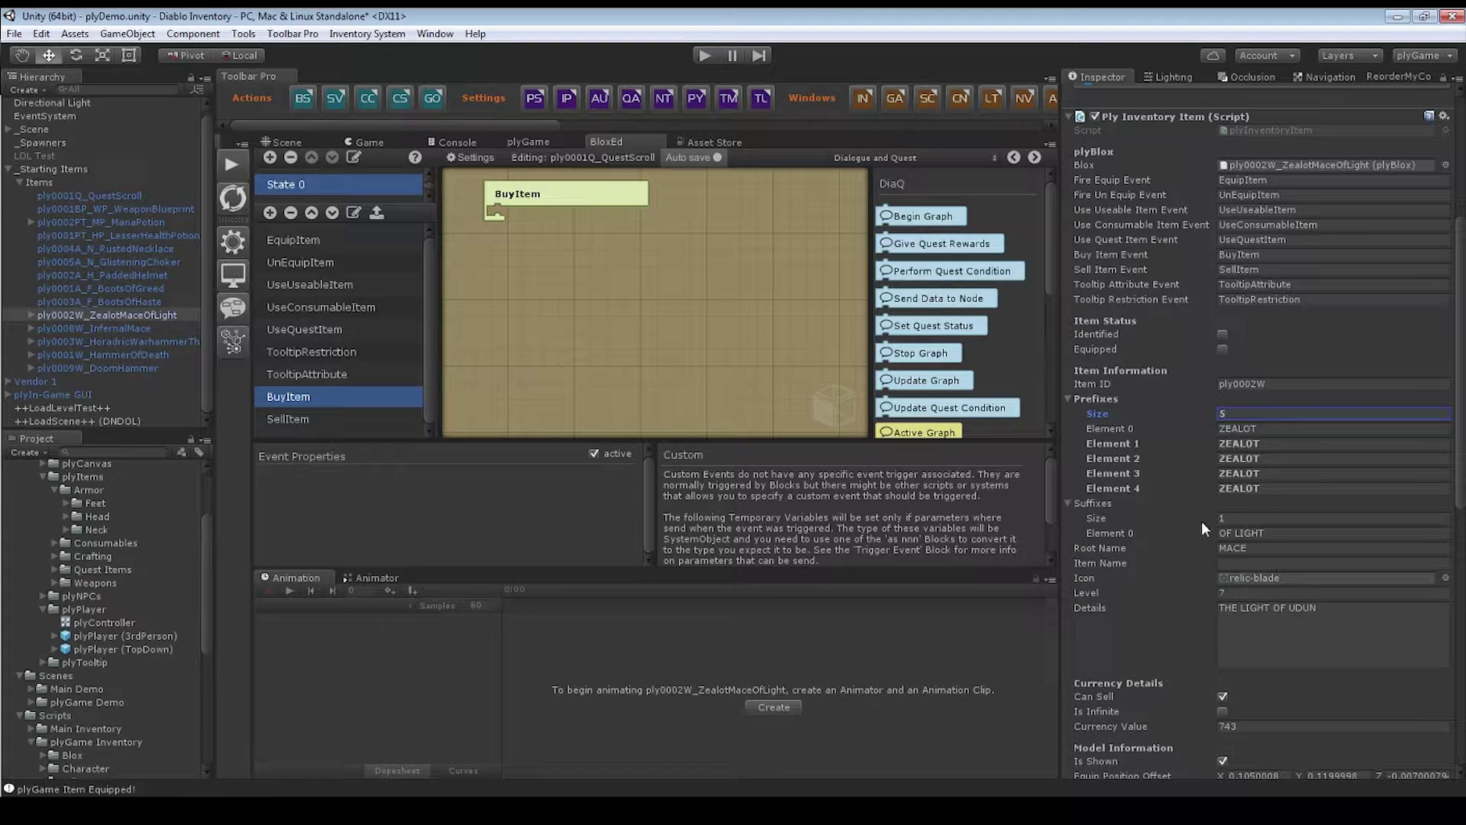
click(1229, 517)
text(5)
key(Return)
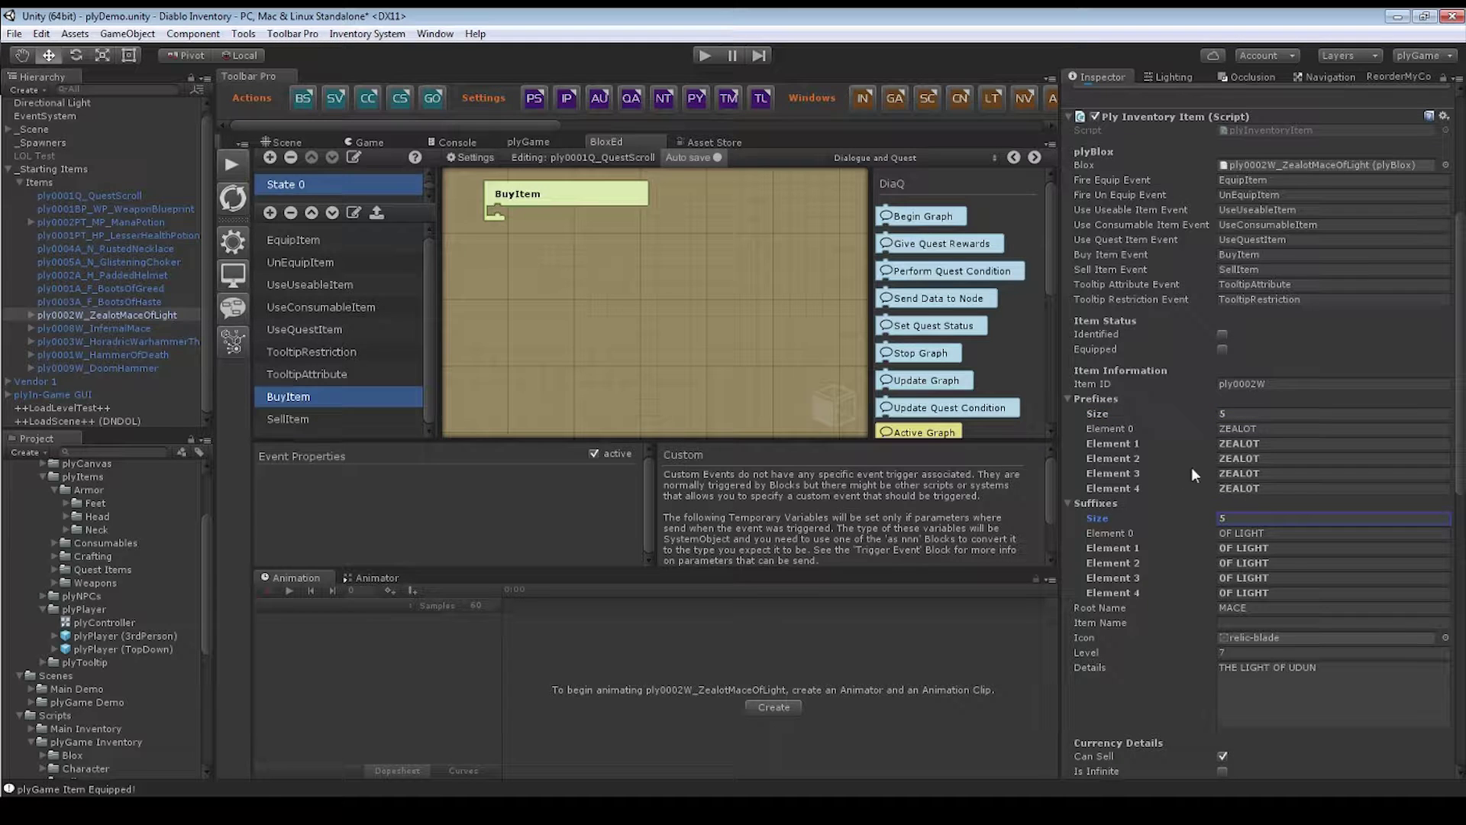
- Locate the mace's relic-blade icon asset in the Project window
scroll(1253, 501, down, 2)
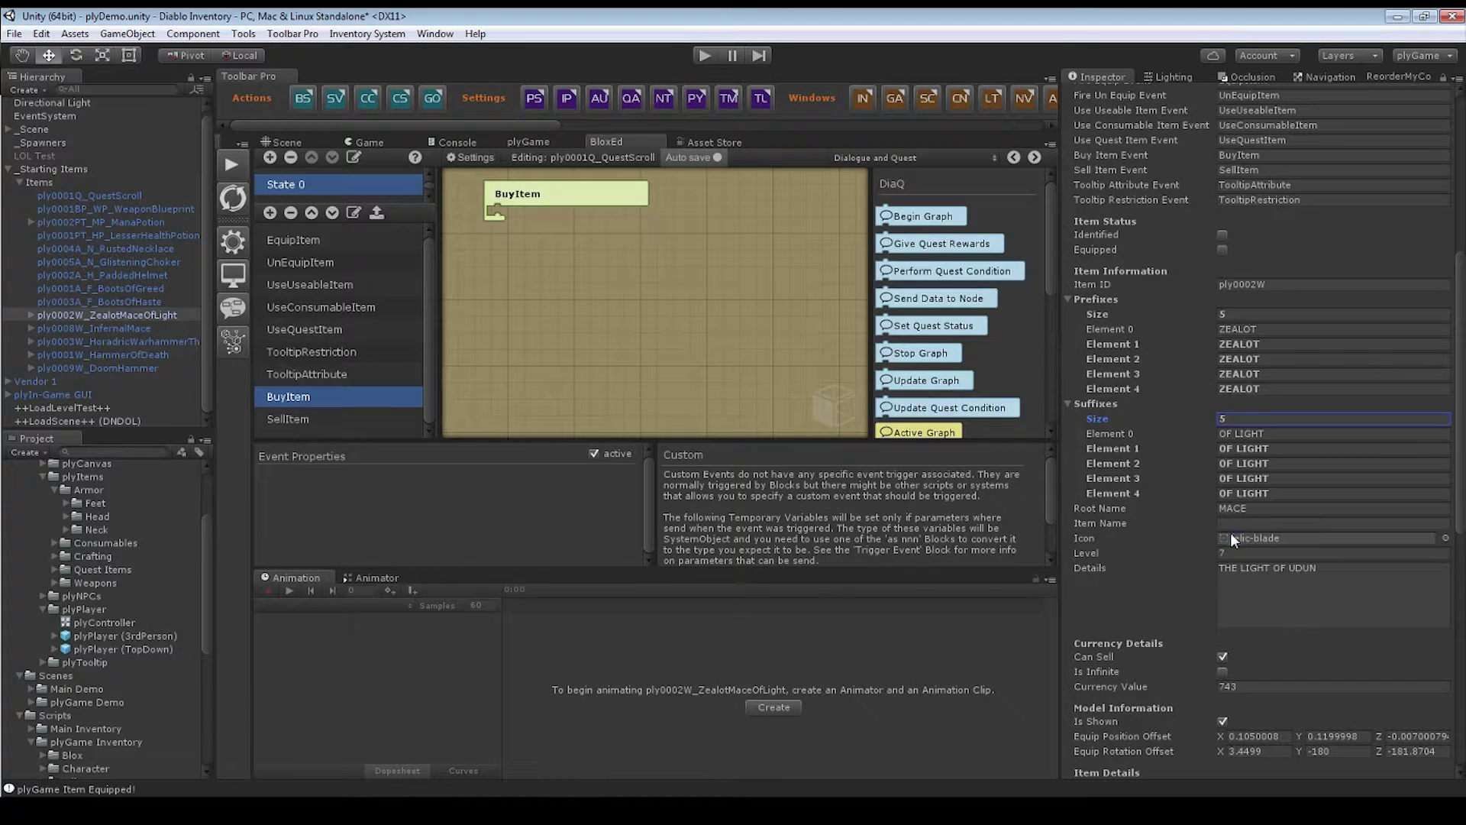
click(1232, 536)
click(1235, 523)
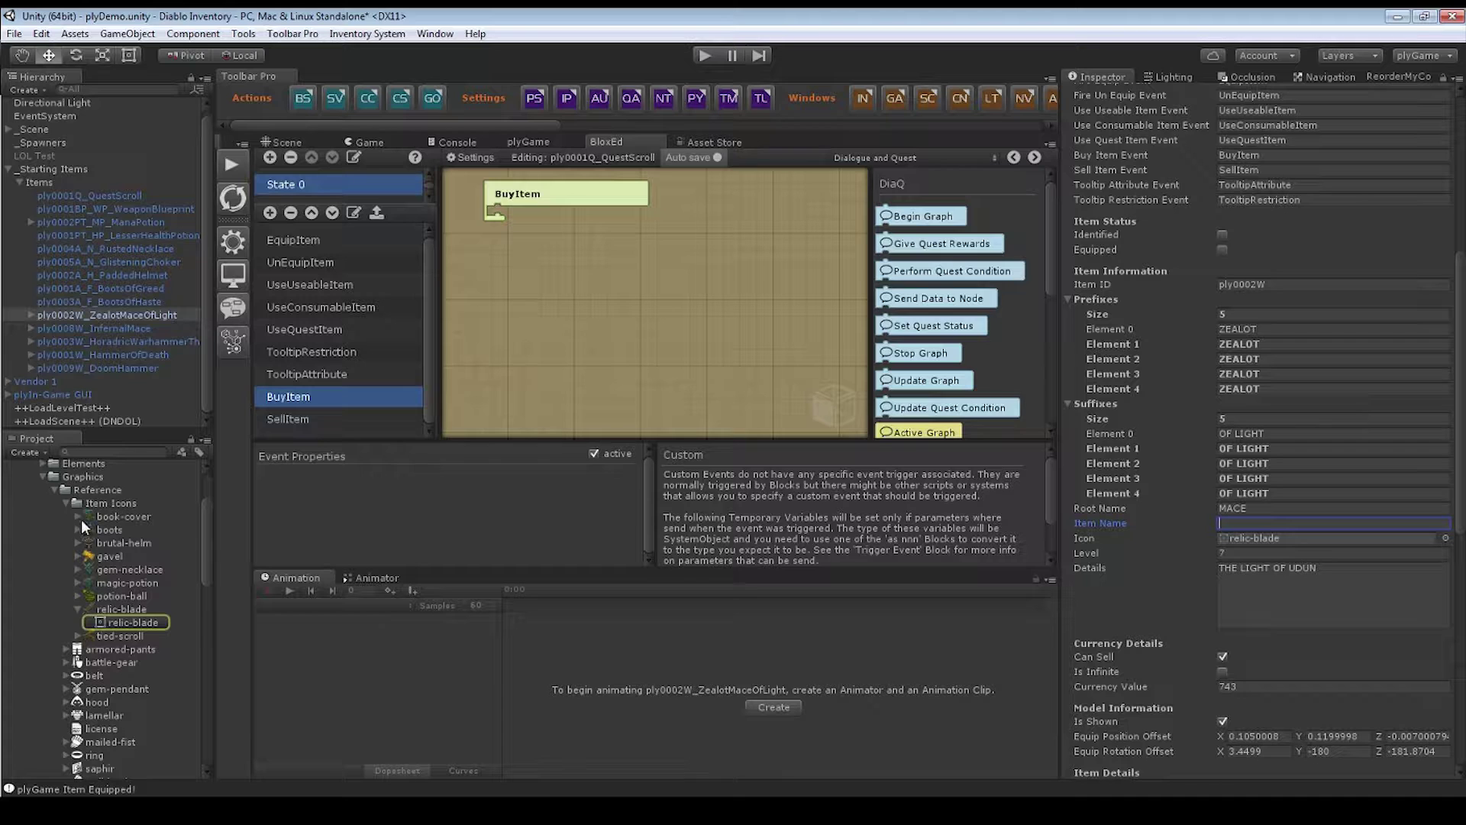
- Collapse the Item Icons, Graphics/Reference and GUI folders in the Project window
click(67, 503)
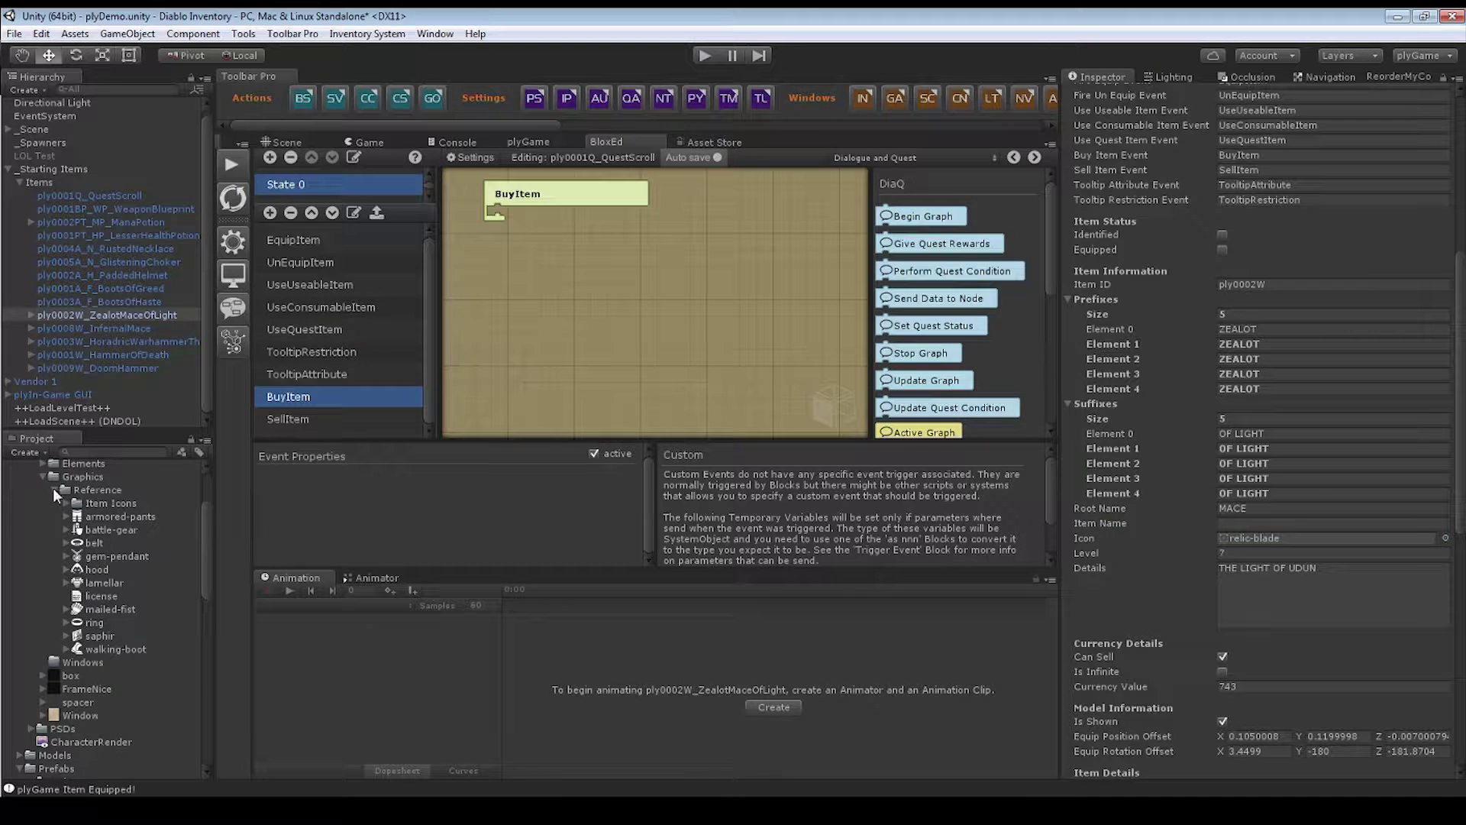
click(53, 487)
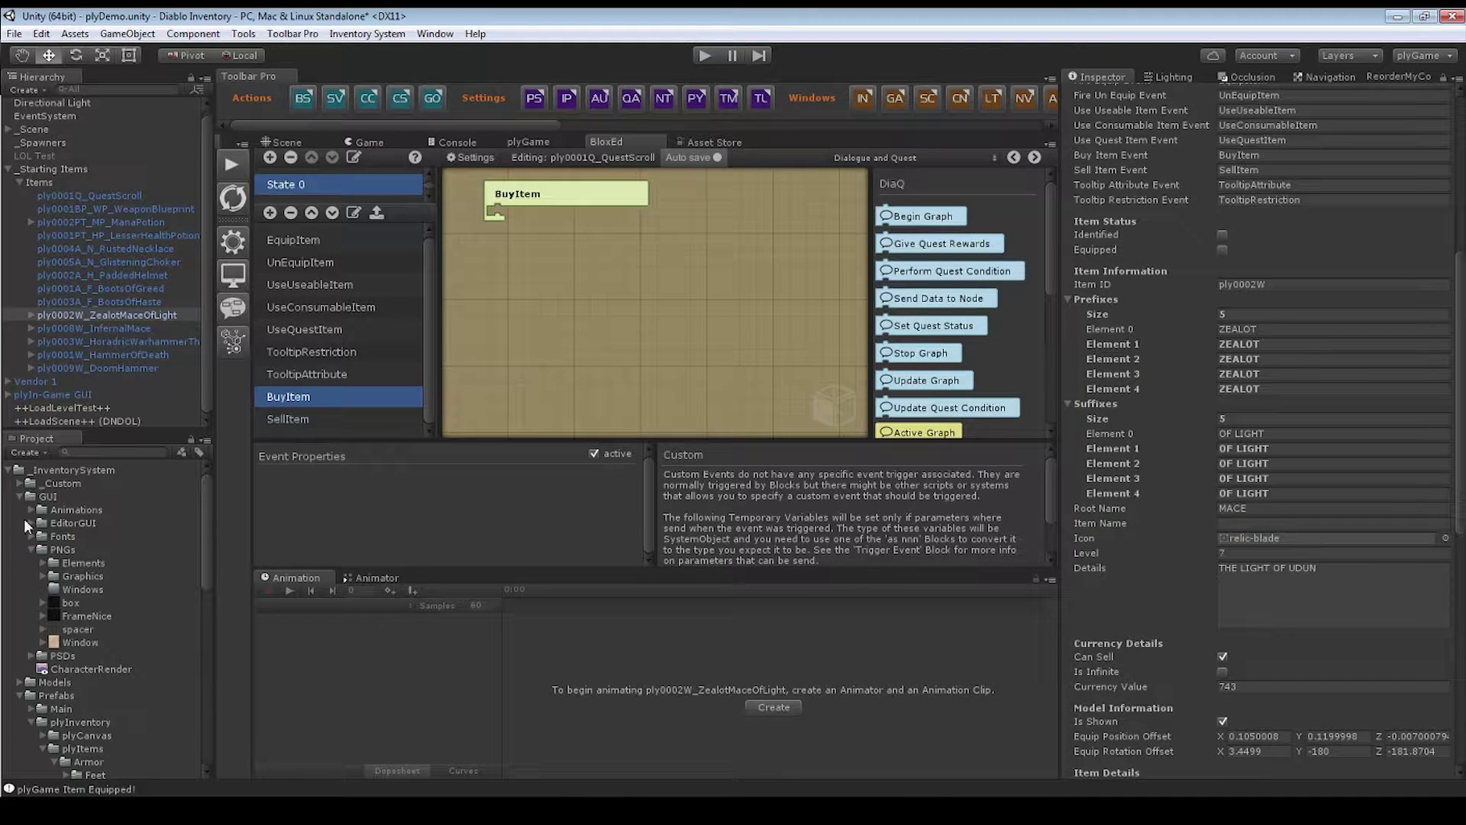
click(19, 498)
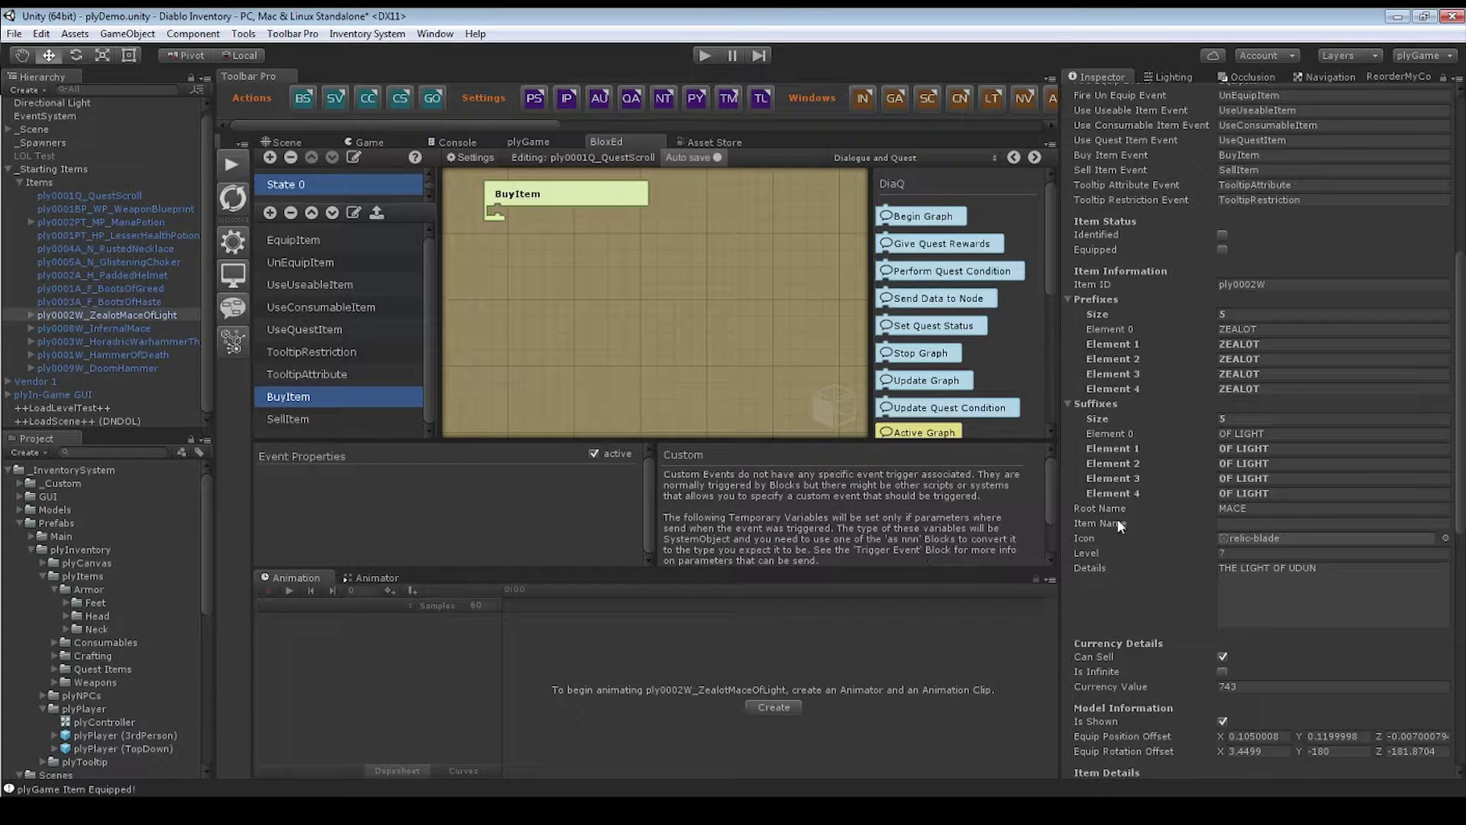
scroll(1121, 506, down, 5)
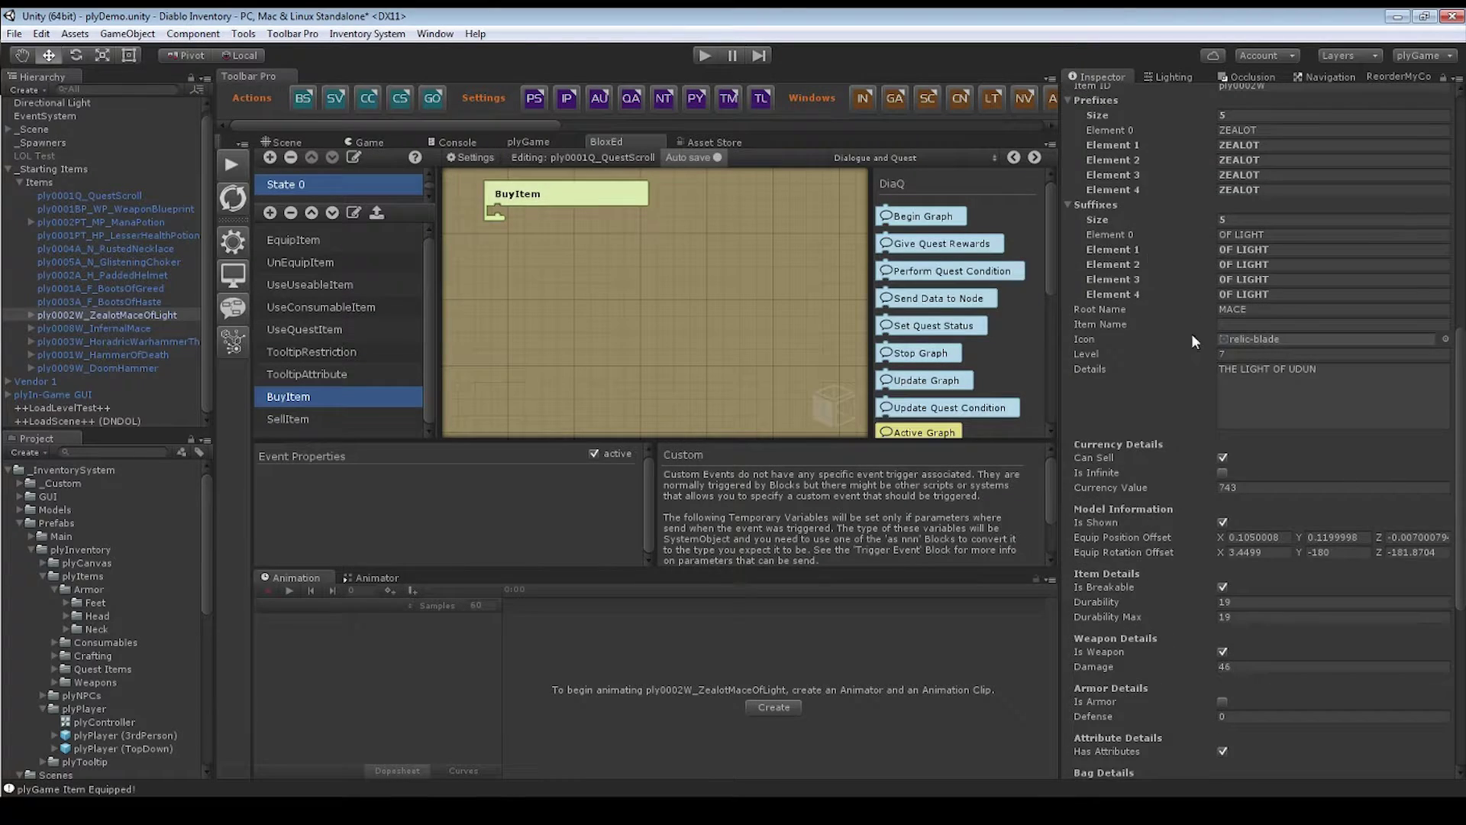
scroll(1161, 573, down, 6)
scroll(1171, 451, up, 15)
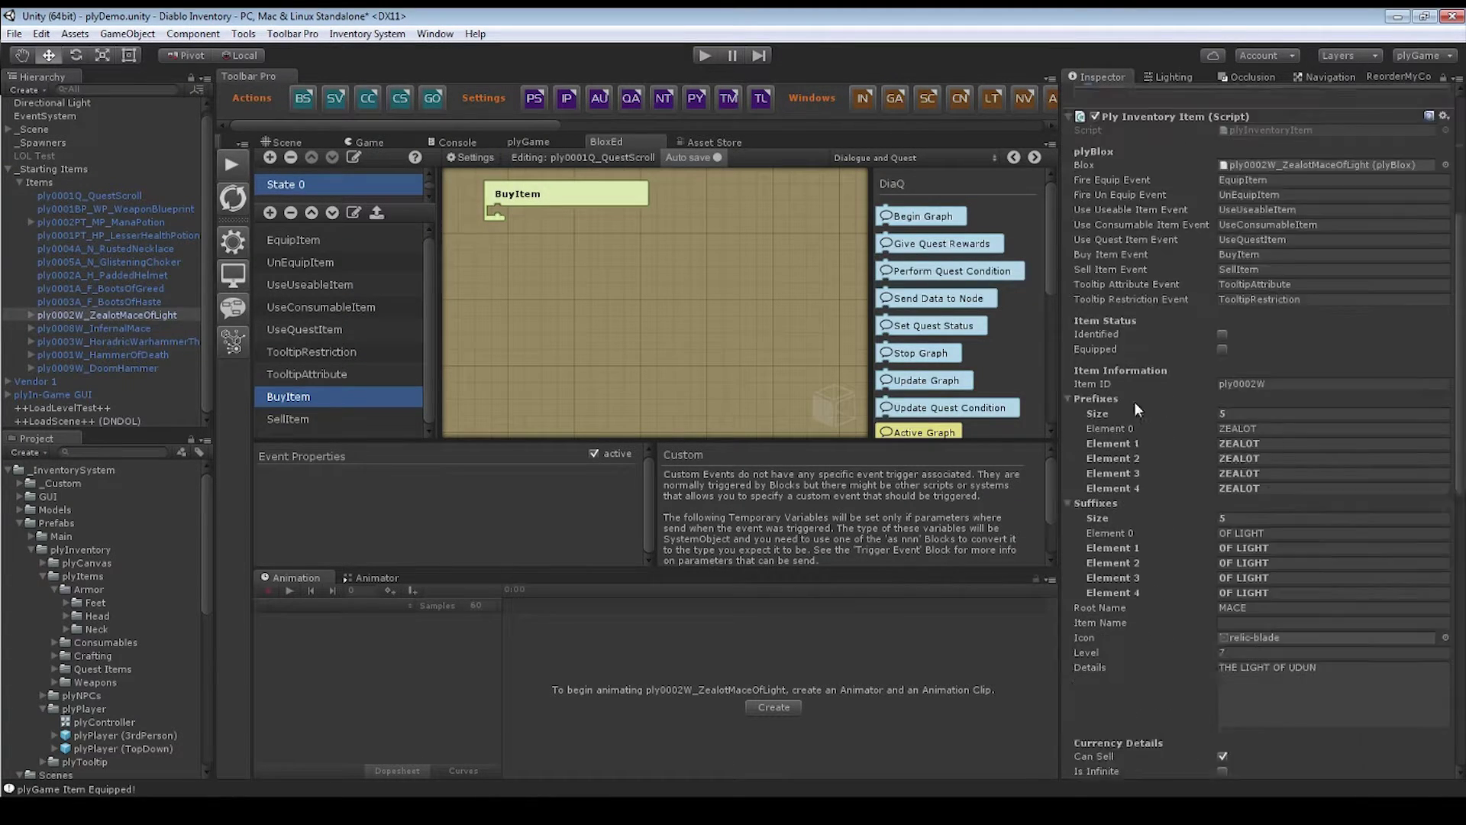
scroll(1273, 427, down, 4)
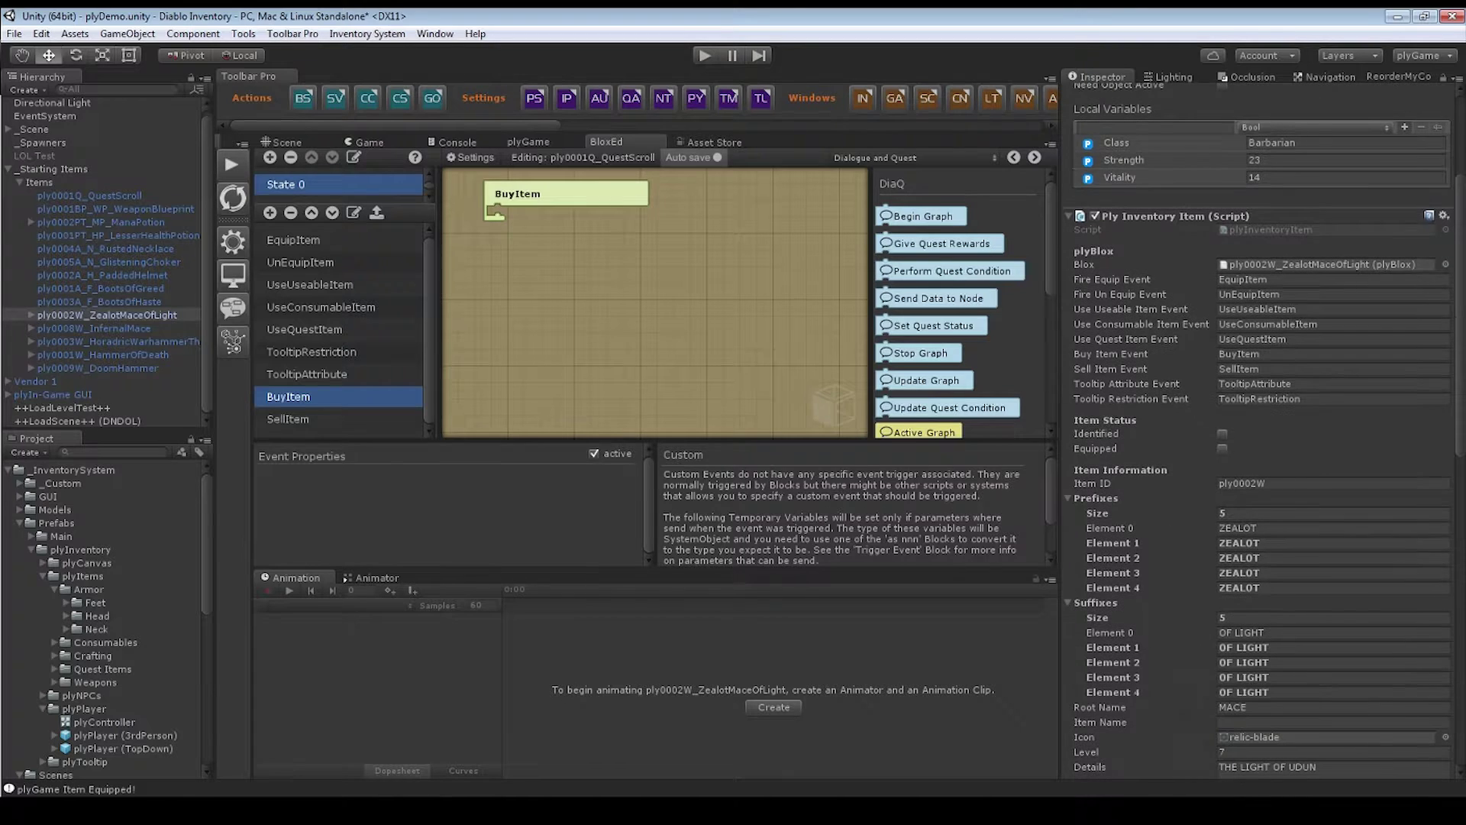
- Select the mace's Strength and Vitality local variables
scroll(1265, 264, up, 3)
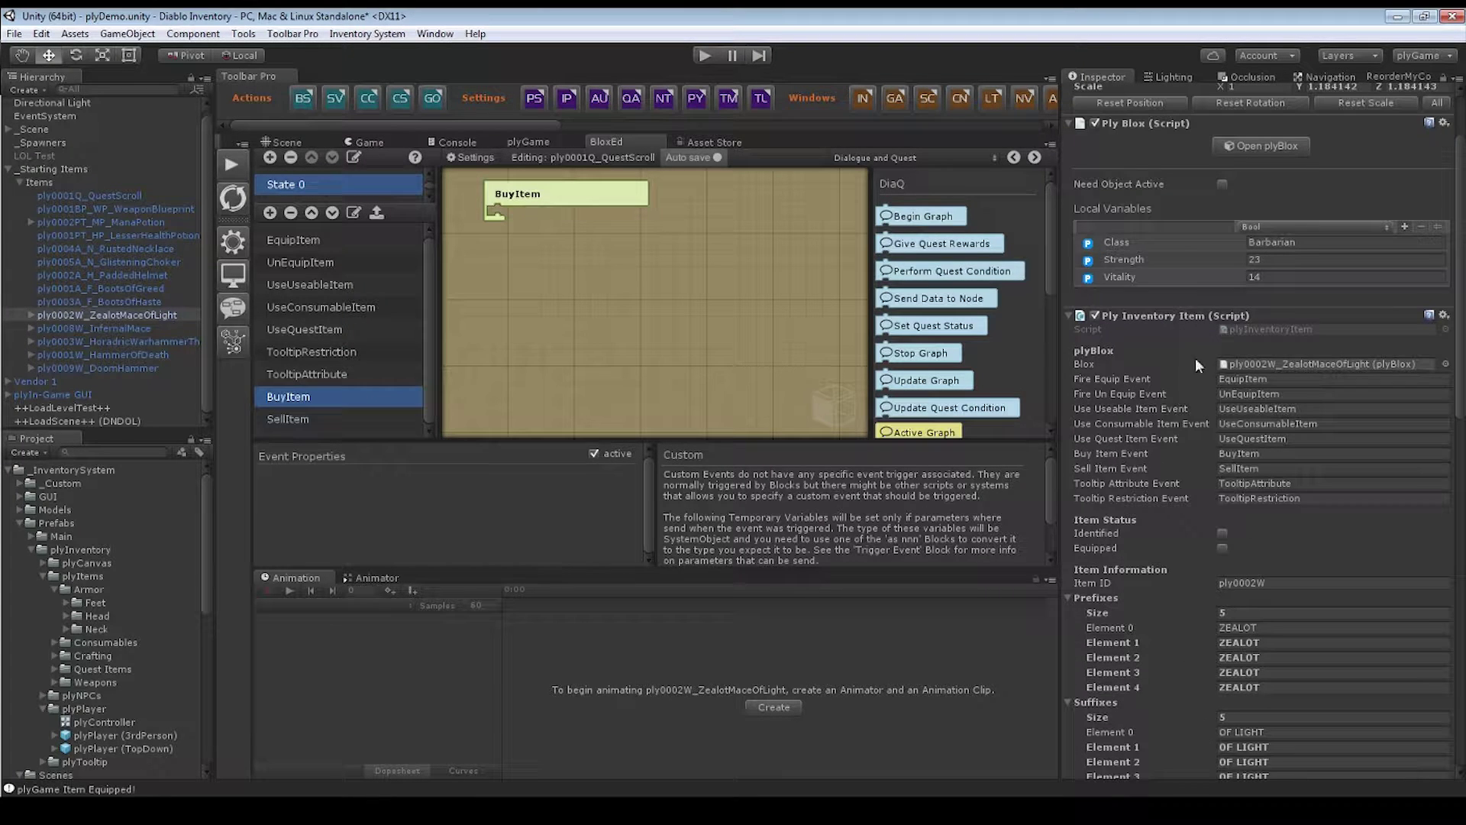
drag(1160, 261, 1144, 278)
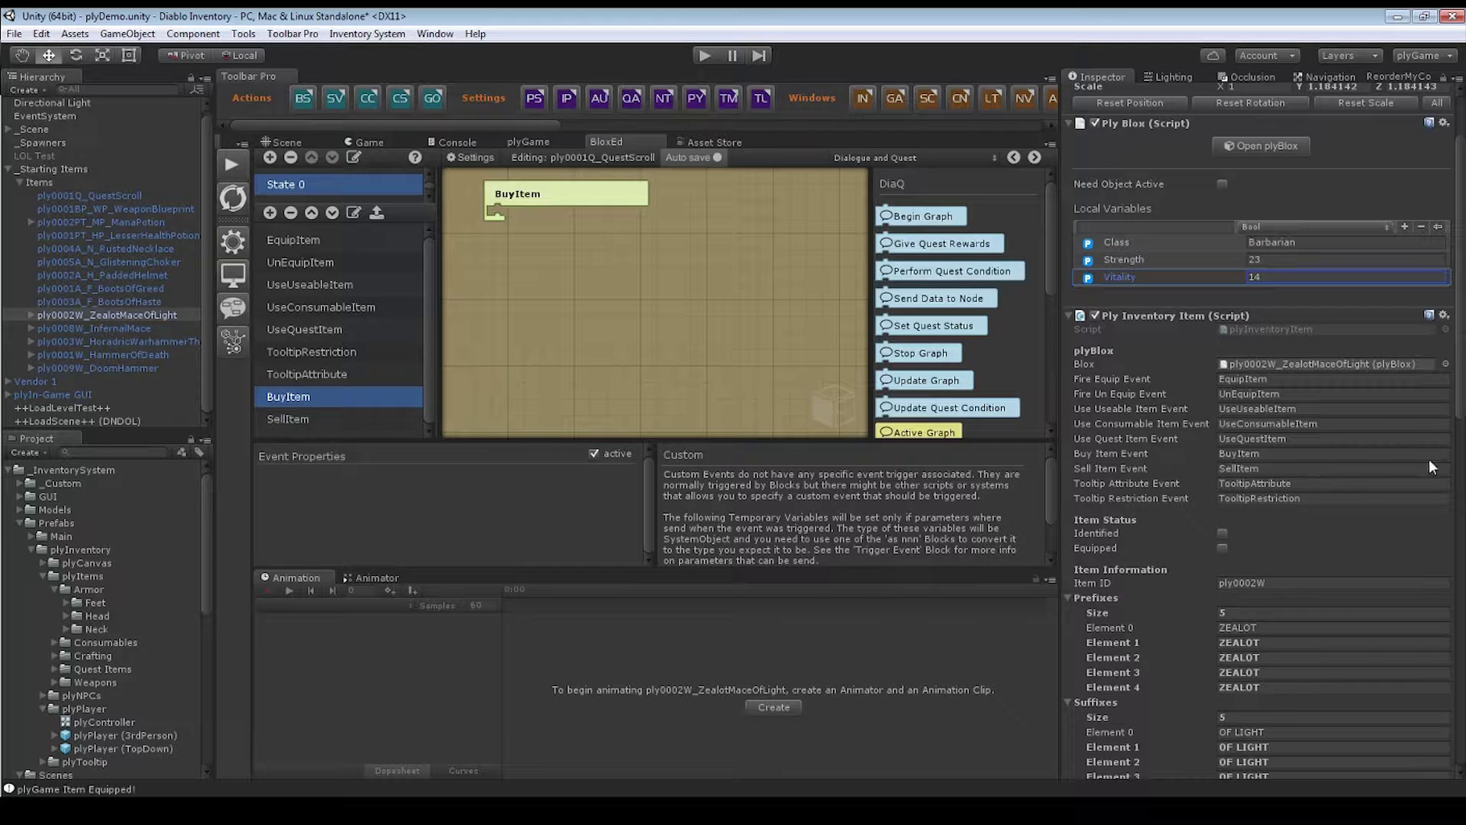
scroll(1428, 459, down, 8)
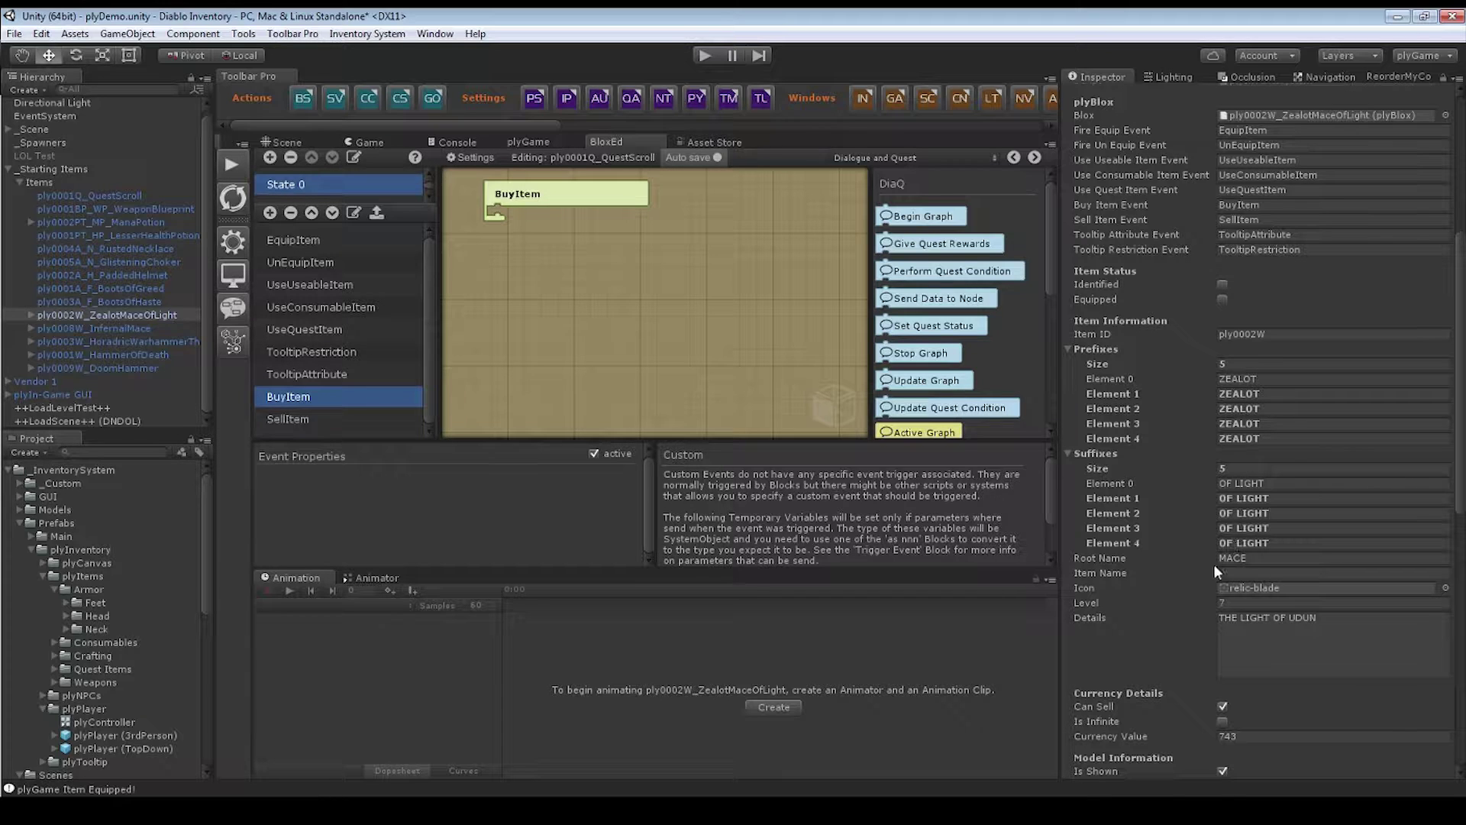
- Set the mace's Suffixes and Prefixes sizes to 1, then select ply0001Q_QuestScroll
click(1237, 465)
text(1)
key(Return)
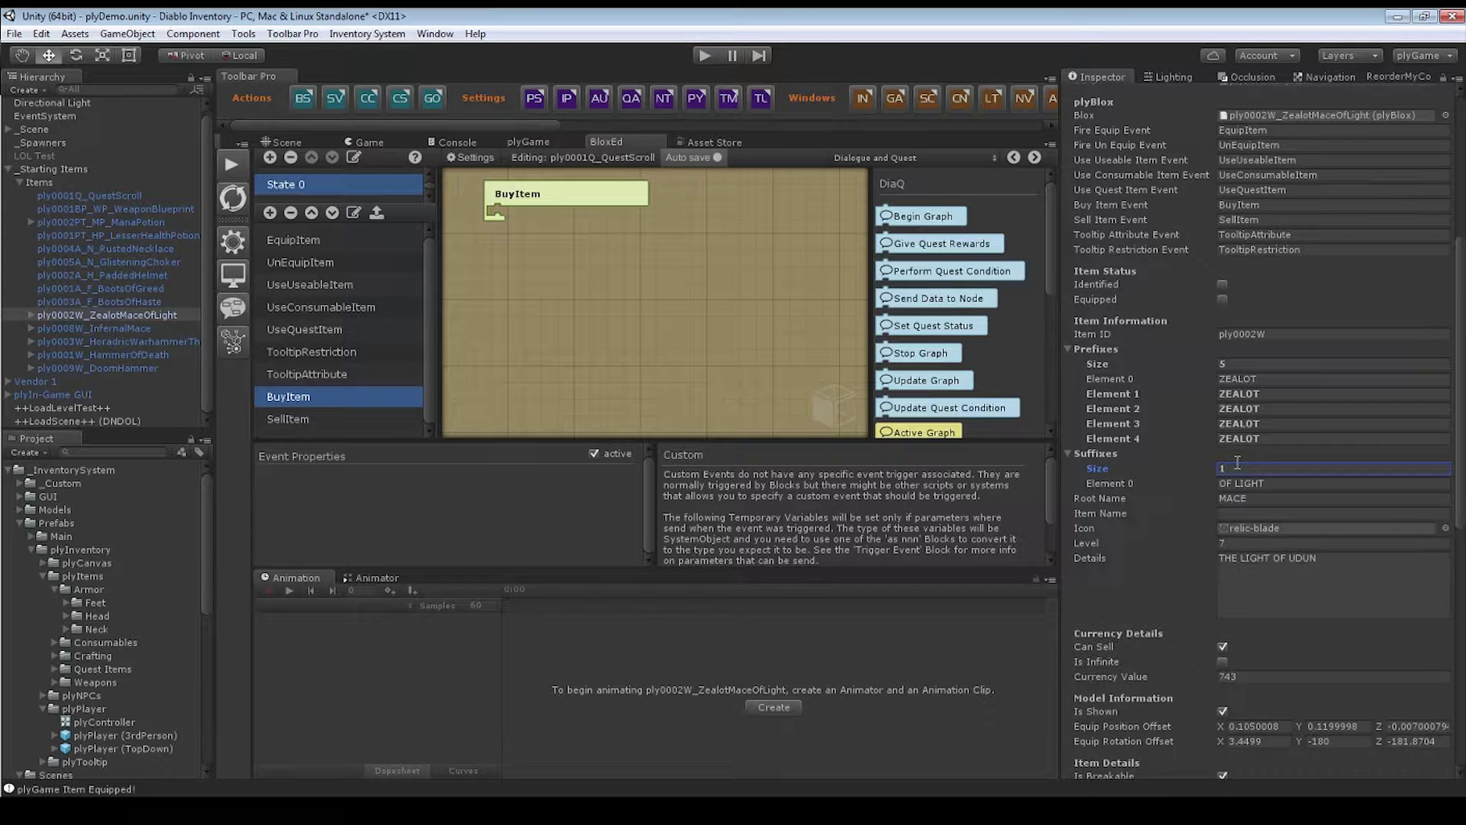
click(1249, 362)
text(1)
key(Return)
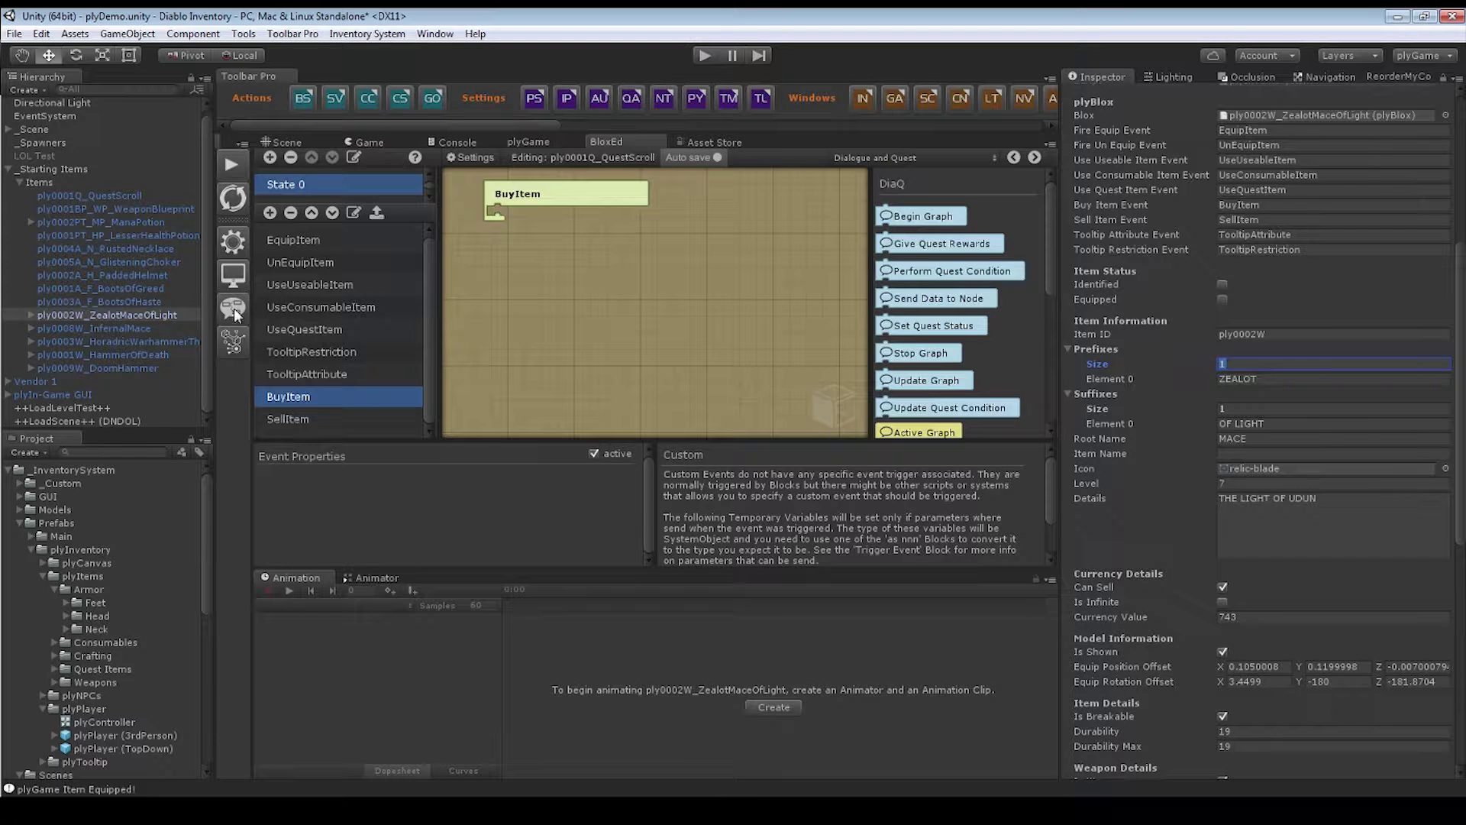
click(122, 195)
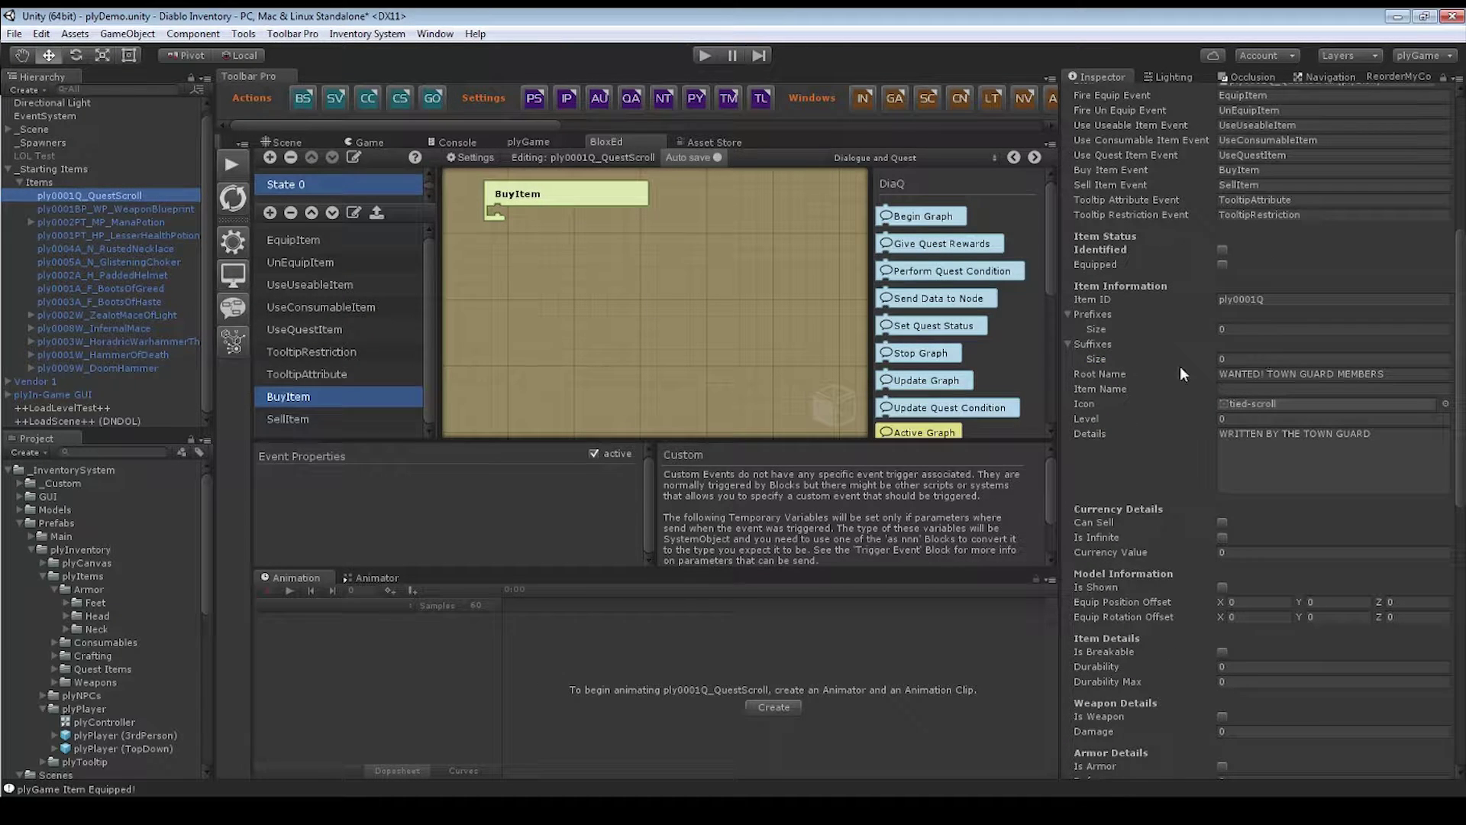
- Select the quest scroll's root name 'WANTED! TOWN GUARD MEMBERS' and its empty item name
click(1134, 374)
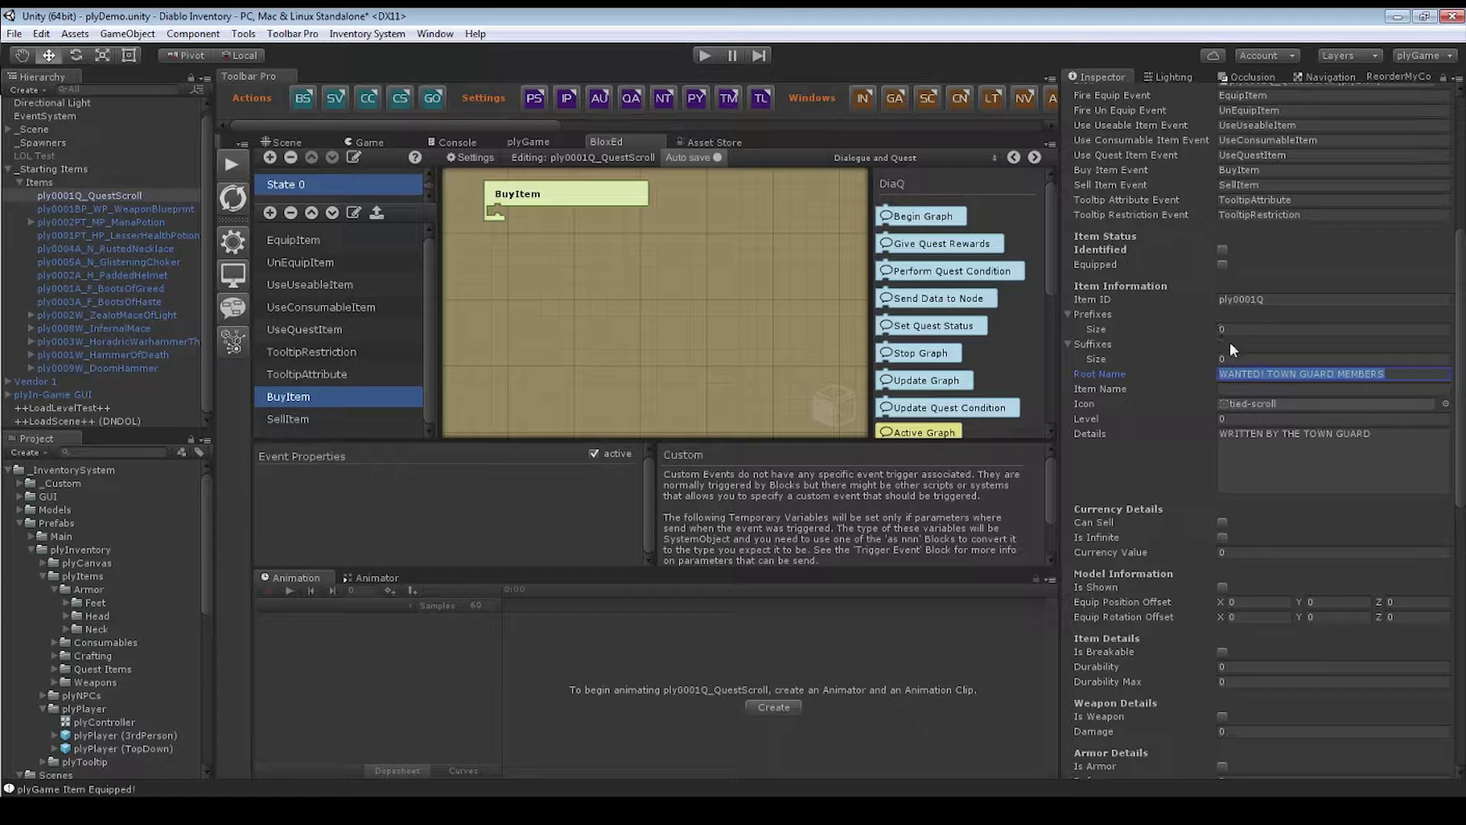
click(1226, 373)
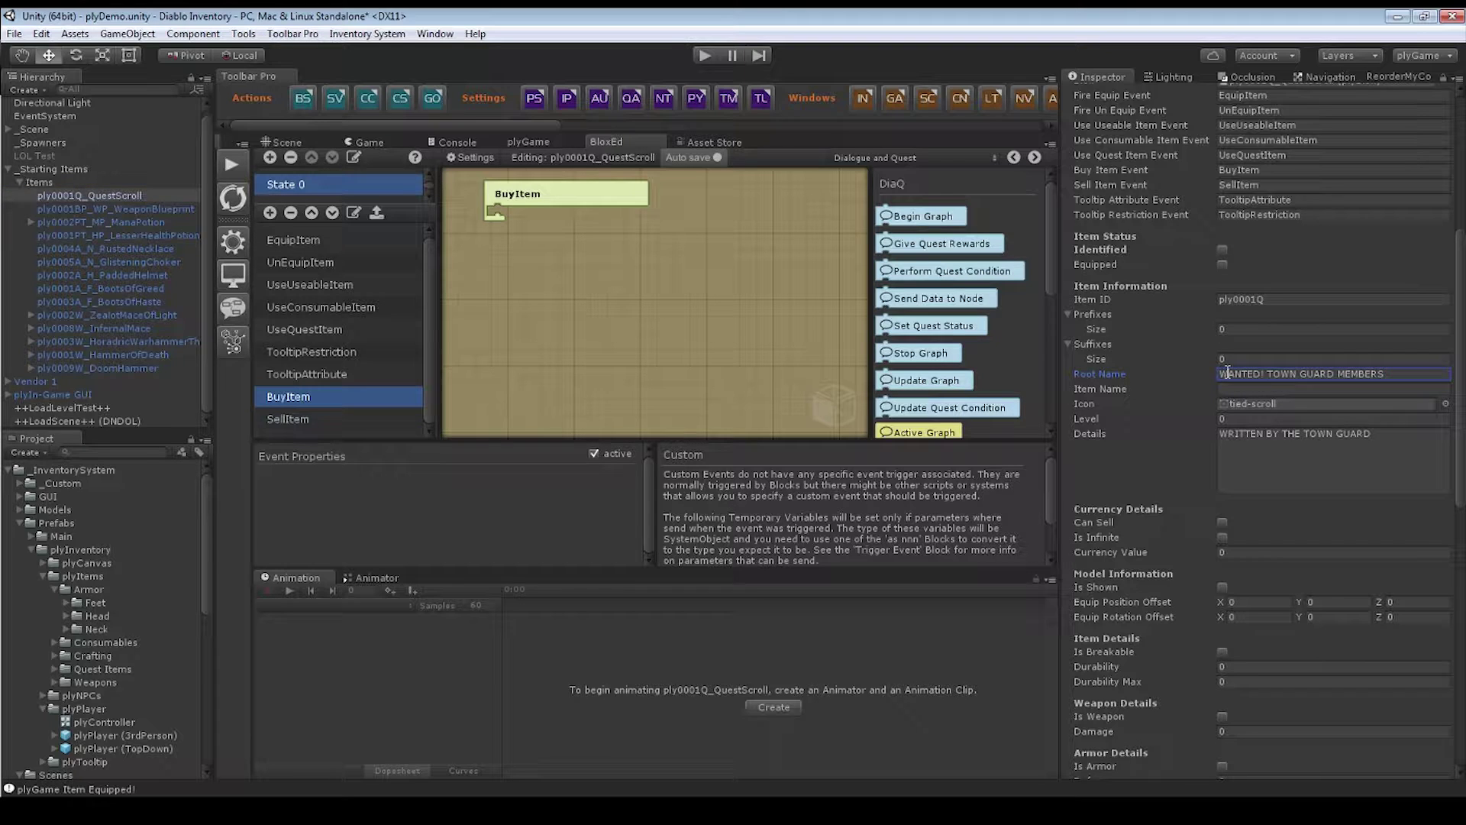
drag(1227, 374, 1386, 374)
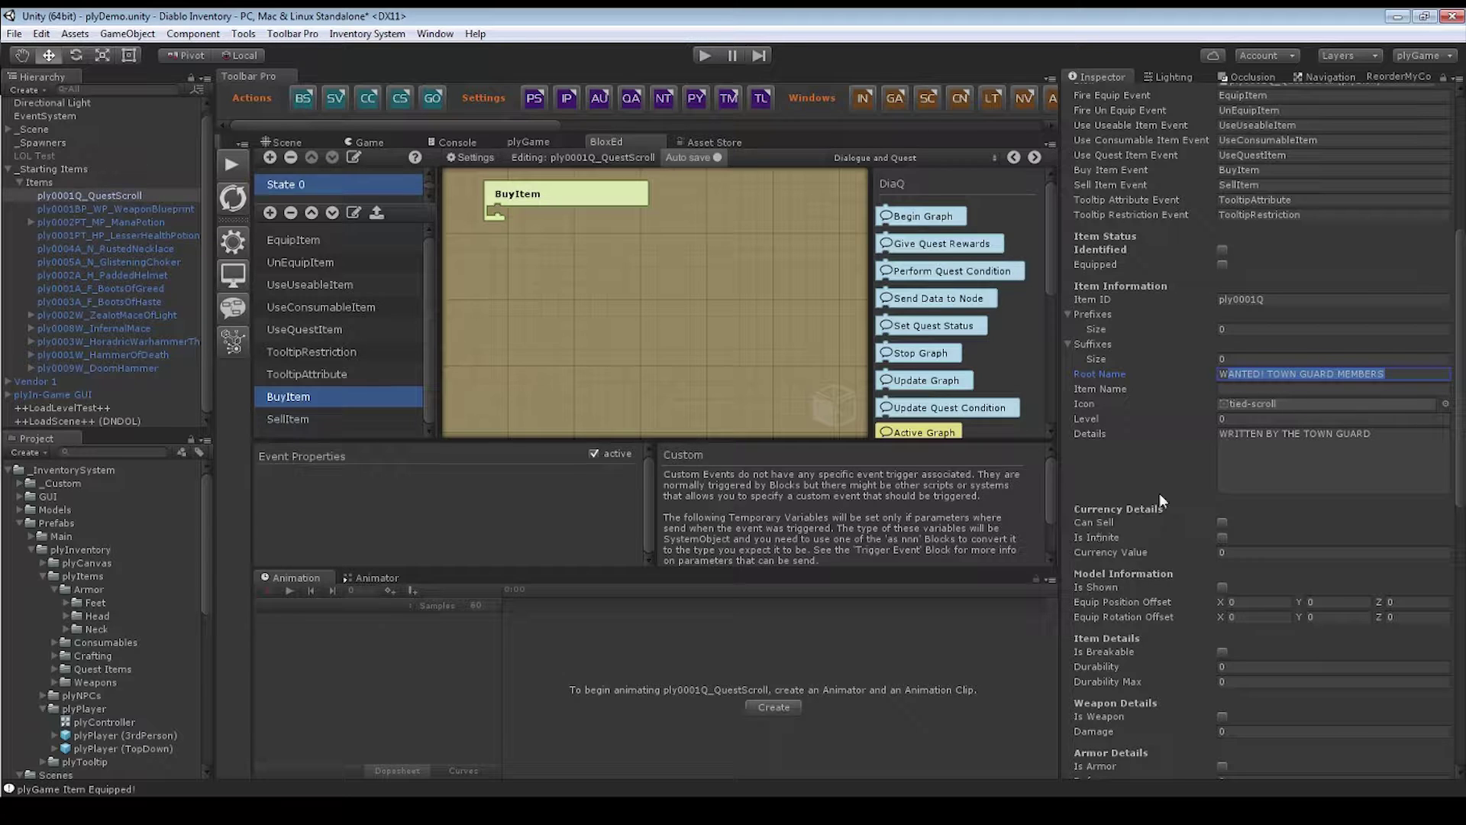
click(1088, 373)
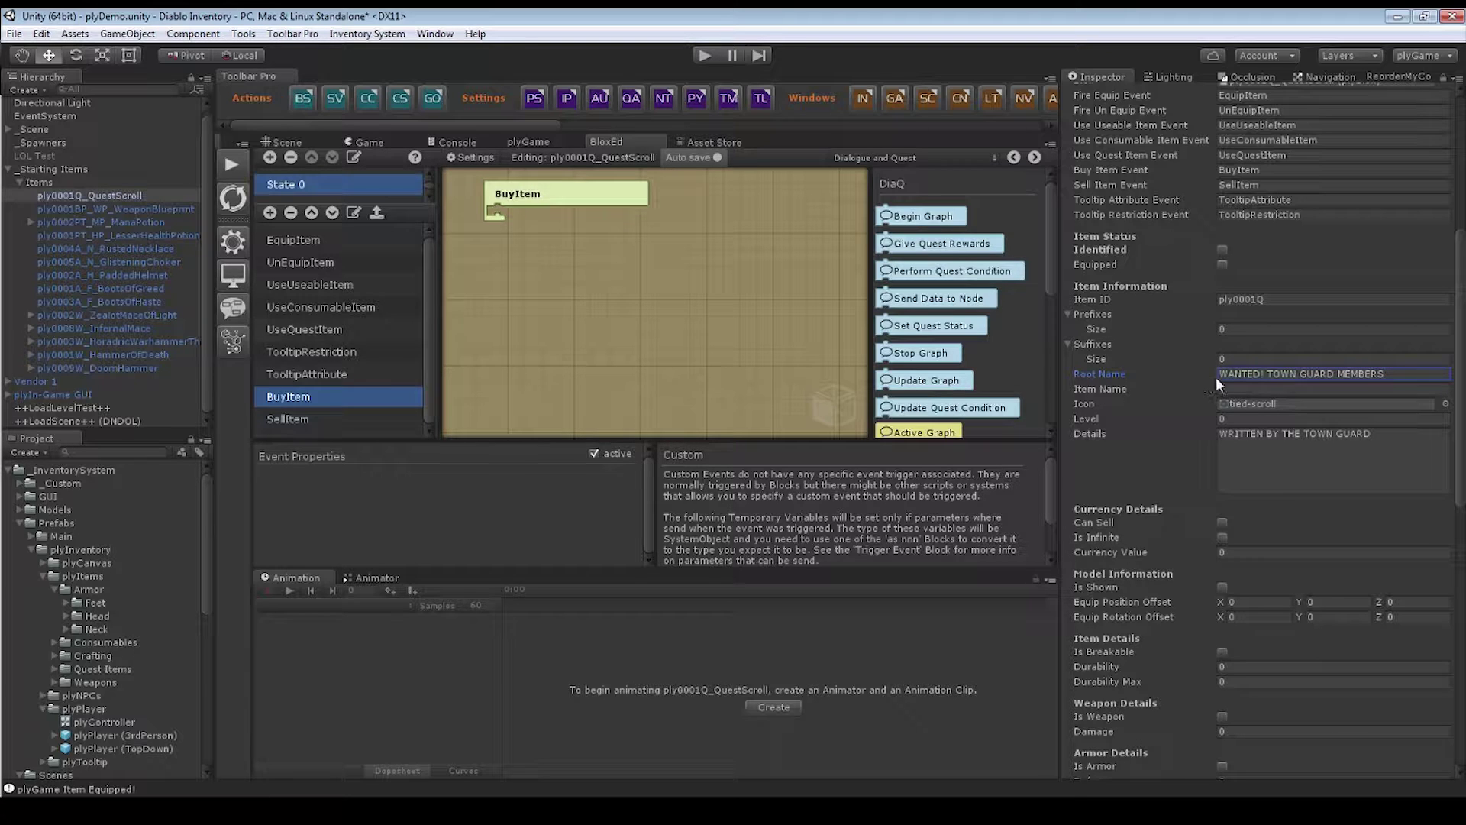
click(1115, 388)
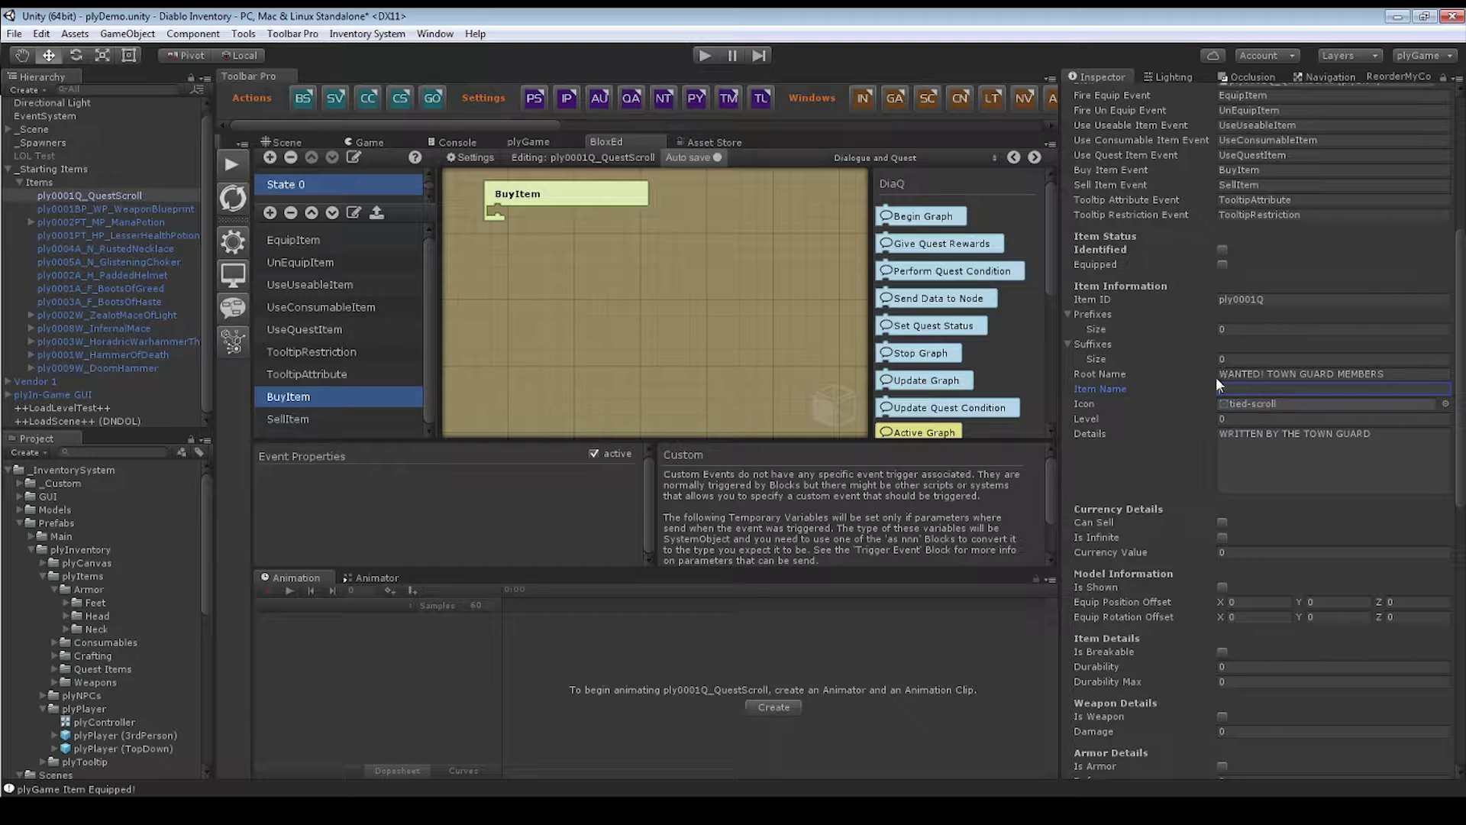
click(1352, 372)
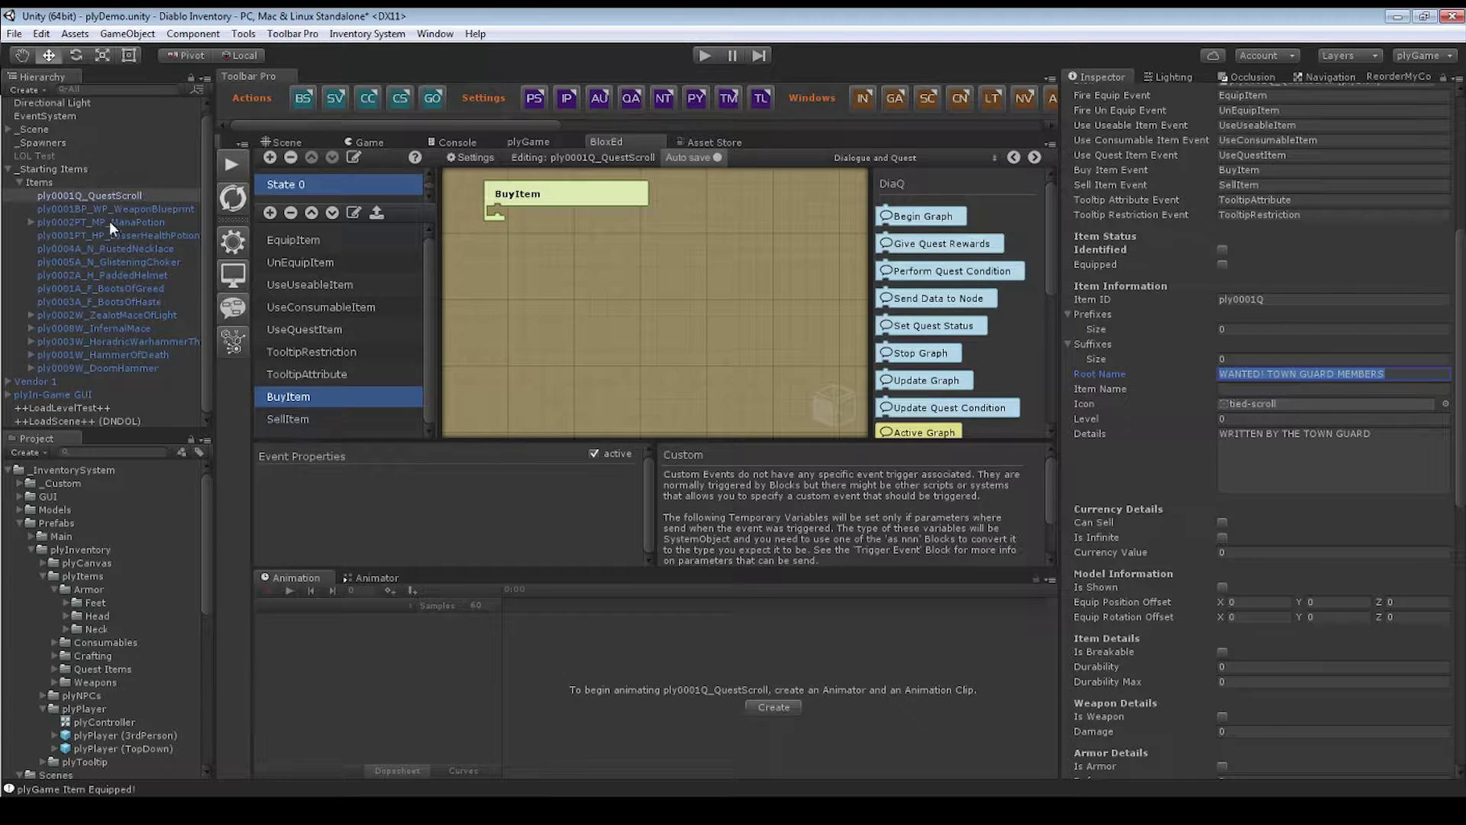
- Switch via Infernal Mace to Zealot Mace of Light and inspect its ZEALOT prefix and OF LIGHT suffix
click(108, 323)
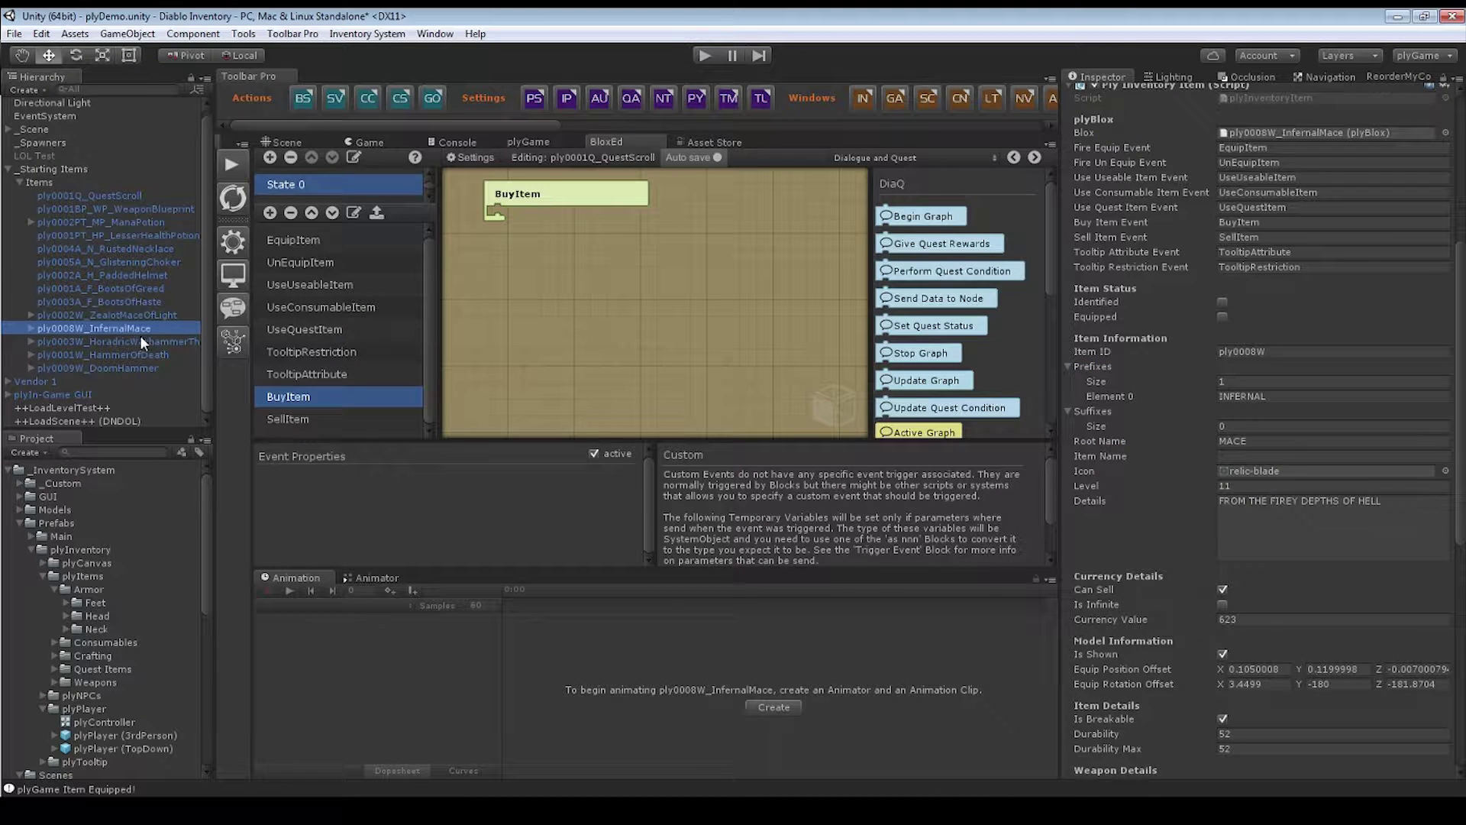
click(127, 312)
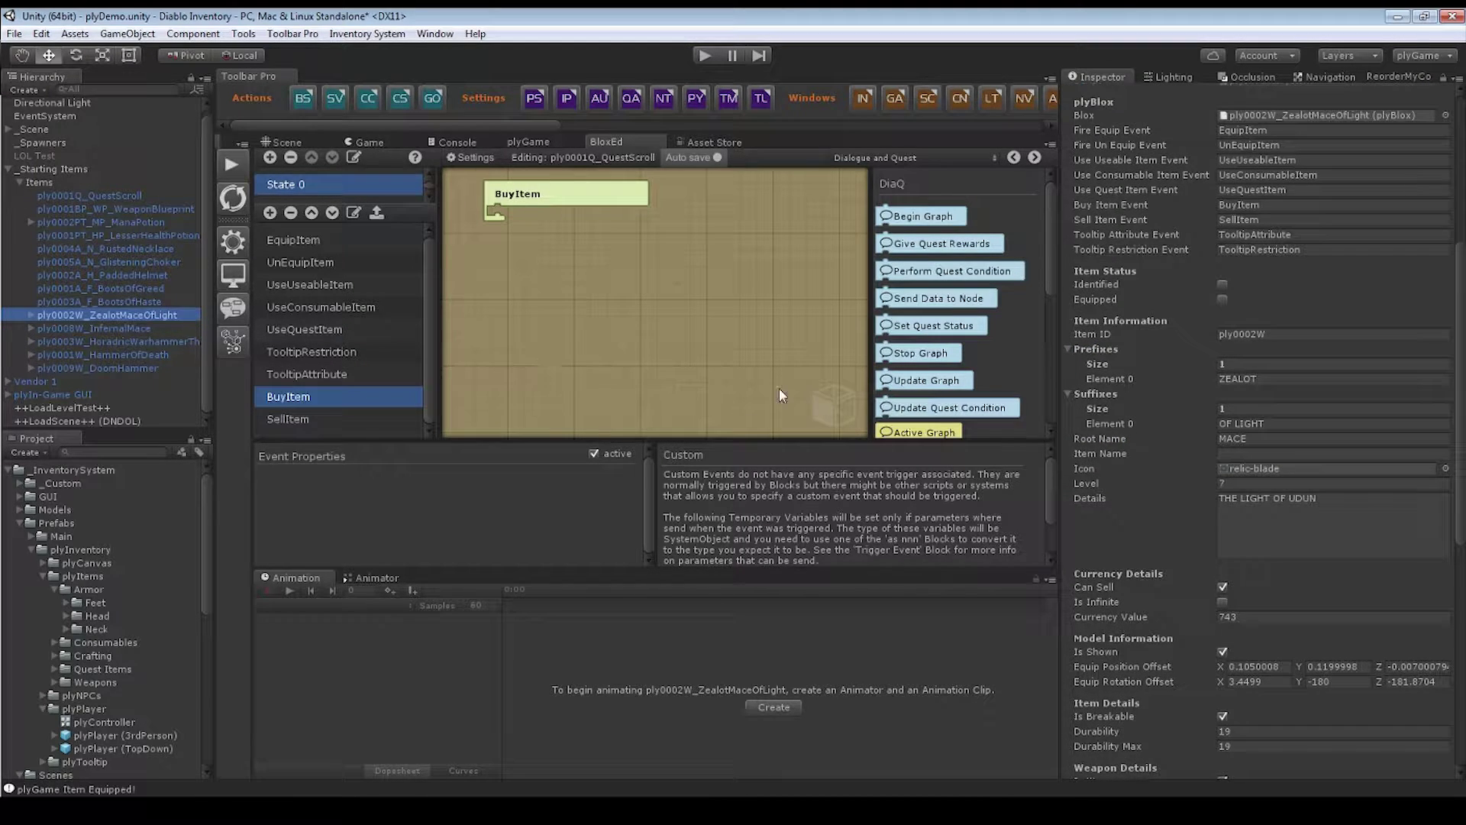
click(1234, 382)
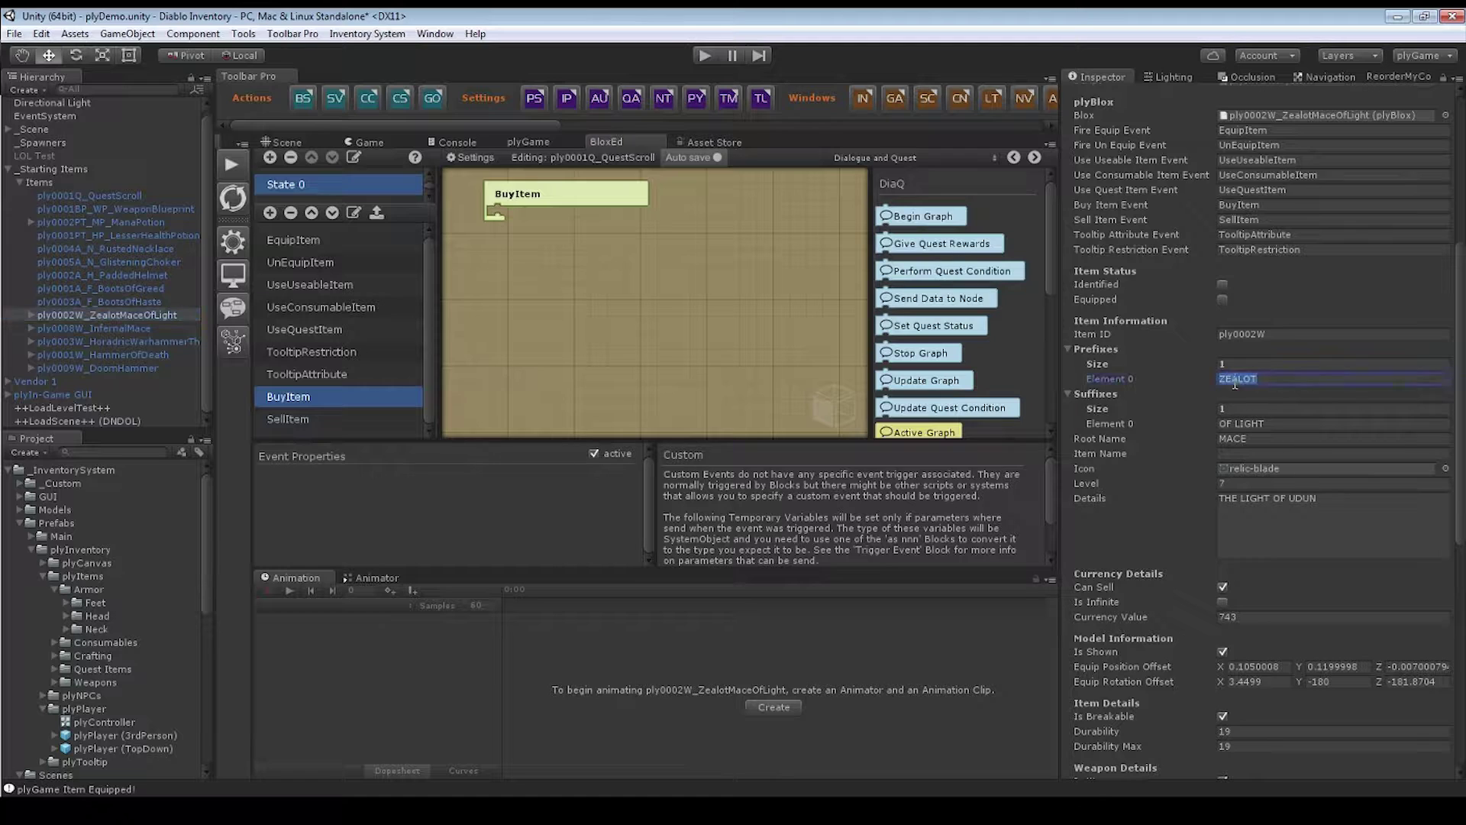
click(1235, 424)
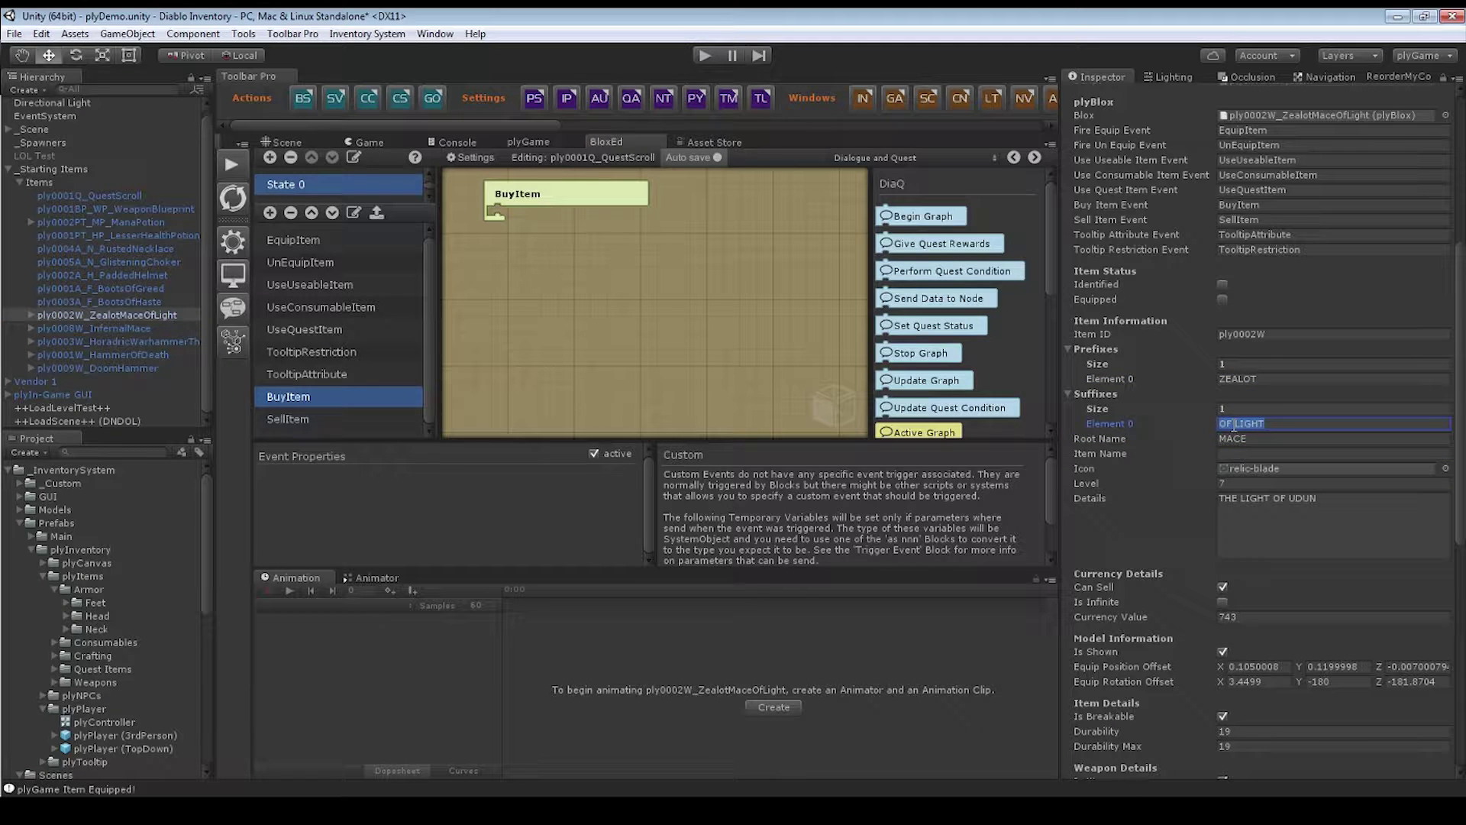
click(1234, 453)
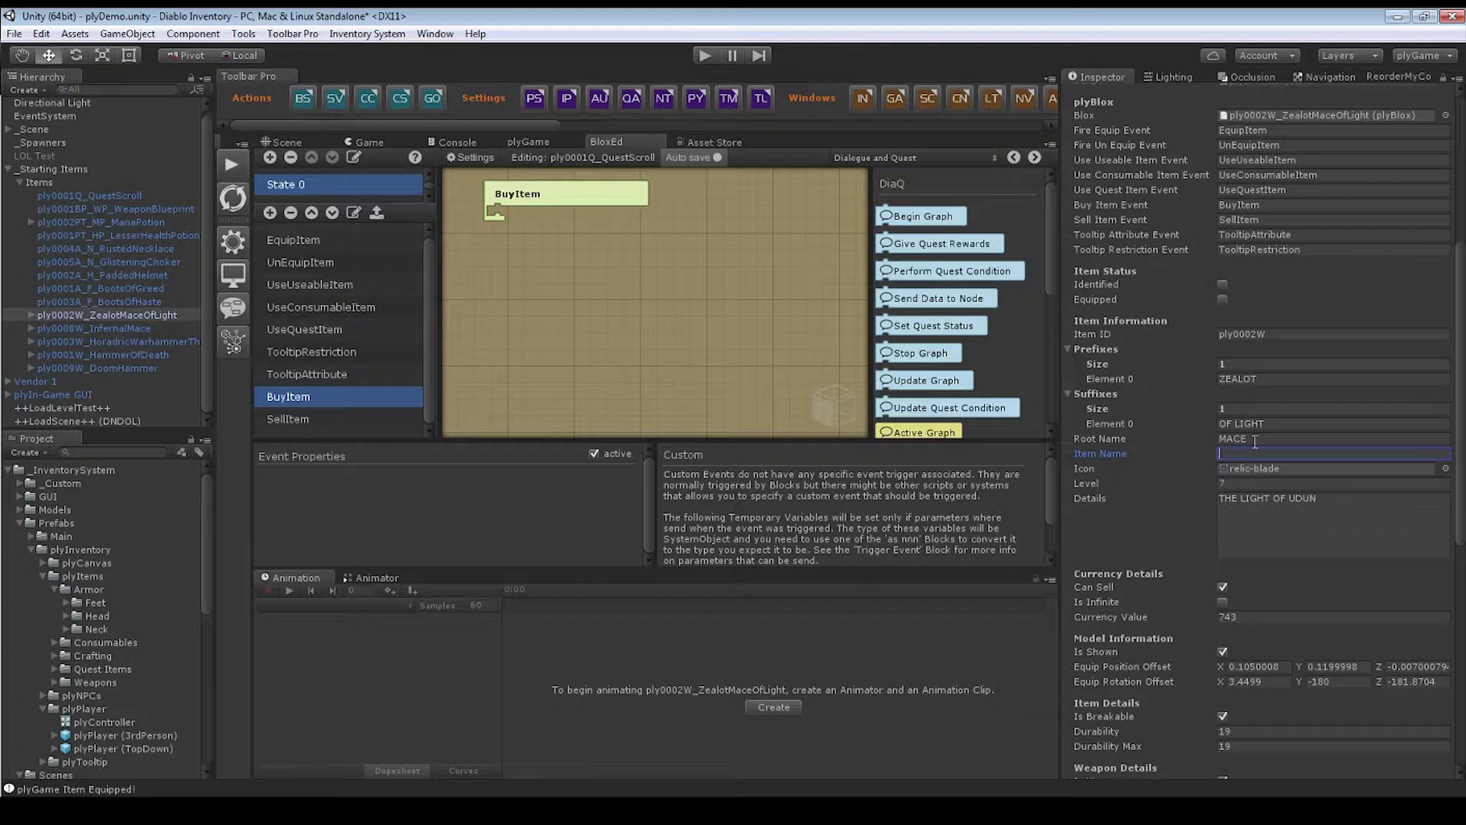
scroll(1183, 158, up, 5)
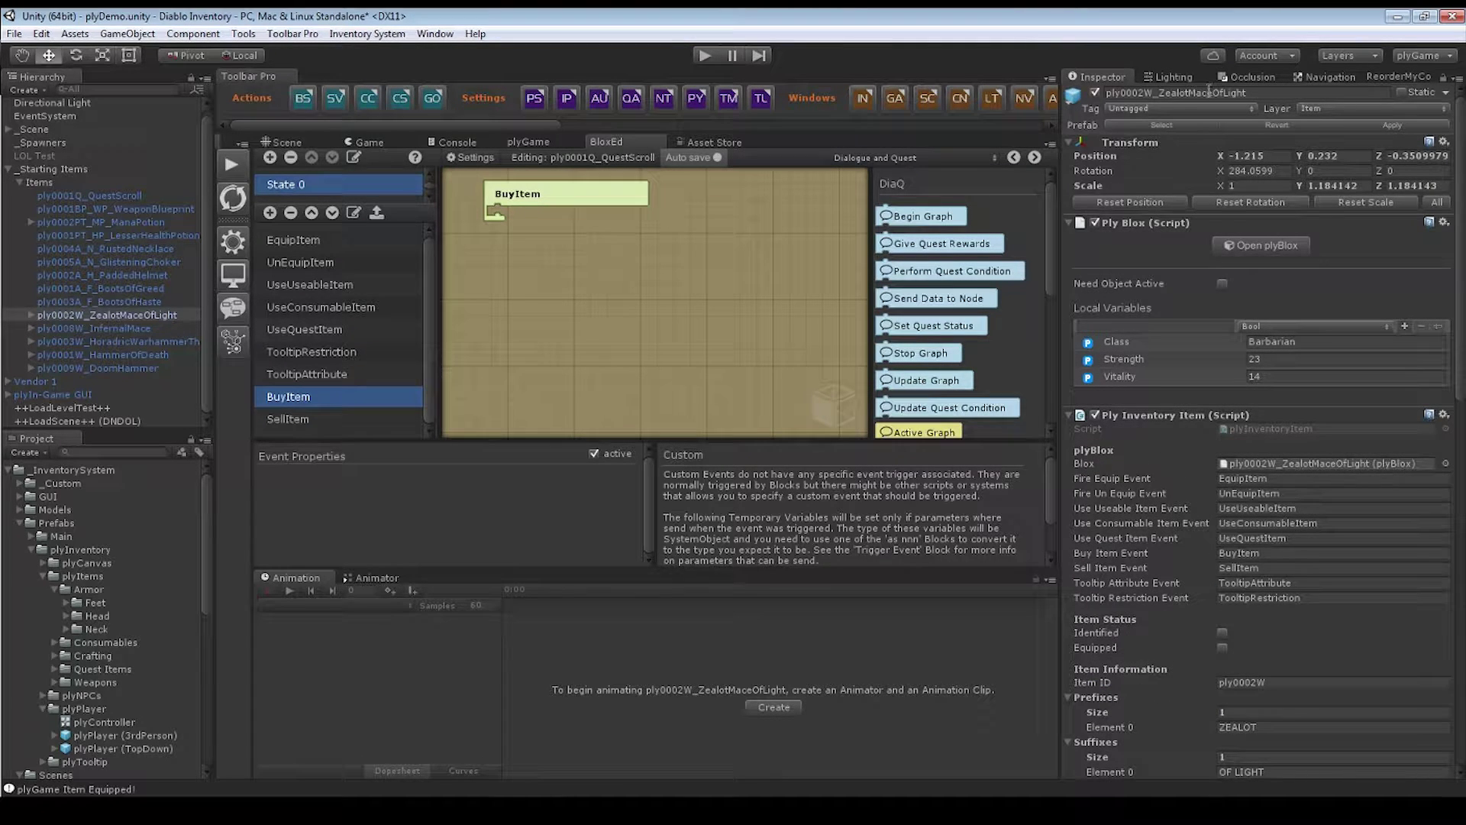
- Paste into the mace object's name and undo the rename, moving to the Infernal Mace
scroll(1228, 371, down, 3)
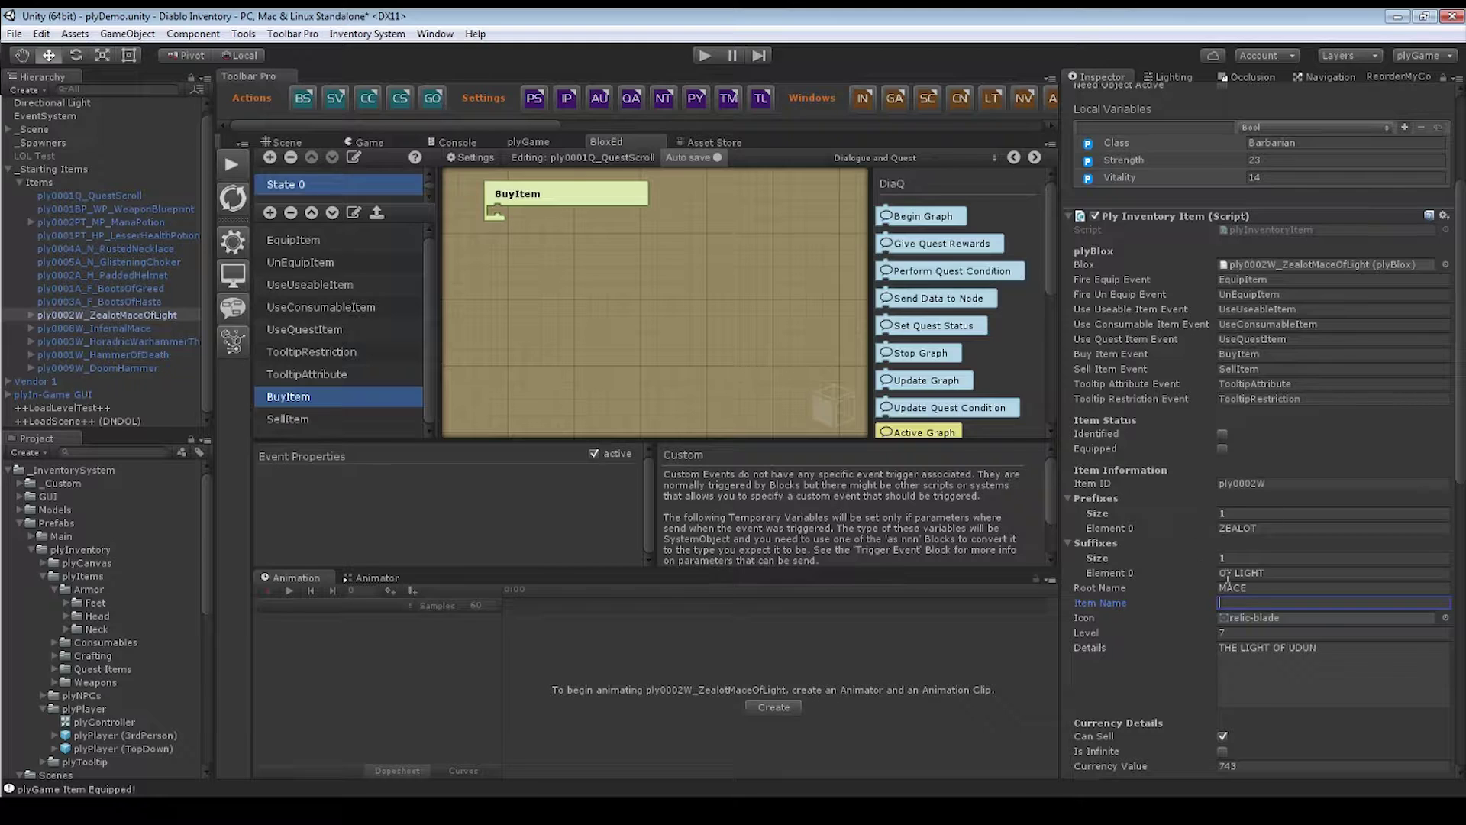
scroll(1201, 156, up, 3)
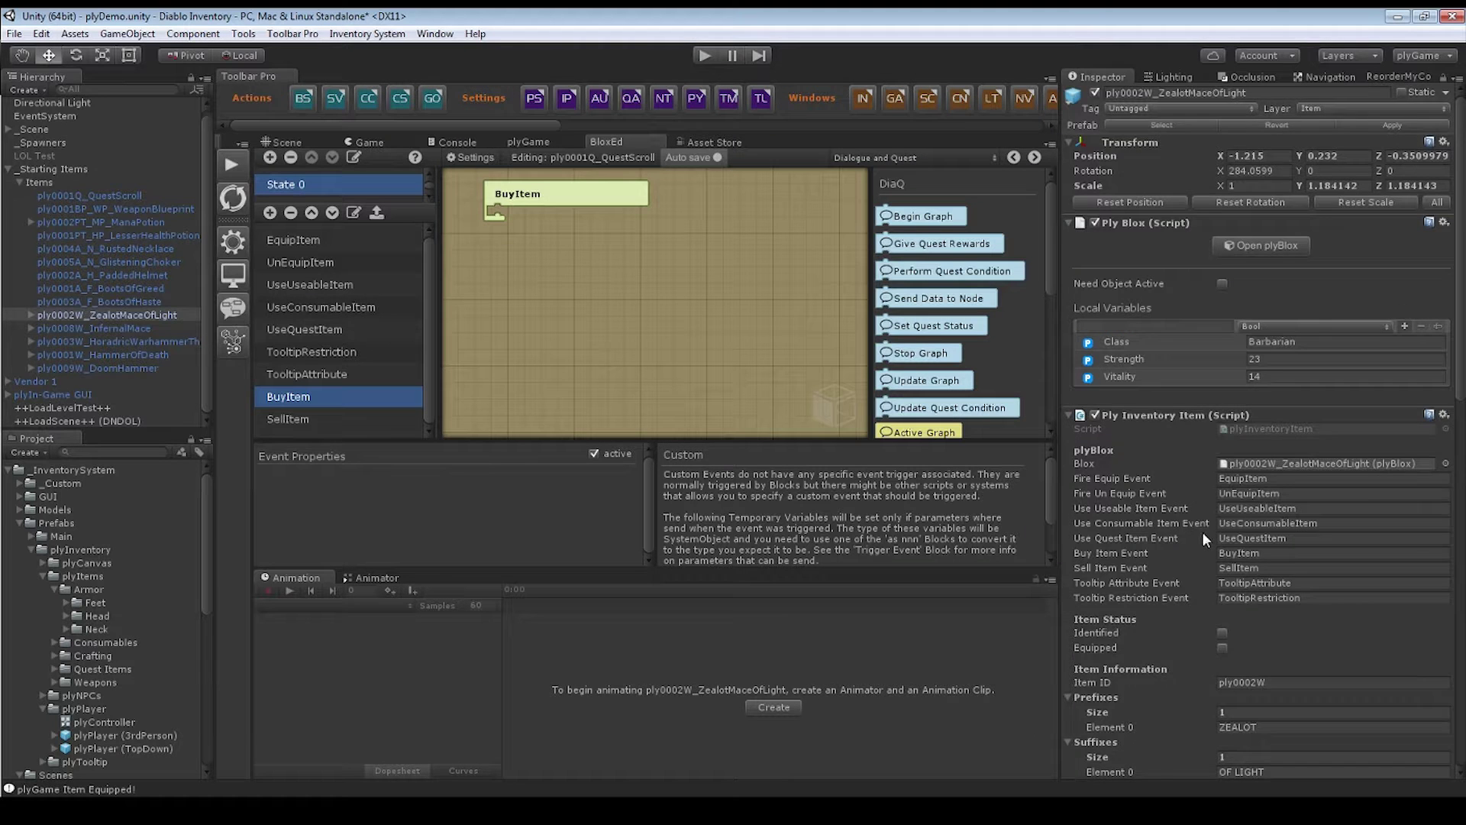
scroll(1202, 531, down, 3)
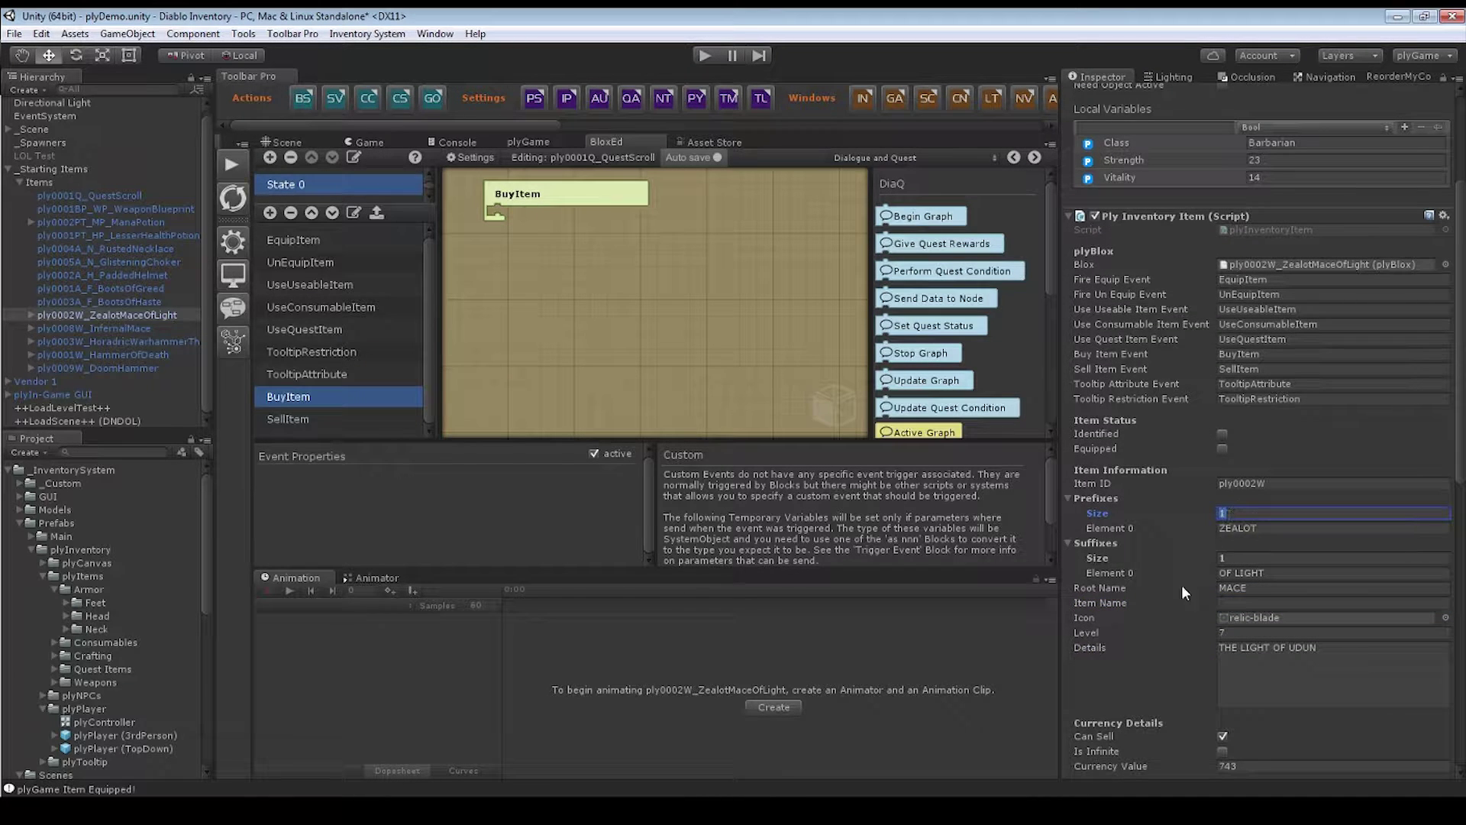
scroll(1245, 610, up, 5)
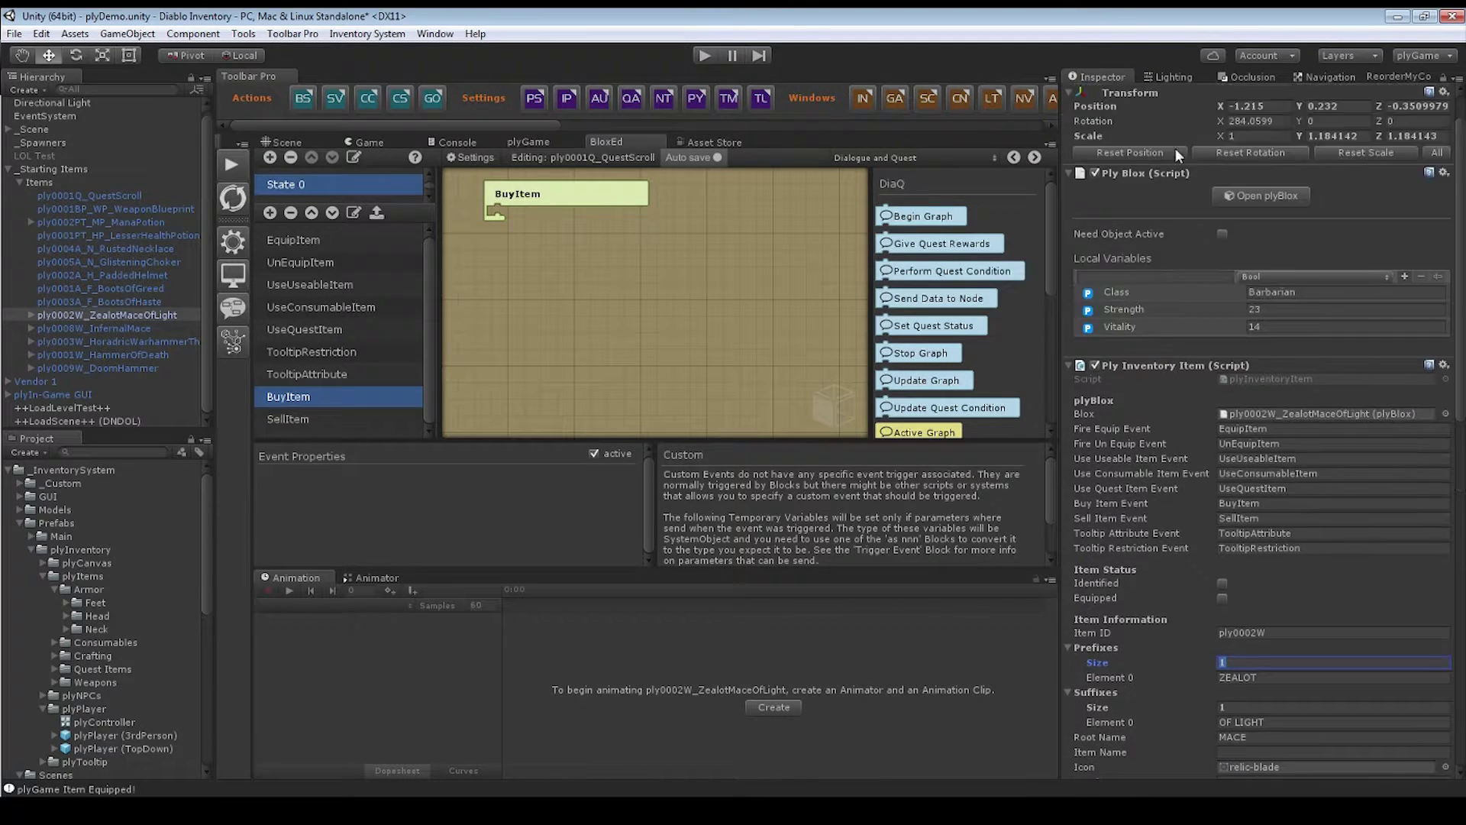
scroll(1233, 506, down, 6)
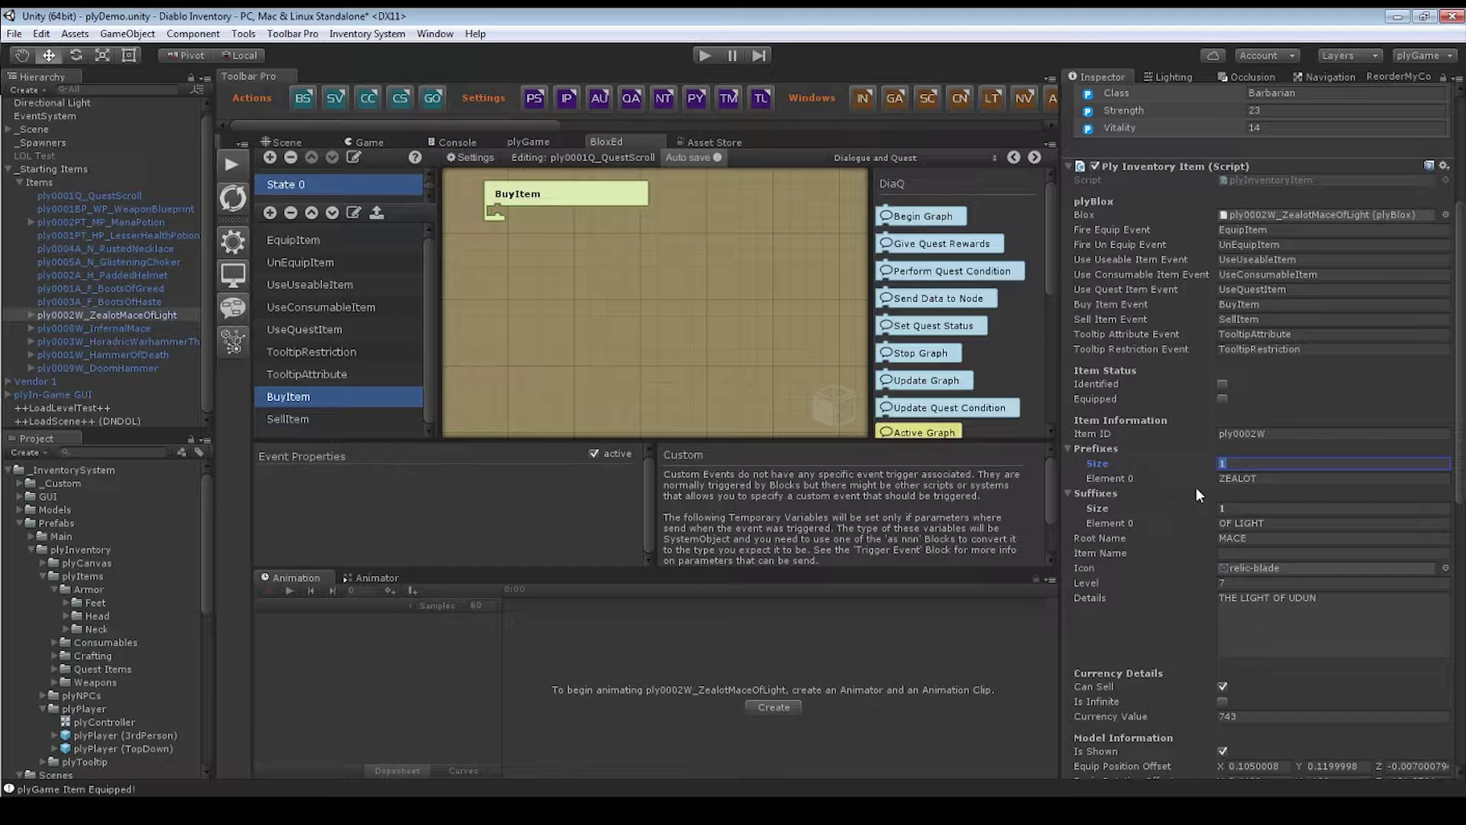
scroll(1182, 496, up, 6)
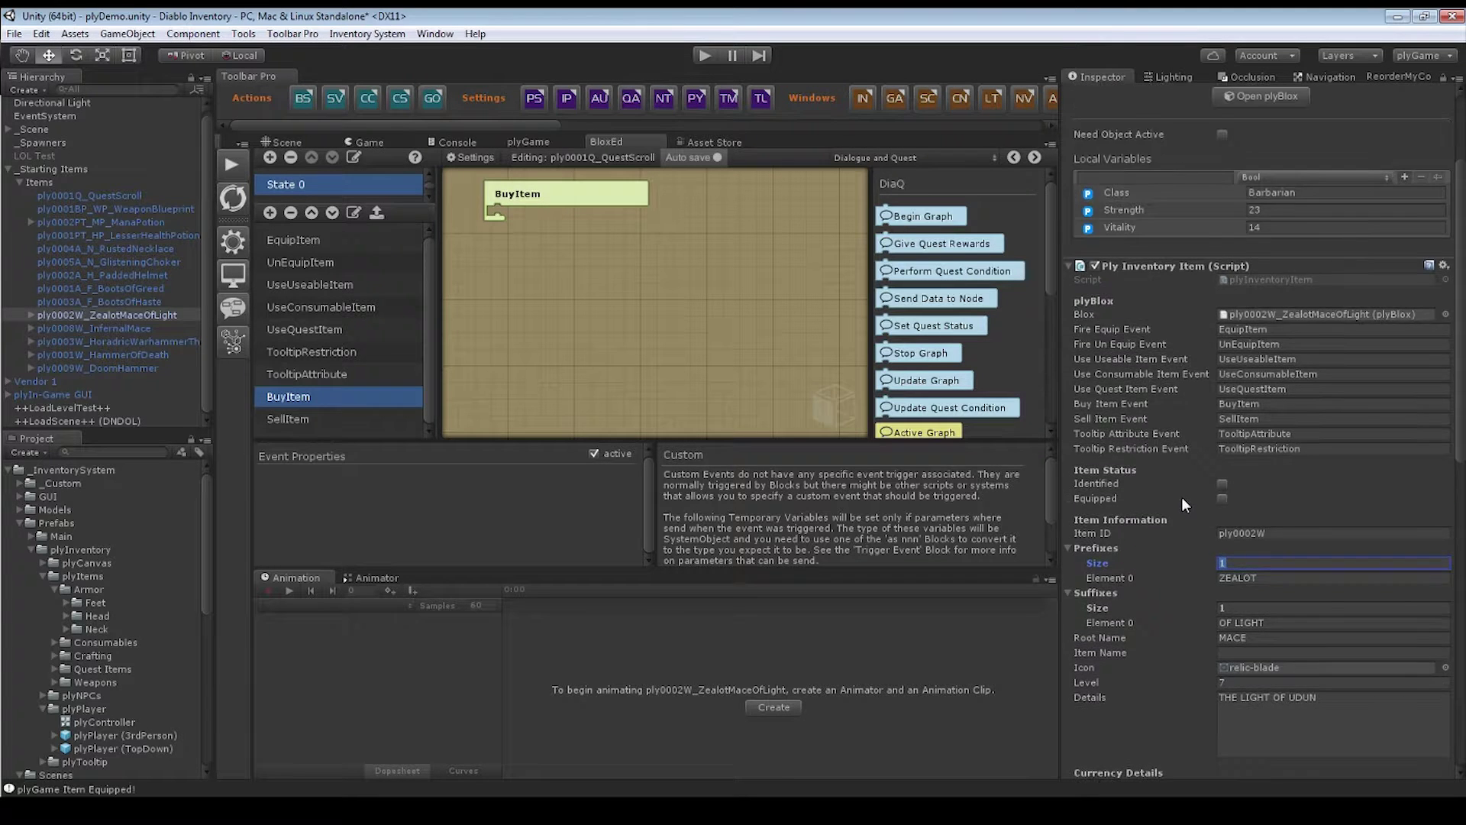
click(1179, 93)
text(ZealotMaceOfLight)
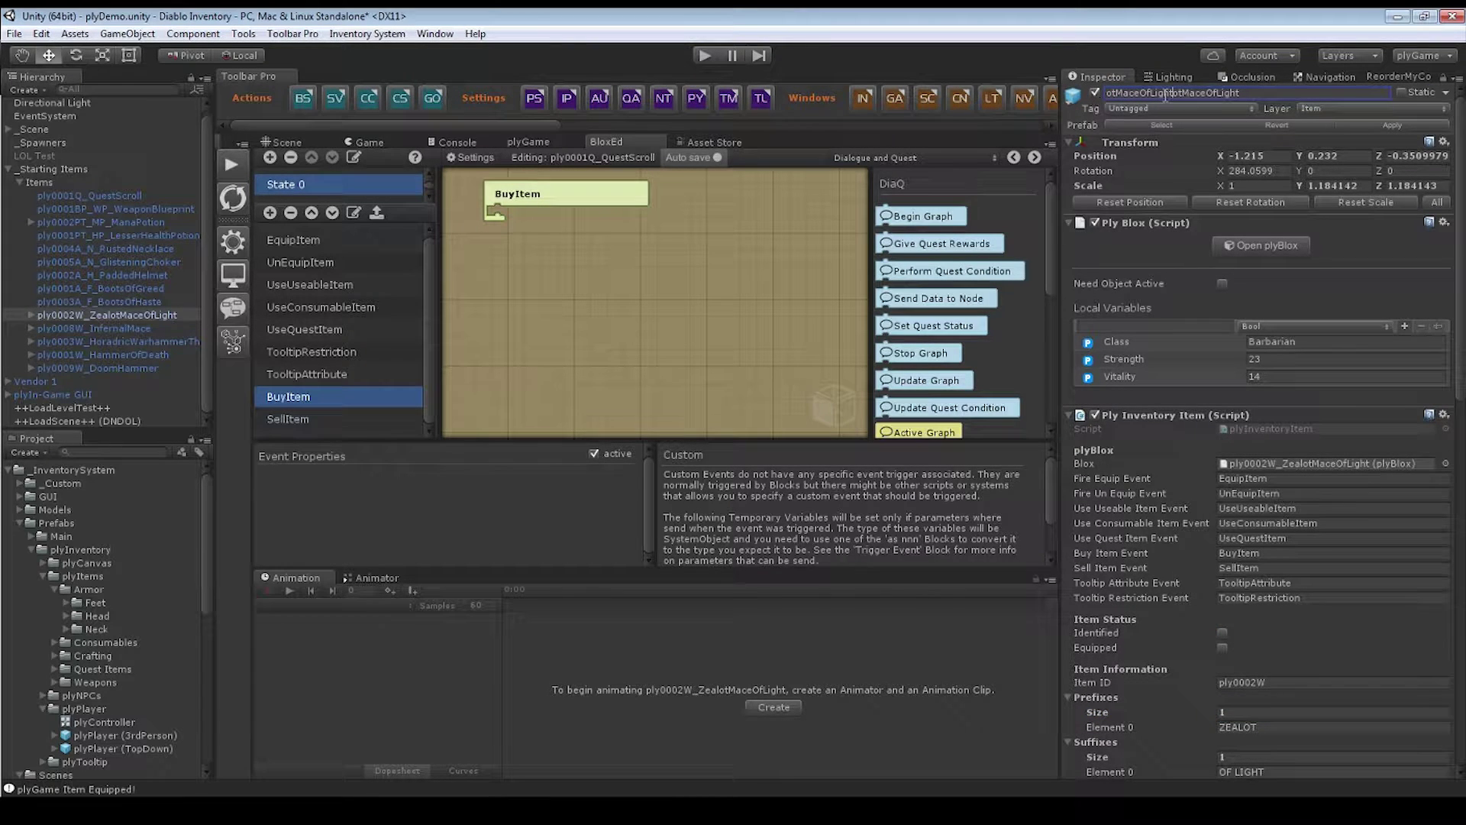
key(ctrl+z)
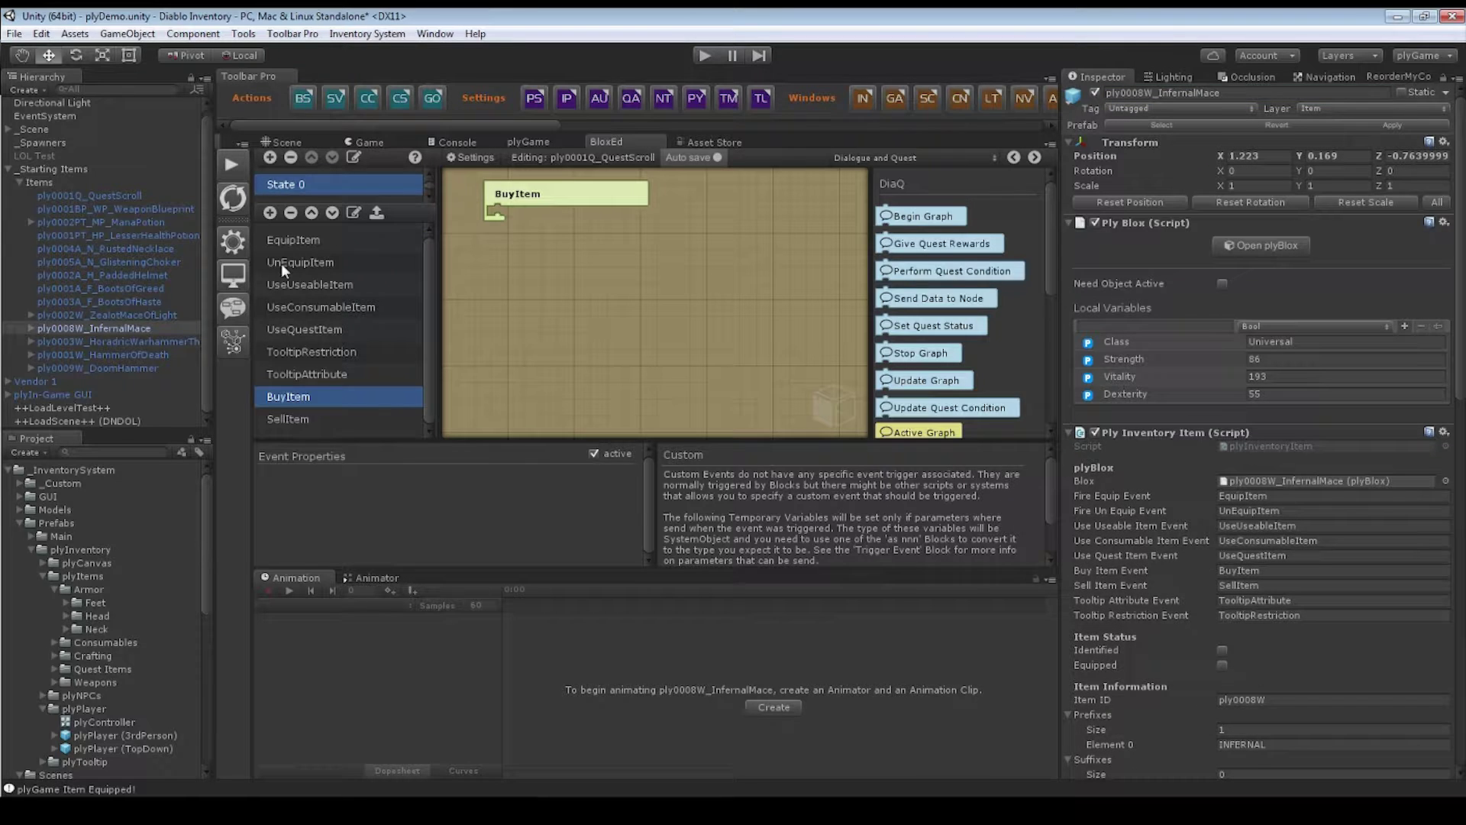
- Select the quest scroll and open the Select Sprite picker for its tied-scroll Icon
click(100, 212)
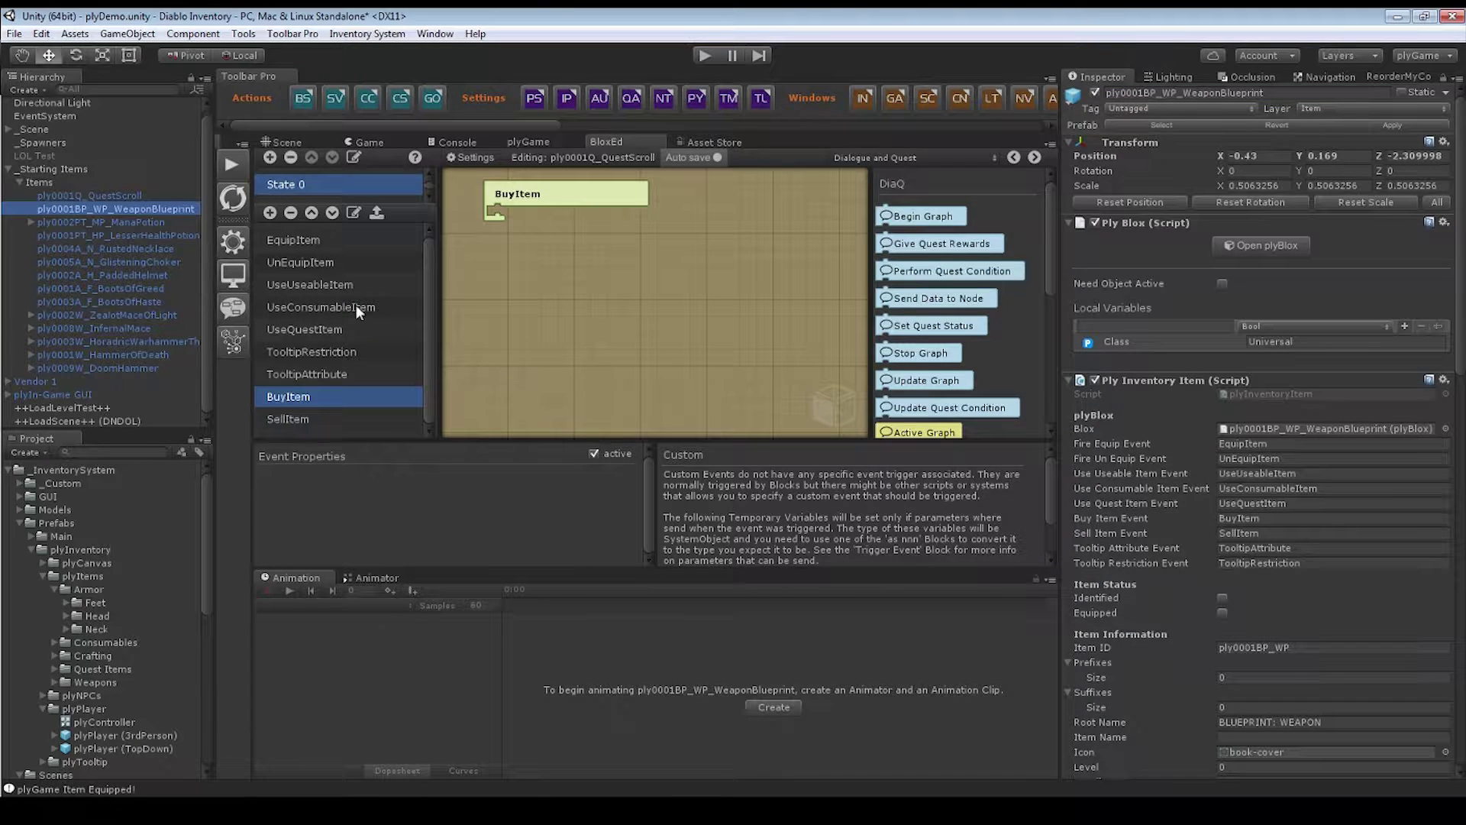
click(107, 196)
scroll(1193, 502, down, 6)
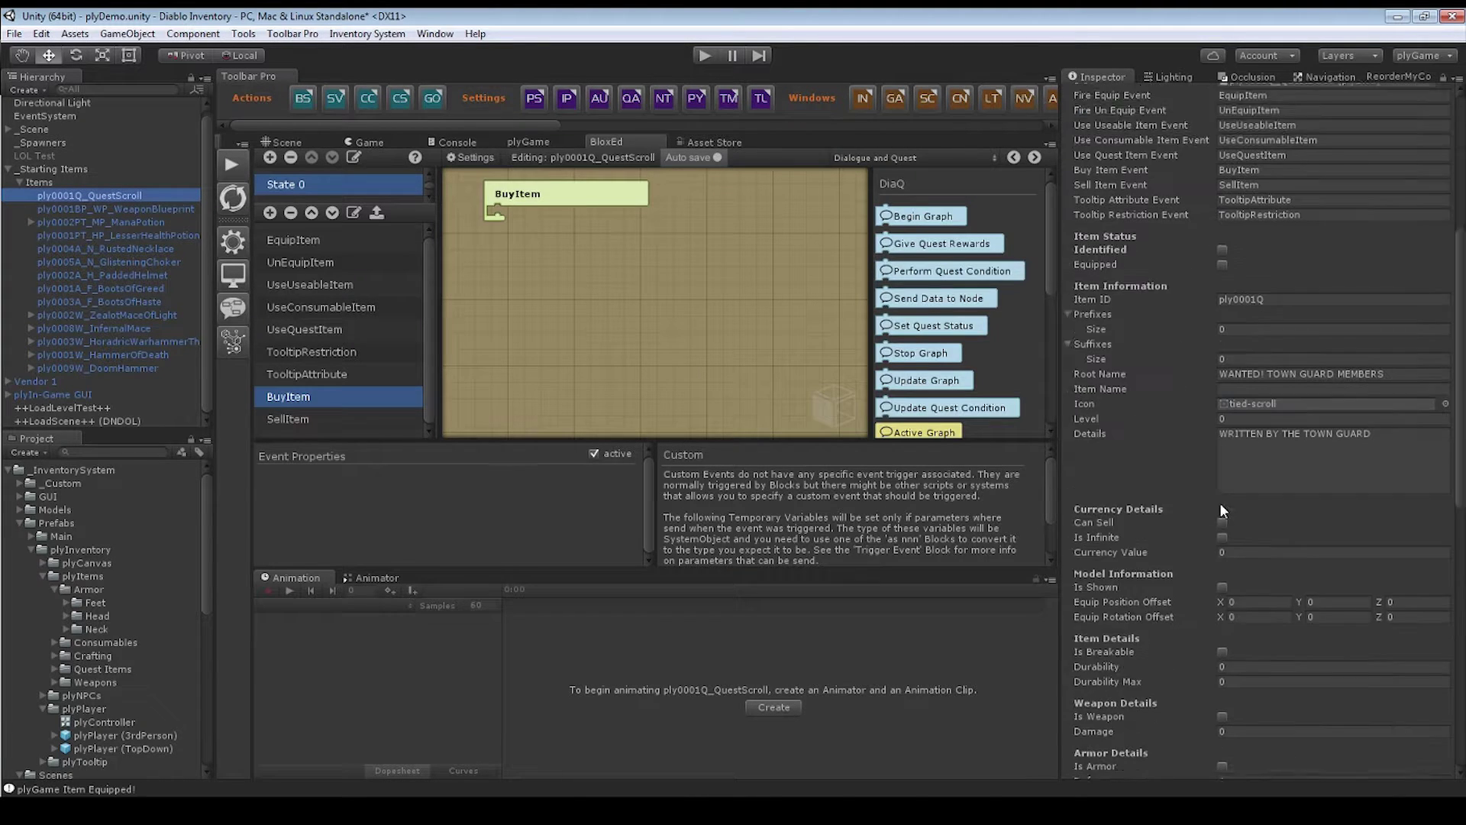
scroll(1220, 510, down, 3)
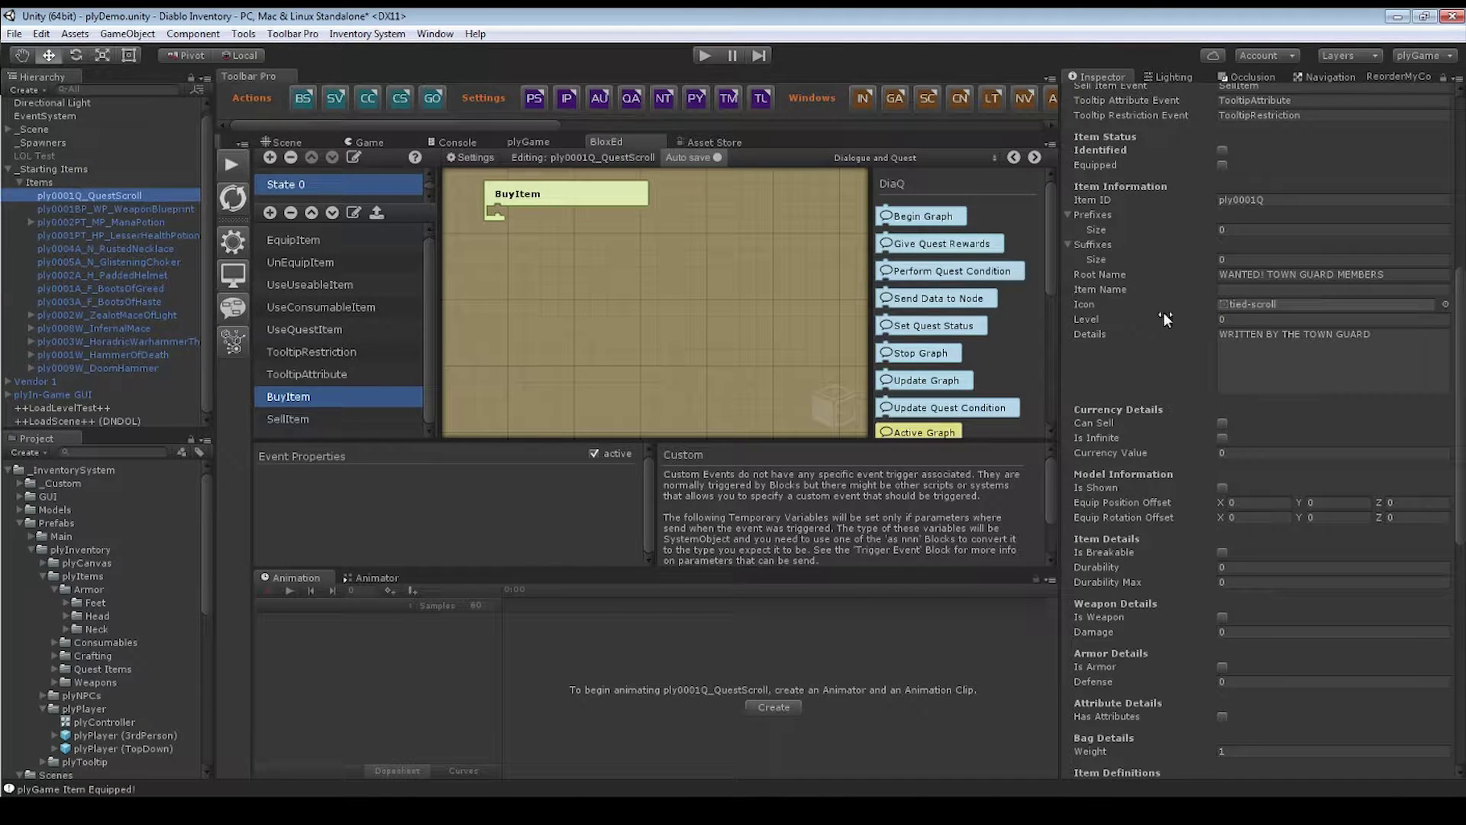
click(1144, 309)
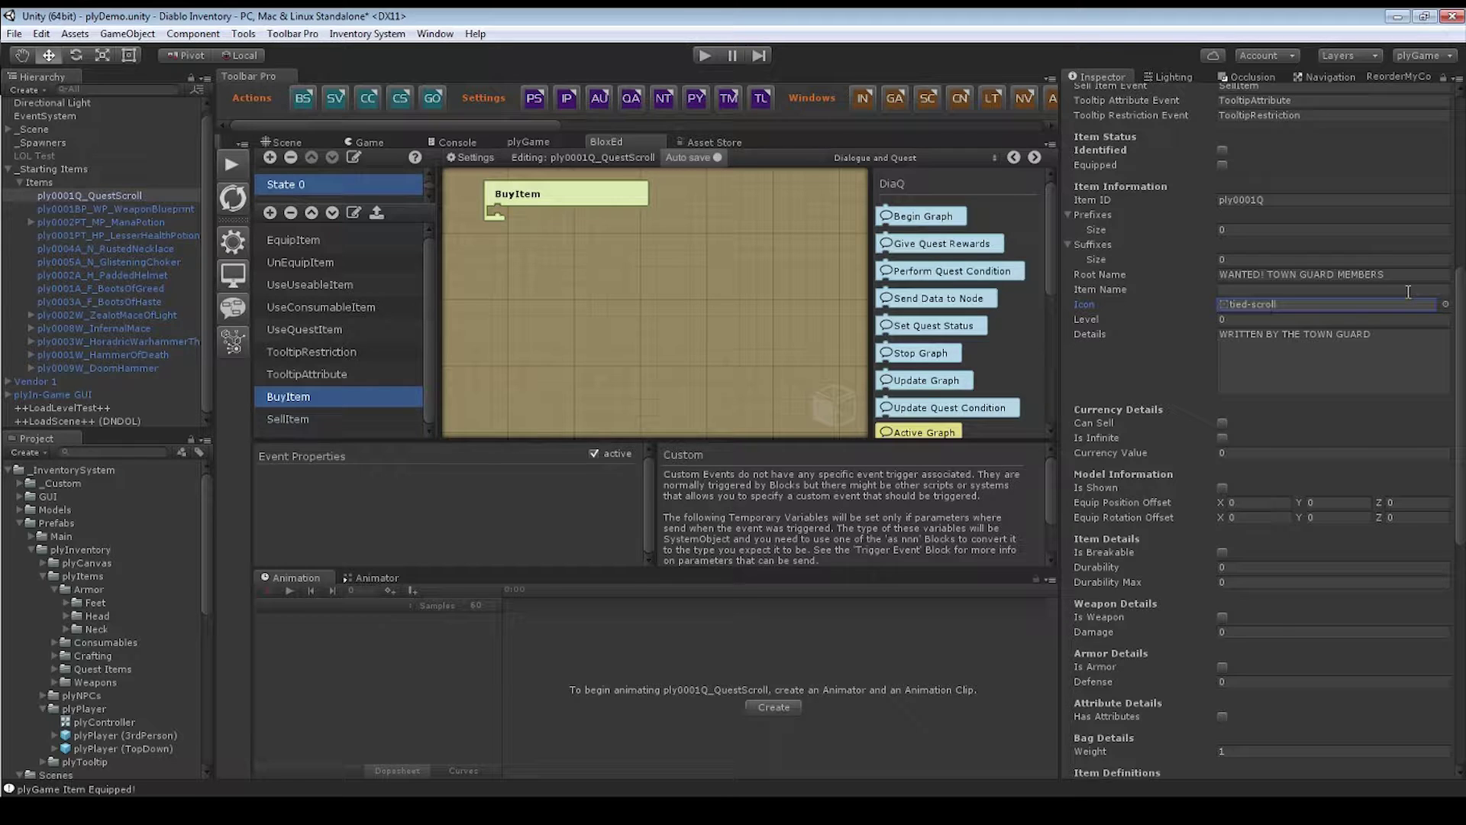
click(1446, 304)
scroll(1009, 549, up, 2)
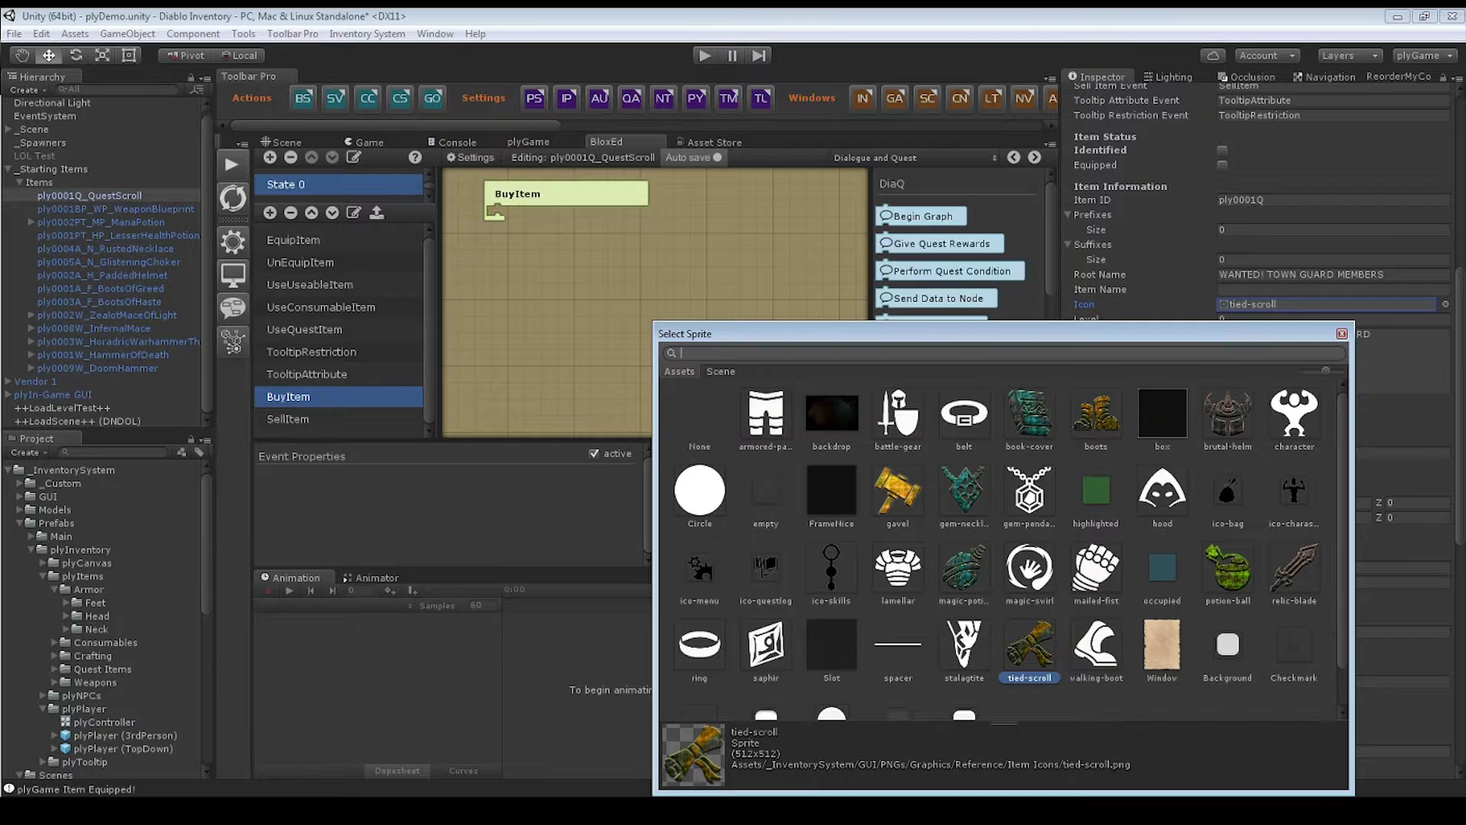
- Close the sprite picker unchanged and ping the tied-scroll sprite in the Project window
scroll(1009, 549, down, 2)
scroll(1008, 548, up, 2)
key(Return)
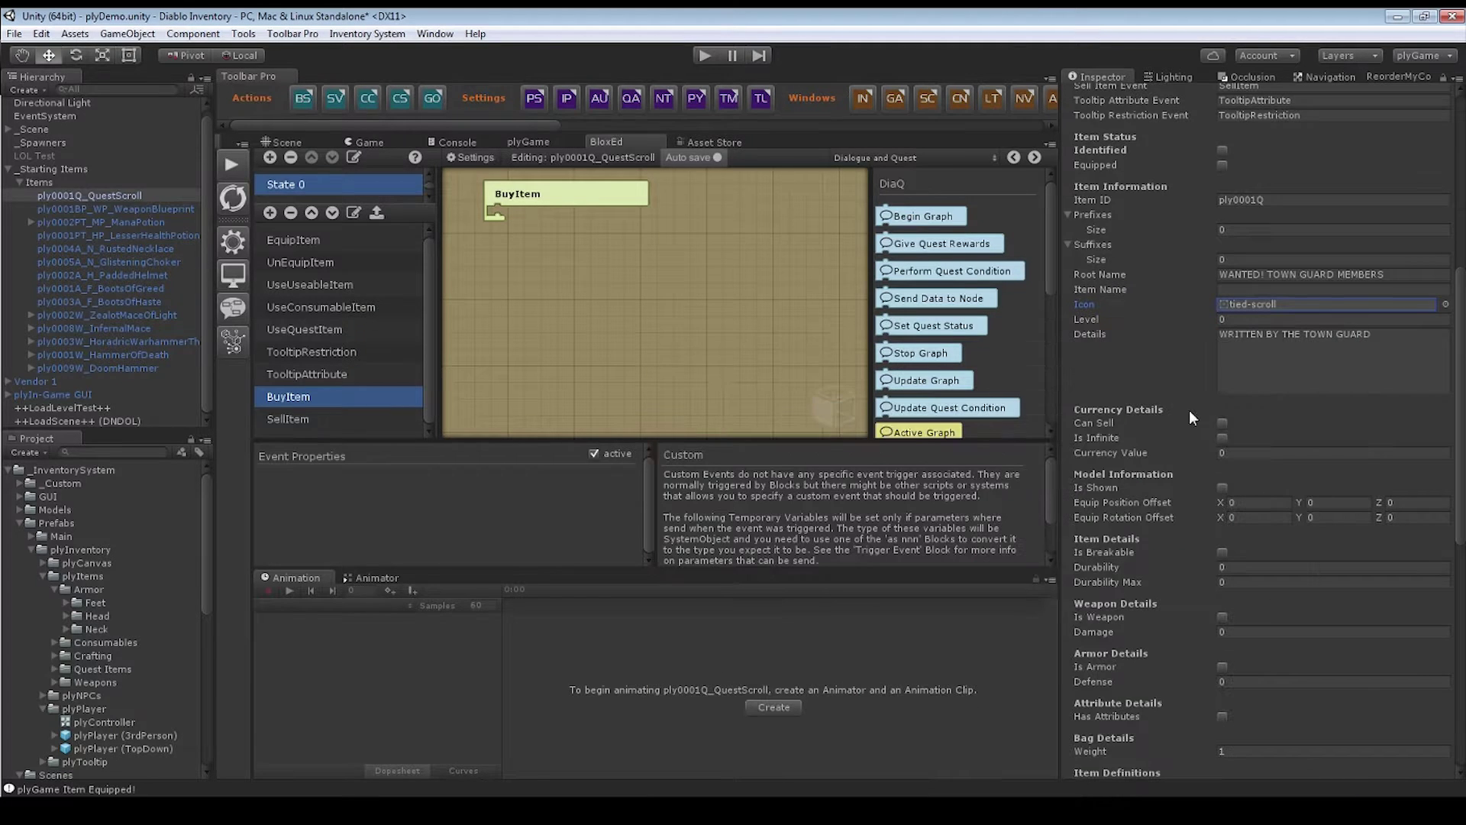
click(1230, 308)
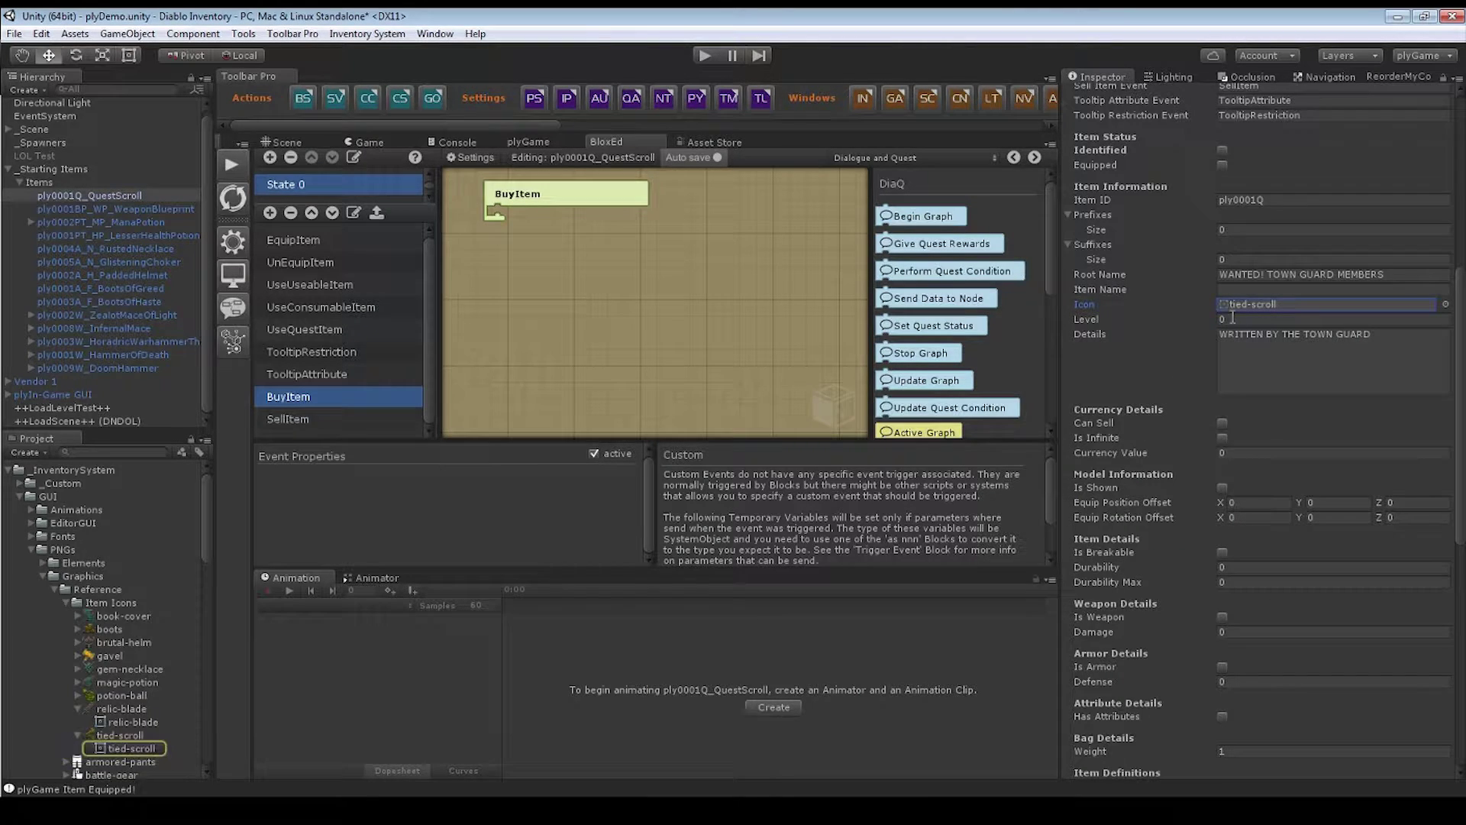
- Collapse the Item Icons, Reference and PNGs folders
click(67, 601)
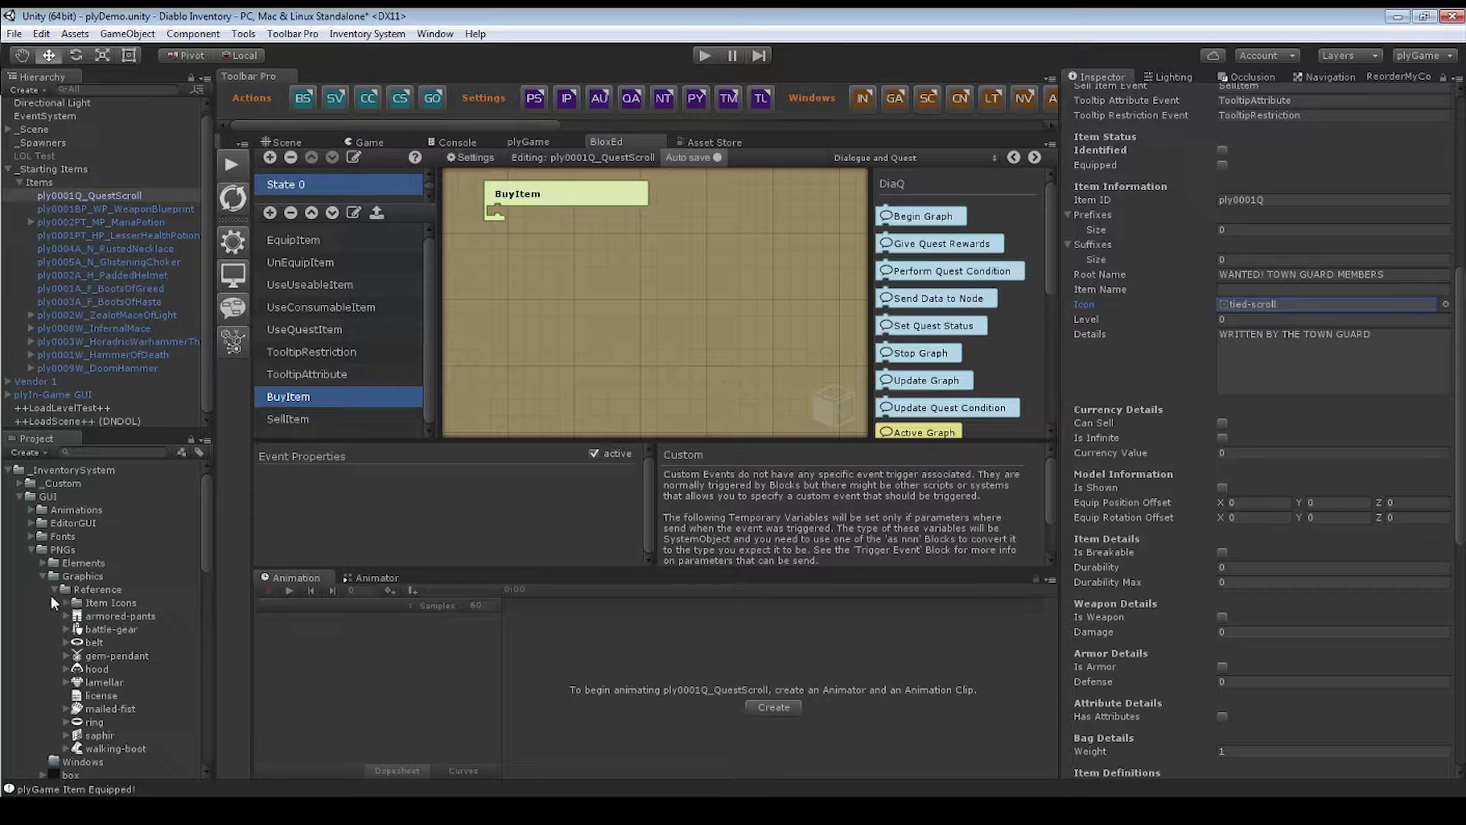
click(53, 590)
click(30, 550)
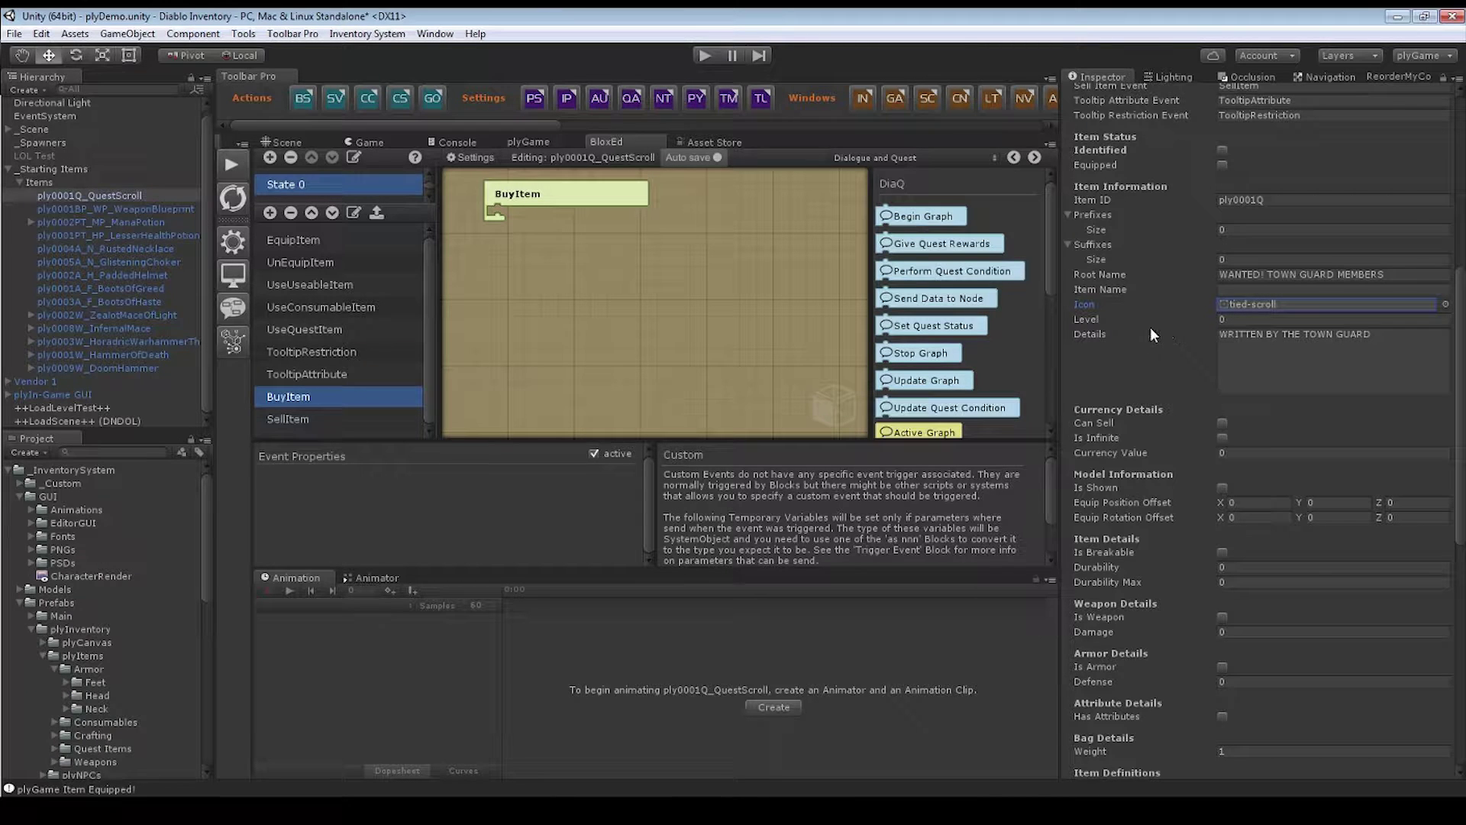
click(1096, 321)
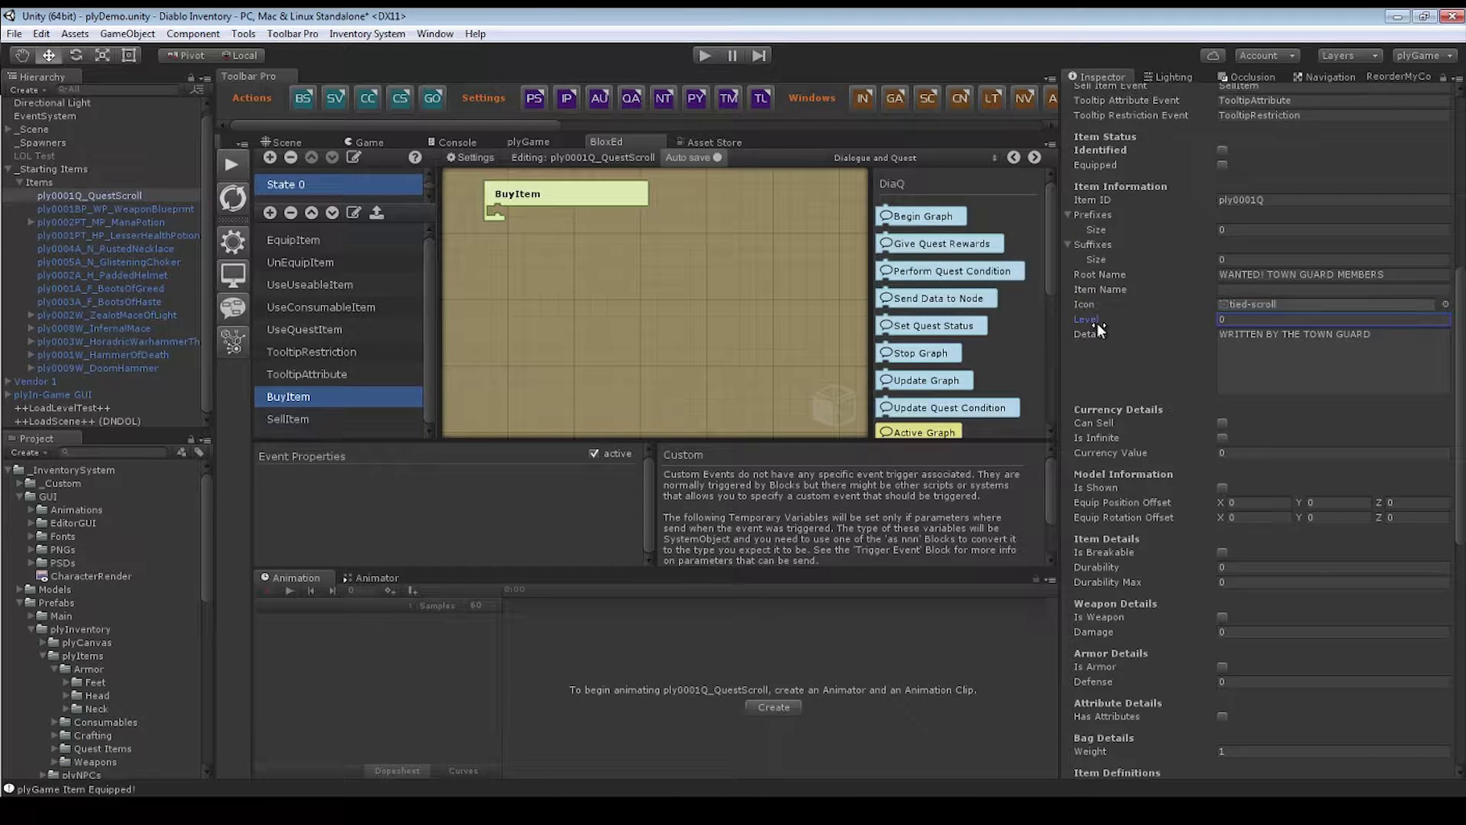
- Inspect the quest scroll's Level value 0 and its Class local variable
click(1242, 317)
scroll(1232, 153, up, 6)
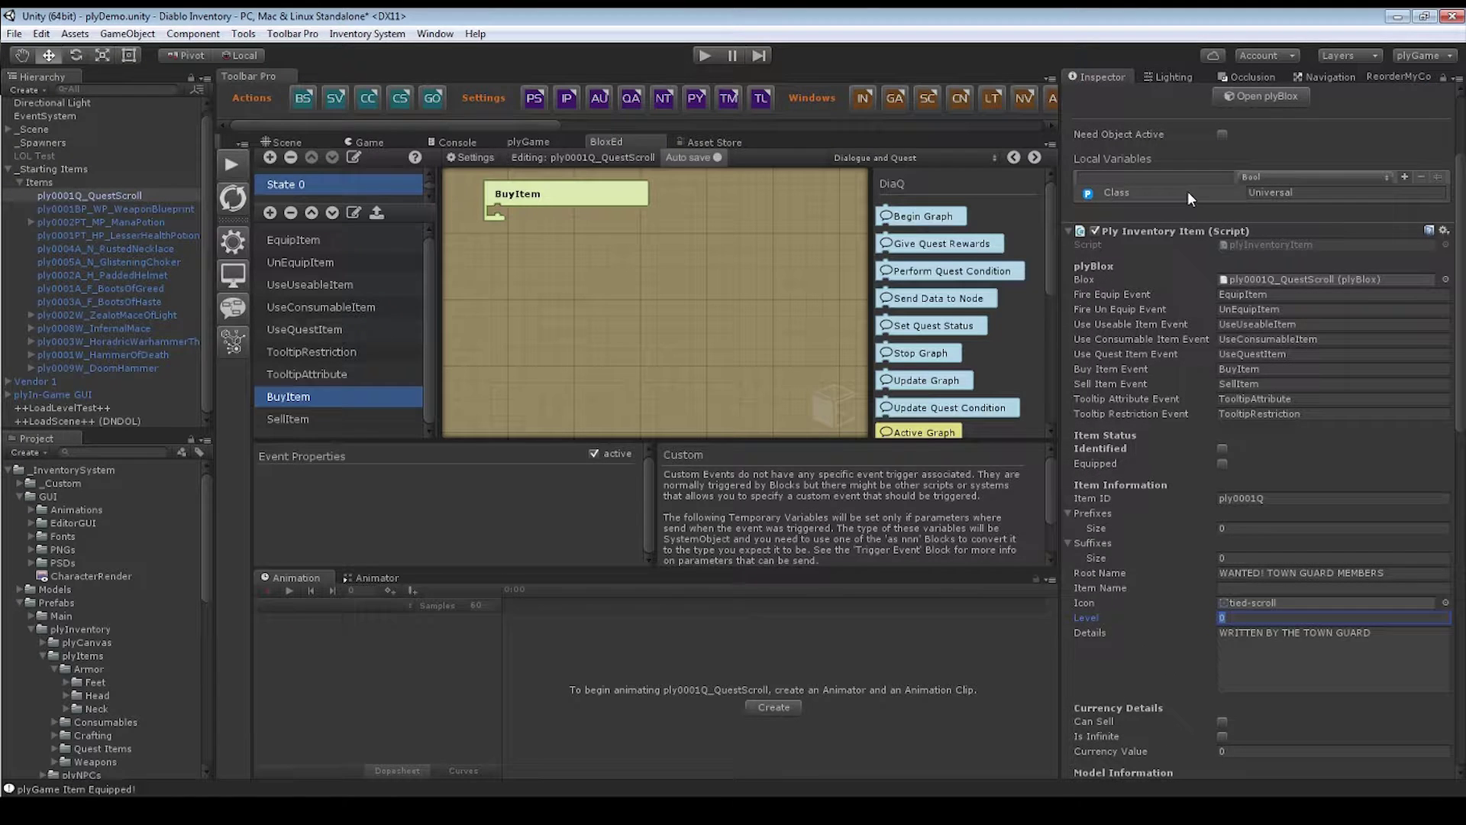
click(1188, 191)
scroll(1313, 197, down, 3)
click(1230, 469)
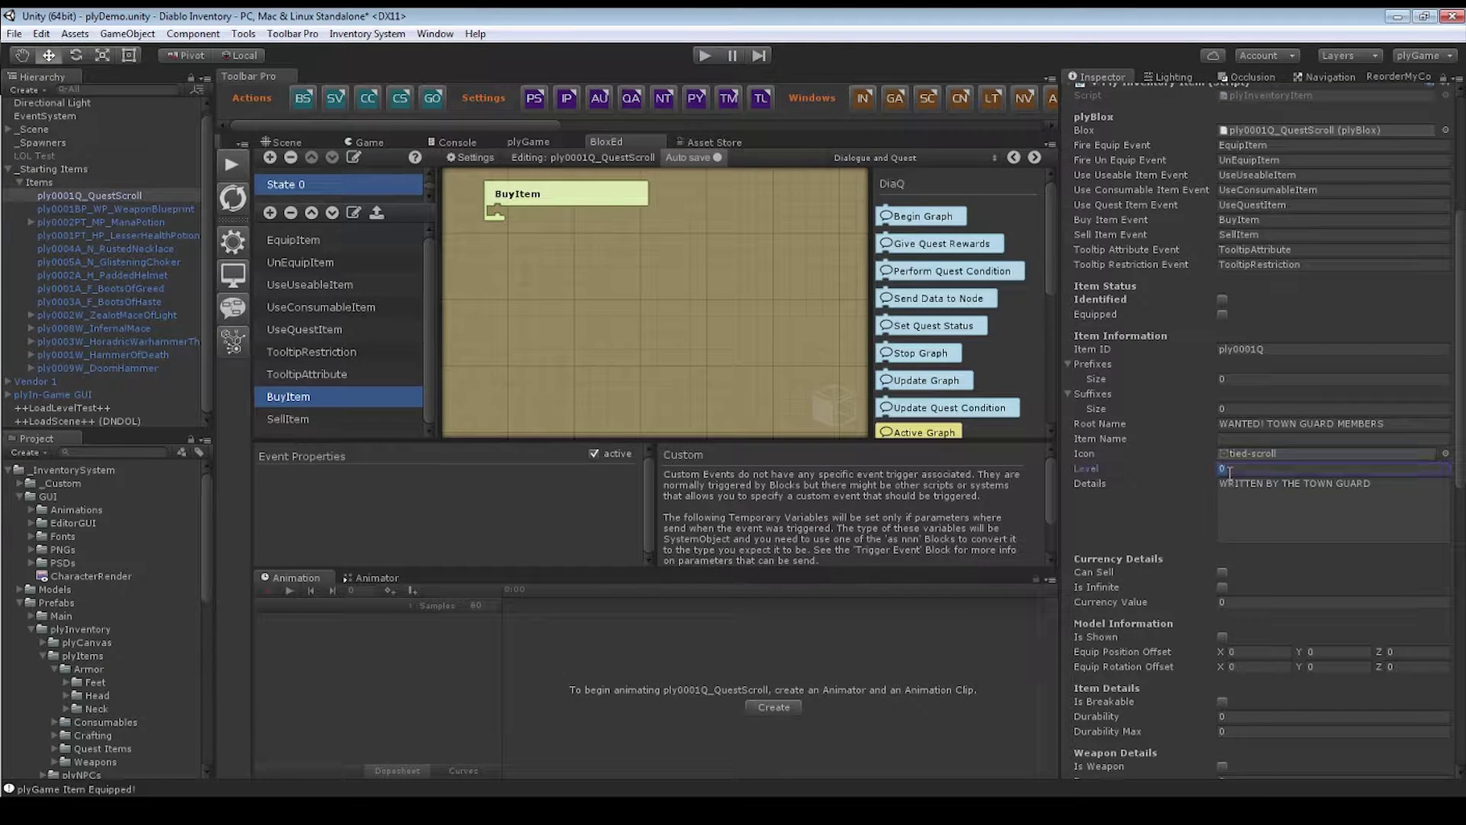
- Select the quest scroll's Details description text, then finish editing it
click(1280, 489)
click(1328, 497)
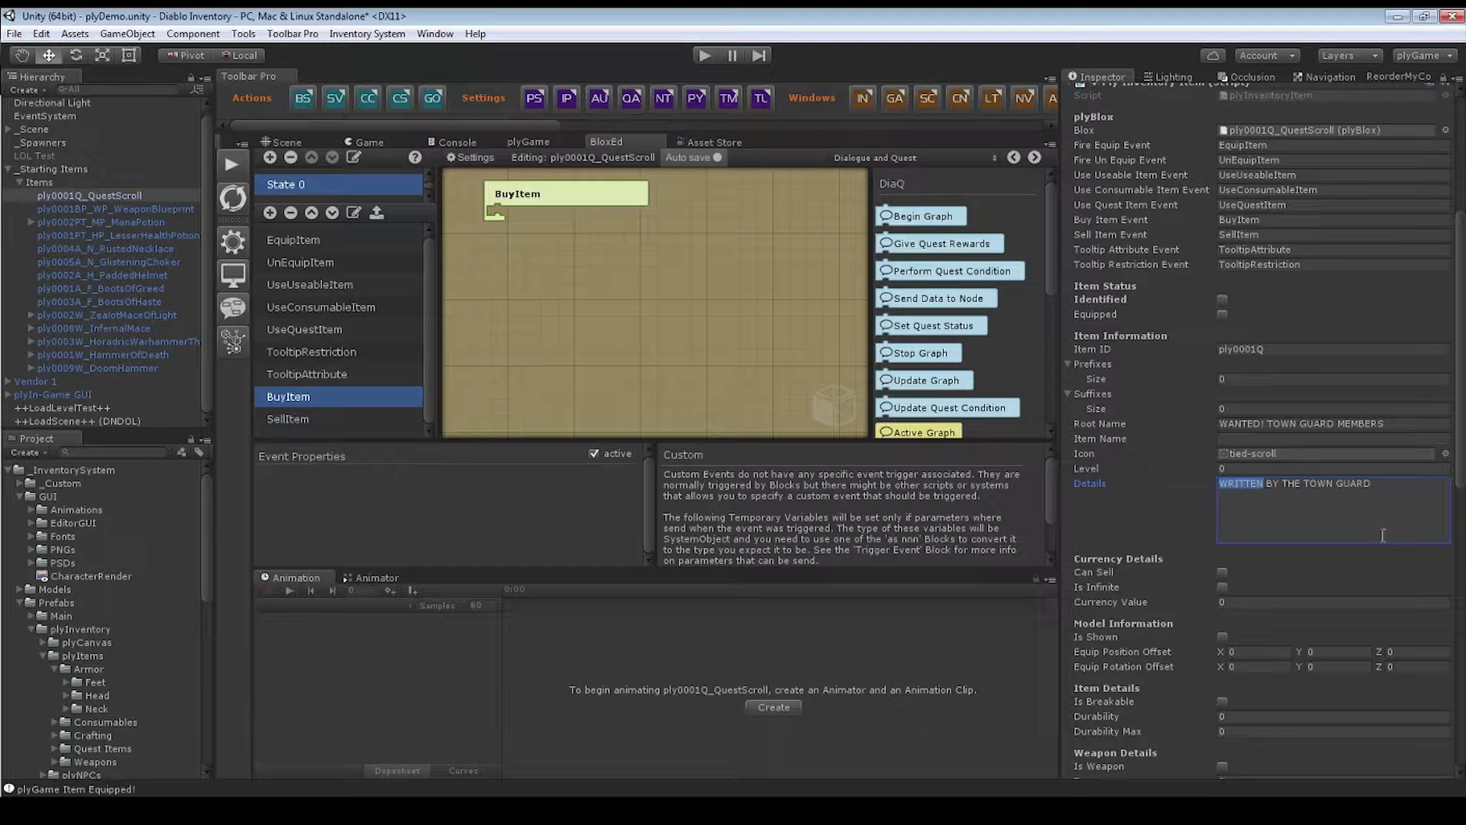
click(1379, 486)
shift+click(1224, 489)
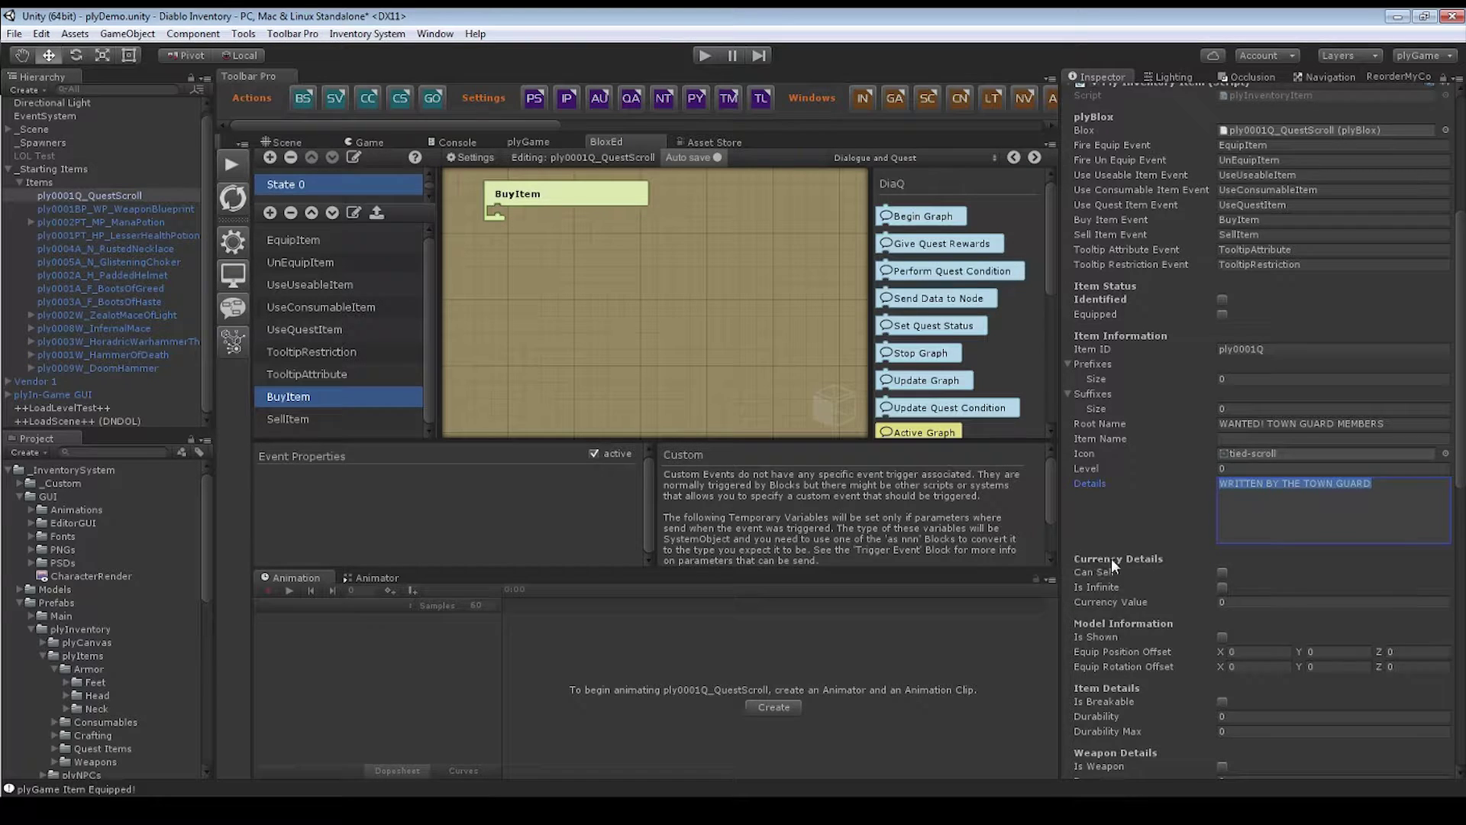
scroll(1111, 558, down, 3)
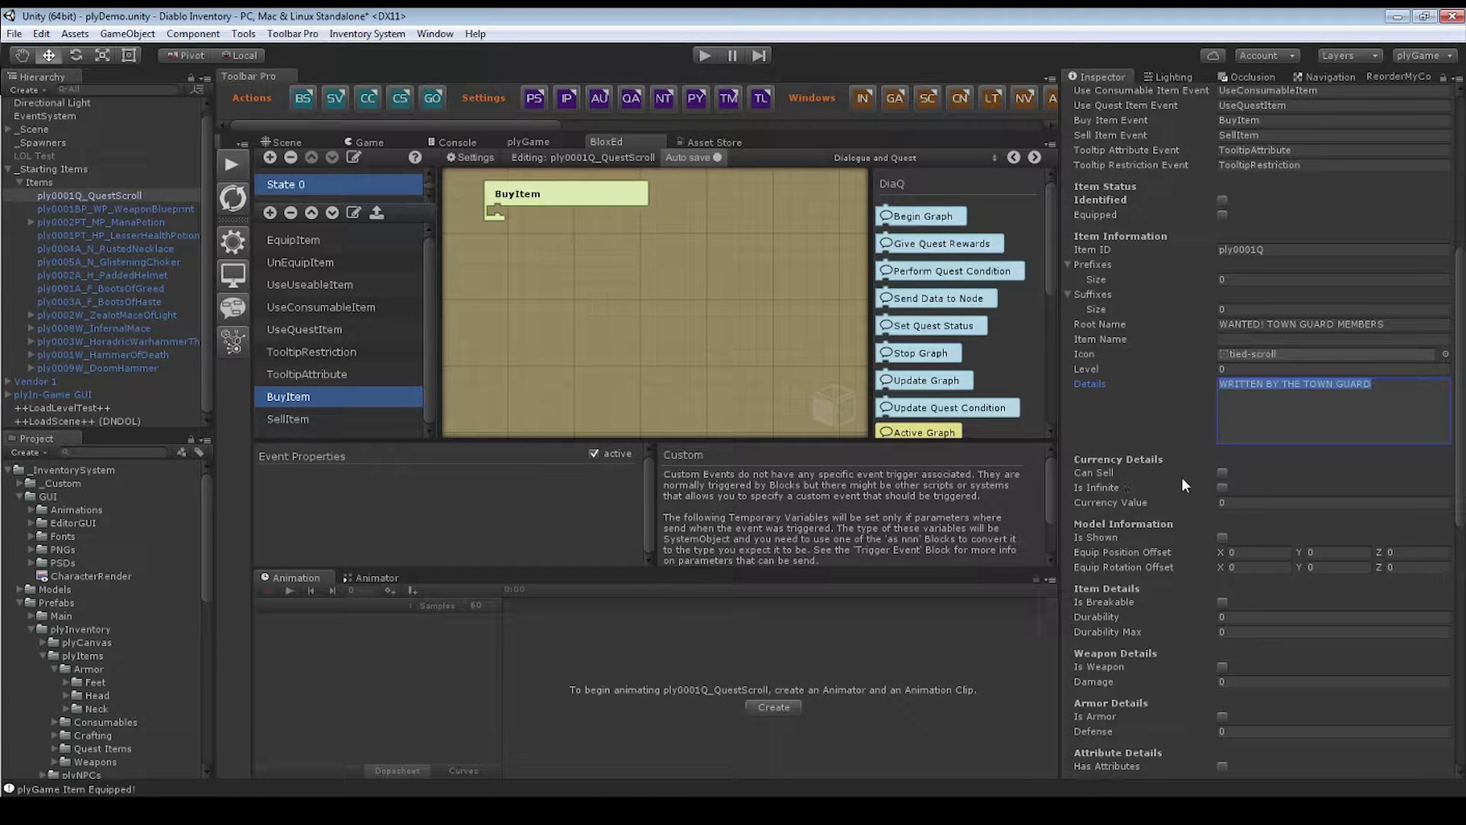
click(1098, 470)
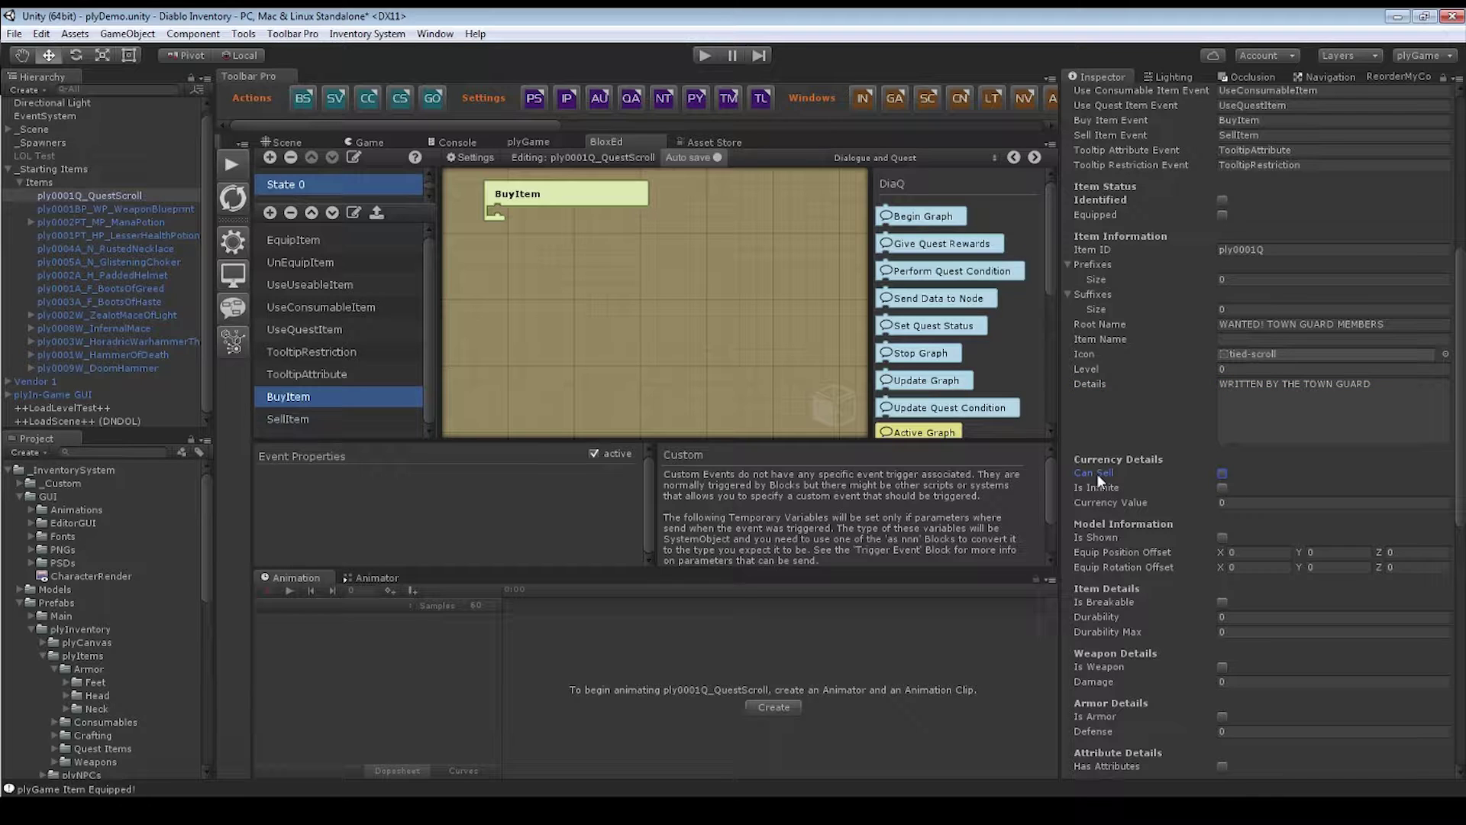
- Toggle Can Sell and Is Infinite, and switch the centre panel to the Game view
click(1222, 474)
click(1221, 489)
click(1222, 487)
click(367, 142)
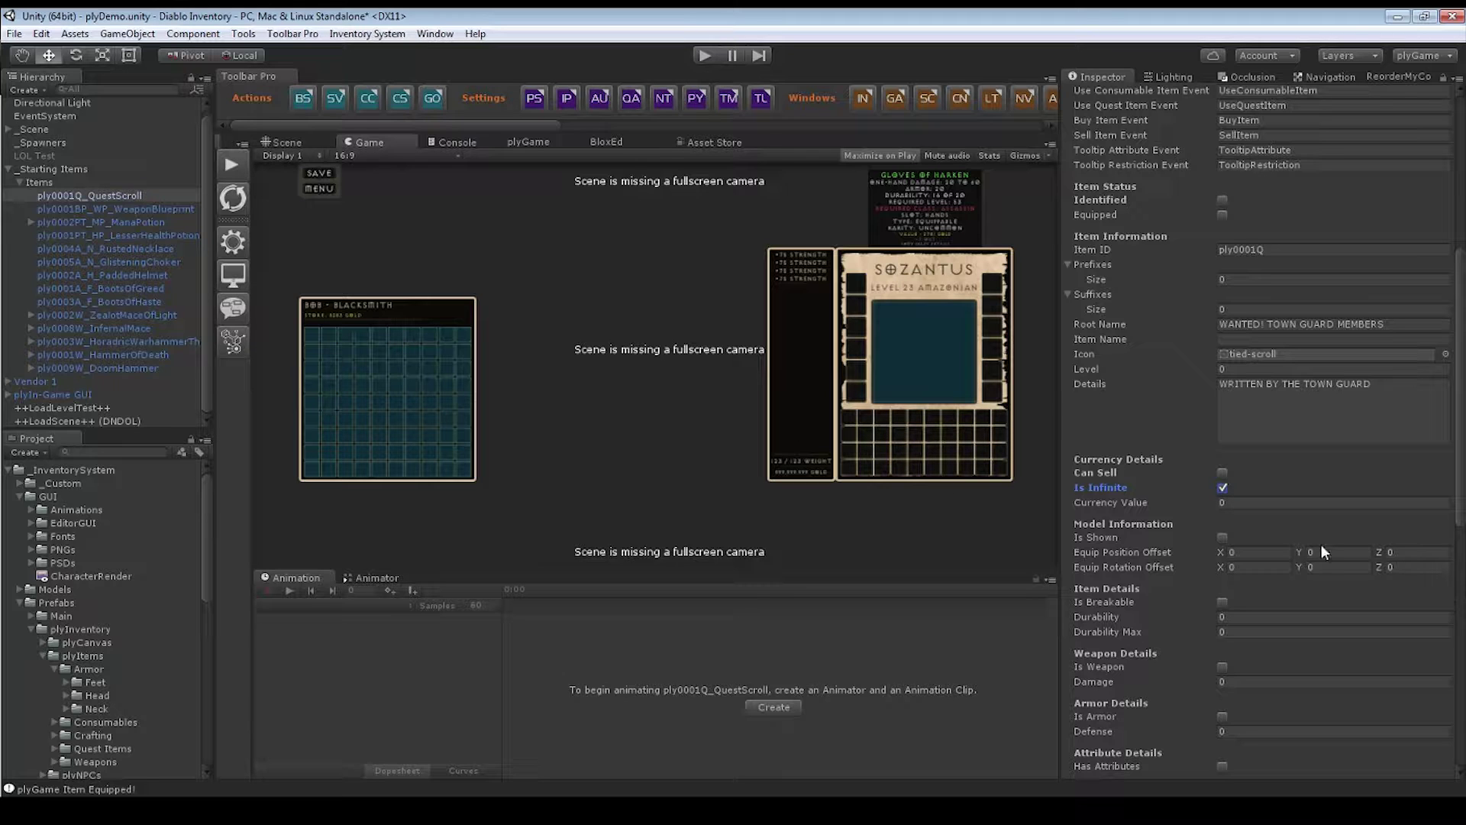
- Untick Can Sell and bring the Currency Value from 55 down to 0
click(1157, 501)
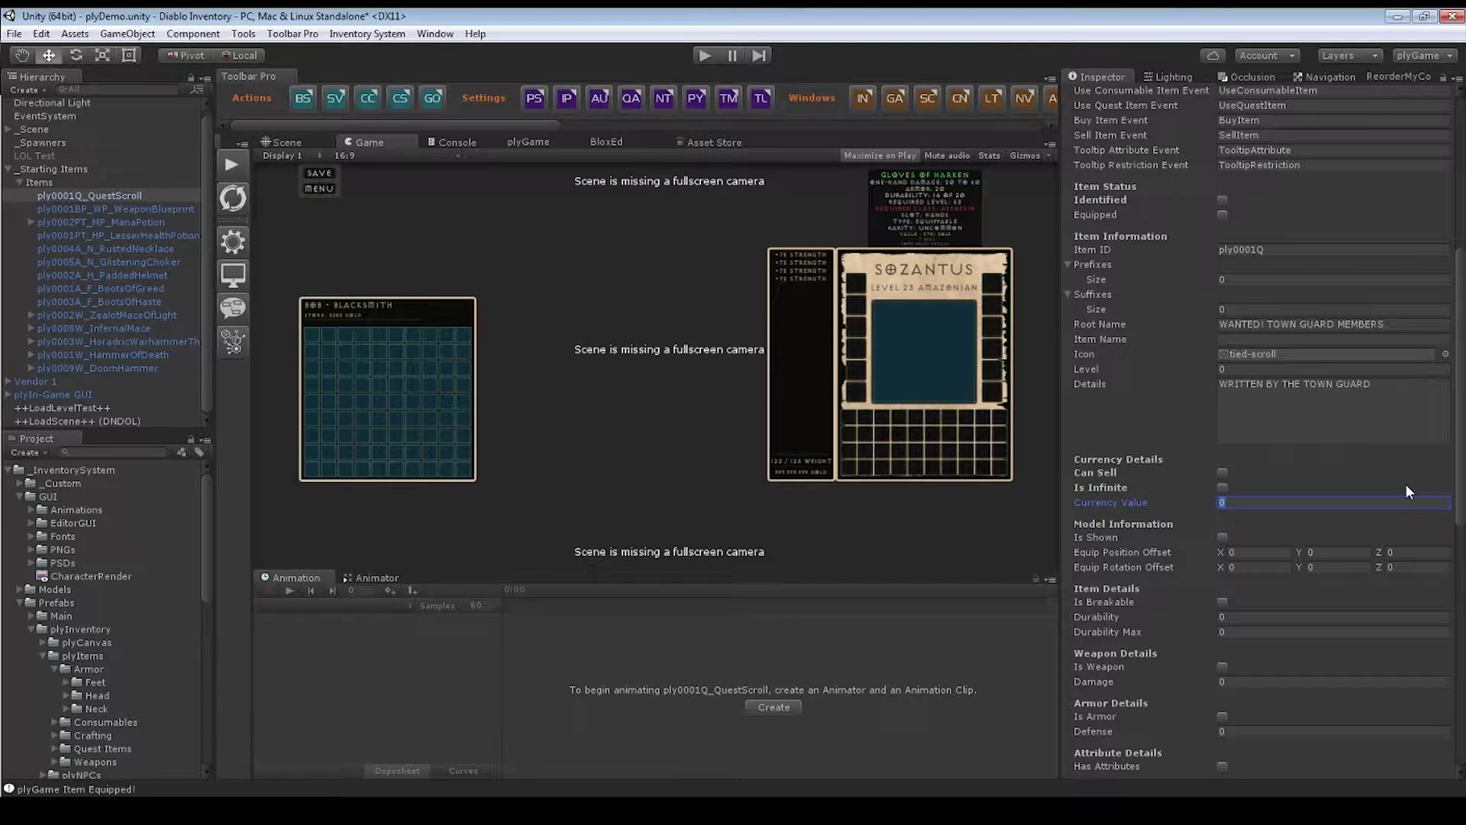
text(55)
click(1222, 473)
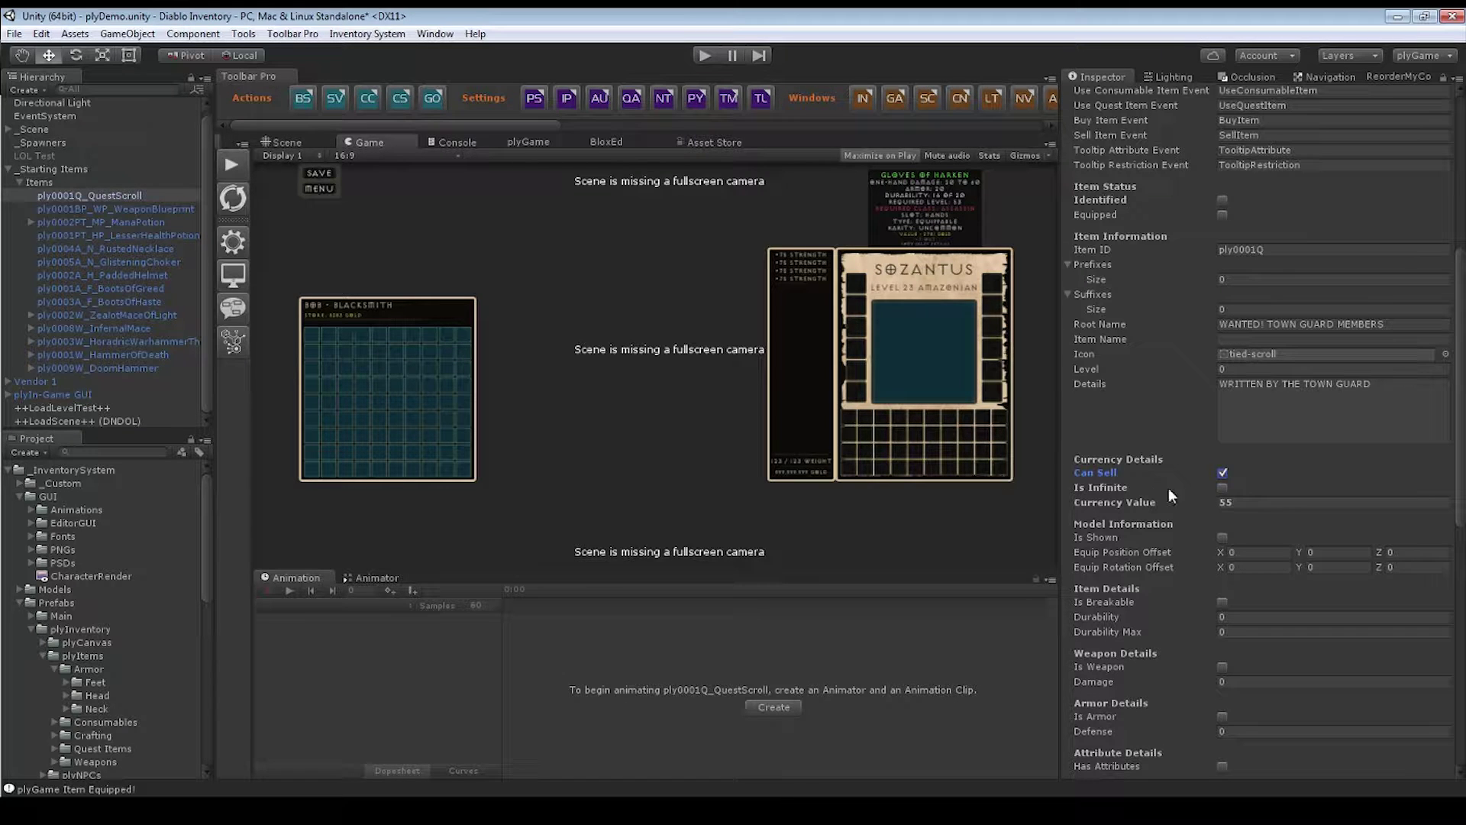
click(1244, 505)
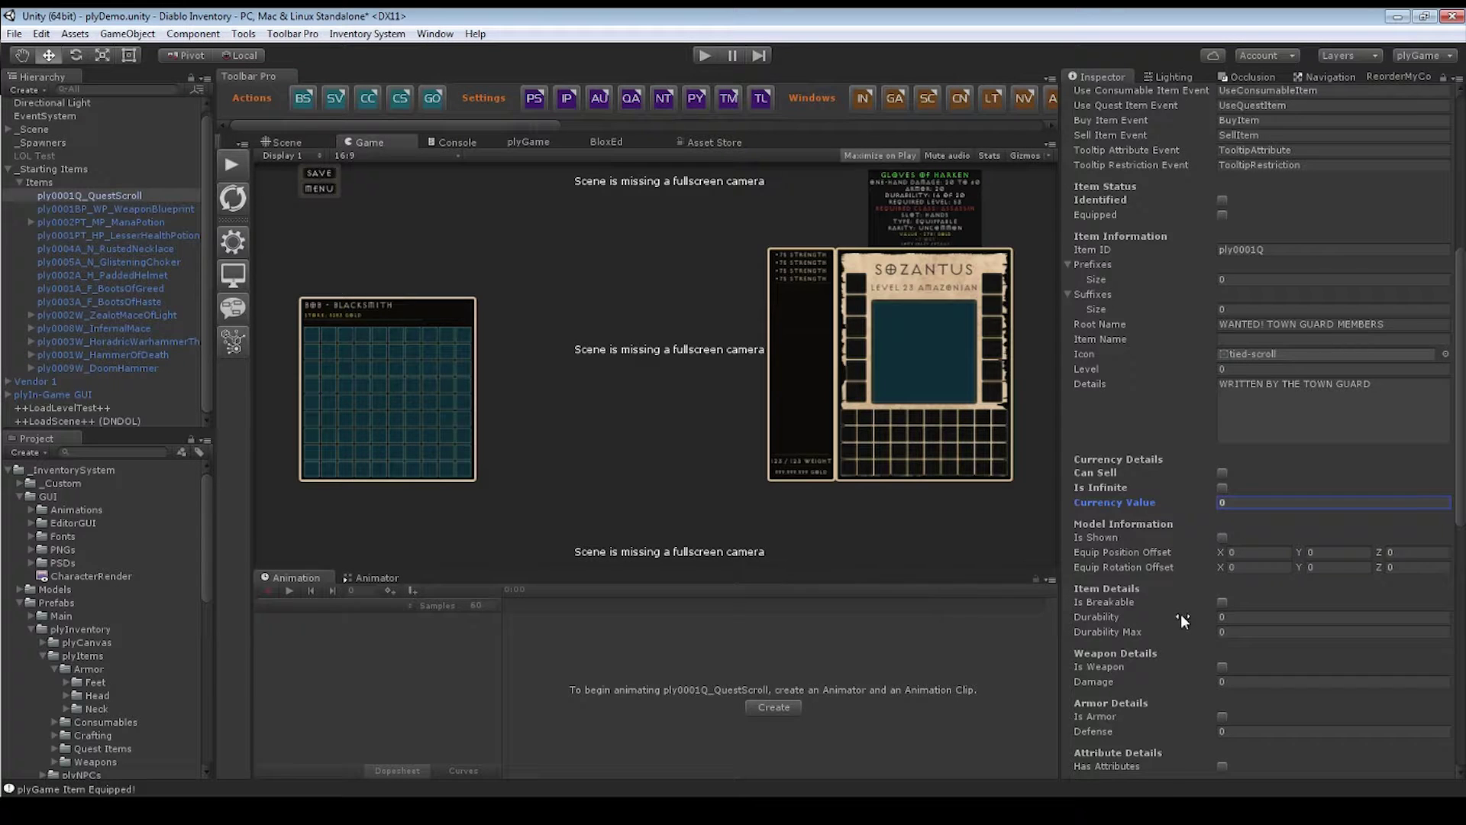
- Locate the quest scroll's Is Breakable, Durability and Durability Max fields in Item Details
scroll(1180, 613, down, 3)
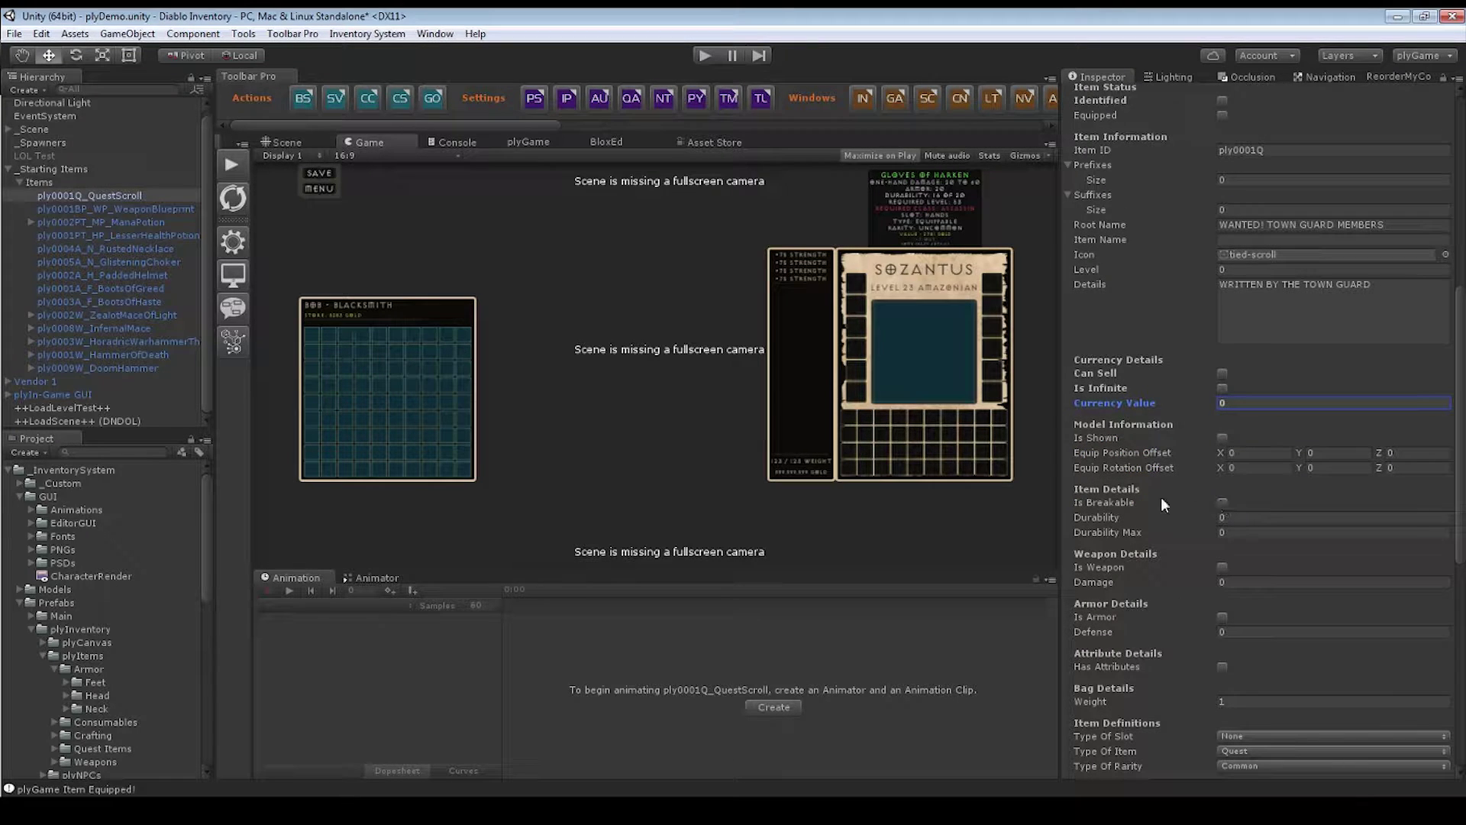
click(1112, 501)
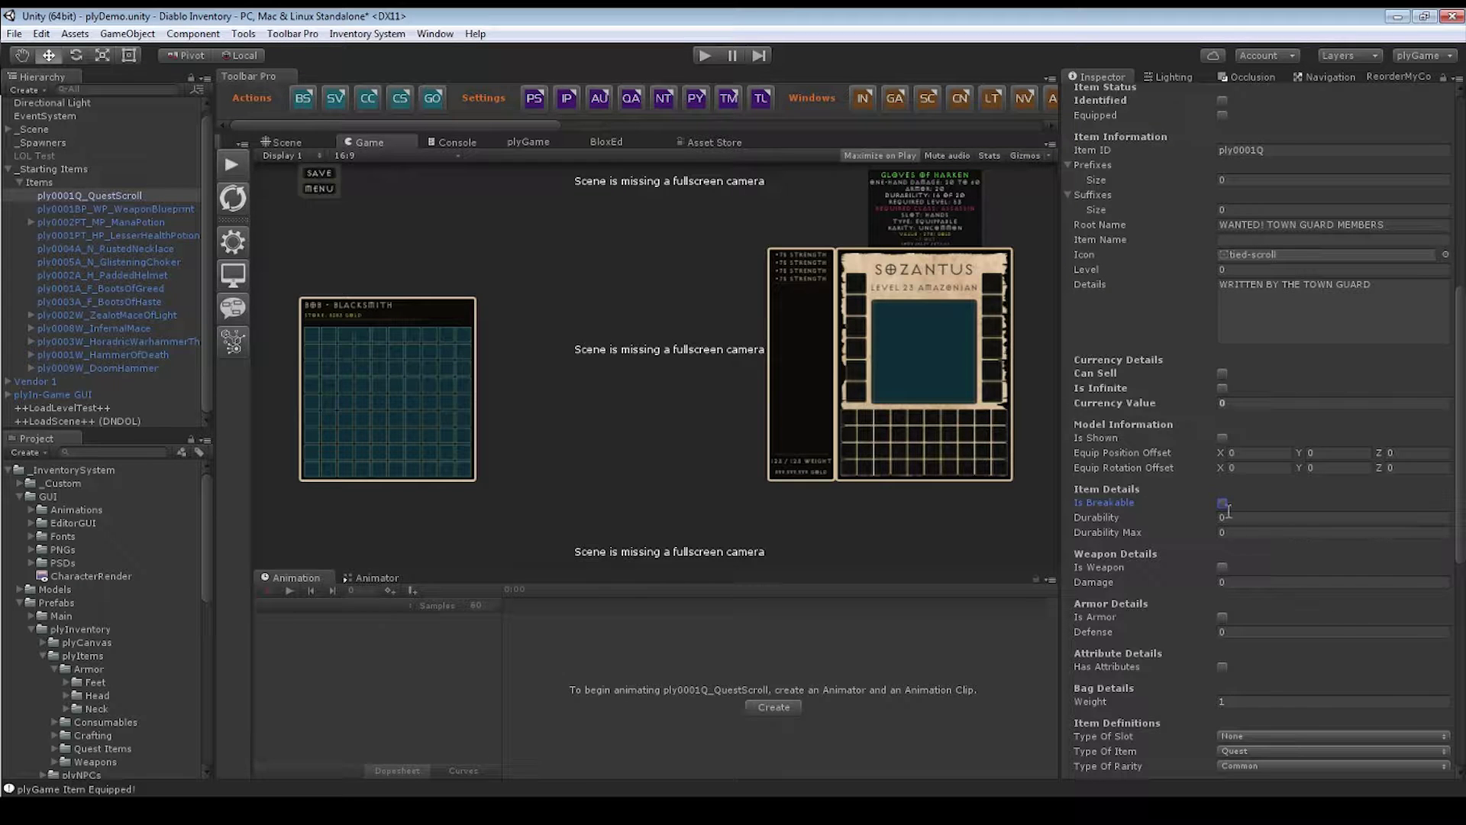
click(1197, 518)
click(1170, 534)
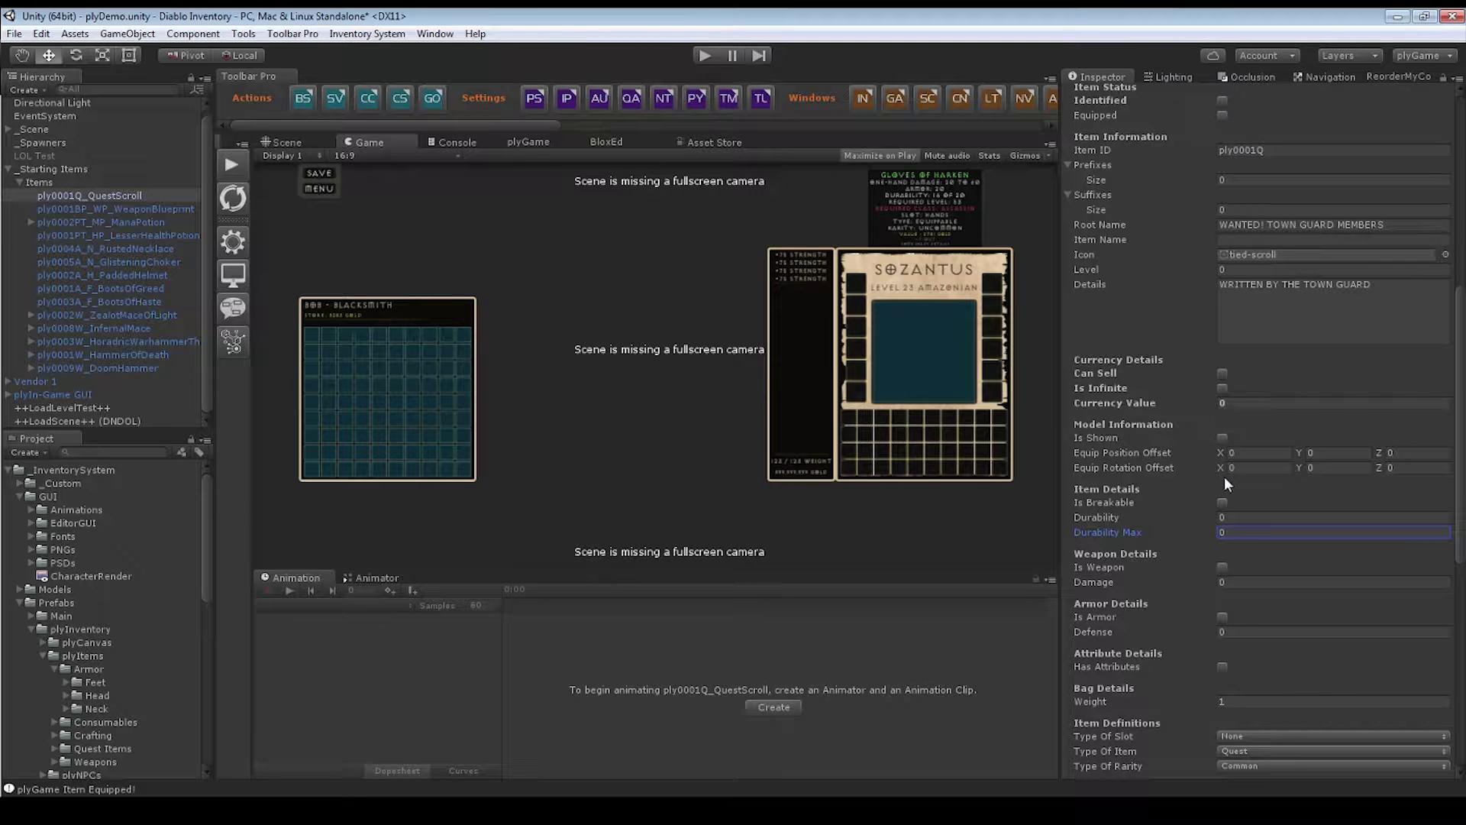
scroll(1134, 567, up, 2)
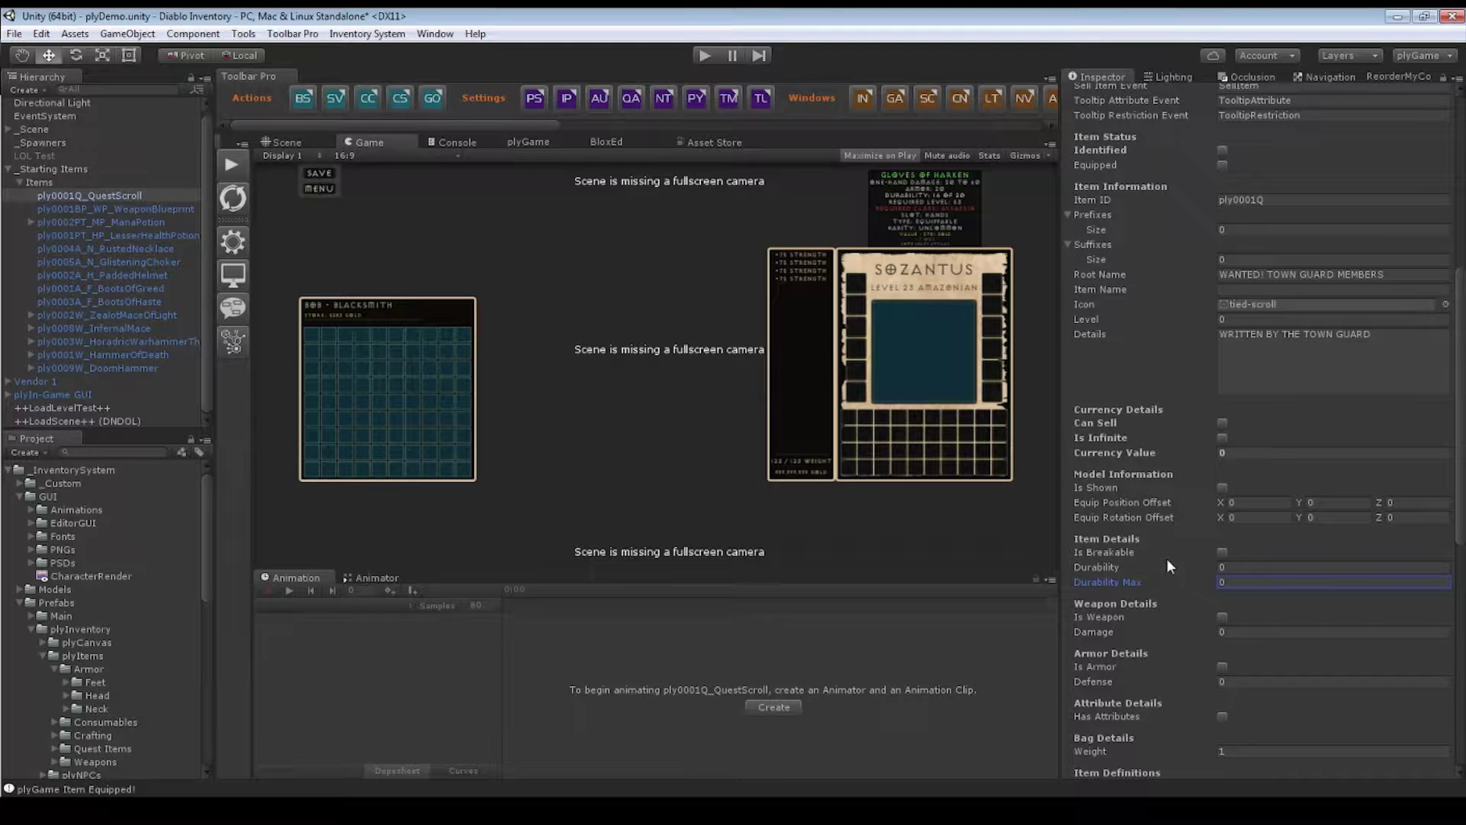
- Tick Is Breakable and enter 15 for both Durability and Durability Max
click(1222, 551)
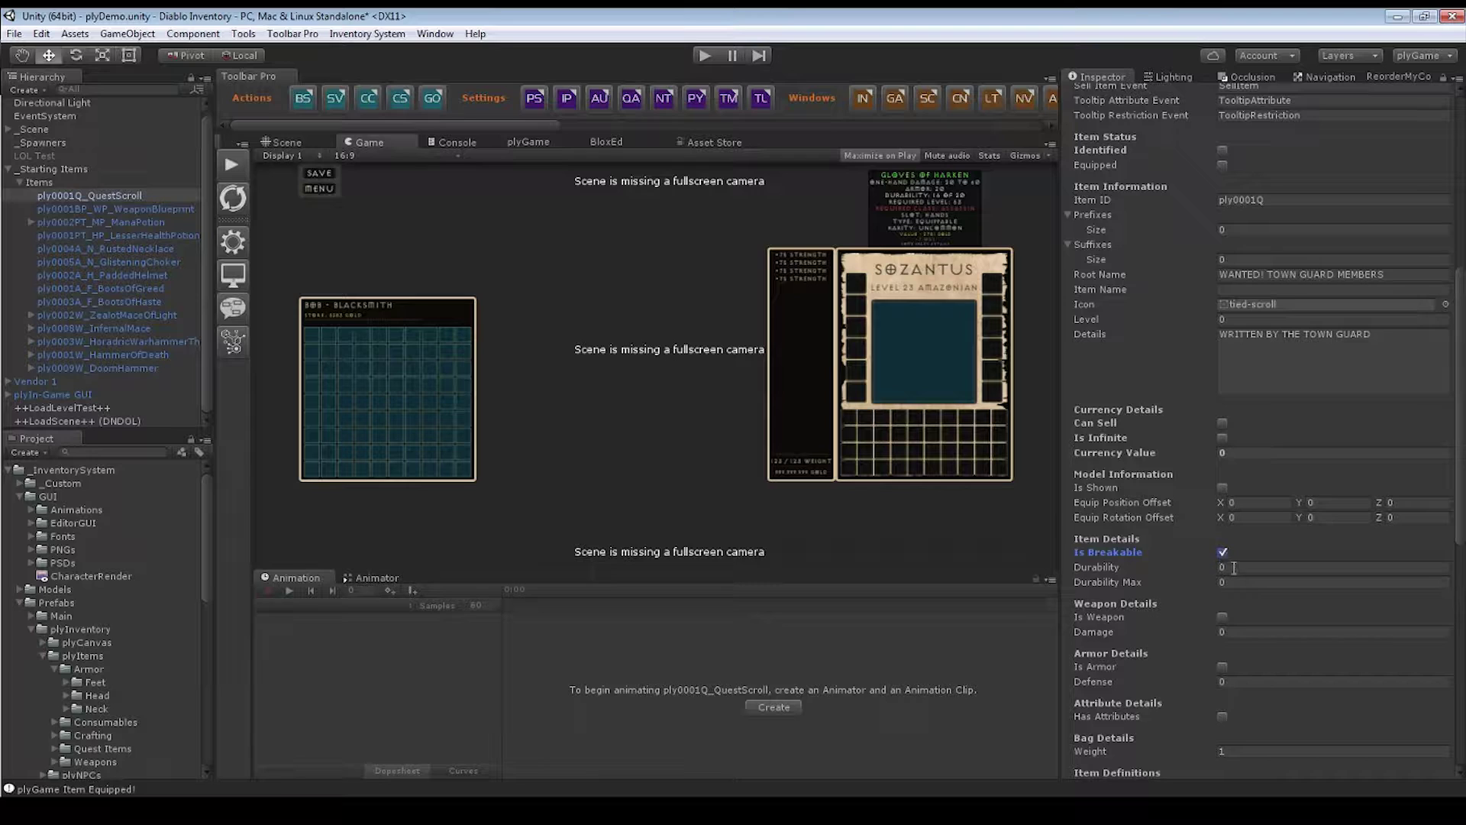
click(1233, 568)
text(15)
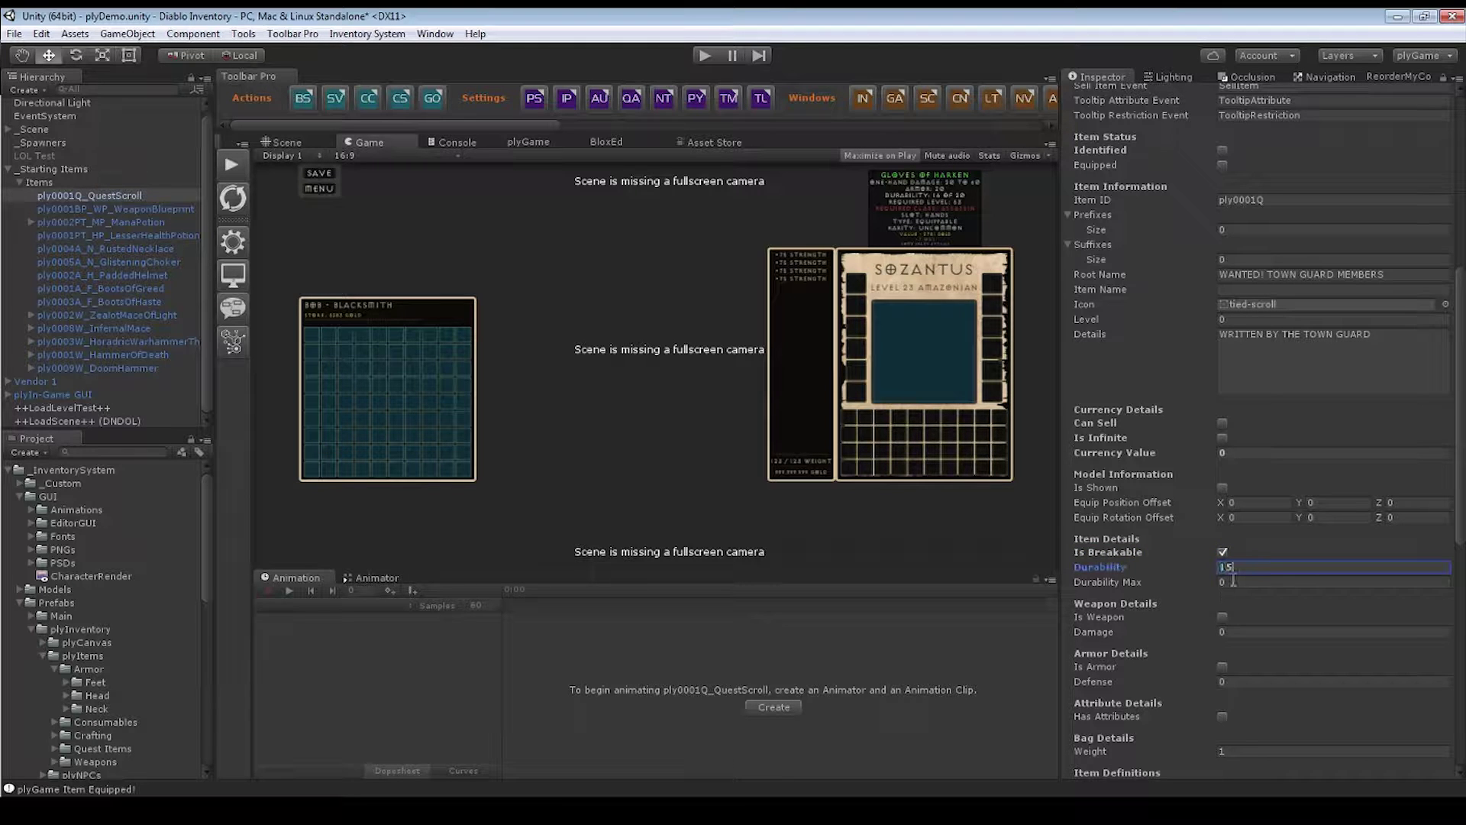
key(Tab)
text(15)
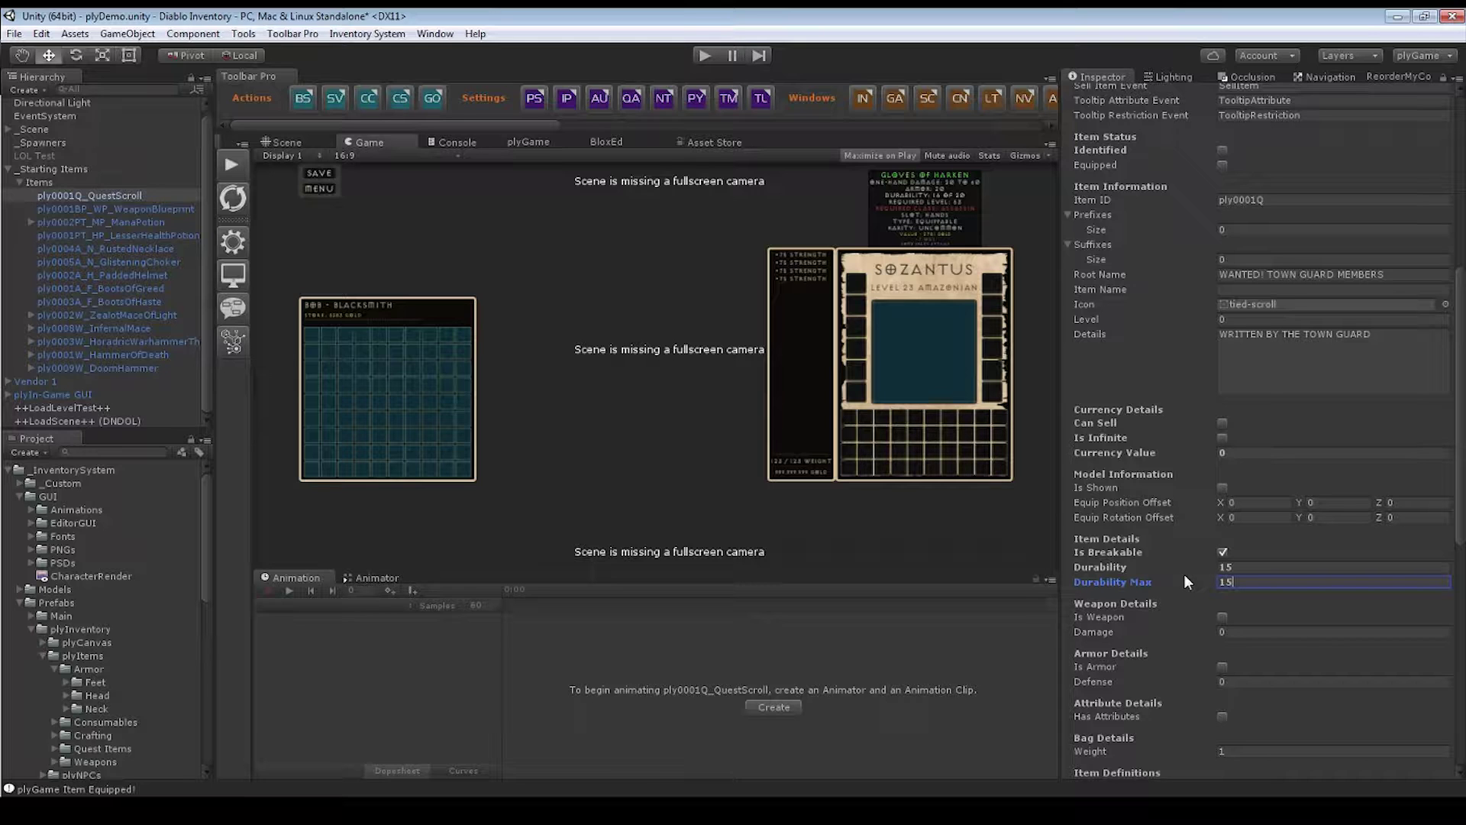
click(1158, 569)
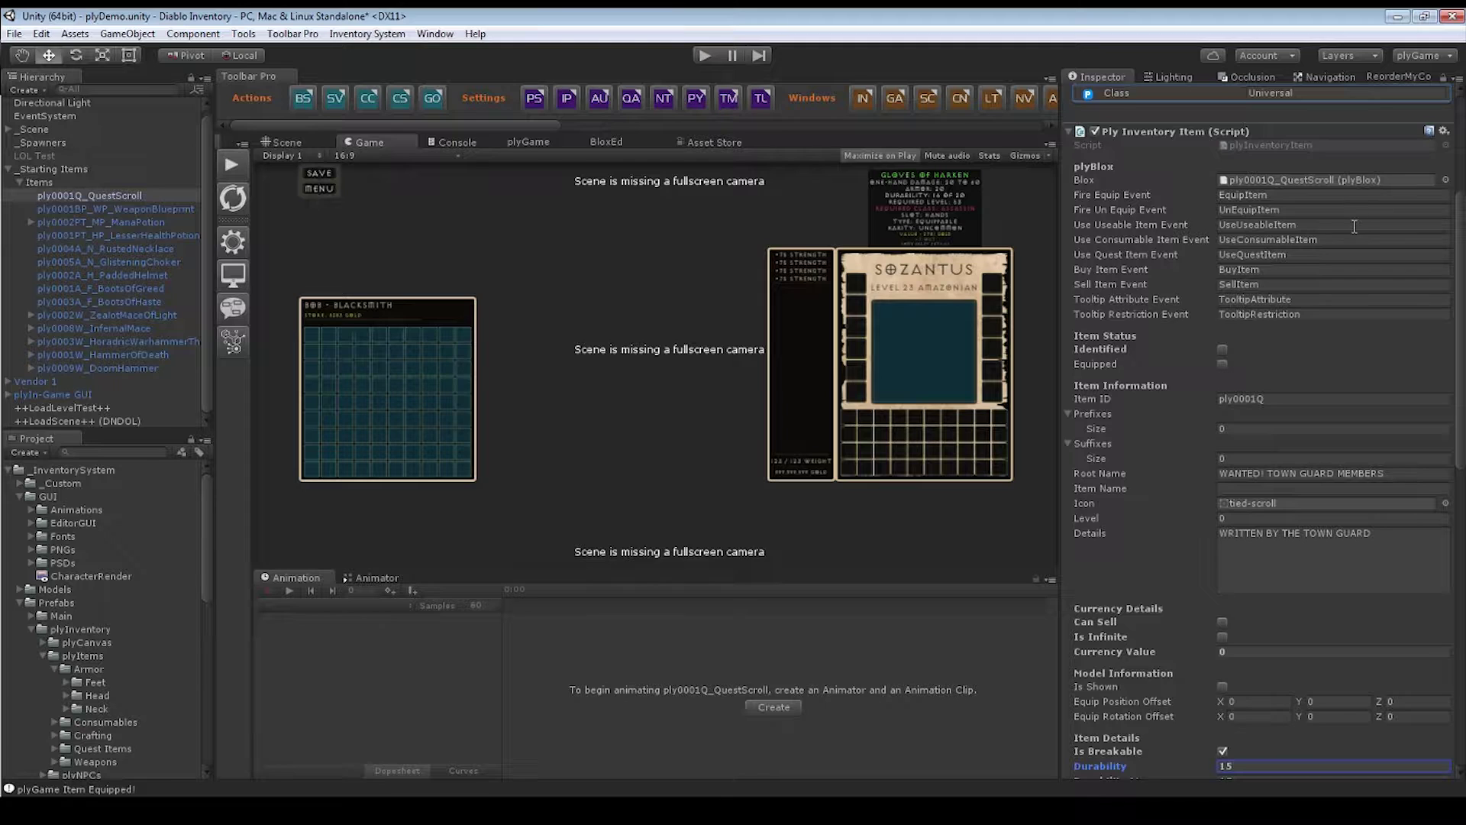
scroll(1124, 465, down, 5)
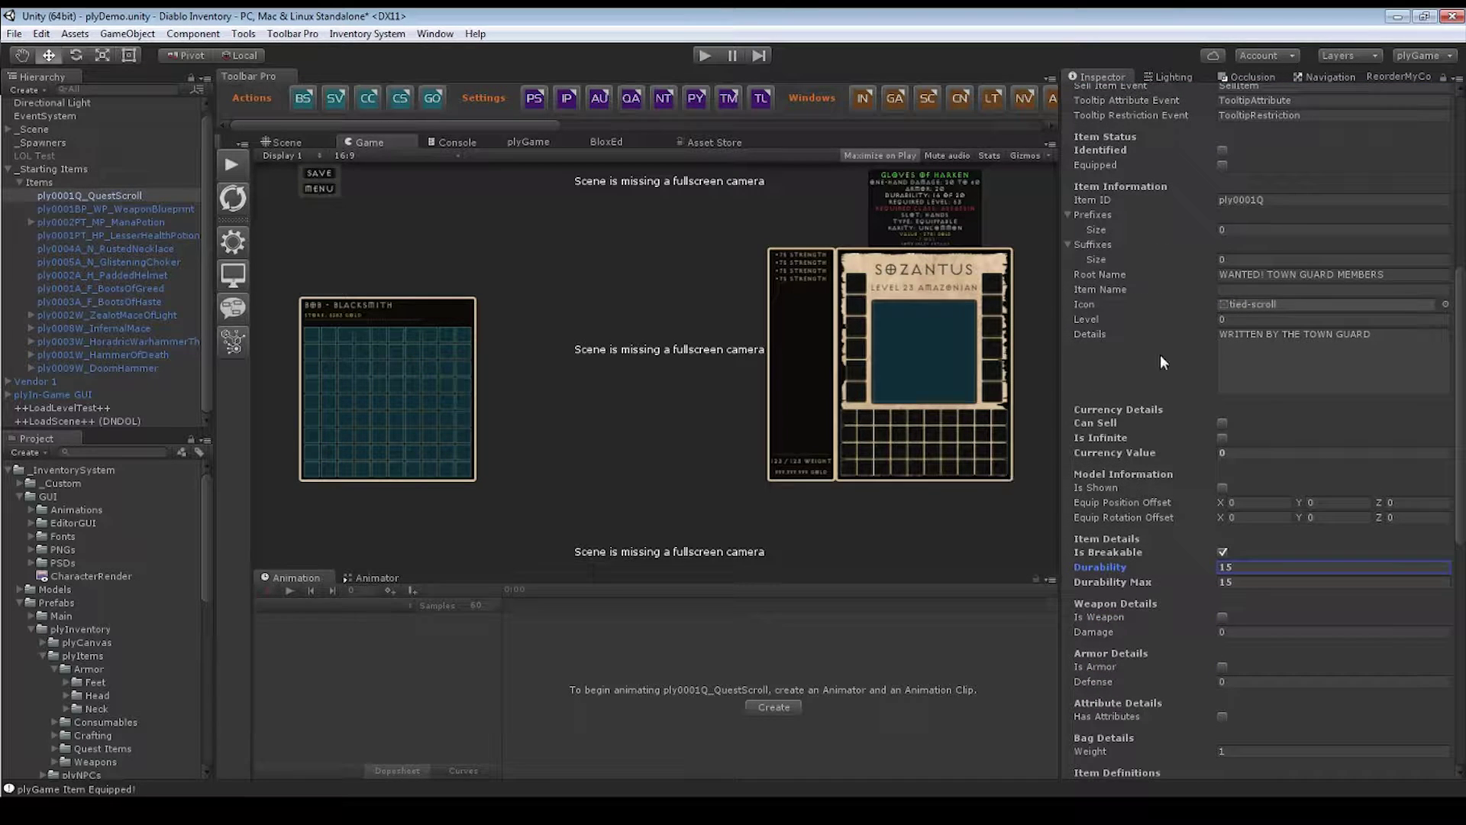
scroll(1249, 287, up, 10)
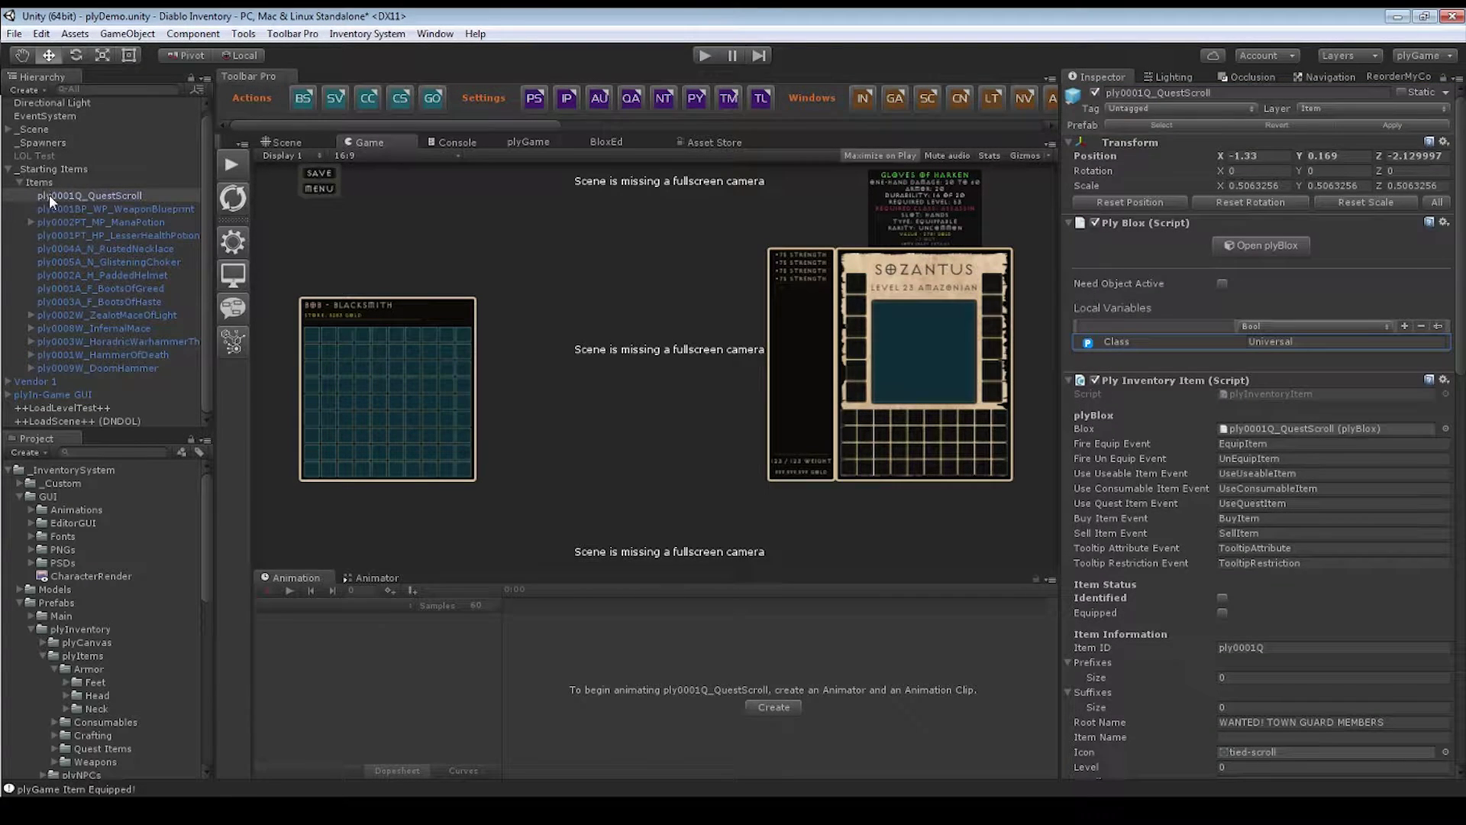
scroll(1185, 575, down, 12)
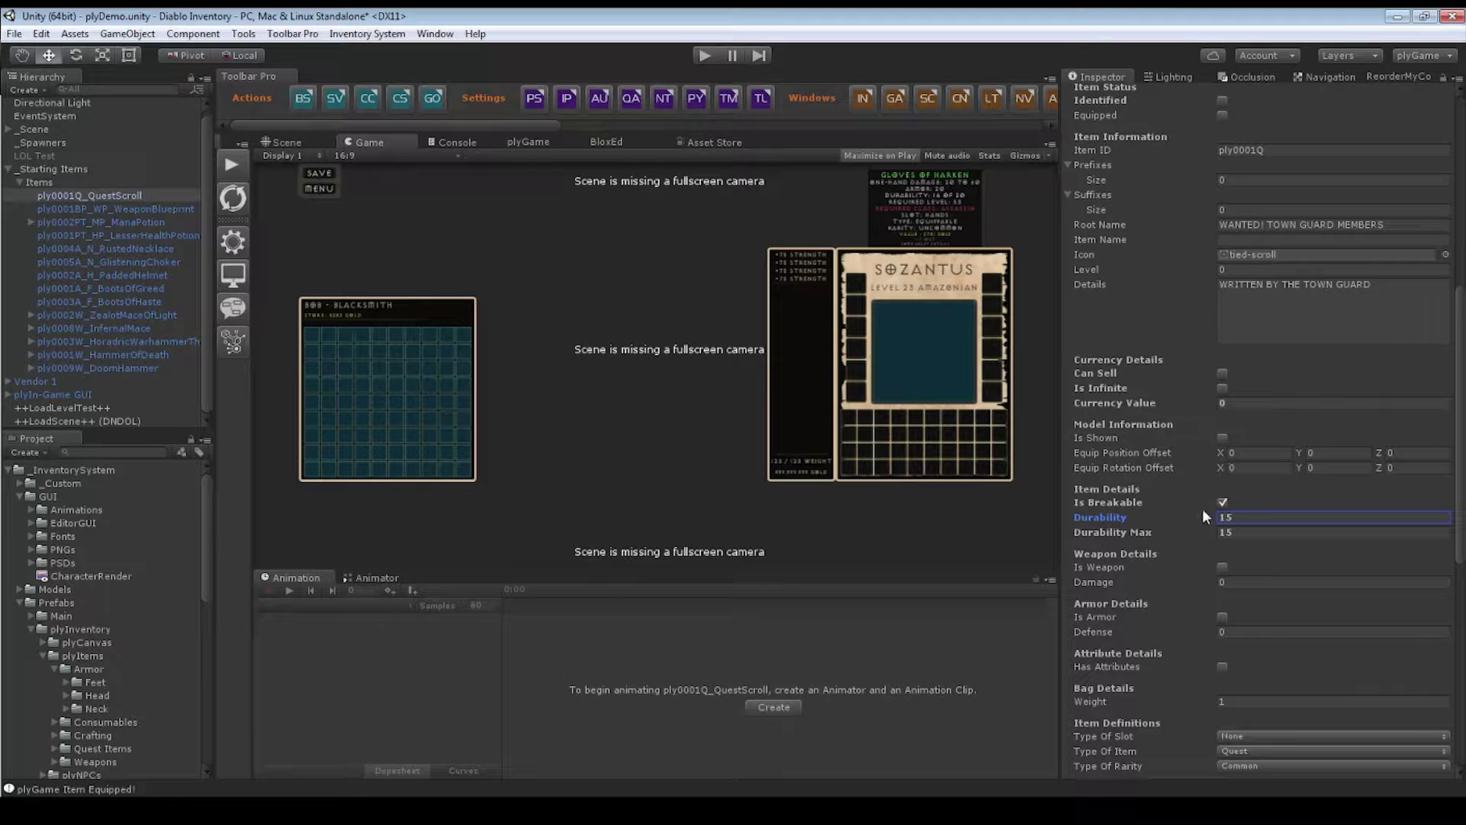
- Untick Is Breakable and set Durability and Durability Max back to 0
click(1222, 502)
click(1244, 515)
text(0)
click(1244, 532)
text(0)
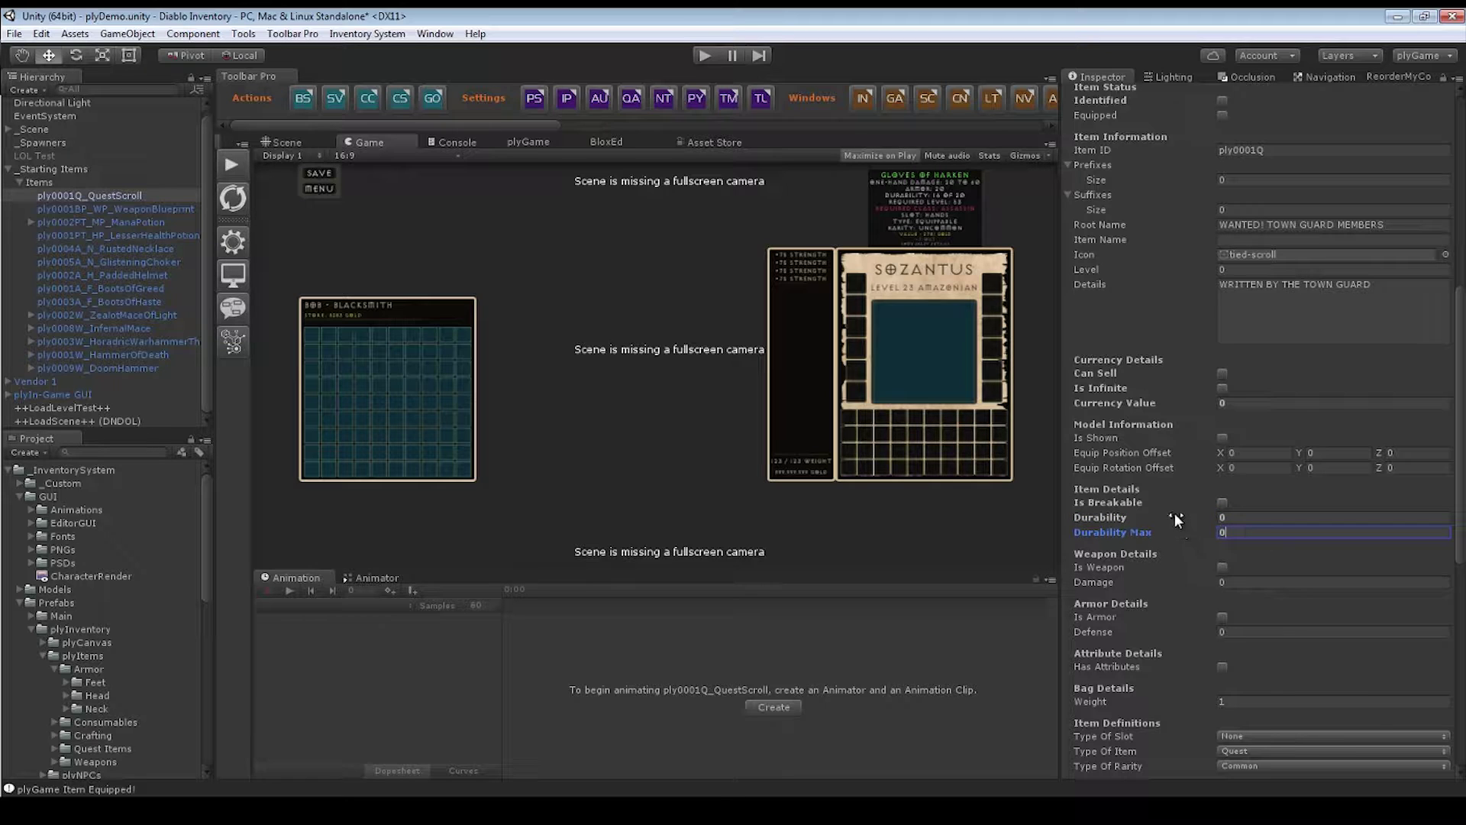
- Tick Is Weapon with Damage 13, then revert Damage to the prefab value
click(1101, 581)
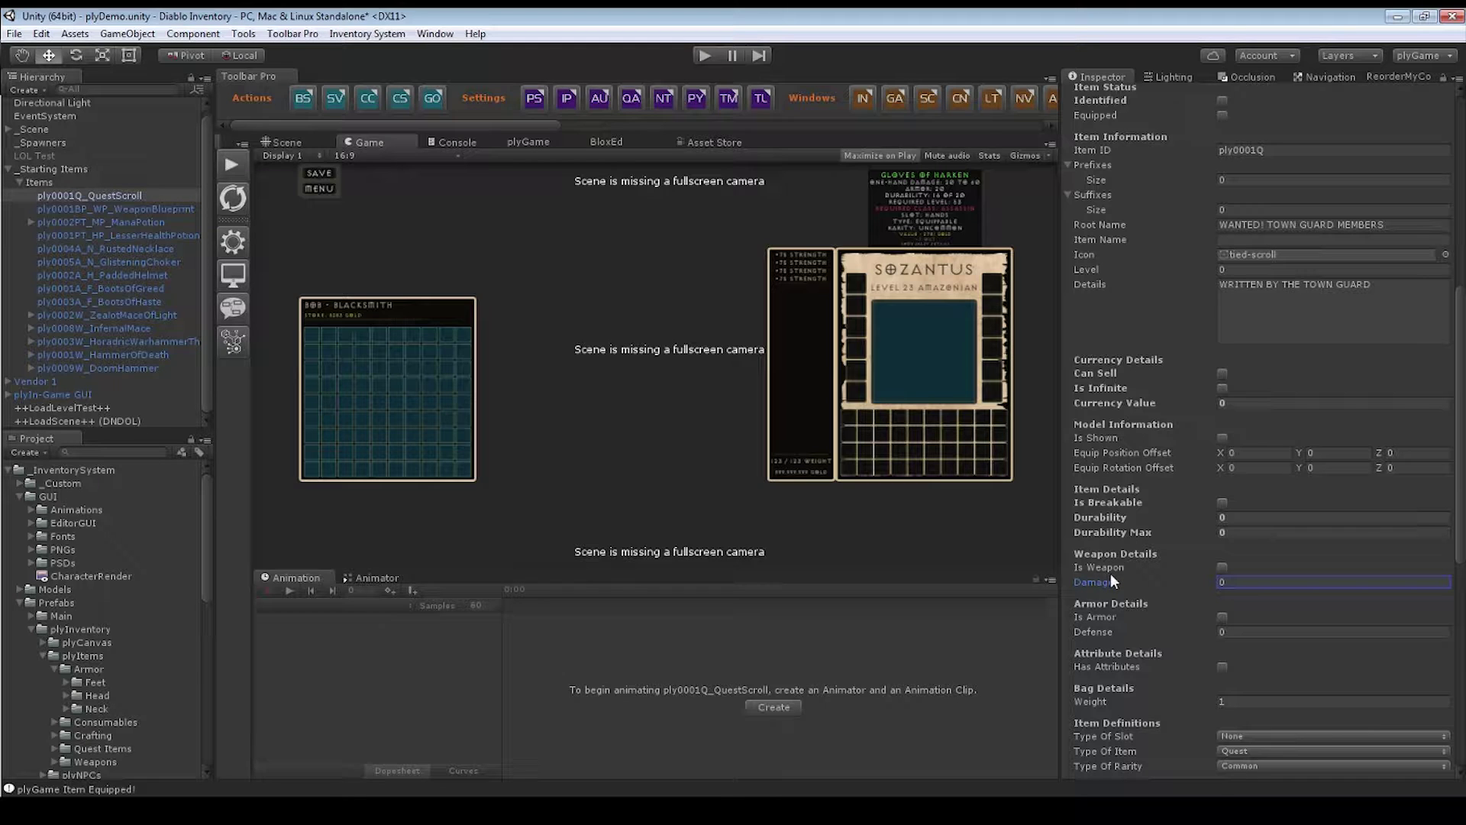
click(1225, 564)
click(1238, 580)
text(13)
key(Return)
right_click(1213, 572)
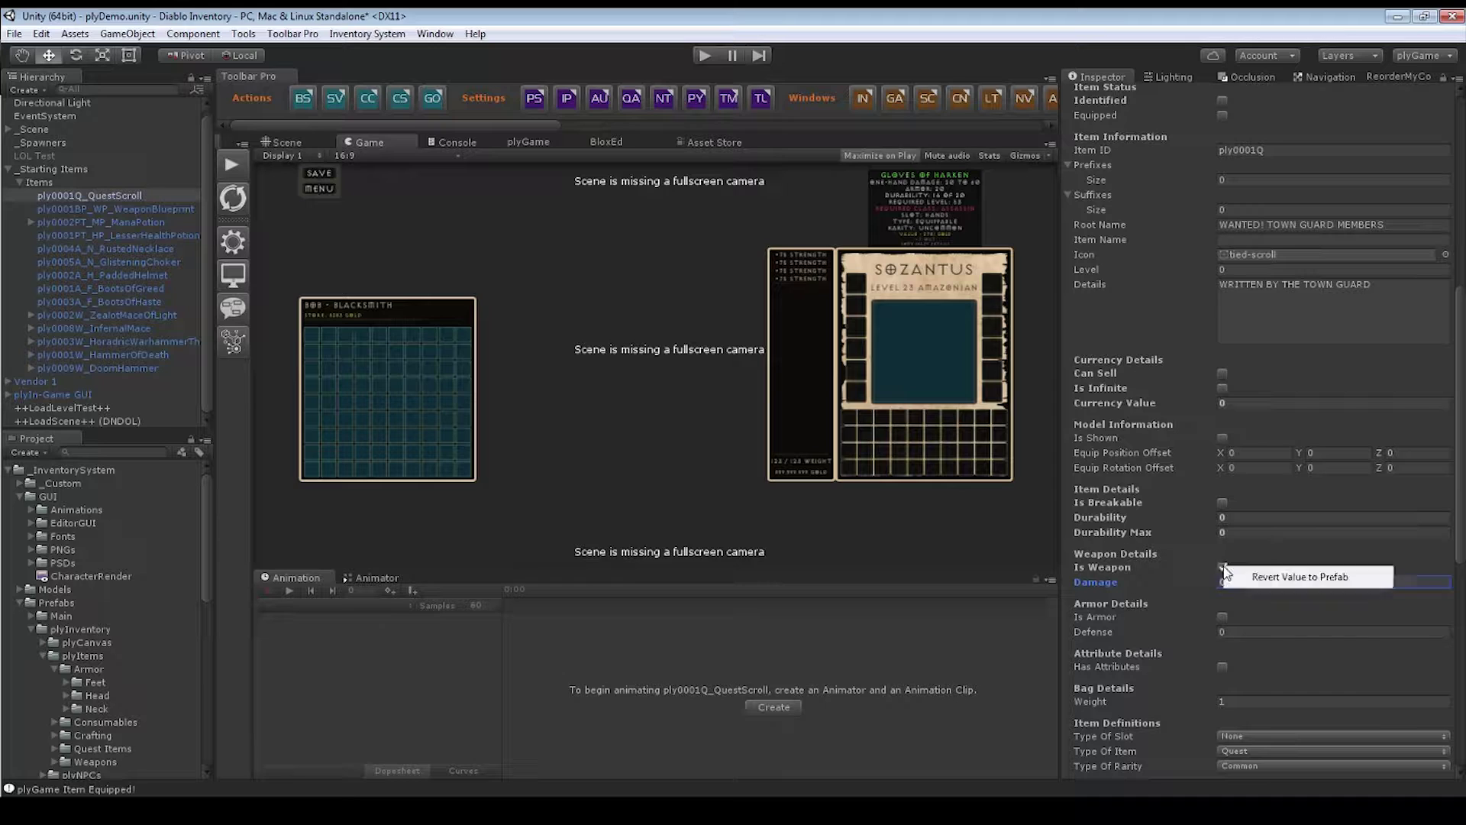
click(1222, 568)
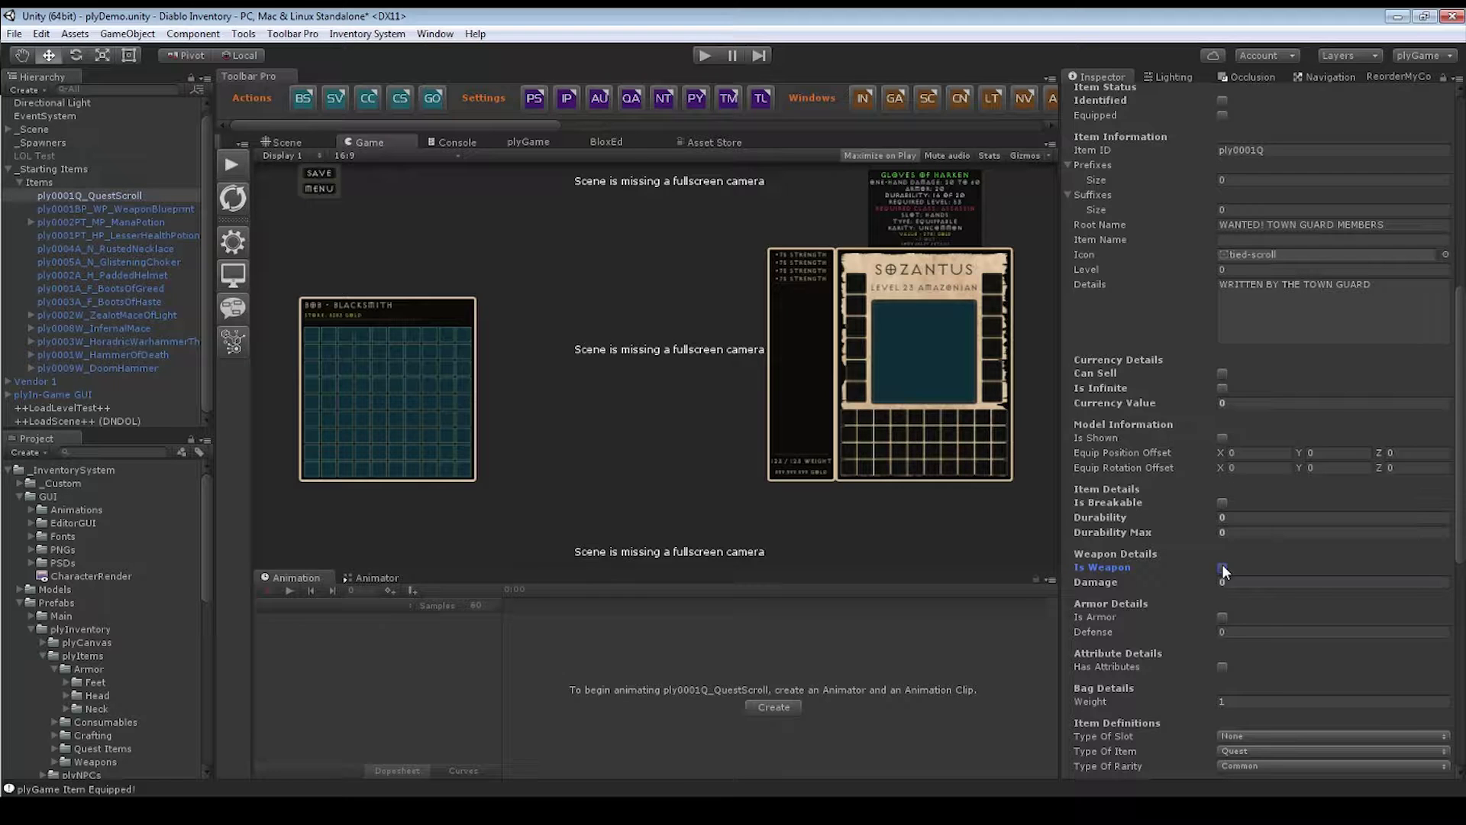
scroll(1189, 581, down, 3)
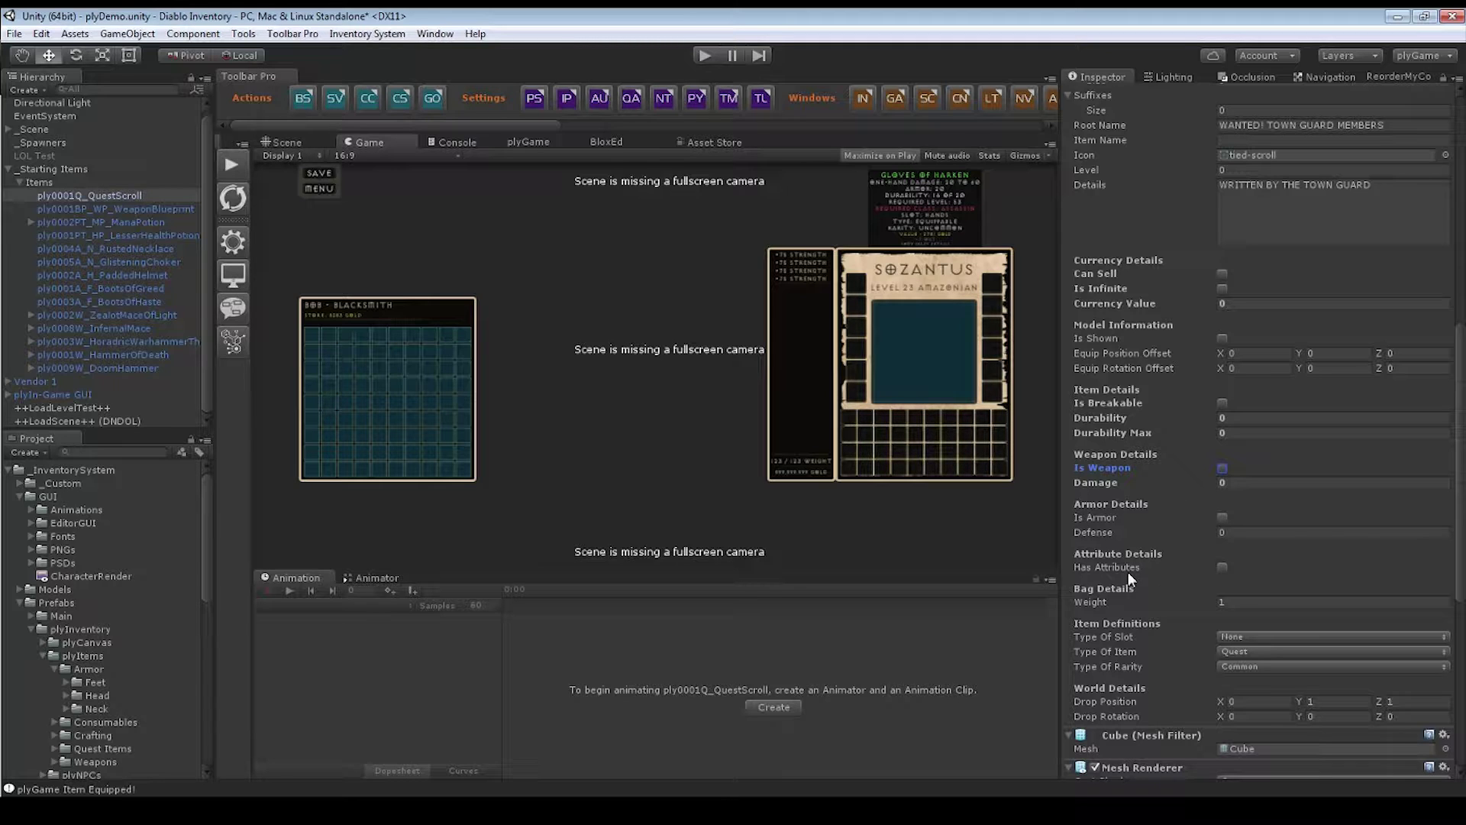
- Uncheck Has Attributes on the quest scroll
scroll(1131, 570, up, 5)
scroll(1274, 537, down, 3)
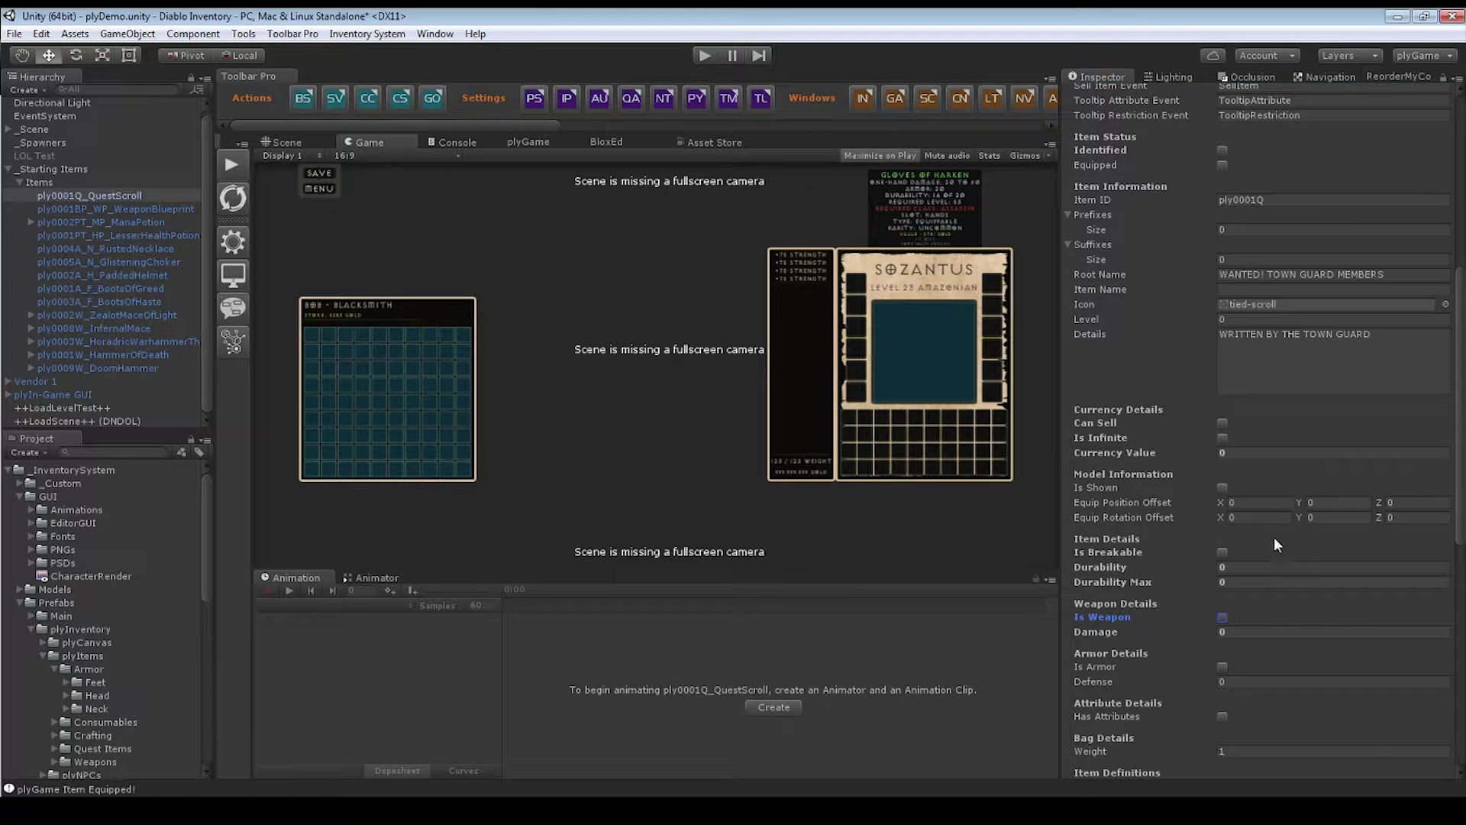
scroll(1274, 538, down, 4)
click(1222, 517)
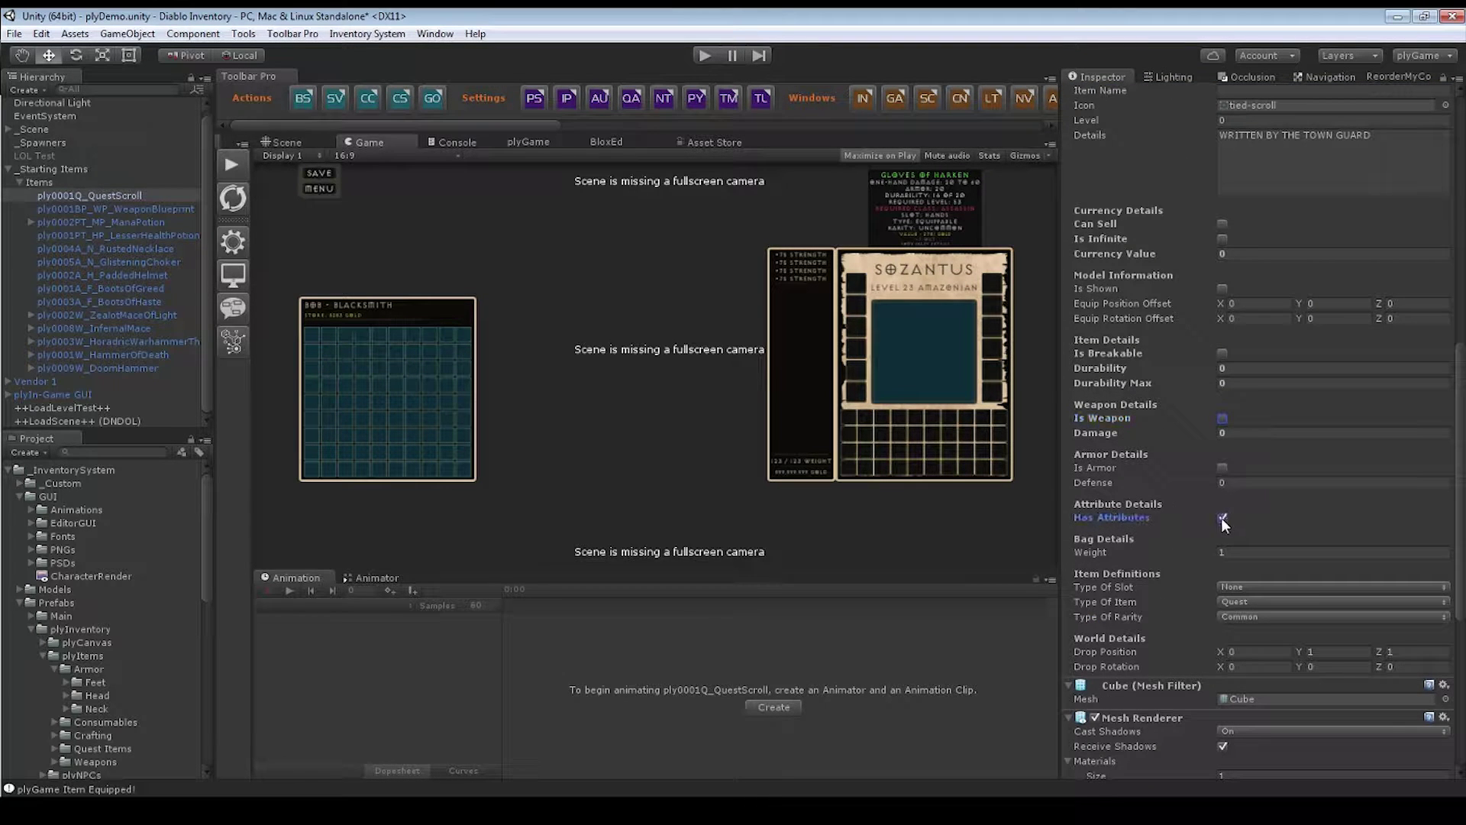
scroll(1164, 505, up, 1)
scroll(1164, 504, up, 6)
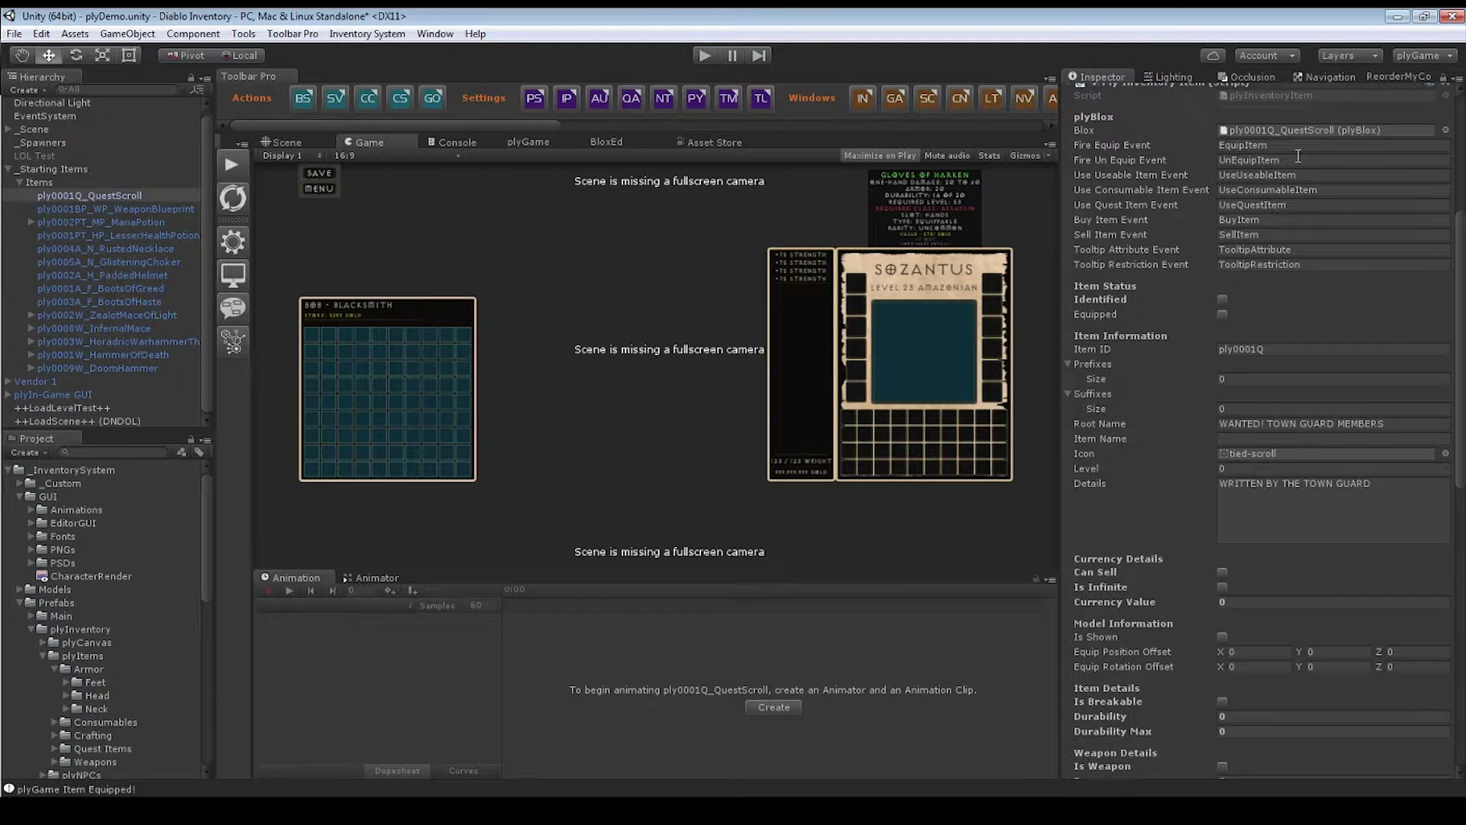
scroll(1176, 481, down, 7)
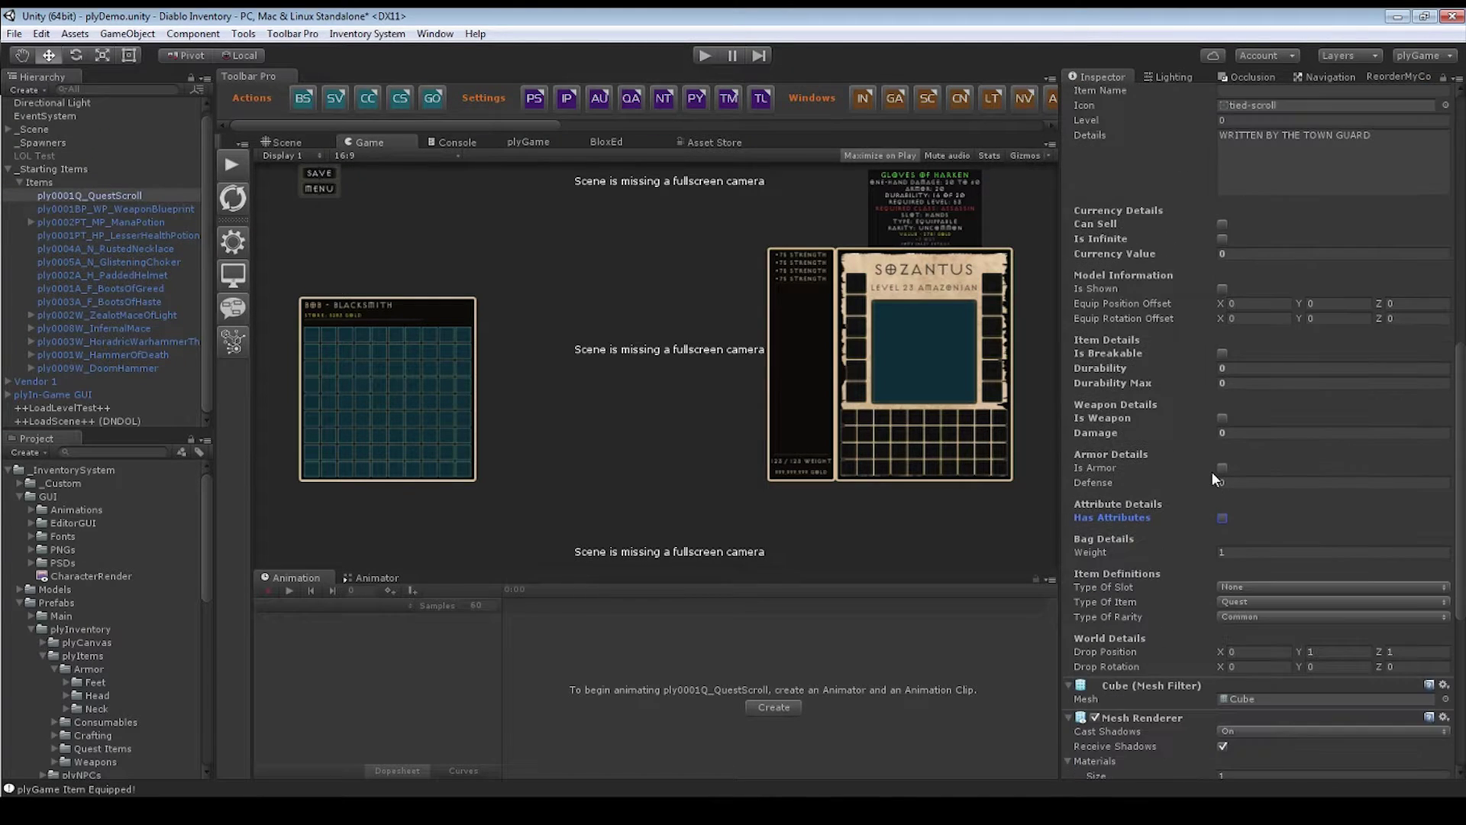
- Select the Weight value 1, then open the Type Of Slot dropdown, currently None
click(1095, 549)
click(1222, 554)
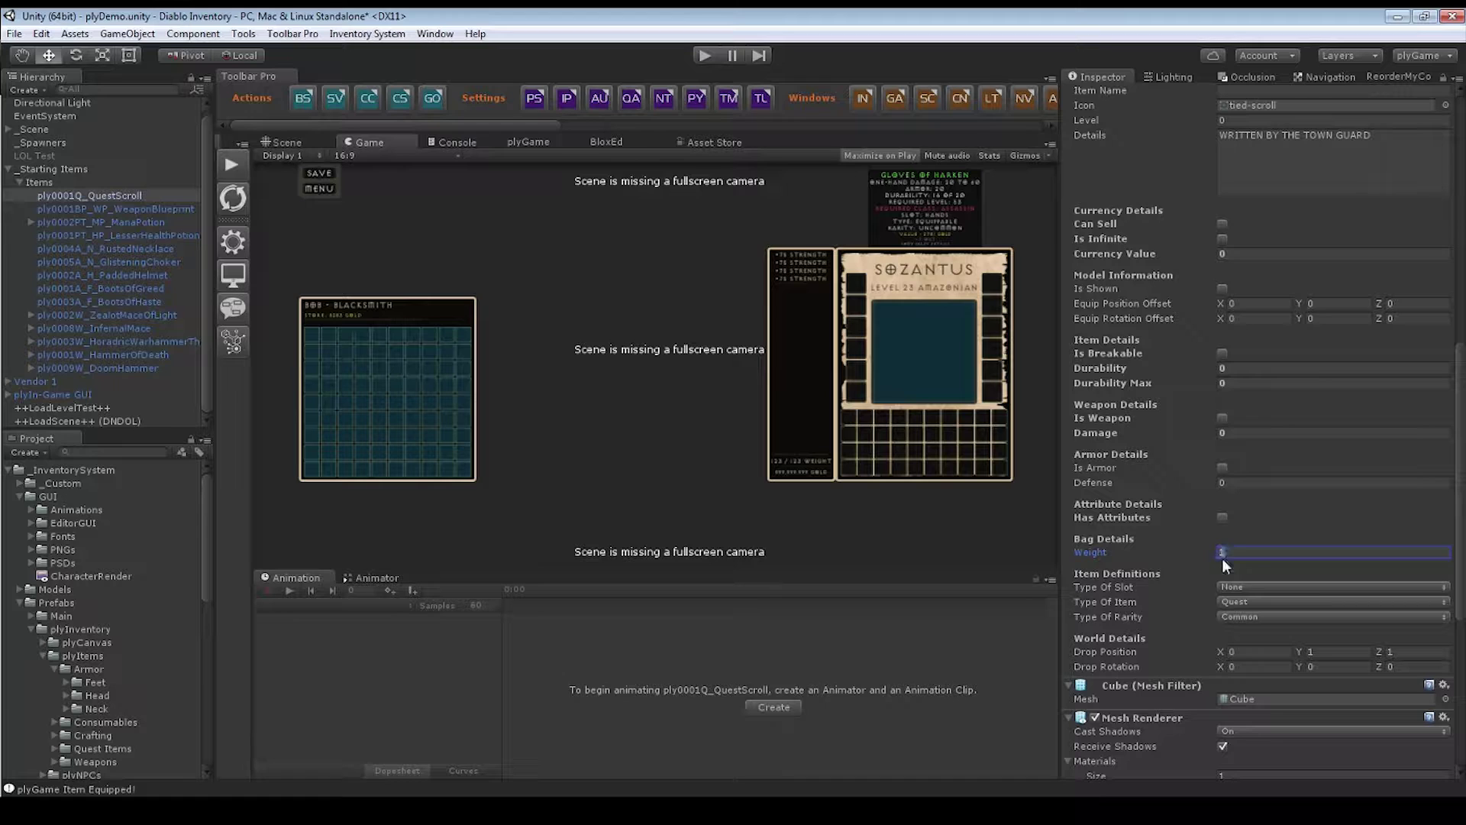
scroll(1195, 533, up, 4)
scroll(1279, 506, down, 6)
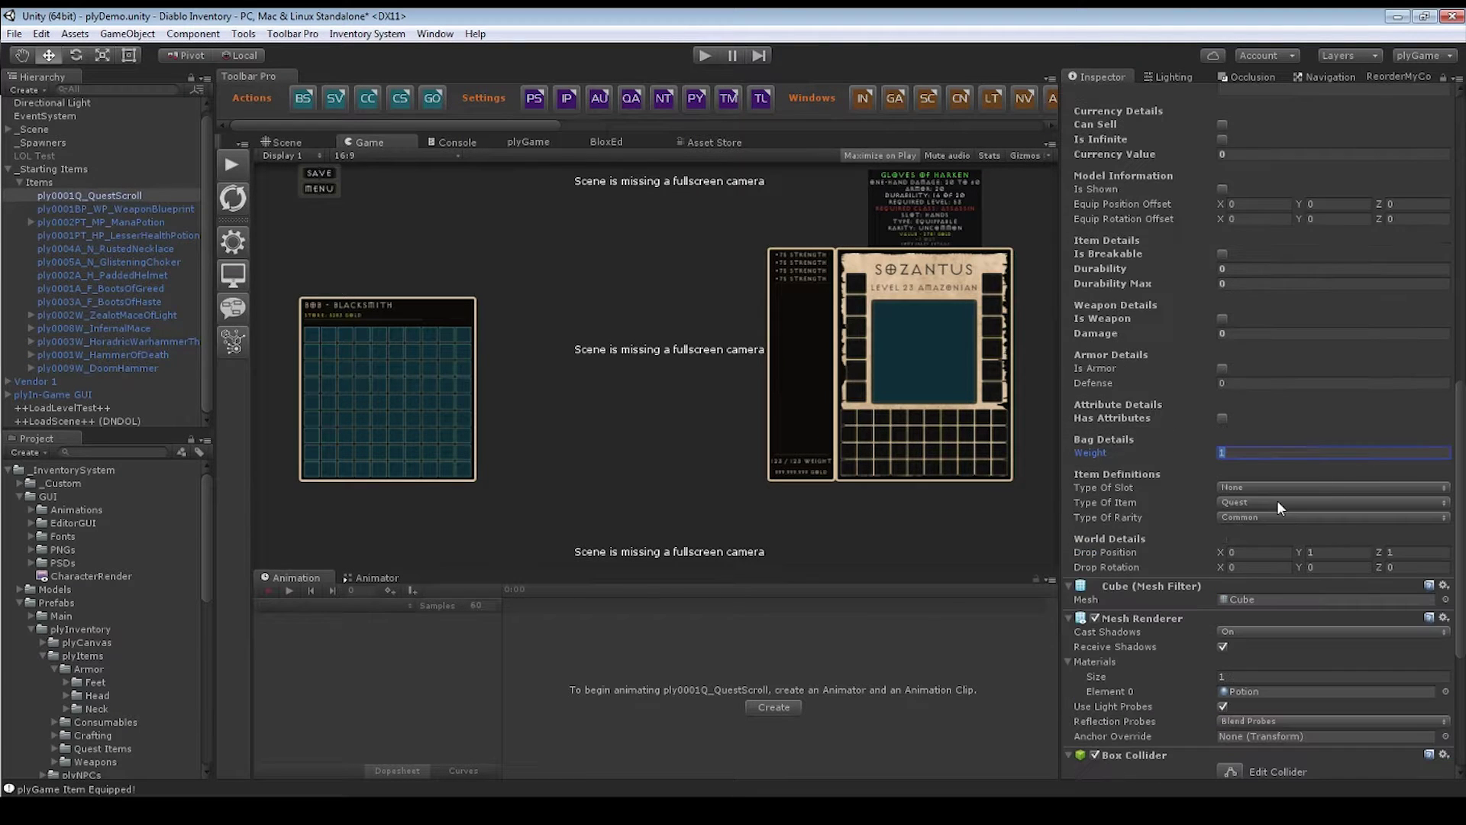
click(1129, 488)
click(1235, 490)
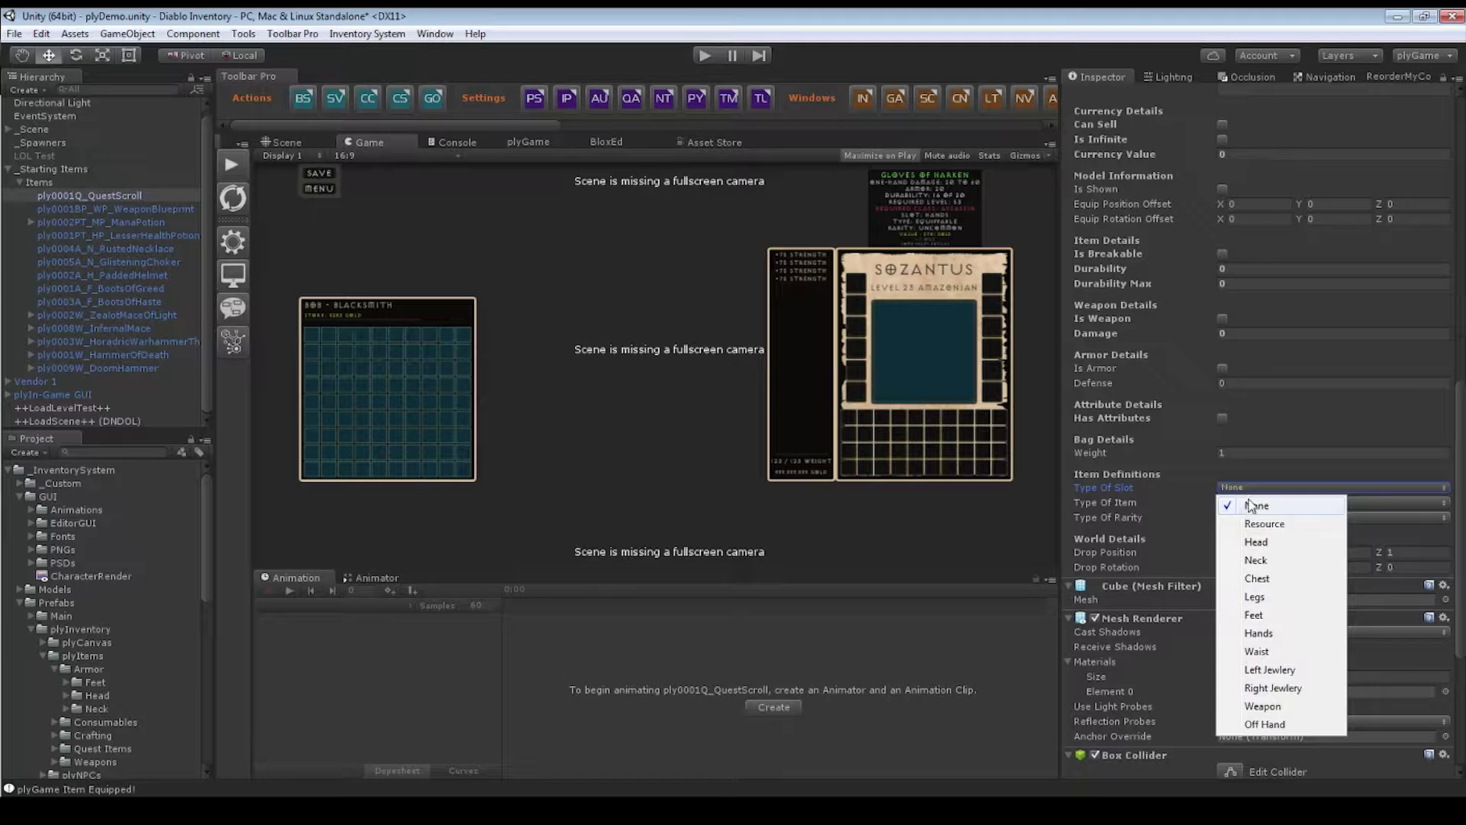
click(916, 469)
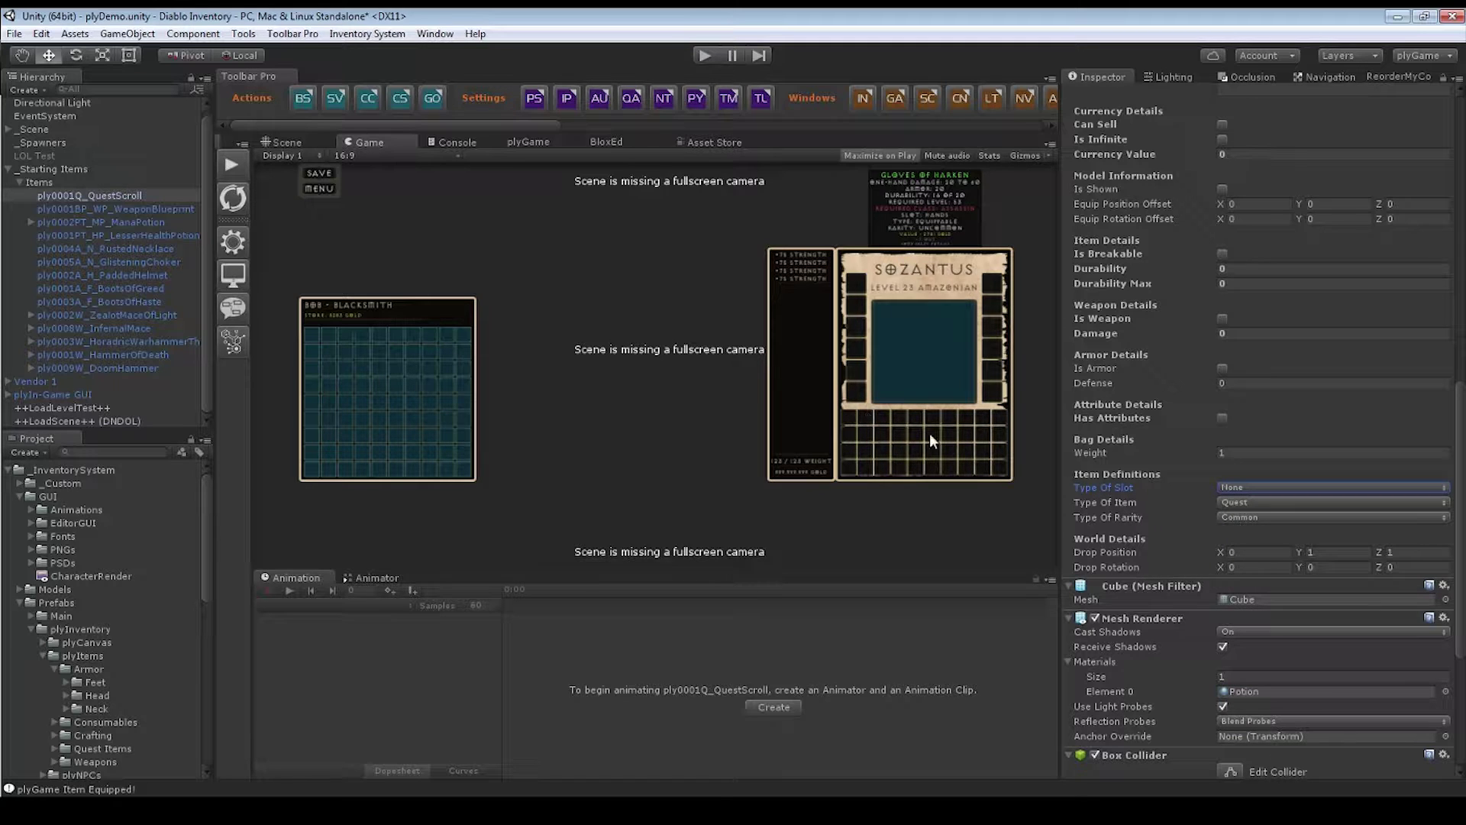
click(1236, 503)
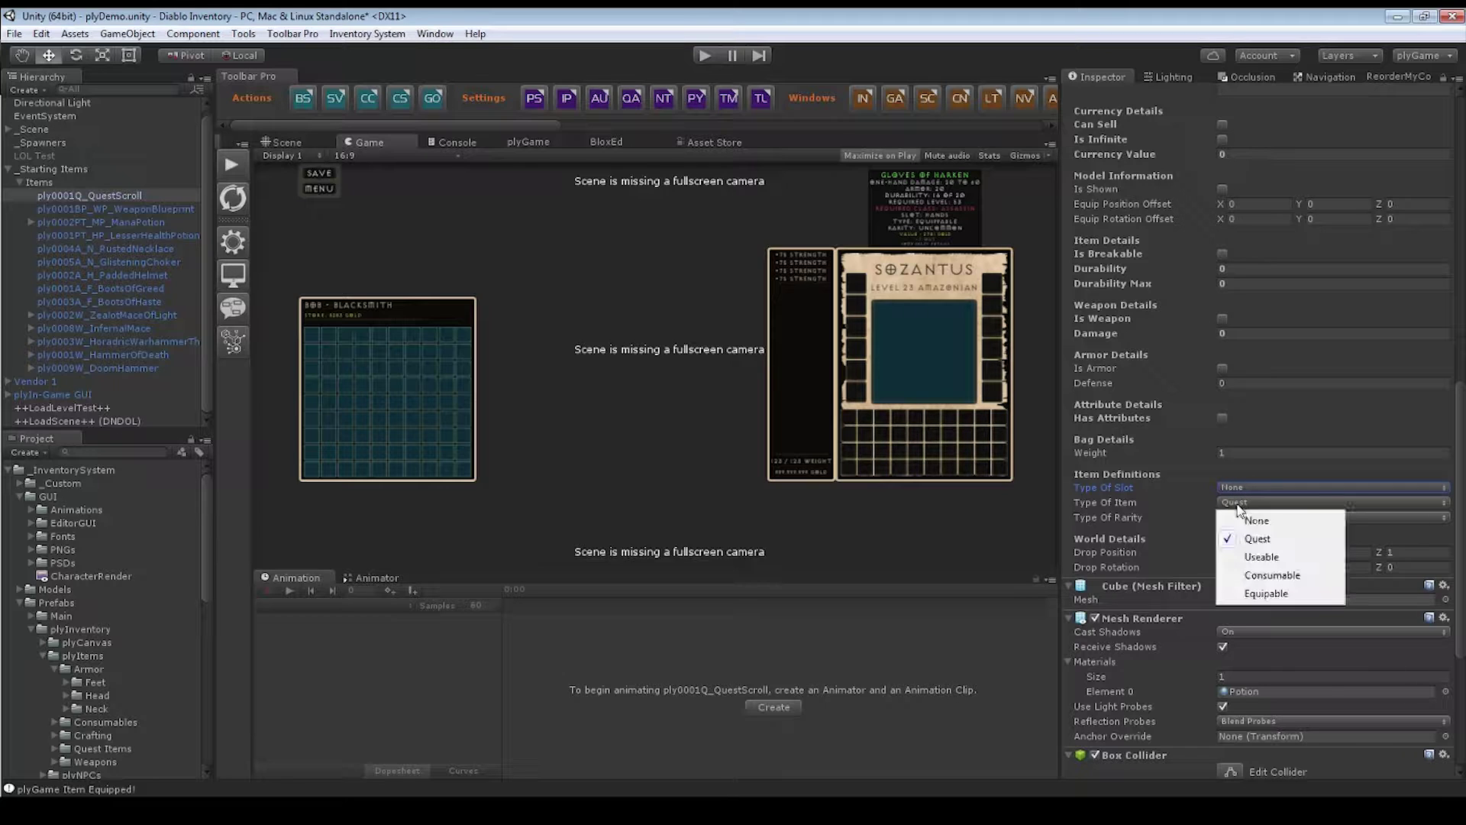
click(1129, 483)
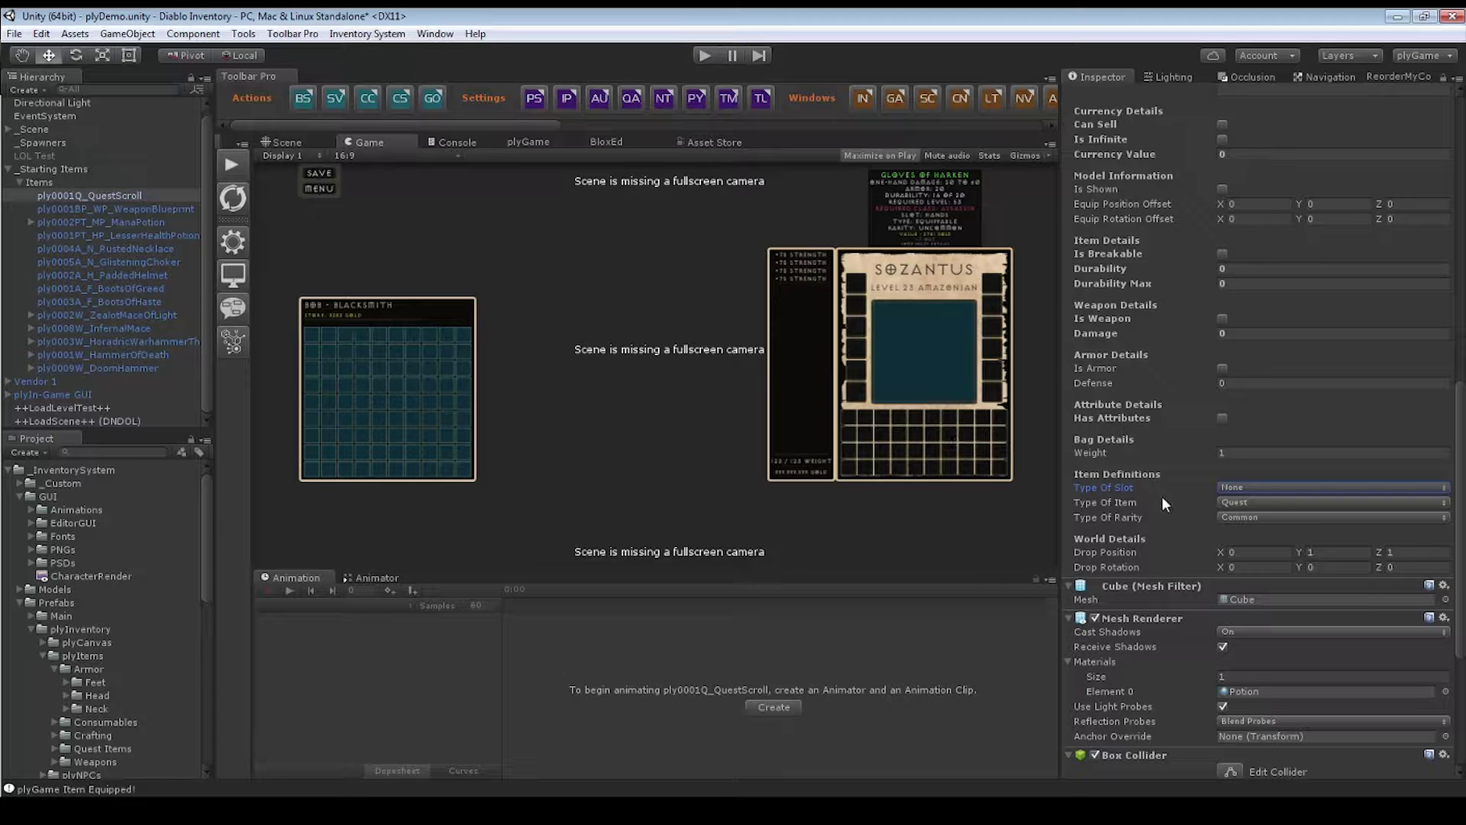
click(1236, 489)
click(1252, 506)
click(1232, 506)
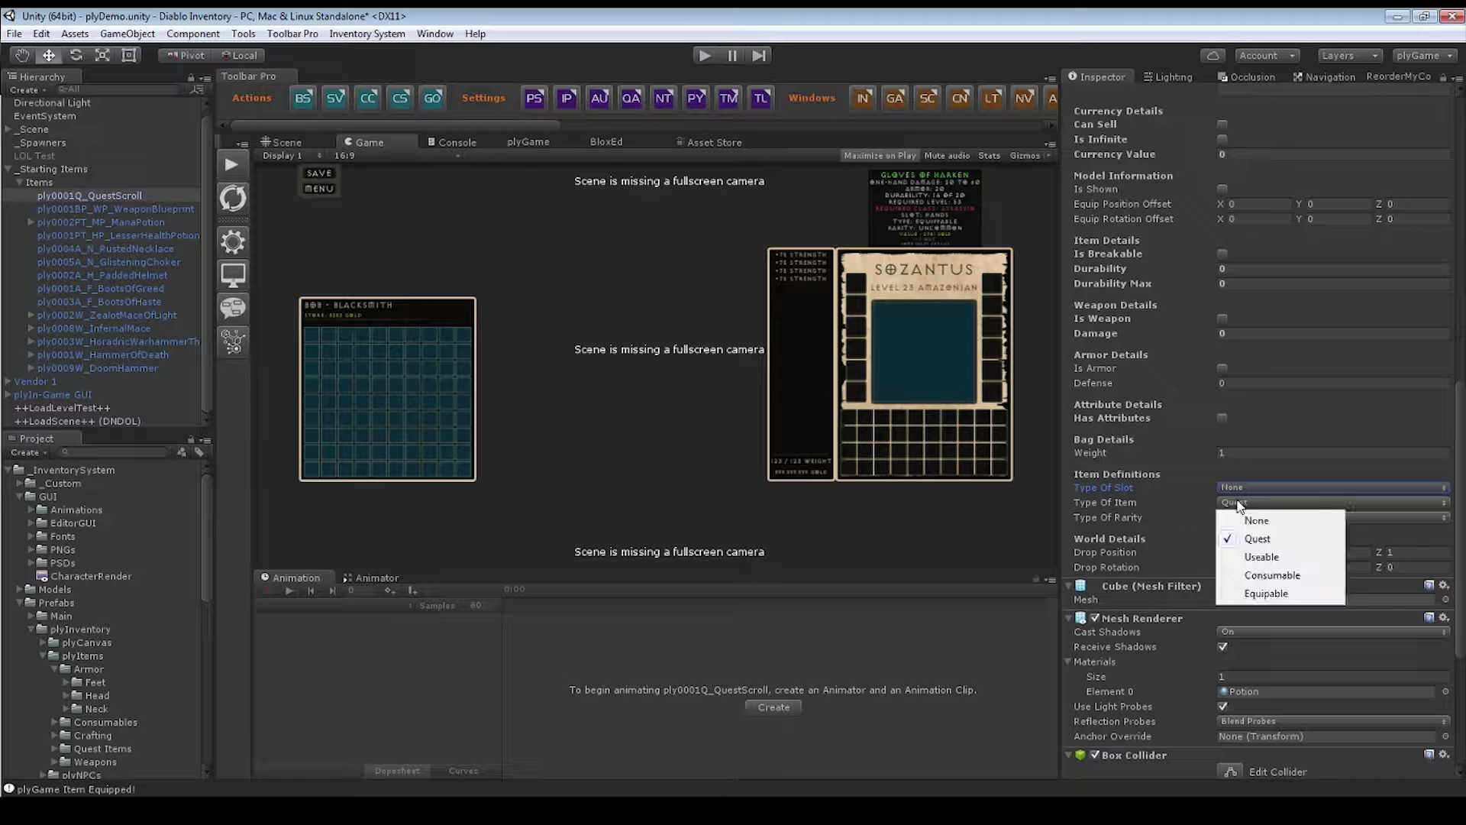
click(1259, 539)
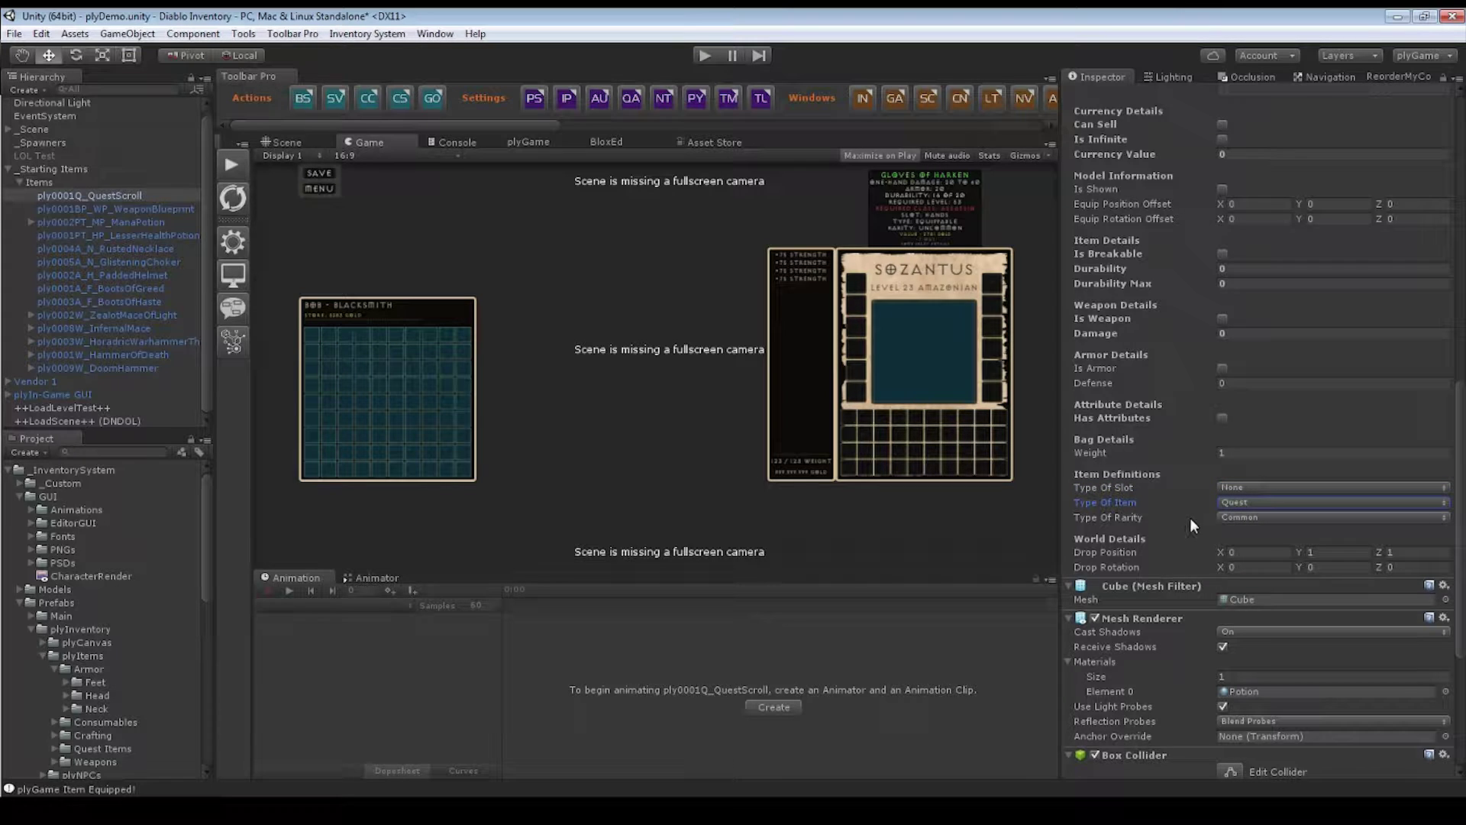
click(1109, 520)
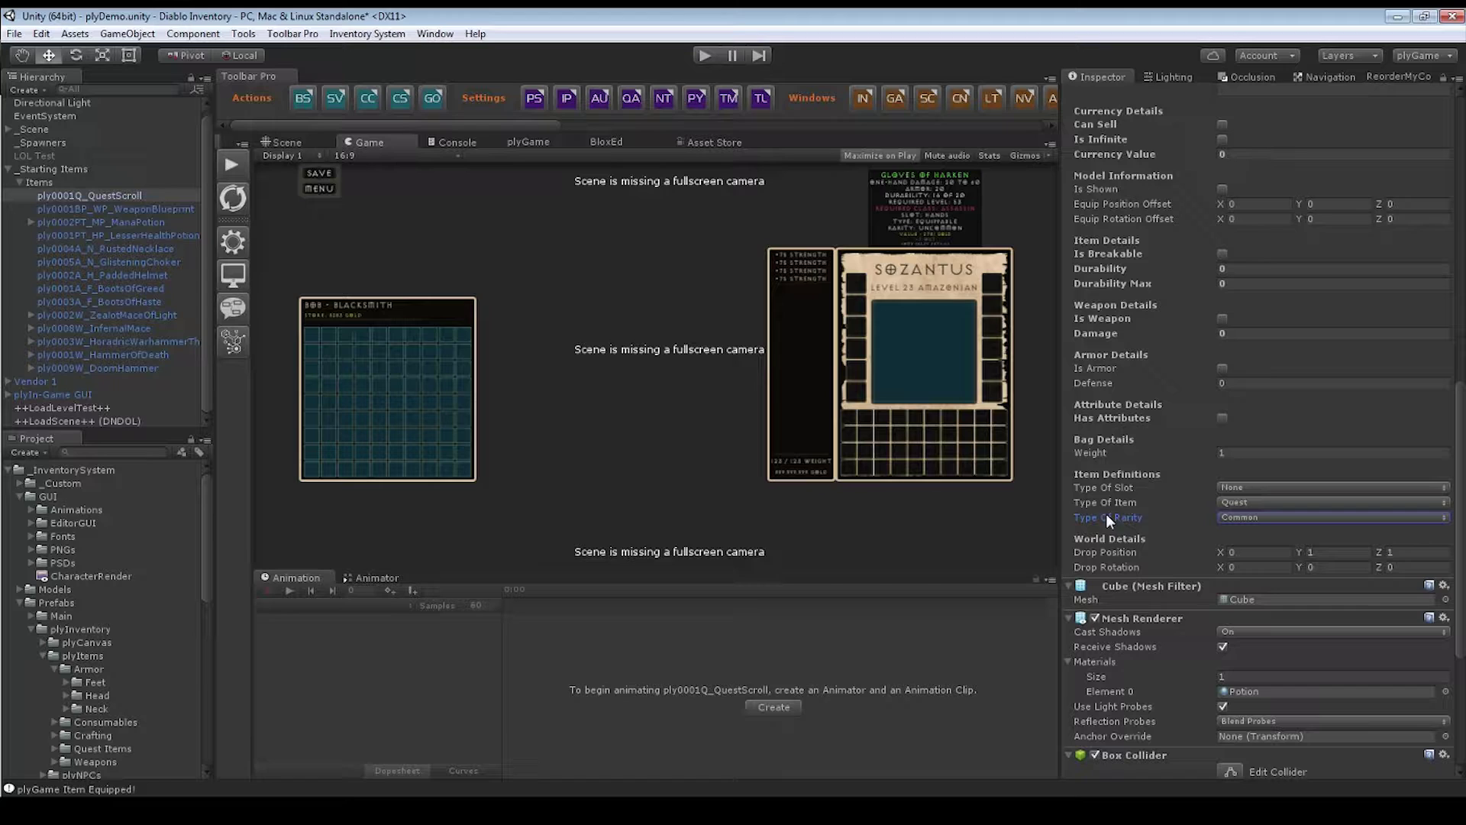
click(1261, 517)
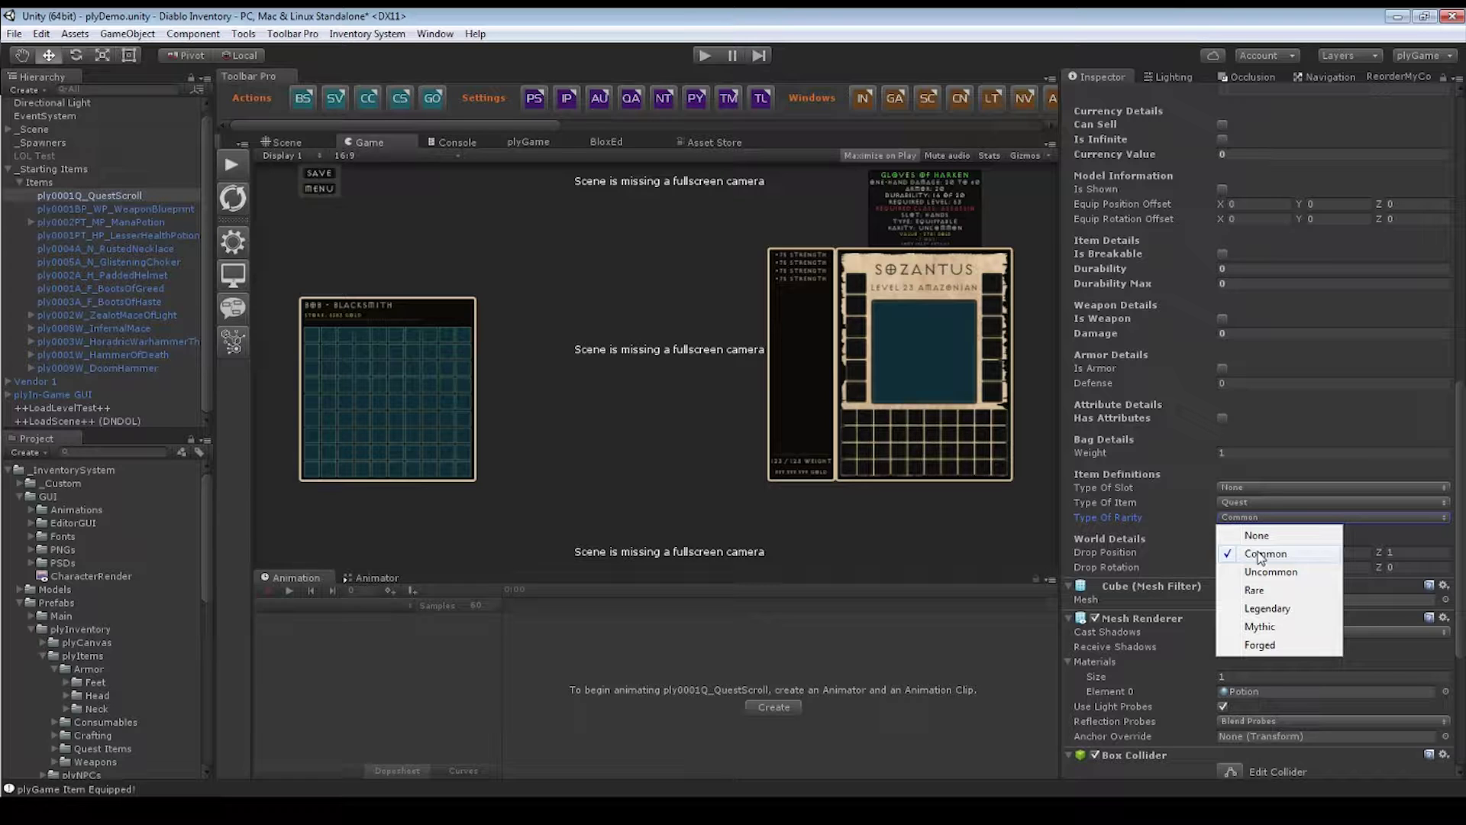
click(1122, 517)
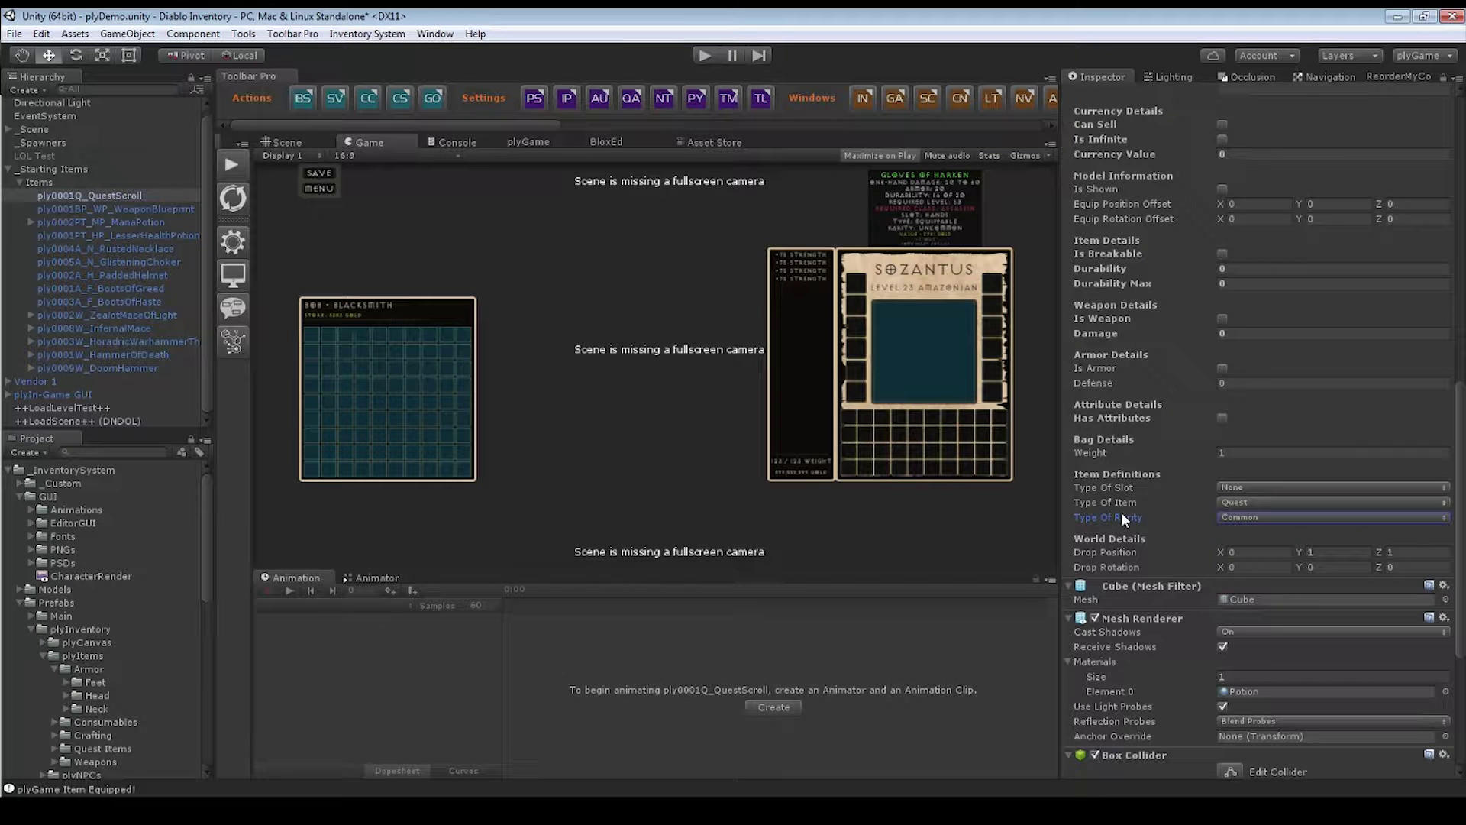
scroll(1260, 534, down, 1)
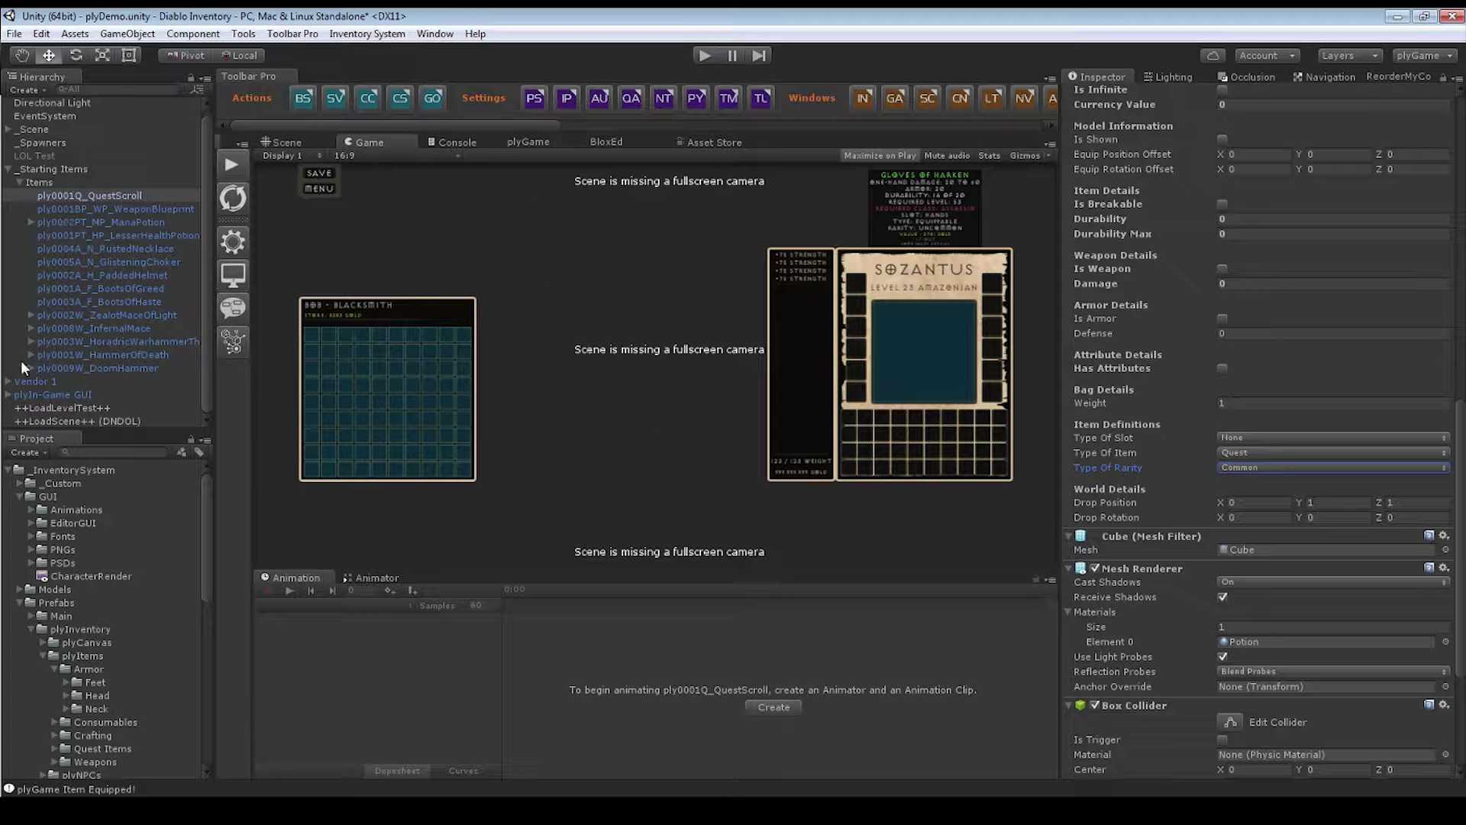
- Expand plyIn-Game GUI in the Hierarchy and check Drop Position Y 1 and Z 1
click(9, 394)
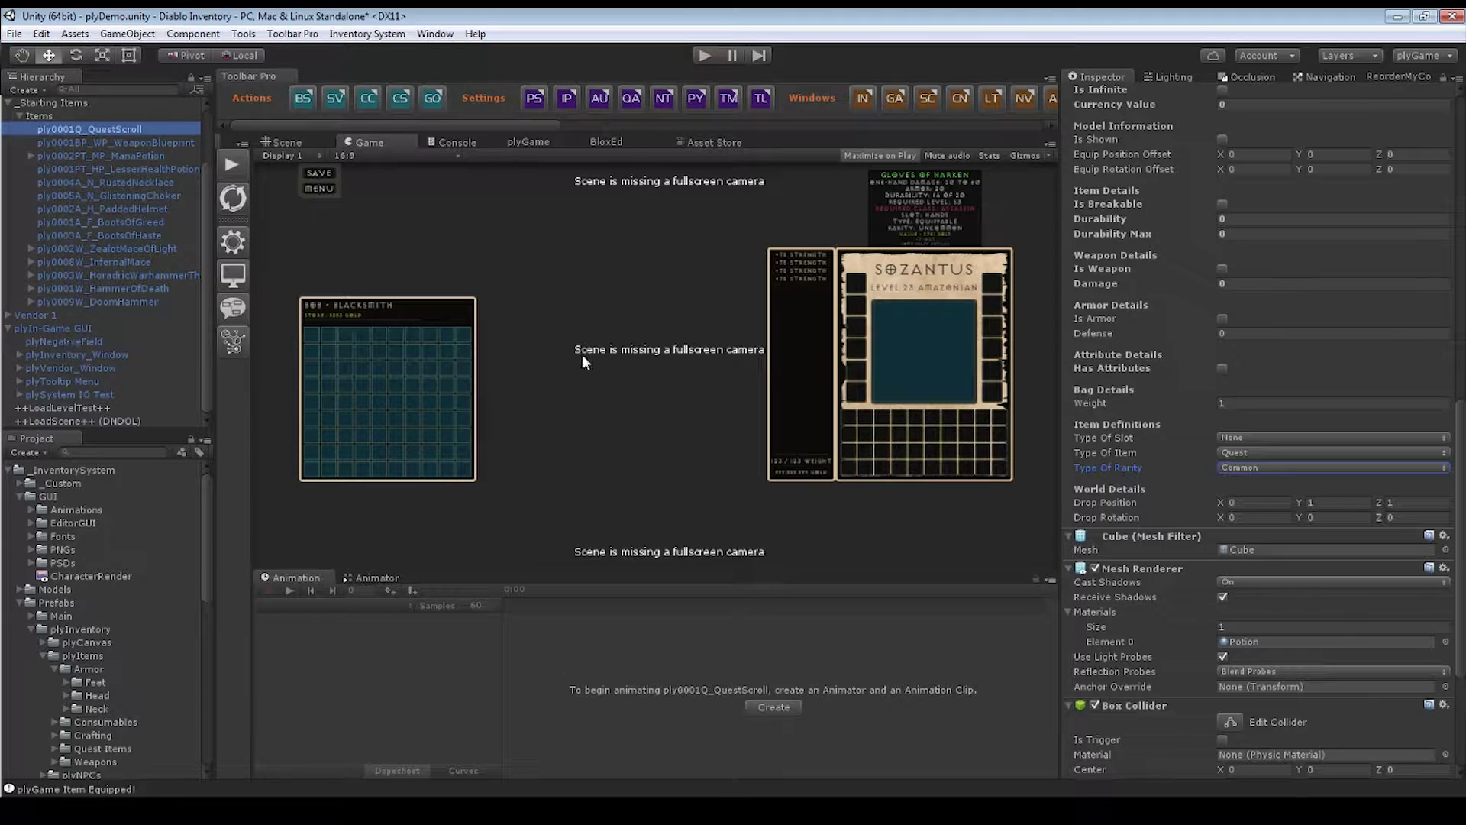
click(905, 393)
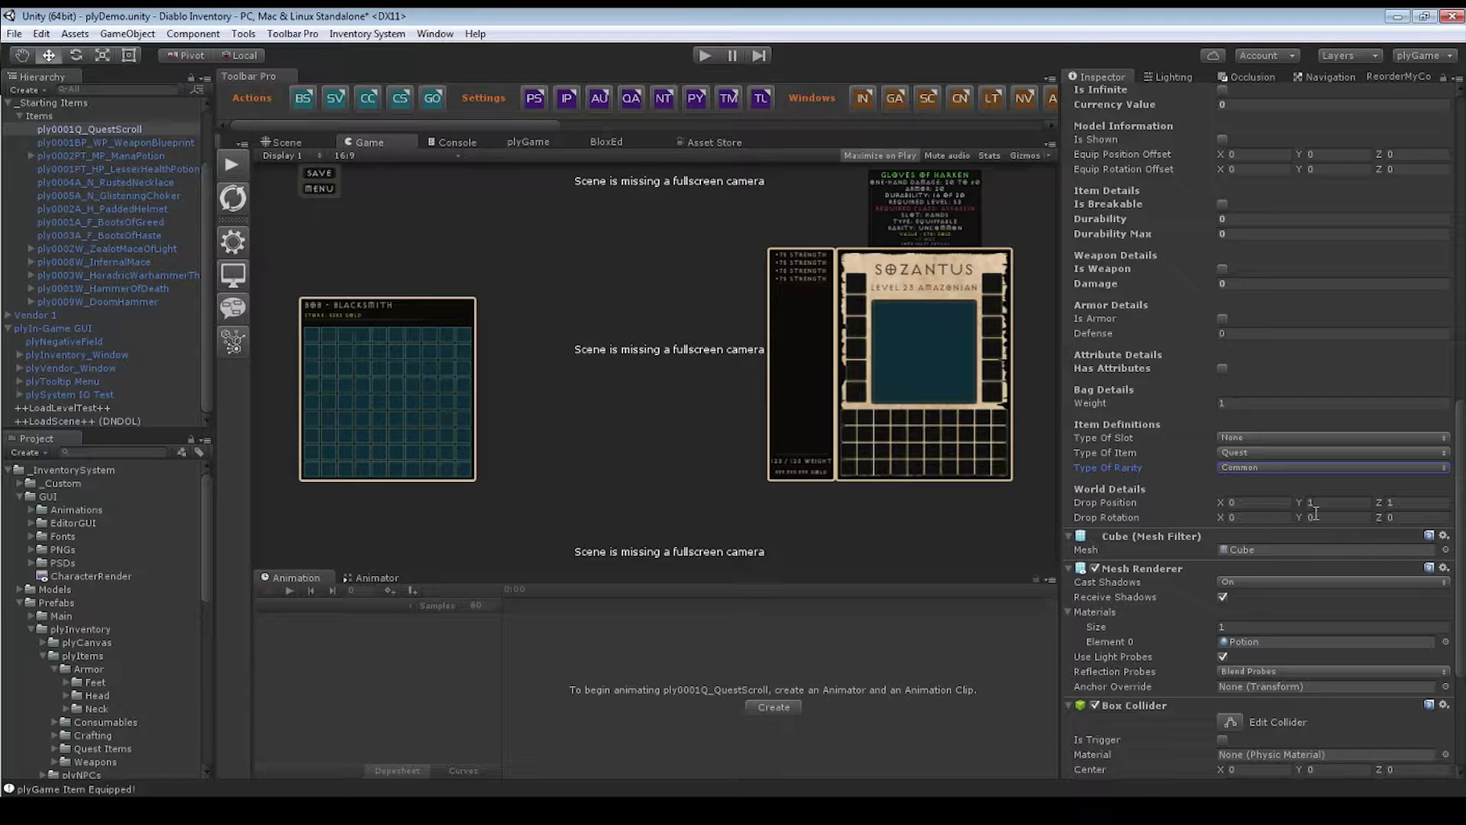
click(1395, 507)
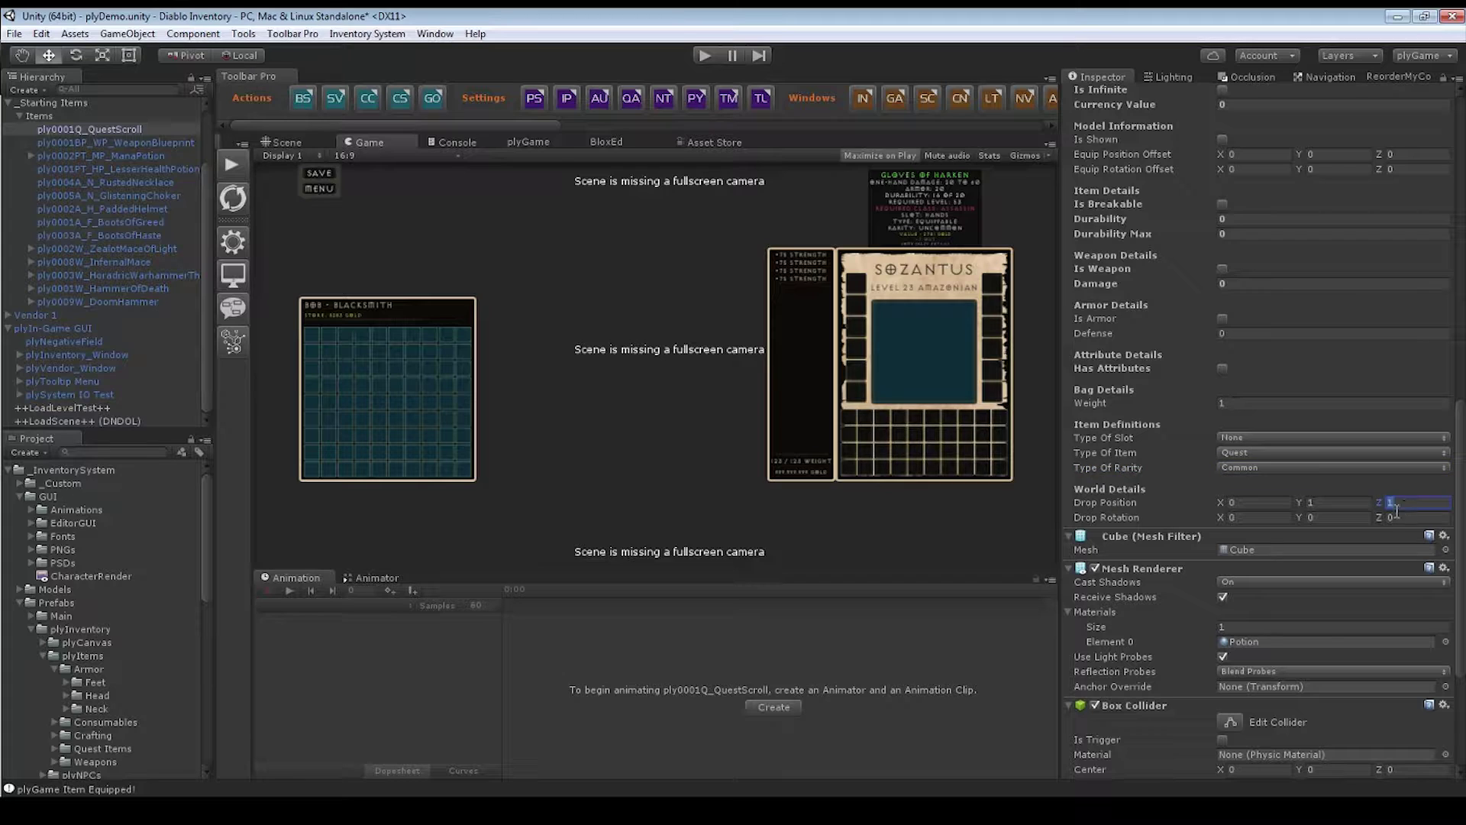
click(1333, 502)
- Step through Drop Rotation X, Y and Z, leaving them all at 0
click(1408, 519)
click(1280, 513)
click(1341, 518)
click(1410, 519)
scroll(1147, 414, down, 5)
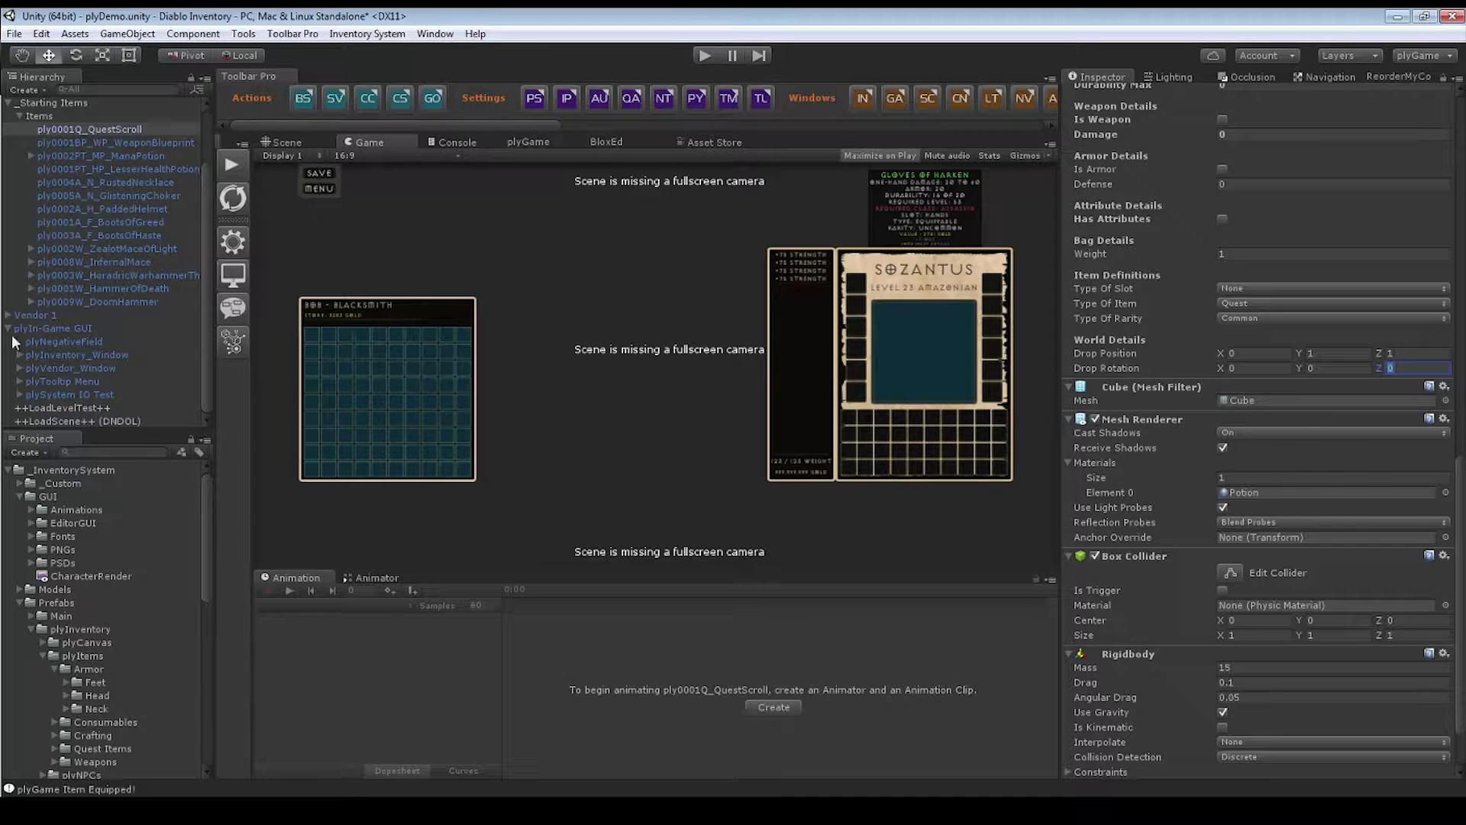
click(30, 155)
click(72, 168)
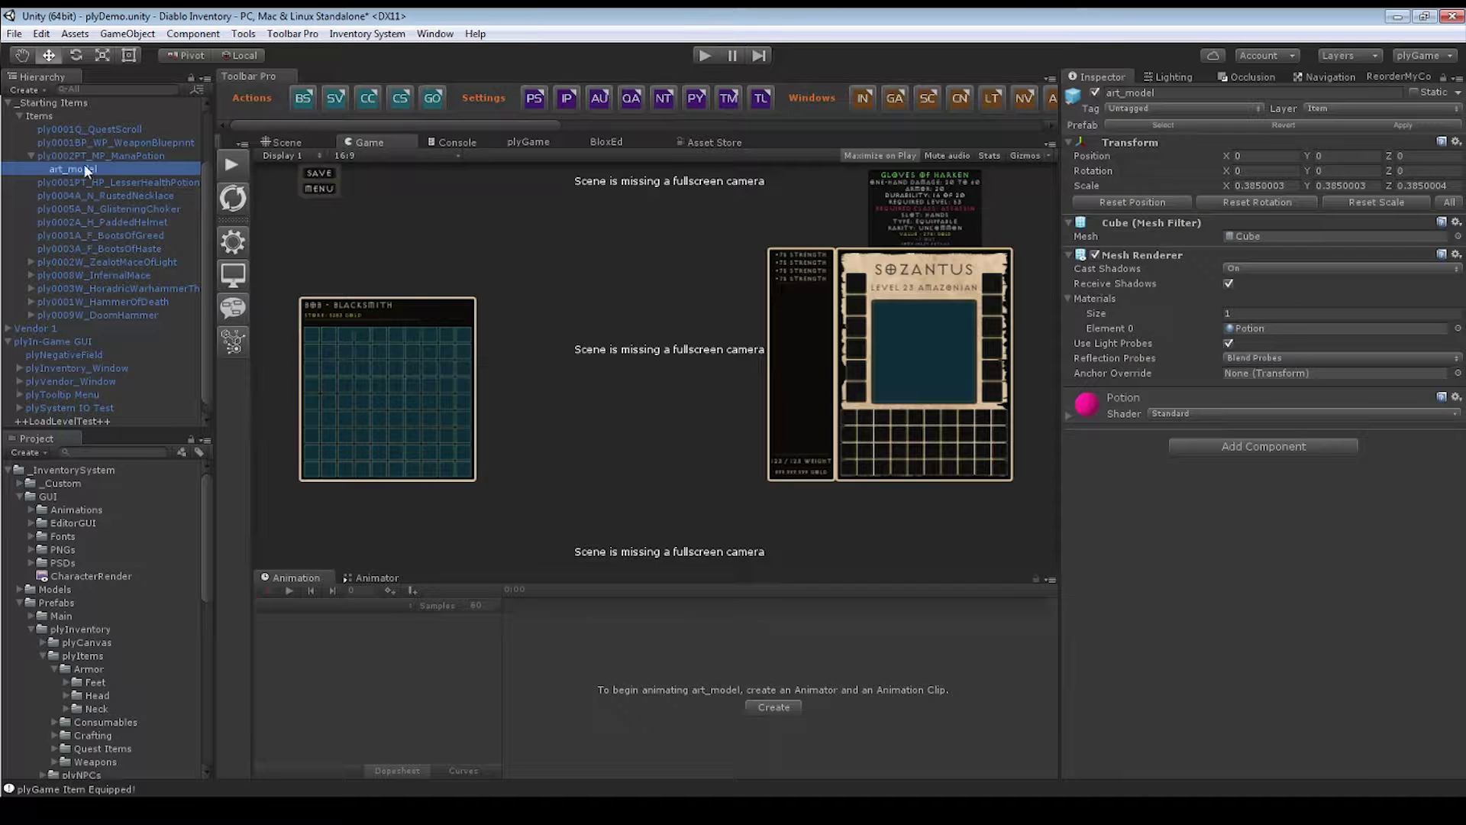
click(98, 155)
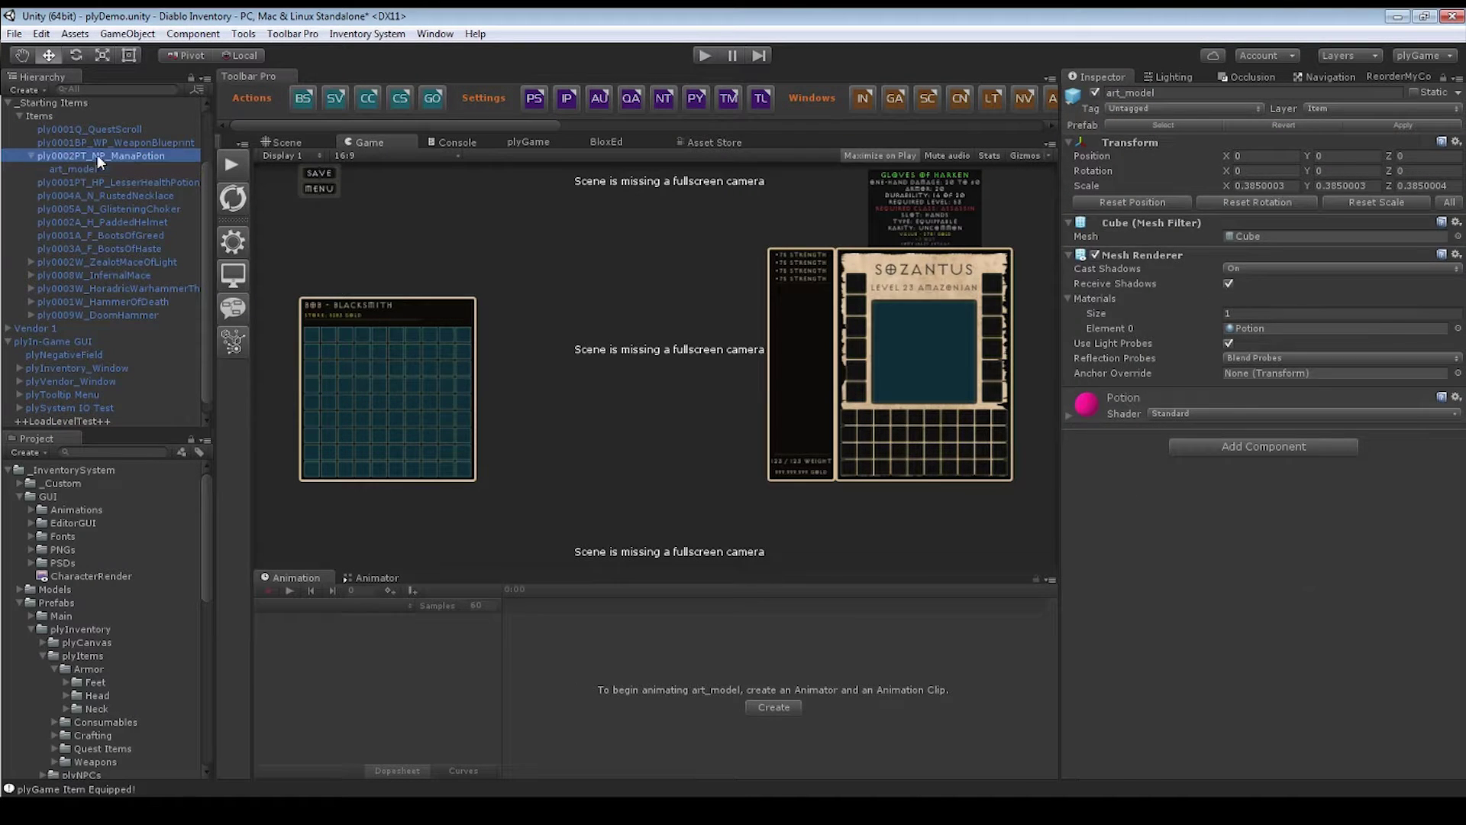
scroll(1277, 230, down, 8)
scroll(1277, 230, down, 10)
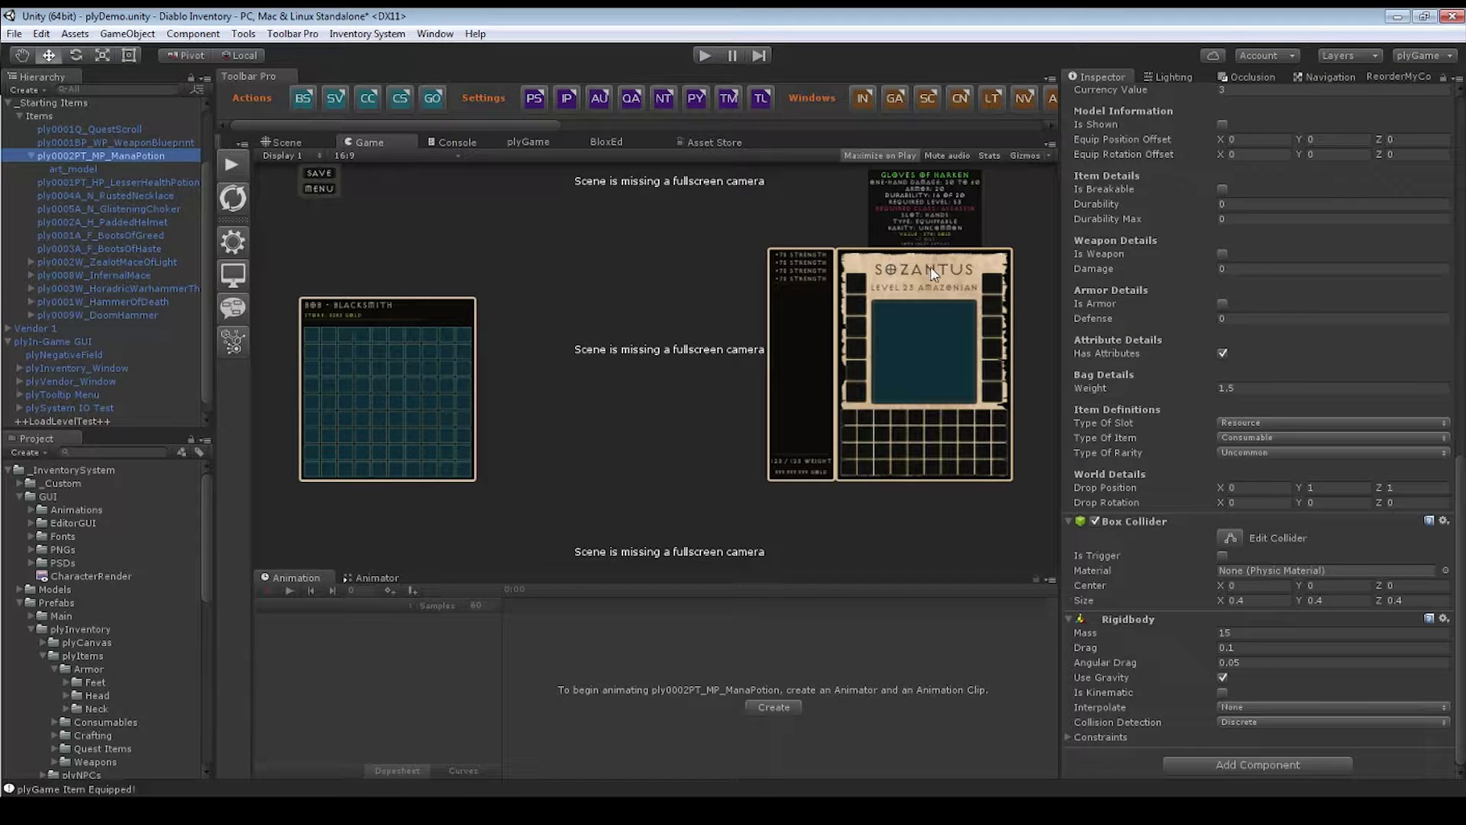
click(72, 168)
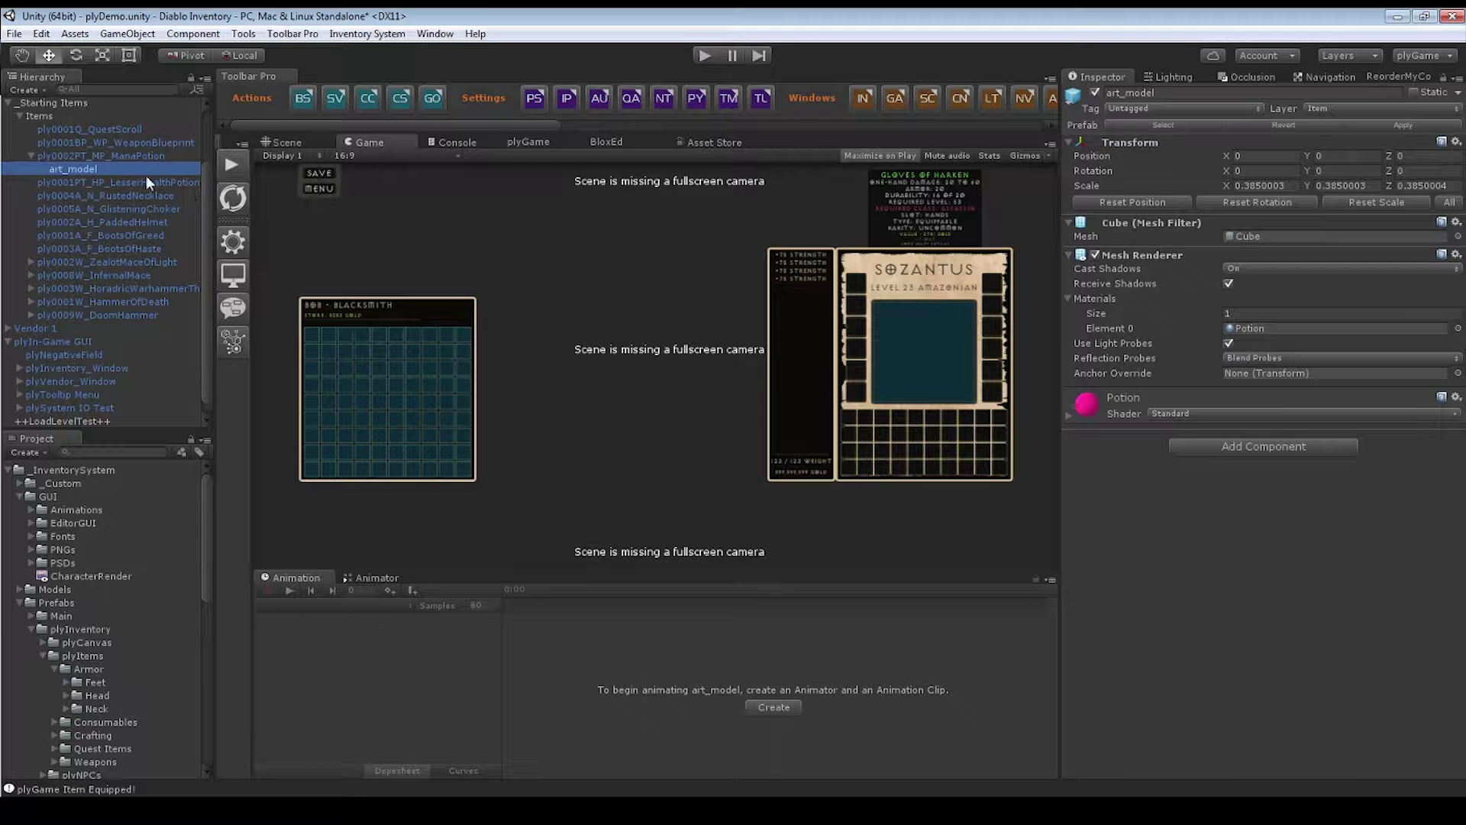
click(85, 155)
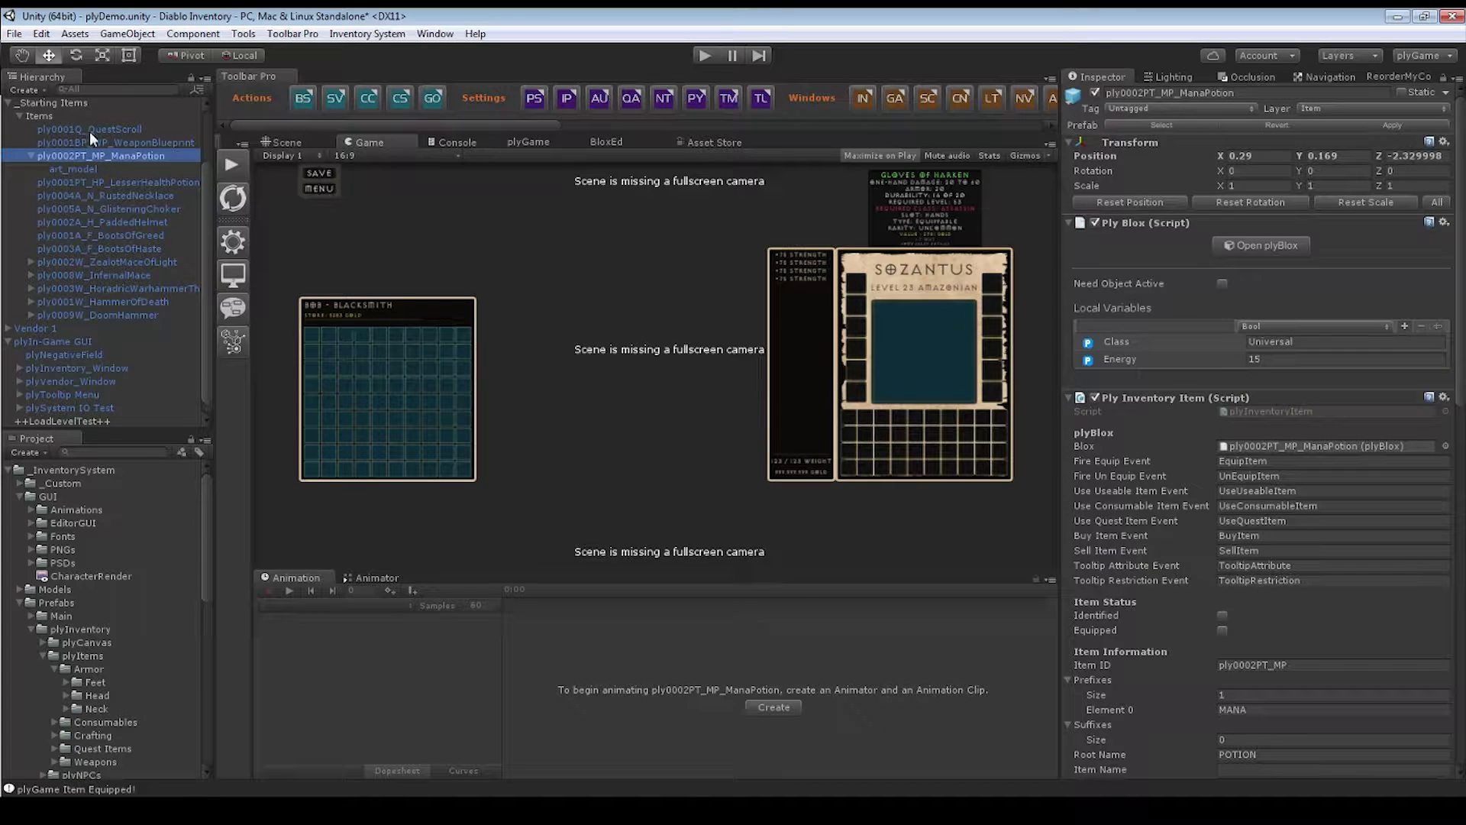
click(90, 130)
scroll(1299, 480, down, 15)
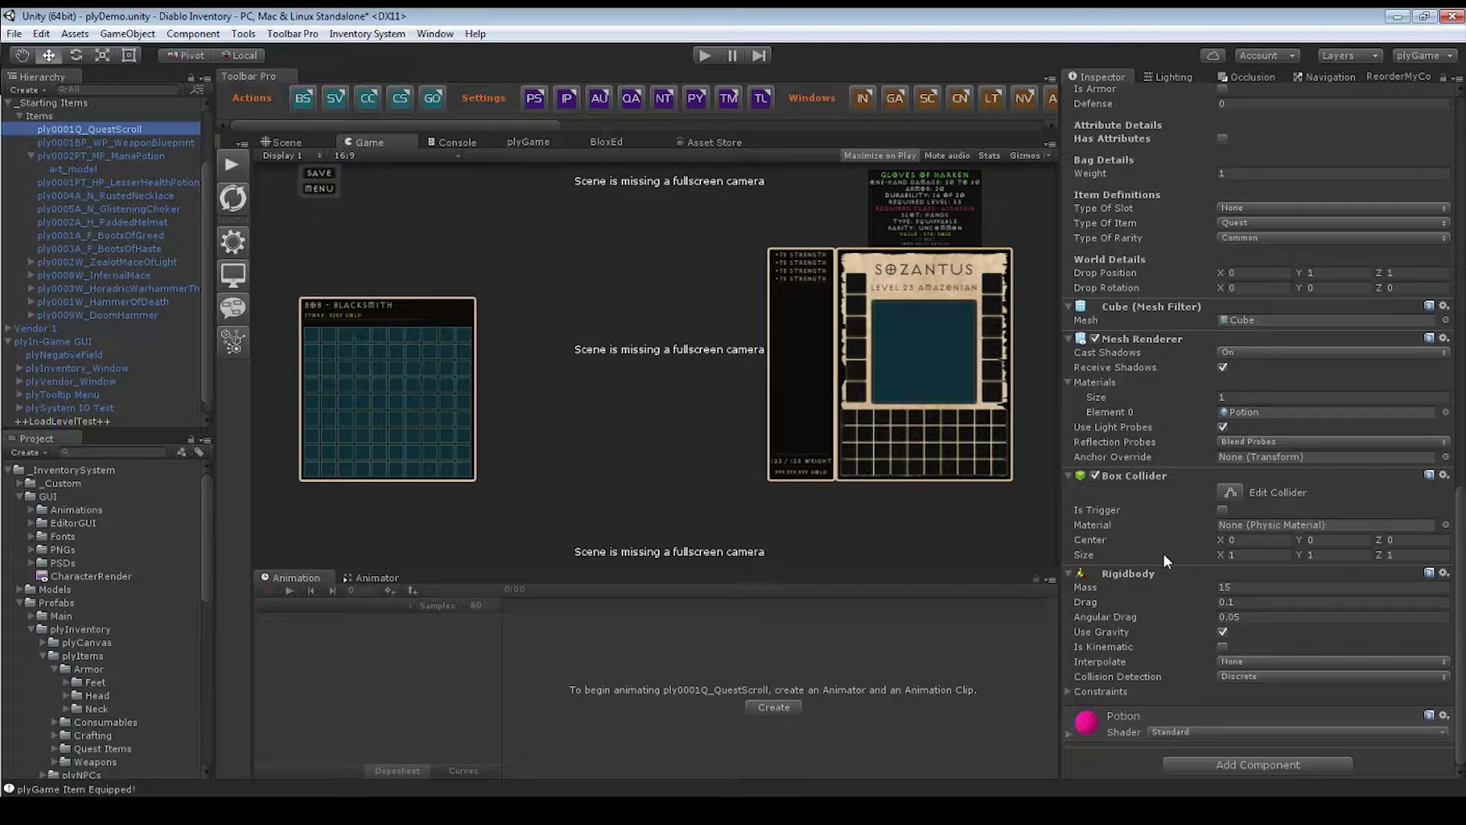
click(71, 155)
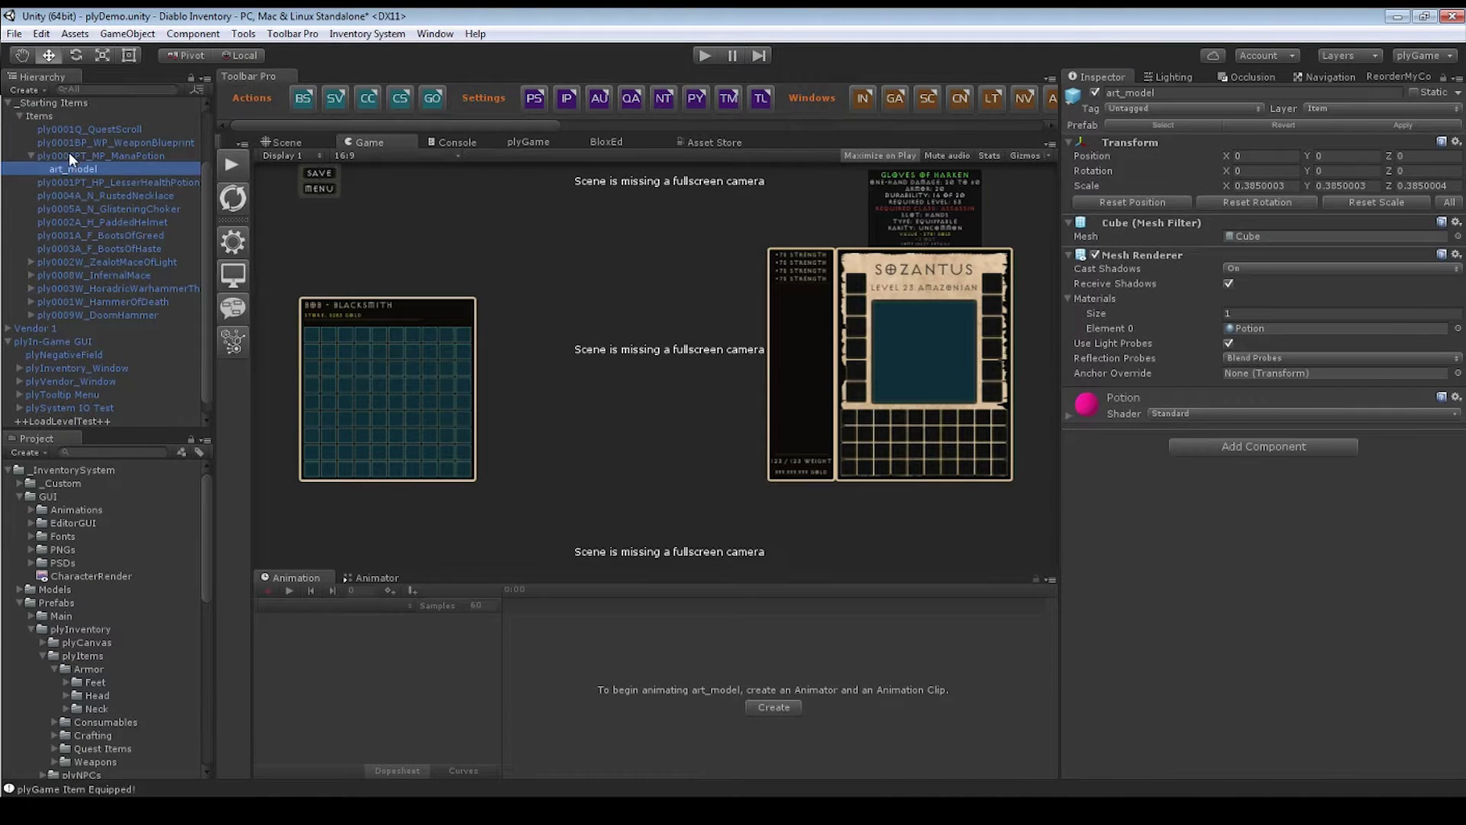
click(63, 166)
click(52, 157)
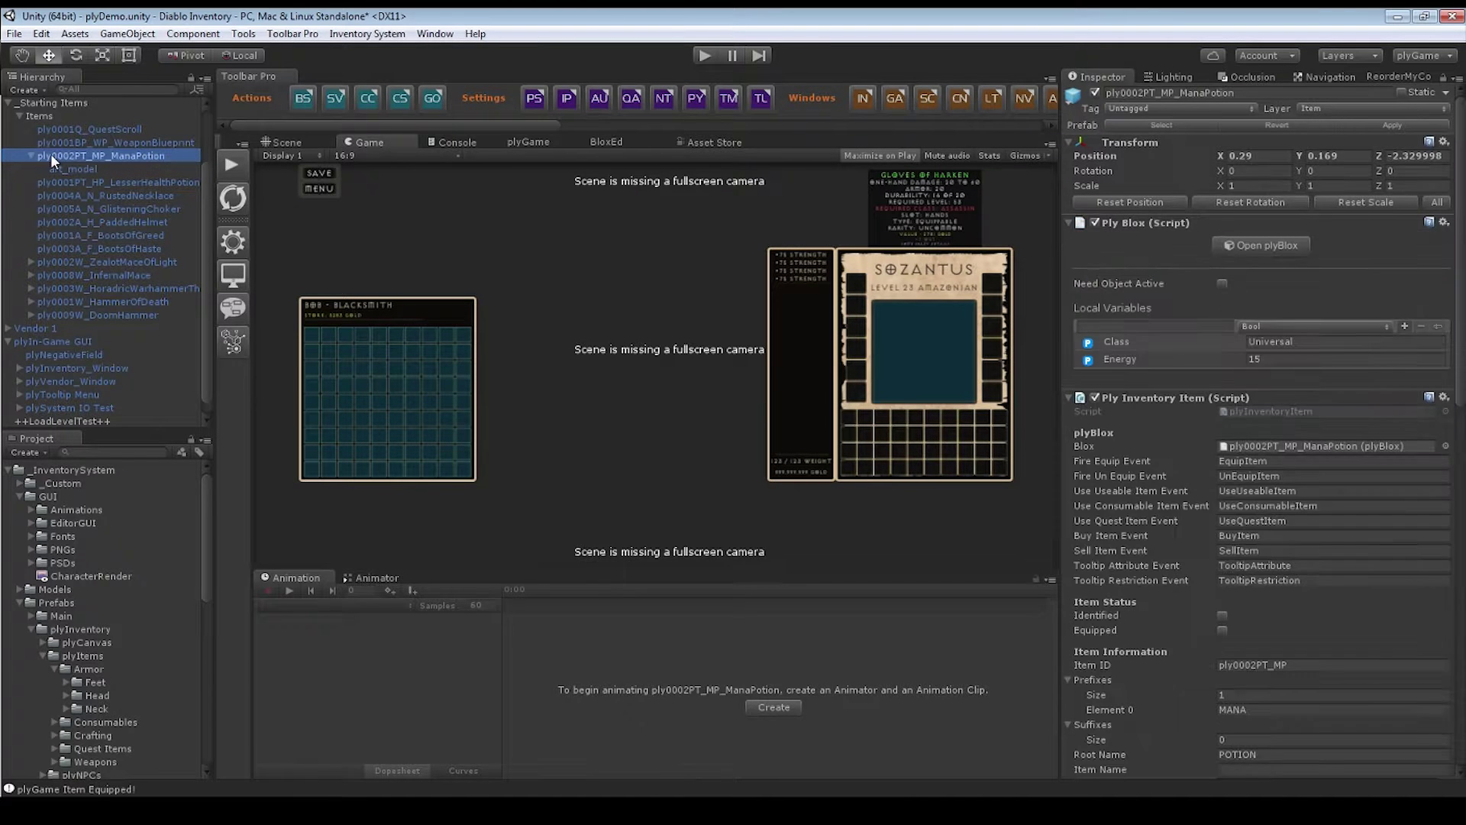
scroll(1282, 327, down, 10)
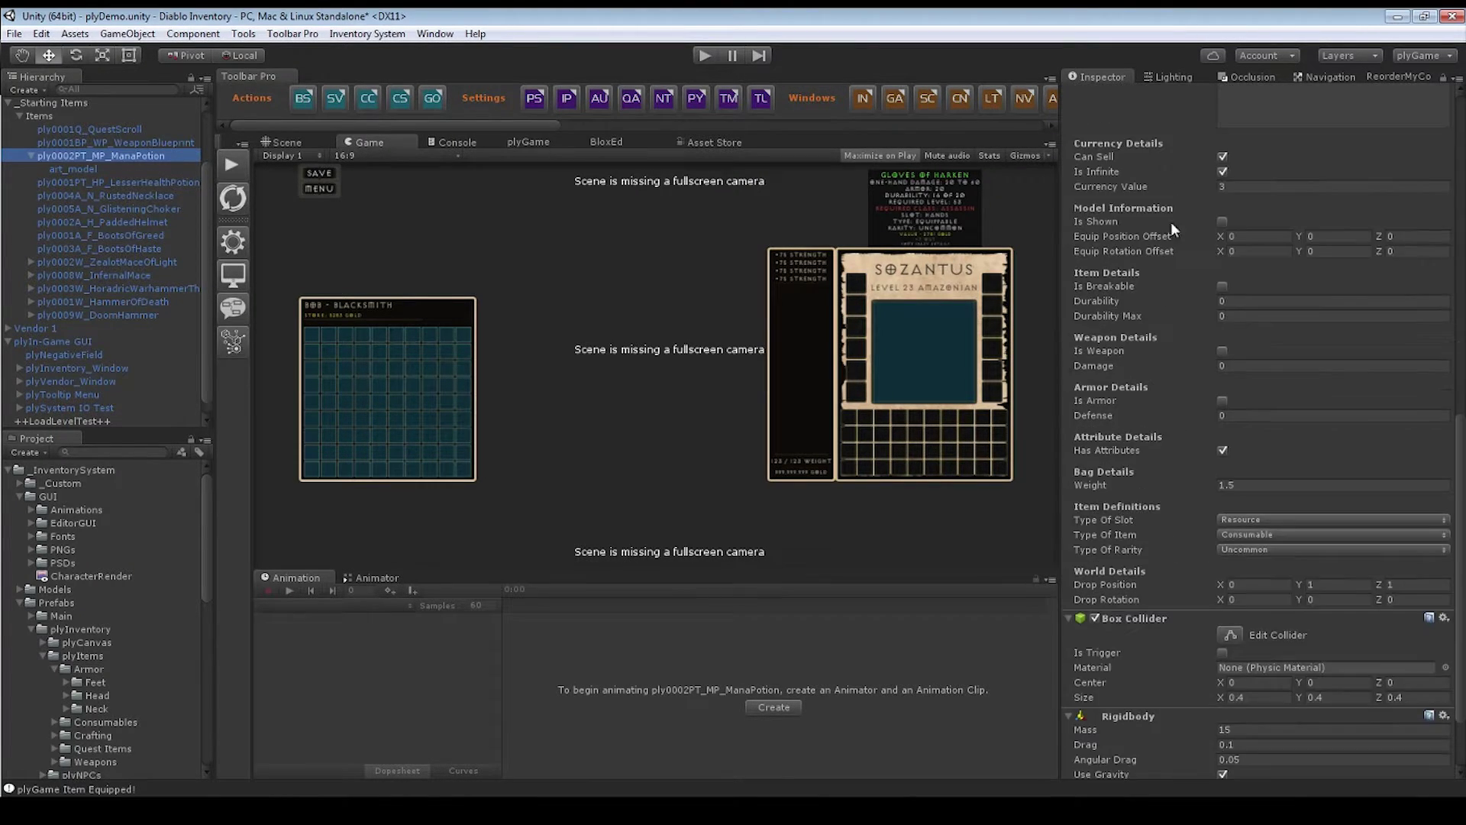
scroll(1131, 196, up, 6)
scroll(1155, 228, down, 16)
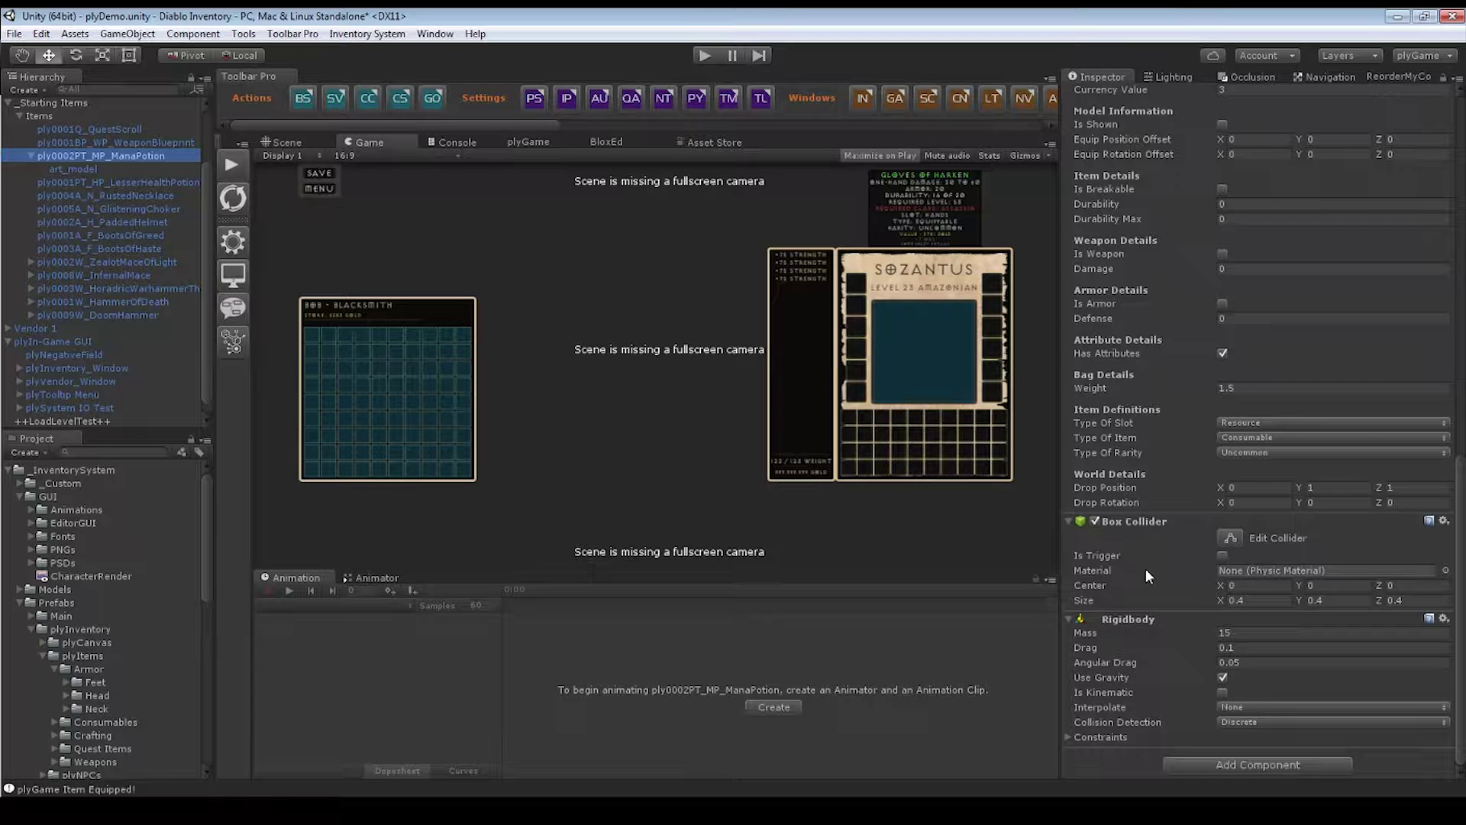
click(76, 169)
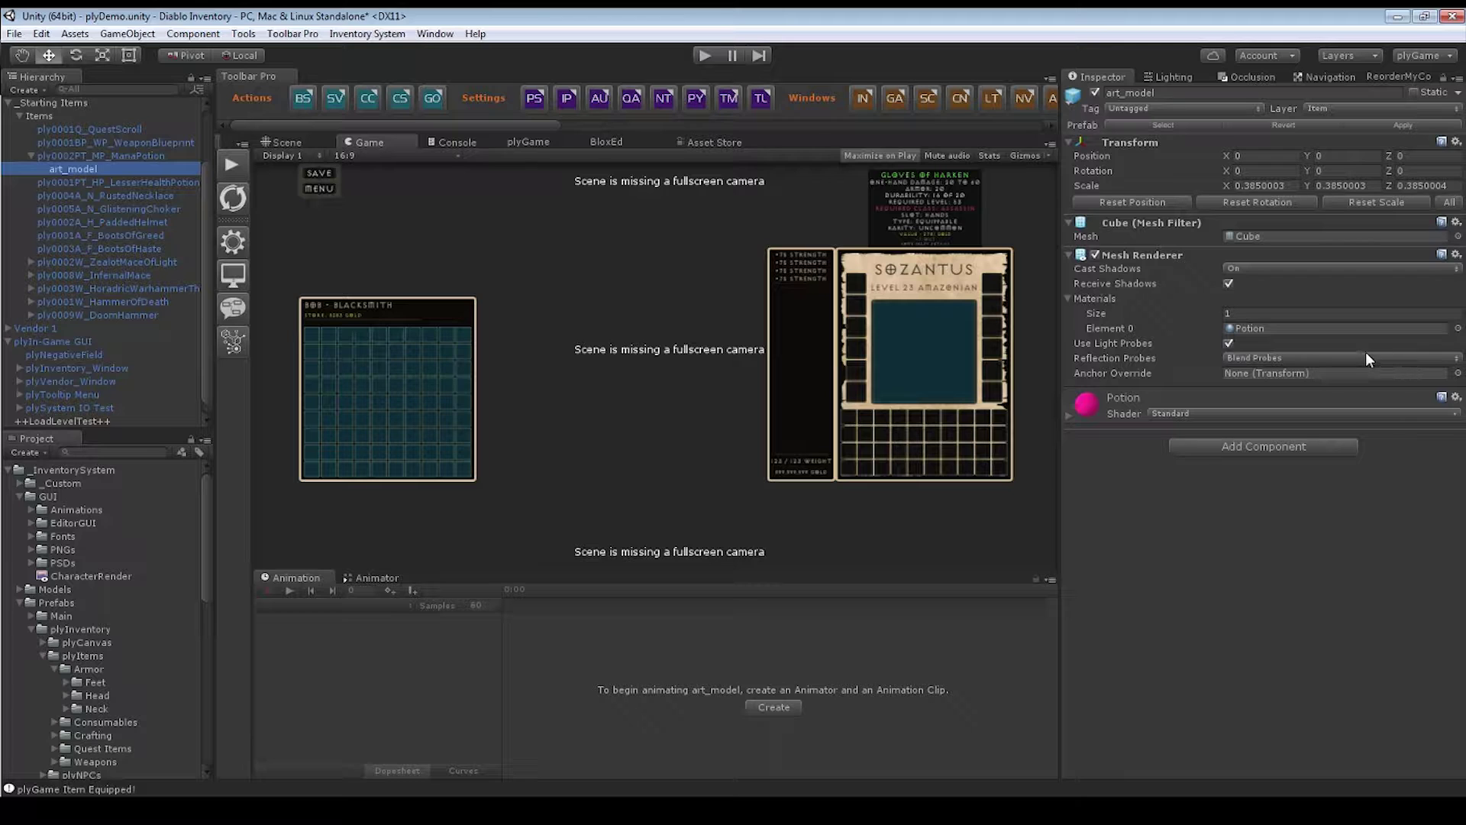
click(1313, 107)
click(1231, 553)
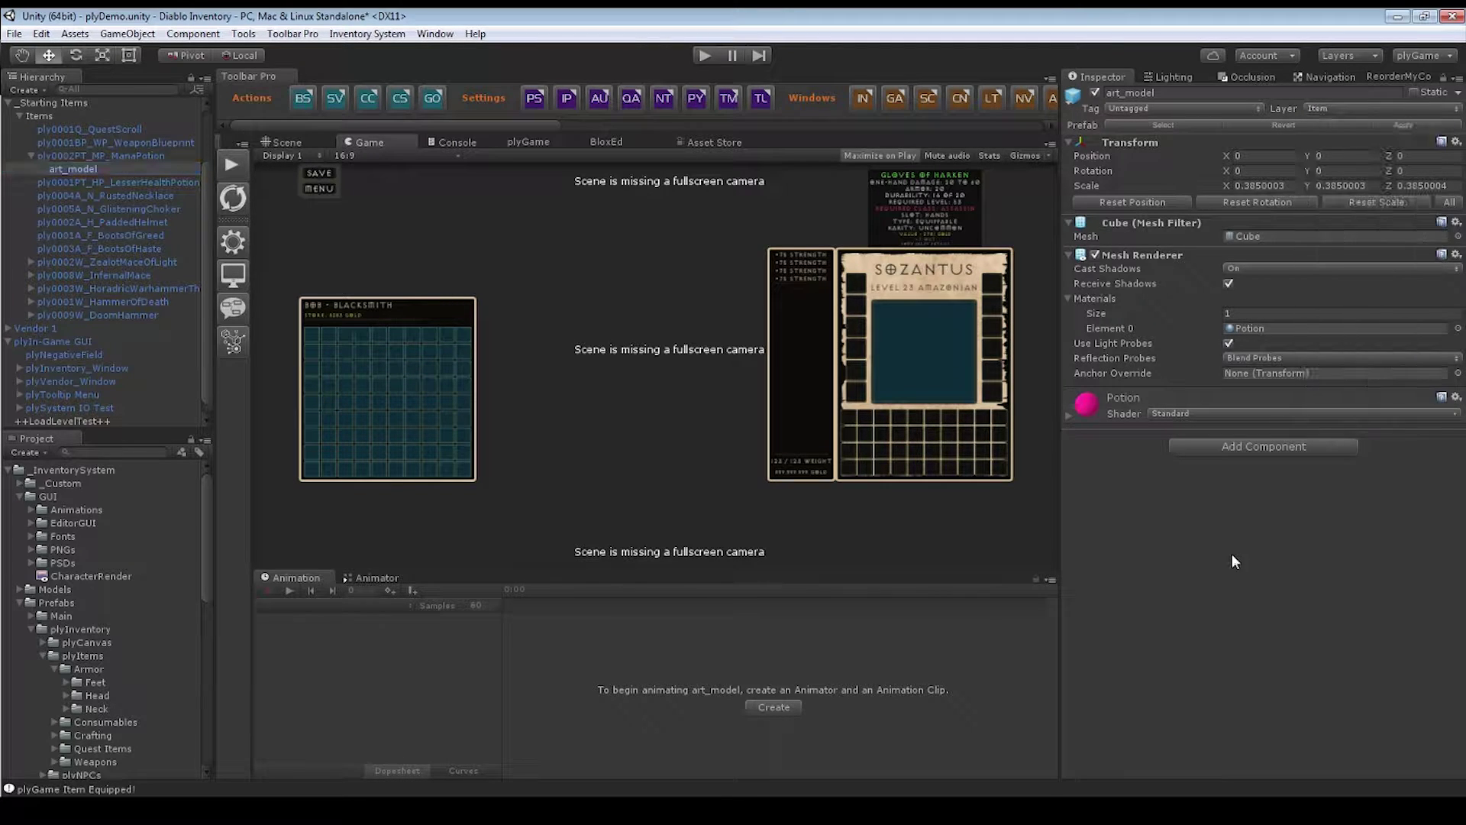
click(31, 156)
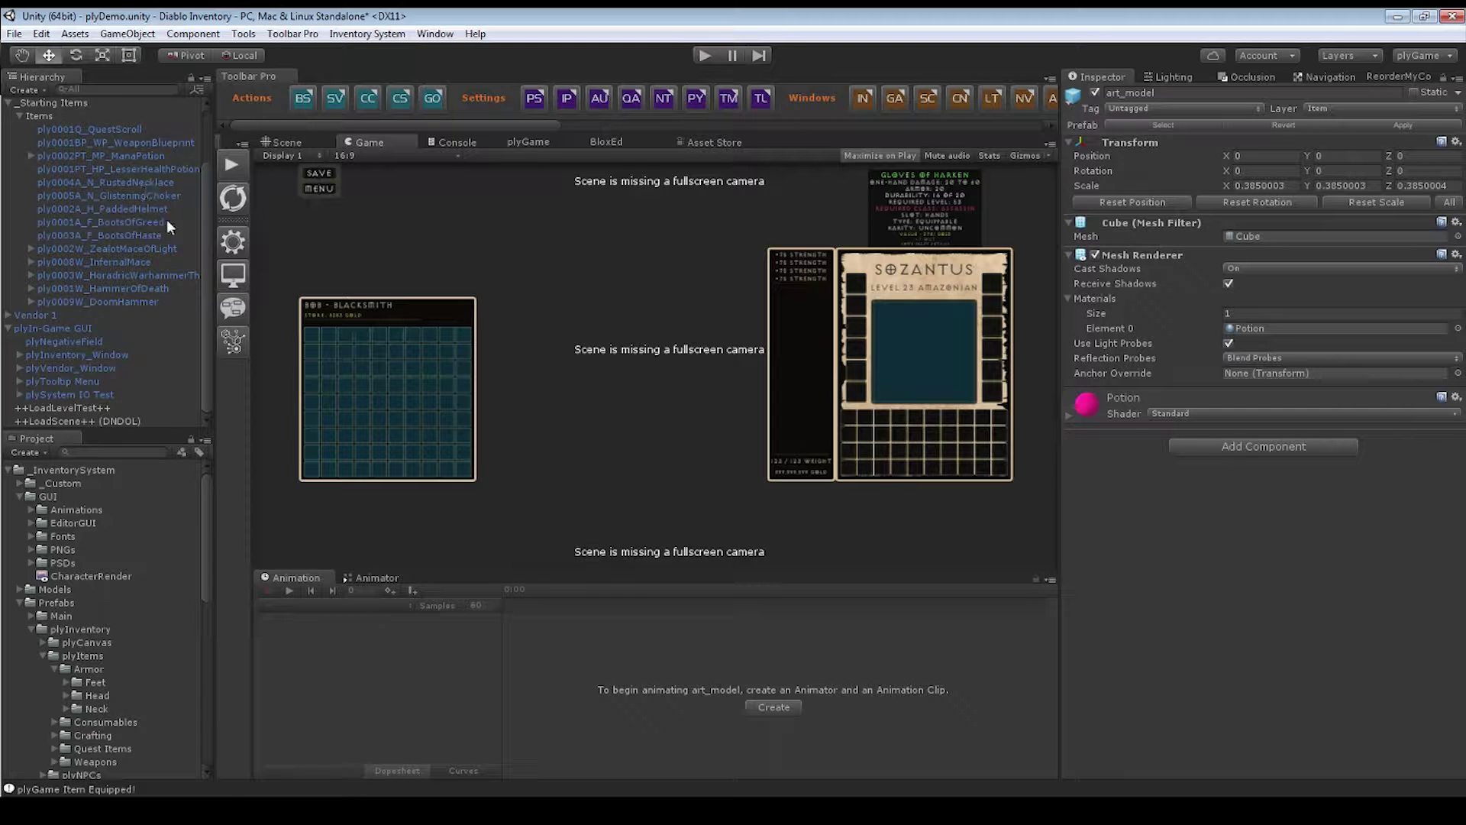
click(99, 155)
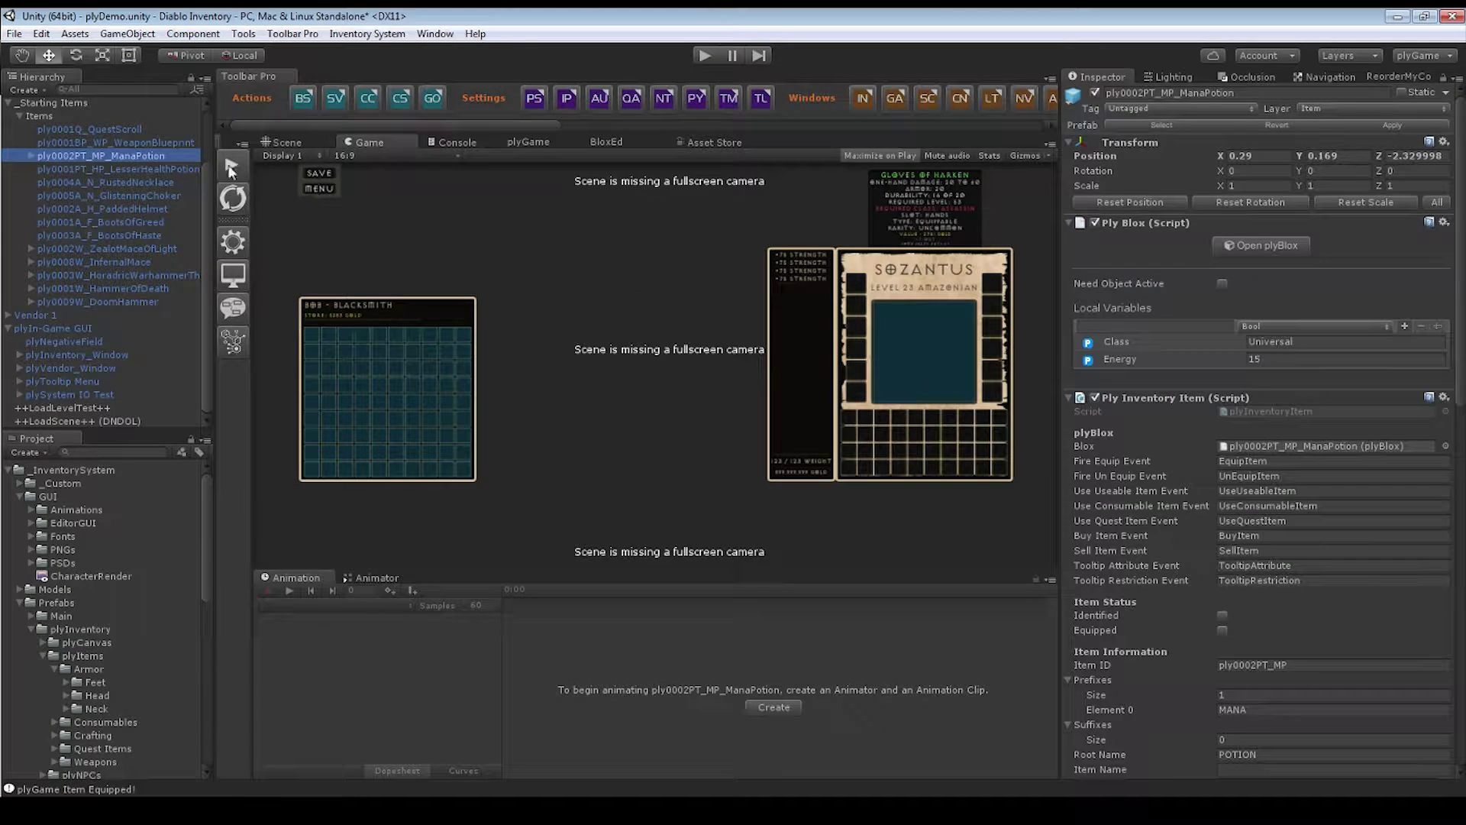
click(148, 127)
scroll(1287, 447, down, 5)
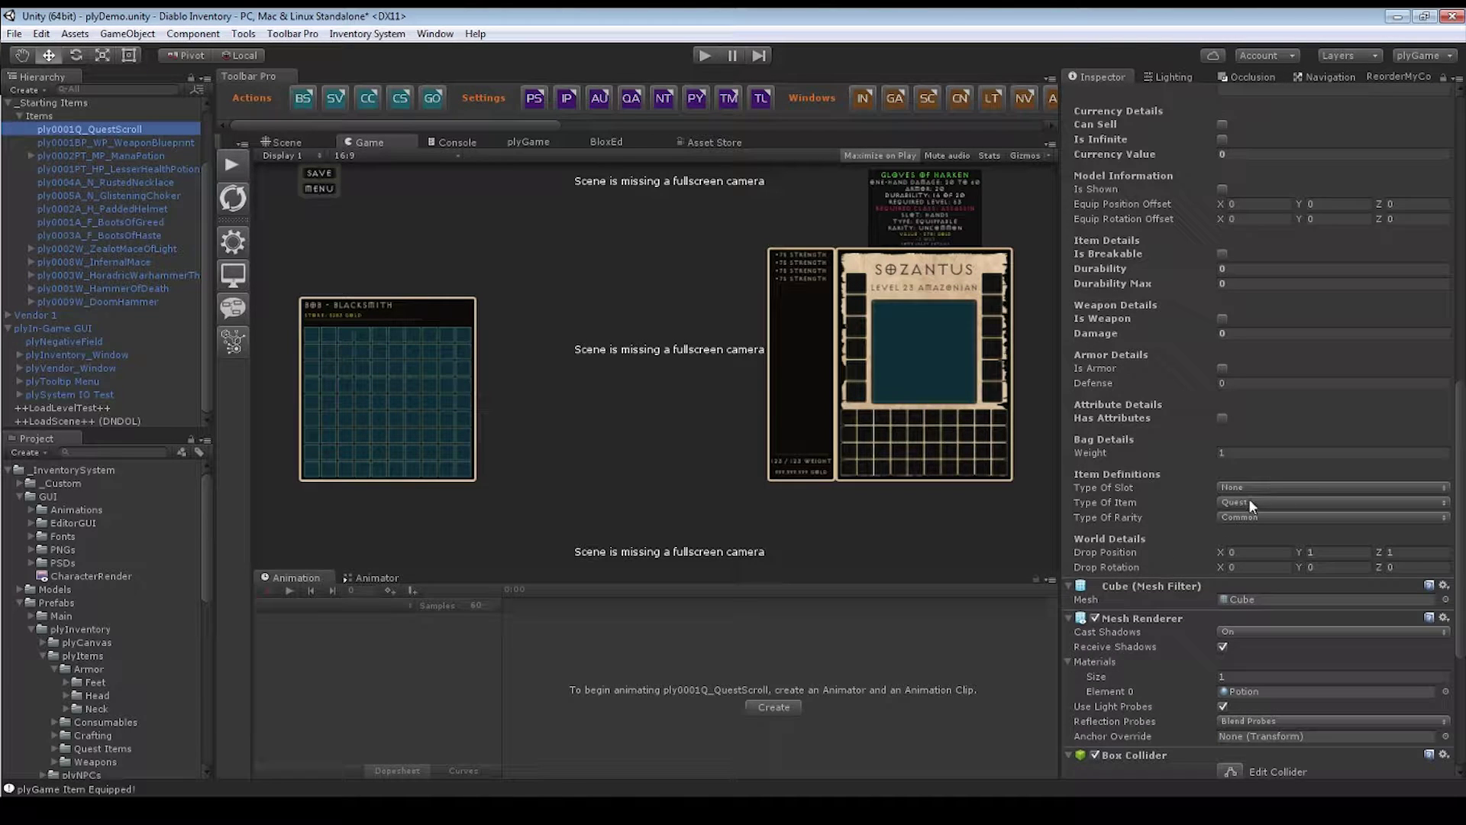
scroll(1276, 514, down, 6)
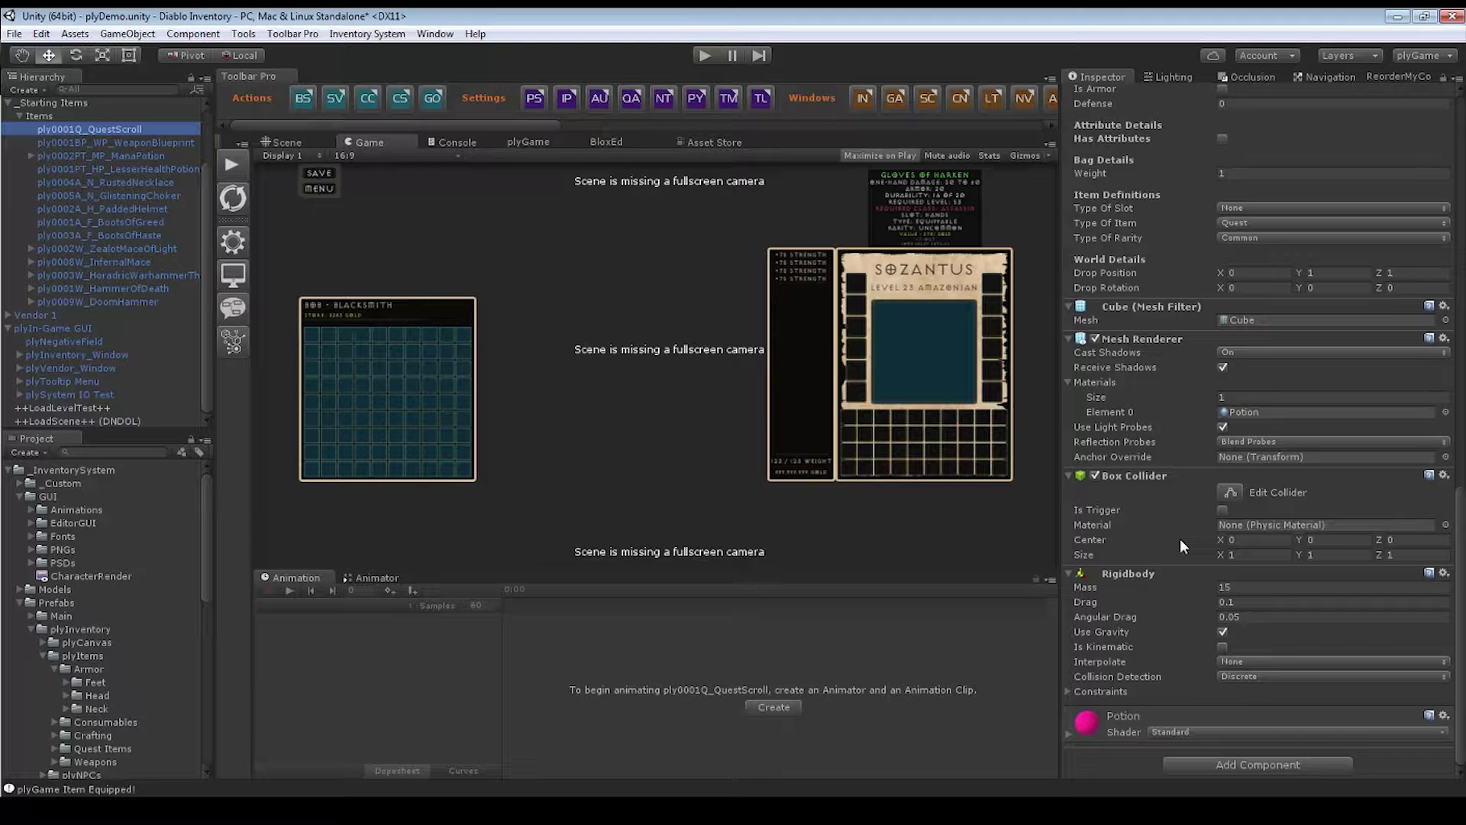
click(61, 248)
scroll(1280, 392, up, 4)
scroll(1266, 382, up, 4)
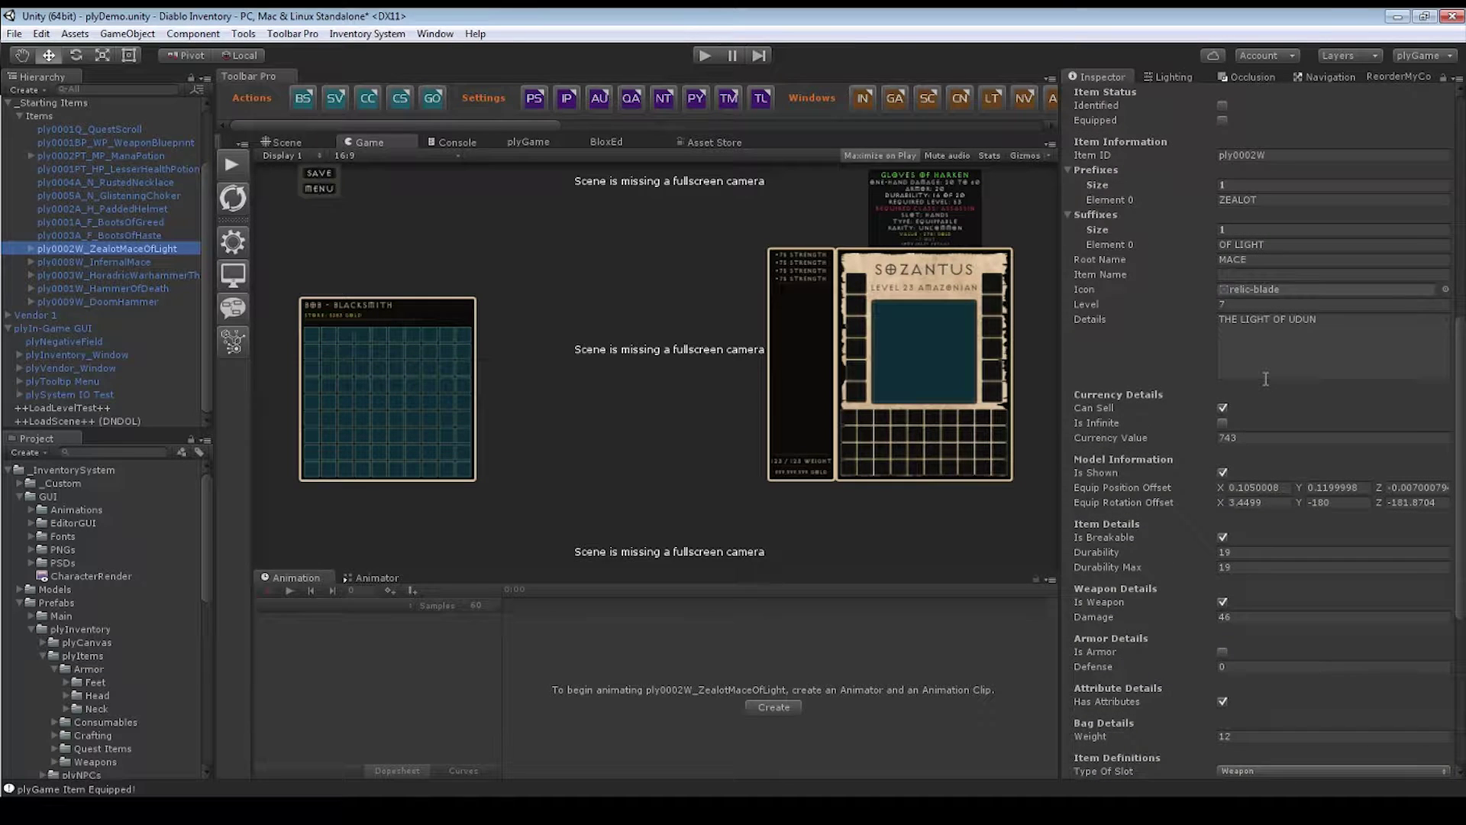
scroll(1265, 379, up, 2)
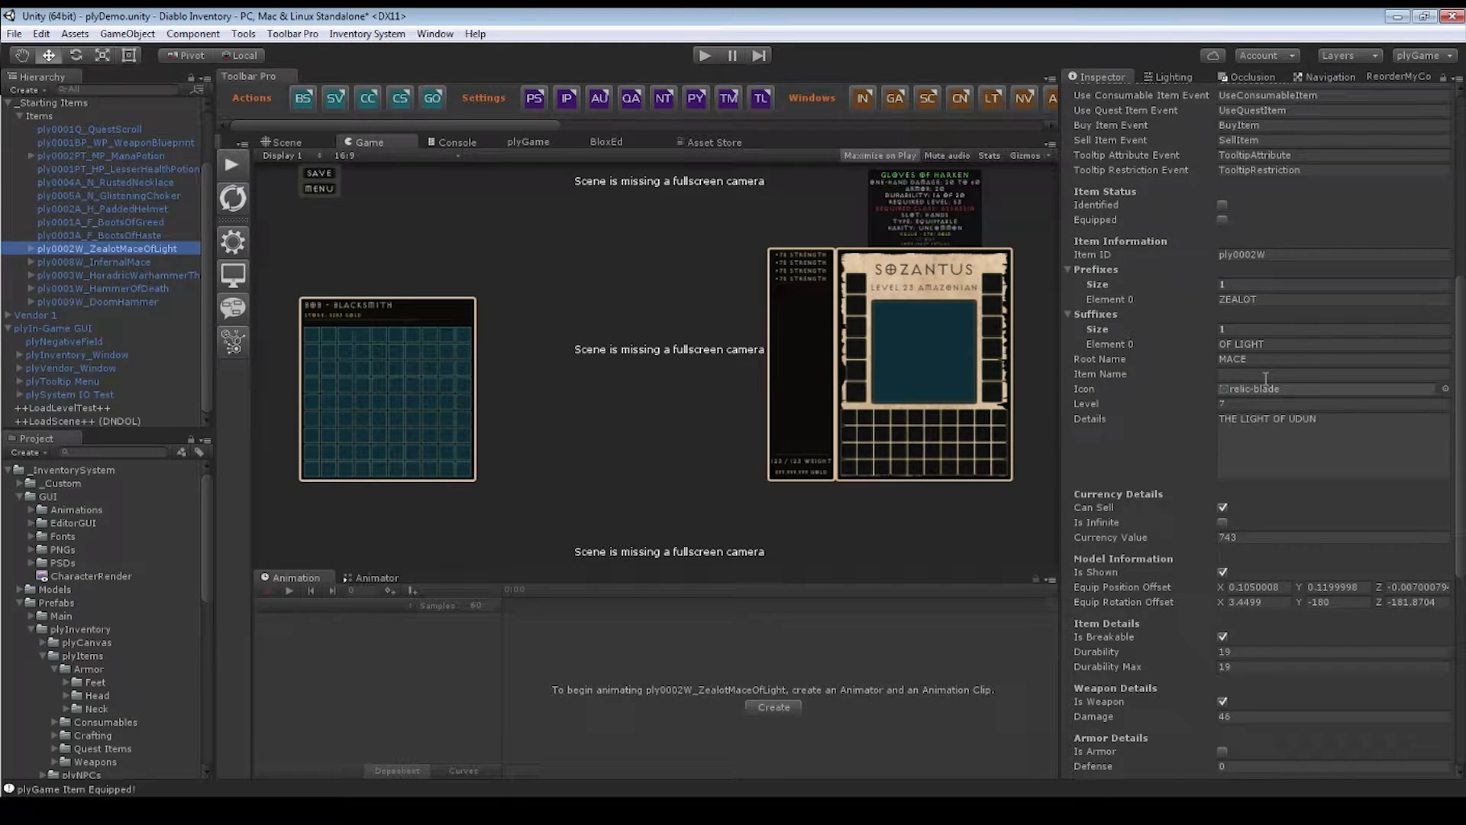
scroll(1265, 378, up, 8)
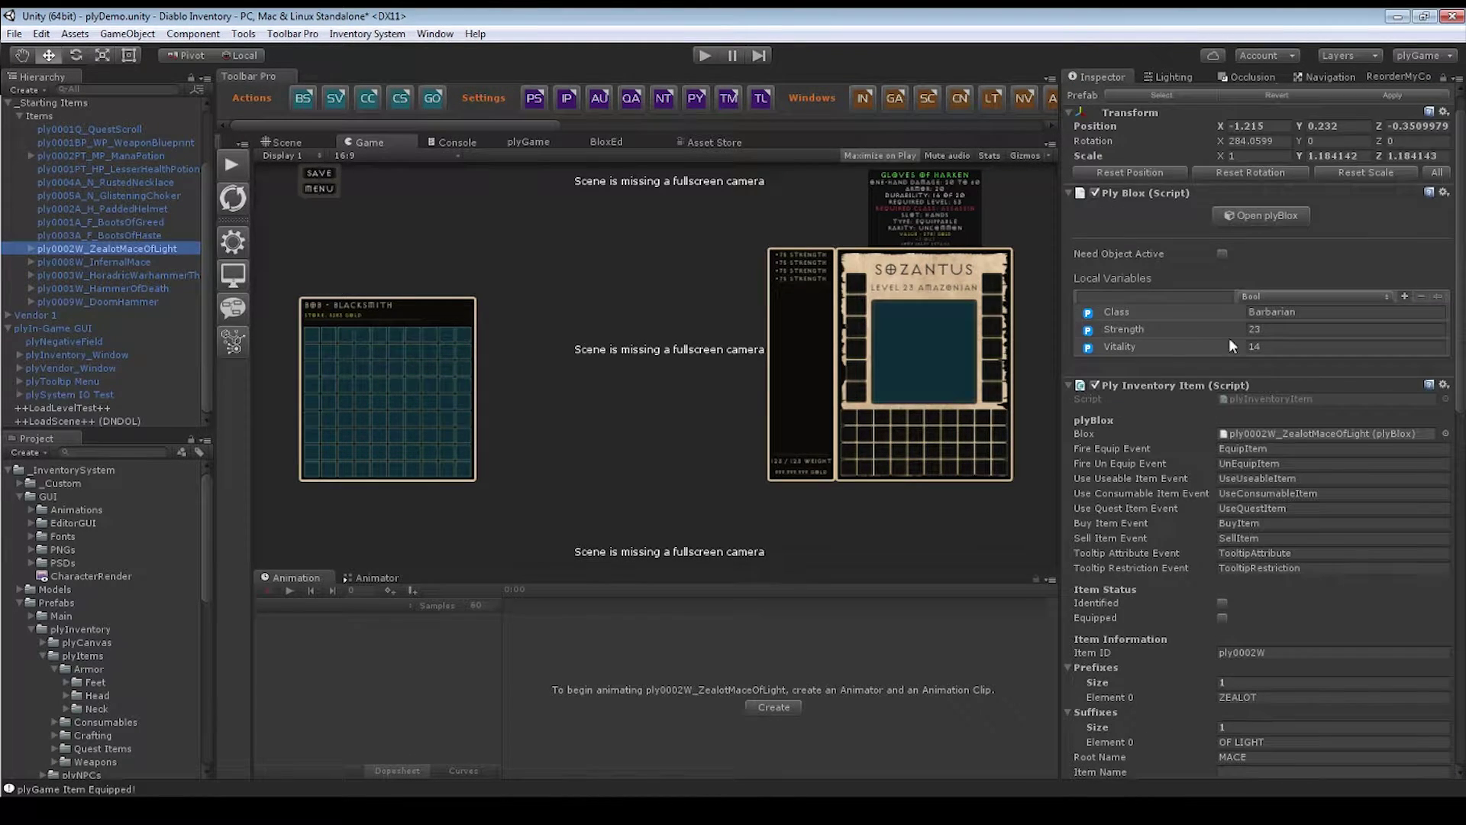
click(1169, 309)
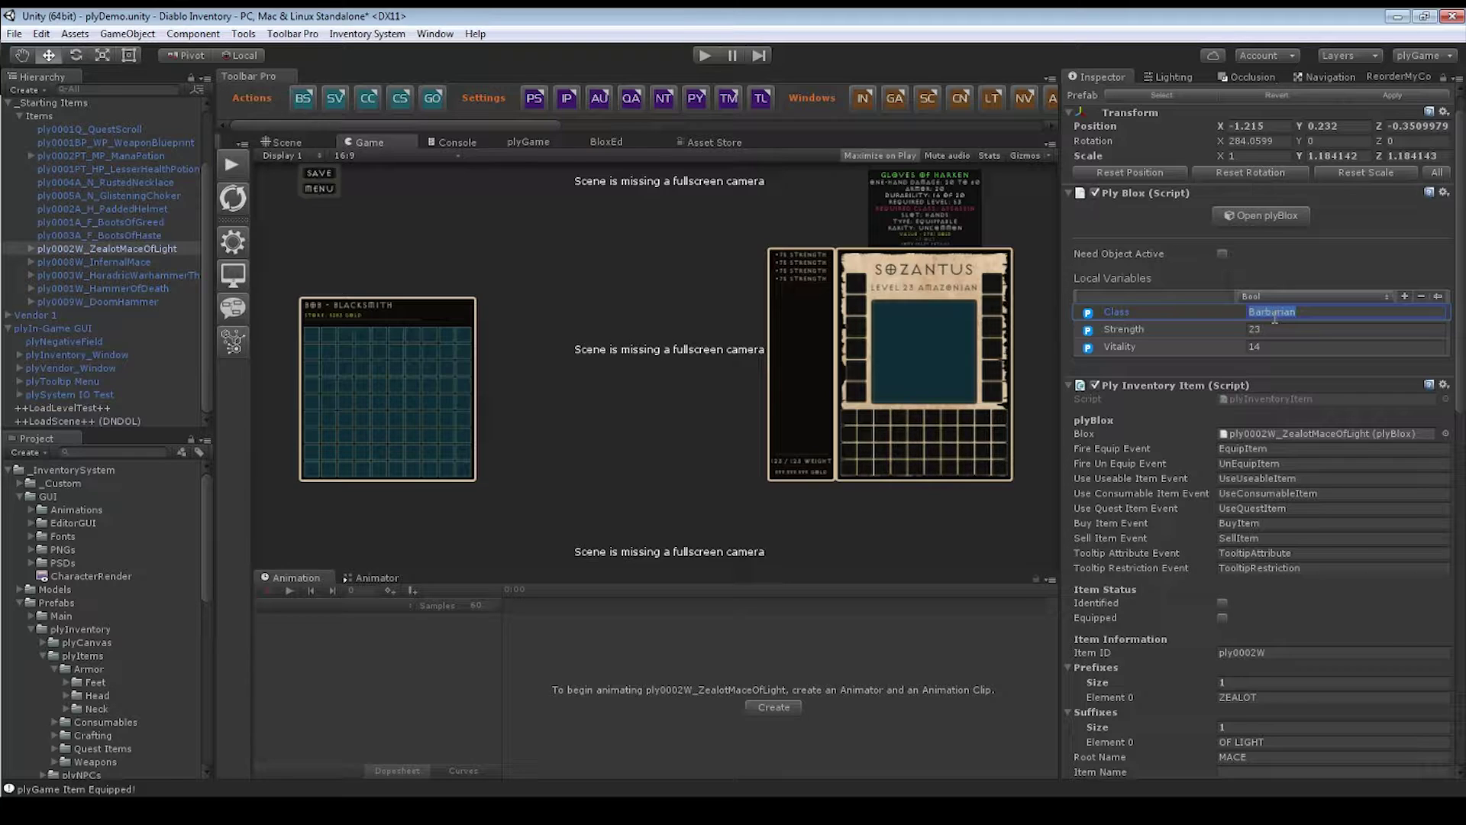
click(1147, 329)
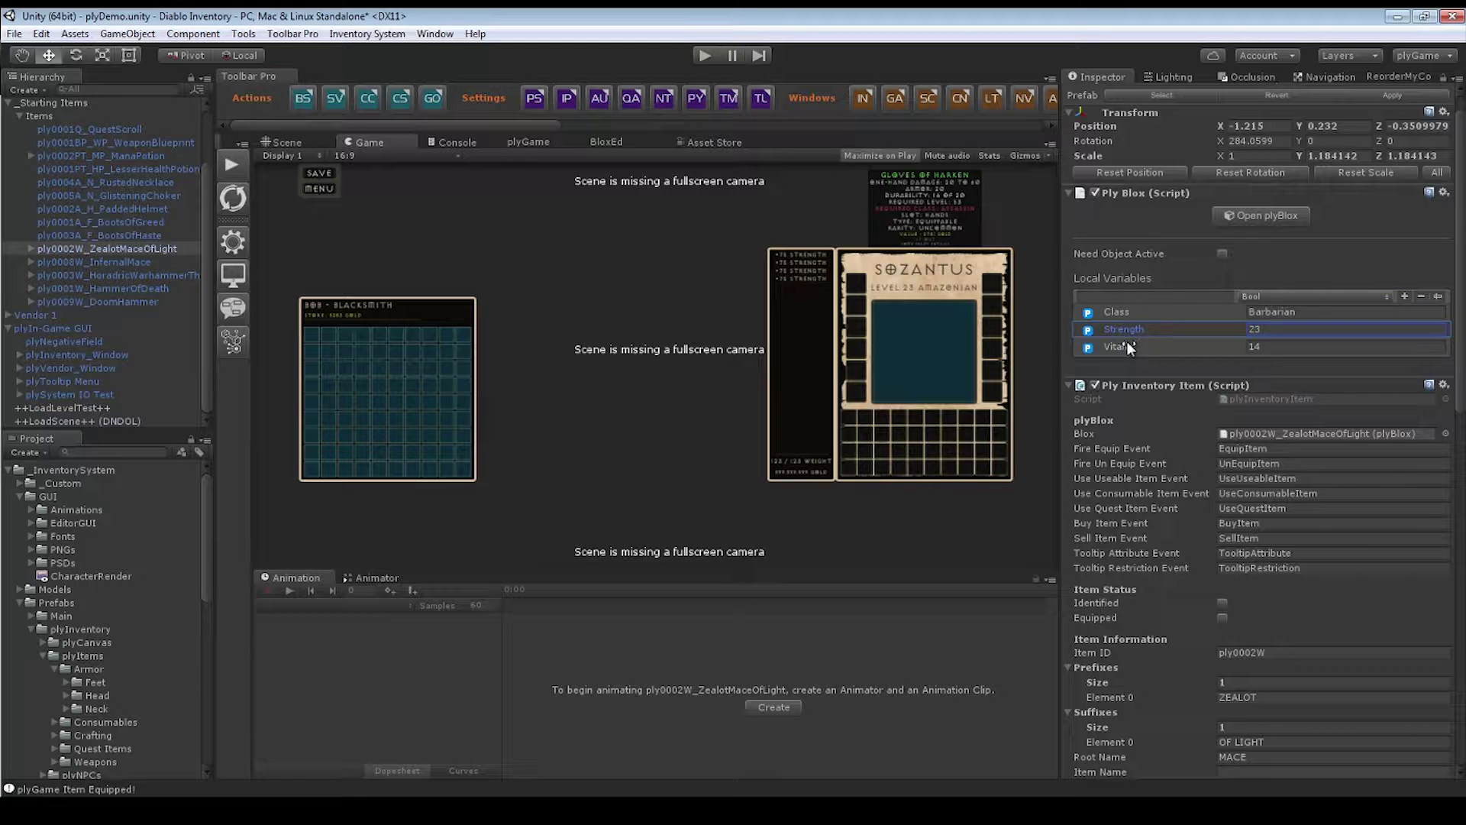
click(1125, 344)
click(1130, 330)
scroll(1139, 463, down, 8)
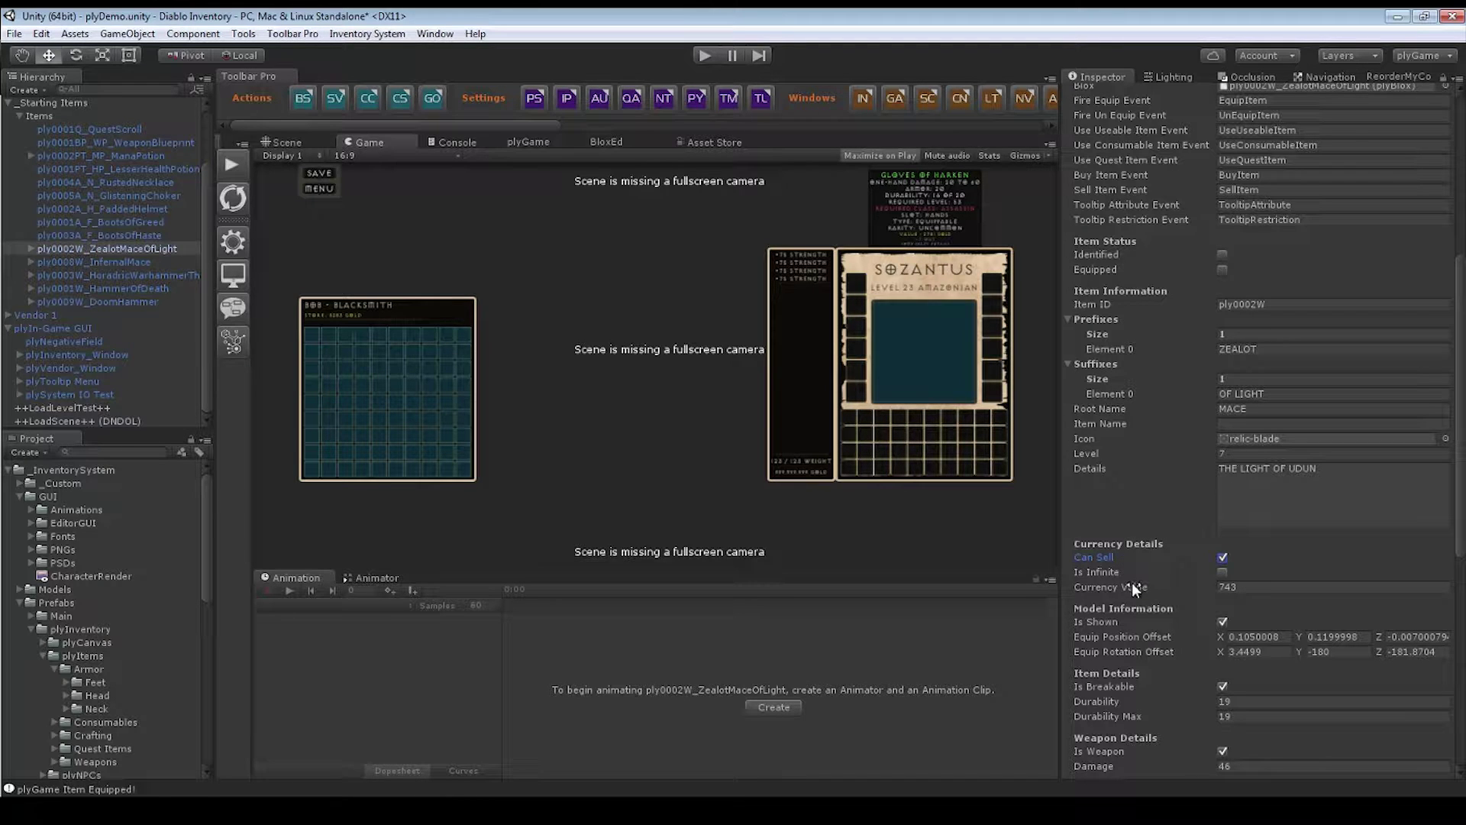
click(1132, 582)
scroll(1132, 582, down, 1)
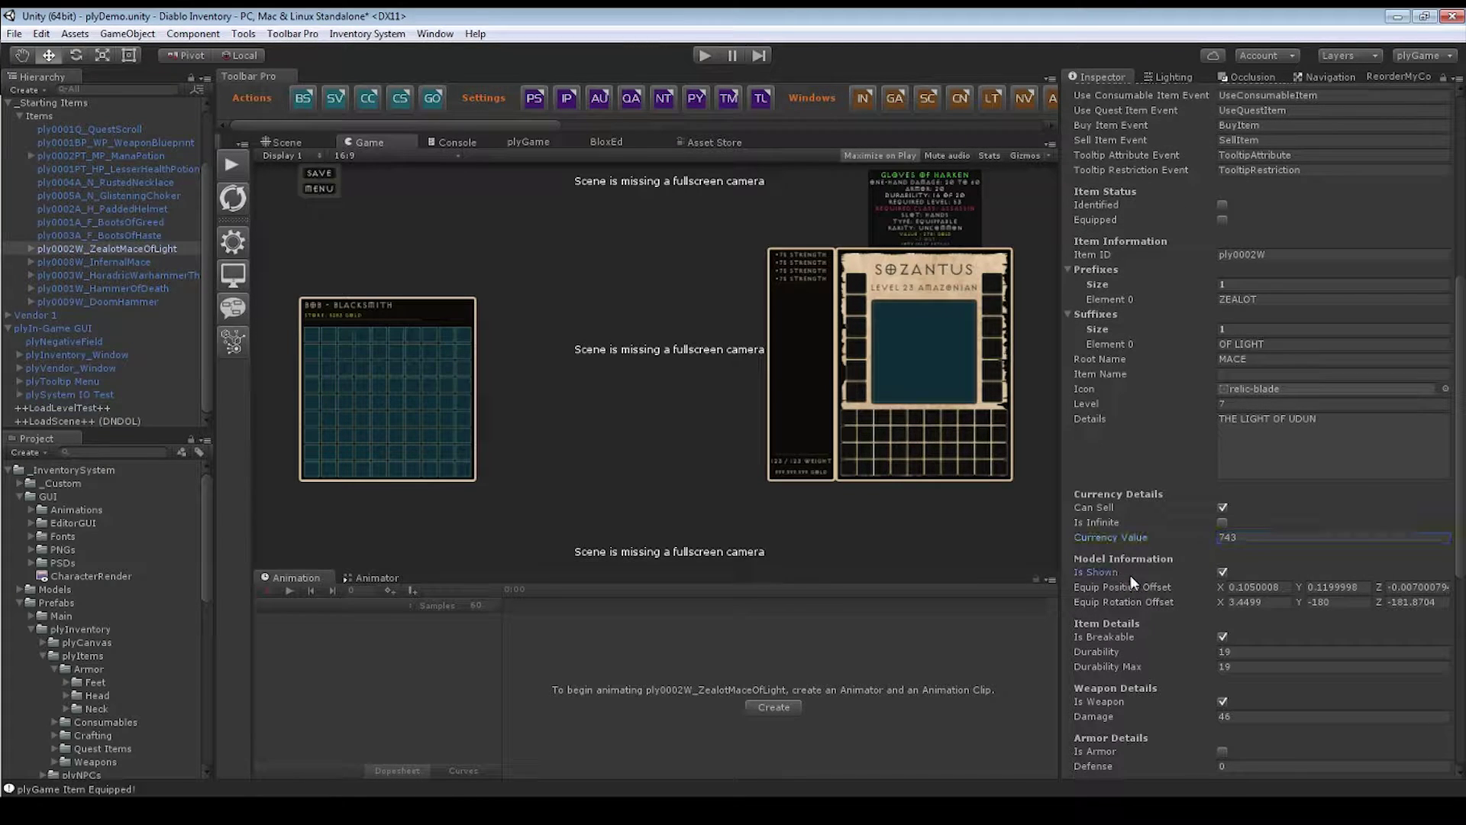
click(1223, 572)
scroll(1246, 587, down, 3)
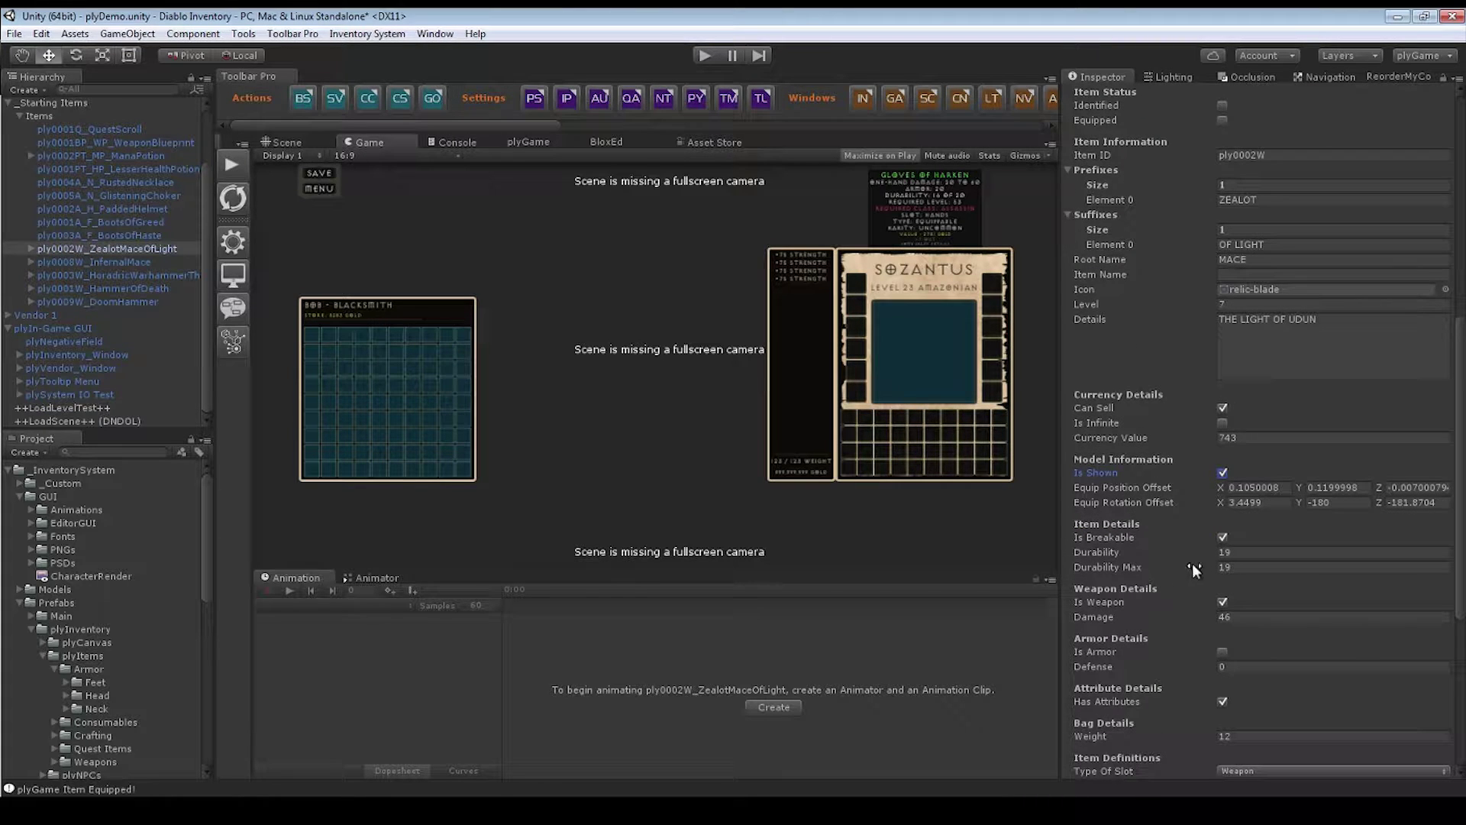
scroll(1194, 577, down, 2)
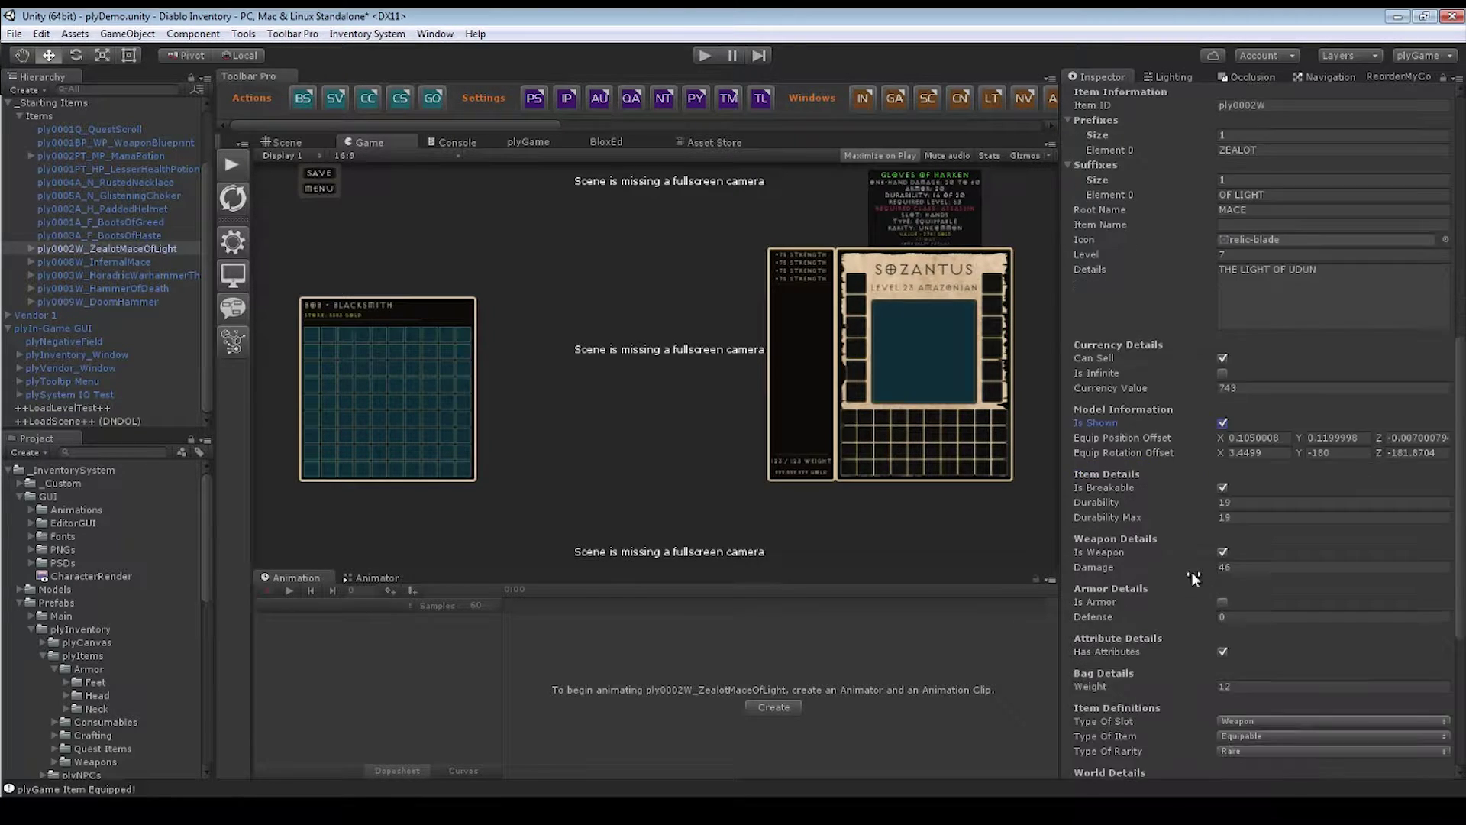
scroll(1206, 572, down, 3)
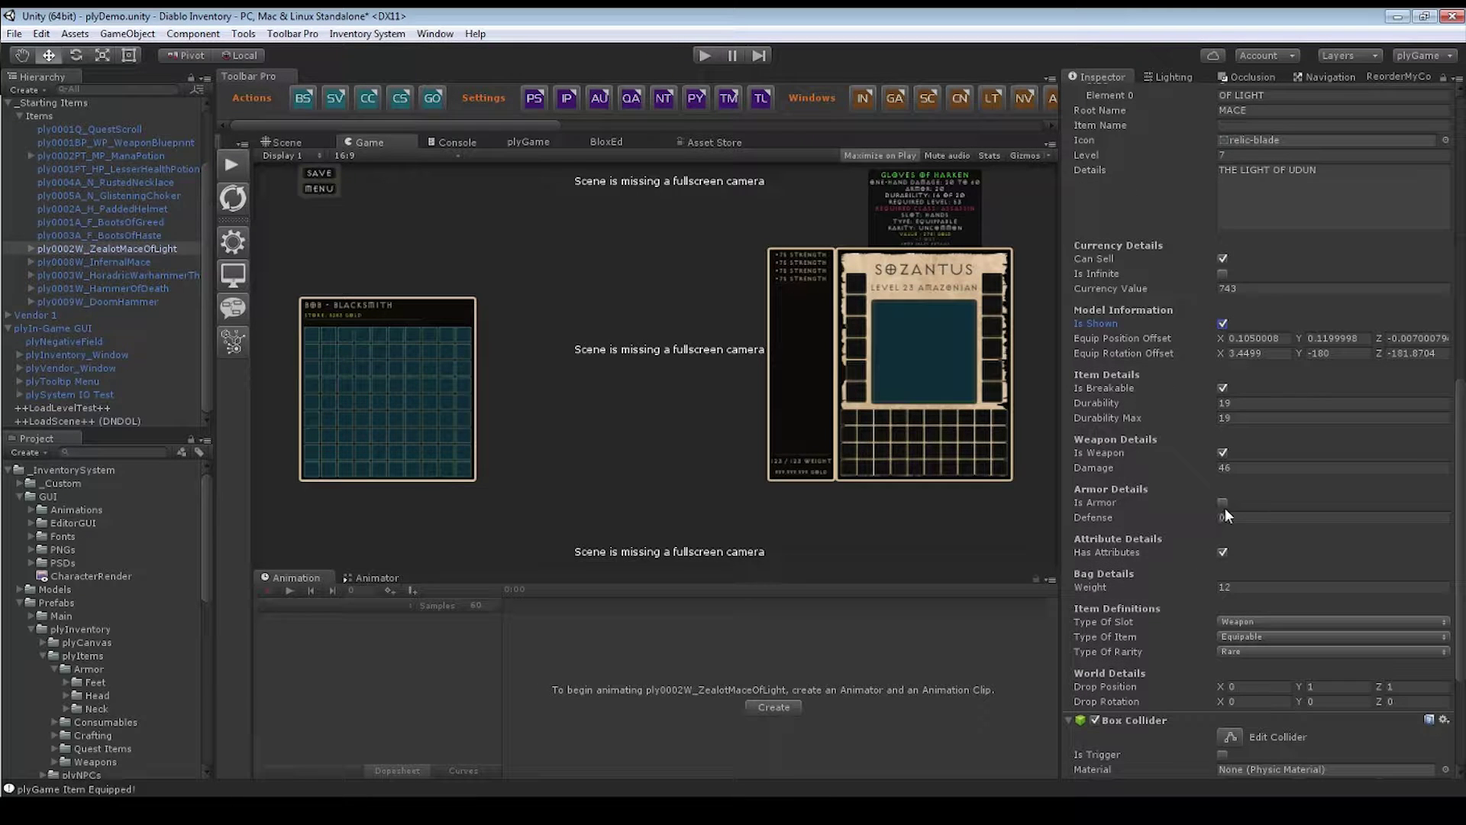
scroll(1222, 546, up, 12)
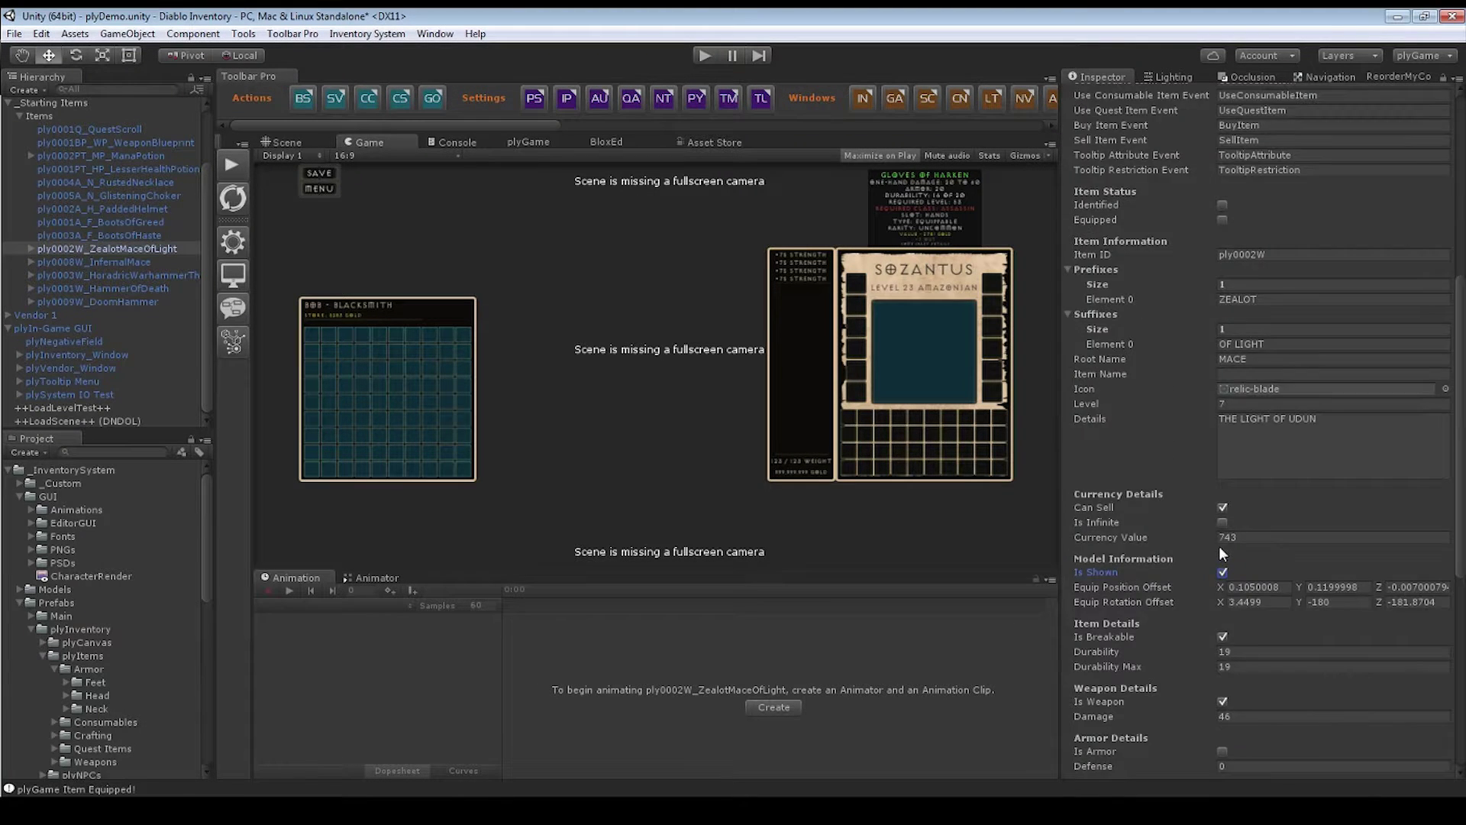
scroll(1184, 112, up, 4)
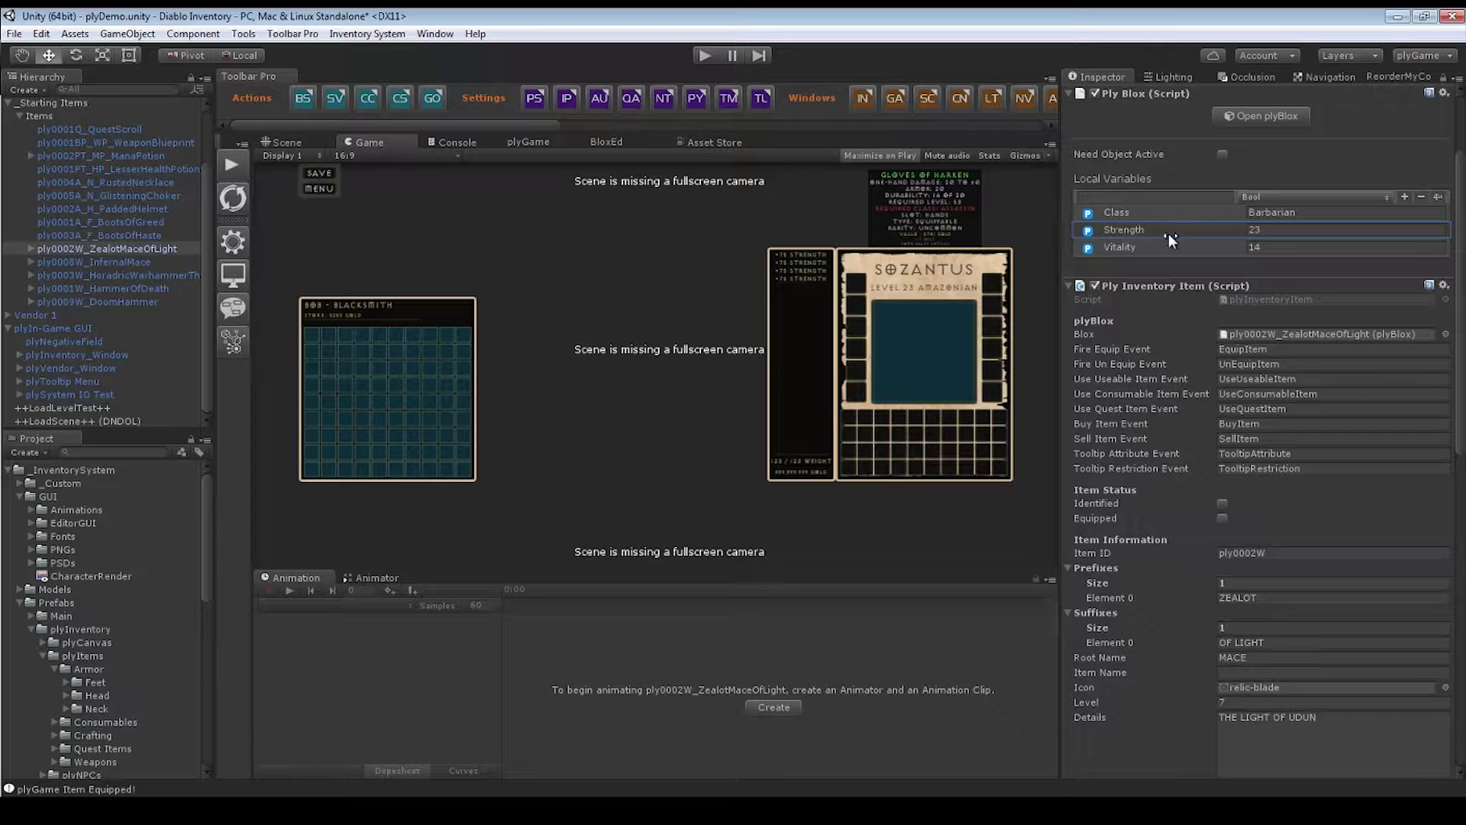
scroll(1168, 232, down, 20)
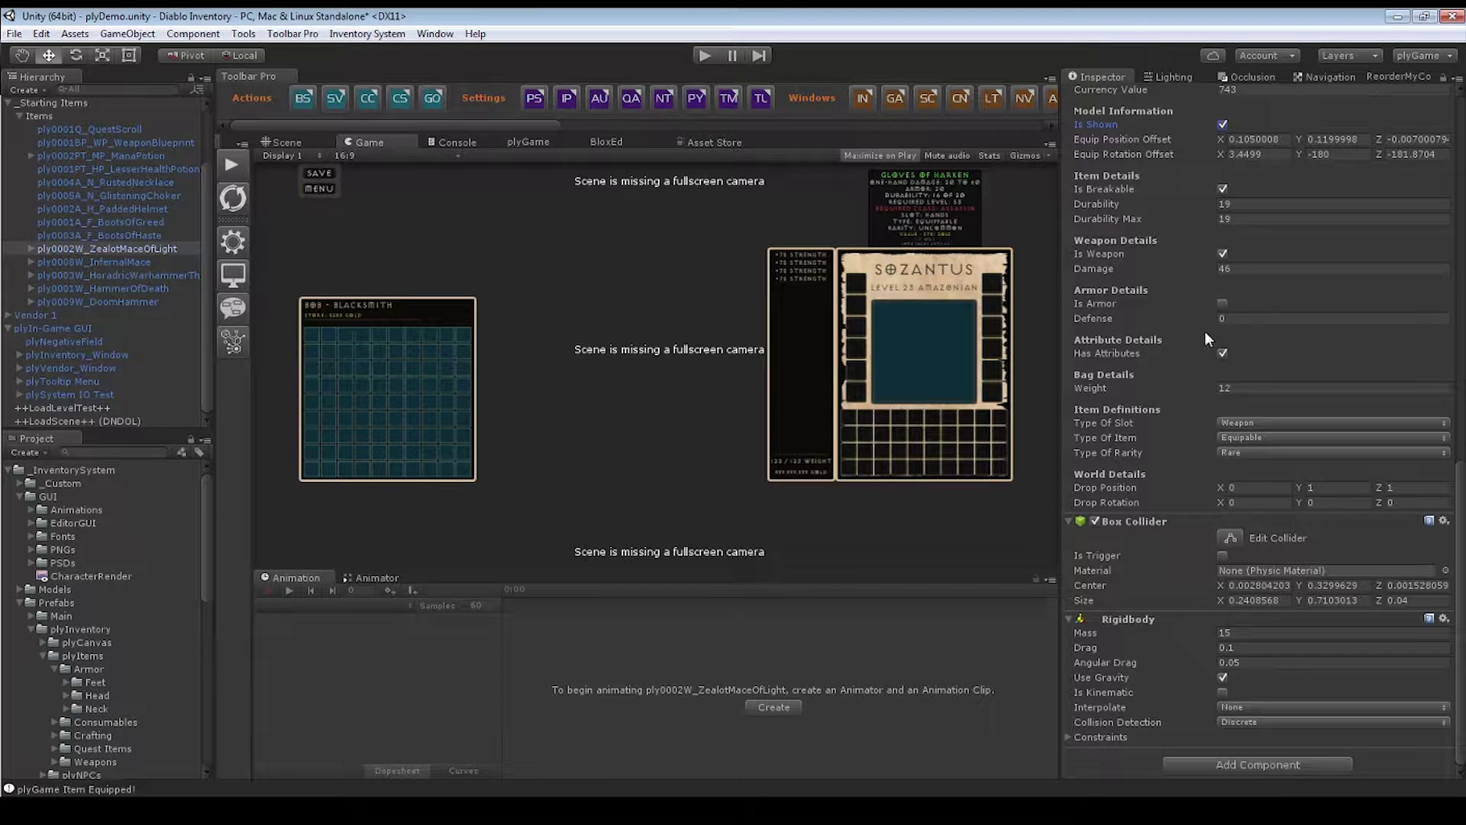
click(1132, 386)
click(1331, 489)
scroll(1164, 610, up, 15)
scroll(1179, 550, up, 5)
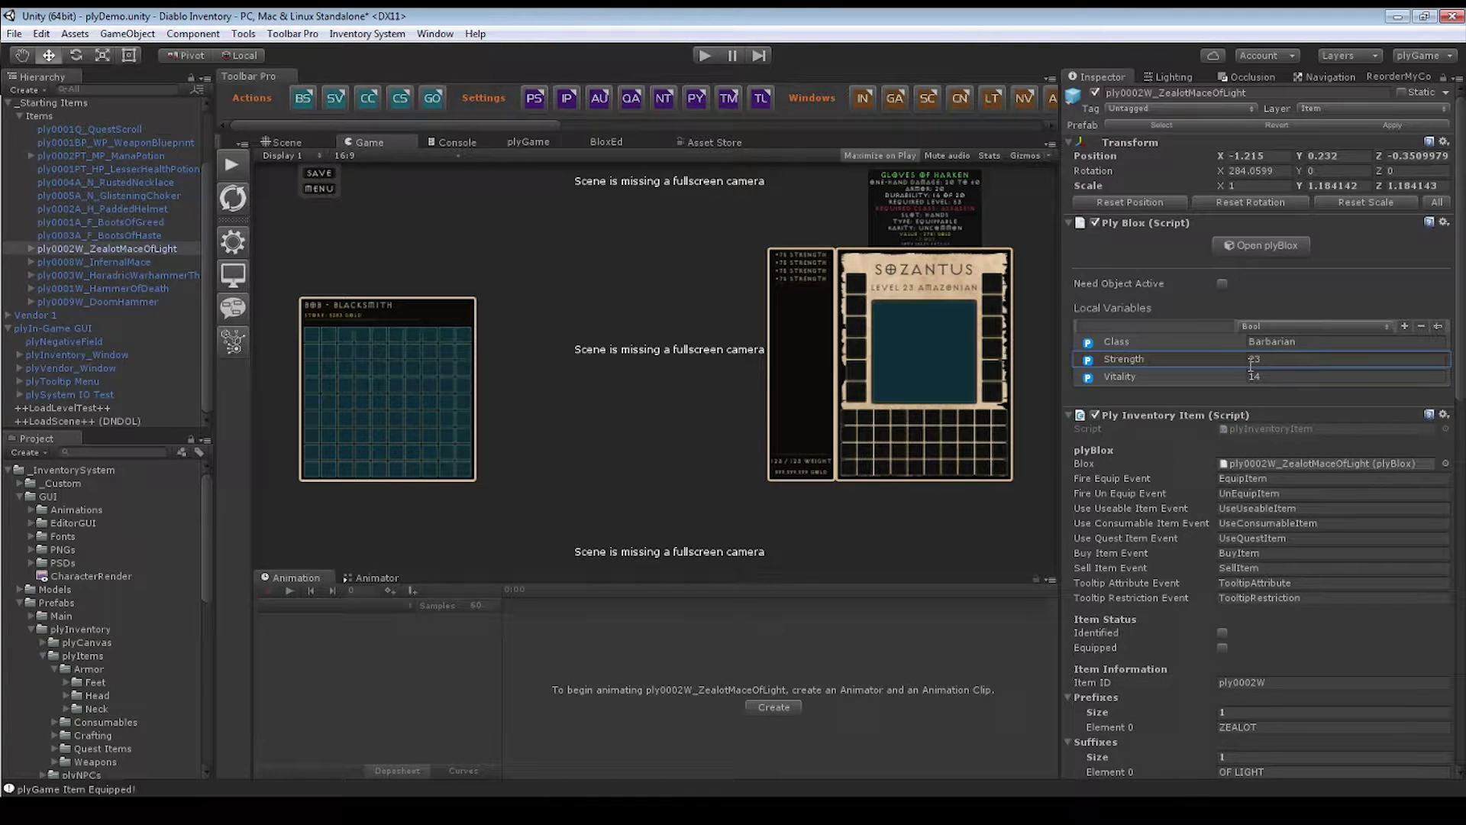
- Open the mace's blox in BloxEd and select the EquipItem event's Strength condition
click(1249, 245)
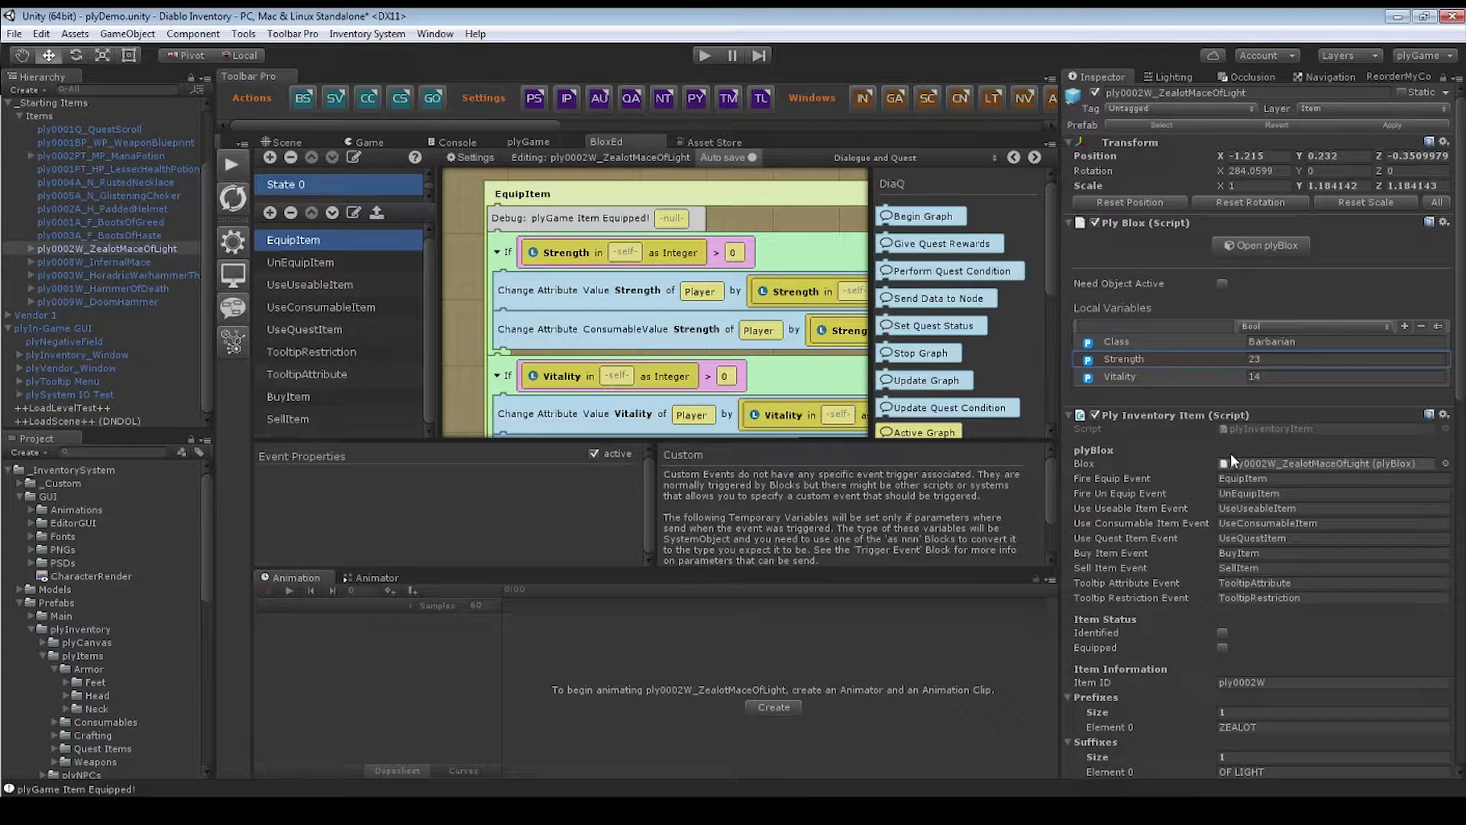
click(1247, 477)
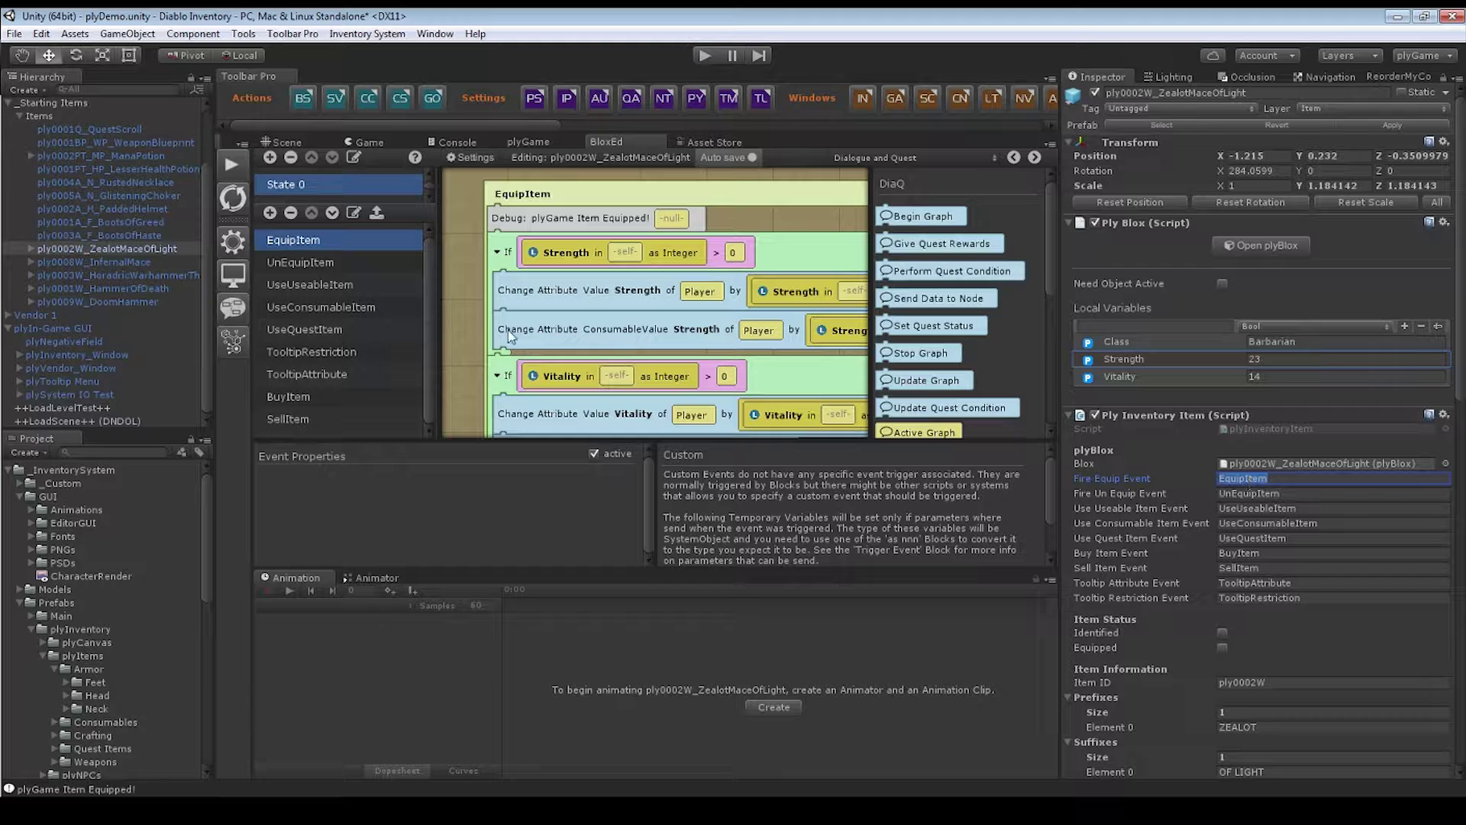
click(291, 238)
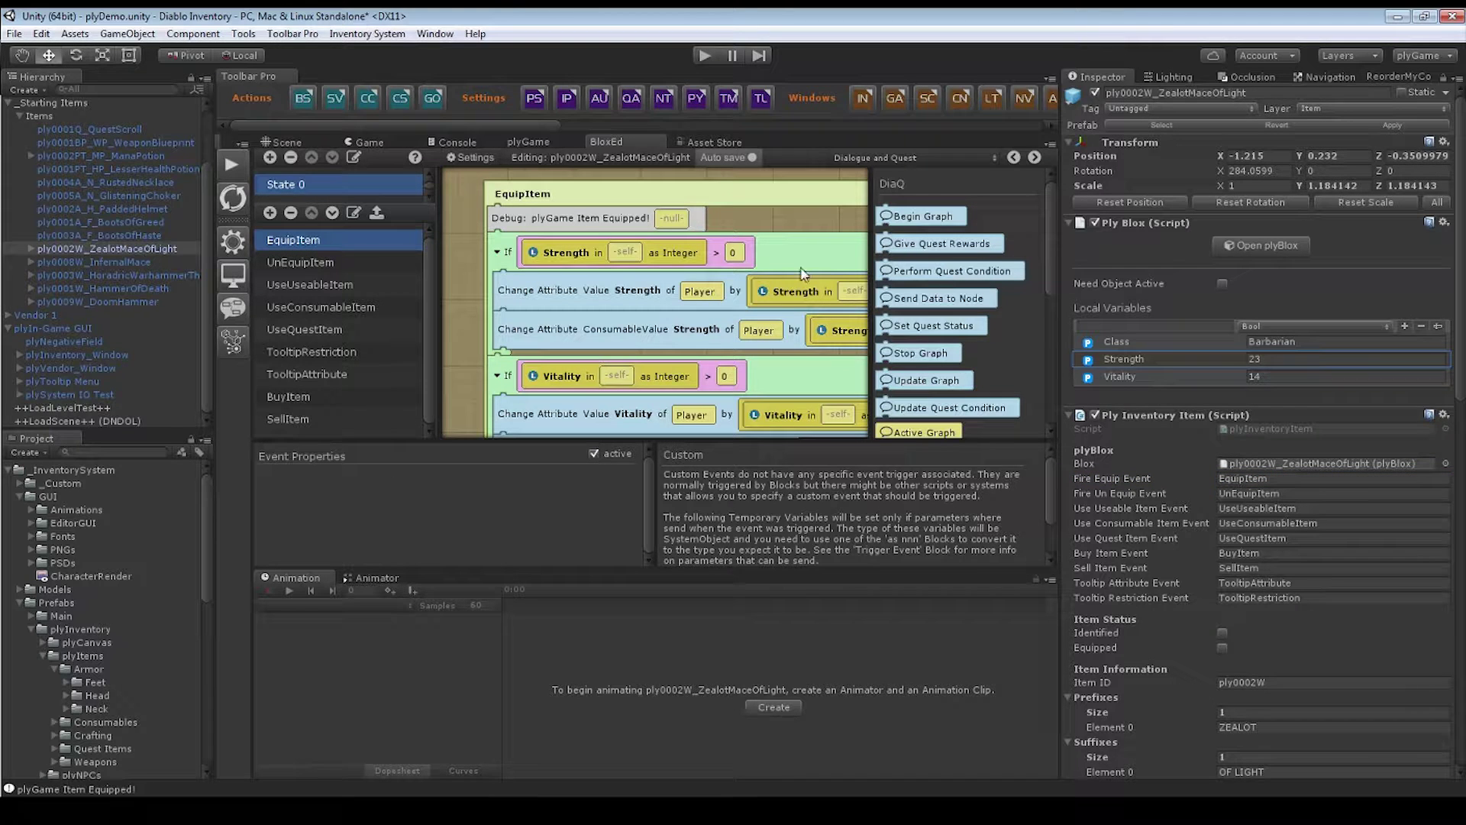
click(557, 257)
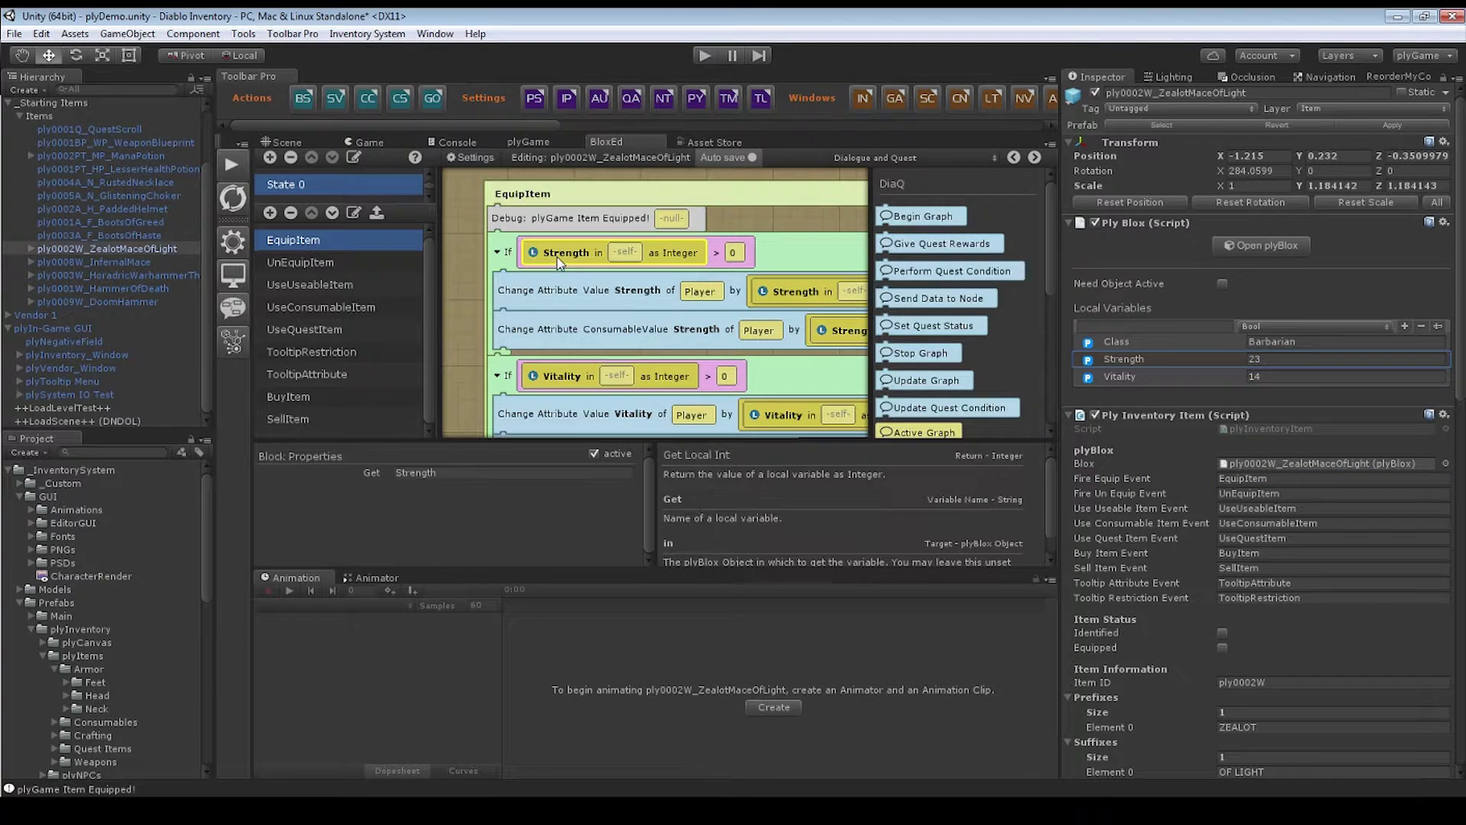
click(733, 252)
- Inspect the Strength value 23, the Vitality variable and the Strength greater-than-zero check
click(1191, 356)
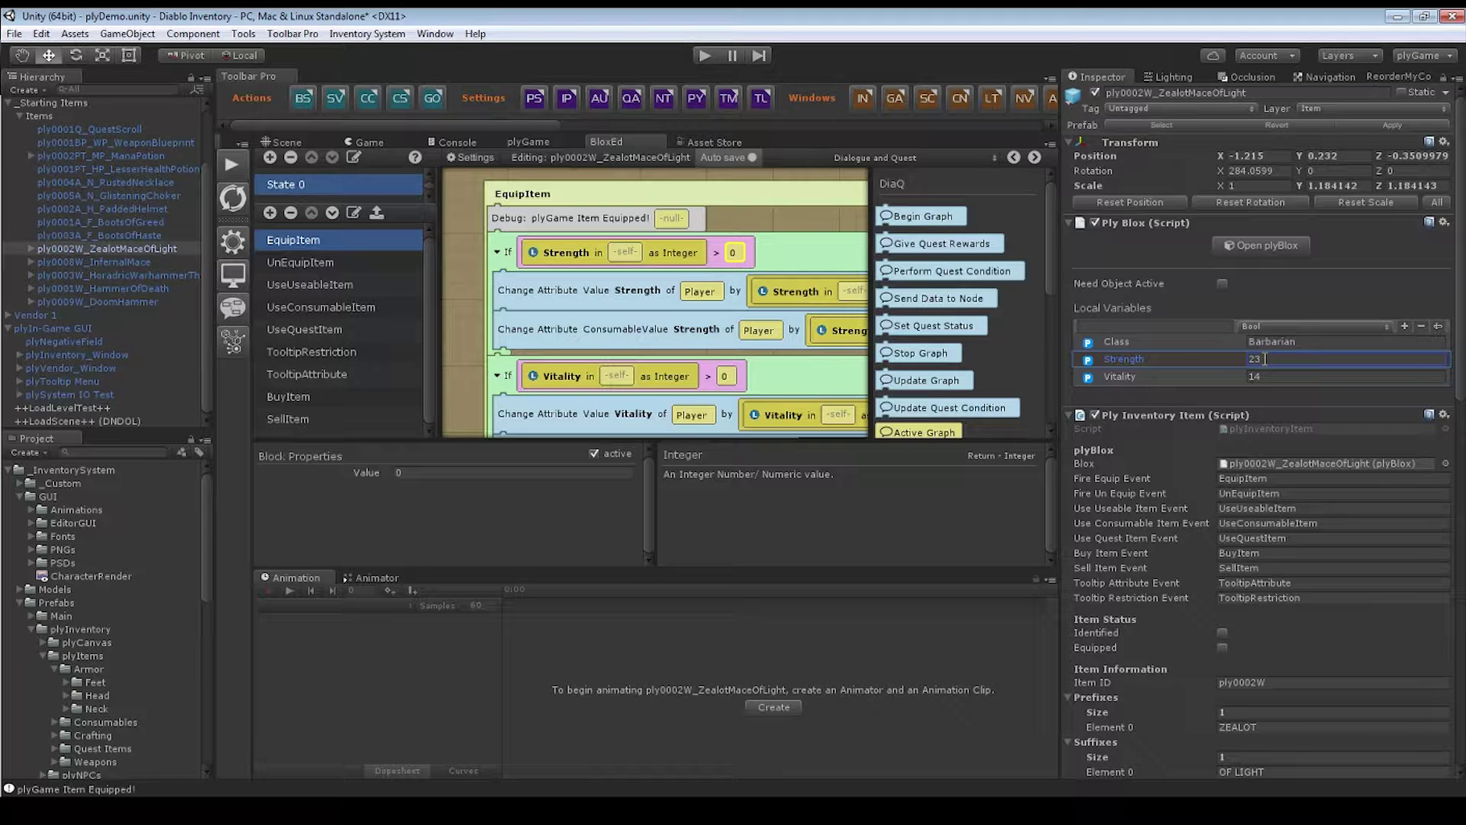
click(669, 375)
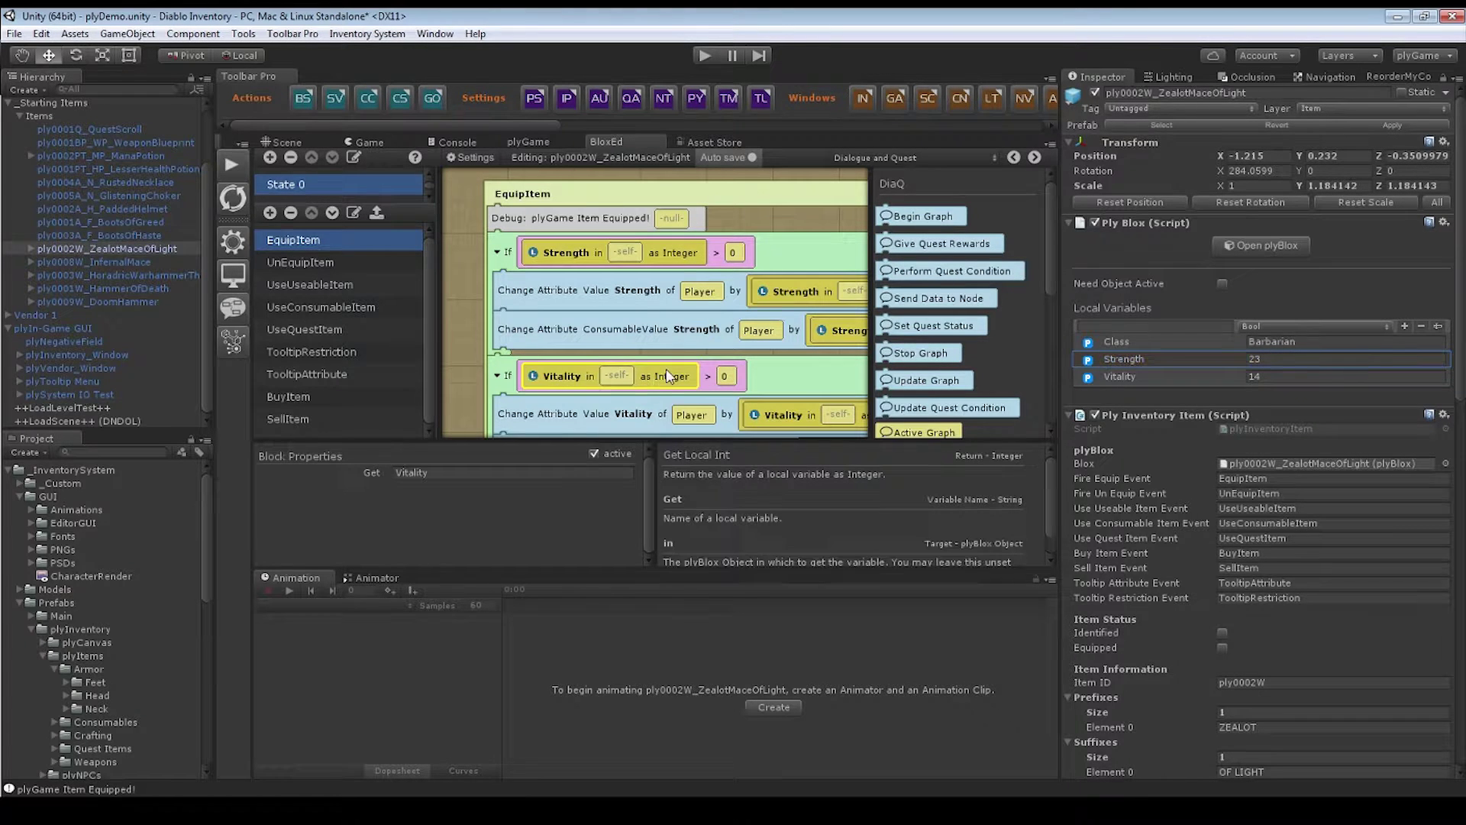
click(663, 256)
click(717, 255)
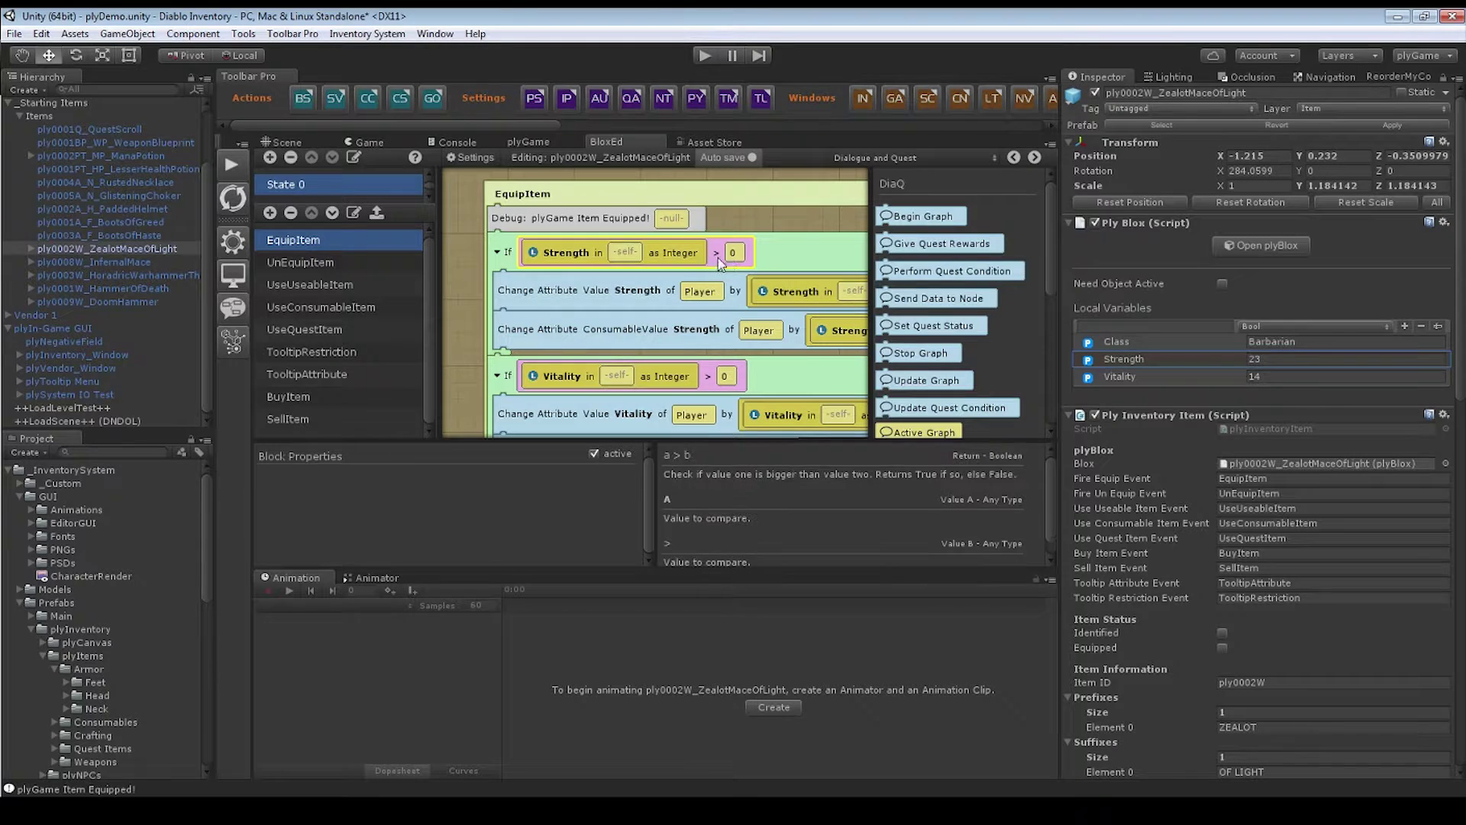
click(575, 301)
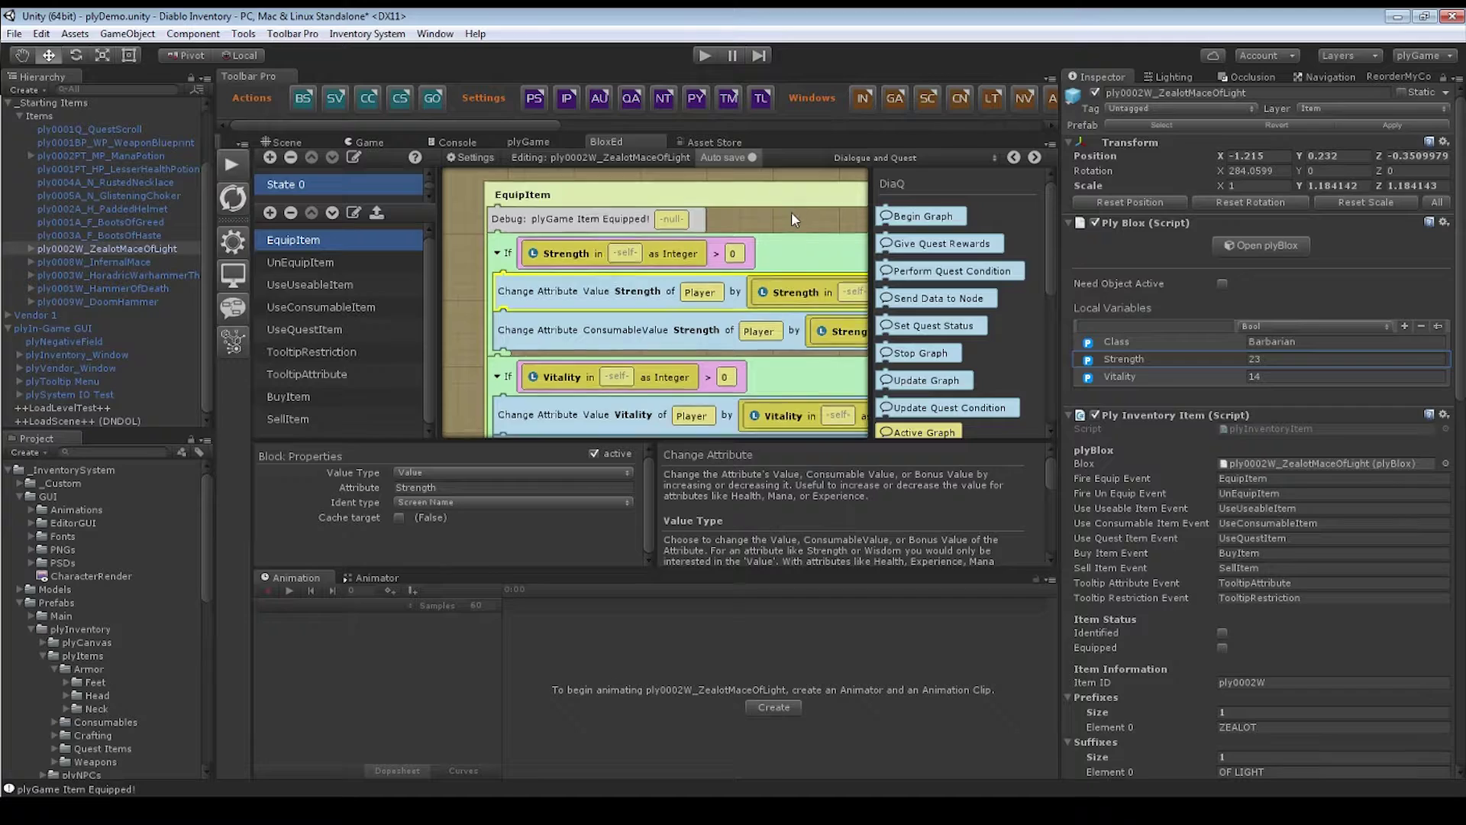
- Pan across the Change Attribute Strength rows to inspect their Player target and values
middle_drag(794, 245, 605, 226)
click(608, 275)
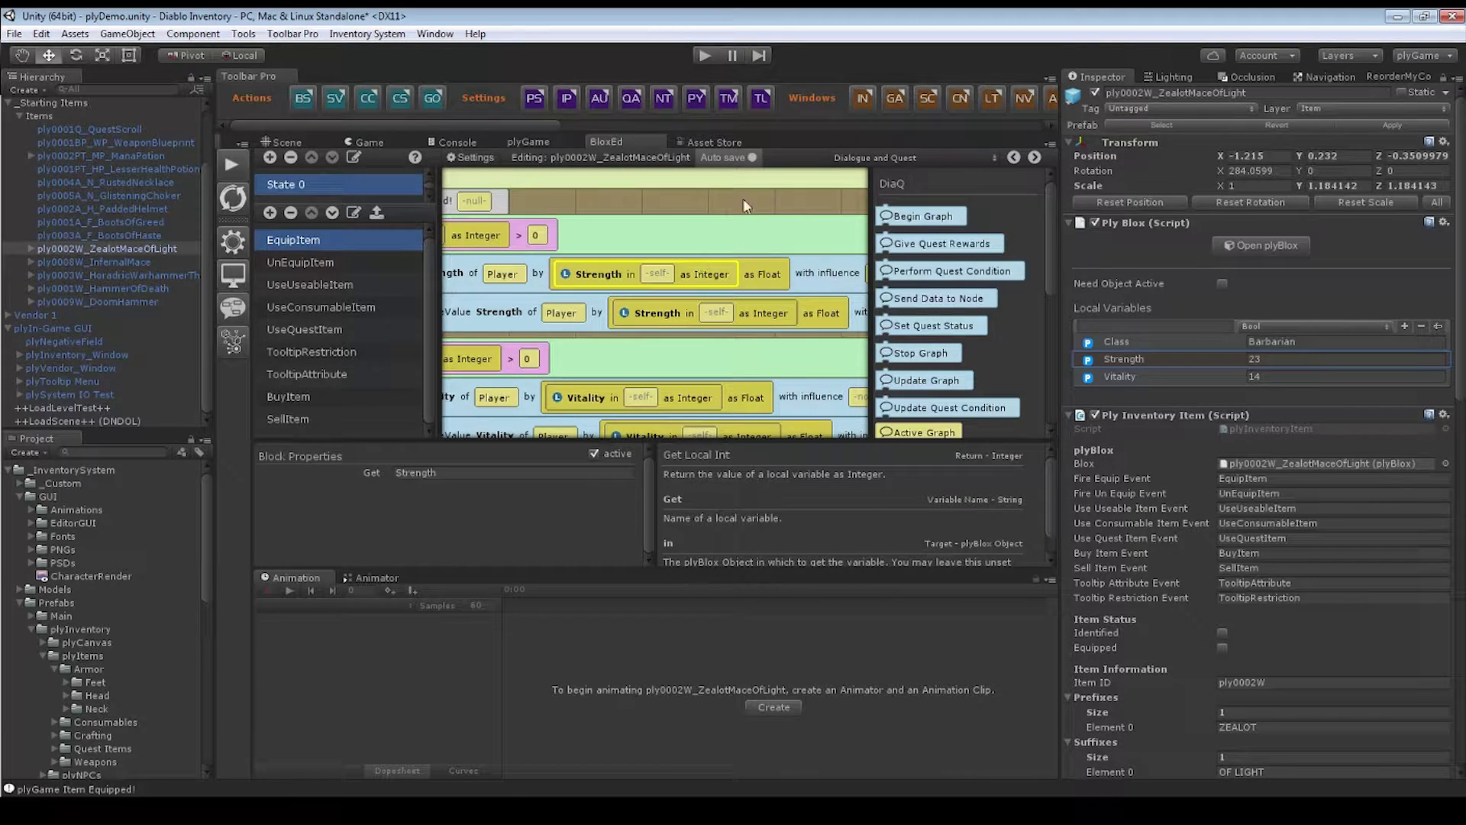
middle_drag(747, 208, 912, 200)
click(646, 315)
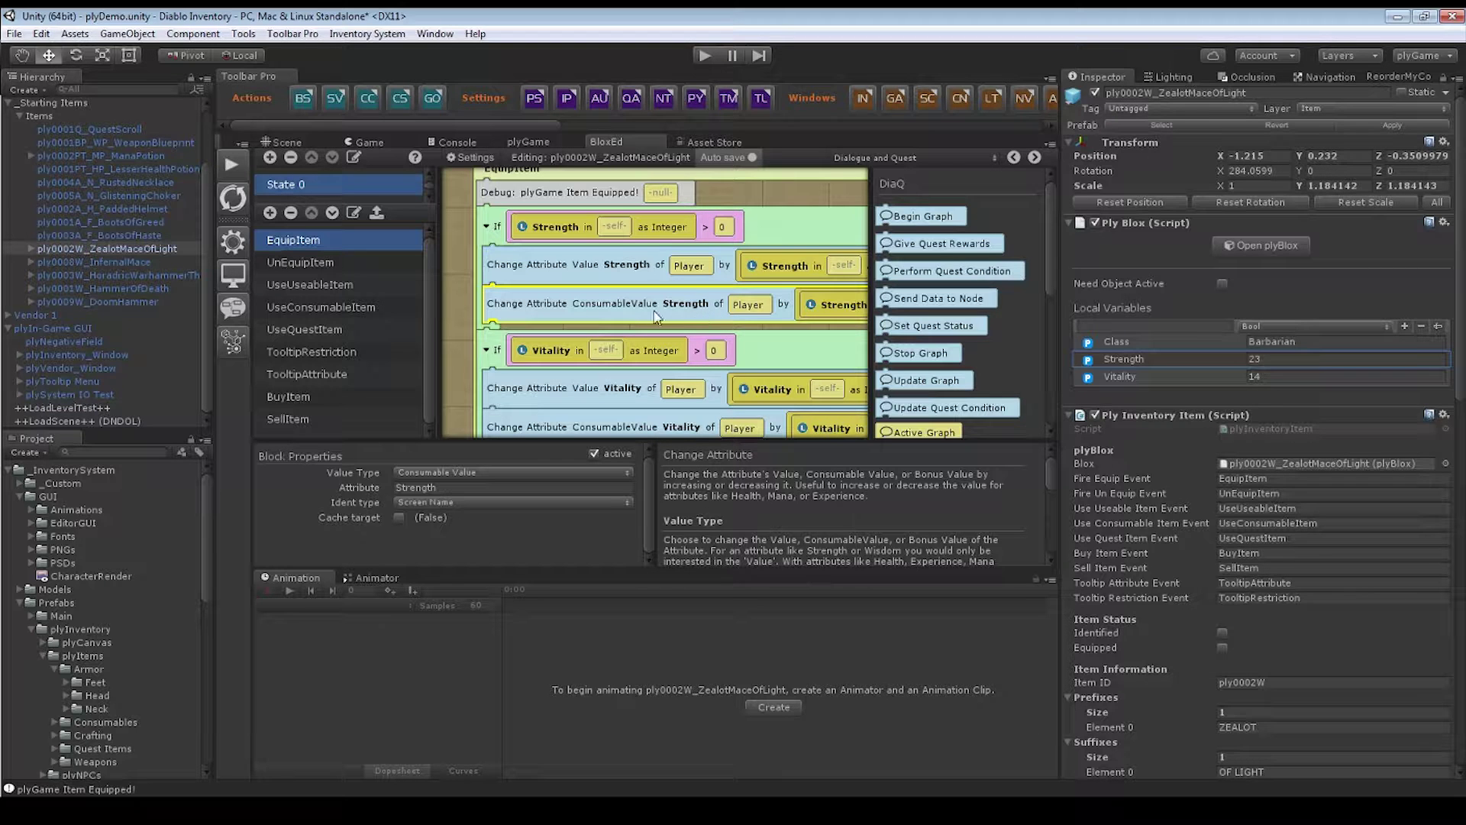
click(748, 303)
middle_drag(749, 317, 664, 324)
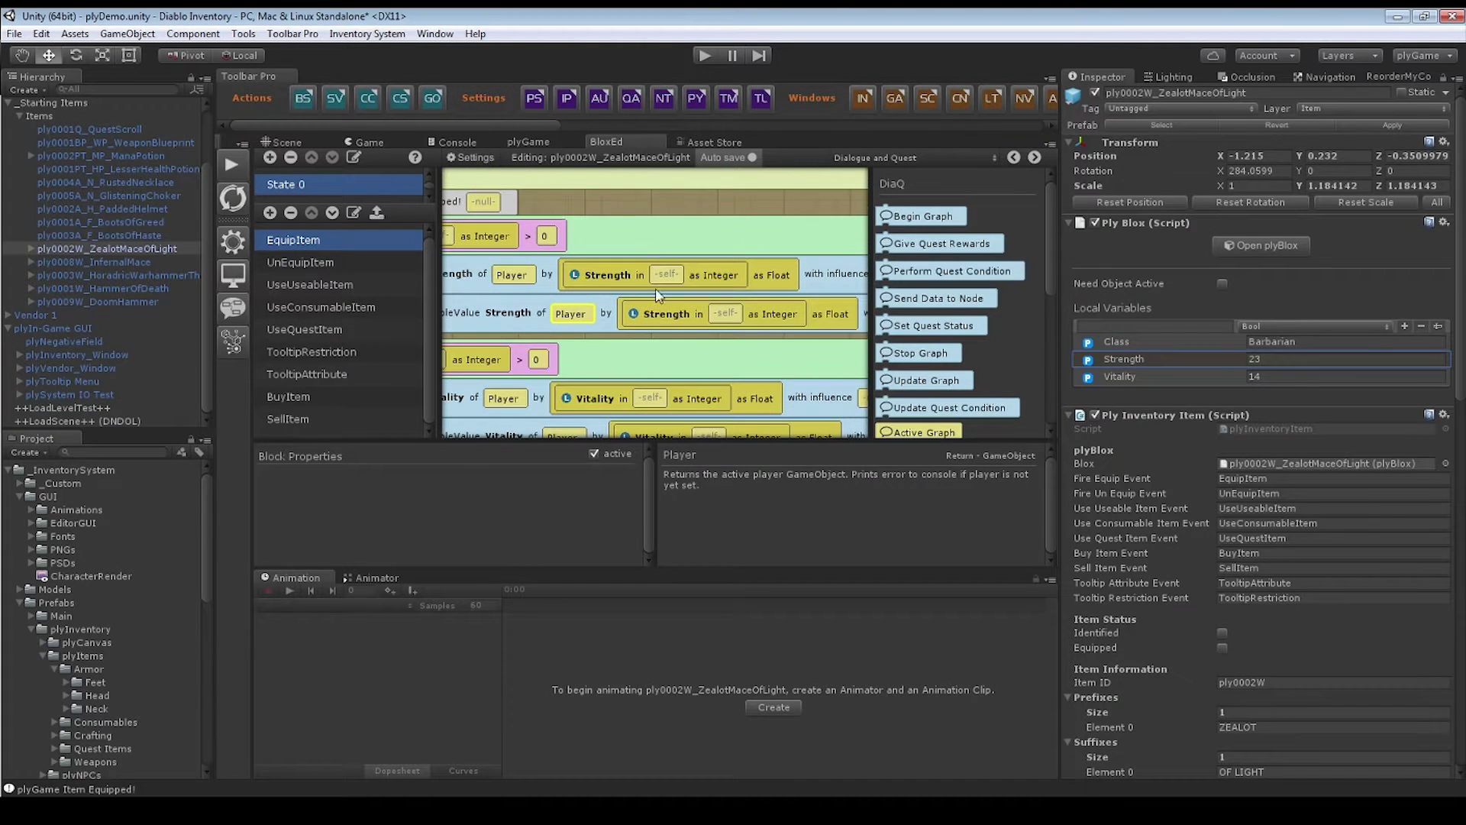
click(665, 321)
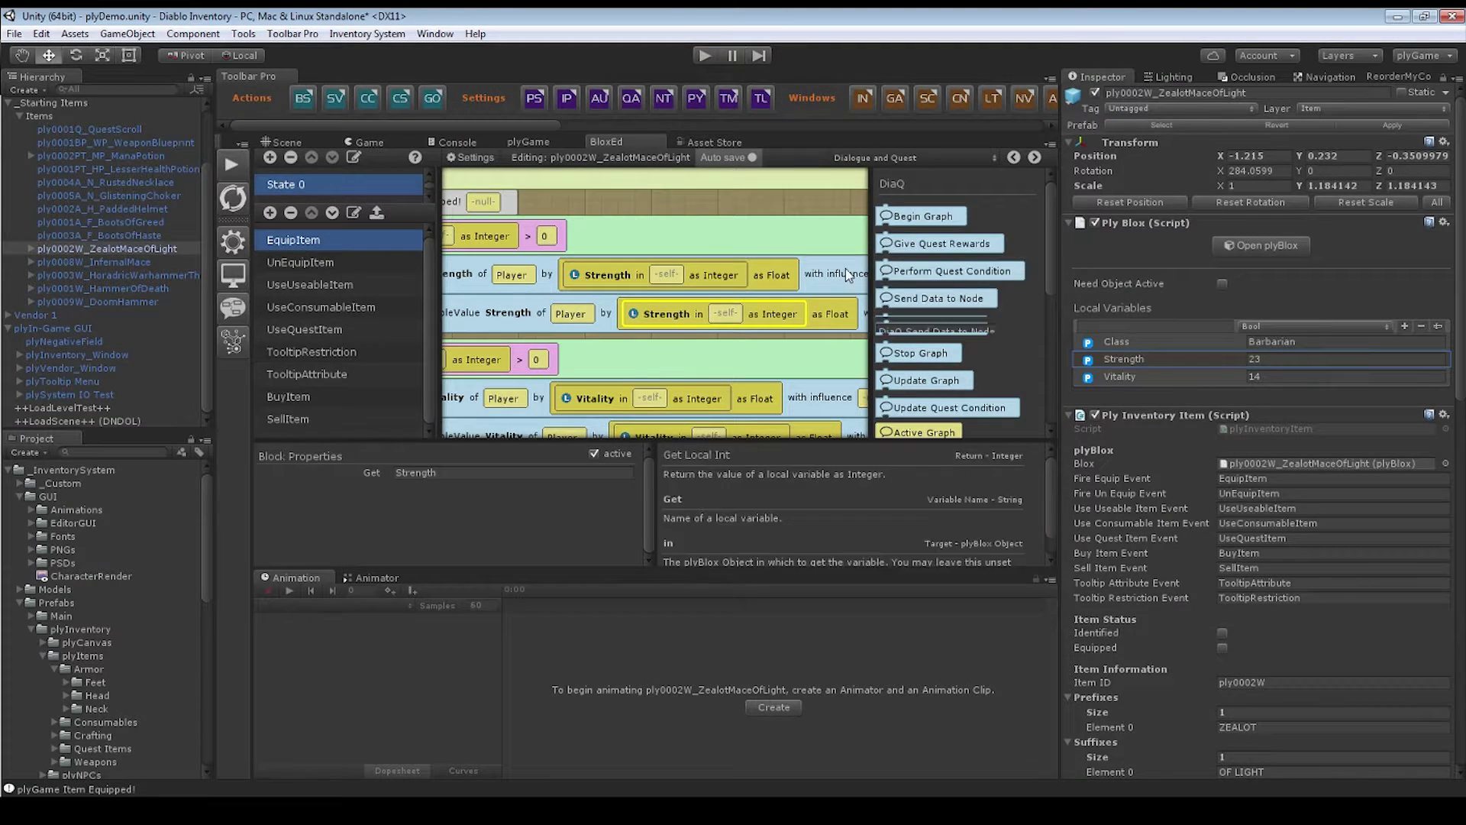
middle_drag(676, 211, 753, 217)
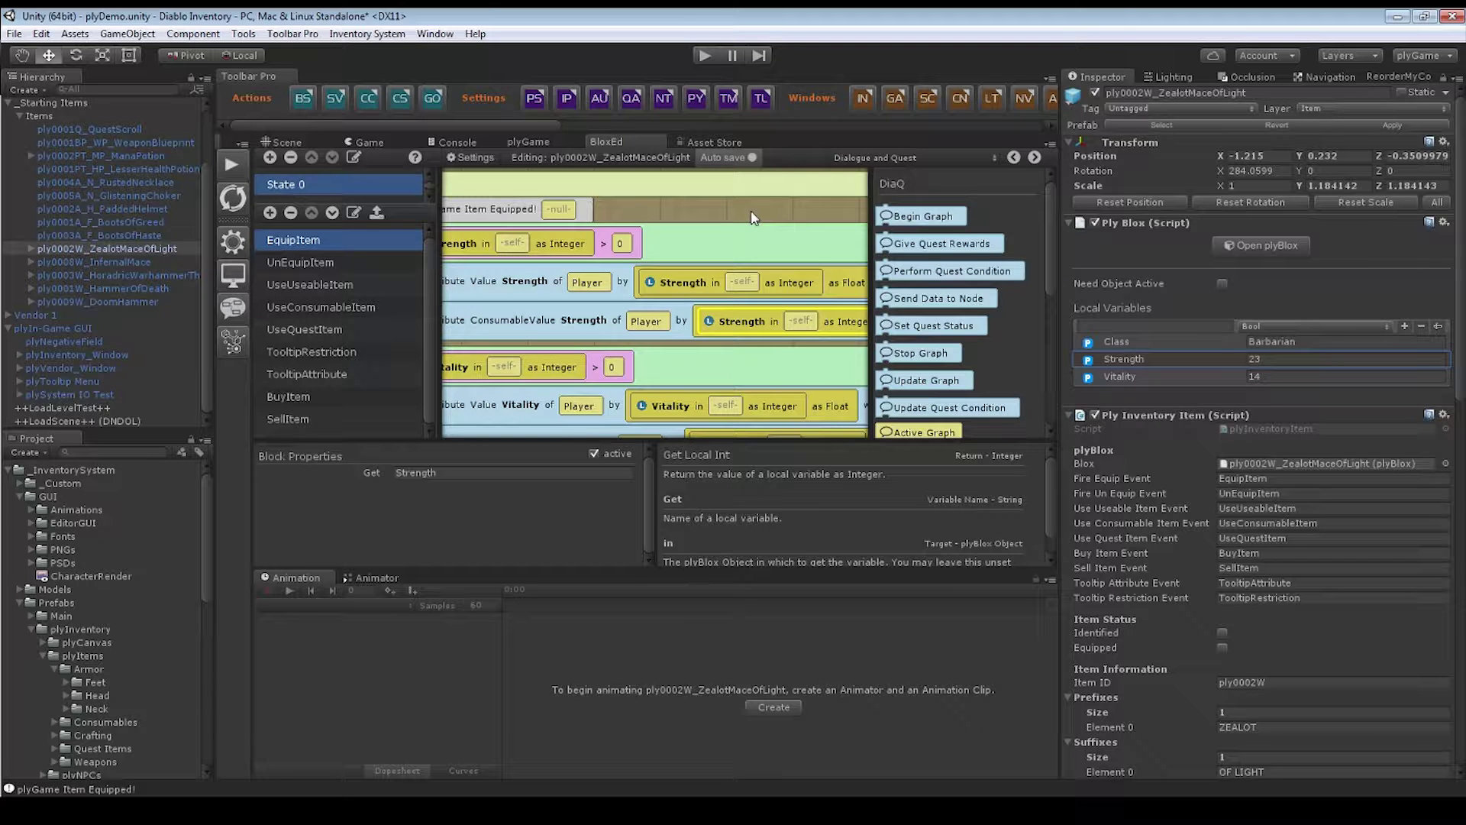
- Review EquipItem's Change Attribute and Strength blocks, then switch to the UnEquipItem Strength change block
click(497, 286)
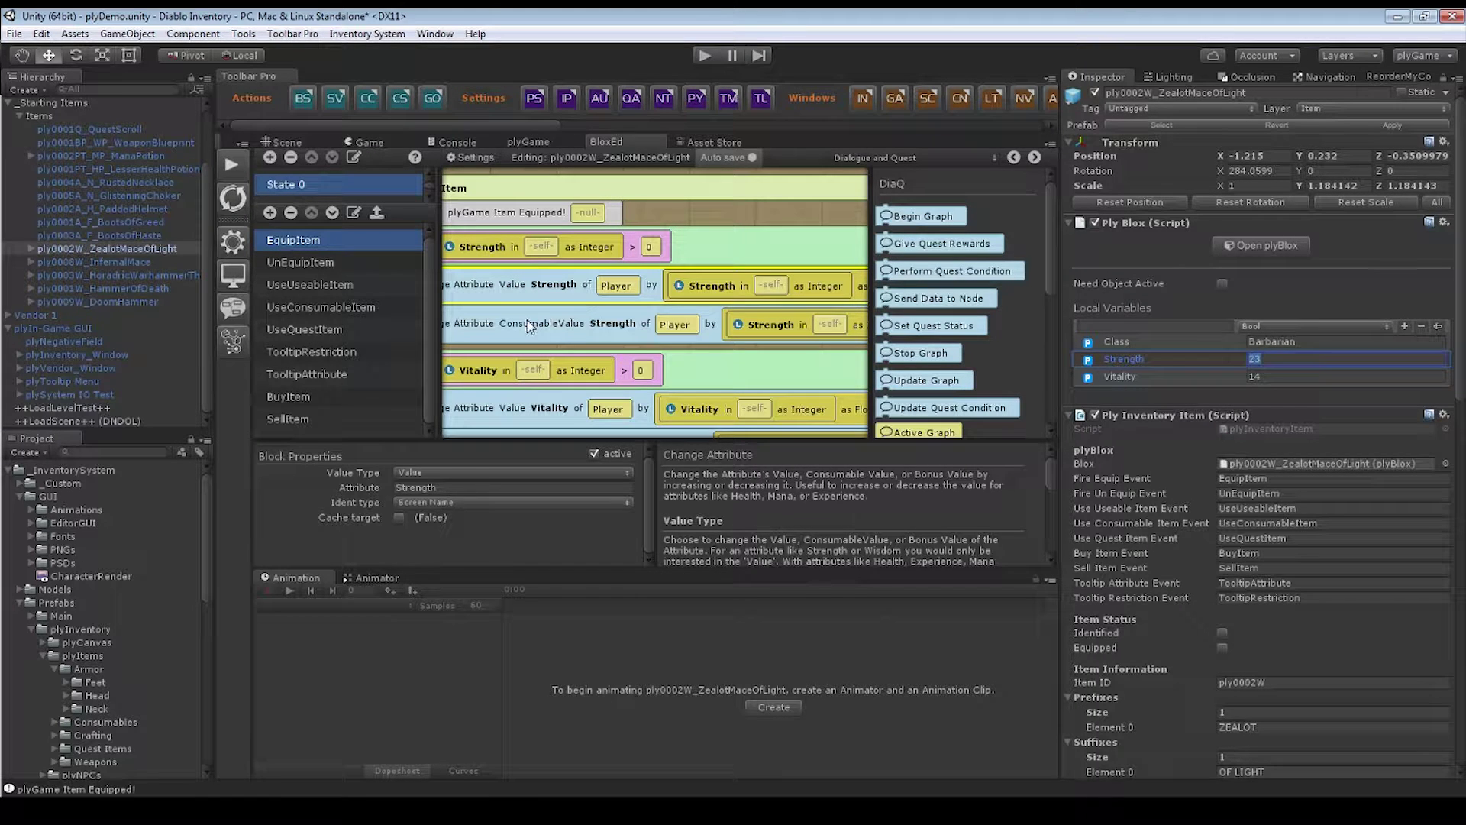
click(556, 325)
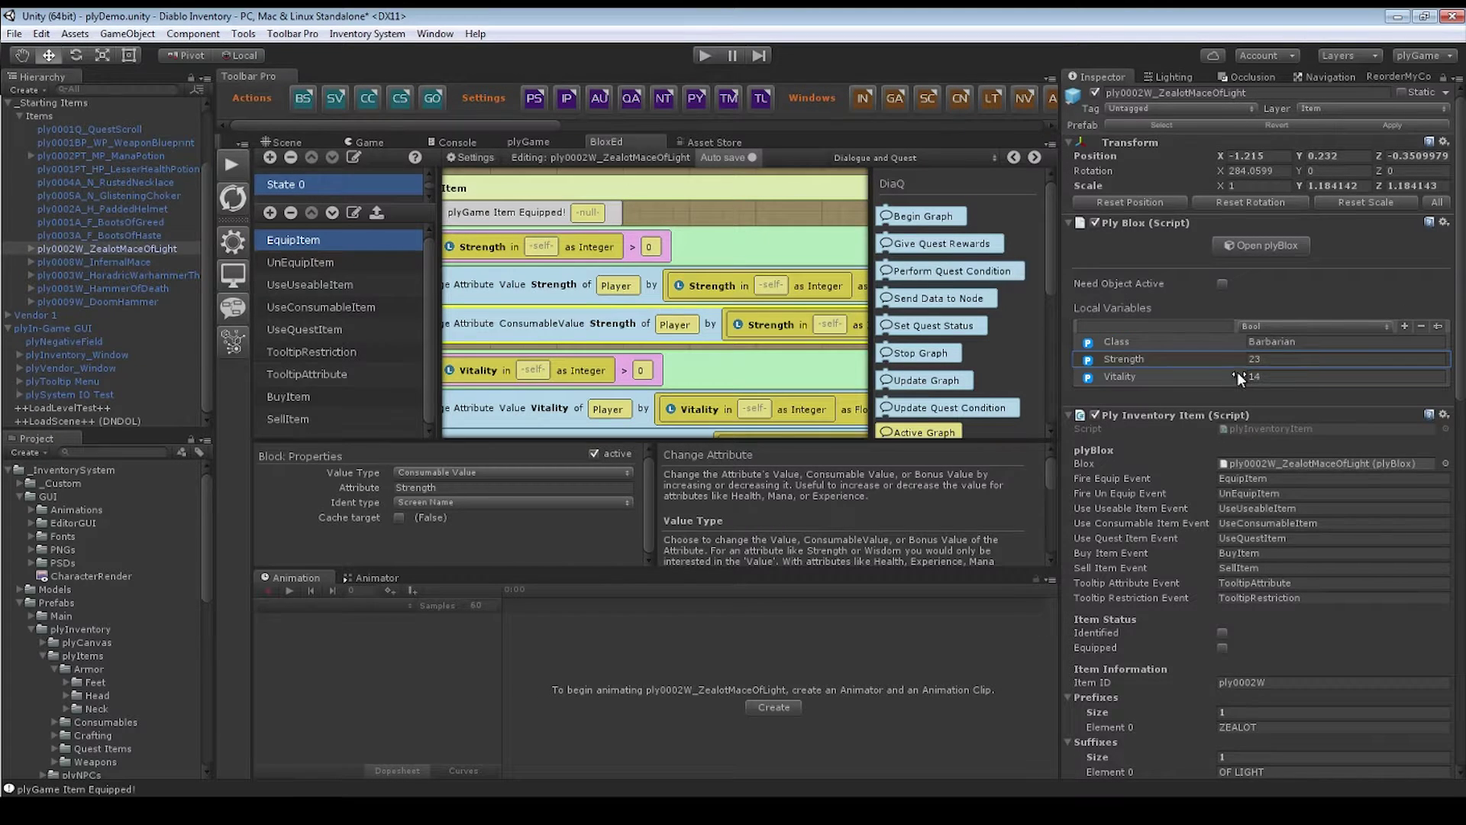
click(1265, 359)
middle_drag(668, 217, 746, 150)
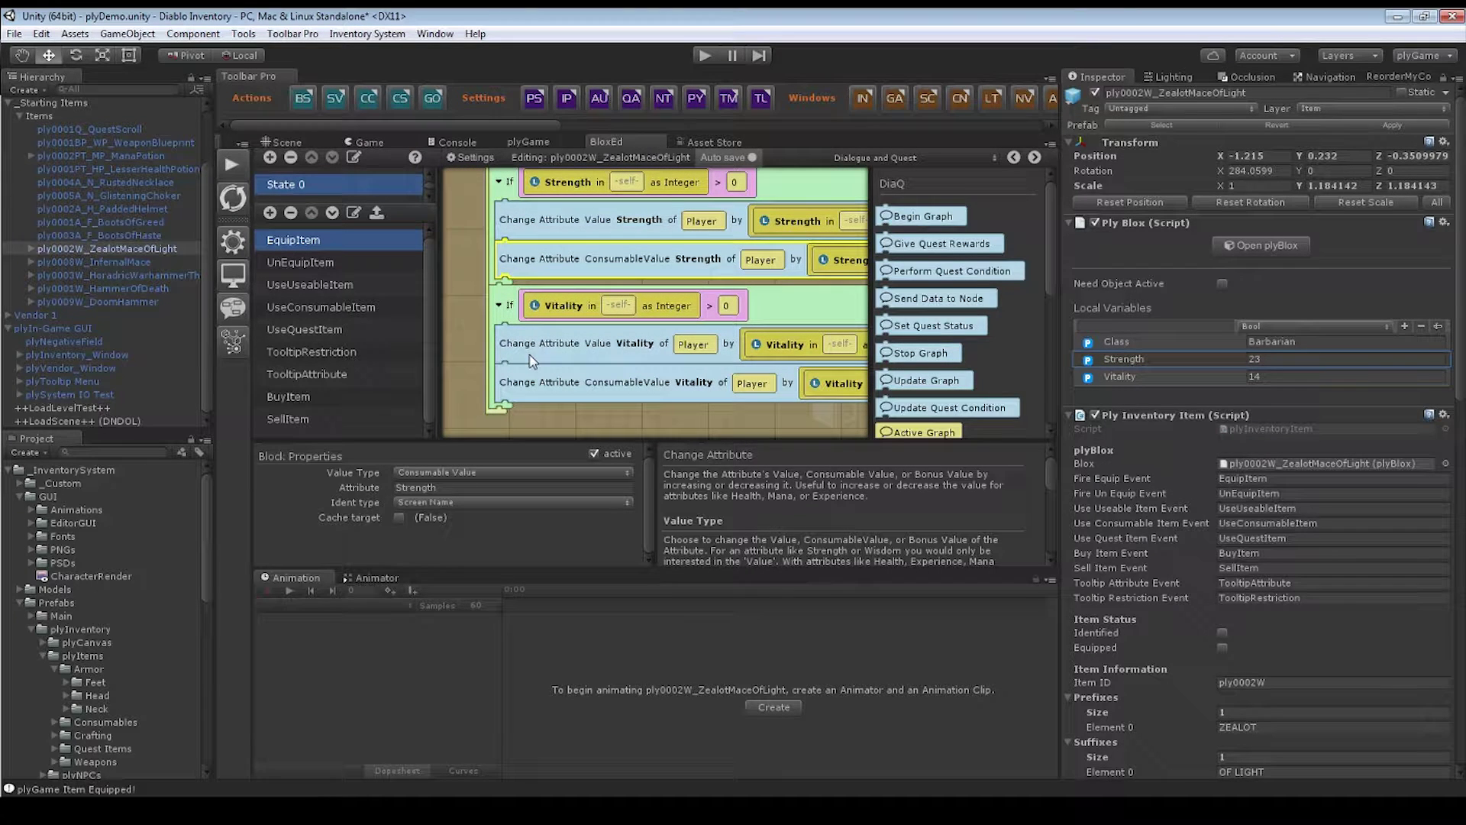
click(324, 260)
click(636, 313)
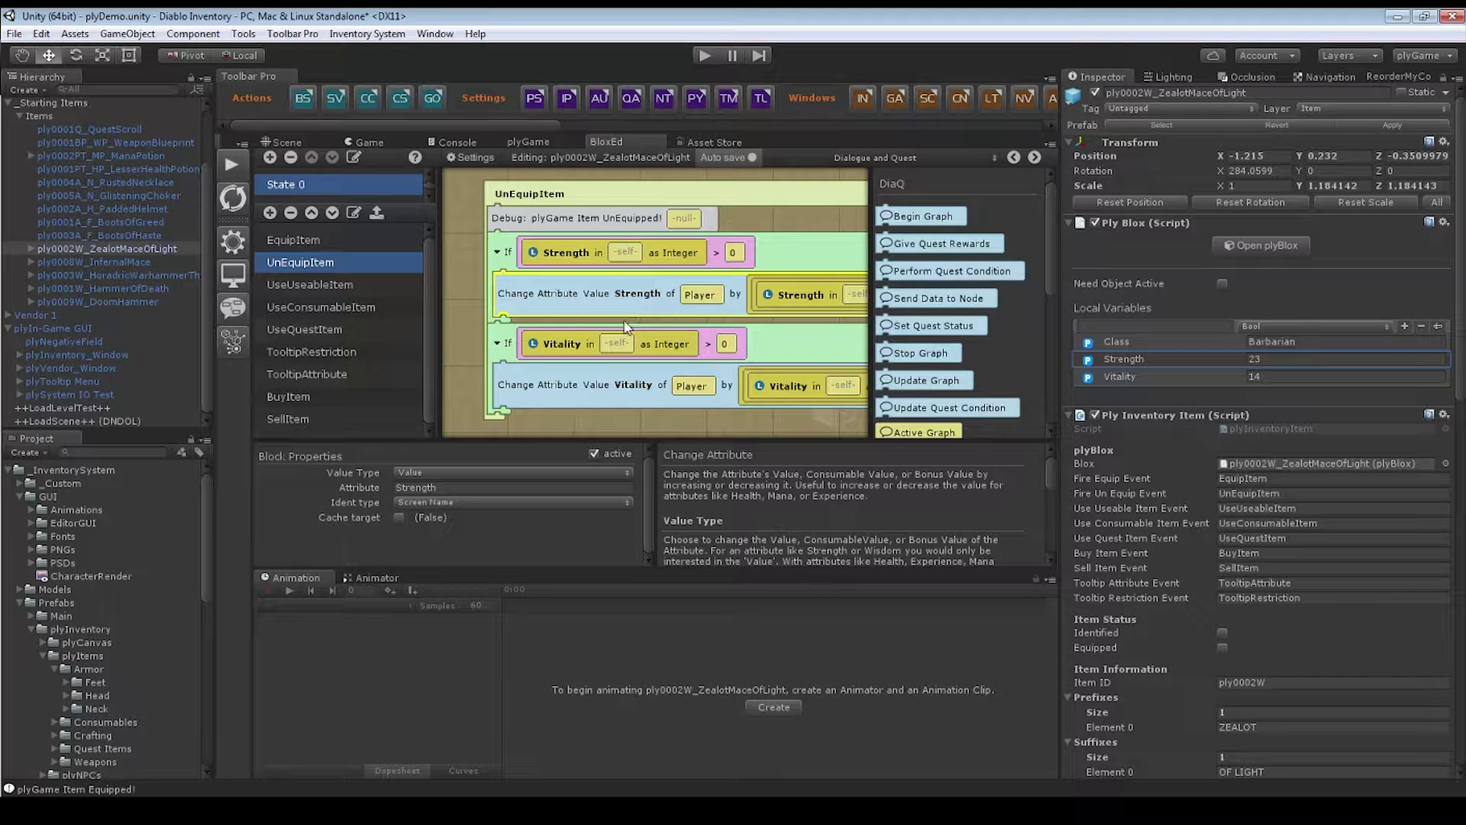
- Inspect the UnEquipItem Strength Get Local Int block and the Strength local variable
drag(624, 419, 600, 412)
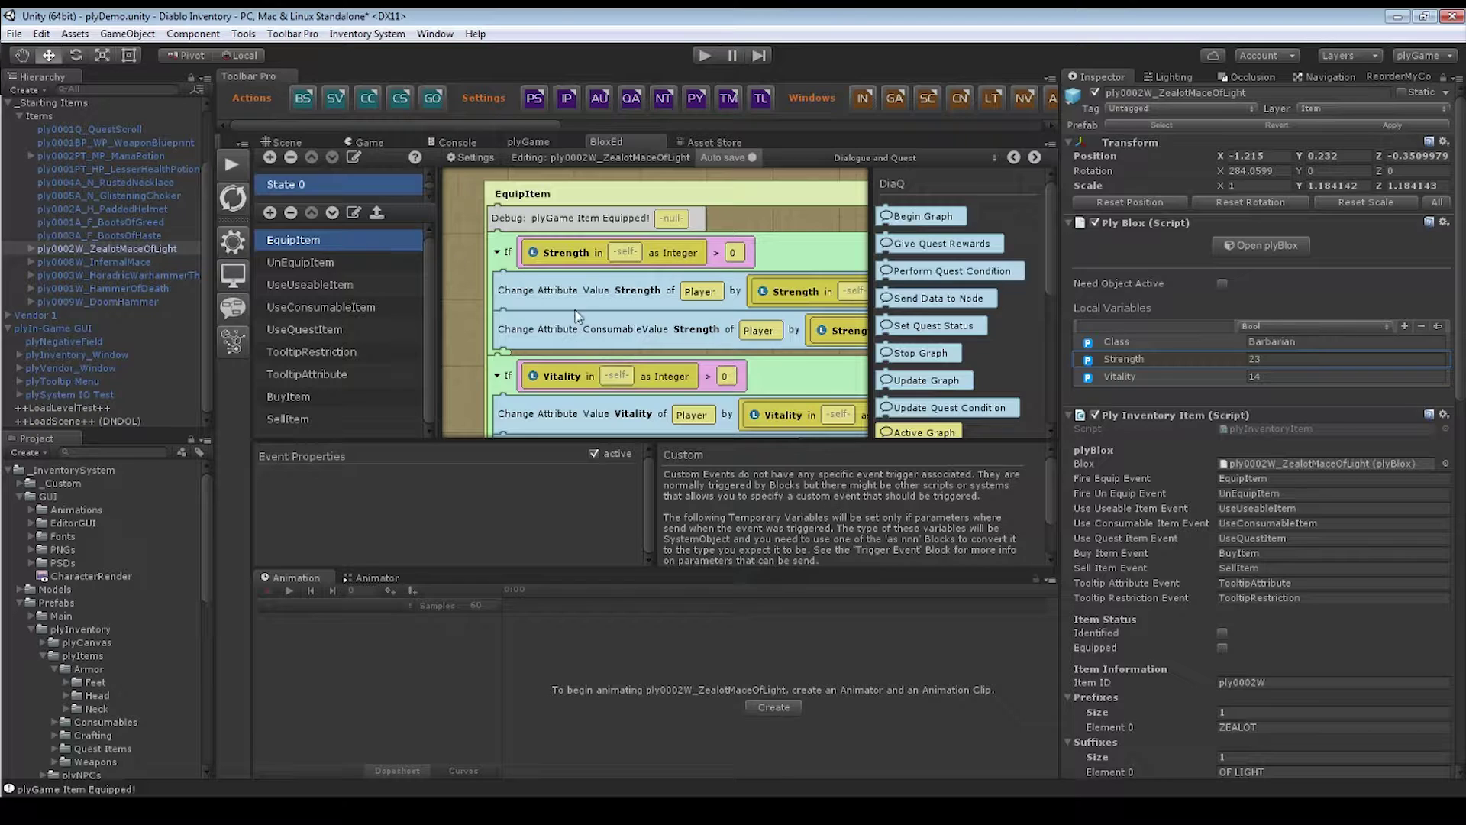
click(605, 324)
click(326, 264)
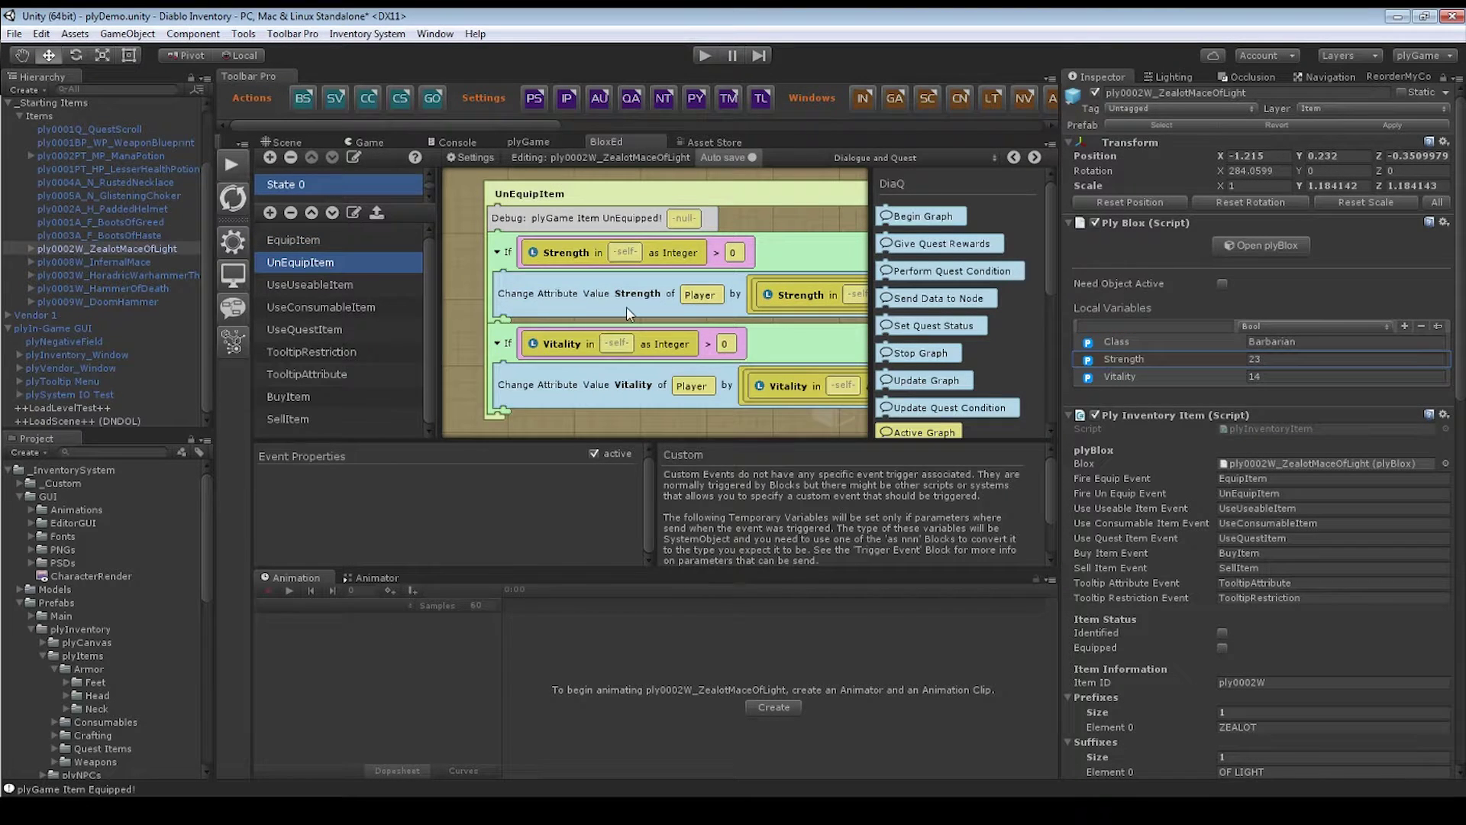
click(626, 308)
middle_drag(748, 428, 466, 413)
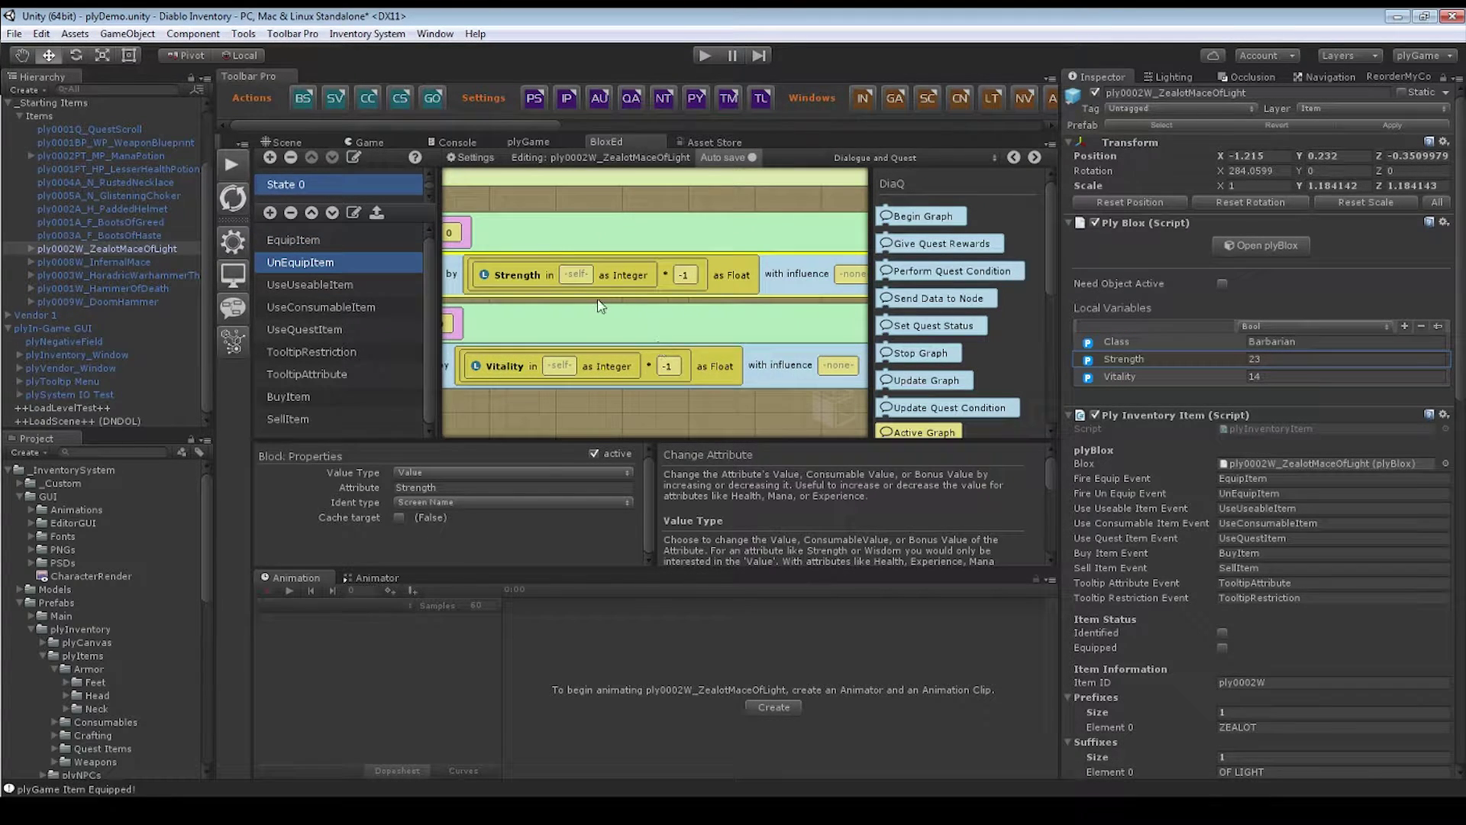
click(620, 281)
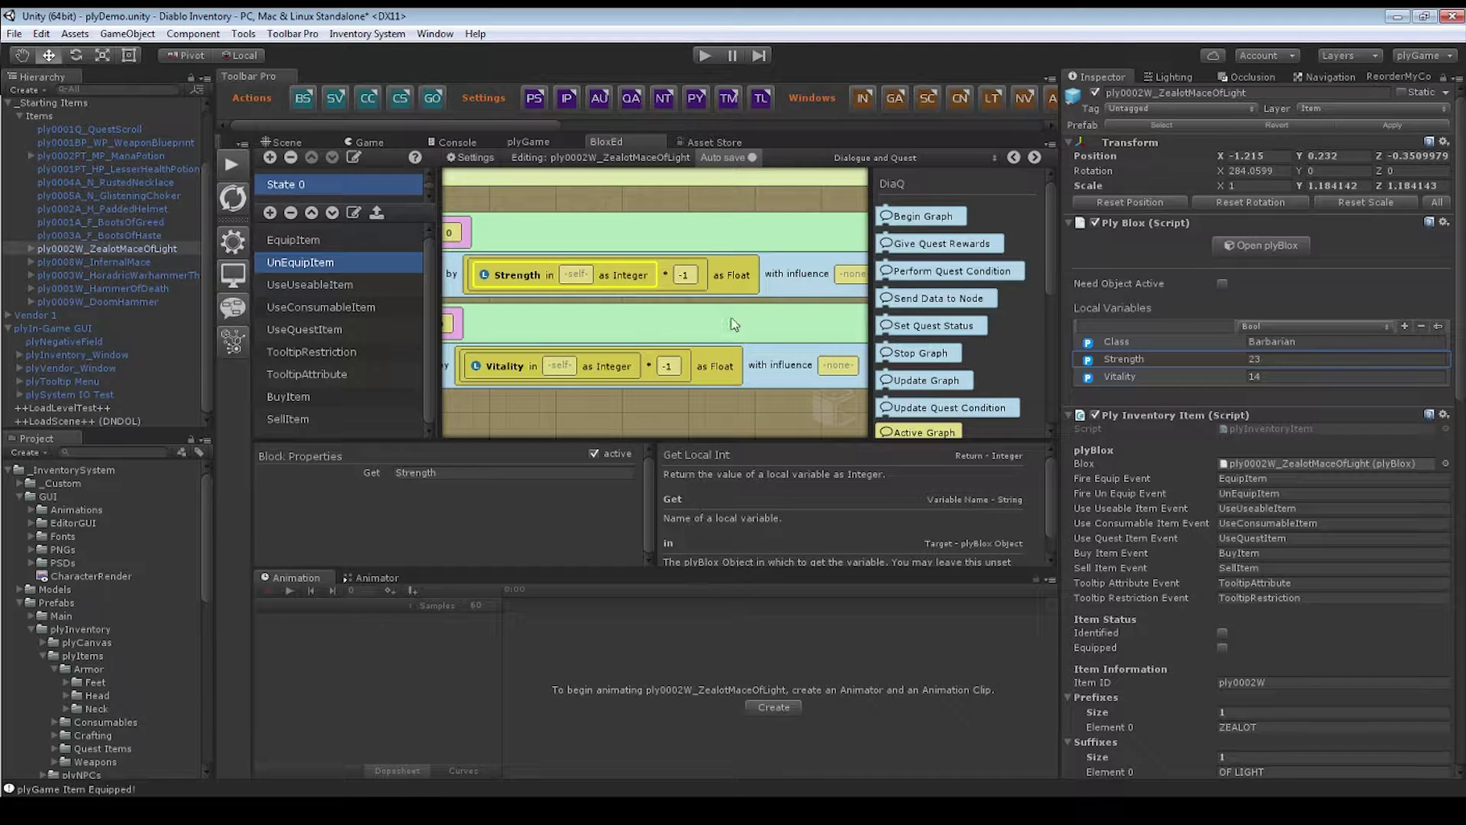
click(1264, 359)
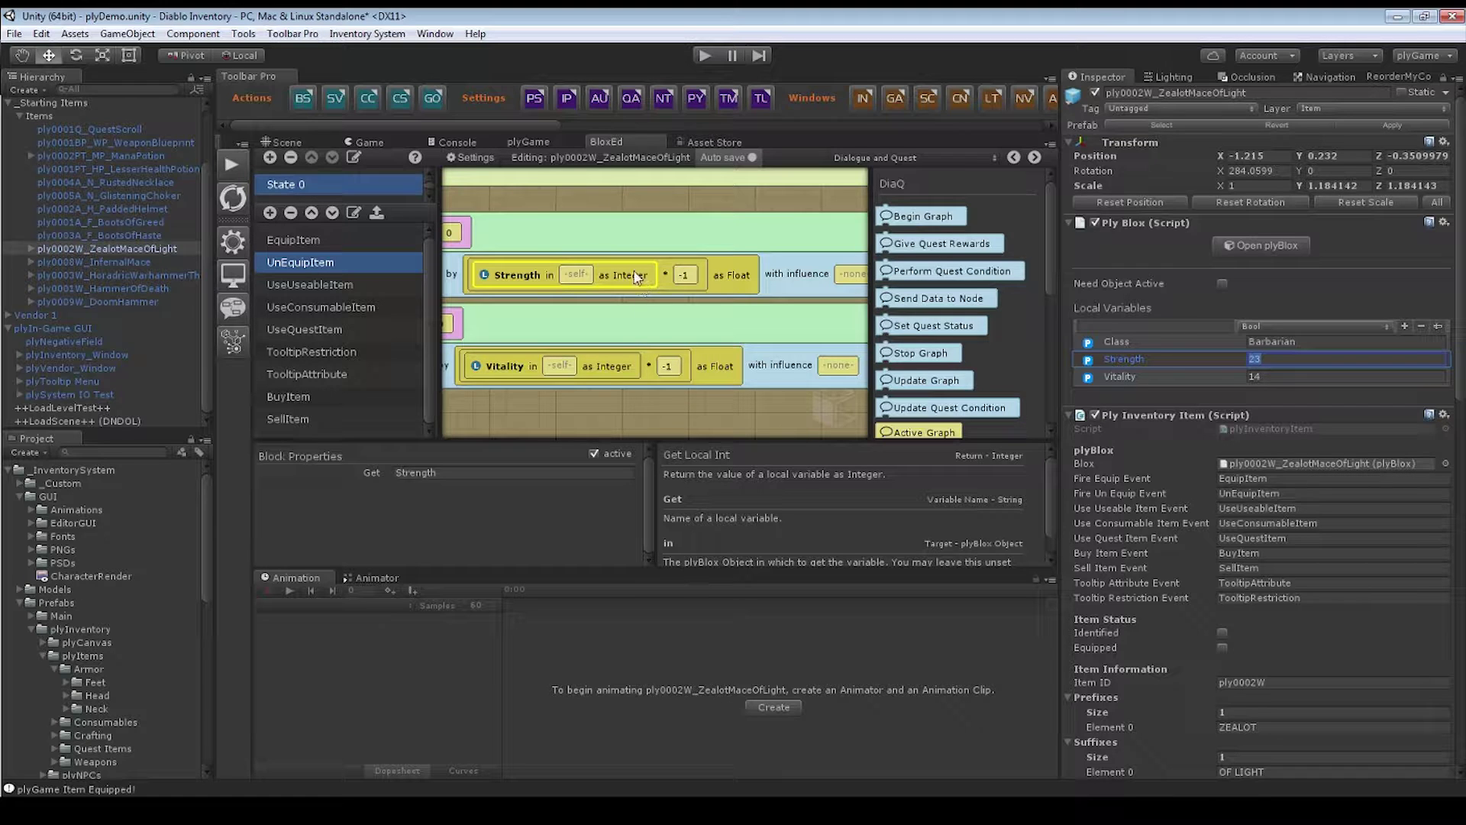
- Check the -1 multiplier on the Strength change and the Vitality variable, then open TooltipRestriction
click(664, 276)
click(686, 278)
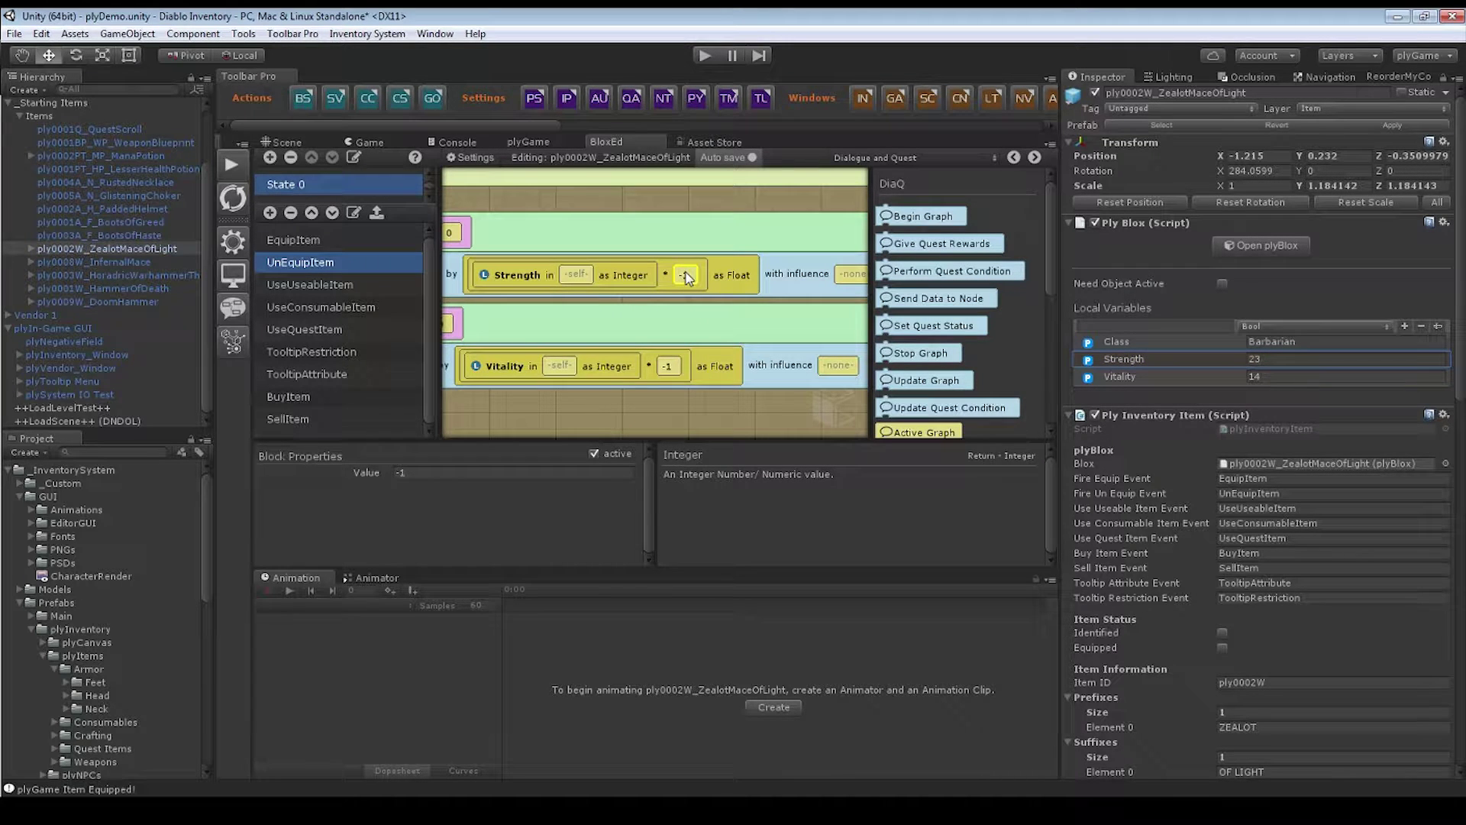
scroll(583, 406, left, 5)
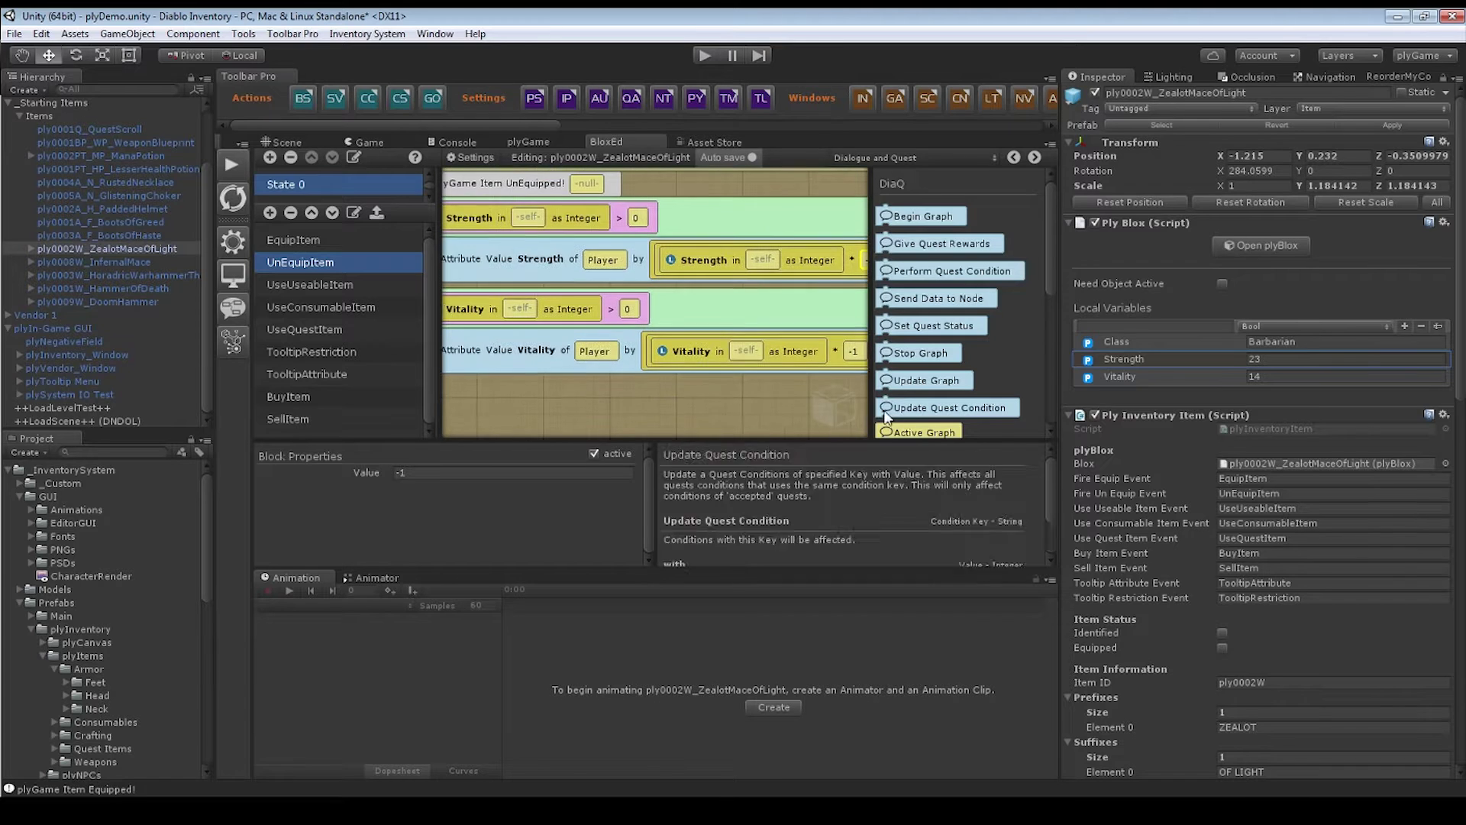
scroll(598, 393, left, 3)
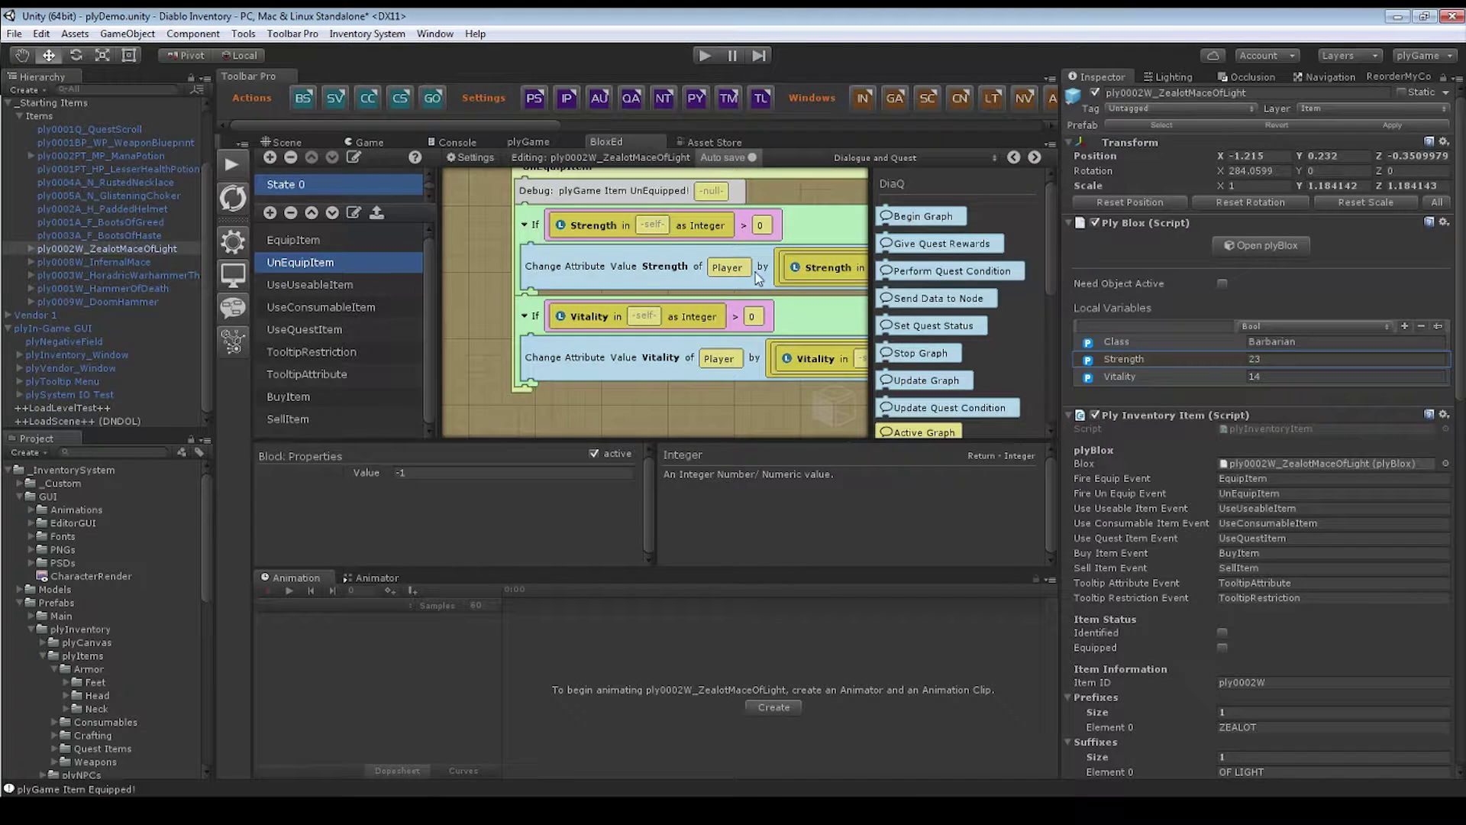
click(638, 269)
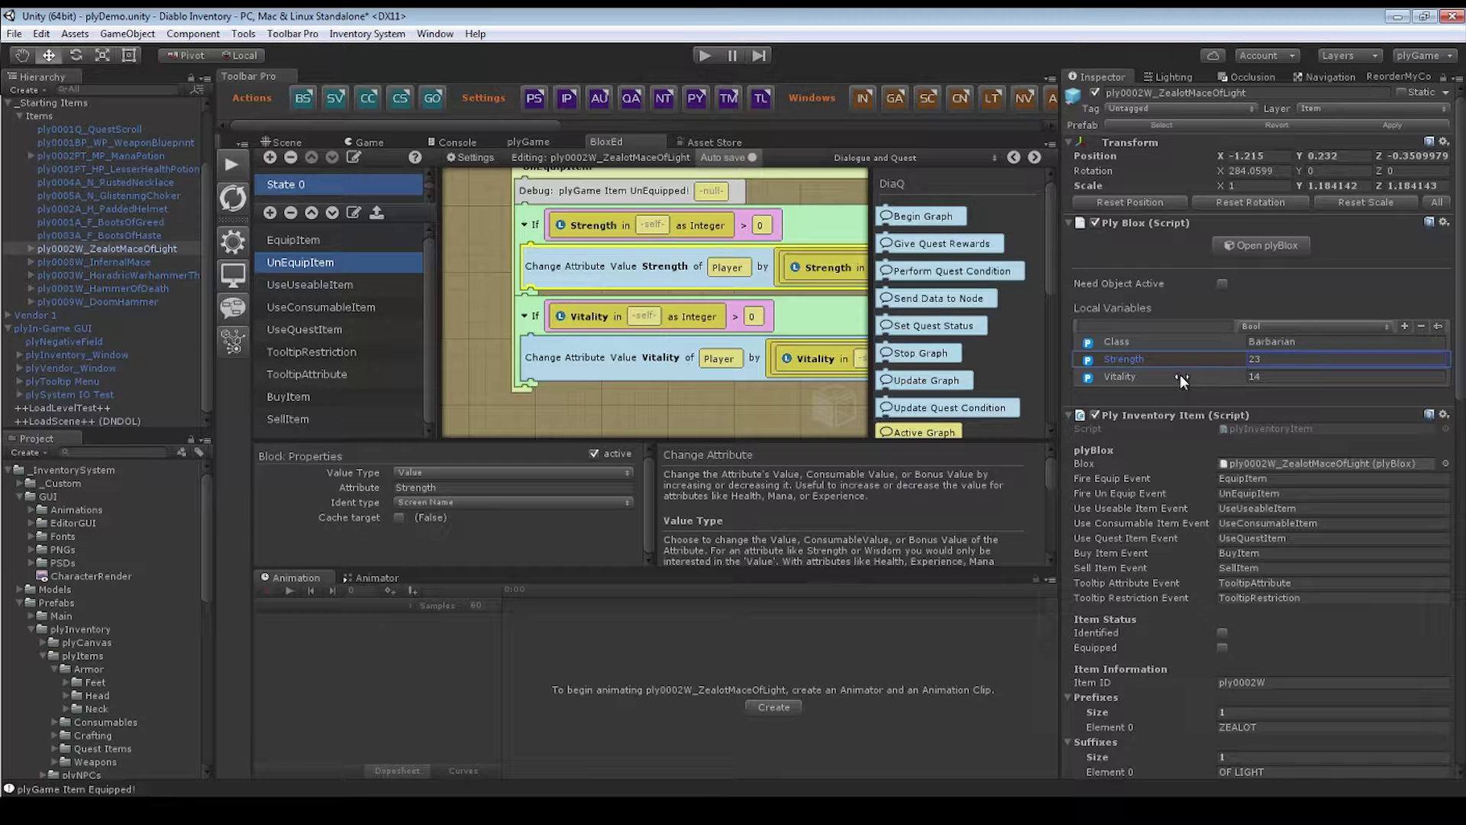
click(1157, 378)
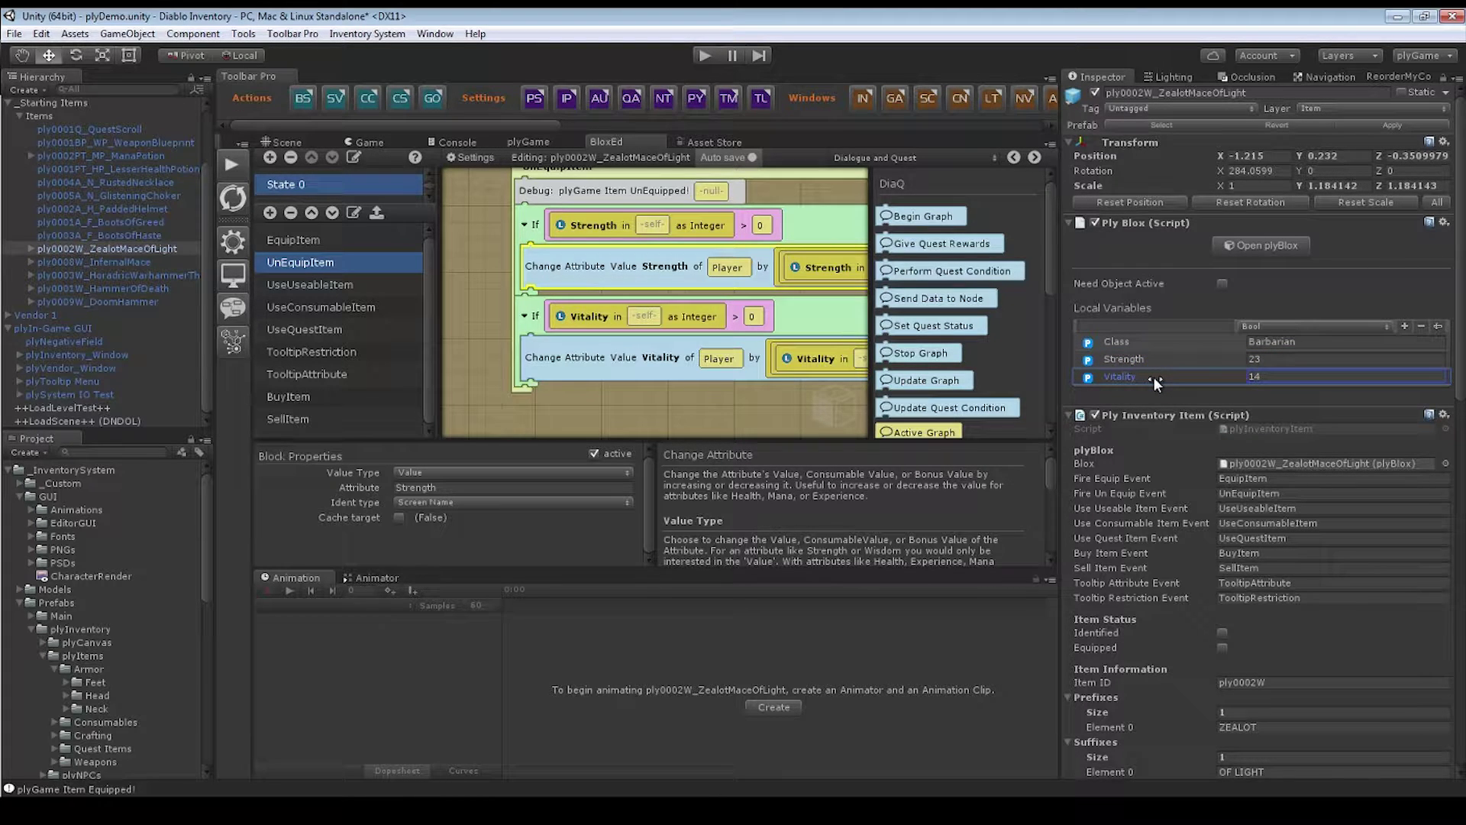
click(361, 351)
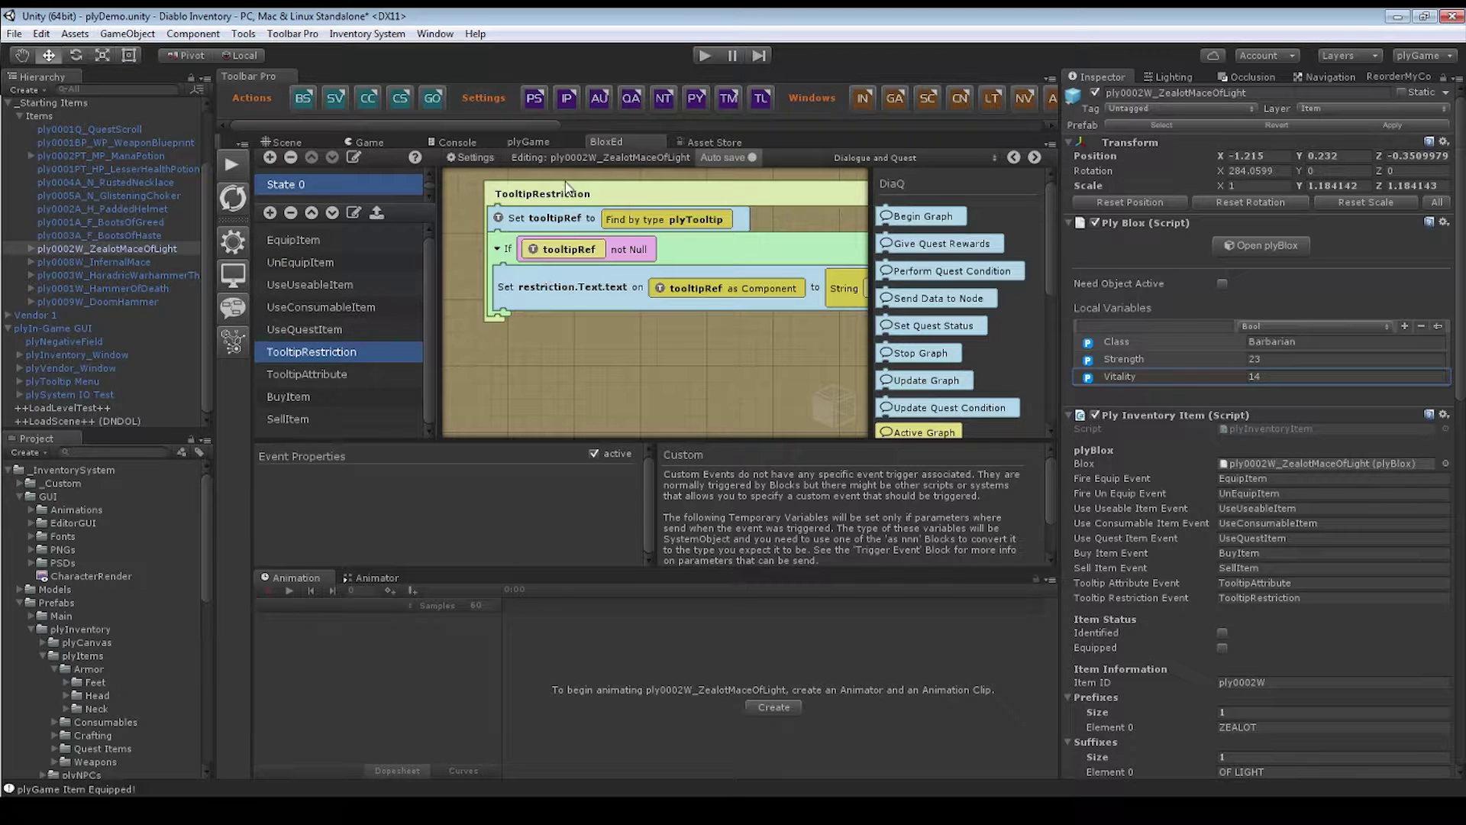
- Inspect TooltipAttribute's Set tooltipRef and Find by type plyTooltip blocks, then select plyTooltip Menu
click(356, 374)
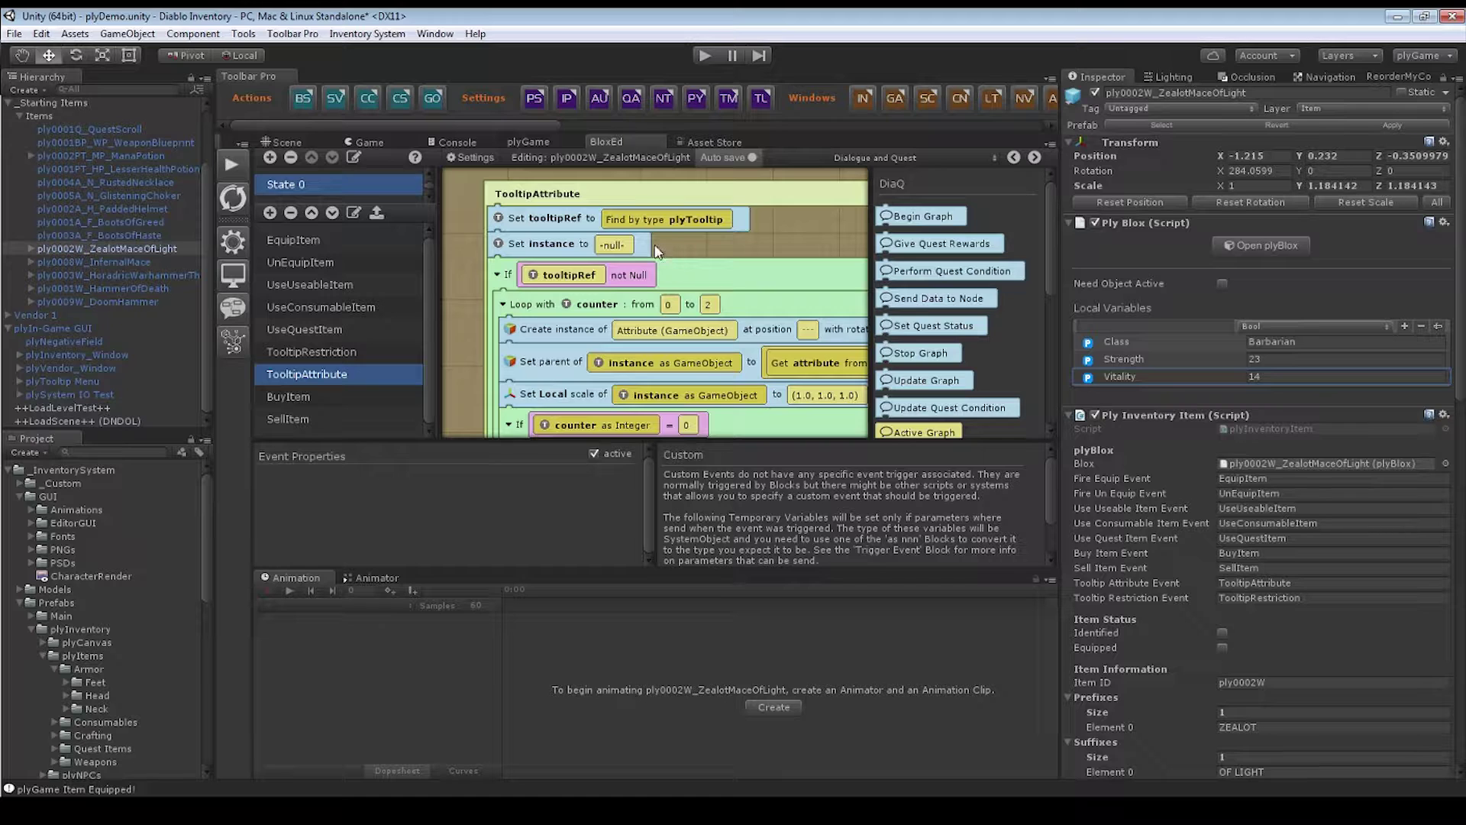
middle_drag(702, 237, 657, 209)
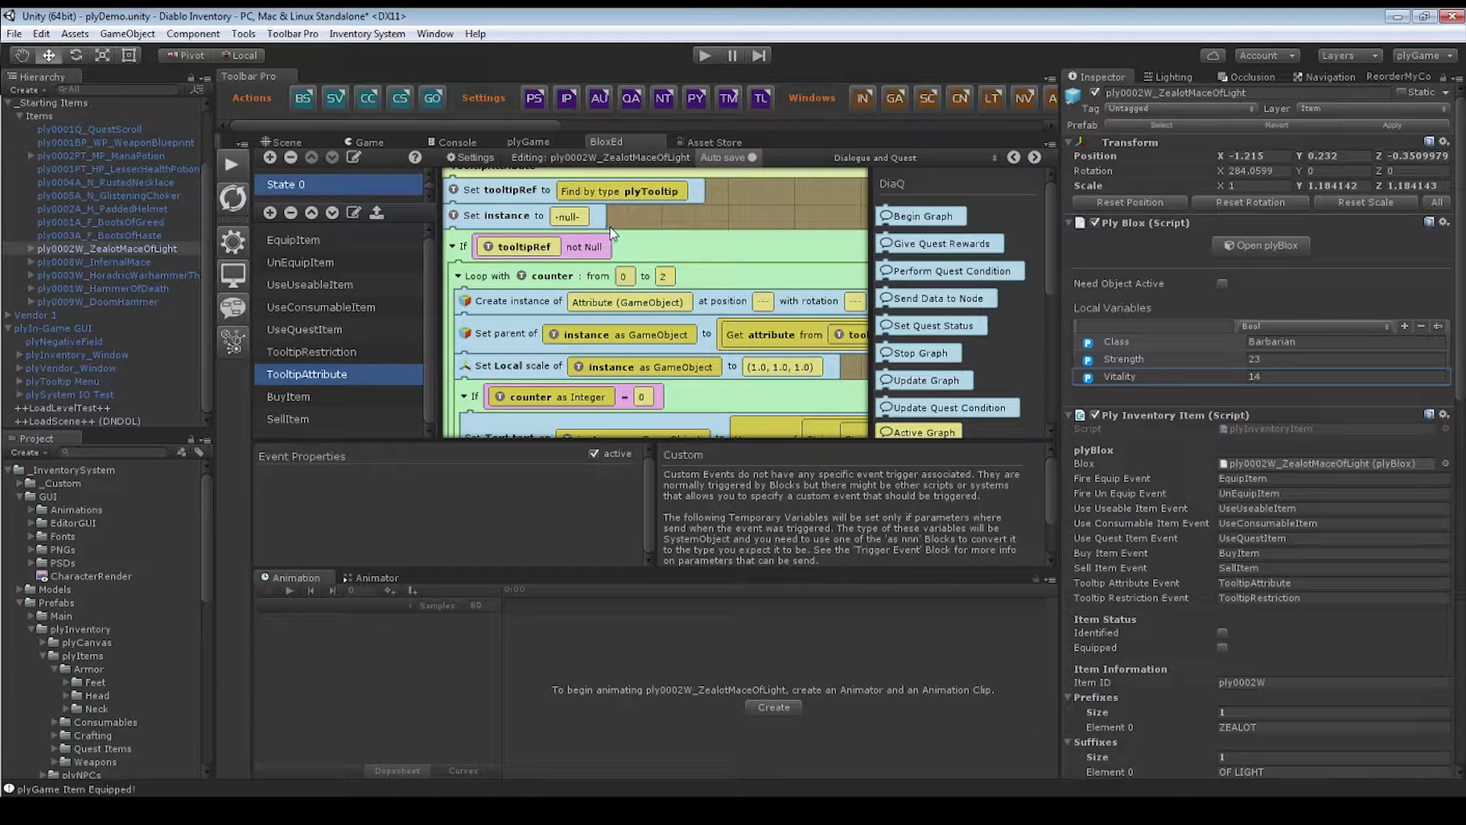
click(519, 197)
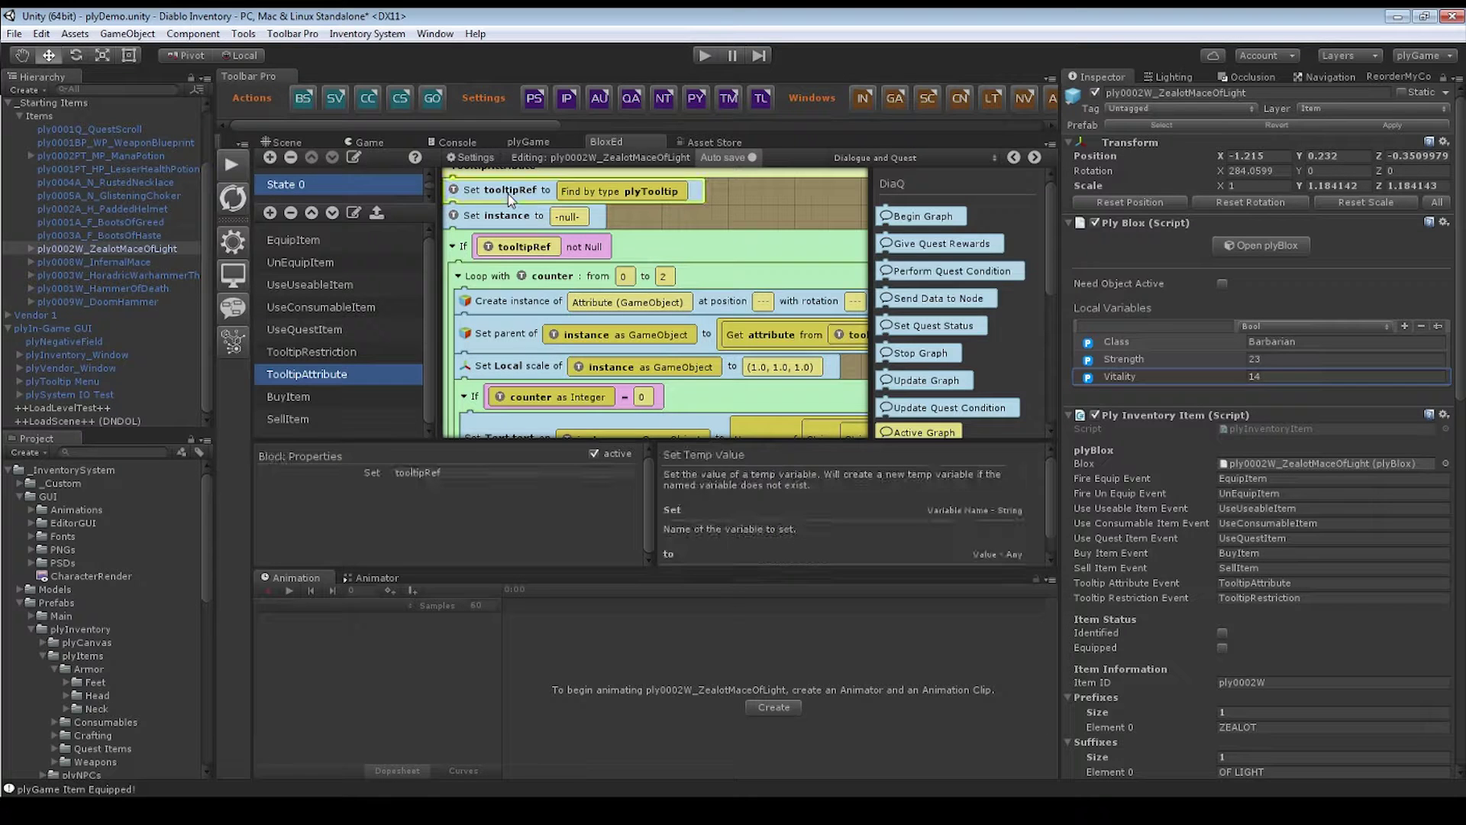
click(626, 194)
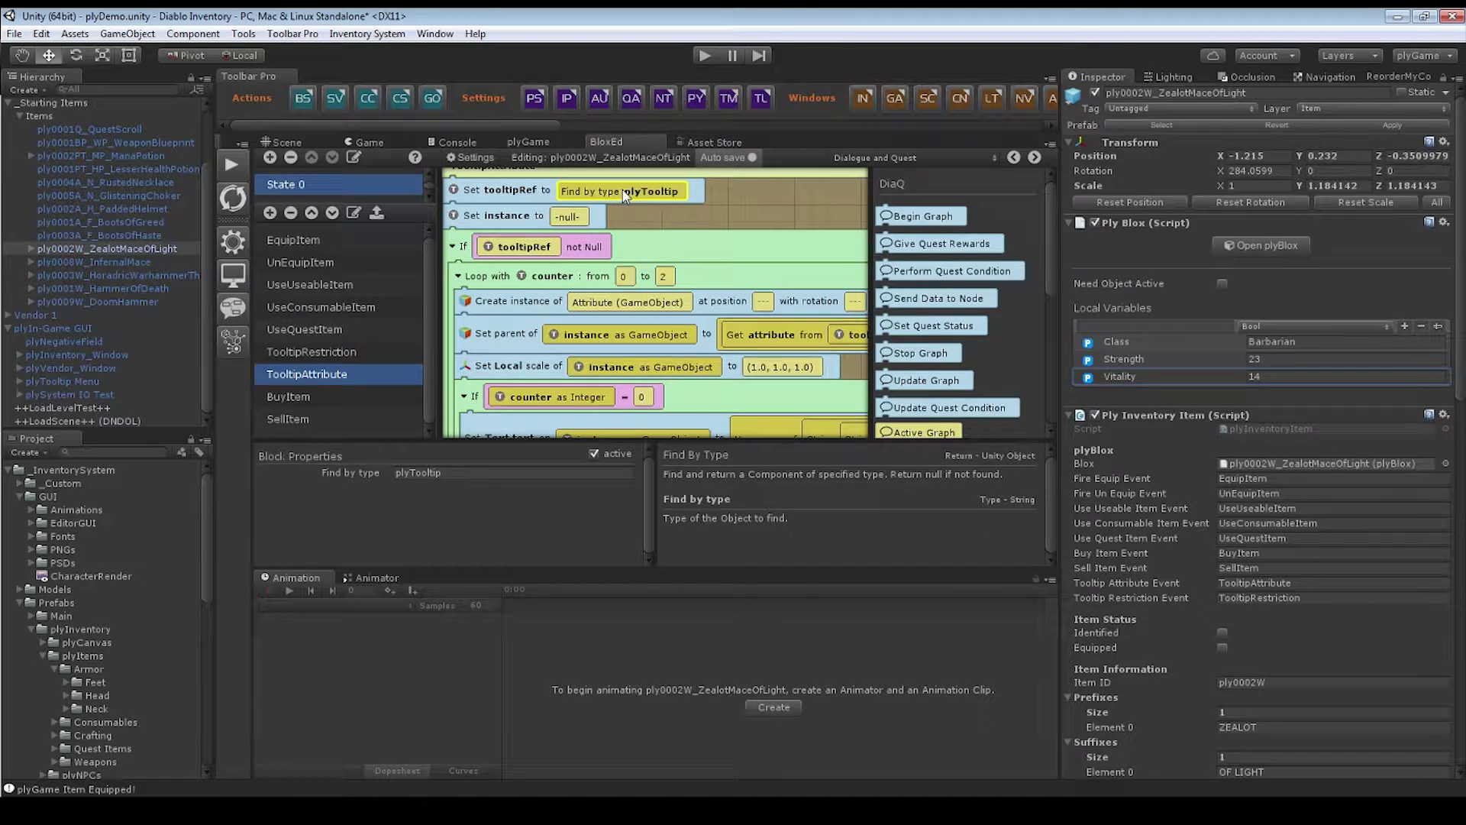
click(69, 382)
- Inspect the TooltipAttribute Set instance and Create instance blocks and locate the Attribute prefab
scroll(1145, 385, down, 2)
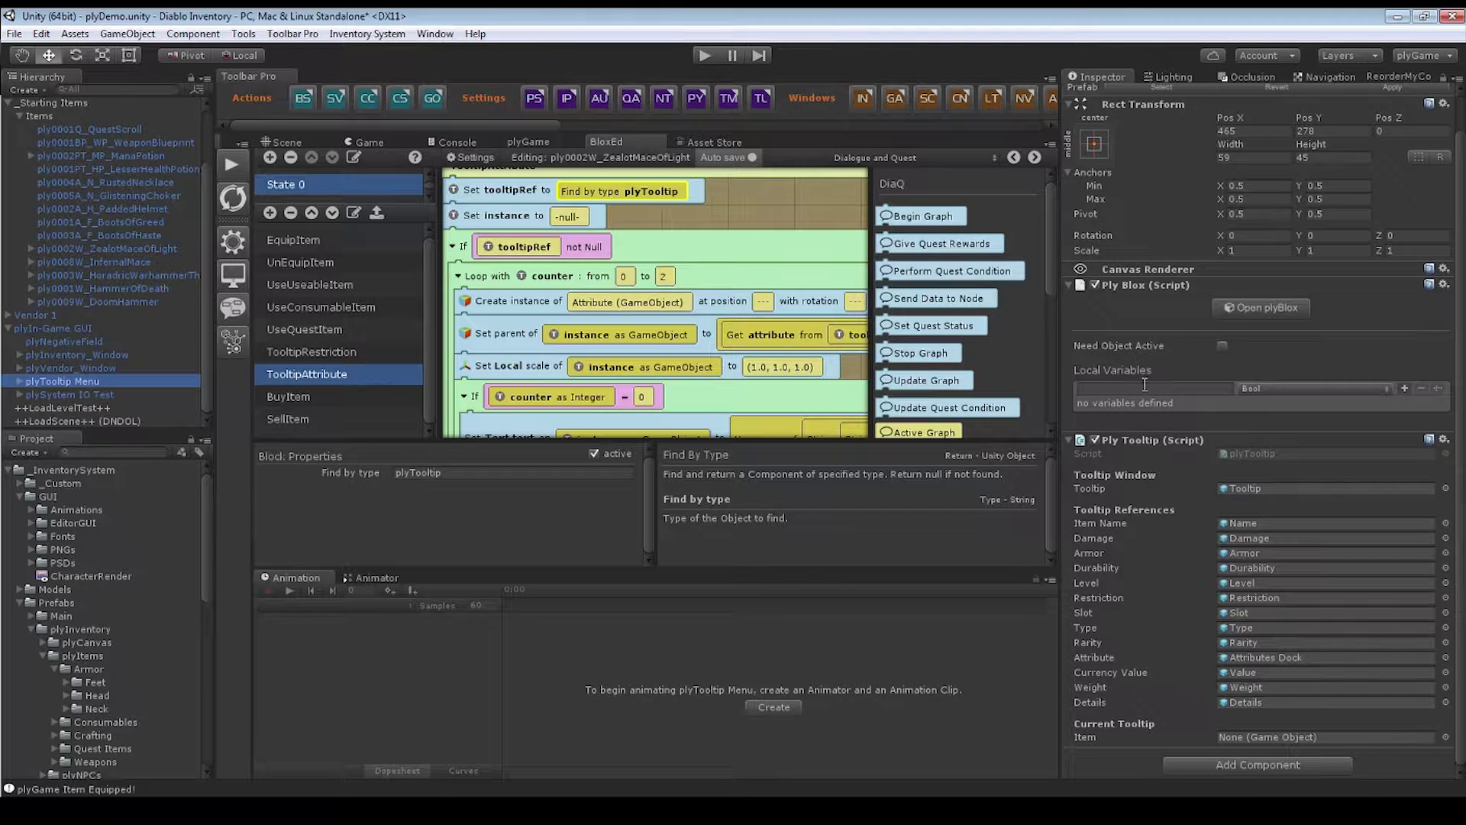
click(620, 197)
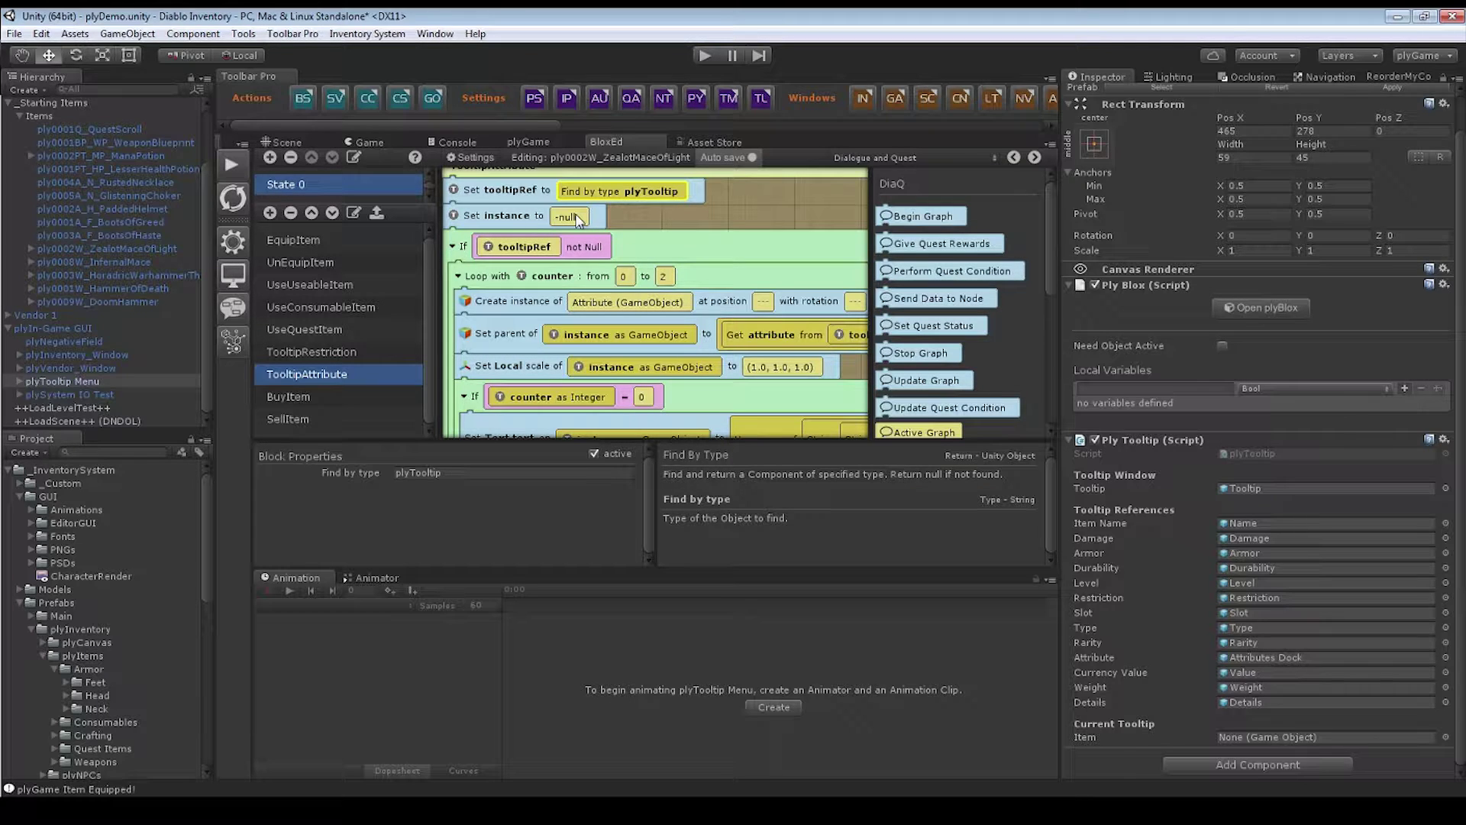
click(500, 217)
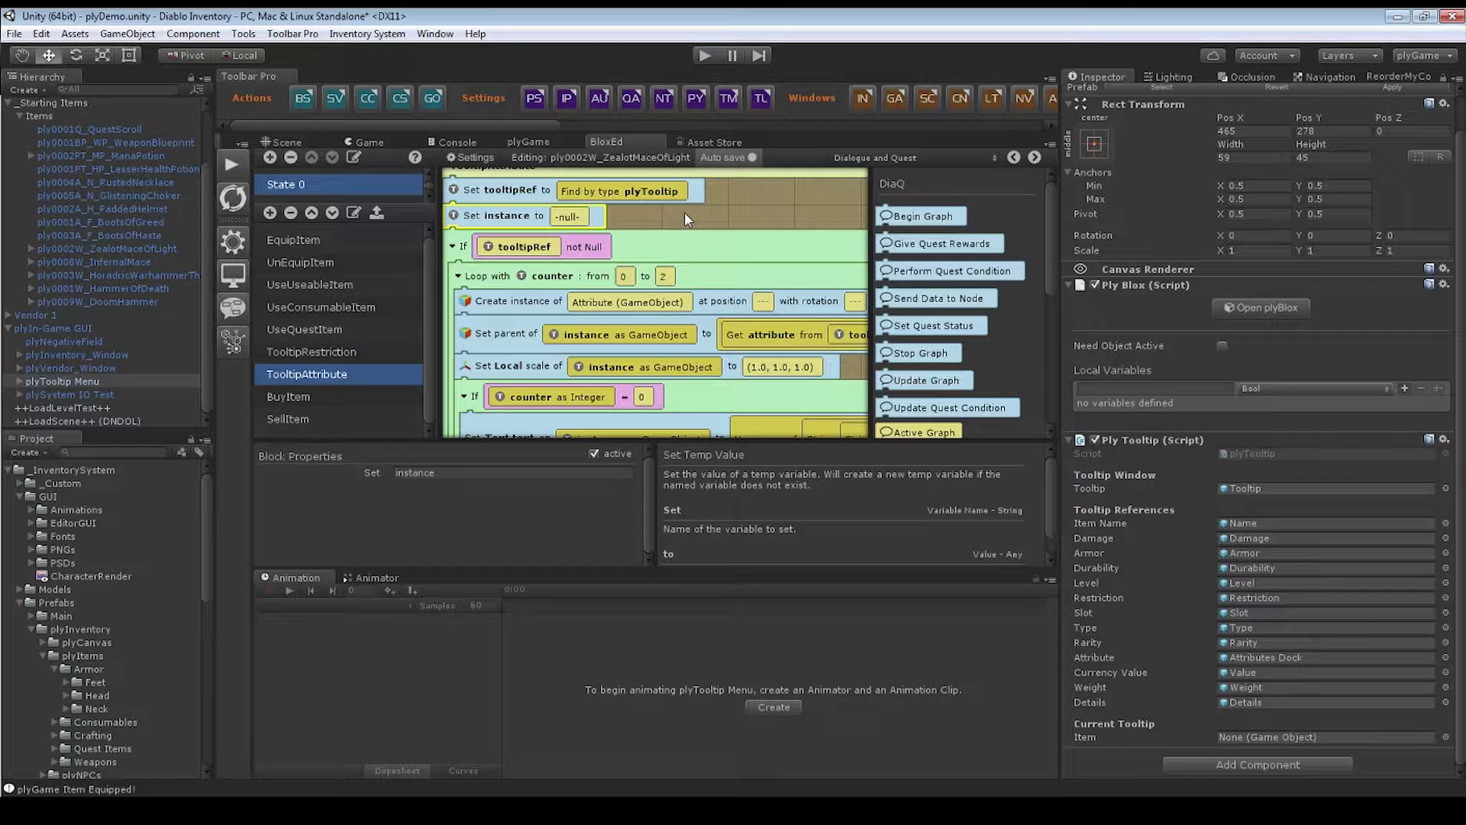
middle_drag(686, 212, 507, 150)
click(722, 246)
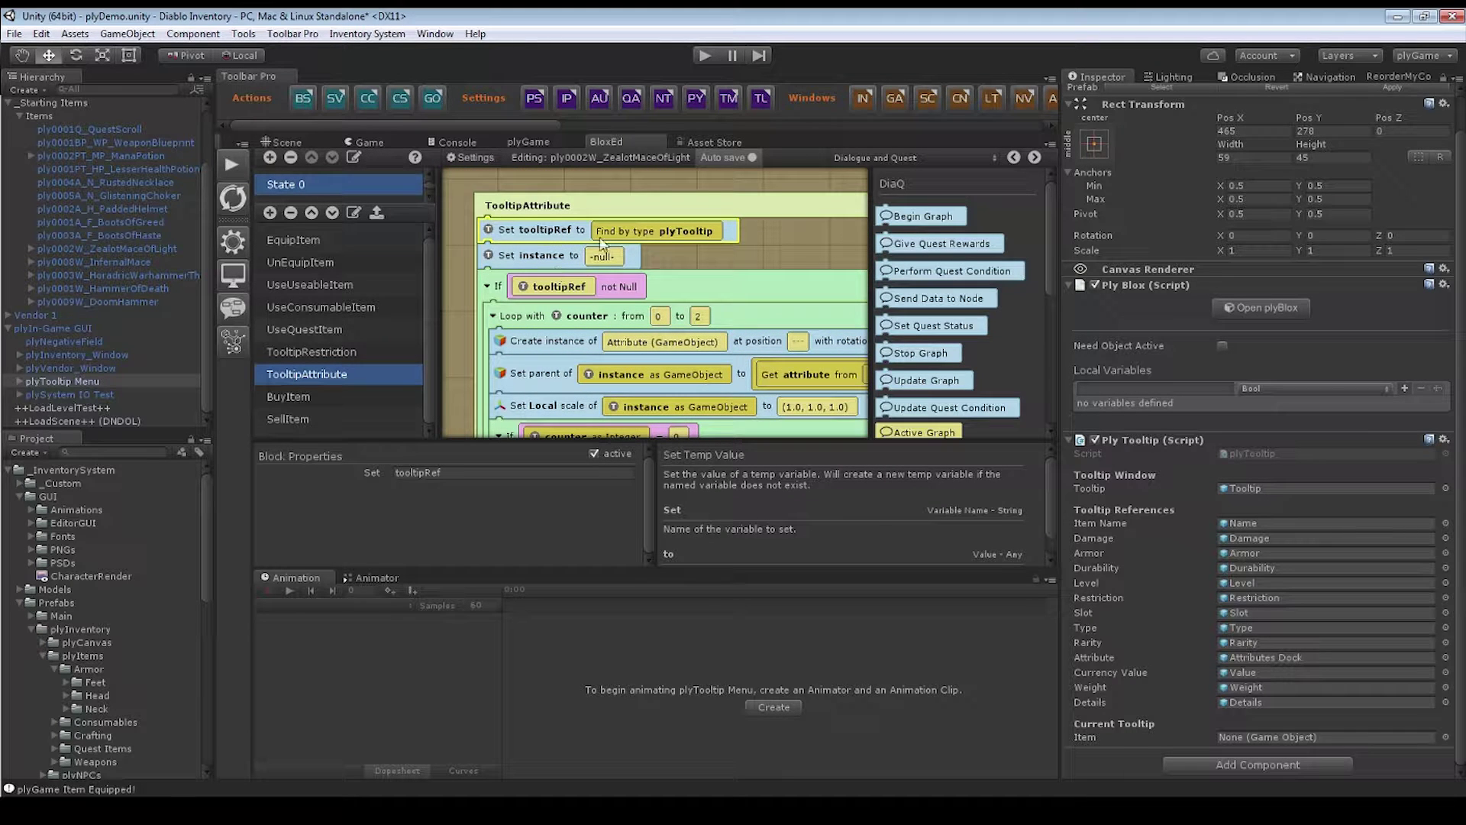
click(548, 221)
click(487, 312)
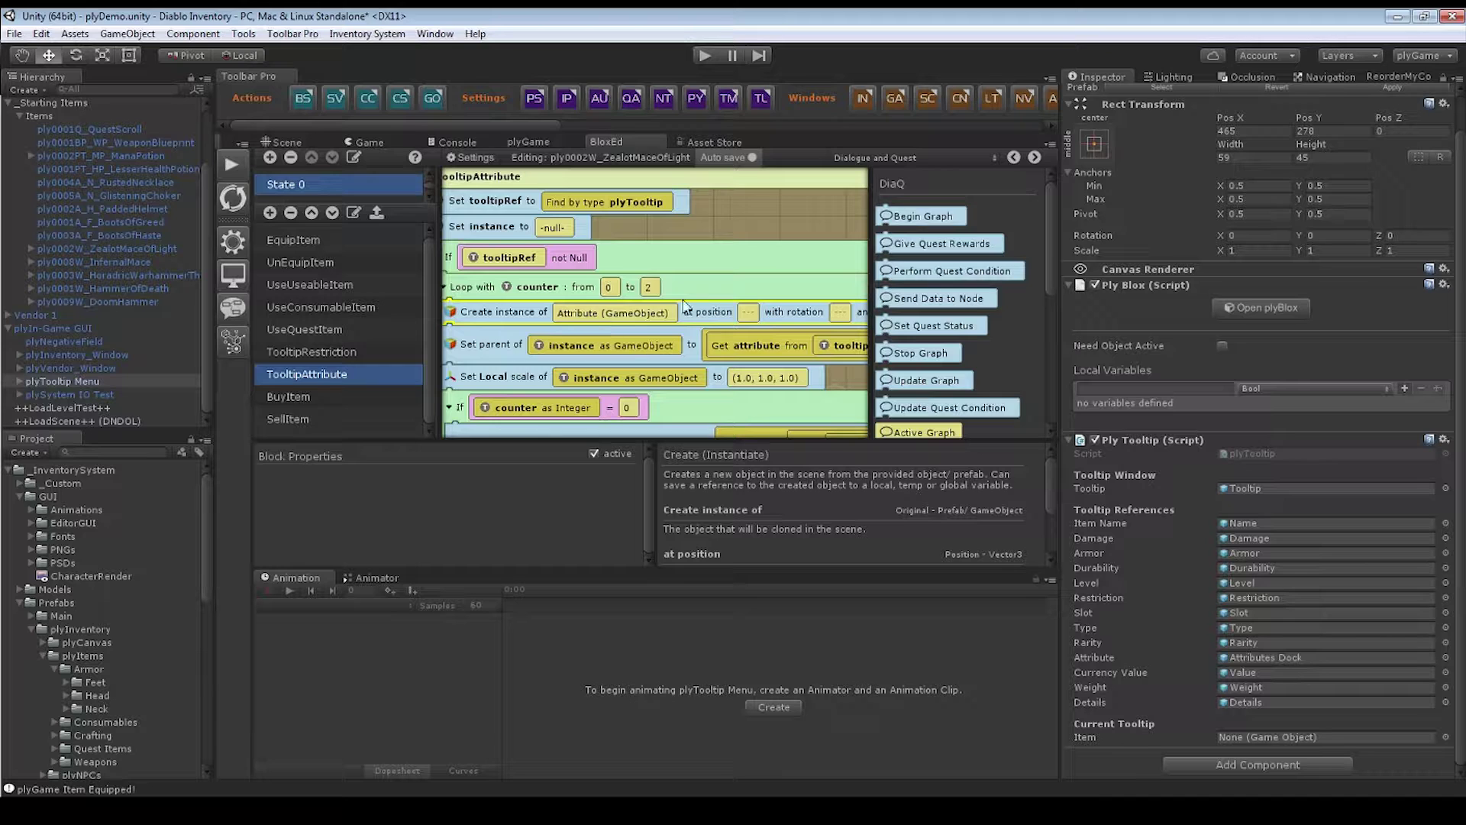
click(620, 317)
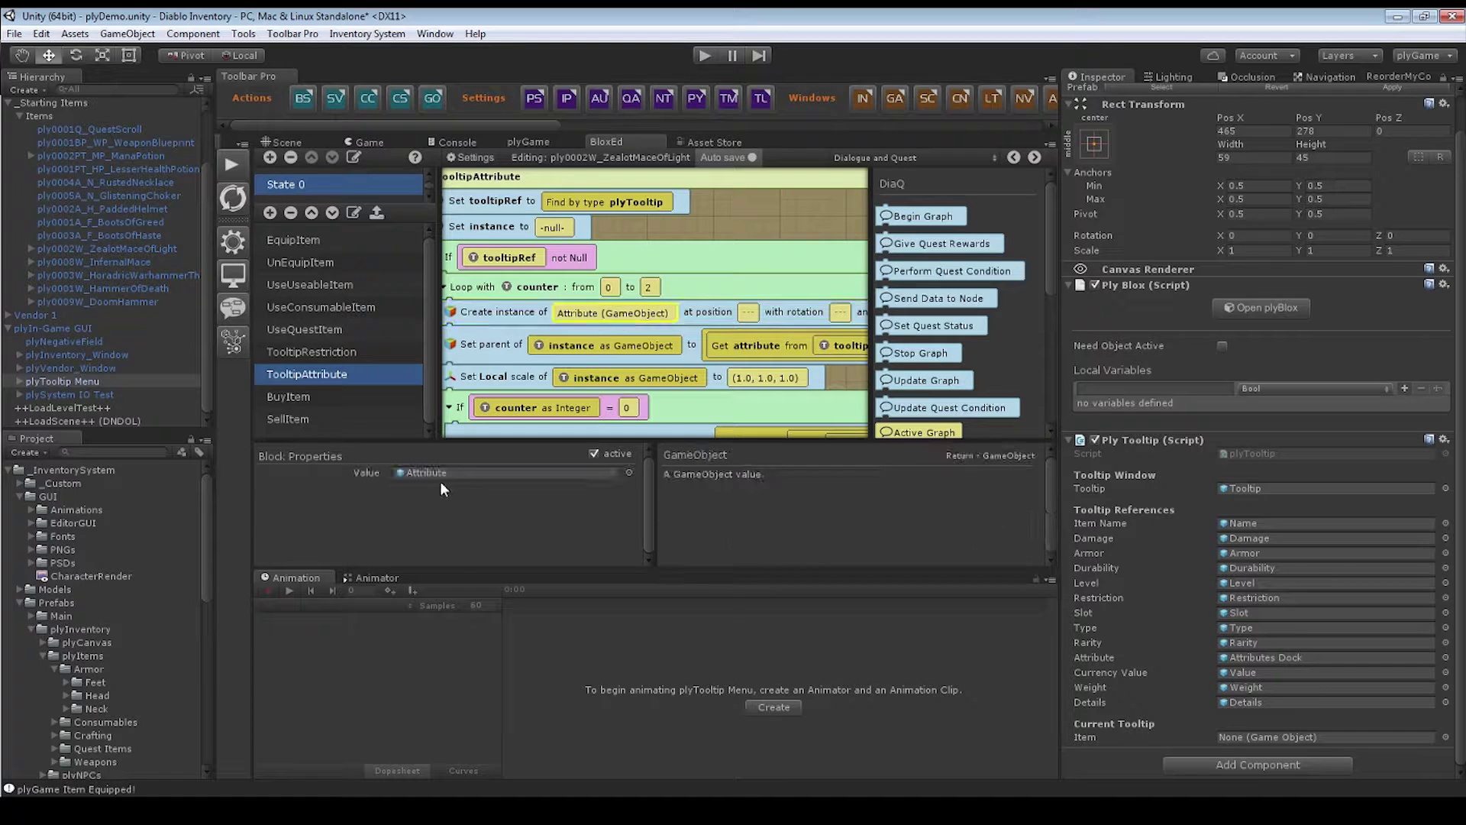
click(443, 472)
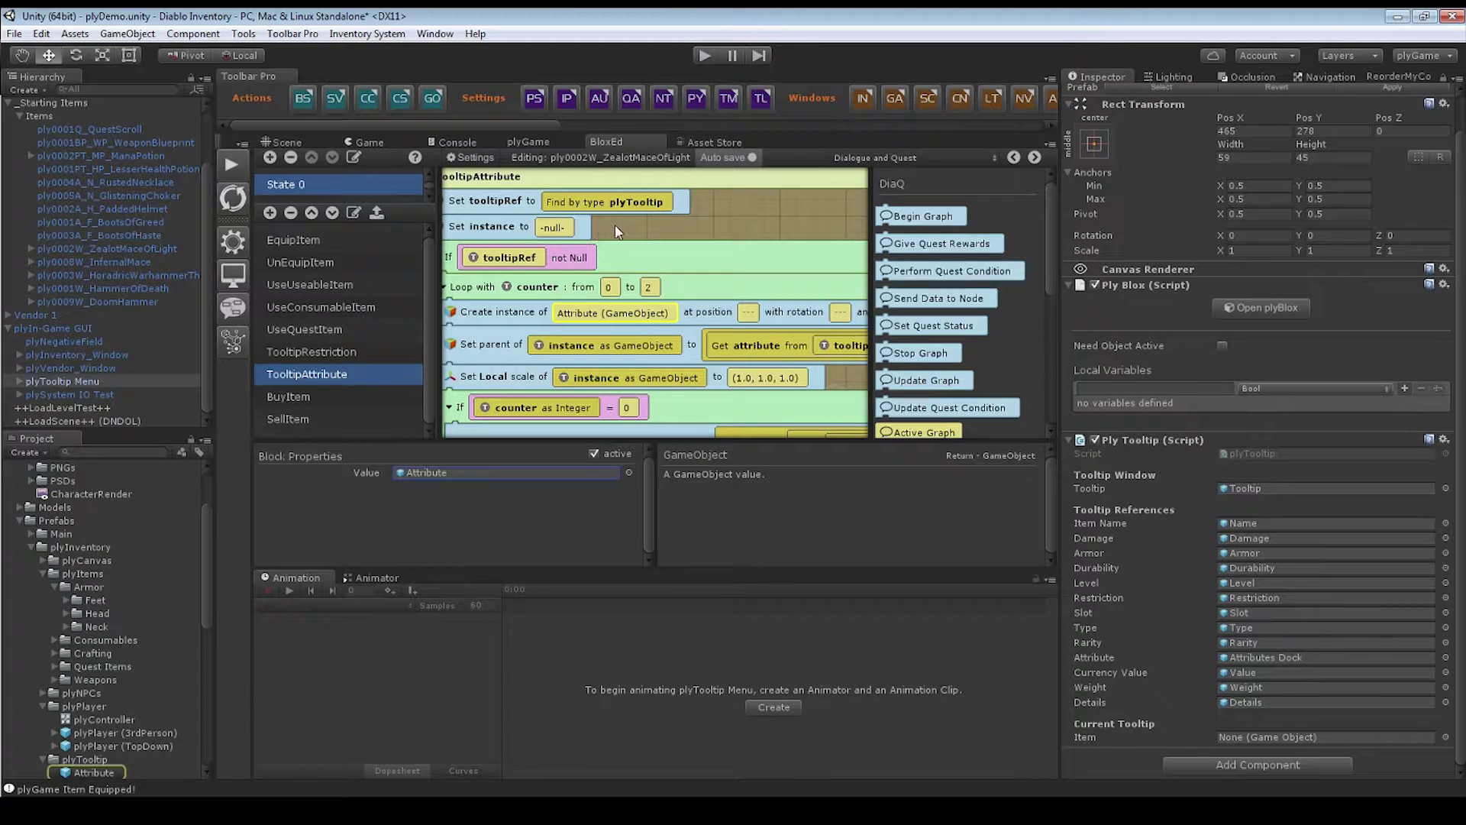
- Review the Find by type block and the loop's end value 2, then select ply0002W_ZealotMaceOfLight
middle_drag(619, 234, 643, 219)
scroll(684, 213, up, 2)
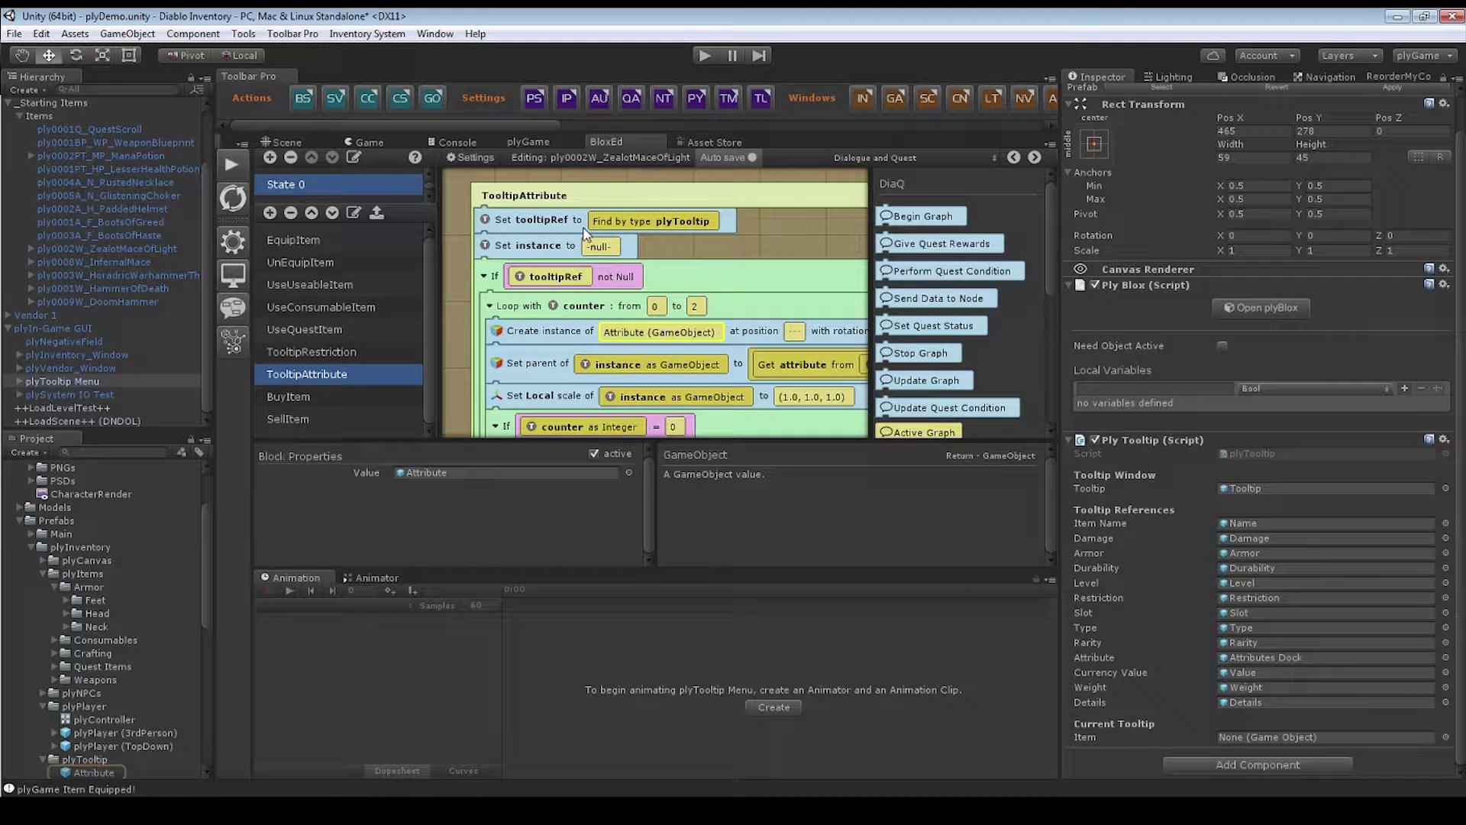
click(590, 224)
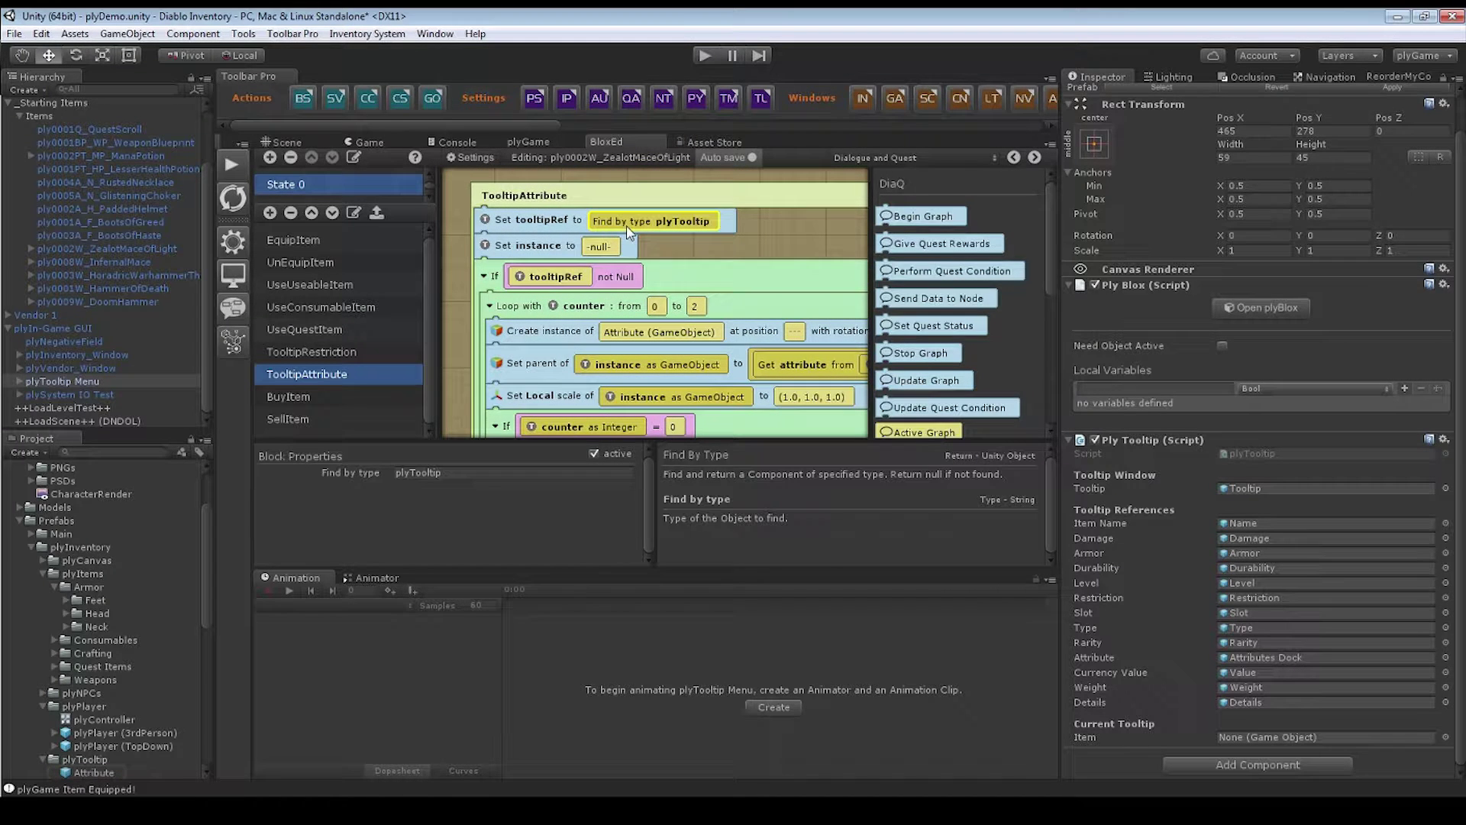
click(527, 247)
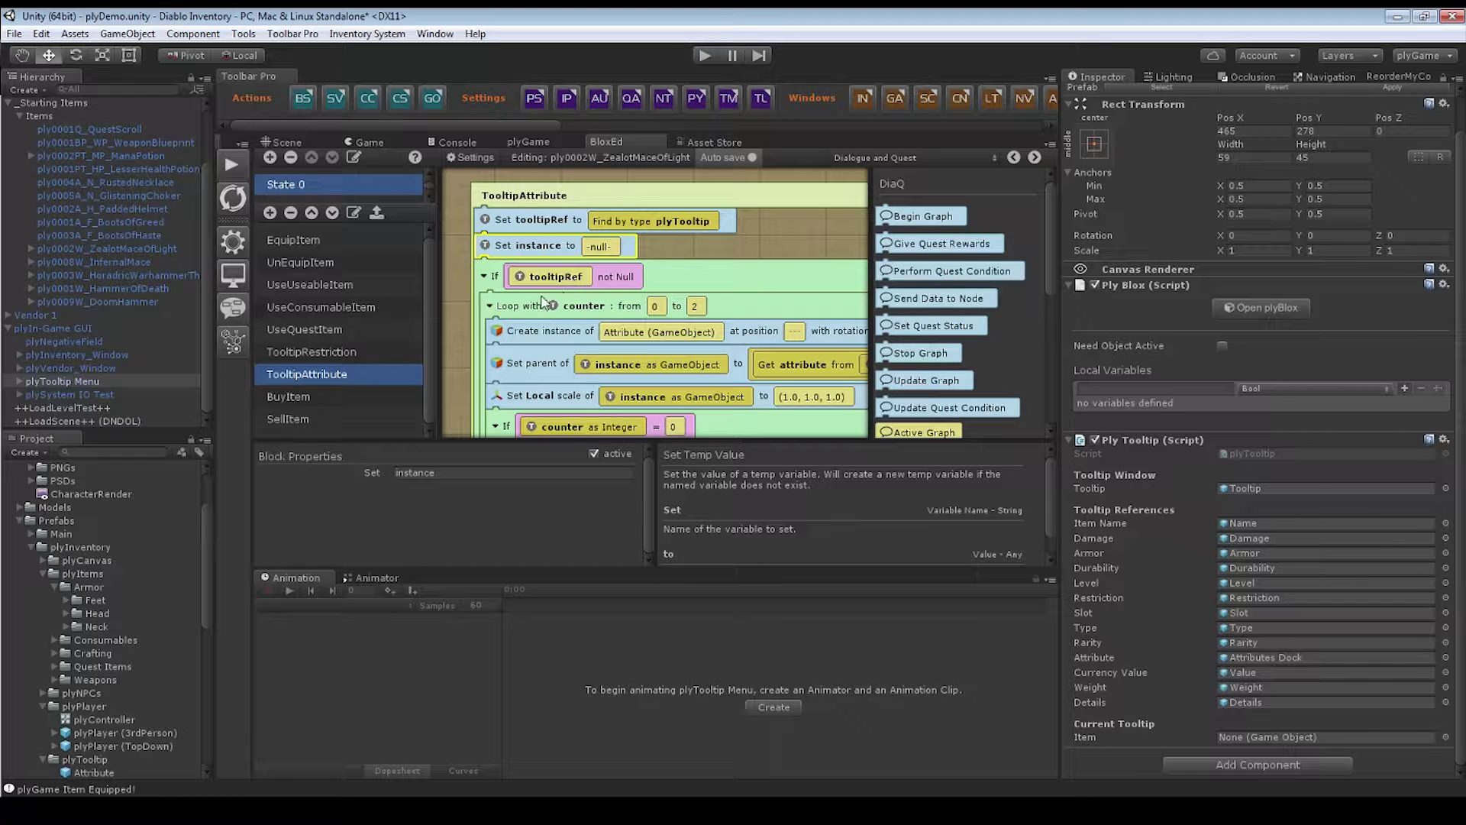
drag(683, 246, 660, 197)
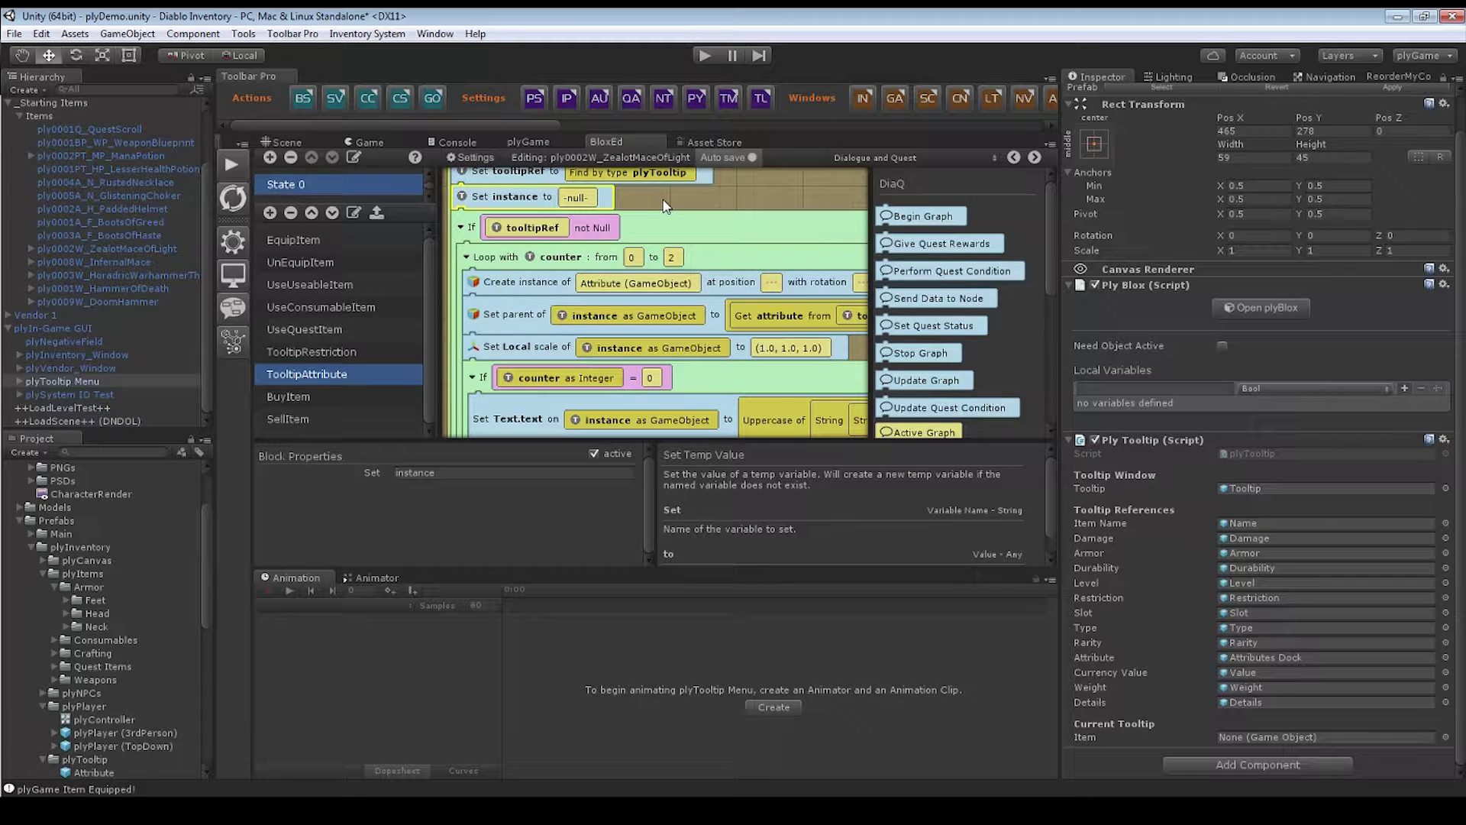
click(562, 261)
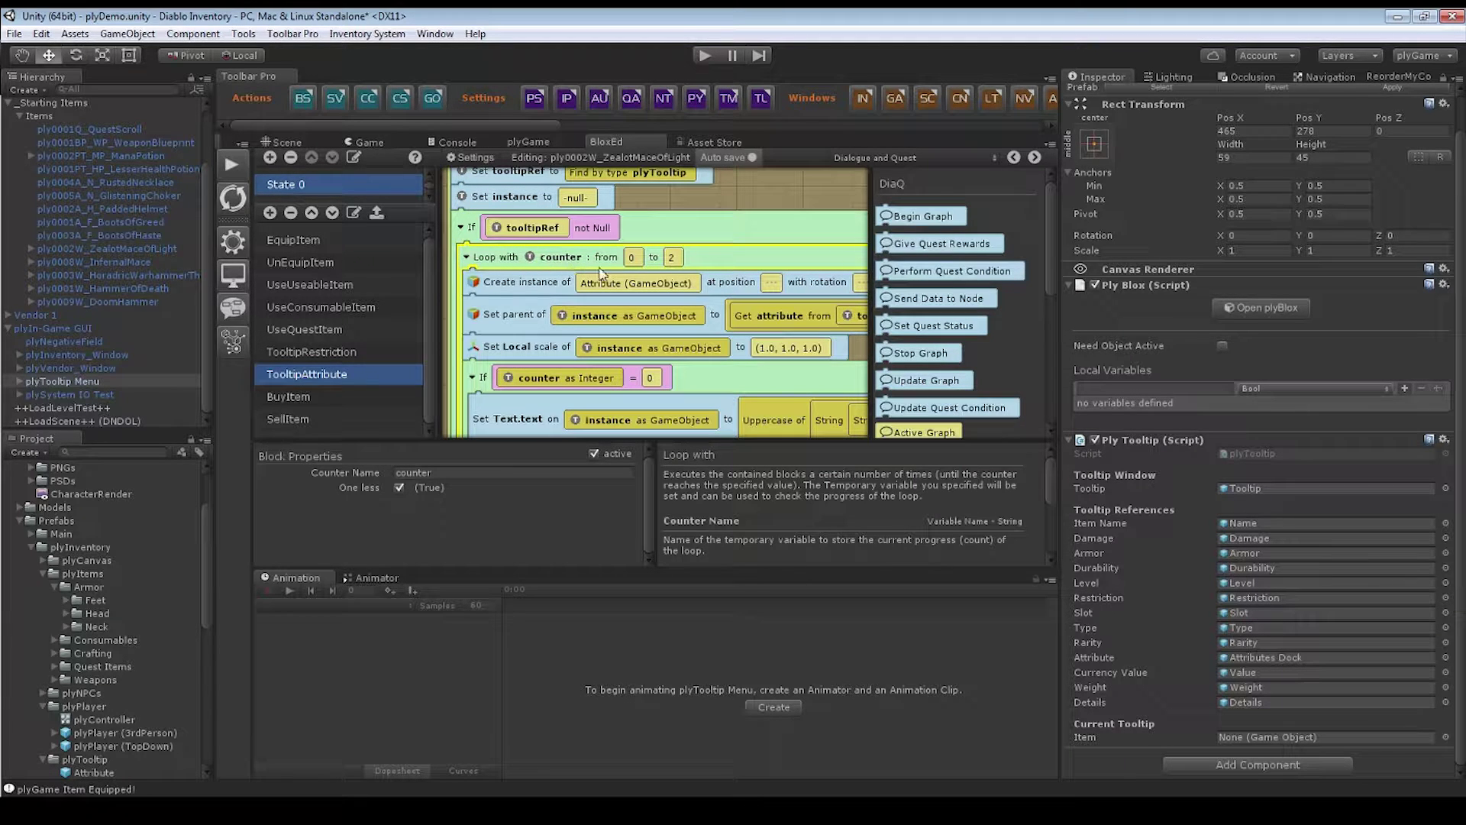
click(672, 257)
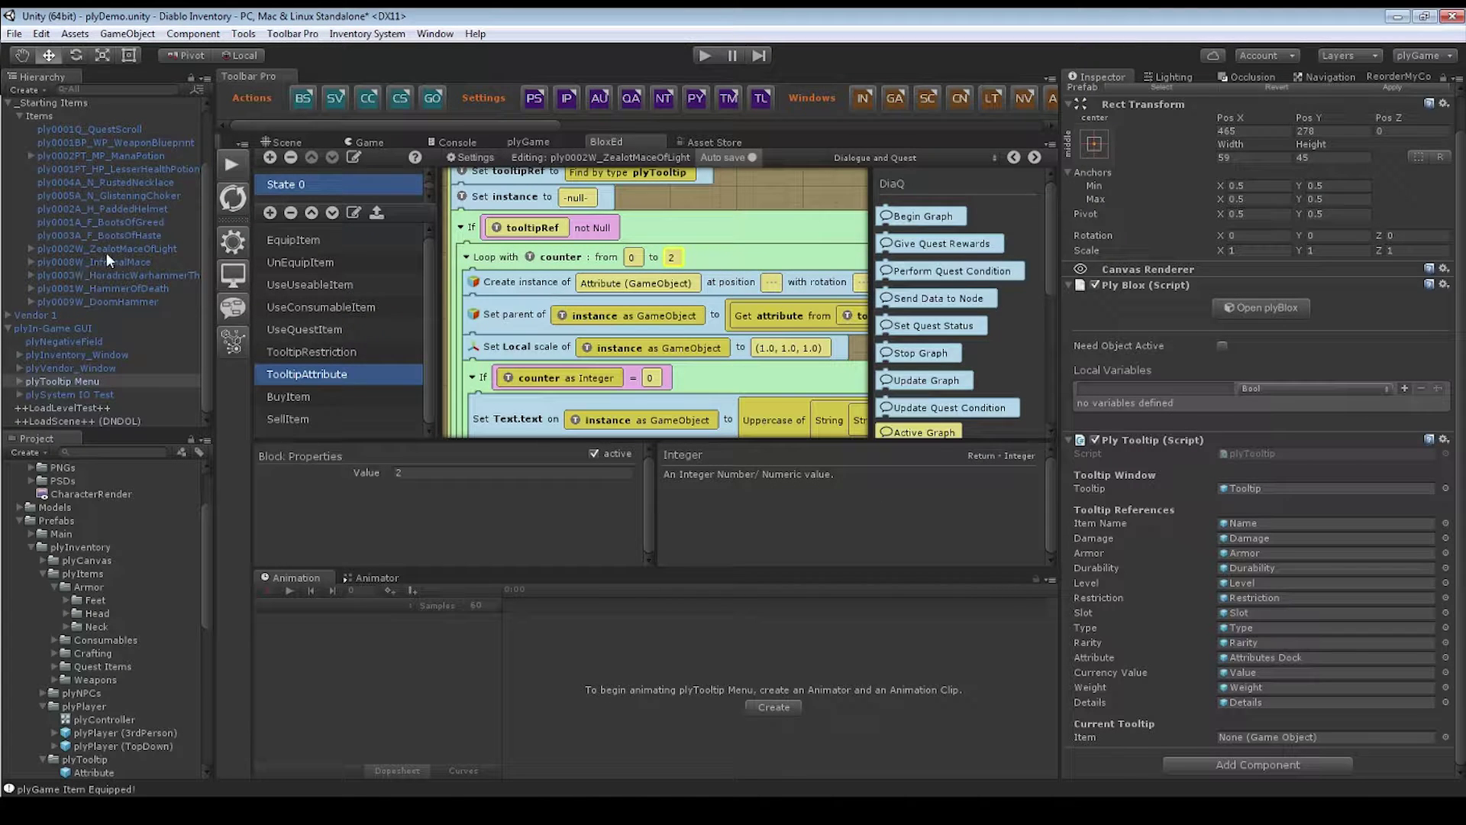
click(127, 249)
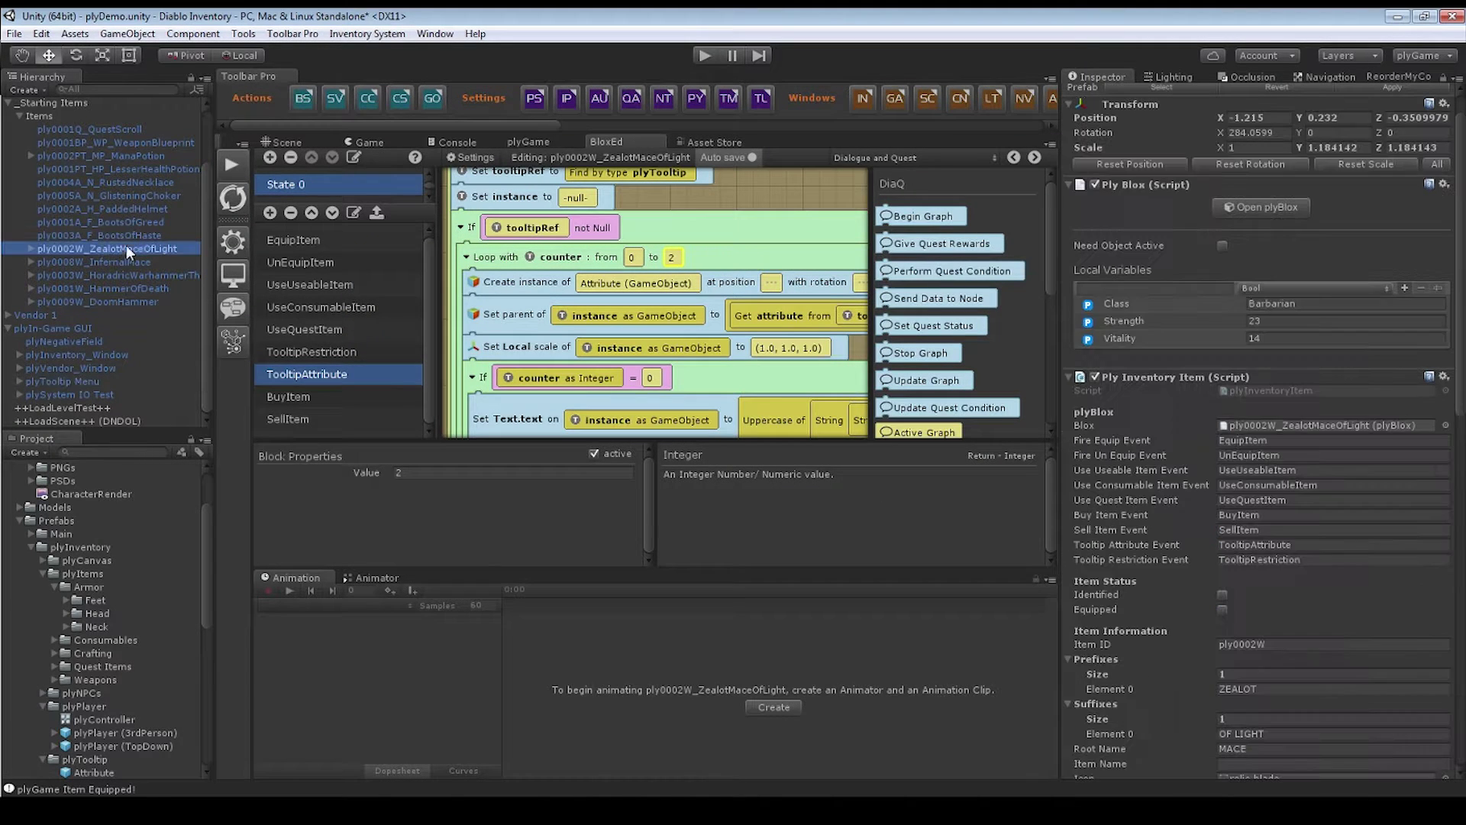
- Check the mace's Strength and Vitality variables and the loop's starting counter value of 0
click(1135, 322)
shift+click(1145, 338)
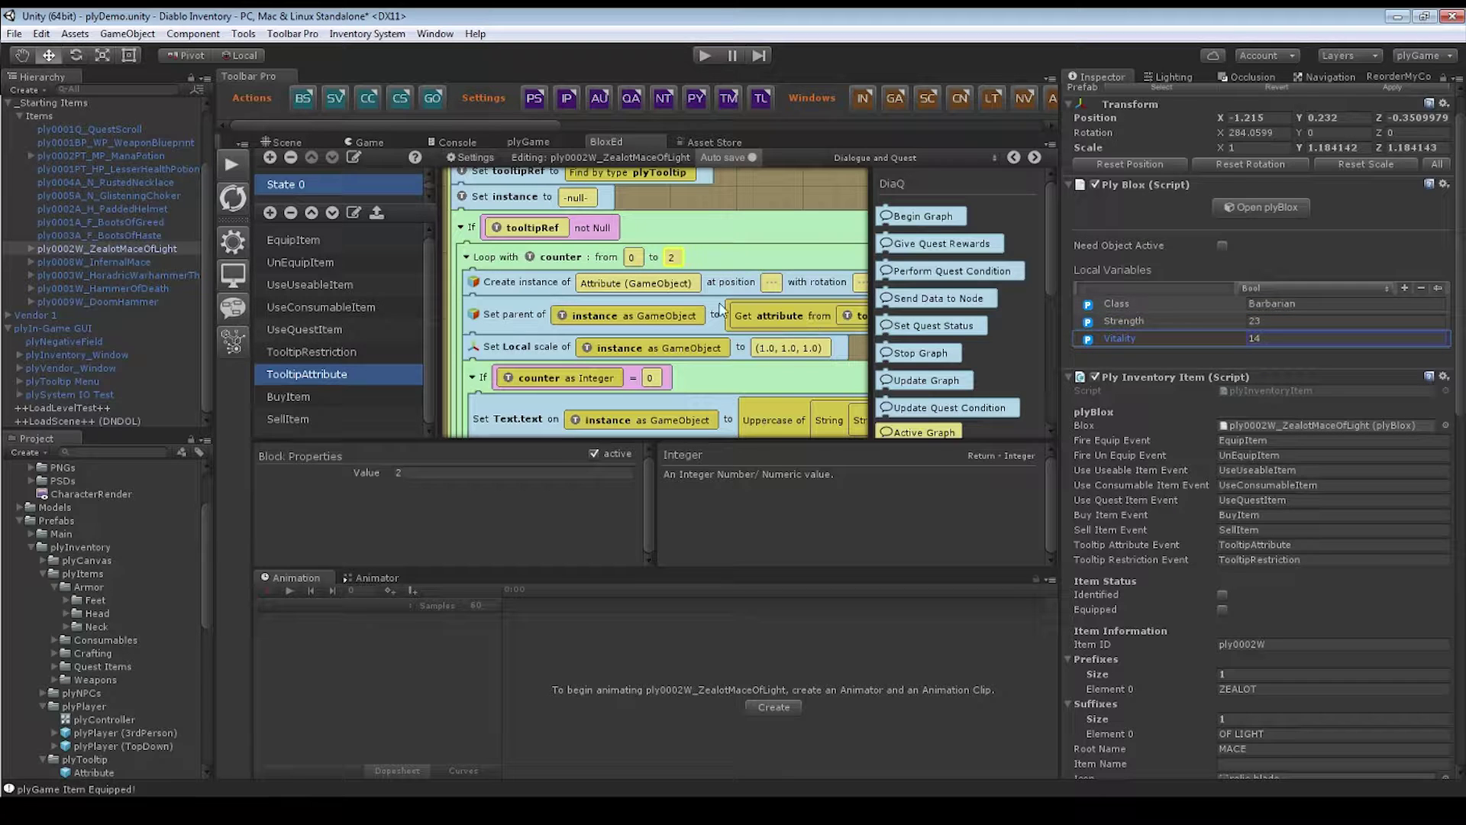
click(416, 474)
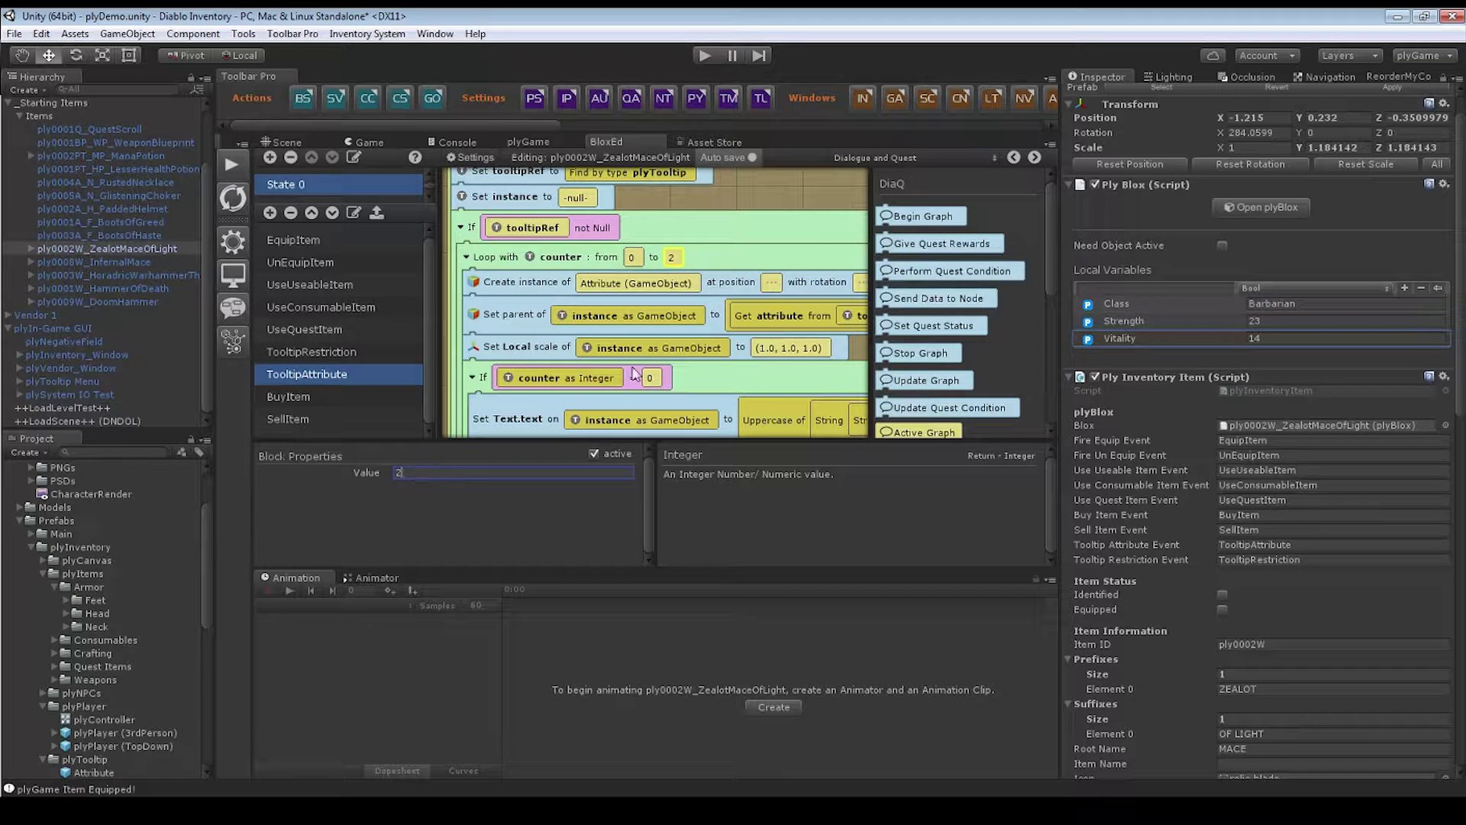
click(608, 267)
click(628, 264)
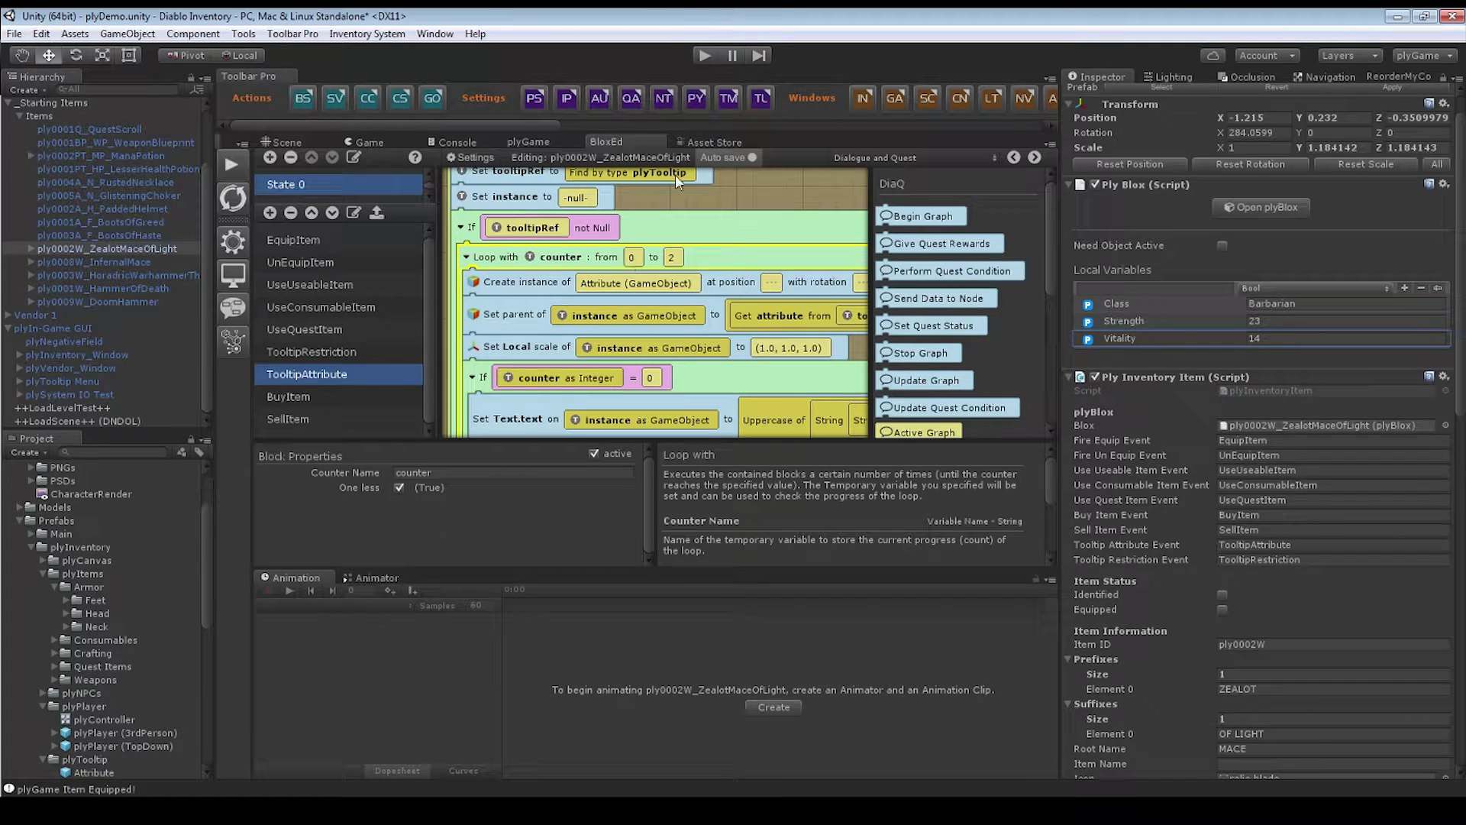
- Inspect the Set Text.text step, the If counter = 1 condition and the loop's end value 2
scroll(695, 305, down, 2)
click(651, 365)
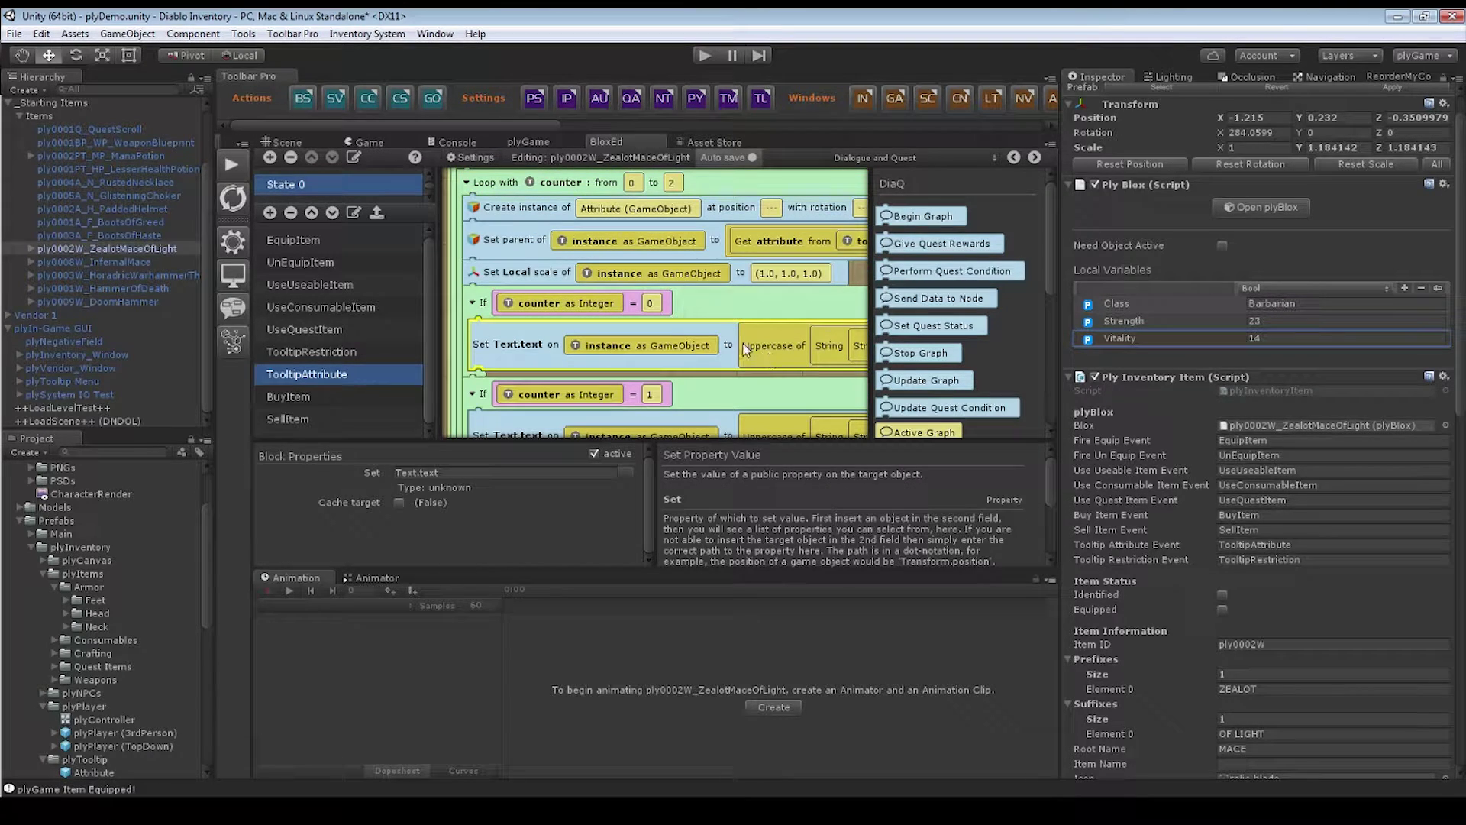
scroll(745, 347, up, 4)
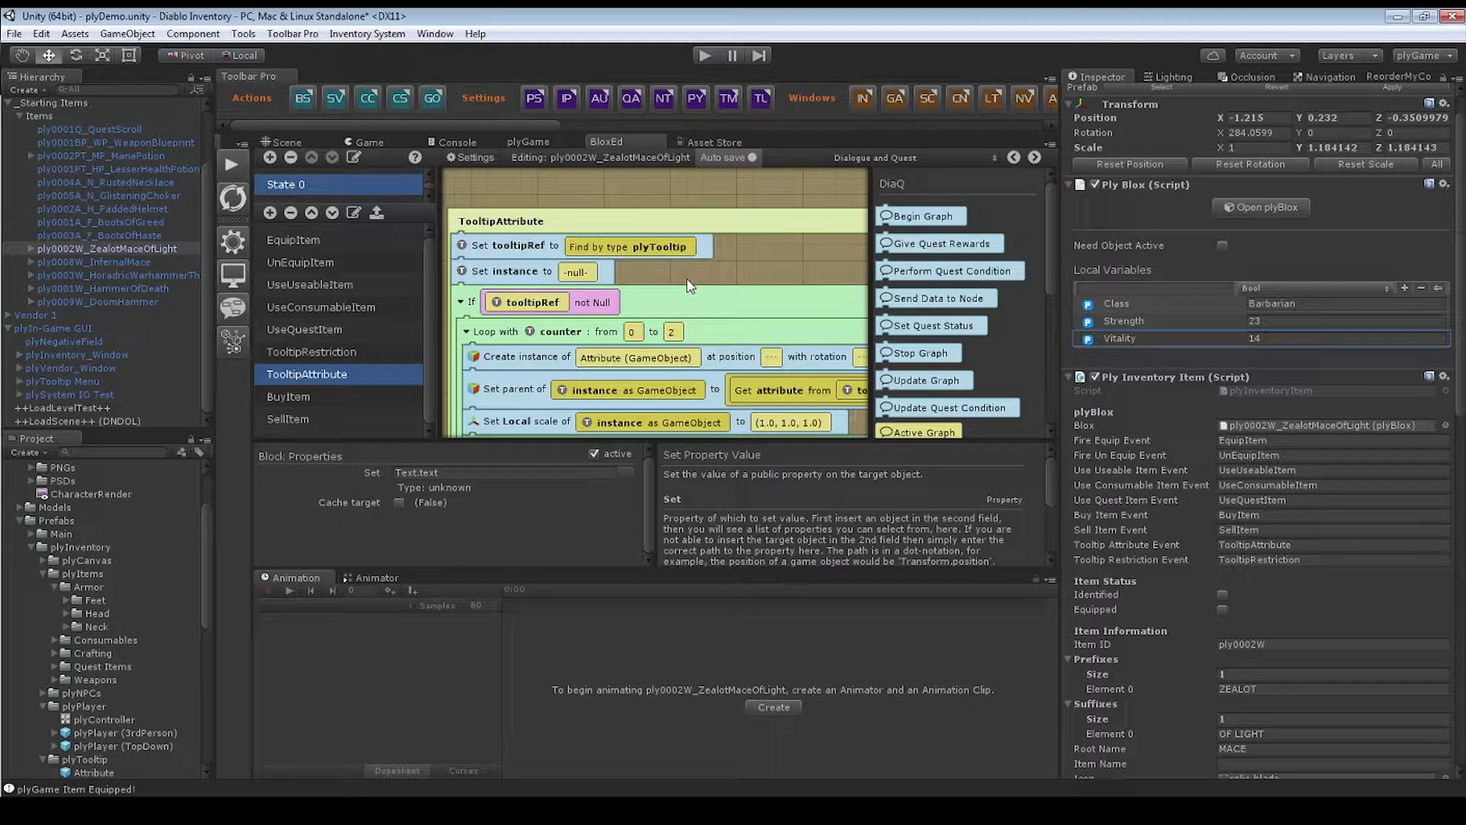
scroll(684, 336, down, 6)
click(701, 330)
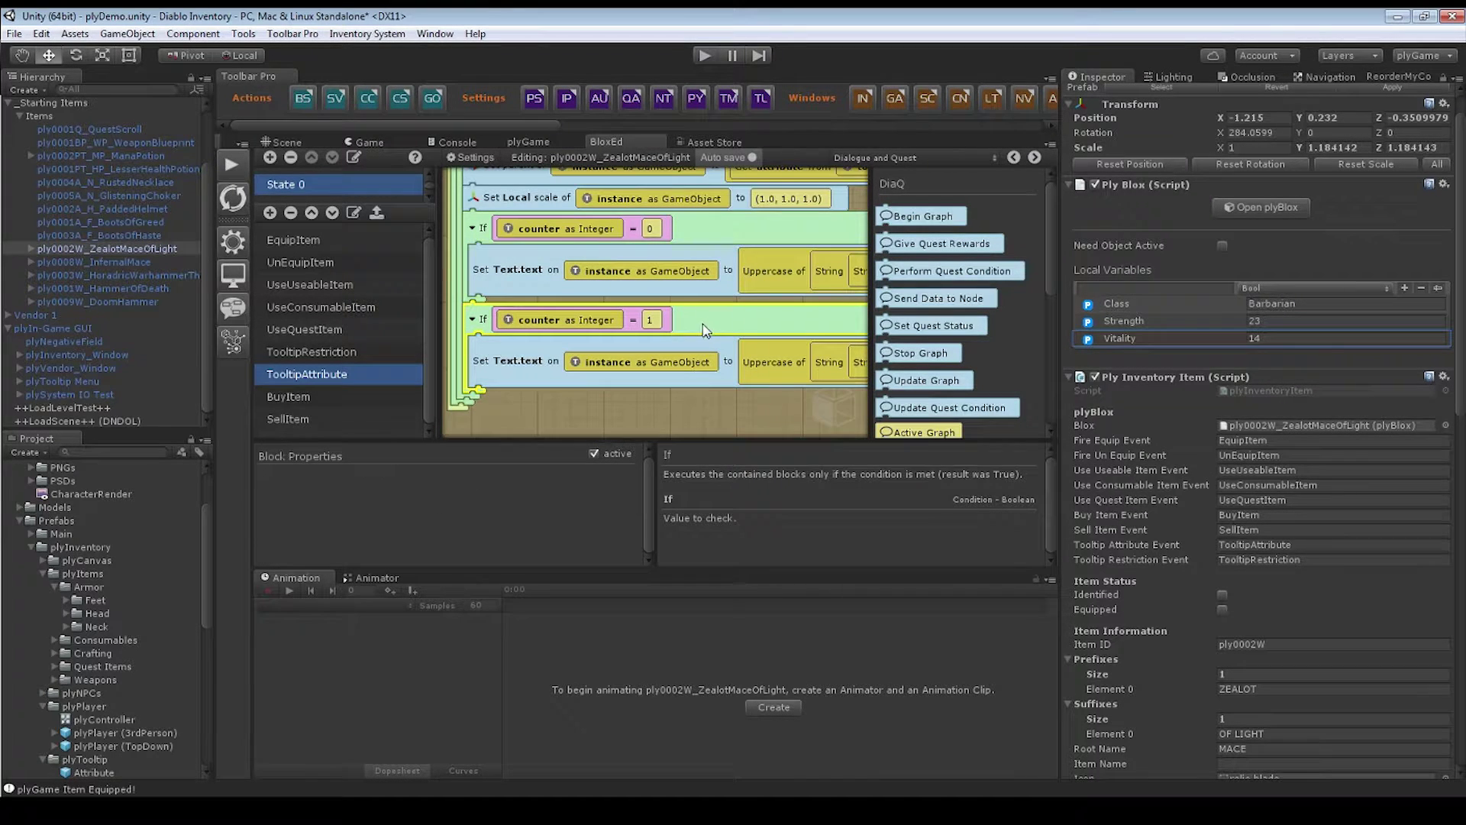
scroll(699, 331, up, 4)
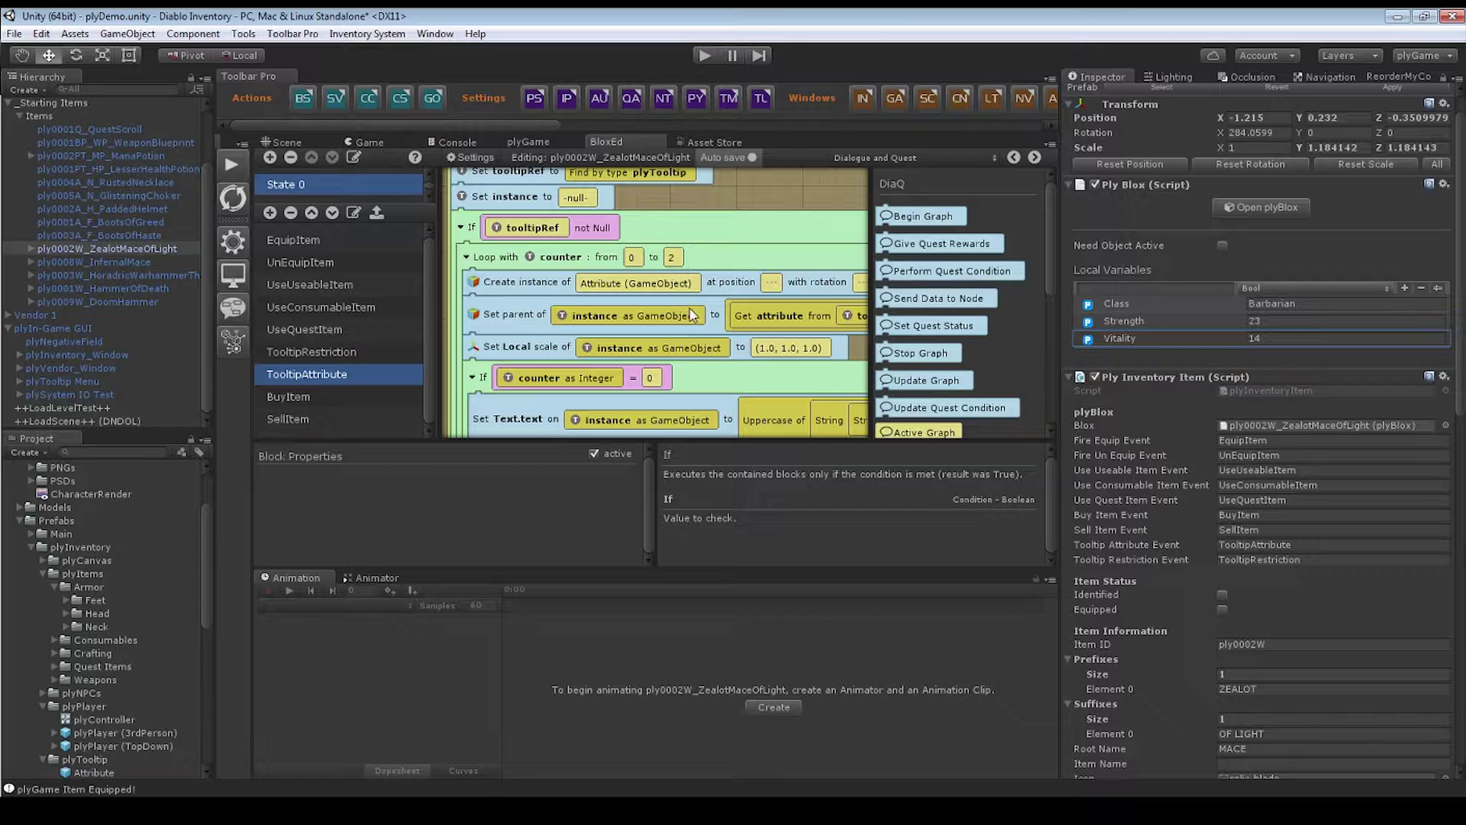
click(671, 257)
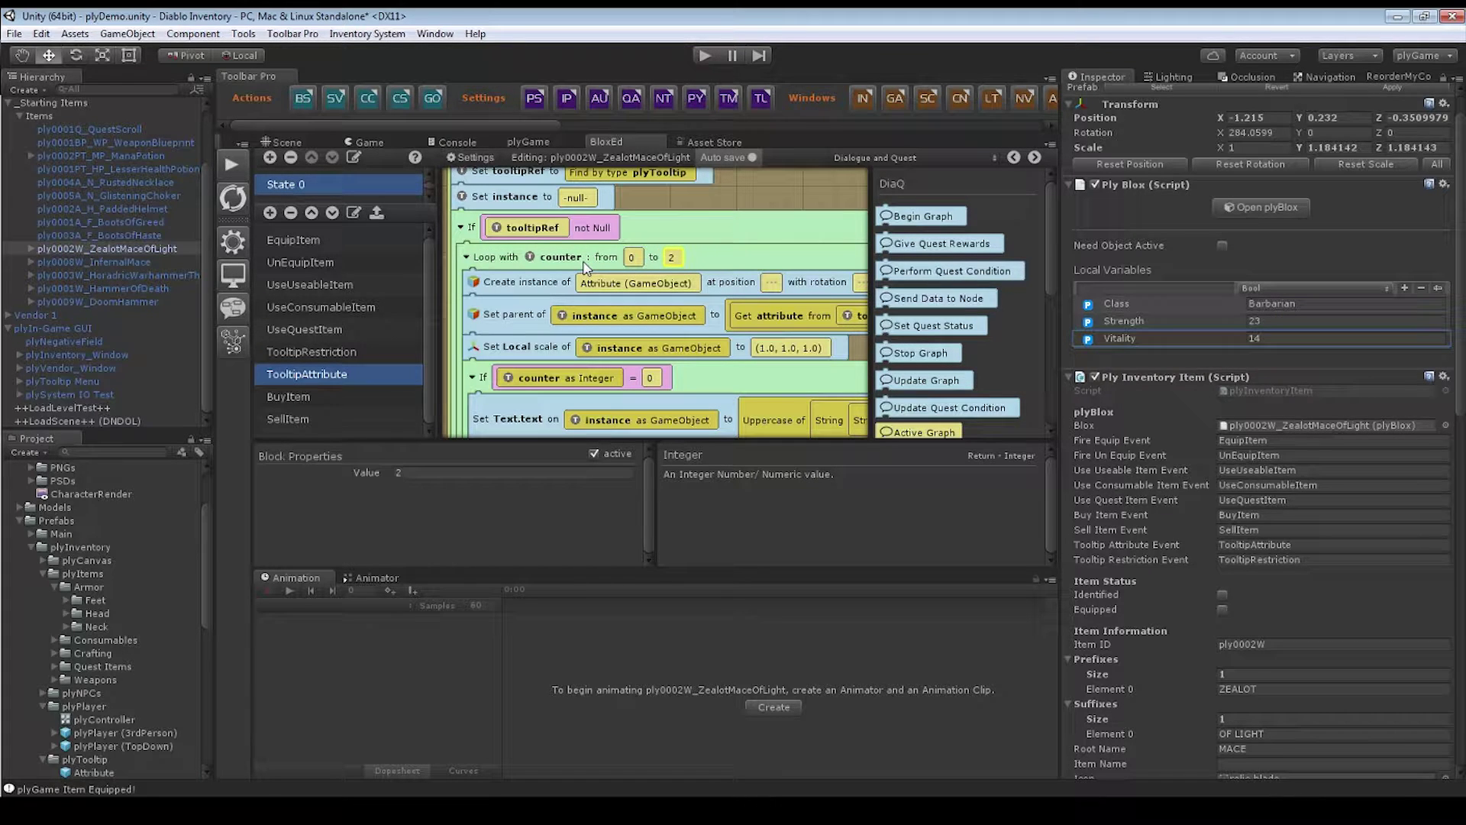
scroll(611, 318, down, 4)
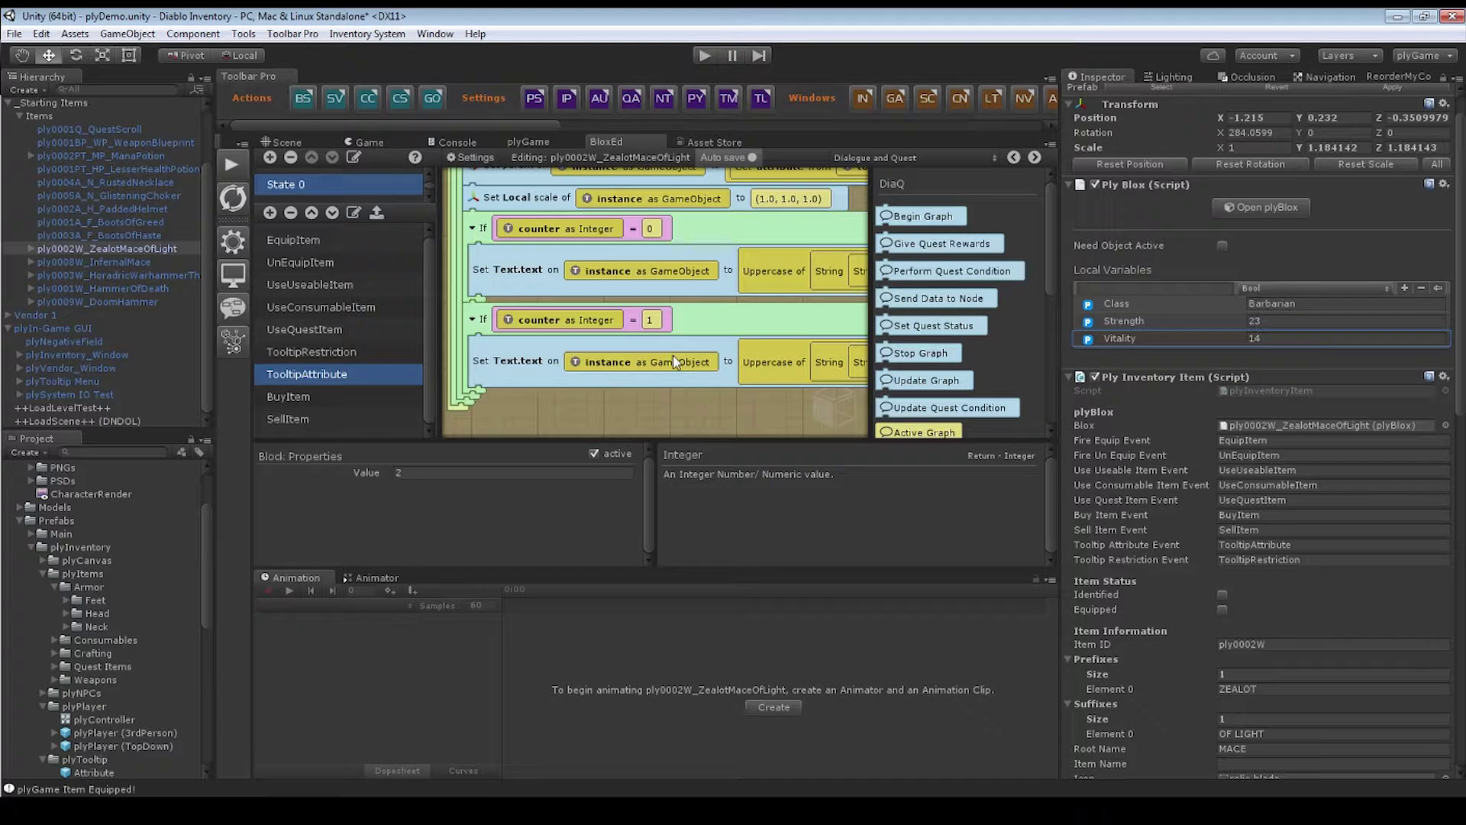
scroll(673, 297, up, 3)
scroll(673, 296, up, 2)
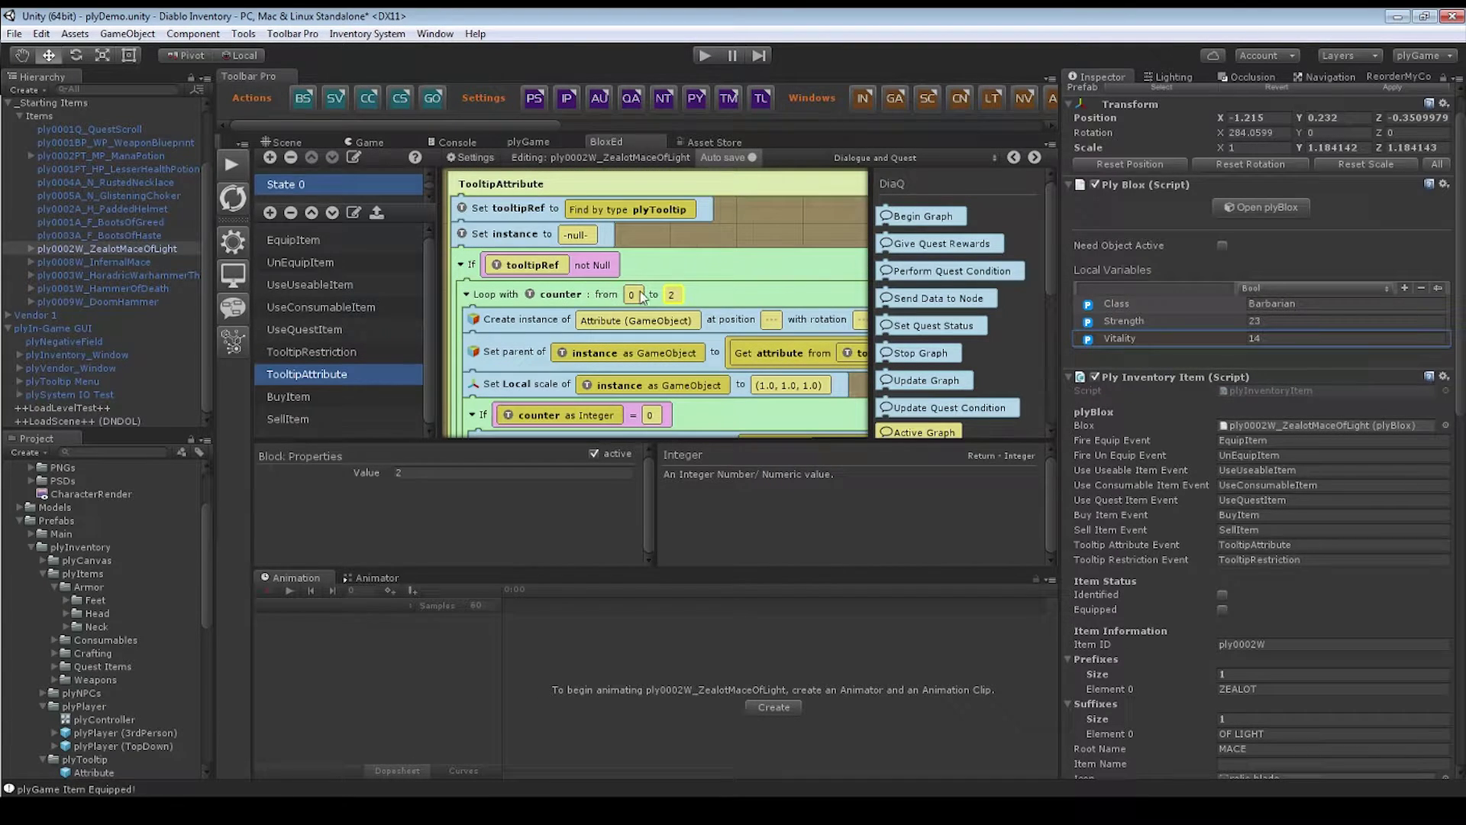
click(579, 292)
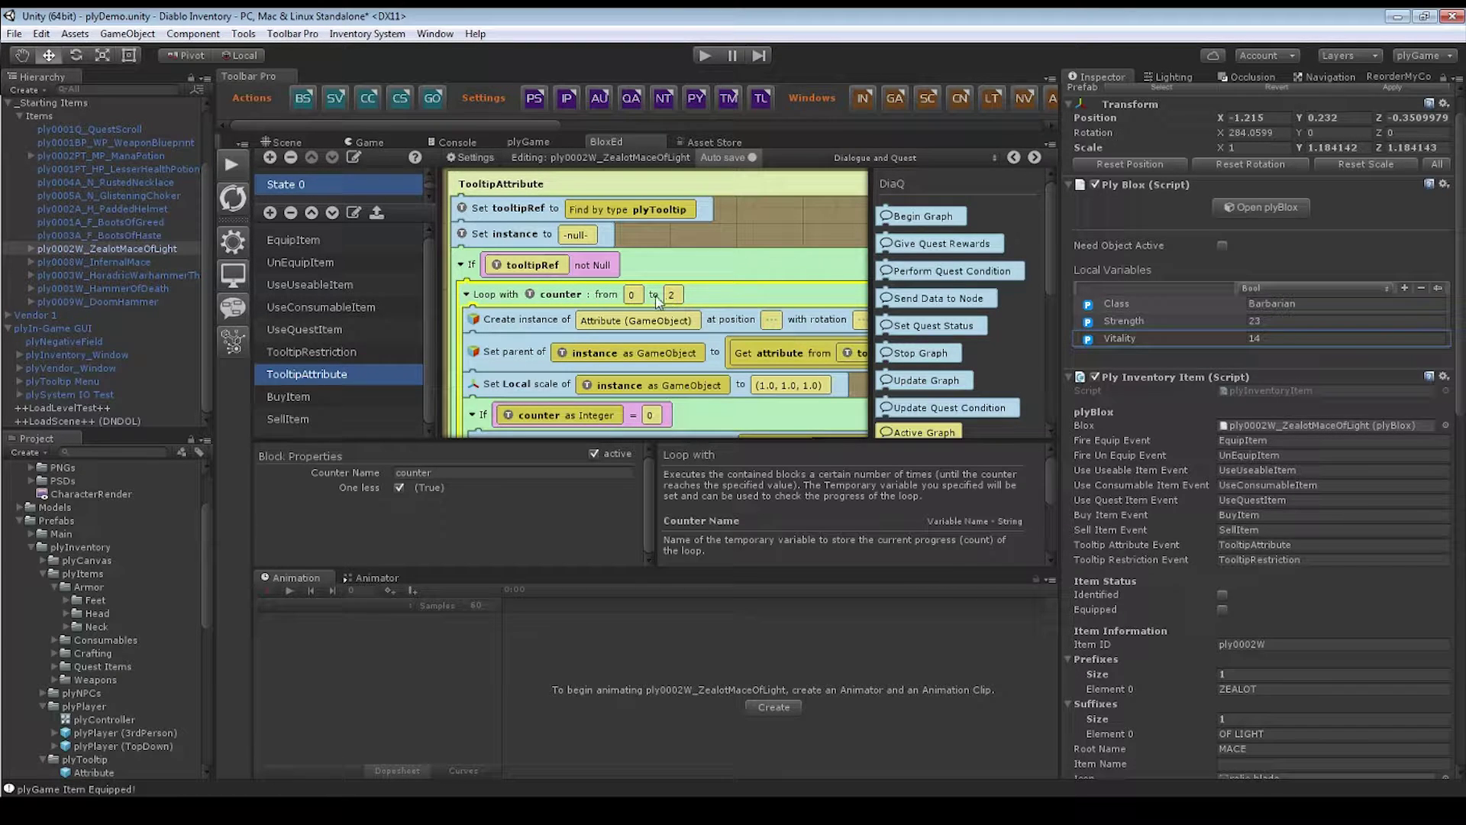
- Revisit the loop's end value of 2 and the Create instance of step
drag(933, 297, 1171, 316)
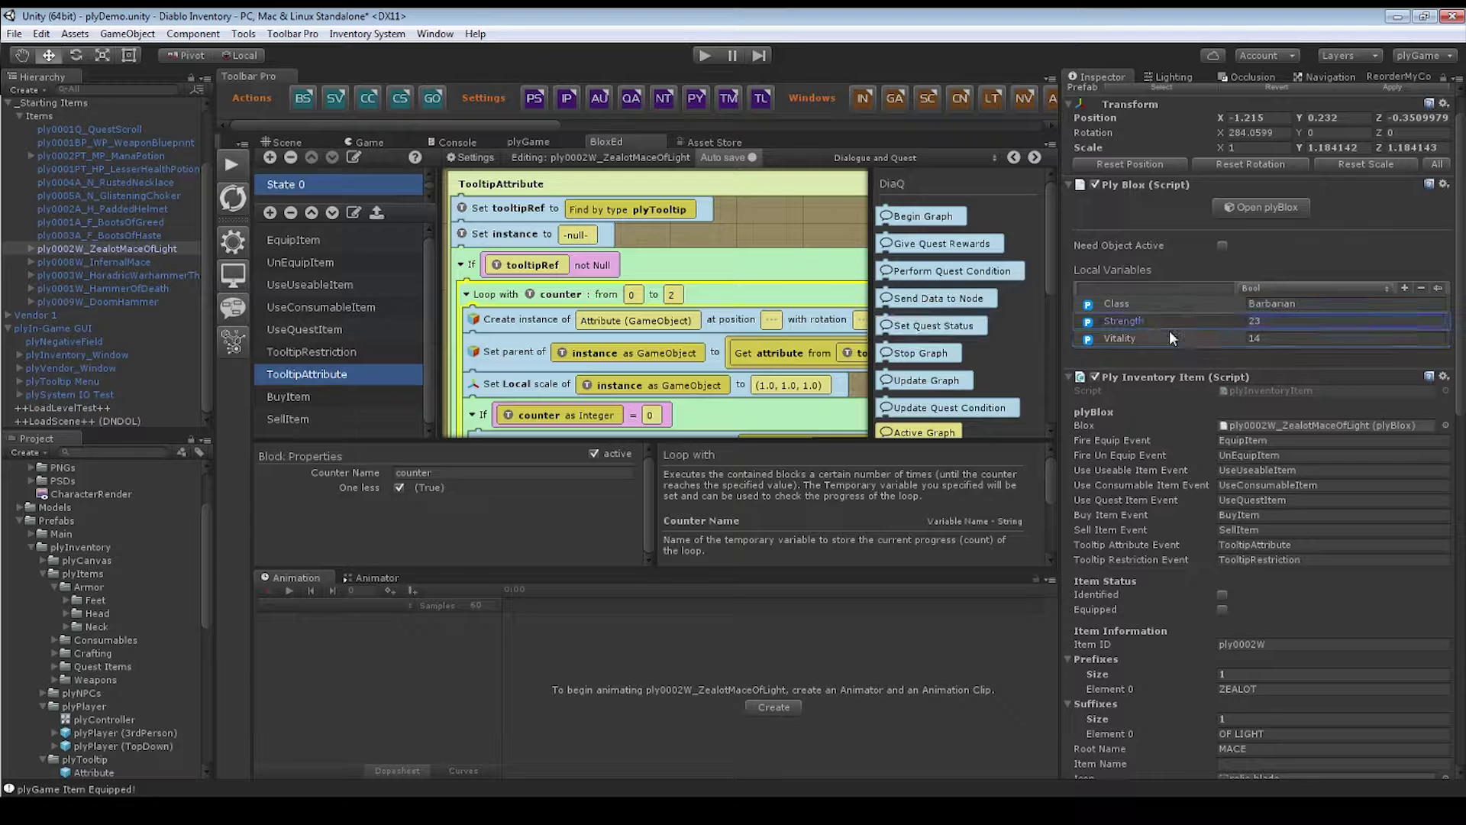
click(671, 294)
click(466, 479)
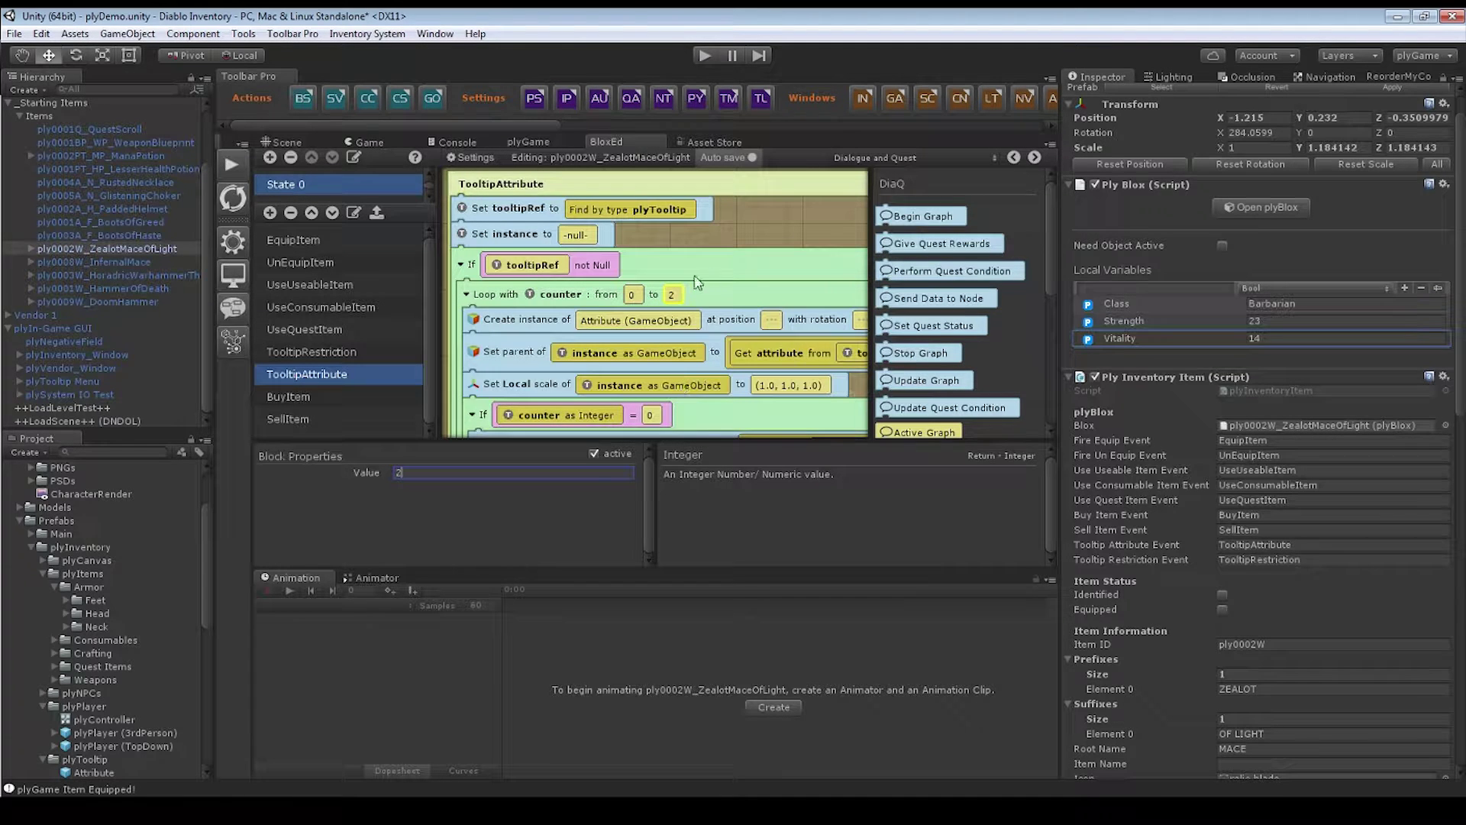
scroll(673, 301, down, 1)
click(526, 291)
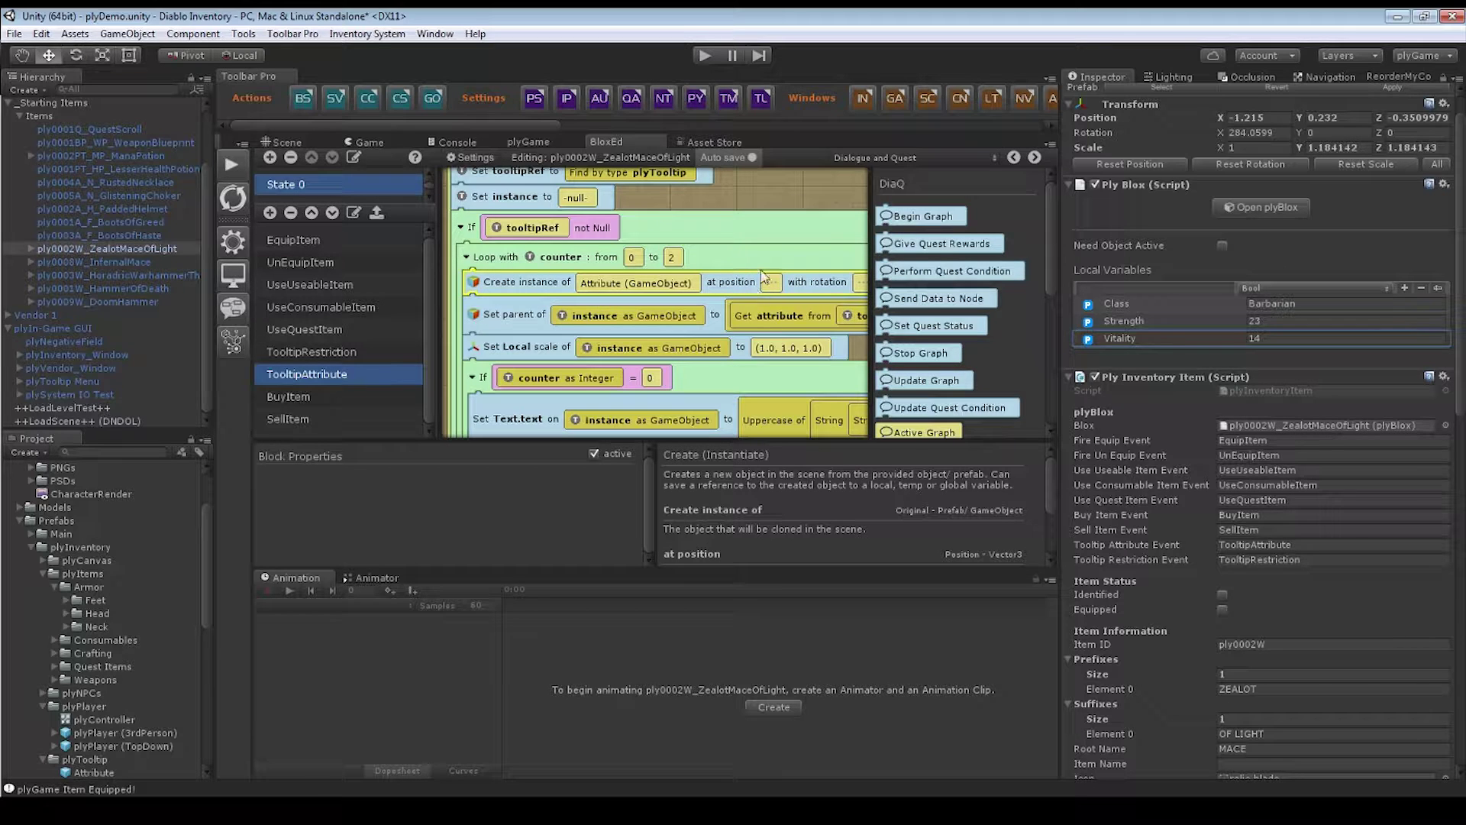
scroll(764, 275, right, 5)
scroll(618, 355, left, 5)
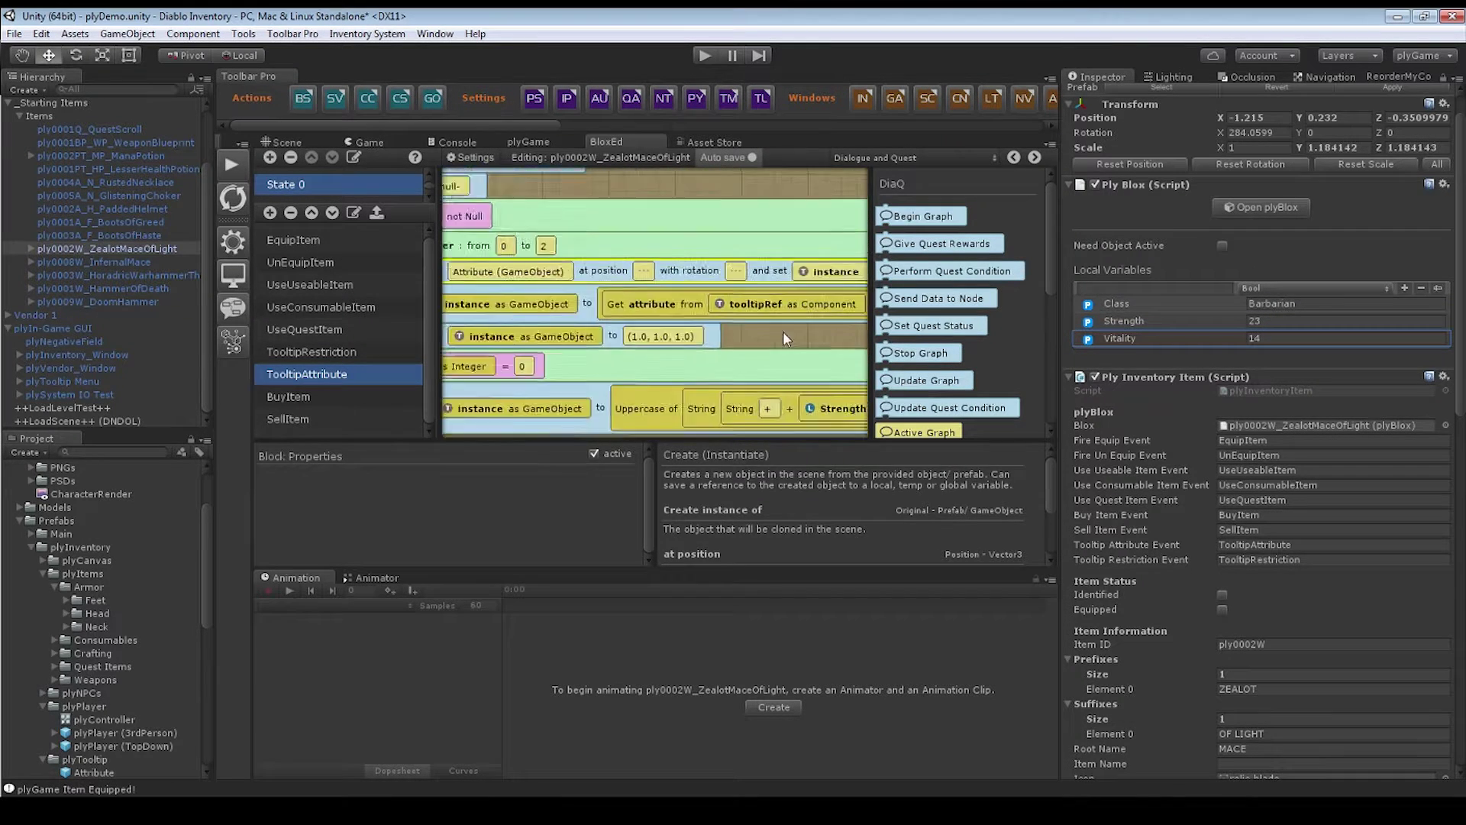
scroll(611, 321, down, 1)
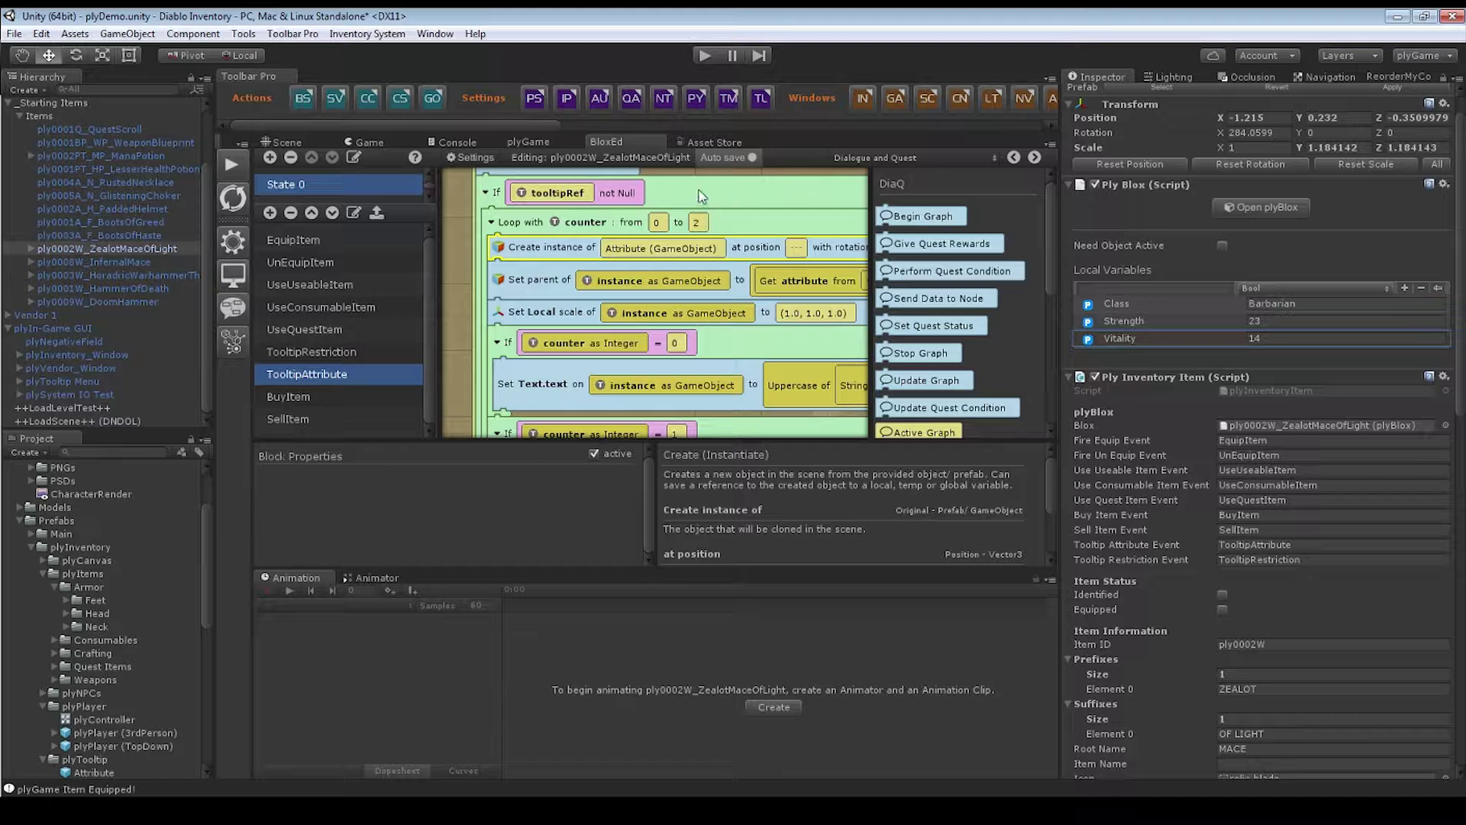
scroll(550, 244, up, 2)
- Review the Set tooltipRef, Set instance, If tooltipRef not Null, Set parent and Local scale steps
click(532, 218)
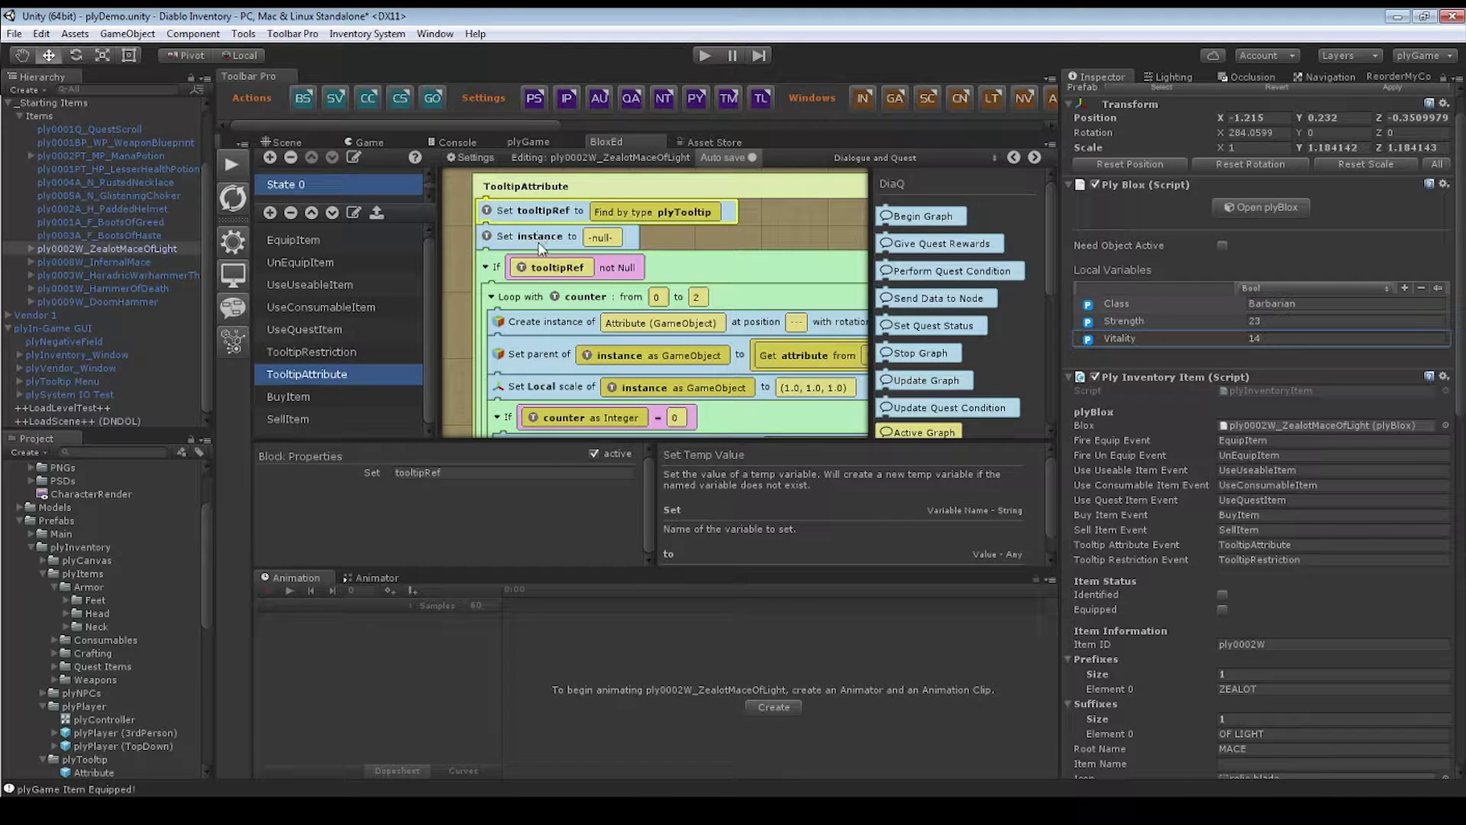
click(543, 244)
click(628, 273)
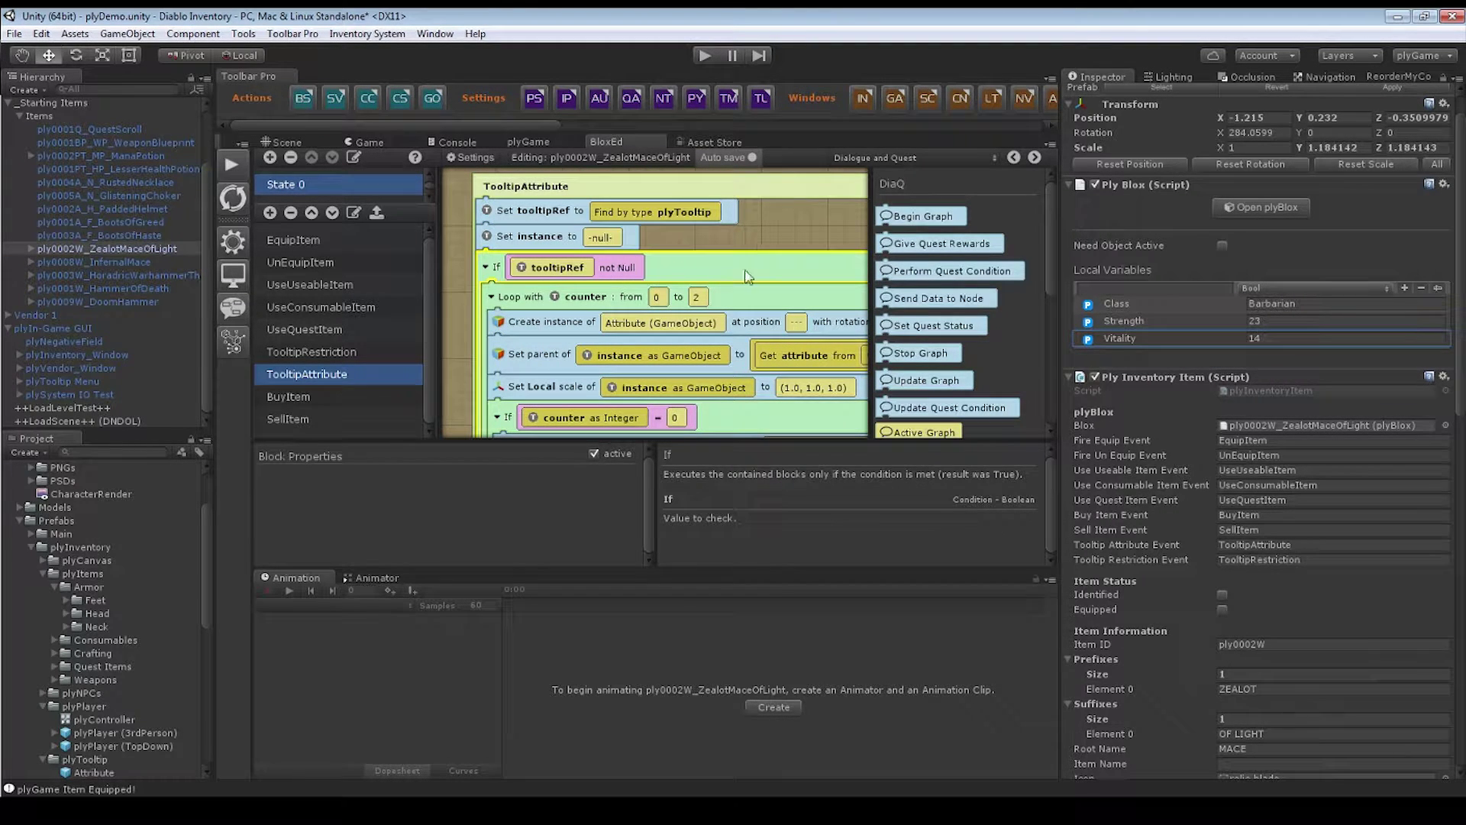
scroll(661, 268, down, 1)
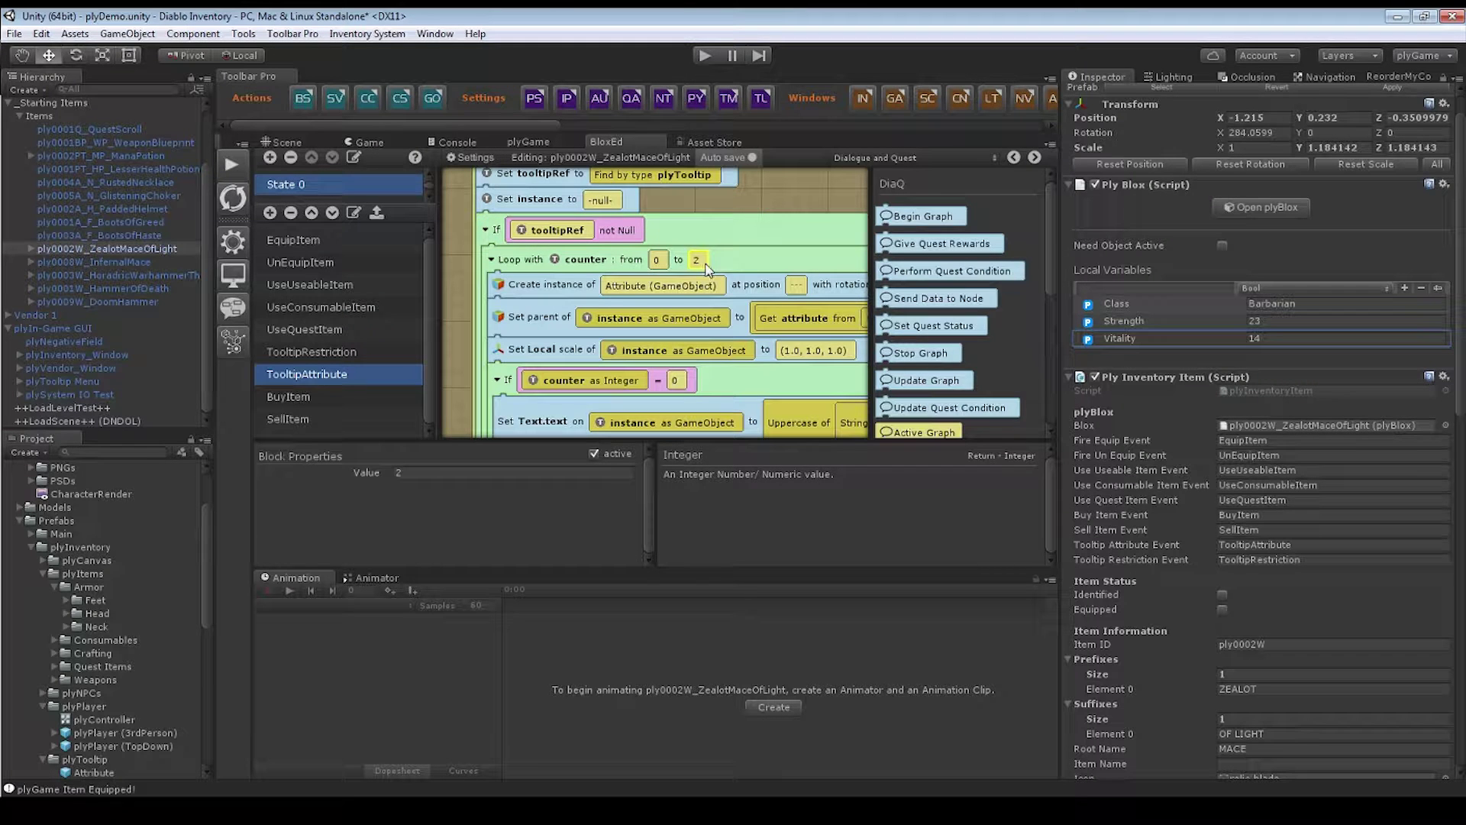
click(569, 292)
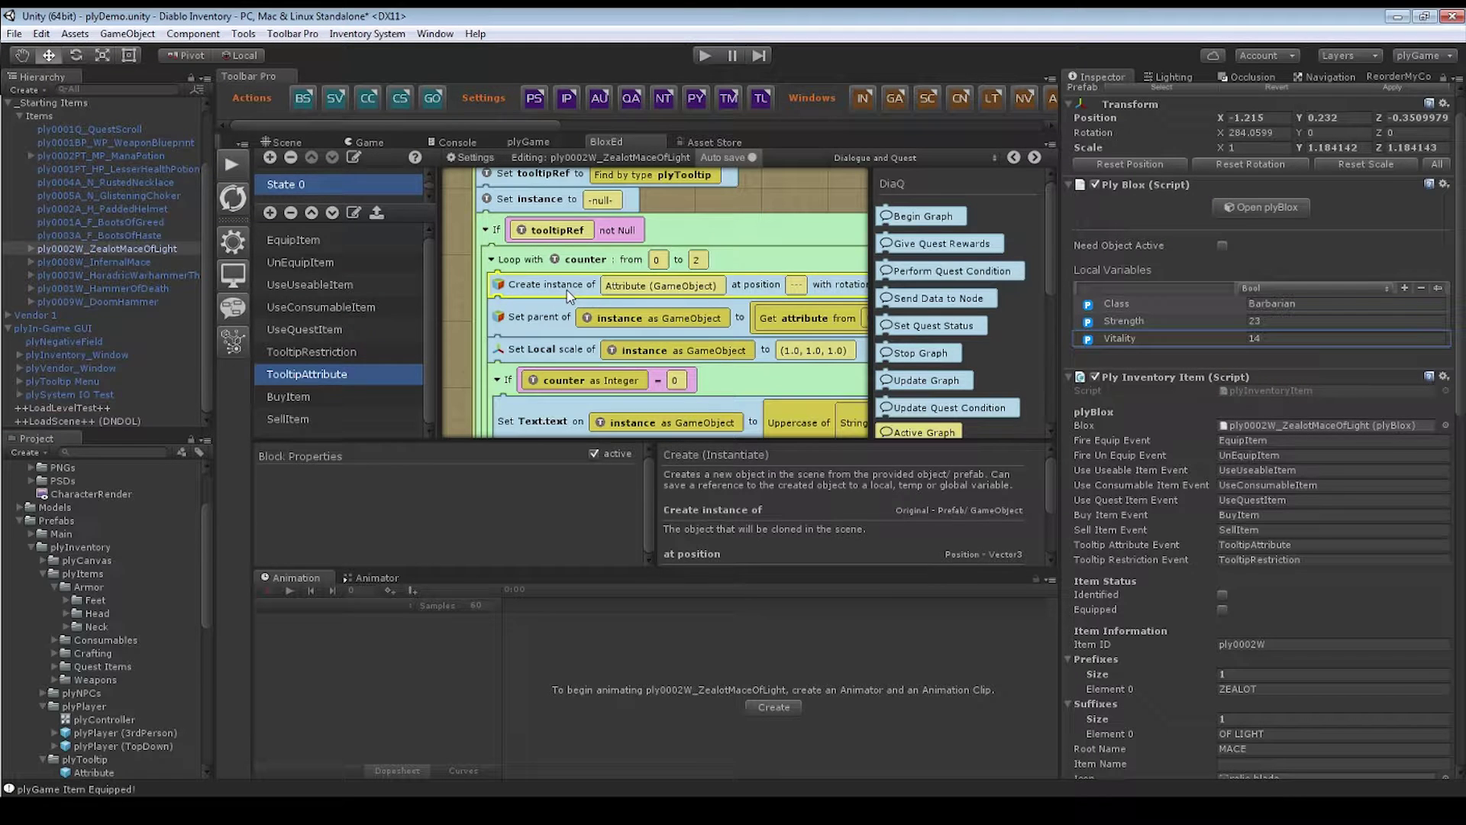
click(532, 321)
scroll(527, 313, down, 1)
click(527, 309)
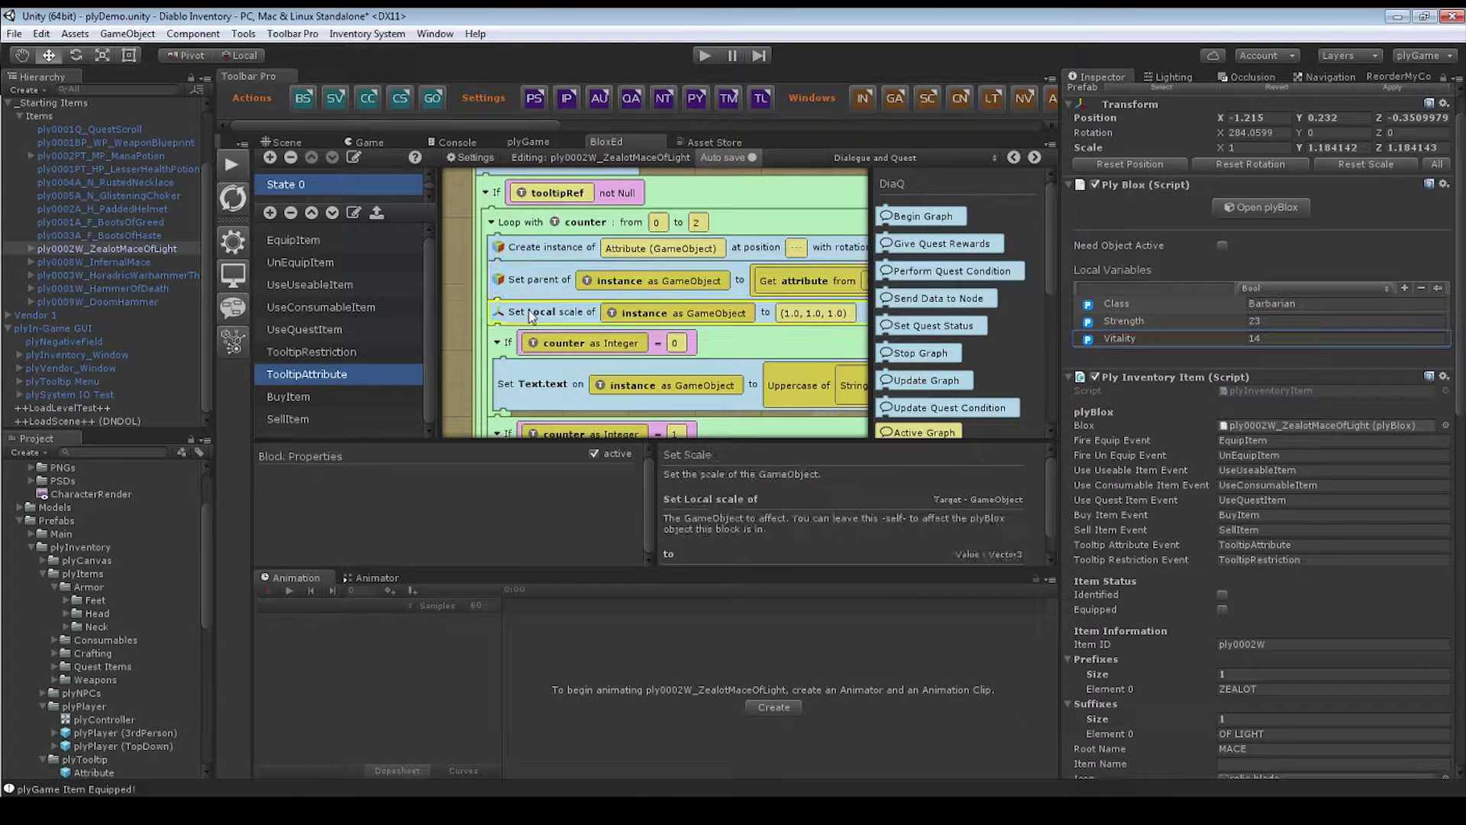
scroll(527, 310, down, 2)
- Select the If counter = 1 groups and paste two more copies of the group
click(754, 274)
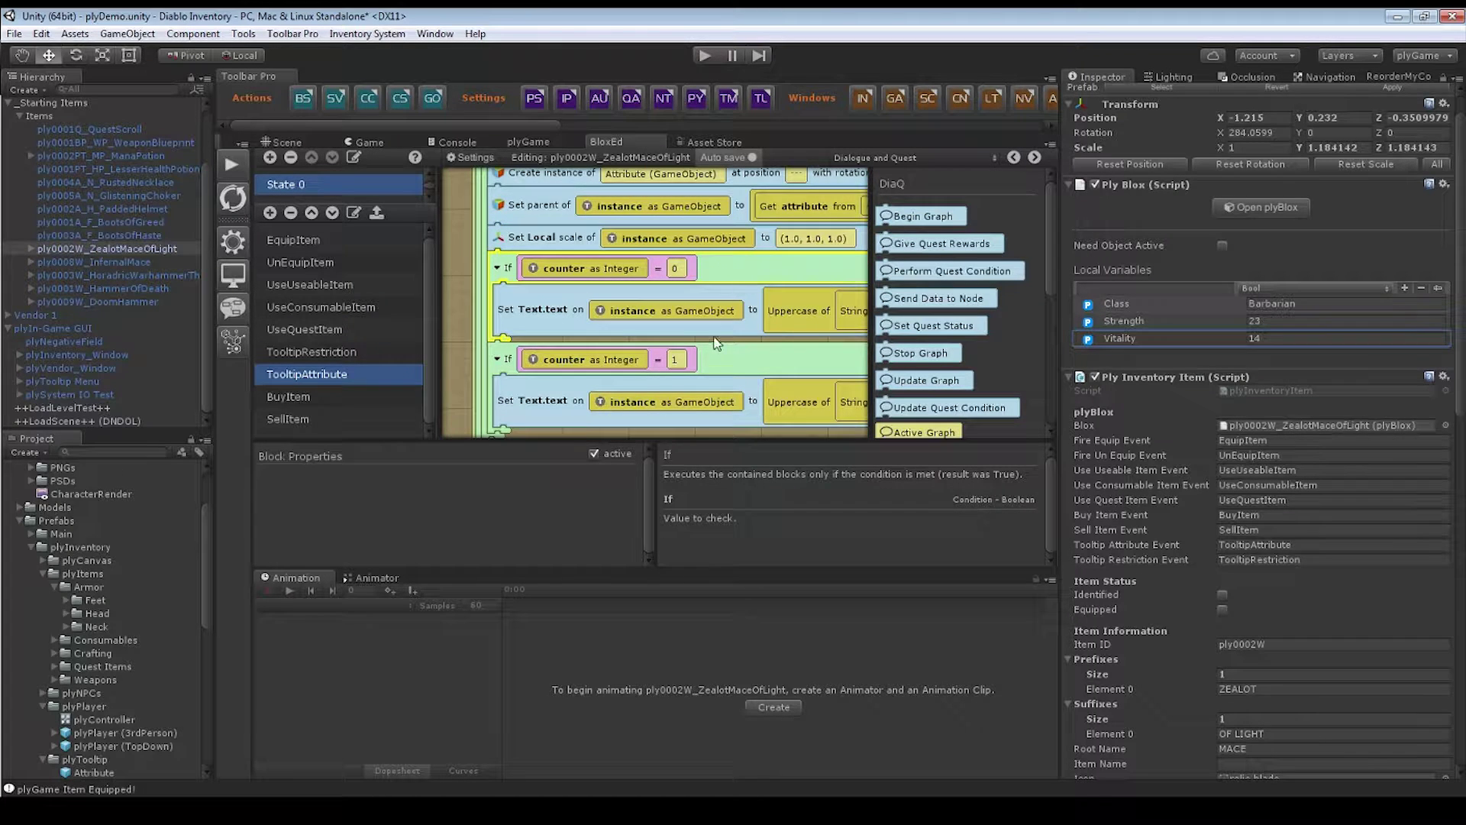
click(727, 356)
scroll(727, 356, down, 2)
key(ctrl+v)
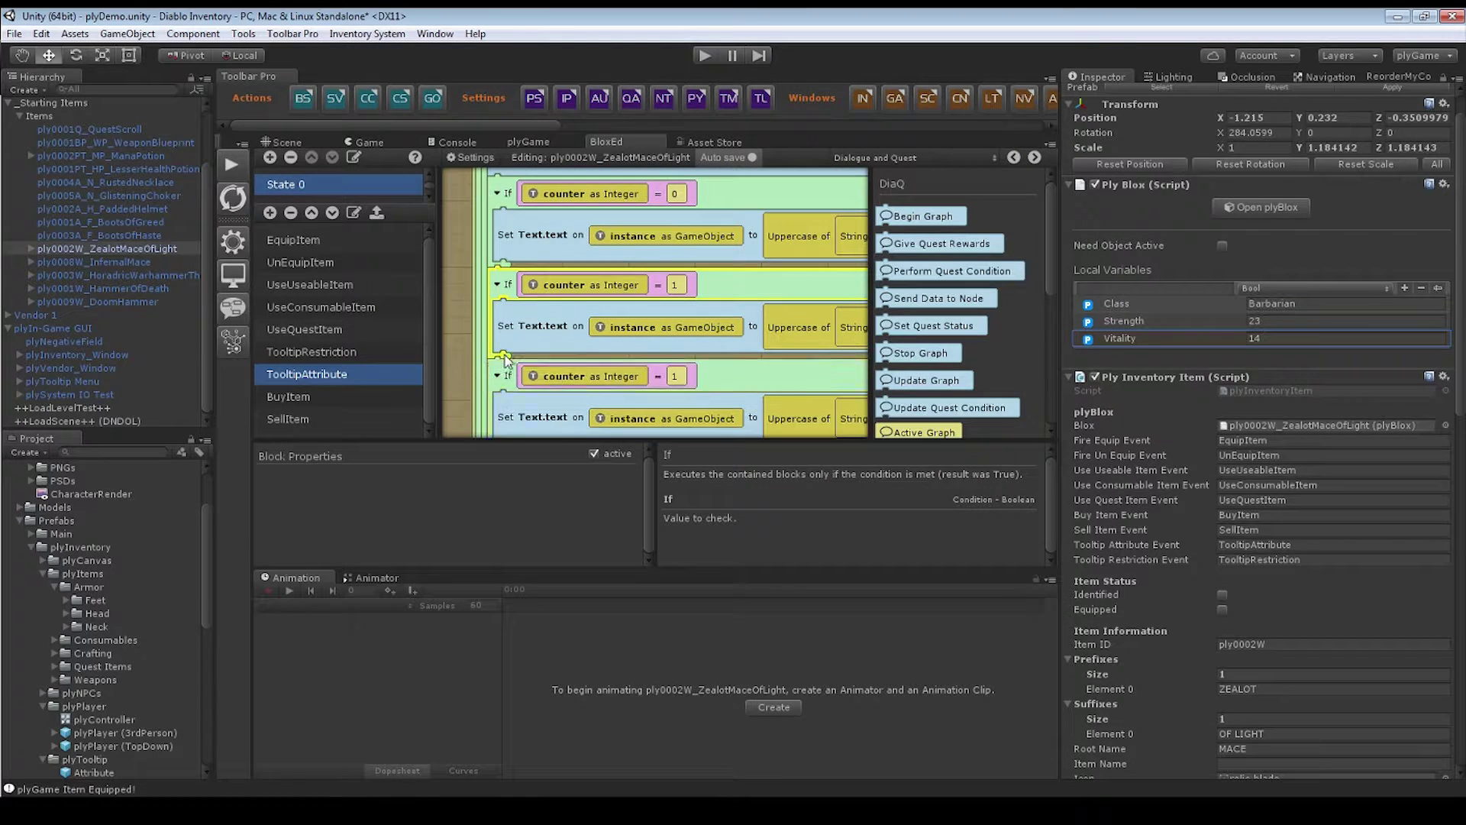
scroll(568, 380, down, 2)
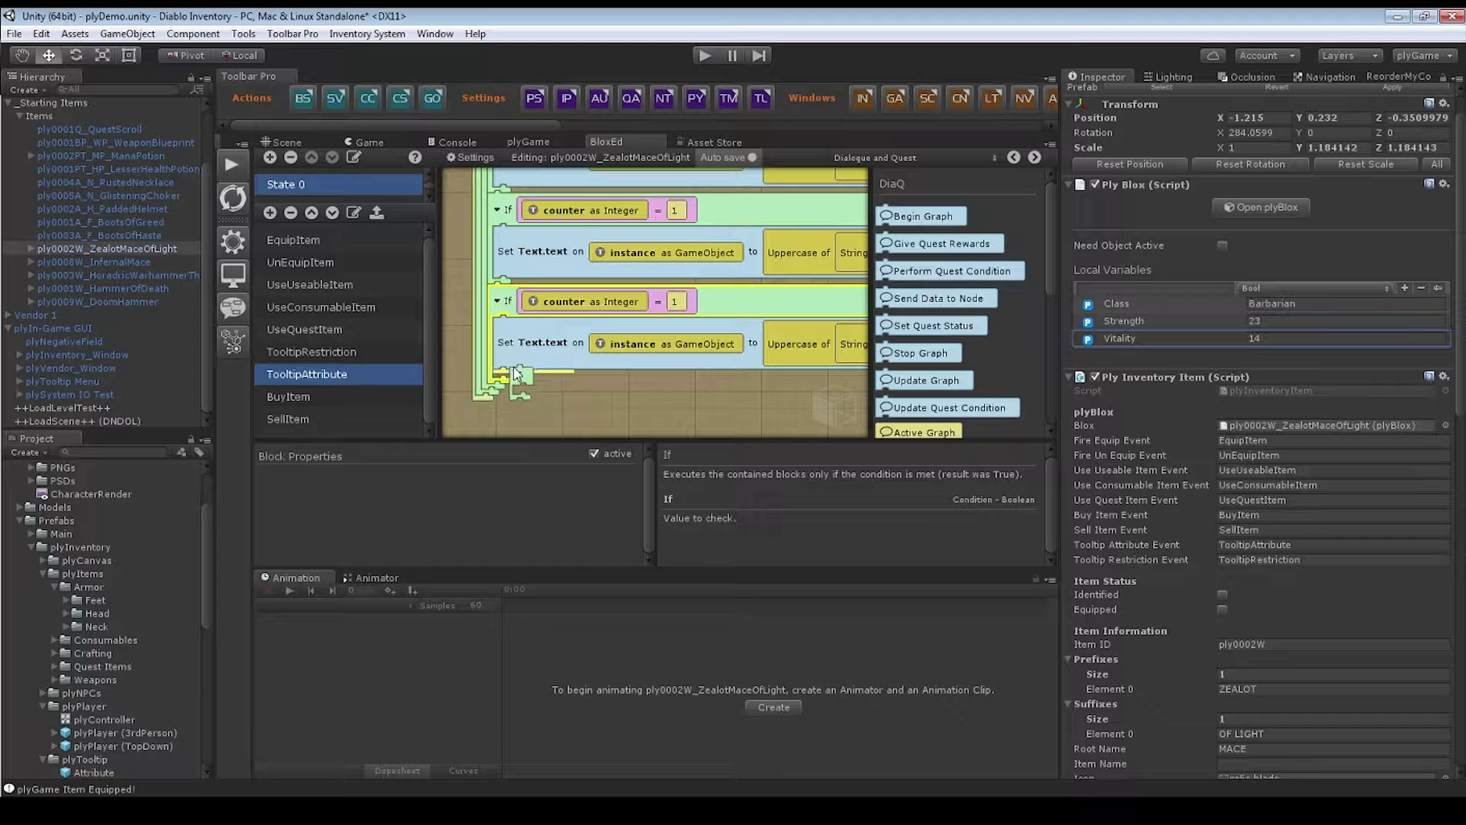
key(ctrl+v)
scroll(634, 393, down, 2)
scroll(651, 405, right, 4)
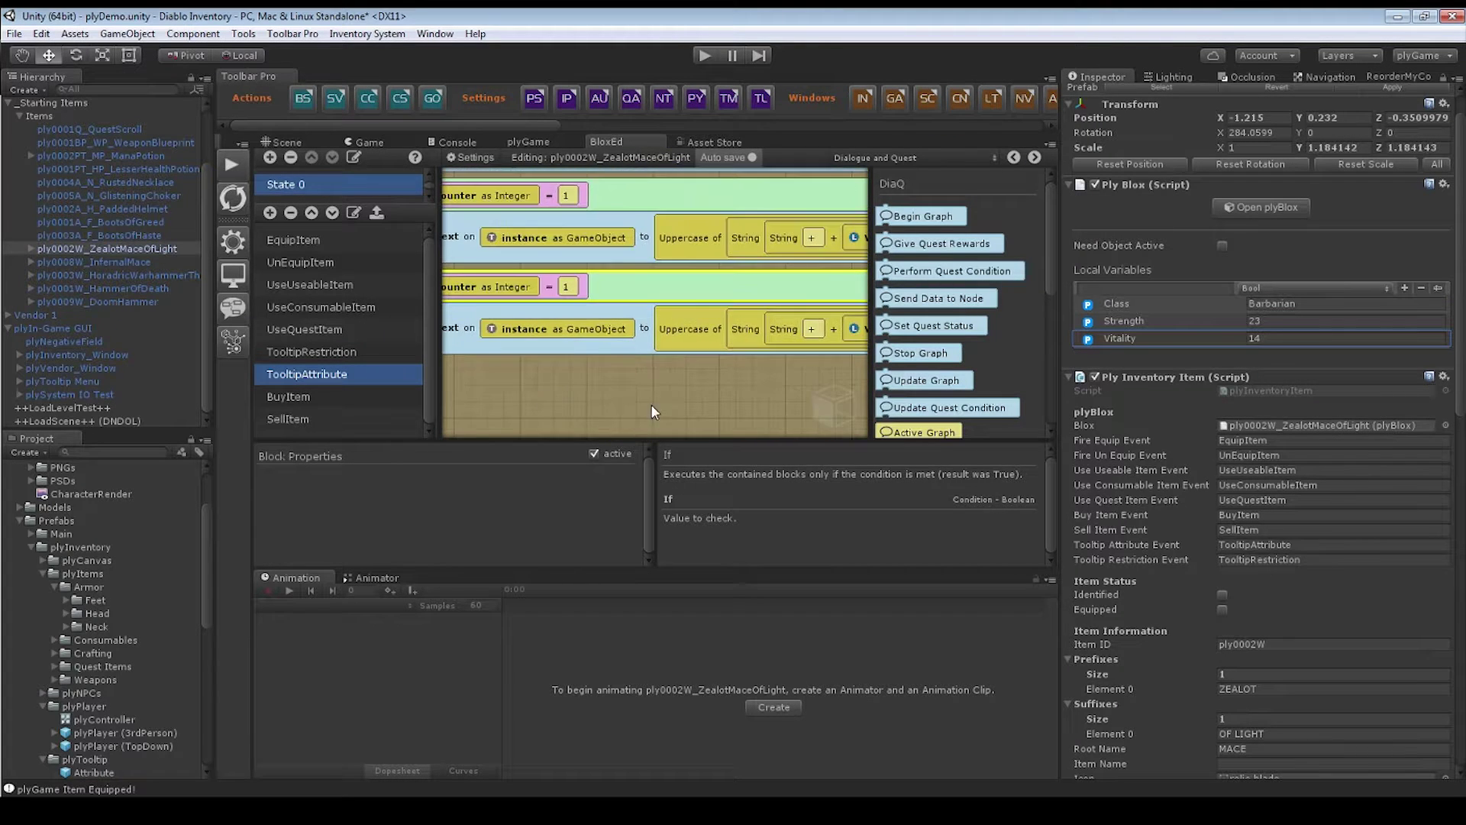
- Inspect the Strength Get Local Int block and the '+' separator text in the Strength line
click(718, 264)
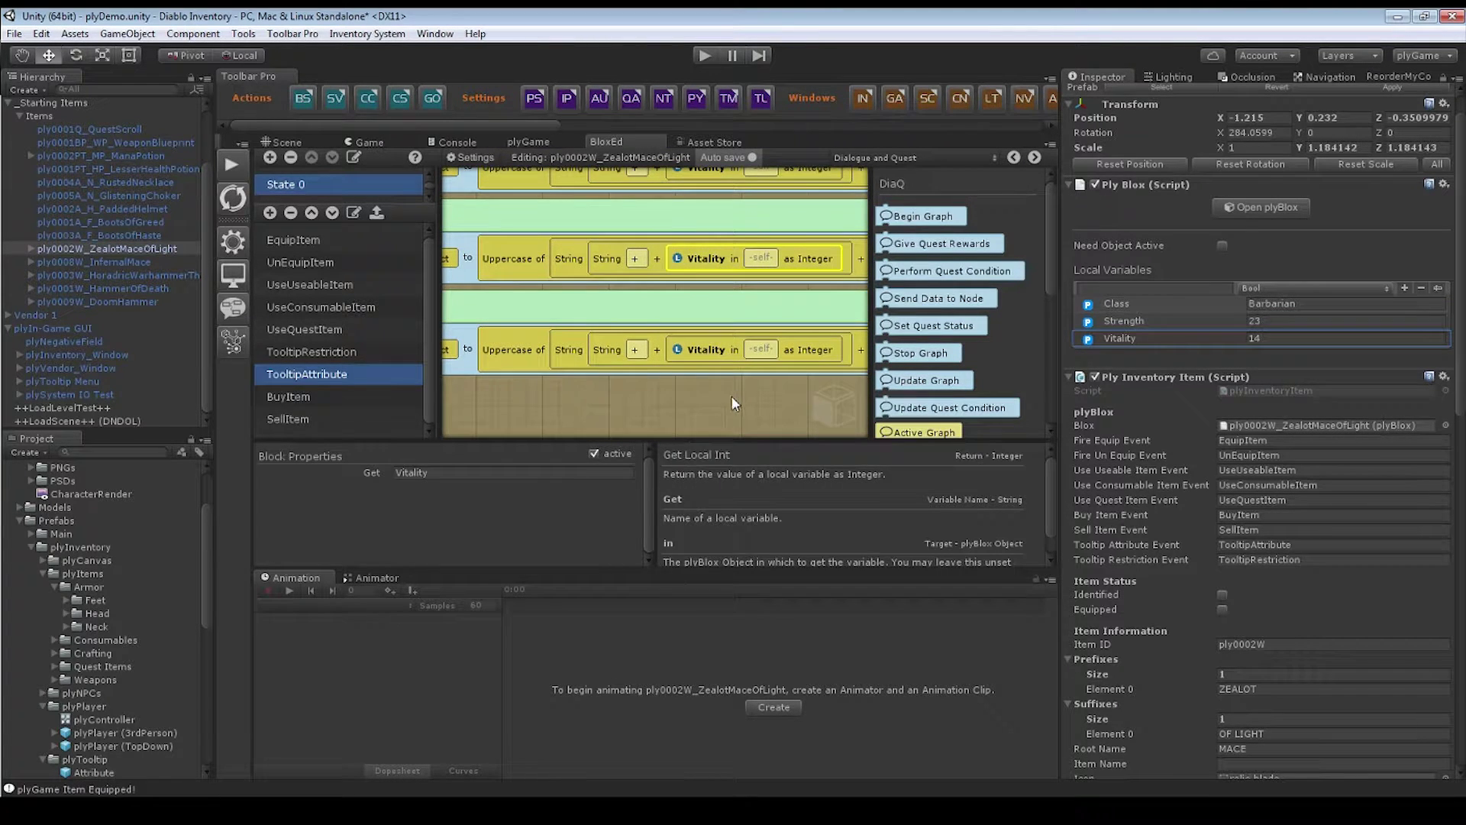
middle_drag(731, 396, 649, 516)
click(1203, 324)
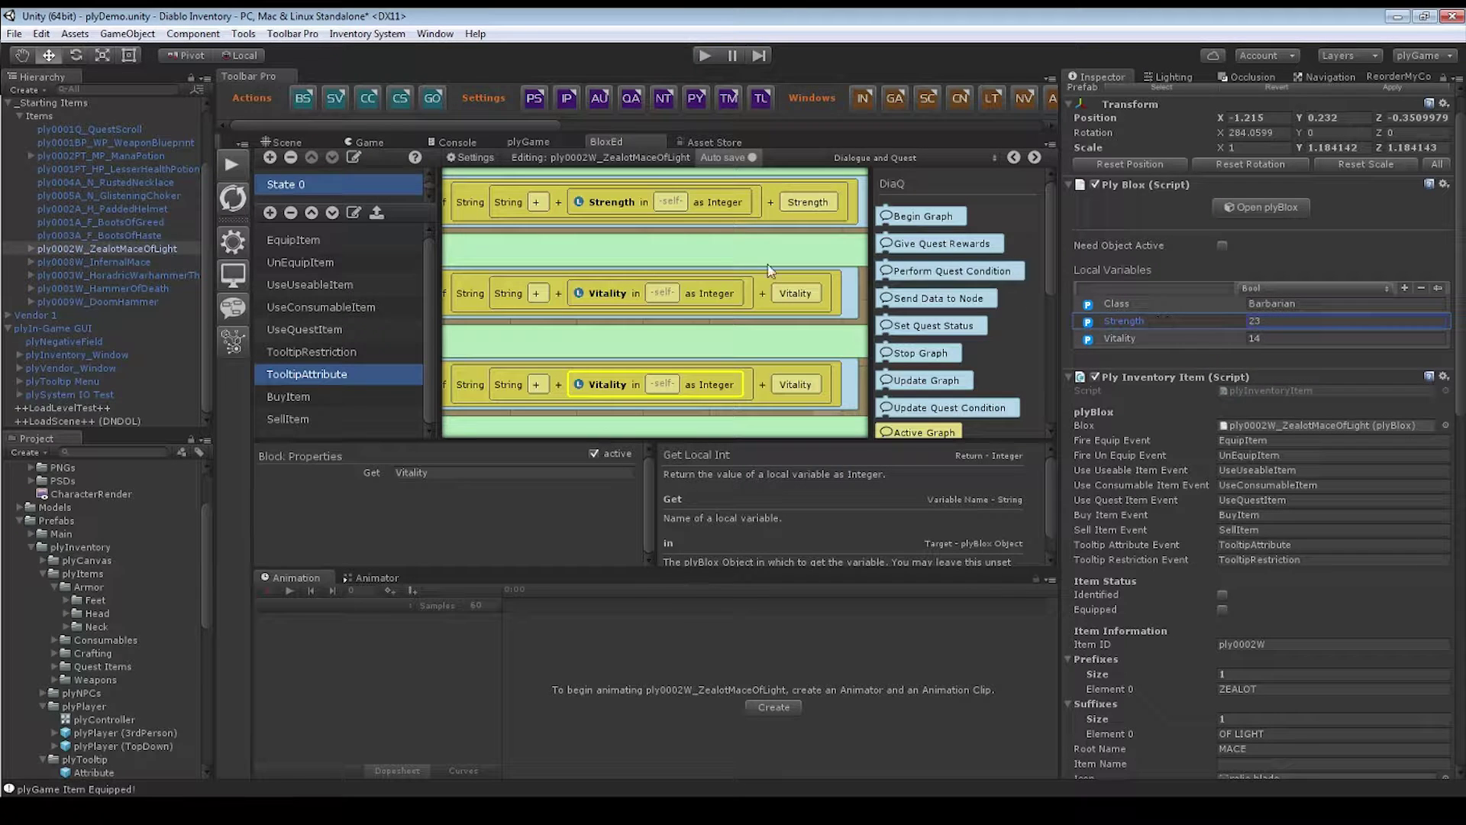
click(636, 208)
scroll(646, 234, up, 1)
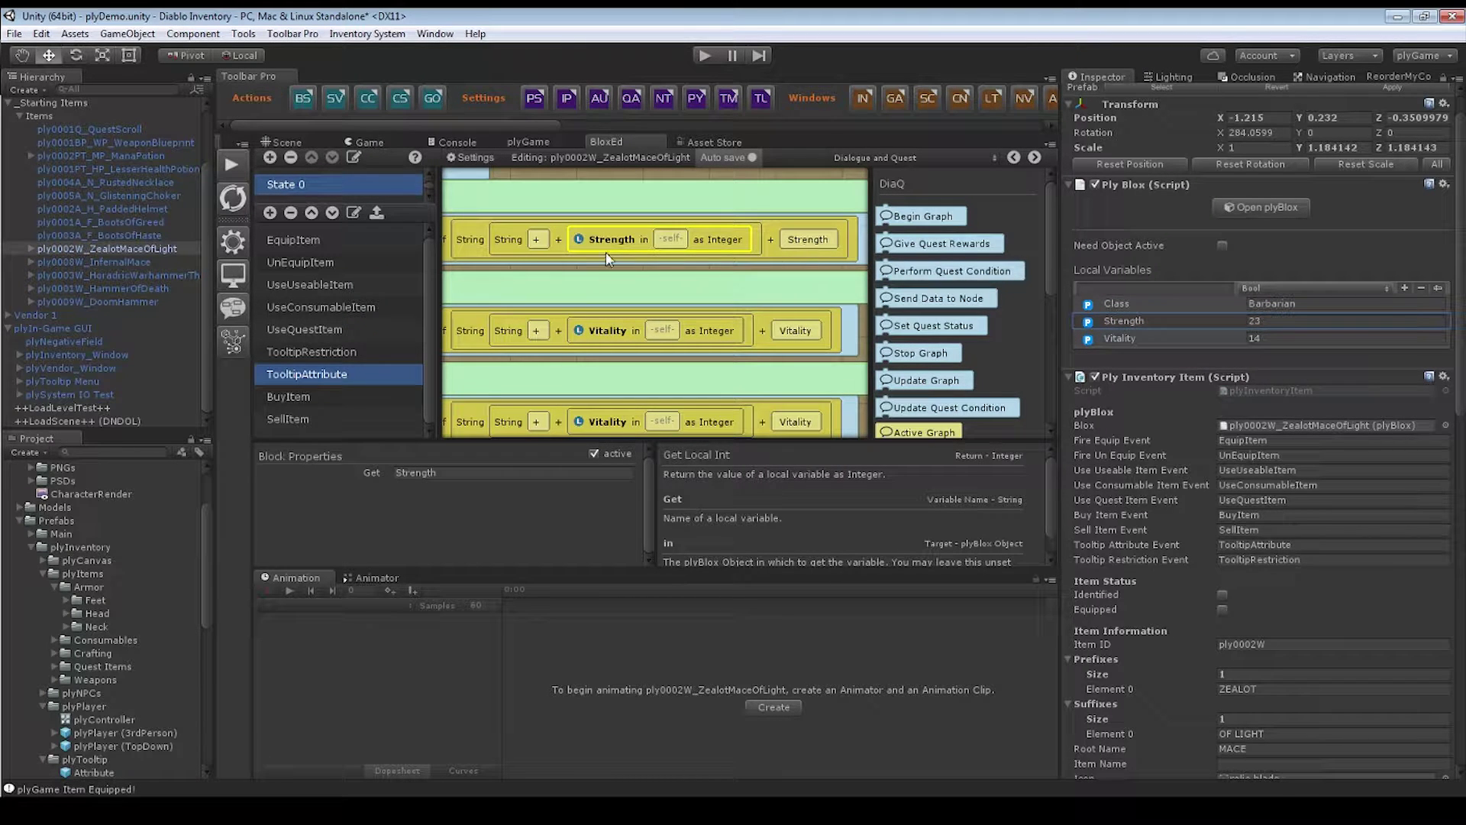
scroll(598, 250, down, 1)
scroll(546, 252, up, 1)
click(538, 240)
click(430, 473)
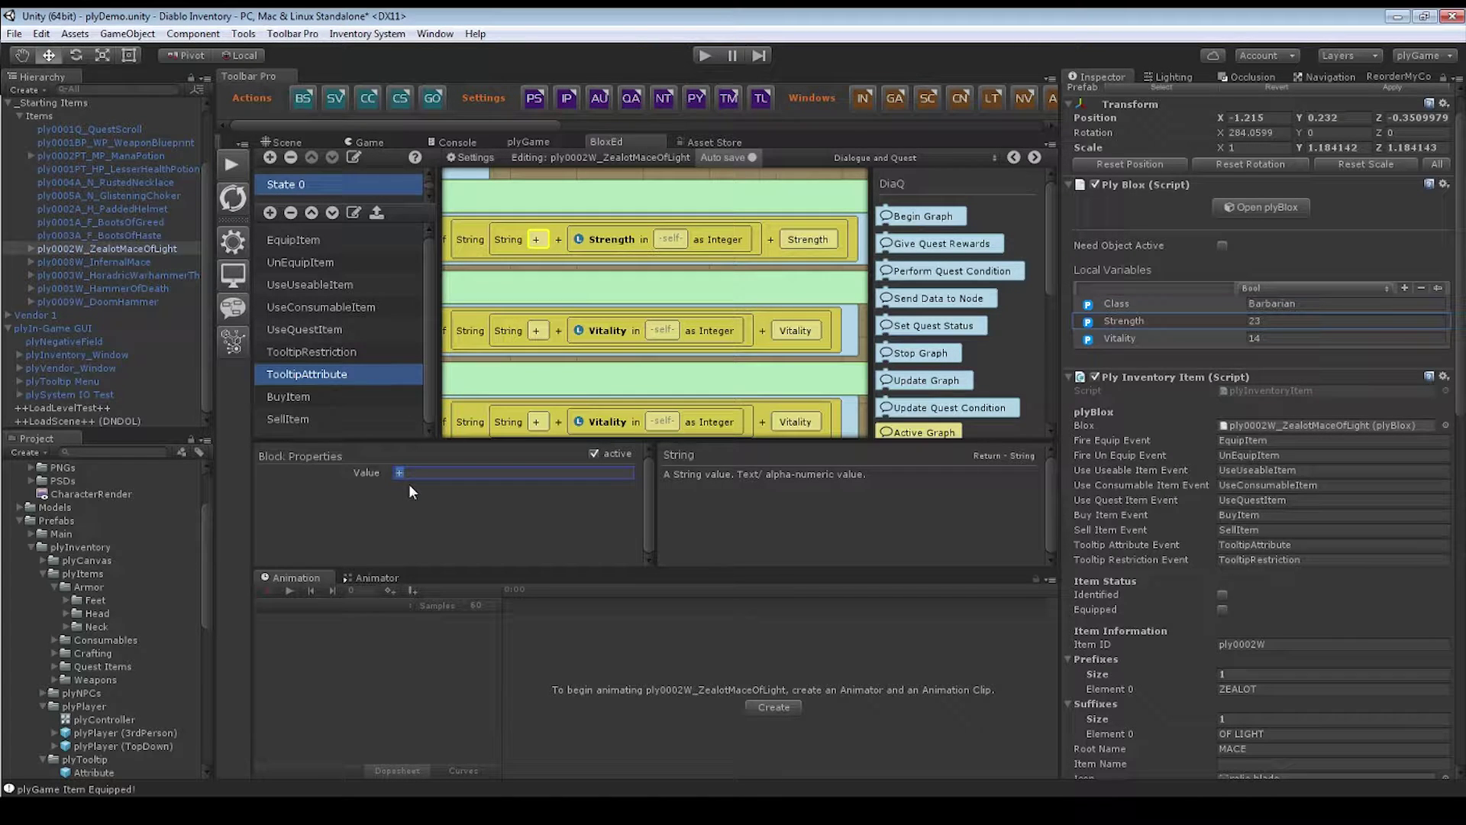
click(603, 245)
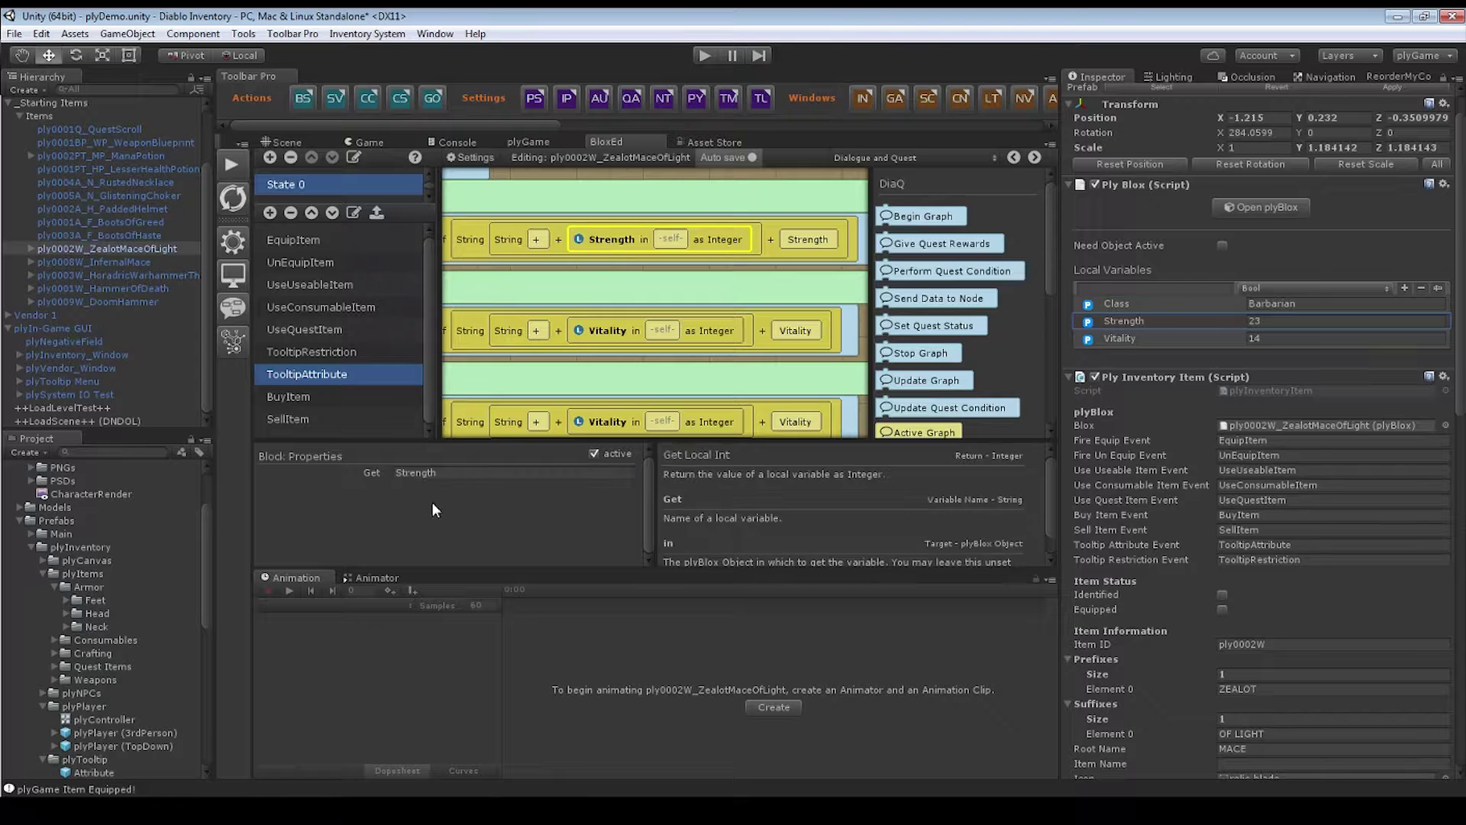
click(451, 474)
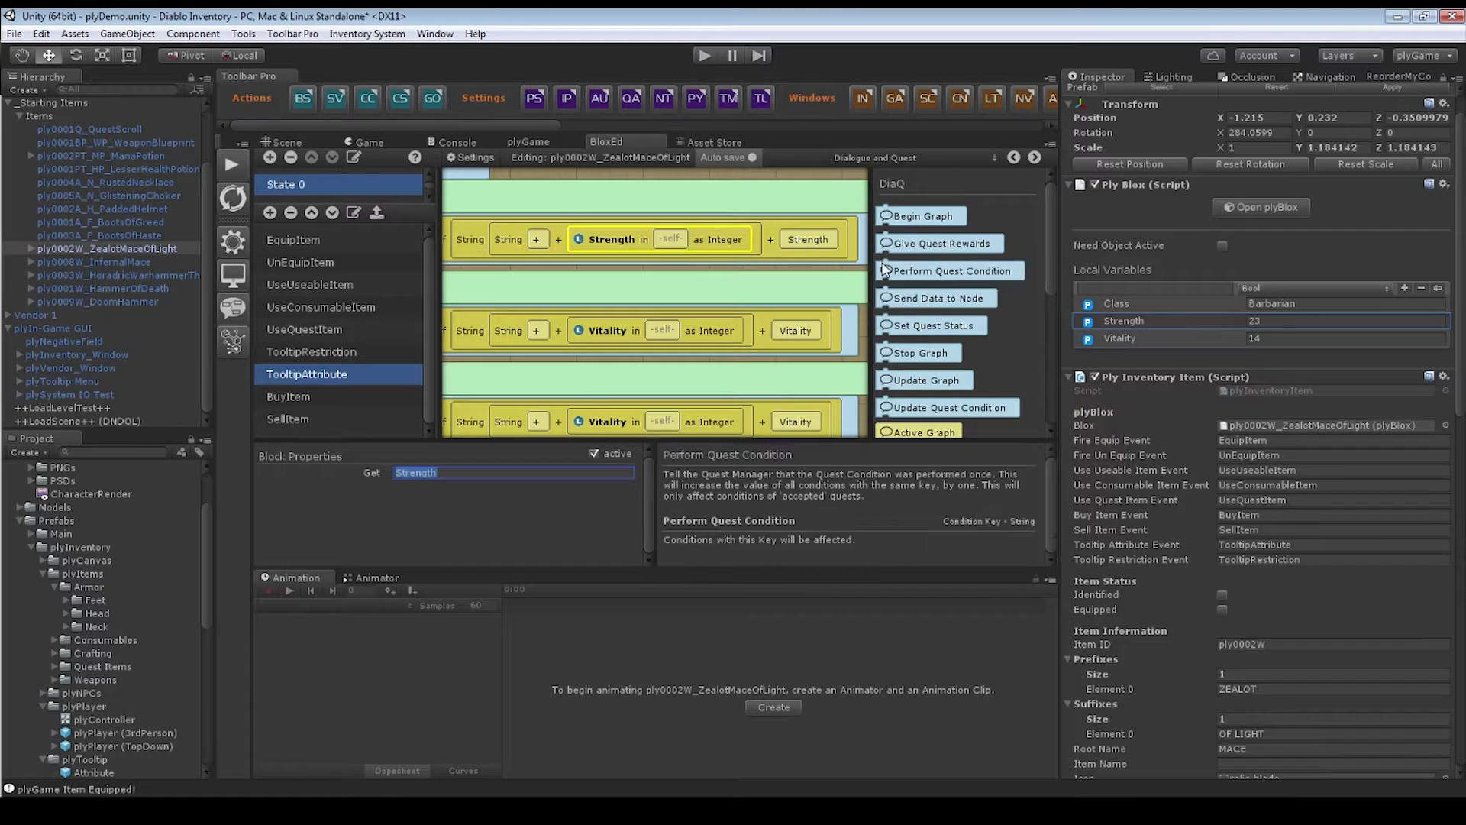
click(808, 239)
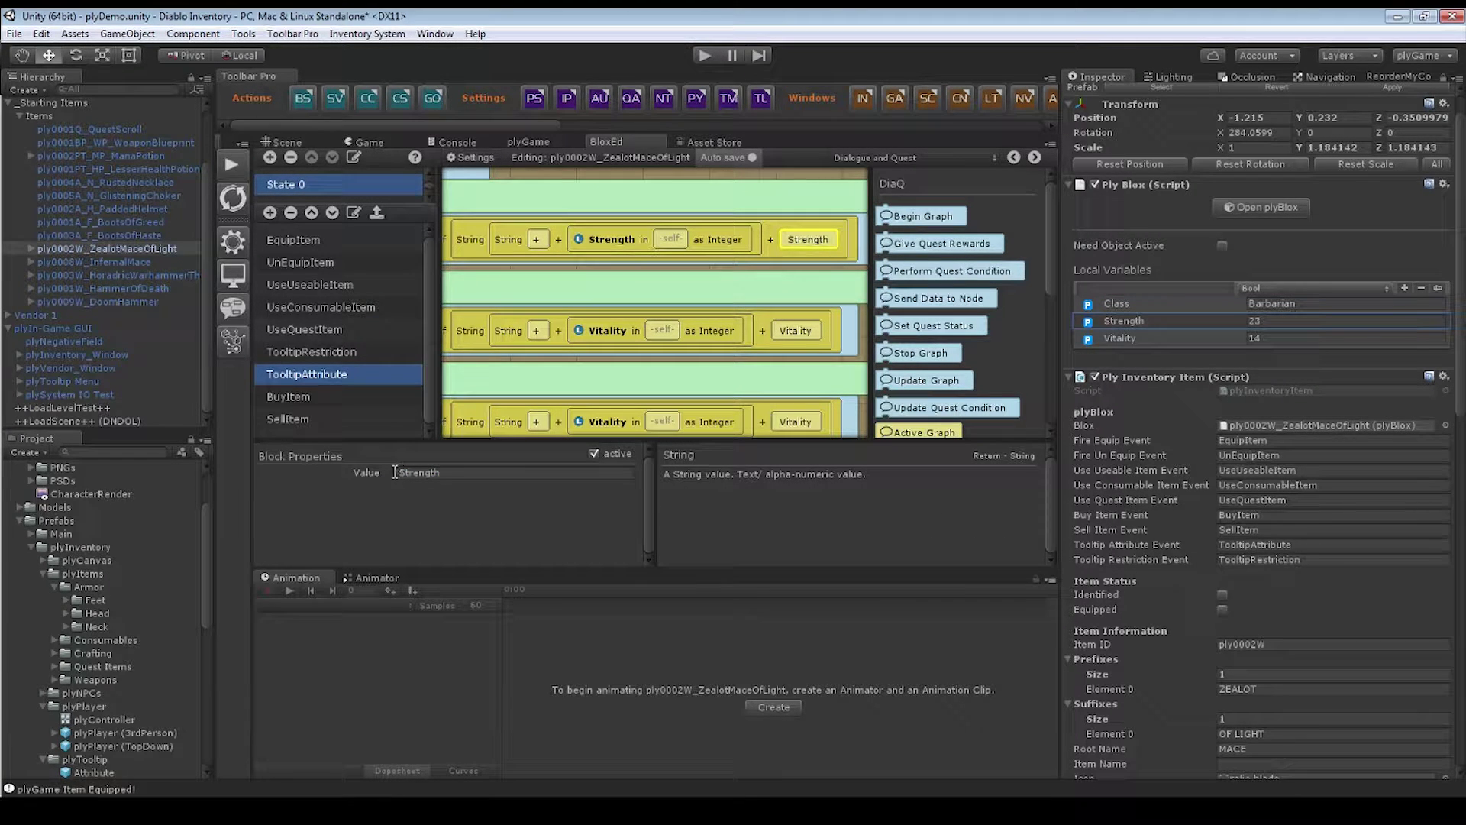
scroll(585, 276, down, 2)
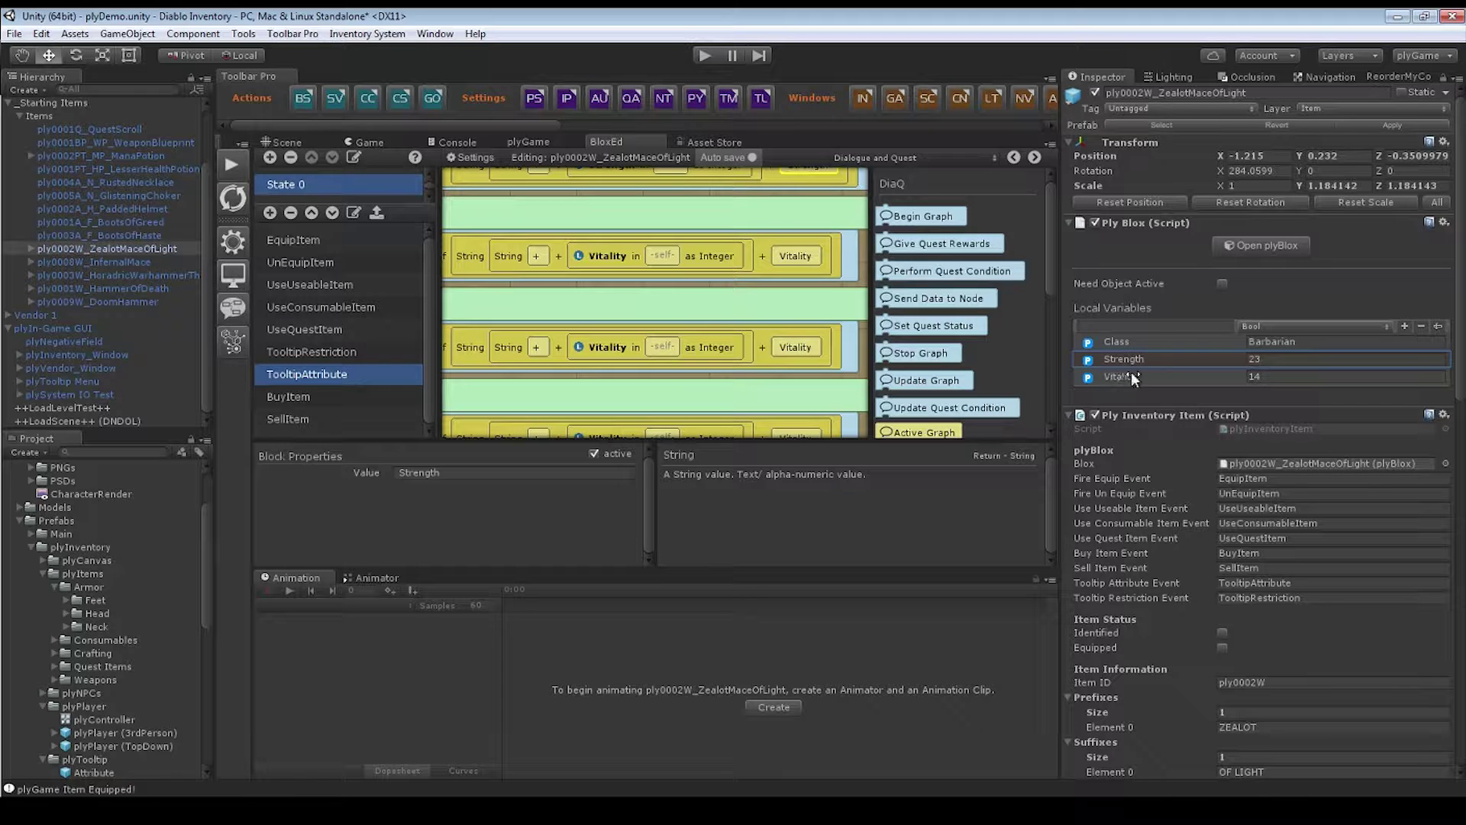
scroll(620, 248, up, 3)
click(620, 248)
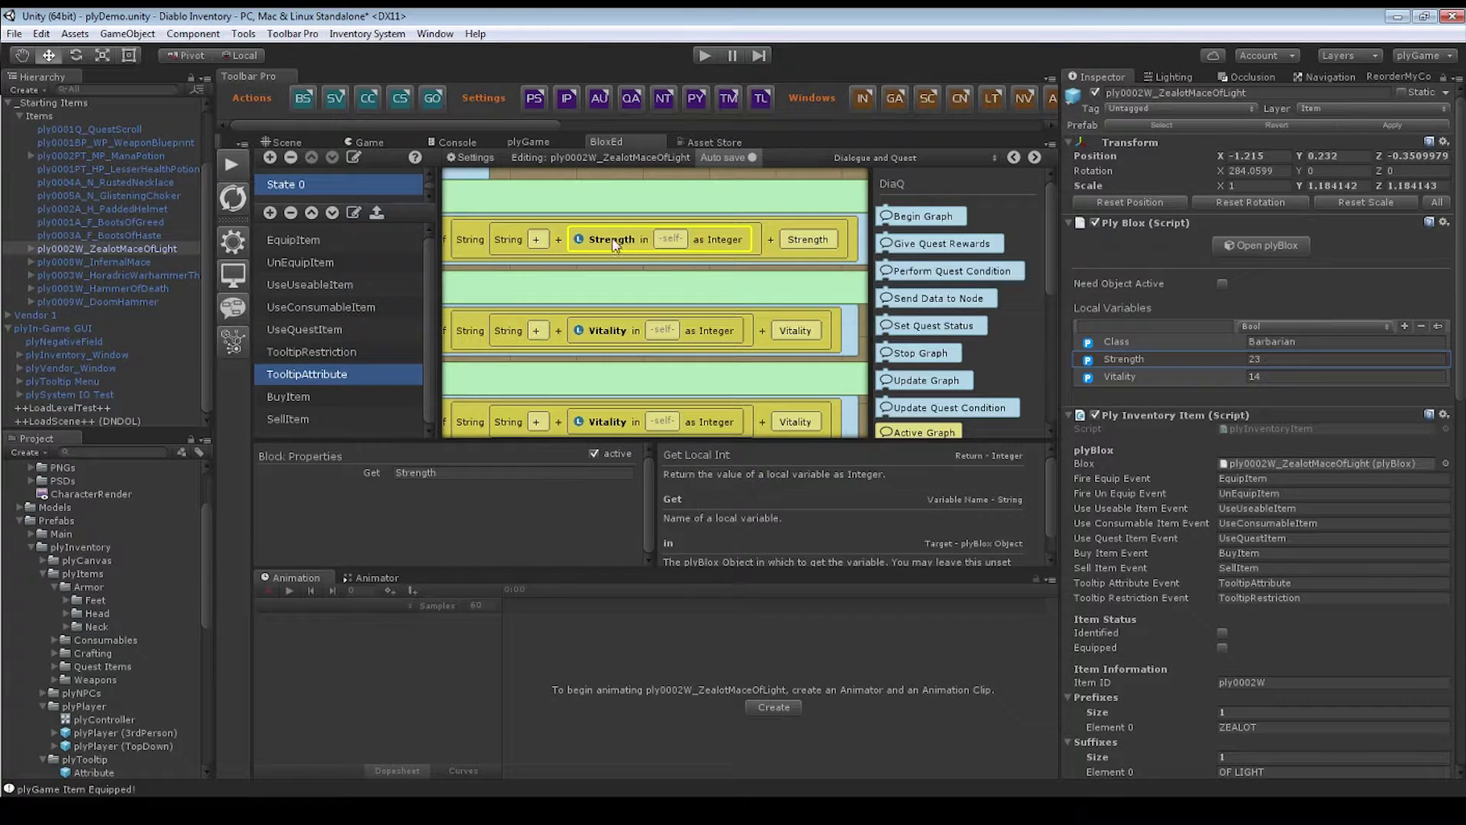
scroll(617, 267, down, 3)
click(720, 255)
scroll(698, 270, down, 2)
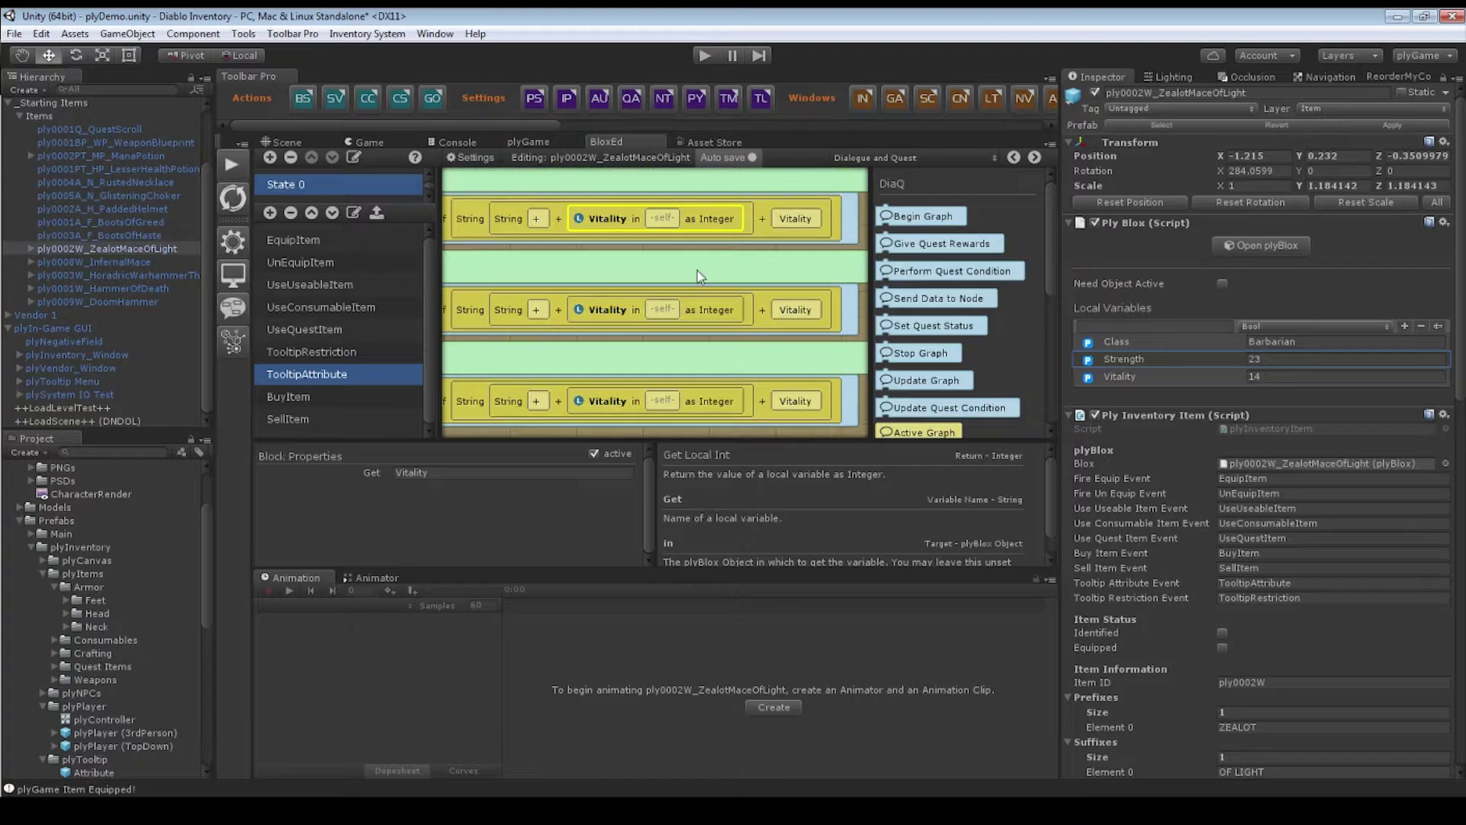
scroll(649, 319, down, 3)
click(607, 328)
scroll(853, 386, up, 10)
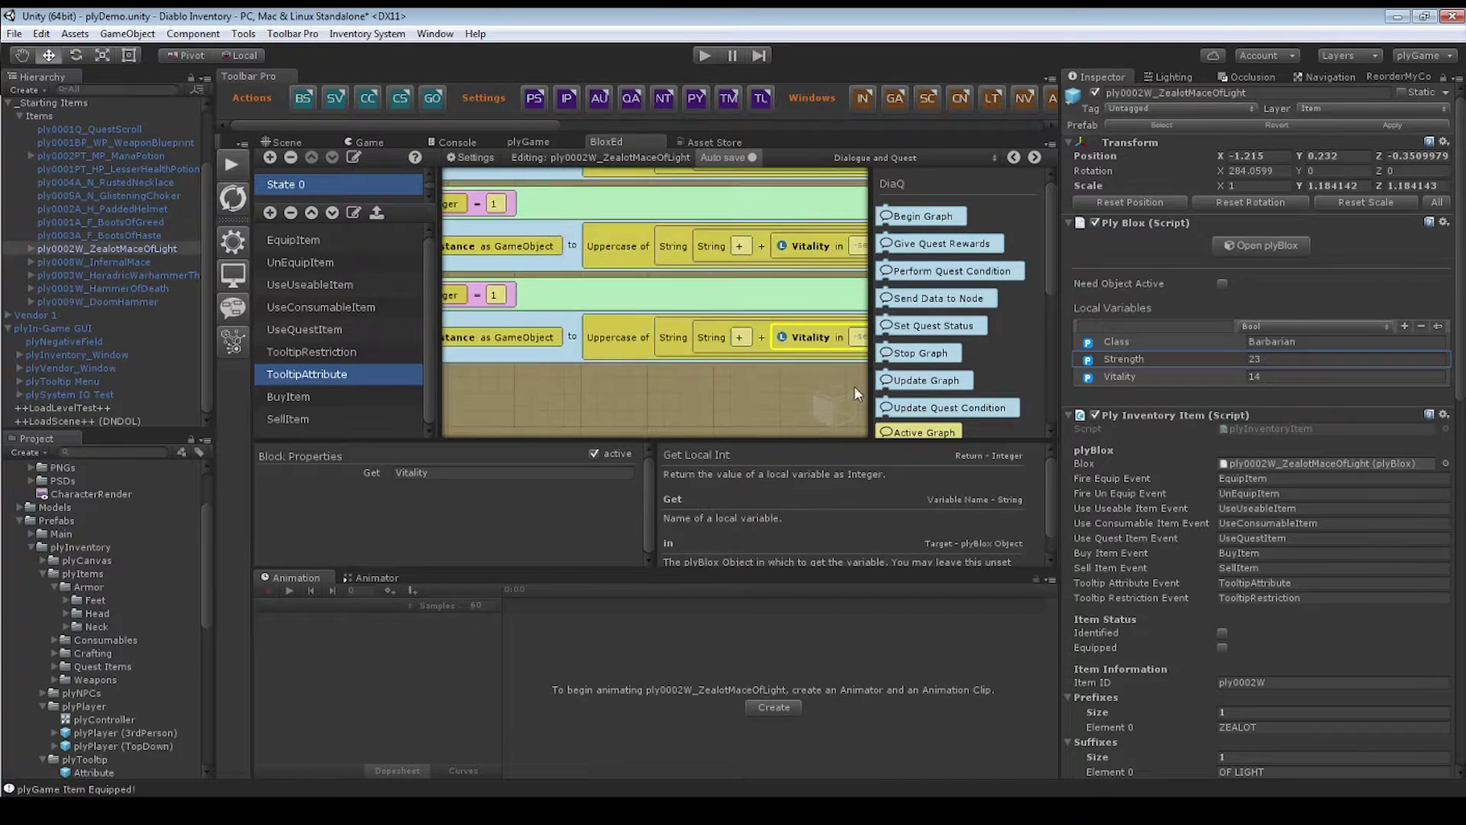
scroll(668, 314, up, 3)
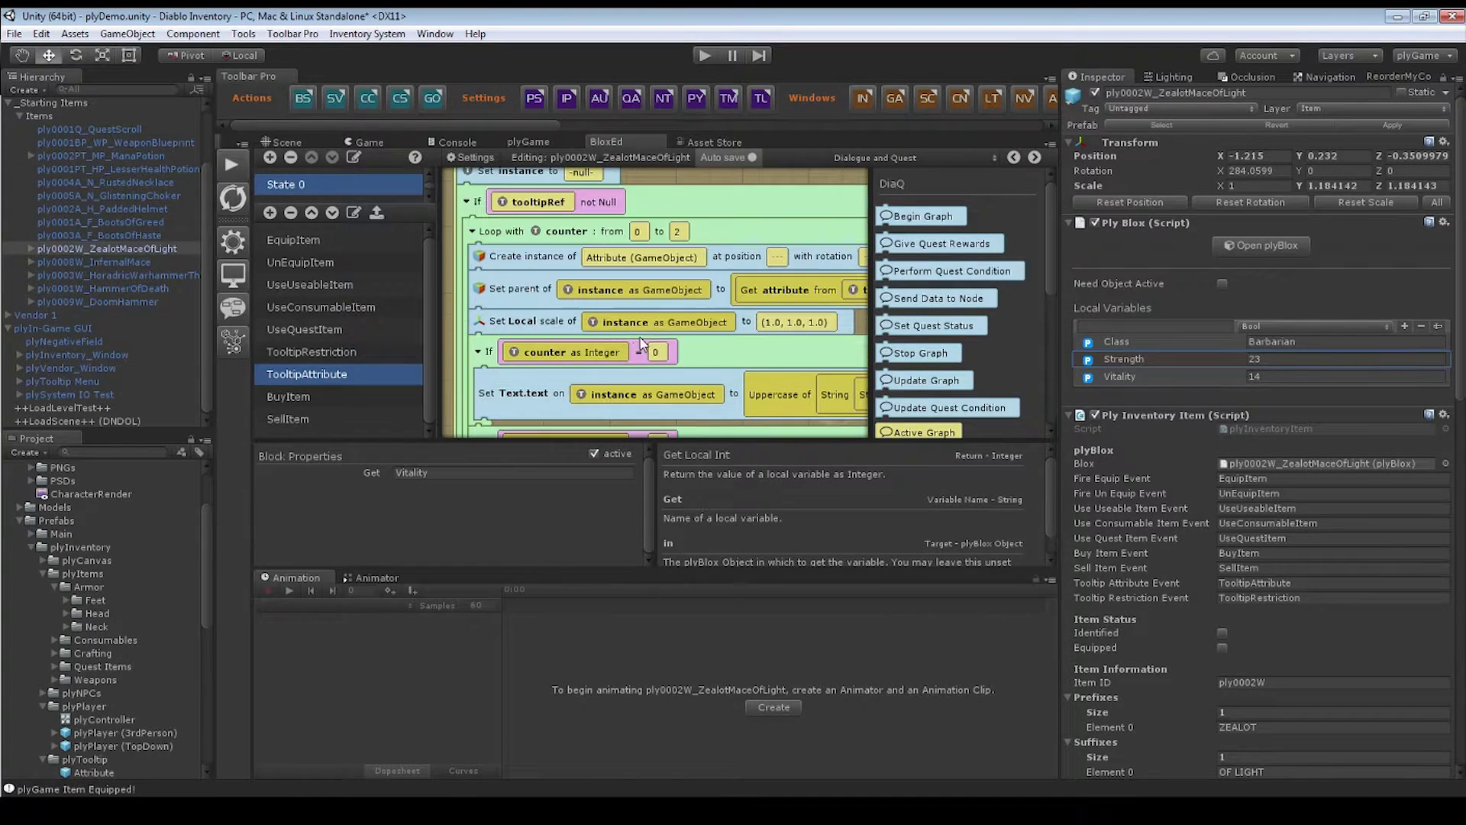
click(677, 232)
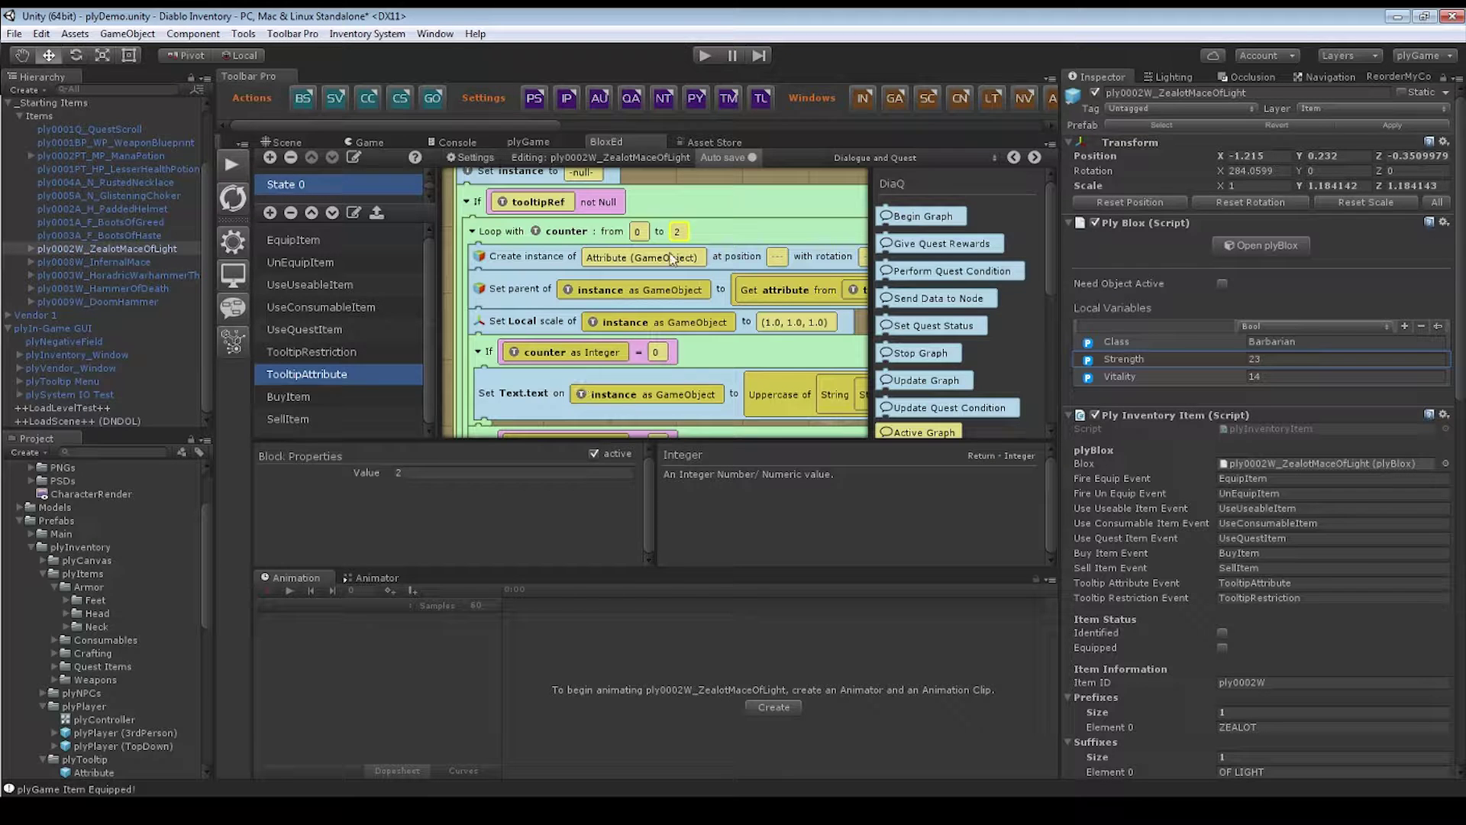
scroll(687, 344, down, 4)
scroll(690, 345, down, 2)
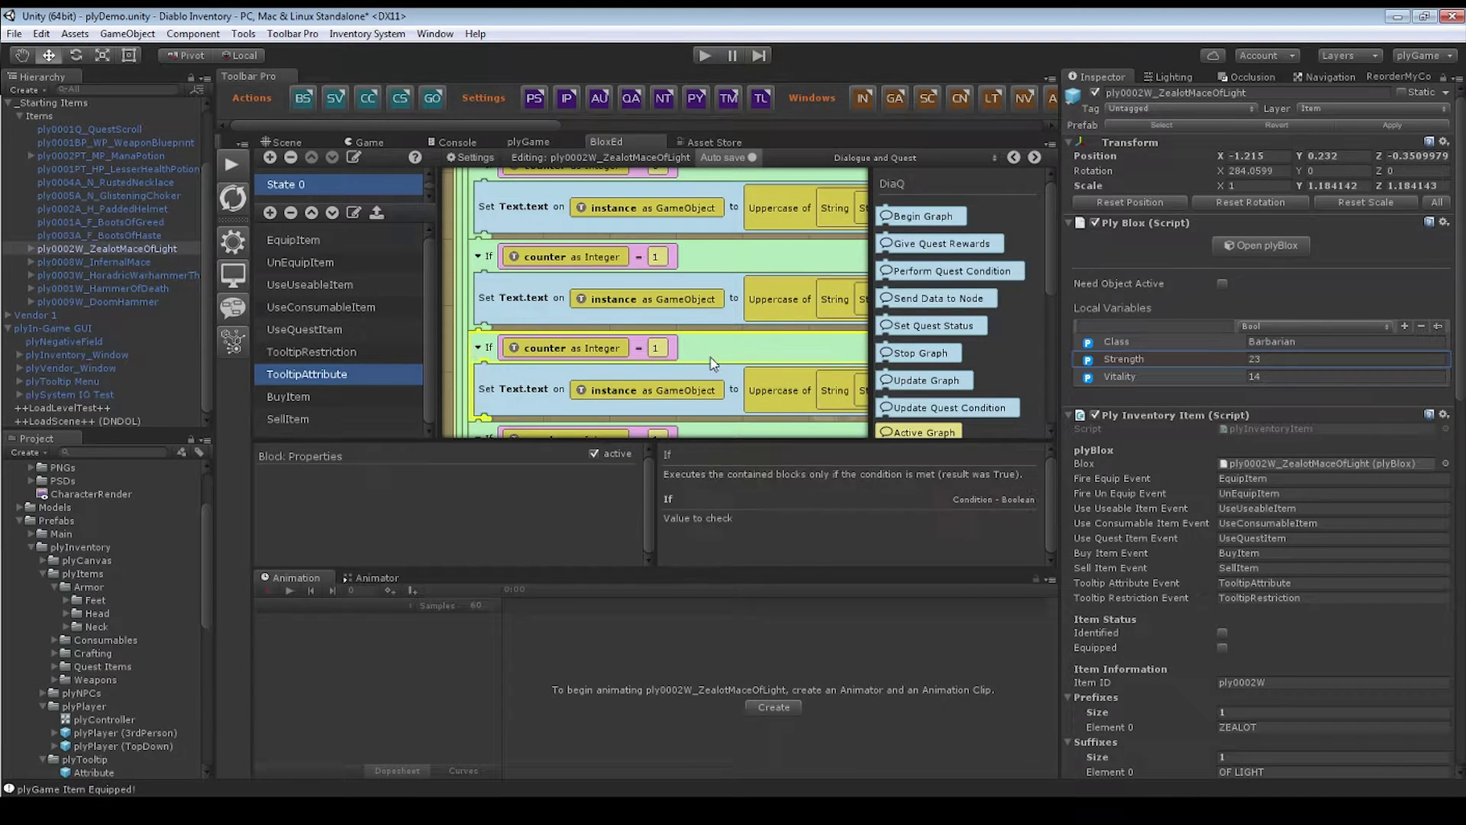
click(715, 356)
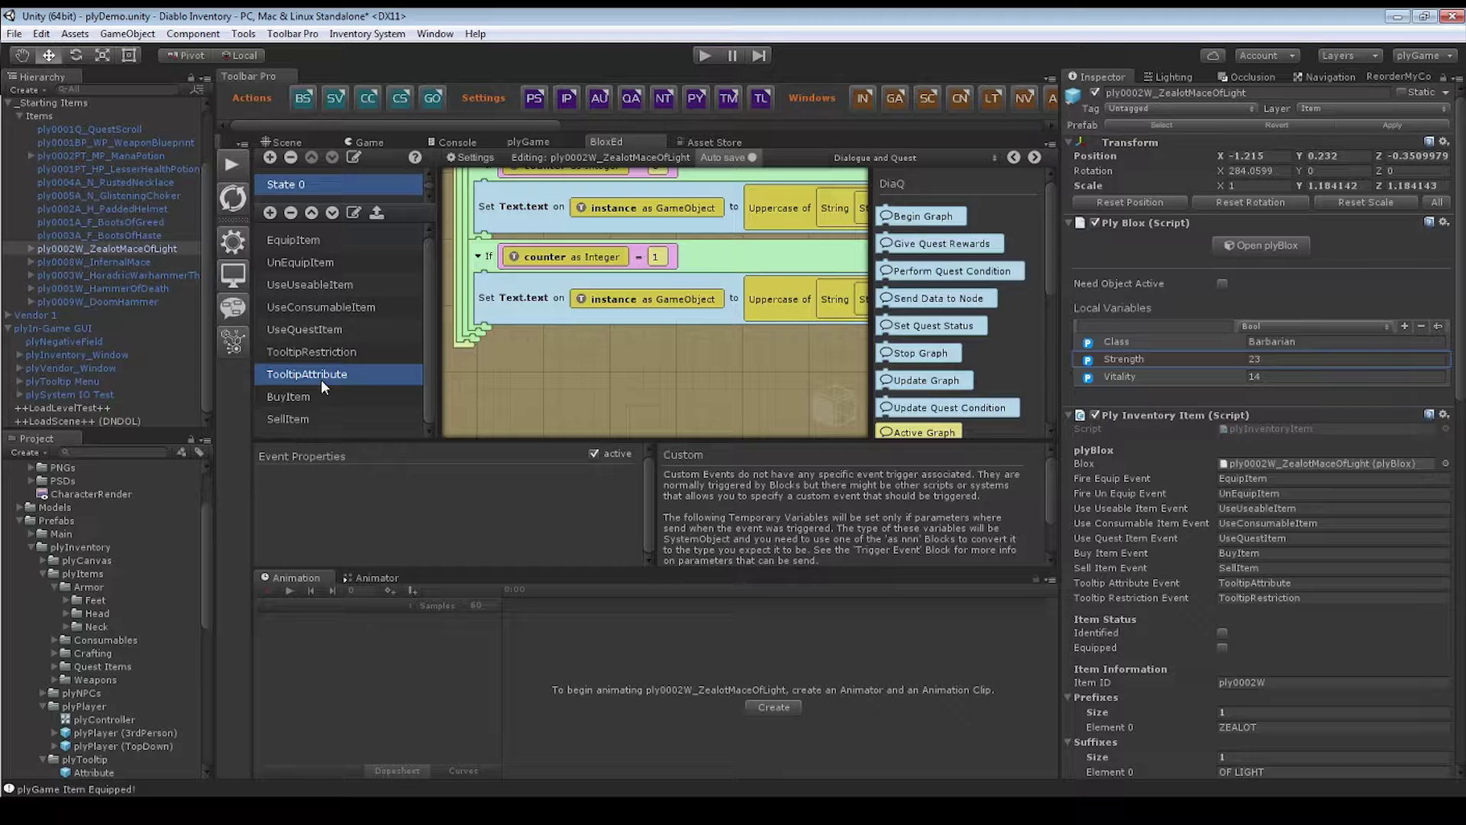
drag(526, 403, 544, 447)
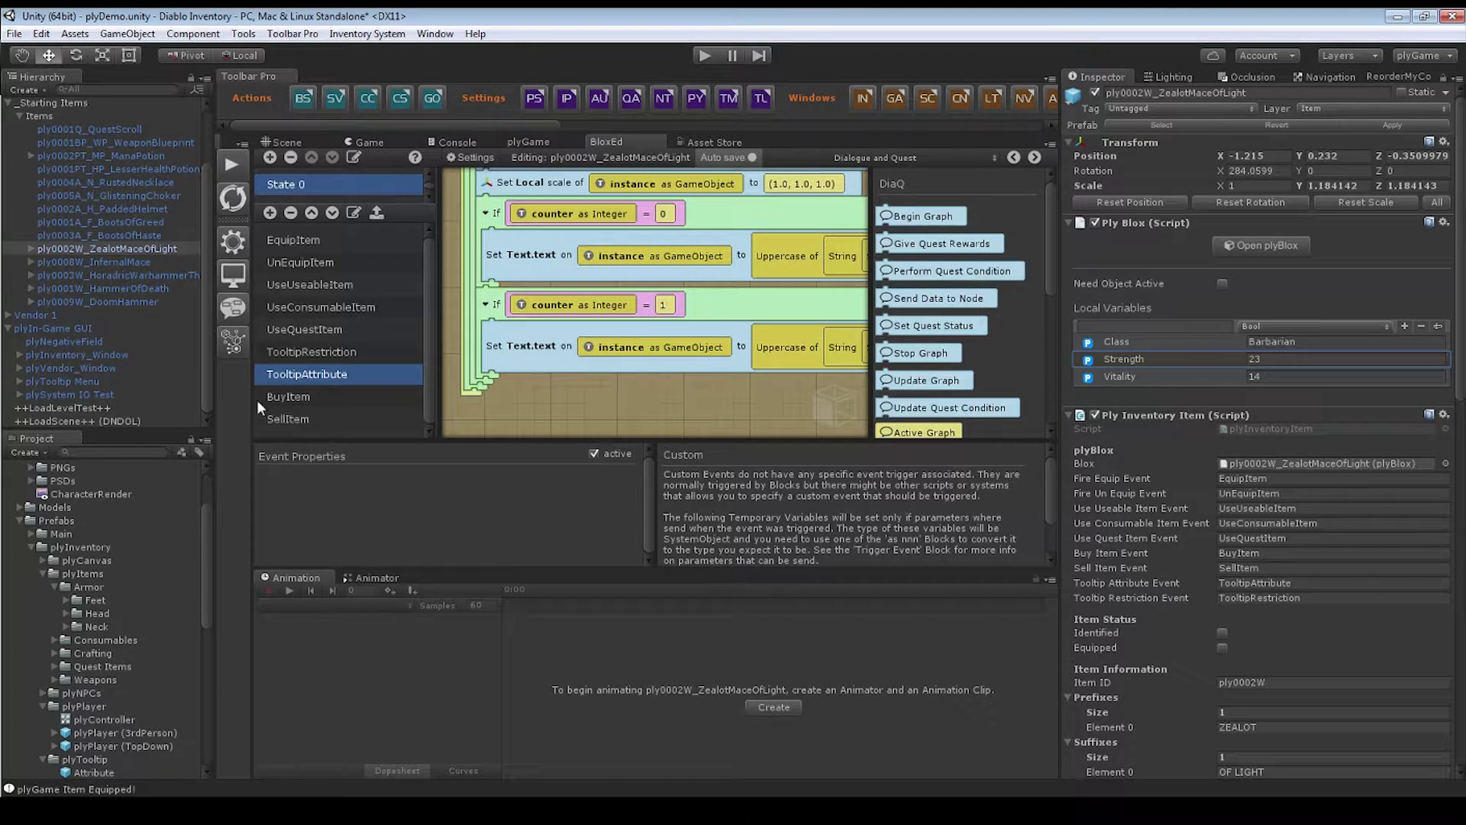
- Flip between the BuyItem and SellItem events, then view EquipItem's "plyGame Item Equipped!" debug block
click(283, 397)
click(289, 419)
click(305, 397)
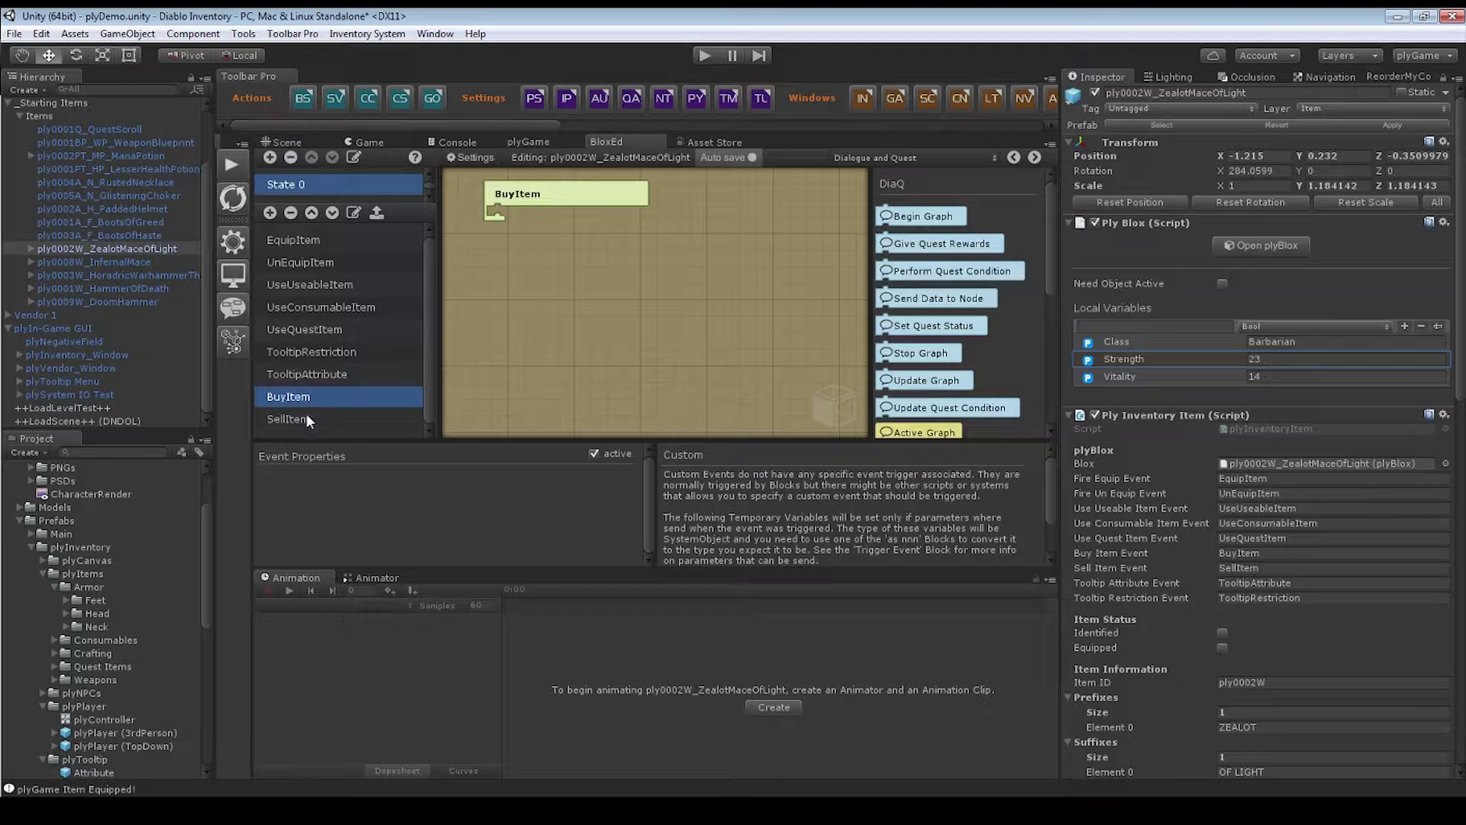
click(310, 419)
click(310, 397)
click(309, 419)
click(312, 397)
click(329, 244)
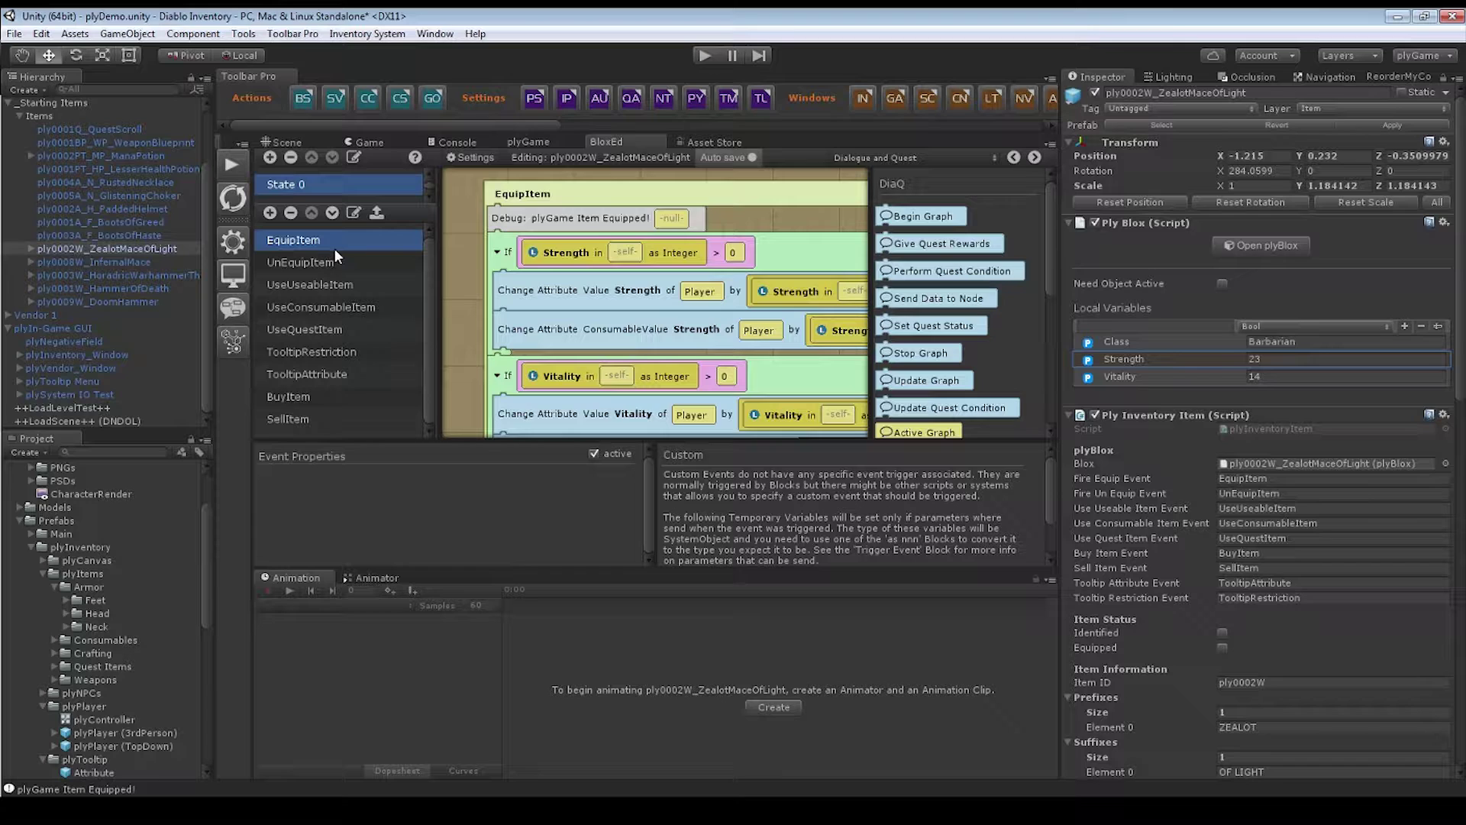
click(578, 220)
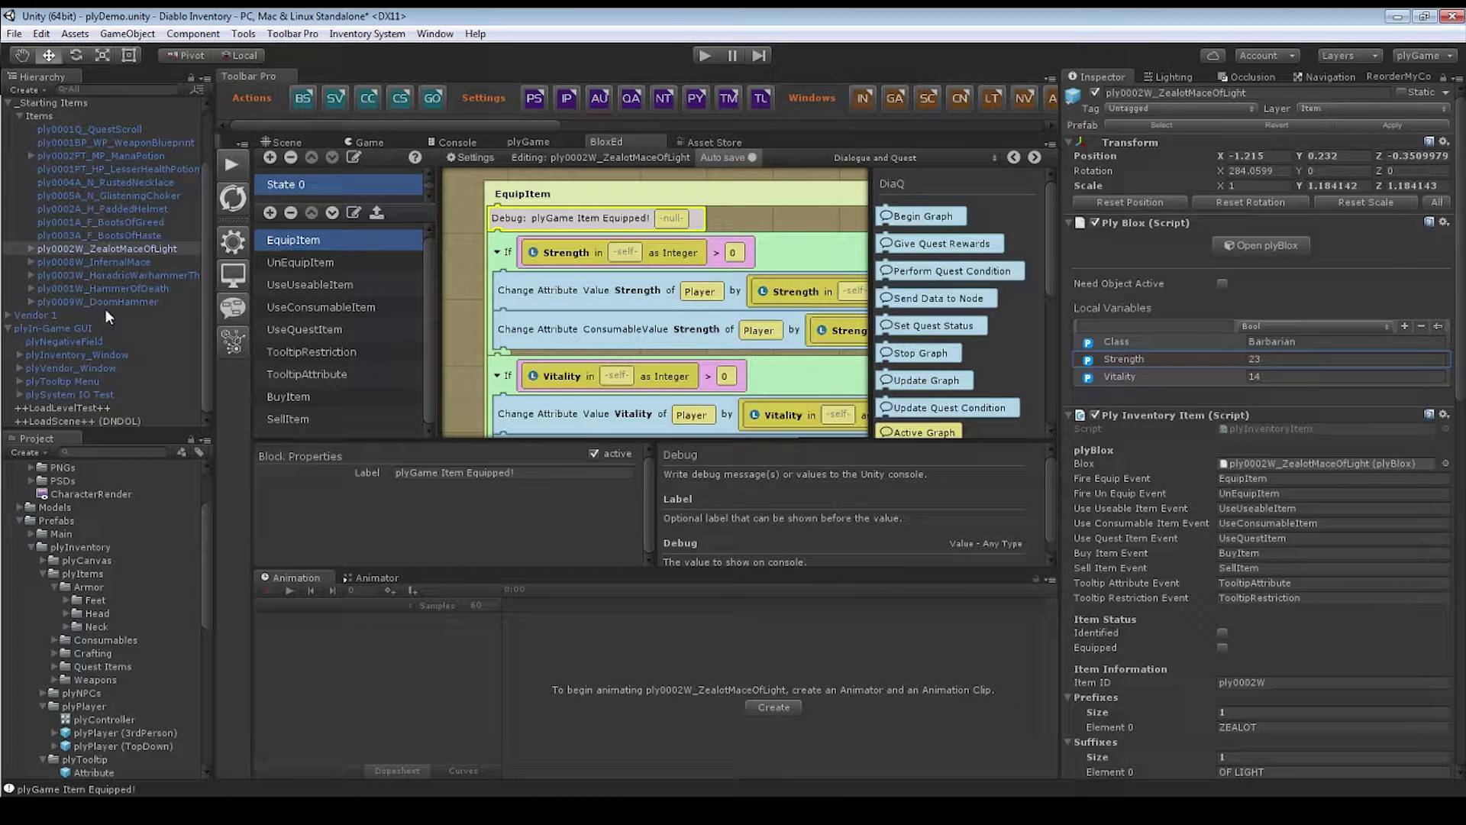
- Select ply0001Q_QuestScroll and browse its UseUseableItem, TooltipRestriction, UseQuestItem and UseConsumableItem events
click(109, 128)
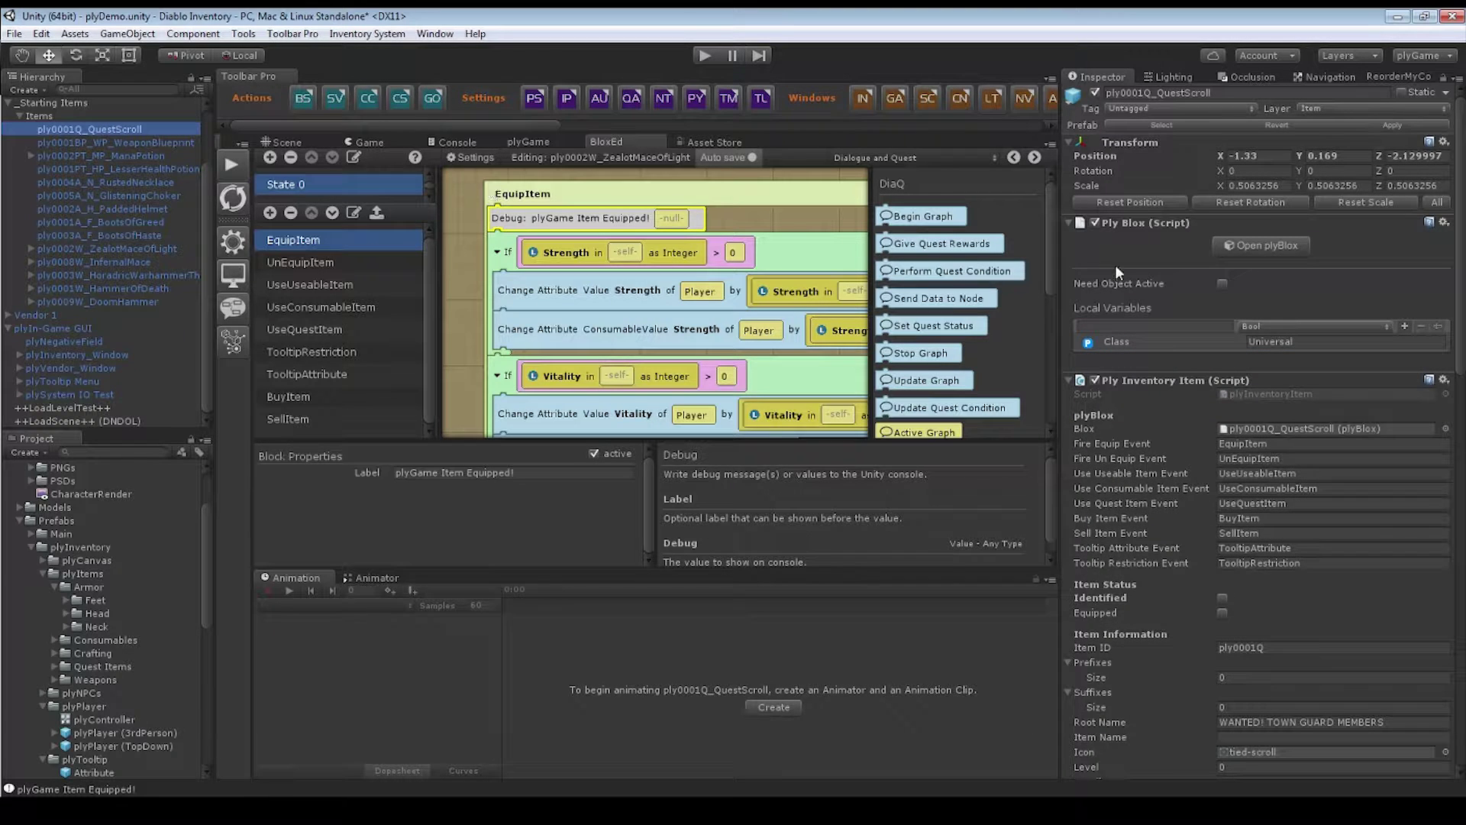
click(527, 220)
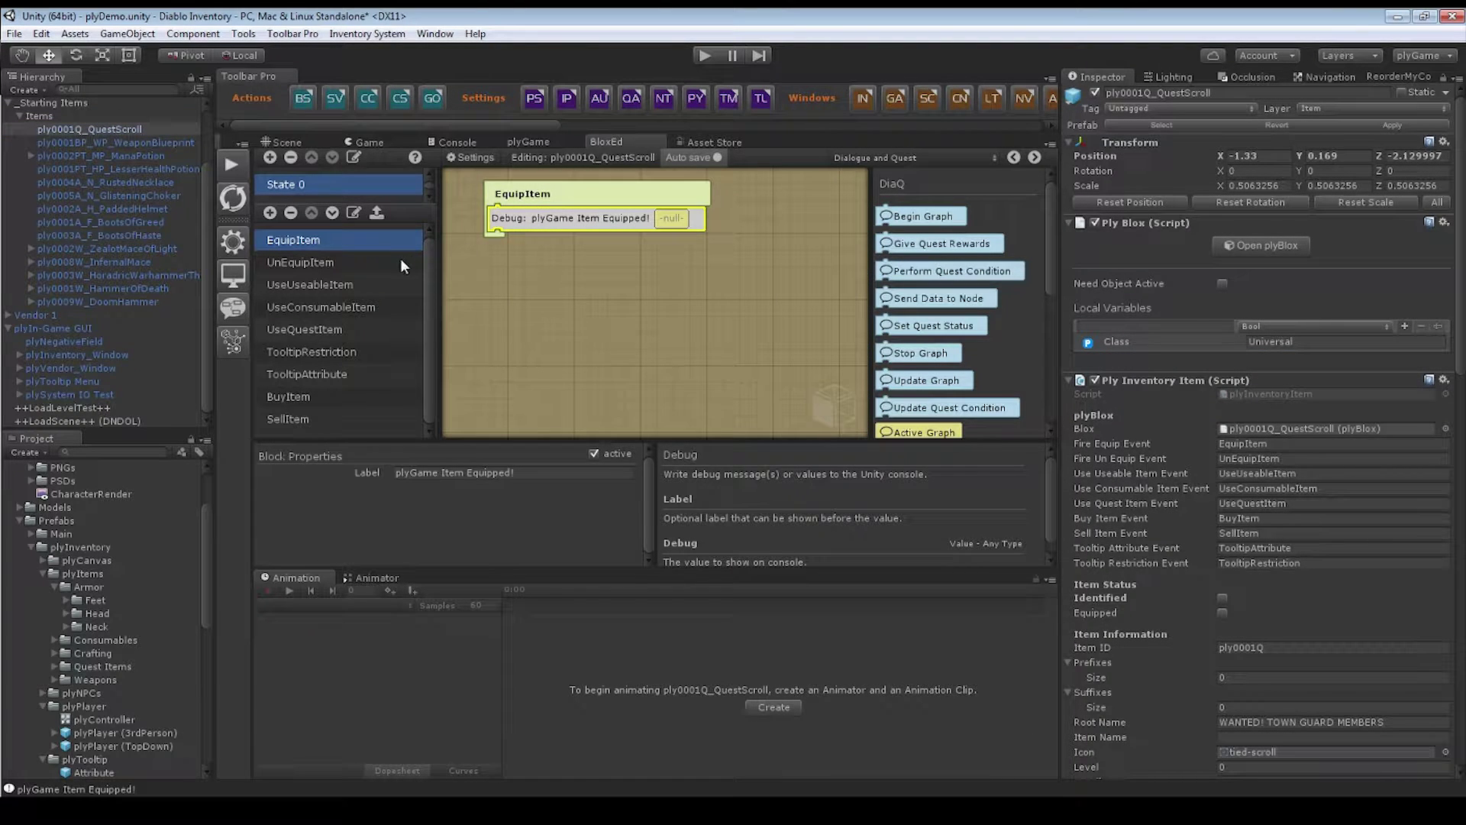
click(344, 285)
click(345, 351)
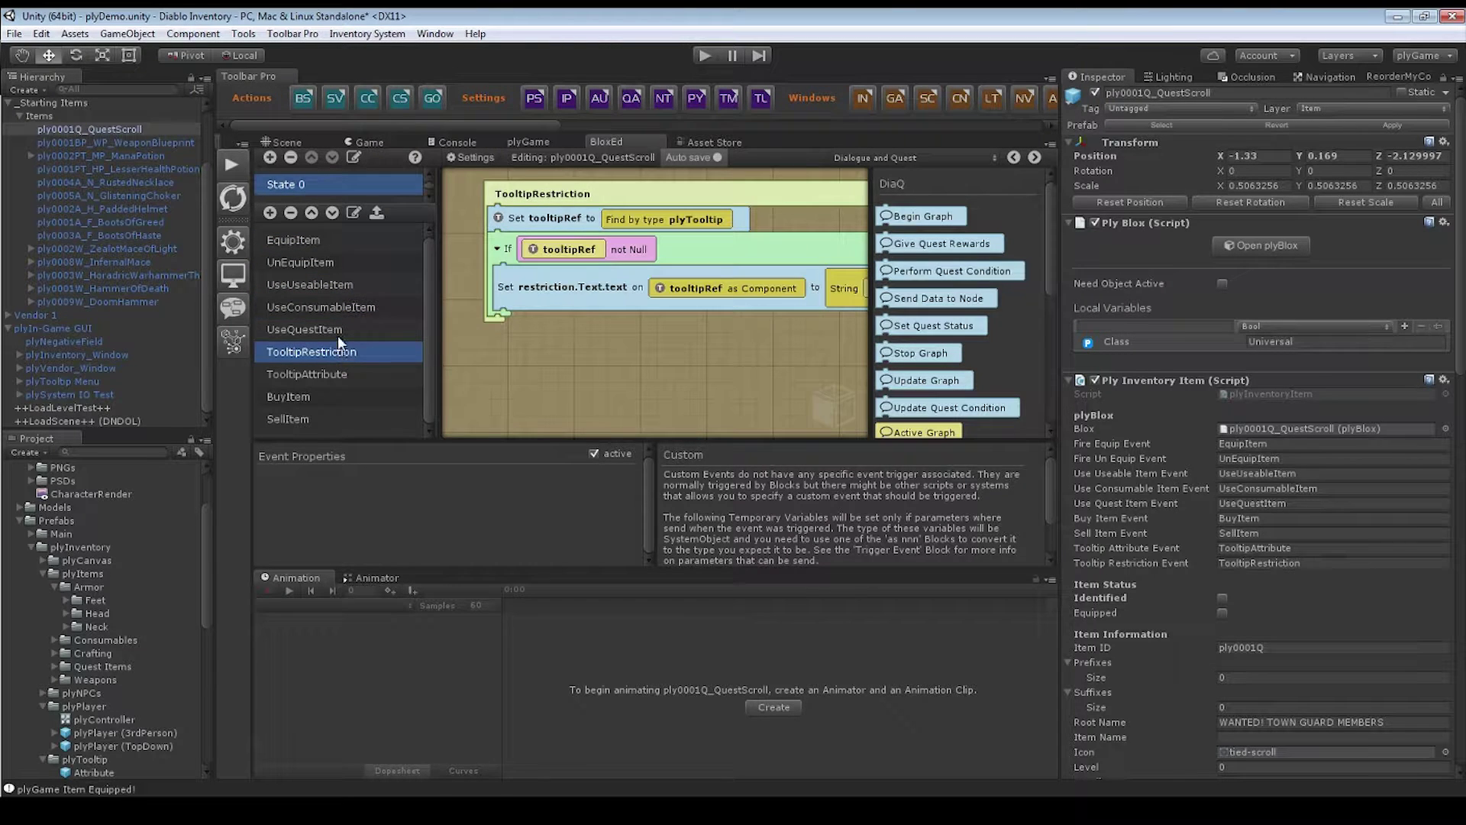
click(337, 333)
click(335, 307)
click(332, 284)
- Return to EquipItem, then select ply0001A_F_BootsOfGreed and inspect its equip debug block
click(330, 240)
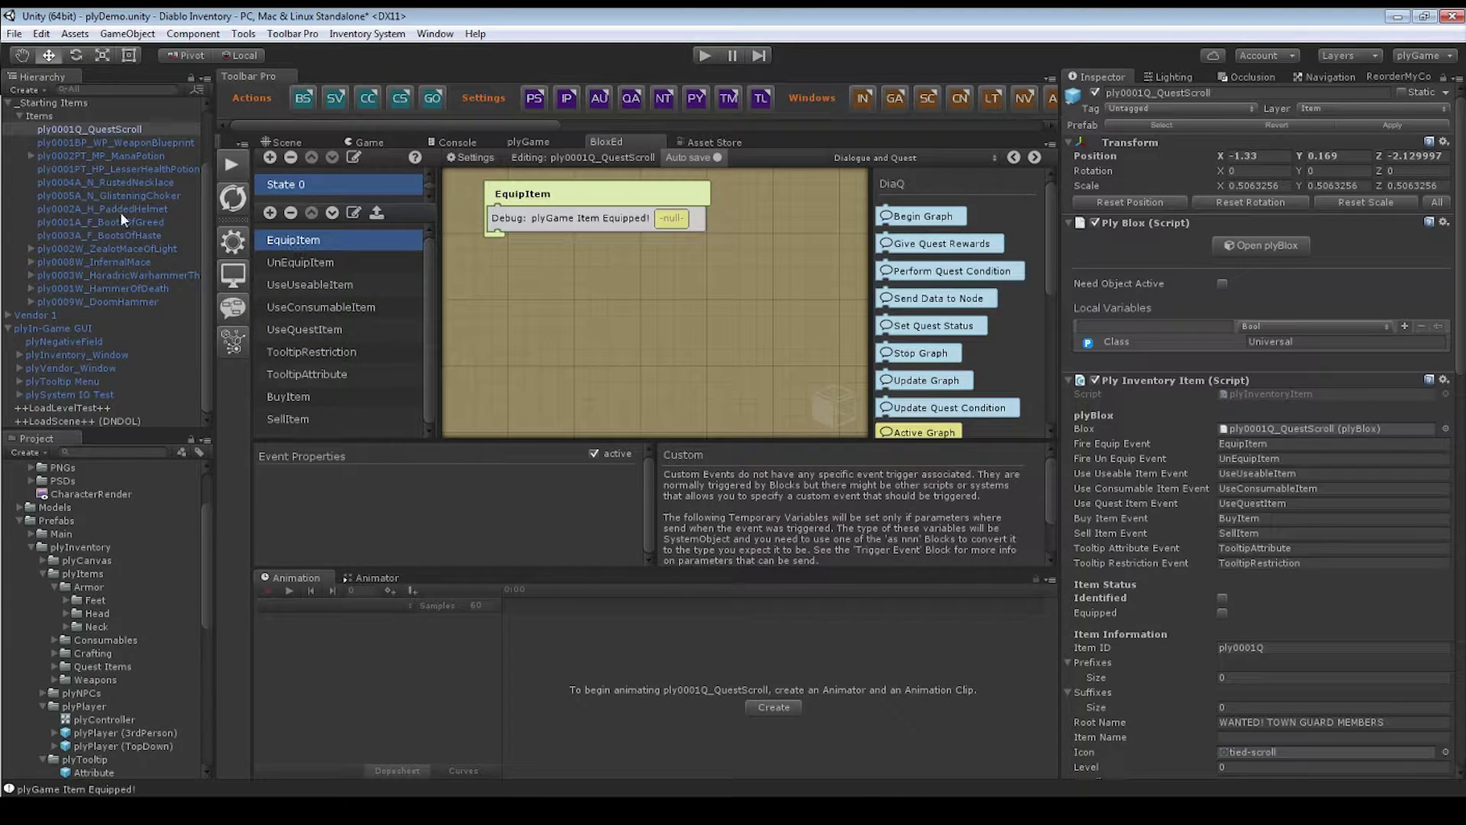
click(129, 222)
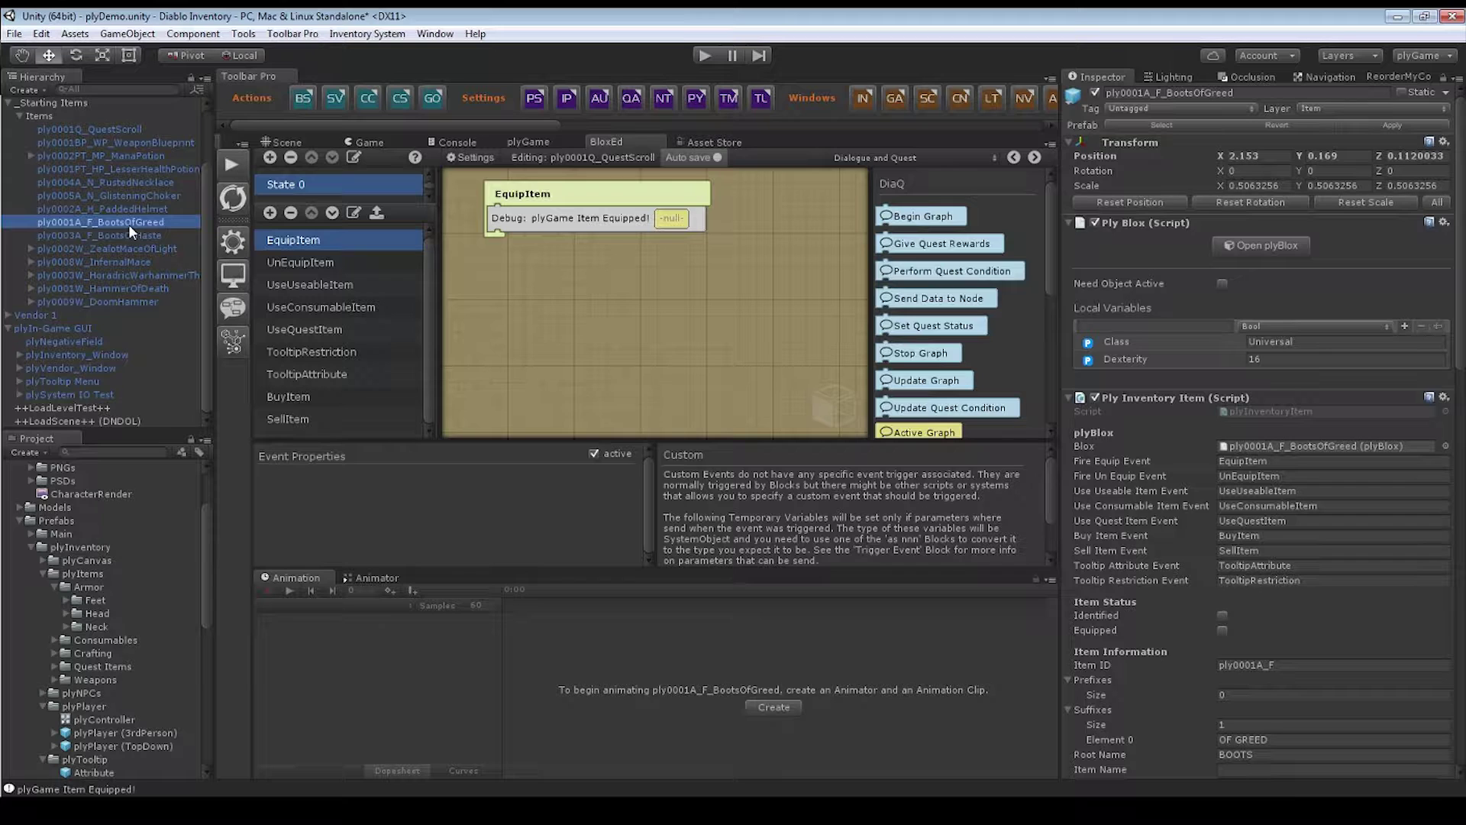
click(543, 221)
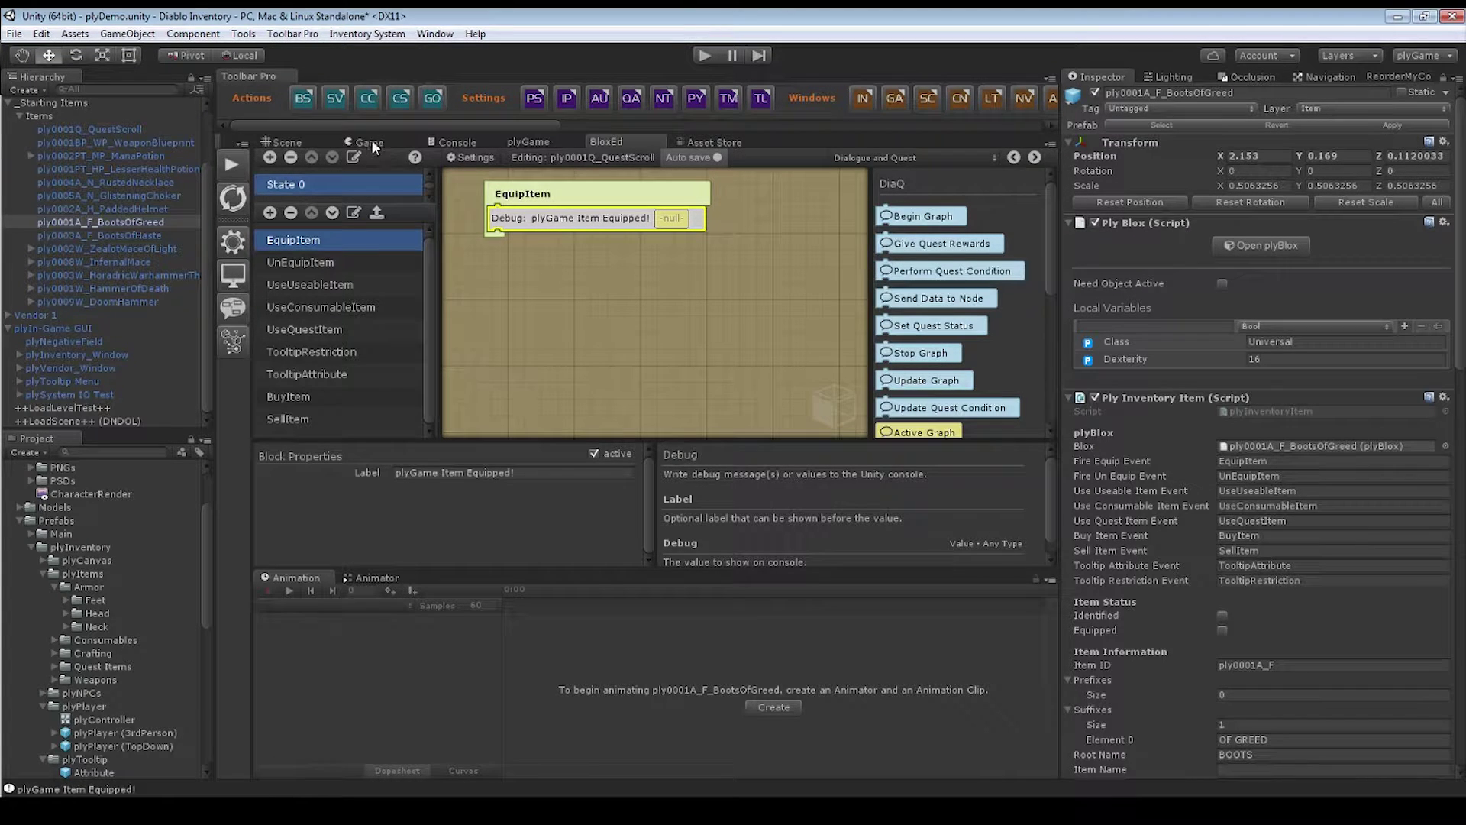
- Open the console and show the stack trace for the Item Picked Up message
click(451, 143)
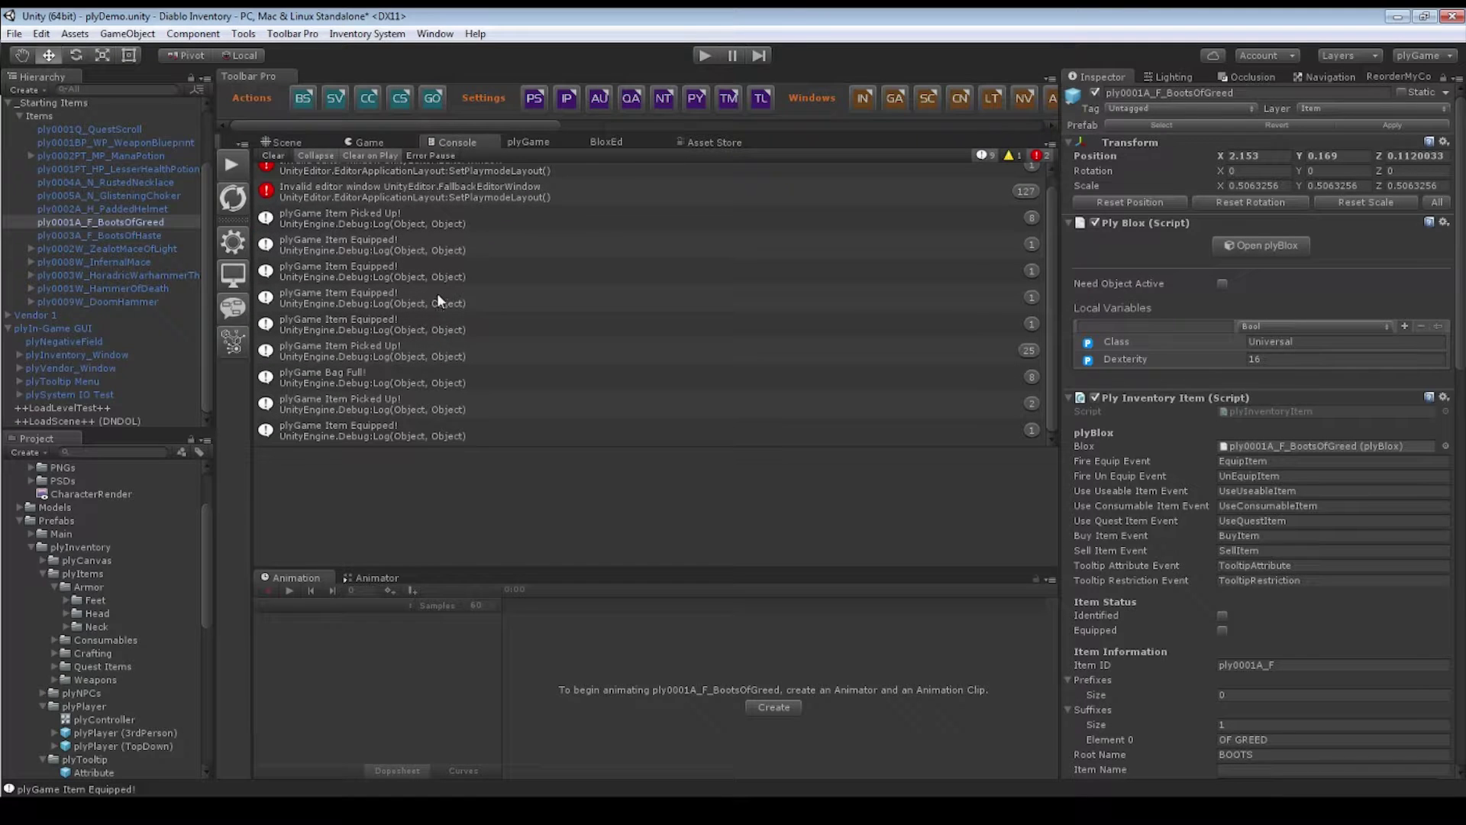
scroll(489, 355, up, 1)
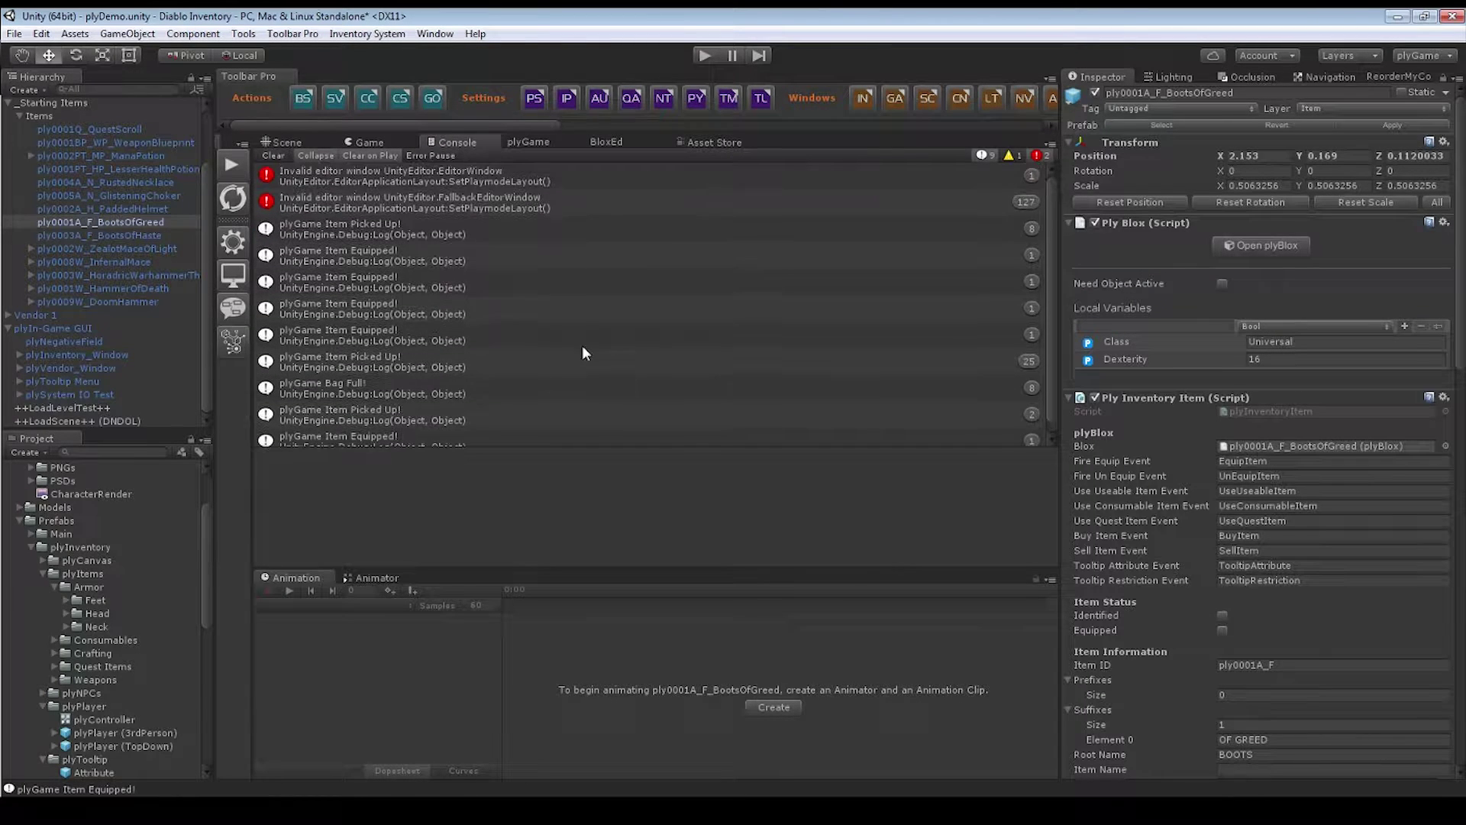
click(963, 364)
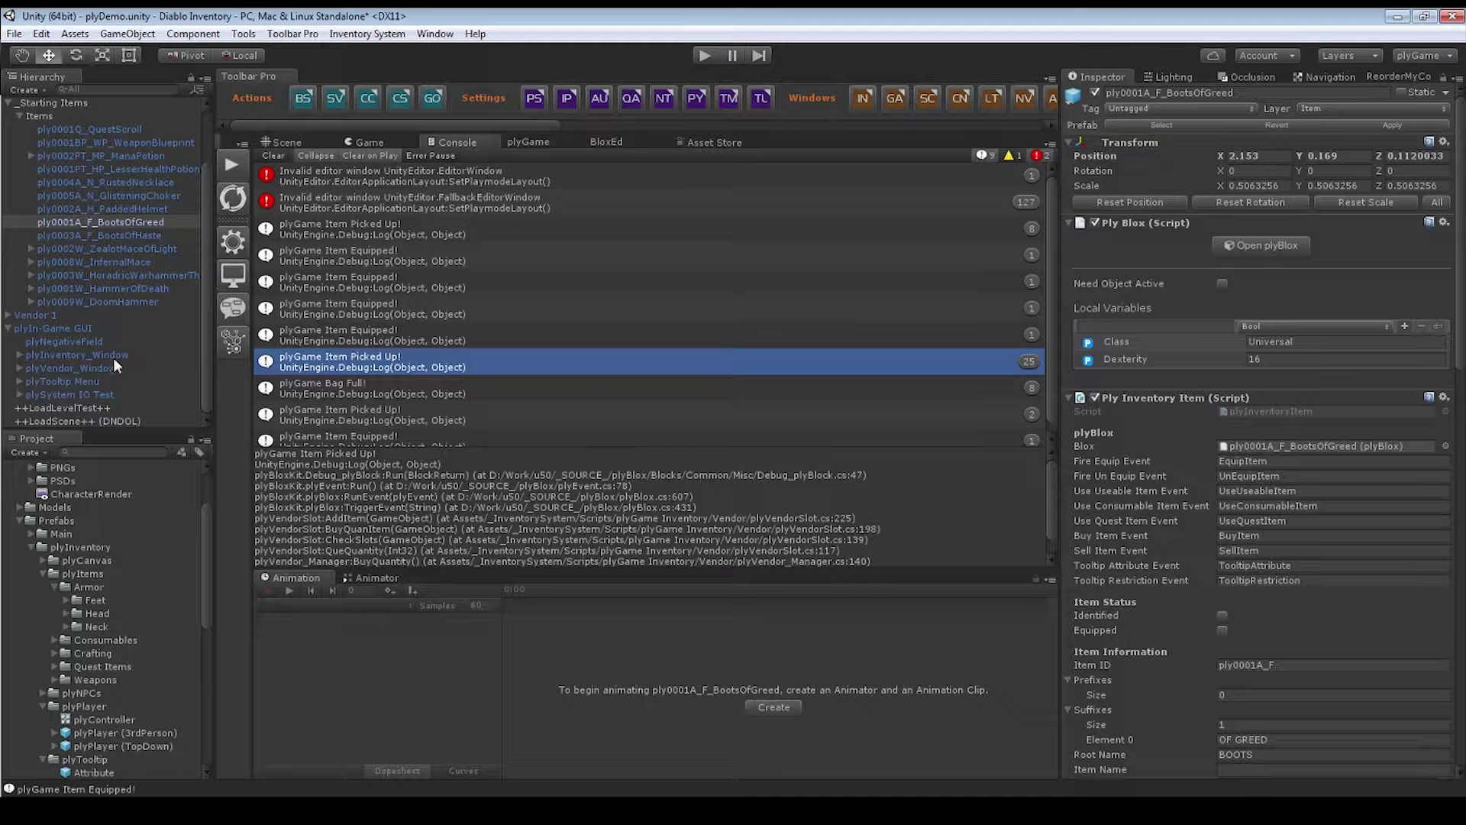
- Expand the 3rd-person player prefab and select its _Bag child's Pickup Event setting
click(54, 733)
scroll(114, 718, down, 3)
click(105, 625)
click(104, 635)
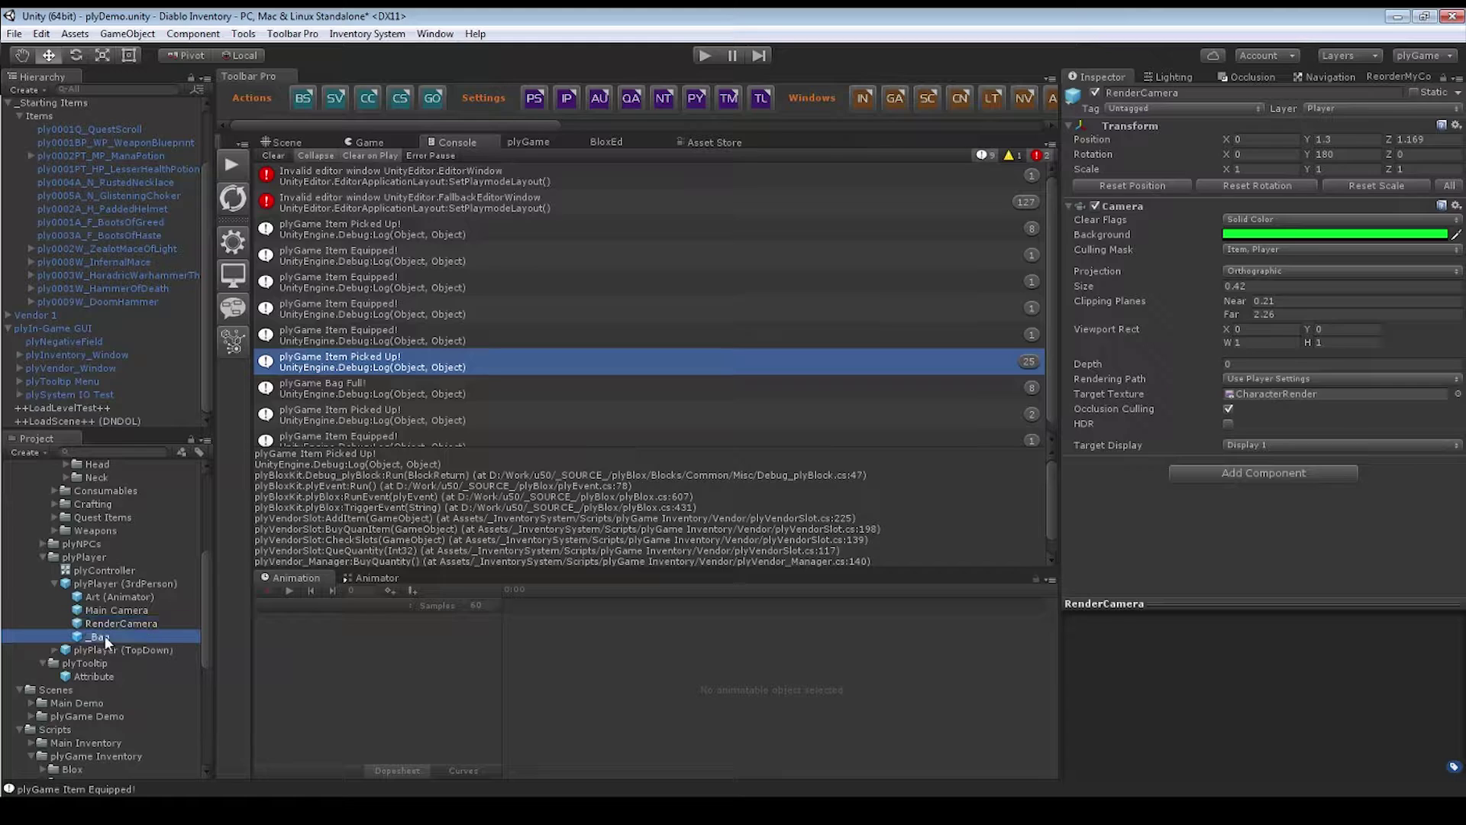
scroll(1215, 459, down, 3)
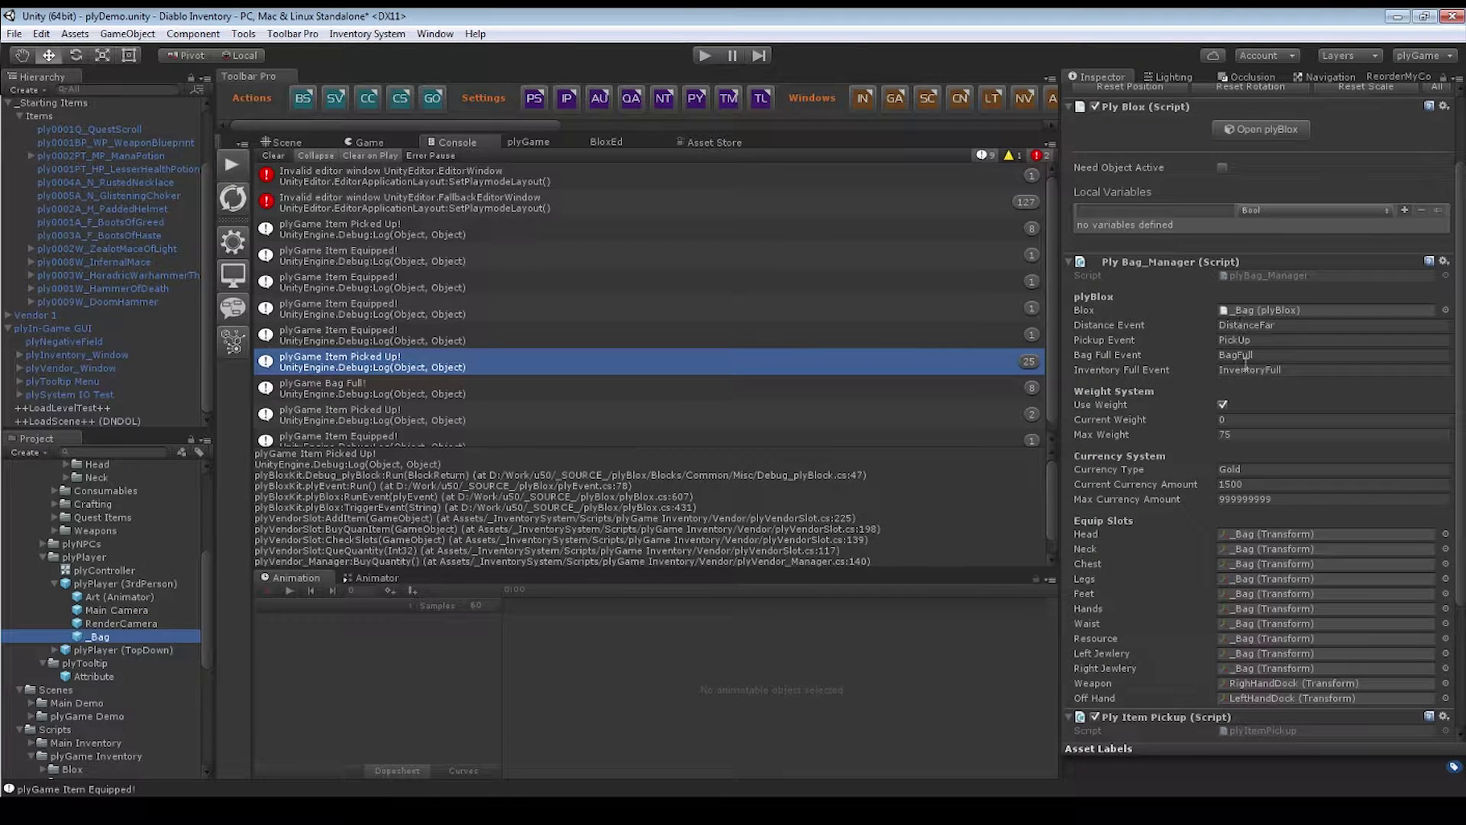
scroll(1102, 369, up, 1)
click(1114, 391)
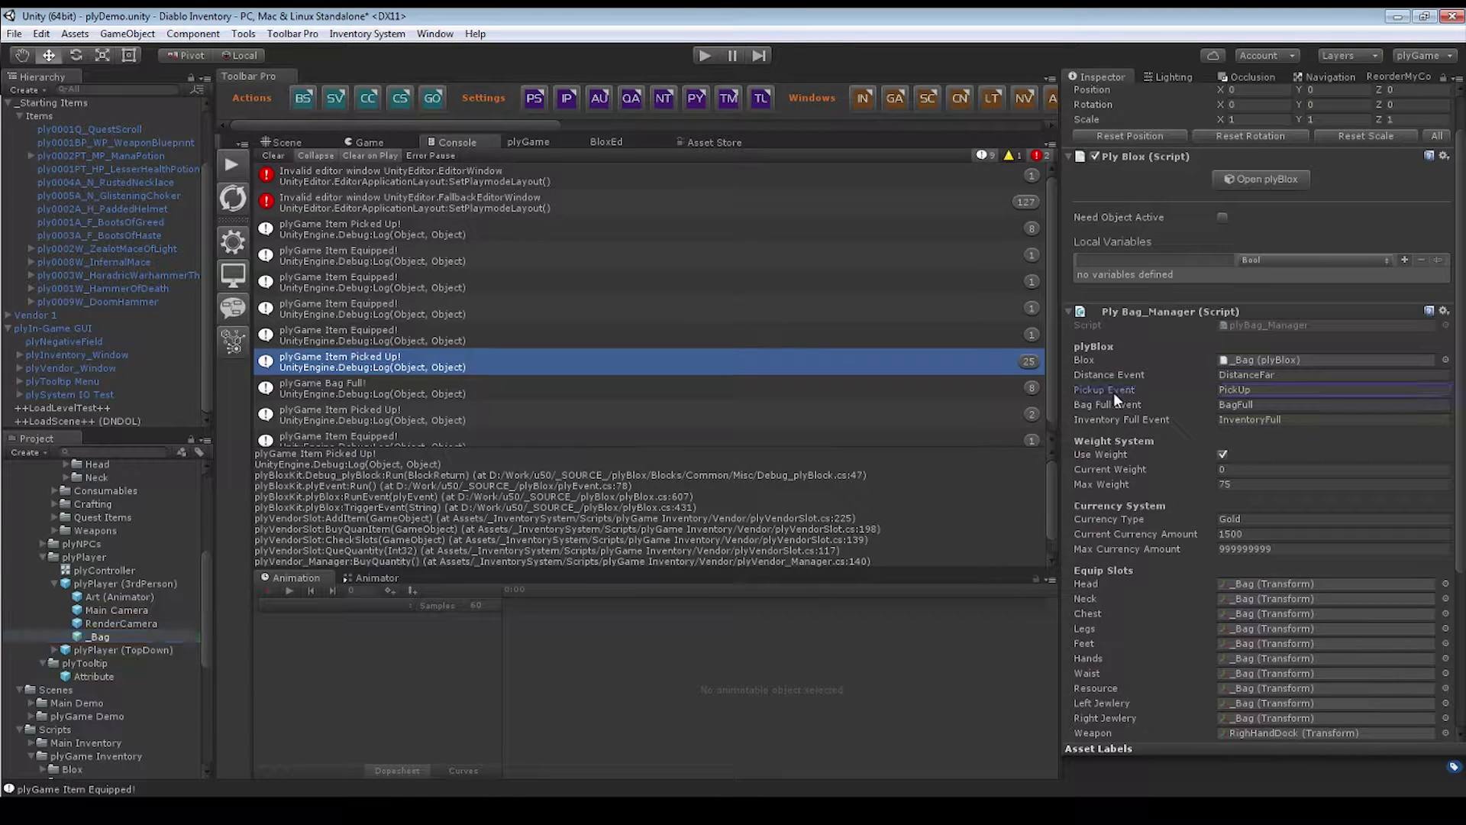
- Load the _Bag blox and browse BagFull, InventoryFull and DistanceFar before returning to PickUp
click(1258, 181)
click(351, 325)
click(336, 339)
click(338, 352)
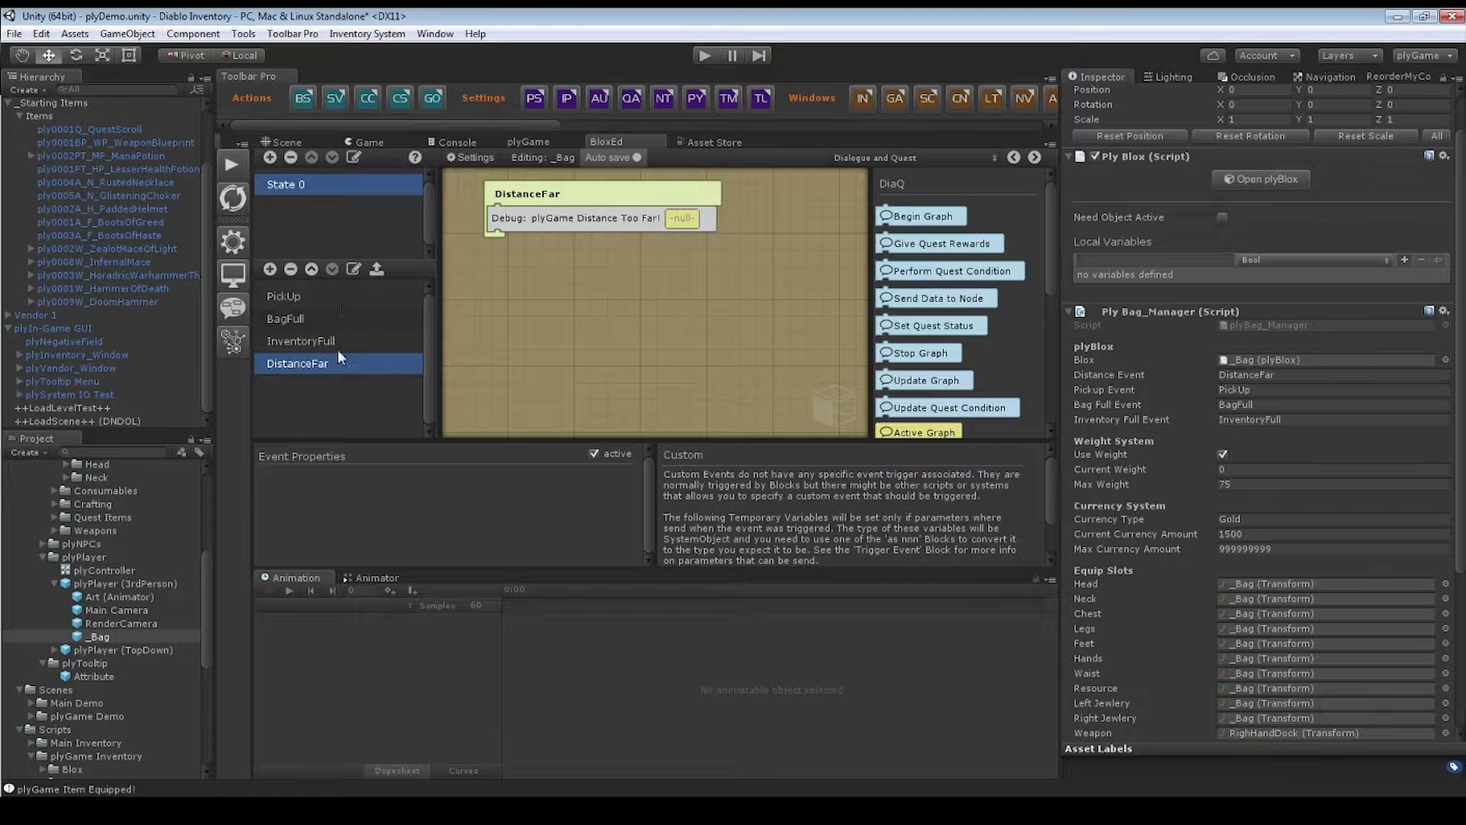
click(342, 299)
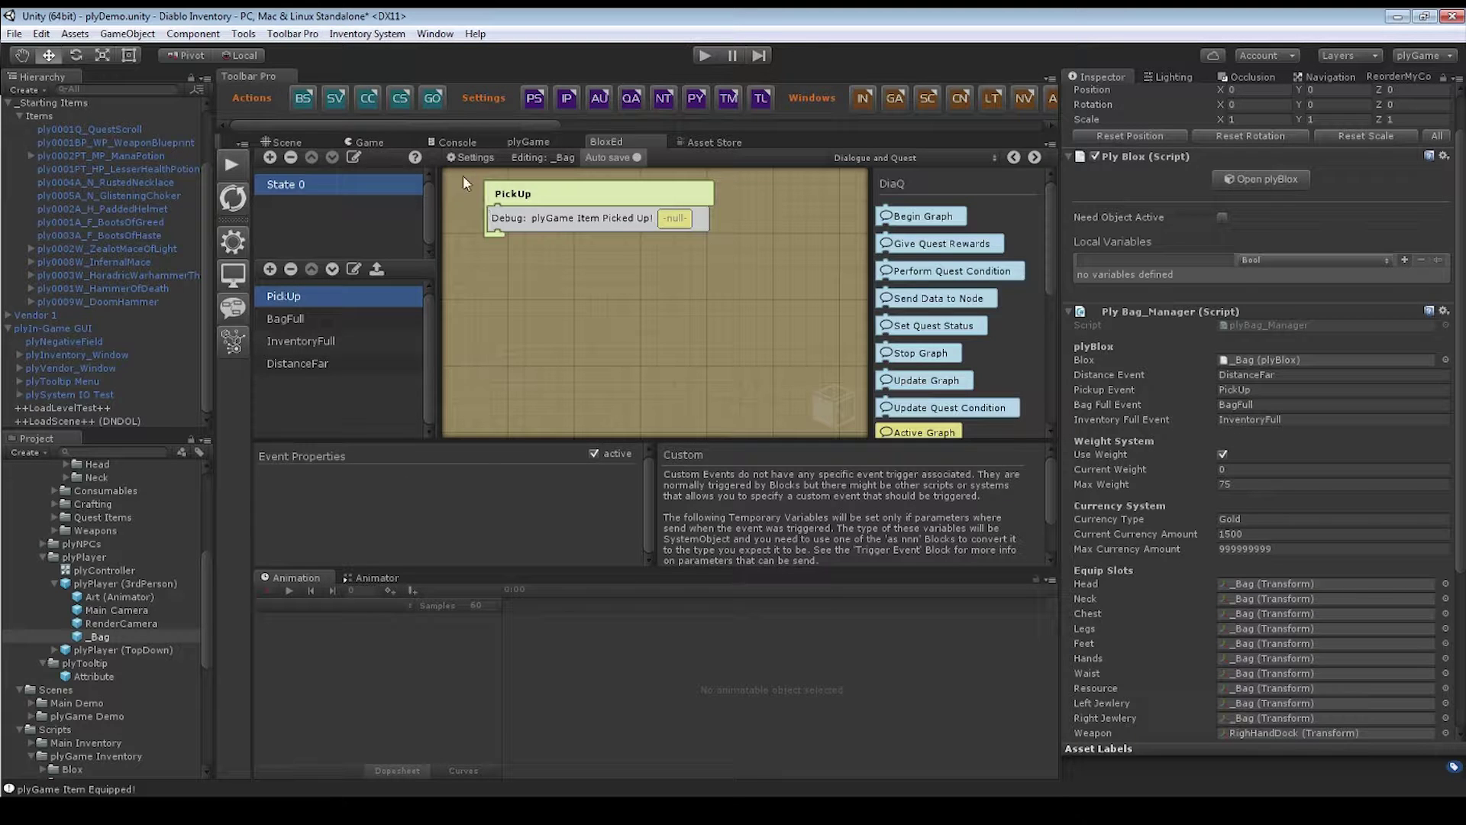
- Select ply0002W_ZealotMaceOfLight, load its plyBlox, and view TooltipRestriction then UseConsumableItem
click(118, 247)
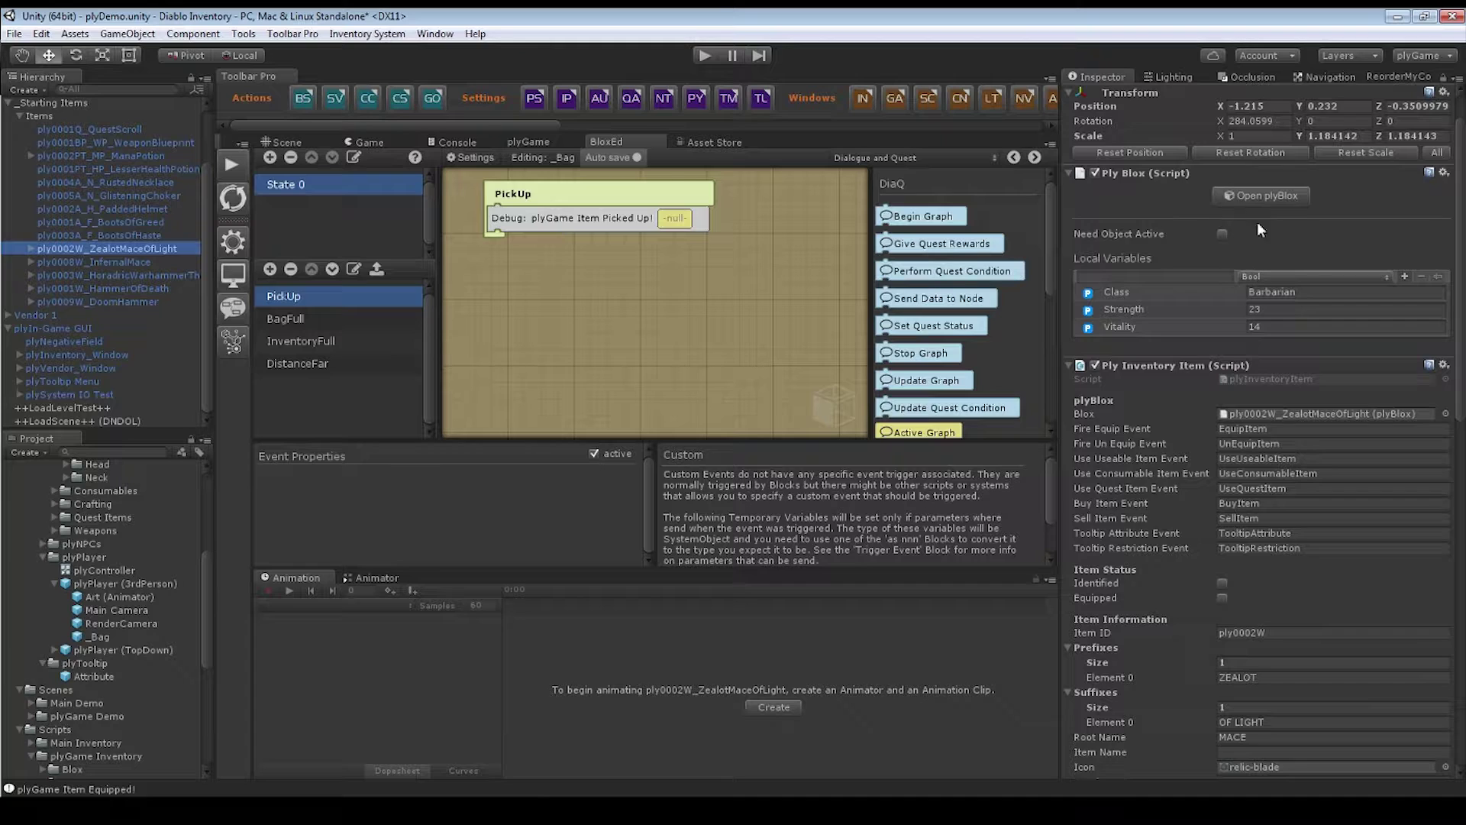
scroll(1294, 463, down, 10)
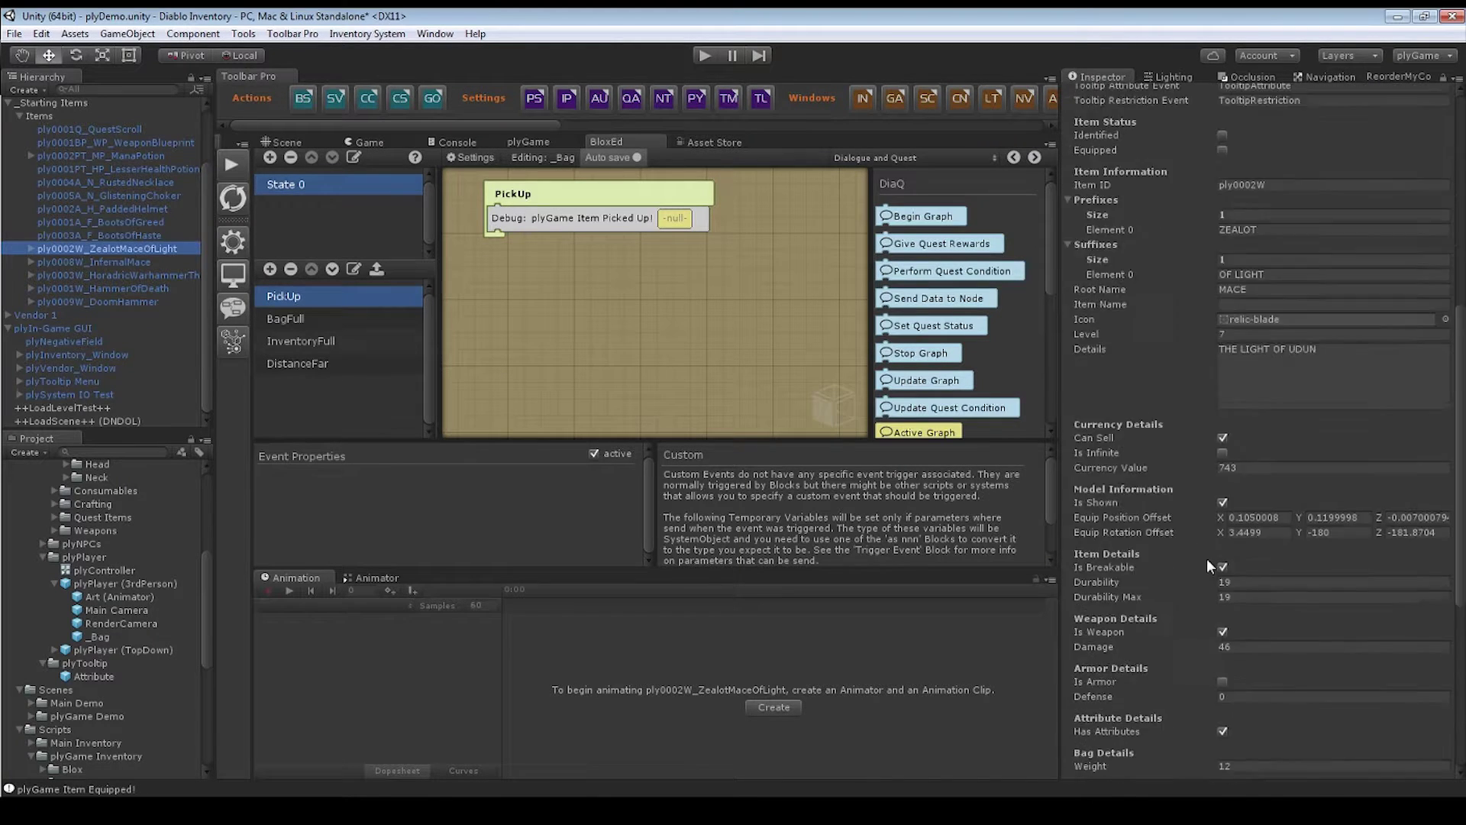
scroll(1209, 562, up, 3)
scroll(1115, 611, down, 2)
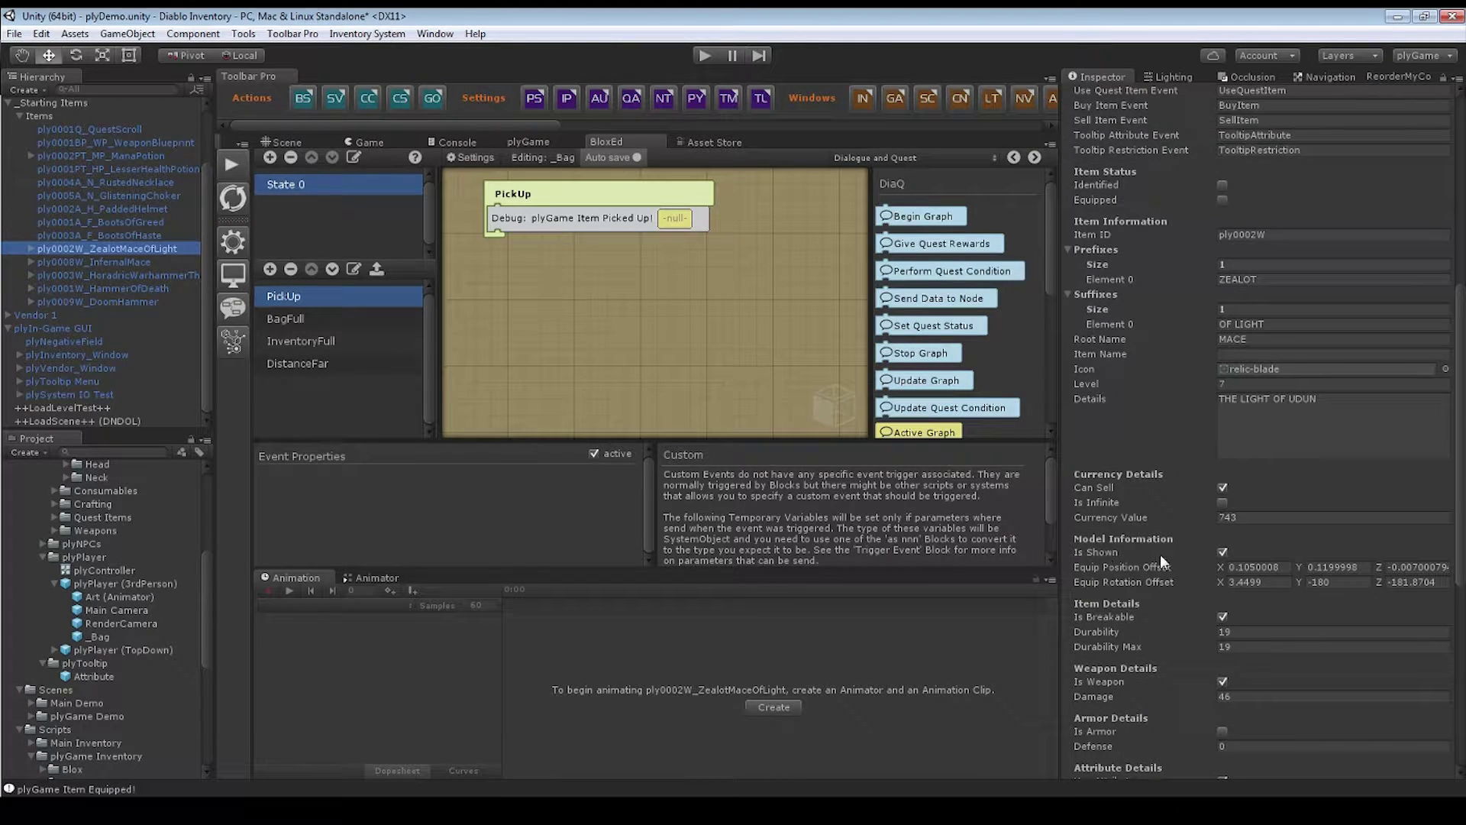
scroll(1318, 575, up, 8)
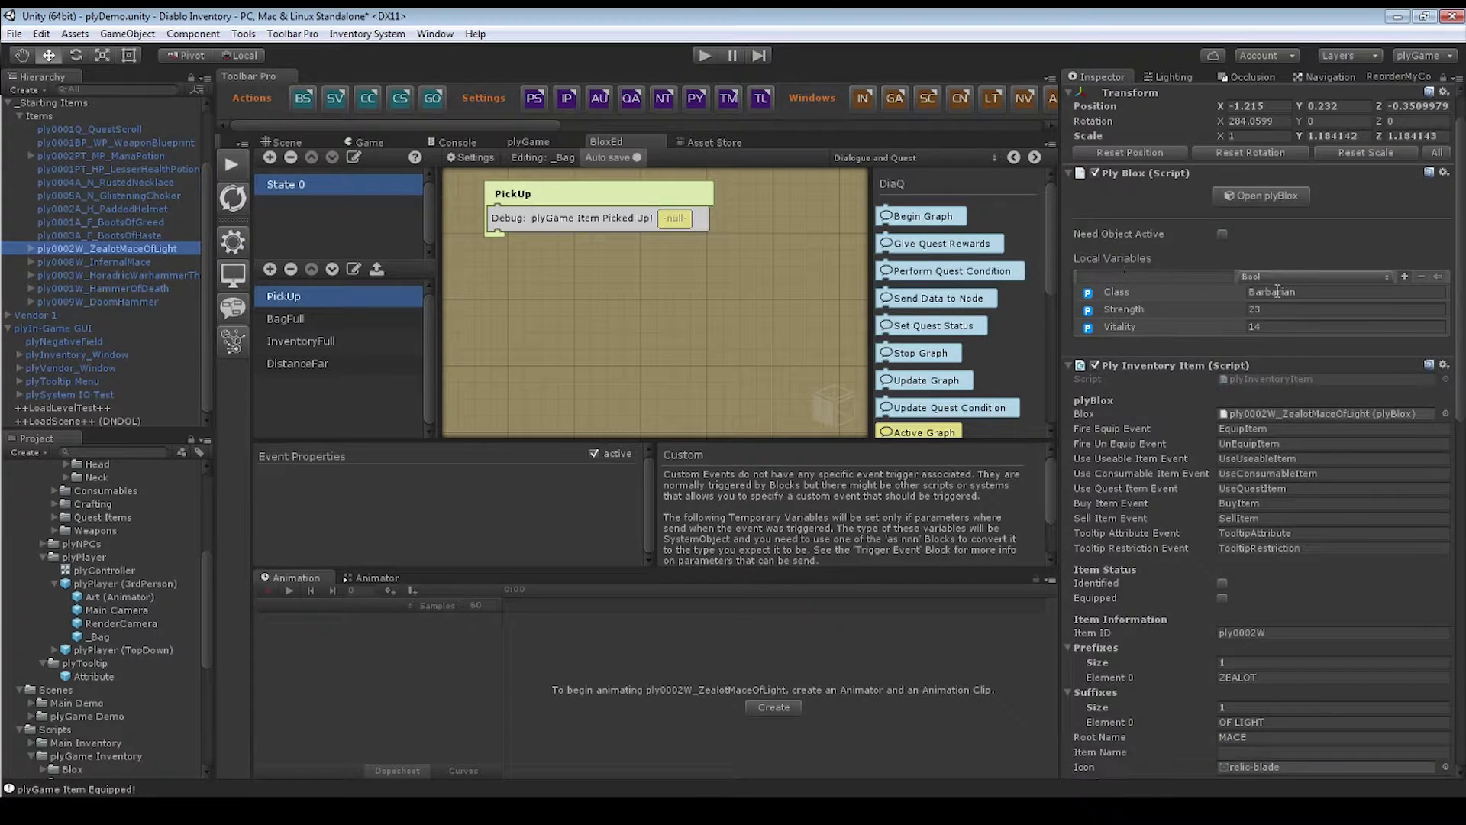
scroll(1277, 291, up, 2)
click(1253, 243)
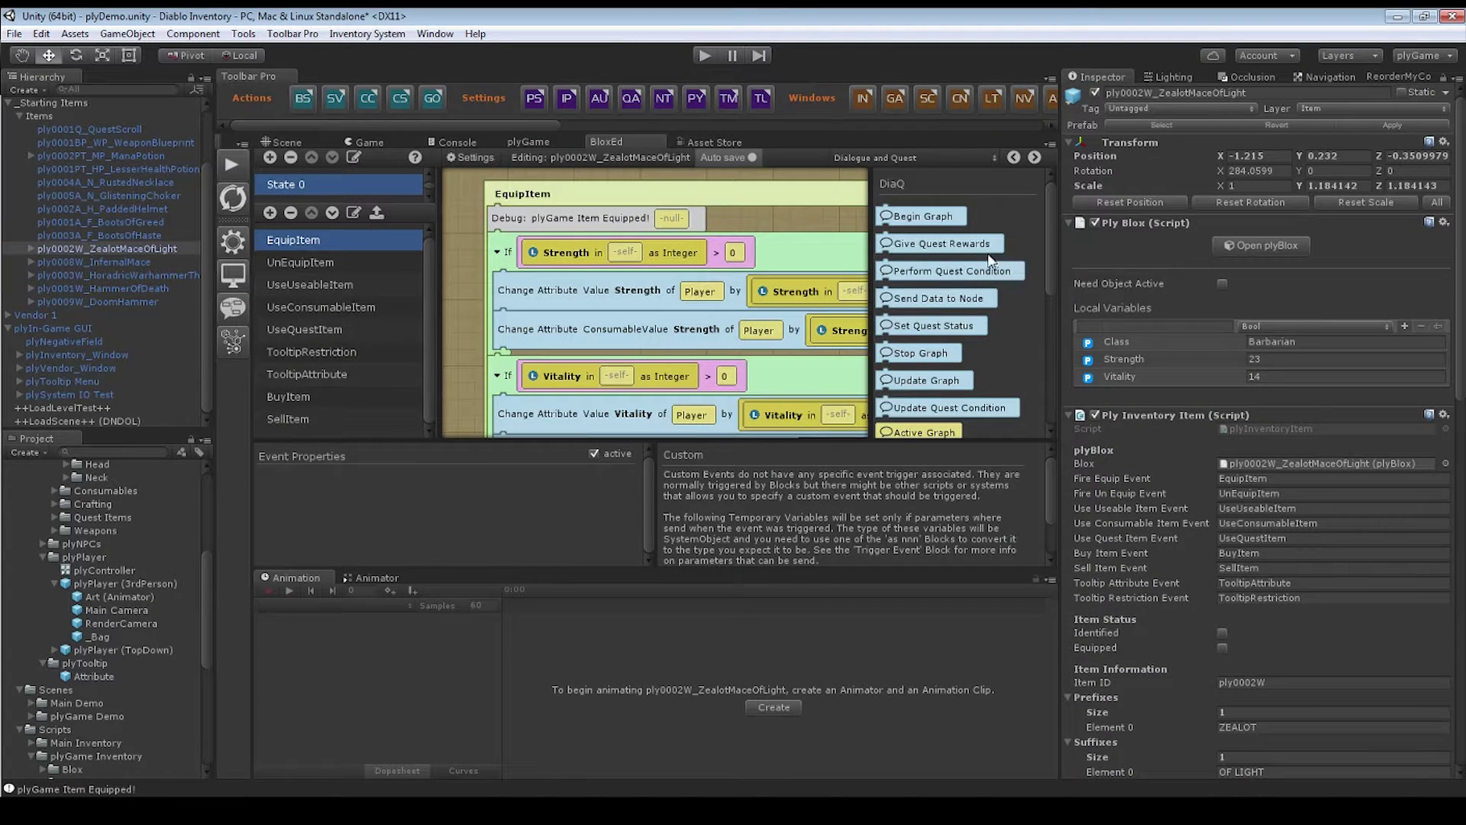
click(317, 359)
click(320, 310)
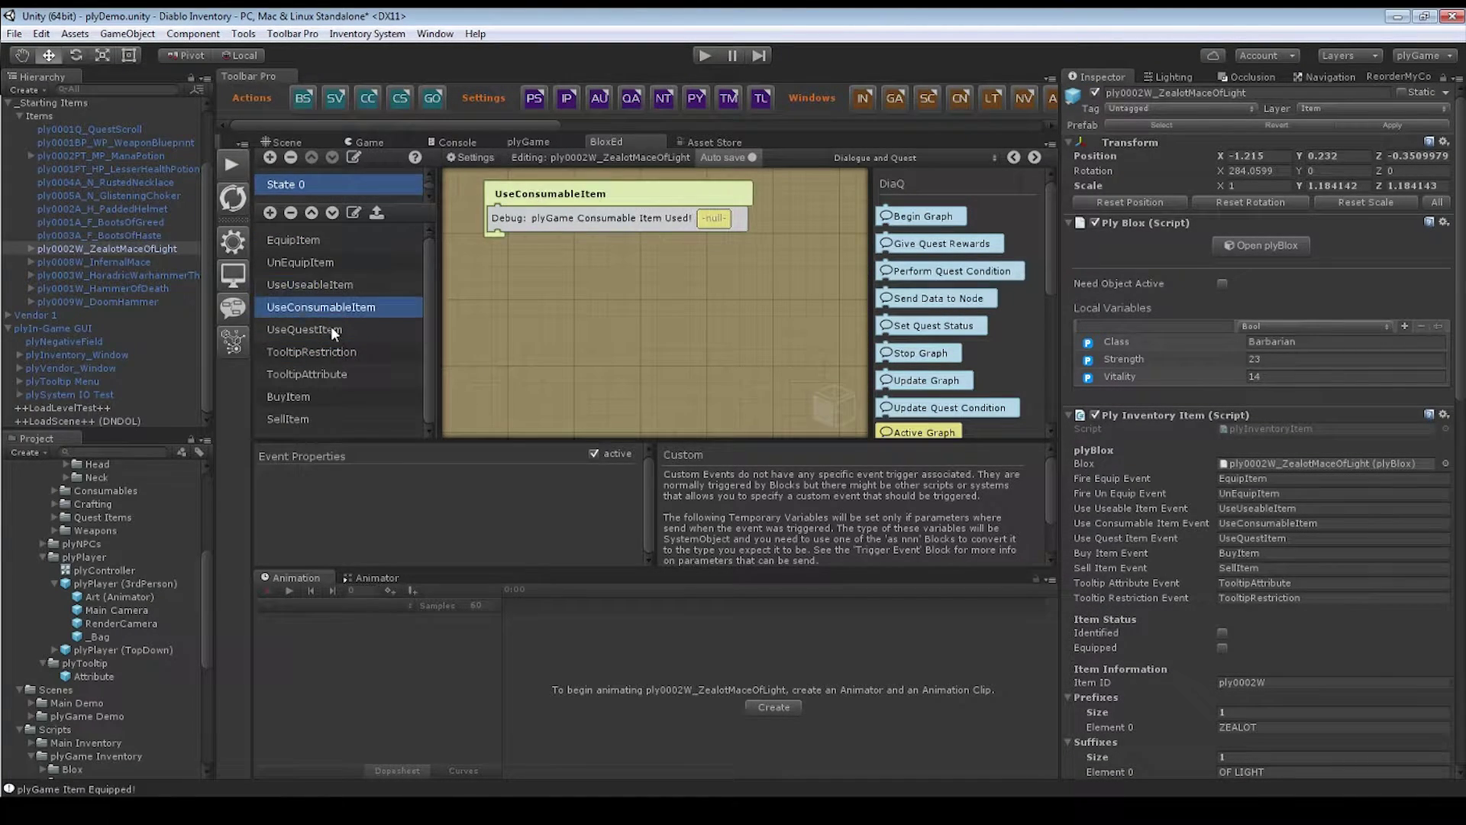
- Select ply0002A_H_PaddedHelmet and review its Inspector settings, including Is Shown and Defense 19
click(128, 208)
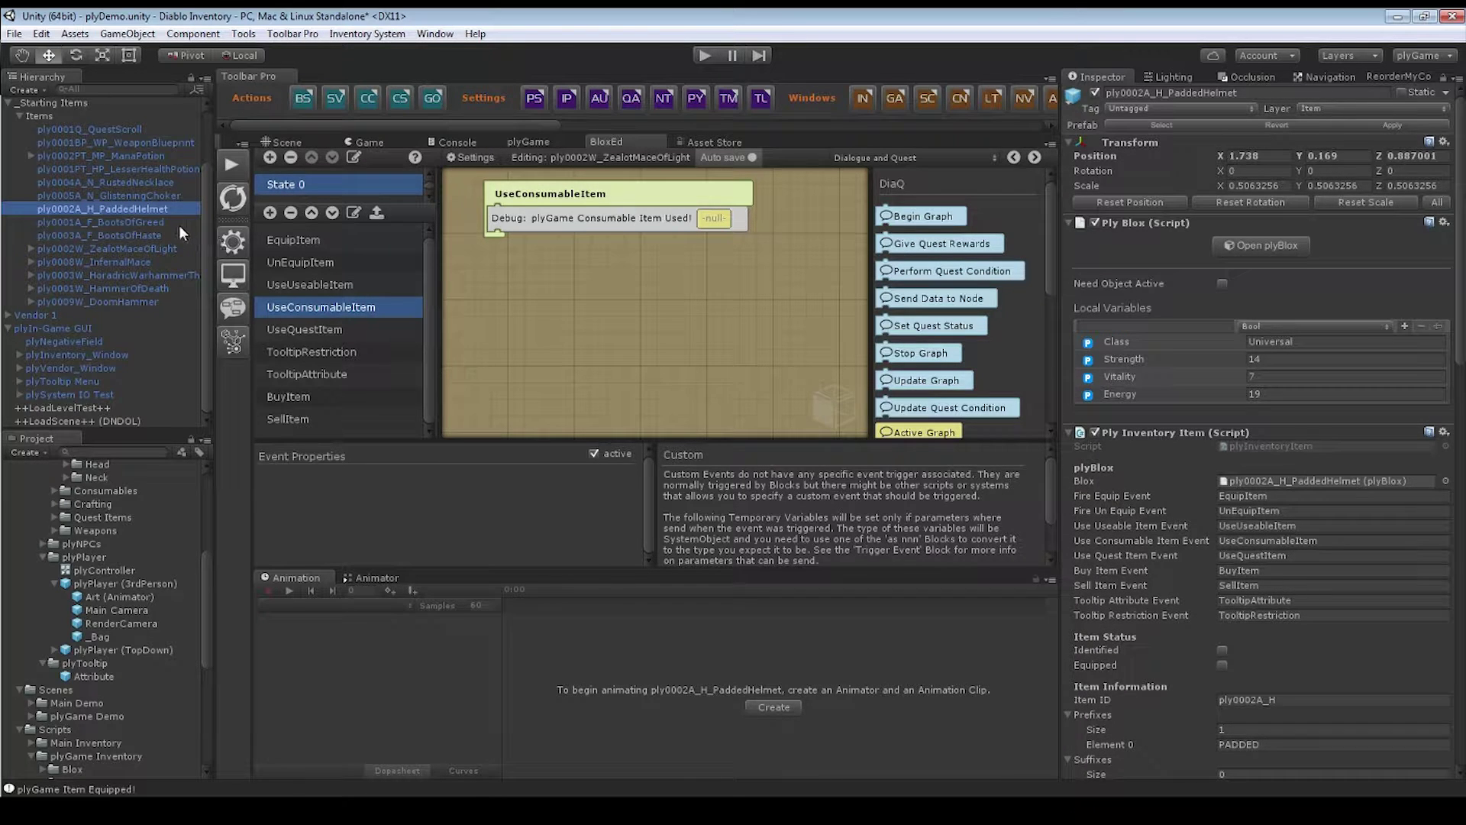
scroll(1285, 435, down, 10)
scroll(1286, 435, down, 4)
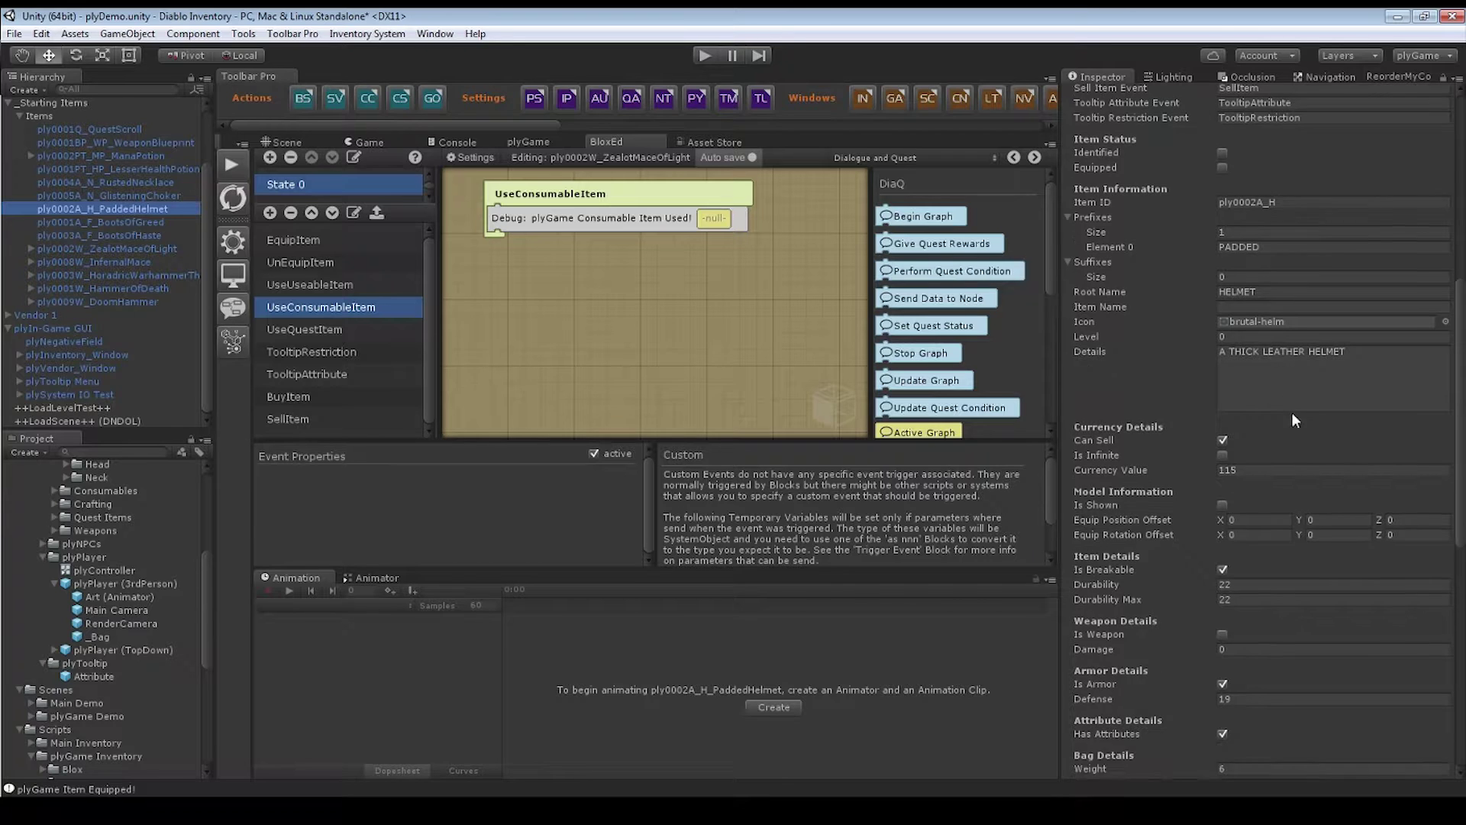
click(1134, 356)
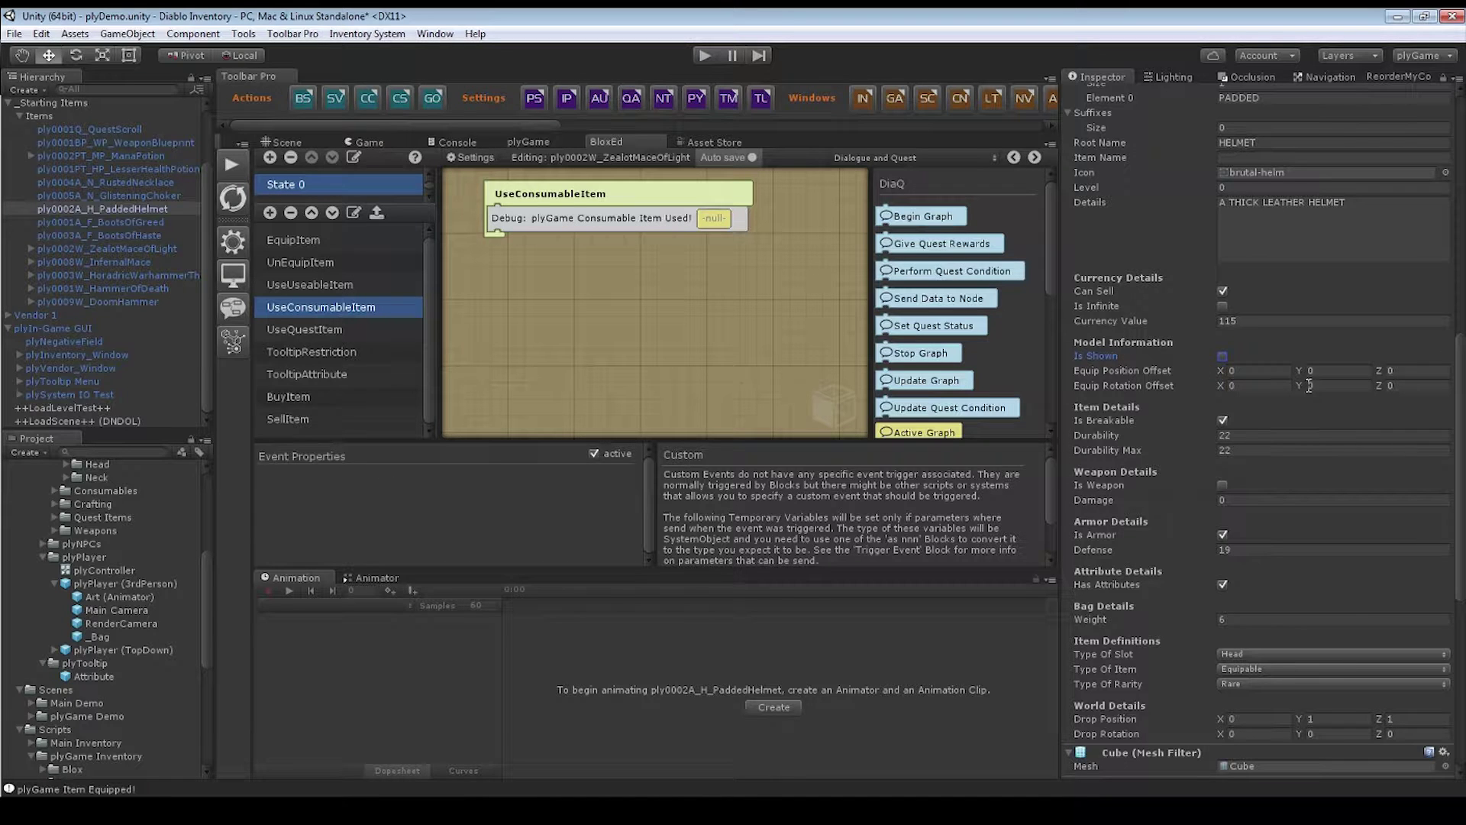
scroll(1266, 395, down, 3)
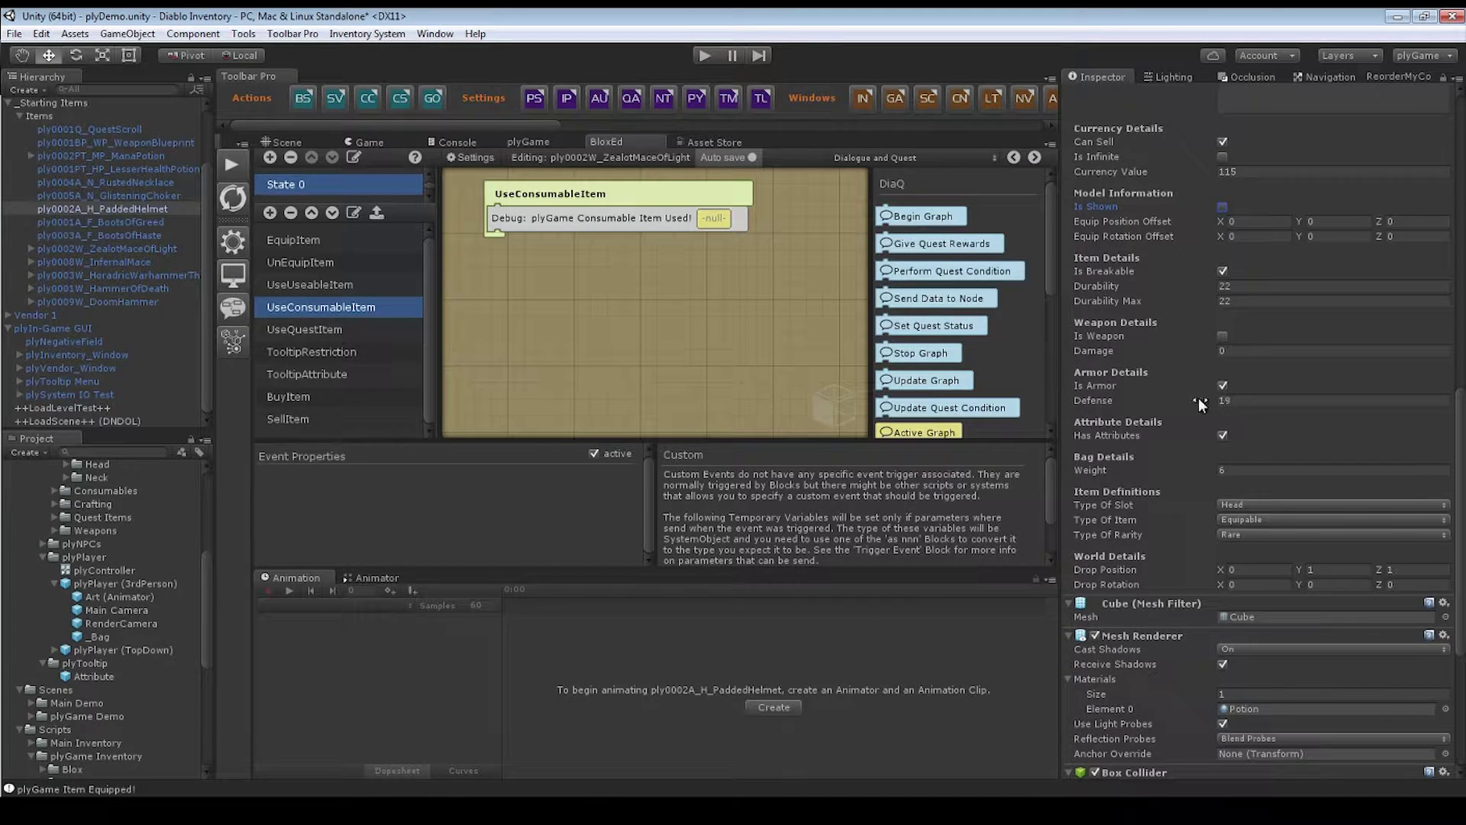
click(1093, 402)
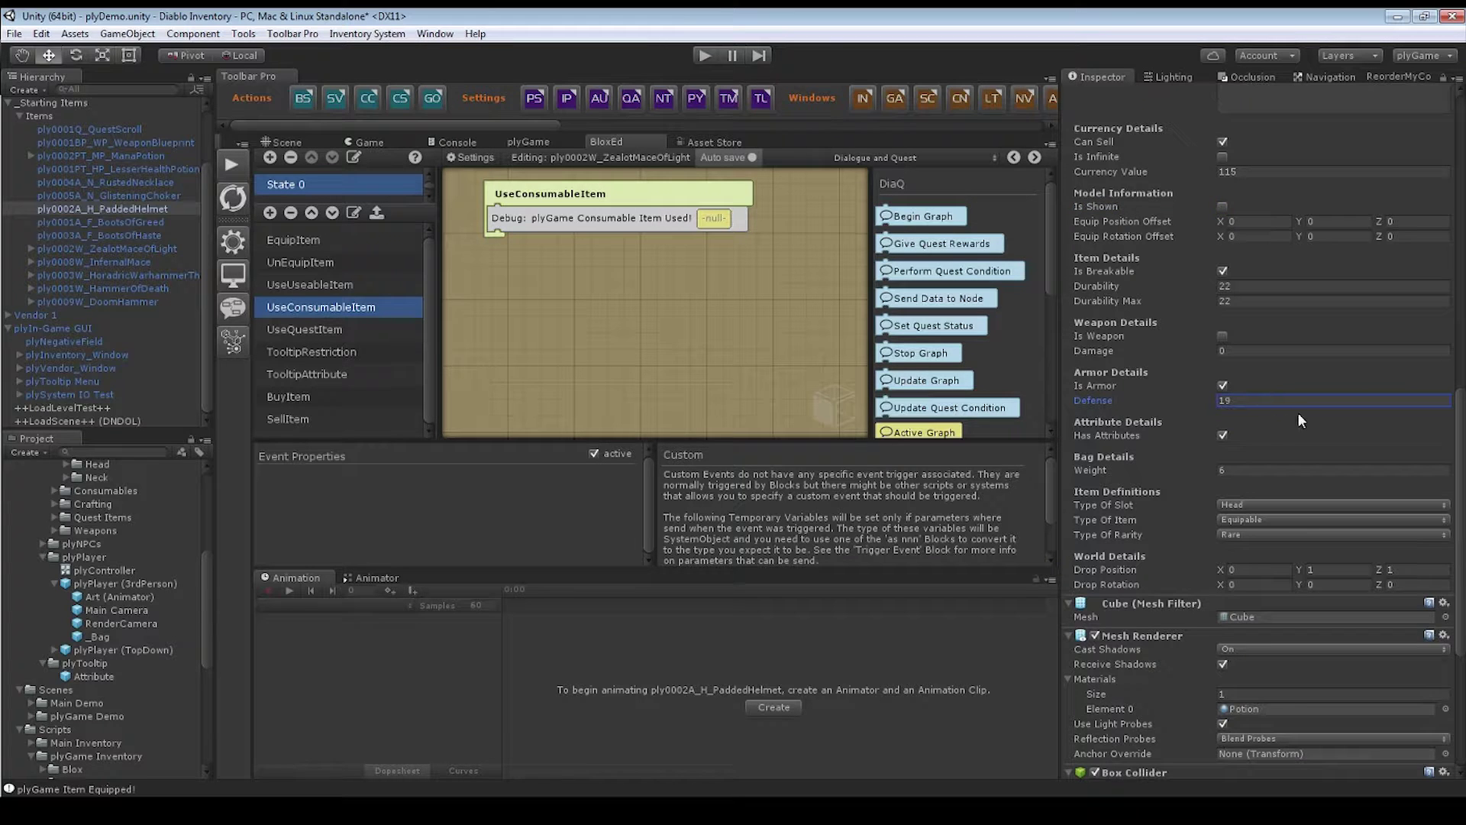
scroll(1126, 456, down, 1)
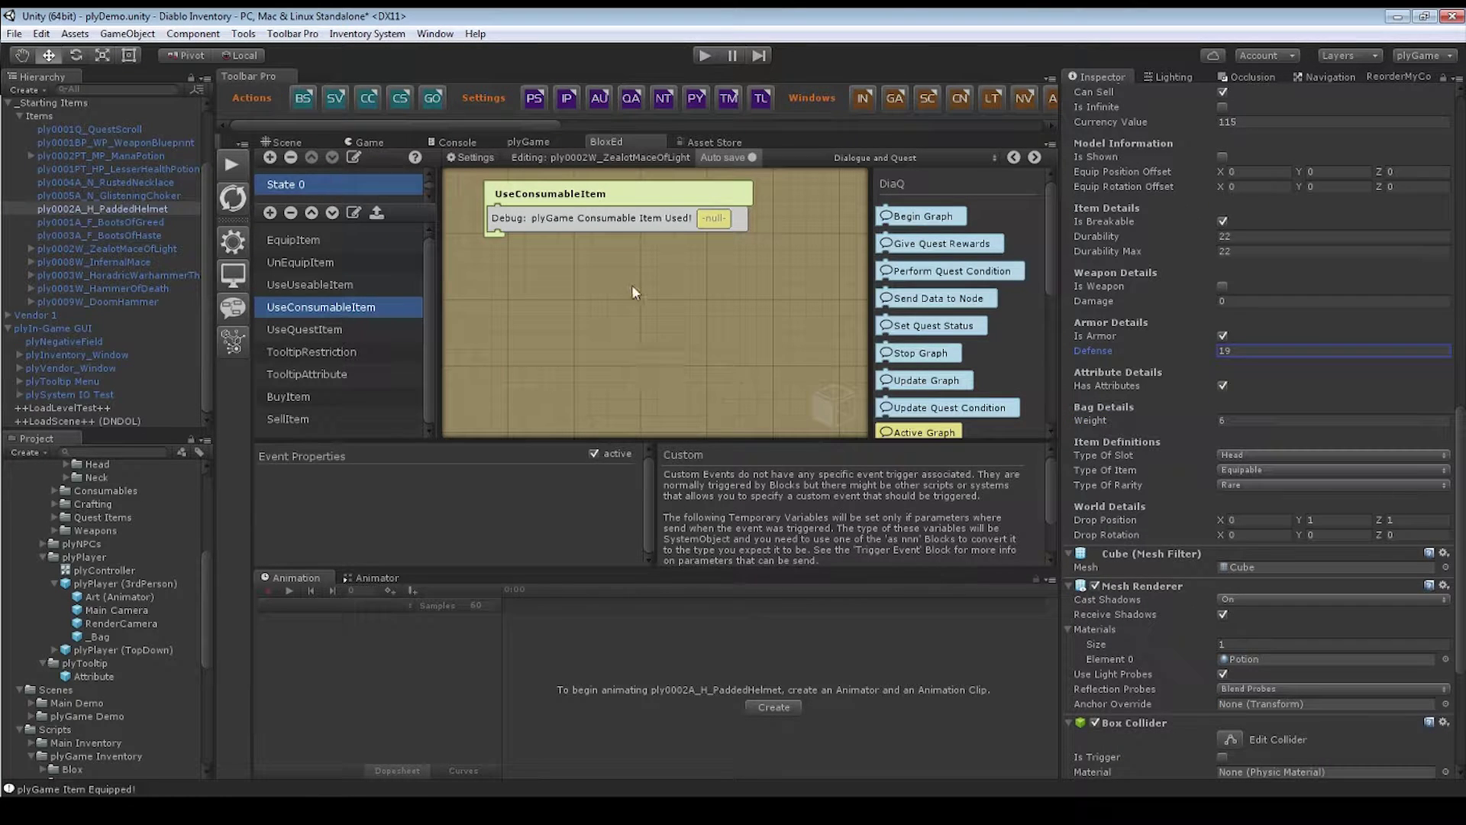
- Show the helmet blox's EquipItem event graph and scroll through its blocks
click(304, 240)
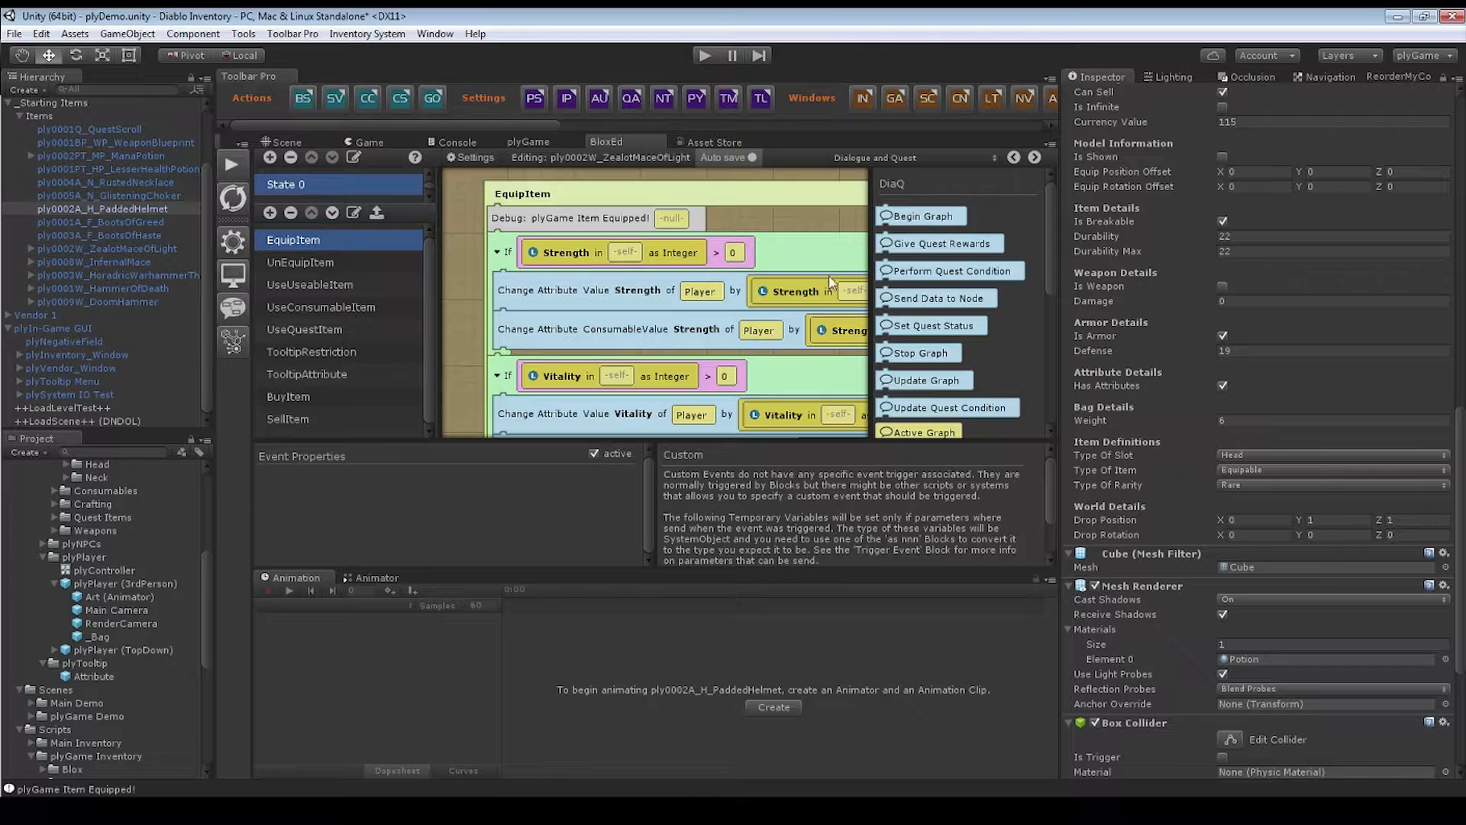
scroll(657, 306, down, 1)
scroll(1231, 345, up, 1)
scroll(1218, 332, up, 12)
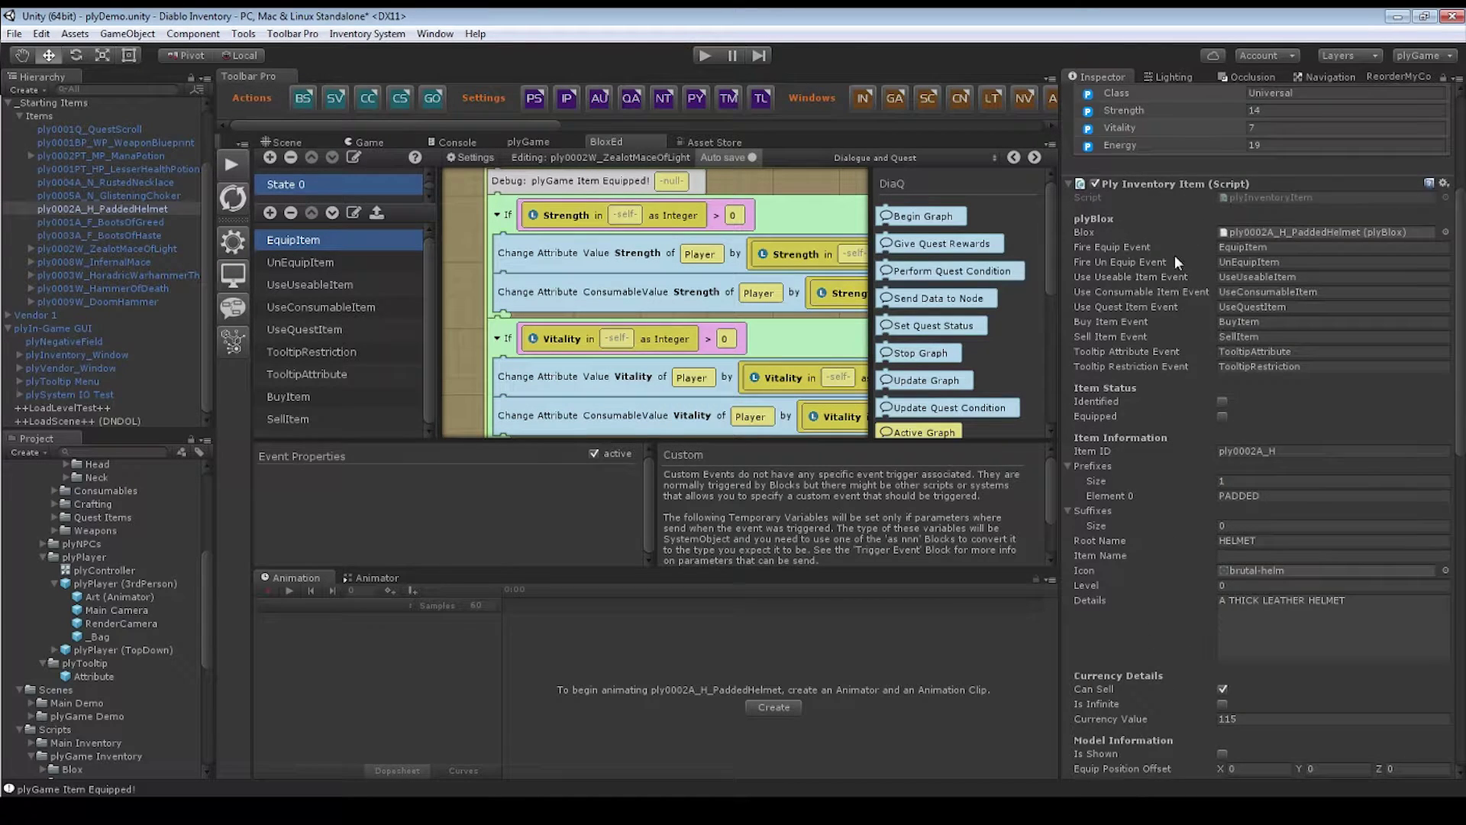
scroll(687, 321, down, 1)
scroll(687, 321, up, 3)
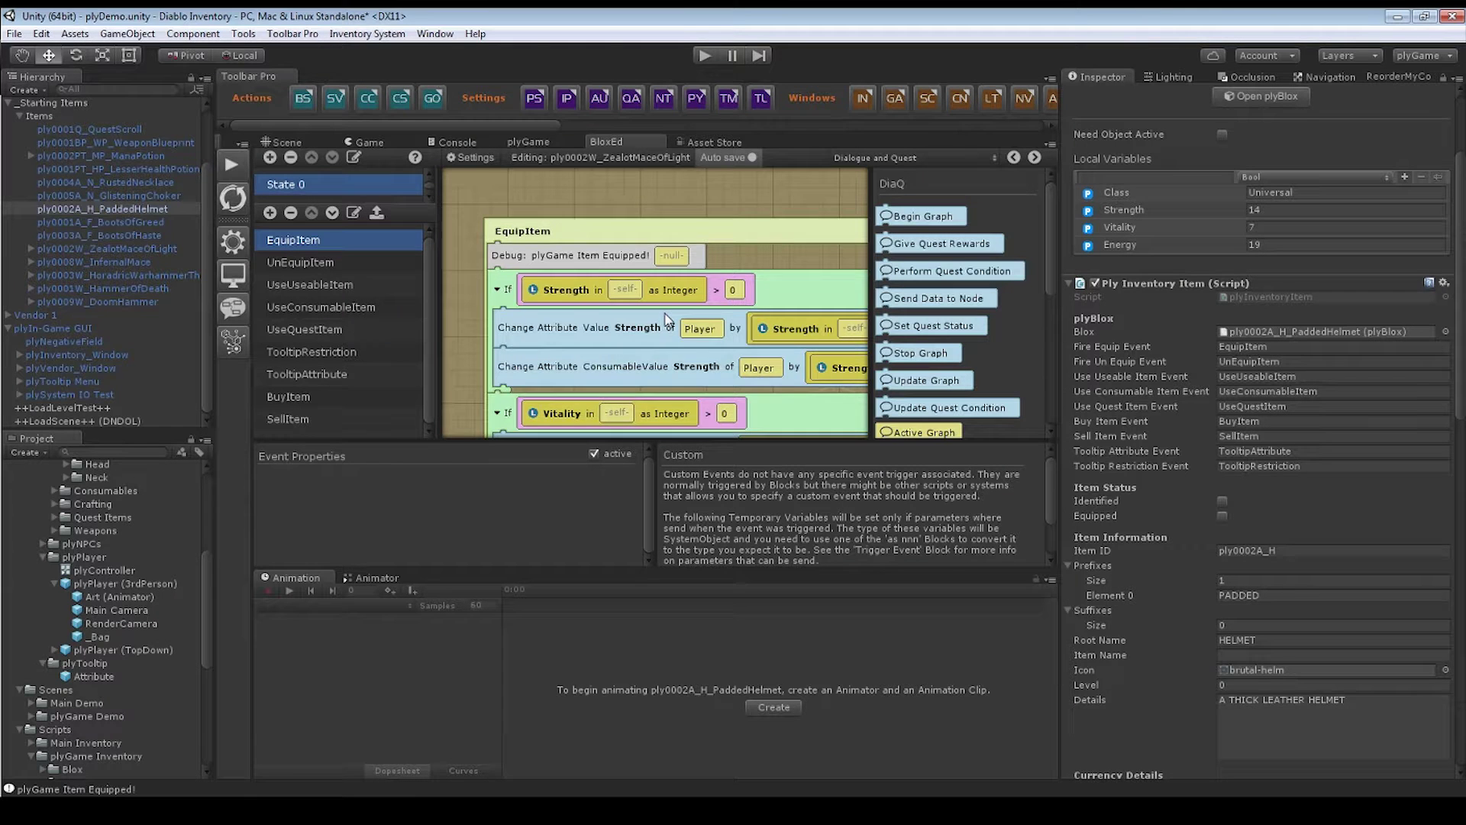
scroll(668, 319, down, 3)
scroll(1283, 280, up, 3)
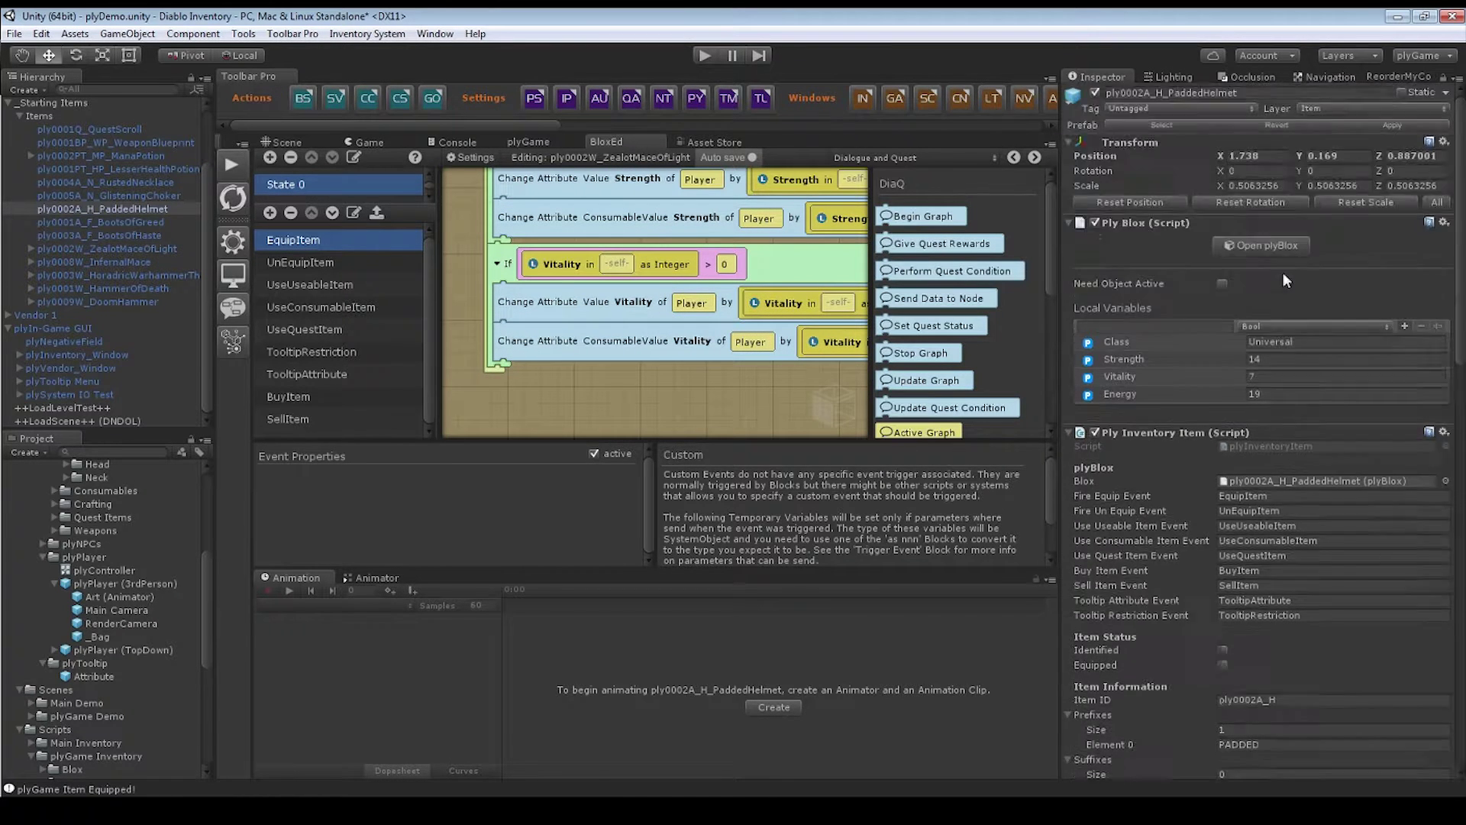
- Load the Padded Helmet's blox and scroll through its EquipItem blocks
click(1240, 243)
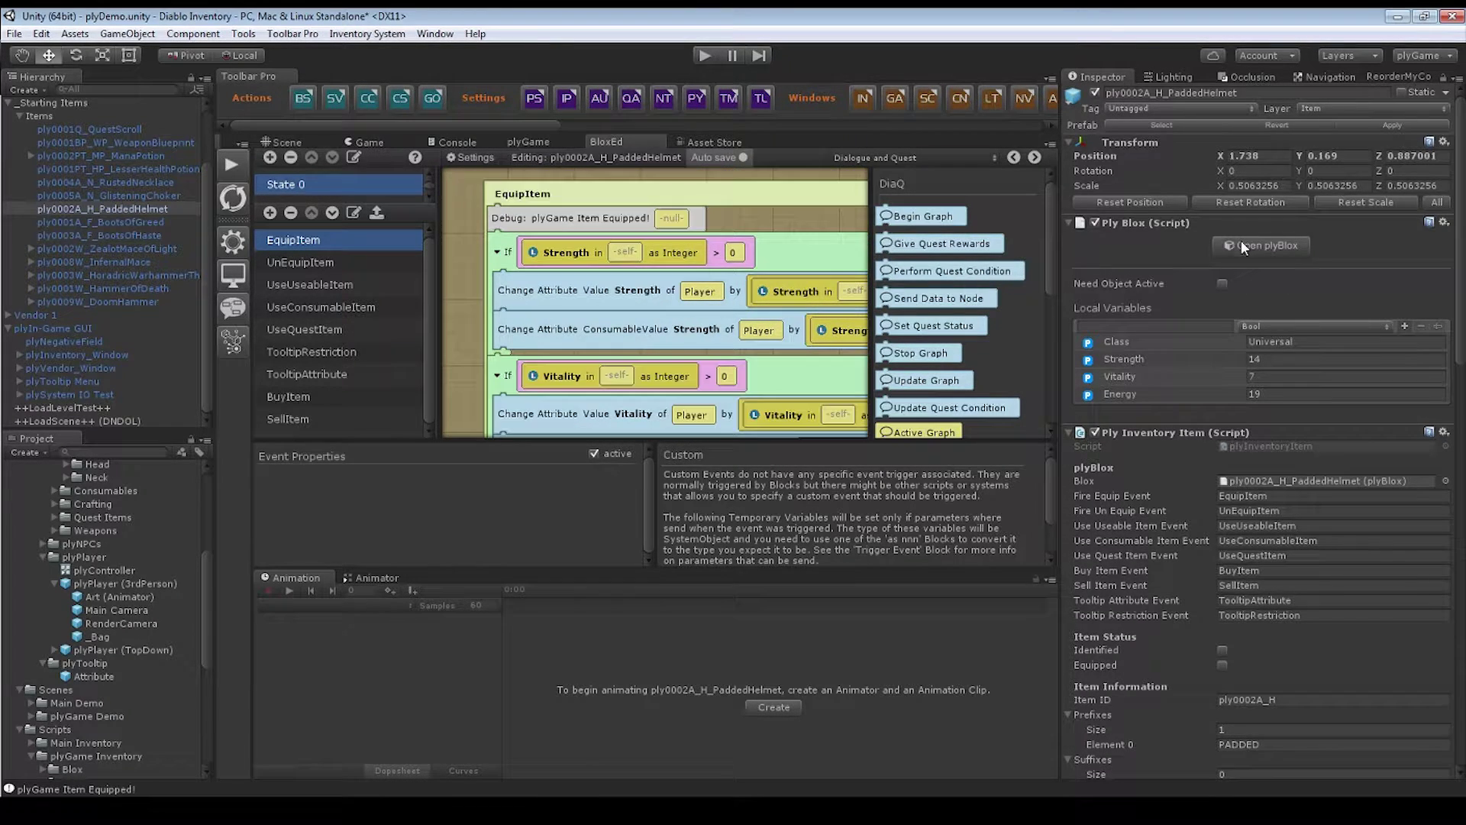
scroll(697, 306, down, 3)
scroll(688, 298, up, 1)
scroll(665, 283, down, 2)
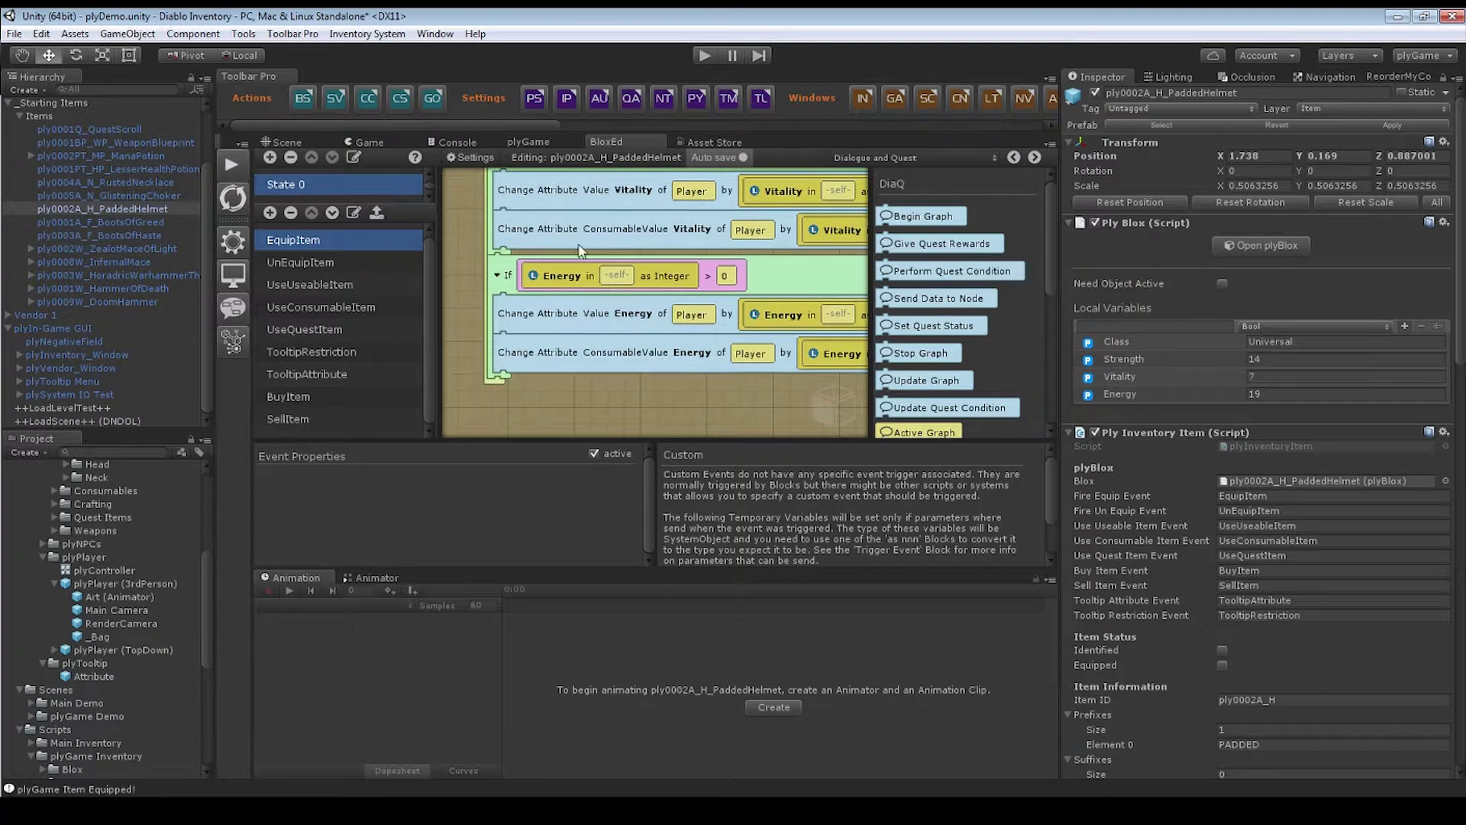
scroll(641, 267, up, 2)
scroll(611, 252, down, 3)
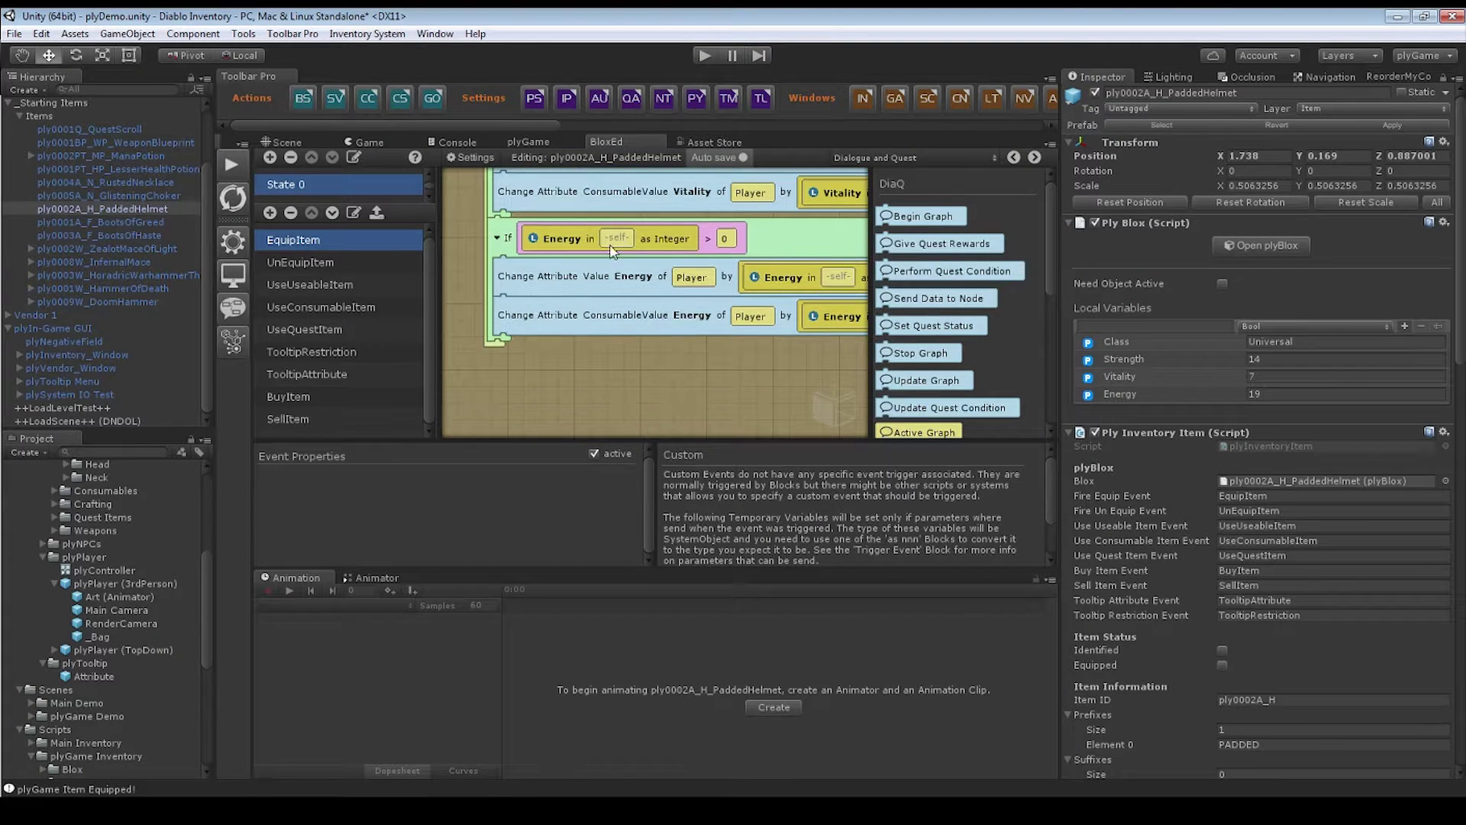
- Reload the blox from the top, then view the UnEquipItem and TooltipAttribute event graphs
click(1235, 247)
scroll(764, 343, down, 3)
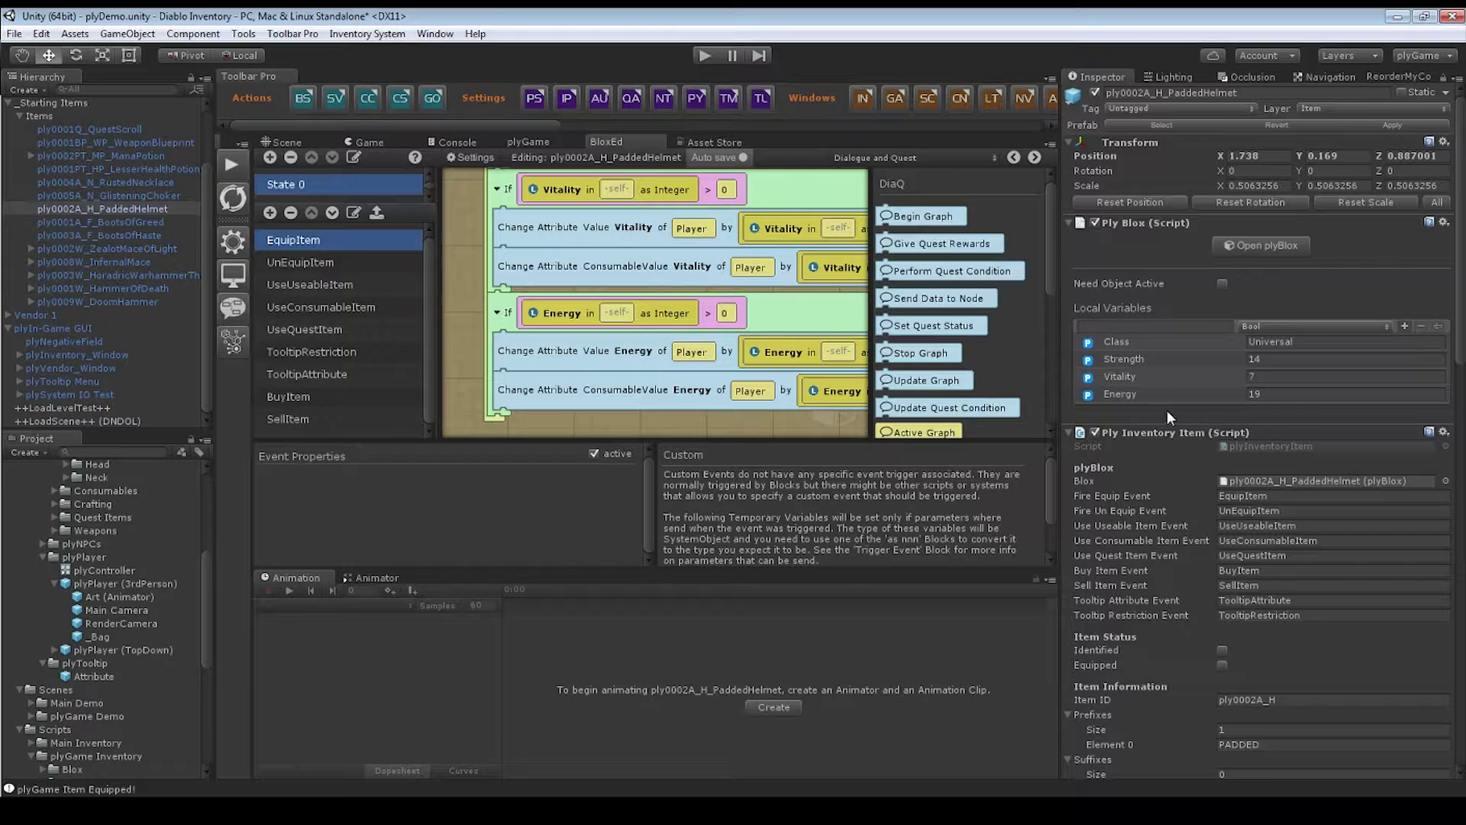
scroll(649, 382, up, 3)
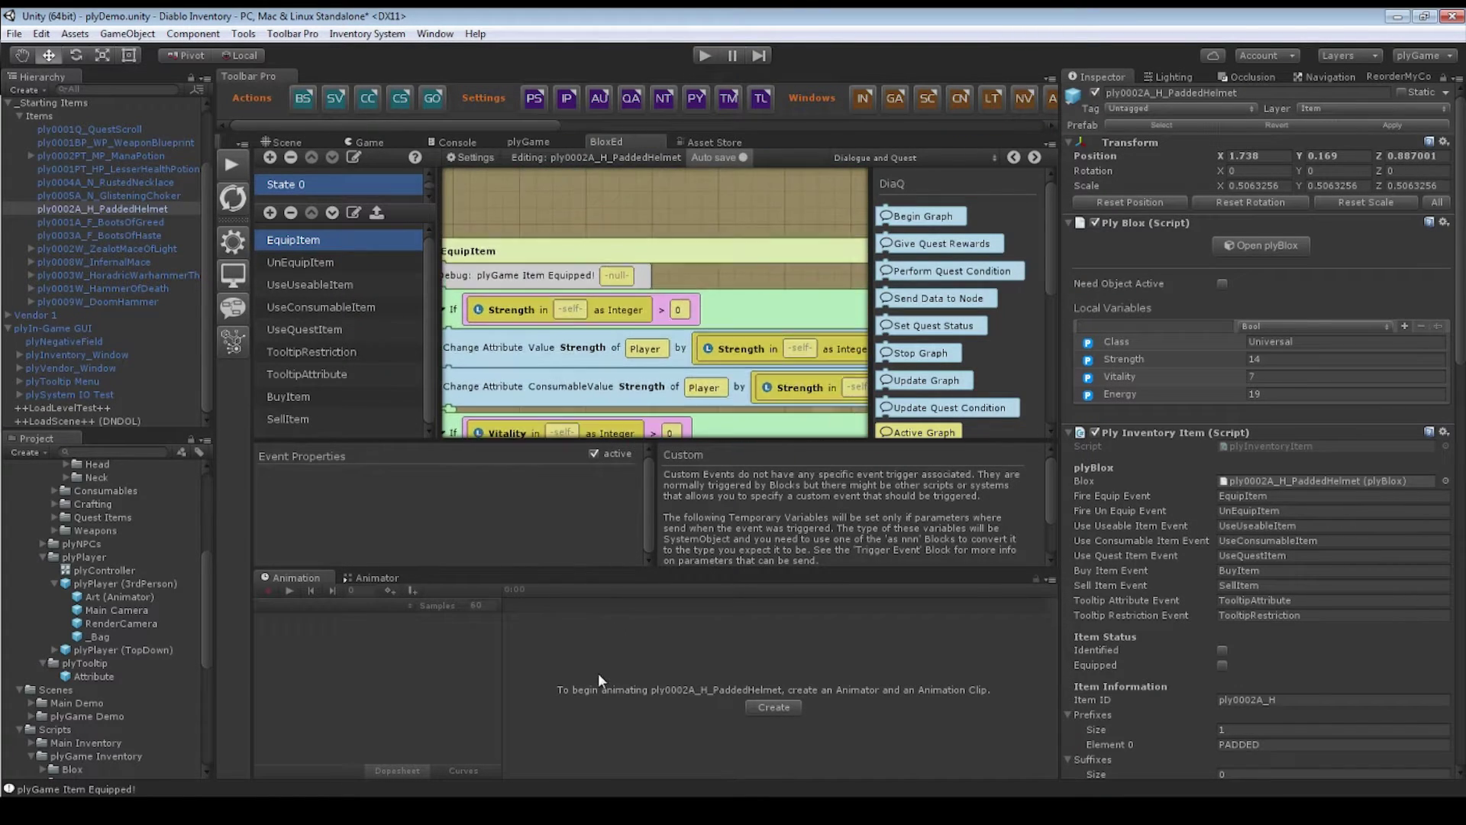
scroll(644, 383, down, 4)
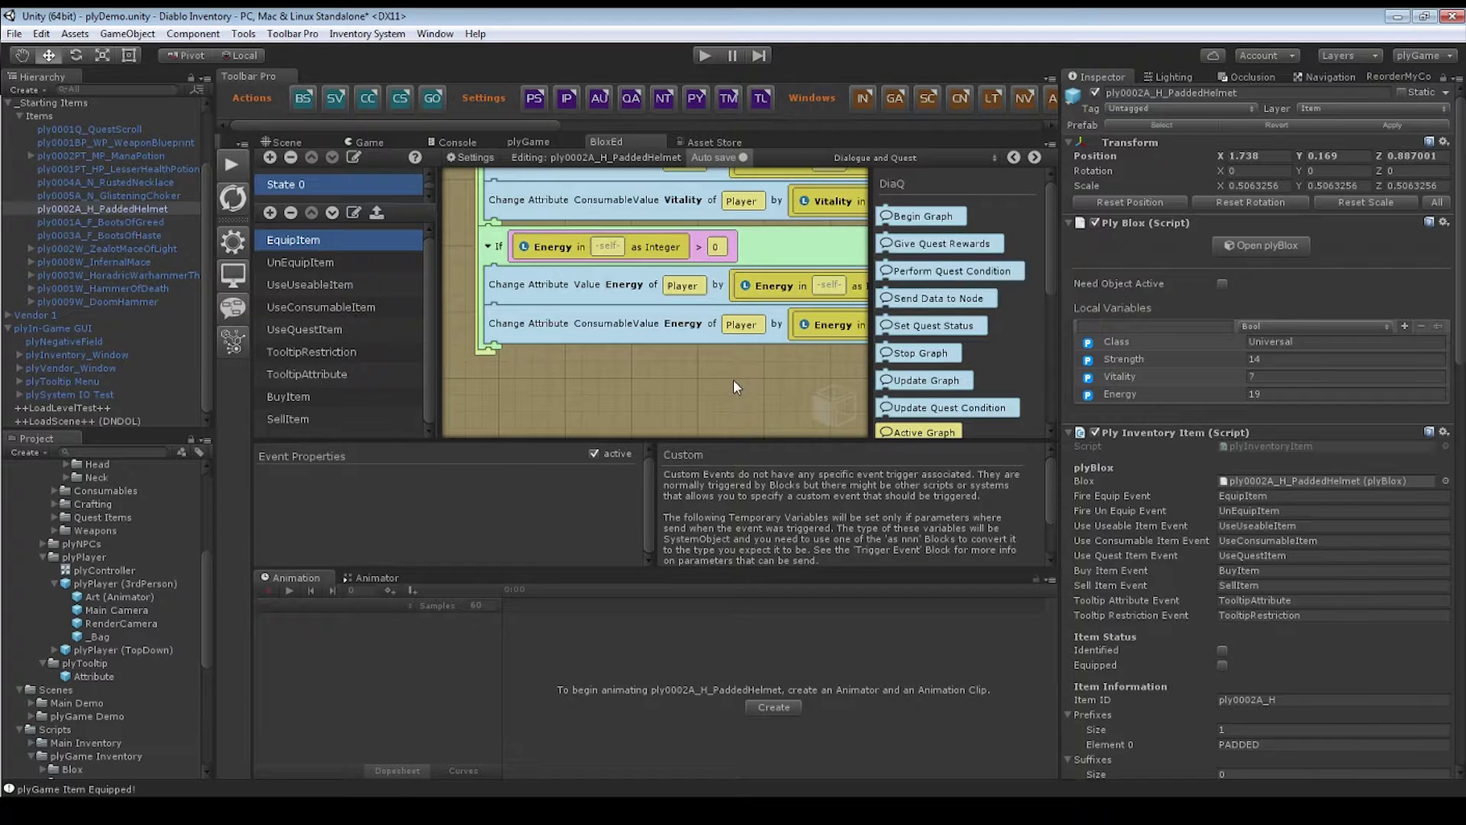
scroll(733, 379, up, 2)
scroll(610, 367, down, 1)
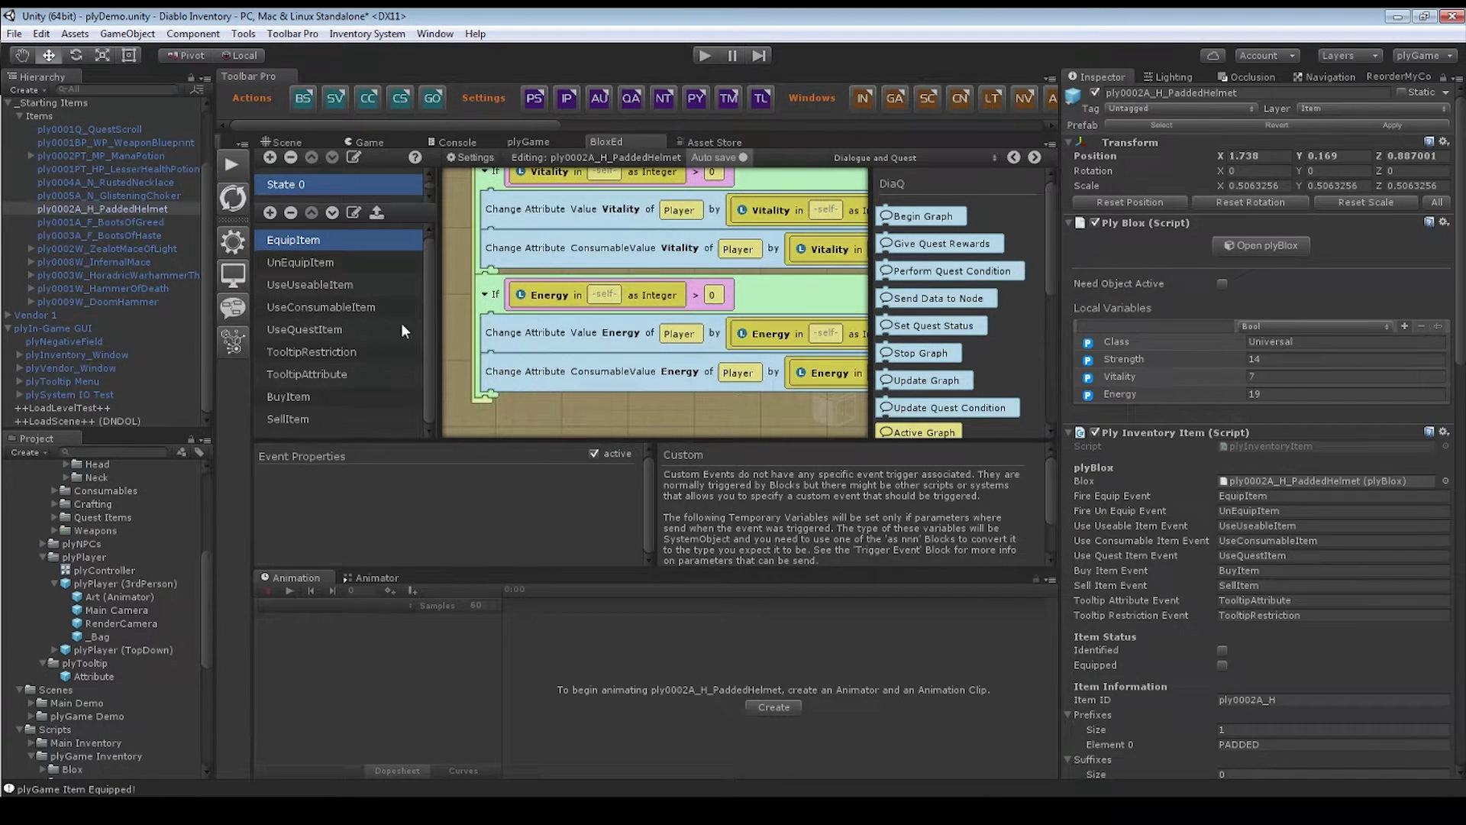
click(333, 263)
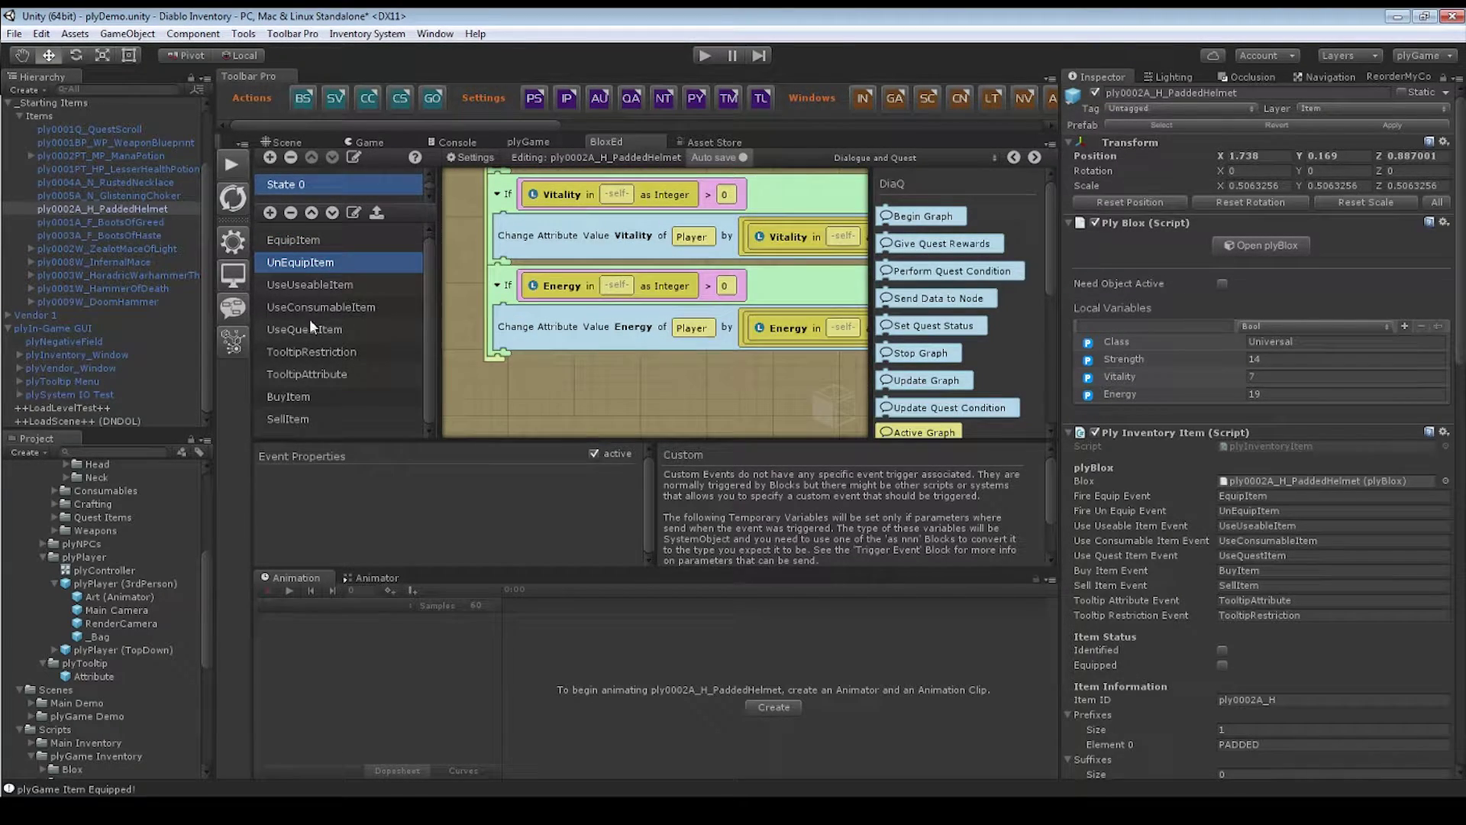
click(325, 371)
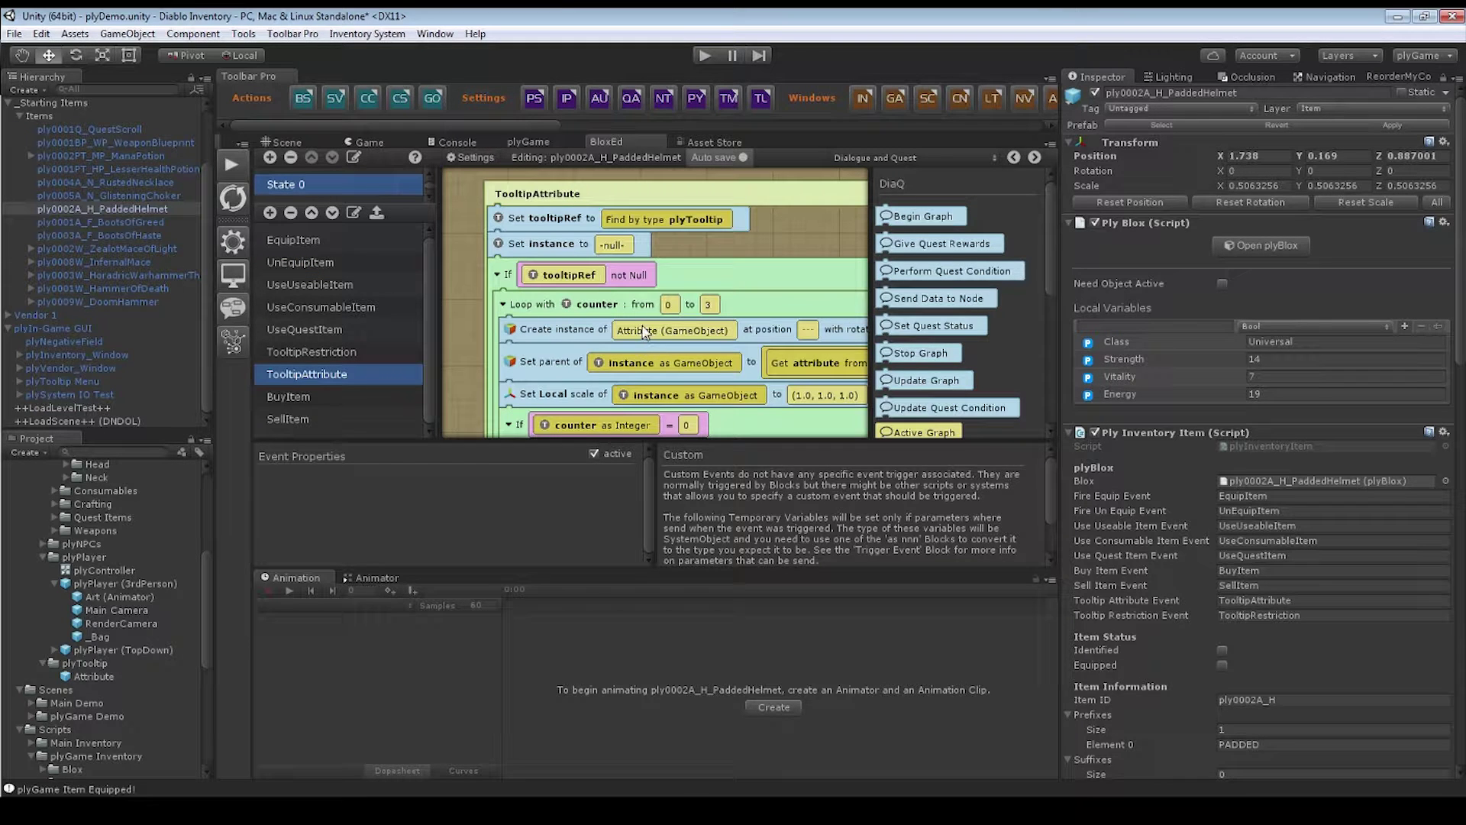
- Inspect the counter loop (0 to 3) and its If counter = 0, 1 and 2 checks
click(710, 305)
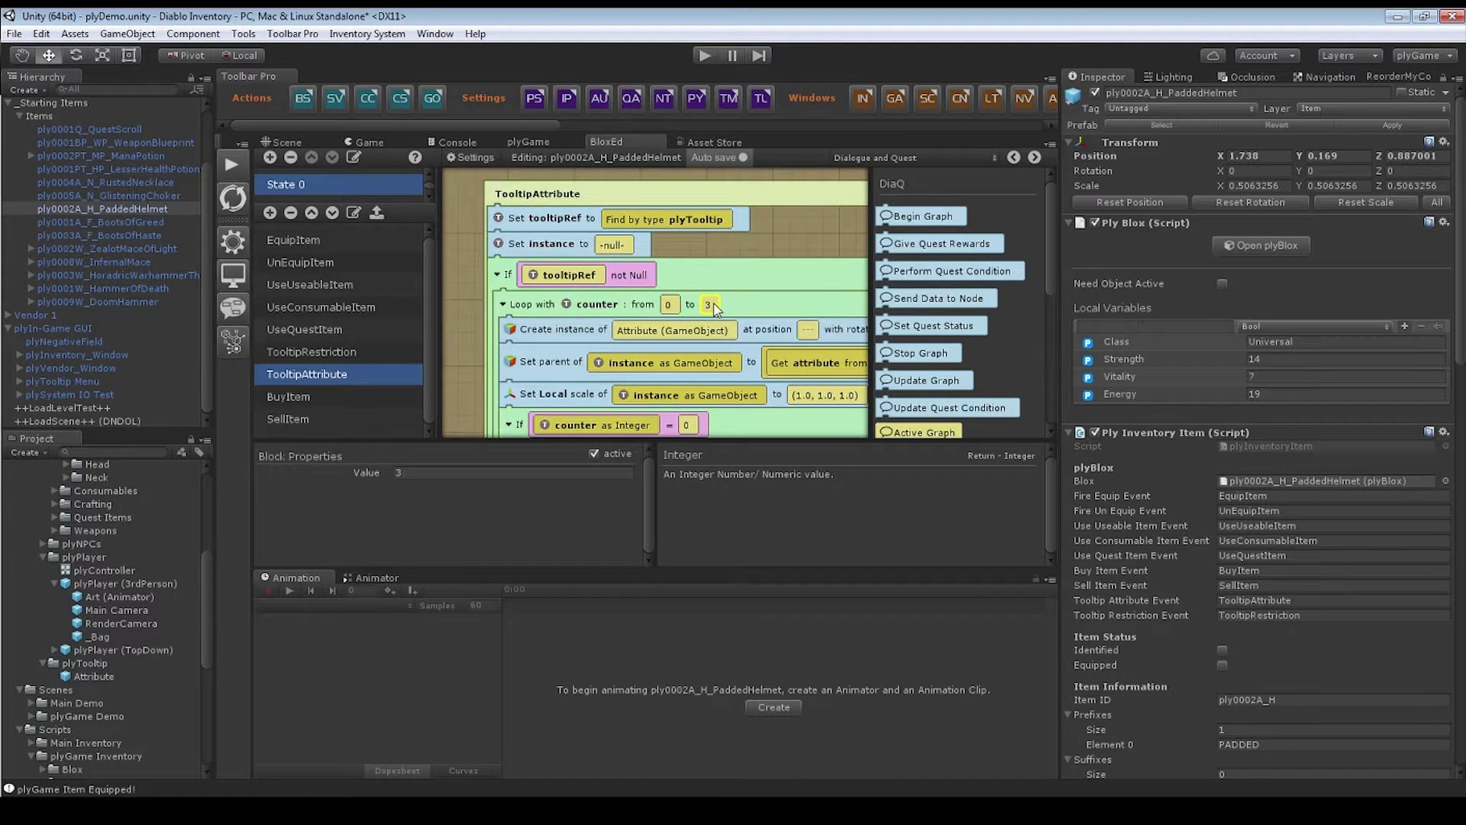
scroll(739, 319, down, 5)
click(726, 302)
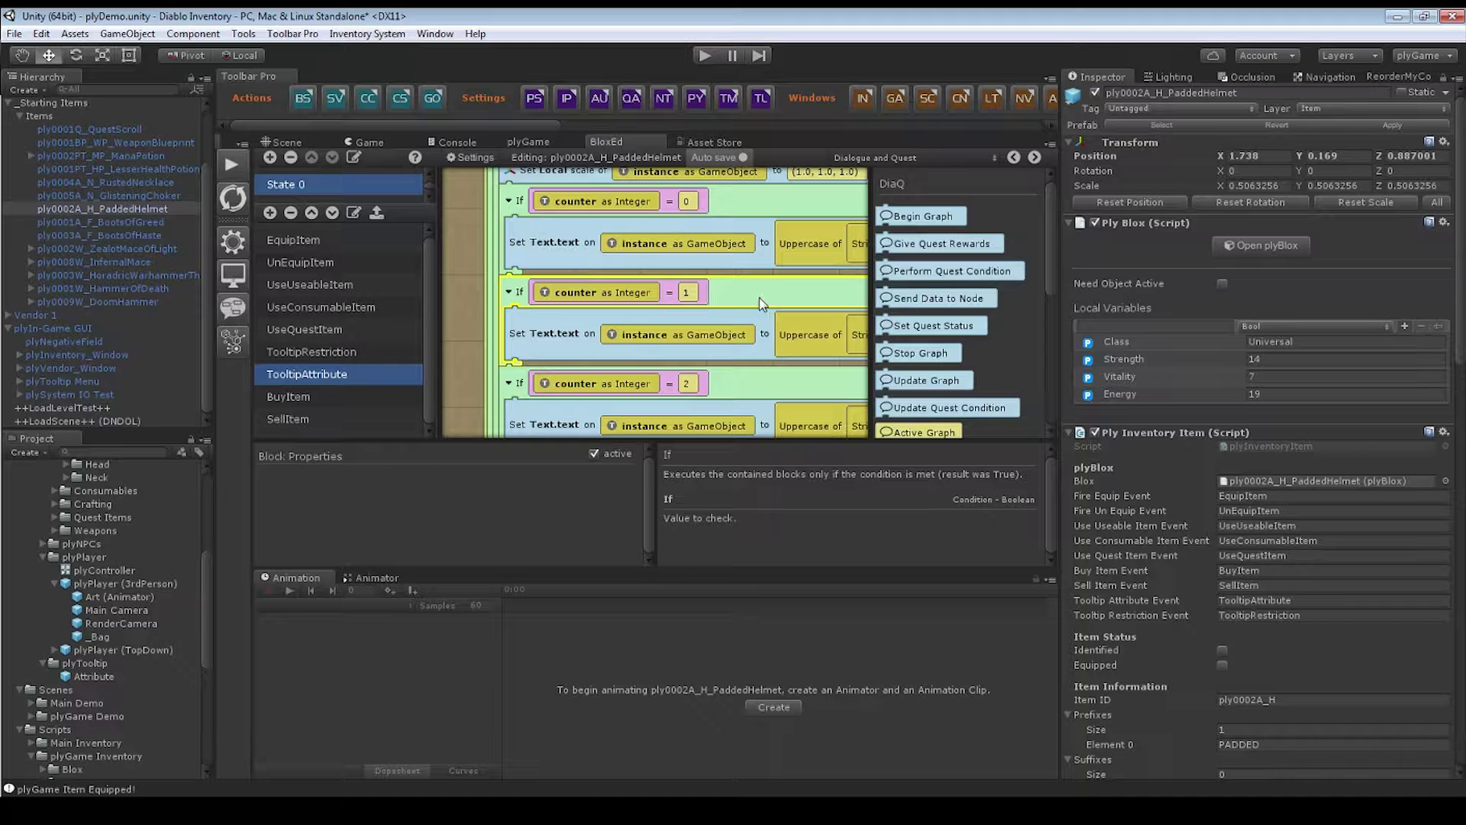
scroll(753, 309, down, 2)
click(725, 306)
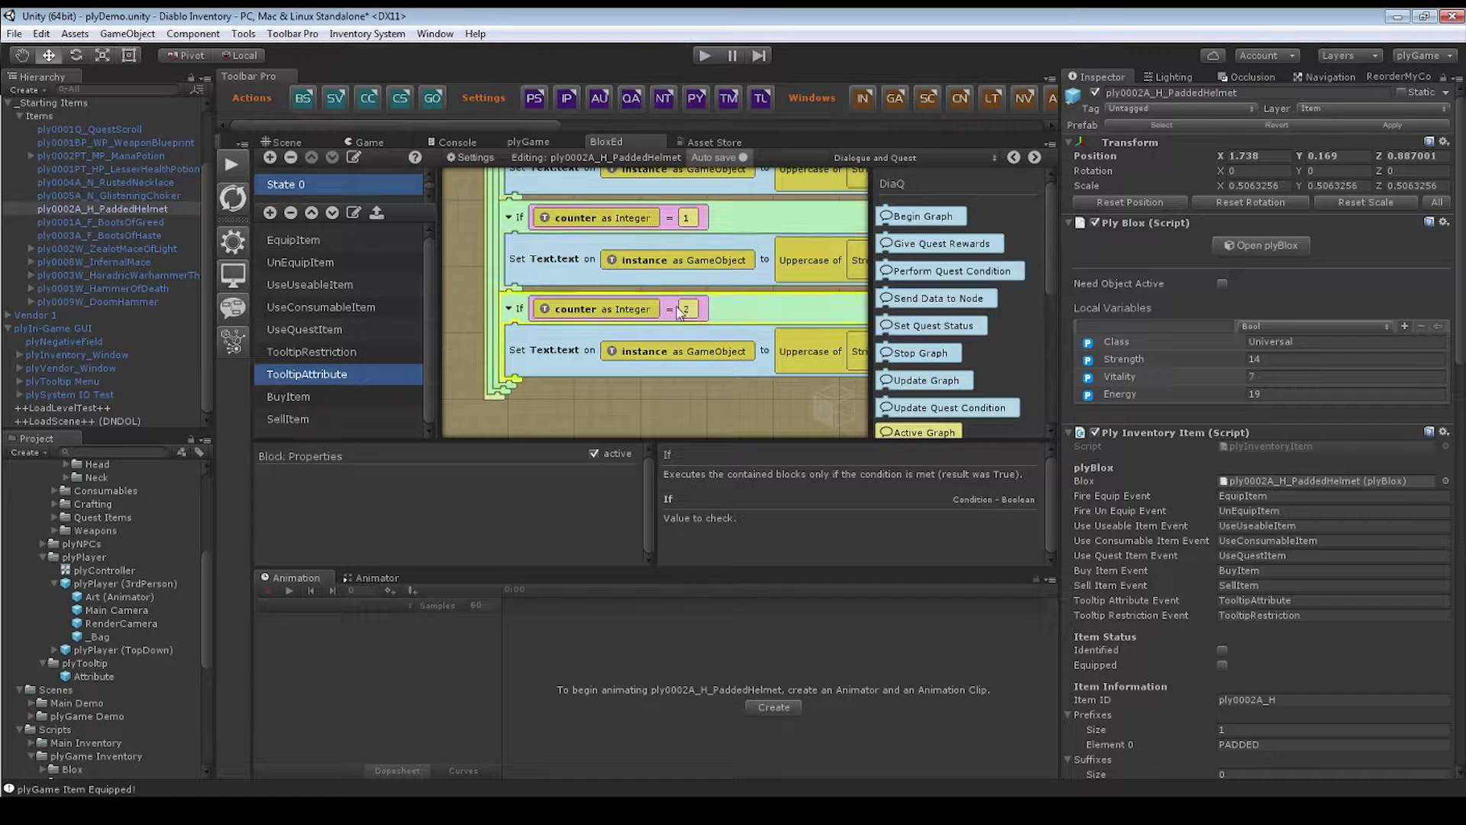
click(681, 310)
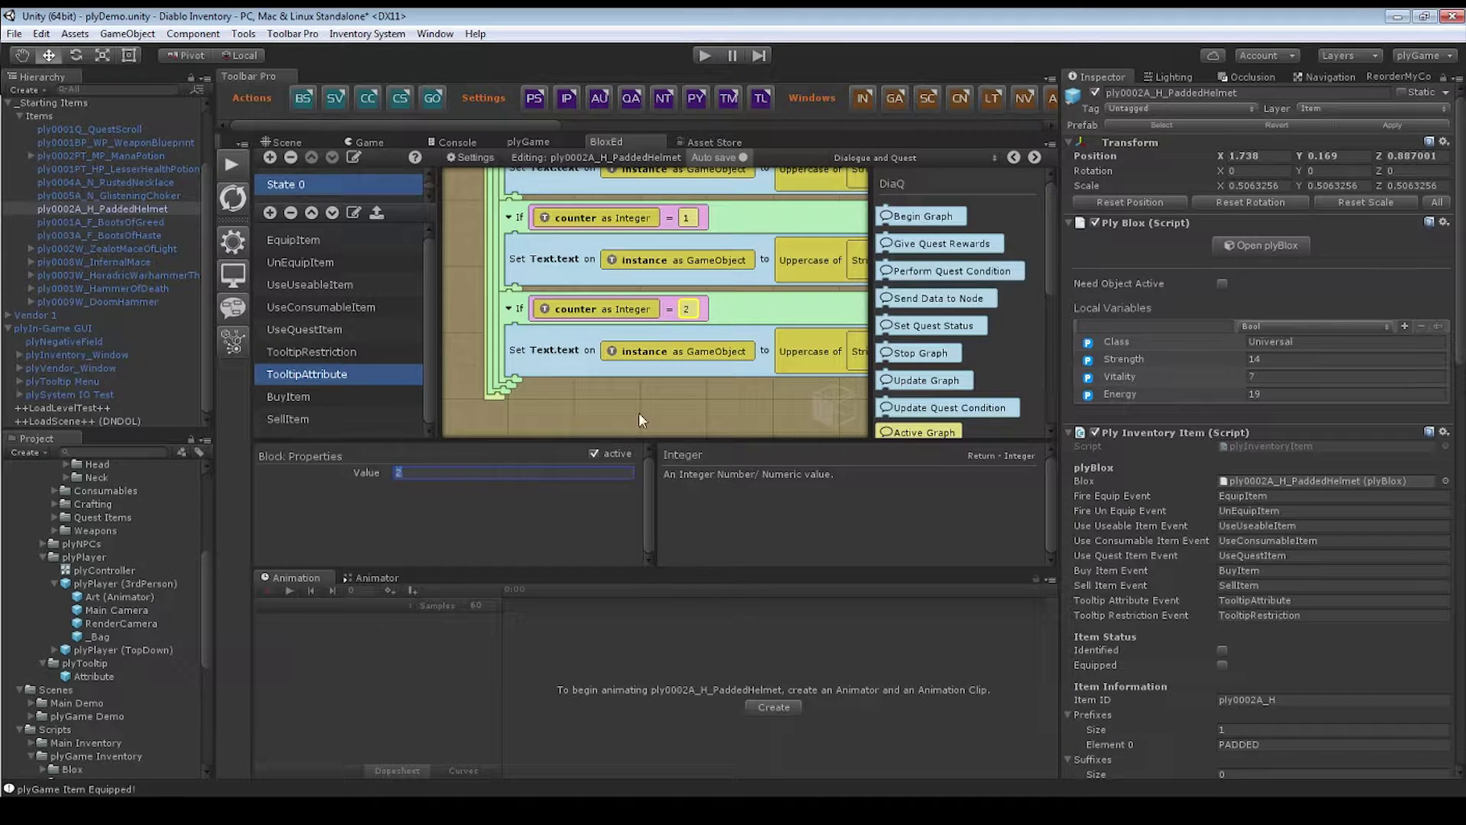
scroll(626, 398, up, 3)
click(688, 239)
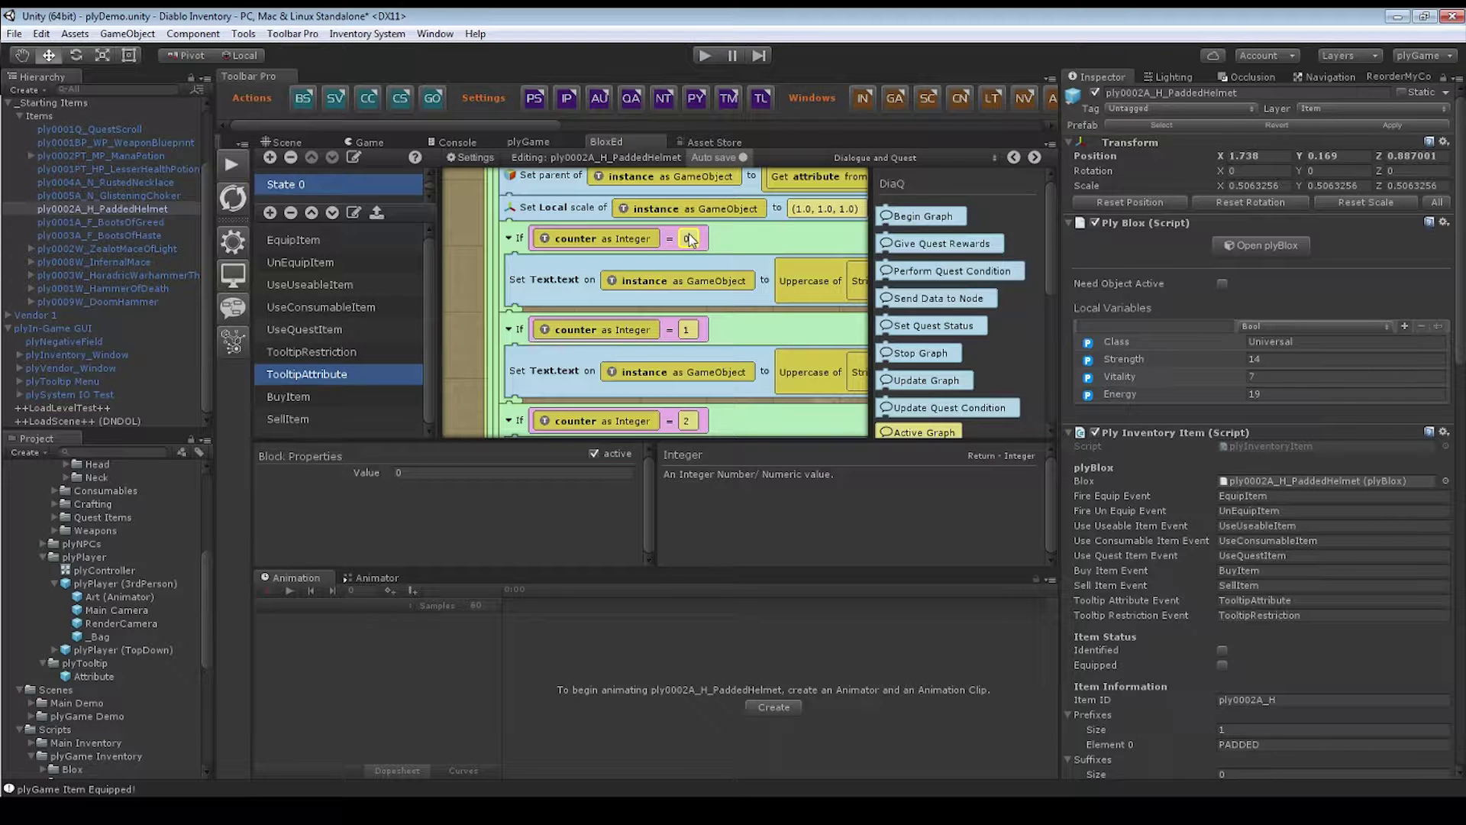
scroll(688, 386, down, 2)
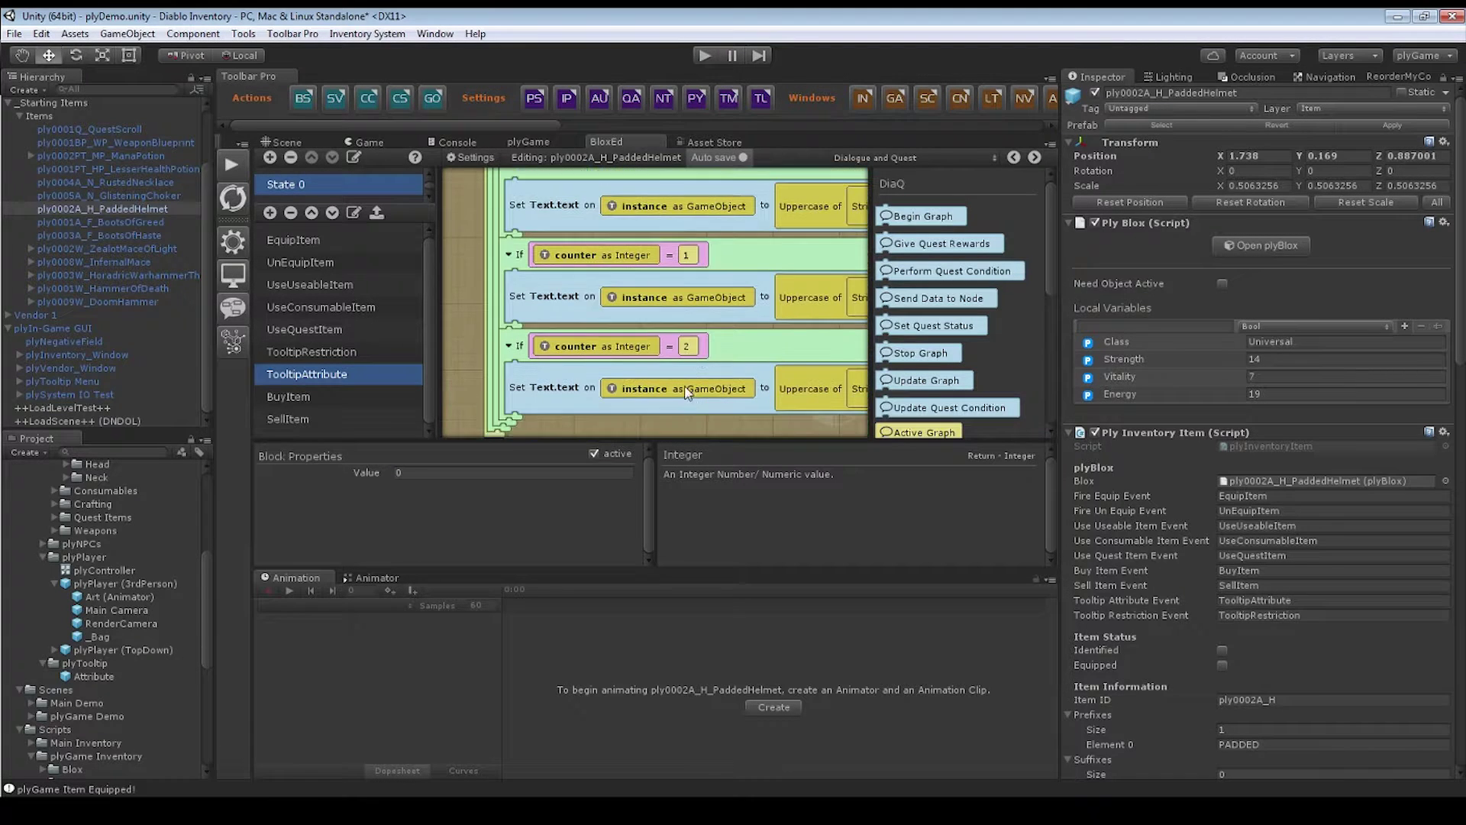
scroll(692, 363, up, 6)
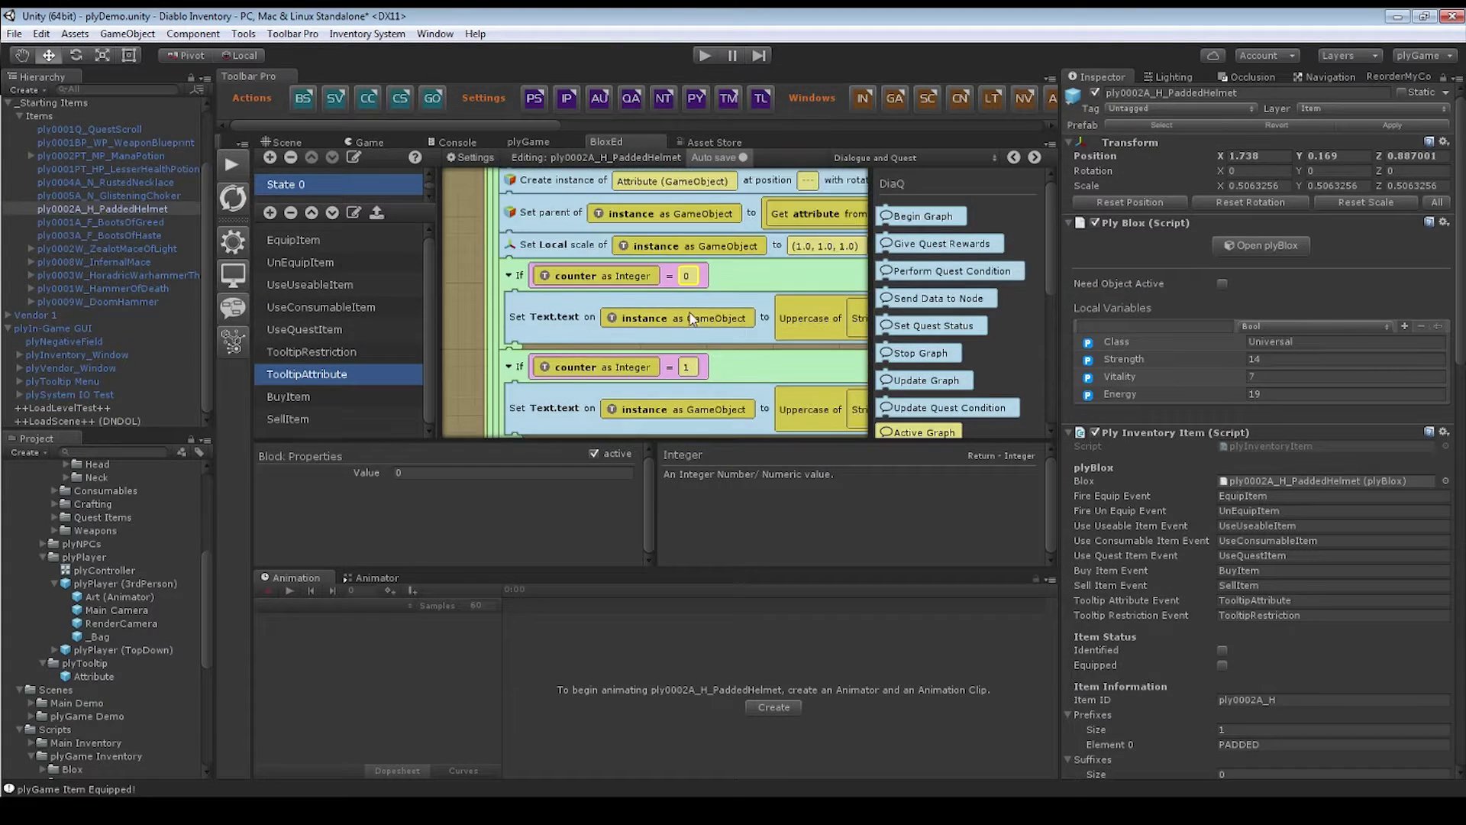
click(715, 276)
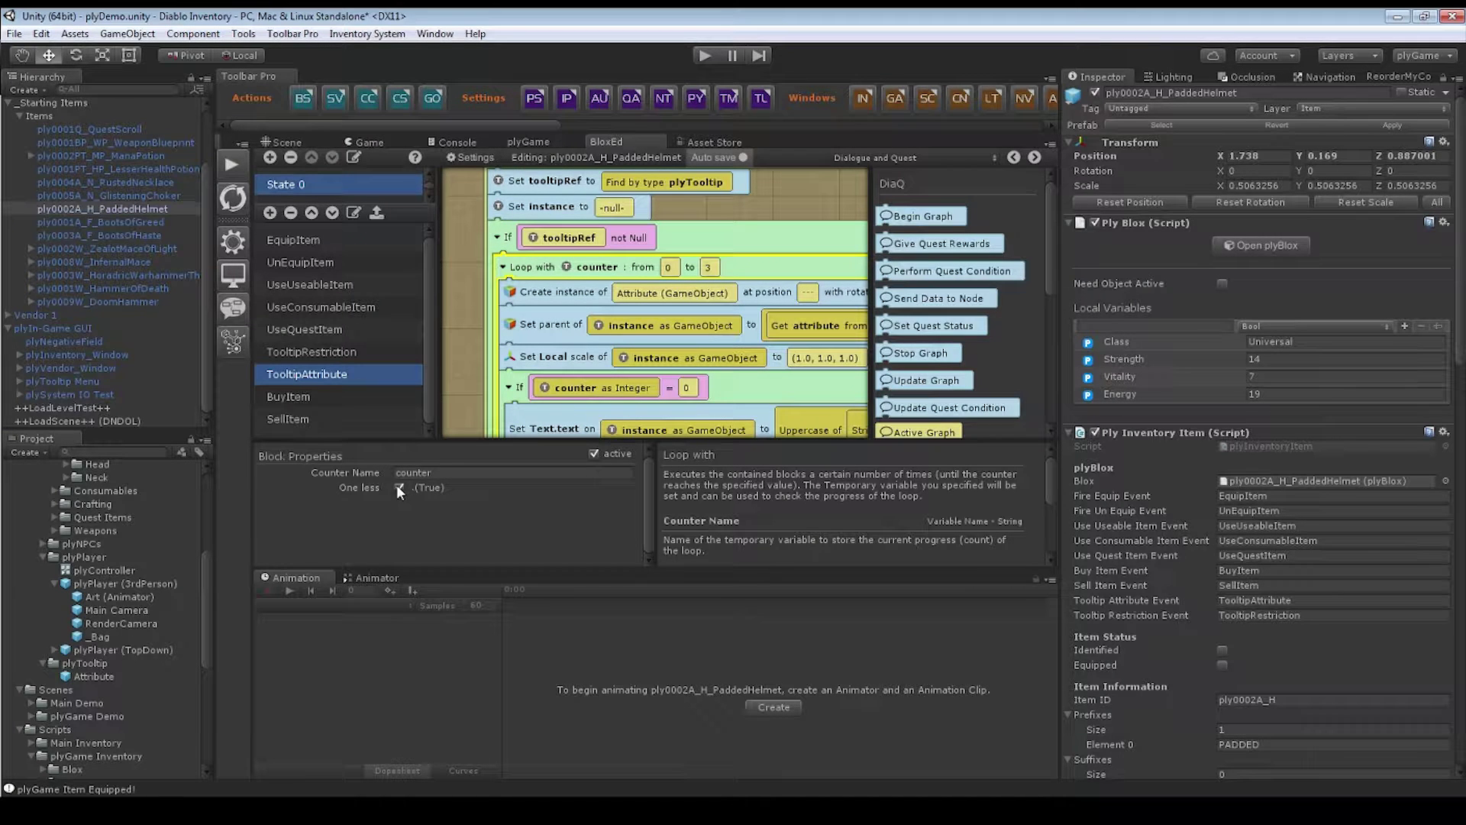
scroll(745, 346, down, 8)
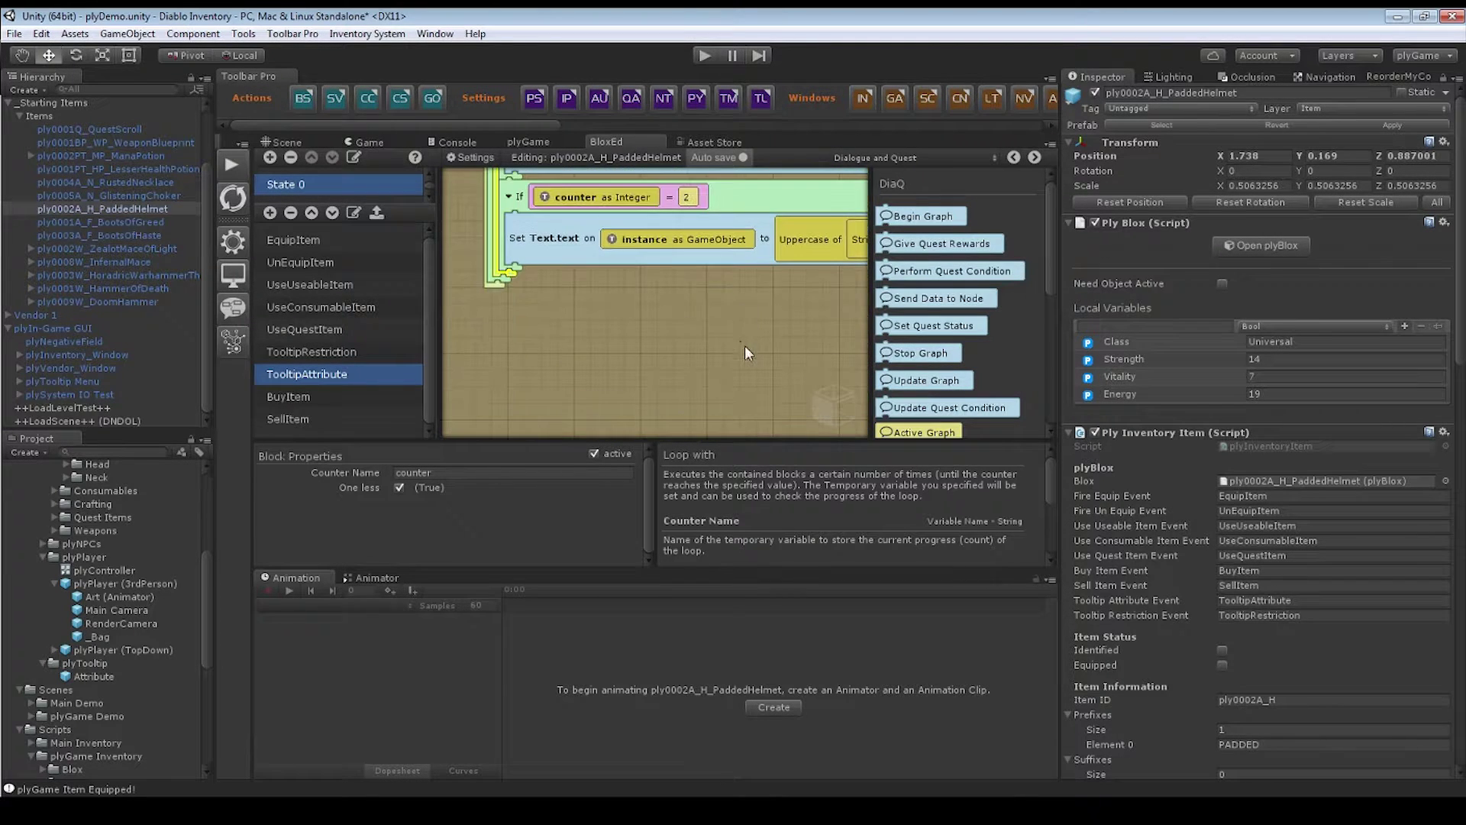
- Inspect the Energy tooltip string blocks, then bring up the Game view
scroll(534, 336, right, 3)
click(766, 294)
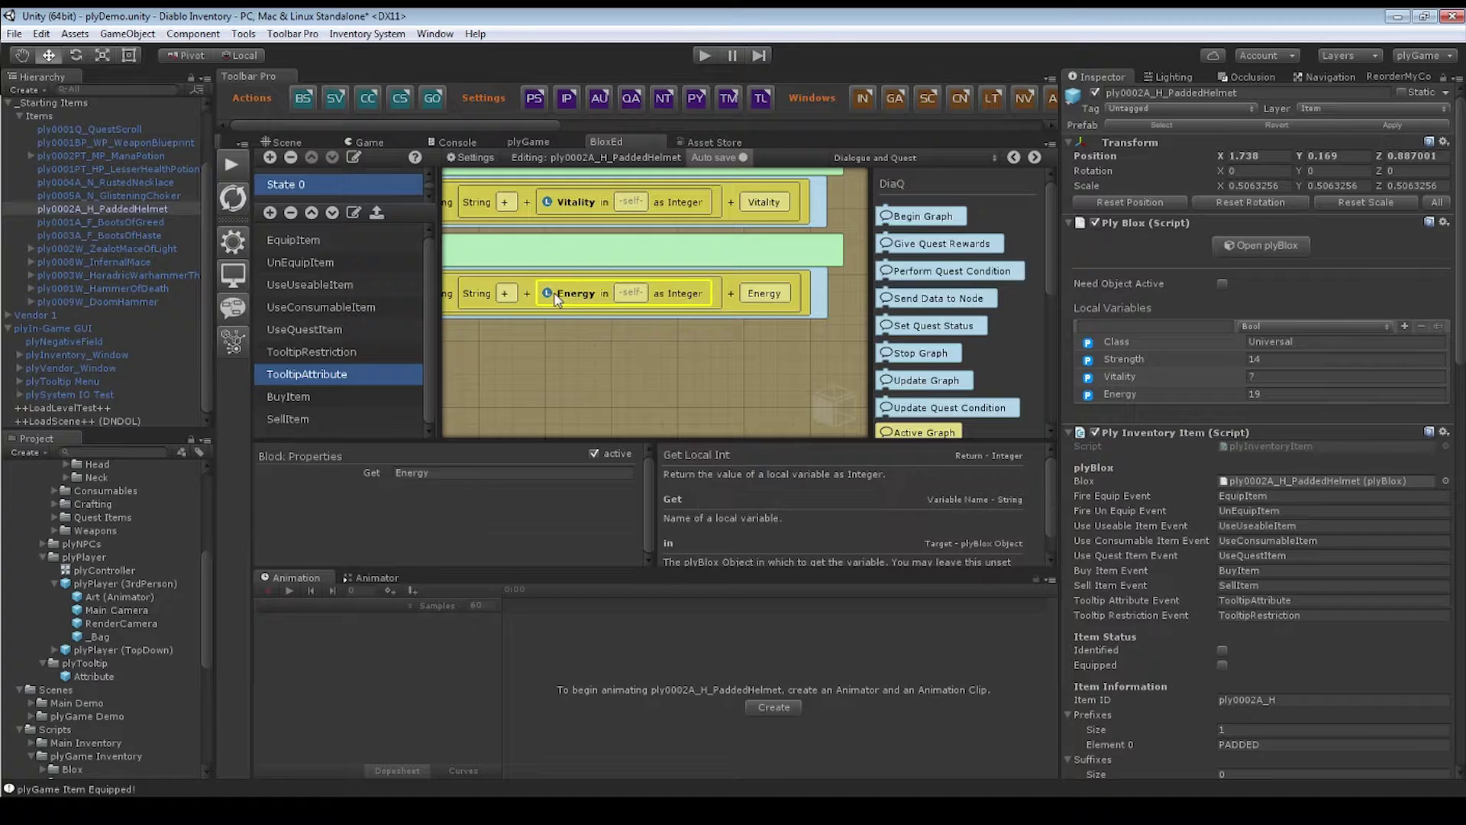
click(616, 288)
click(790, 307)
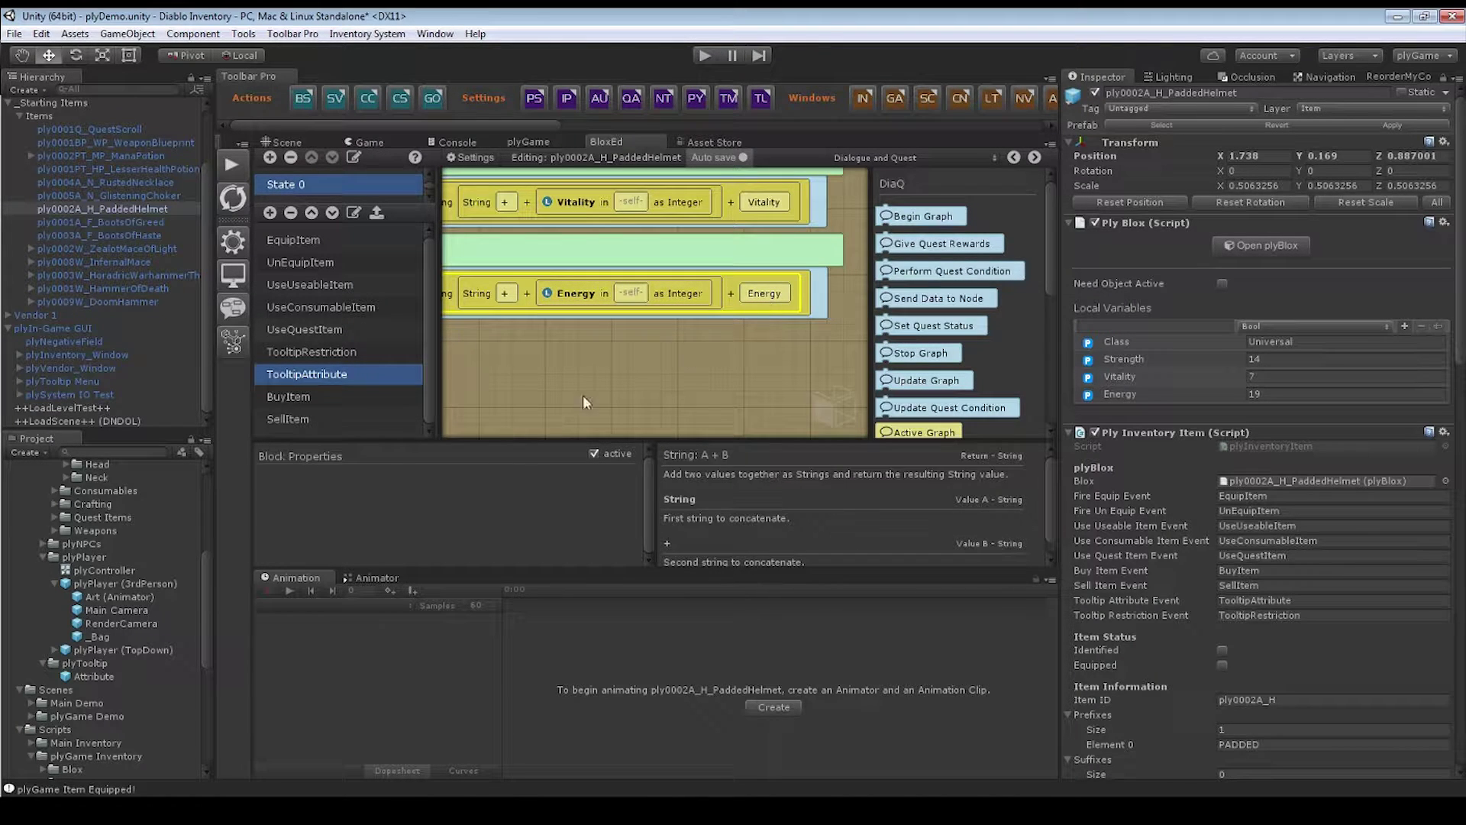
click(762, 293)
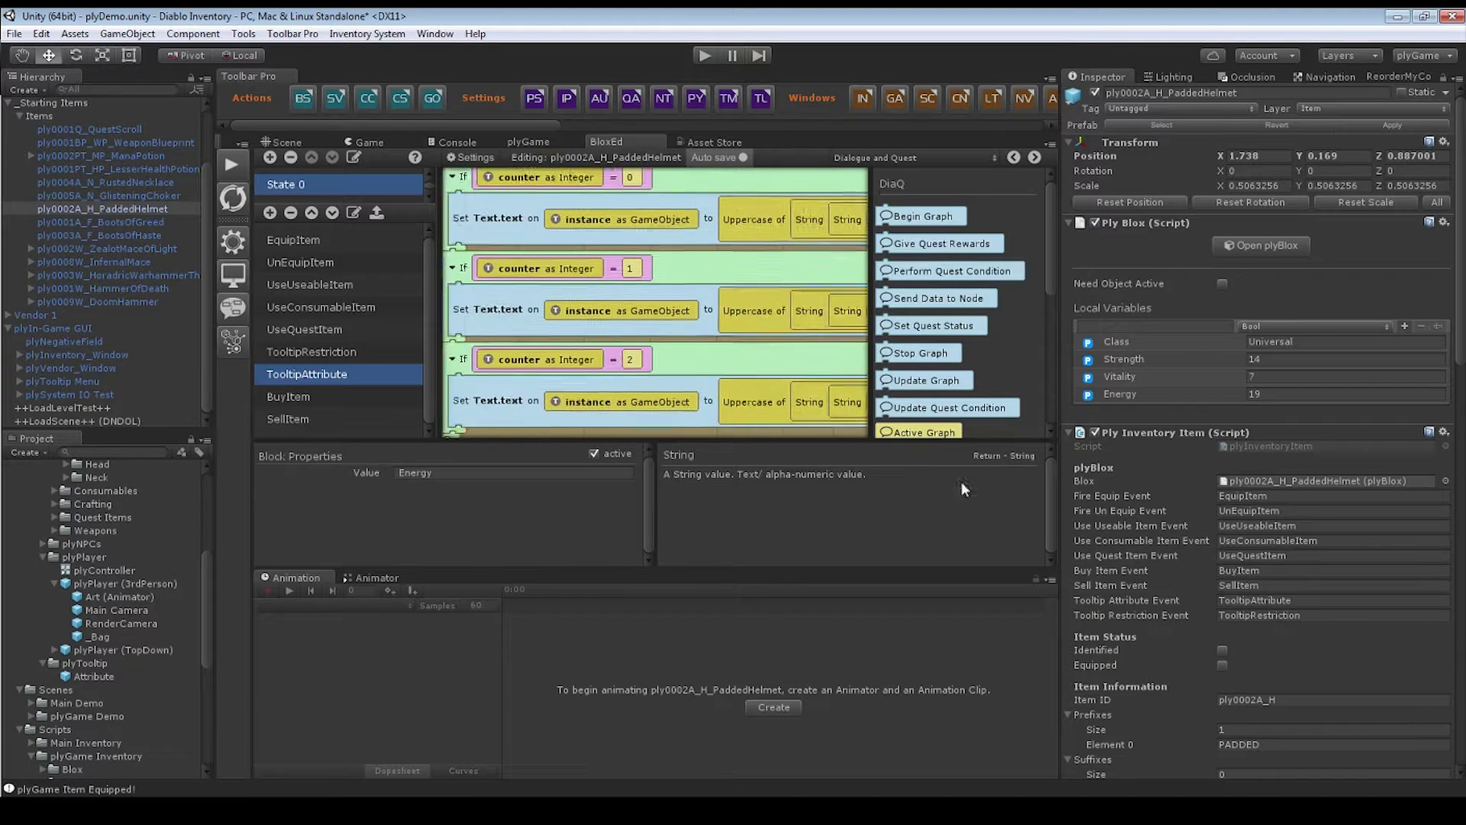
click(370, 142)
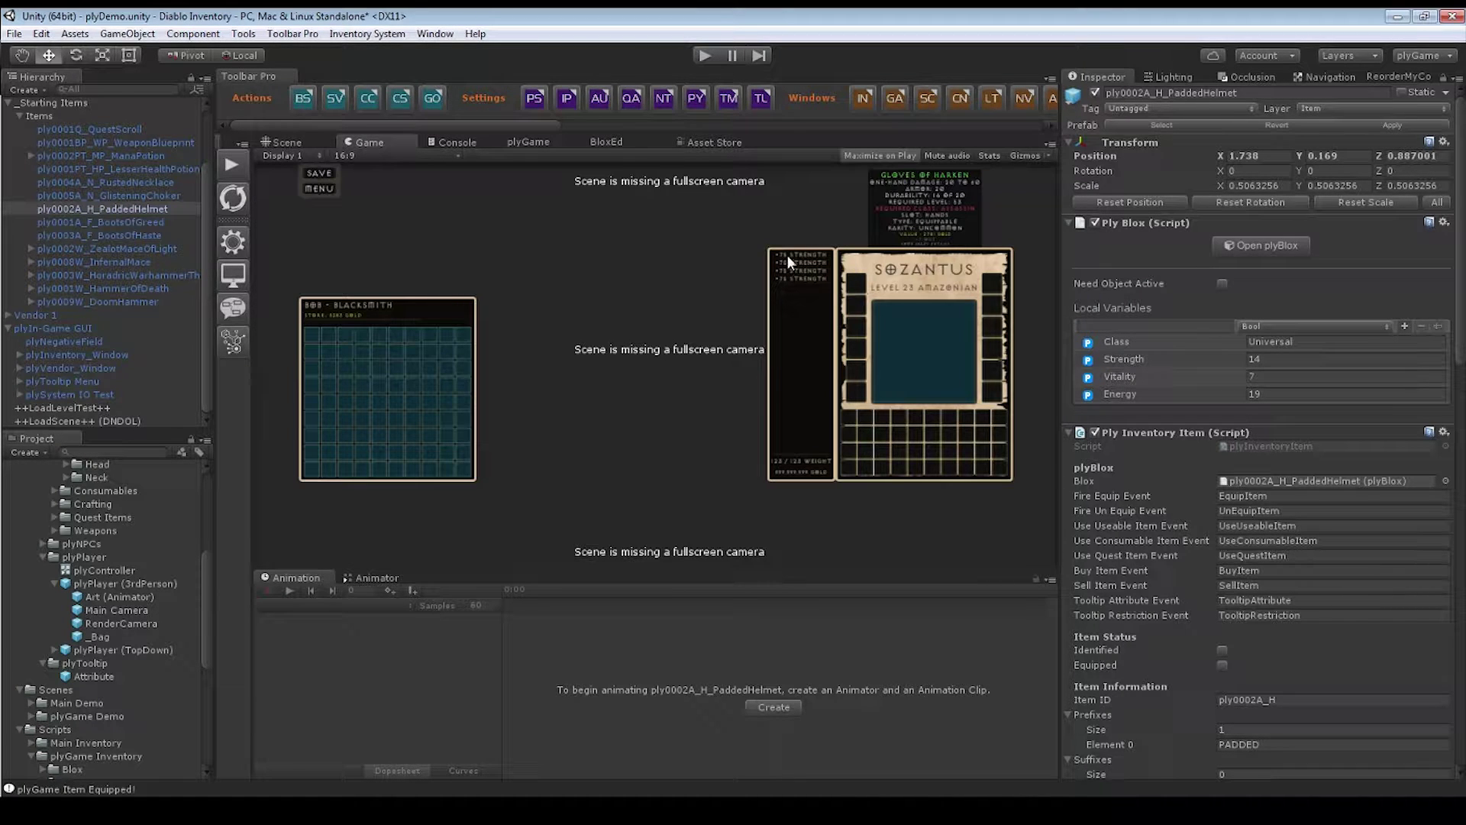
- Toggle Scene and Game views, then select ply0001PT_HP_LesserHealthPotion in the Hierarchy
click(297, 141)
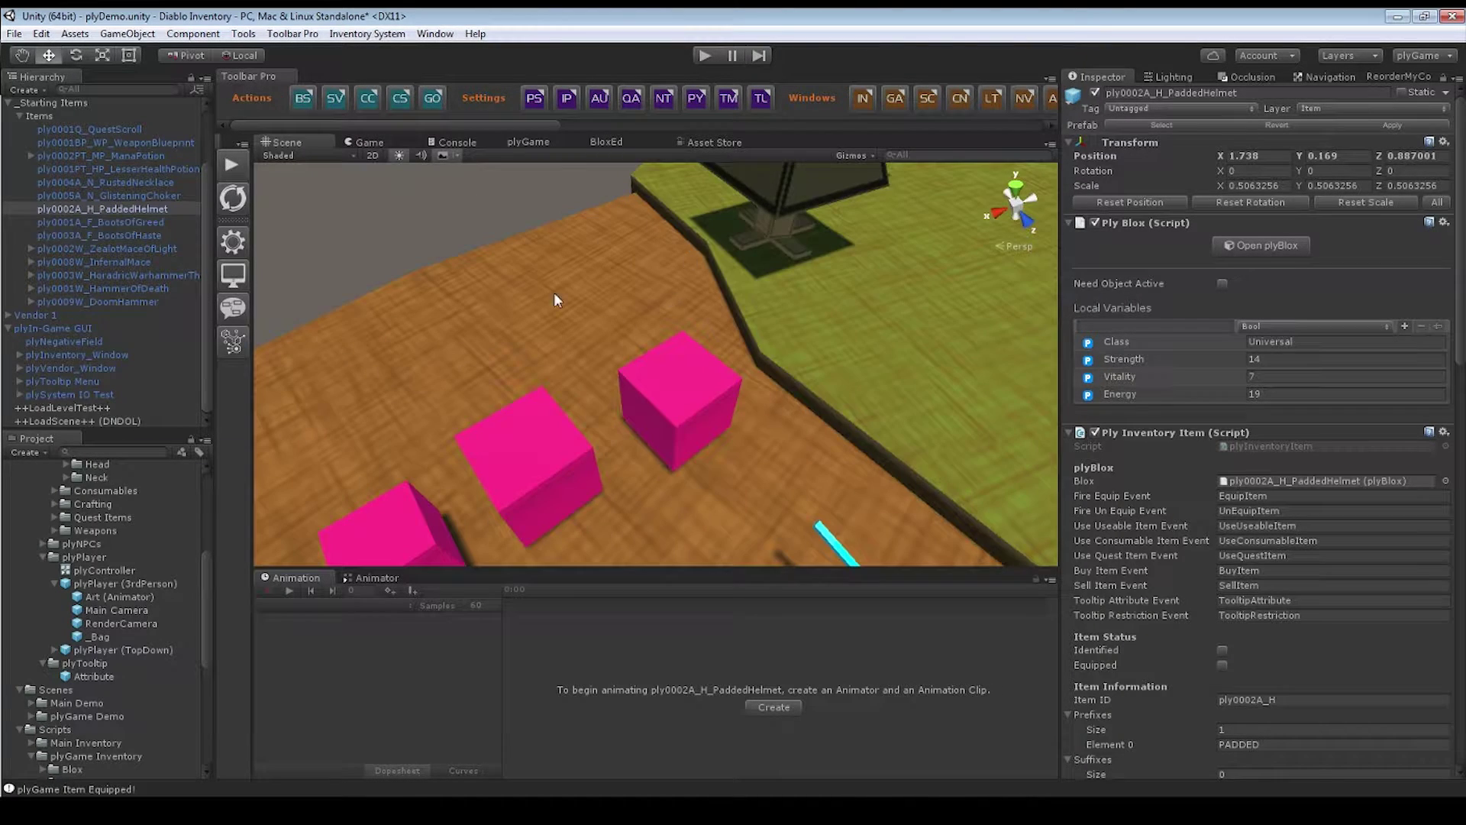
click(370, 142)
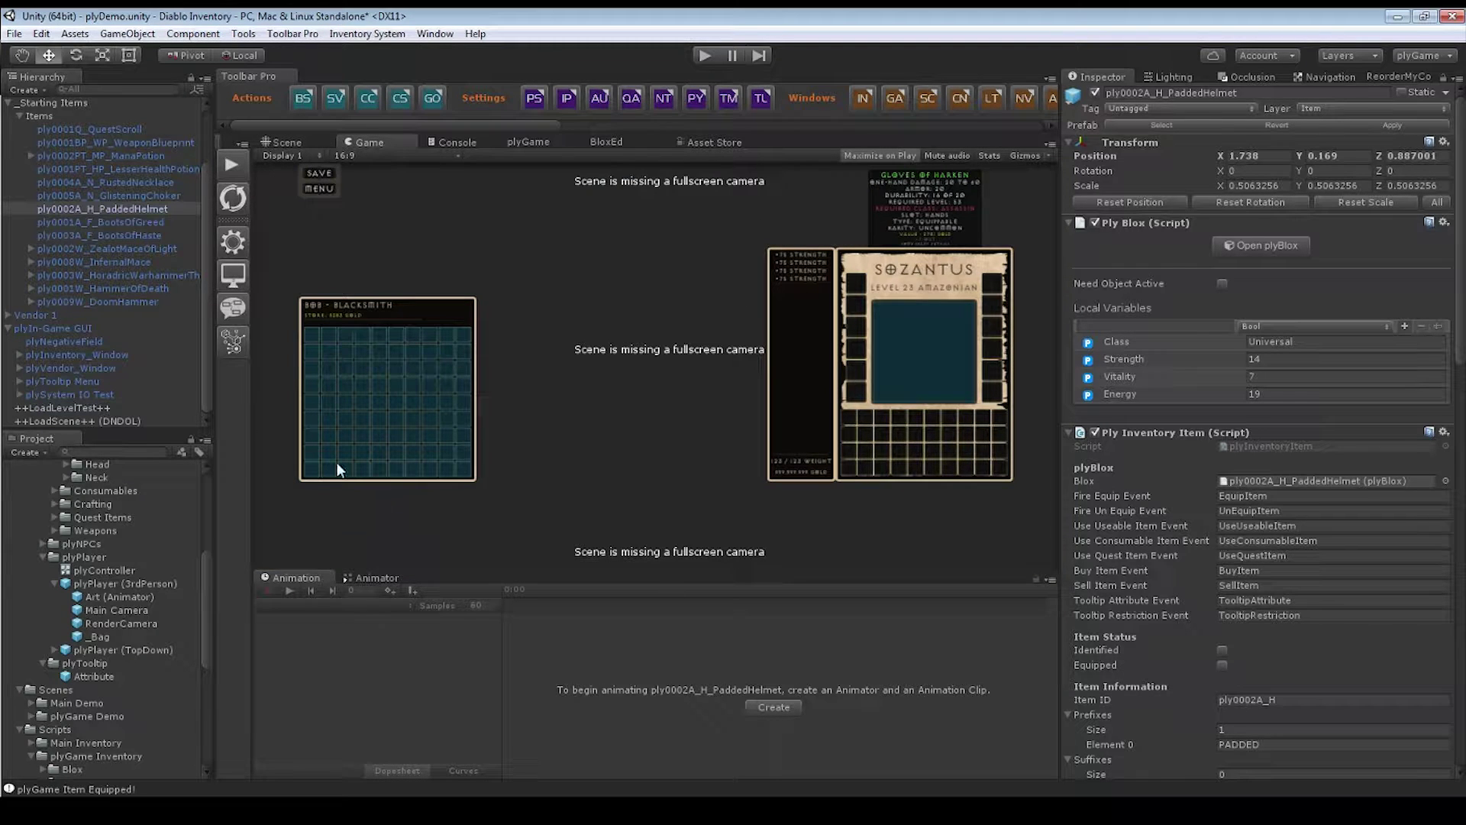
scroll(1446, 506, down, 15)
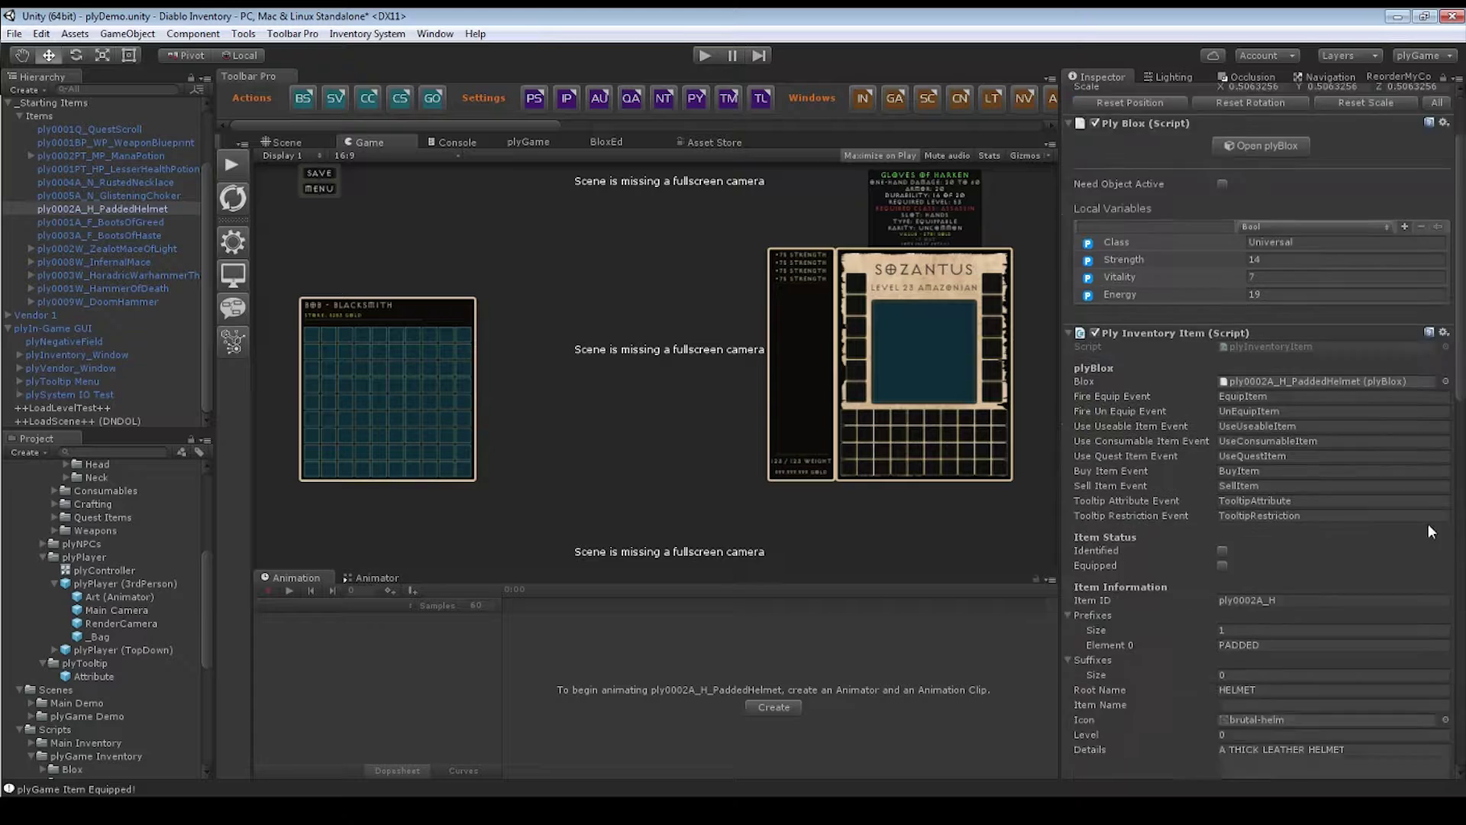
scroll(1390, 479, up, 4)
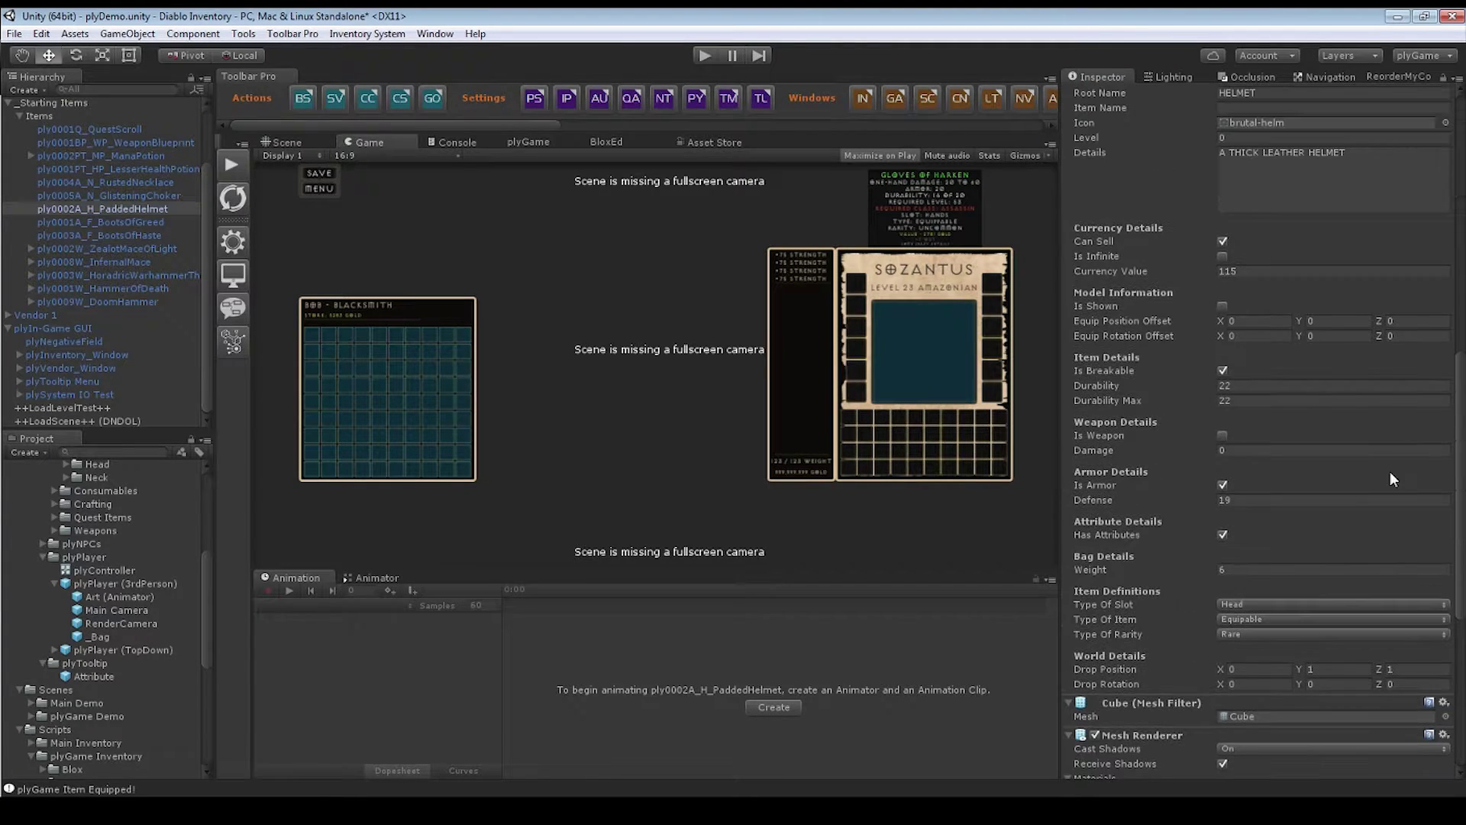
click(123, 168)
scroll(1216, 391, down, 6)
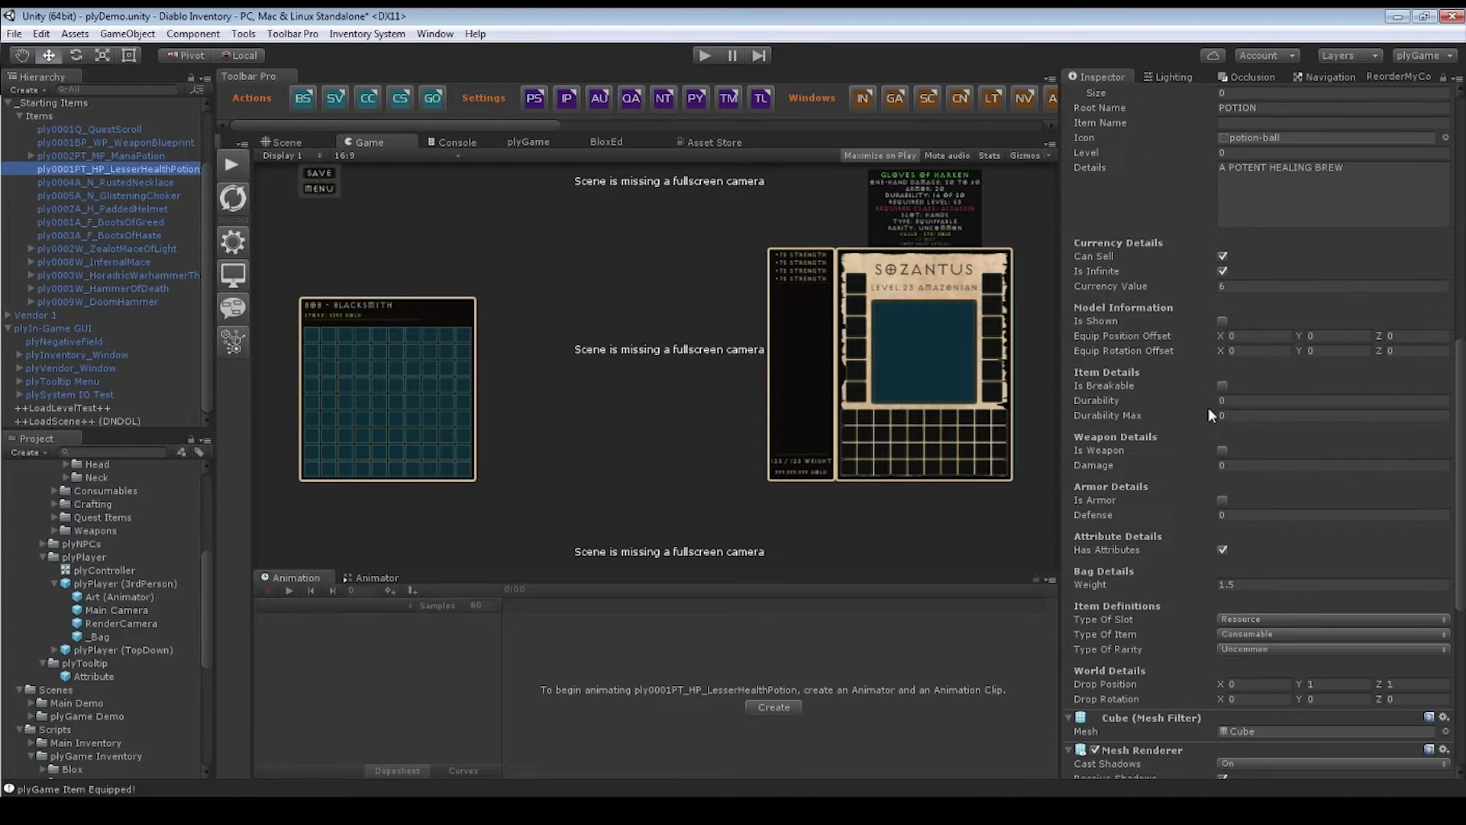
click(1104, 258)
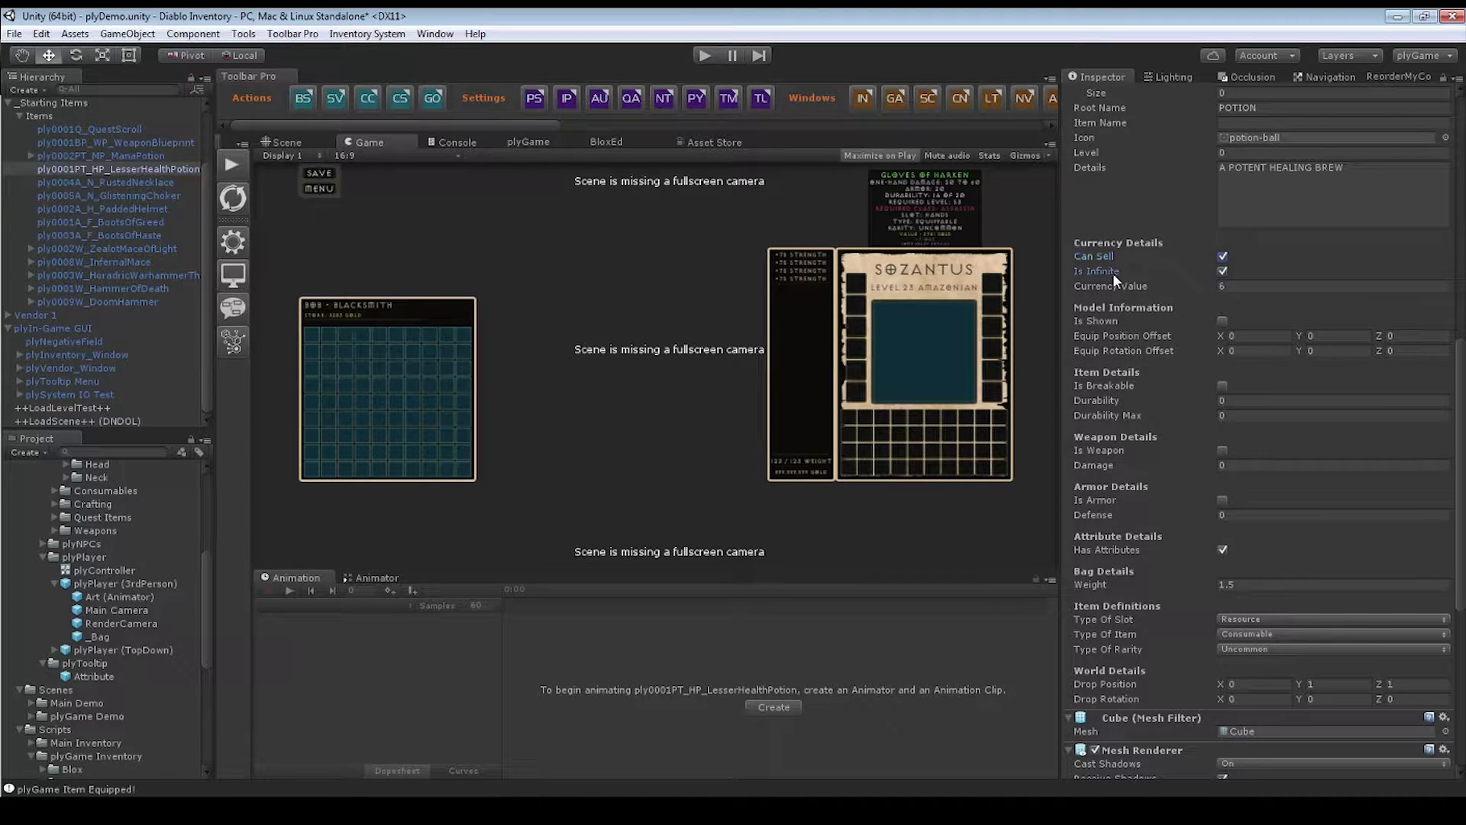
click(1130, 287)
scroll(1216, 505, down, 4)
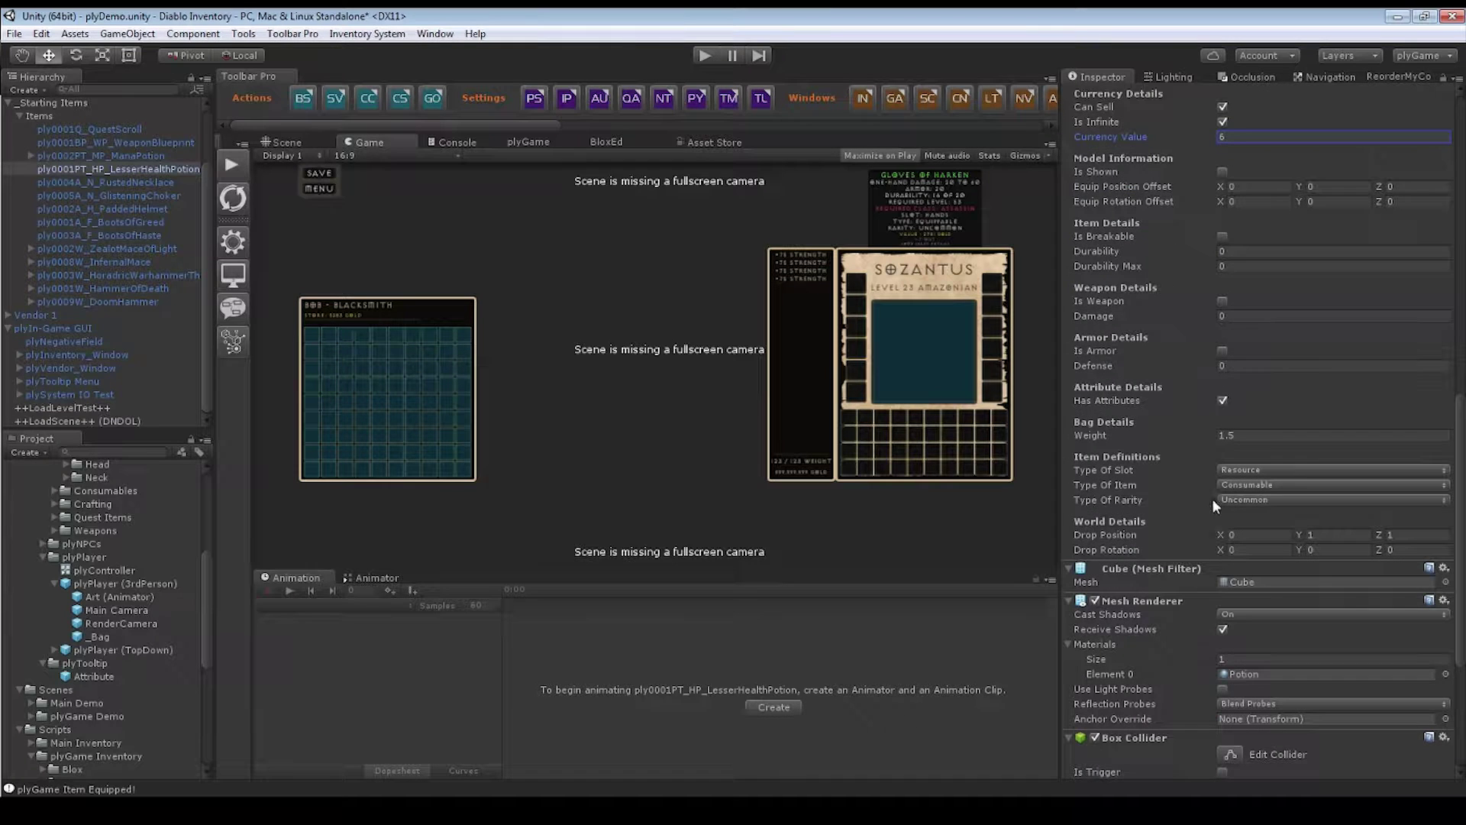
click(1238, 435)
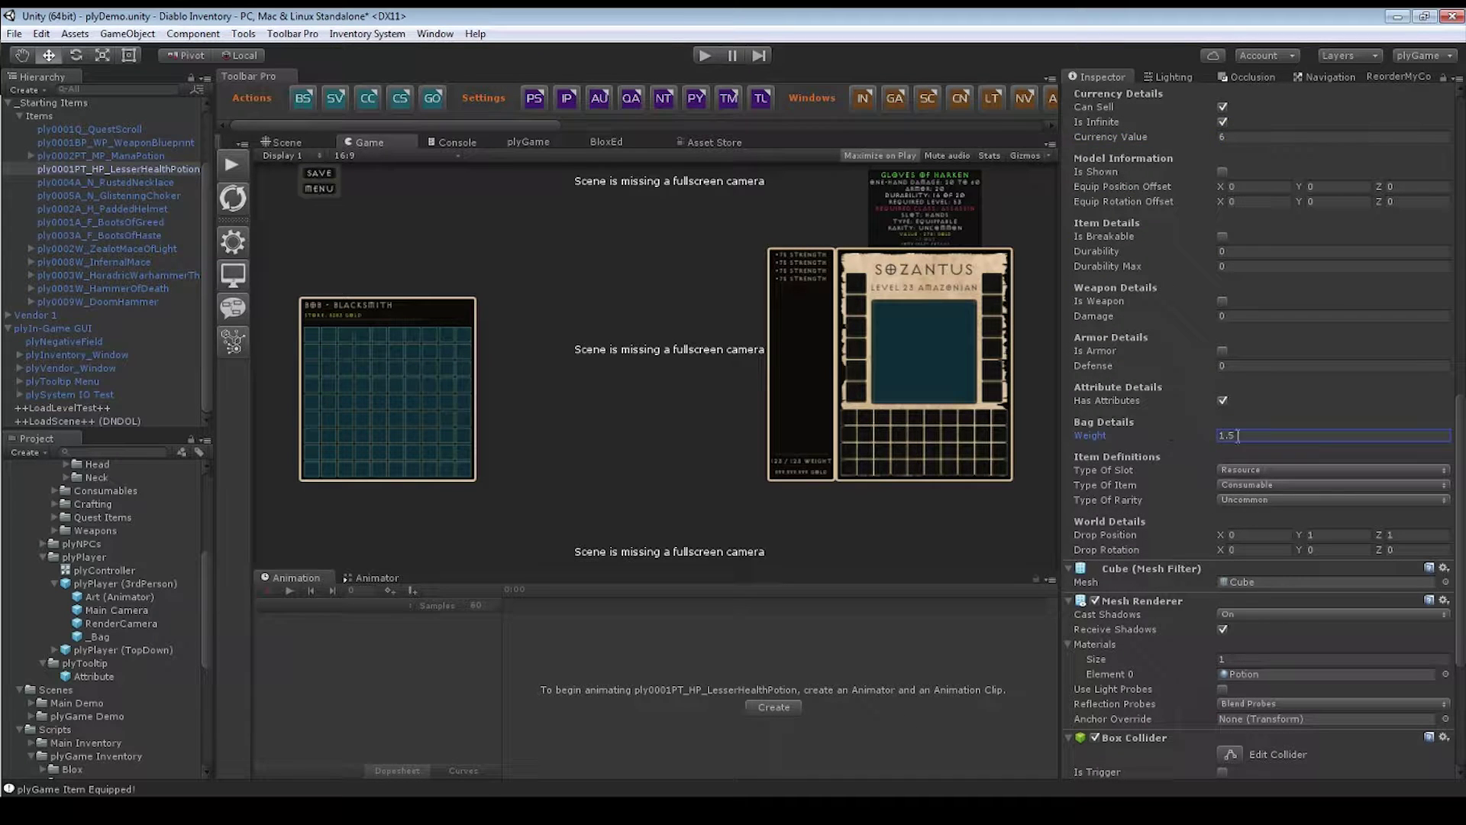
scroll(1155, 410, up, 10)
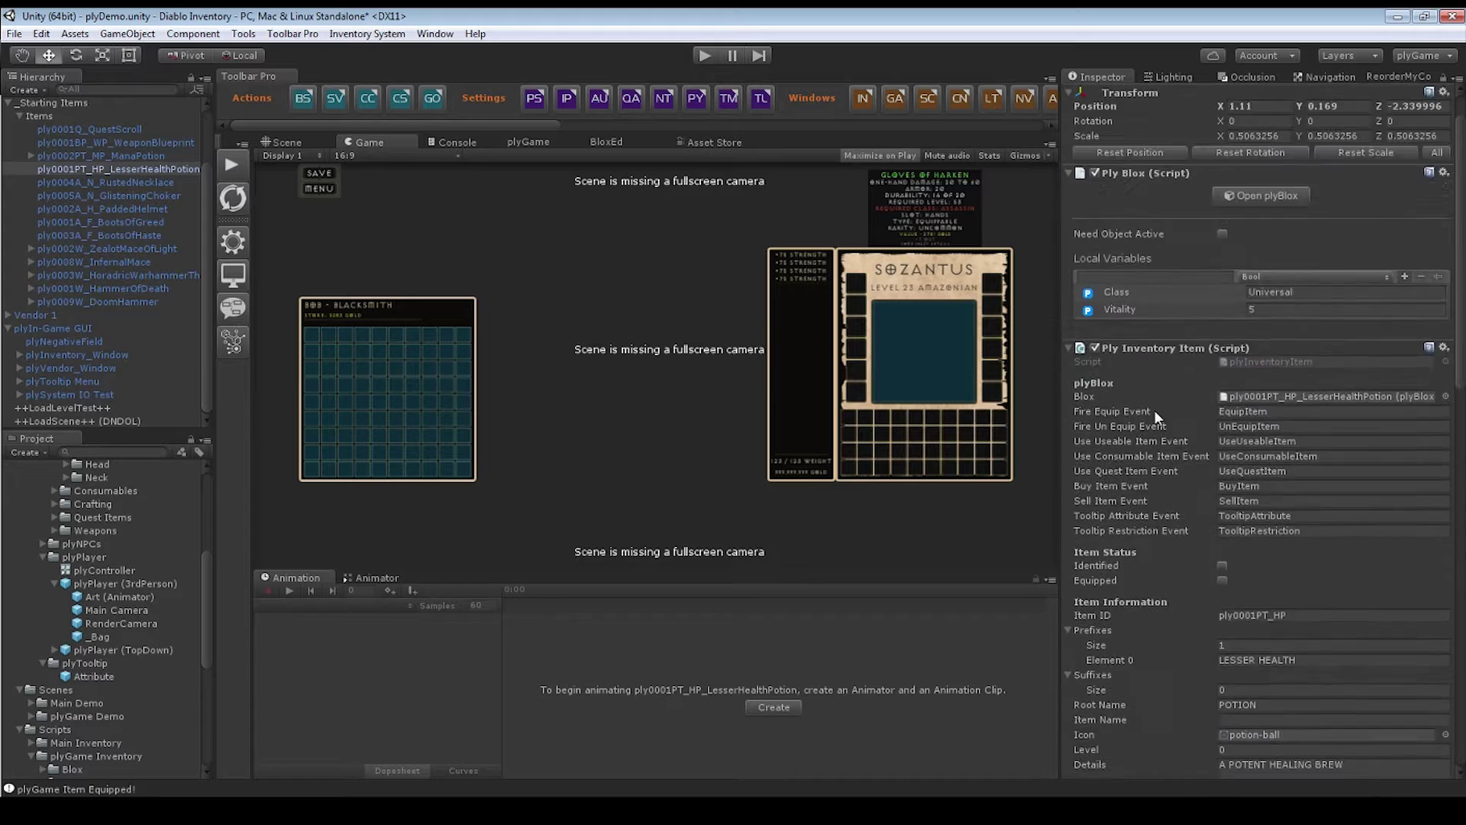
click(1118, 358)
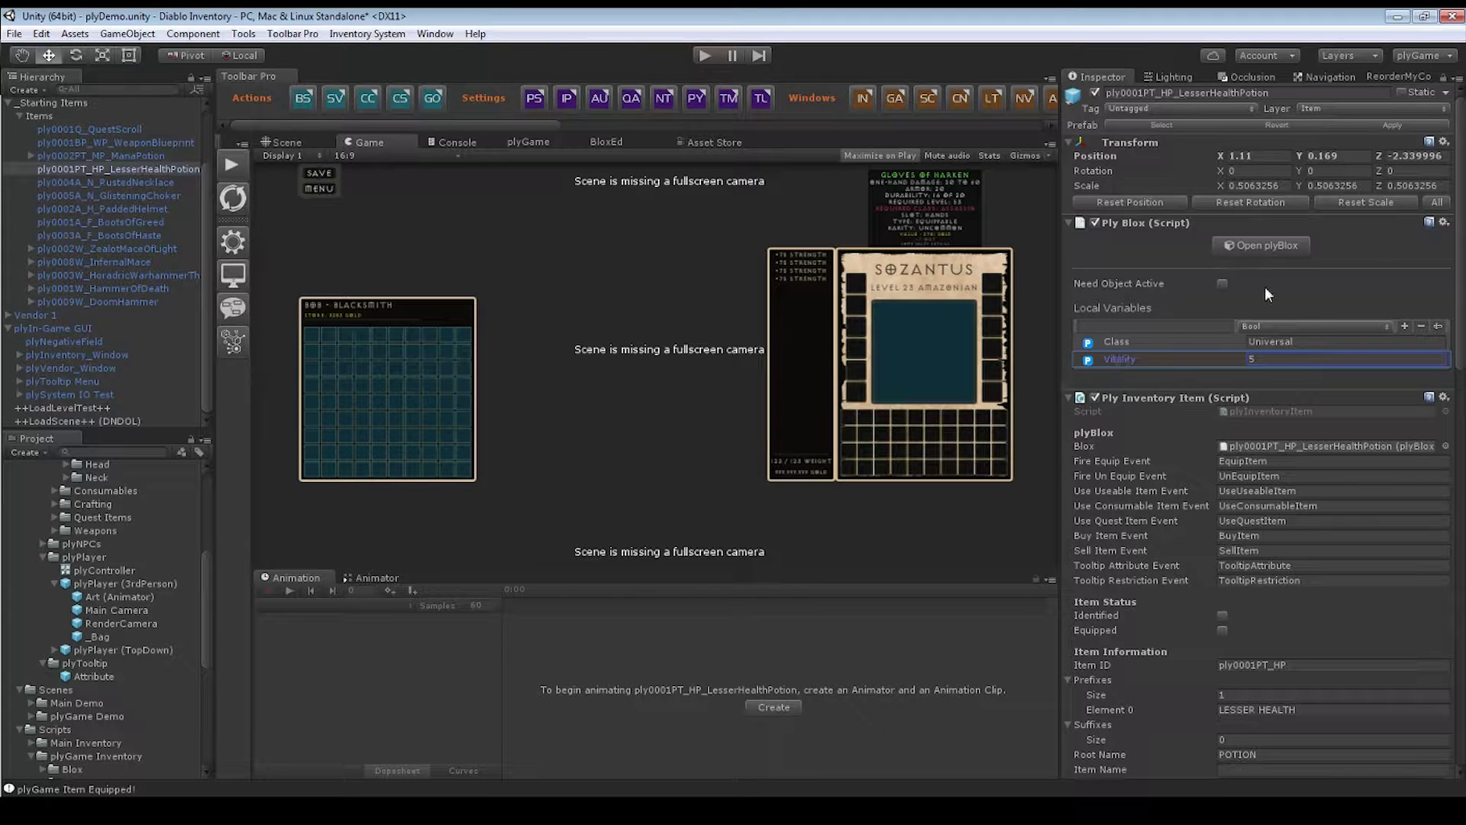
- Open the potion's blox, check UnEquipItem and TooltipAttribute's Bonus Vitality text, ending on UseConsumableItem
click(1249, 246)
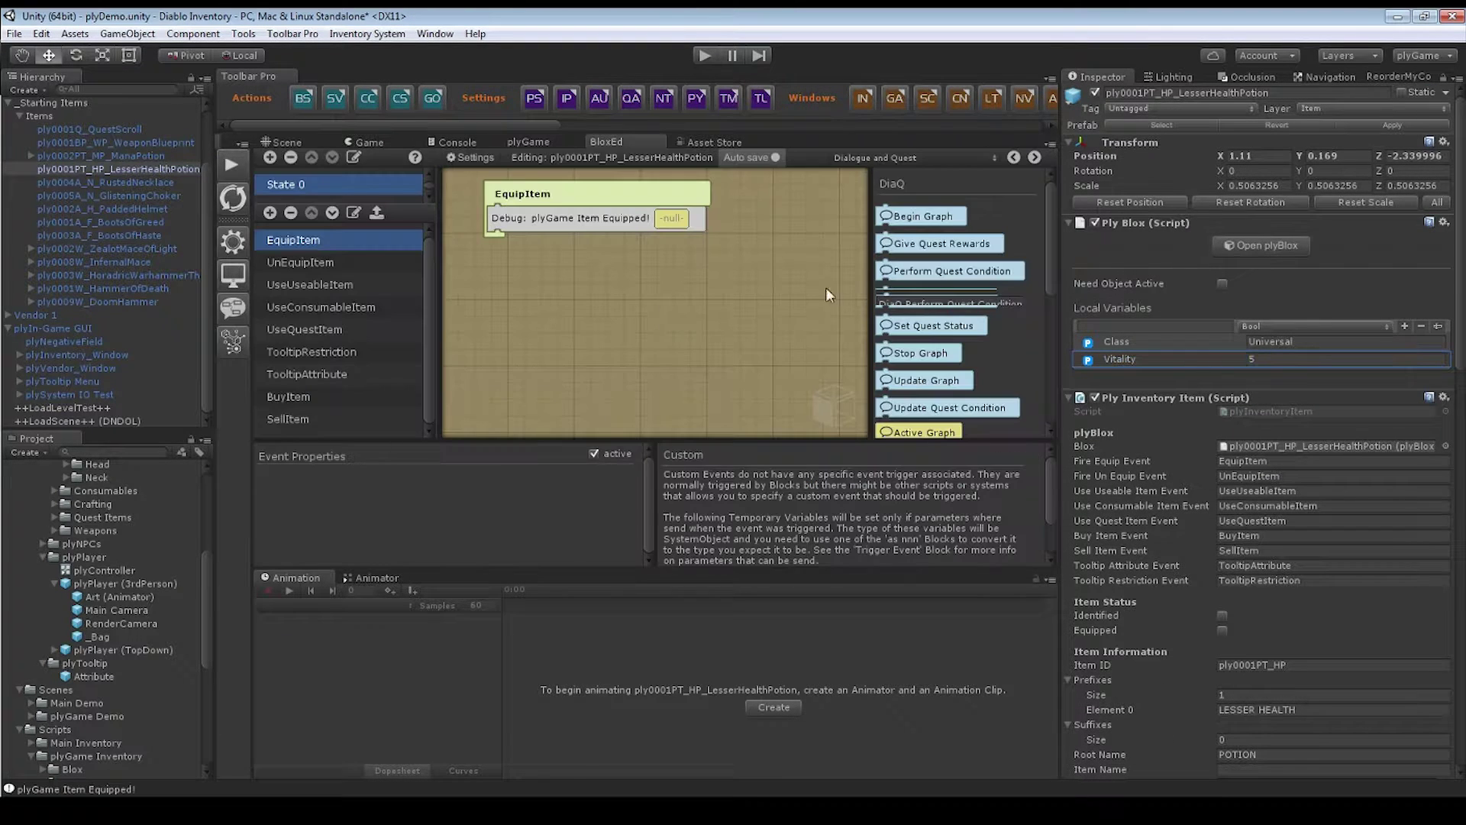
click(306, 260)
click(304, 373)
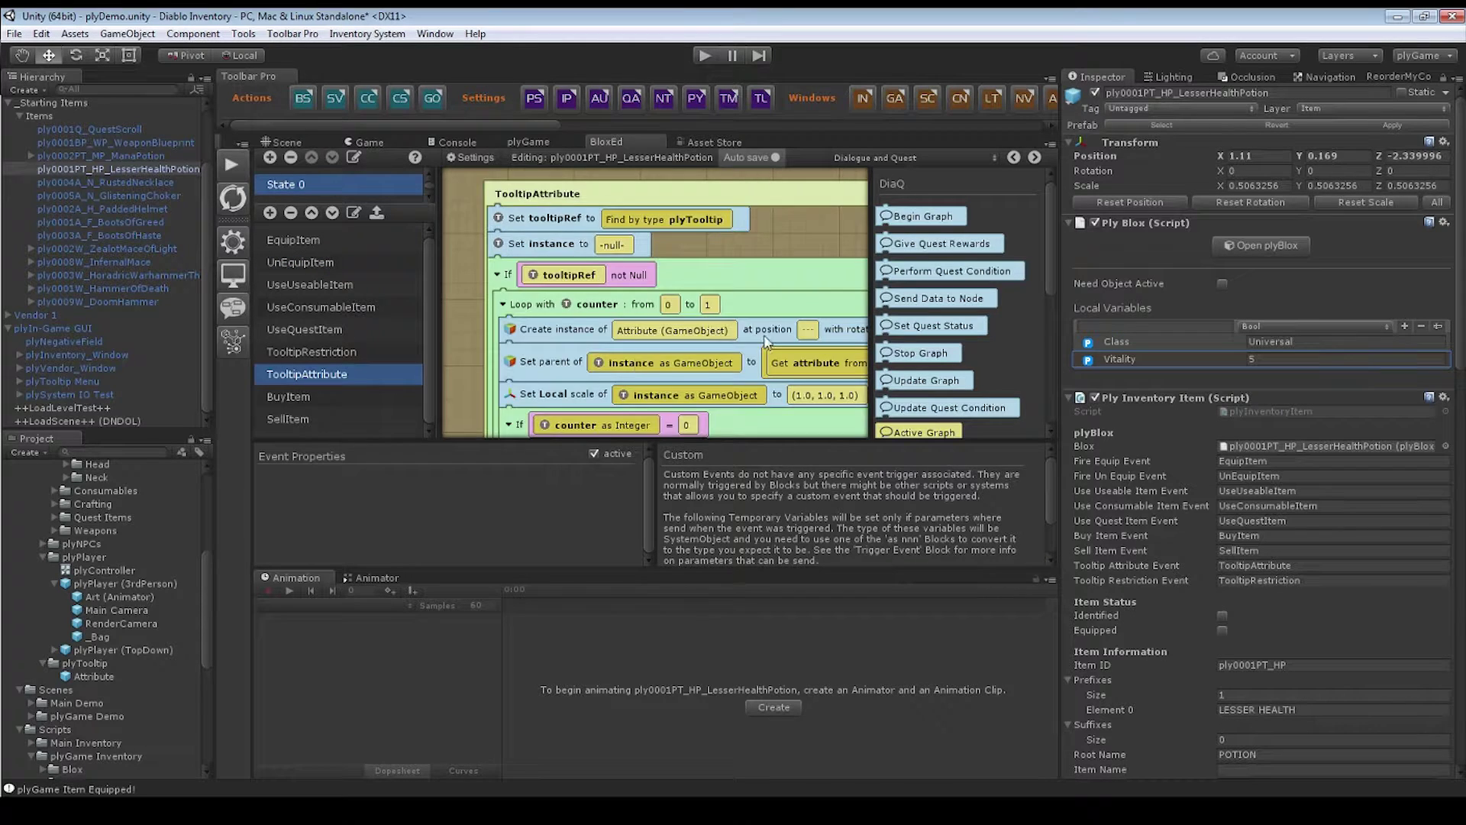
scroll(680, 246, down, 3)
scroll(626, 390, right, 5)
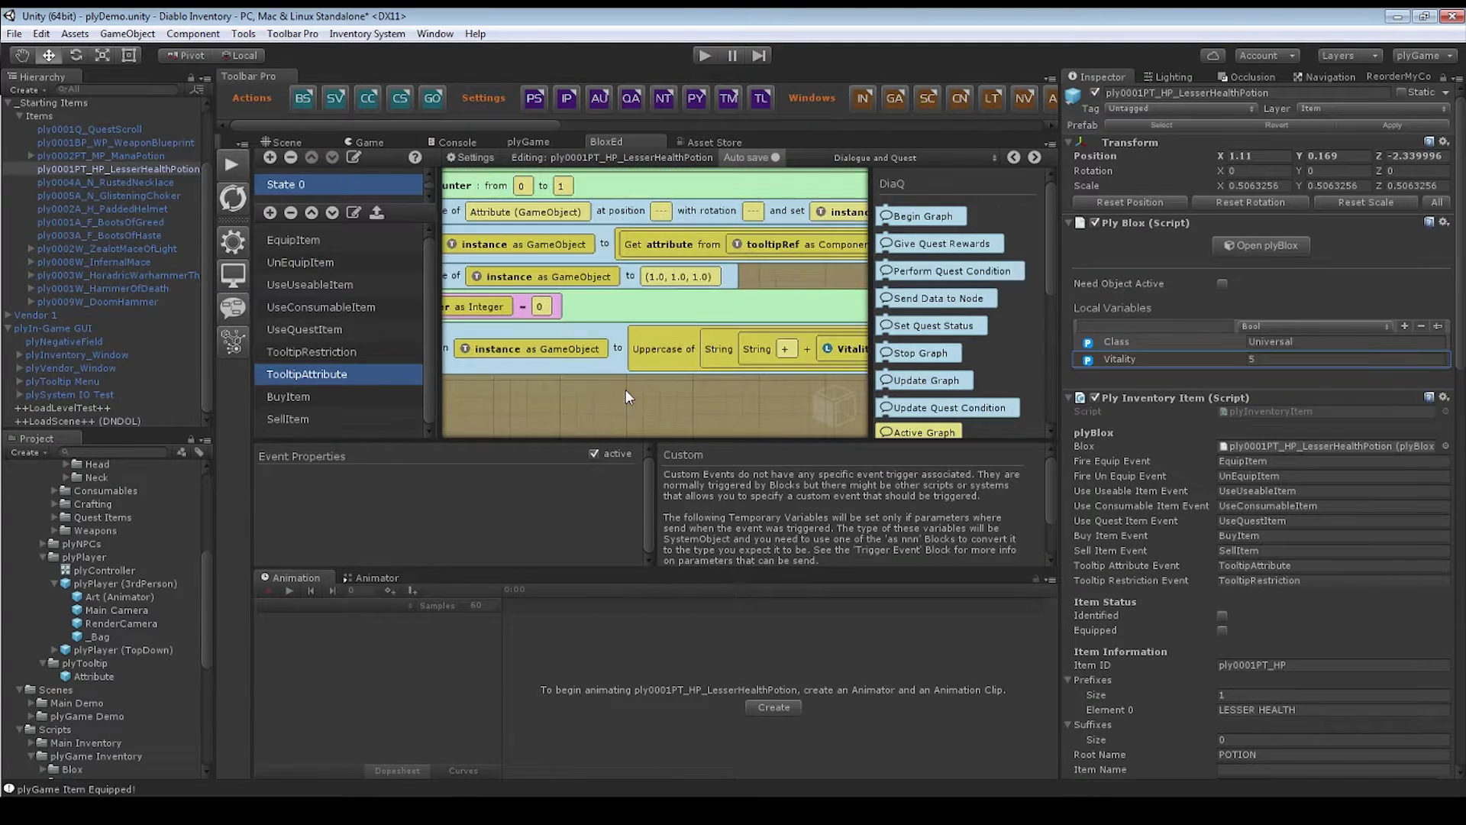
scroll(650, 404, right, 2)
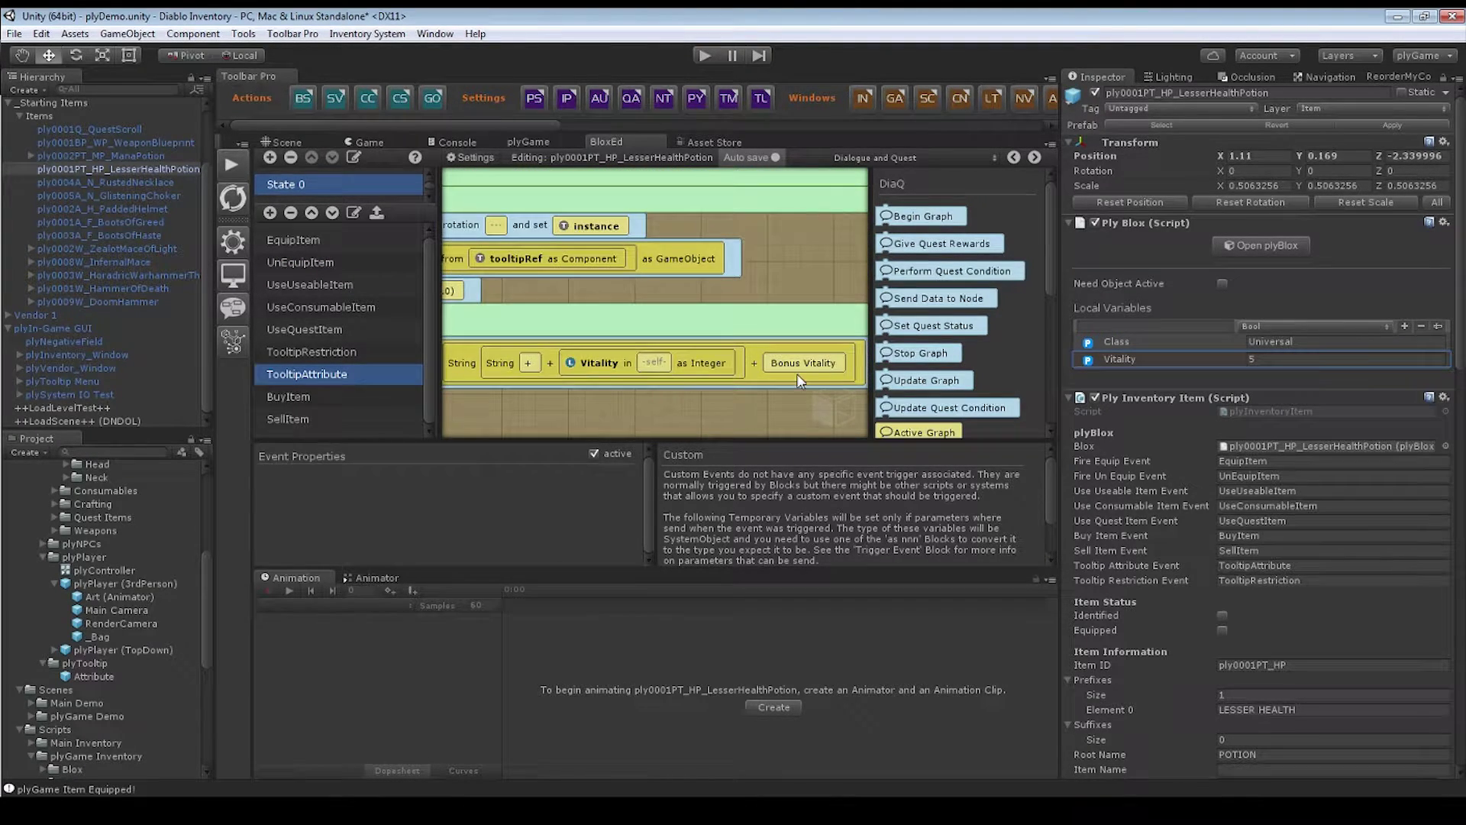
click(790, 366)
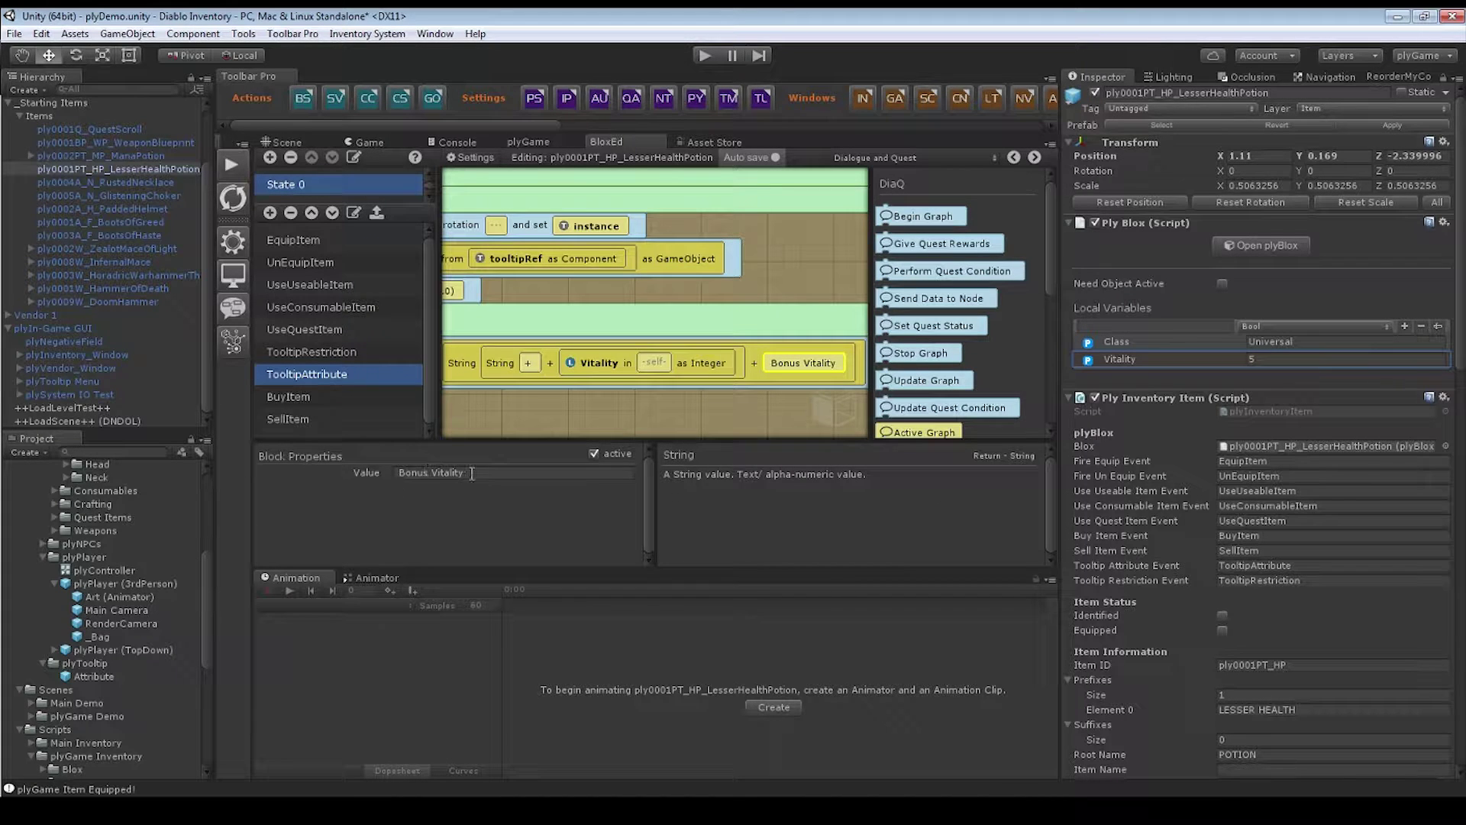
click(418, 472)
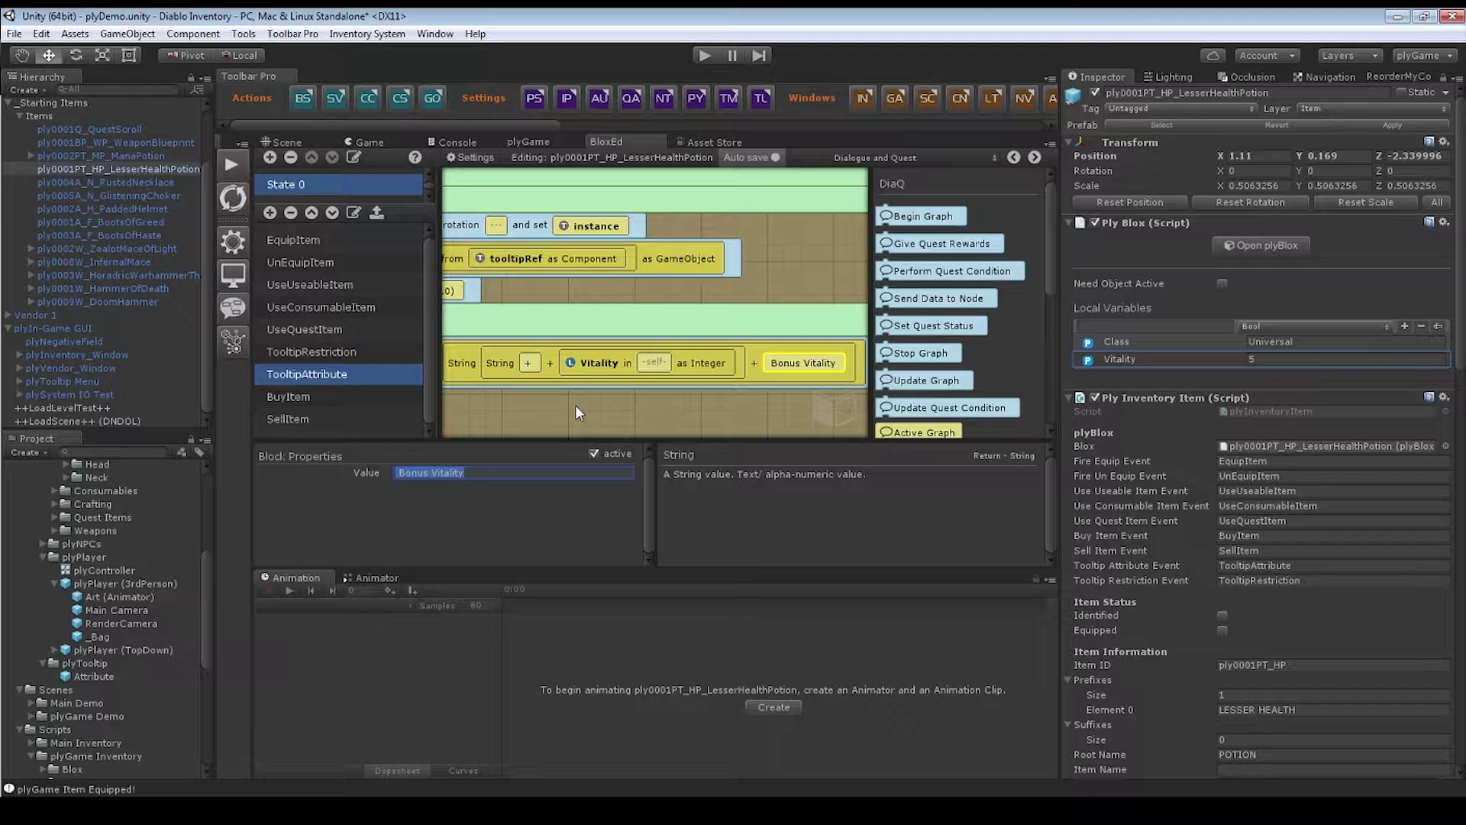
click(341, 307)
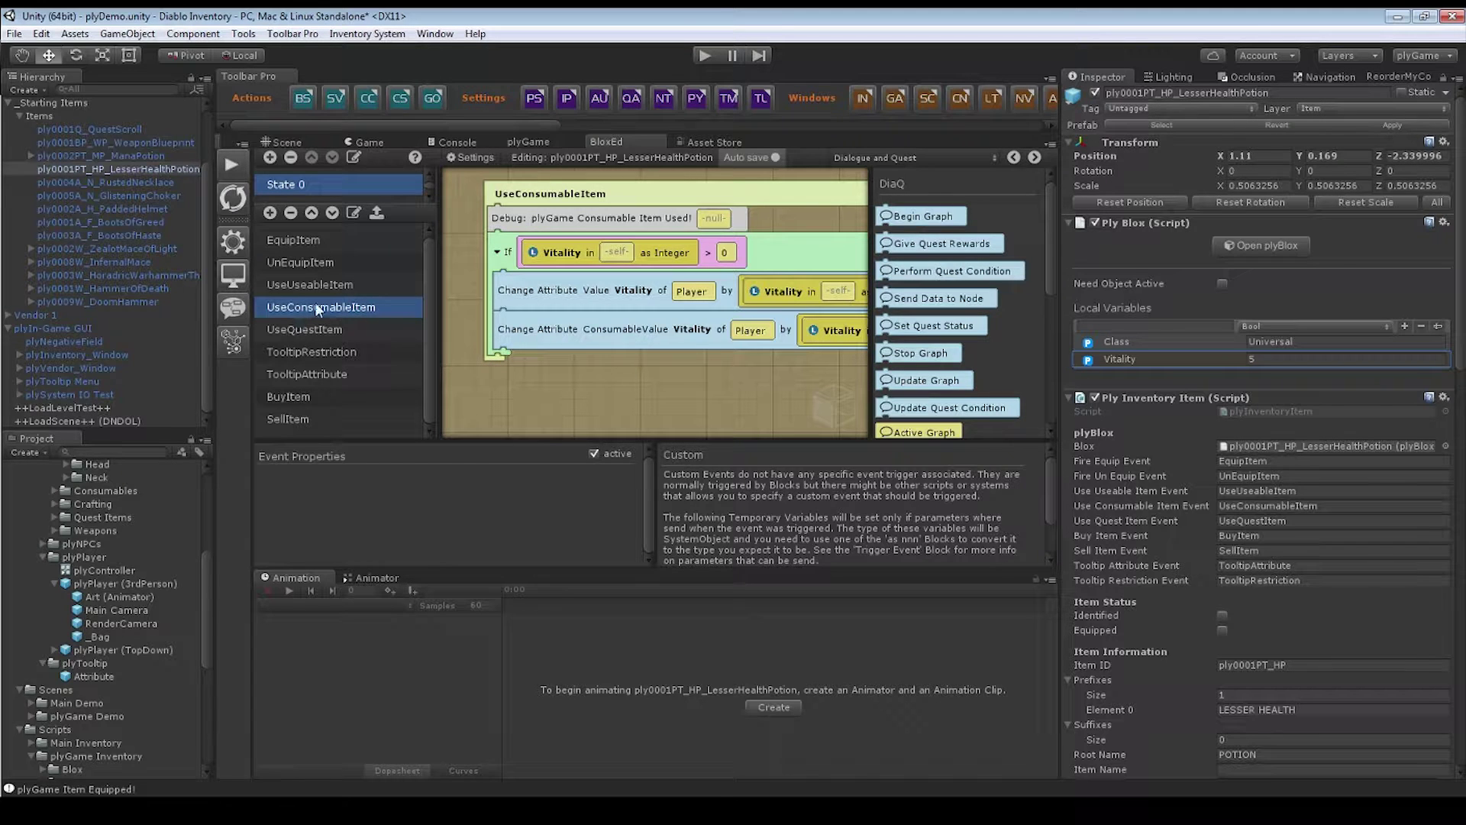
- Inspect UseConsumableItem's Change Attribute Value and Vitality Get Local Int blocks
scroll(584, 366, right, 2)
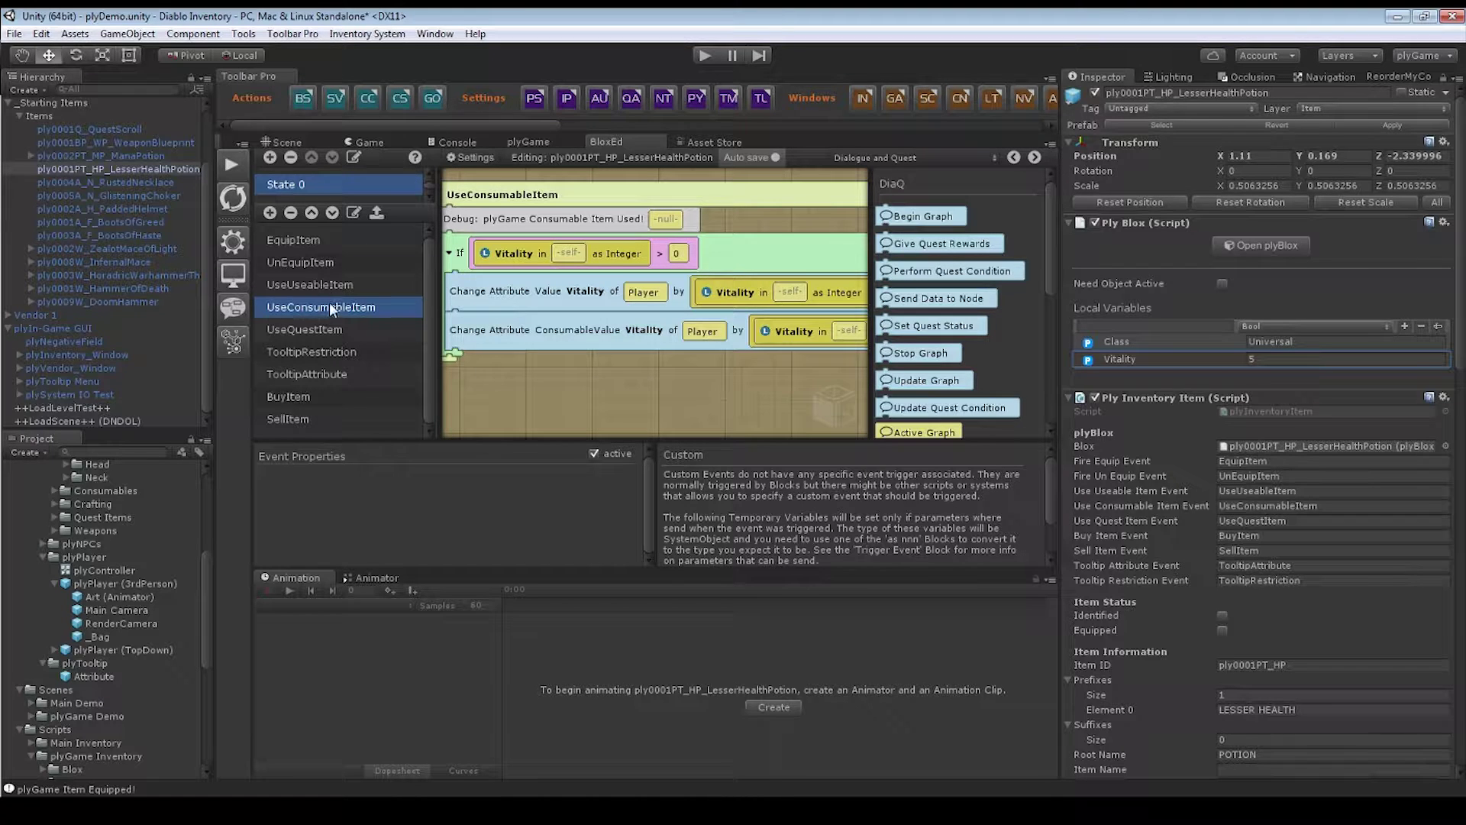
click(310, 261)
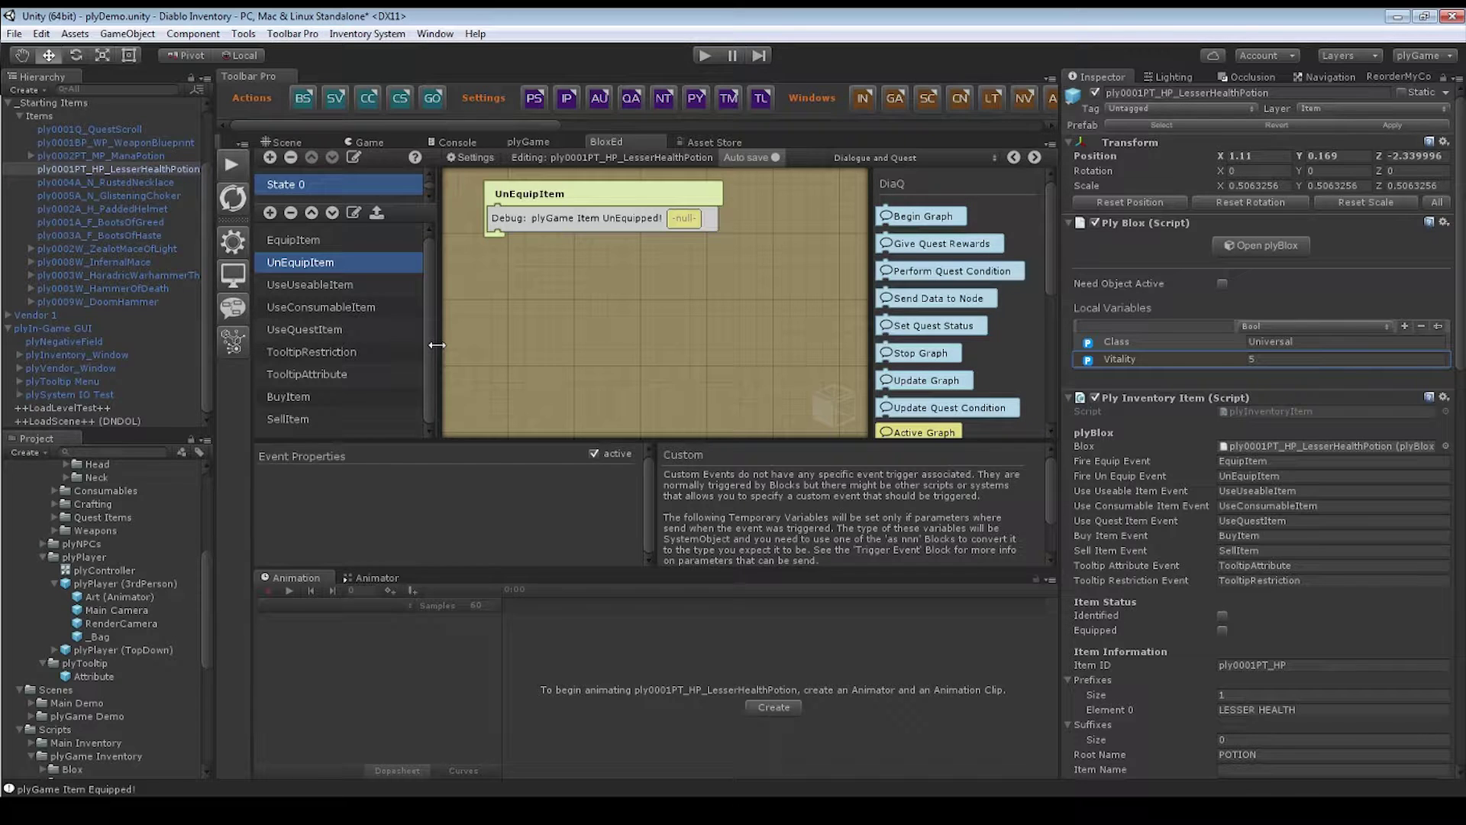
click(371, 307)
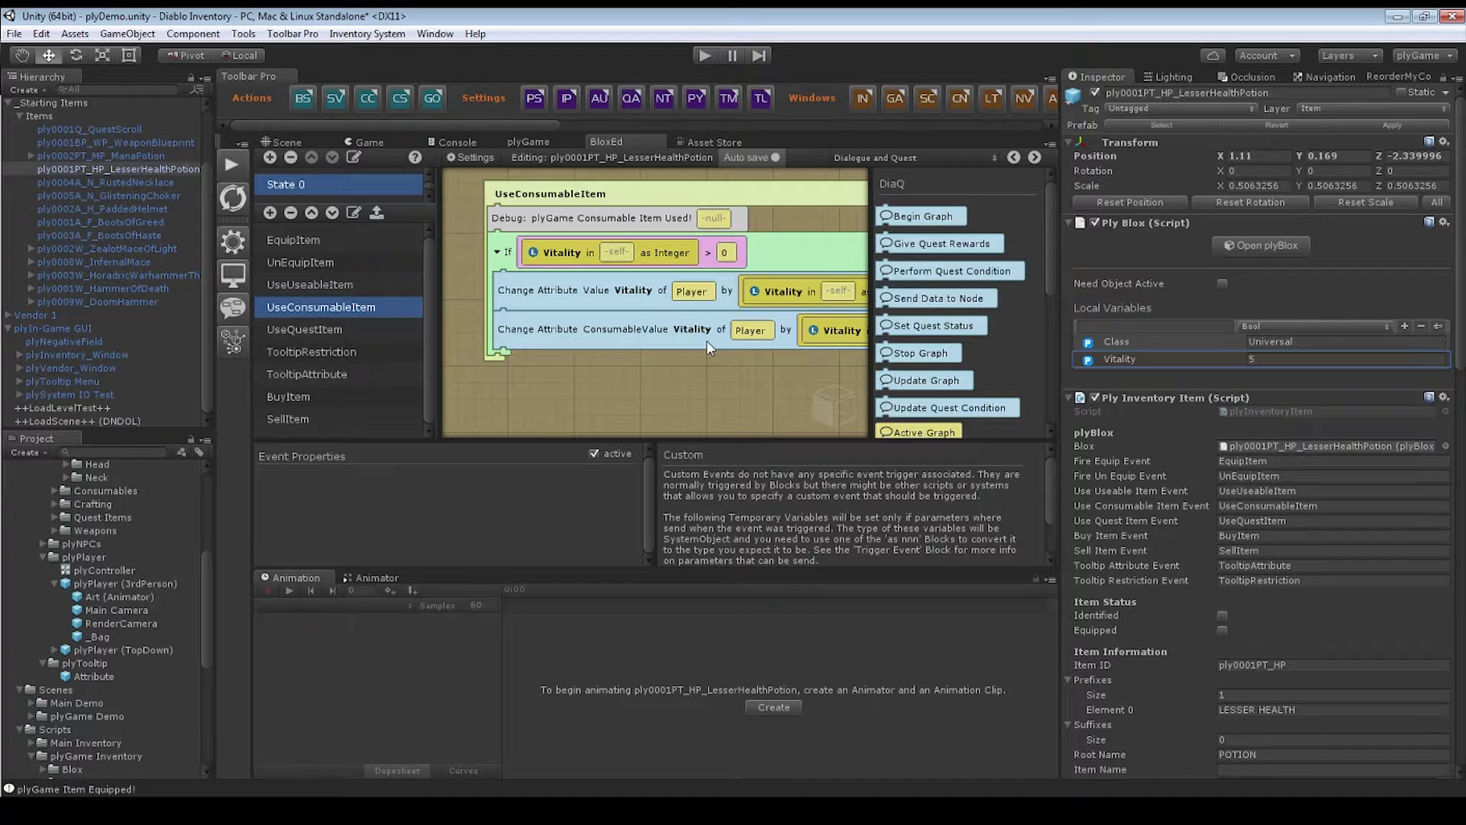
middle_drag(707, 340, 621, 368)
click(553, 277)
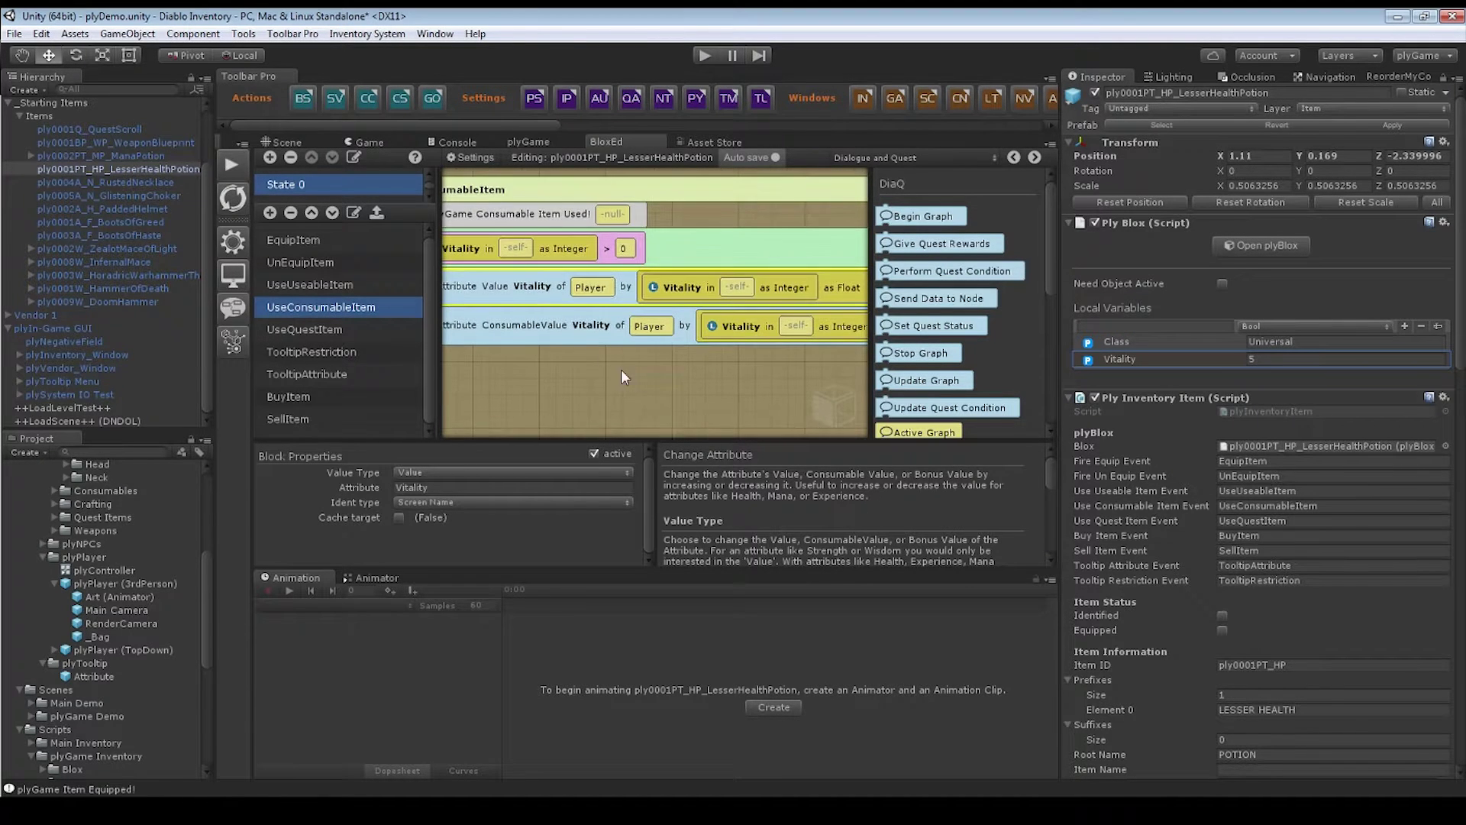
middle_drag(725, 387, 490, 409)
click(567, 308)
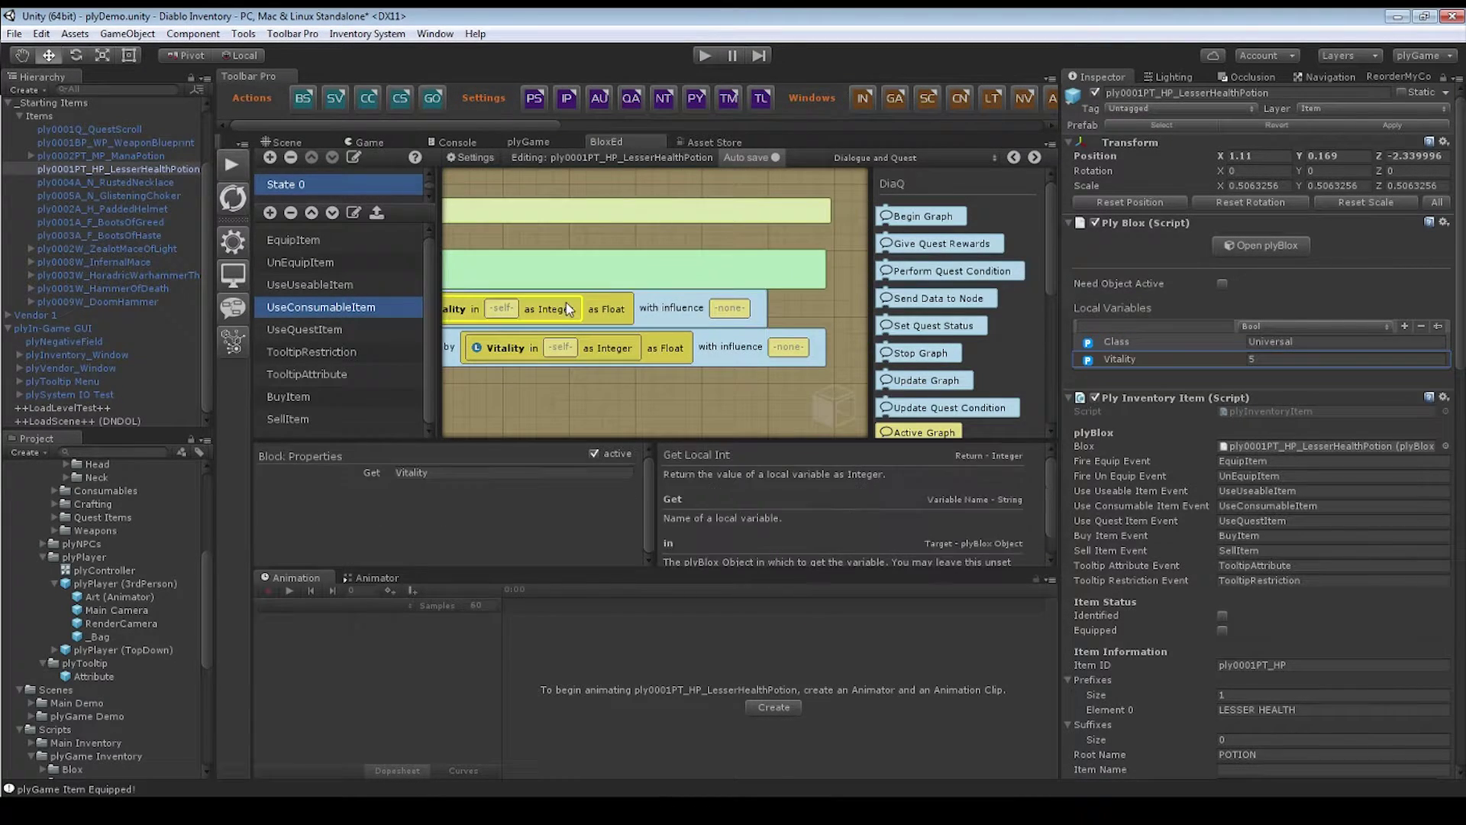
middle_drag(567, 308, 863, 356)
click(610, 298)
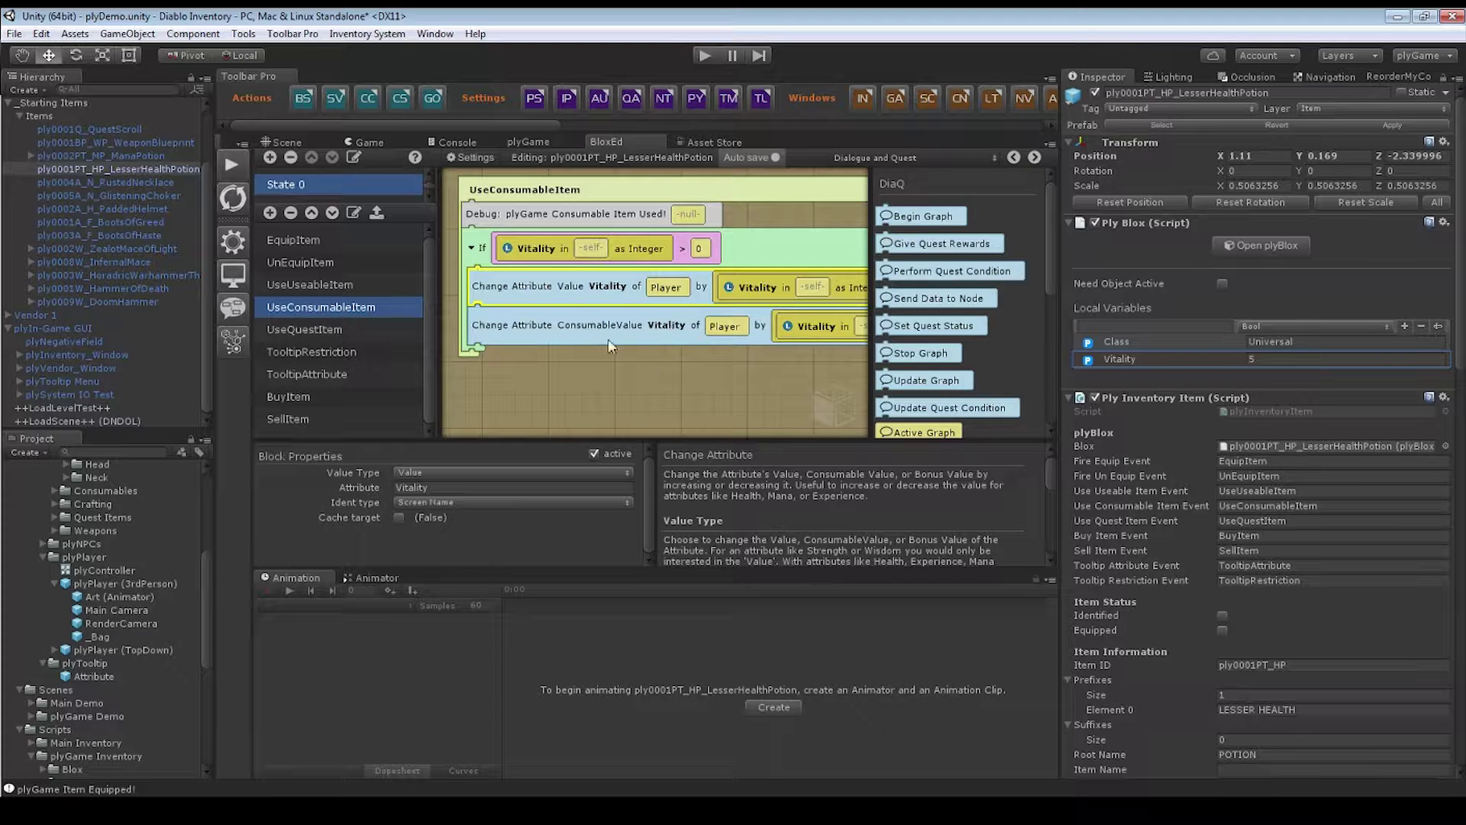
click(574, 328)
middle_drag(703, 379, 653, 360)
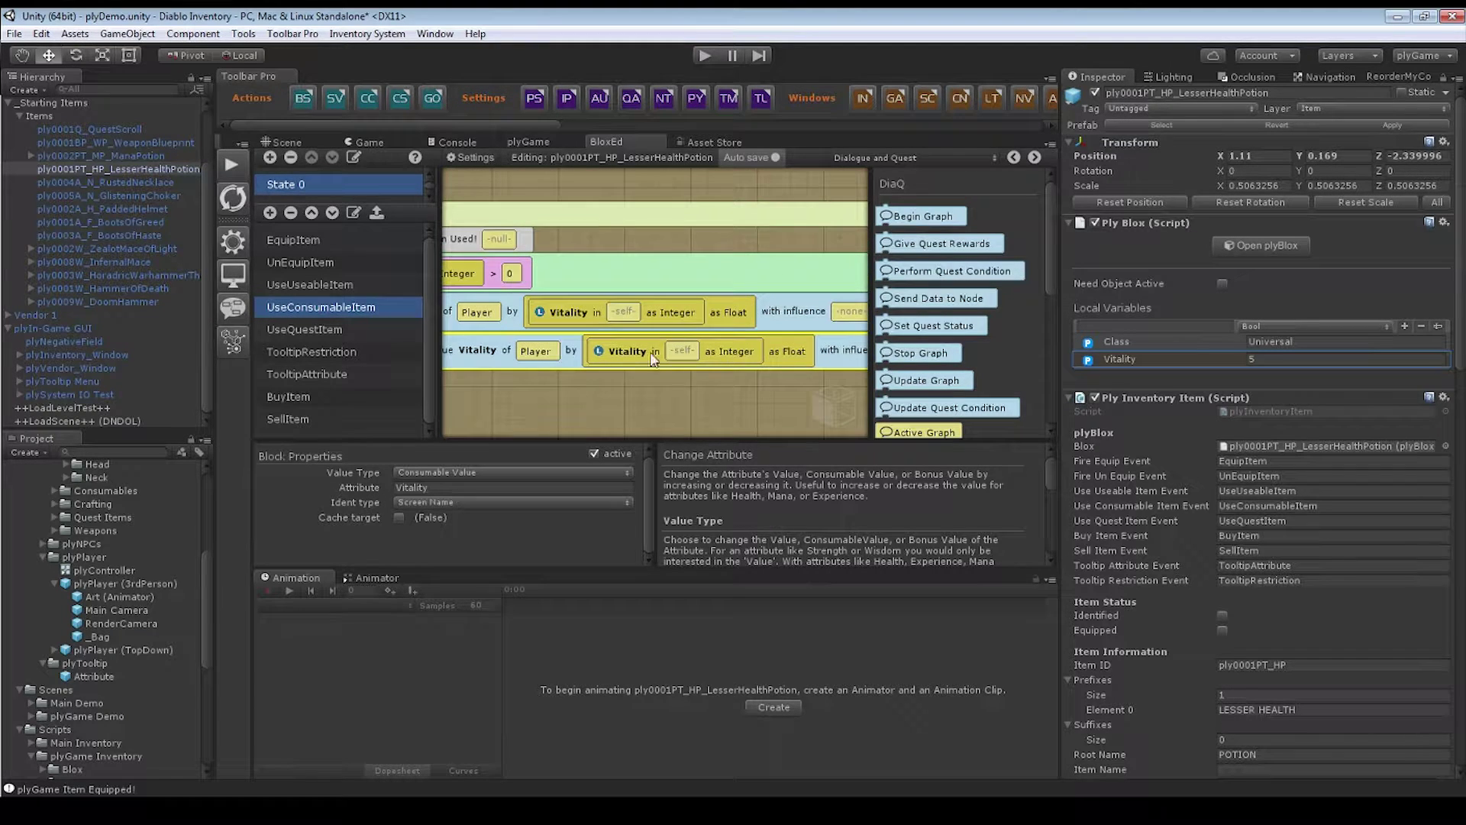
middle_drag(543, 387, 687, 355)
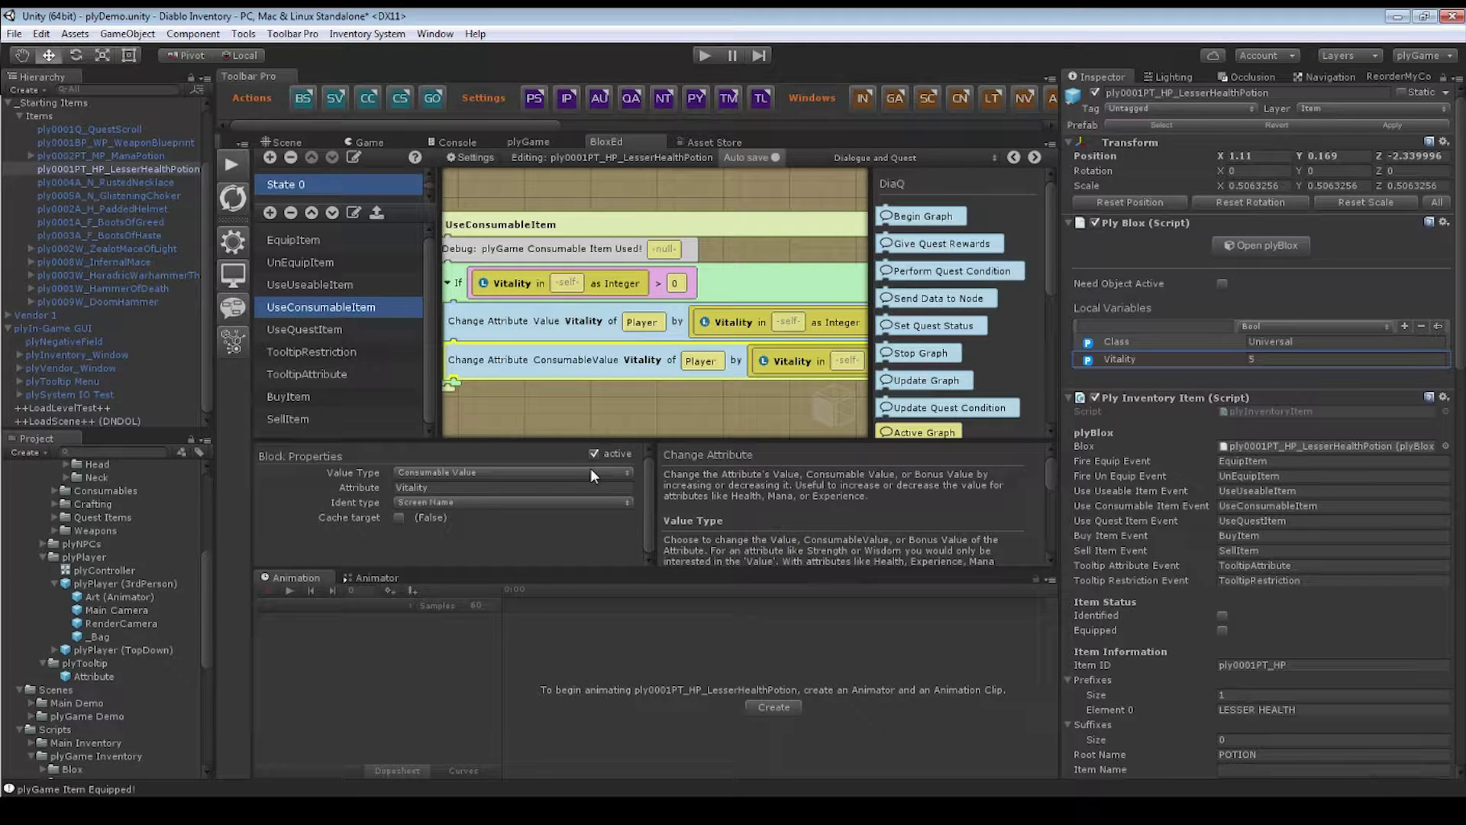
- Switch the block palette to Flow and bring up the EquipItem event graph
click(859, 157)
click(962, 288)
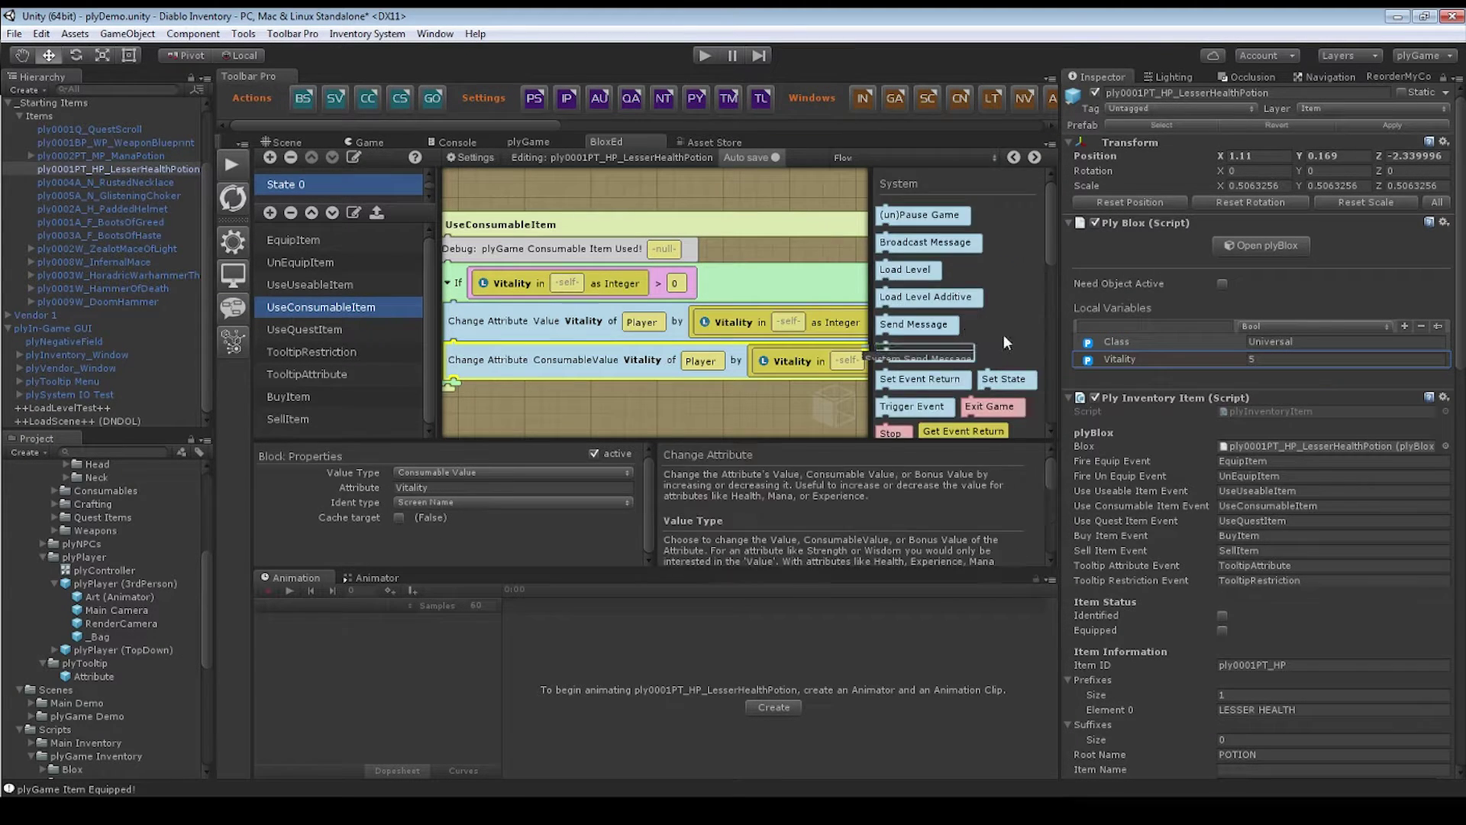
scroll(974, 362, down, 2)
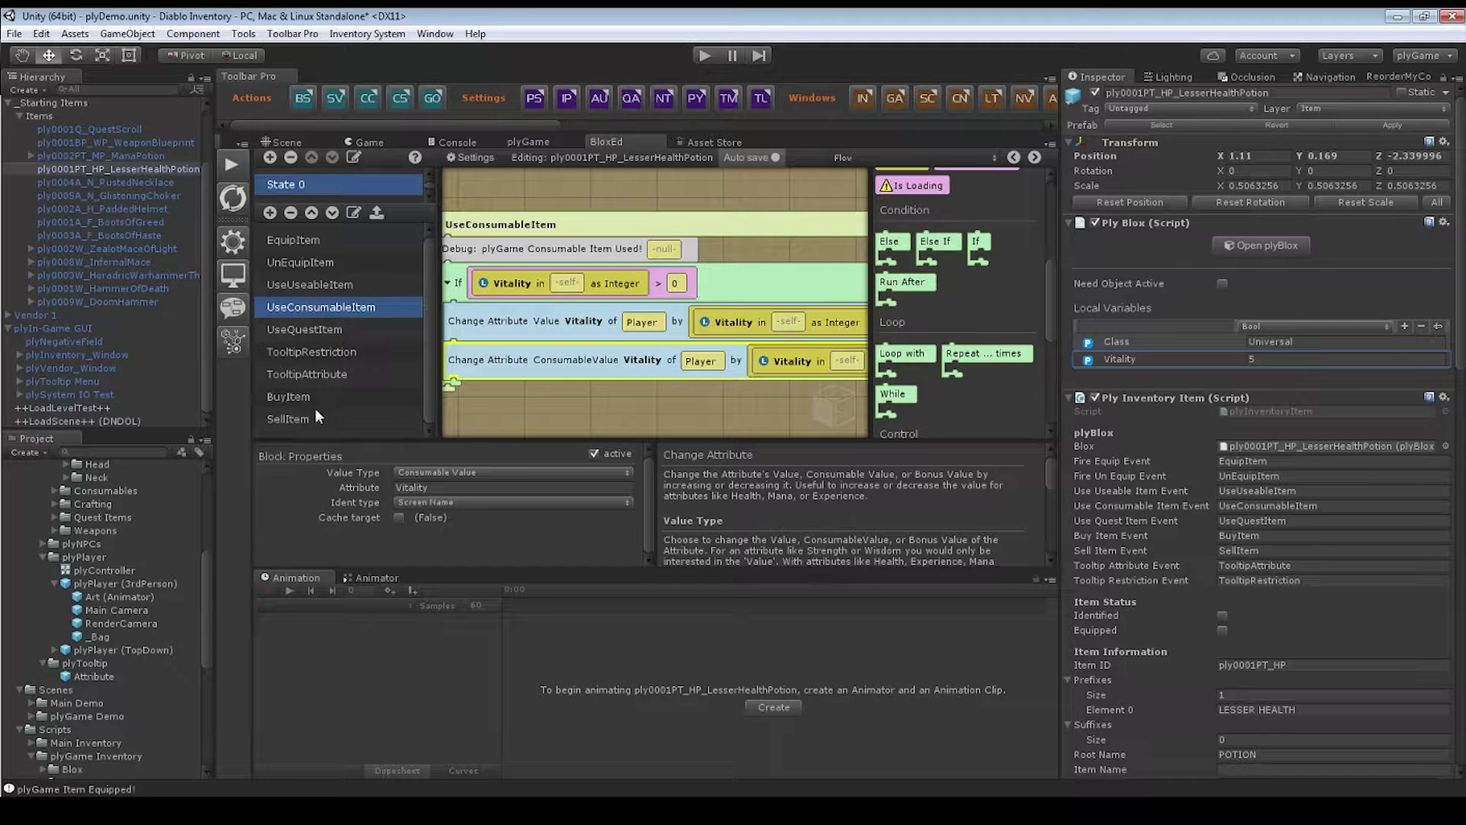
click(271, 213)
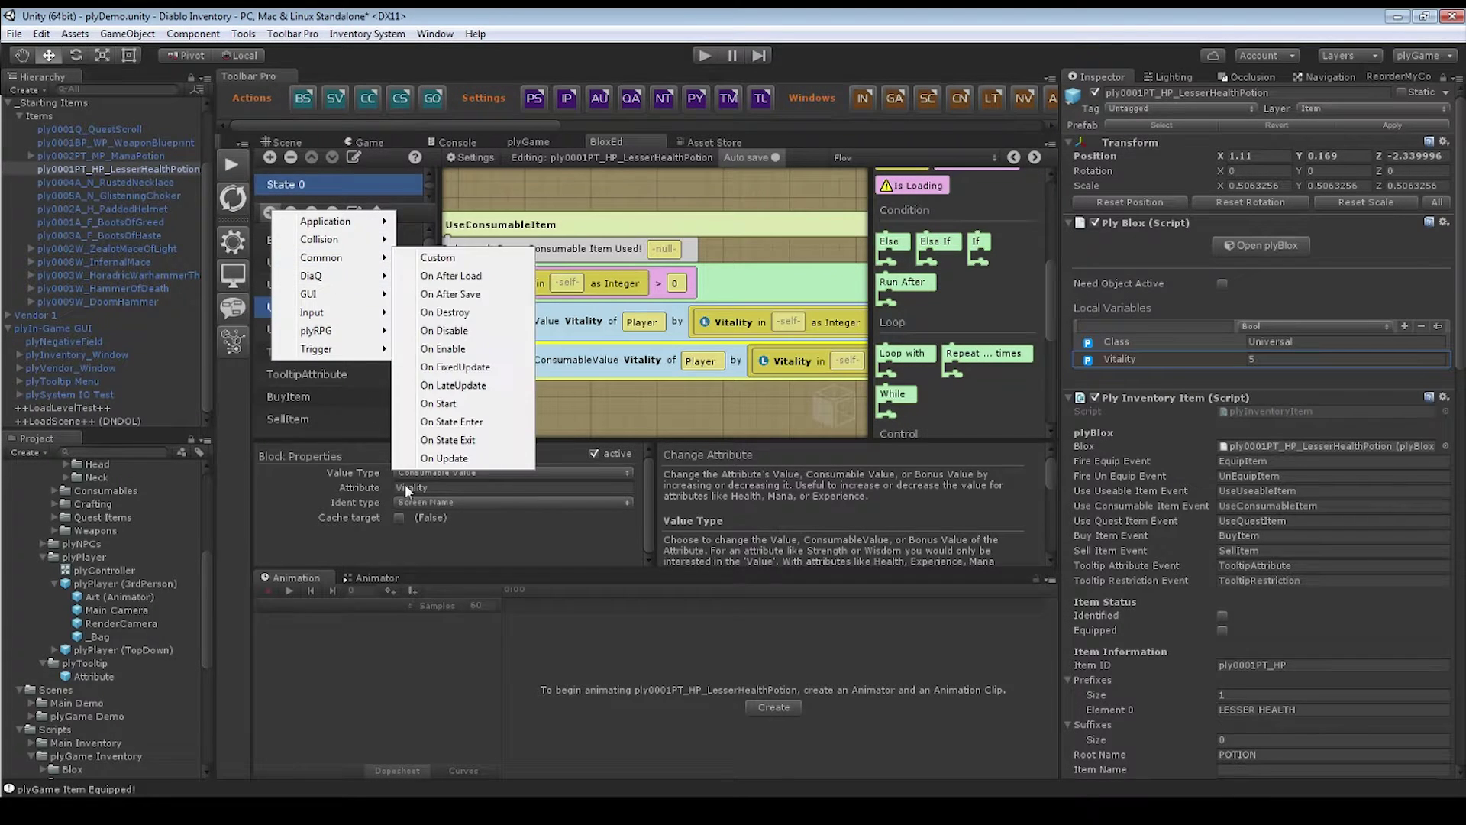
click(648, 425)
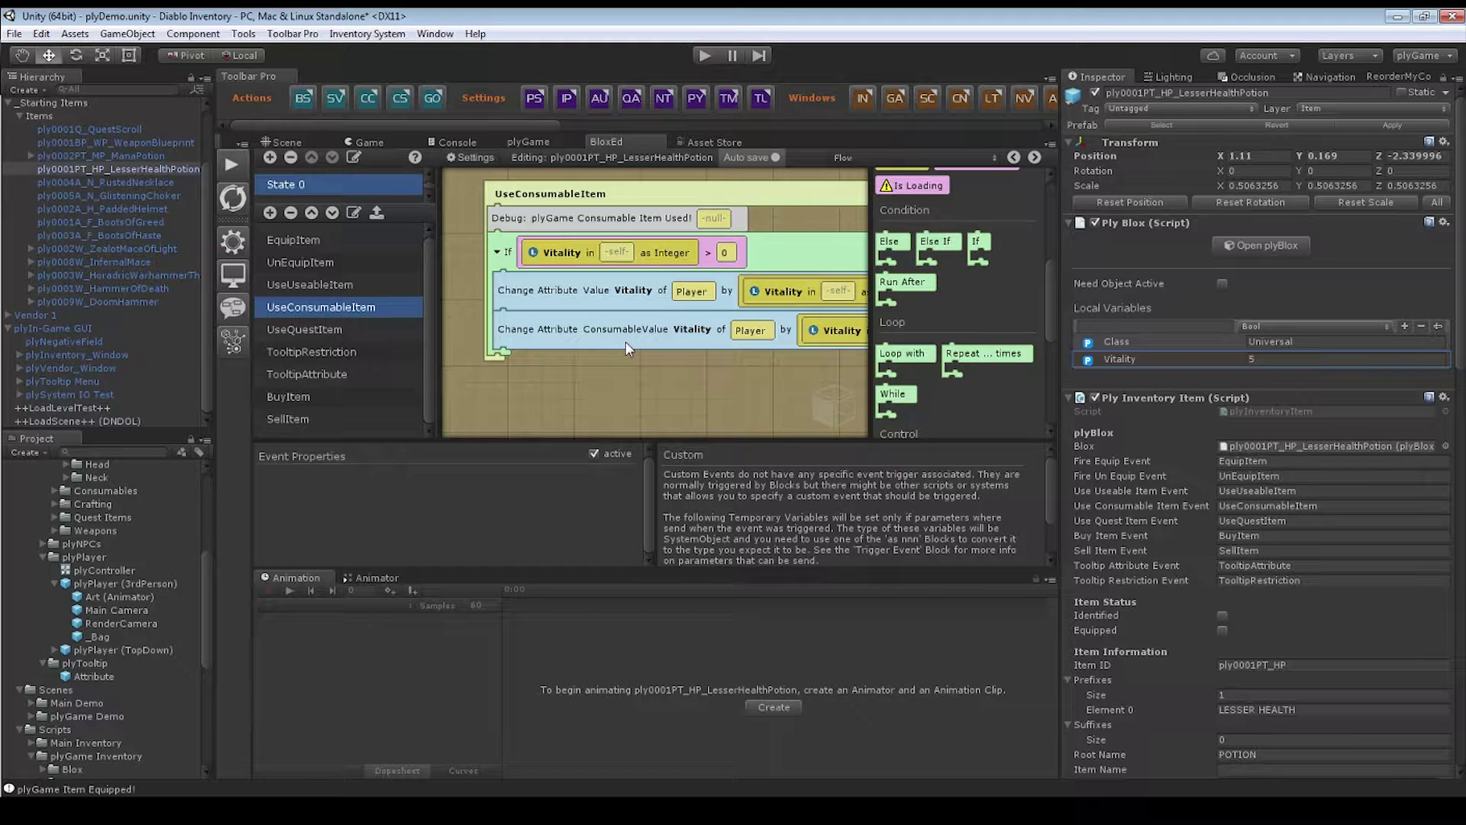
click(626, 304)
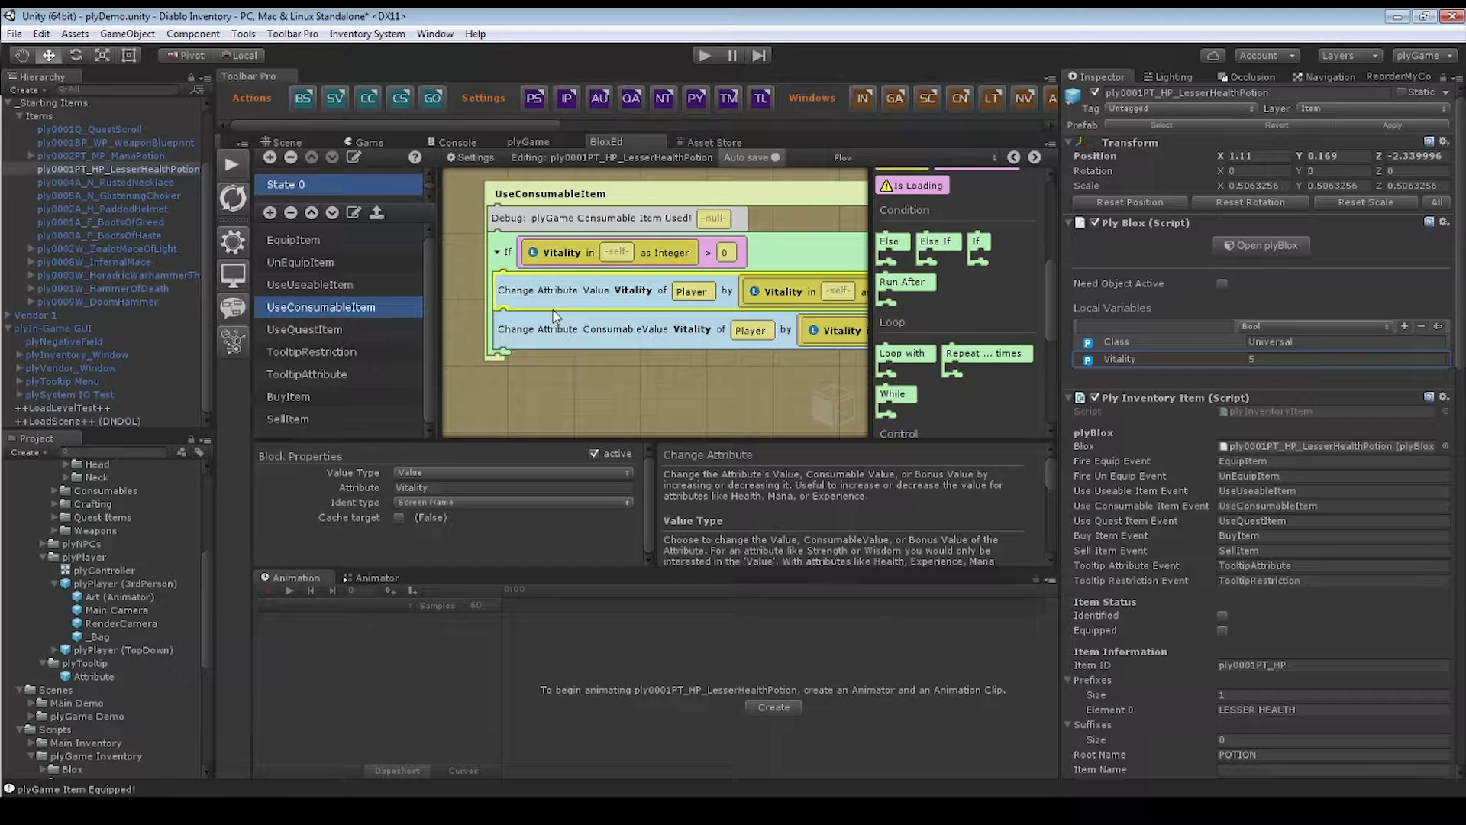
scroll(1174, 426, down, 2)
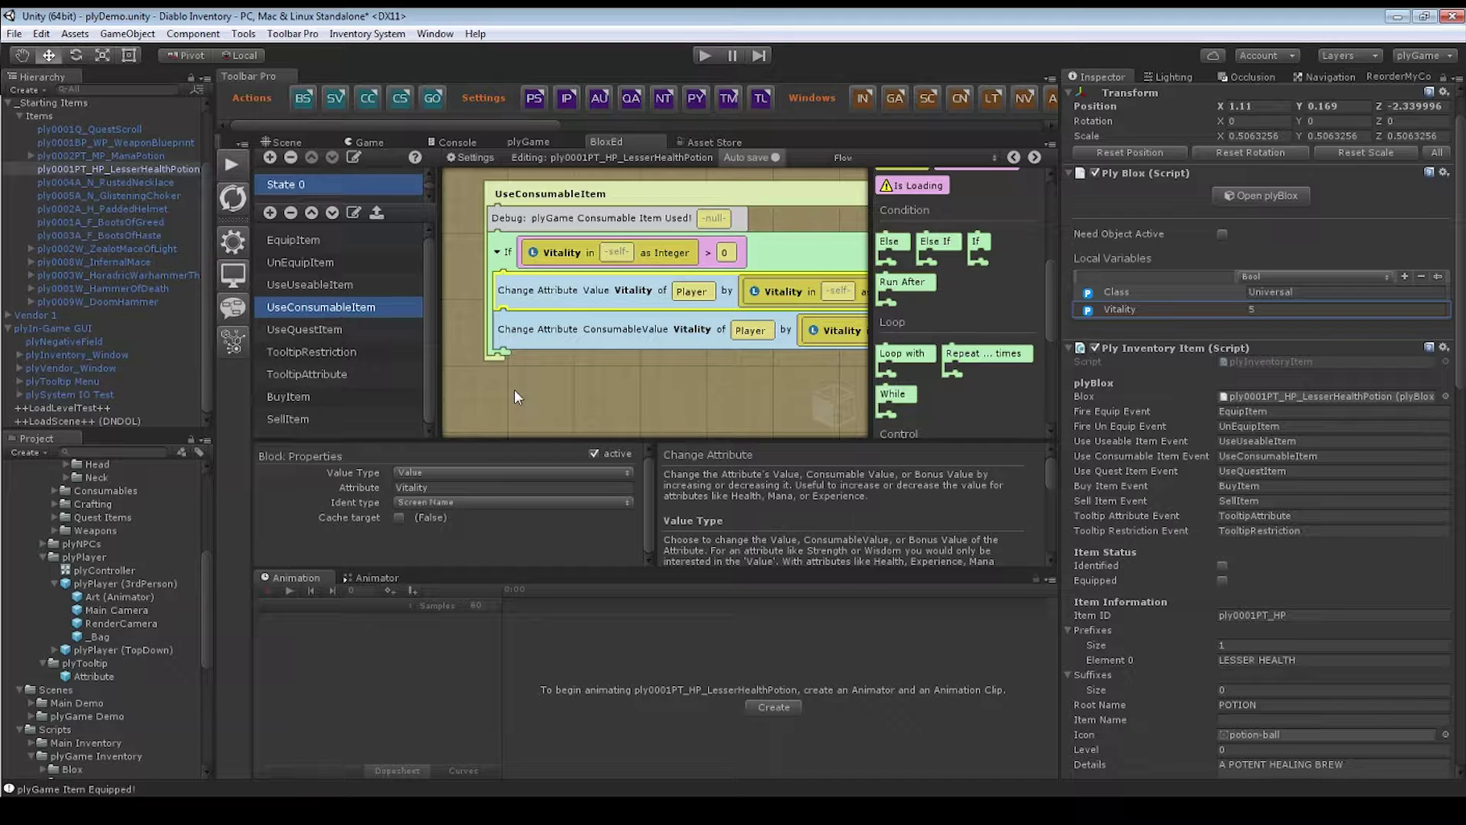
click(328, 241)
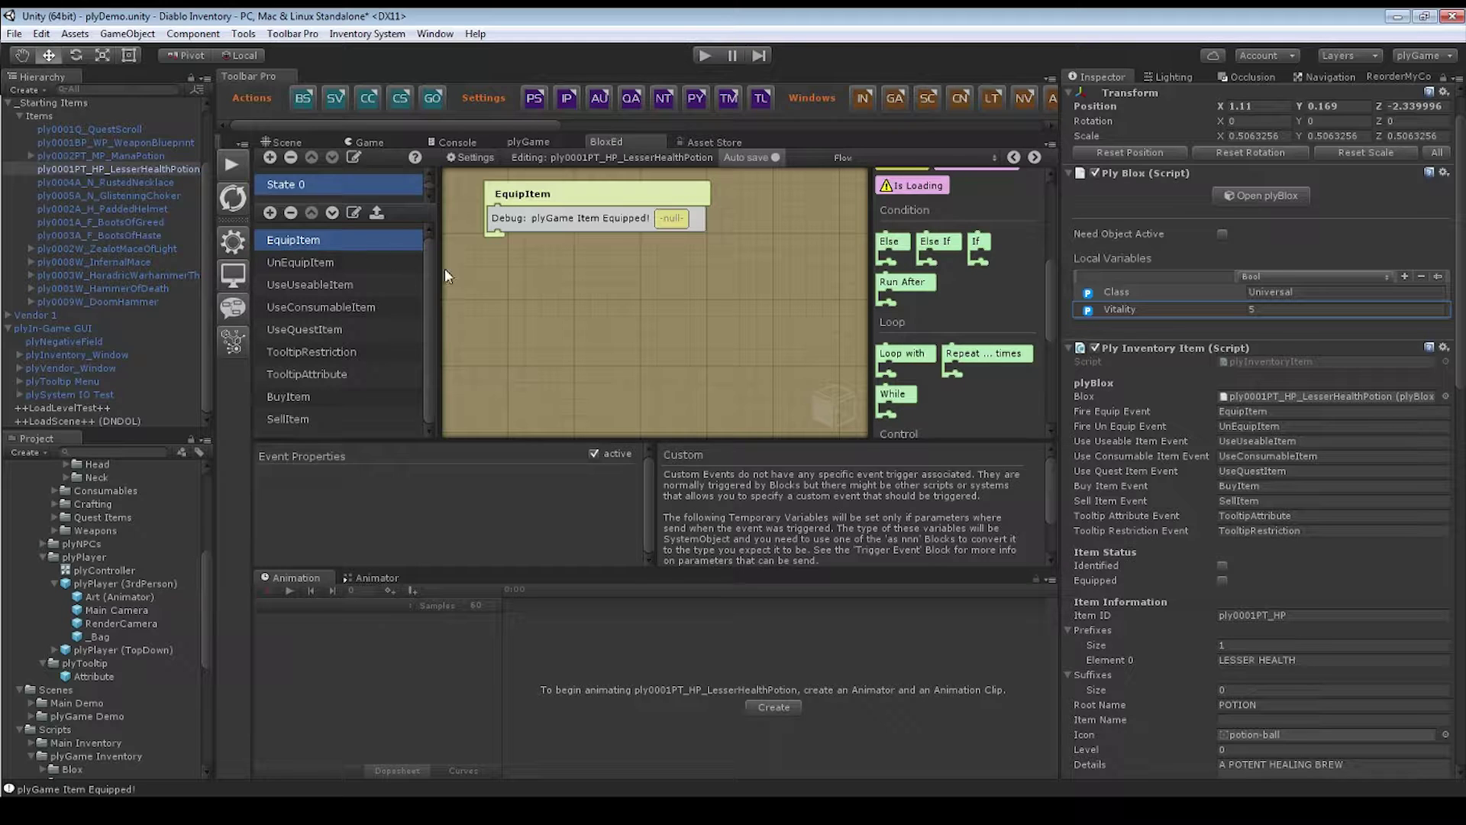
- Open the add-event list three times and dismiss it without adding an event
click(270, 212)
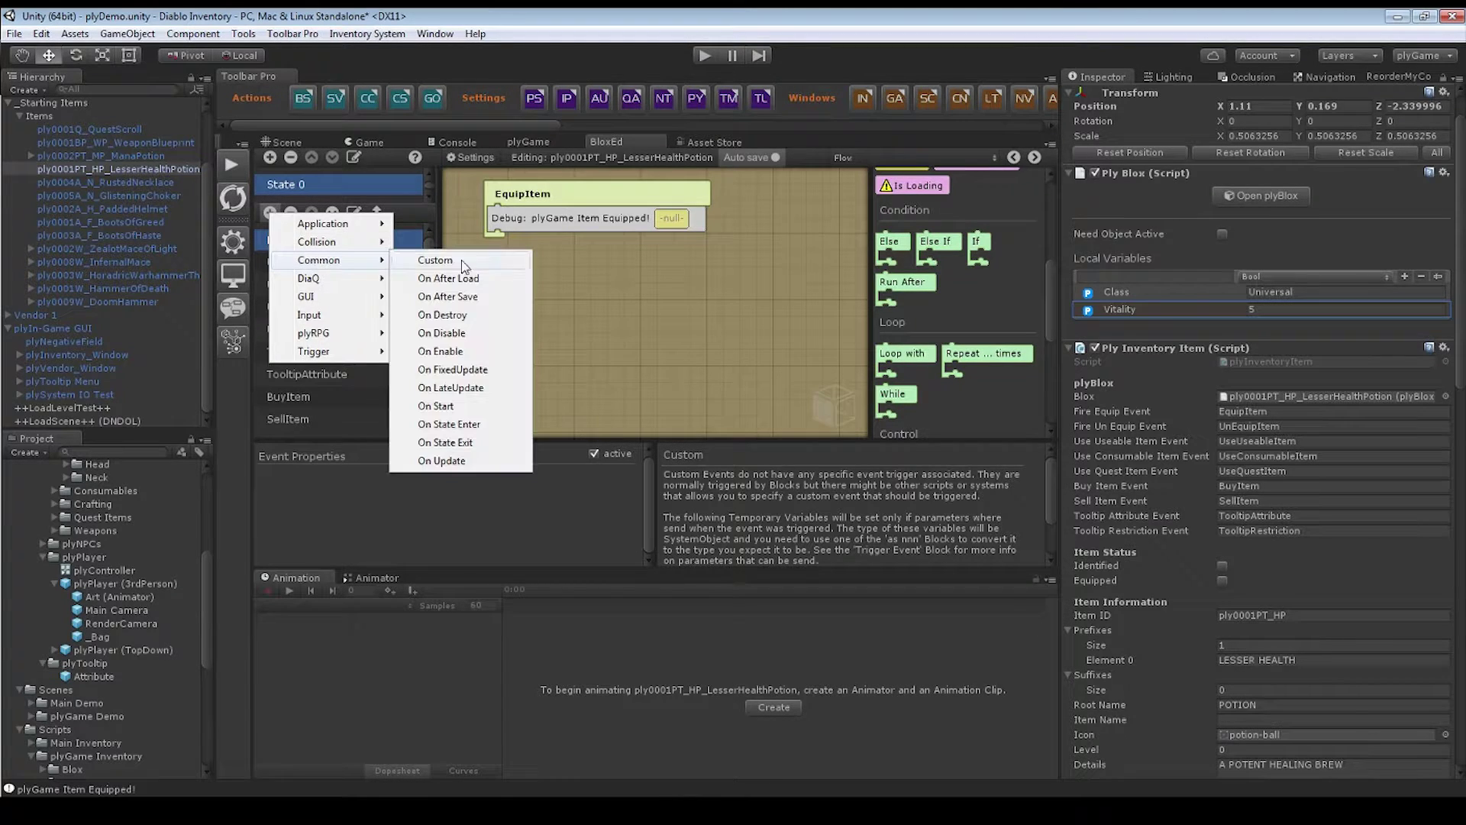
click(648, 293)
click(268, 212)
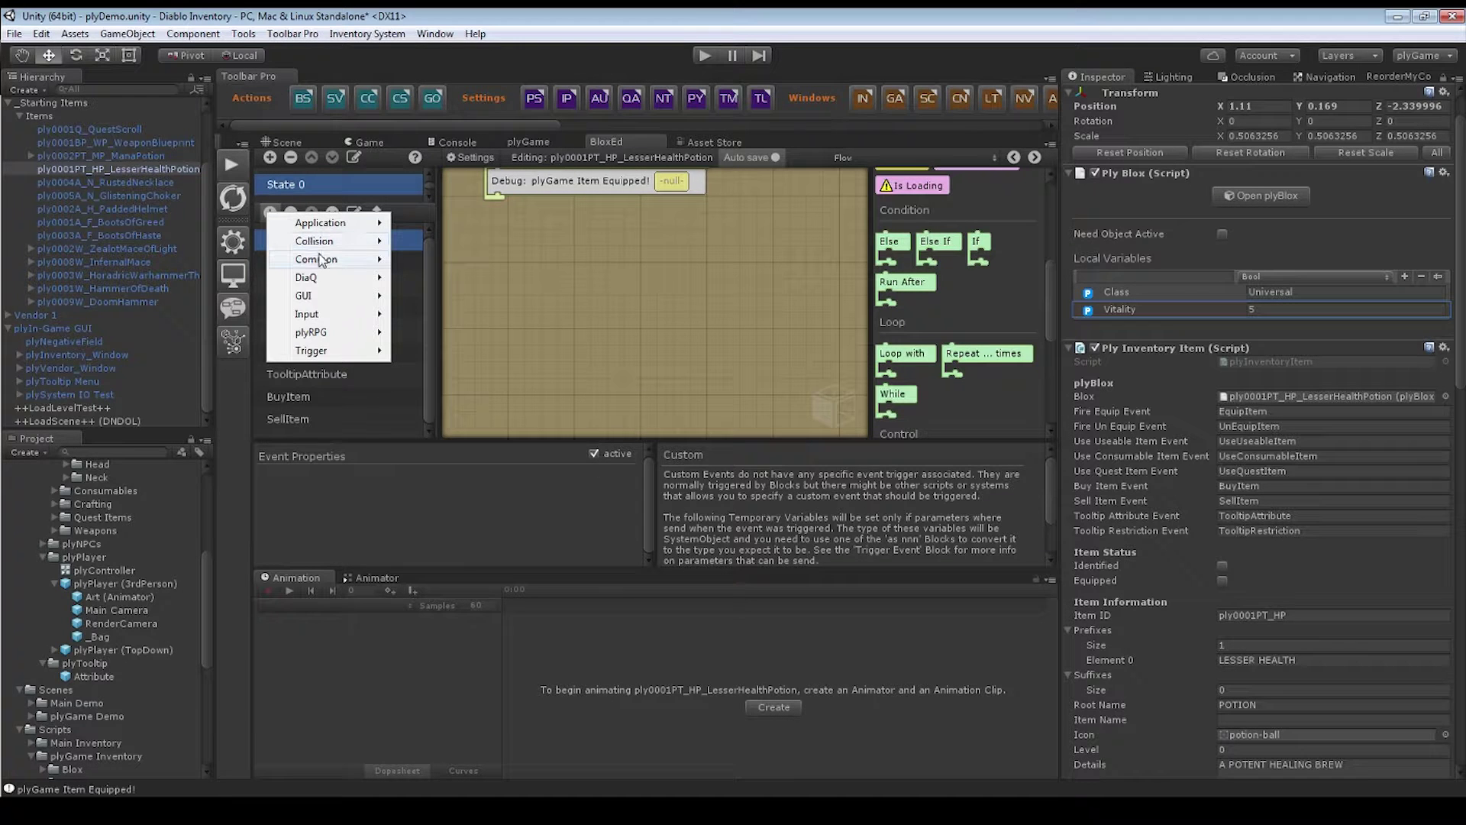
mouse_move(325, 261)
click(646, 289)
click(268, 212)
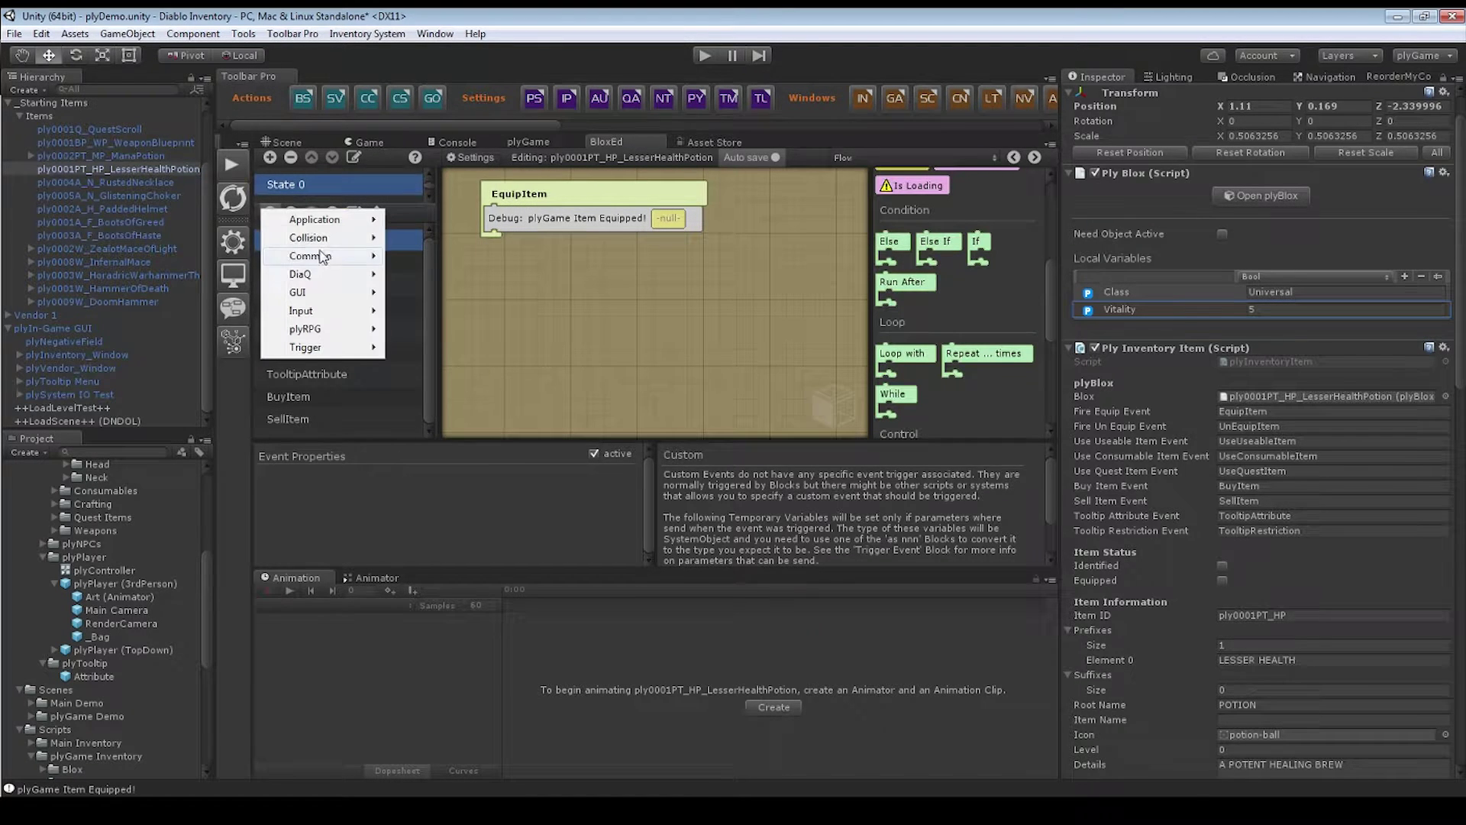
click(629, 288)
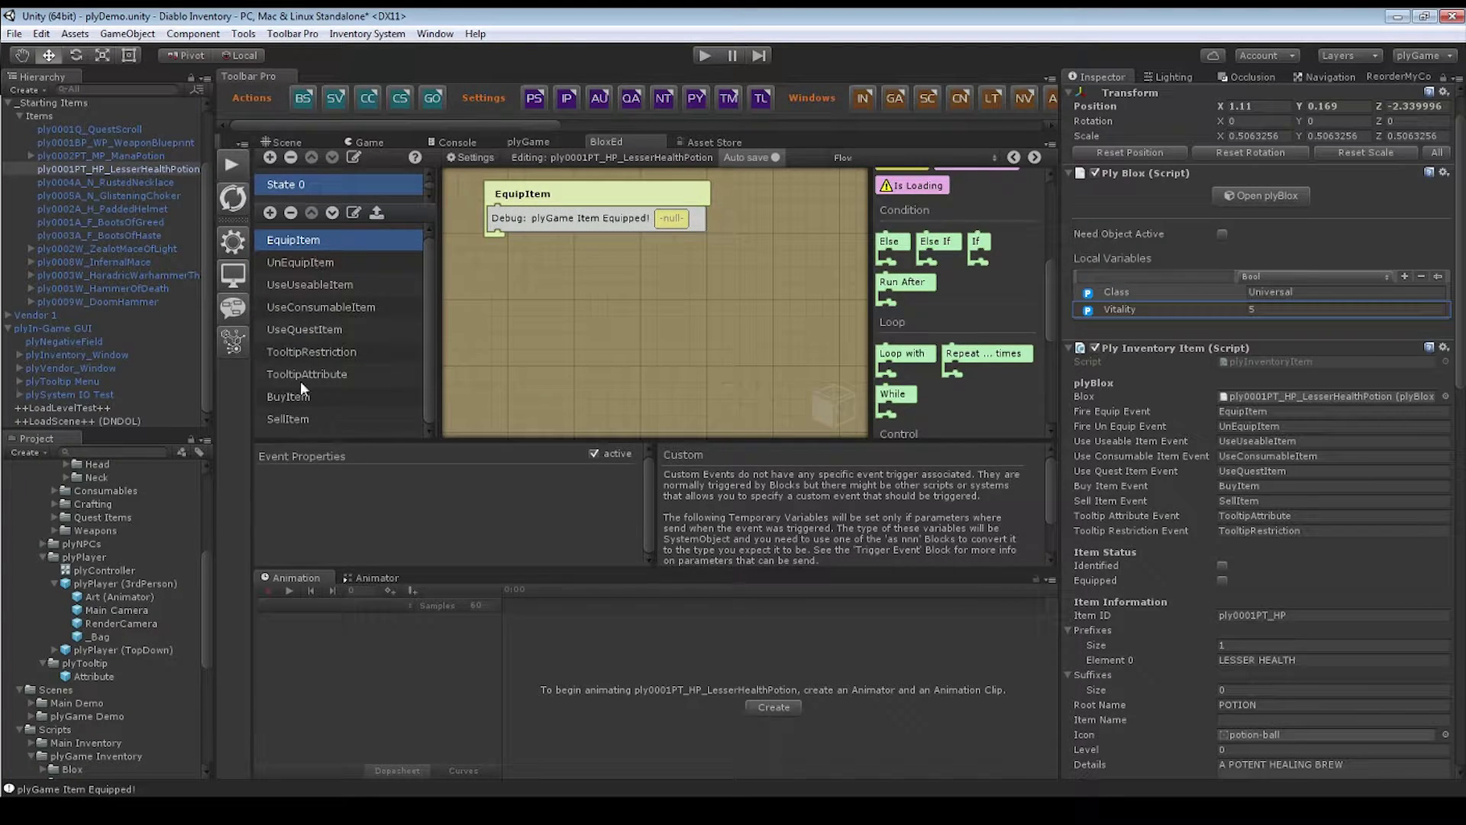
- Step through the item's event name fields from Fire Equip Event to Tooltip Restriction, then select ply0001Q_QuestScroll
click(1138, 412)
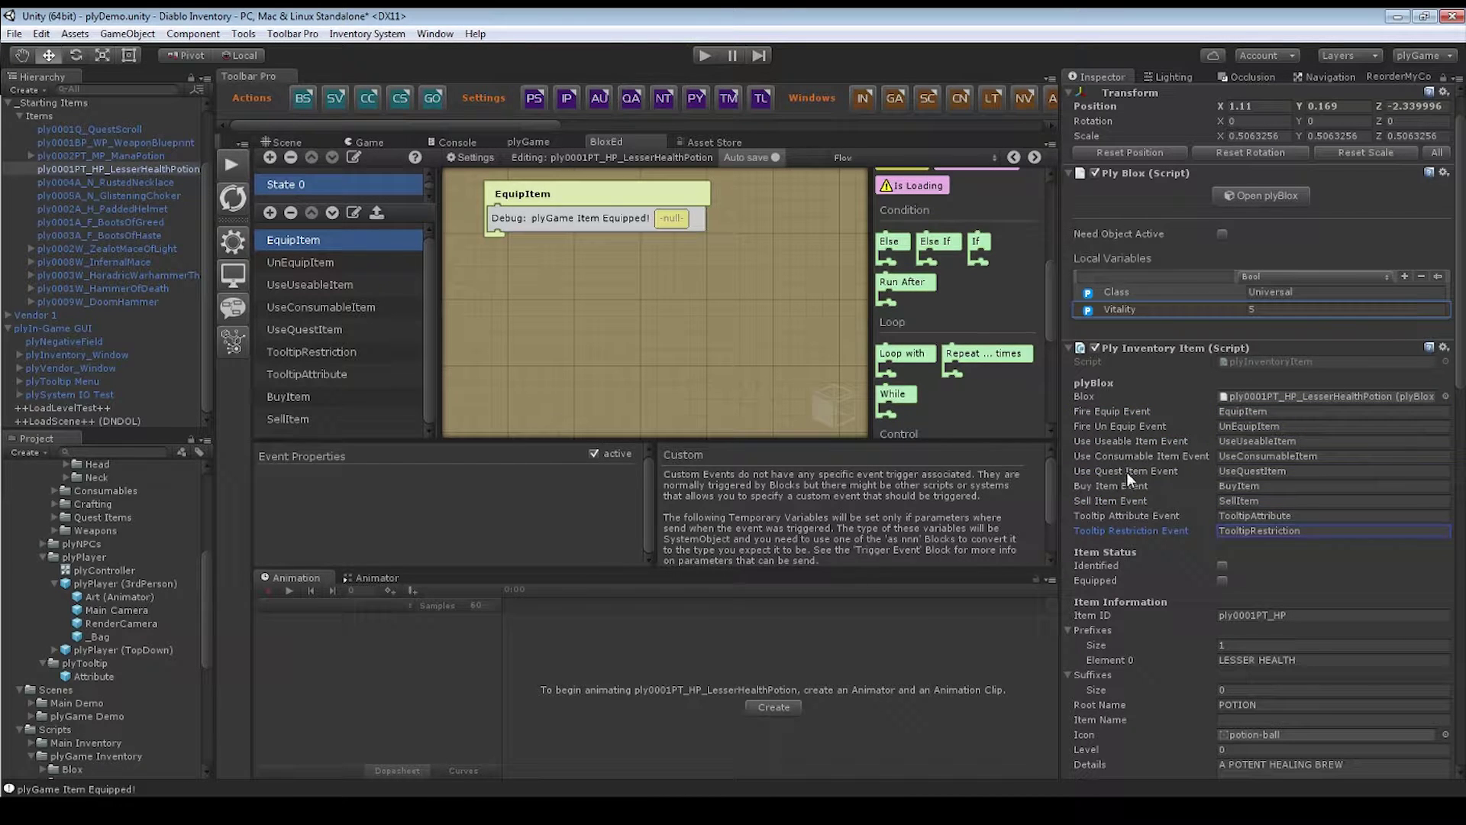
click(1130, 441)
click(1132, 413)
click(1134, 443)
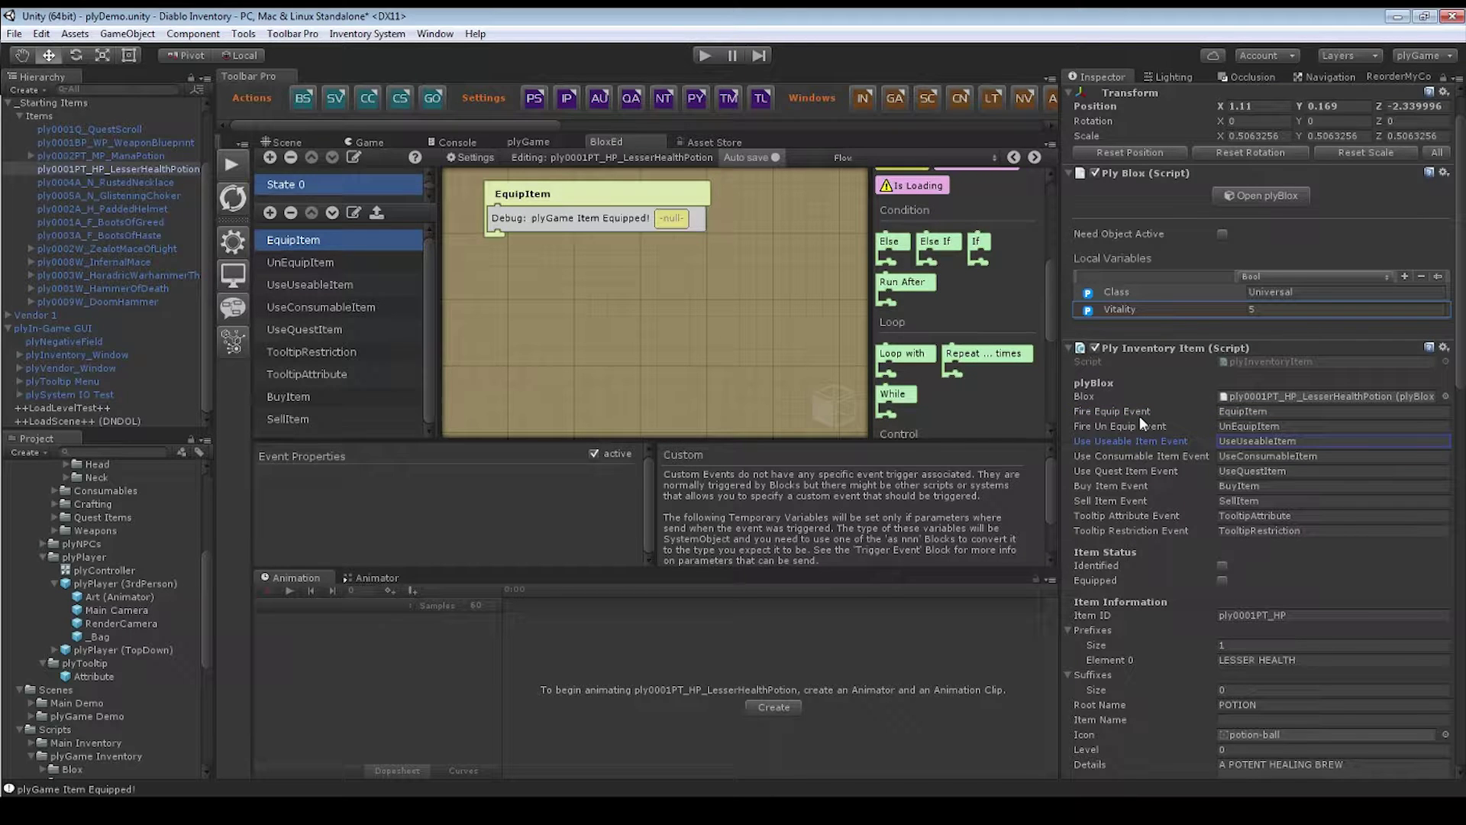
click(1243, 412)
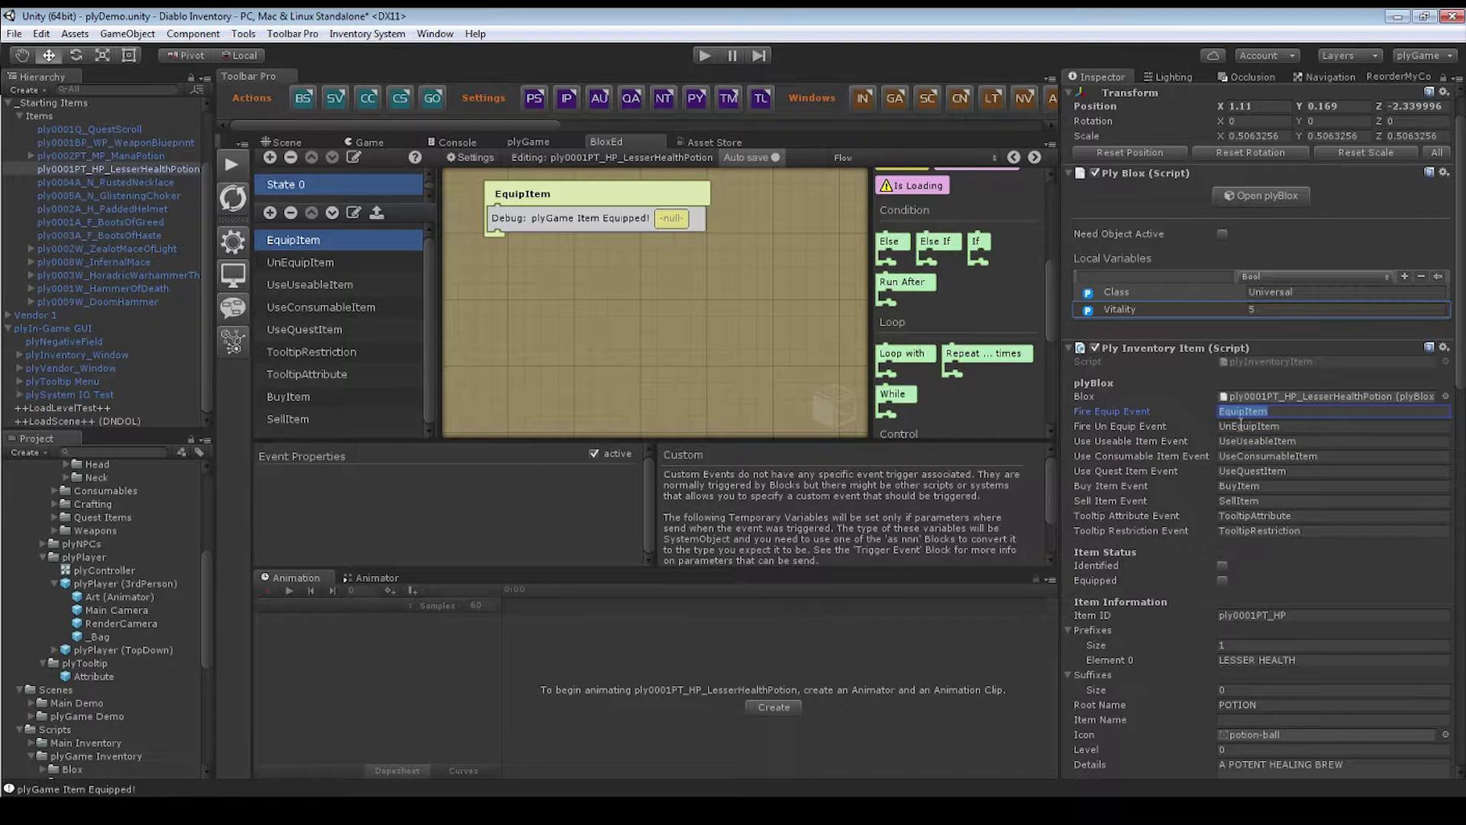
click(1241, 426)
click(1244, 441)
click(1248, 456)
click(1247, 471)
click(1244, 485)
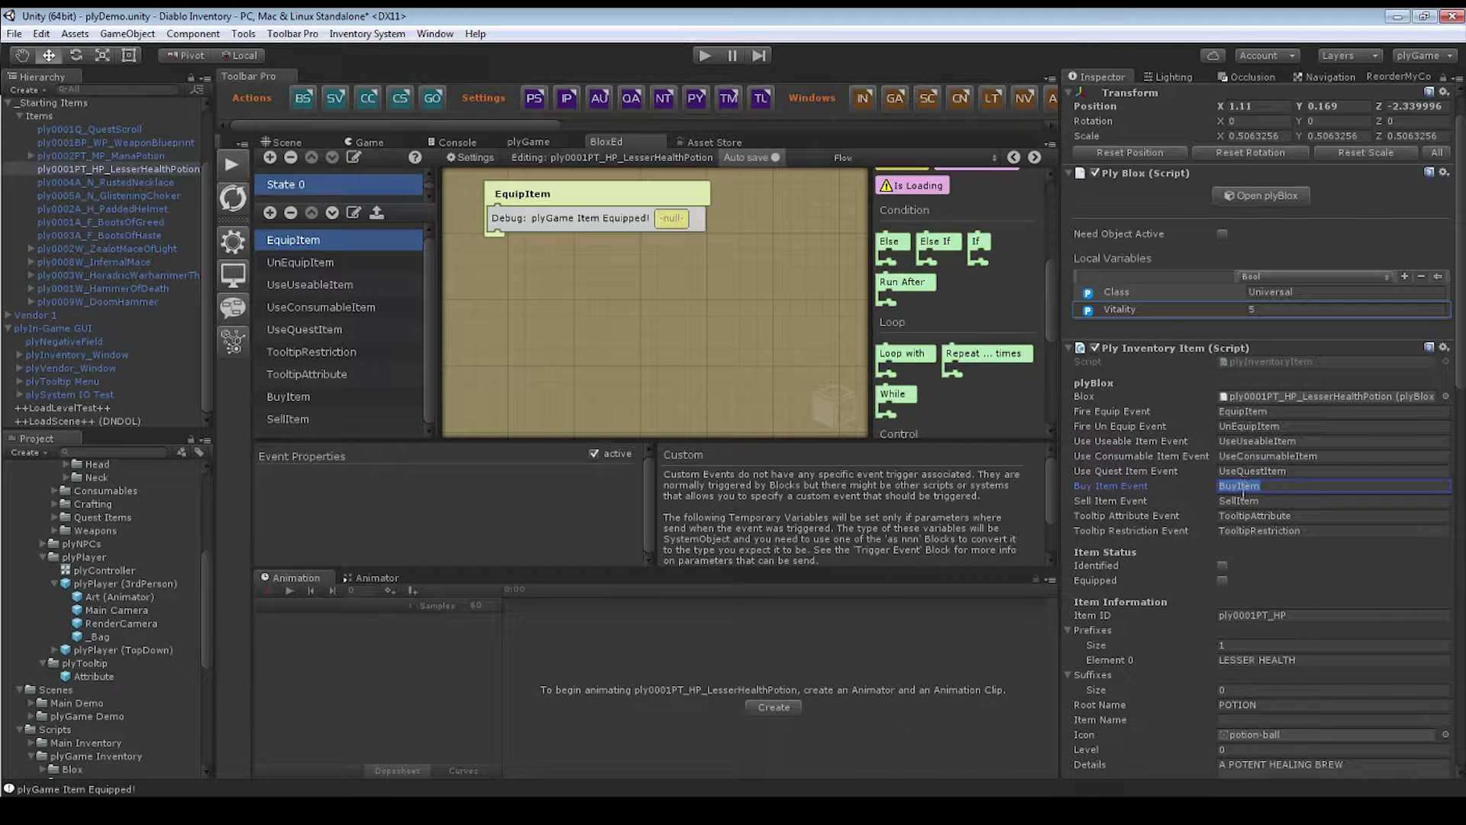
key(Tab)
key(Tab)
key(Tab)
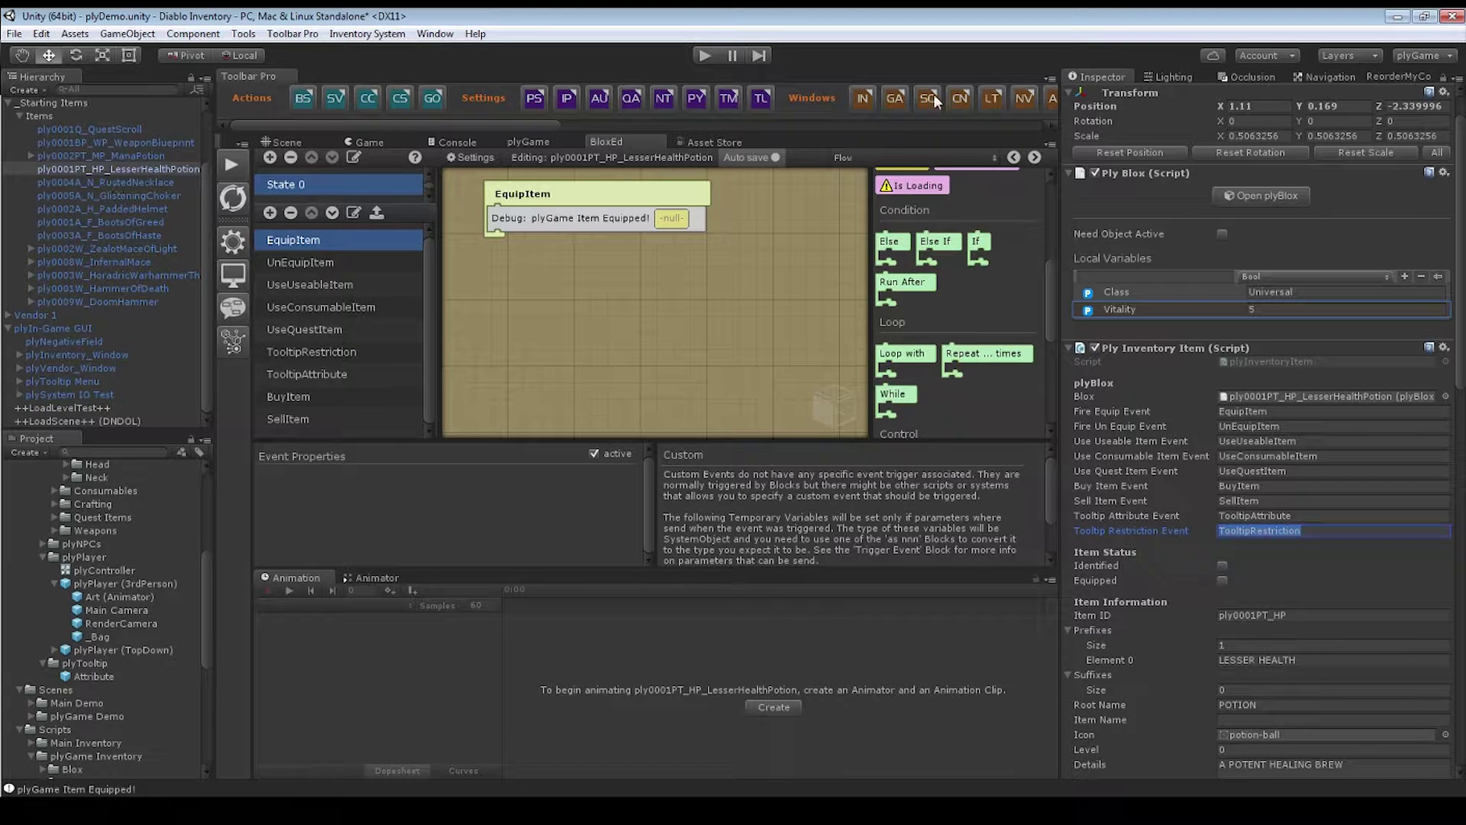
click(121, 130)
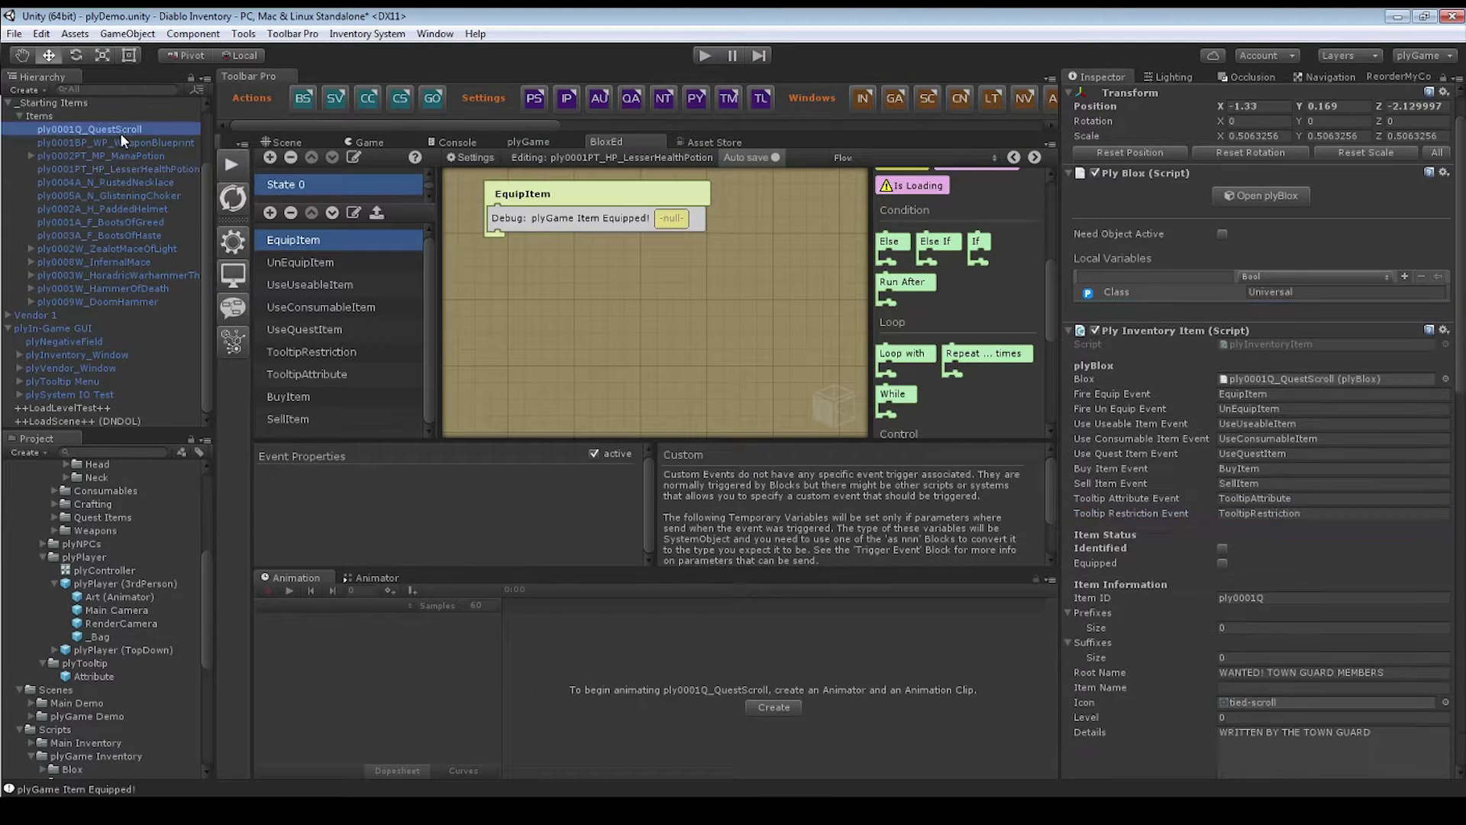
right_click(1139, 173)
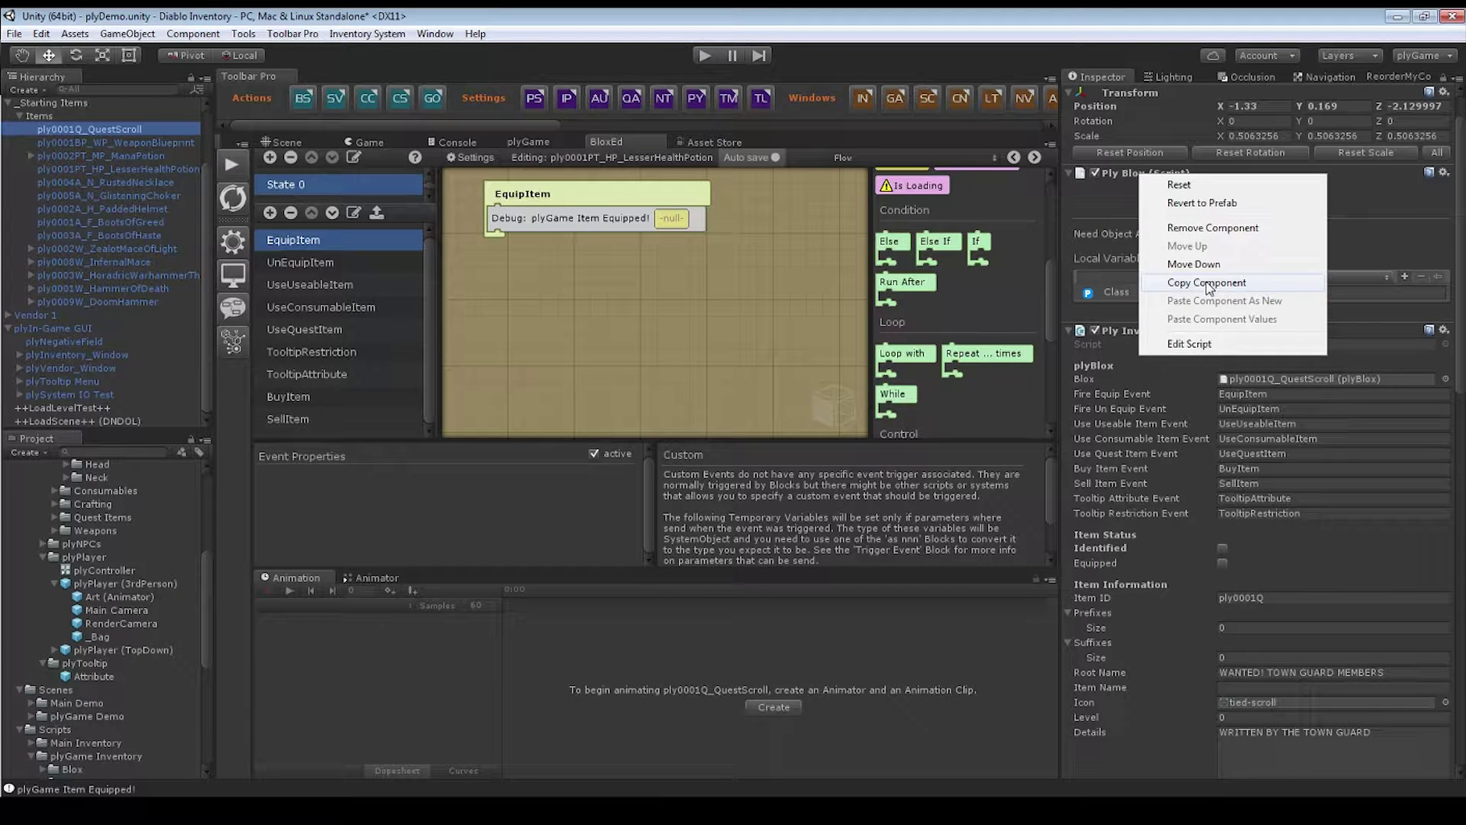
click(640, 327)
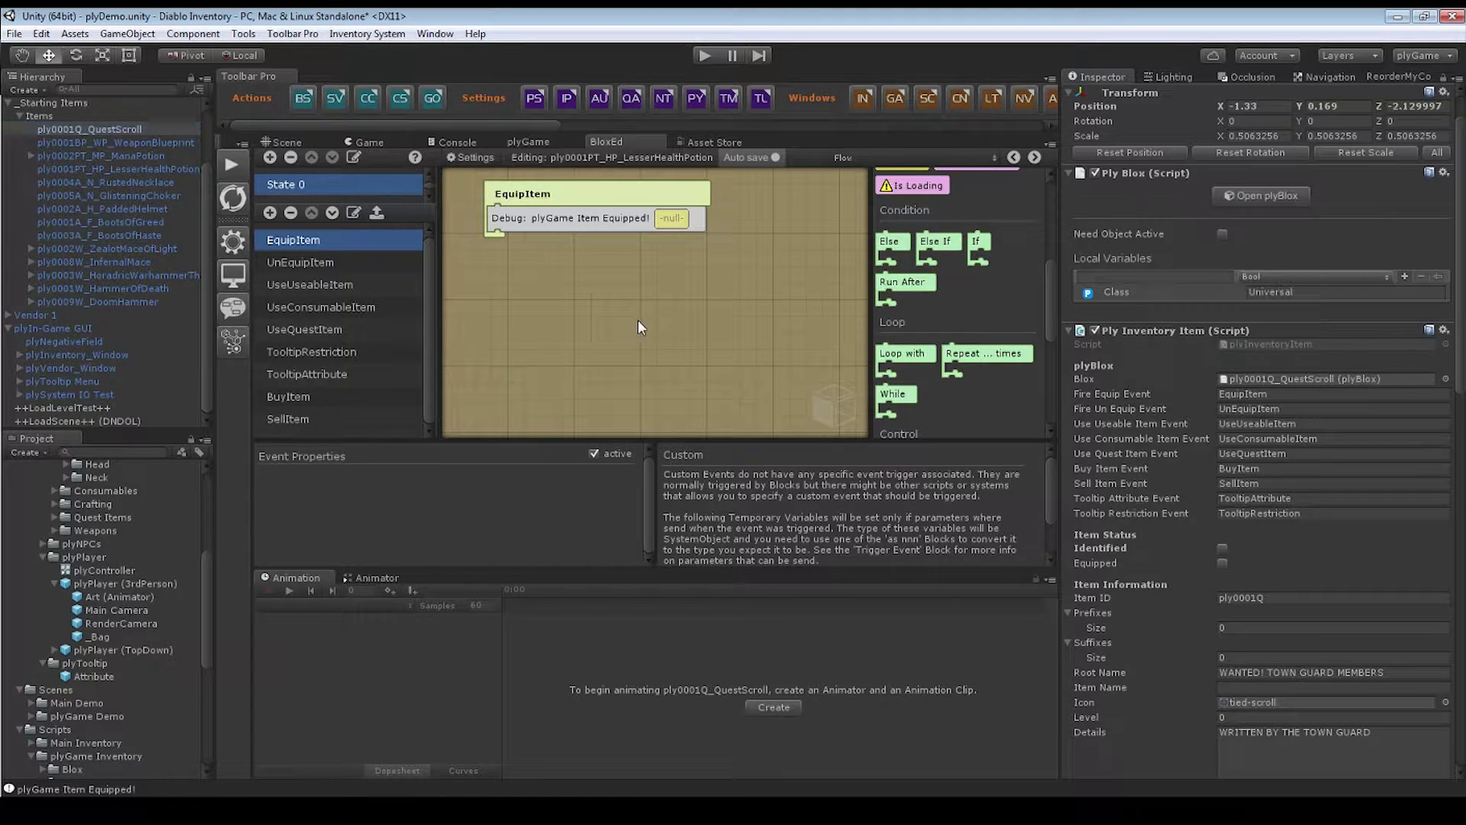
click(1262, 196)
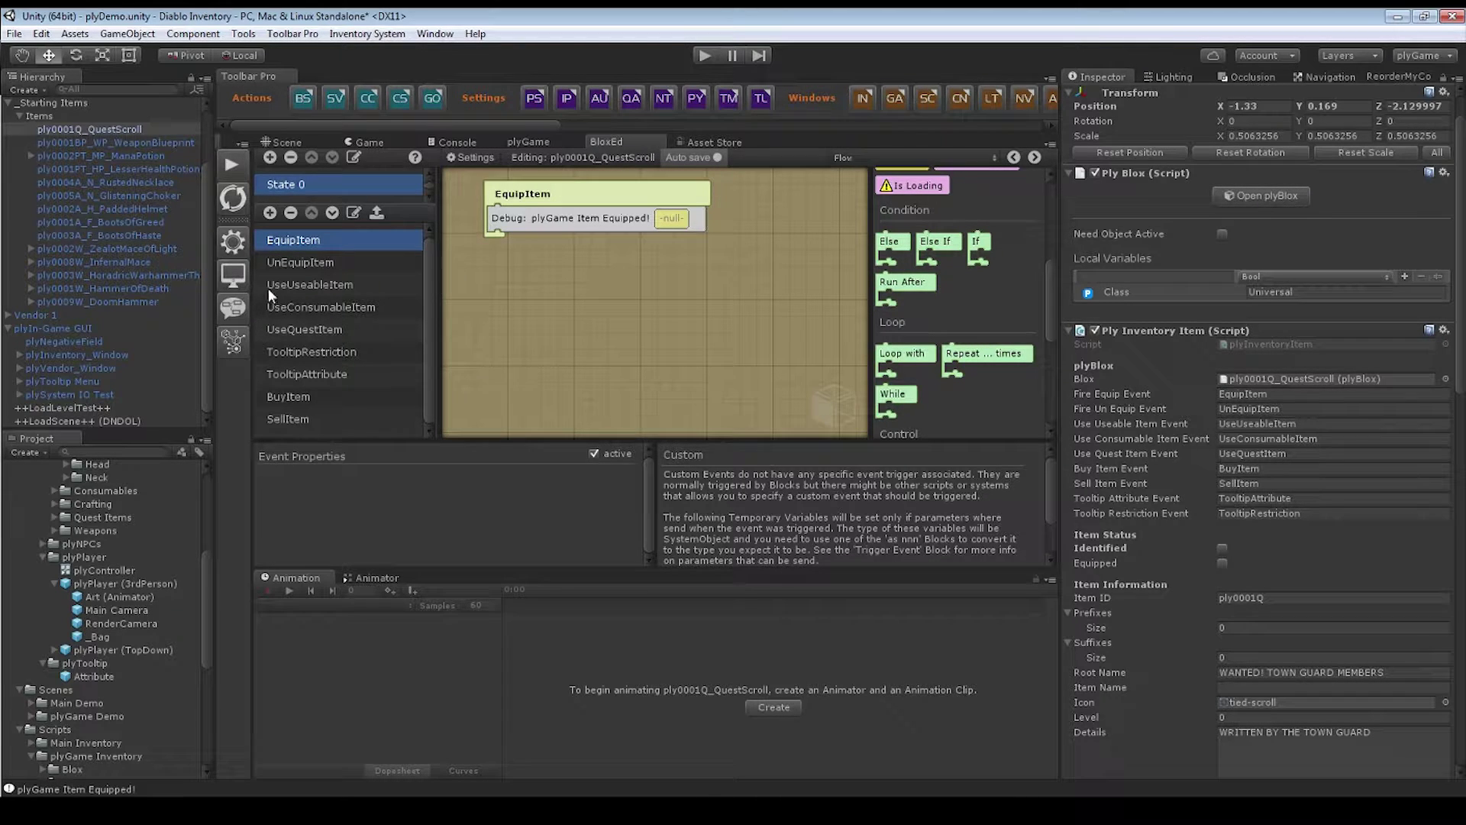
click(86, 263)
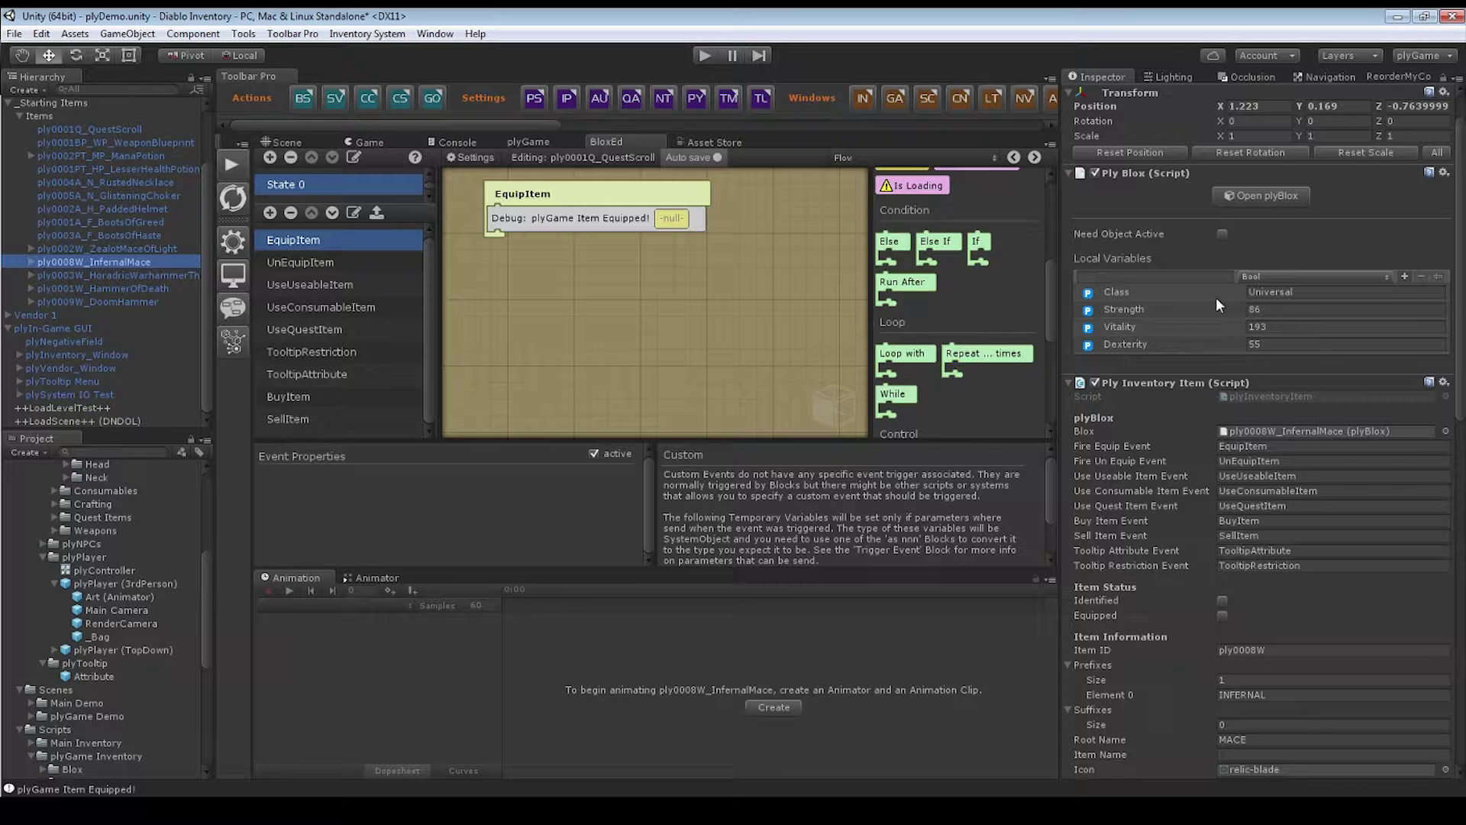
click(1237, 196)
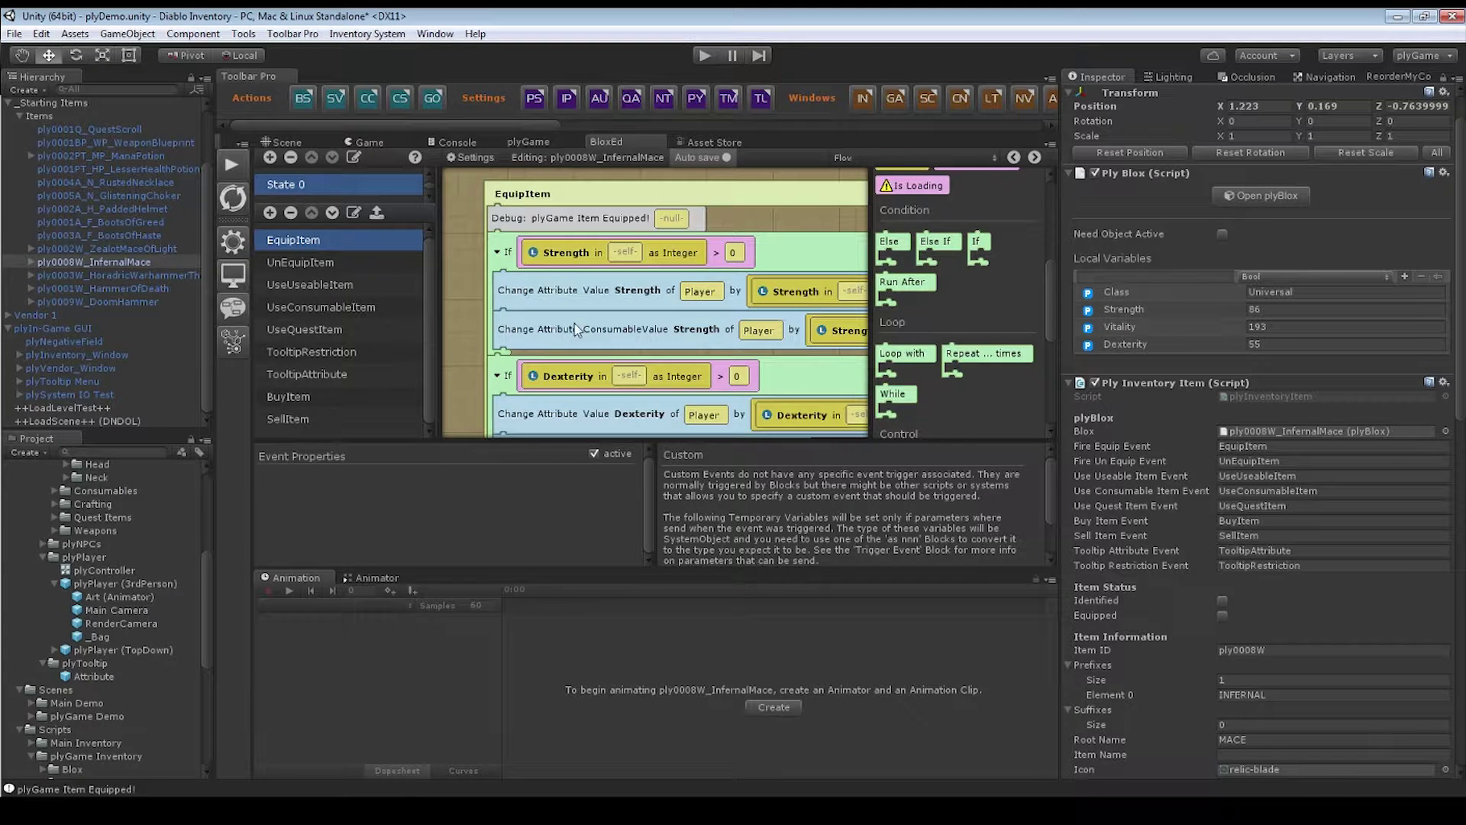
scroll(641, 304, down, 5)
scroll(641, 304, up, 5)
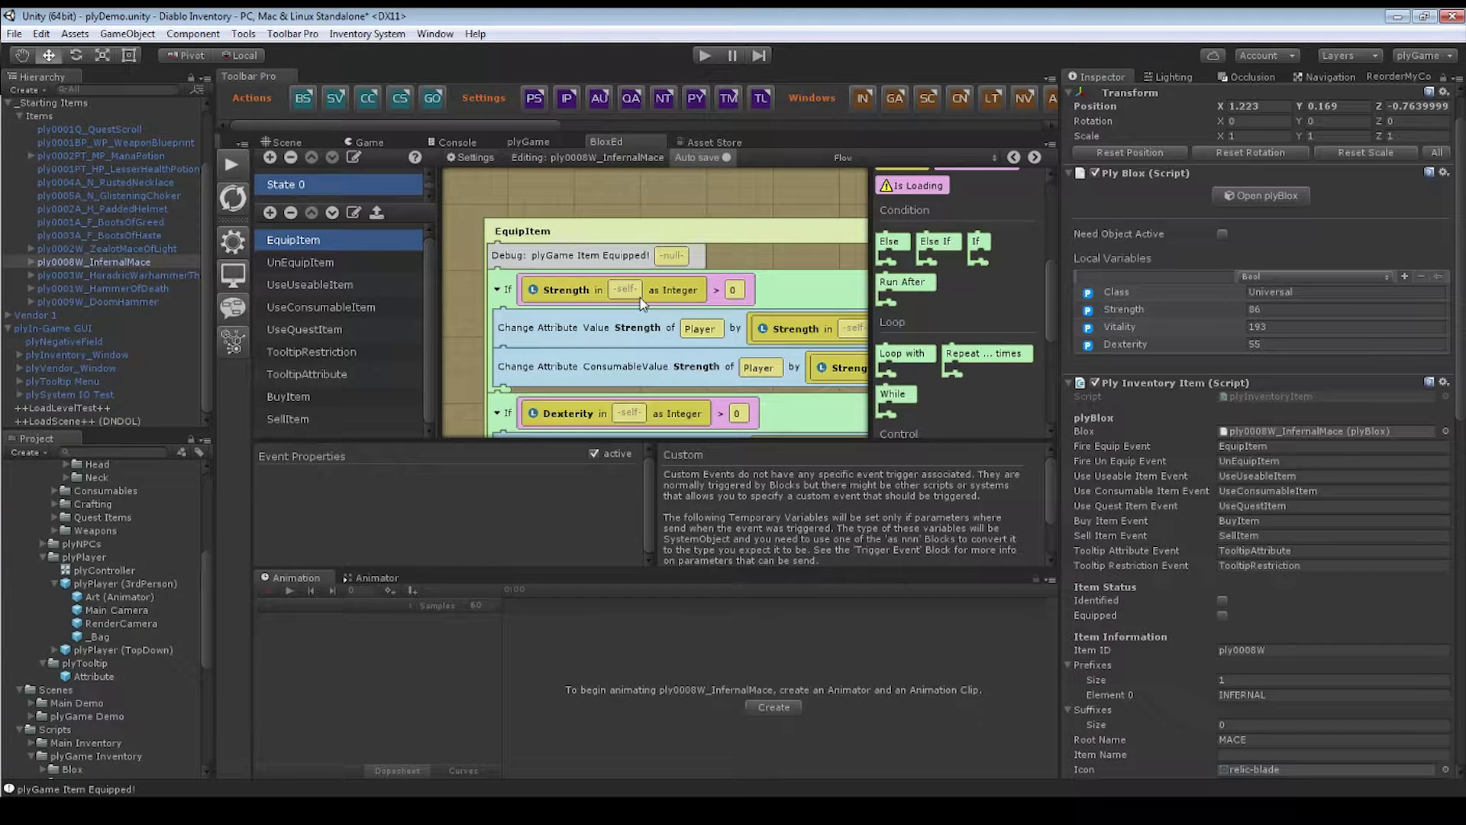
right_click(1132, 169)
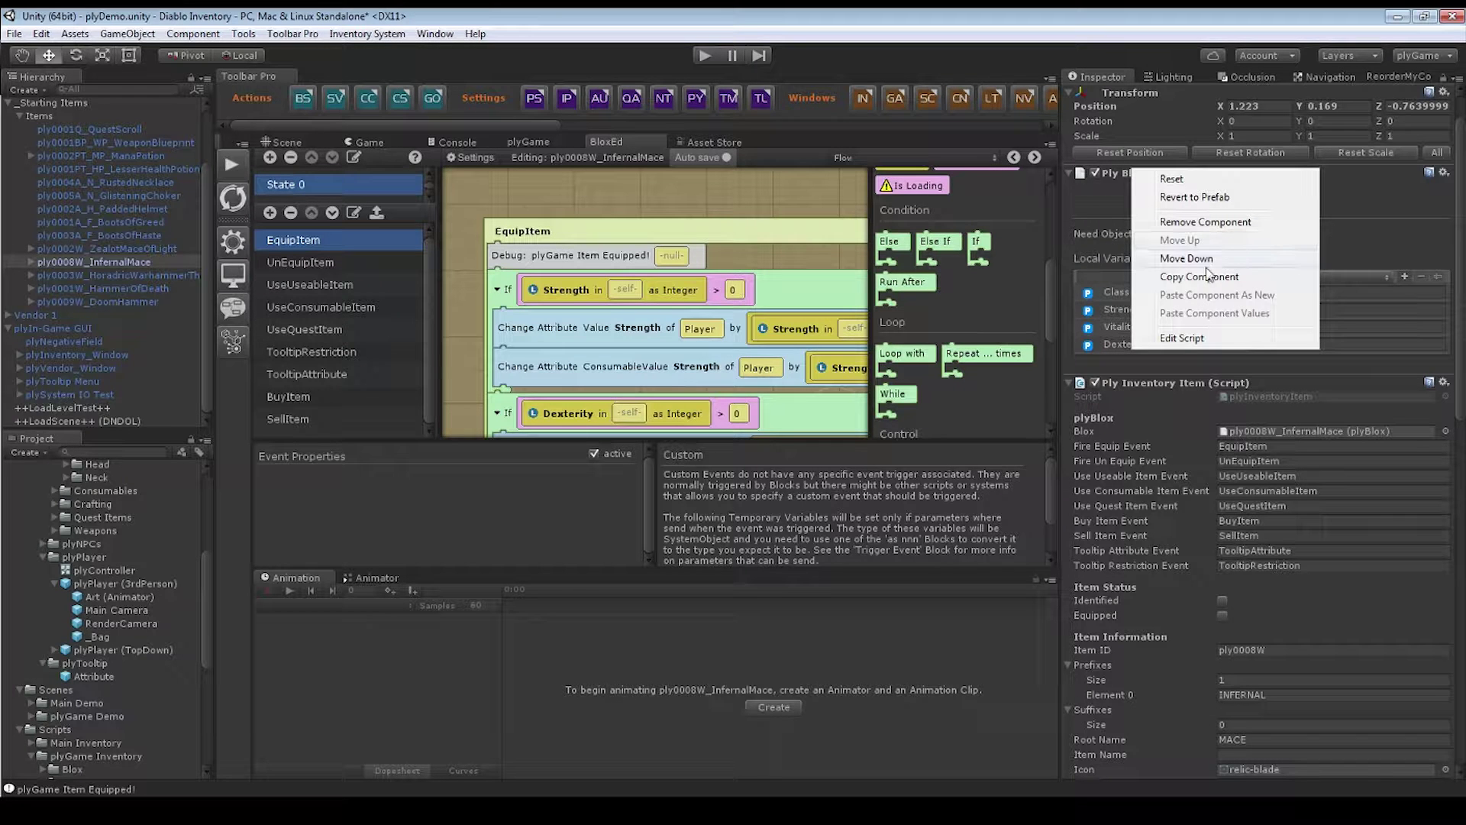
click(493, 254)
scroll(692, 255, down, 3)
scroll(693, 256, up, 4)
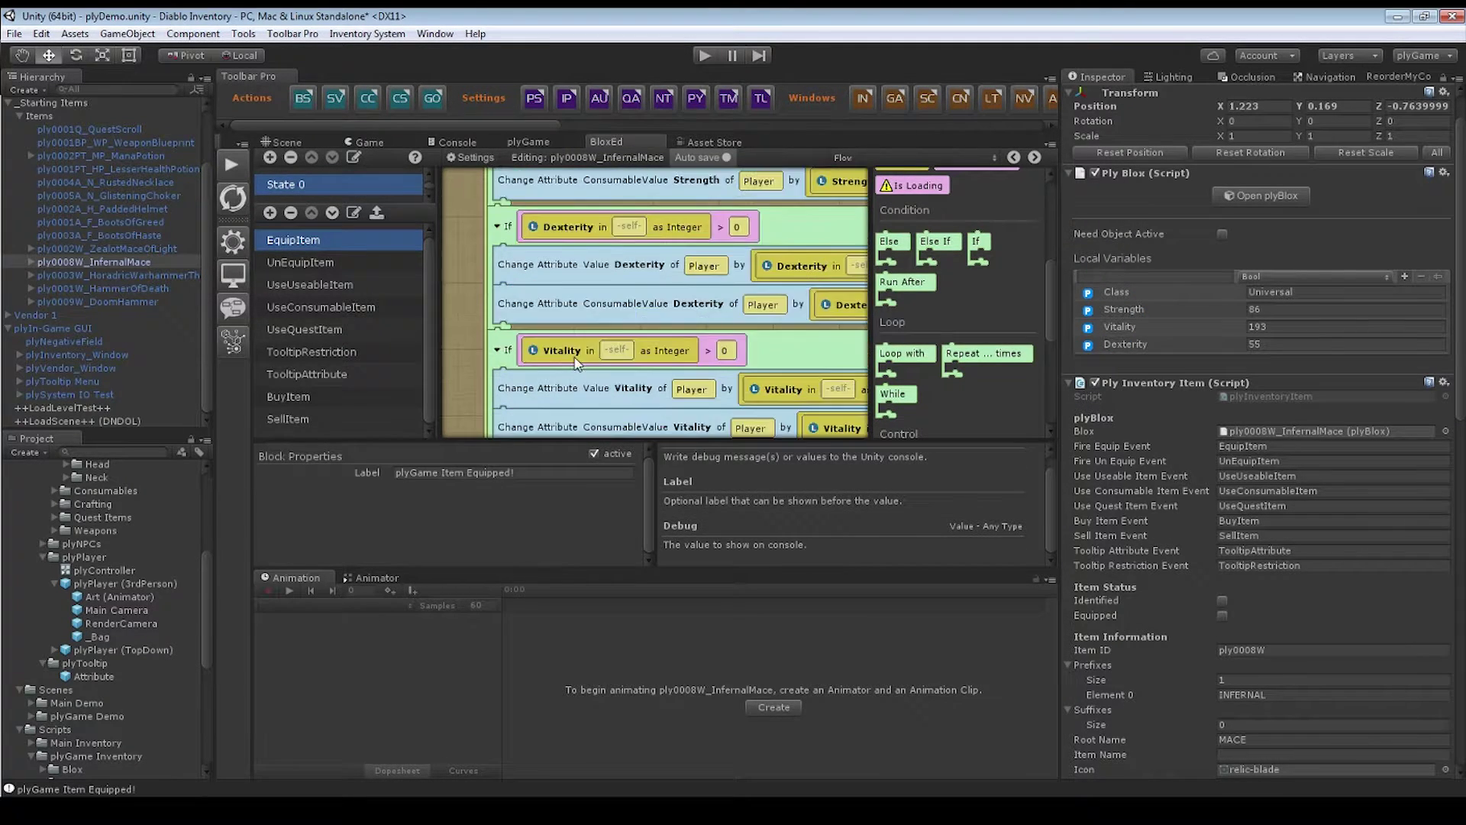
click(318, 372)
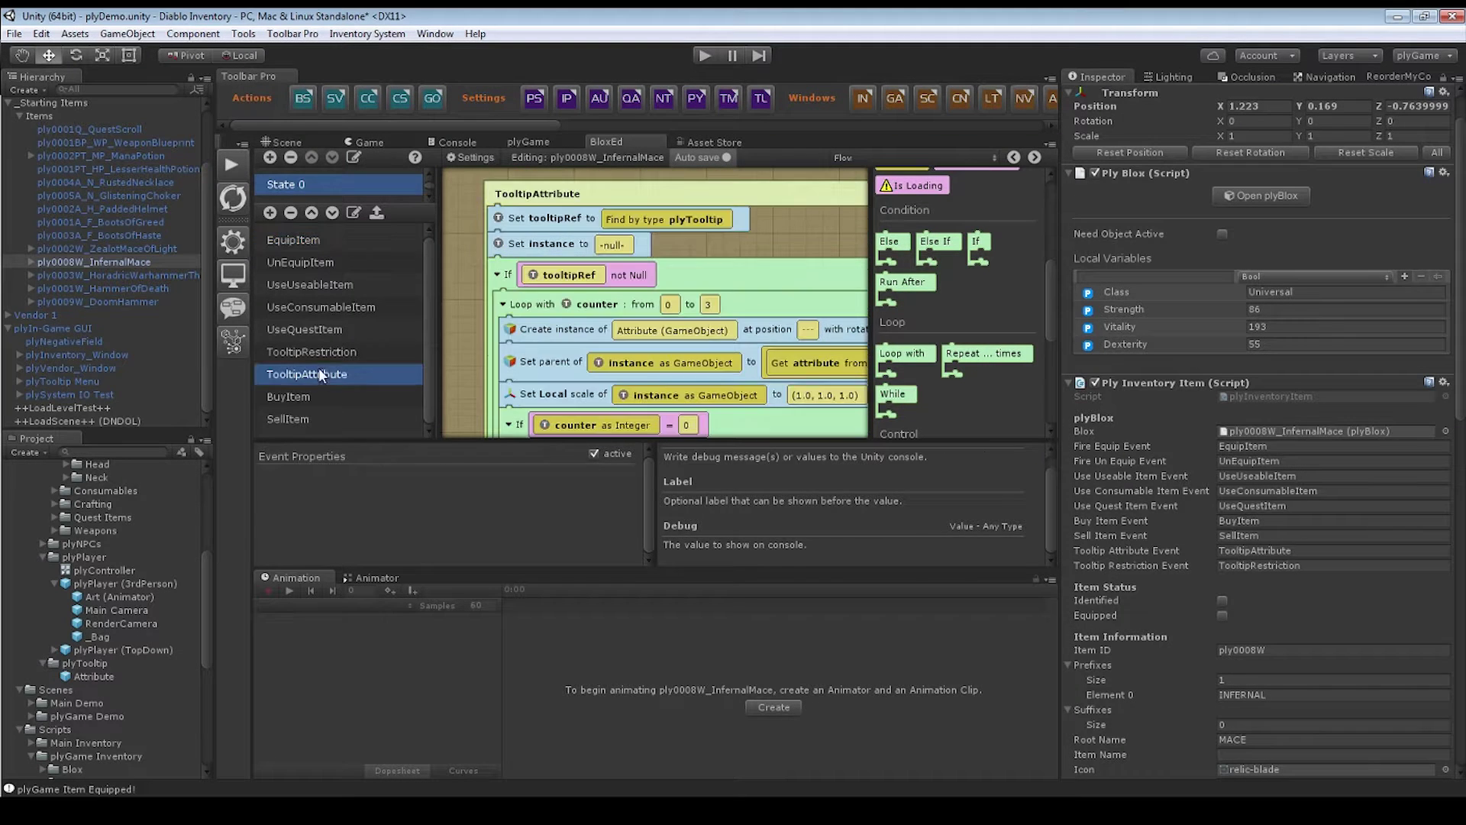
scroll(688, 359, down, 3)
scroll(685, 359, up, 2)
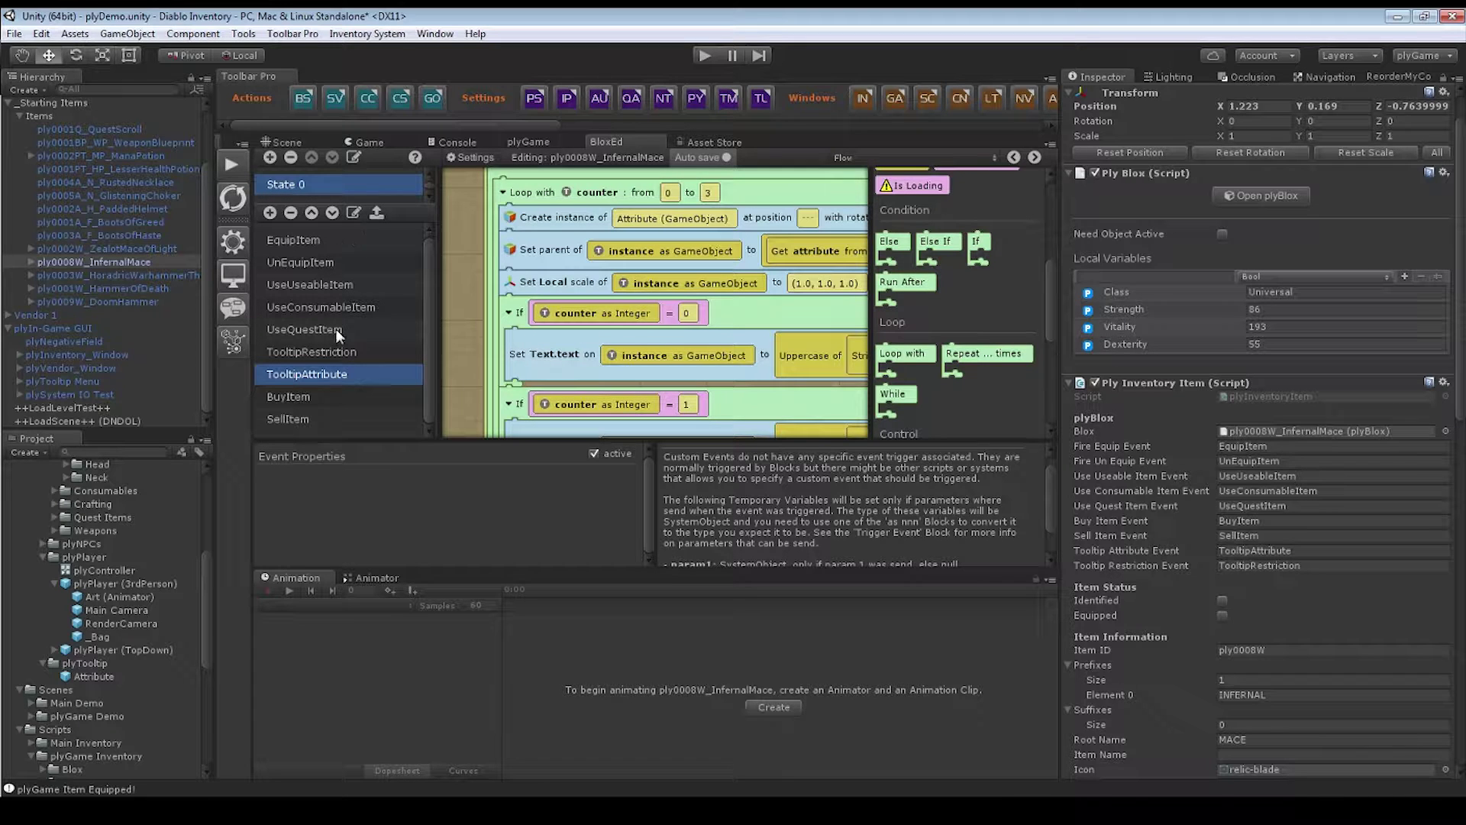
- Collapse the Items, _Starting Items and plyIn-Game GUI groups and clear the selection
scroll(190, 268, up, 2)
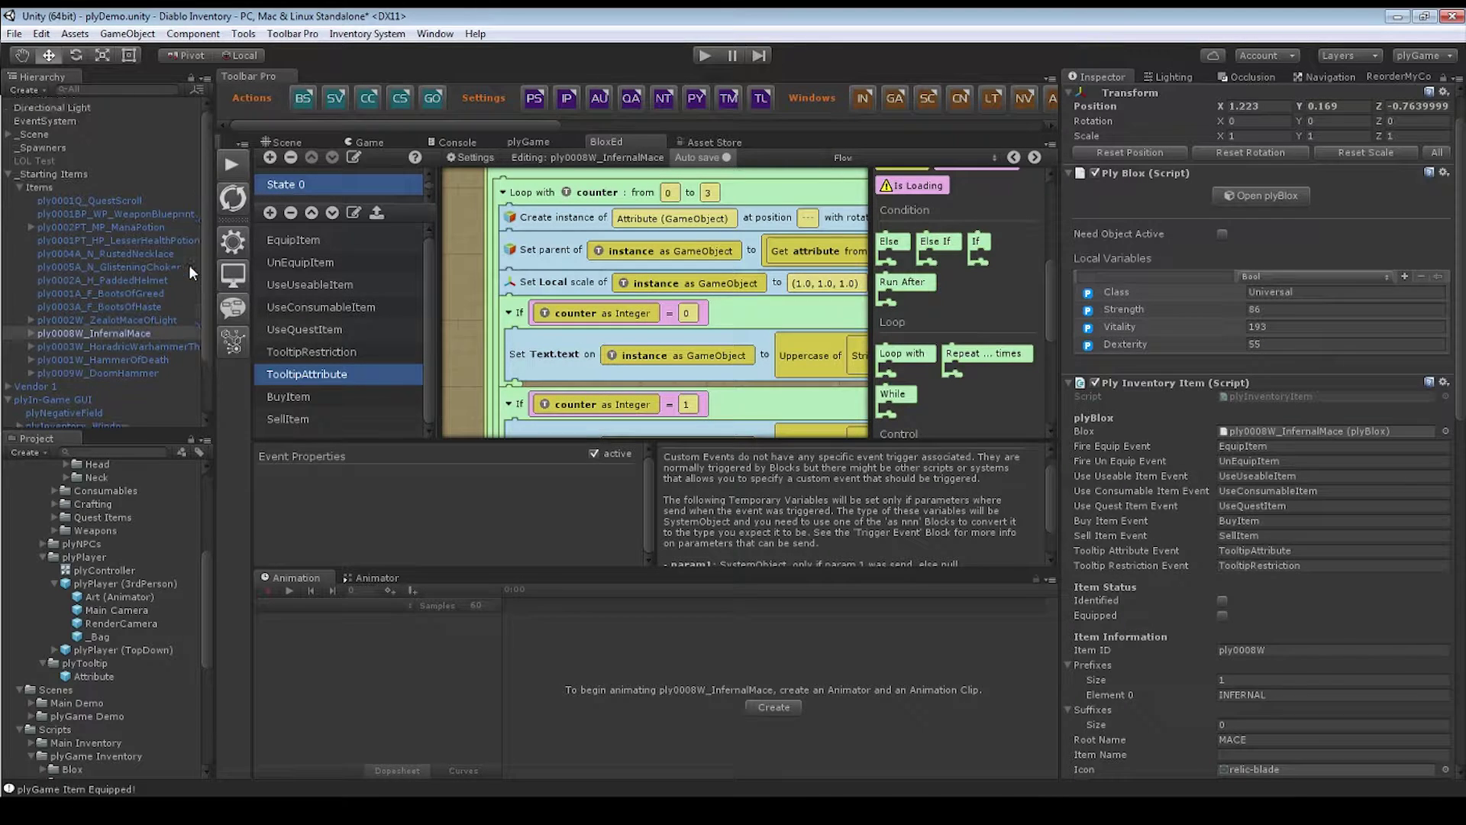
click(20, 187)
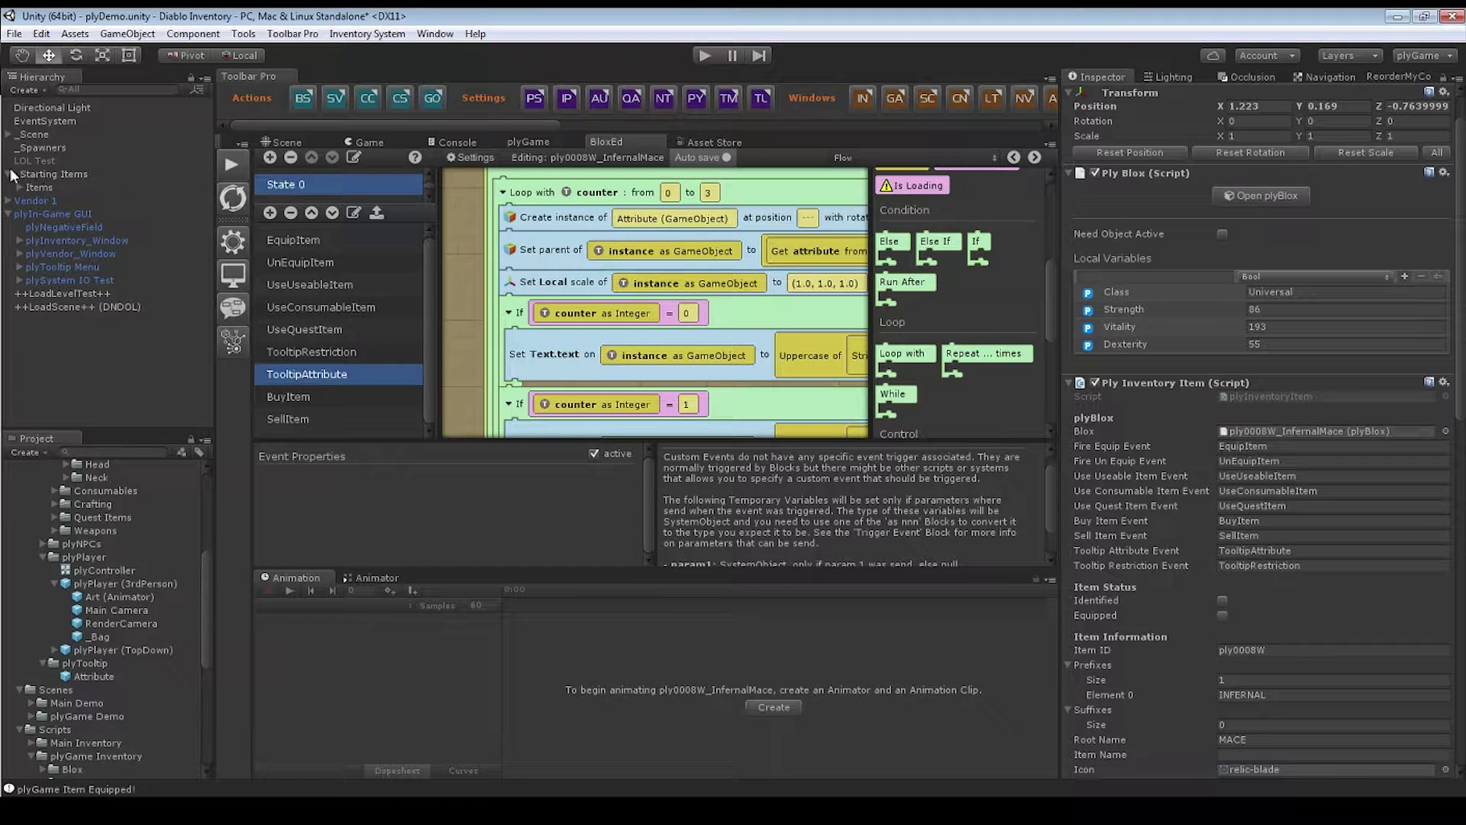
click(10, 175)
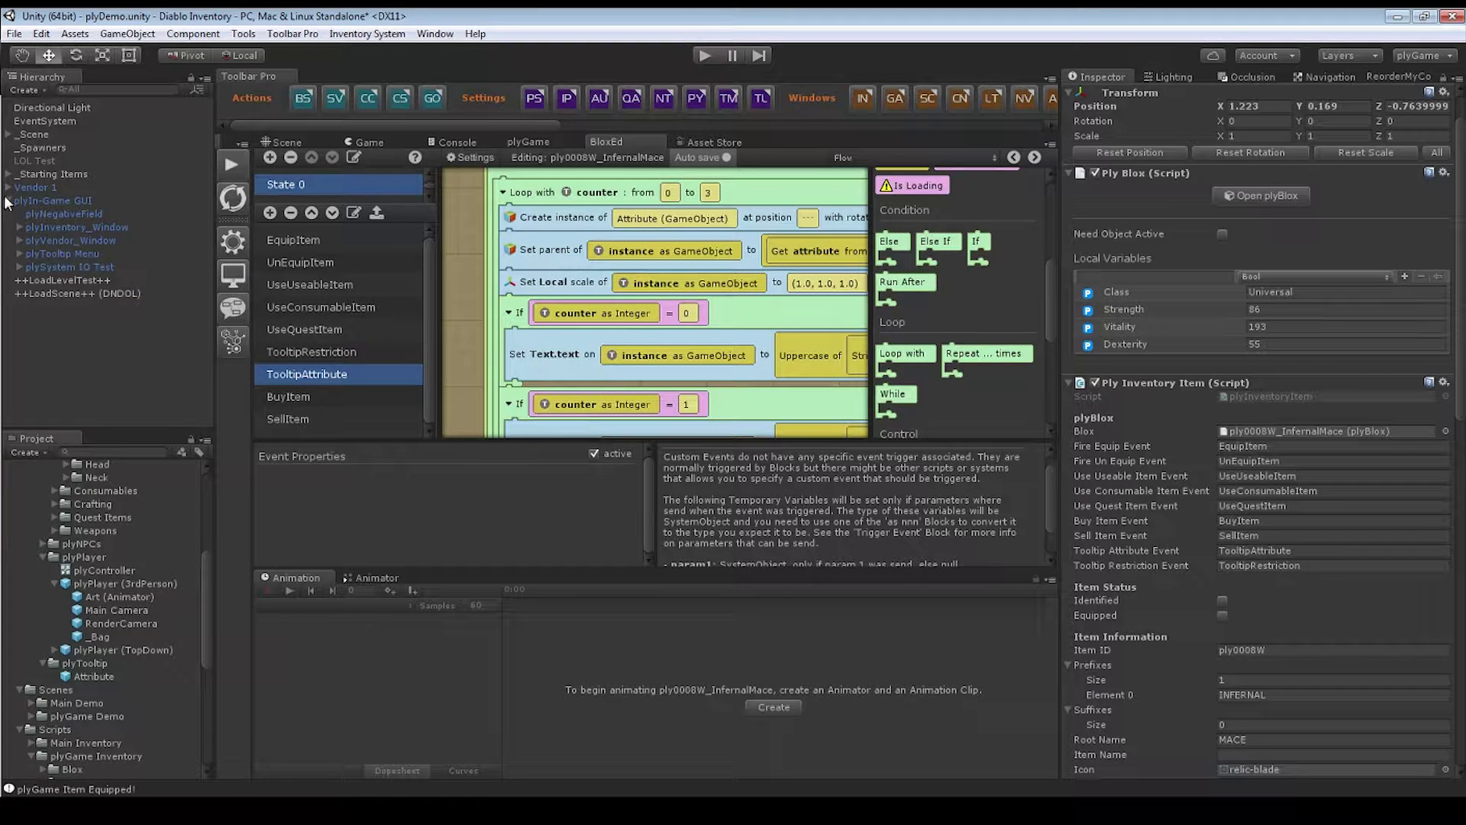
click(7, 201)
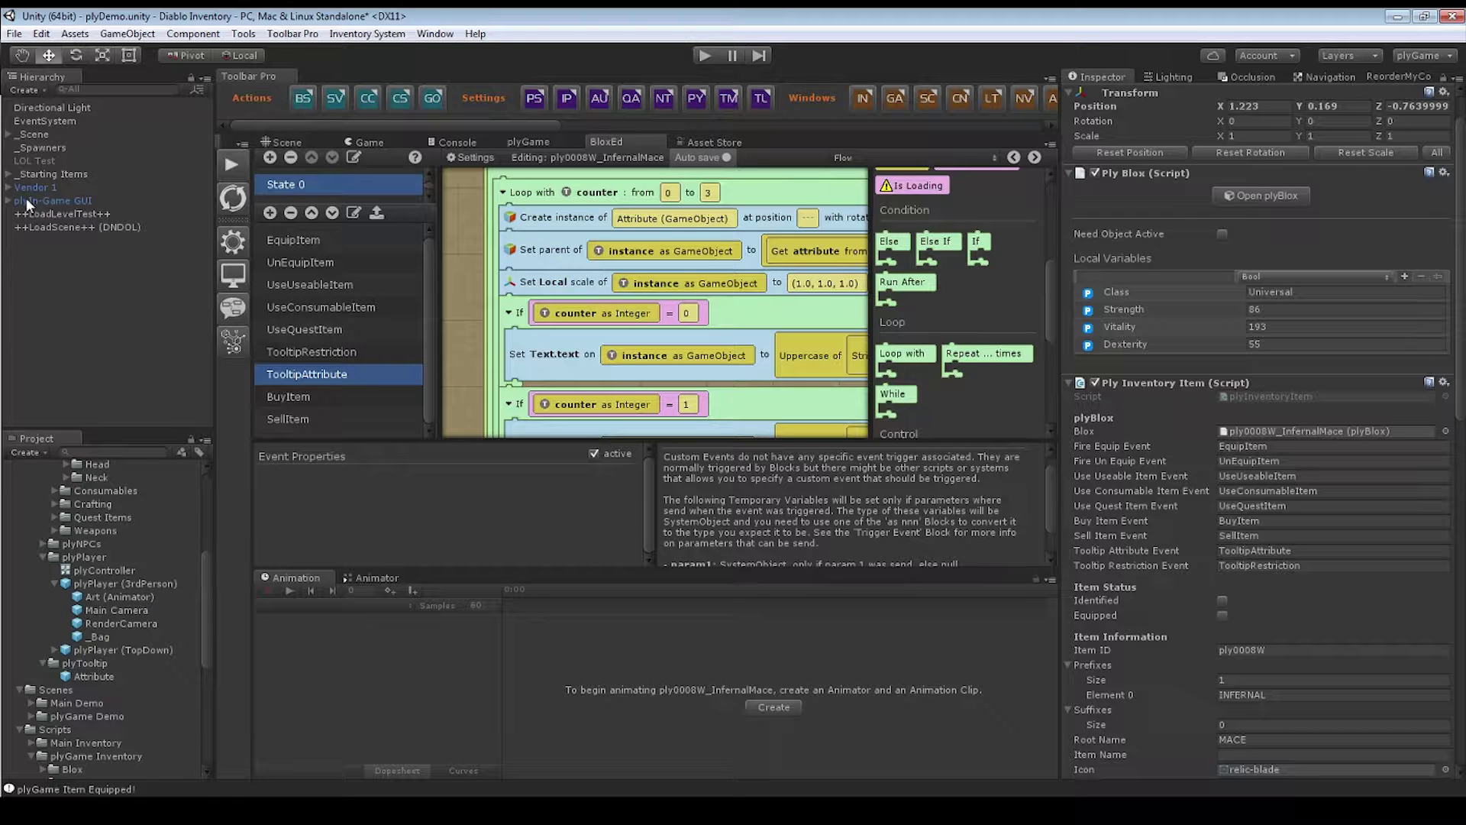
click(71, 269)
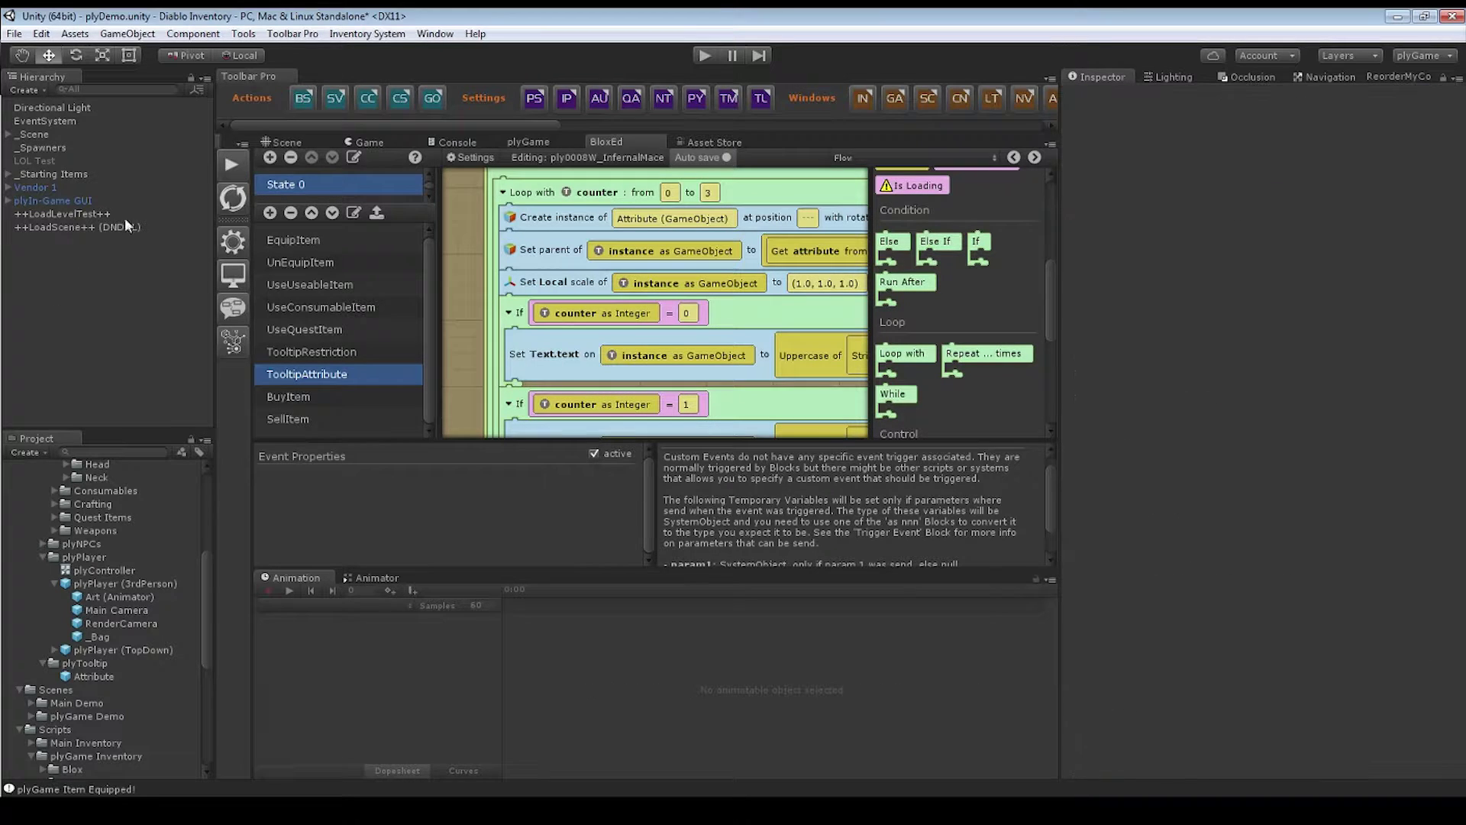
- In the Scene view, fly to the blue warhammer and select it
click(271, 144)
right_drag(767, 350, 451, 265)
click(447, 264)
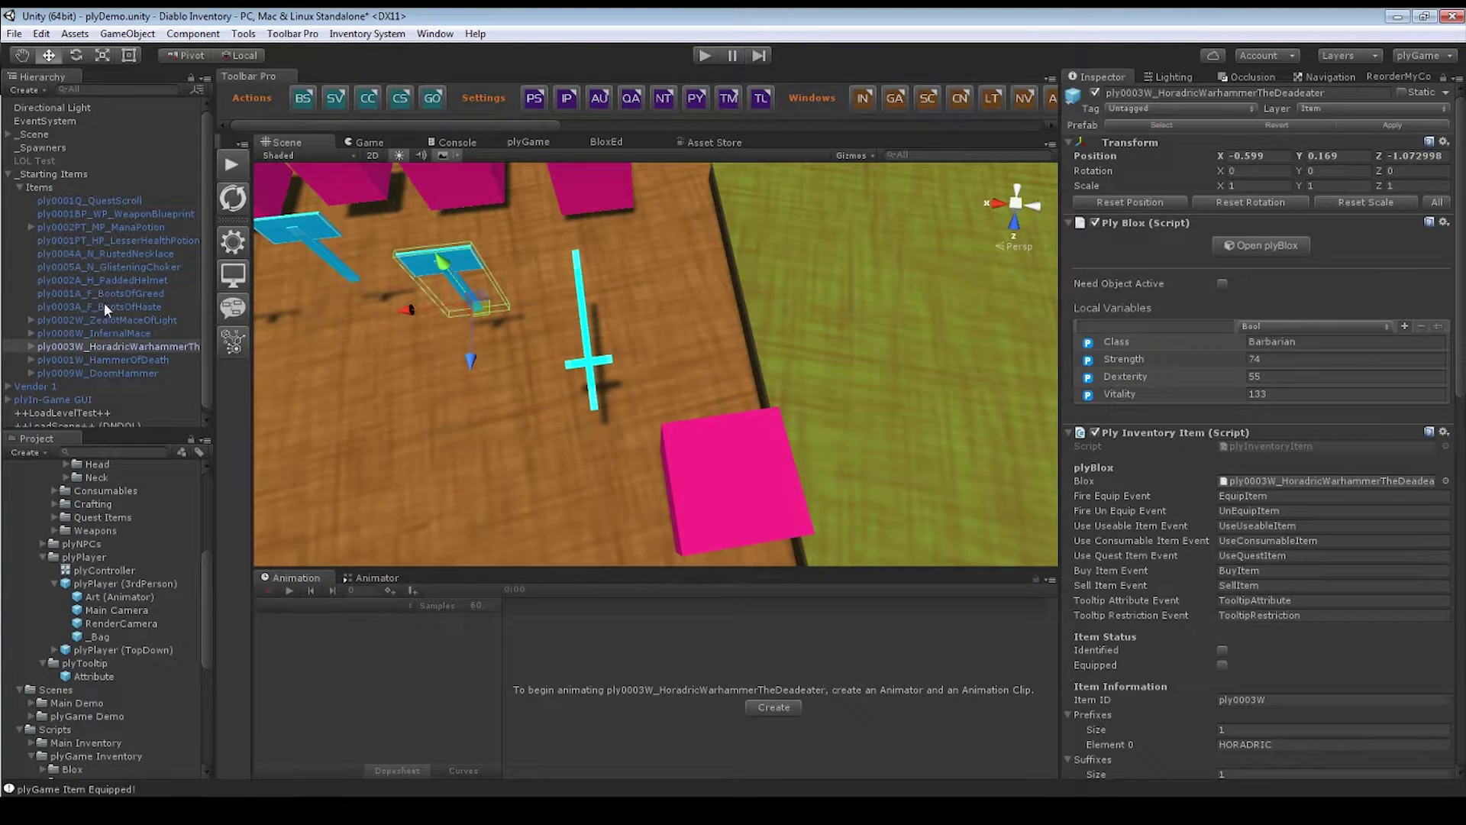
- Expand the HoradricWarhammer item, inspect its two Cube parts, and create a new empty GameObject
click(27, 347)
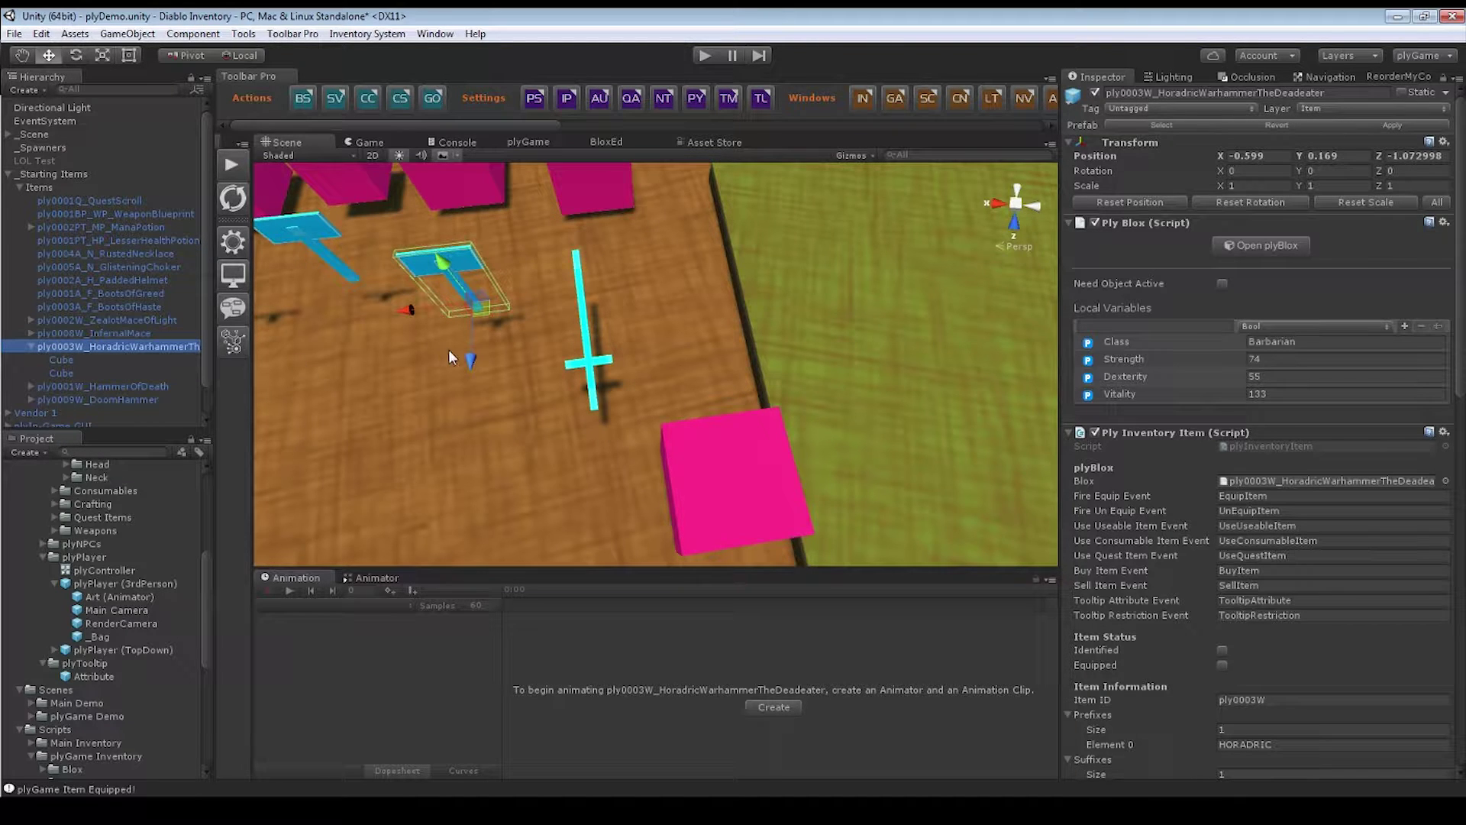
click(96, 359)
click(84, 374)
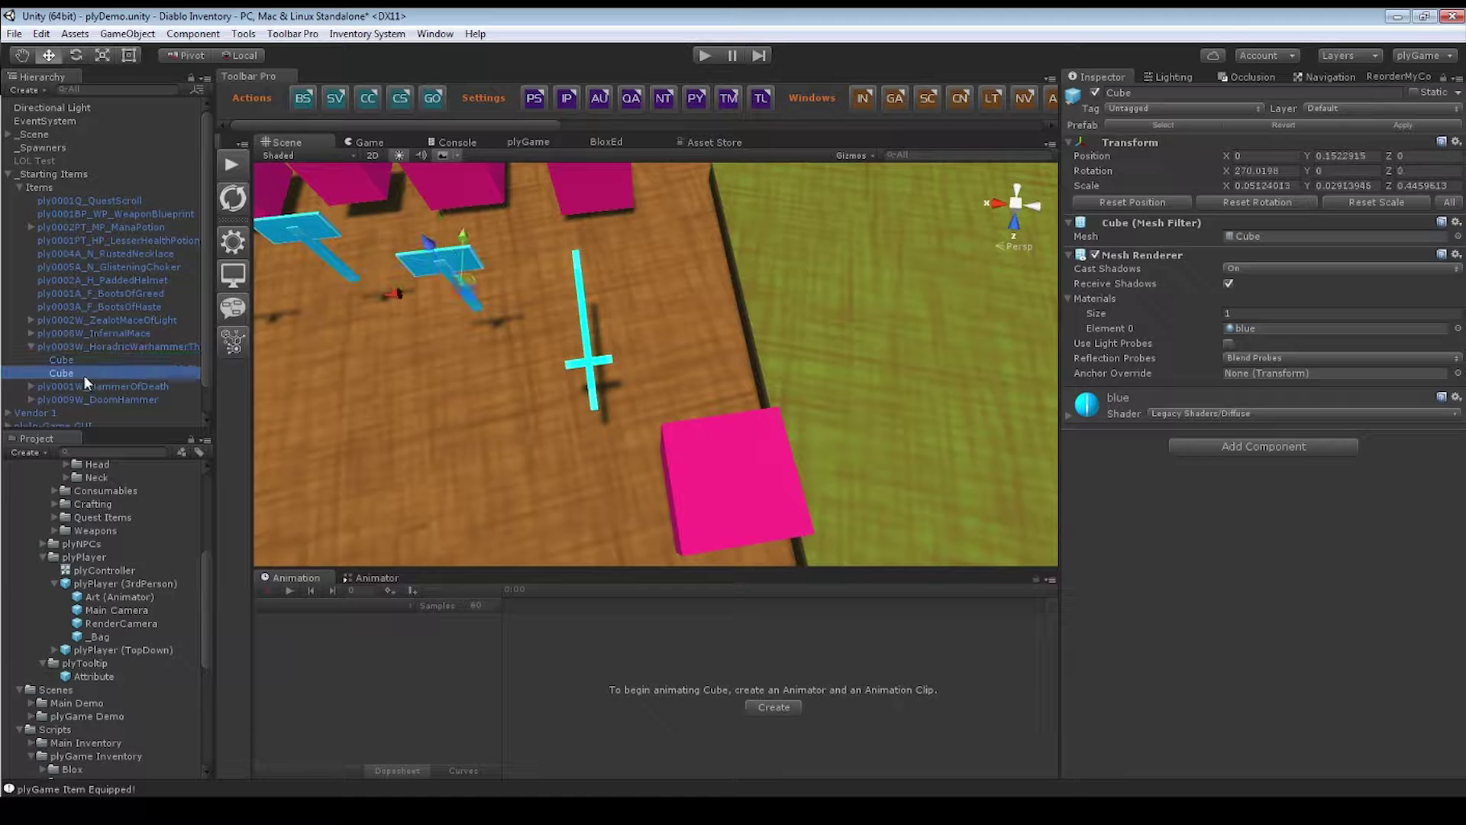
click(80, 360)
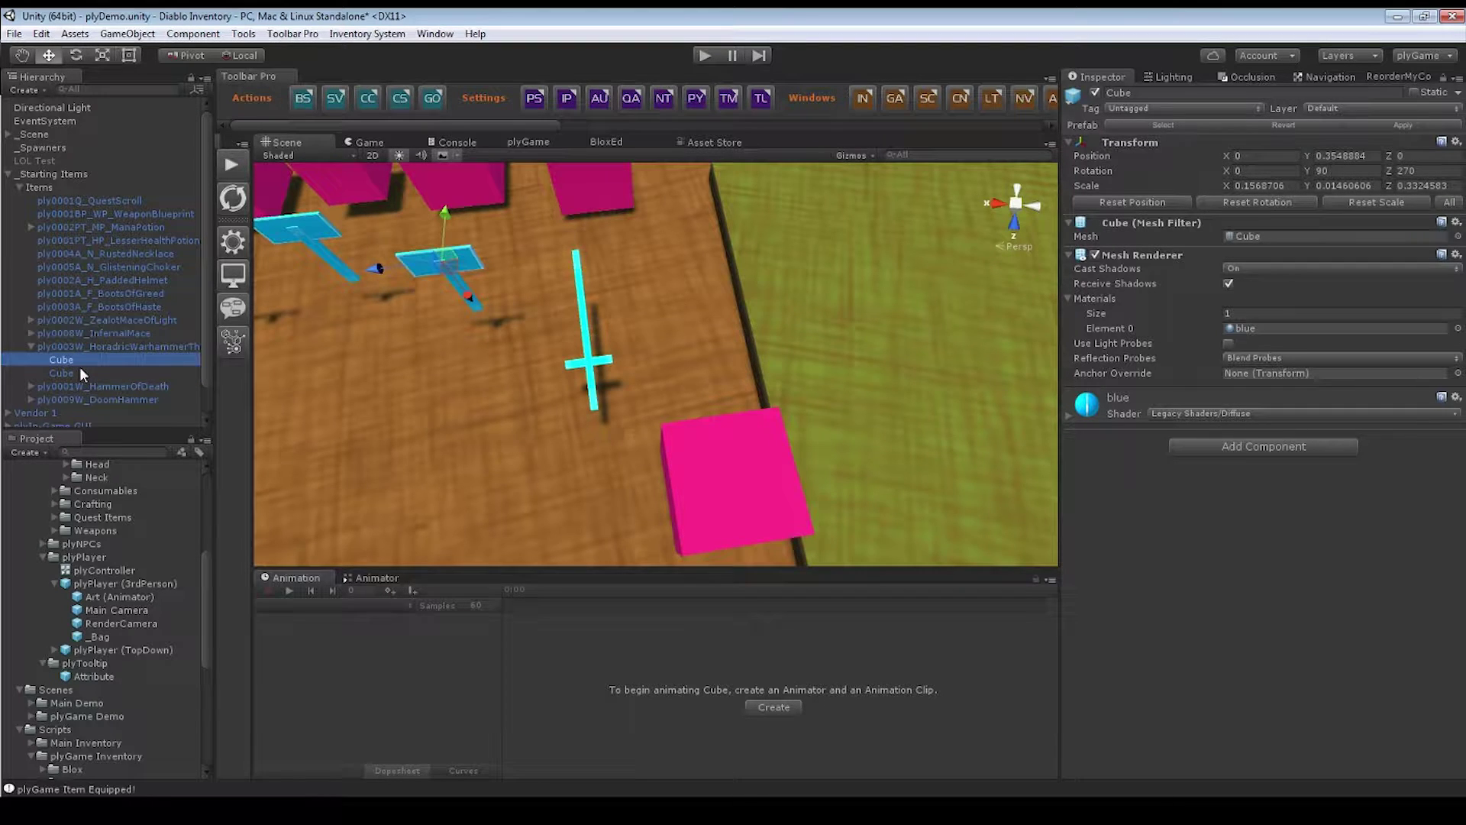
alt+drag(346, 332, 663, 388)
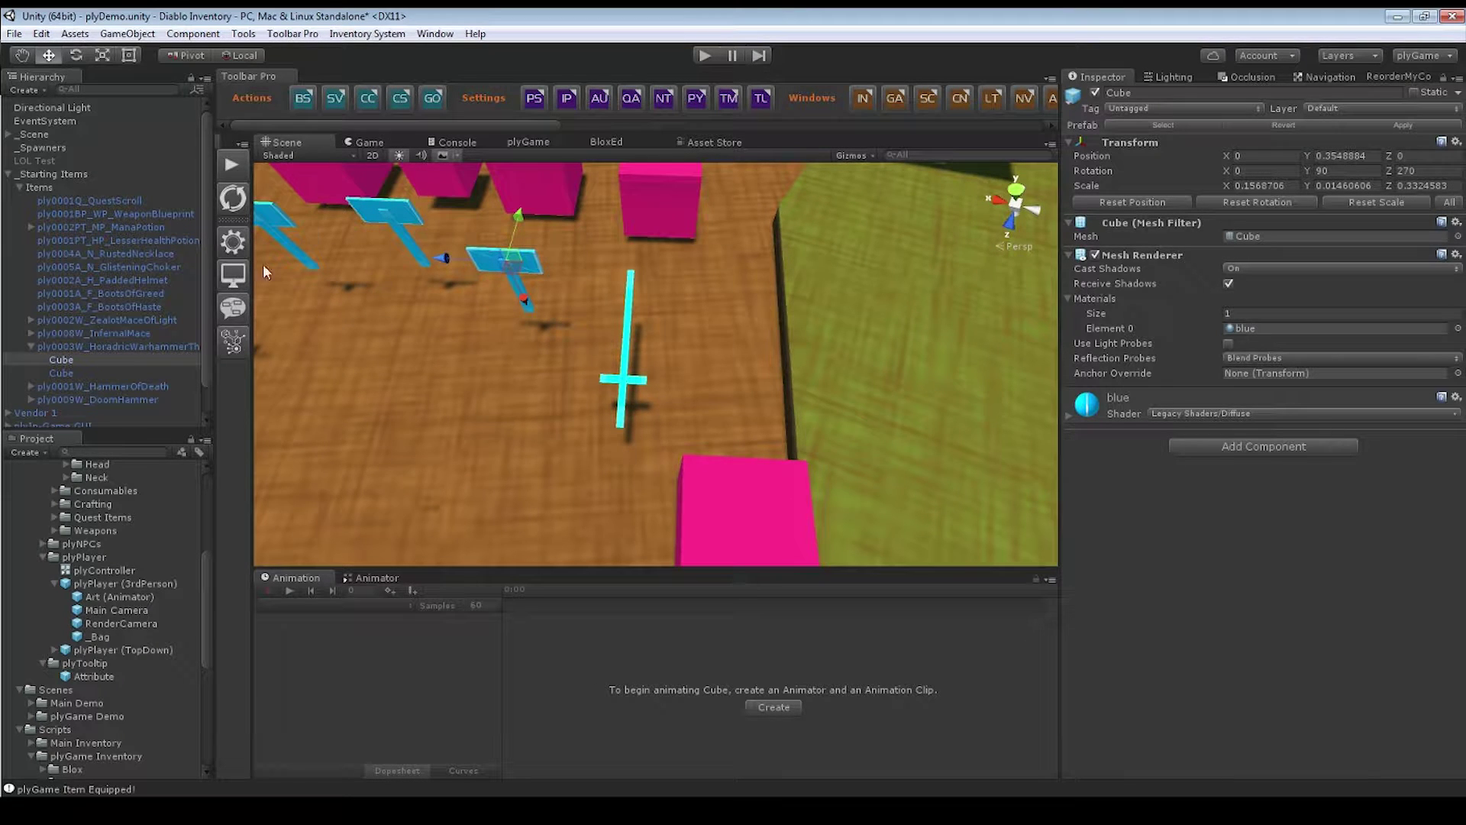
click(68, 373)
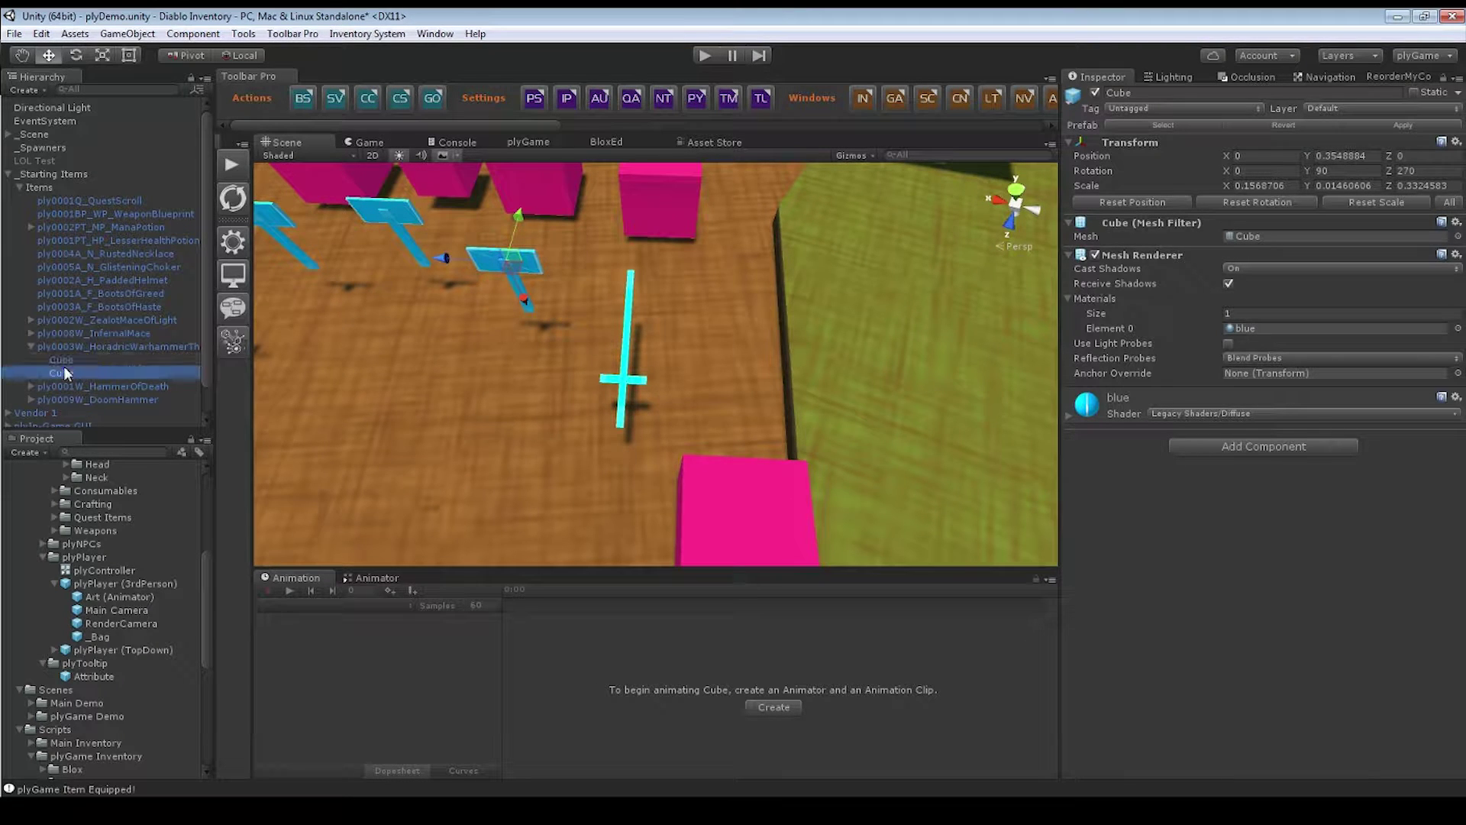
click(438, 99)
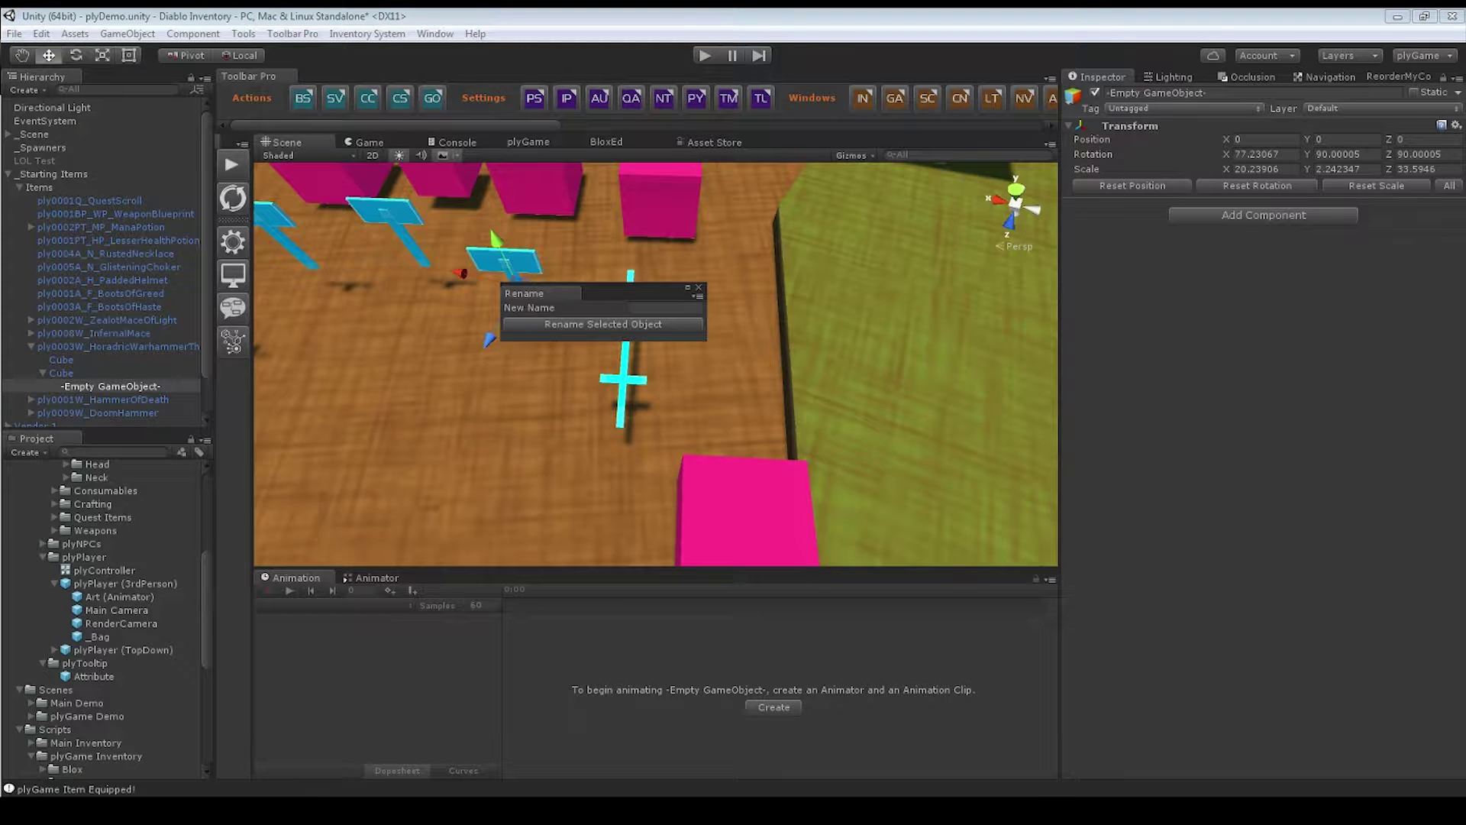
- Name the new object AxeArt and move it under the HoradricWarhammer item
click(664, 307)
drag(596, 292, 468, 223)
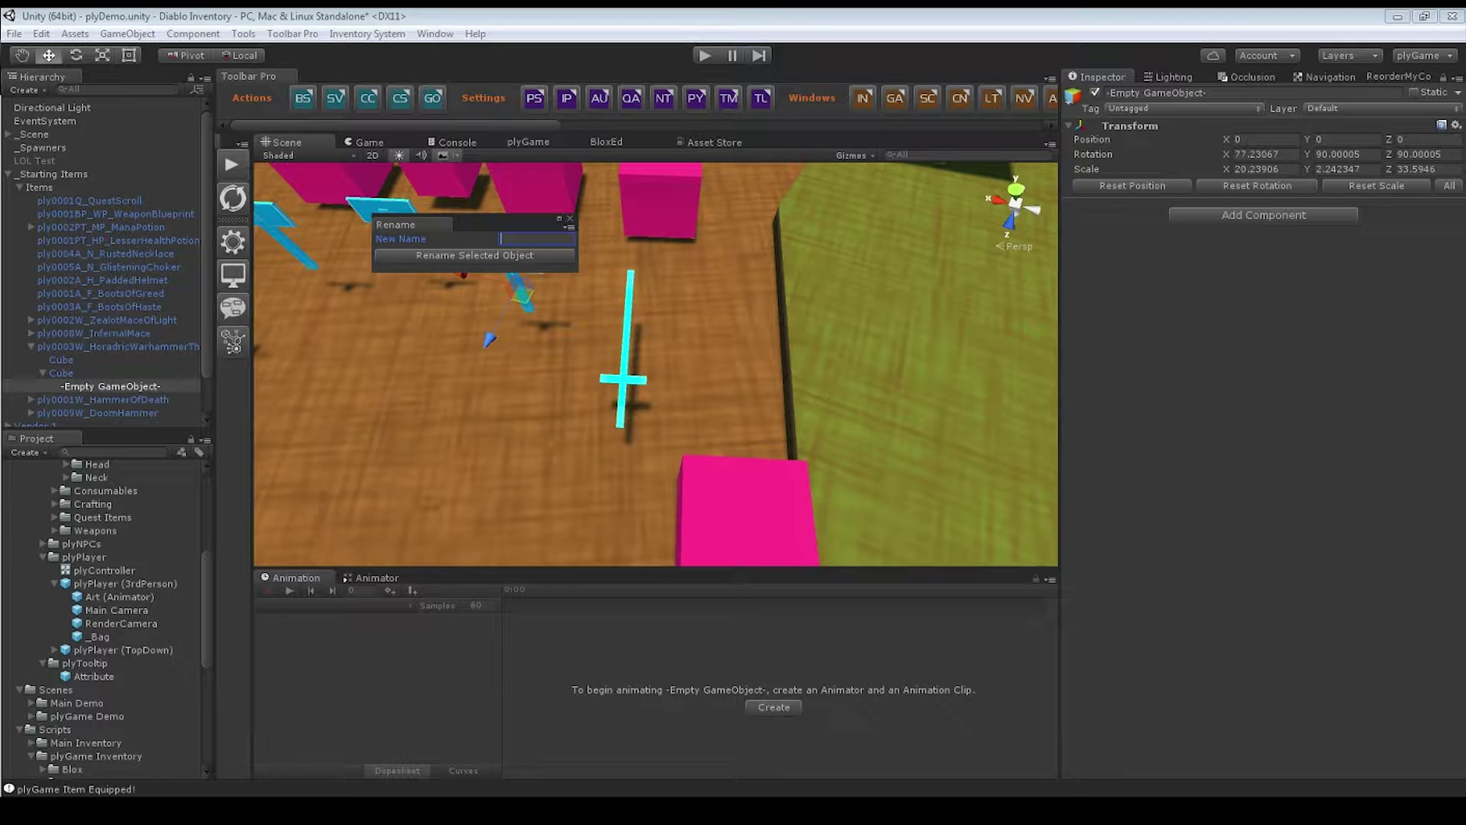
text(AxeArt)
key(Return)
drag(108, 390, 69, 361)
- Select both Cubes with AxeArt, then select AxeArt alone and delete it
click(72, 372)
shift+click(70, 385)
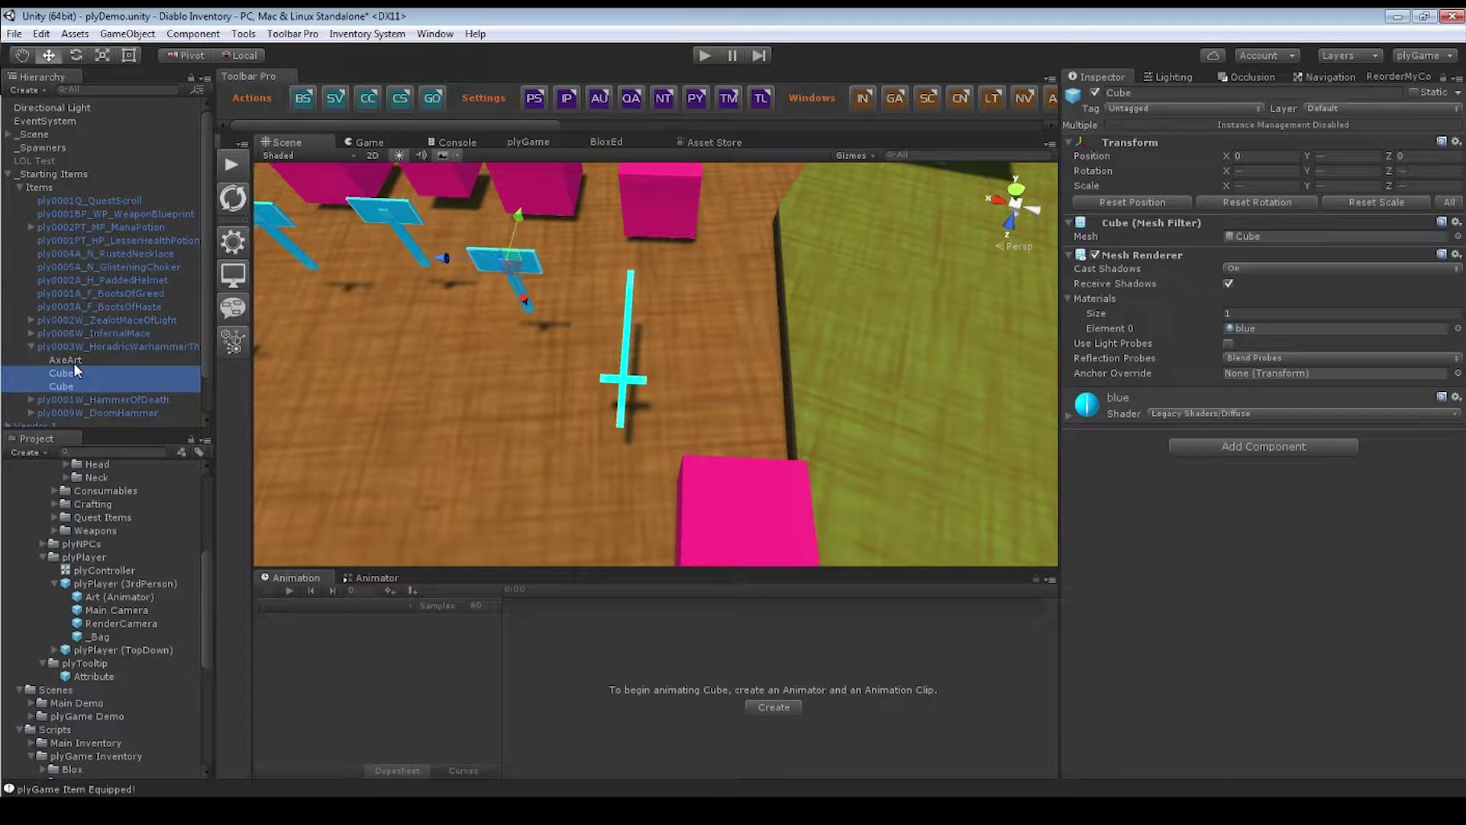
ctrl+click(73, 360)
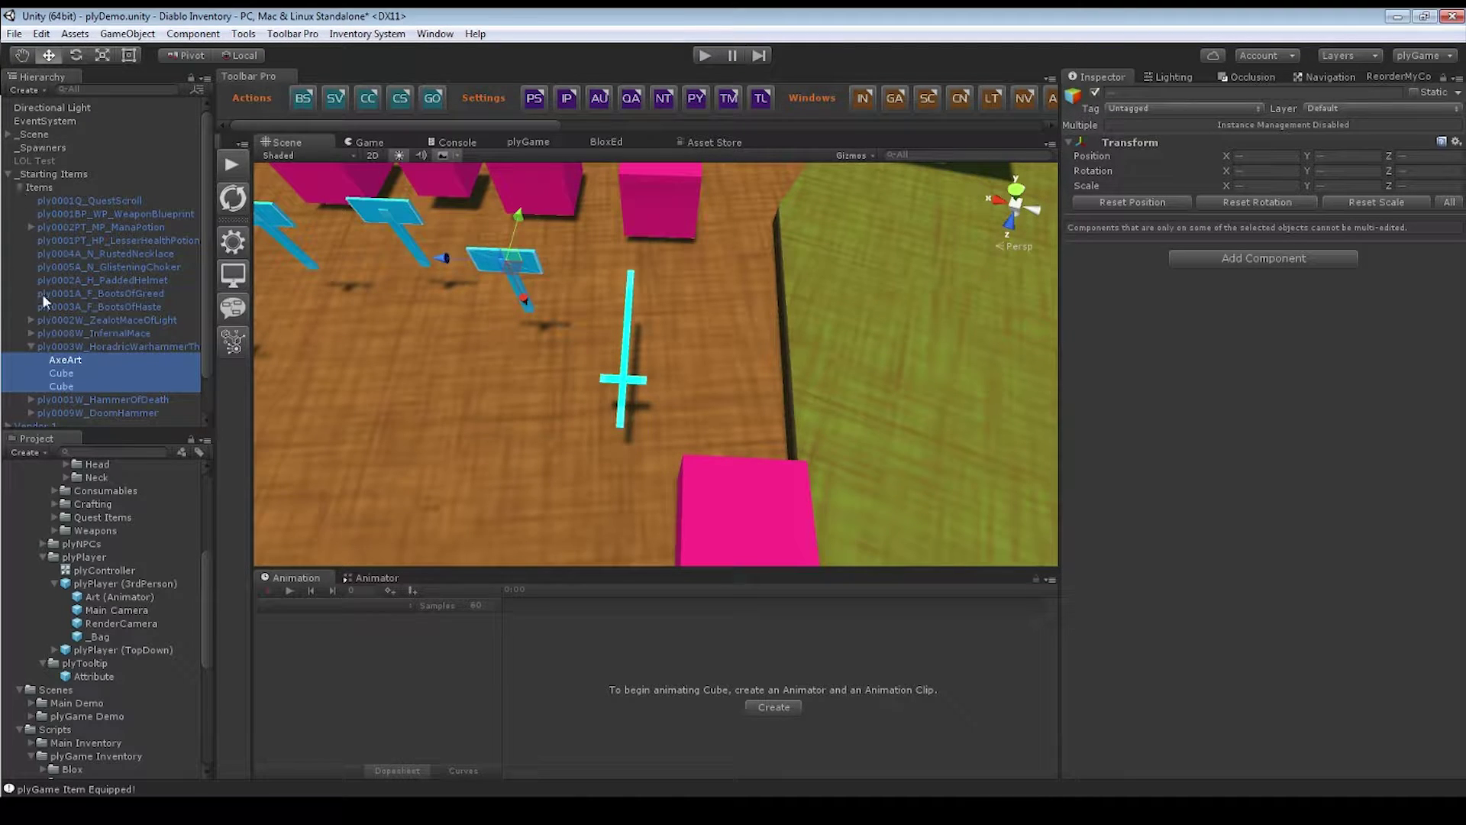
click(73, 359)
key(Delete)
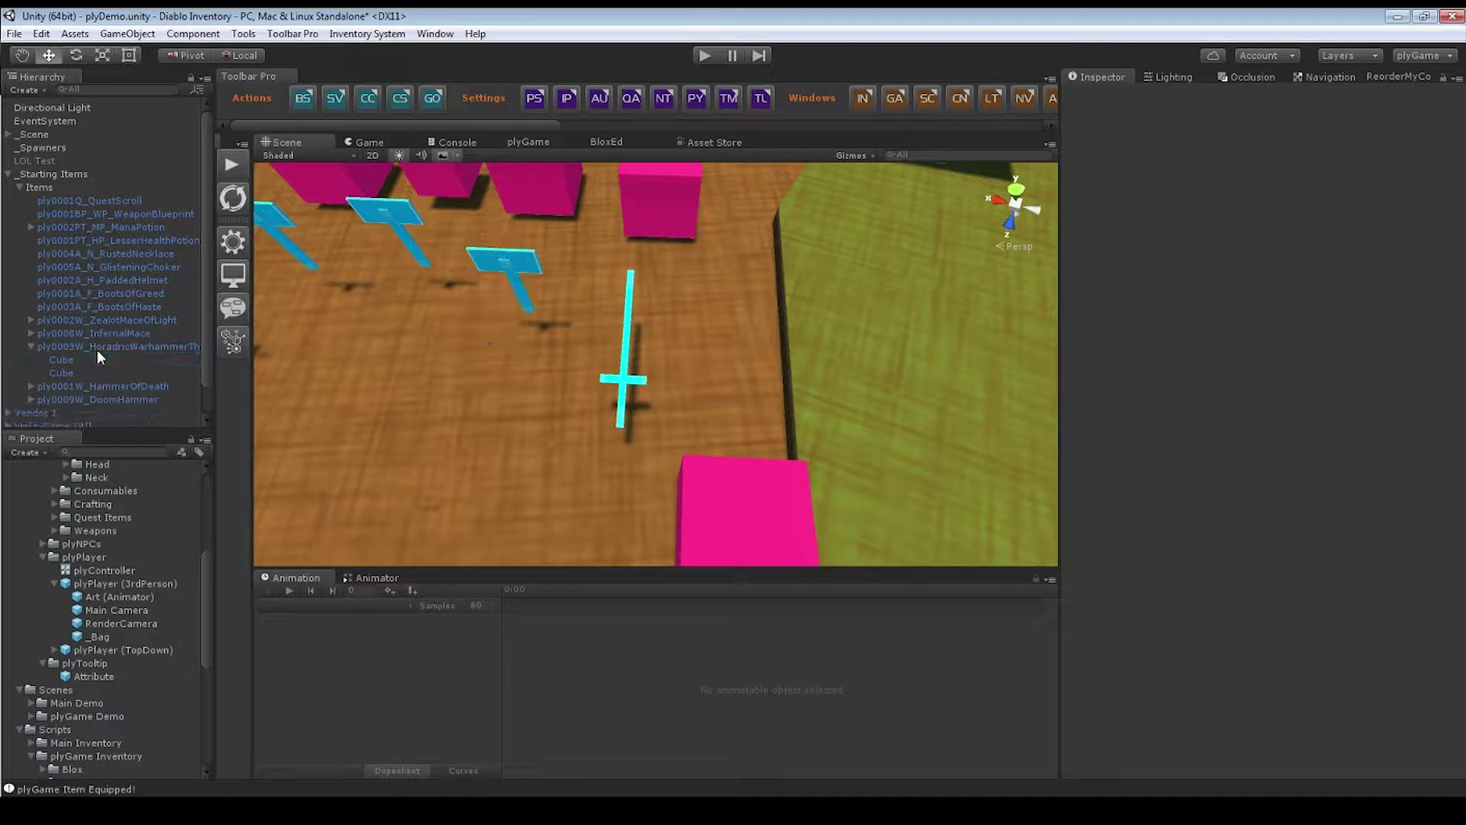
- Collapse the item groups and bring AxeArt and its cubes back to the scene root
click(32, 346)
click(19, 187)
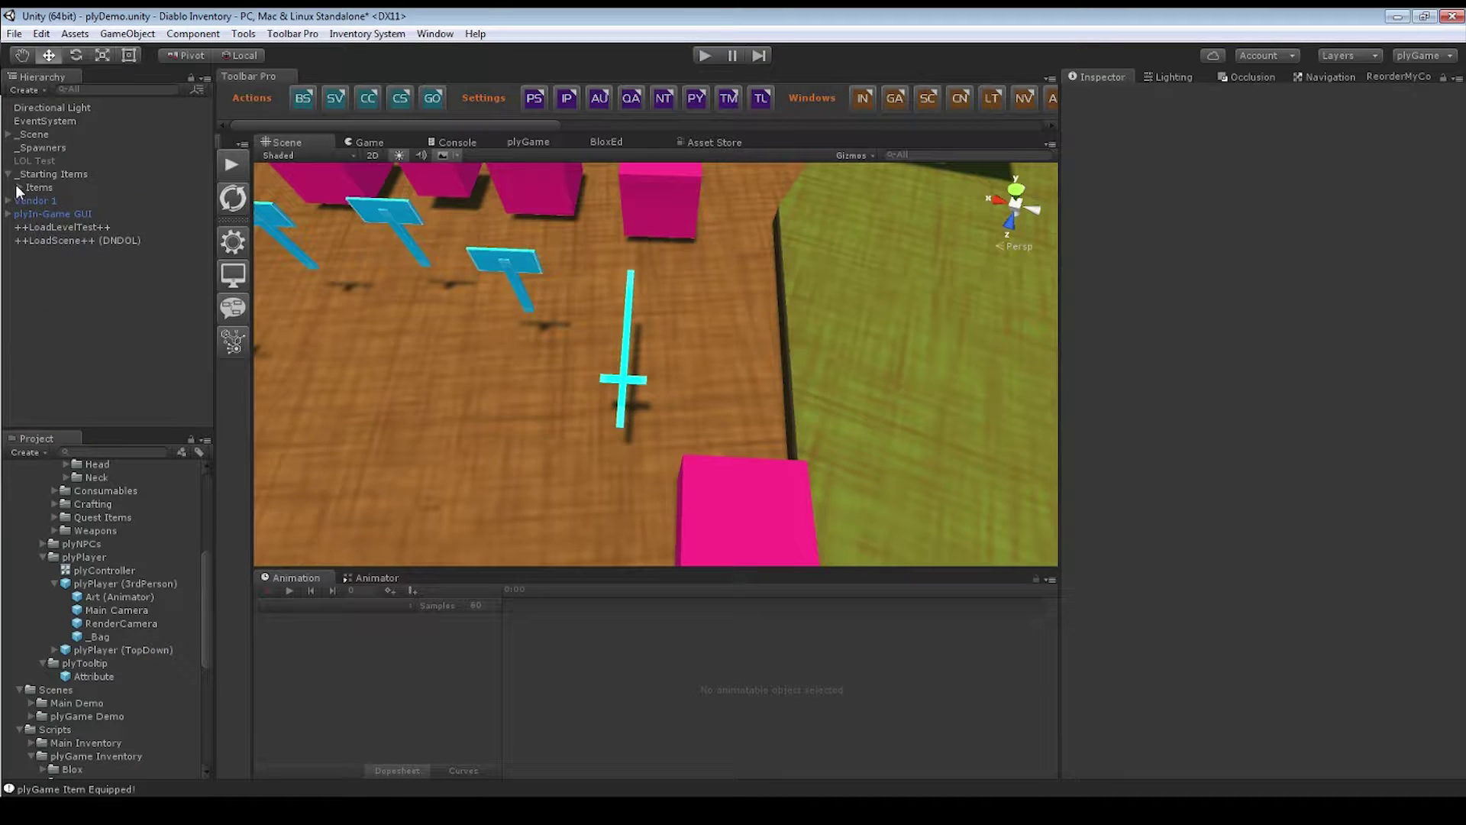
click(8, 174)
key(ctrl+z)
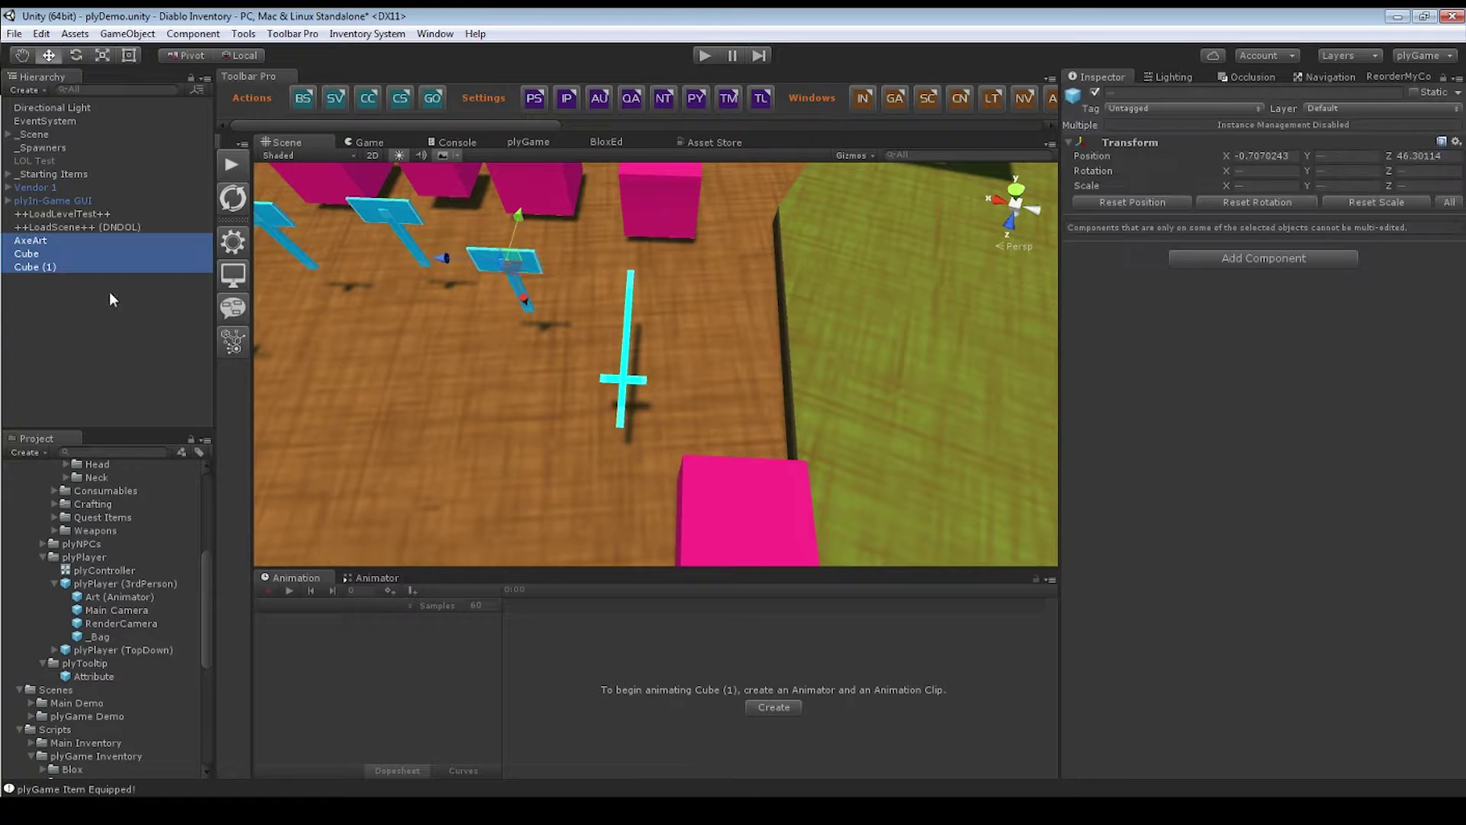
key(f)
- Parent both cubes under AxeArt and rename Cube (1) to Cube
click(39, 257)
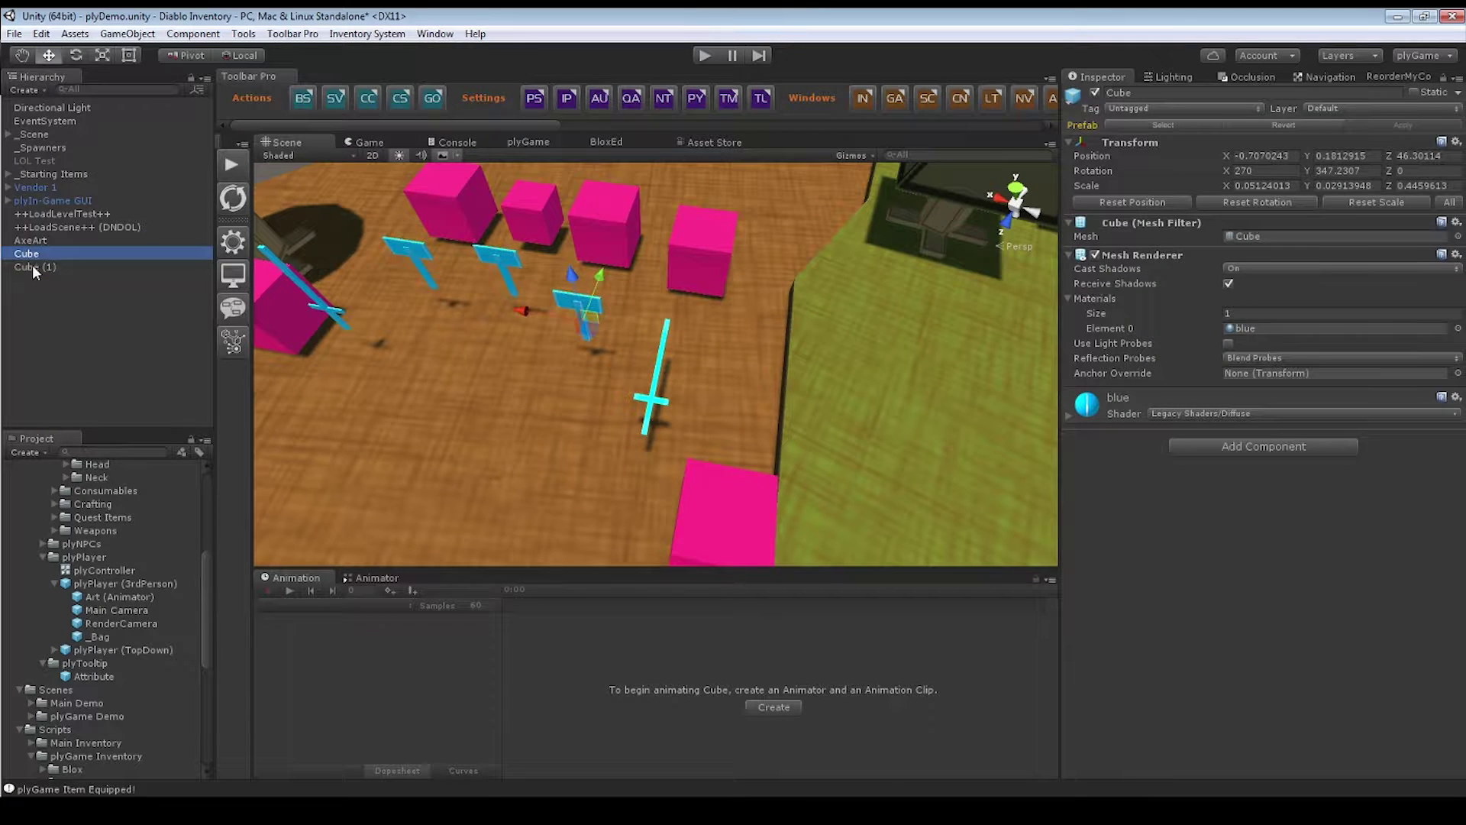
shift+click(35, 267)
drag(34, 267, 25, 242)
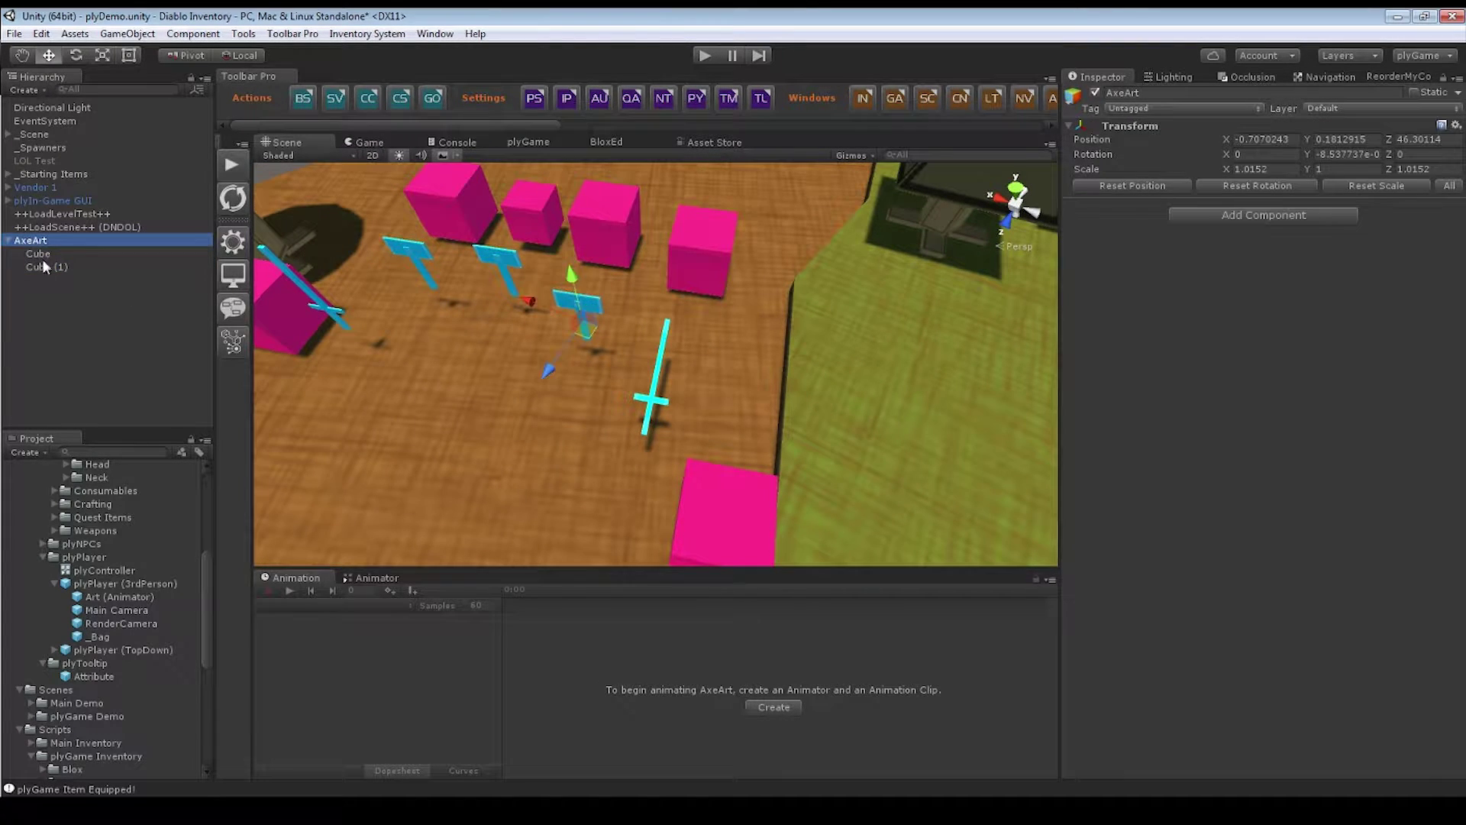
click(46, 266)
click(63, 267)
key(BackSpace)
key(BackSpace)
key(BackSpace)
key(BackSpace)
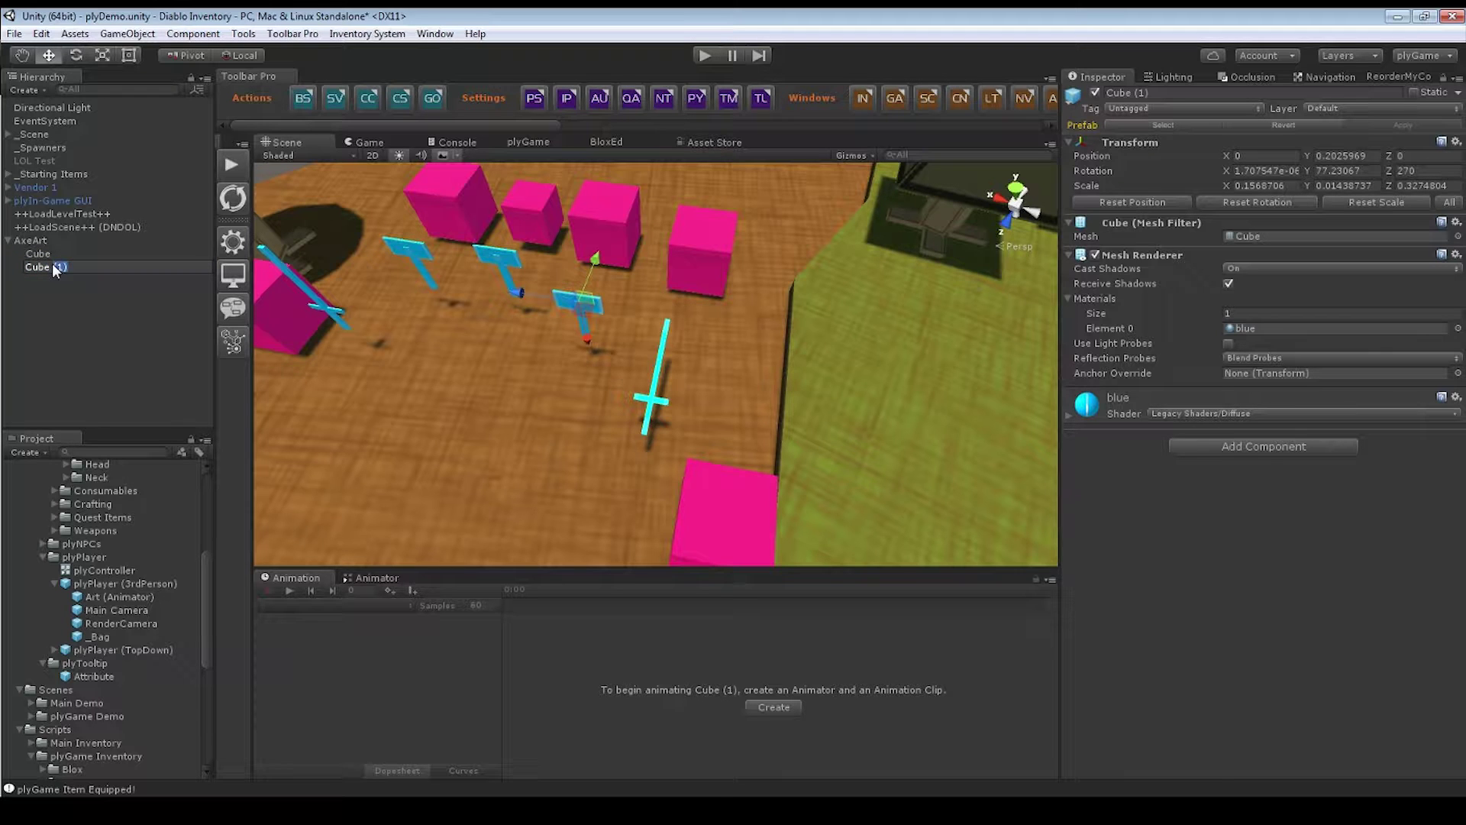
key(Return)
click(39, 241)
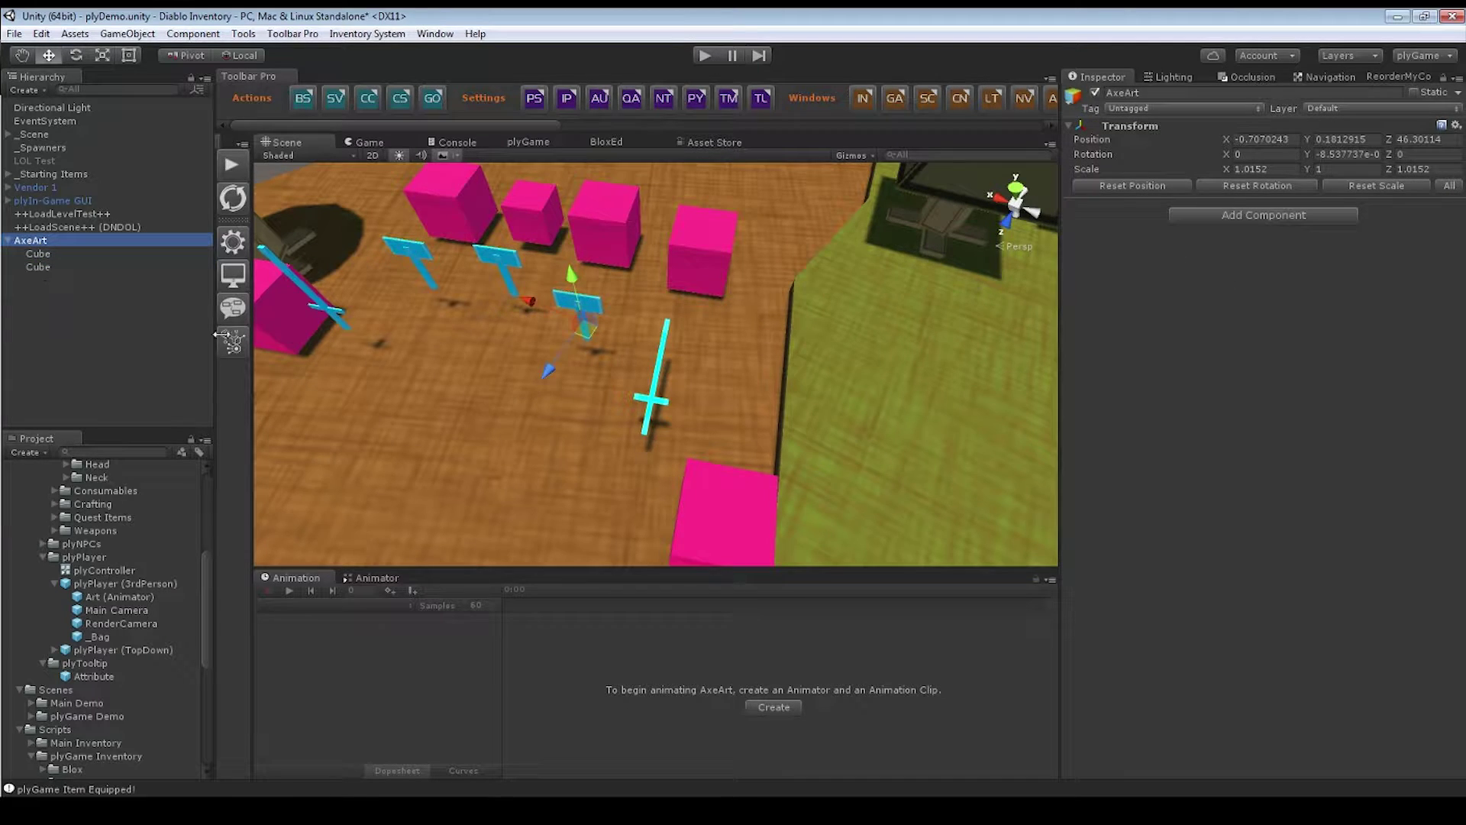
- Move both cubes back out to the scene root and reset the first Cube's rotation to 0
alt+drag(428, 336, 428, 301)
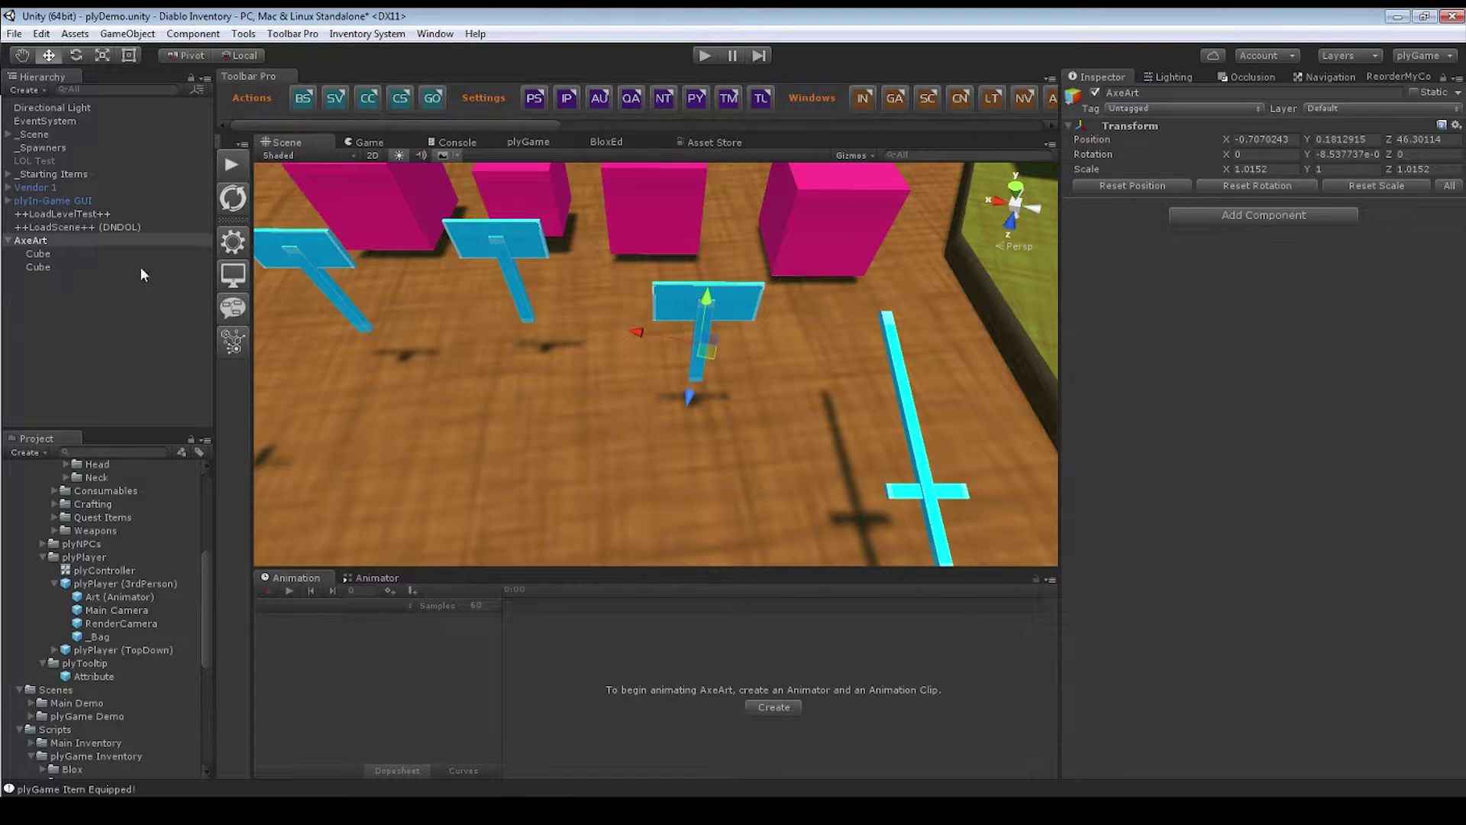
click(43, 253)
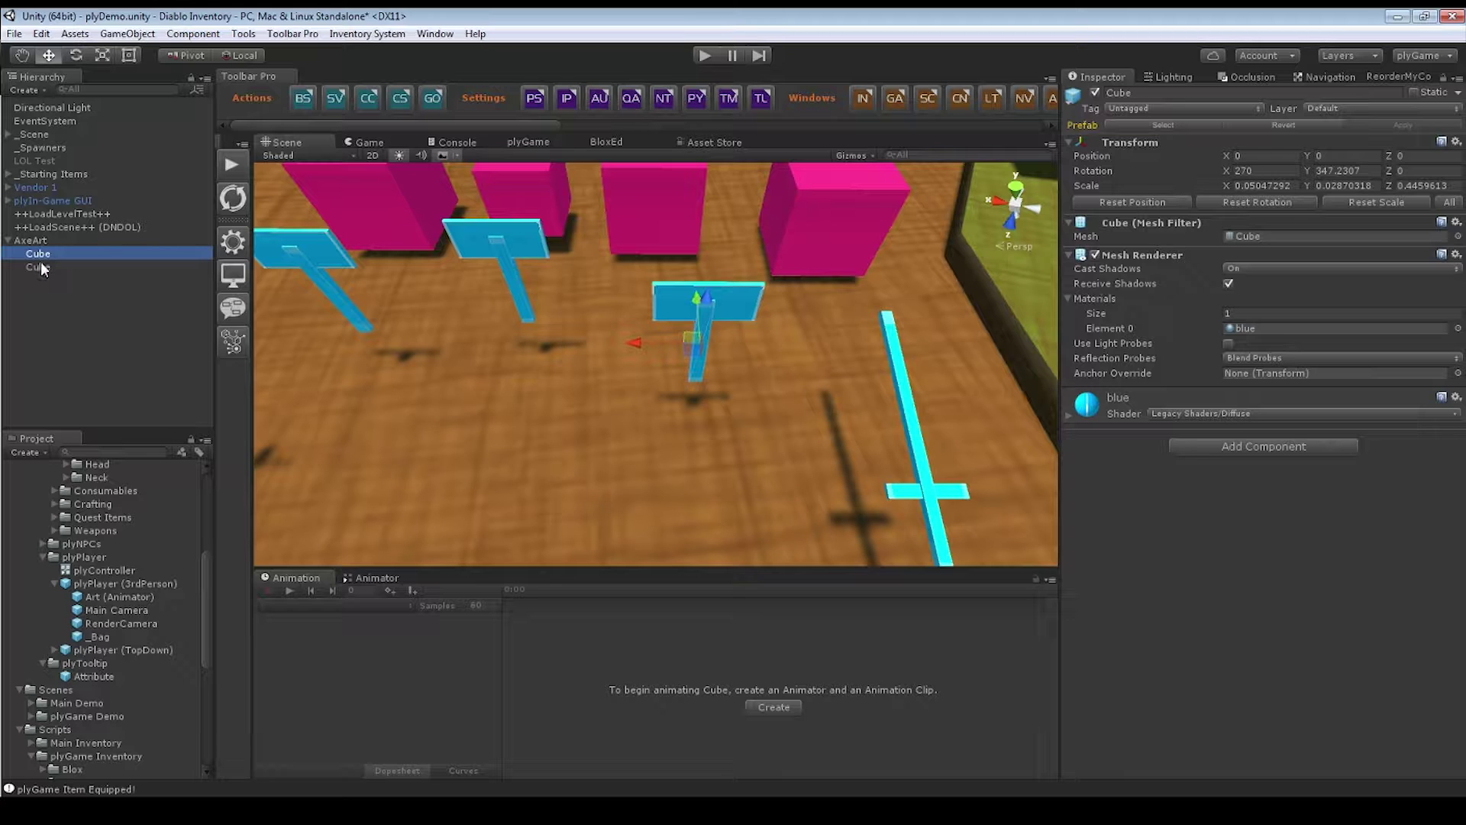
shift+click(40, 262)
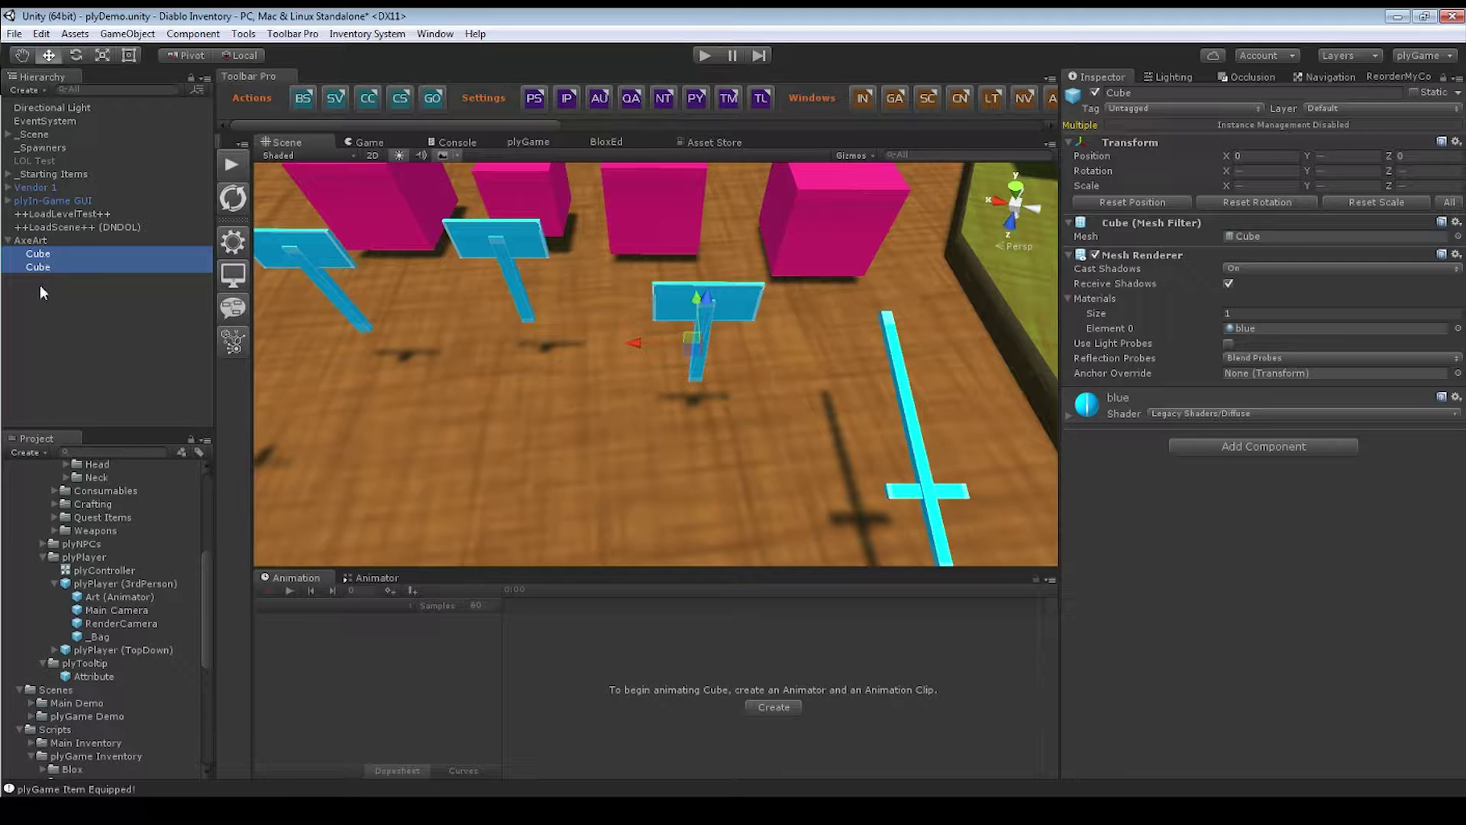
drag(41, 262, 42, 293)
click(110, 253)
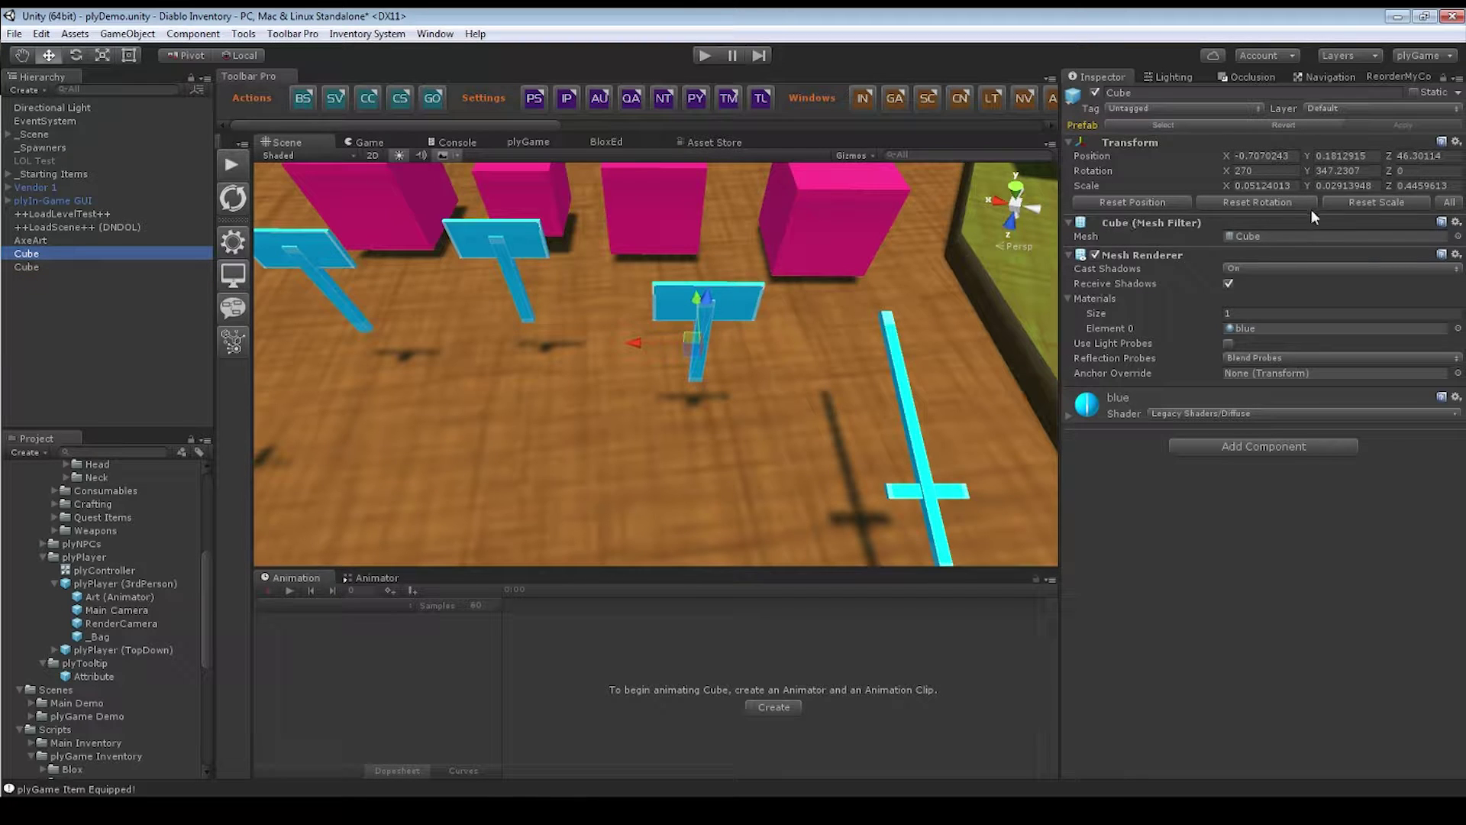
click(1239, 201)
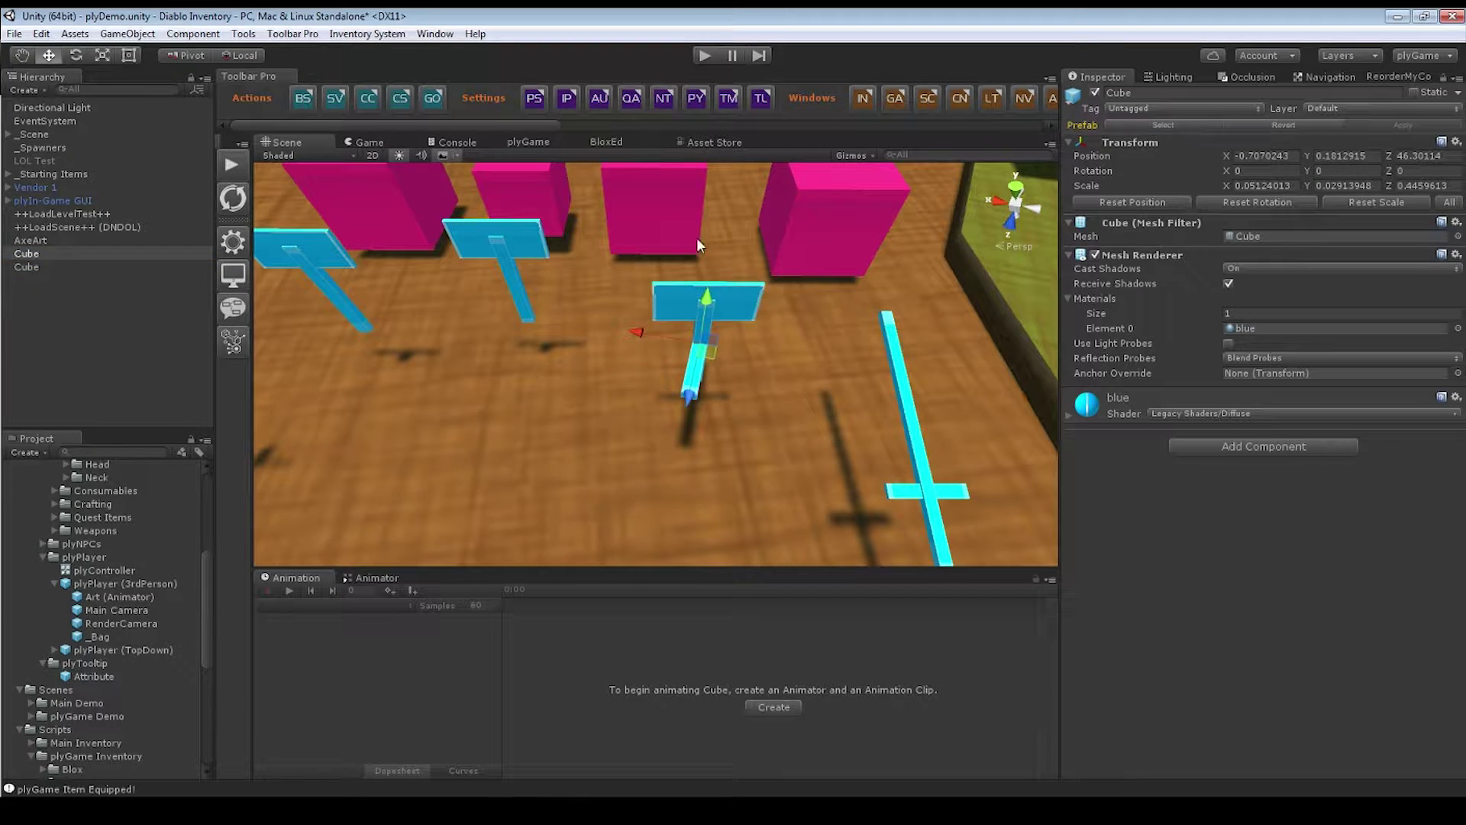
alt+drag(556, 326, 914, 304)
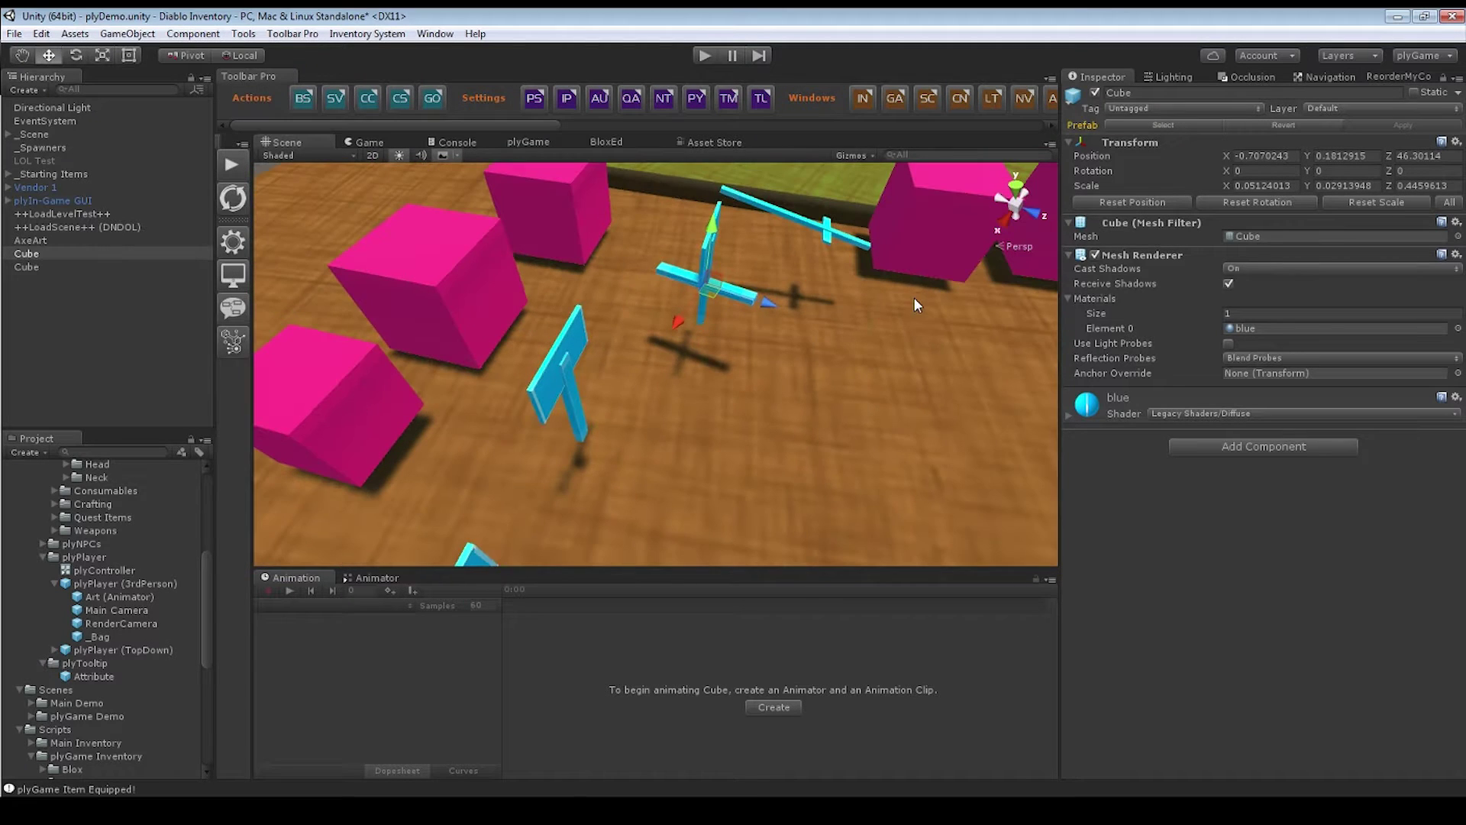
key(ctrl+z)
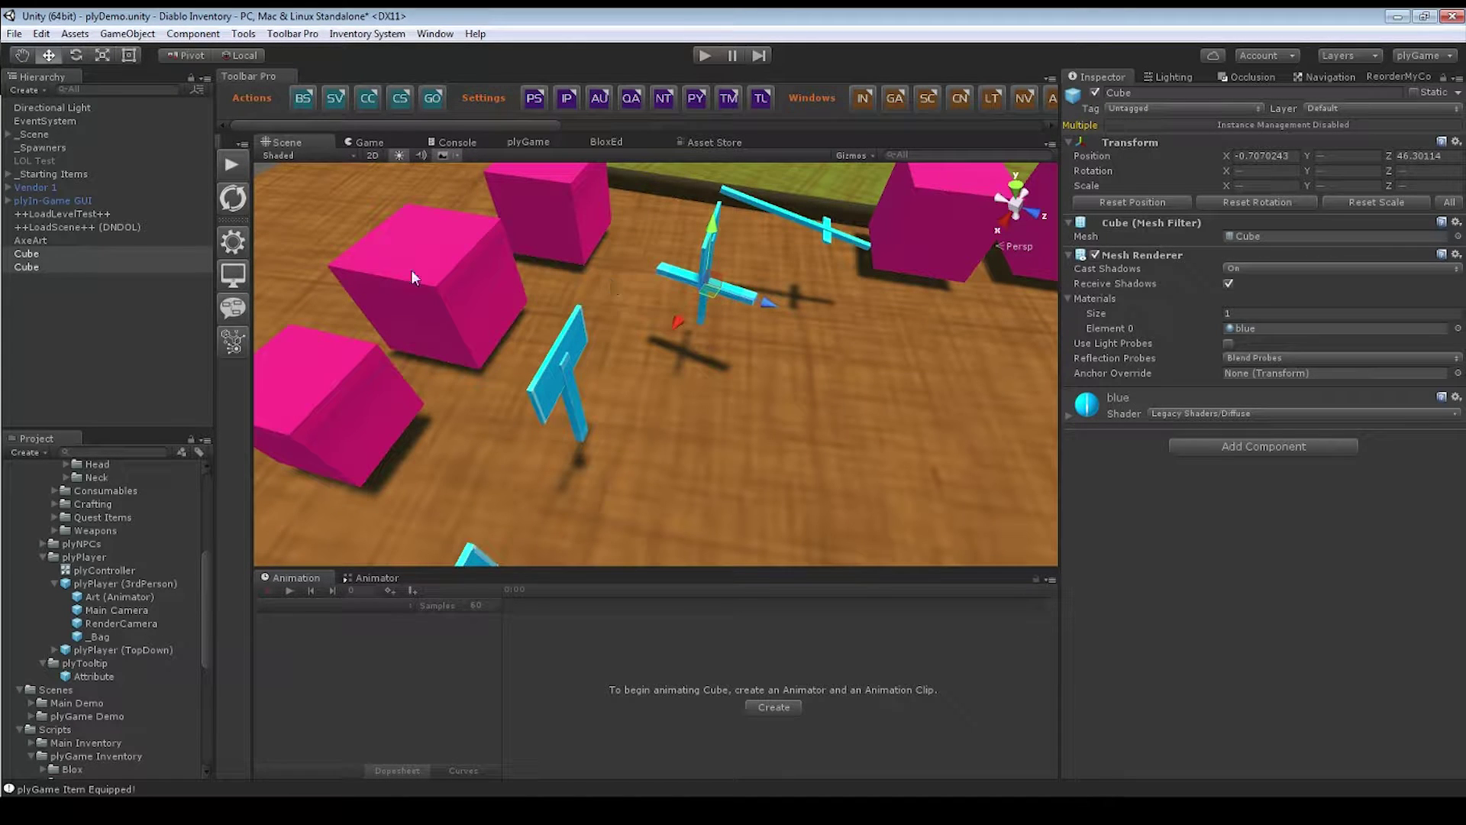
- Select AxeArt through both Cubes and delete them
click(78, 254)
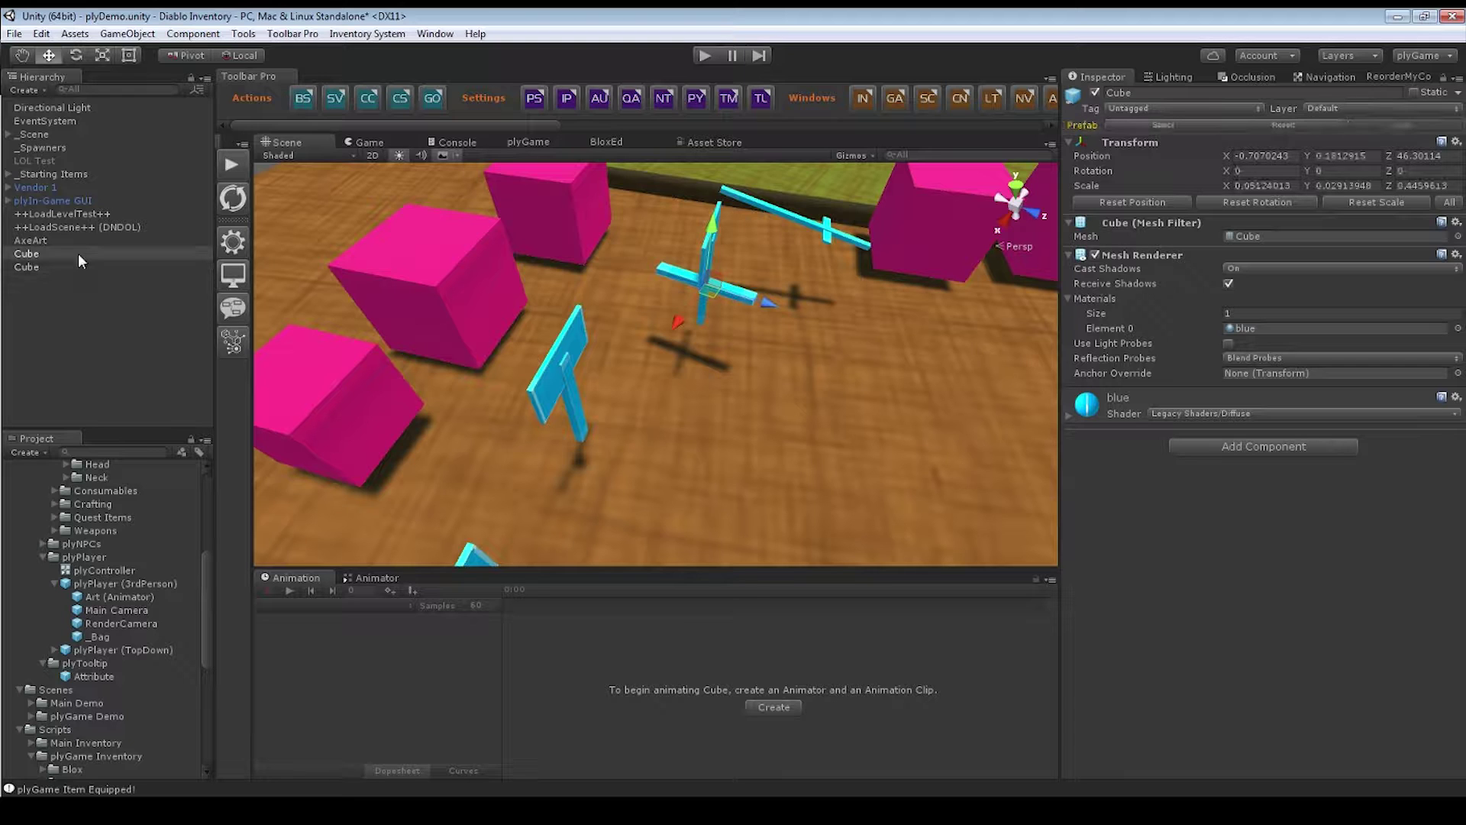
click(34, 241)
shift+click(29, 265)
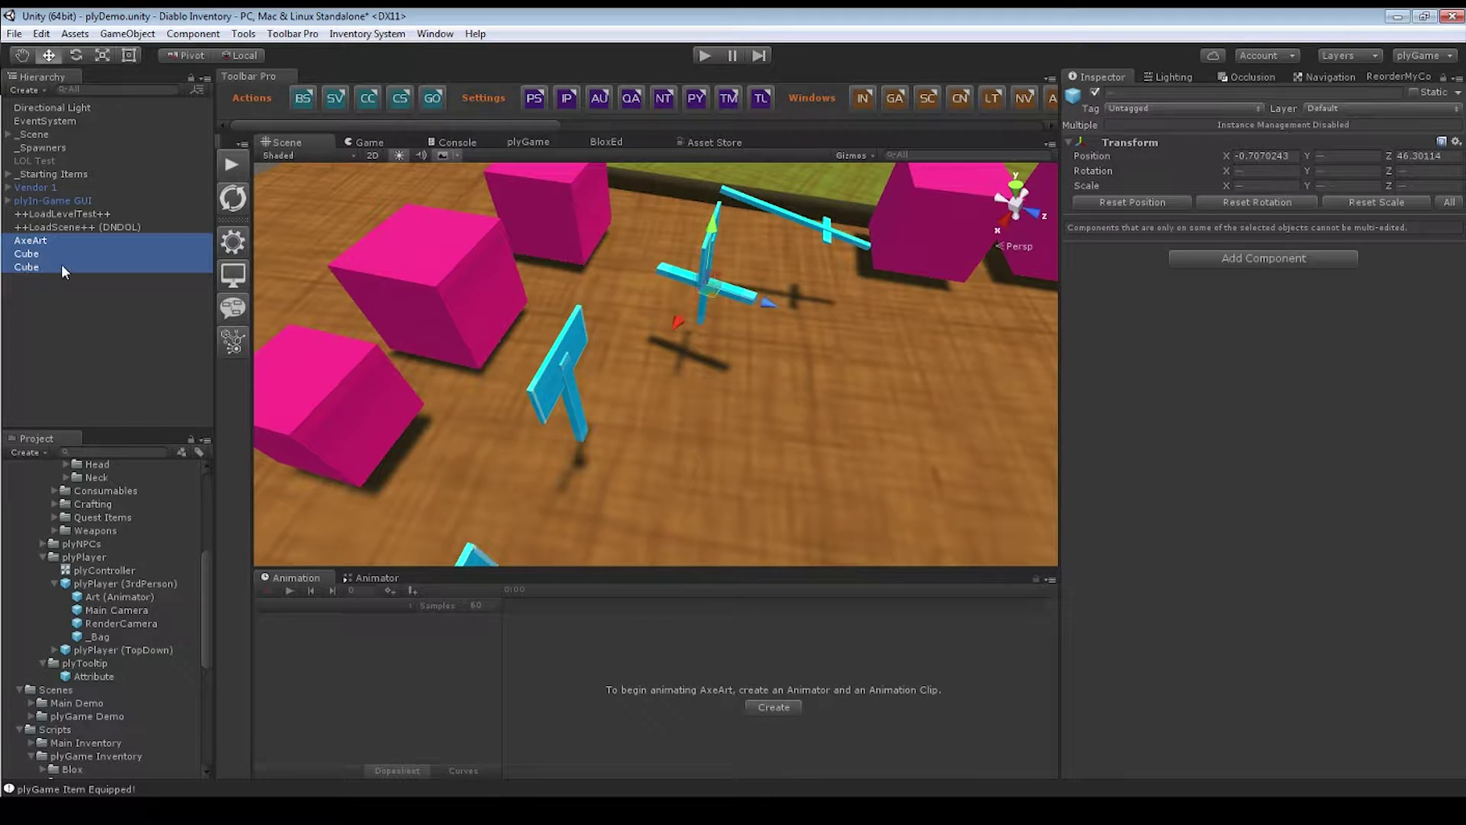
key(Delete)
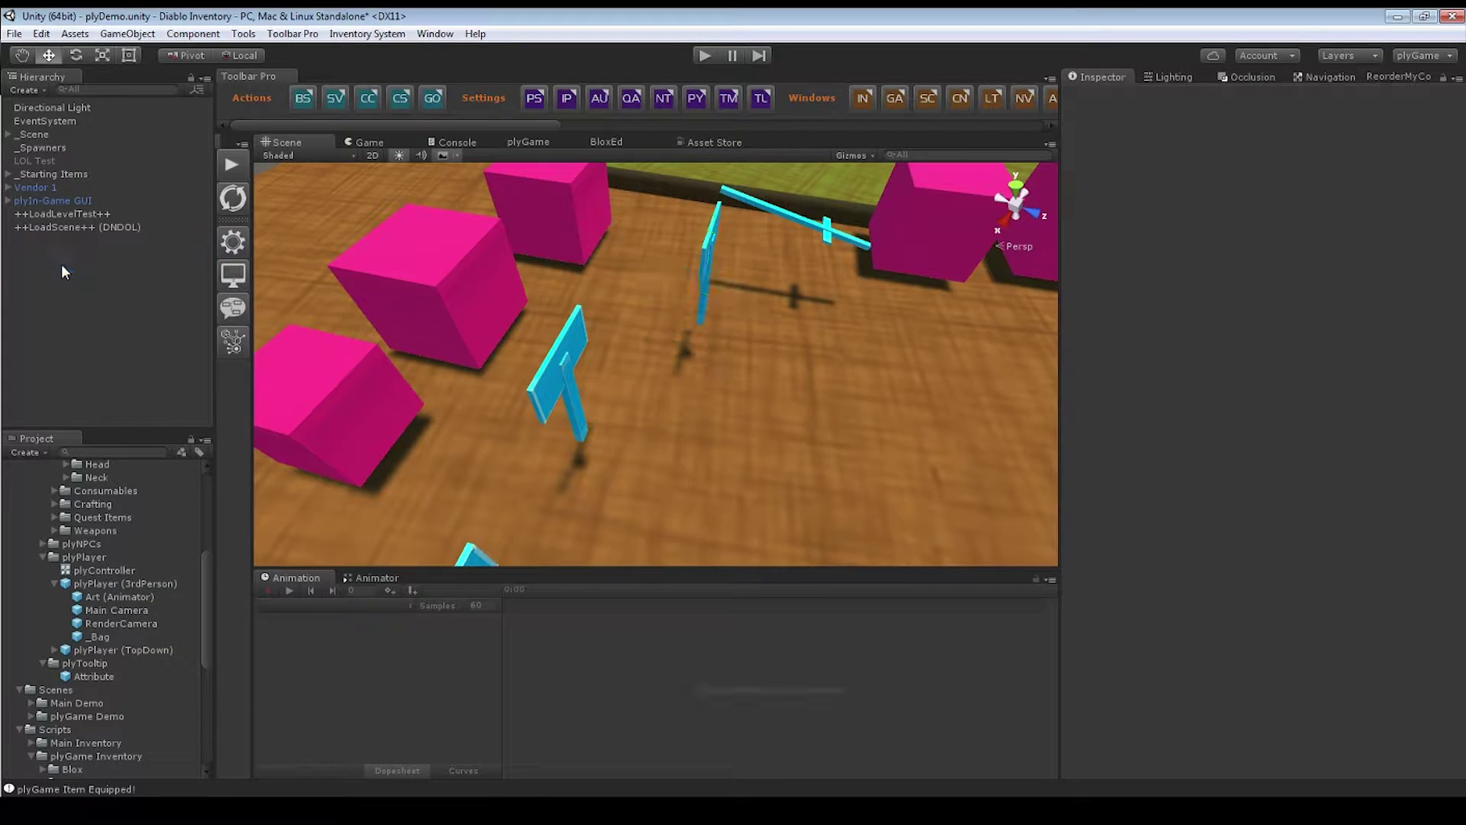
- Select the blue Horadric warhammer and expand it to show its two Cube children
click(8, 174)
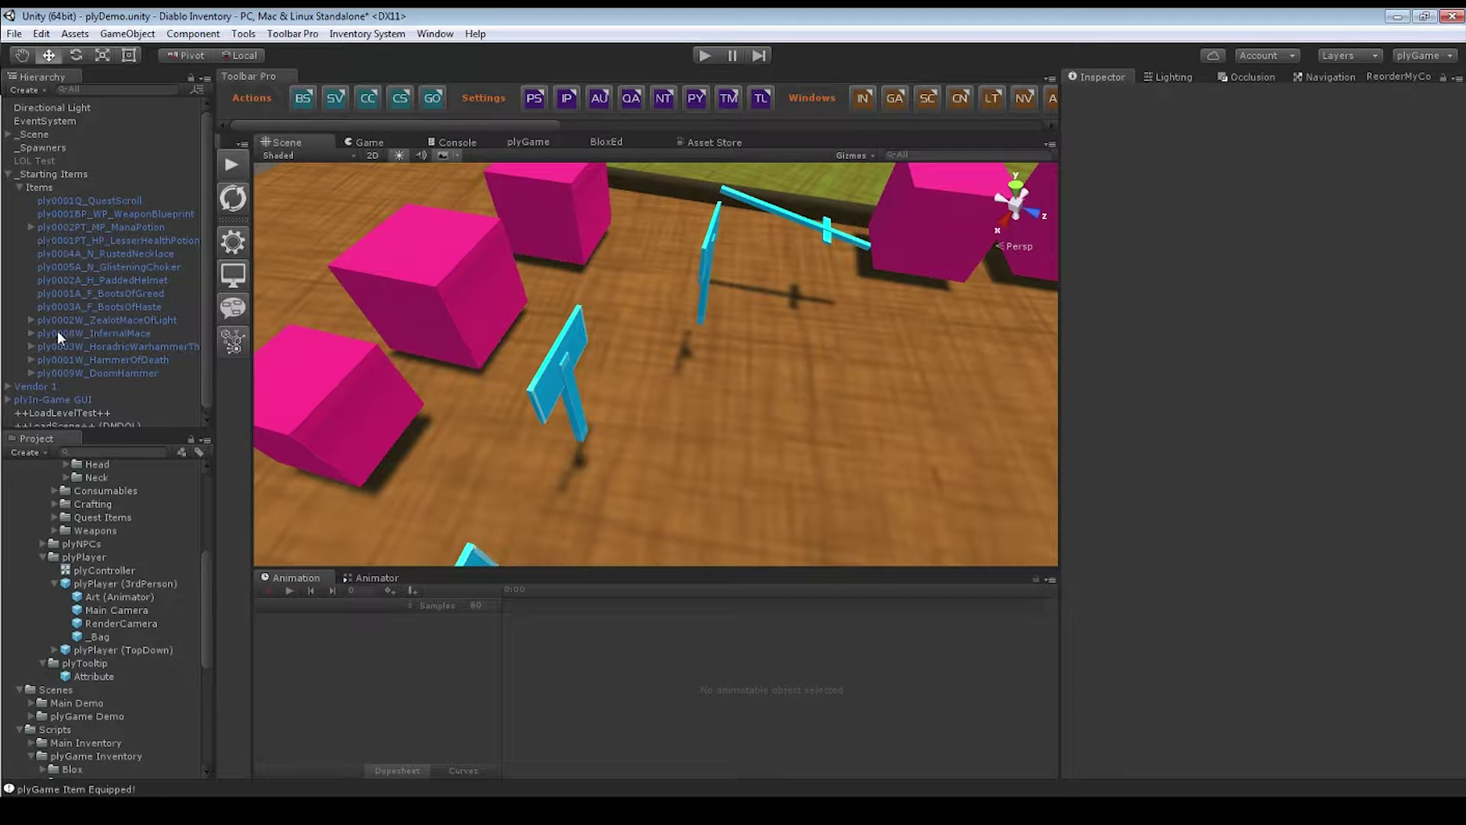
alt+drag(776, 306, 537, 254)
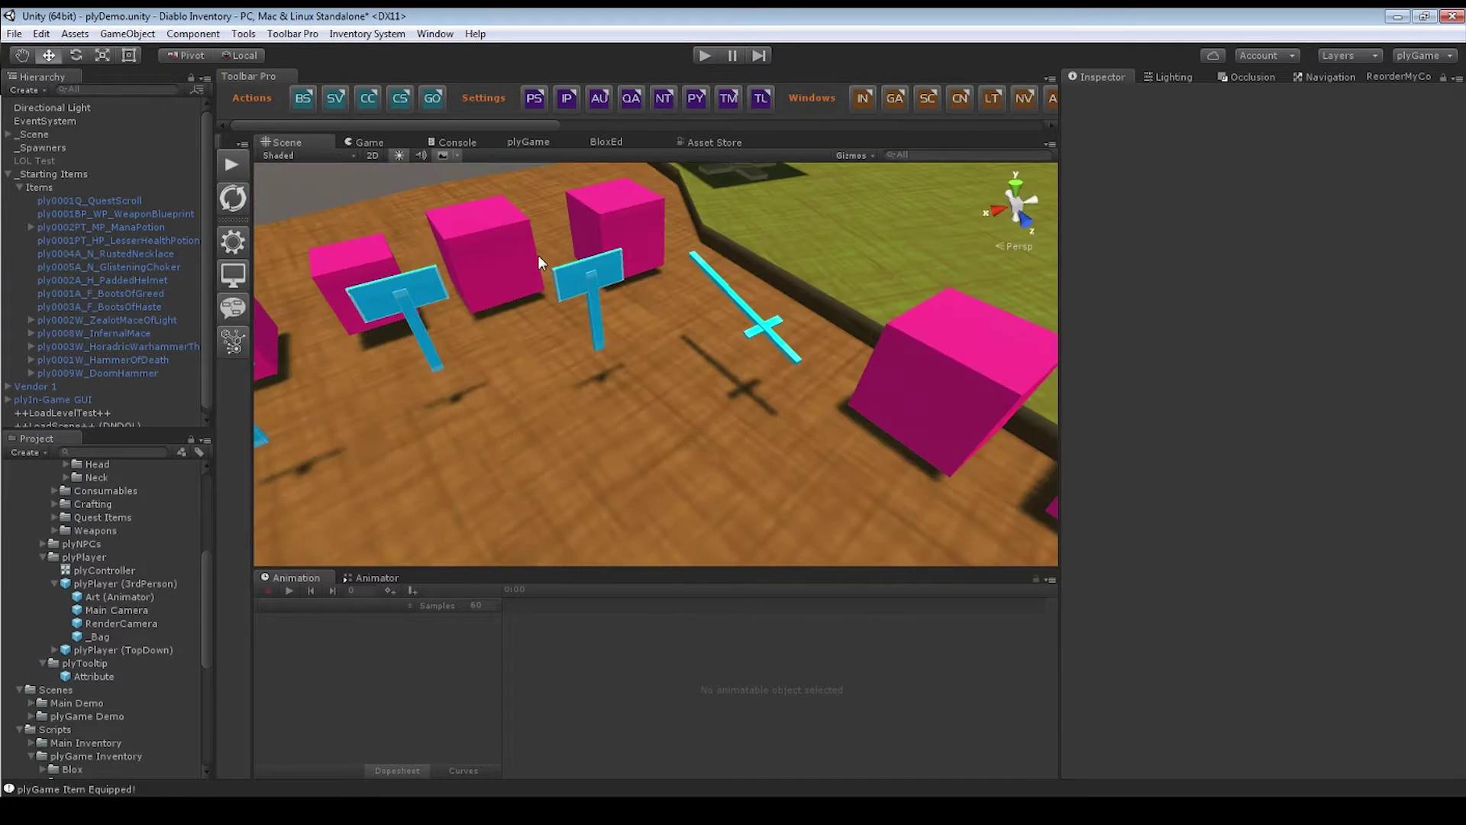
click(610, 290)
click(592, 287)
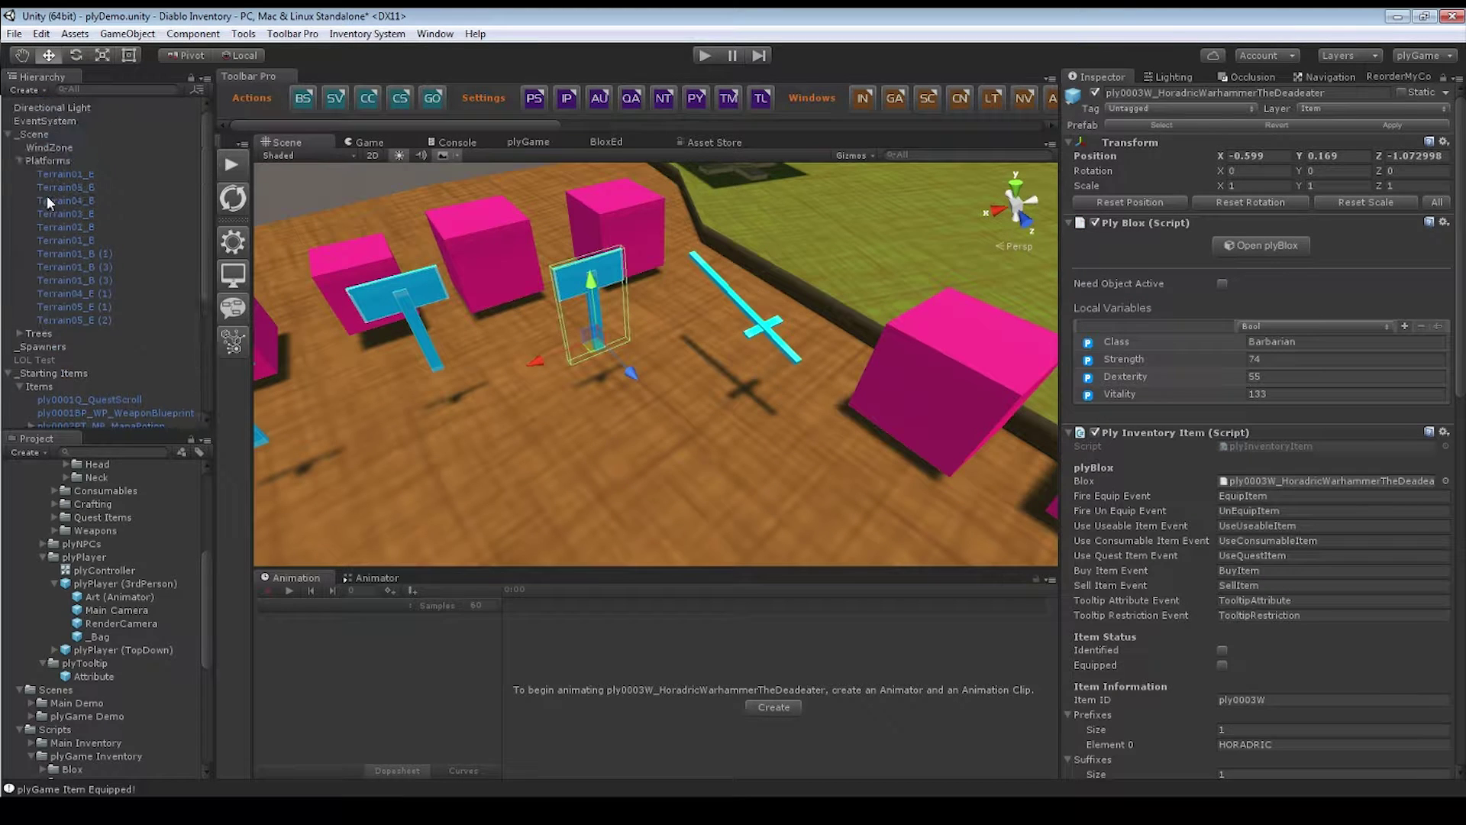
click(19, 160)
click(44, 121)
click(7, 134)
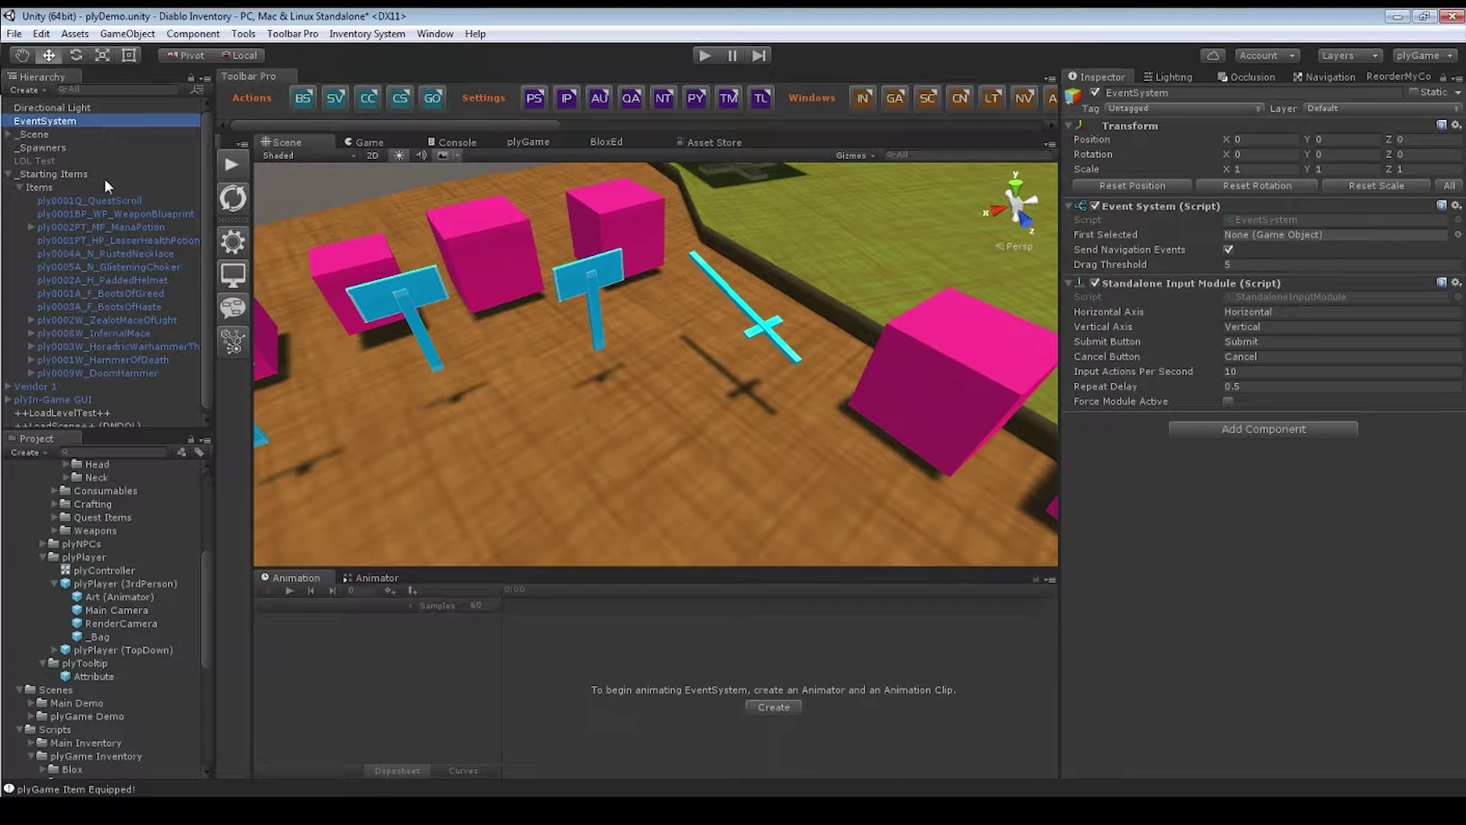
click(598, 277)
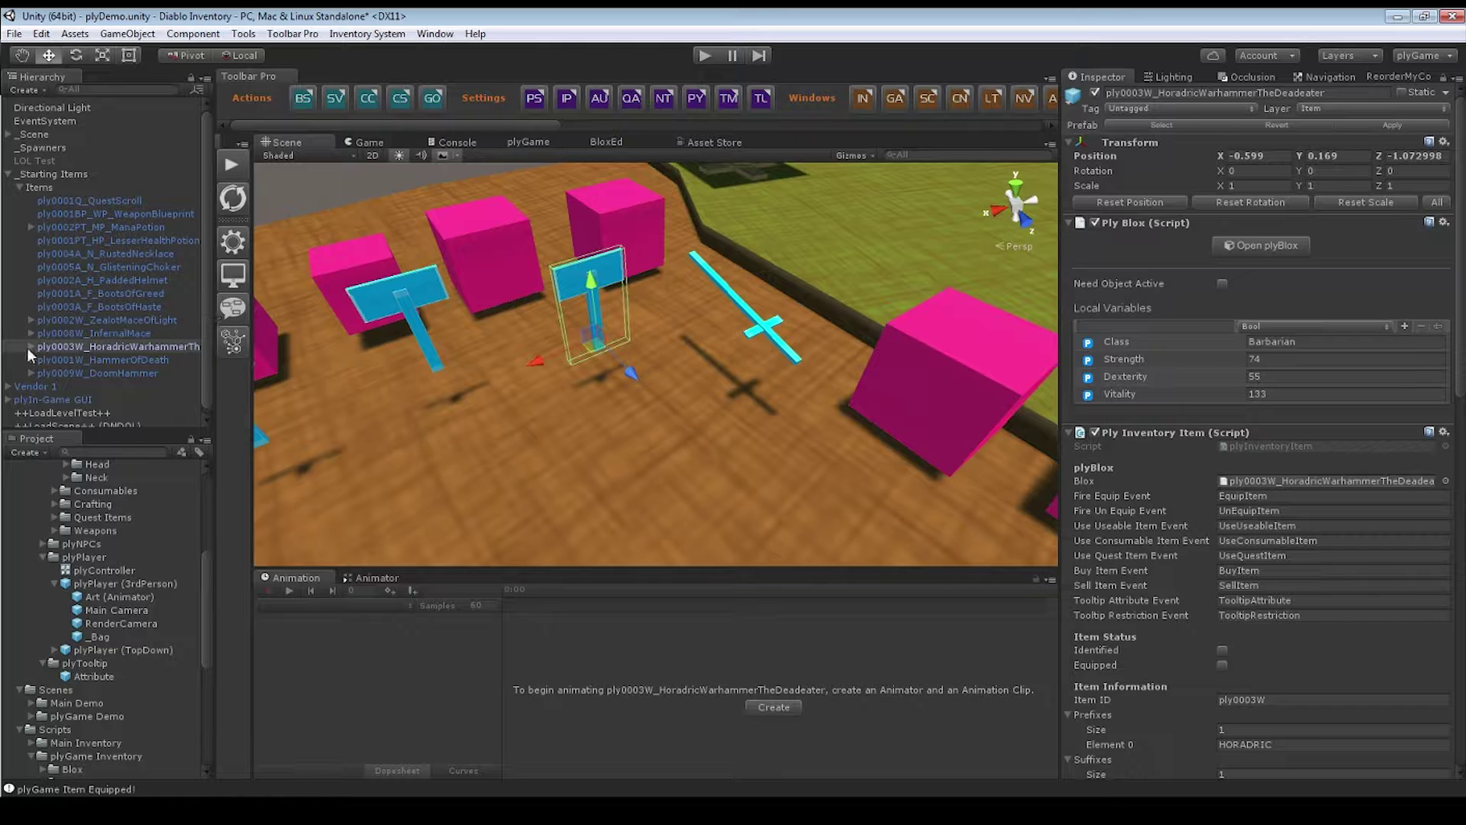
click(29, 347)
click(75, 357)
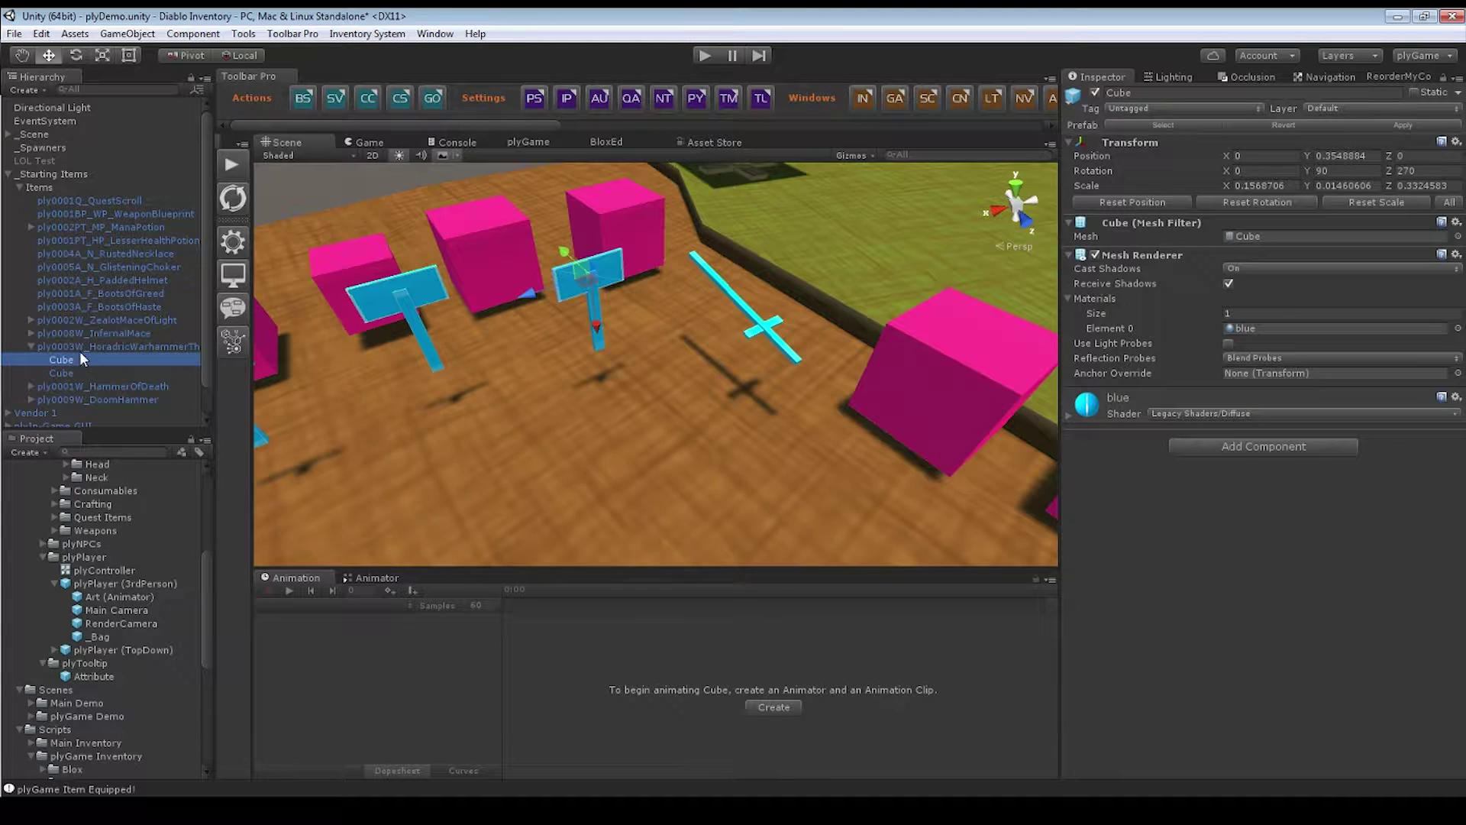
- Add an empty child GameObject under the warhammer, reset its transform, and select it with both Cubes
right_click(80, 345)
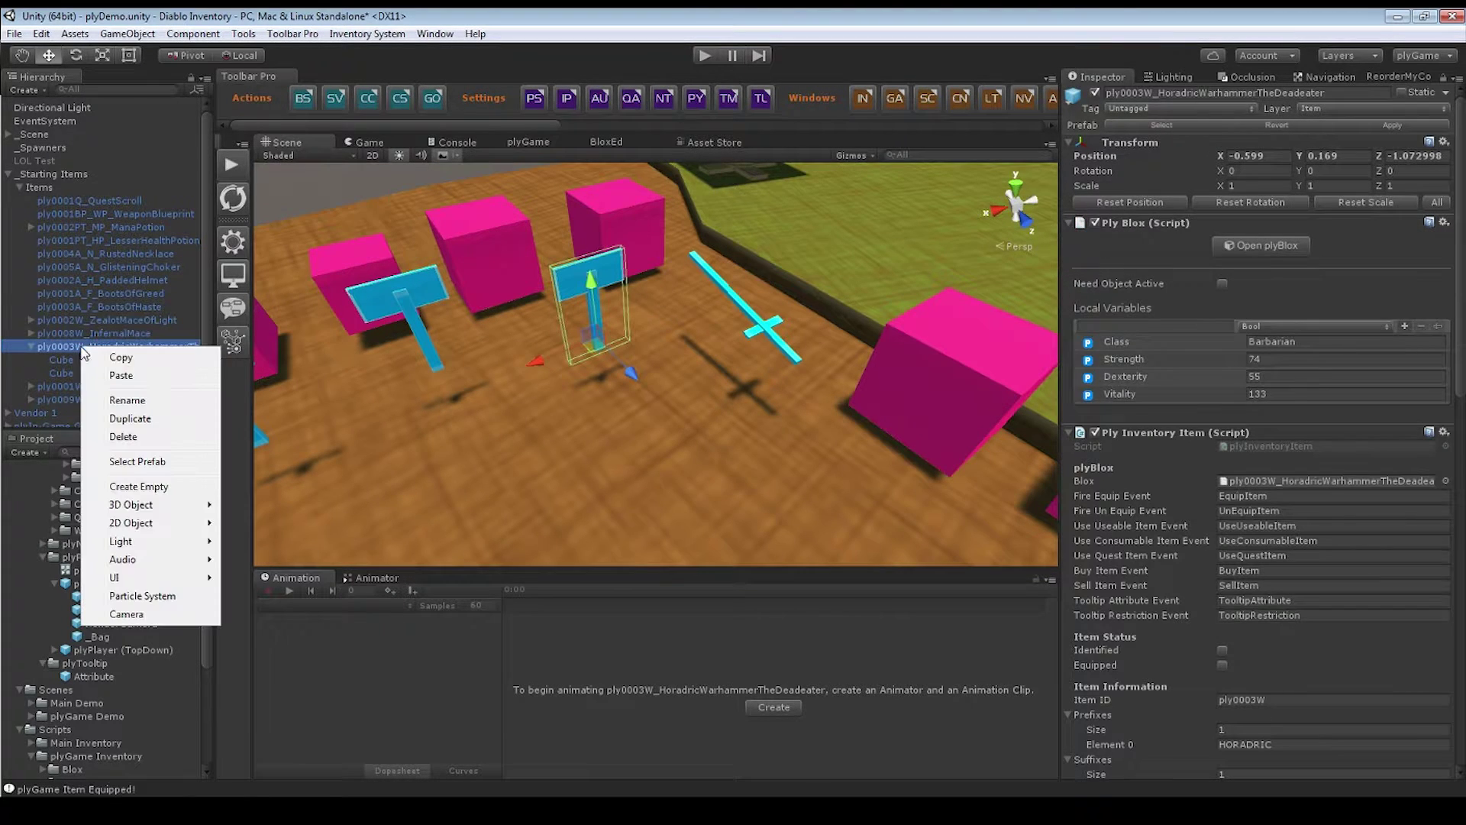
click(146, 482)
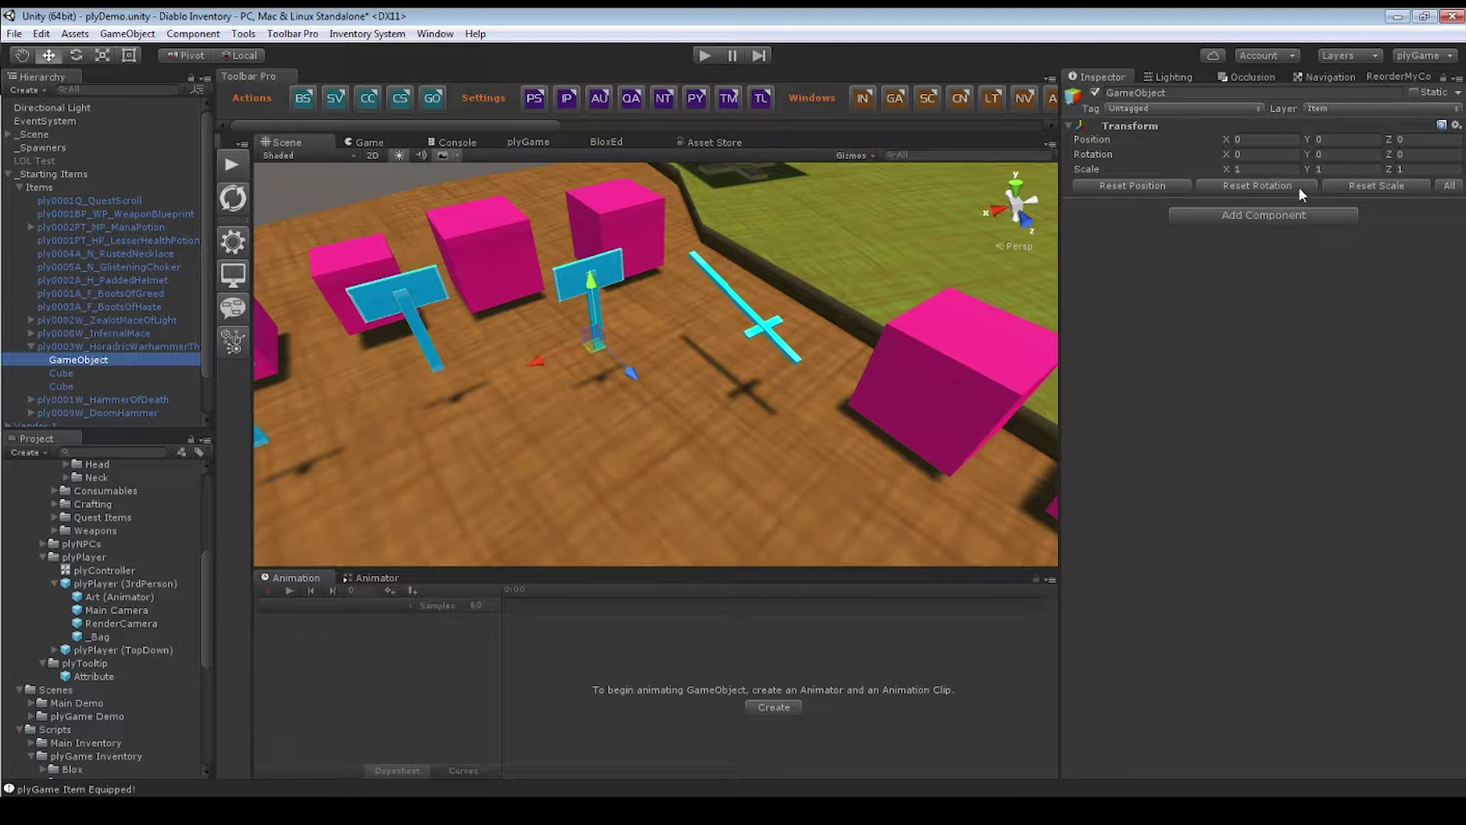
click(1441, 187)
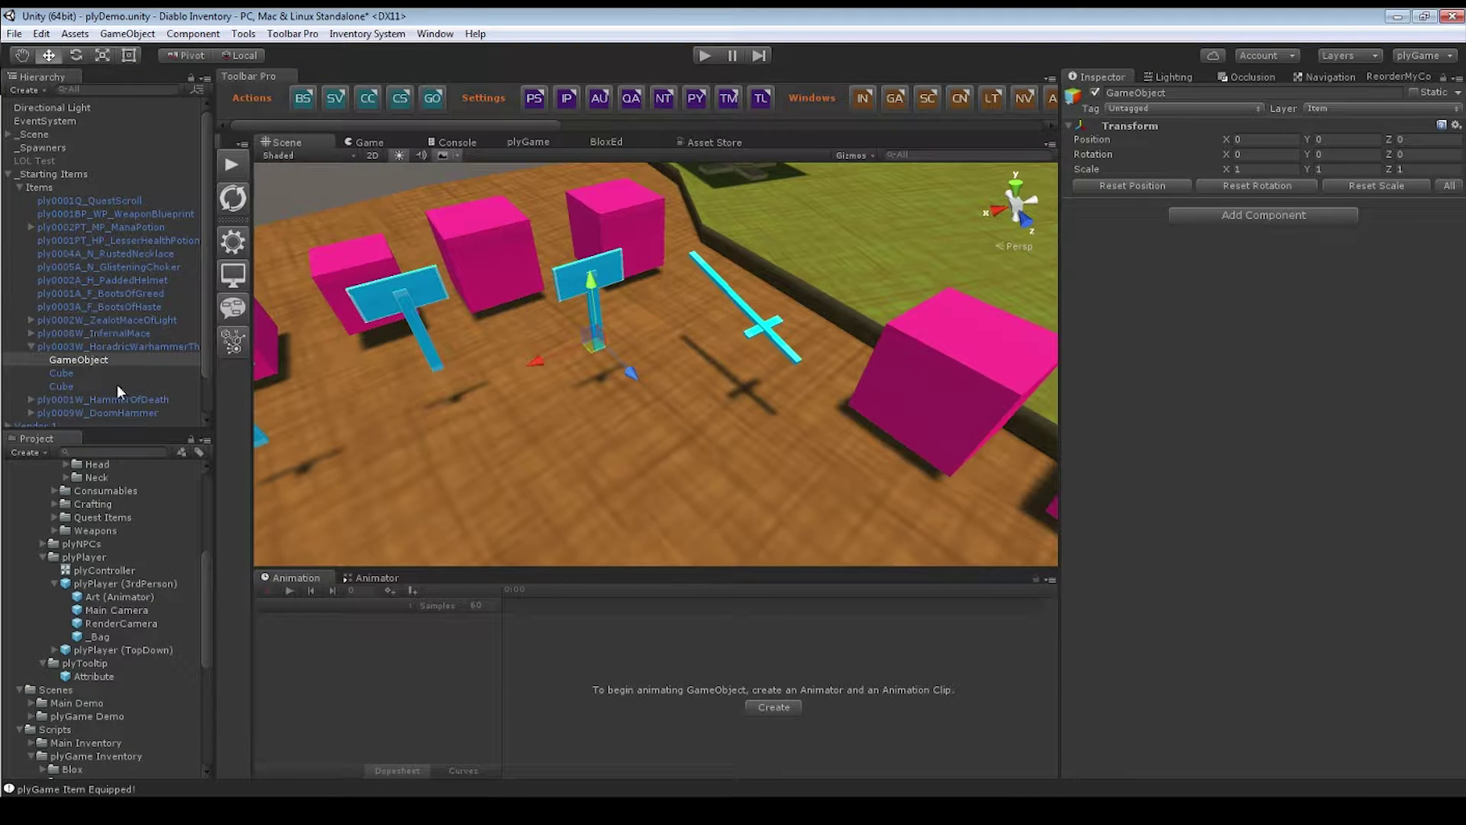
click(69, 374)
shift+click(67, 386)
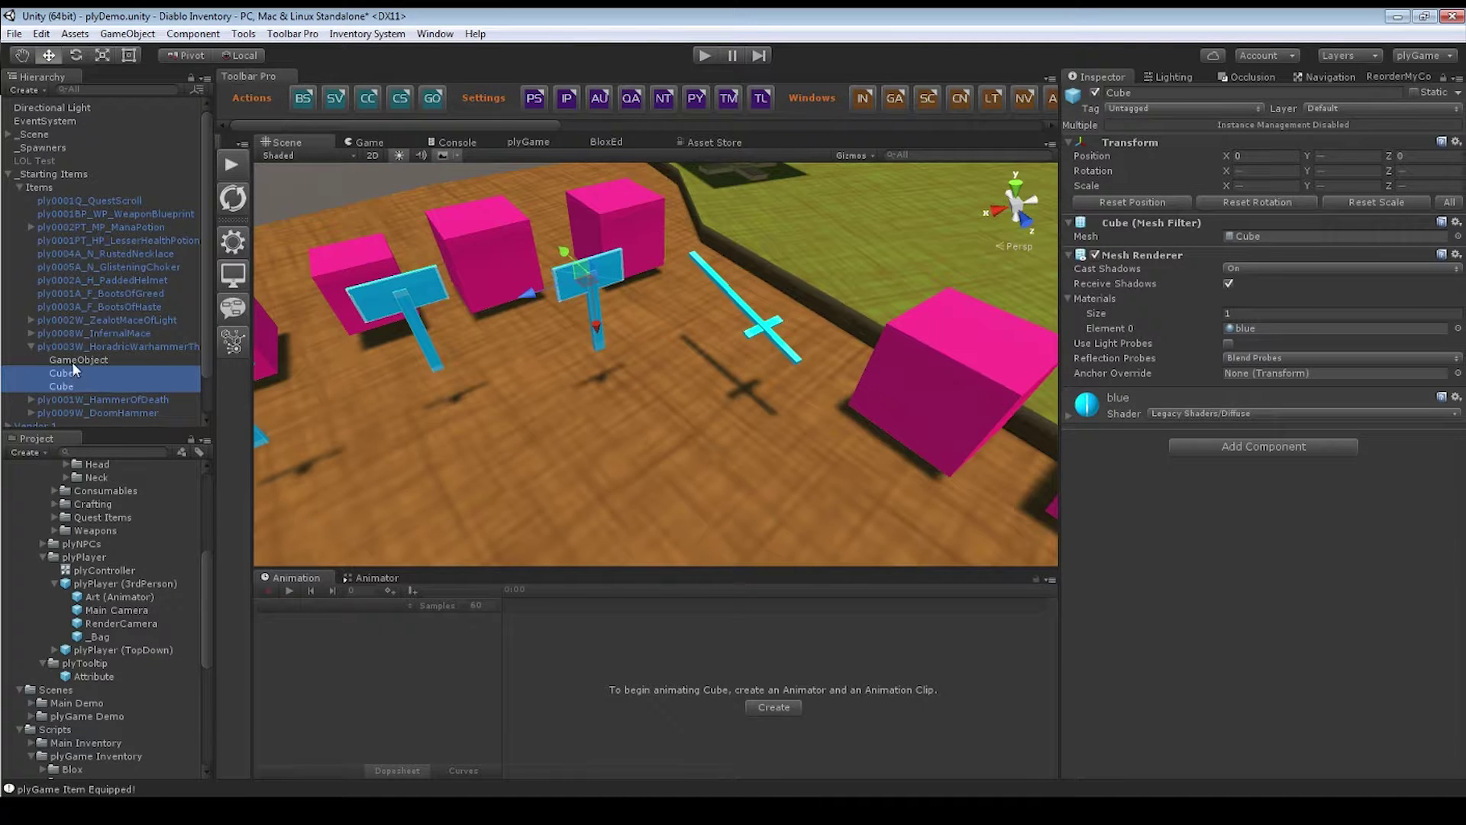
click(72, 362)
shift+click(71, 384)
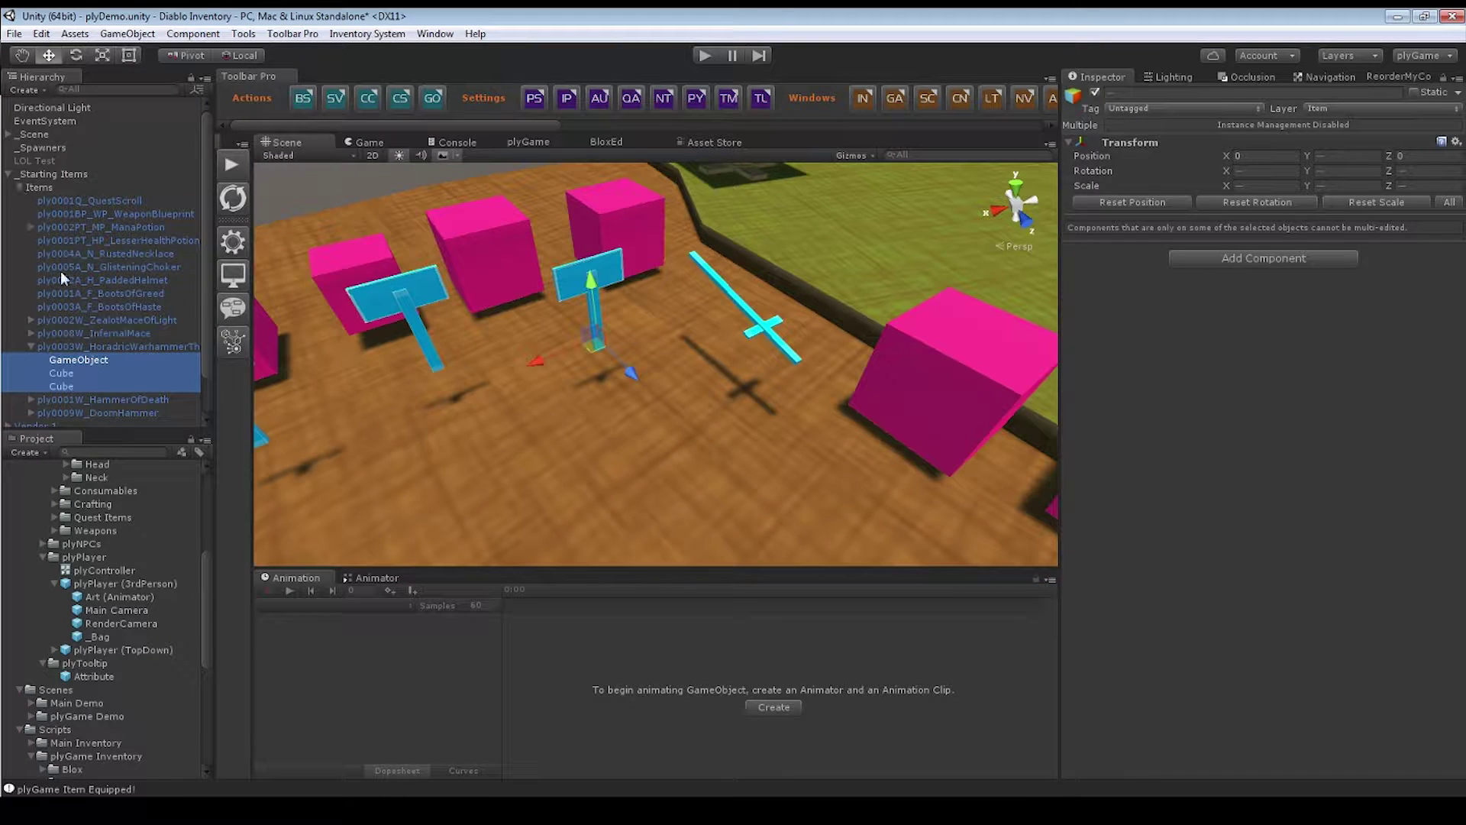
click(90, 365)
- Paste the GameObject and Cubes at the root, nest the Cubes inside, and rename Cube (1) to Cube
click(20, 187)
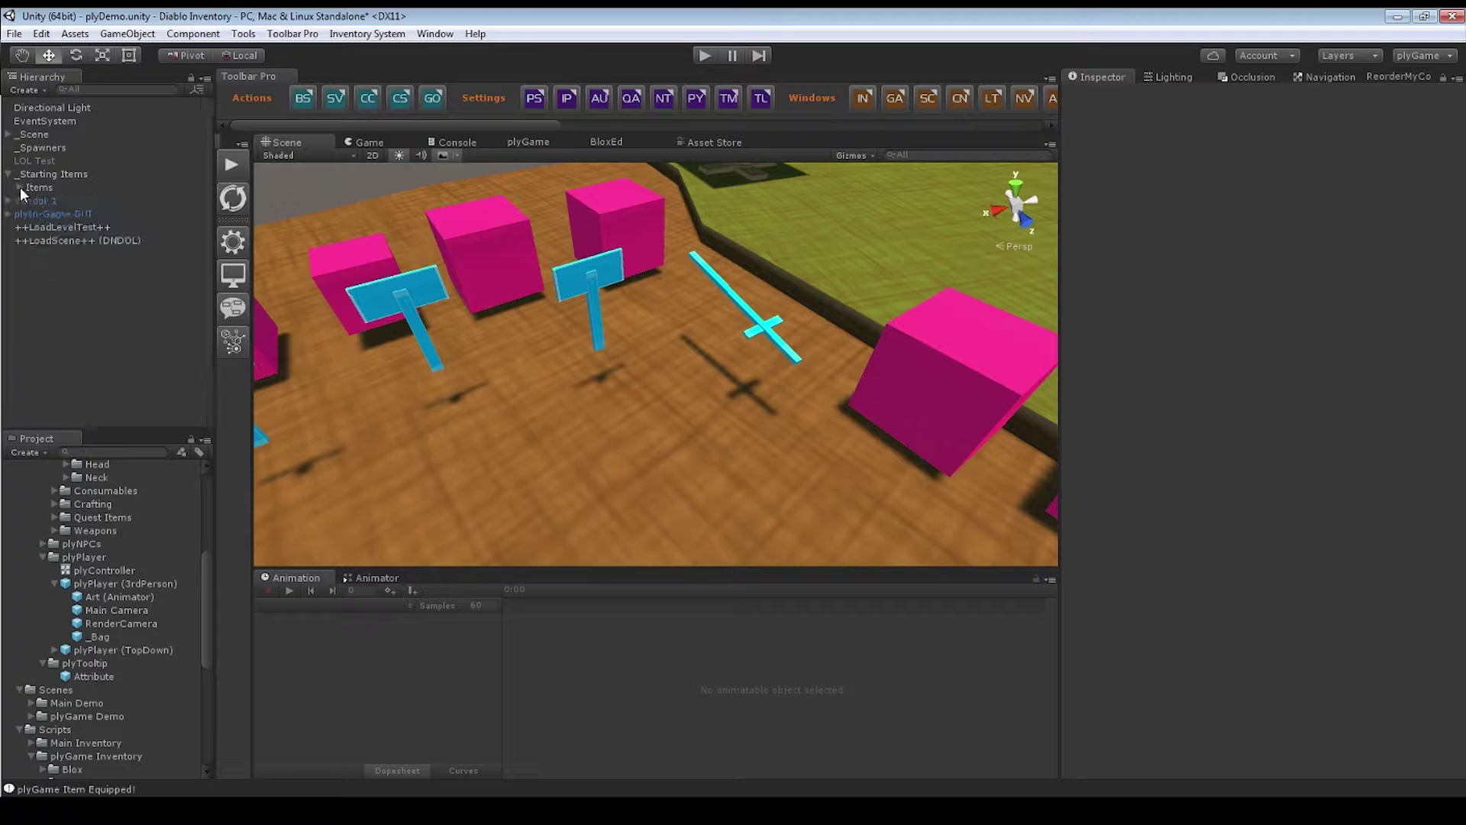
click(9, 175)
key(ctrl+z)
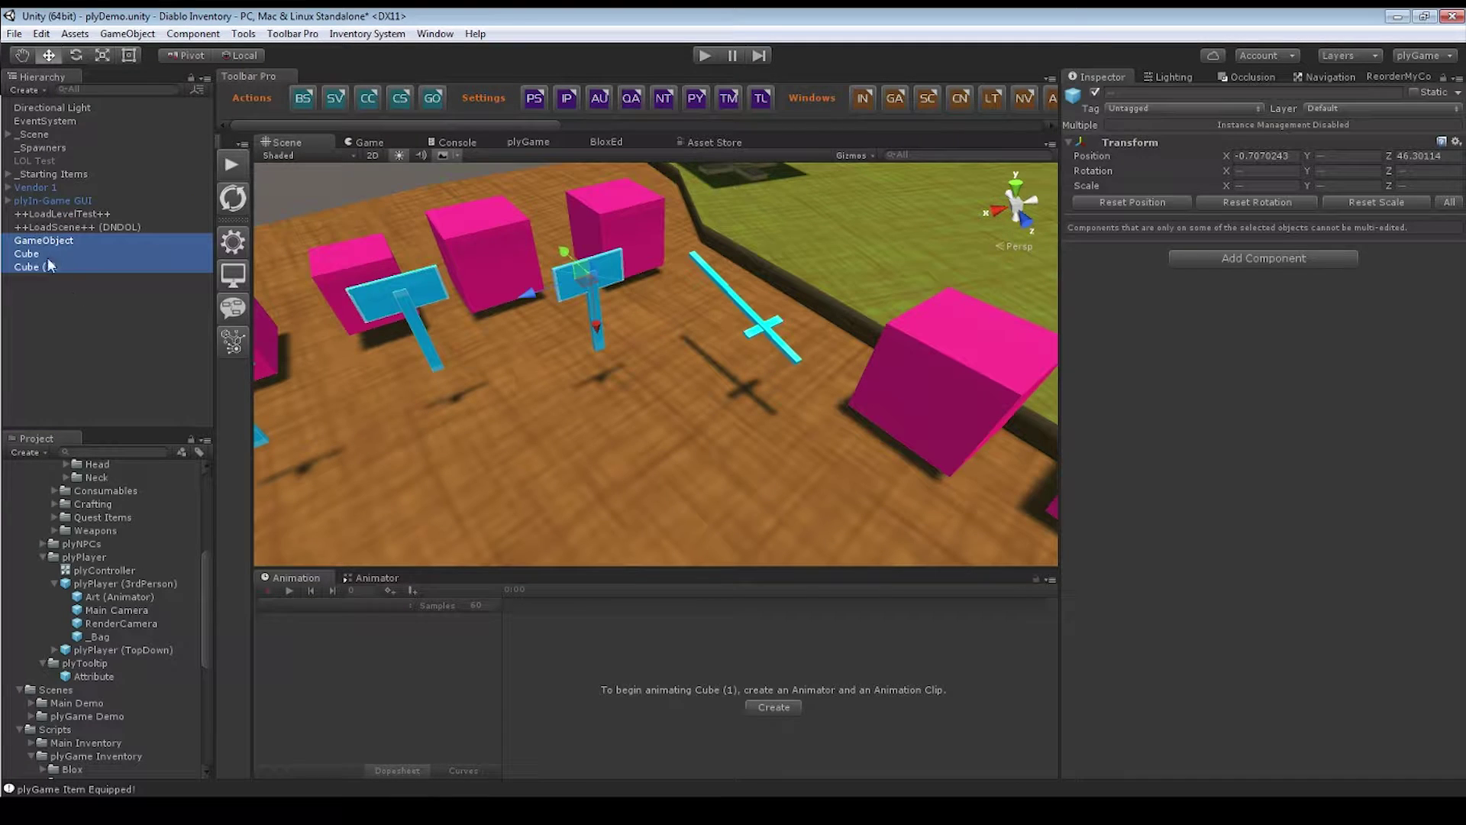
key(ctrl+y)
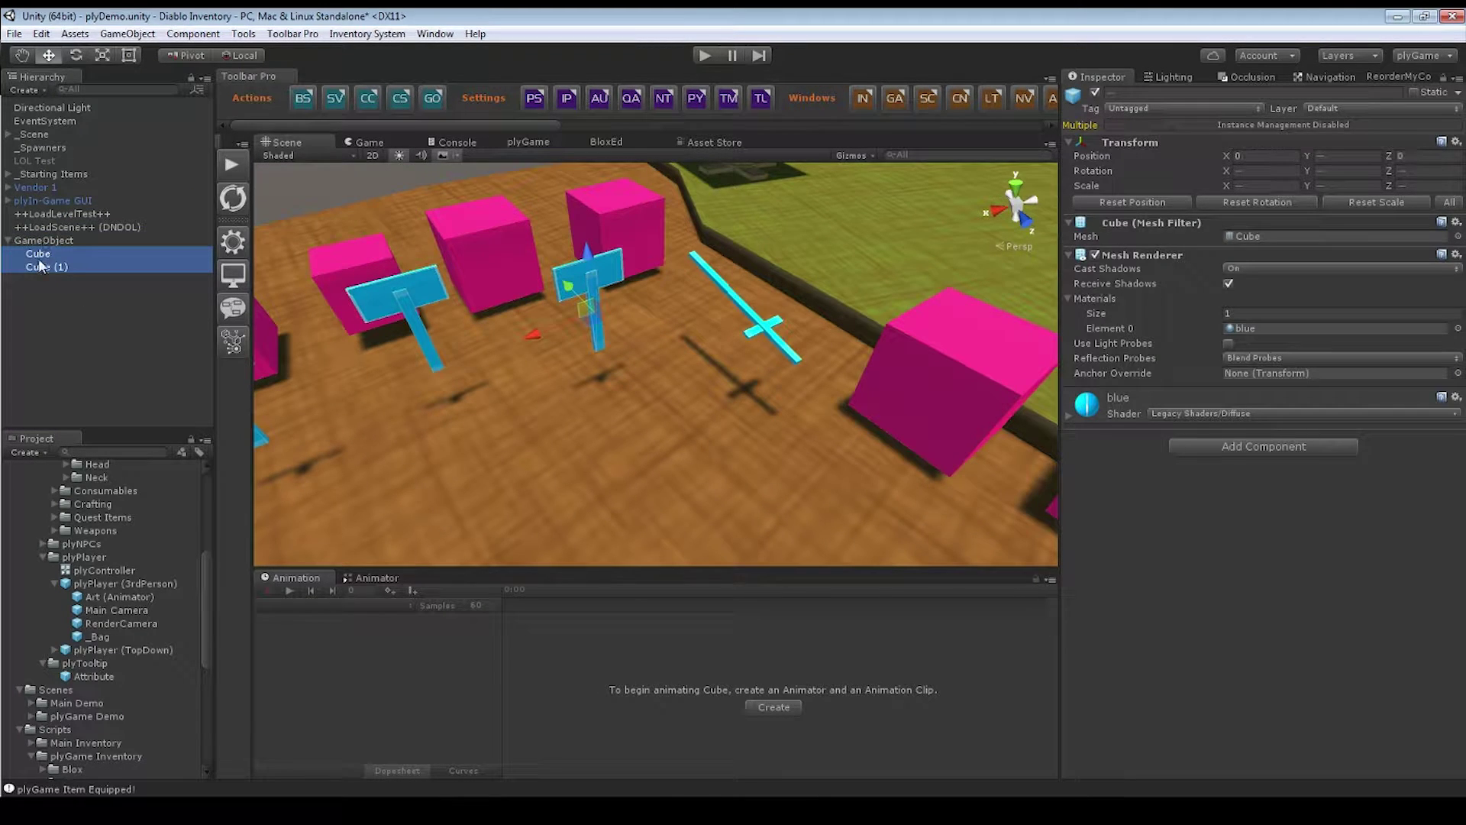
click(61, 264)
click(49, 240)
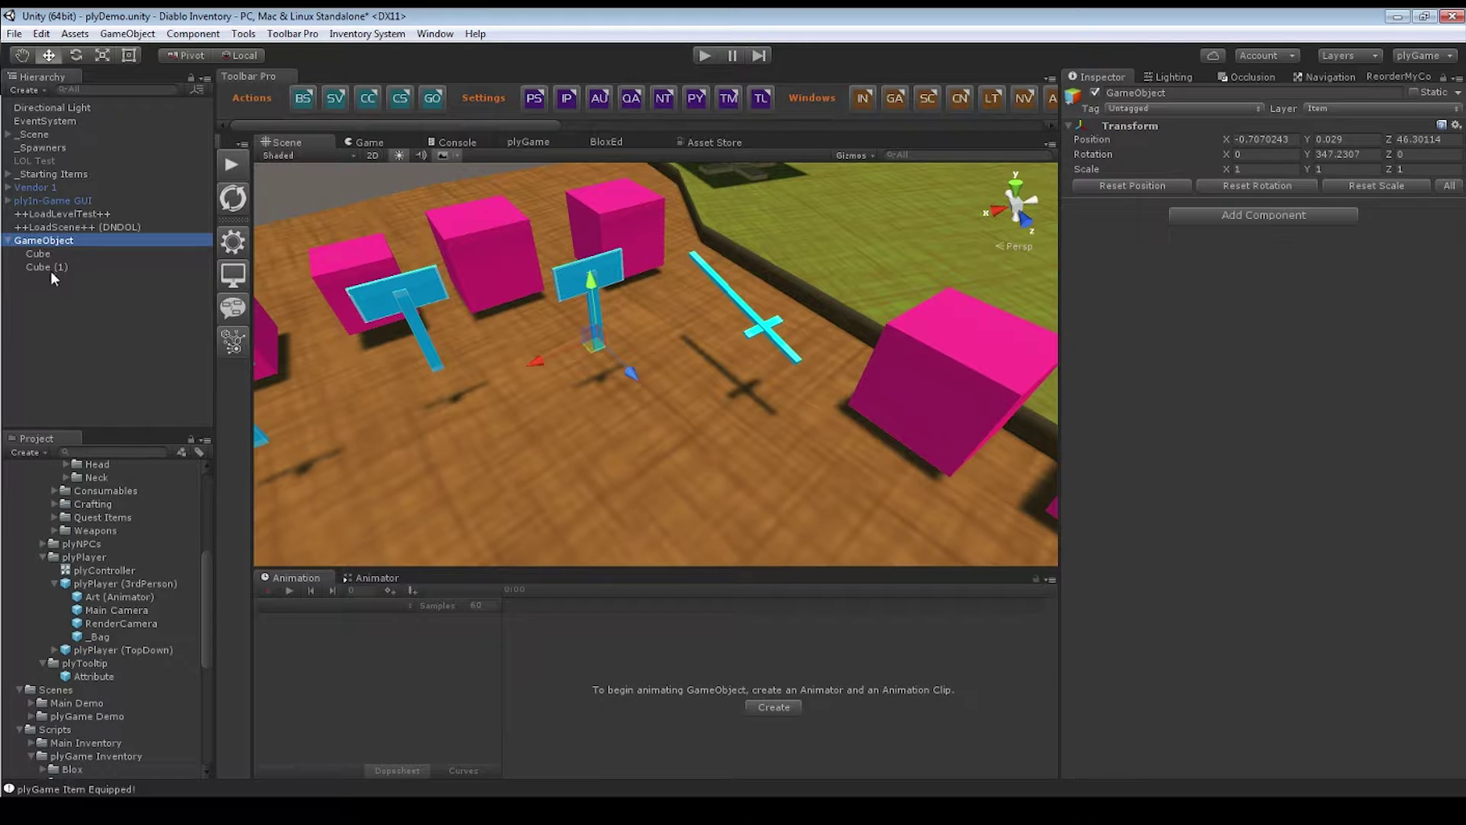
click(53, 268)
click(67, 264)
key(BackSpace)
key(BackSpace)
key(BackSpace)
key(BackSpace)
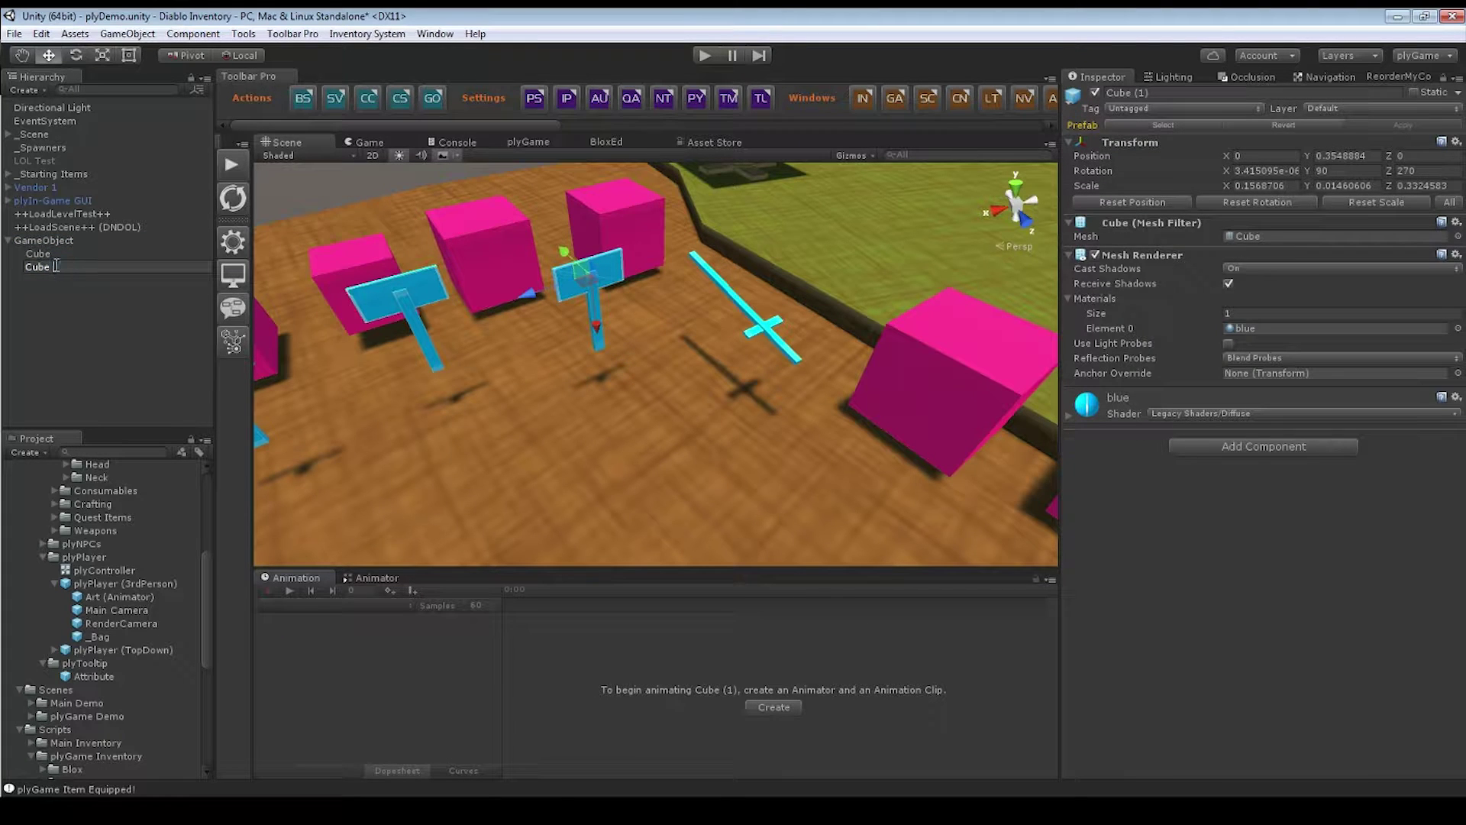
key(Return)
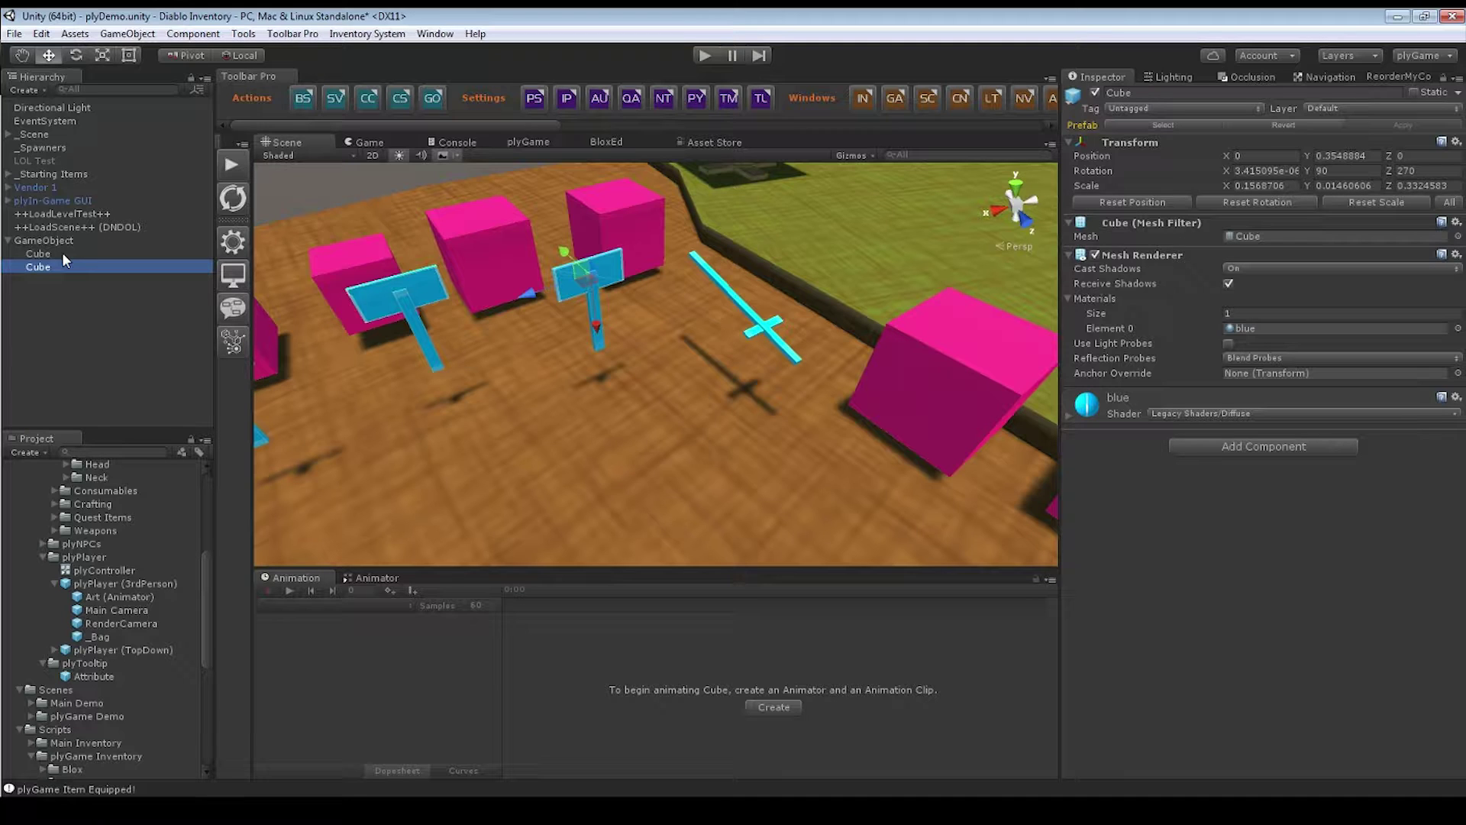
- Rename the GameObject group to 'ArtAxe'
click(34, 241)
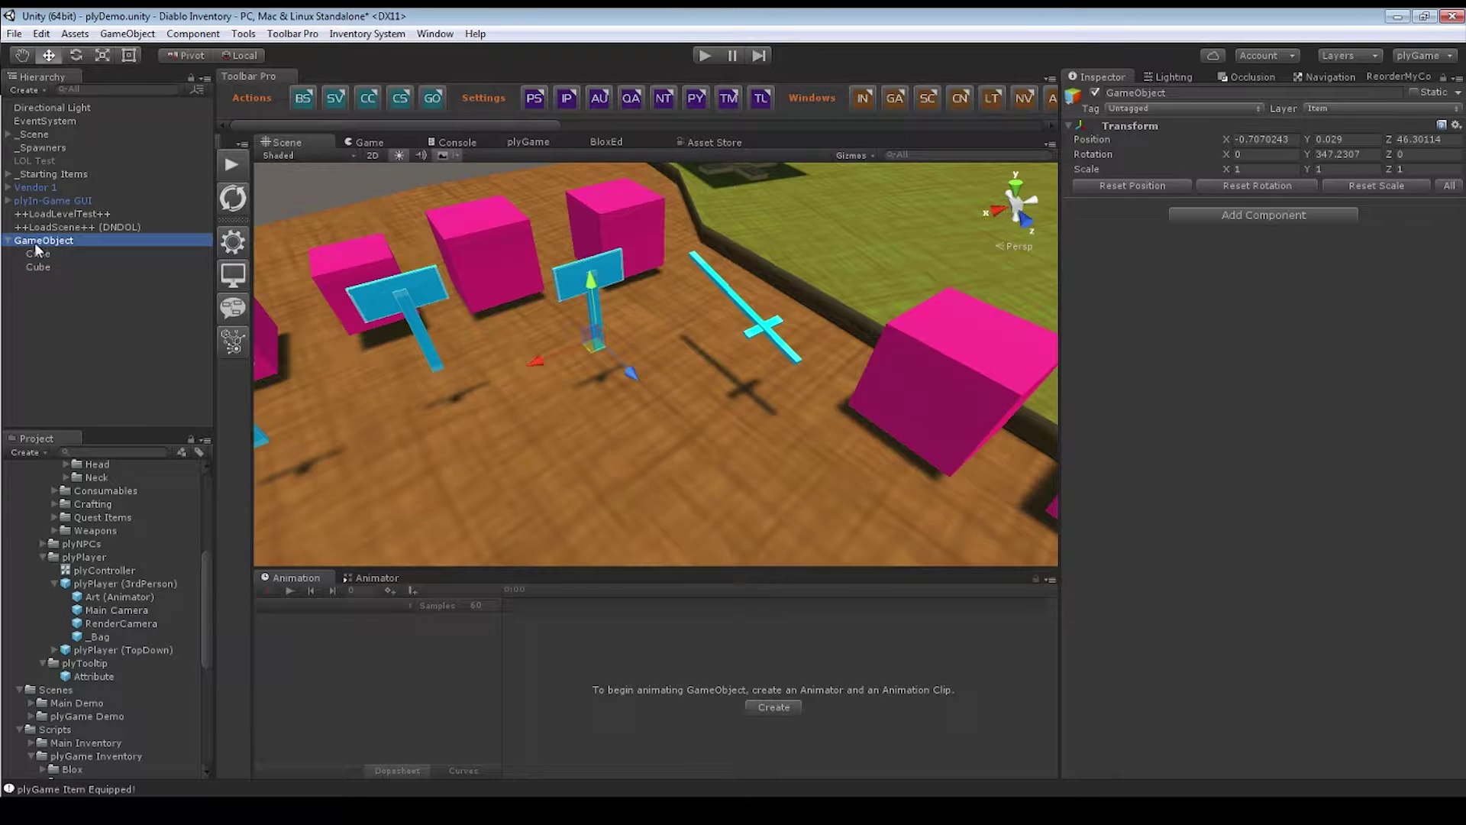
click(39, 241)
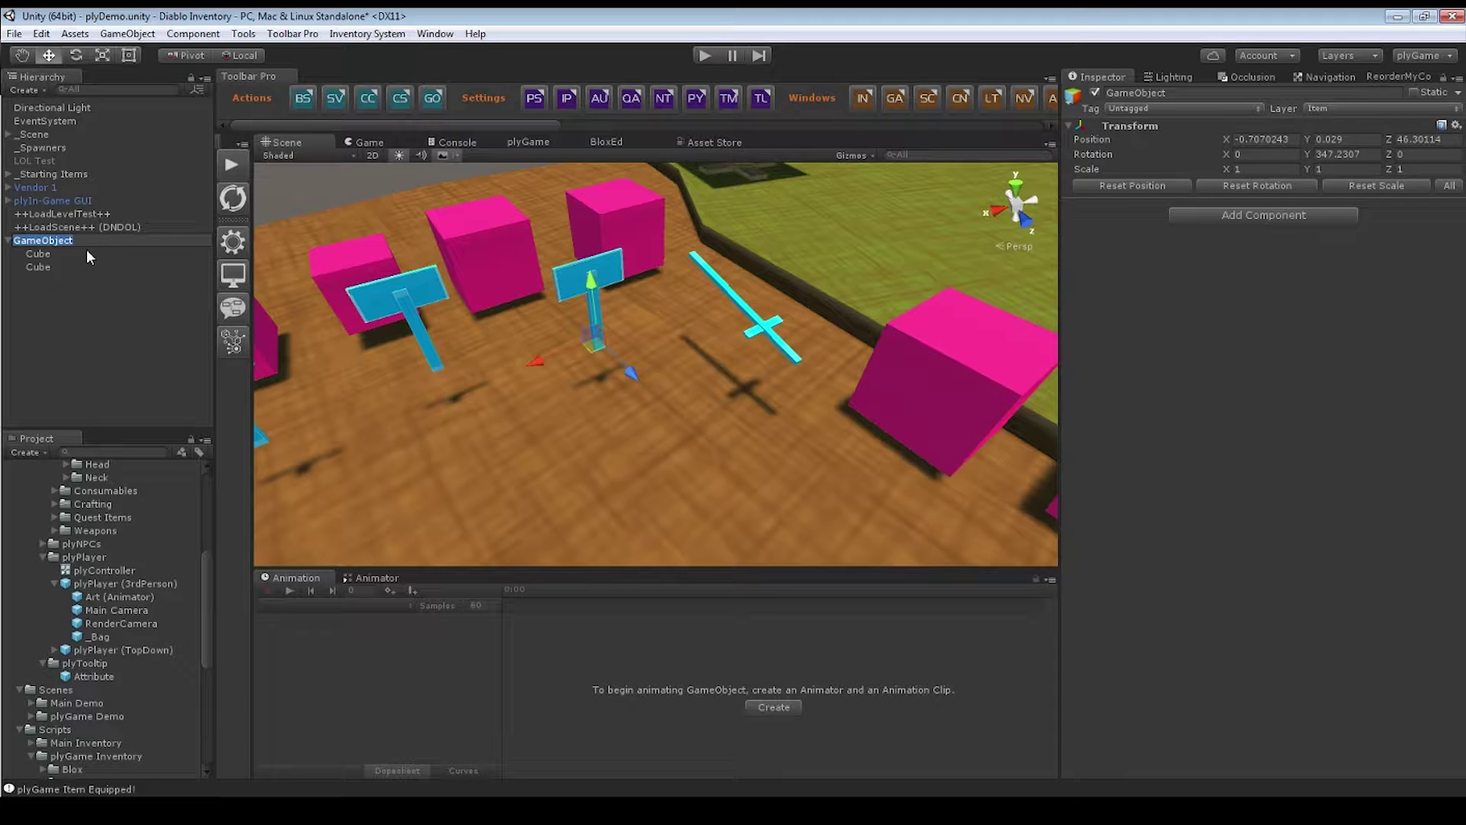
text(ArtAxe)
key(Return)
- Open the plyGame editor on the plyInv item creation tools
click(238, 241)
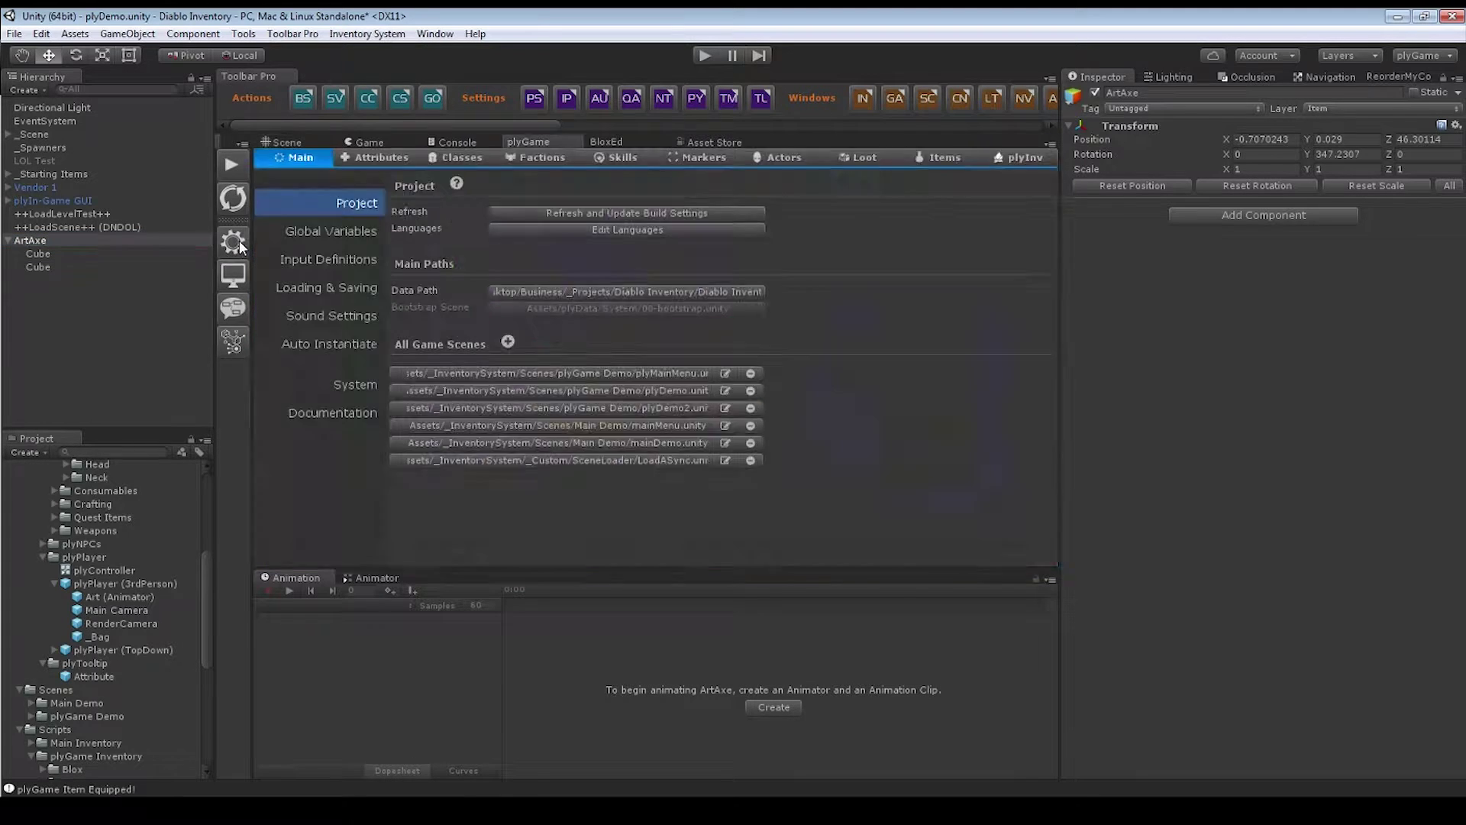
click(1020, 159)
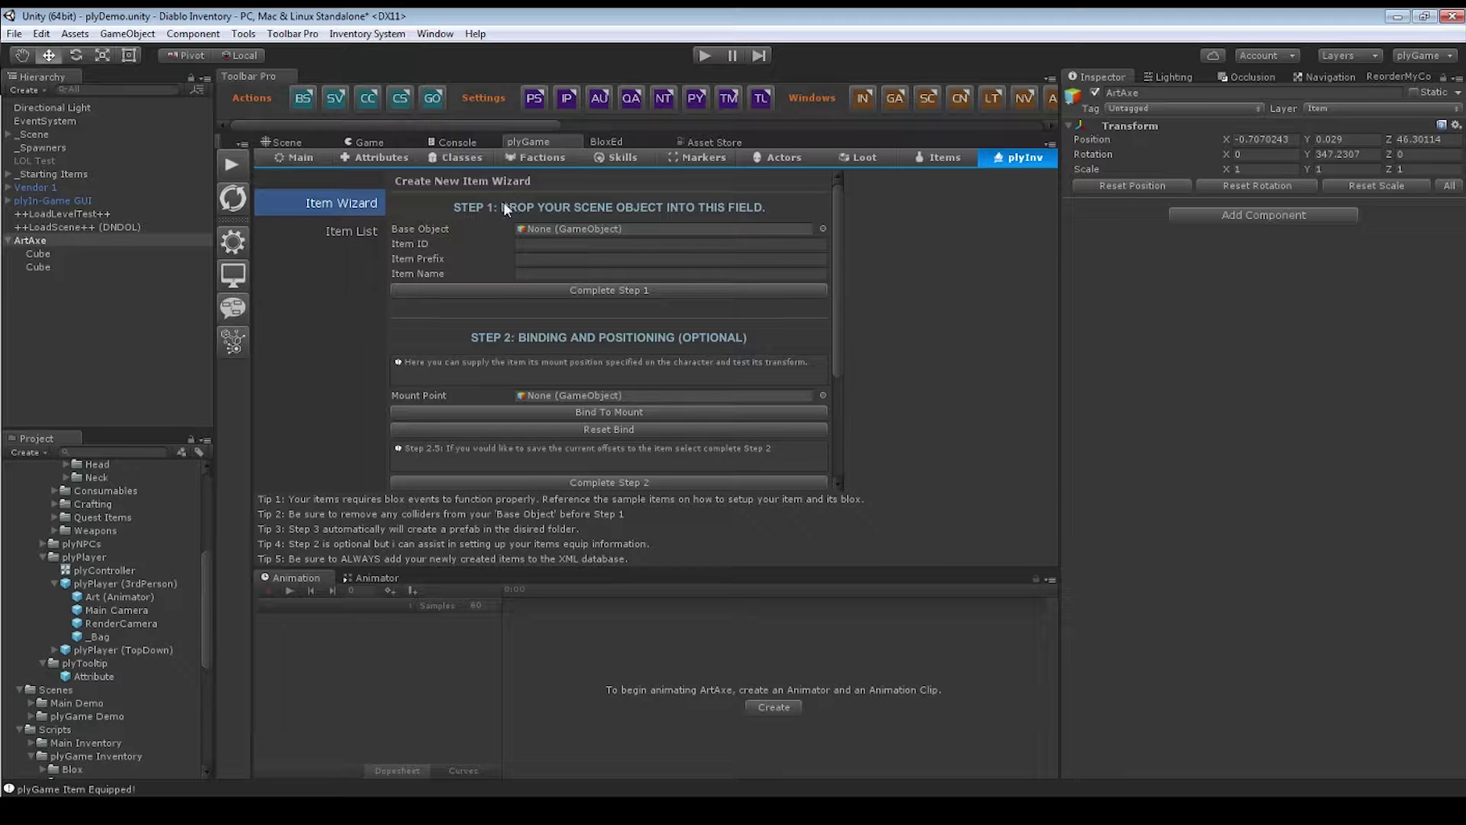
scroll(510, 336, down, 5)
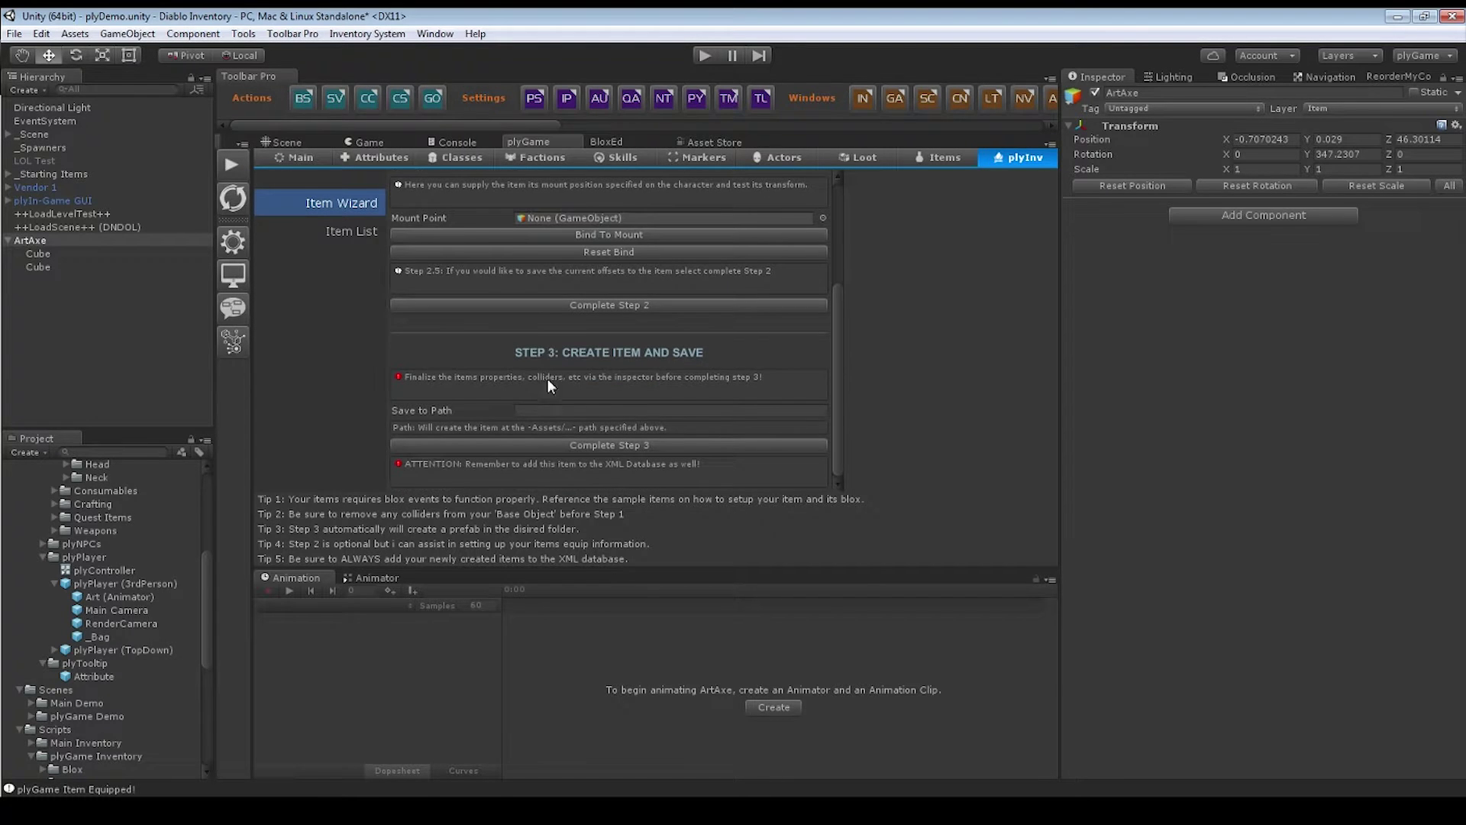
scroll(539, 437, up, 5)
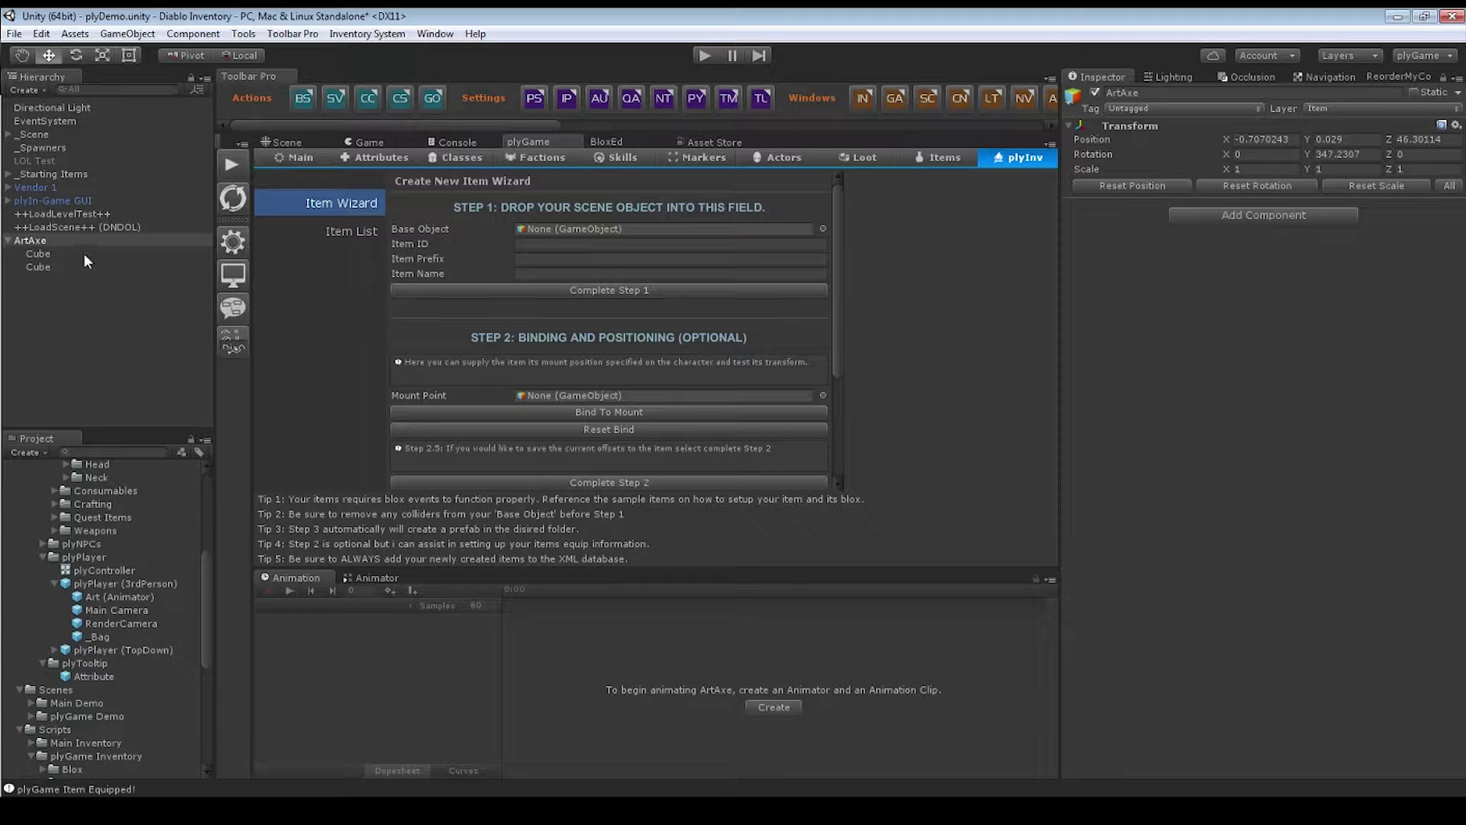
- Drag ArtAxe from the Hierarchy into the wizard's Base Object field
click(38, 252)
click(37, 240)
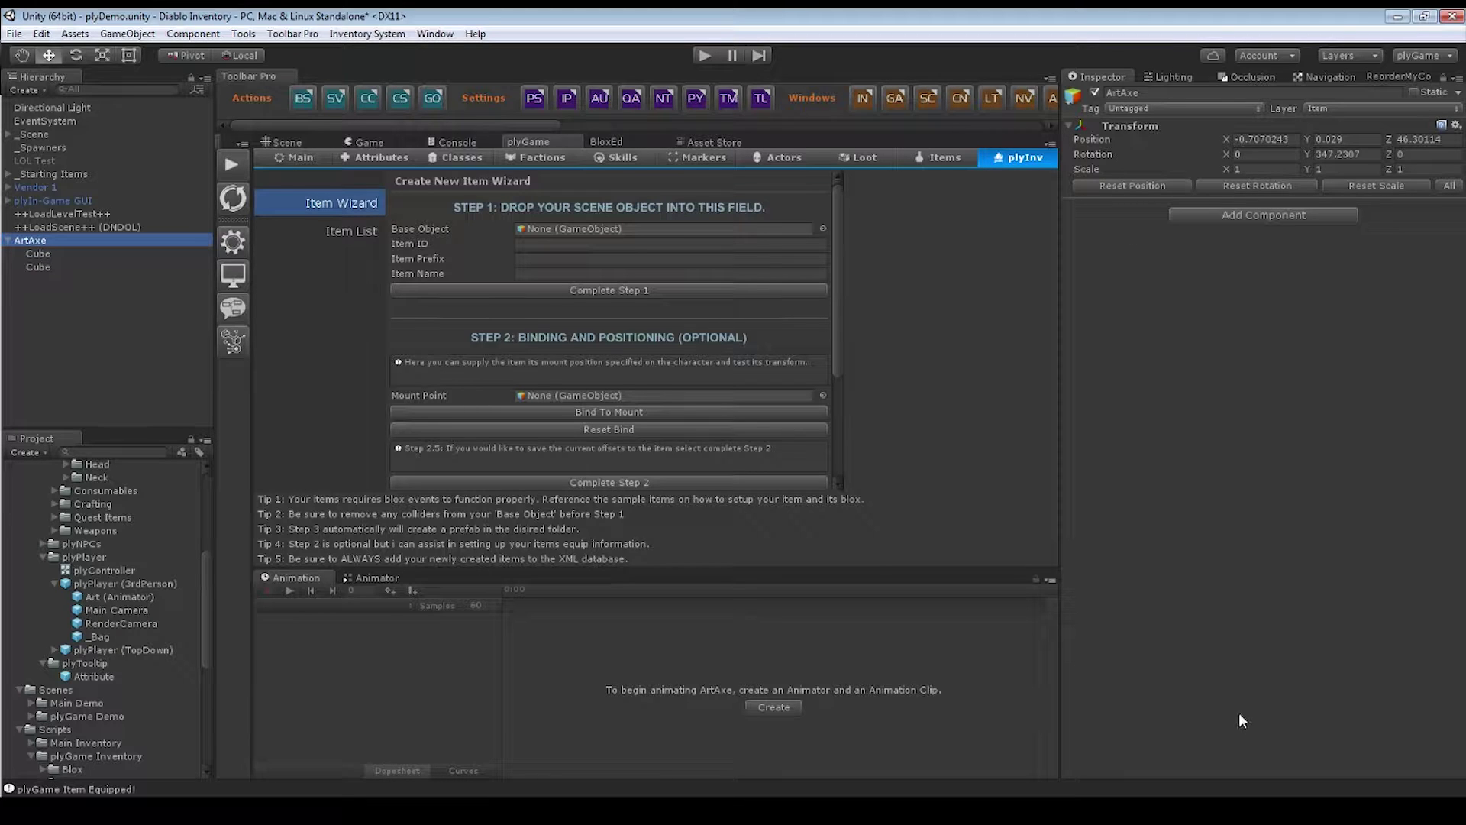
click(38, 254)
drag(31, 240, 548, 227)
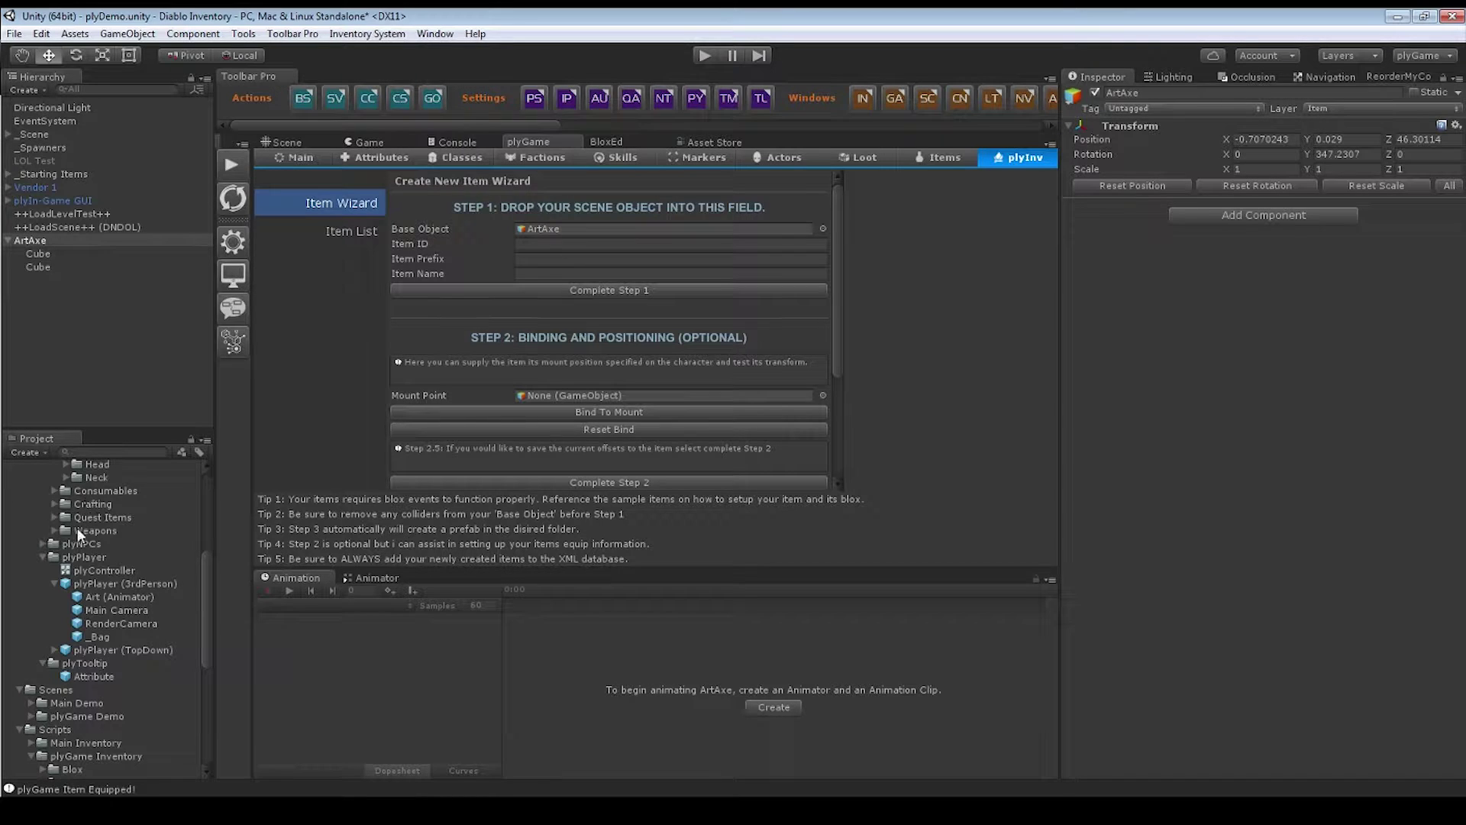
- Collapse the plyPlayer and plyTooltip folders and expand Armor > Head to reveal the helmet prefab
click(55, 584)
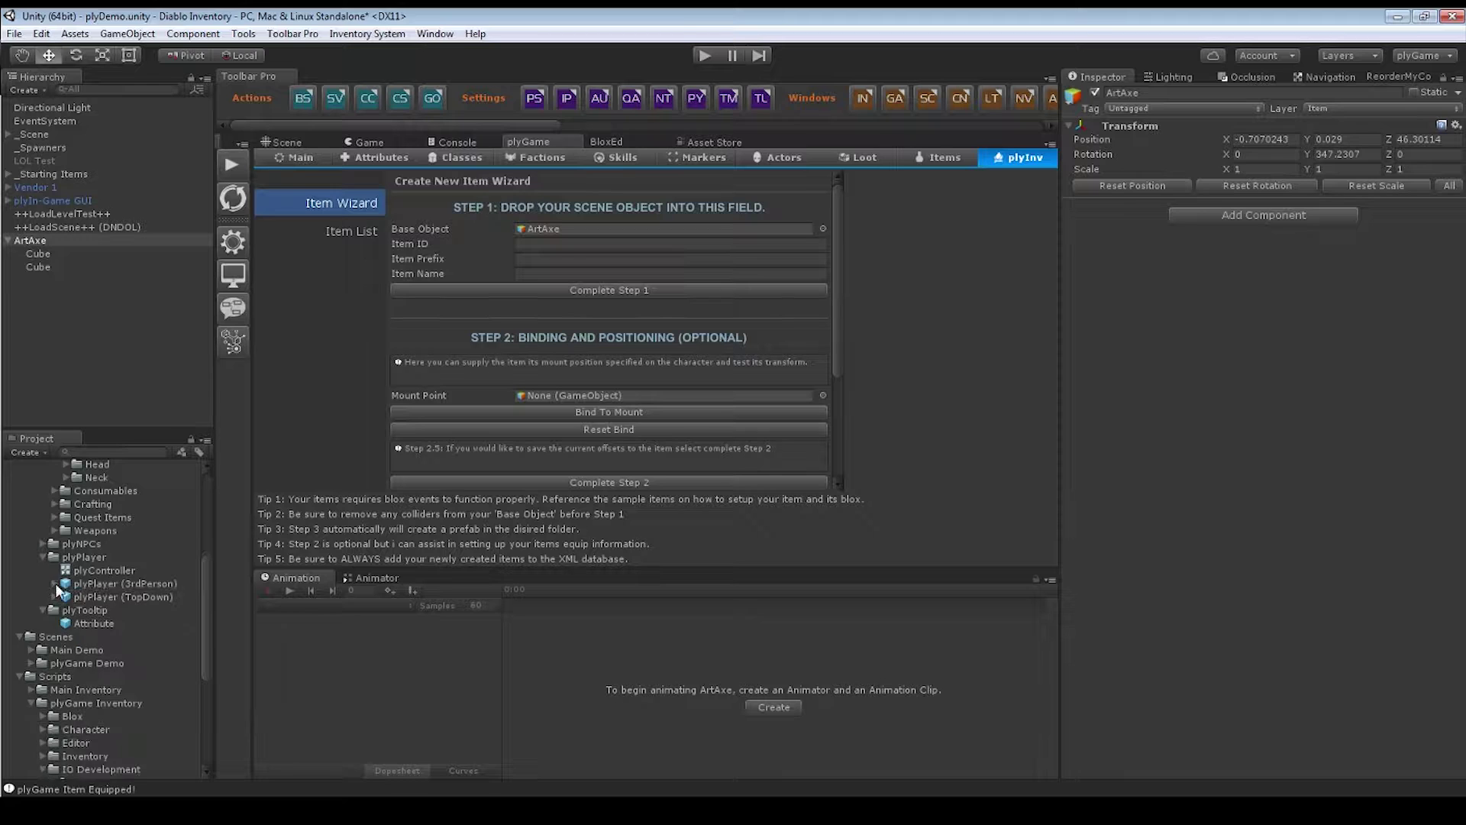
click(43, 556)
click(46, 572)
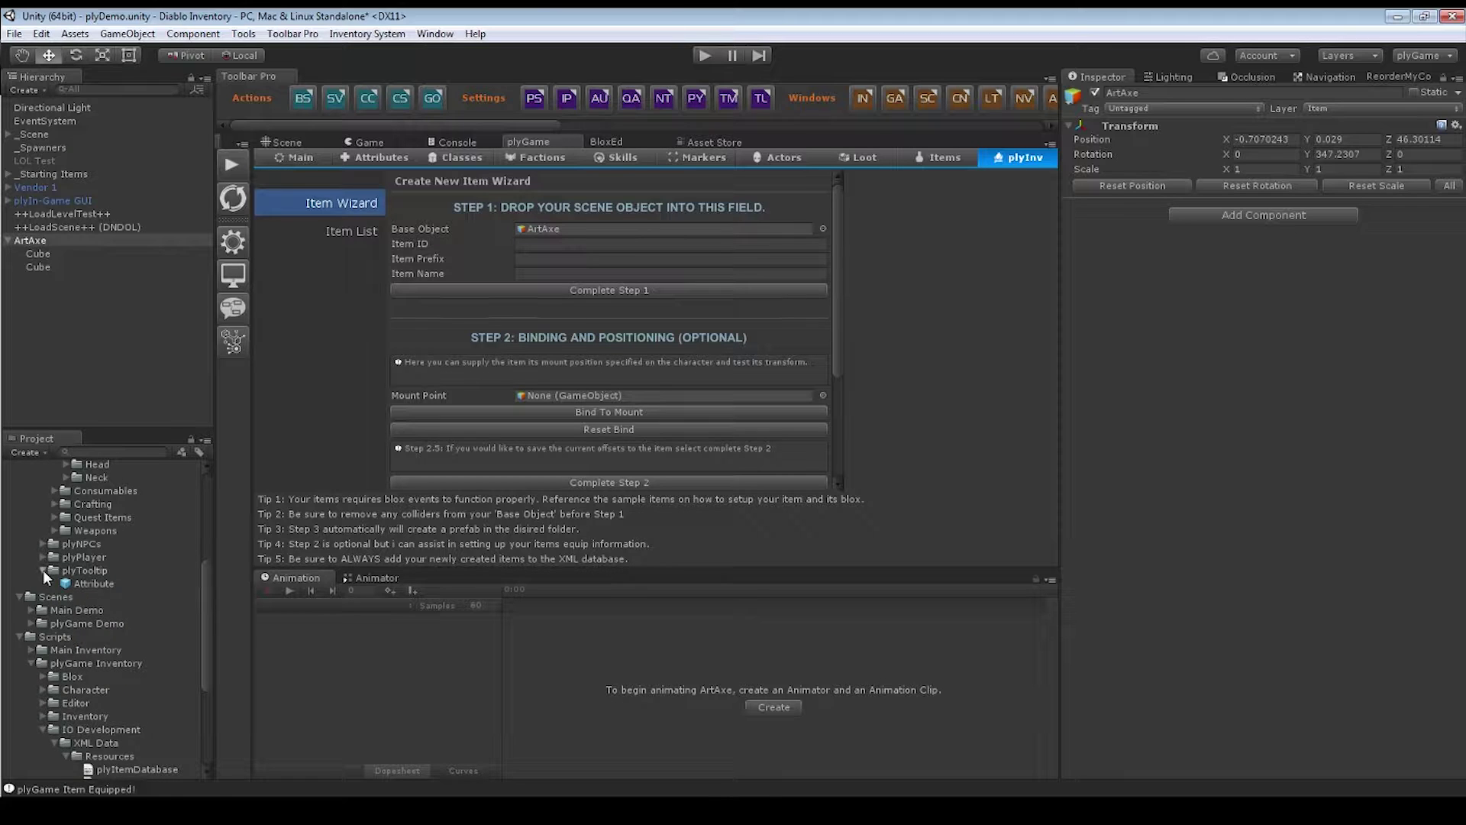
scroll(55, 566, up, 5)
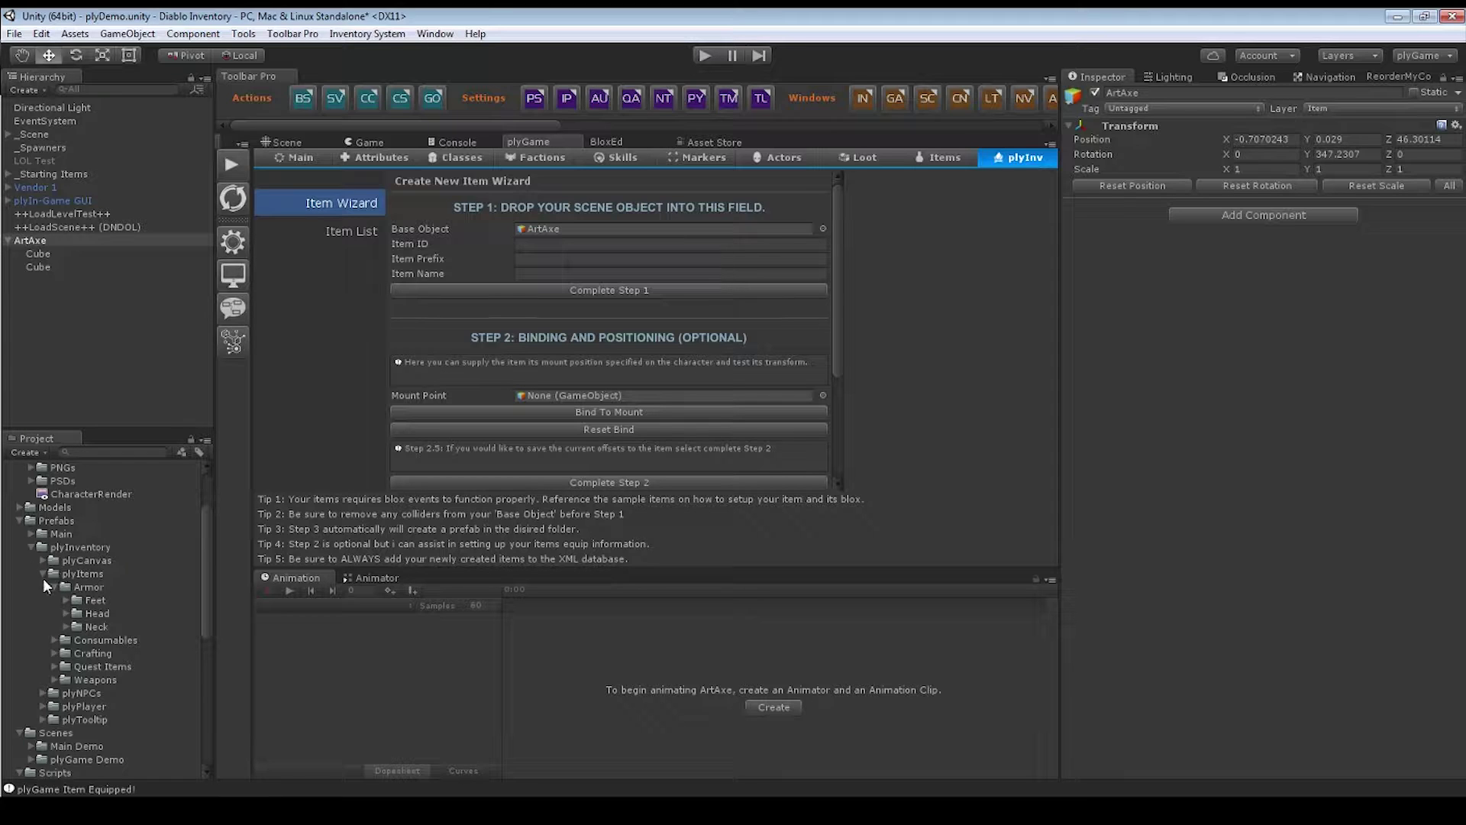
click(65, 613)
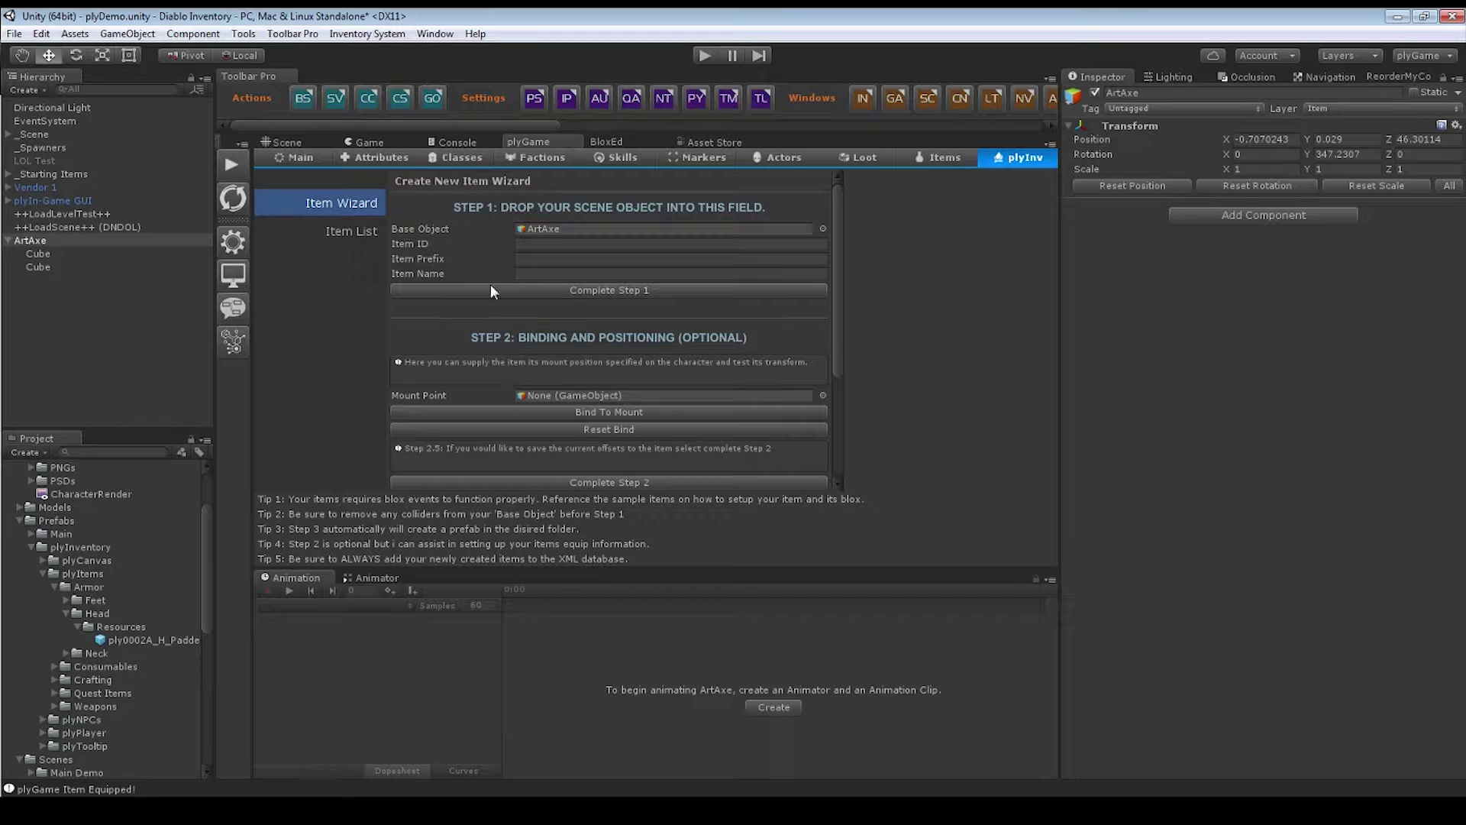
- Begin the Item ID as ply000 and open Weapons > Resources to check the existing weapon IDs
click(541, 243)
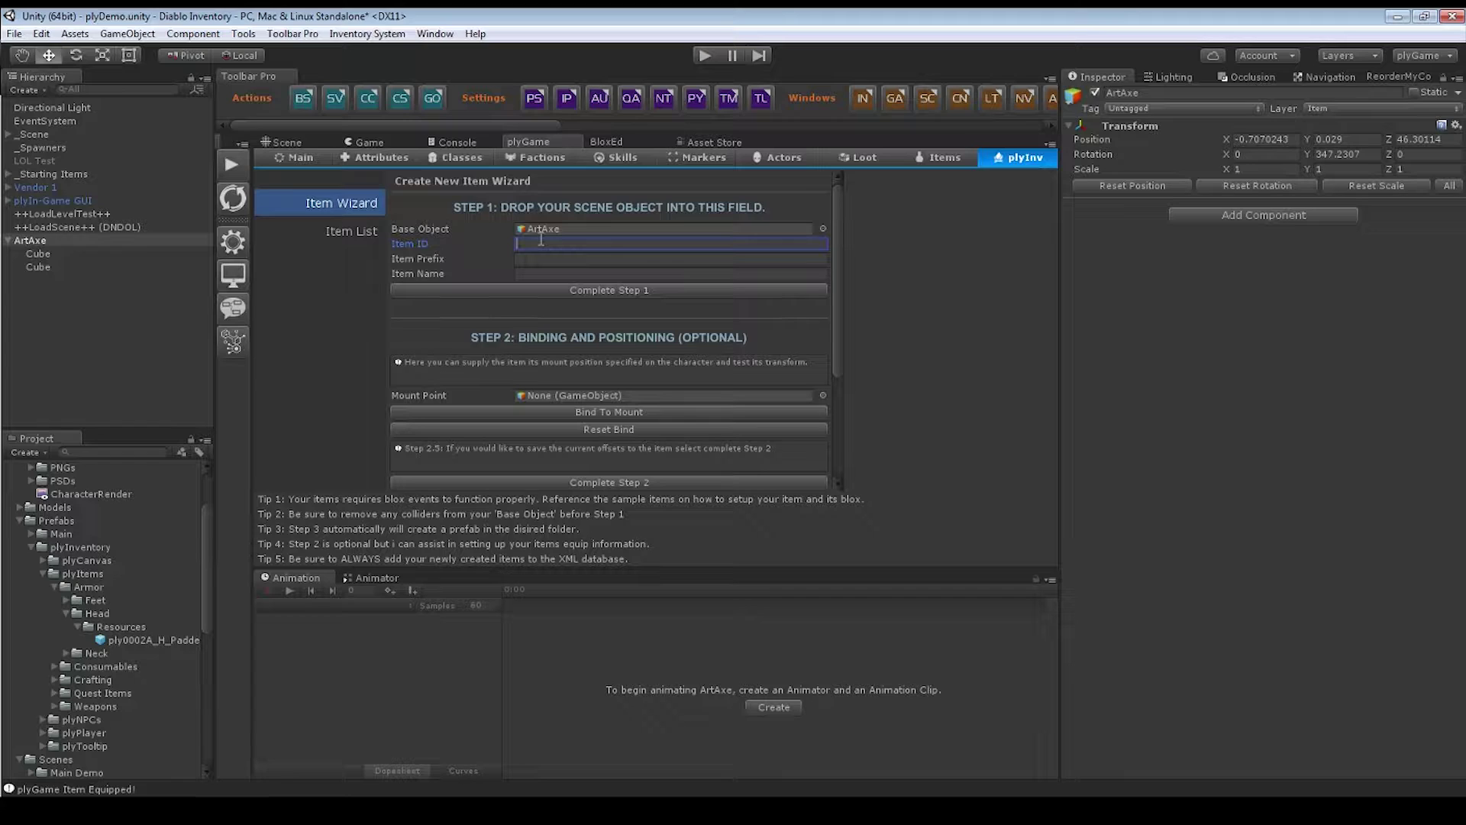
text(ply)
text(000)
click(53, 707)
click(65, 720)
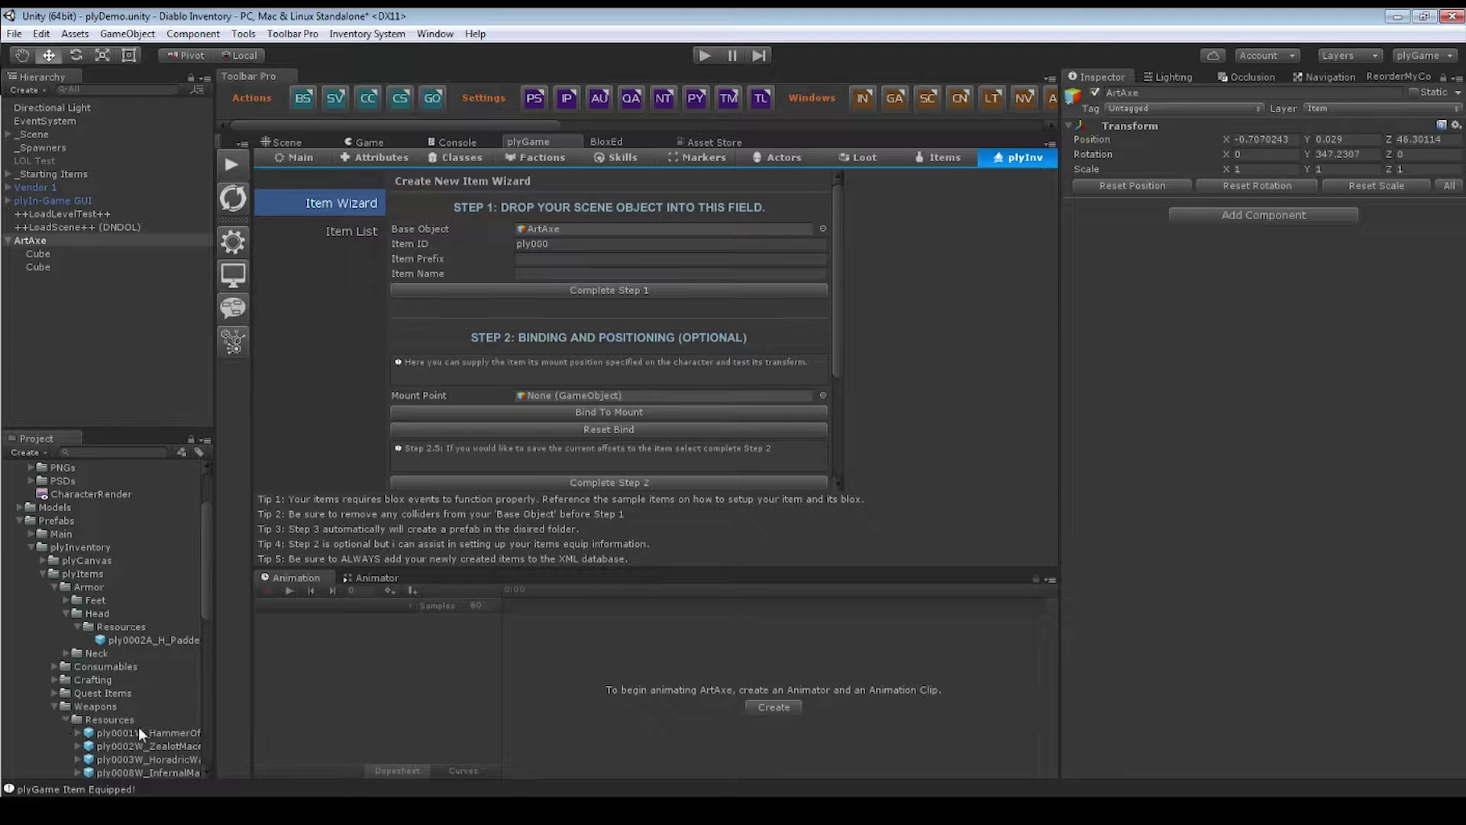
scroll(139, 726, down, 3)
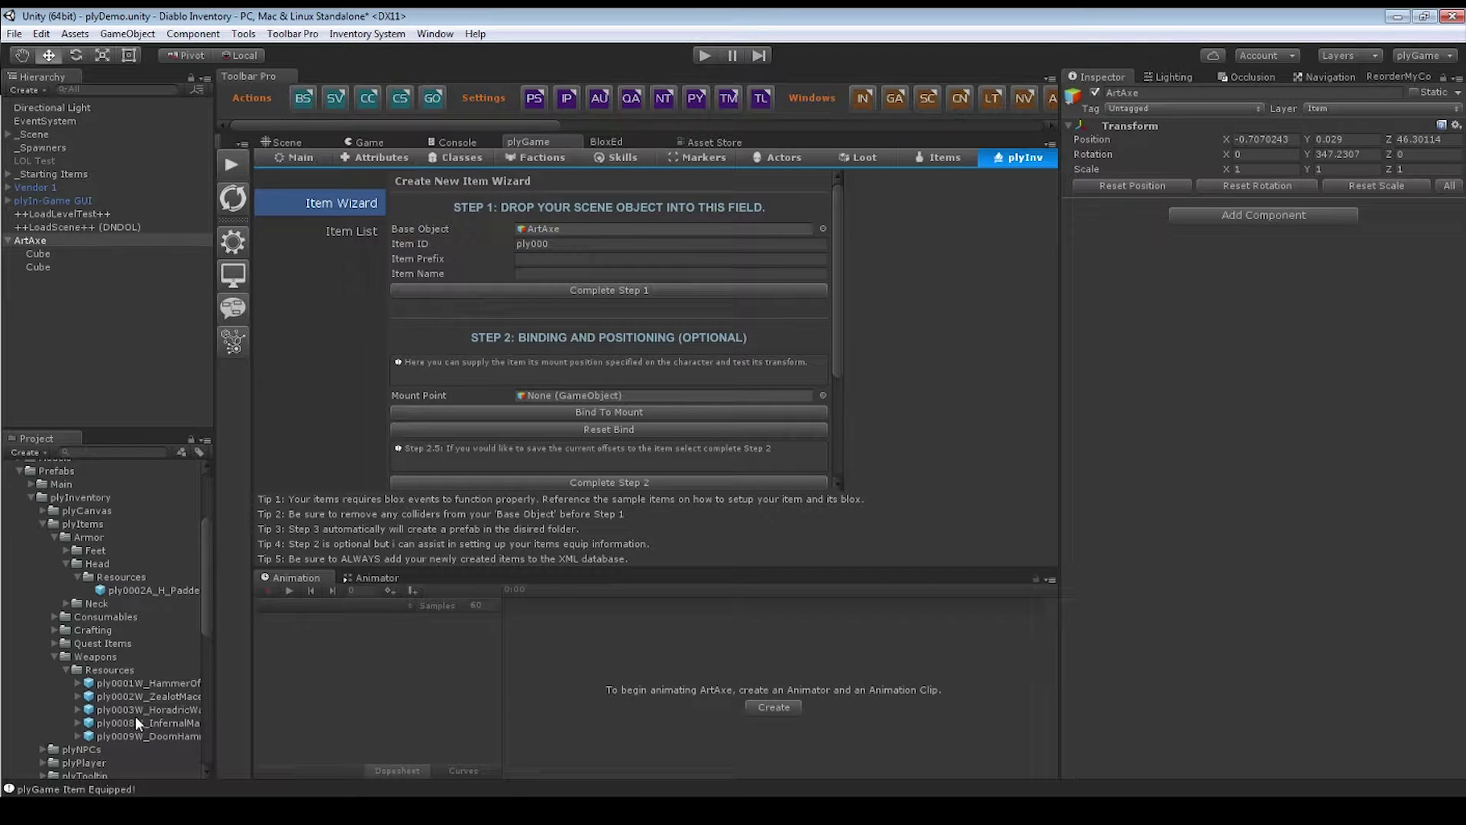
- Complete the Item ID as ply0004W, correcting the lowercase w to an uppercase W
click(568, 245)
click(562, 244)
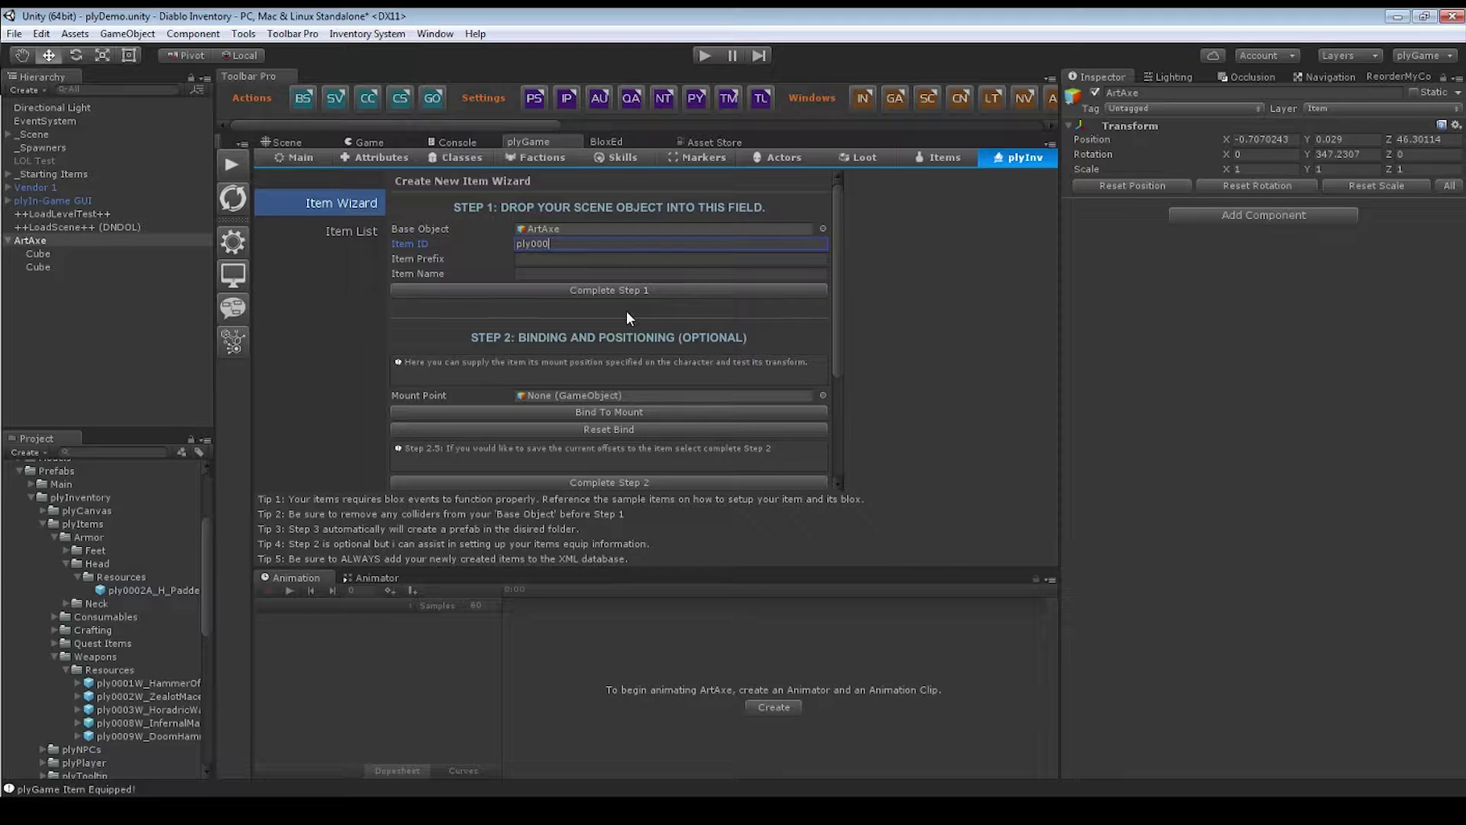
text(4)
key(Tab)
click(584, 244)
click(585, 245)
text(w)
key(BackSpace)
text(W)
double_click(536, 245)
click(541, 258)
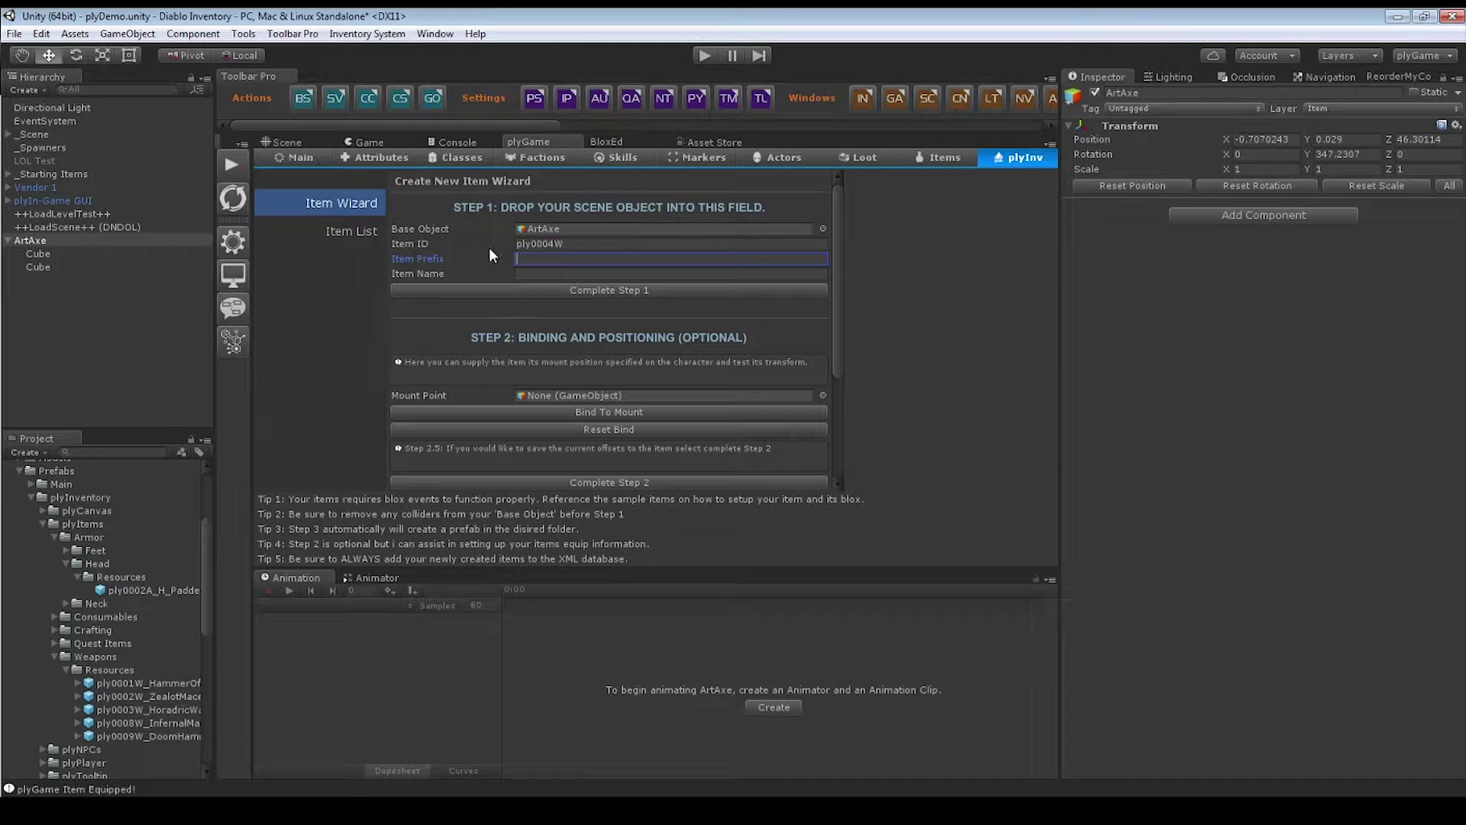
click(541, 243)
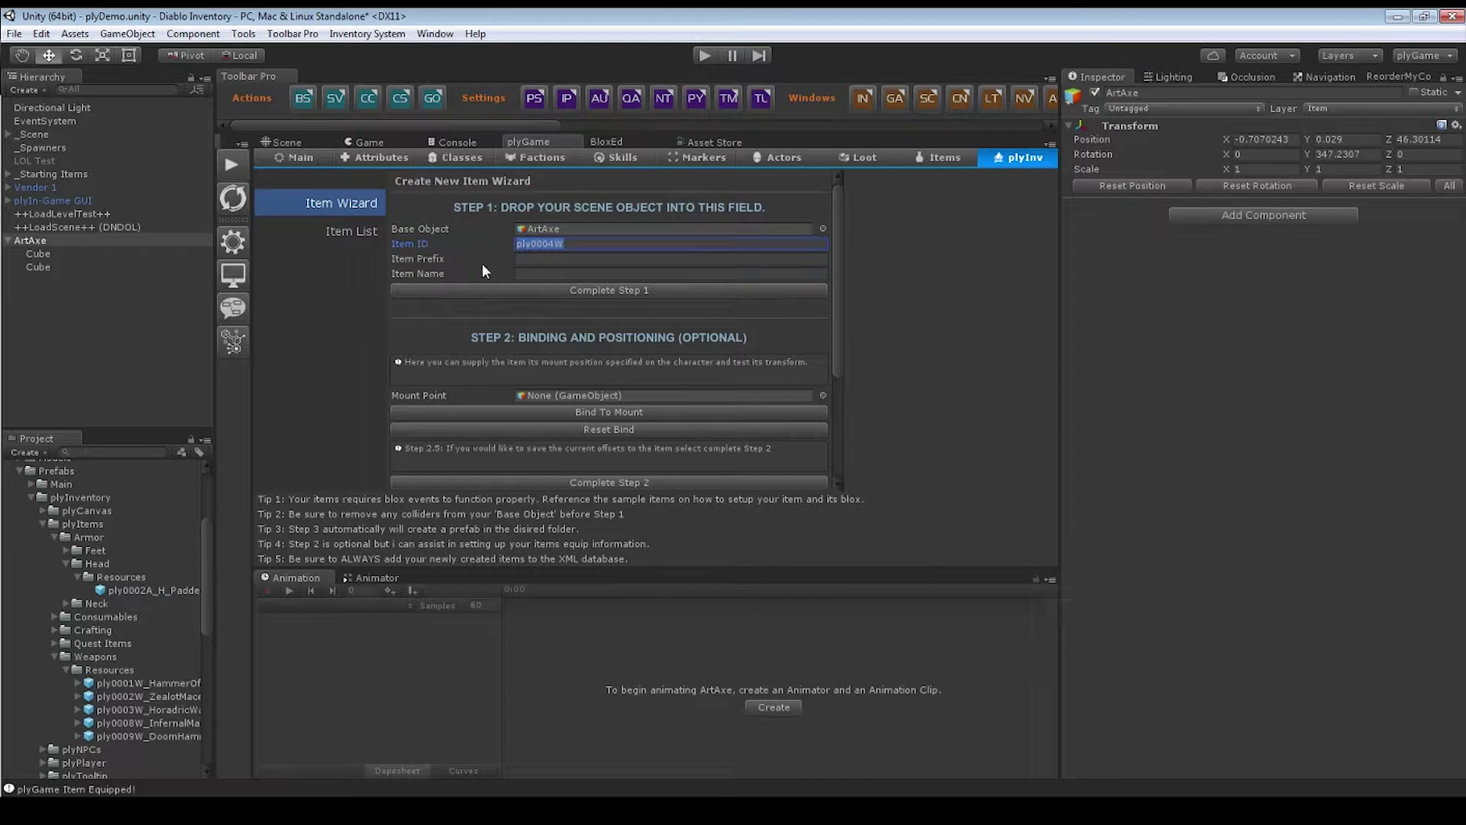
click(544, 257)
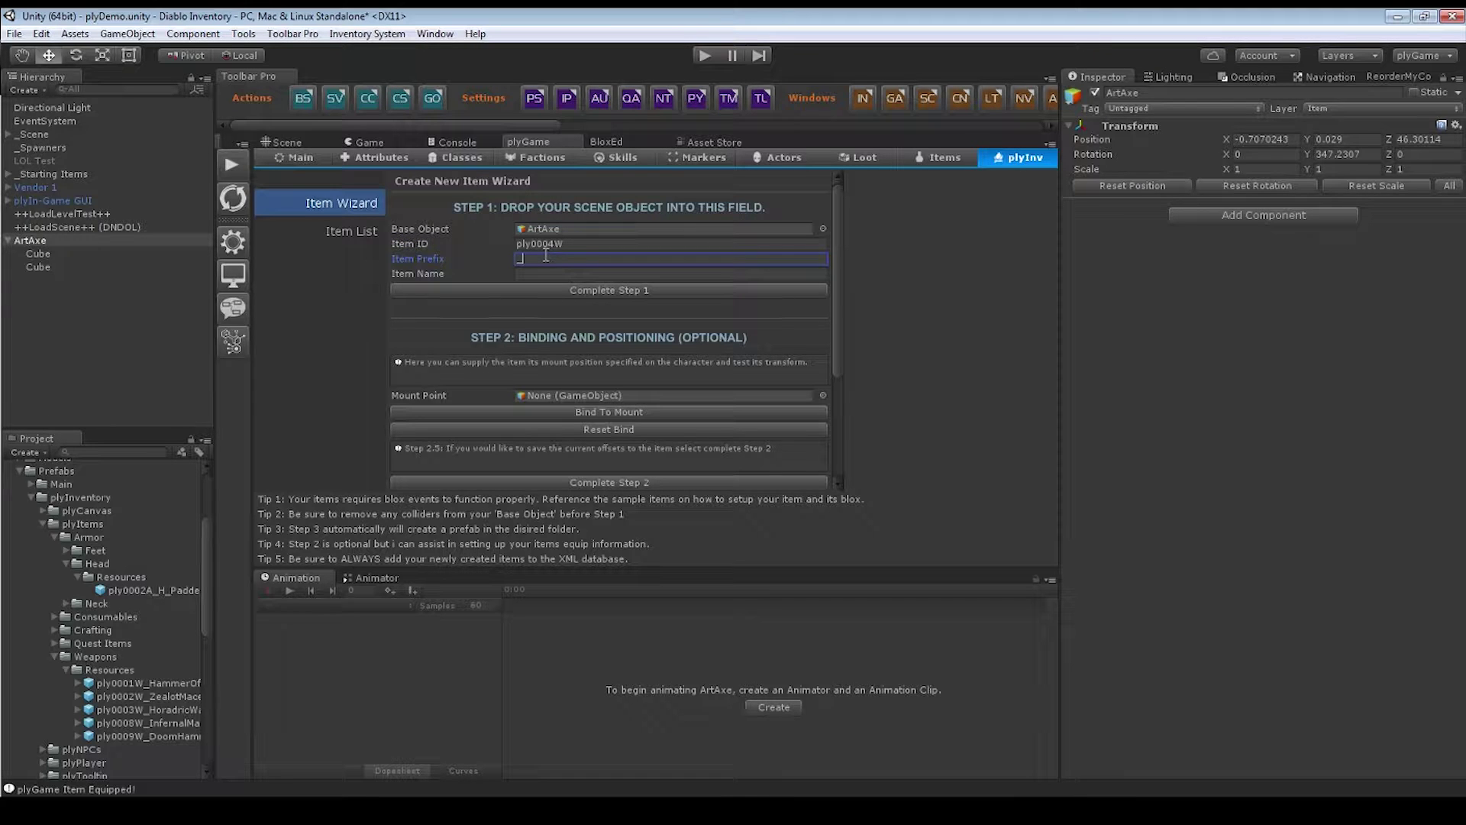
click(552, 272)
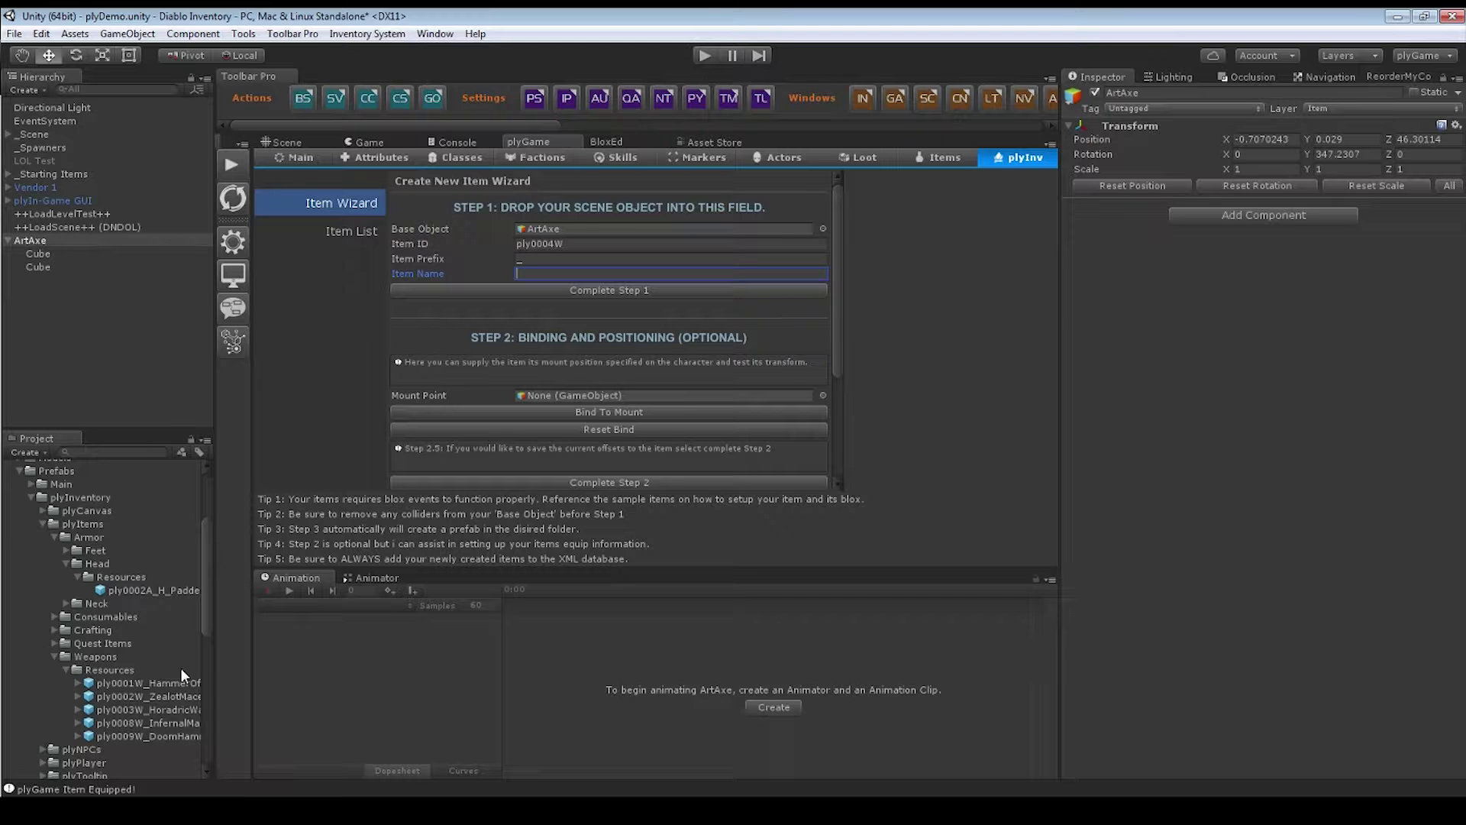
- Check the ID and prefix fields, then enter Axe as the Item Name
click(523, 243)
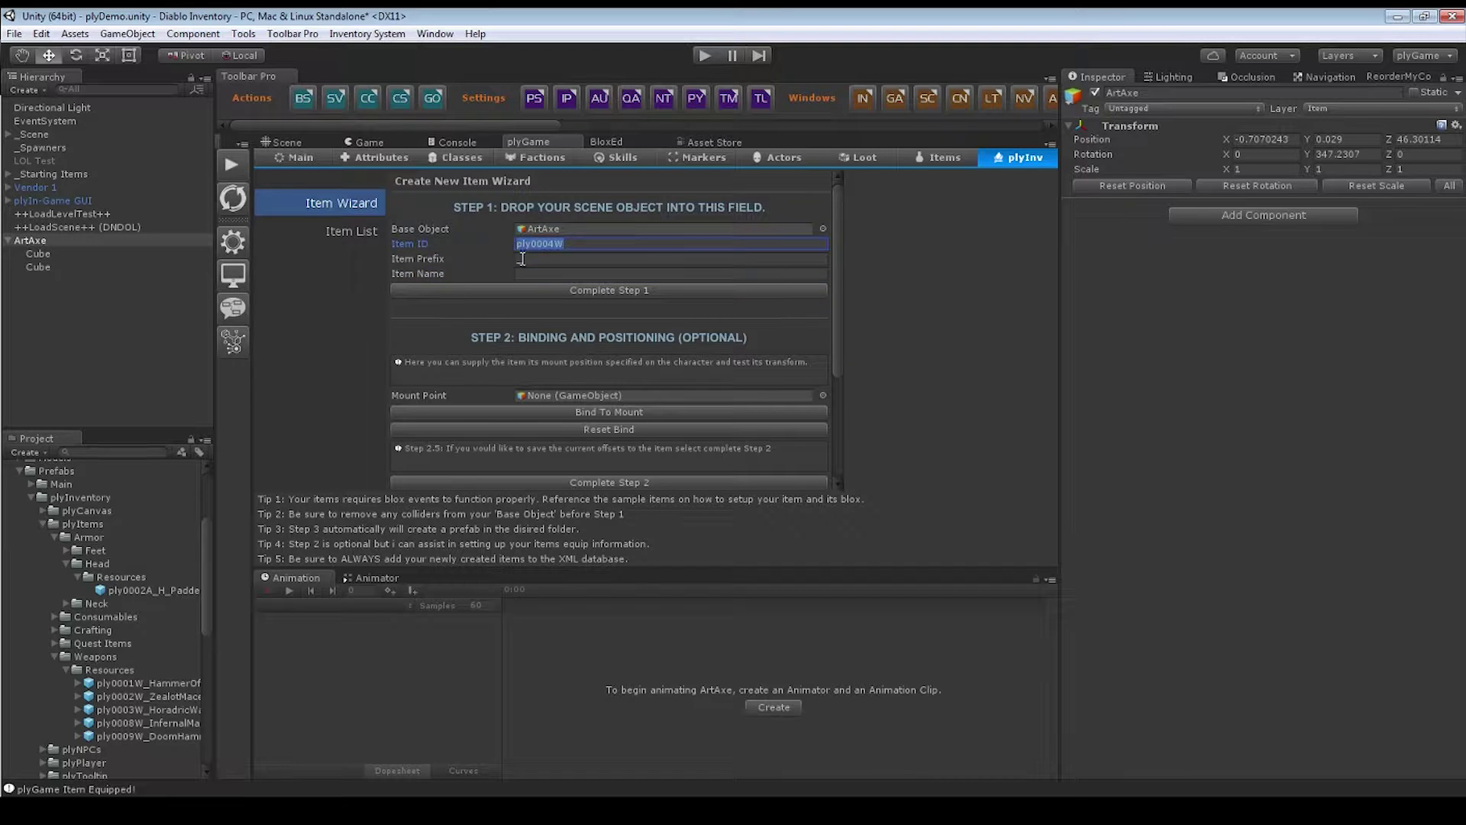
click(522, 259)
click(521, 274)
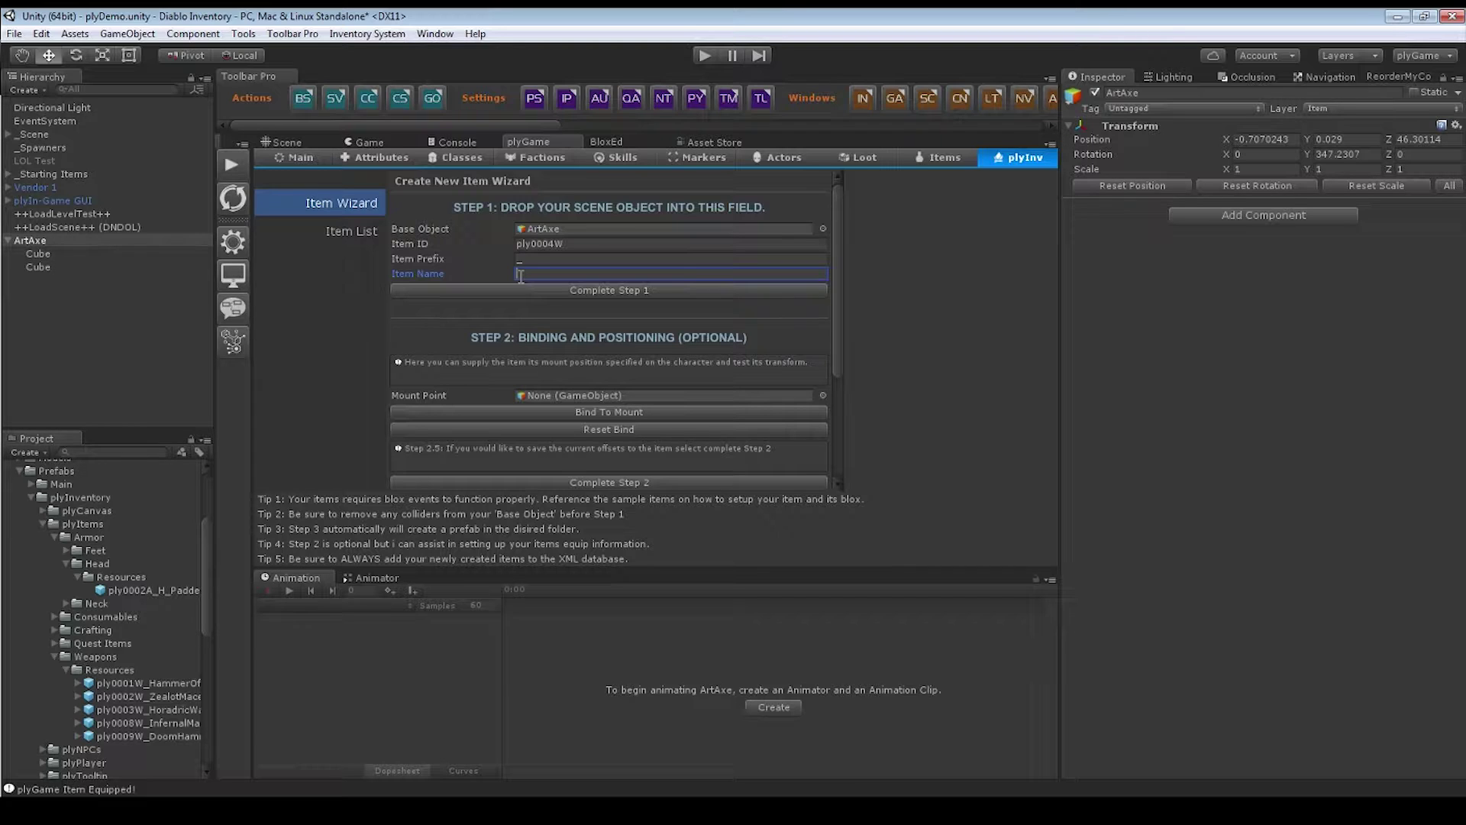
text(Axe)
- Complete Step 1 to build ply0004W_Axe and select it in the Hierarchy
click(574, 289)
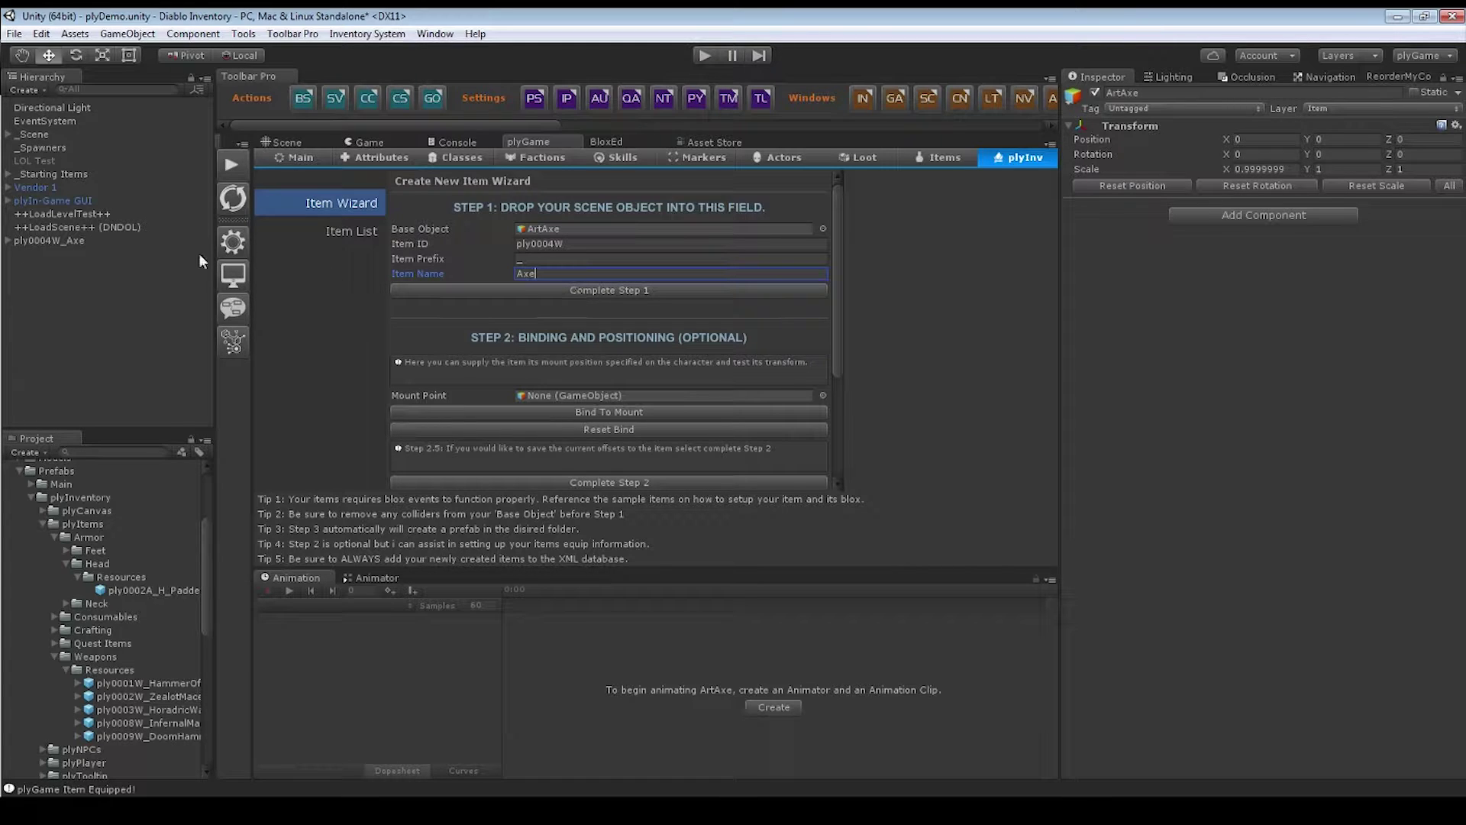
click(28, 240)
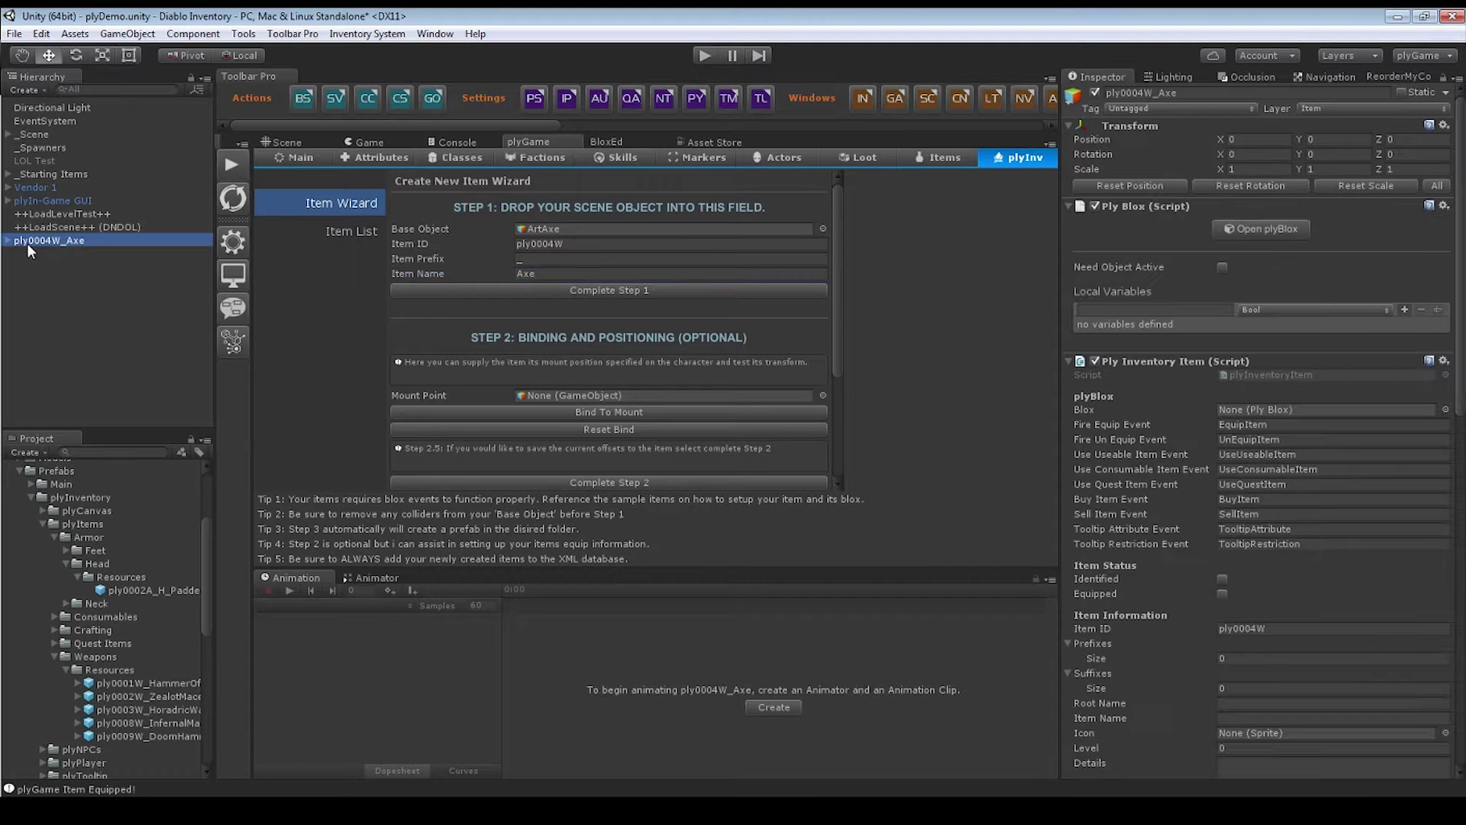
click(1142, 225)
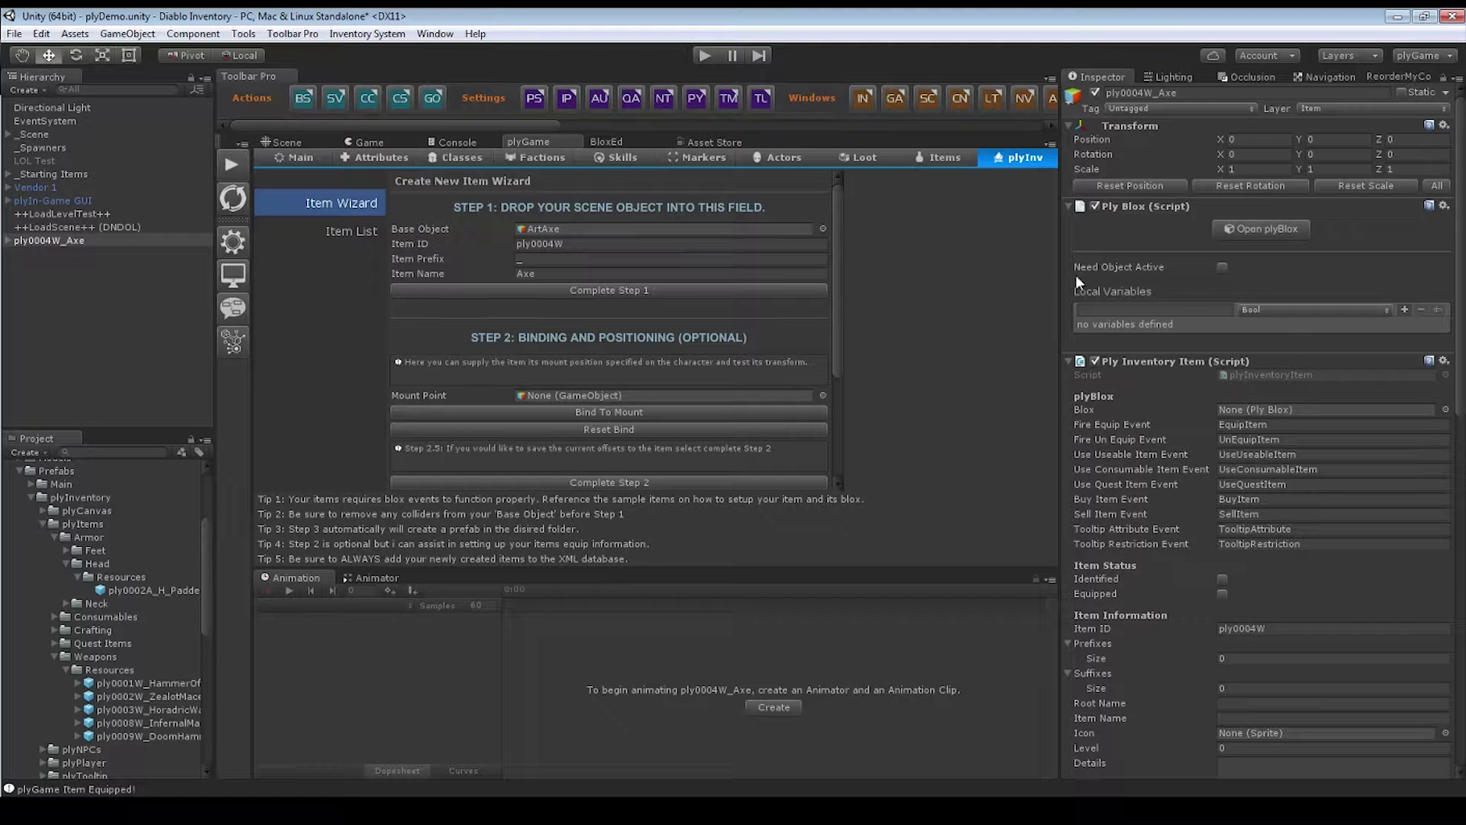
scroll(1249, 301, down, 15)
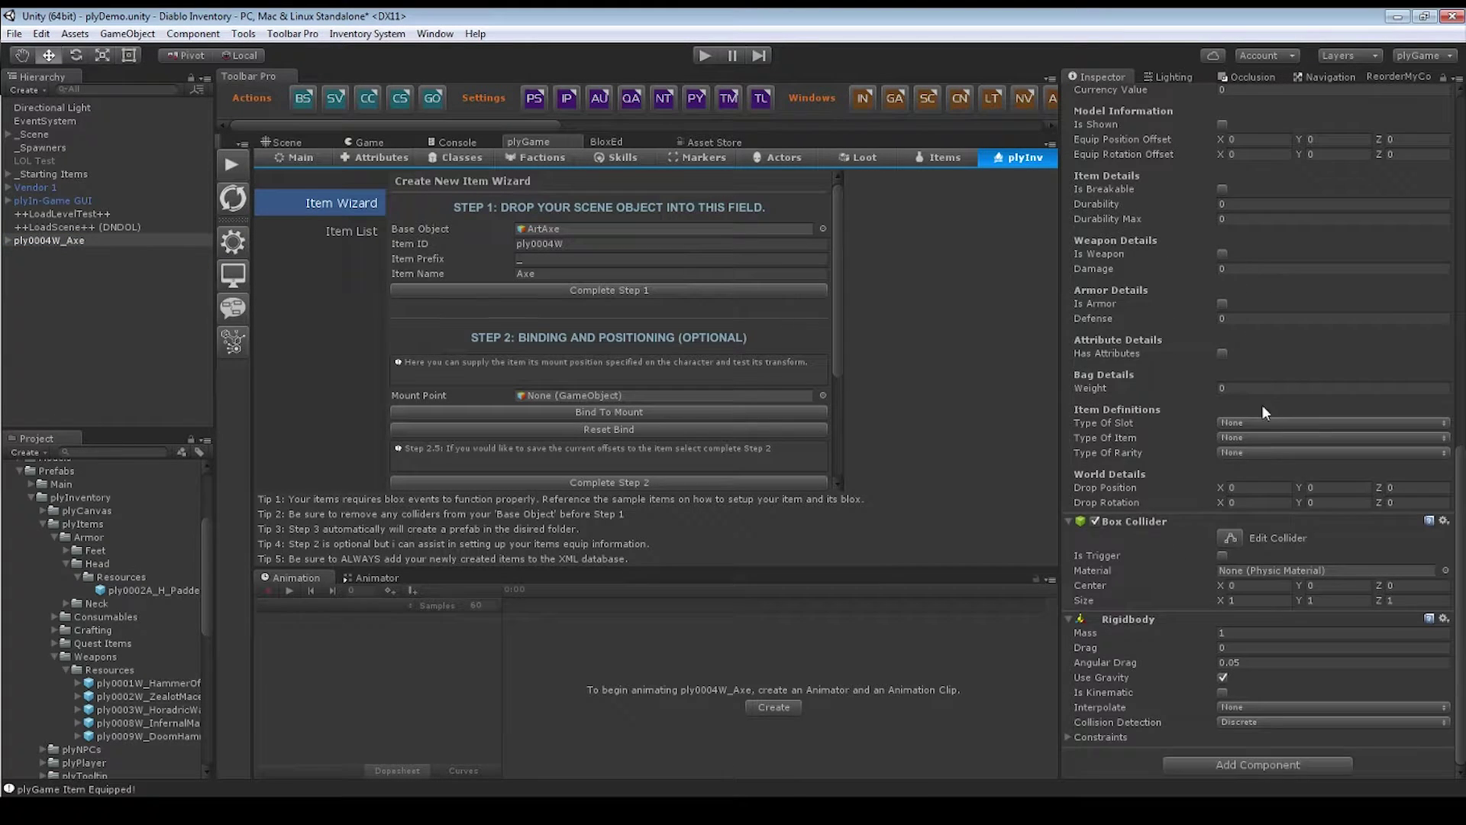
scroll(1263, 405, up, 15)
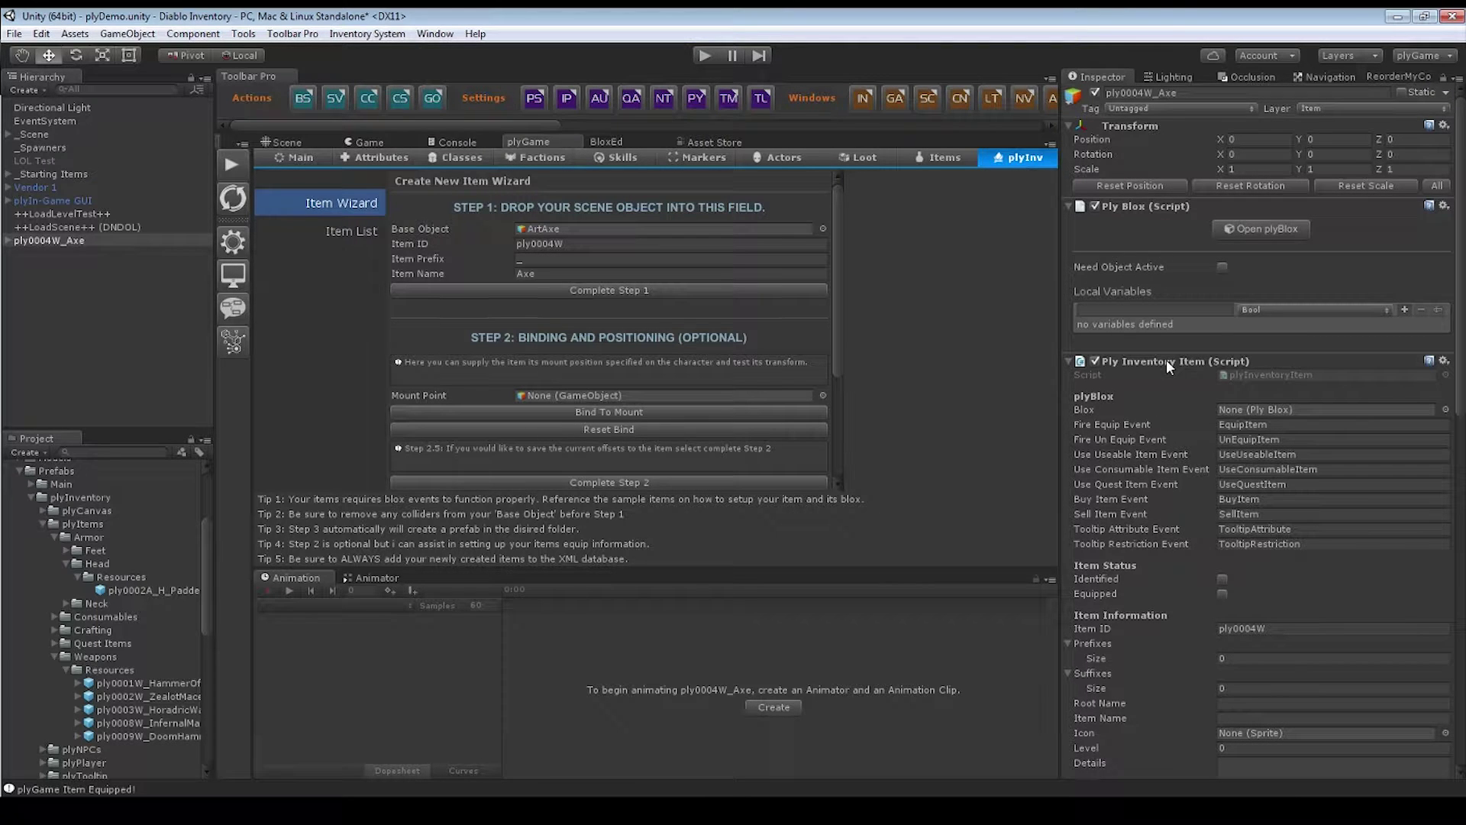
- Review the default item event names from unequip through sell, and the Blox field
click(1266, 439)
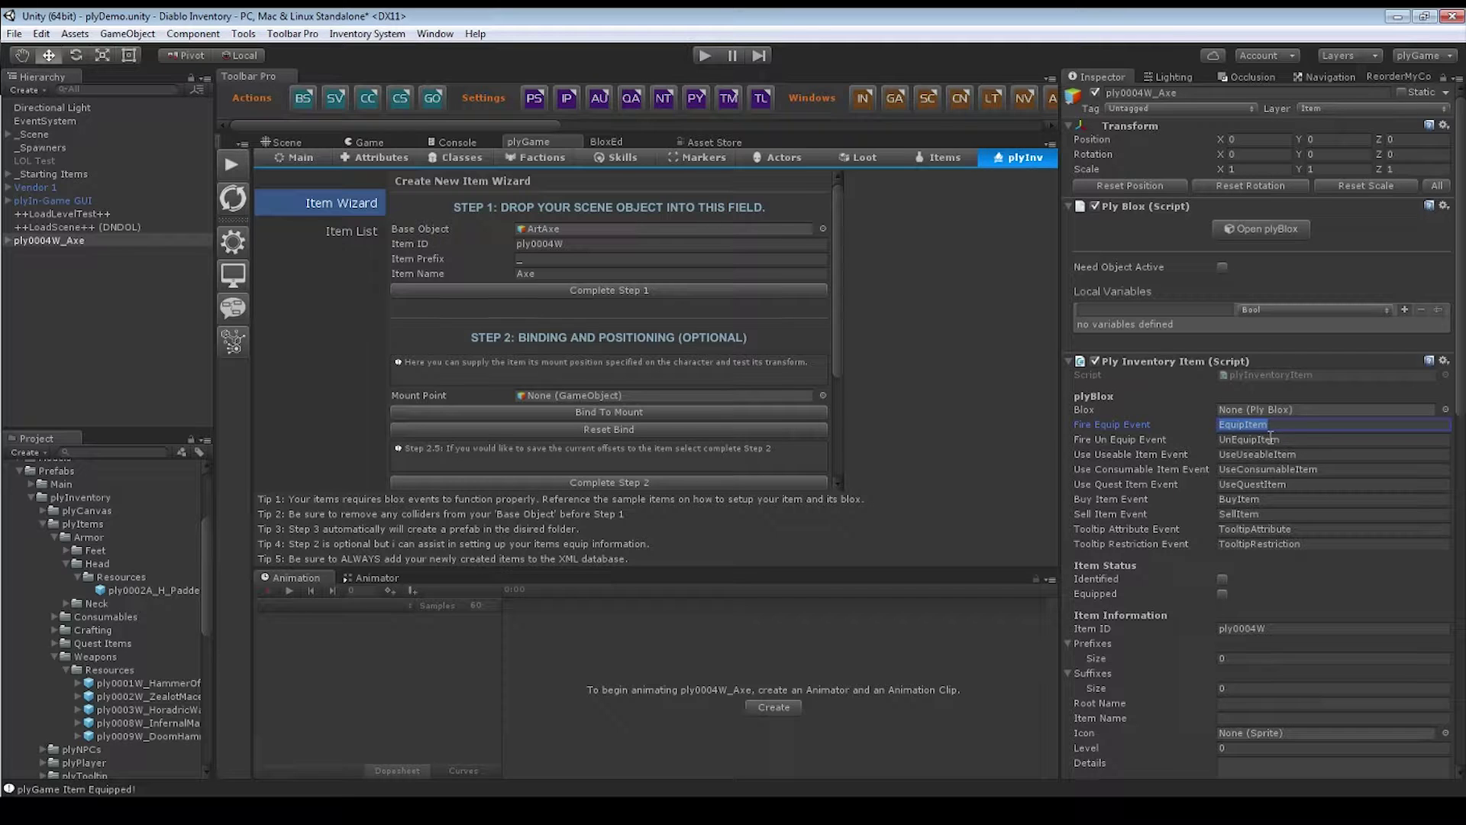
click(1266, 454)
click(1267, 469)
click(1261, 483)
click(1253, 498)
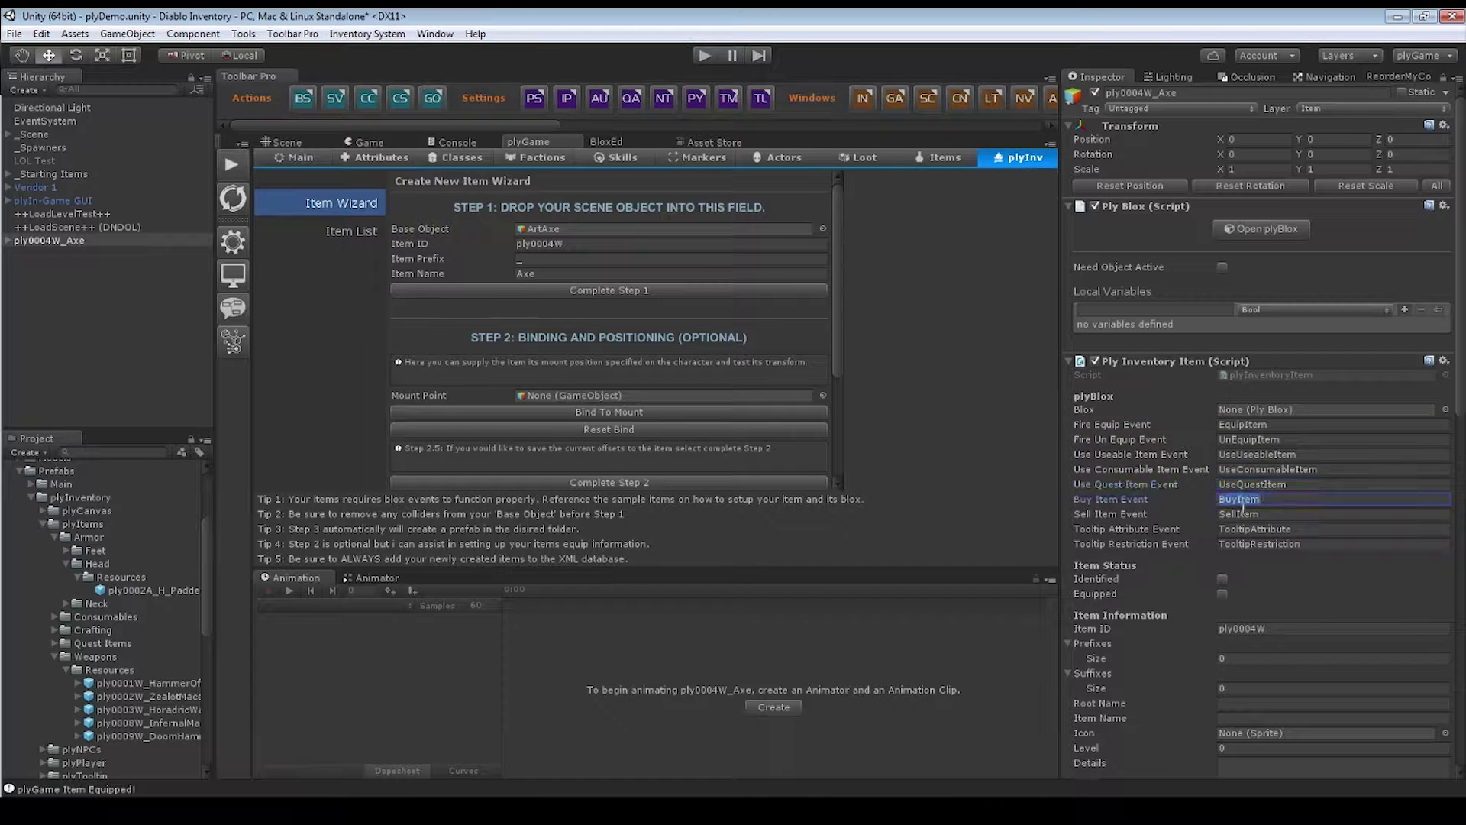
click(1242, 514)
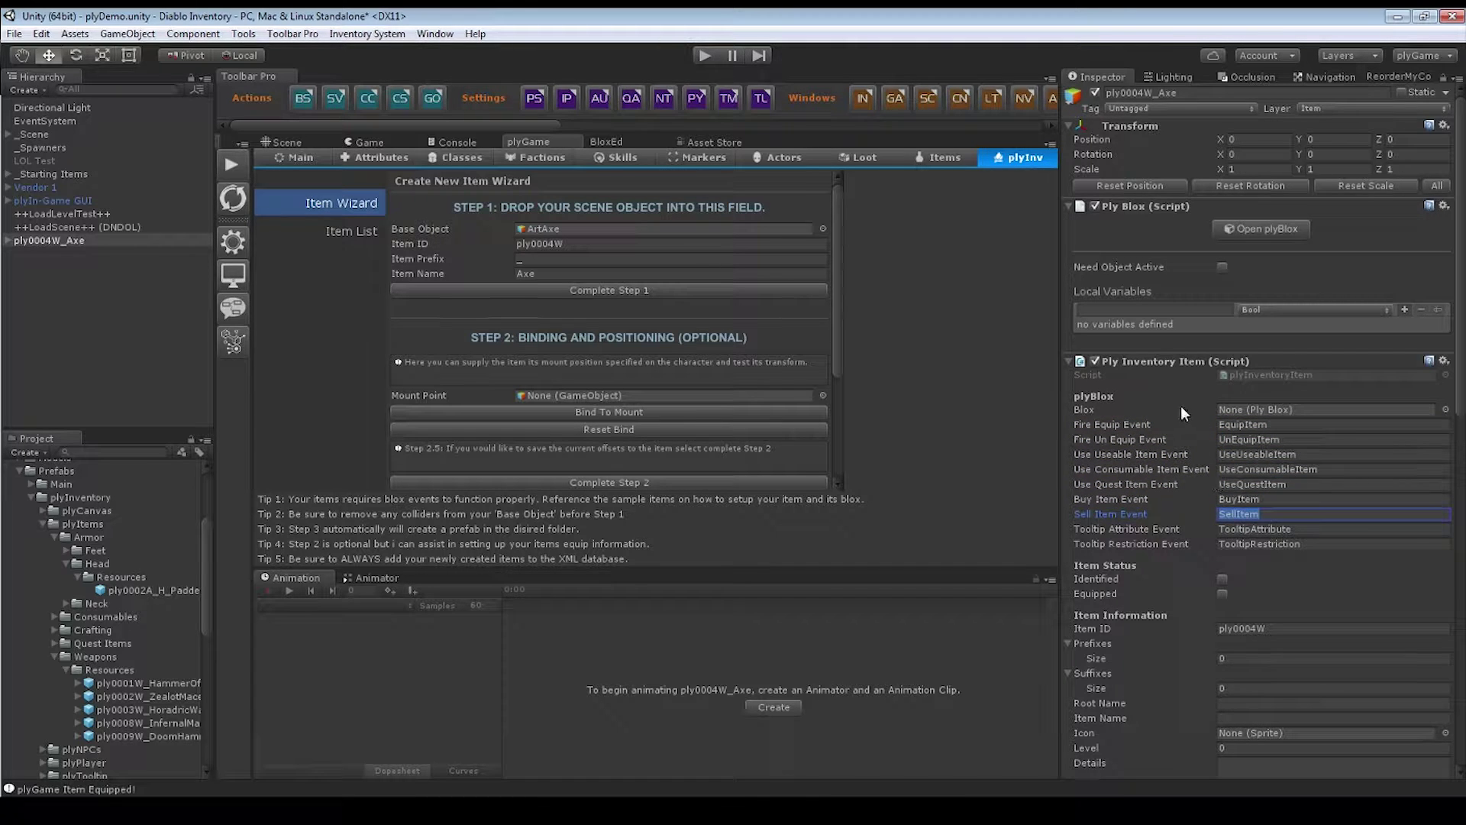
click(1253, 410)
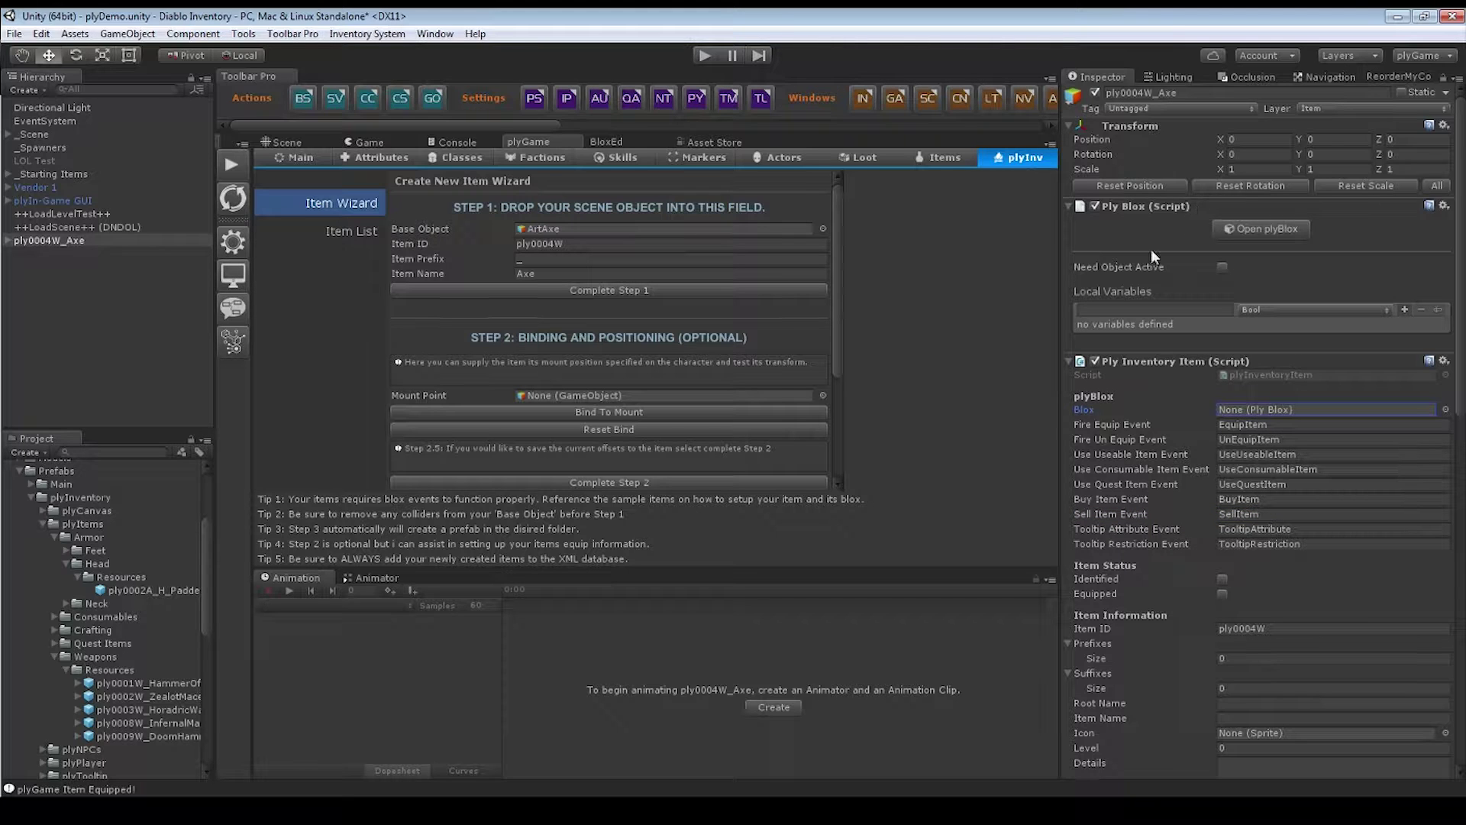
- Assign ply0004W_Axe to the Ply Inventory Item's Blox field
drag(61, 236, 1267, 412)
drag(49, 240, 1271, 420)
scroll(602, 322, down, 3)
scroll(681, 336, up, 3)
scroll(629, 390, down, 3)
scroll(628, 281, up, 3)
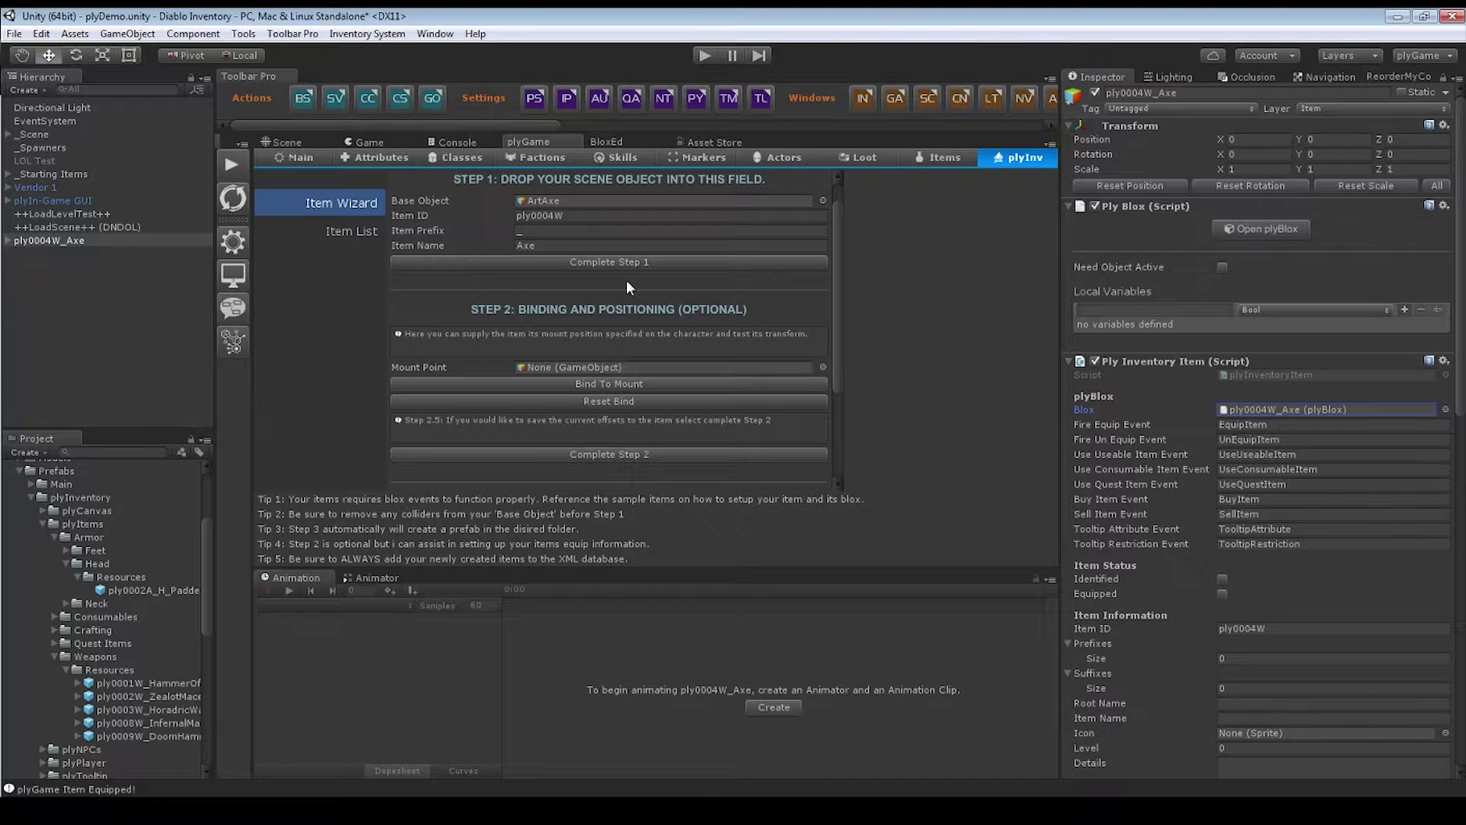
scroll(643, 269, up, 1)
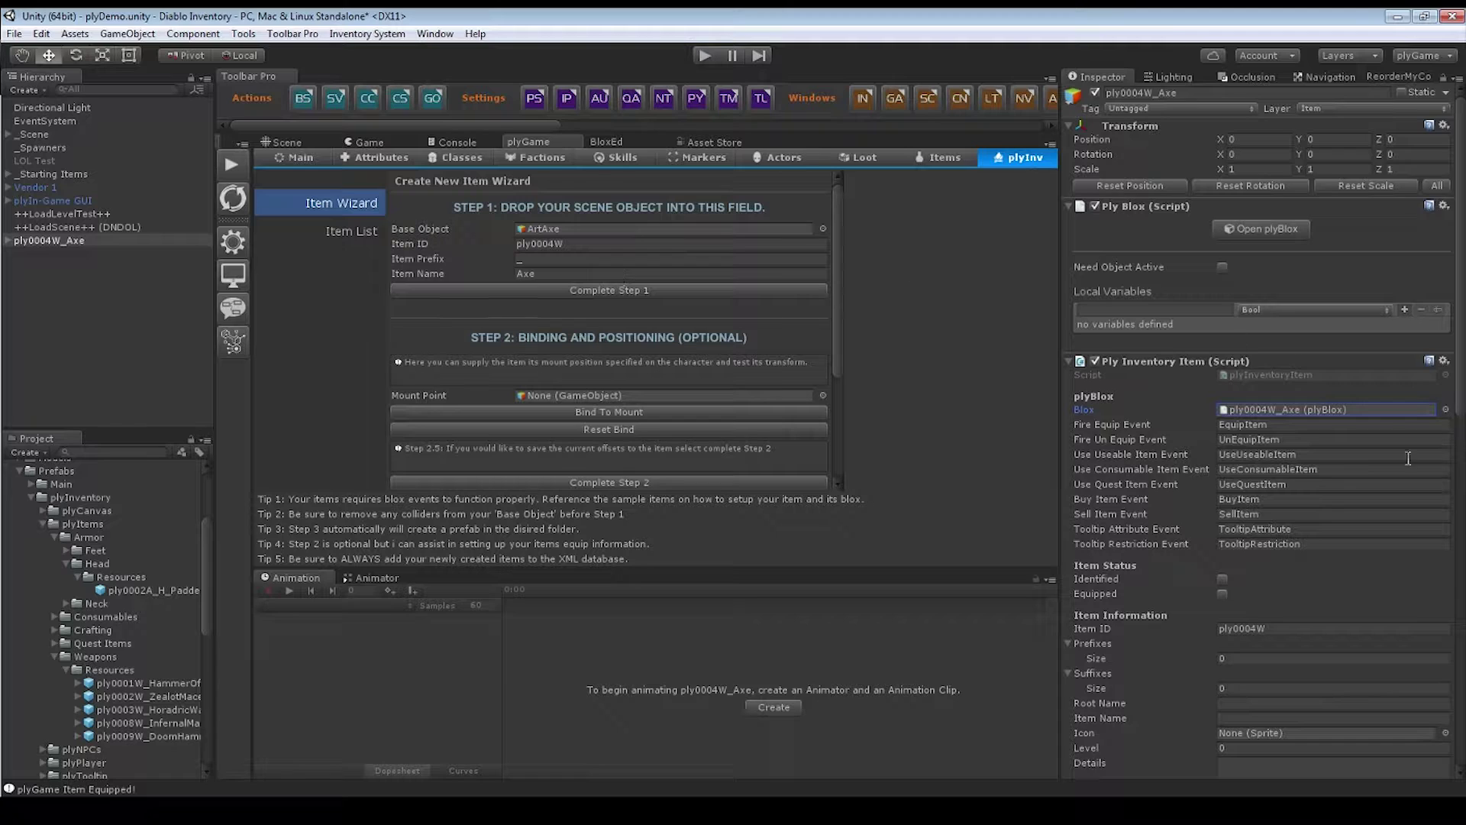
scroll(1330, 509, down, 3)
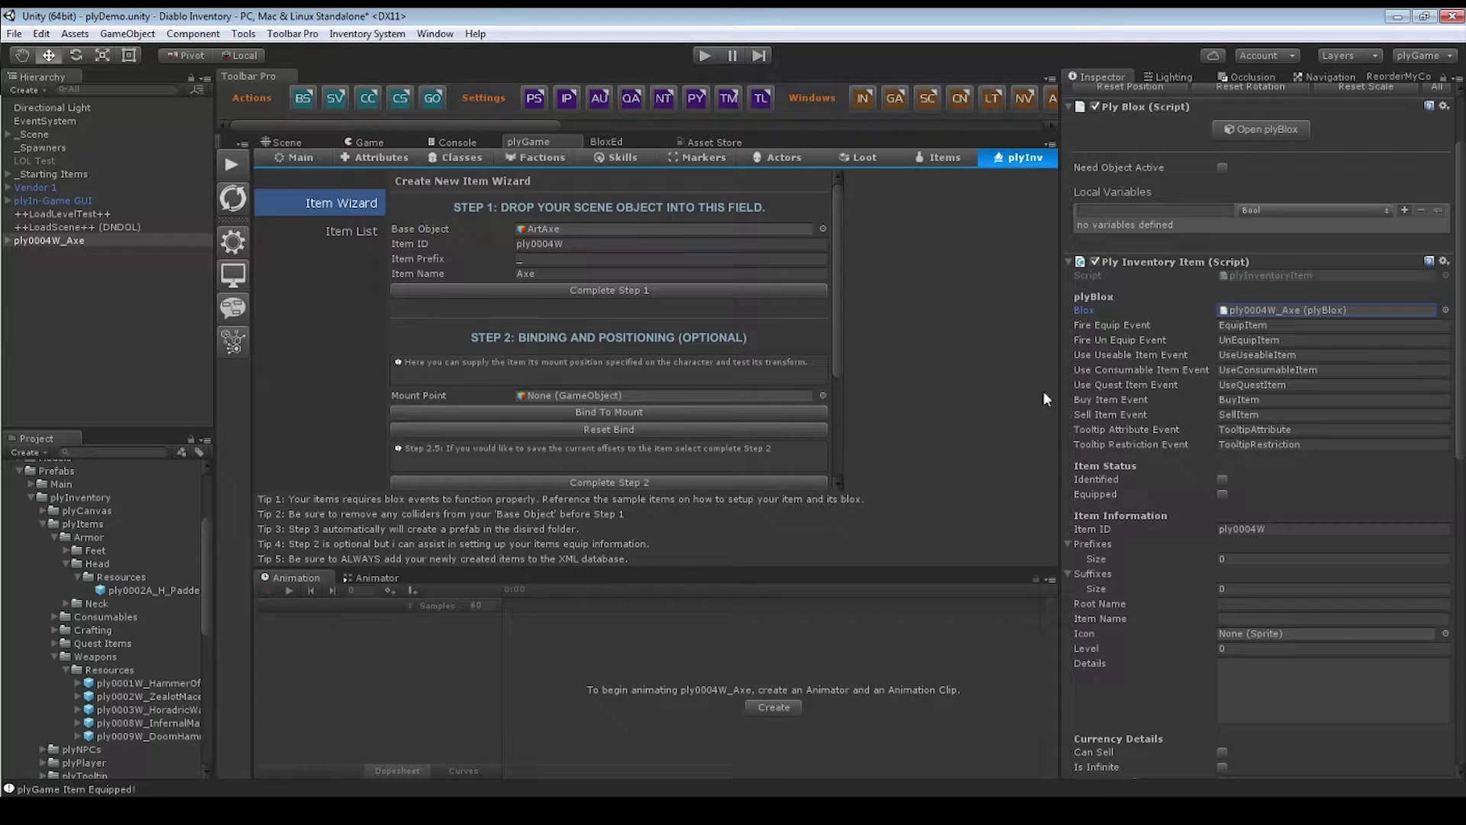
- Expand ply0004W_Axe, select its ArtAxe child, and return to the Item ID field
click(8, 240)
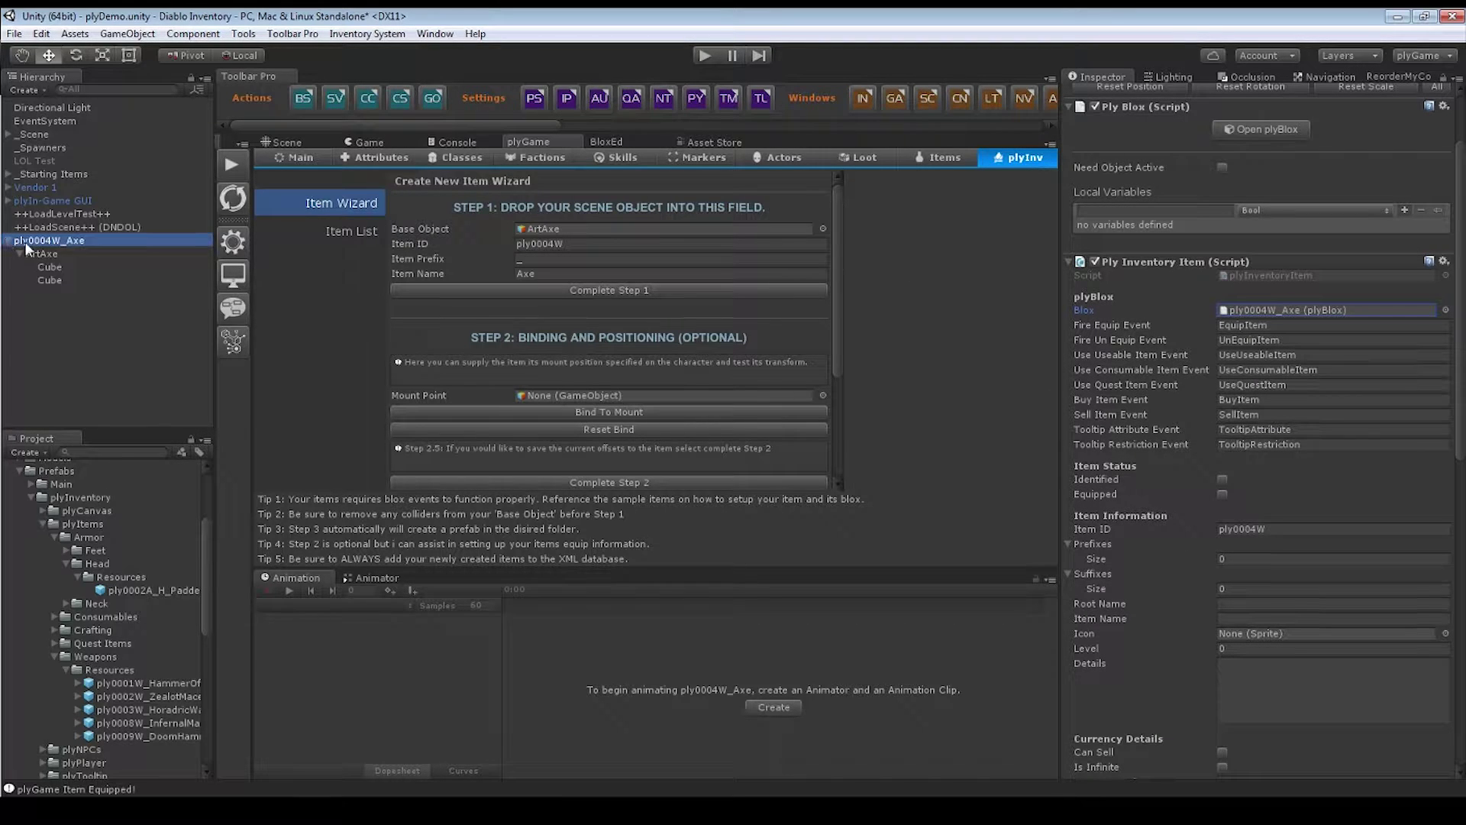
click(36, 253)
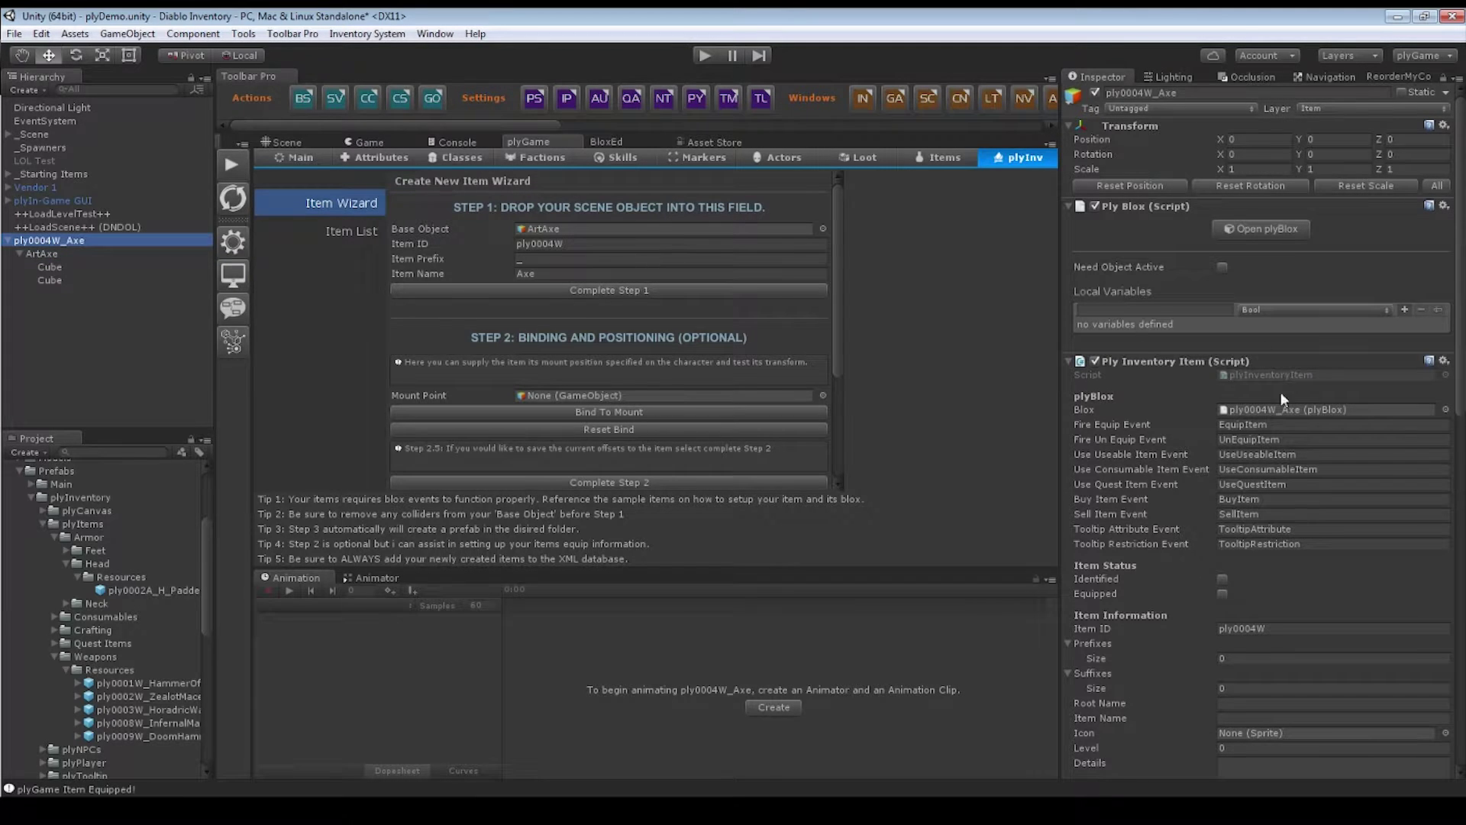
scroll(1286, 446, down, 3)
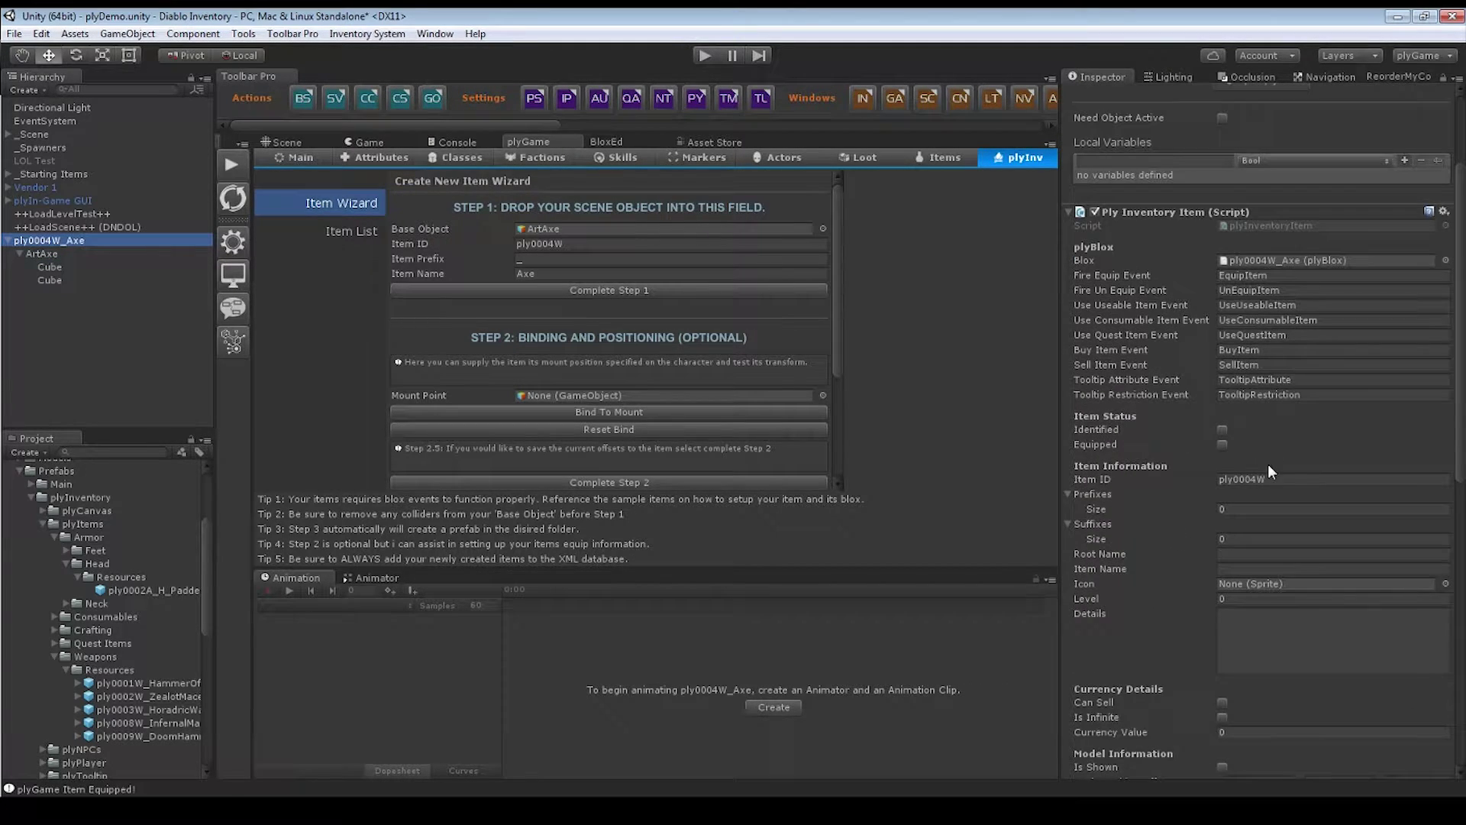
click(1103, 477)
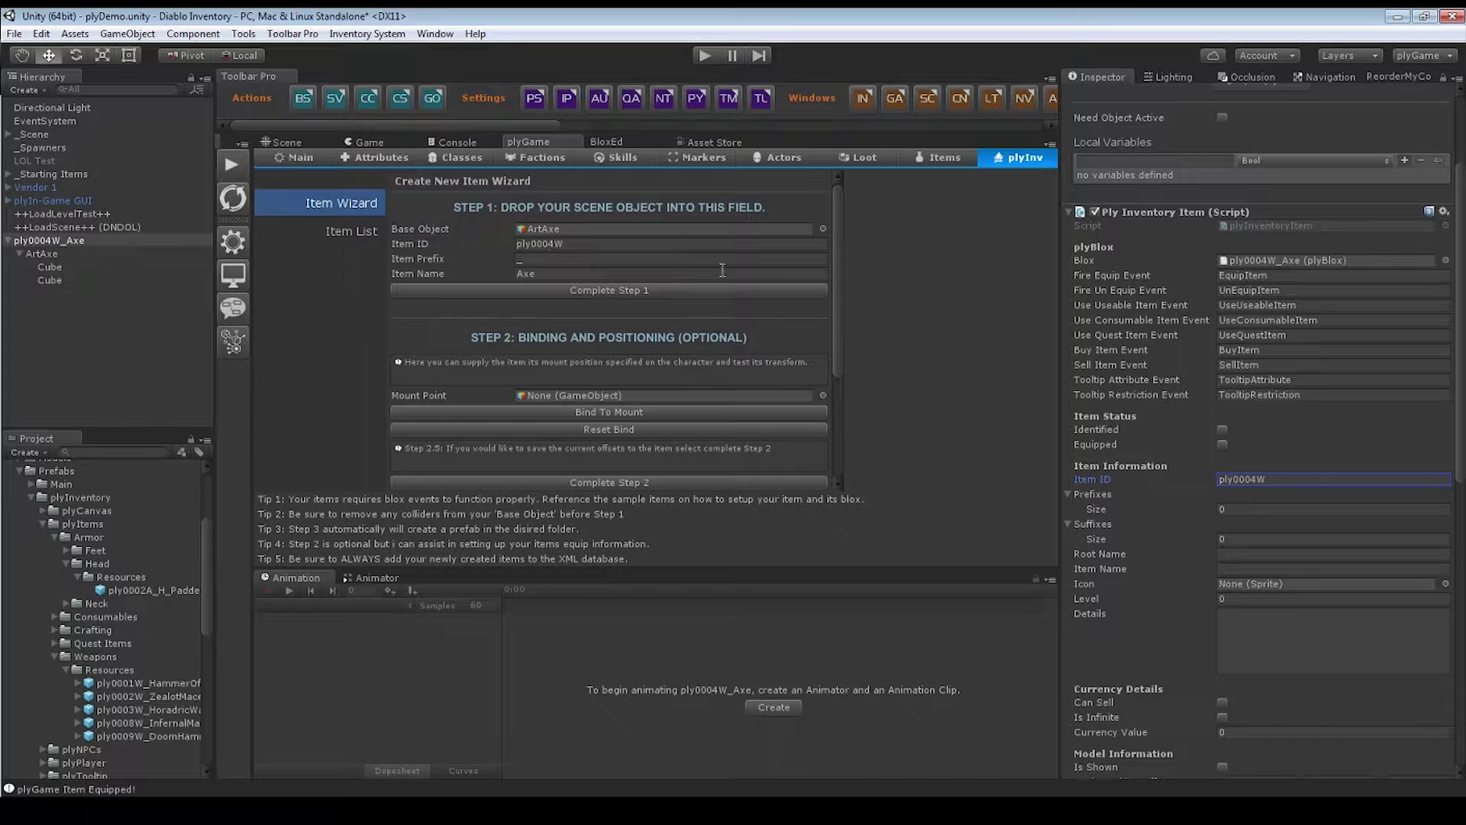
- Give the item one suffix 'Of PAIN' and the root name AXE, then pick an icon sprite
click(1265, 480)
click(1231, 538)
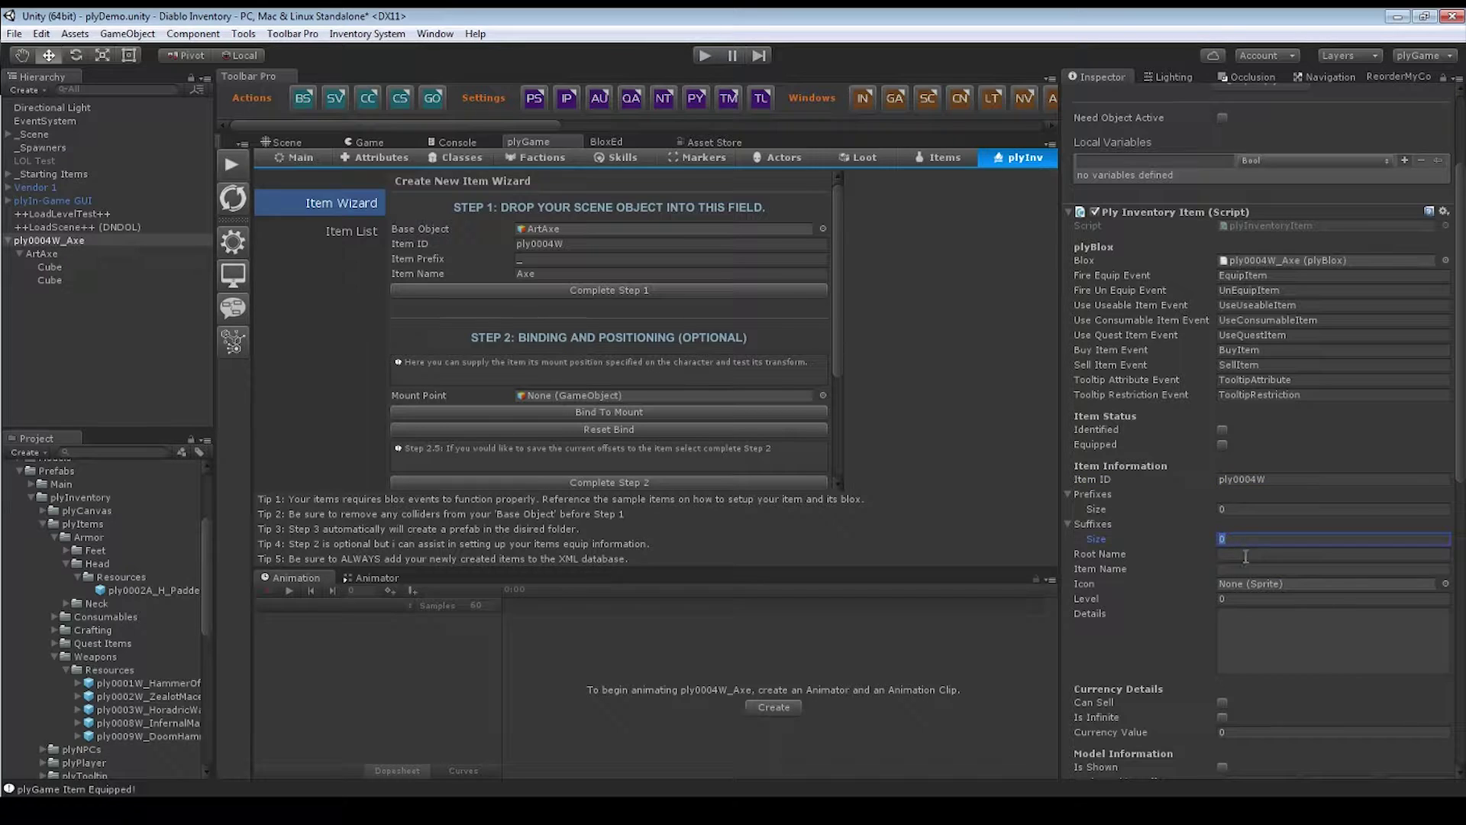
text(1)
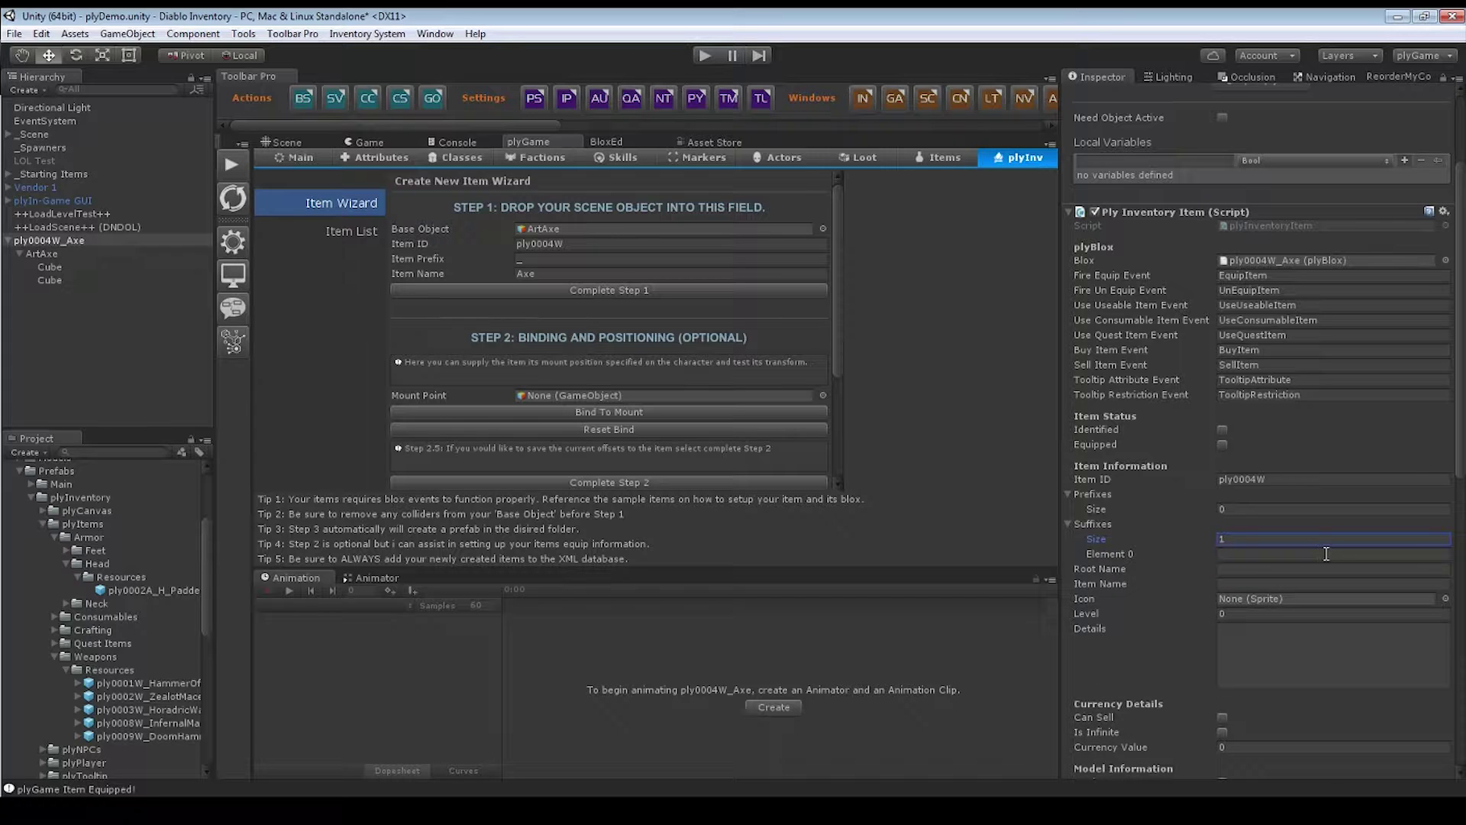
click(1242, 553)
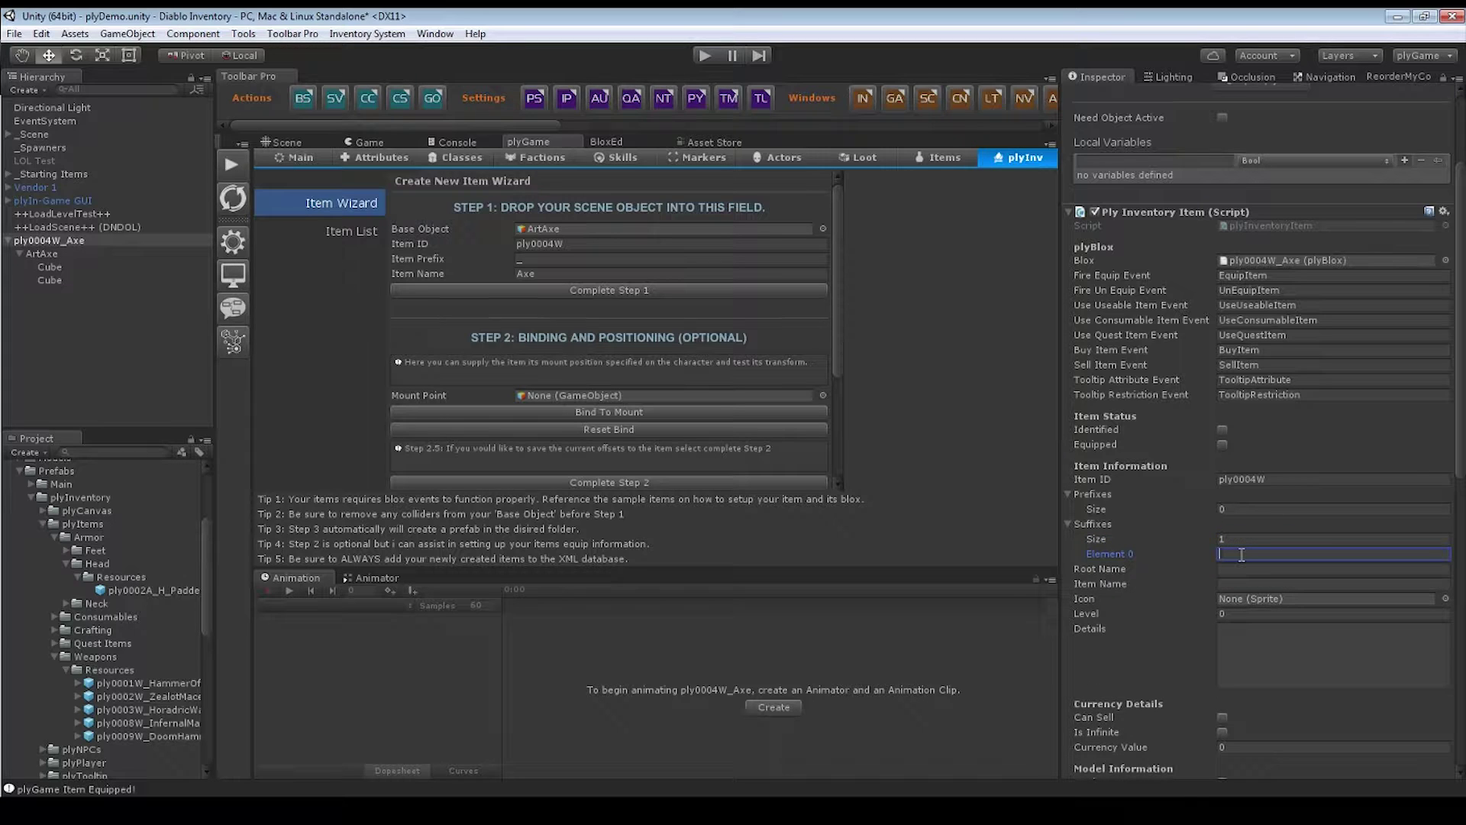
text(Of PAIN)
click(1237, 569)
text(AXE)
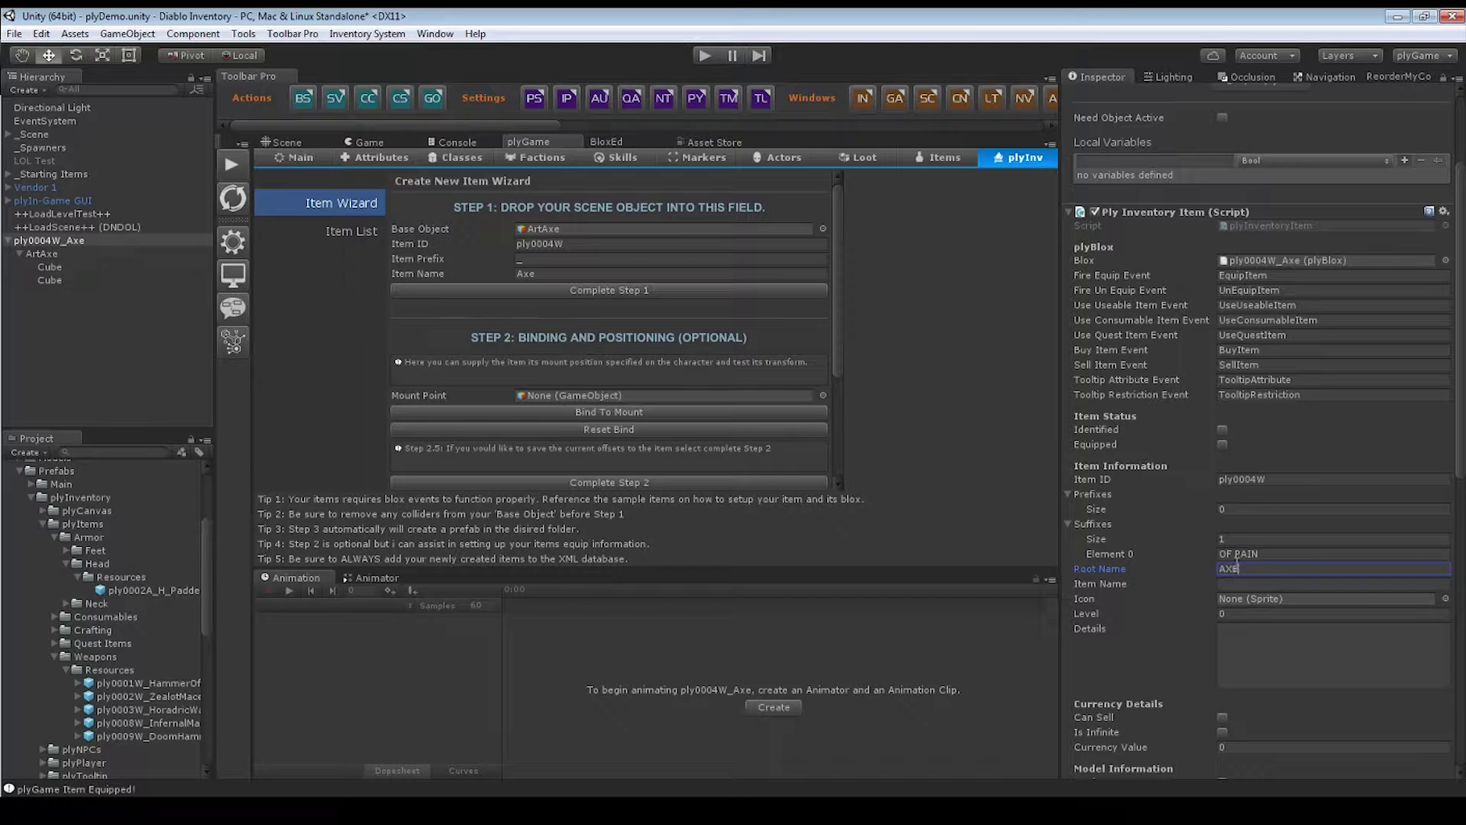
click(1445, 599)
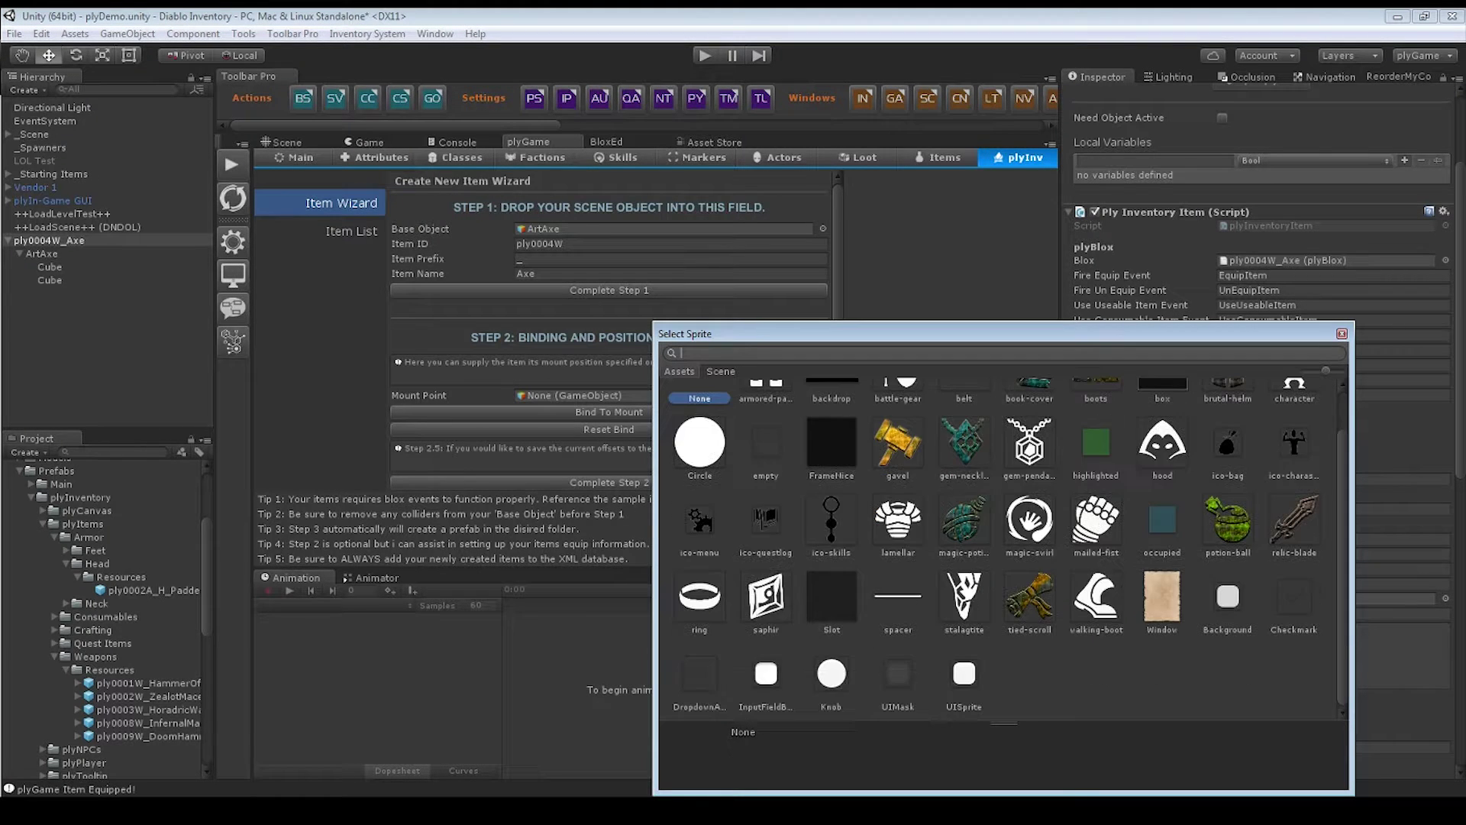
- Use the gavel sprite as icon, set level 14 and details 'THIS AXE IS PAINFUL'
double_click(898, 493)
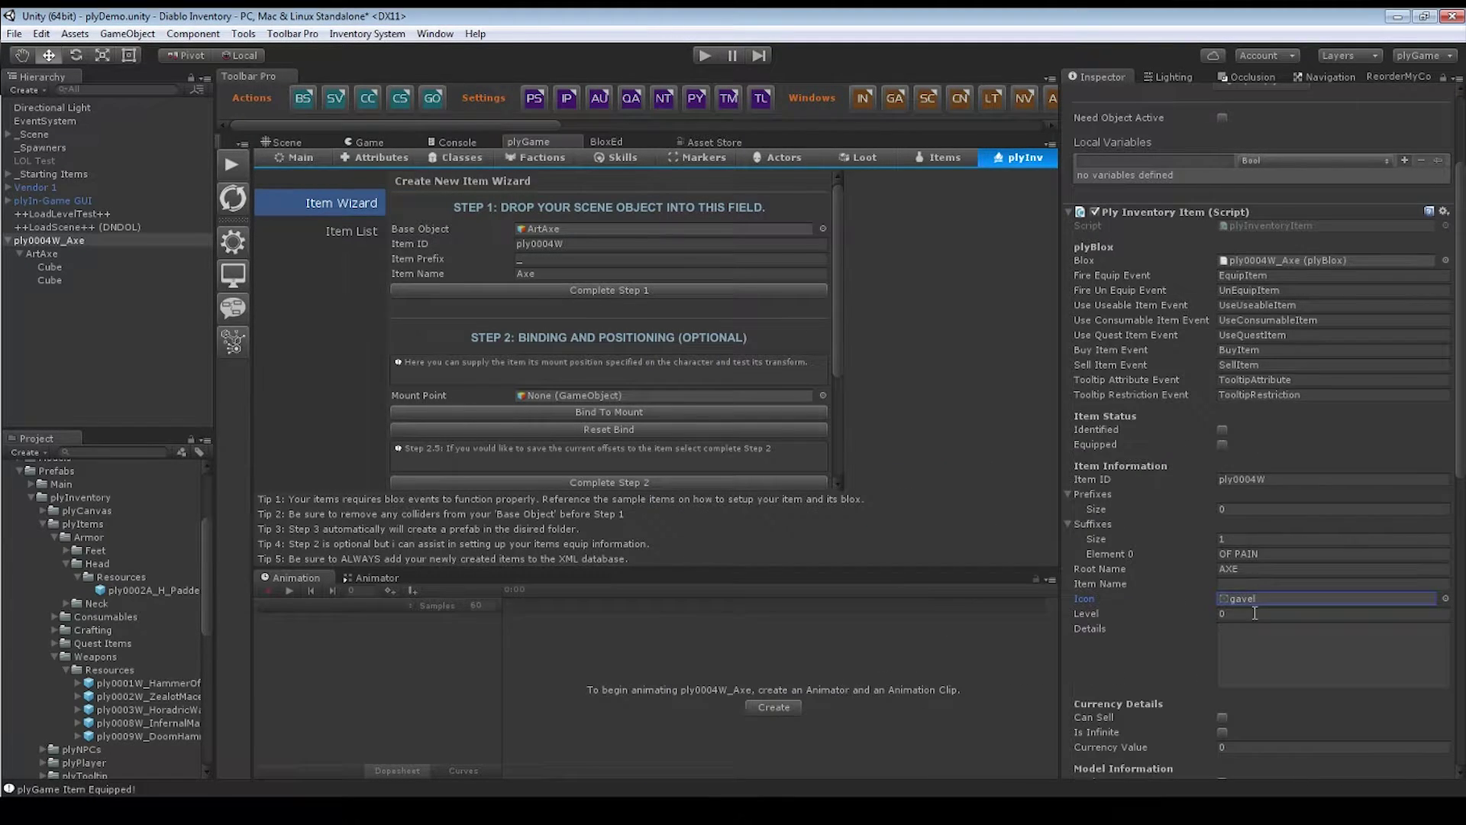
click(1238, 615)
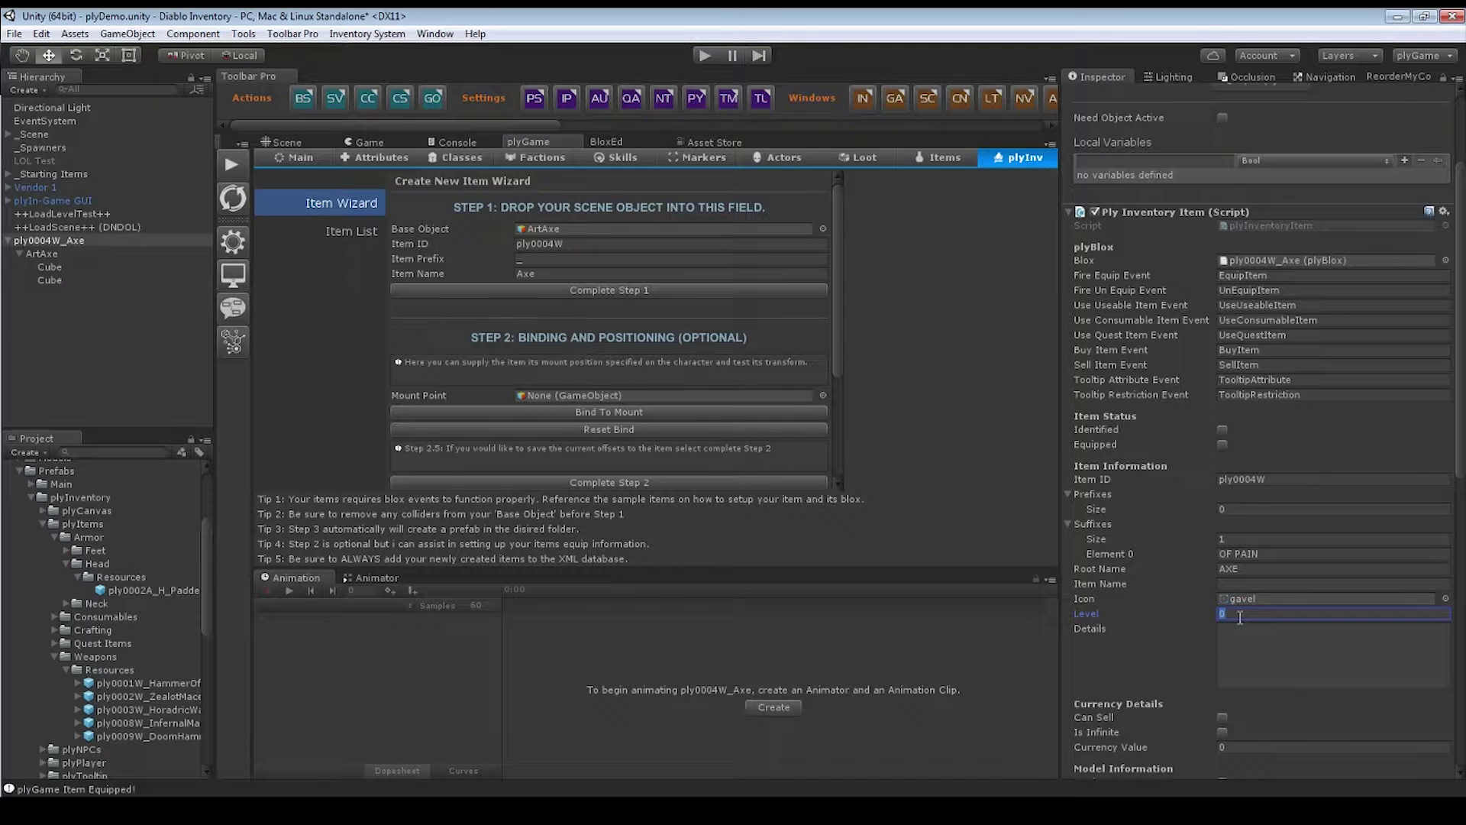
text(14)
click(1253, 646)
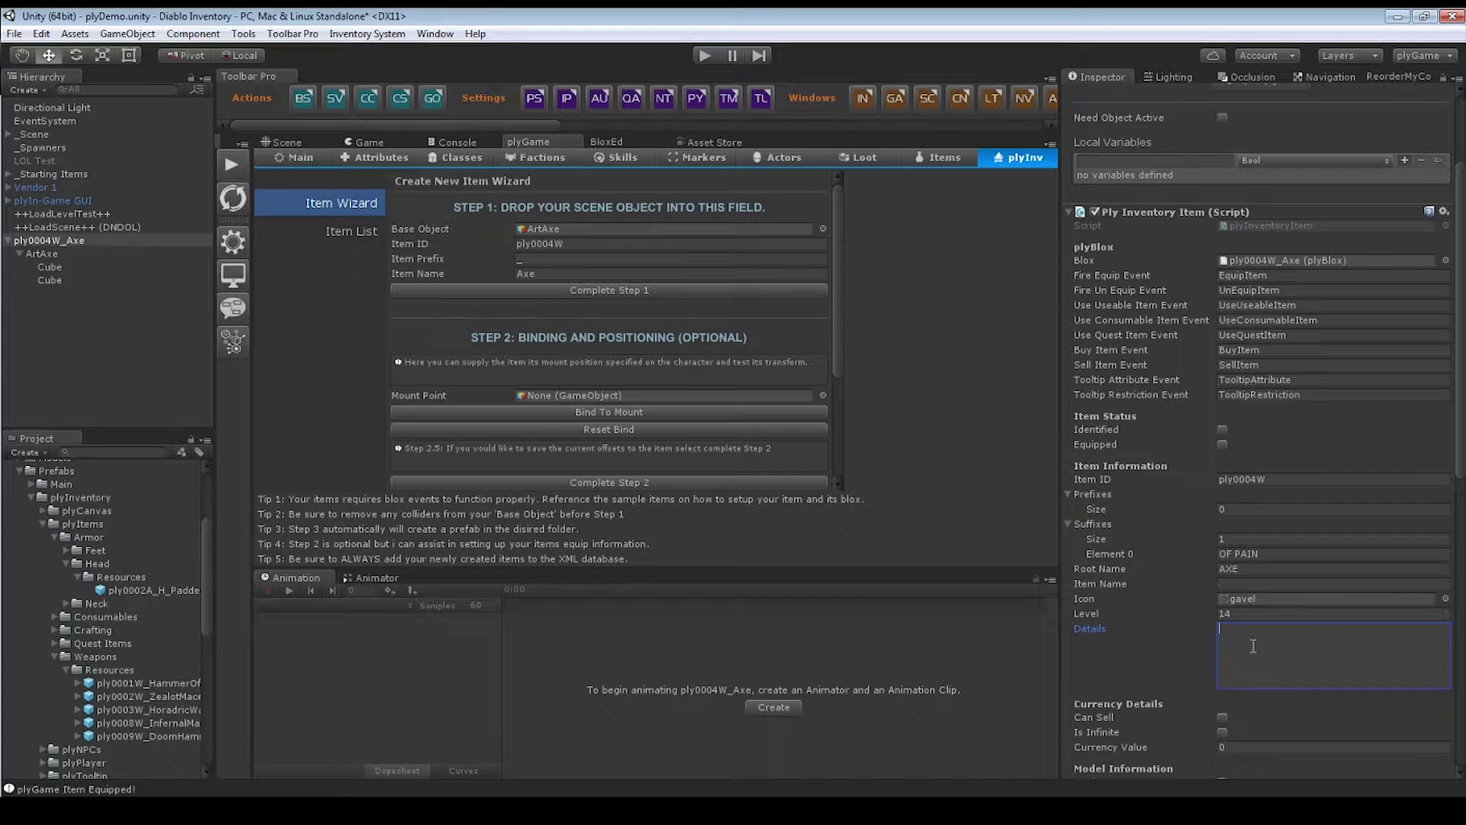
text(THIS AXE IS PAINFUL)
- Make the axe sellable for a currency value of 412, and expand plyPlayer in Project
scroll(1290, 562, down, 2)
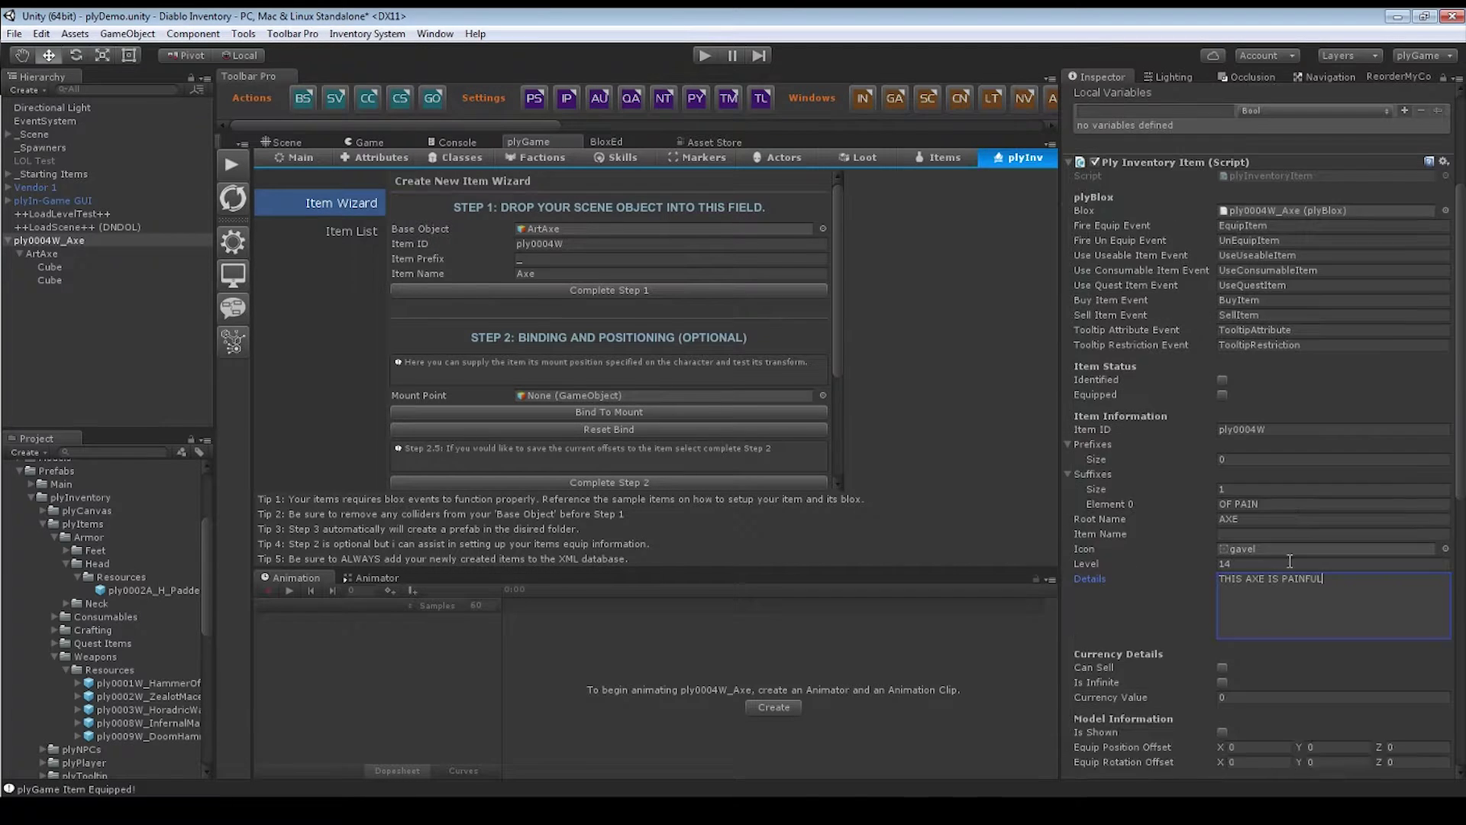
scroll(1244, 433, down, 2)
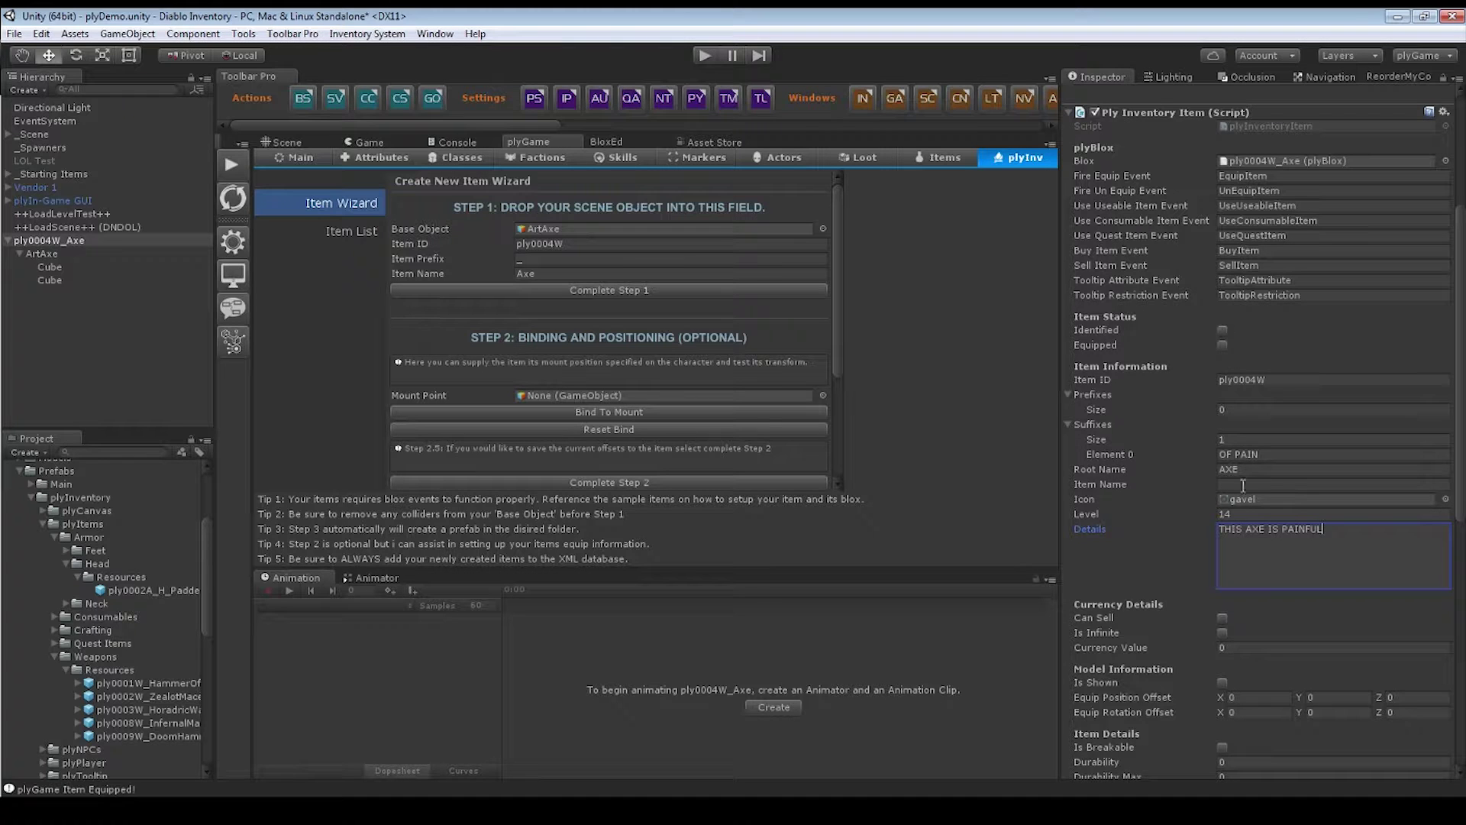
scroll(1244, 535, down, 2)
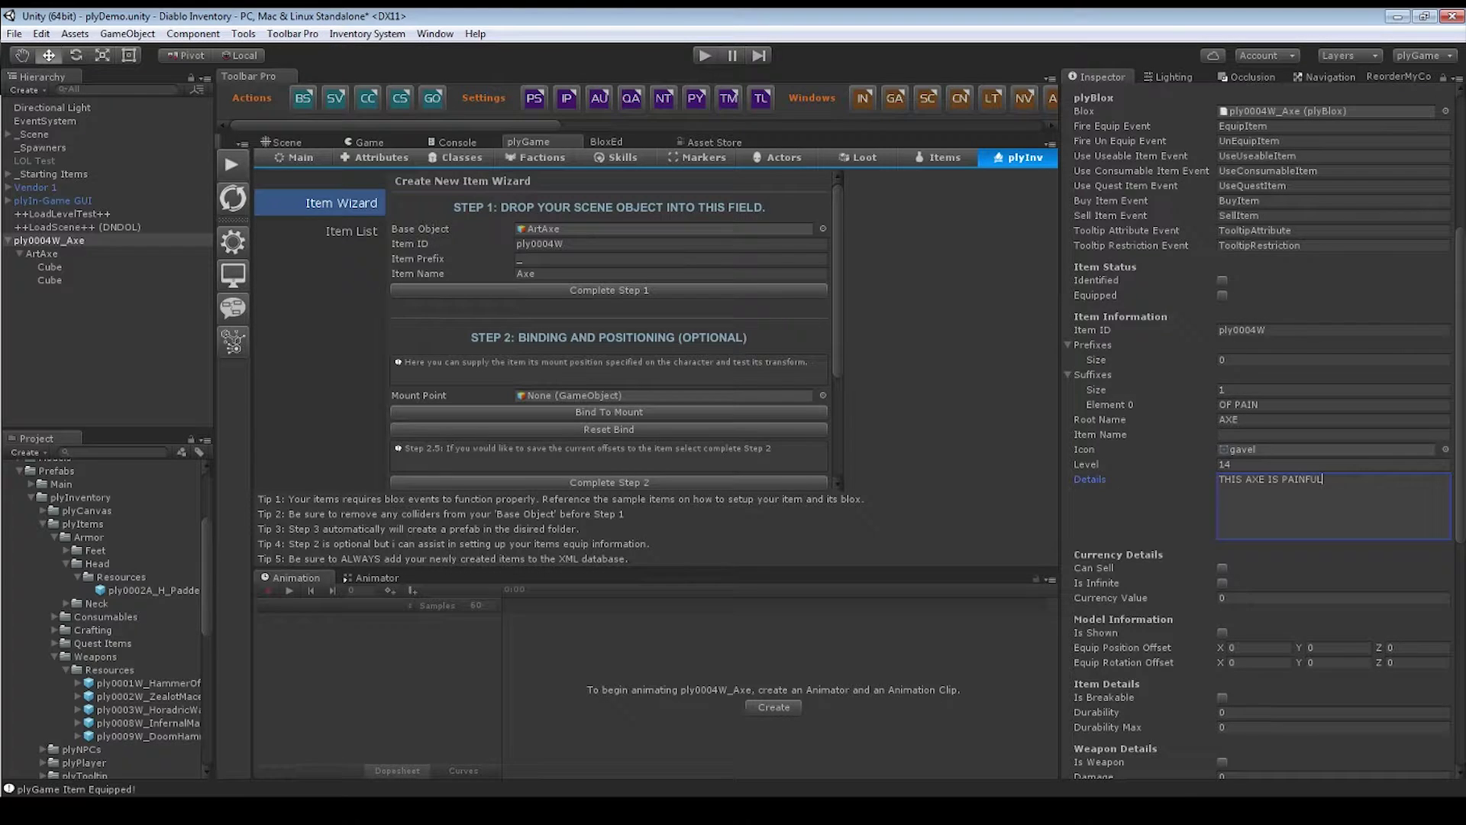
scroll(1222, 588, down, 4)
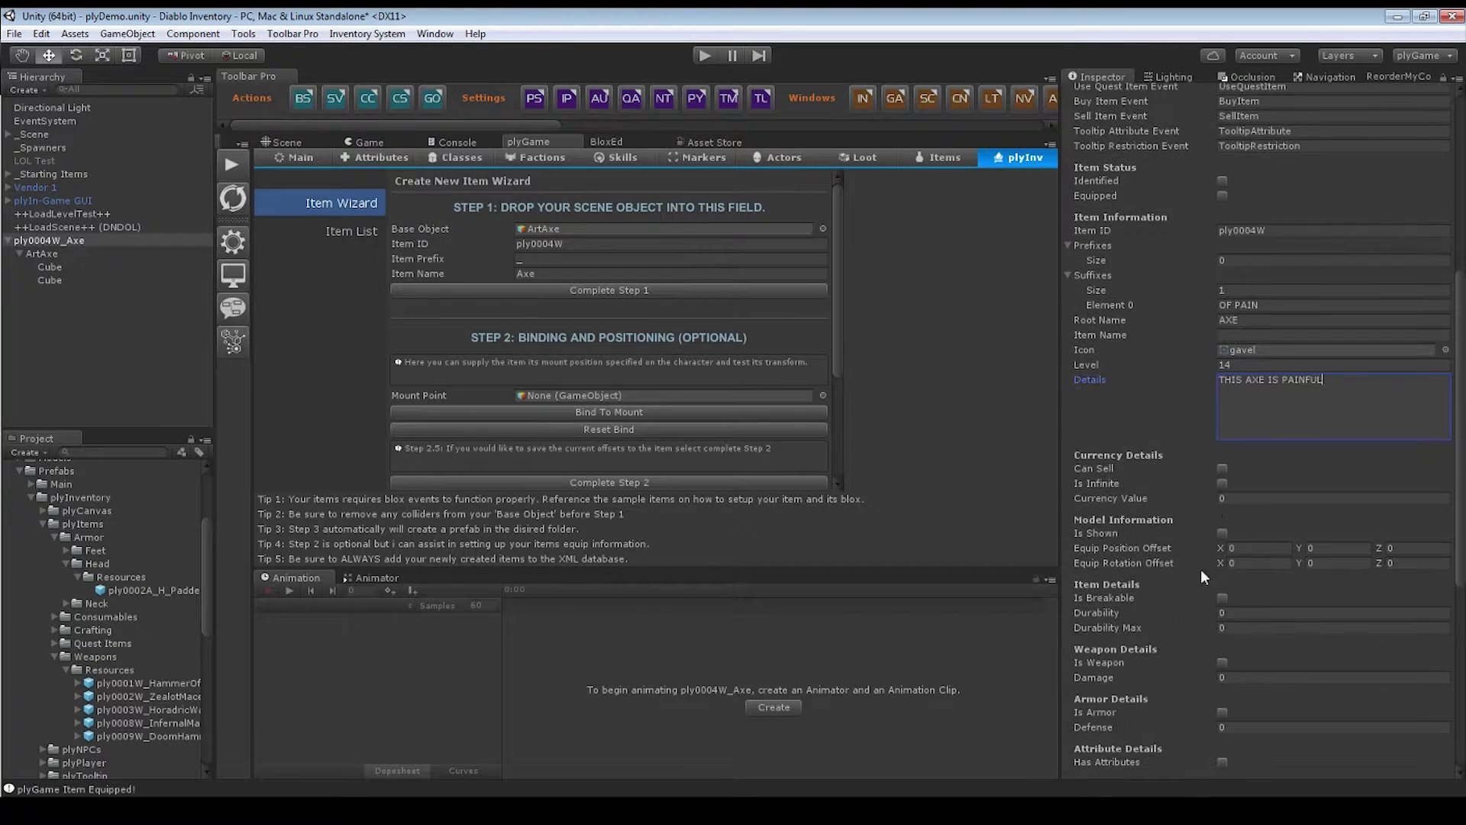
click(1223, 468)
click(1229, 499)
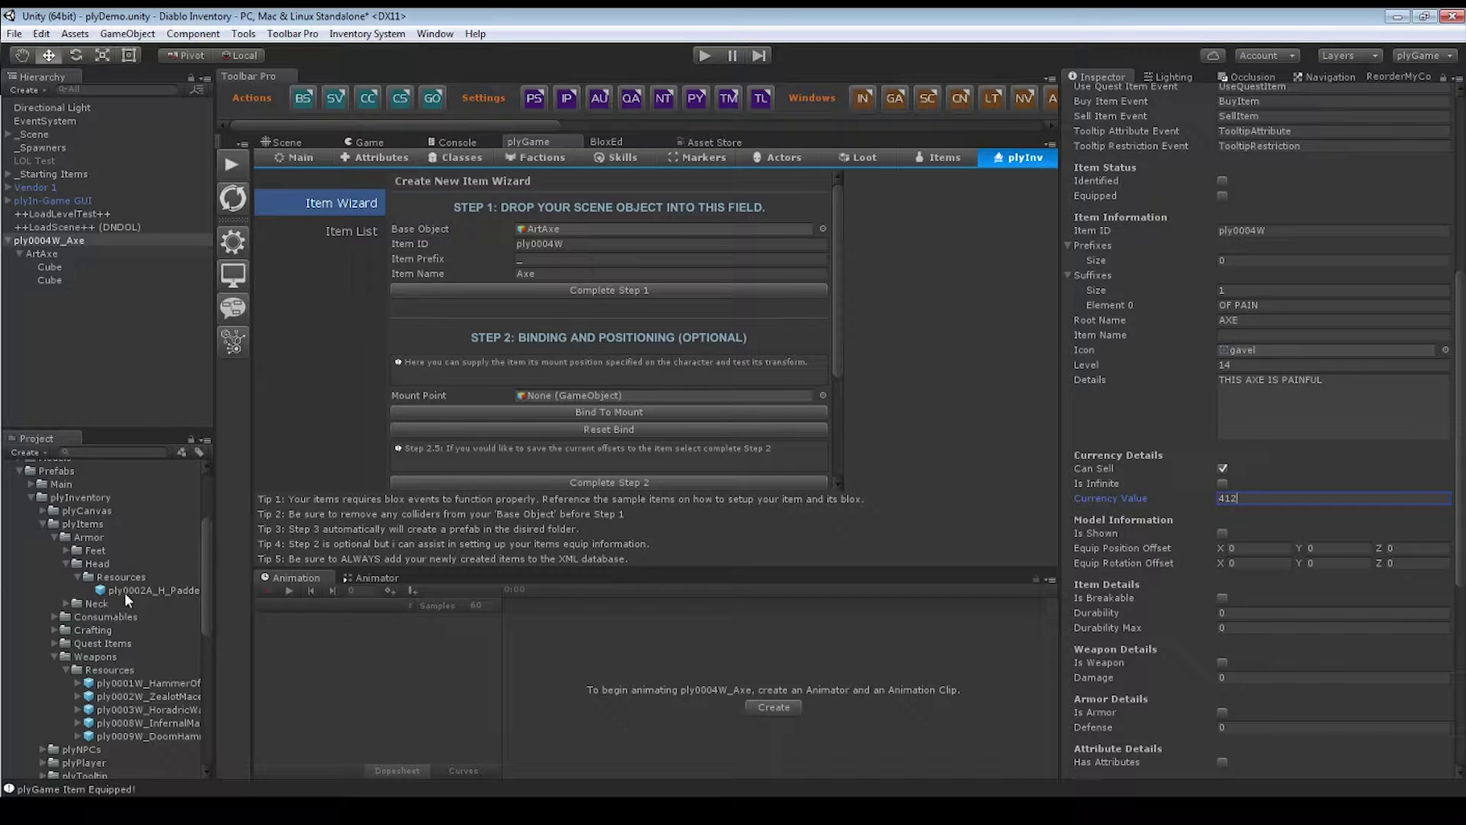
scroll(131, 672, down, 5)
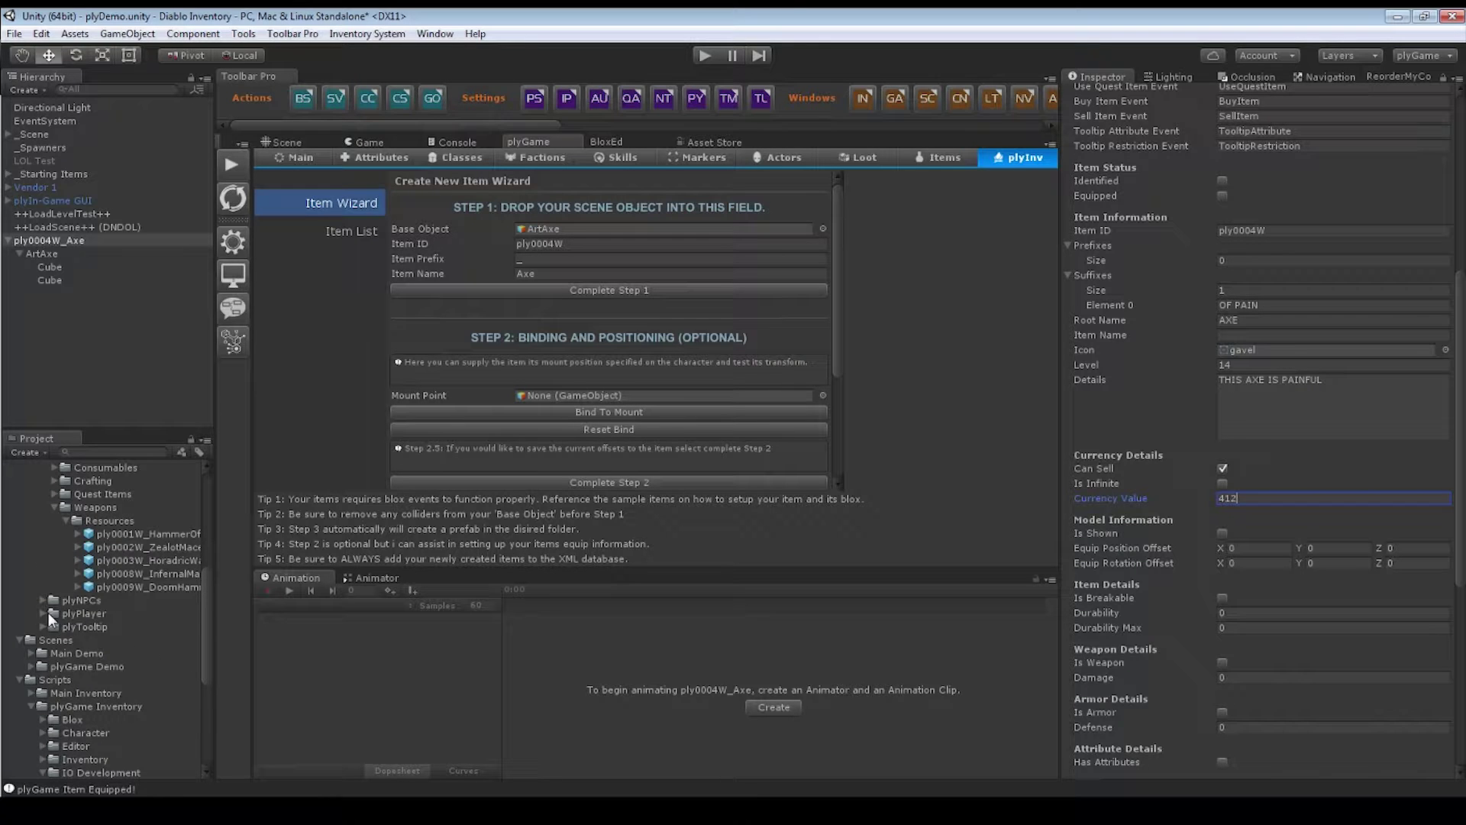
click(45, 613)
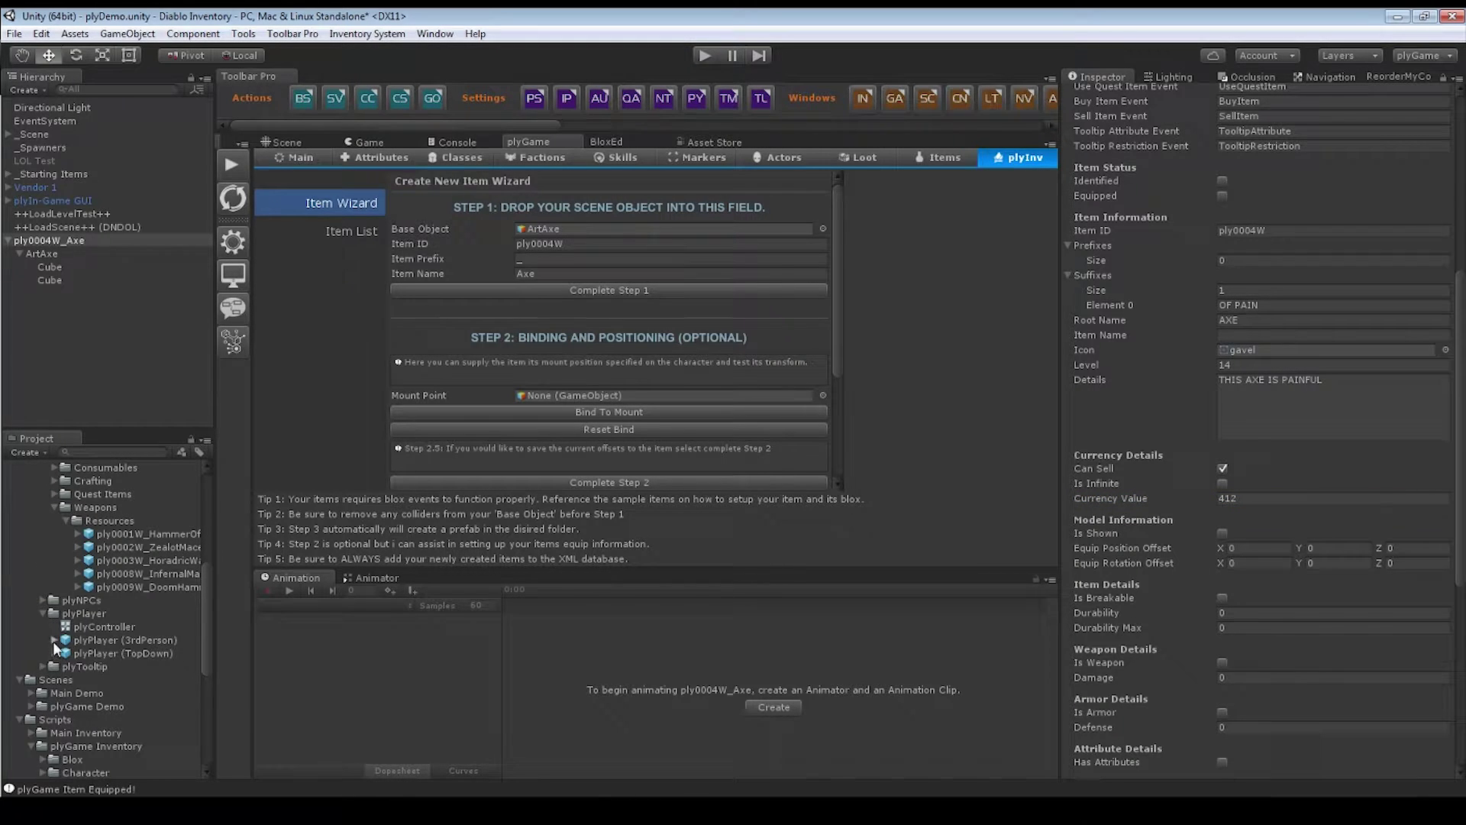
- Add plyPlayer (3rdPerson) to the scene and locate the weapon hand dock via its _Bag
drag(77, 641, 67, 365)
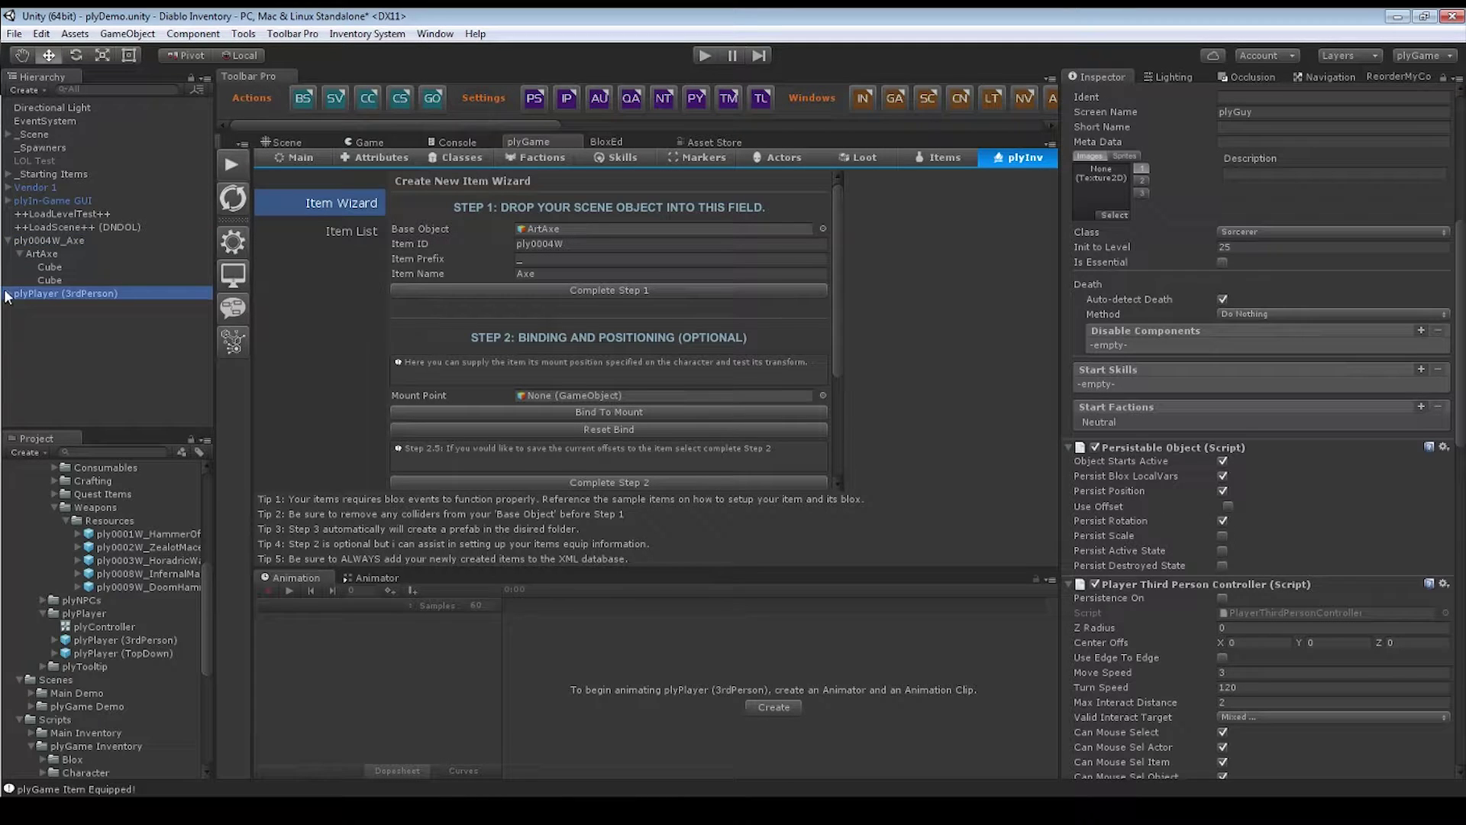
click(8, 294)
click(36, 346)
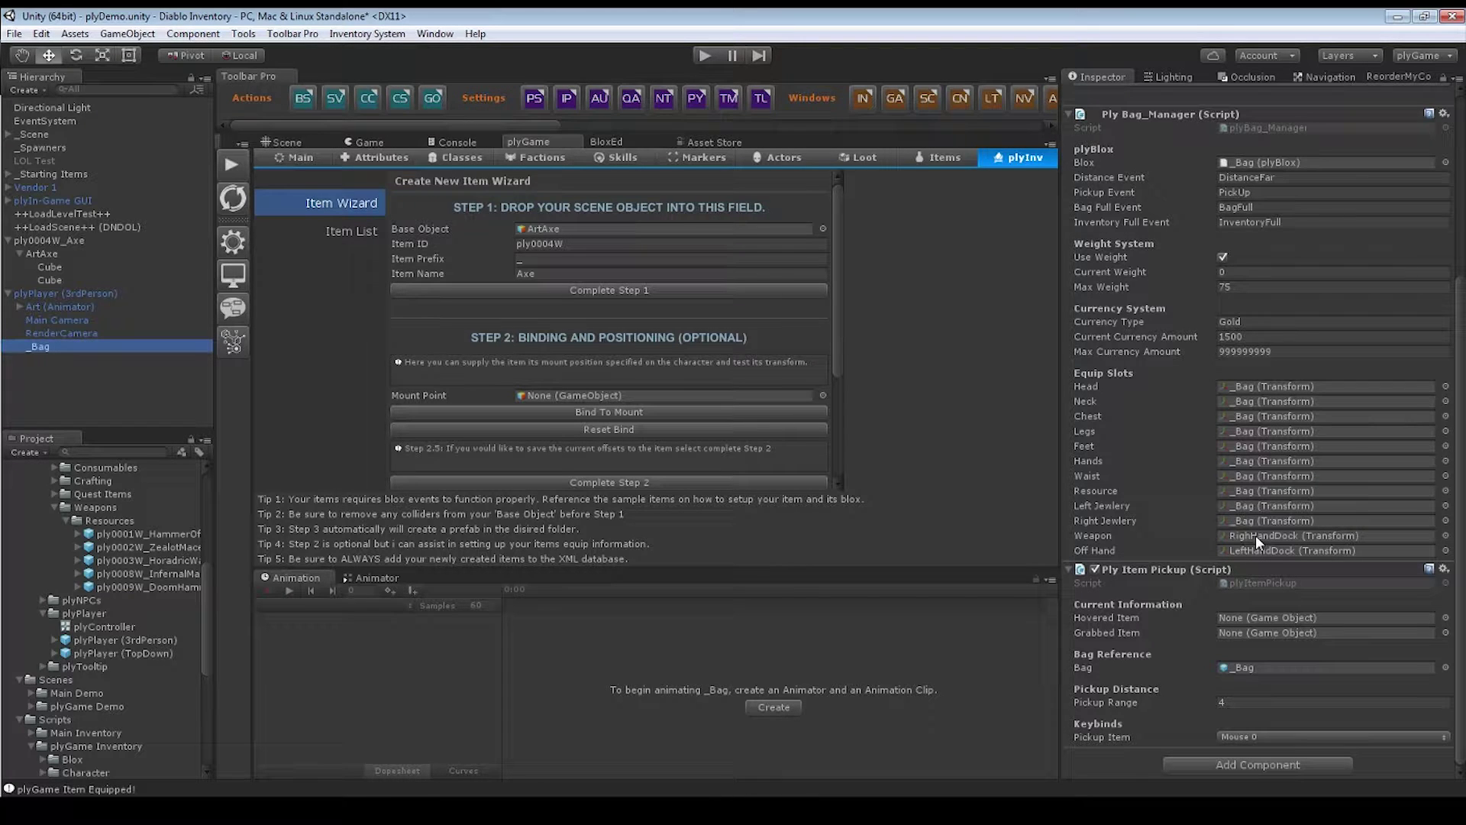
click(1253, 534)
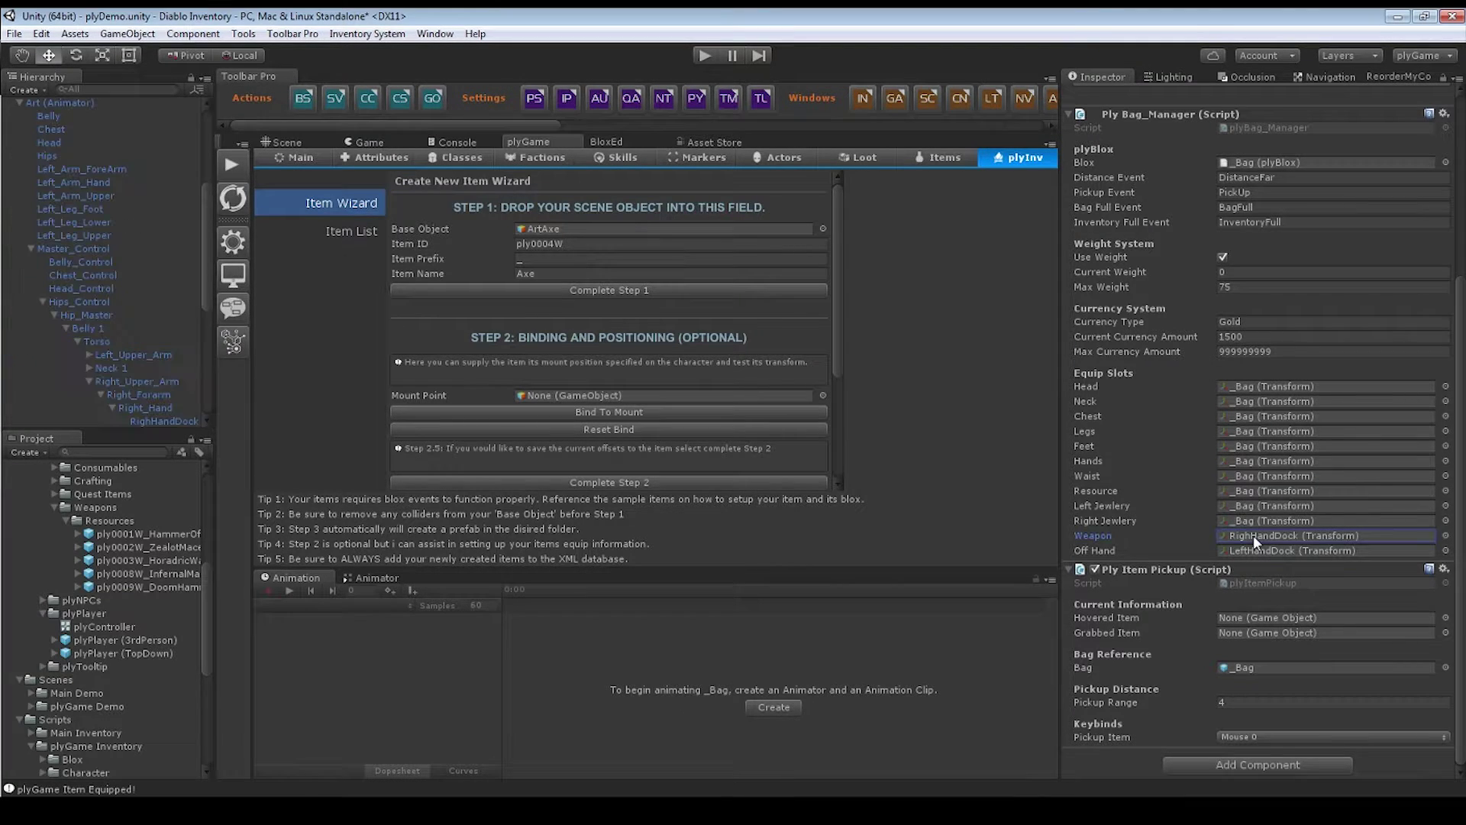
scroll(84, 328, down, 2)
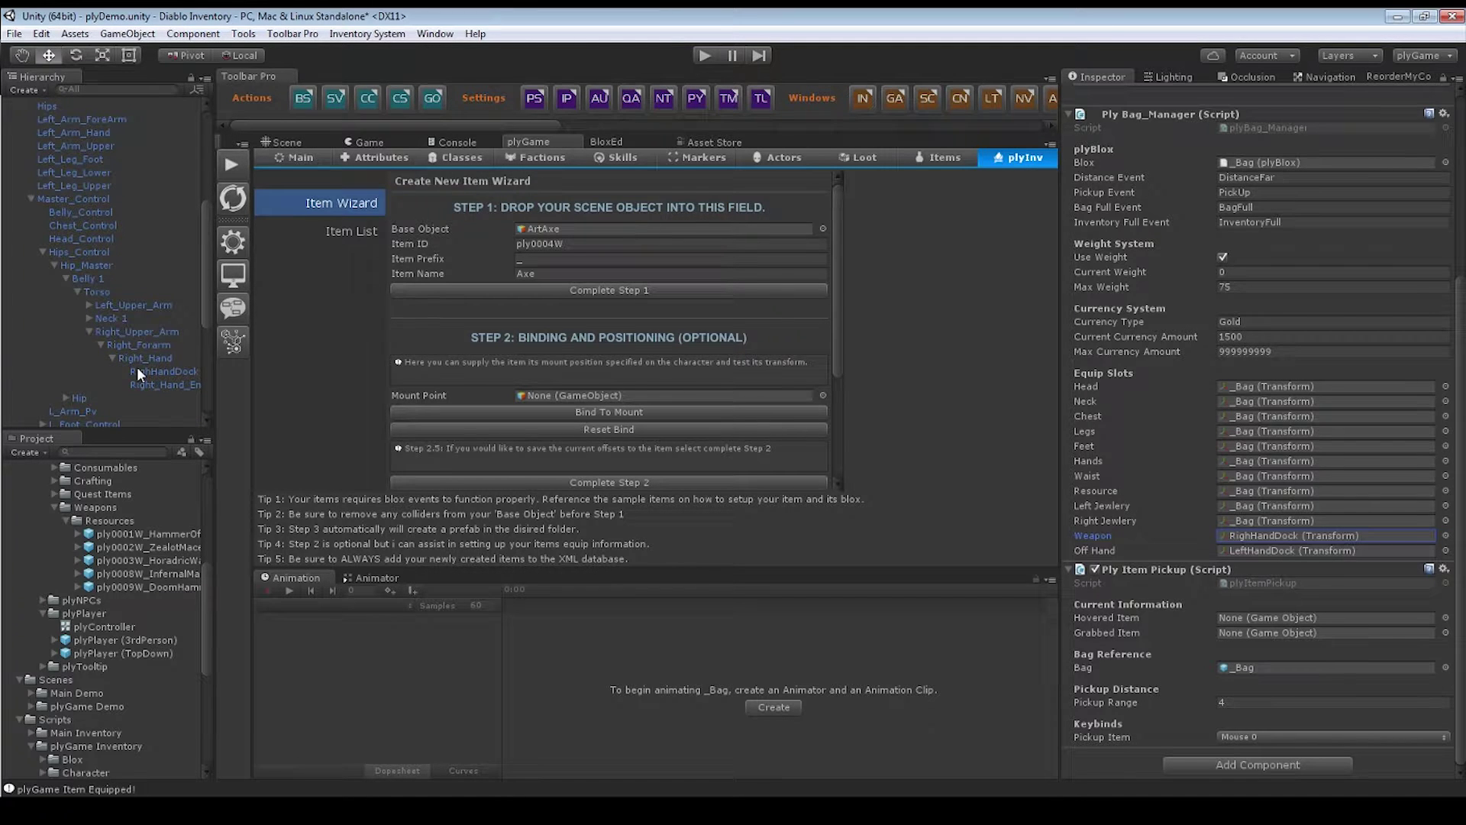
- Set RighHandDock as the wizard's Mount Point and reselect ply0004W_Axe
drag(138, 372, 553, 393)
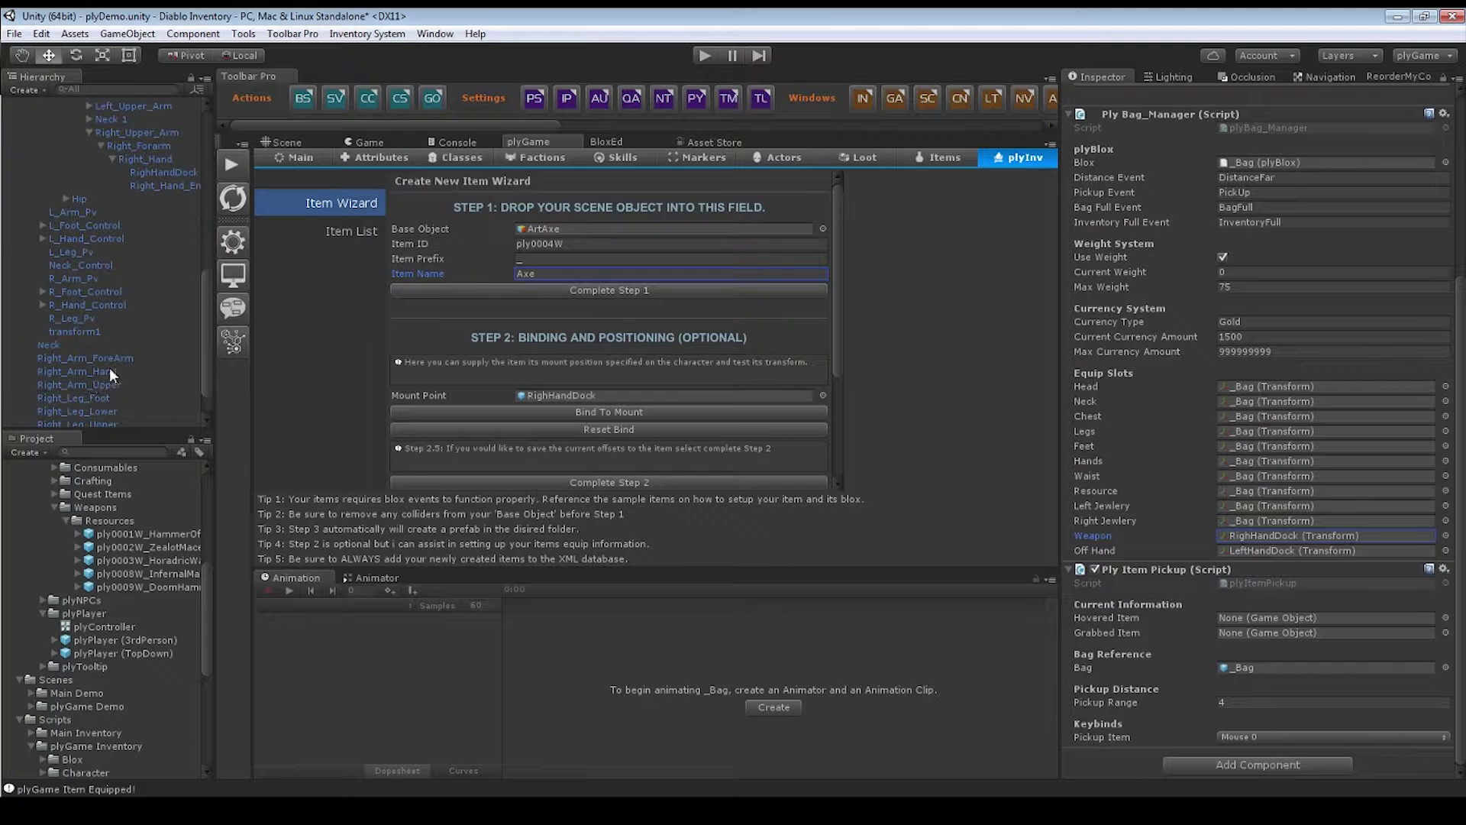
scroll(91, 378, up, 1)
scroll(80, 363, up, 6)
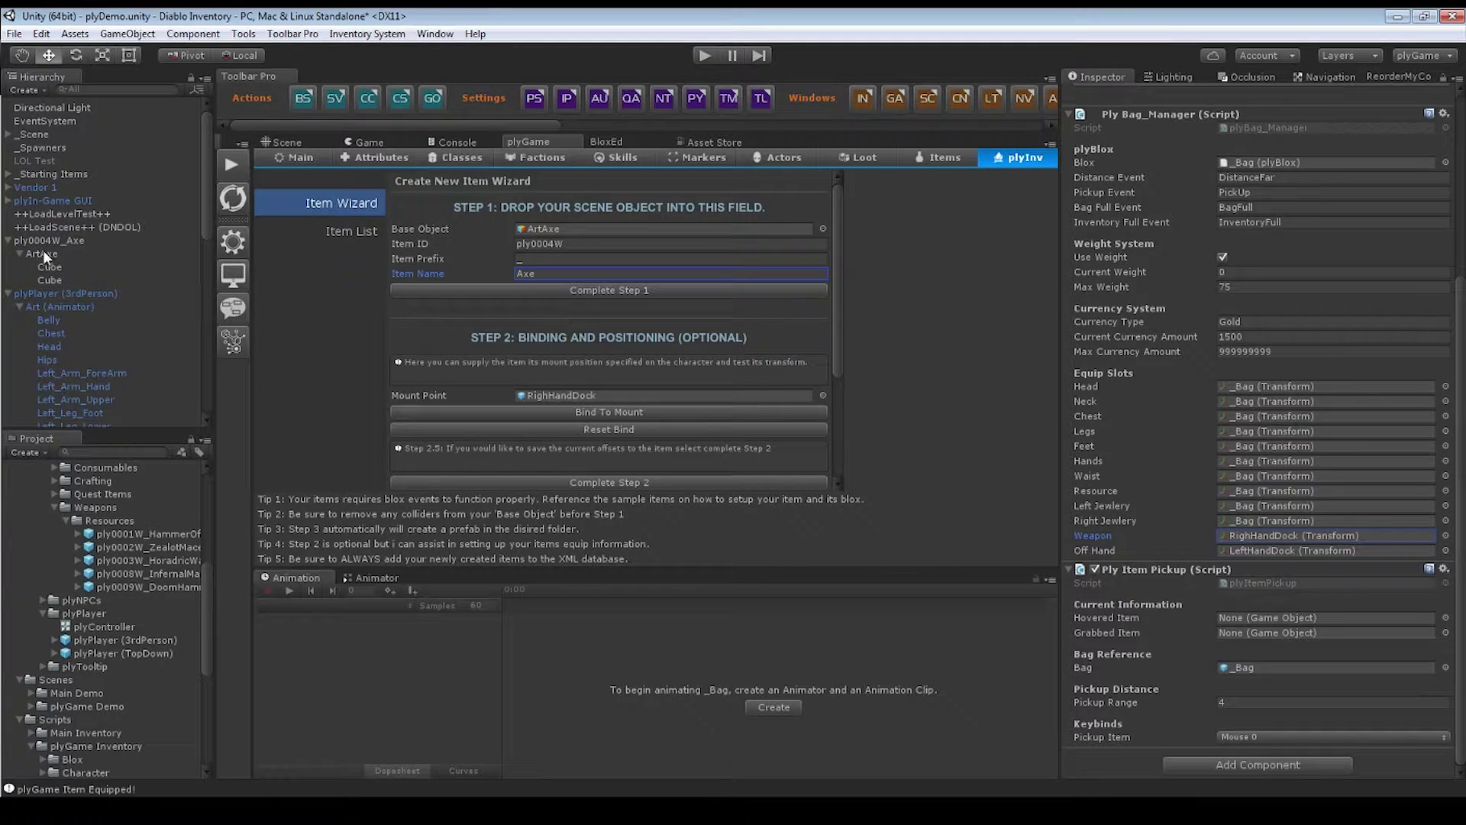
scroll(99, 310, down, 10)
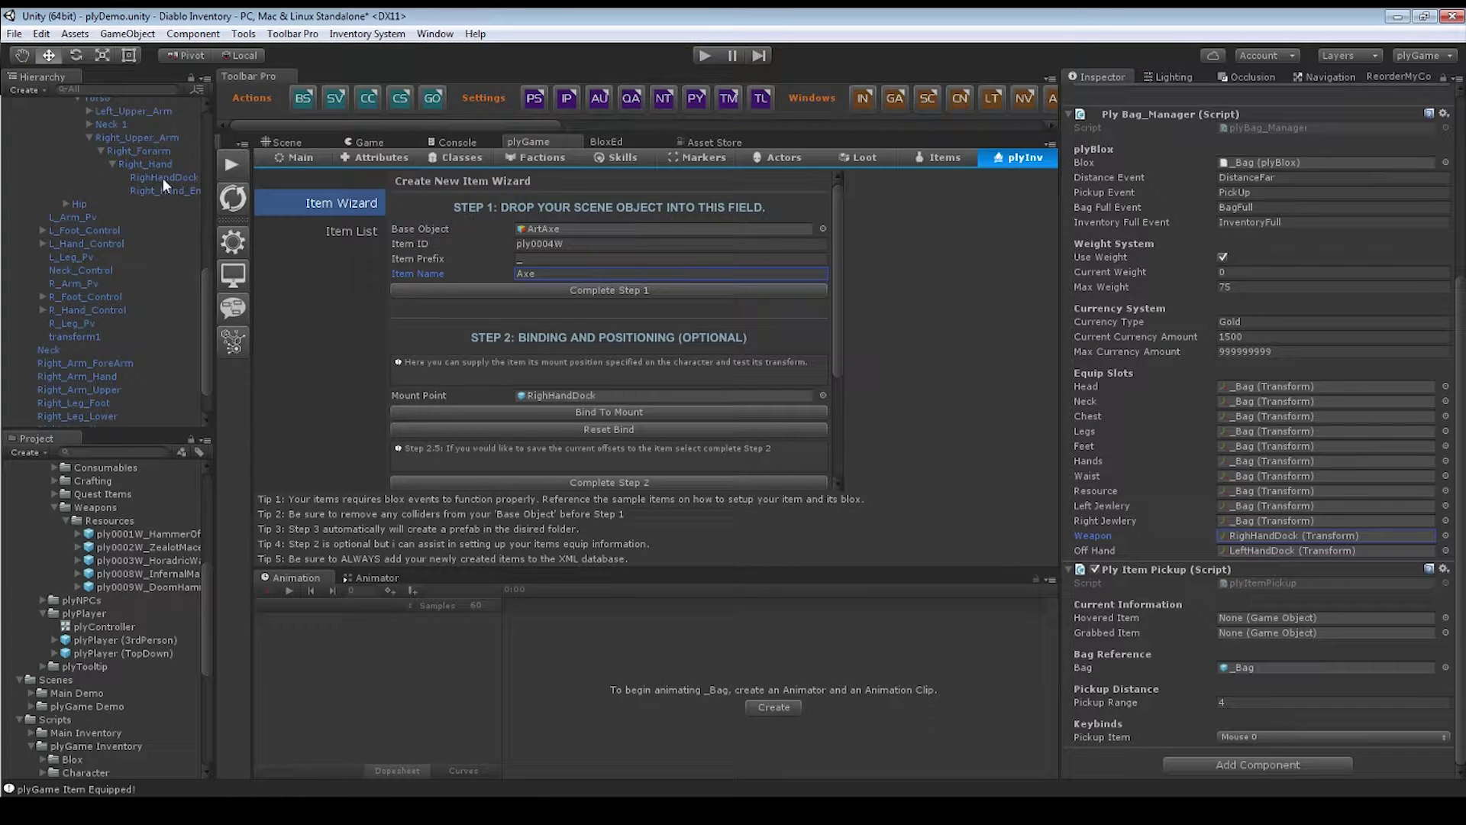
scroll(162, 178, up, 2)
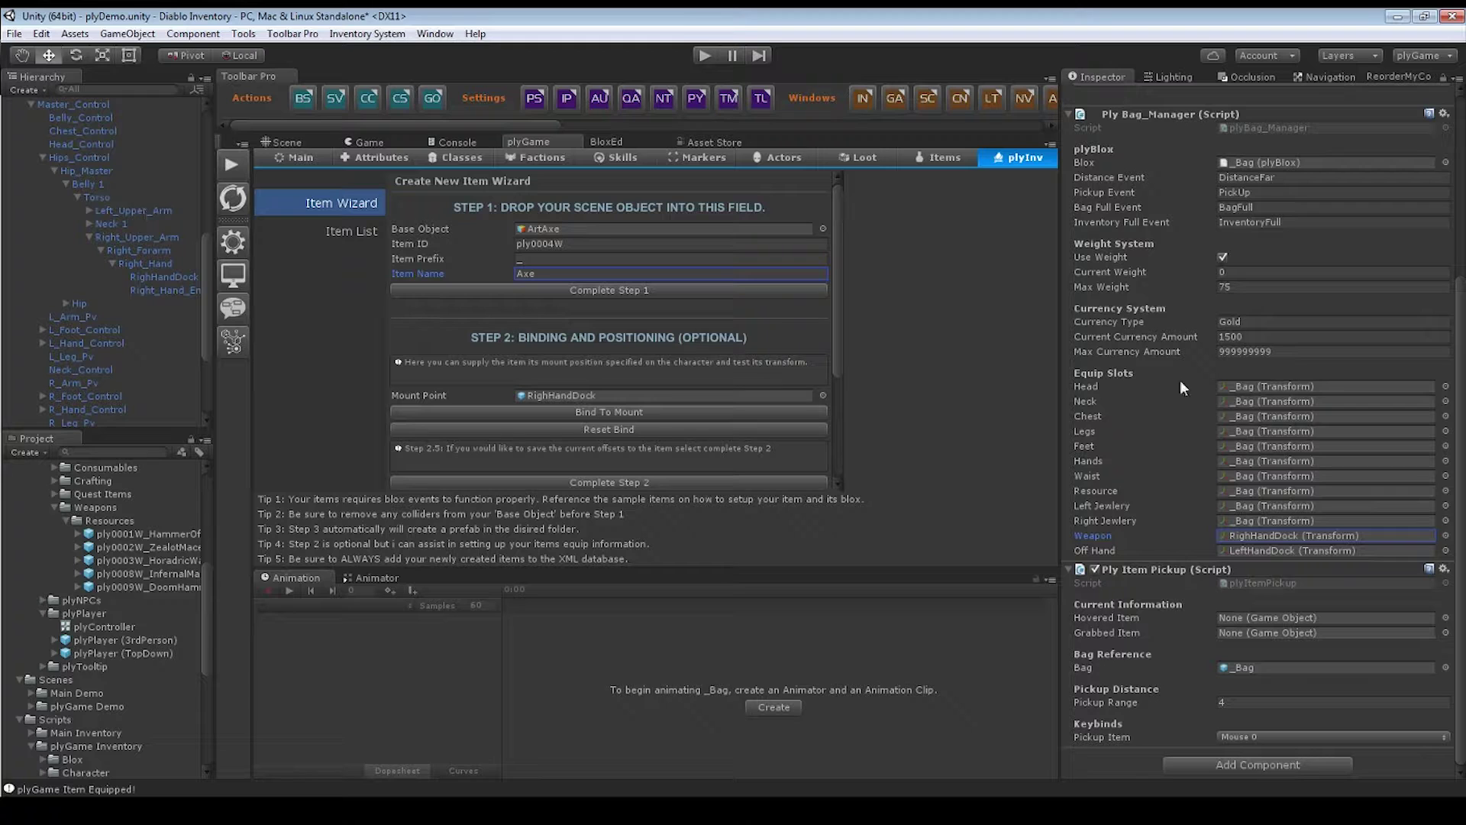
scroll(1173, 369, up, 3)
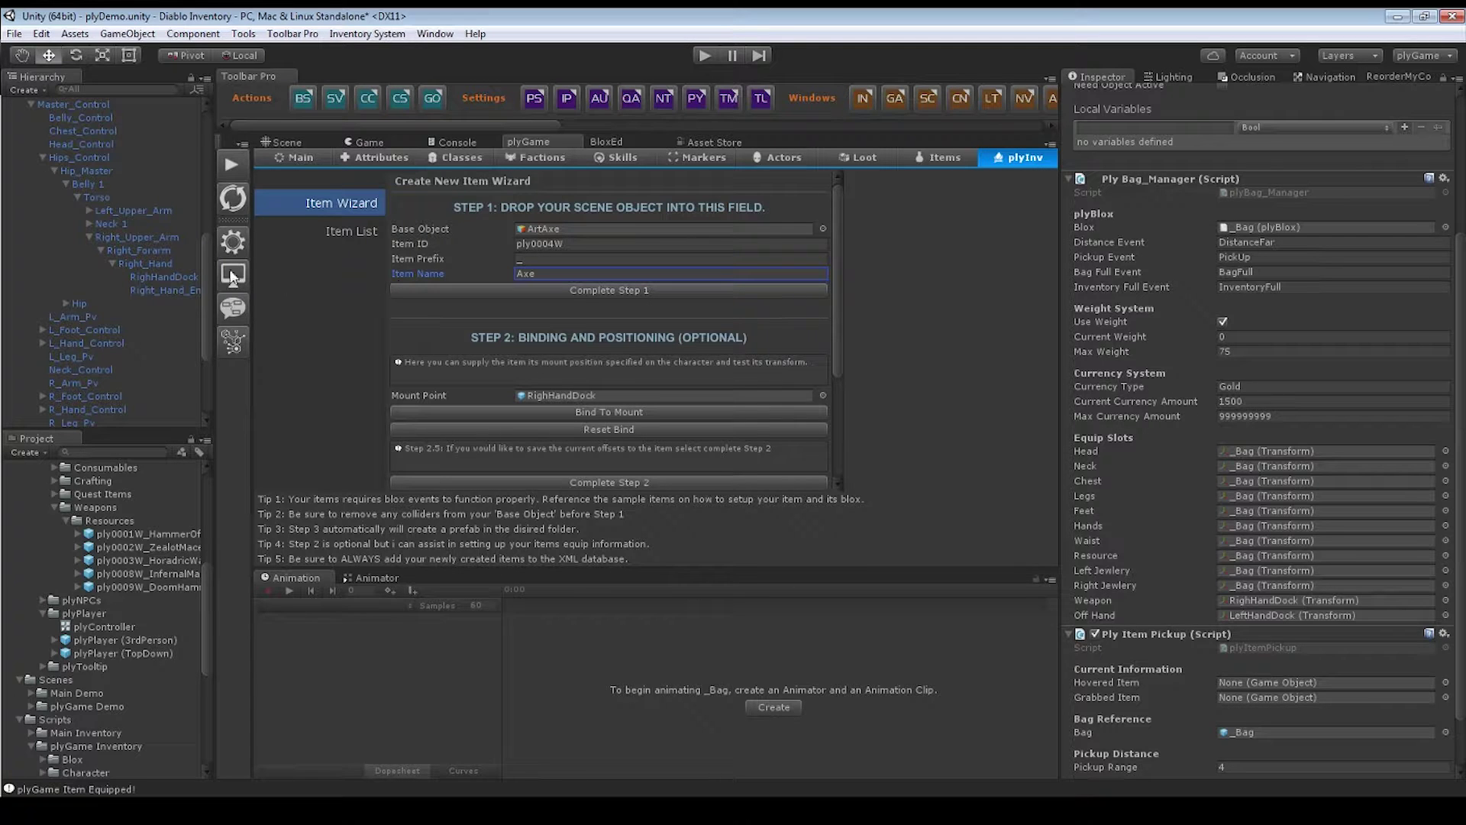
scroll(103, 356, down, 3)
scroll(93, 339, up, 10)
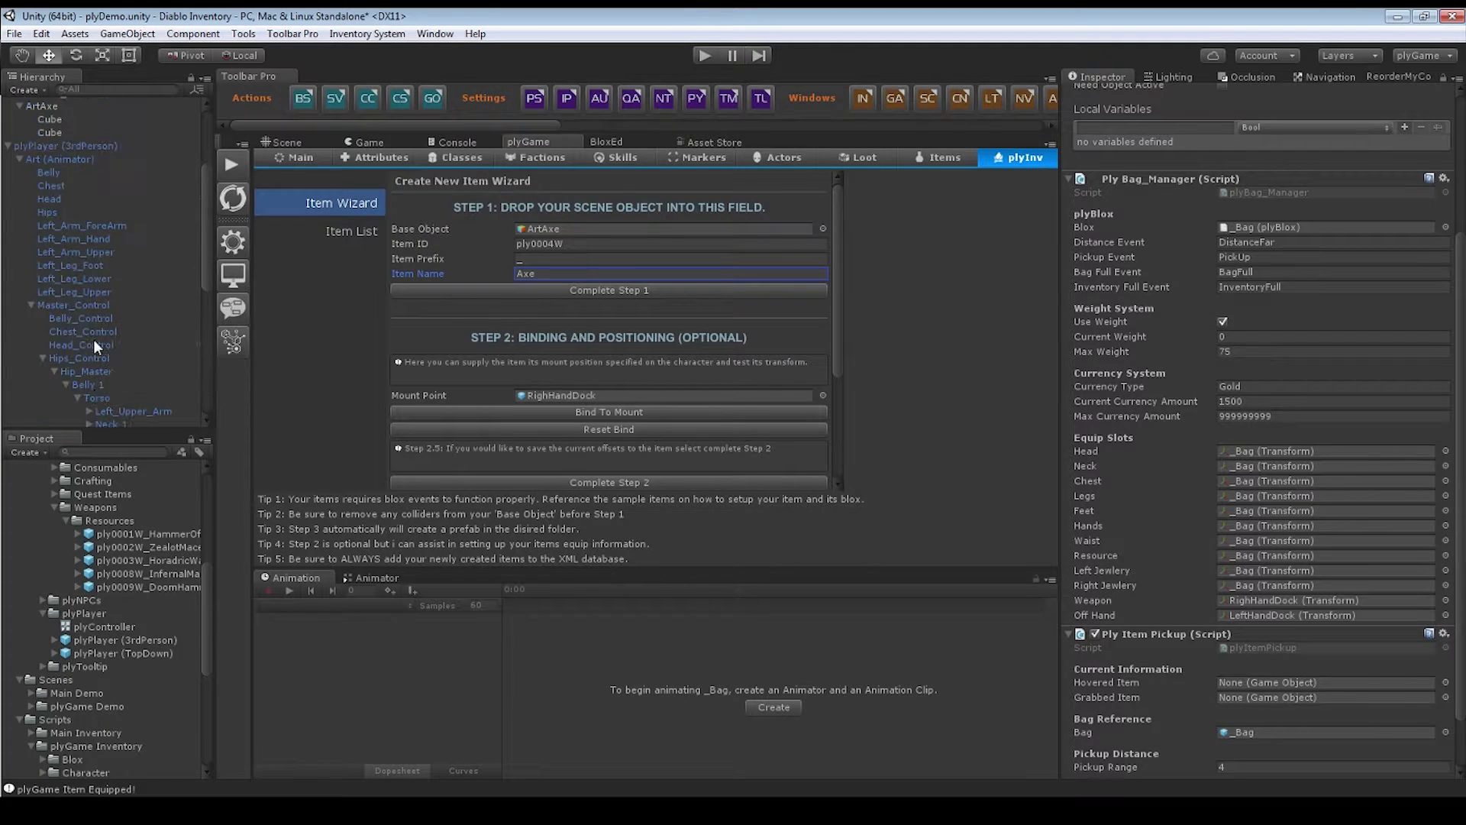
click(58, 242)
- Bind the axe to the RighHandDock mount and select the ArtAxe now under that dock
scroll(1253, 504, down, 5)
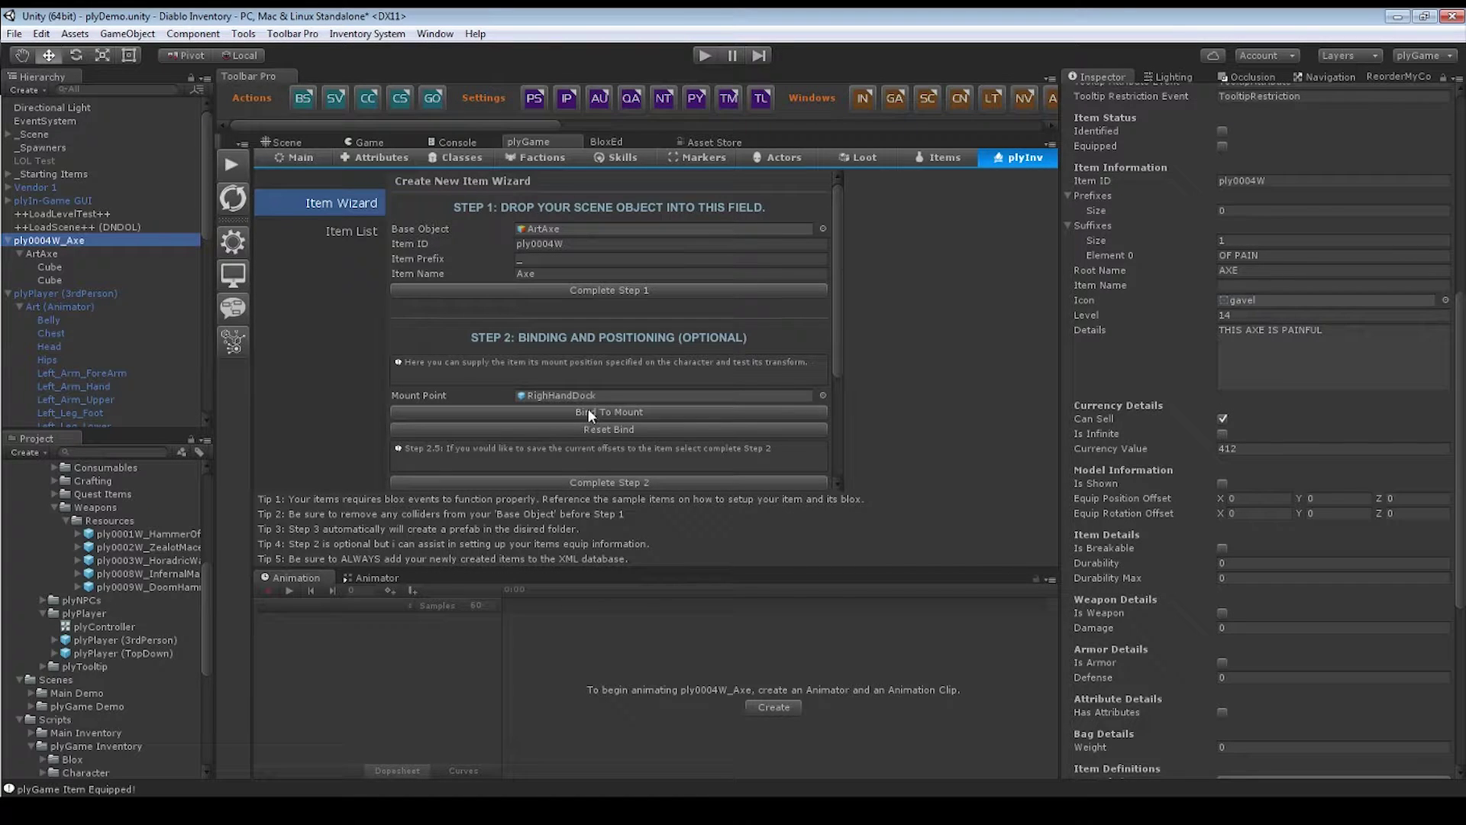
click(553, 411)
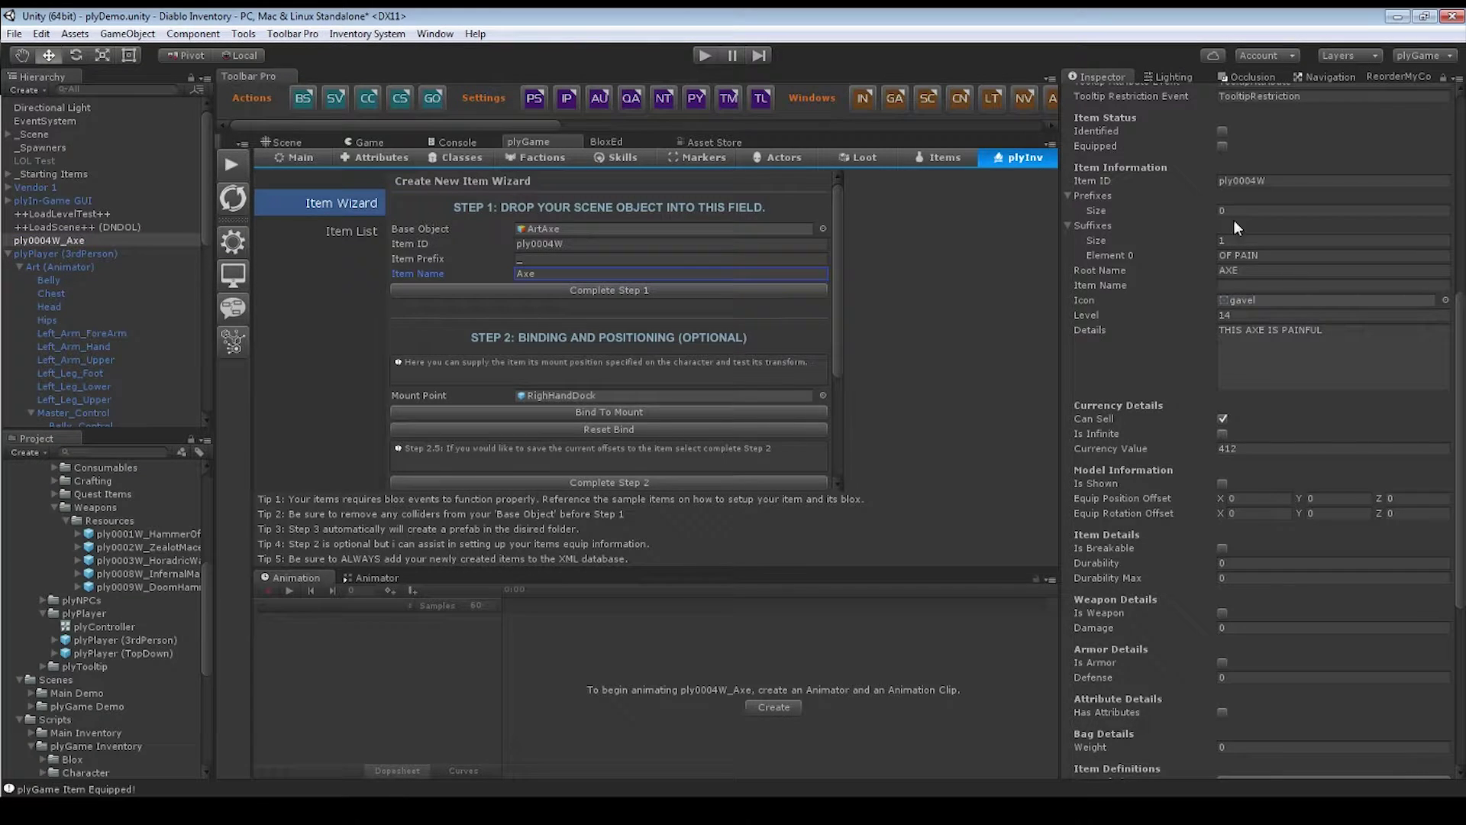
scroll(1234, 220, down, 10)
scroll(115, 275, down, 6)
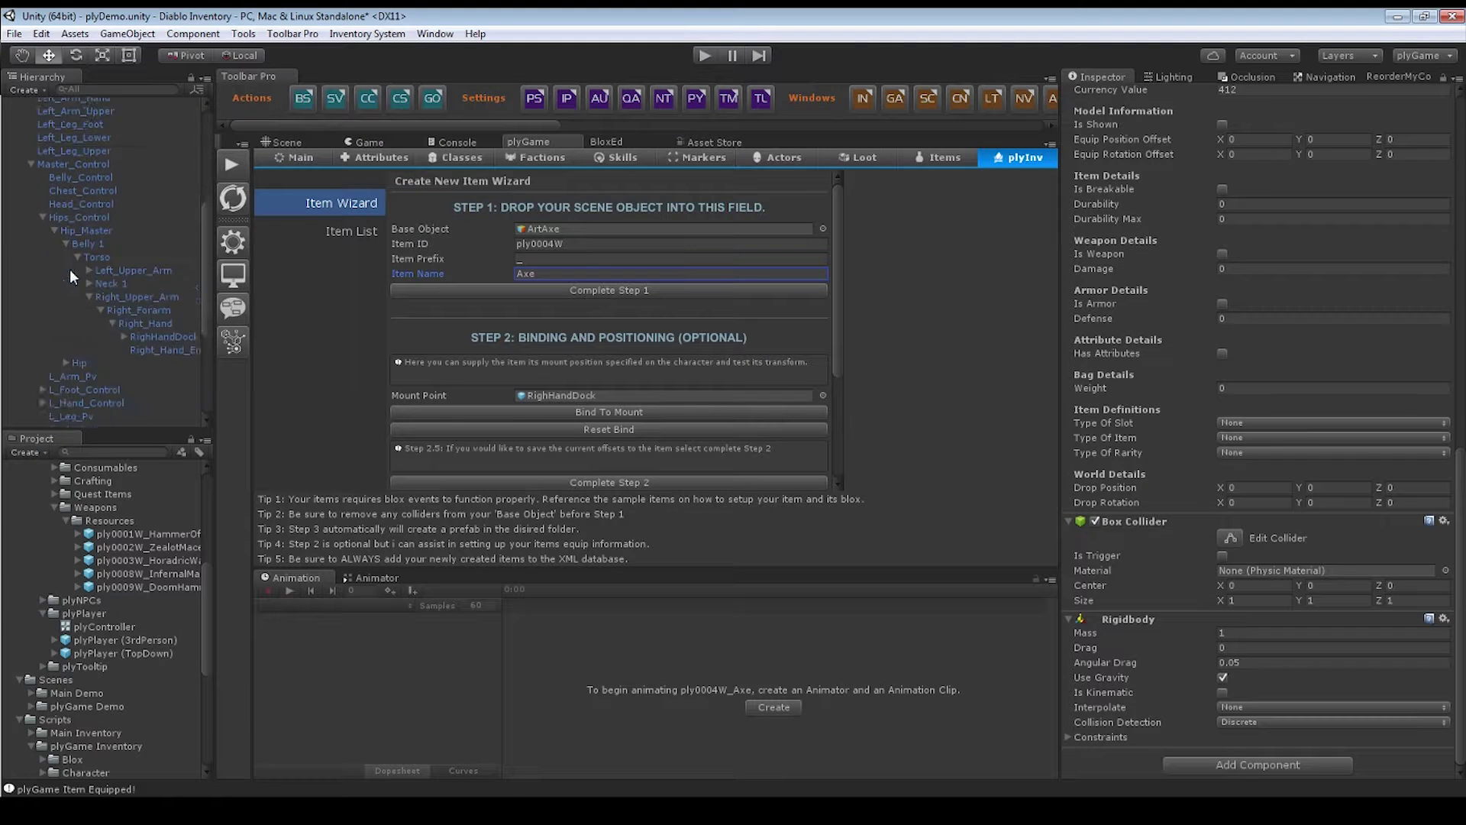
scroll(70, 269, down, 4)
click(124, 238)
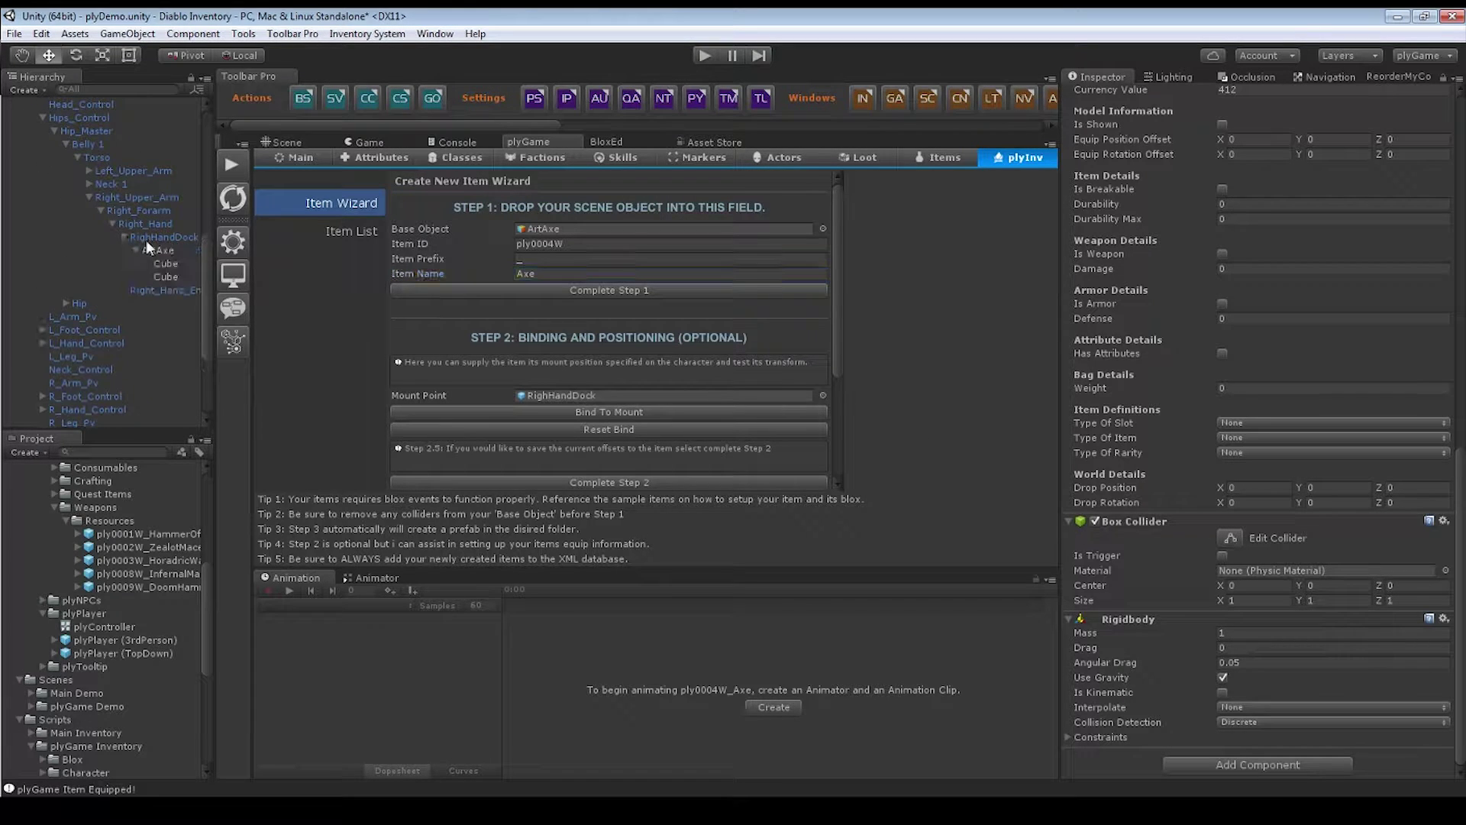
click(160, 251)
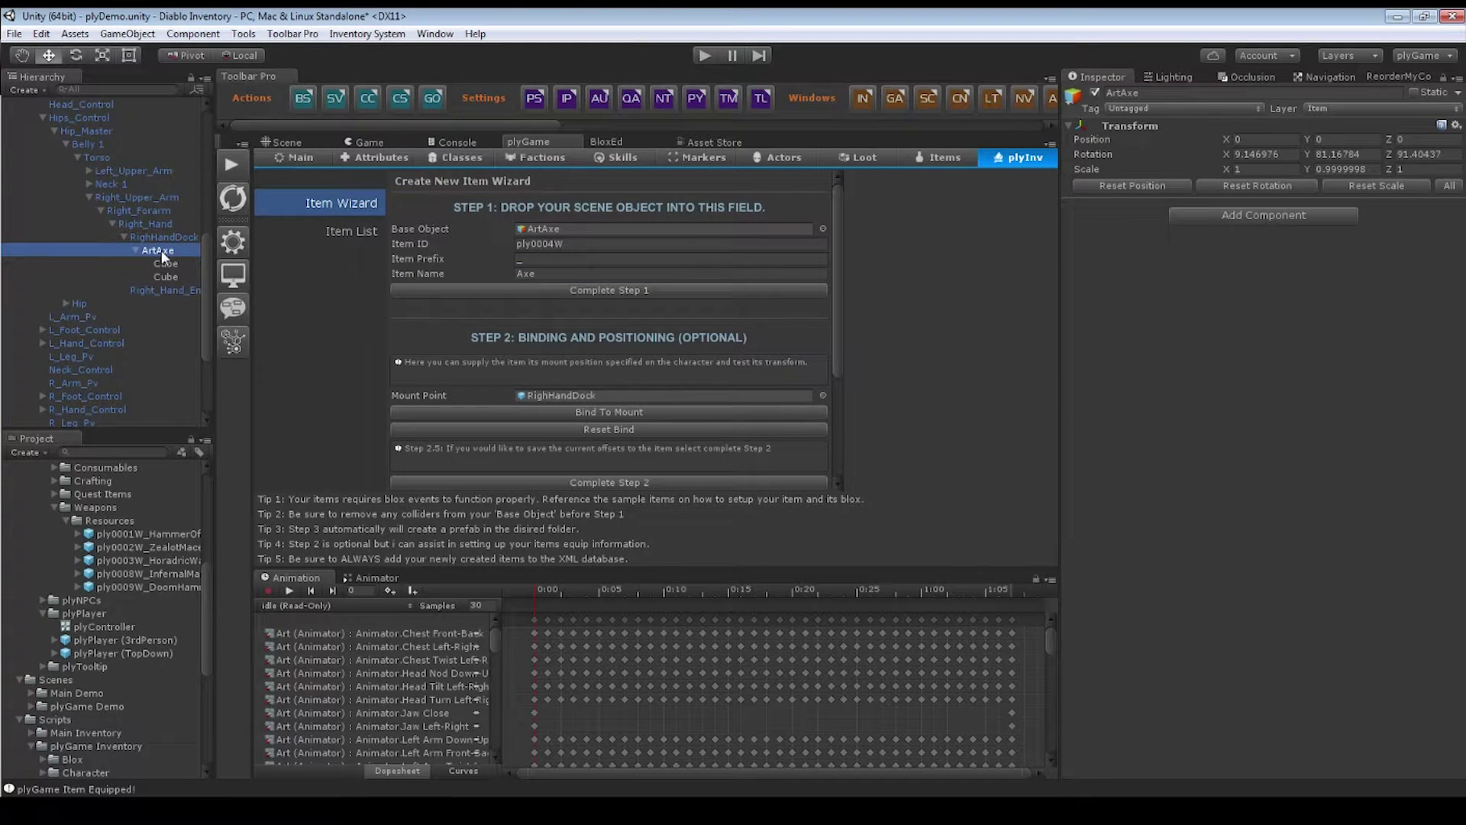
- In the 3D Scene view, rotate the axe within the character's hand
click(299, 141)
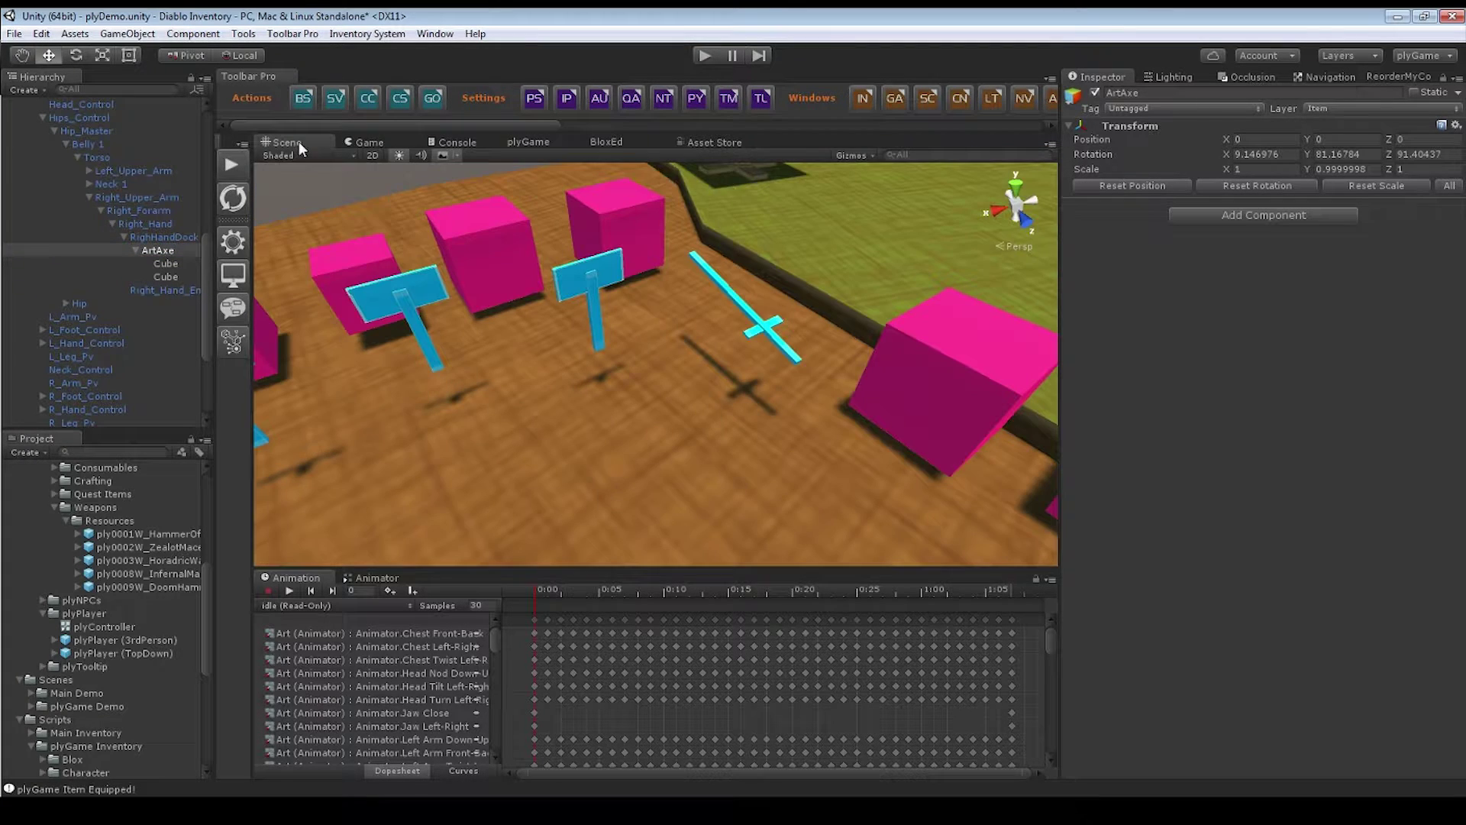
scroll(593, 336, down, 3)
alt+drag(592, 336, 475, 452)
key(e)
drag(602, 342, 744, 293)
click(570, 356)
click(608, 370)
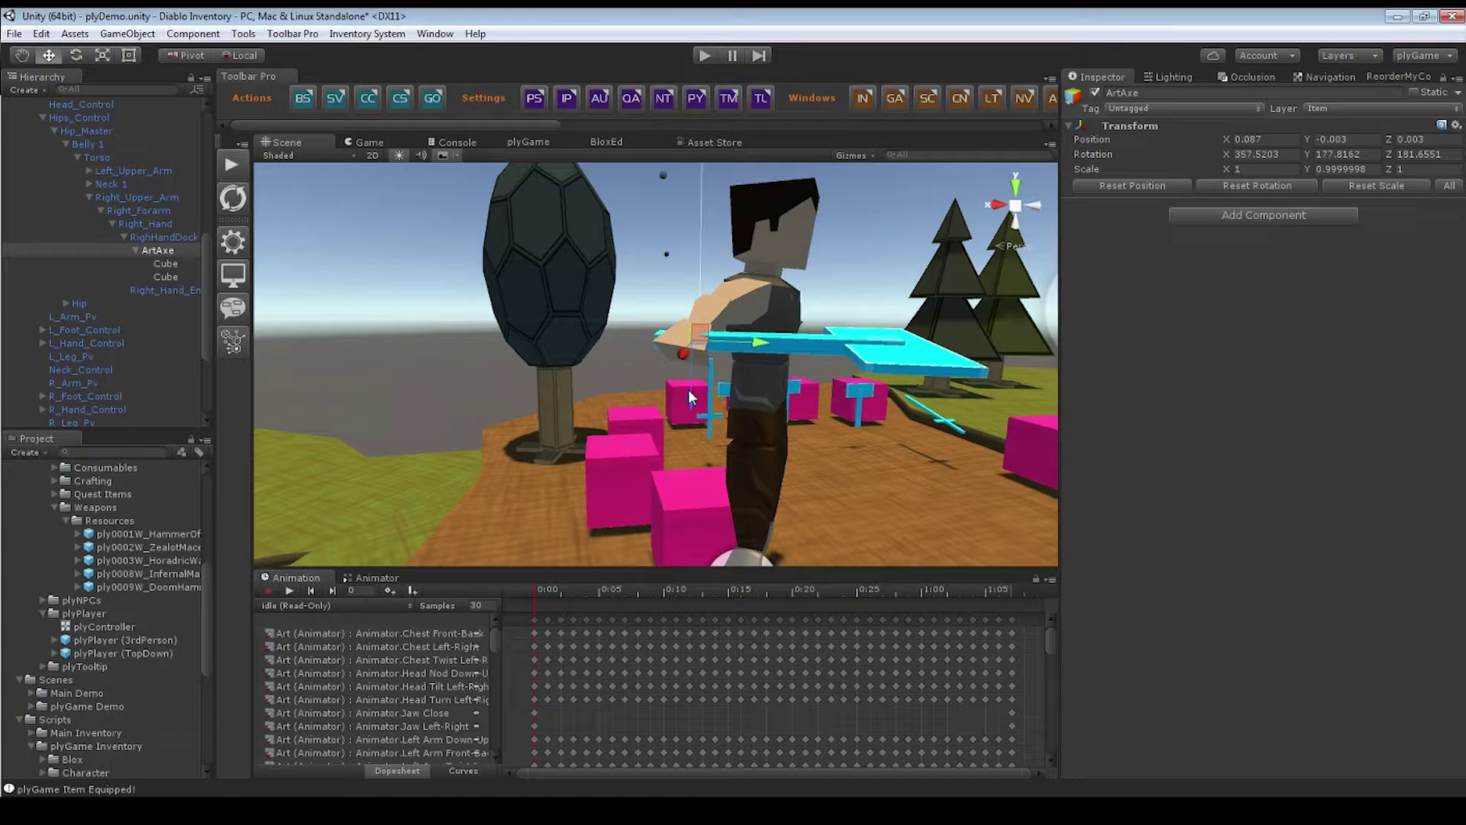
- Fine-tune the axe's tilt to X 357.69, Y 178.07, Z 180.24 and reopen the item wizard
drag(692, 397, 872, 327)
key(e)
drag(698, 365, 695, 361)
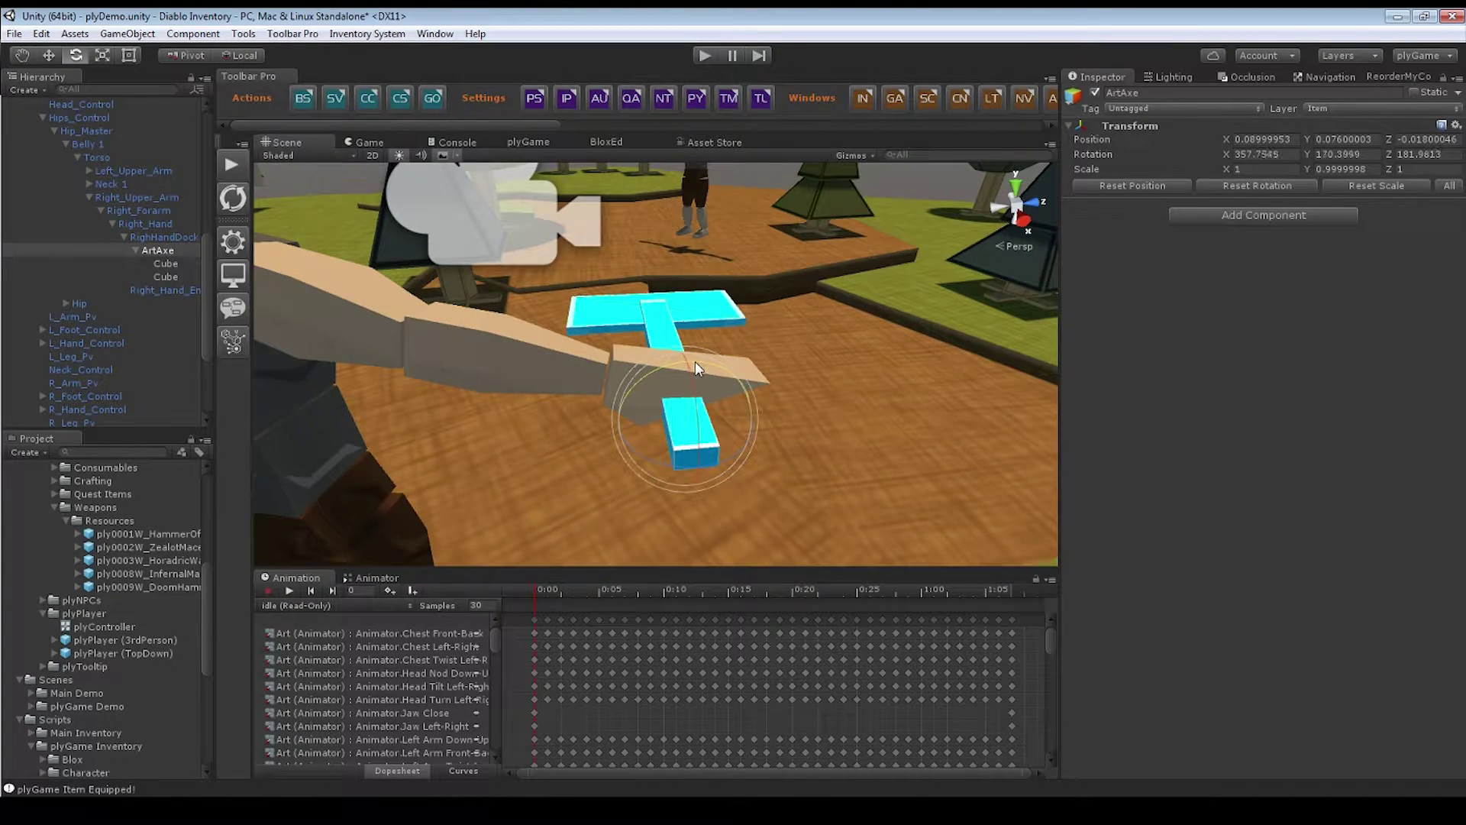
mouse_move(711, 463)
mouse_down()
mouse_move(678, 469)
mouse_move(713, 470)
mouse_up()
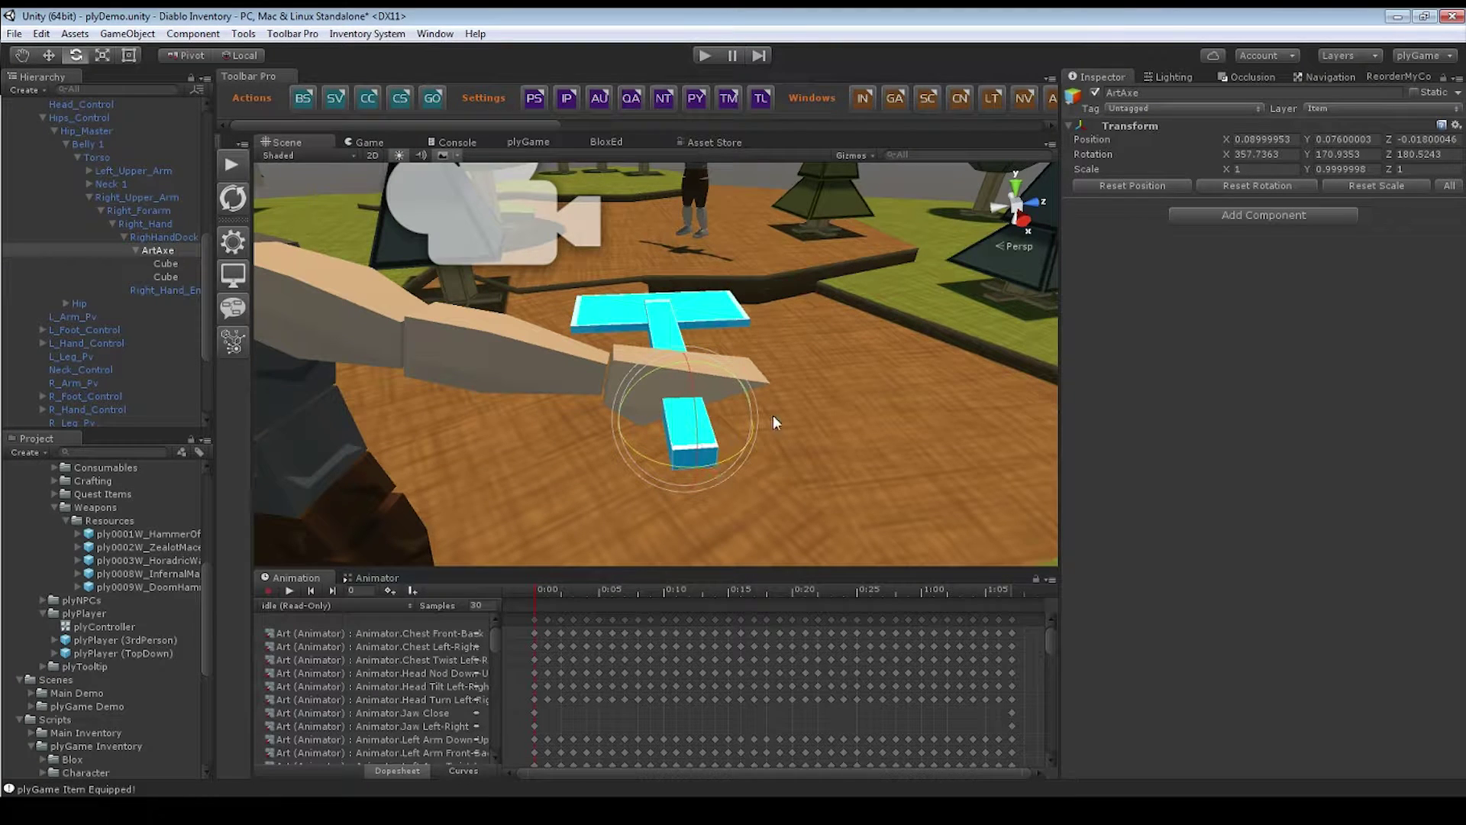
drag(710, 372, 197, 319)
alt+drag(458, 328, 685, 469)
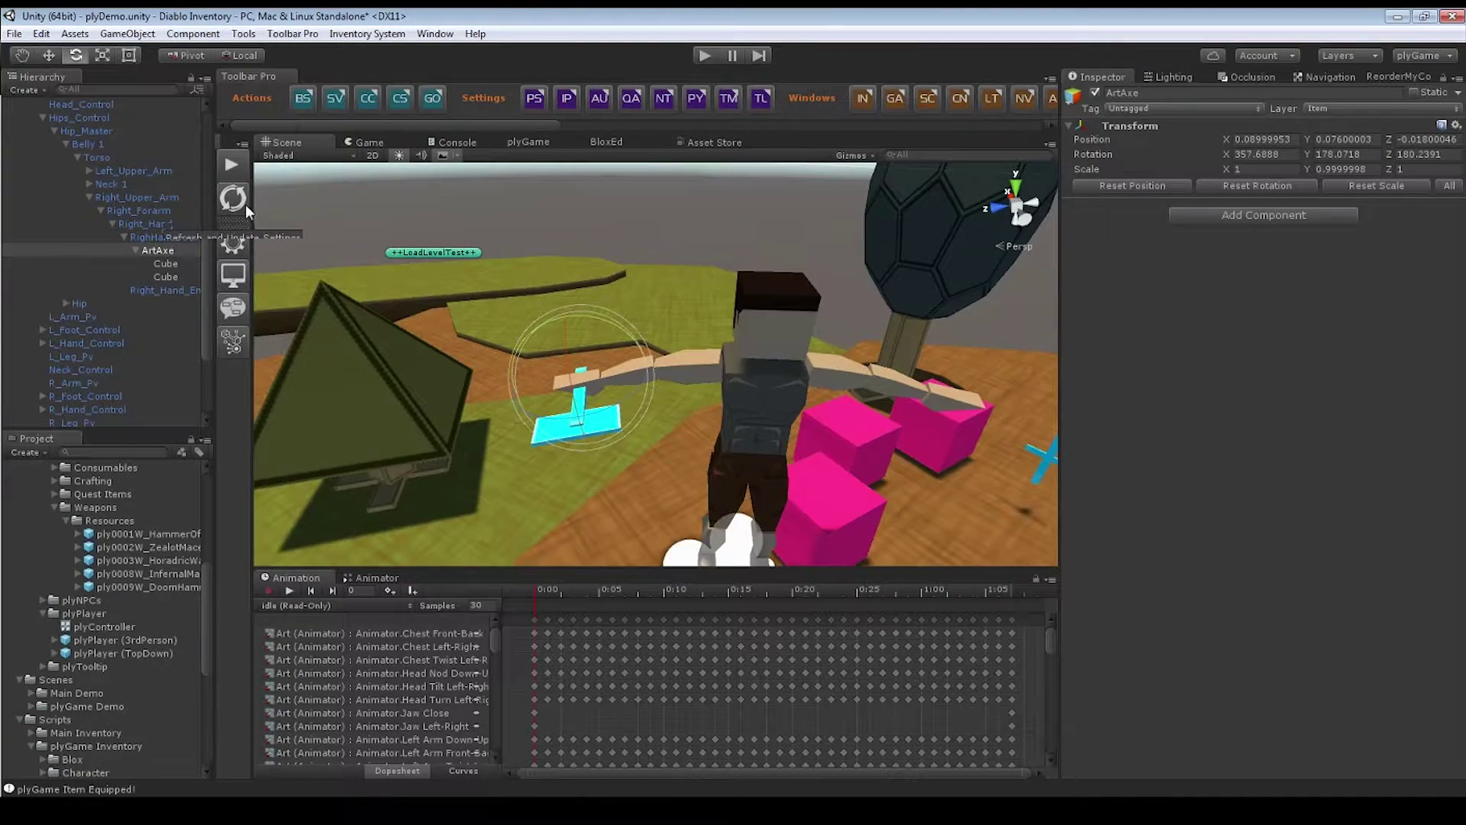
click(233, 242)
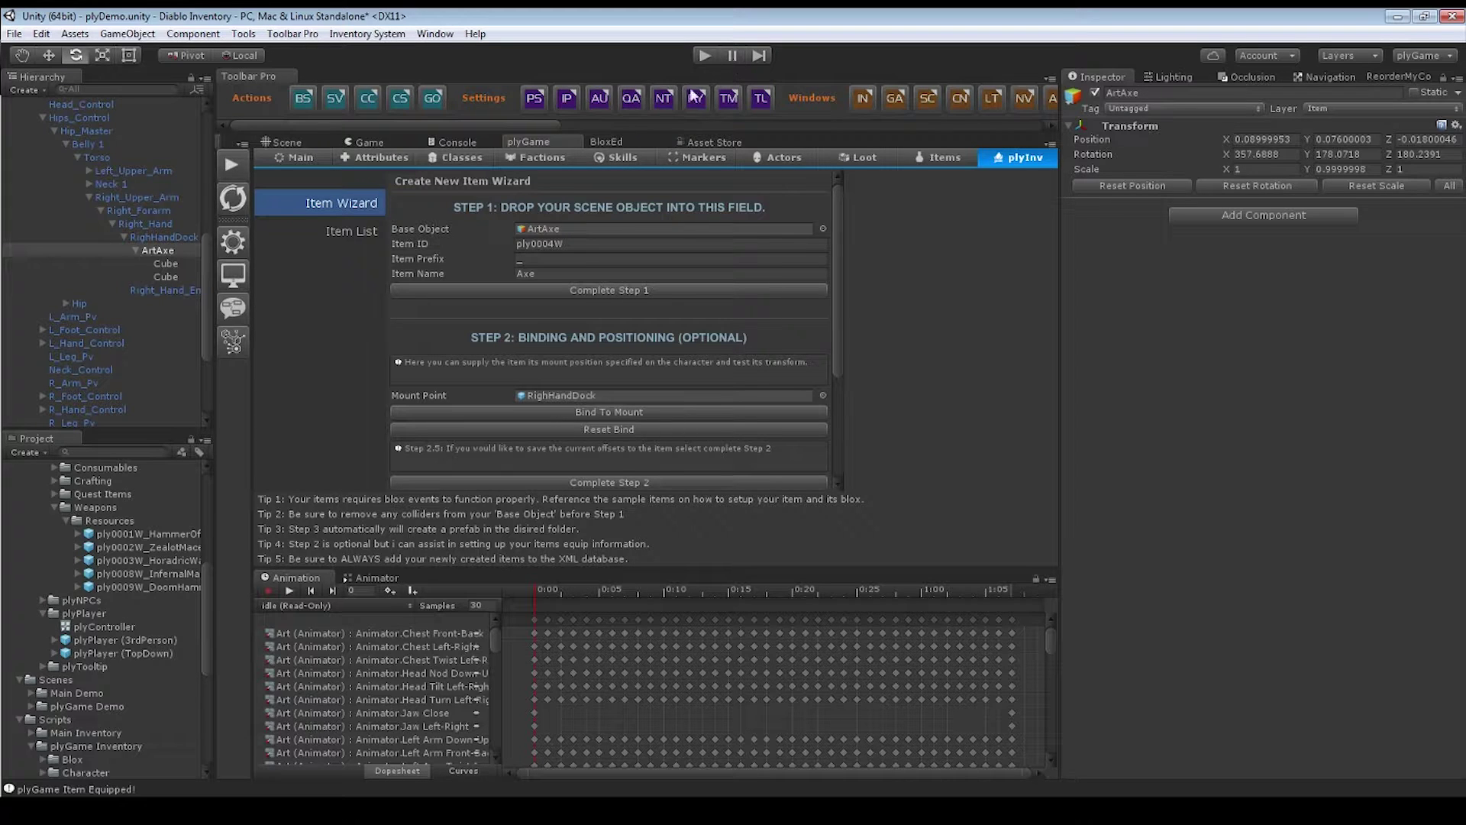
- Select the ArtAxe object under the hand mount point
scroll(626, 290, down, 3)
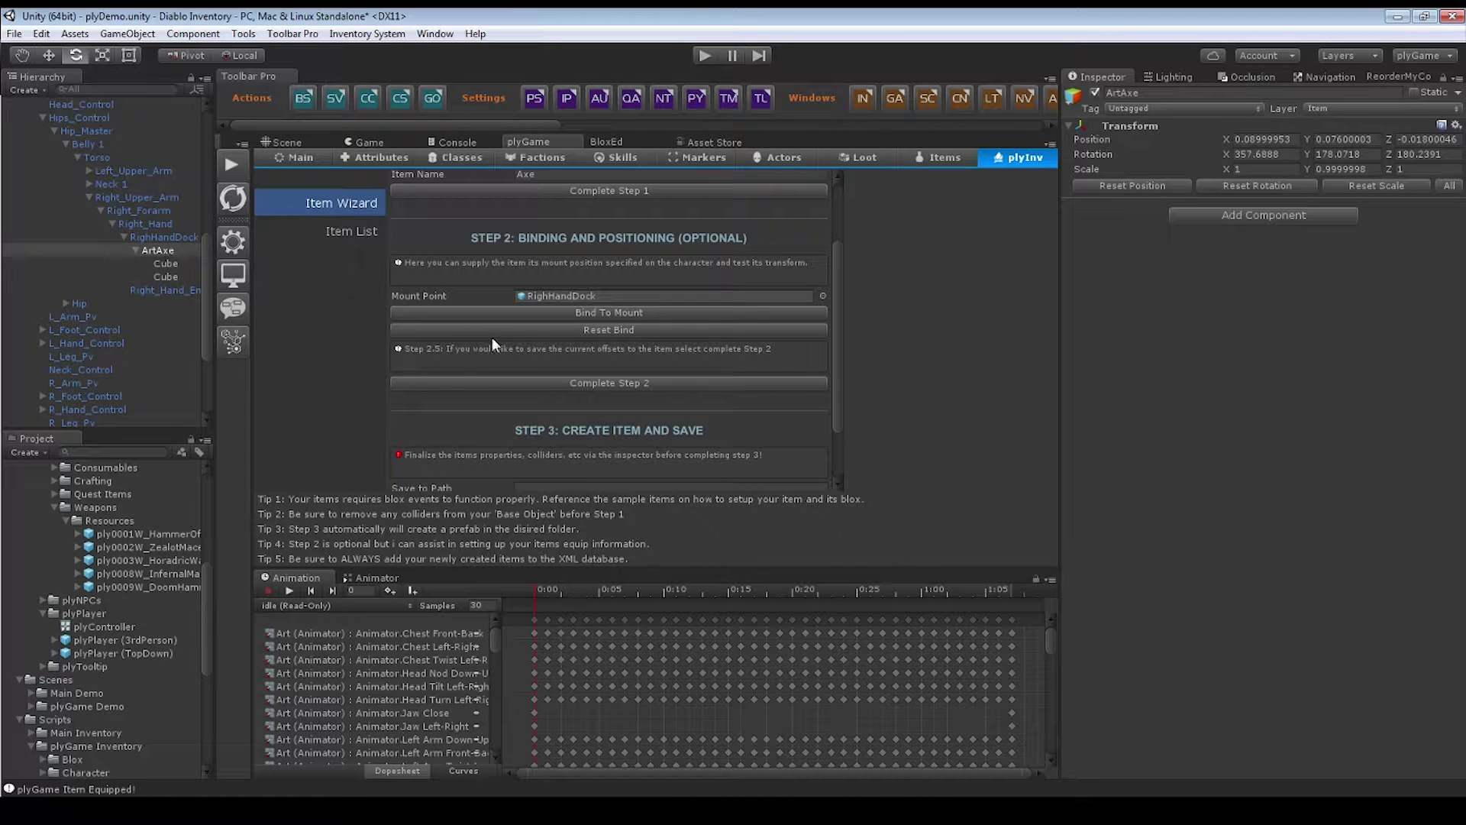
click(164, 250)
scroll(83, 290, up, 10)
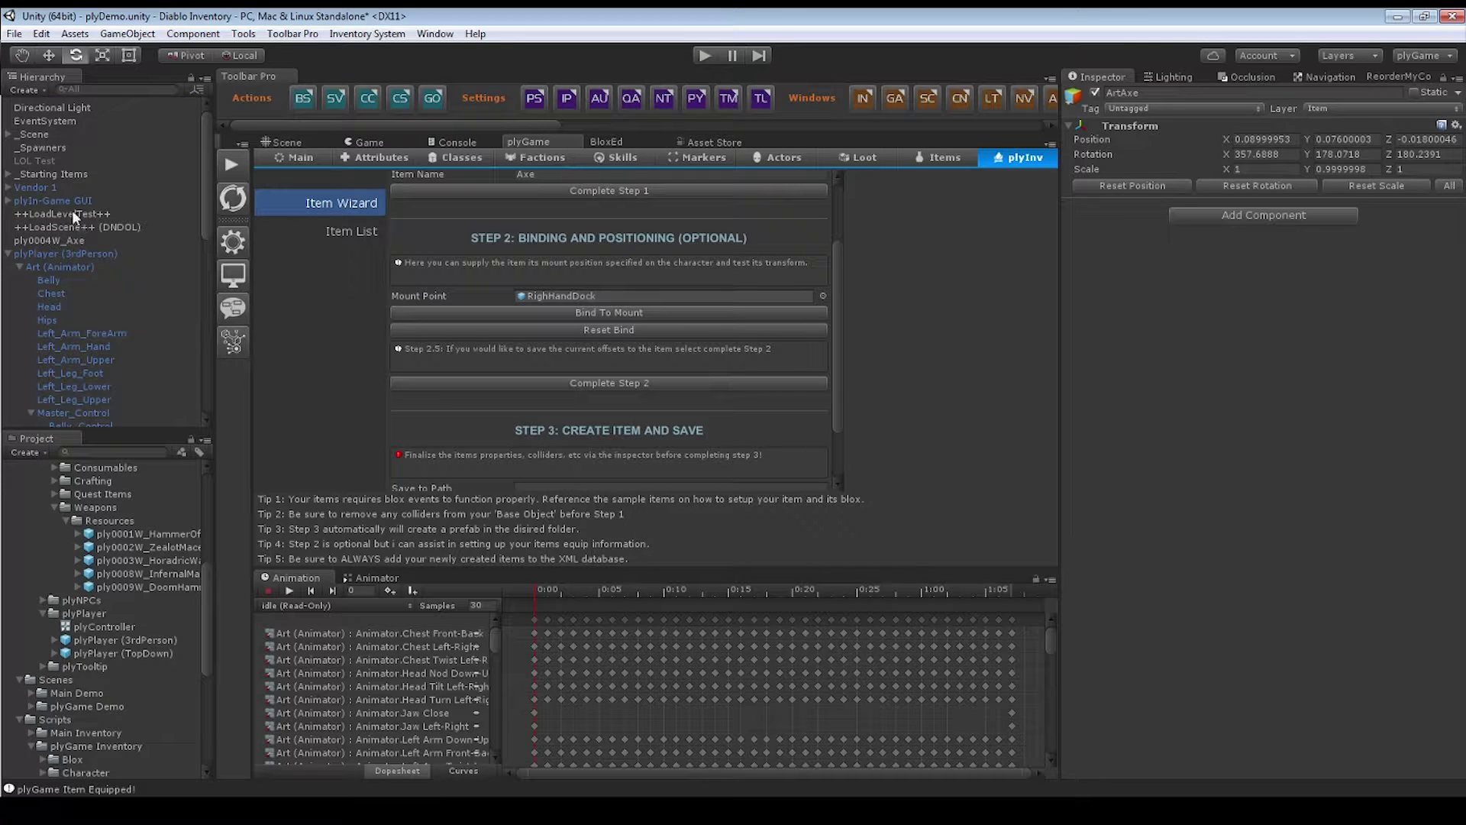
click(588, 313)
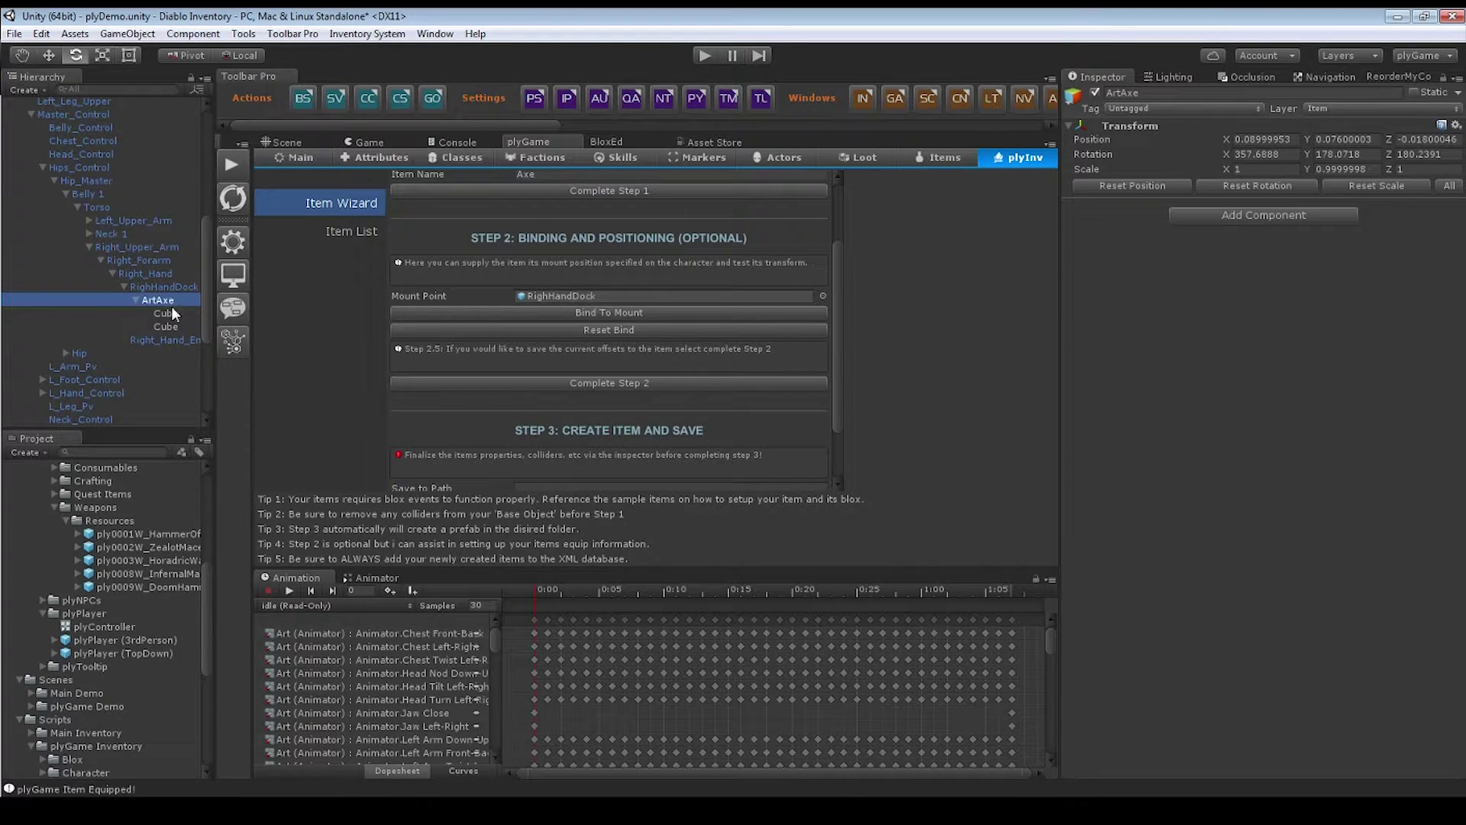
- Complete Step 2 to store the hand offsets, then select ply0004W_Axe in the Hierarchy
scroll(544, 377, down, 1)
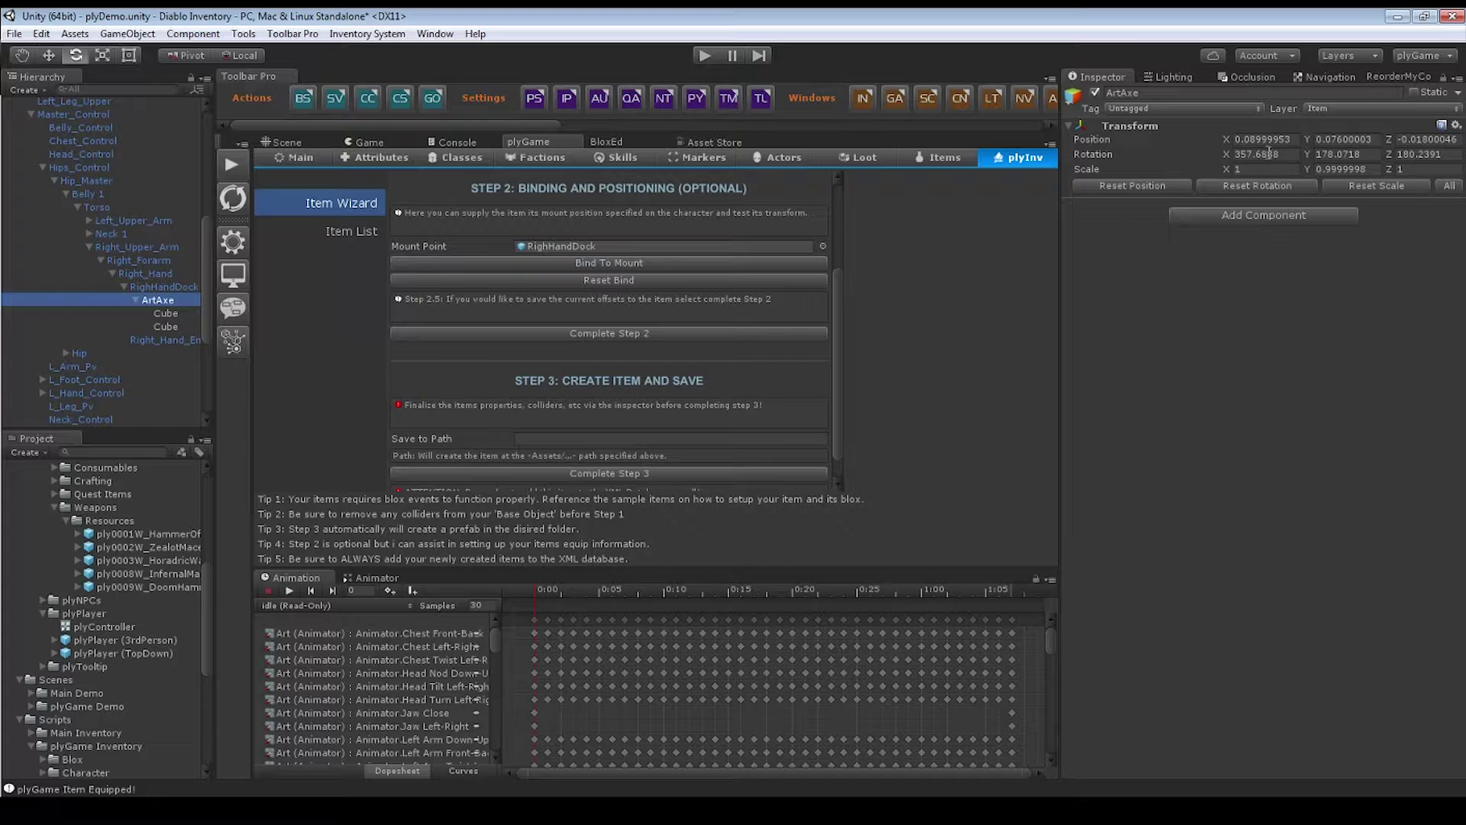
click(570, 333)
scroll(107, 254, up, 6)
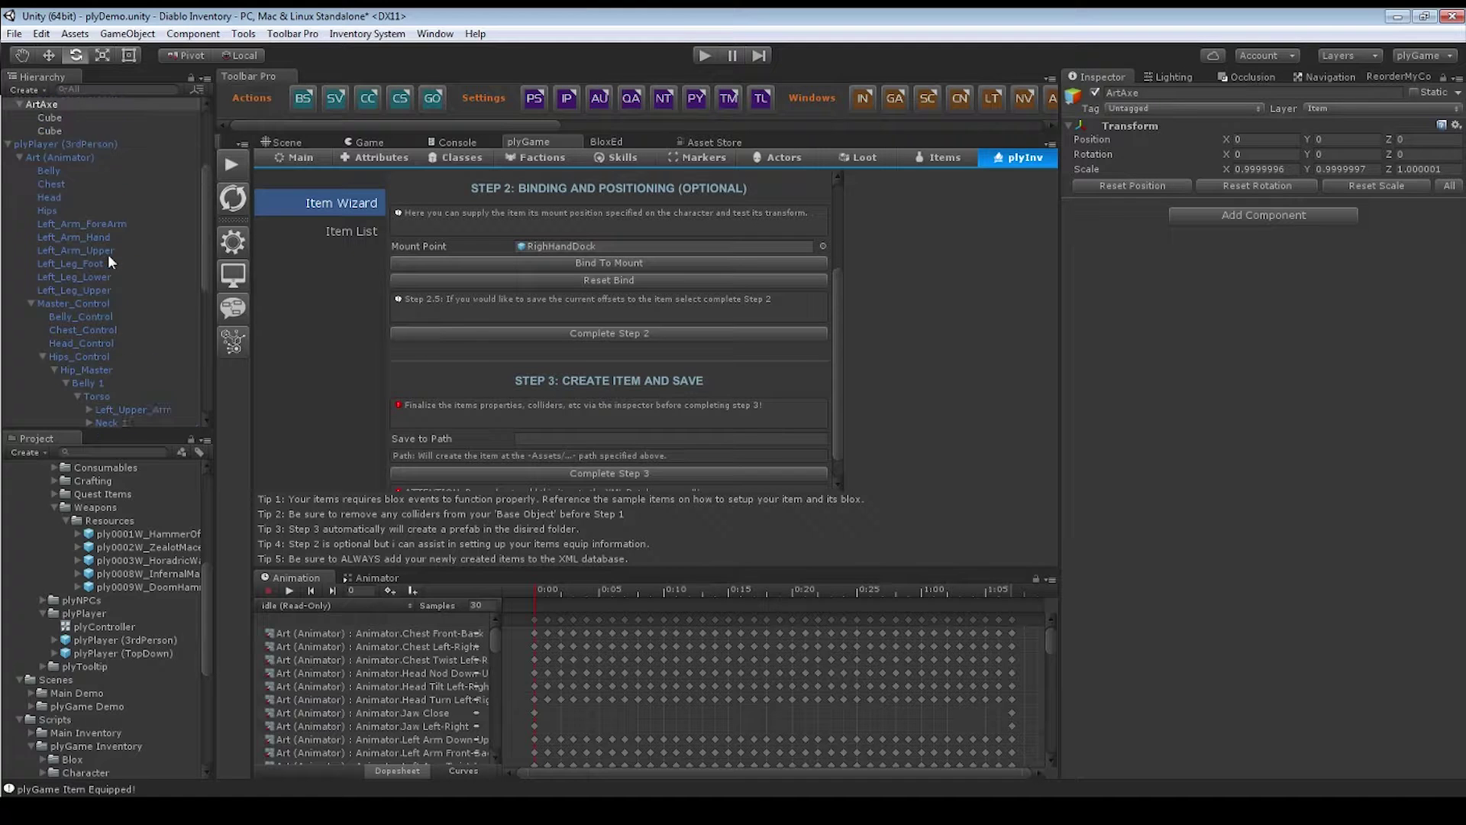
click(58, 190)
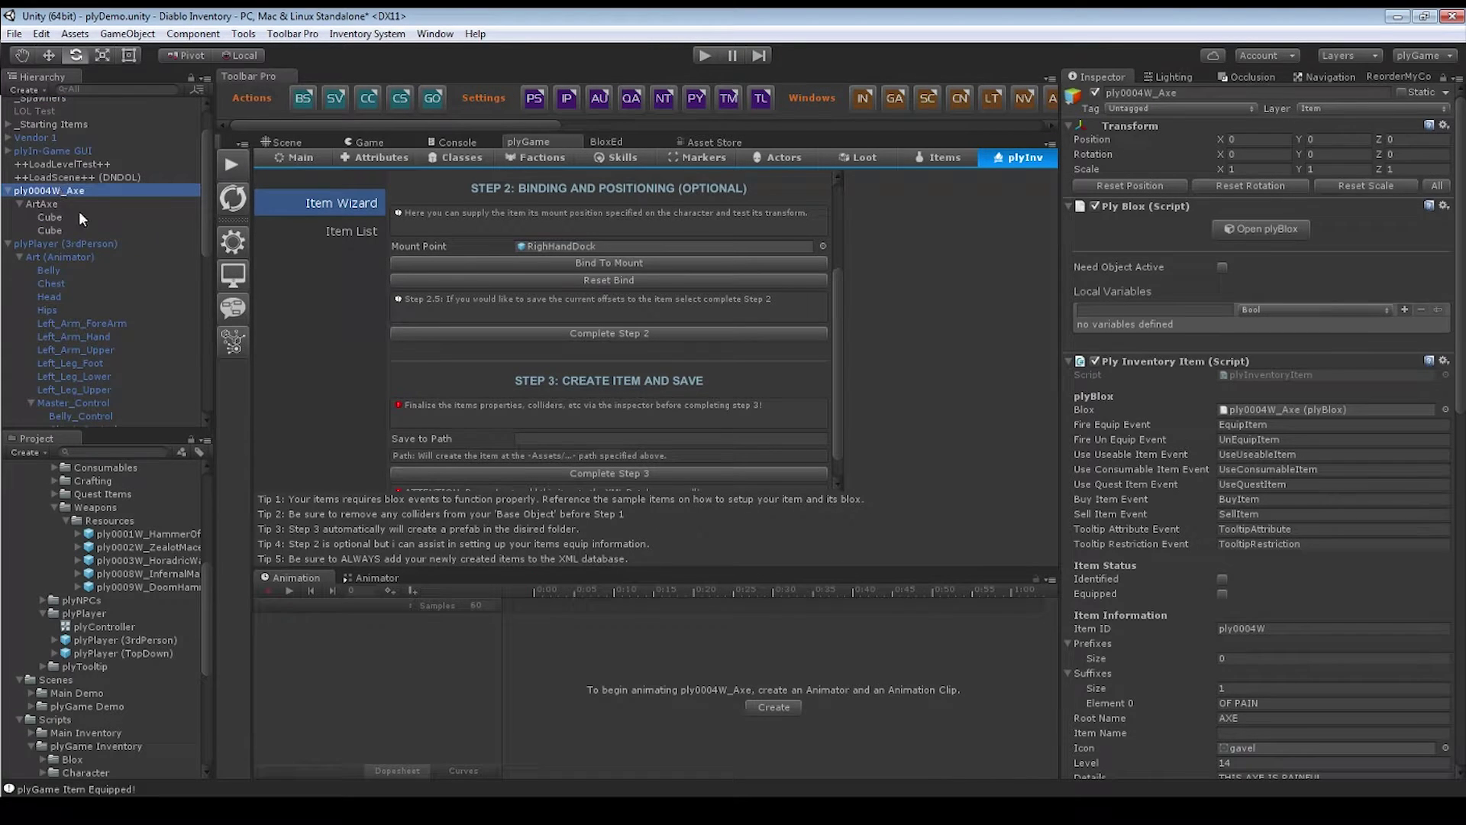
- Review the stored equip offsets: position 0.09, 0.076, -0.018 and rotation -2.31, 178.07, 180.24
scroll(1267, 585, down, 6)
click(1260, 601)
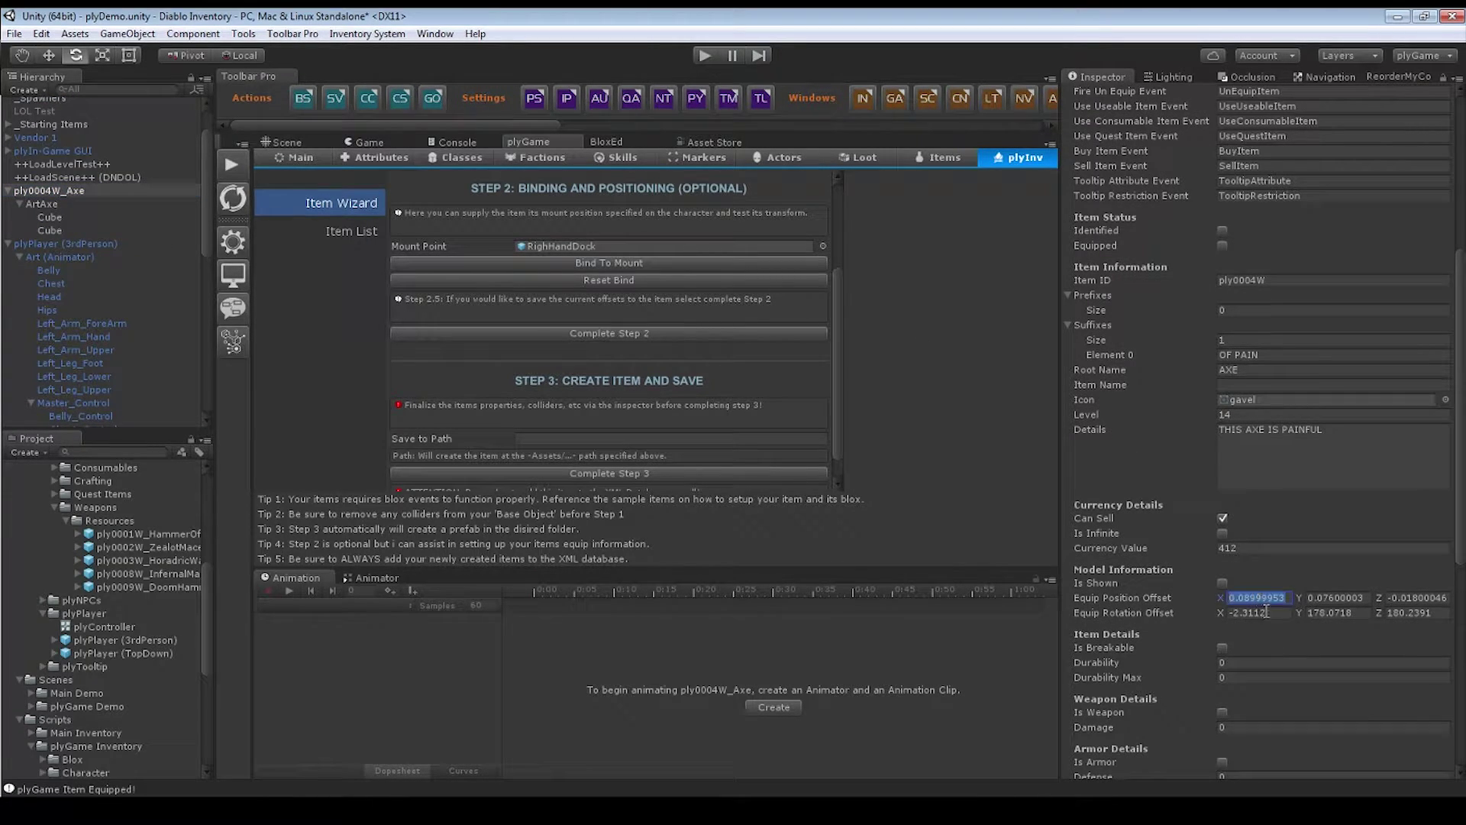
click(1329, 598)
click(1340, 611)
click(1409, 612)
- Tick Model Information > Is Shown for the axe's item model
click(1222, 584)
scroll(600, 336, down, 1)
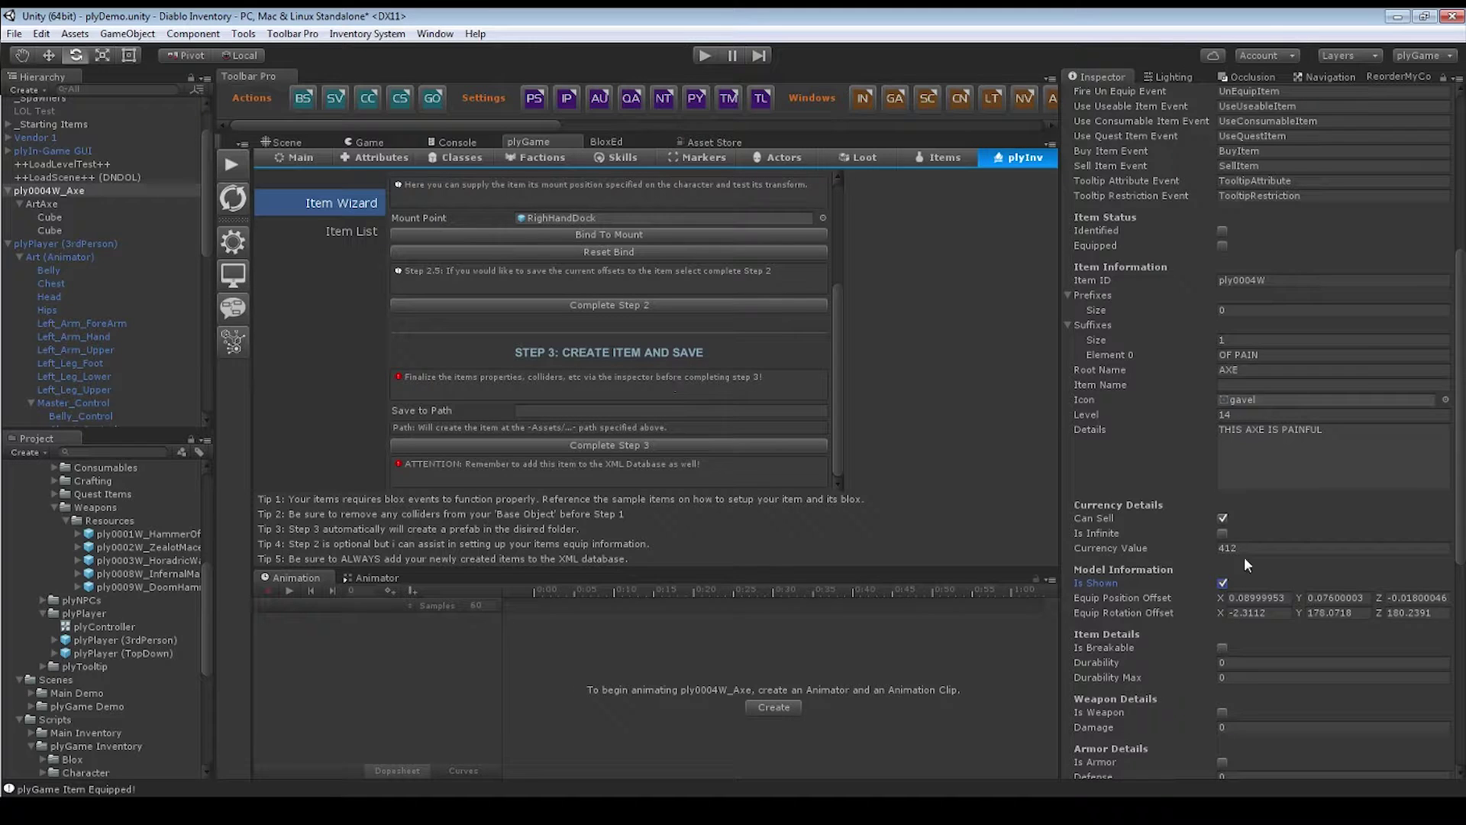
scroll(1222, 382, up, 5)
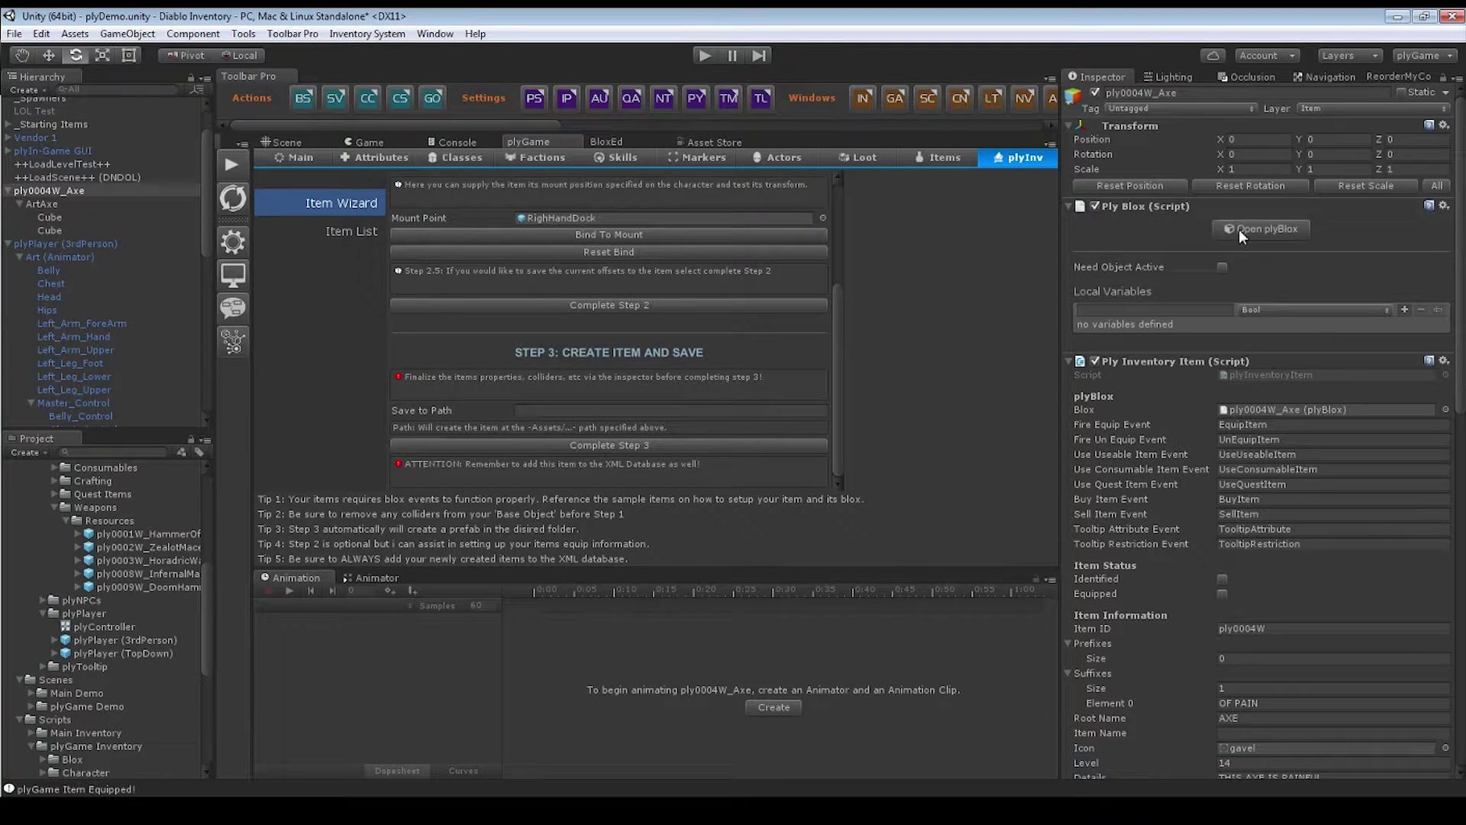
scroll(1318, 450, down, 4)
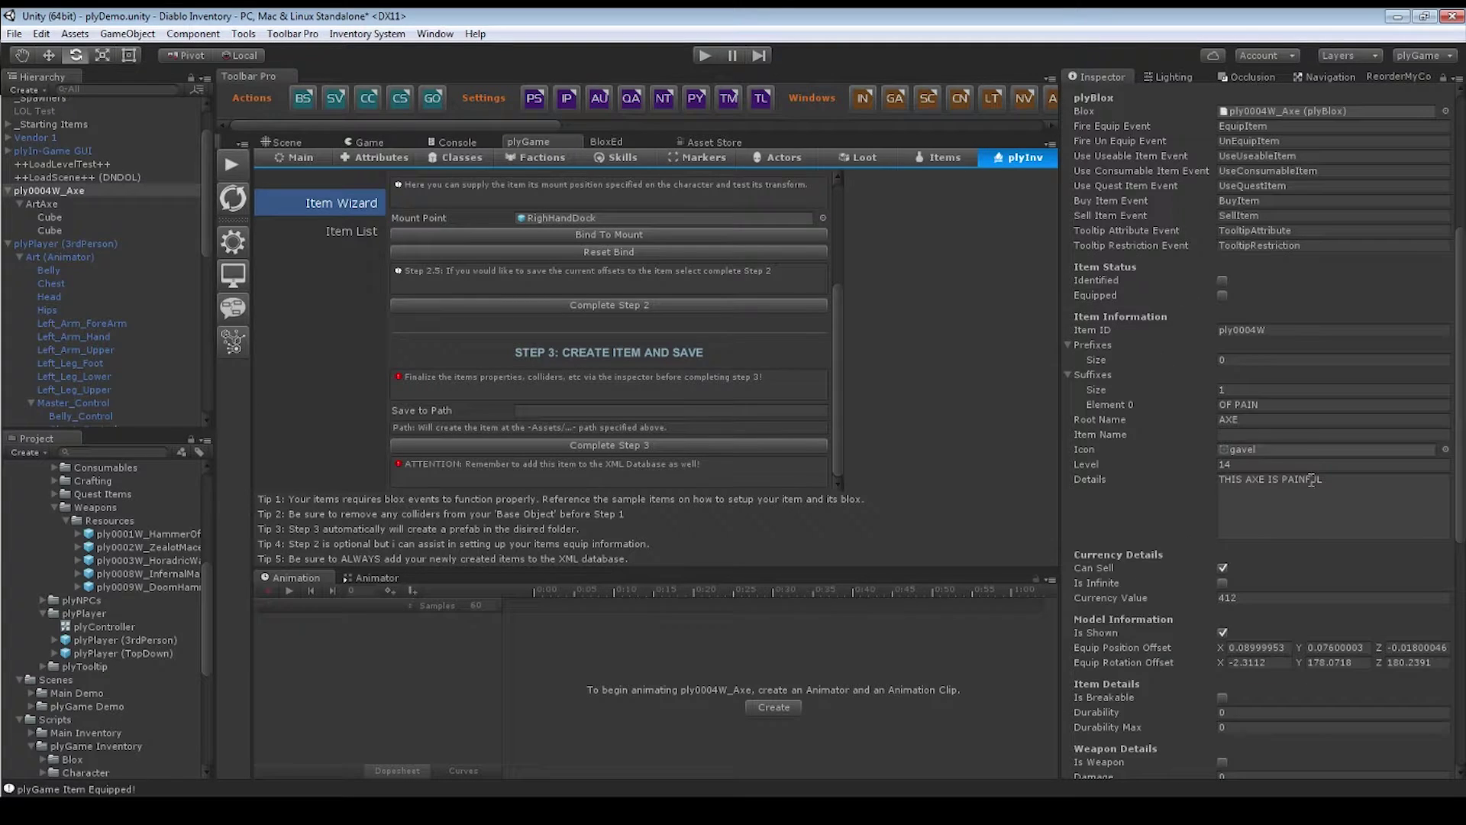
scroll(1298, 504, down, 6)
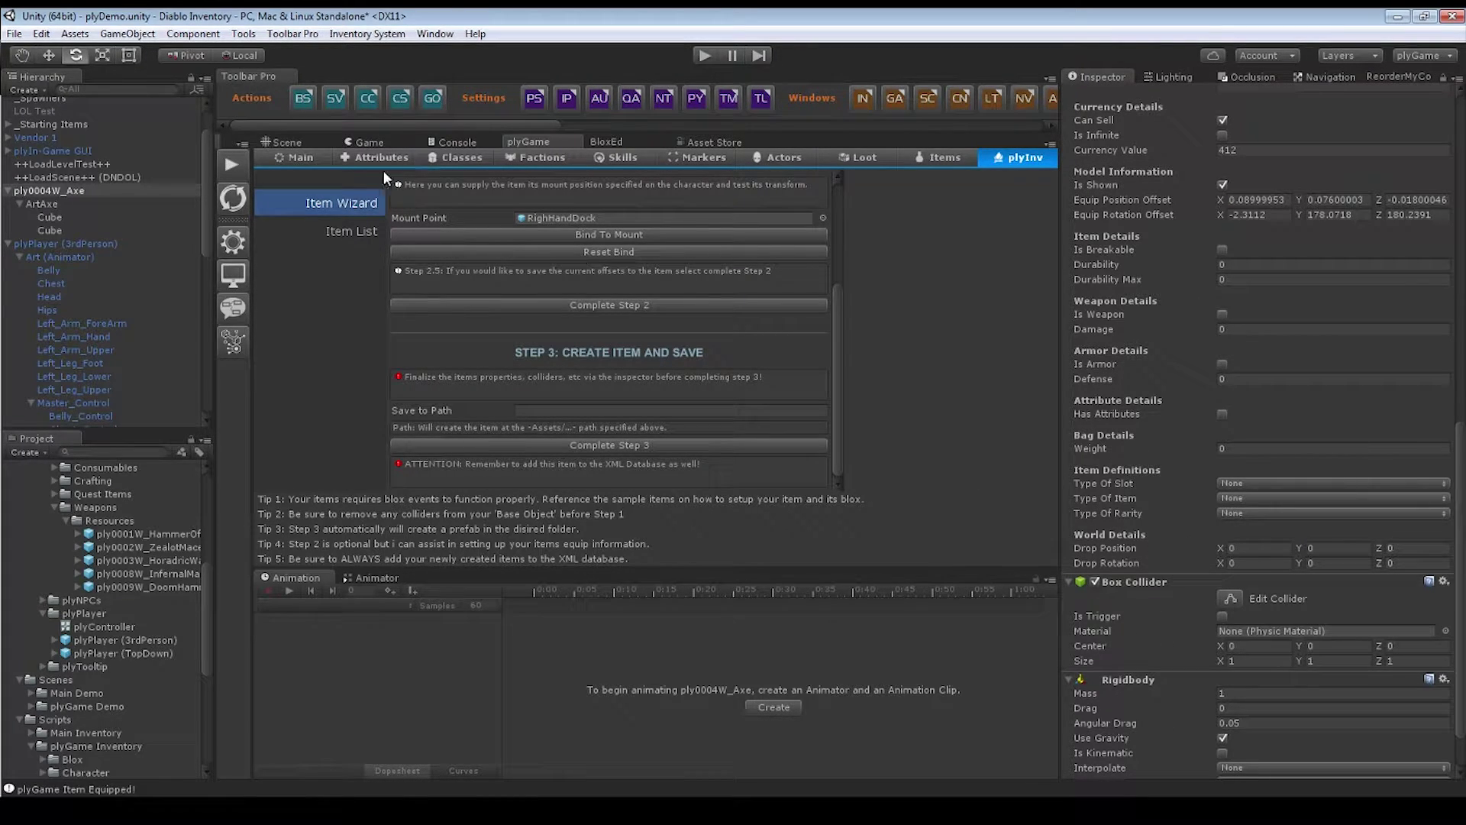
- Switch to the Scene view and frame the axe to inspect its box collider
click(281, 139)
alt+drag(547, 273, 676, 400)
key(f)
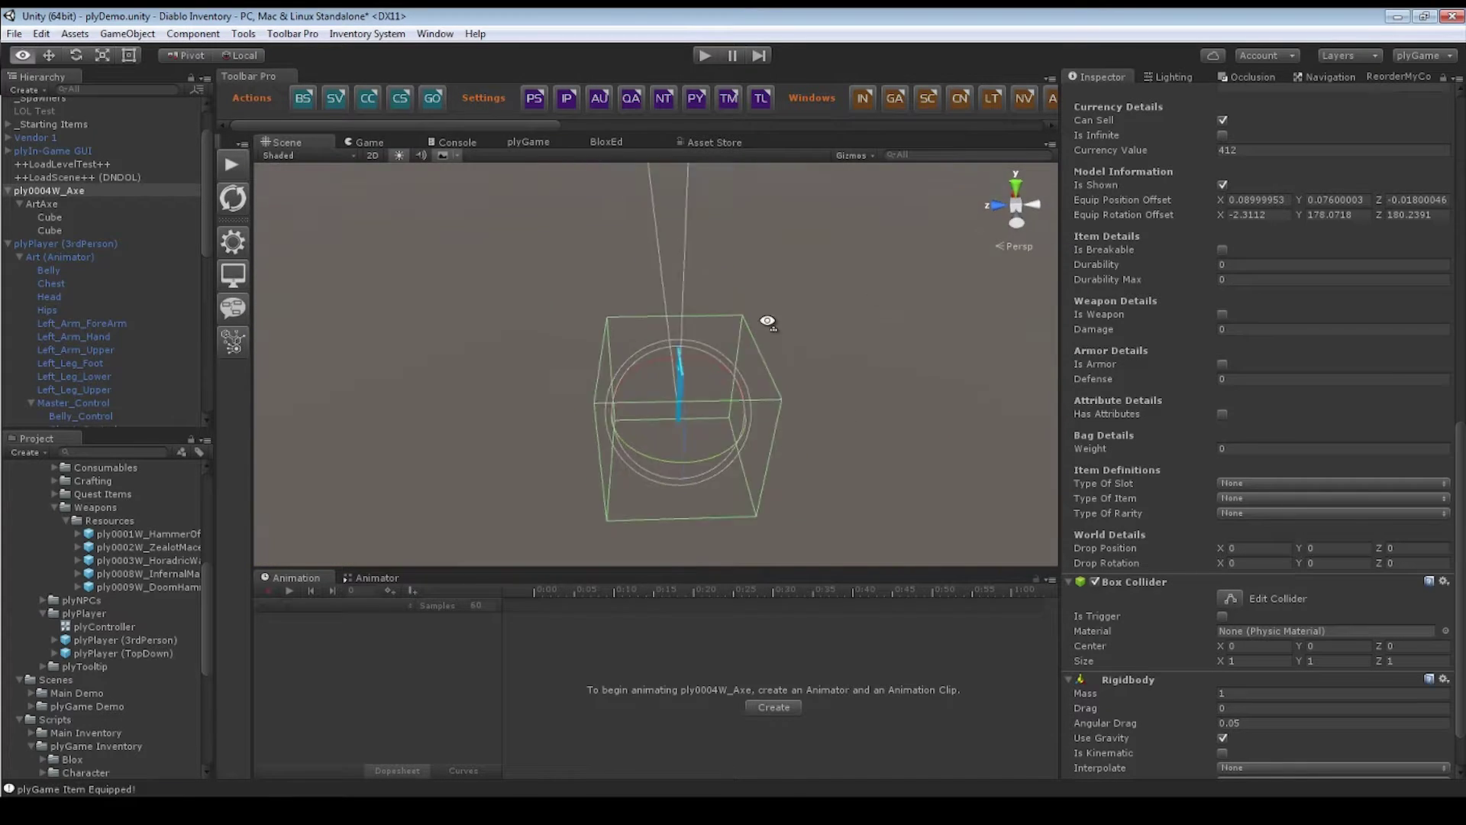
alt+drag(767, 320, 450, 287)
alt+drag(744, 331, 769, 383)
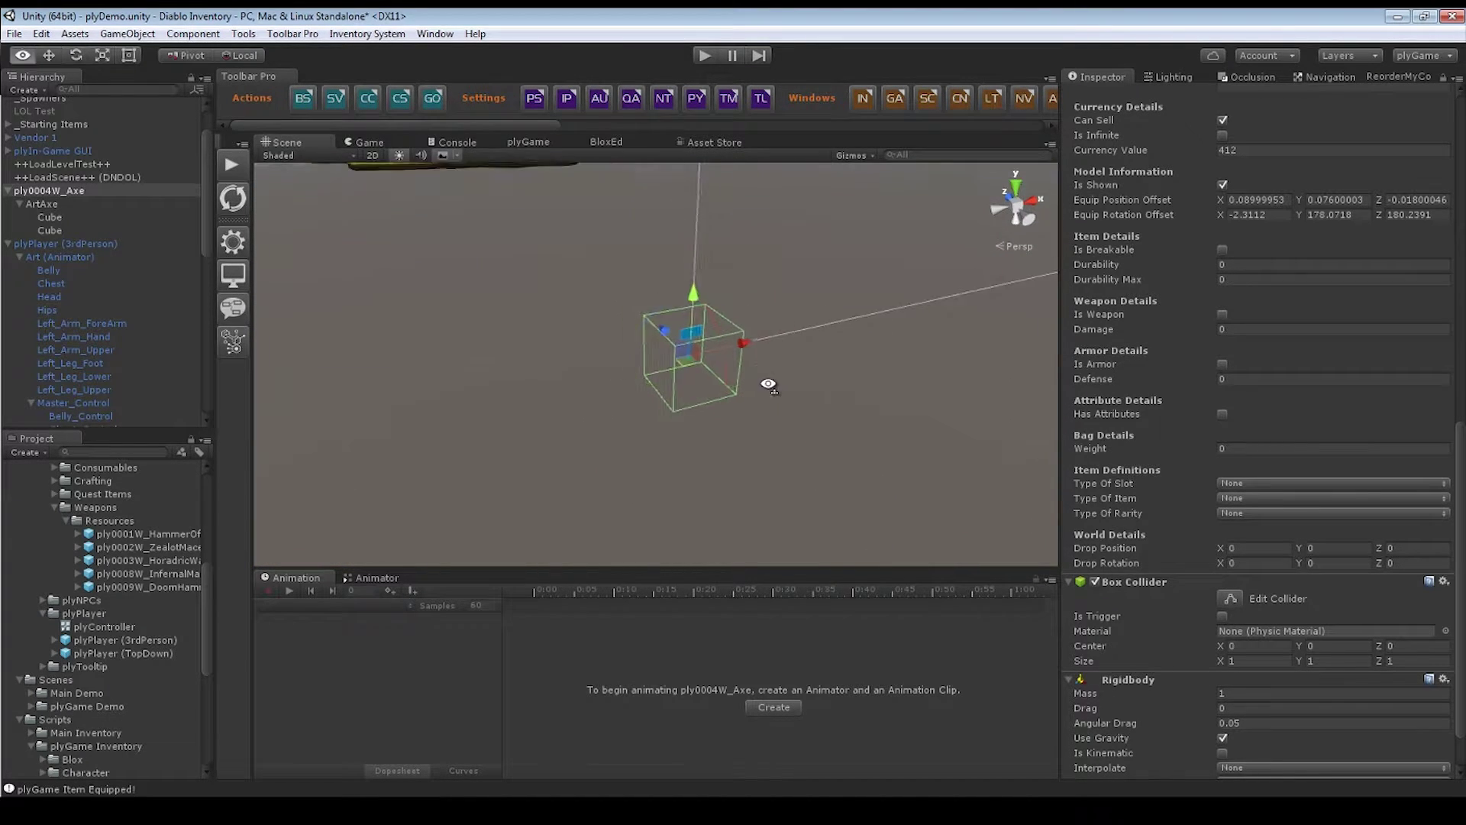
key(w)
scroll(1200, 251, up, 10)
scroll(1201, 250, up, 5)
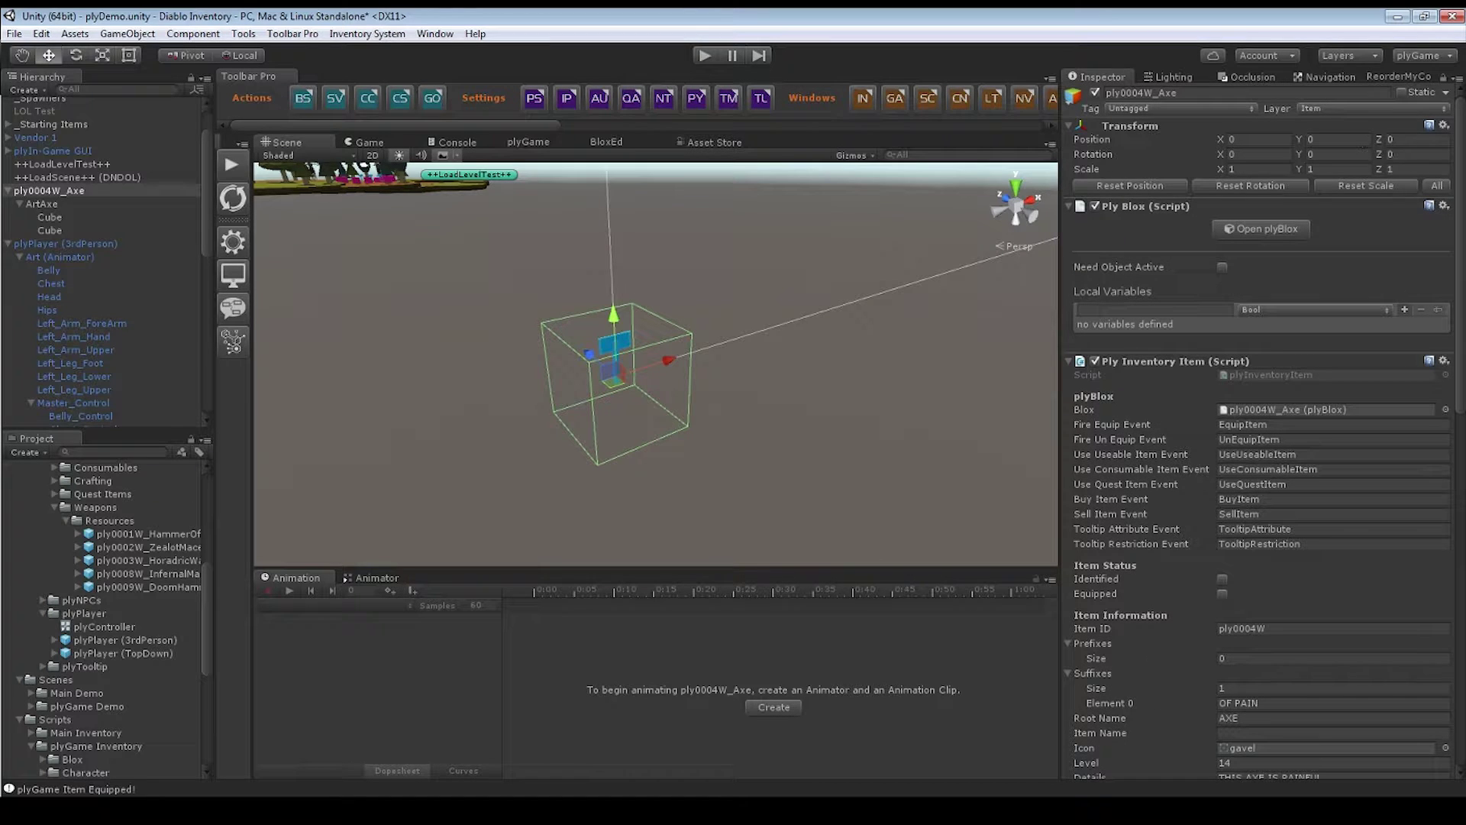
alt+drag(836, 290, 733, 260)
scroll(1368, 568, down, 10)
scroll(1372, 564, down, 8)
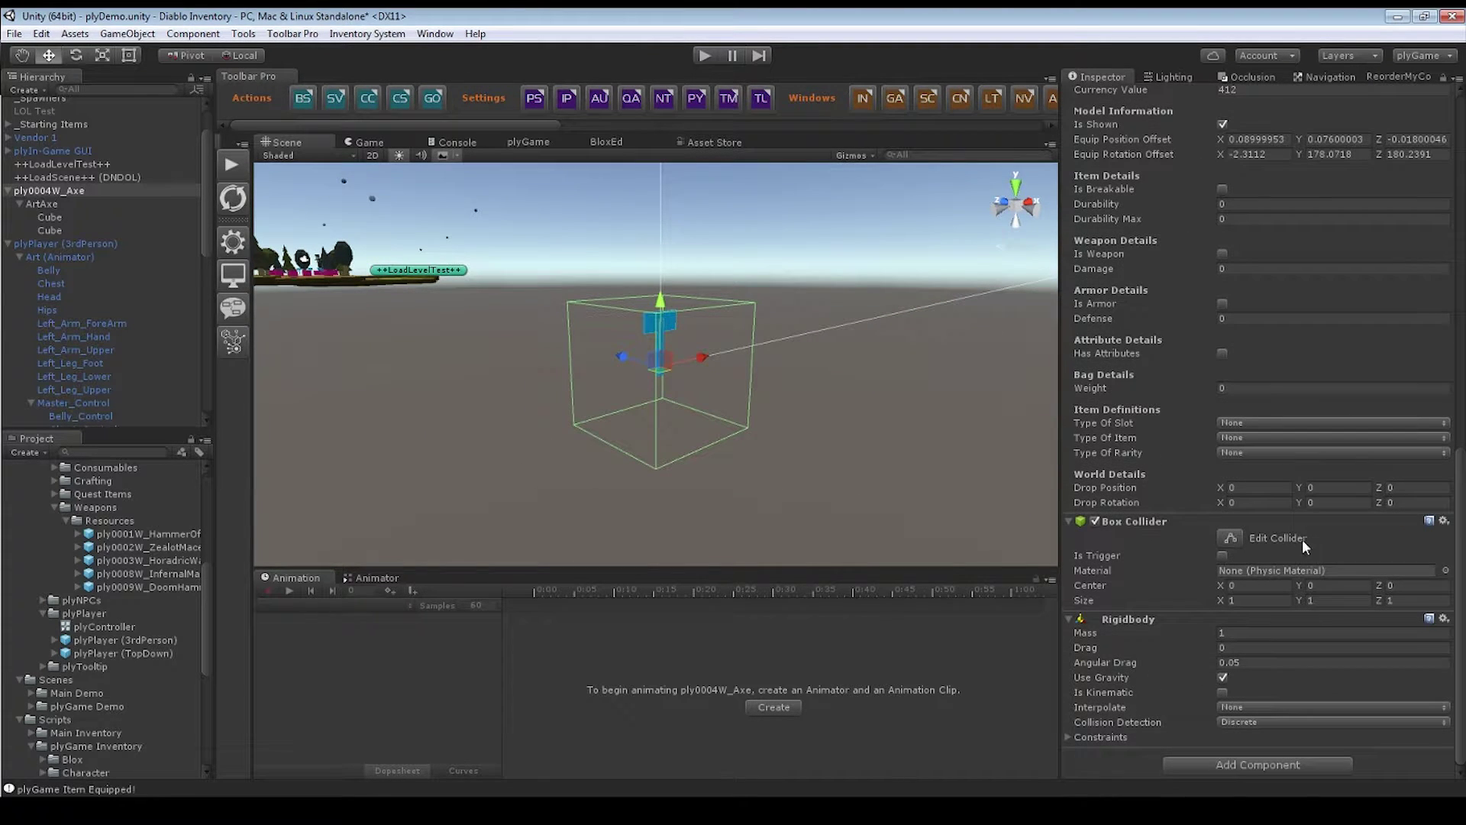
alt+drag(710, 397, 756, 386)
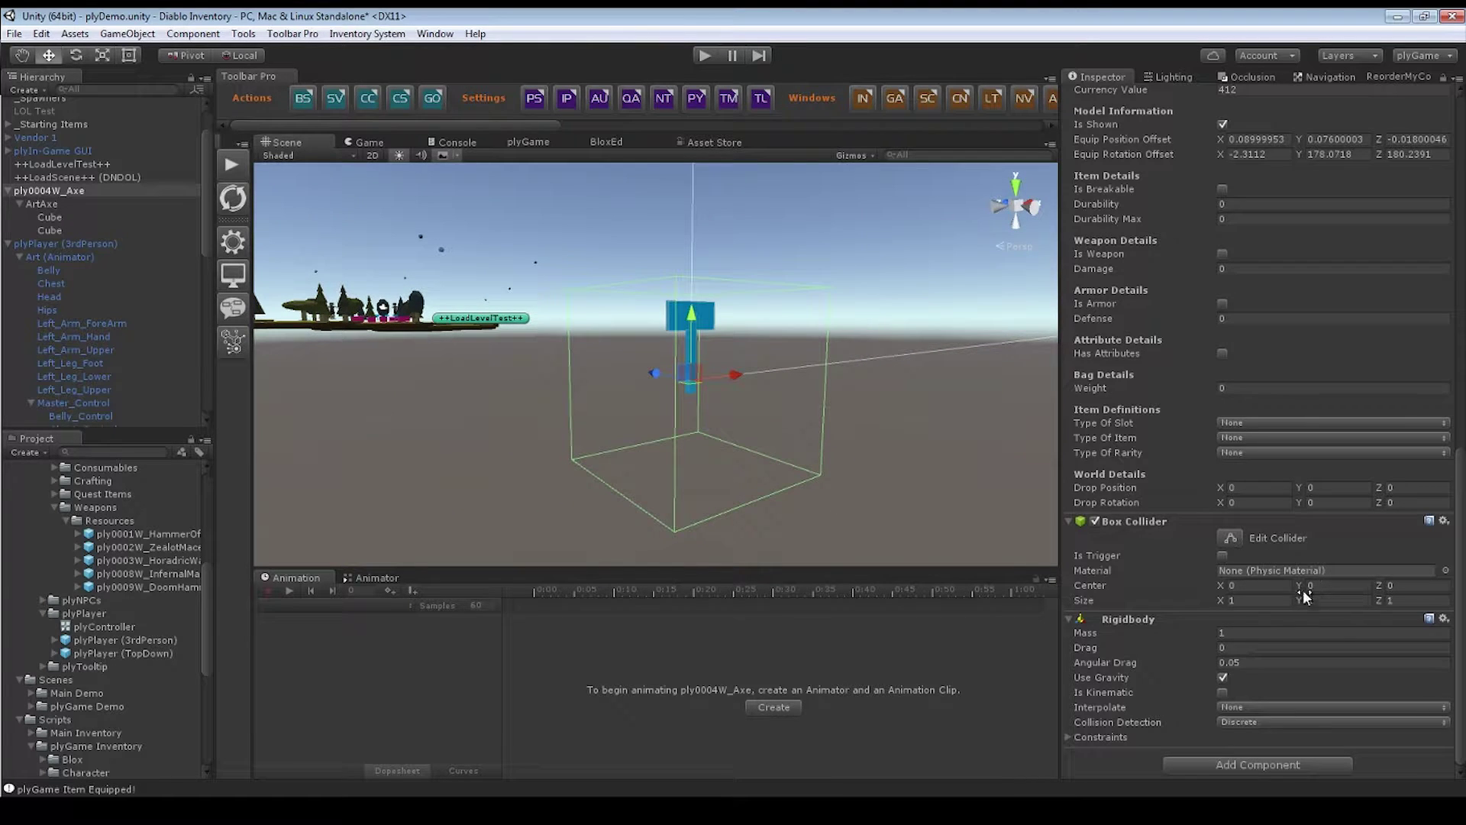
- Raise the Box Collider center up the axe and shrink its Z size to 0.04
drag(1304, 583, 1195, 598)
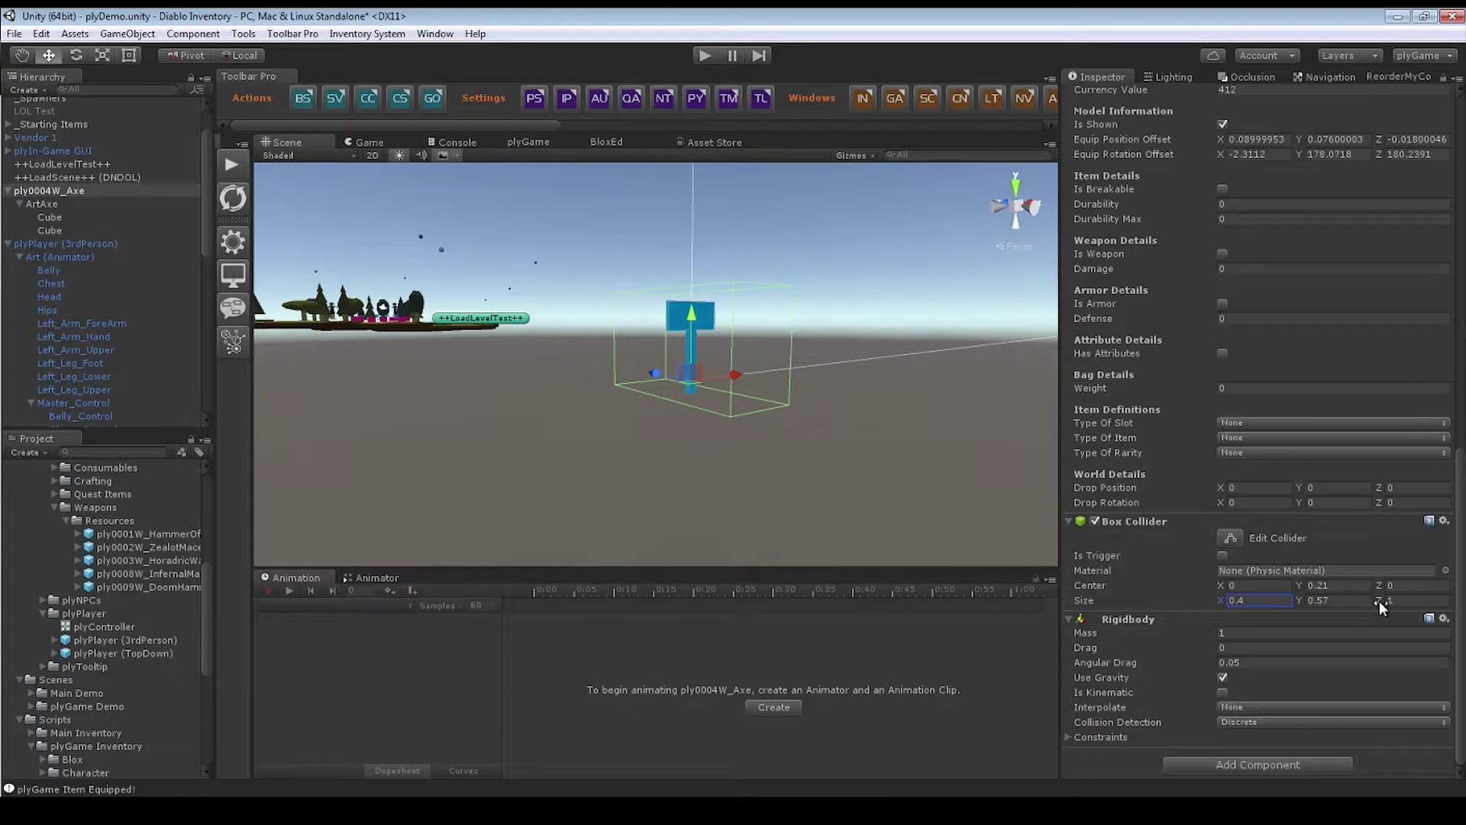
drag(1379, 602, 1351, 597)
alt+drag(1023, 504, 1152, 502)
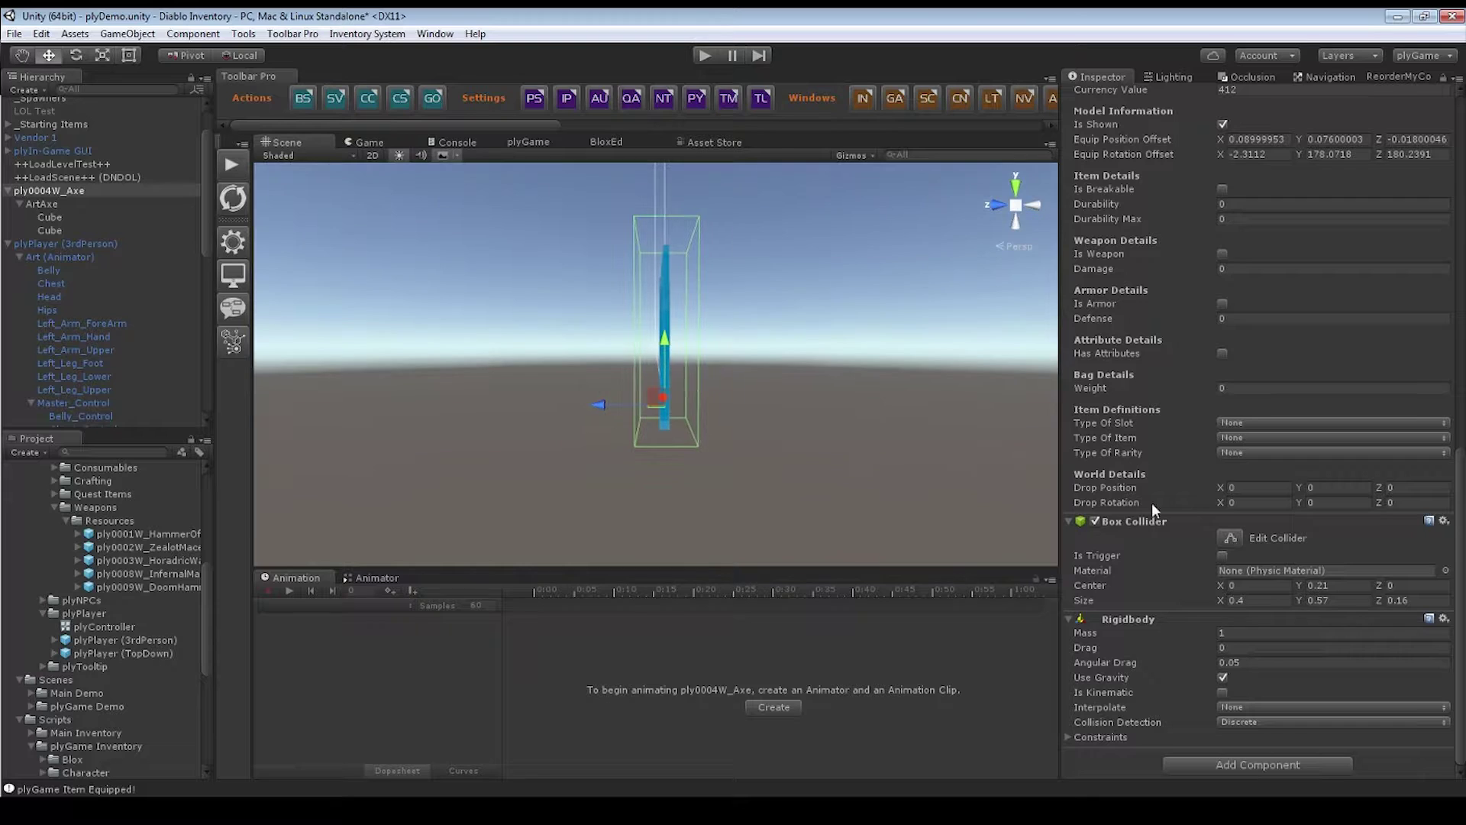
click(1379, 600)
drag(1375, 599, 1371, 598)
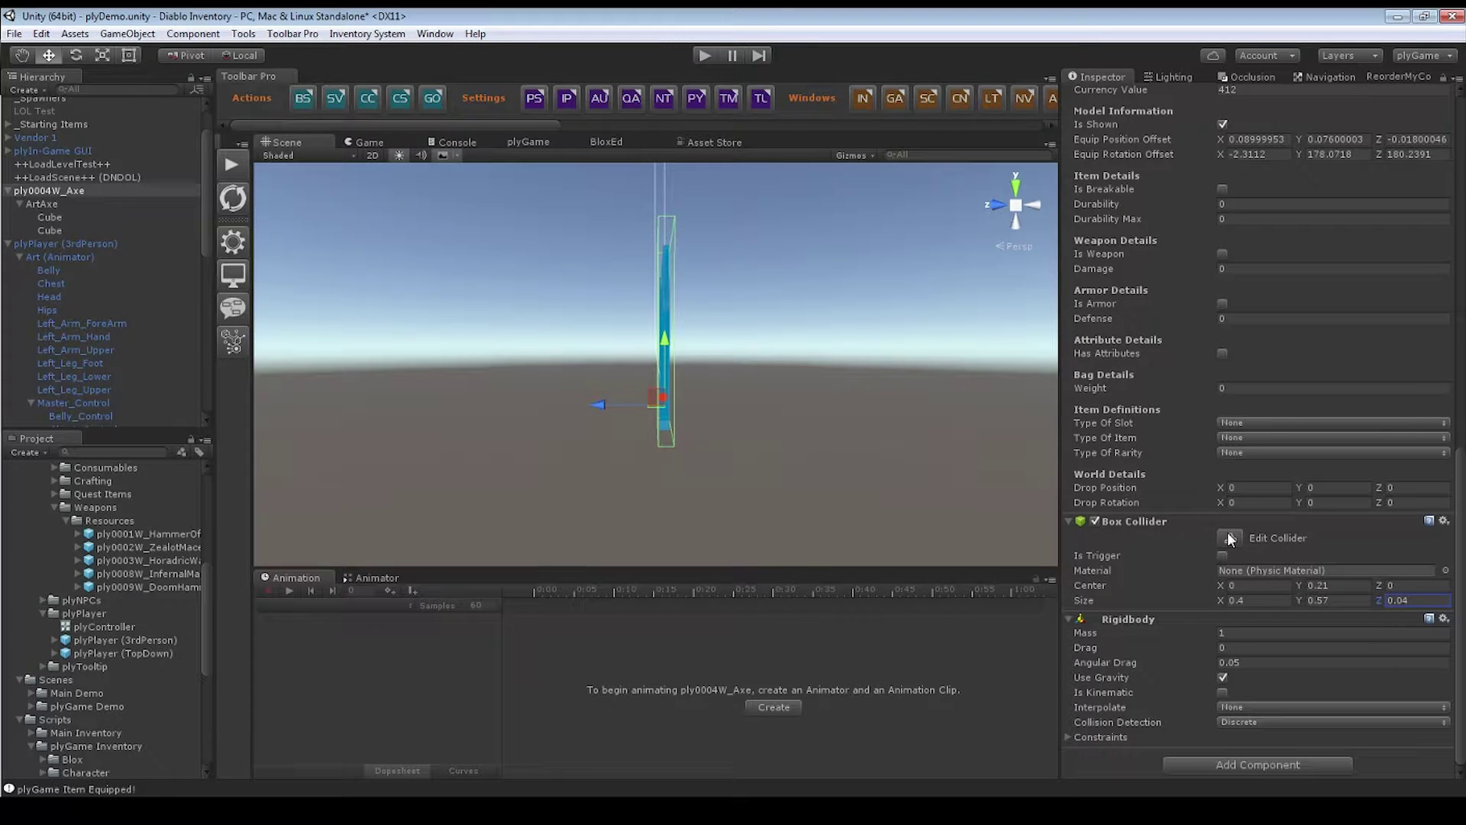
- Fit the collider's top and bottom edges to the axe with Edit Collider, then enter Rigidbody Mass 15
alt+drag(955, 443, 408, 454)
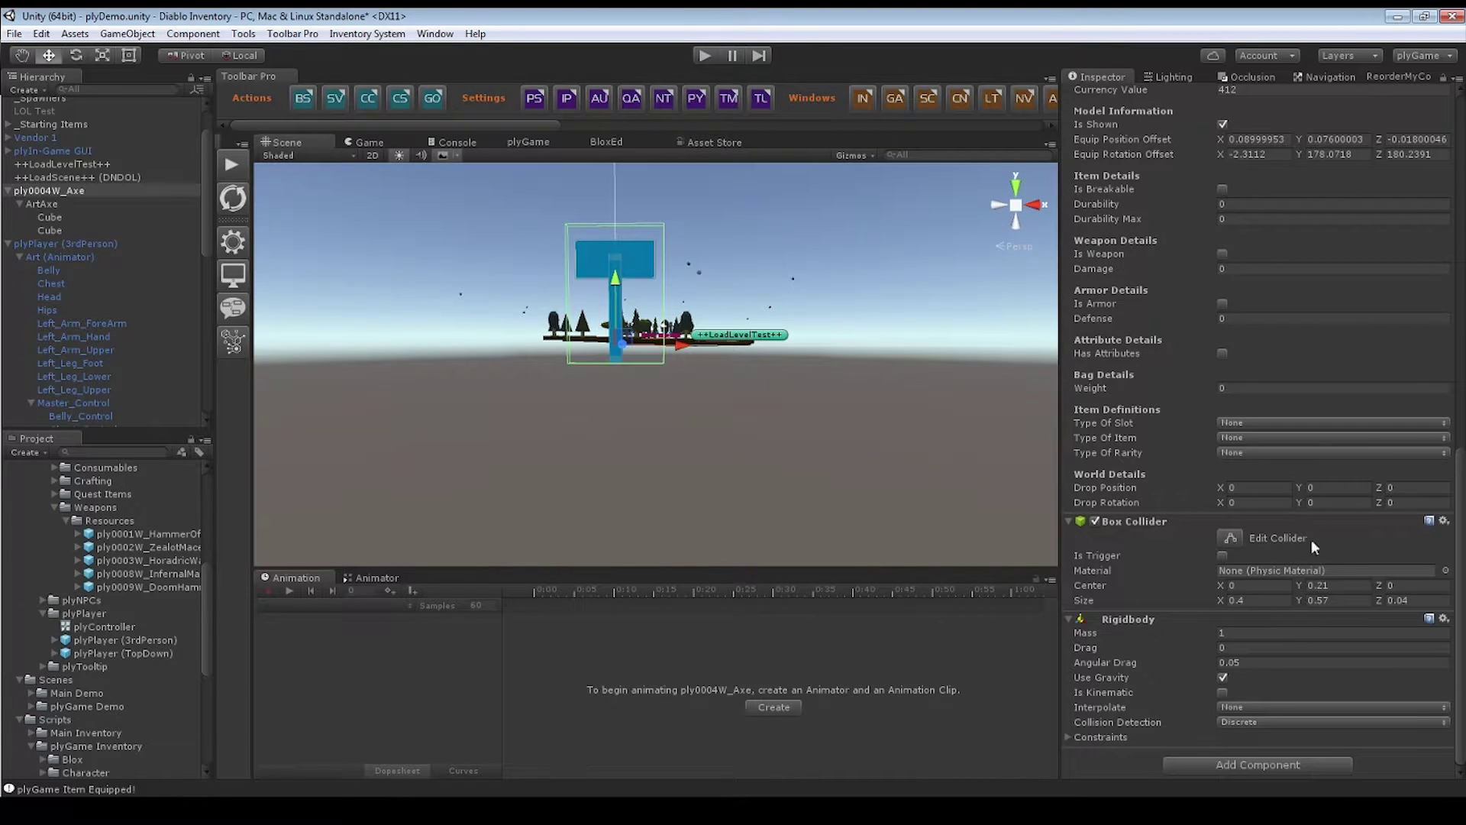
click(1231, 536)
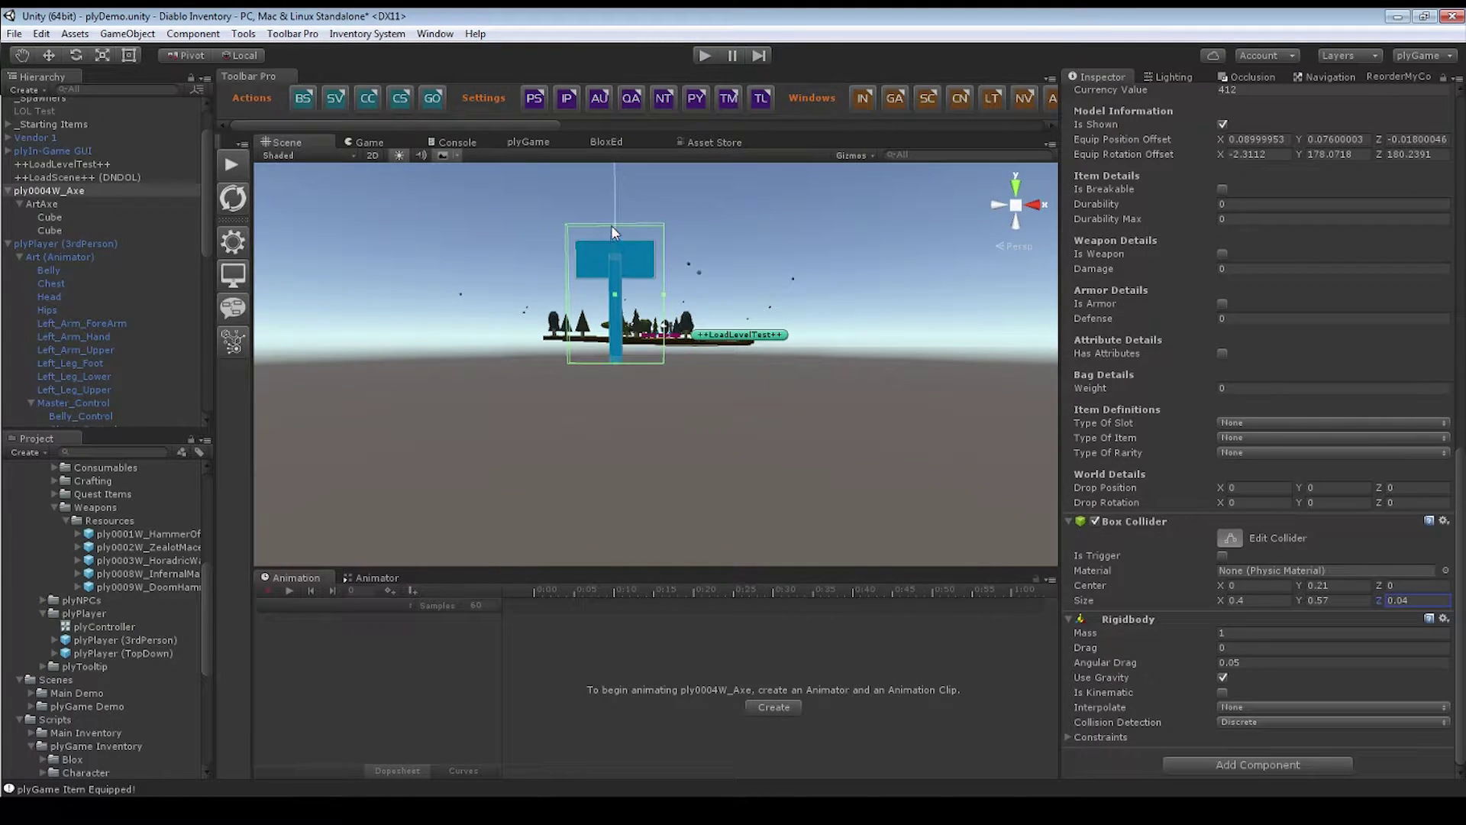
drag(612, 225, 615, 236)
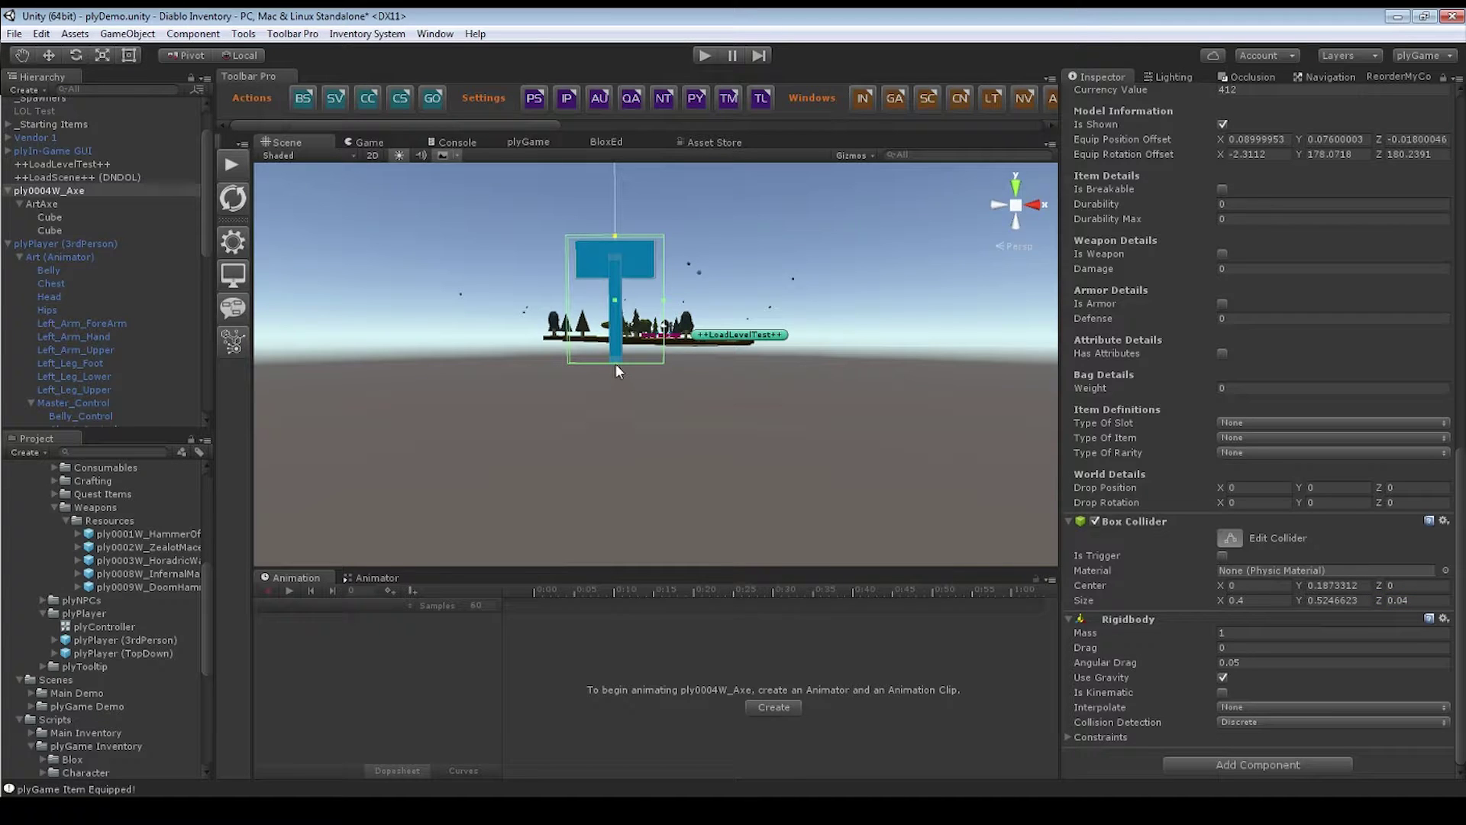
drag(615, 363, 973, 433)
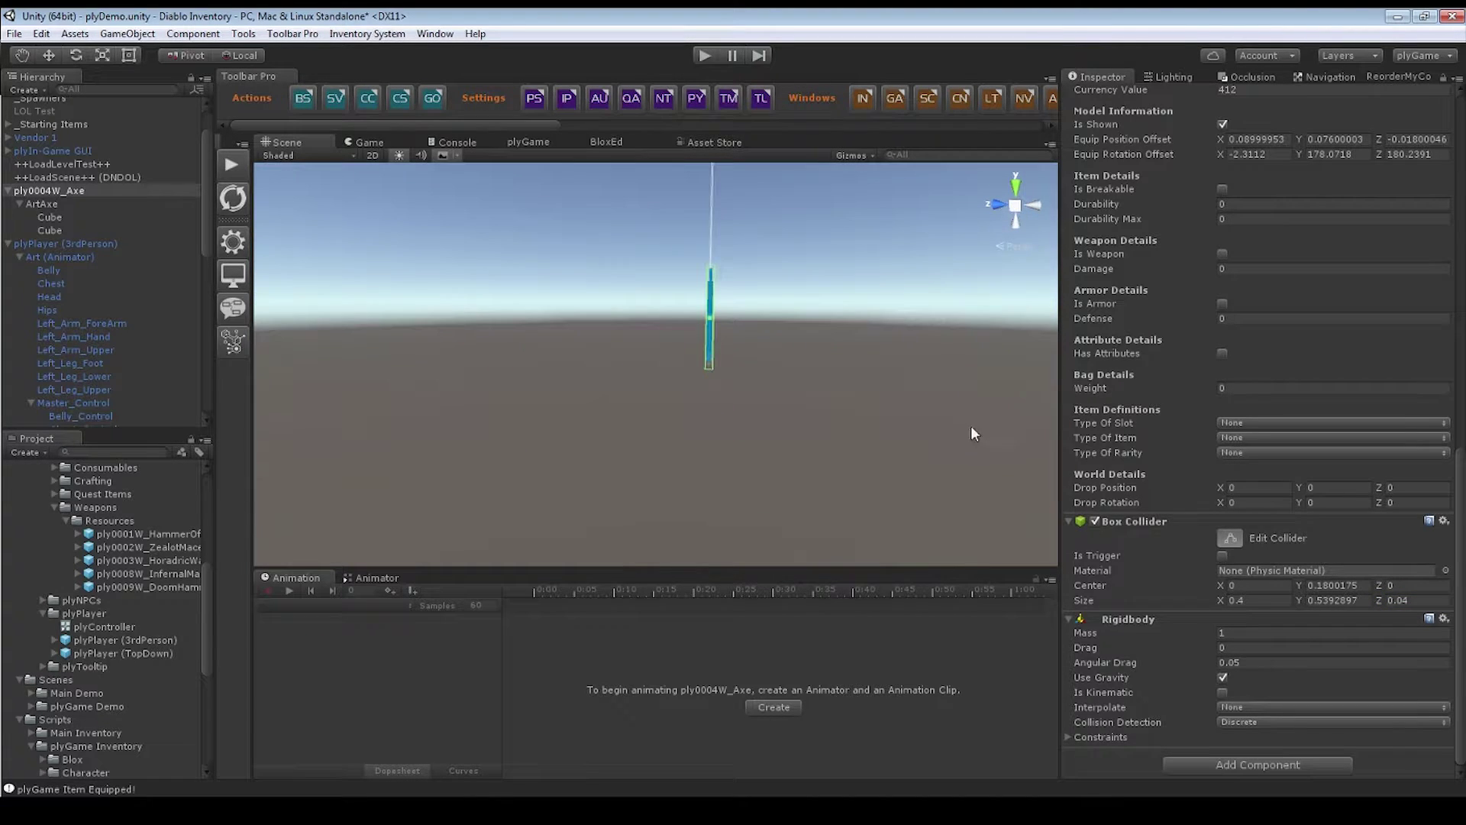
click(1230, 537)
alt+drag(1039, 359, 822, 394)
alt+right_drag(822, 394, 776, 372)
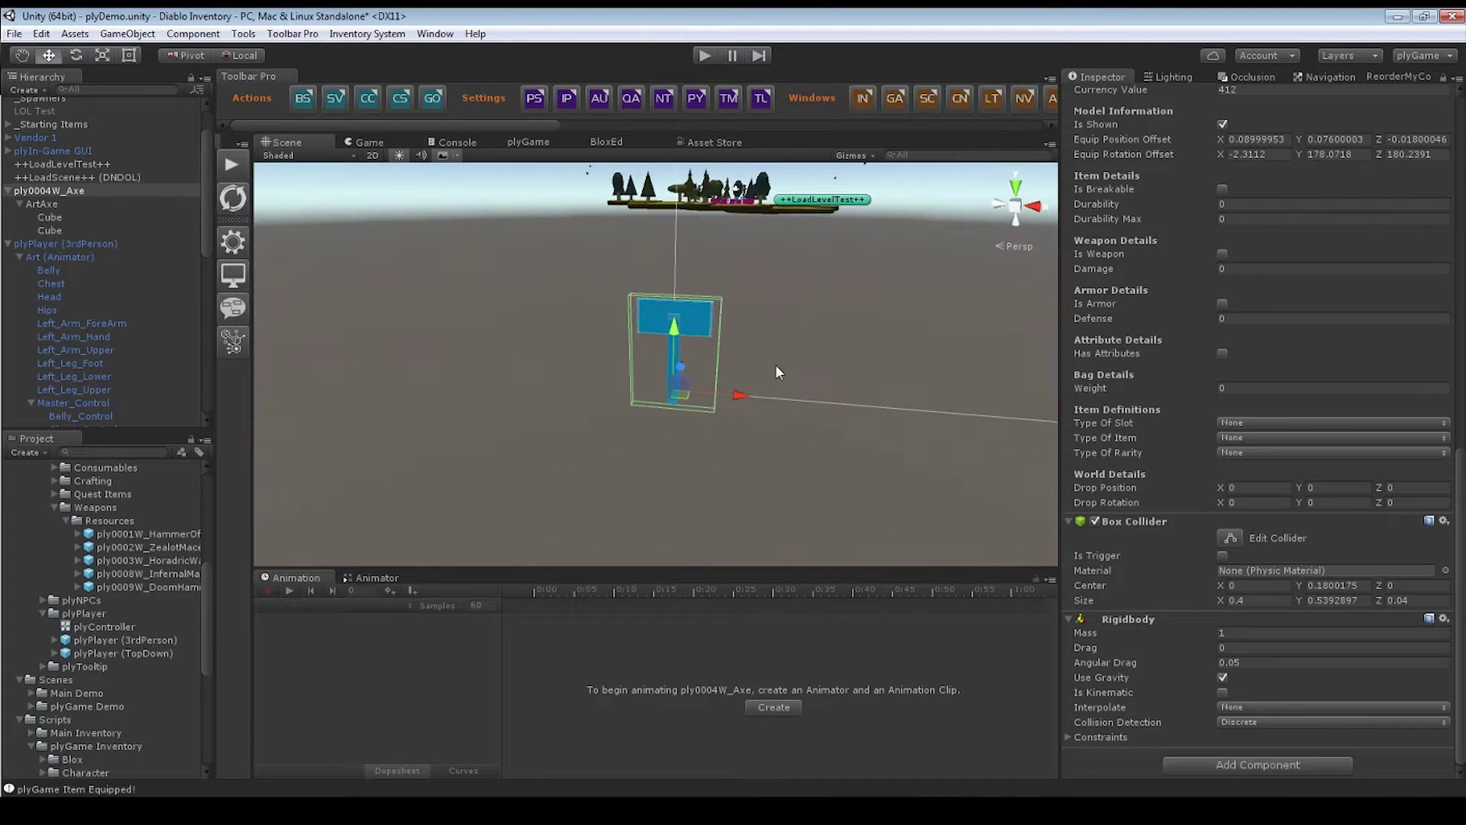
click(1238, 631)
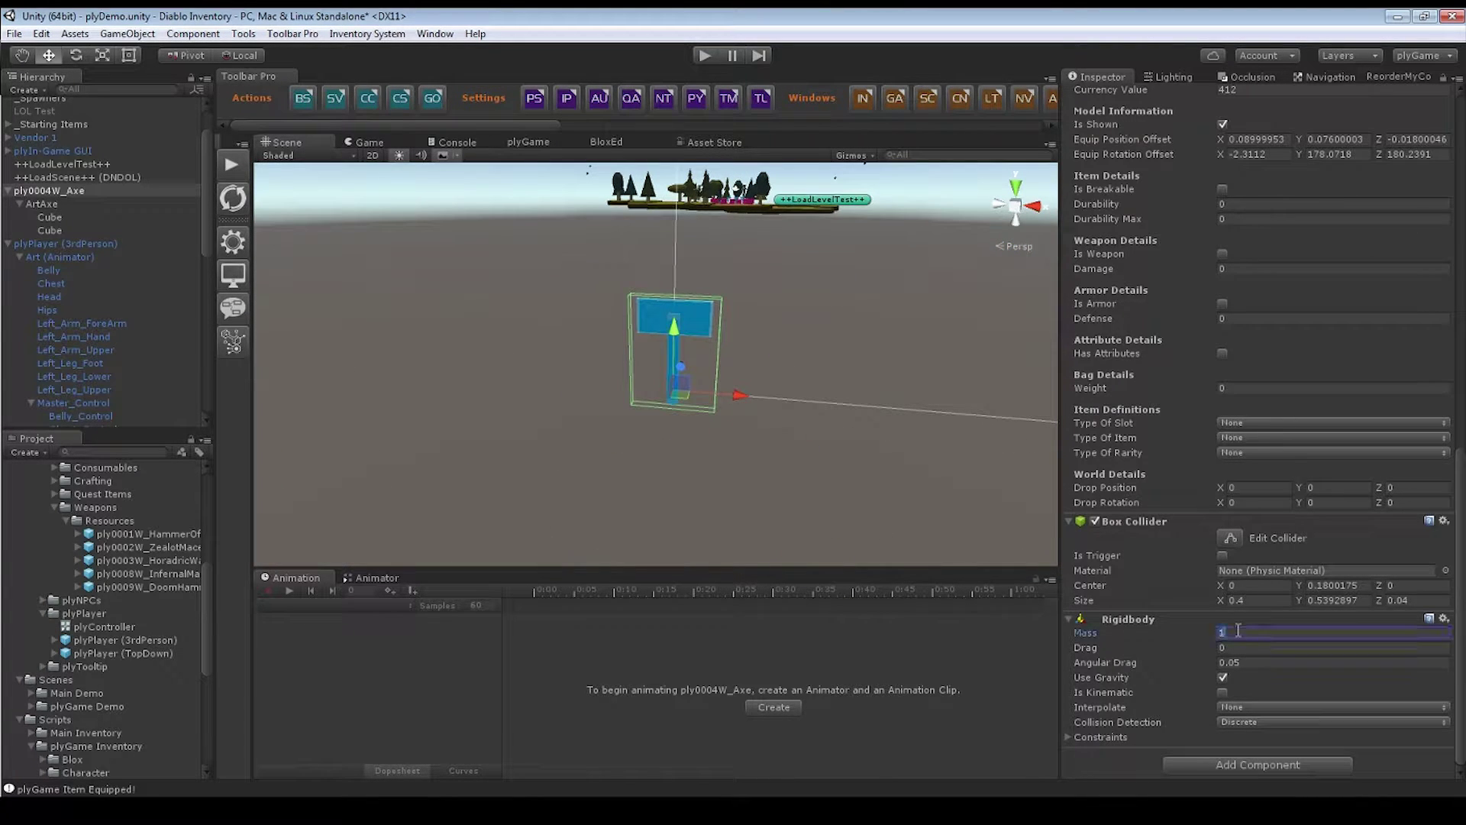
text(1)
- Commit the mass value and delete the plyPlayer (3rdPerson) character from the scene
click(1231, 650)
scroll(1240, 681, up, 5)
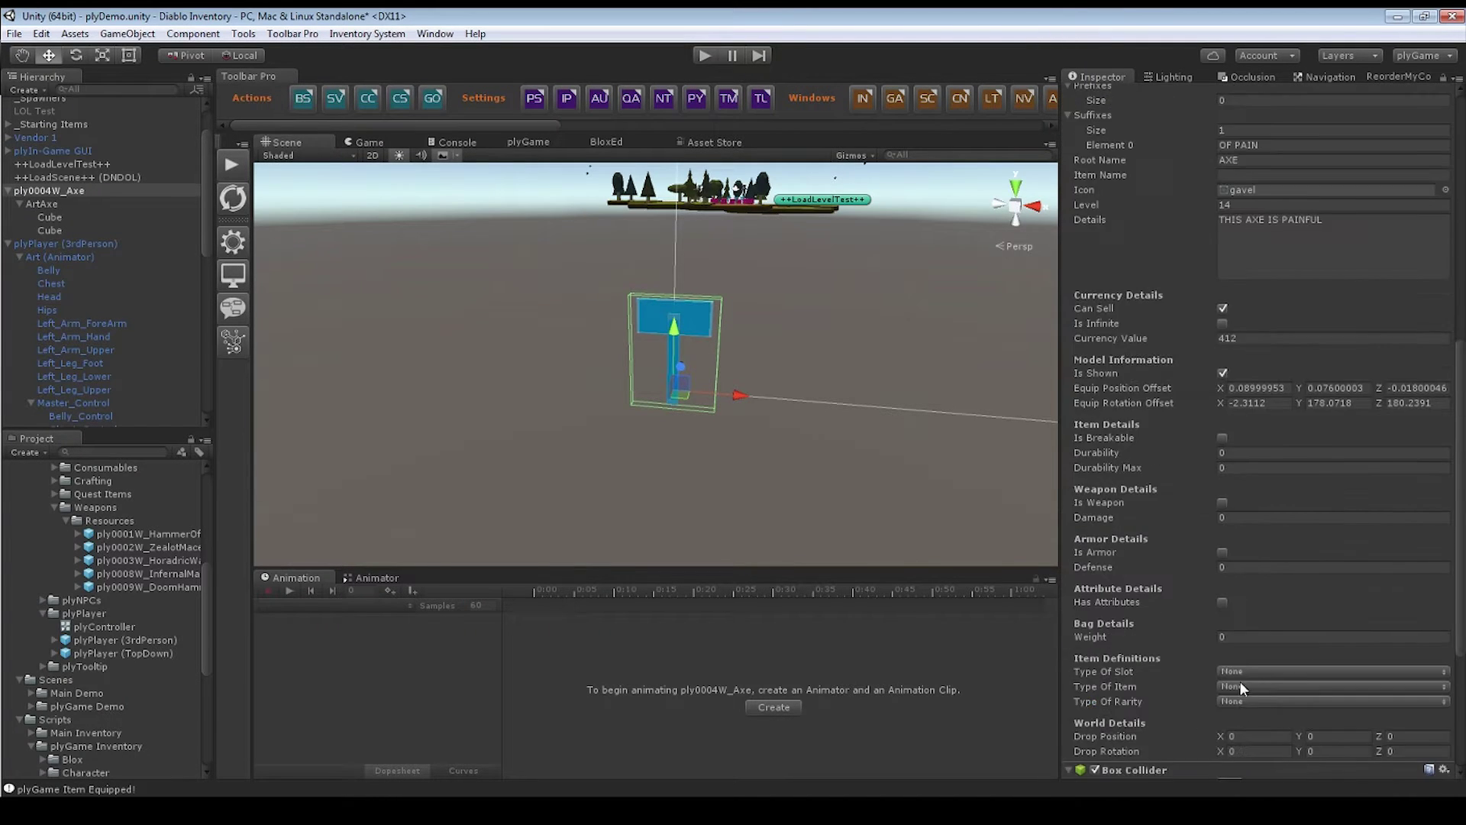
scroll(1239, 681, up, 10)
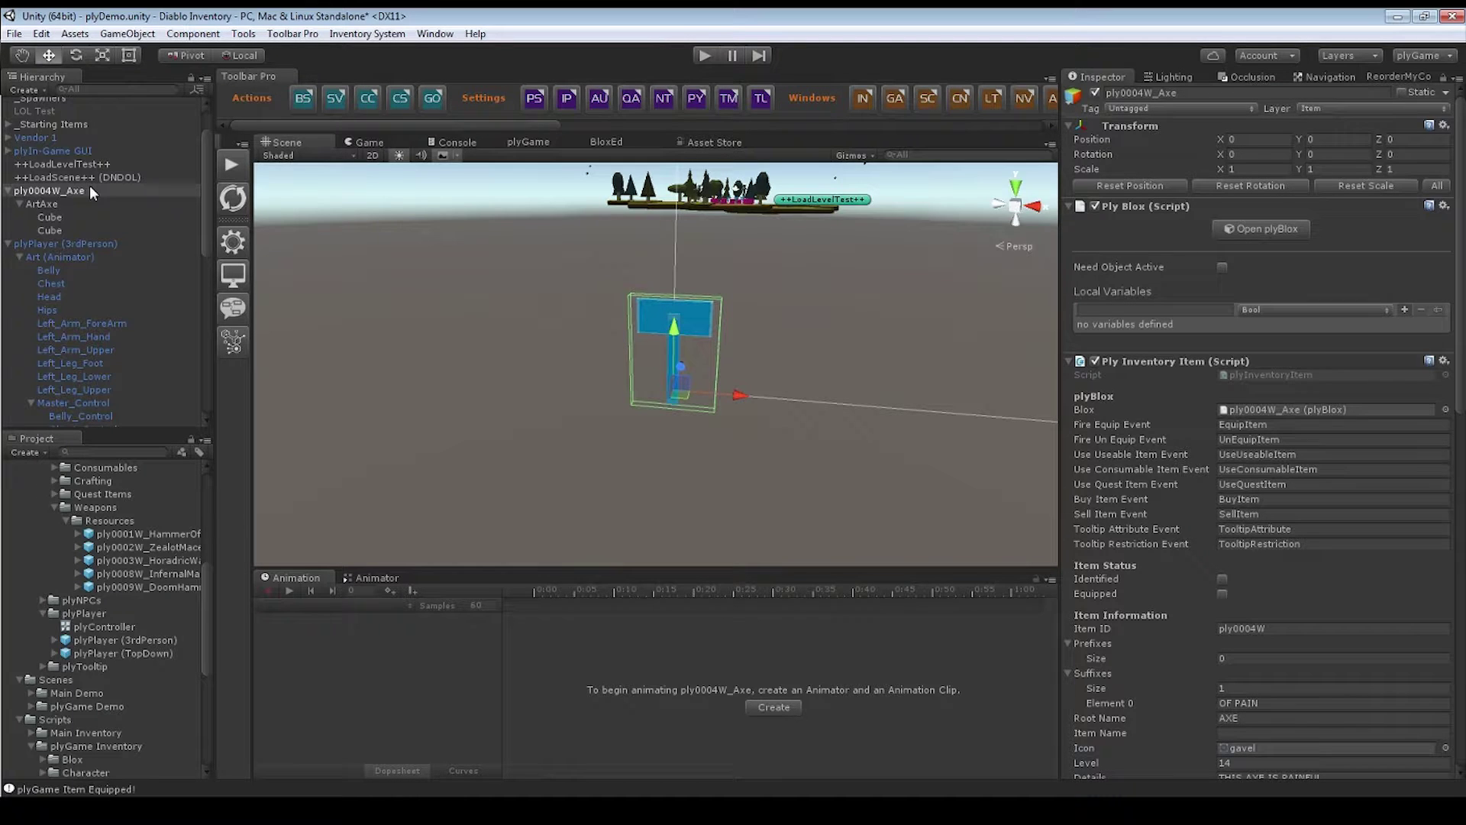
scroll(66, 154, up, 3)
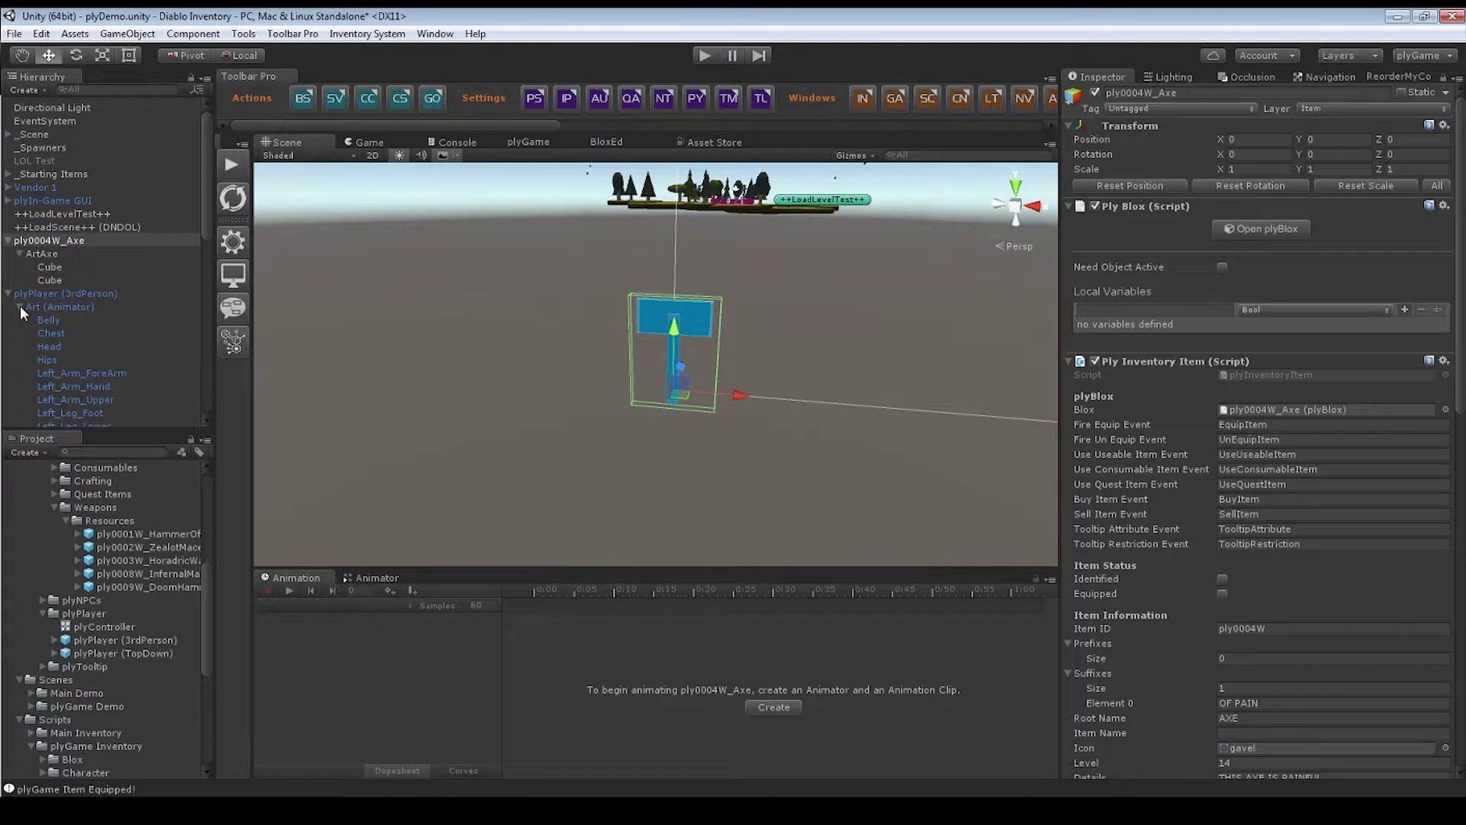
click(37, 292)
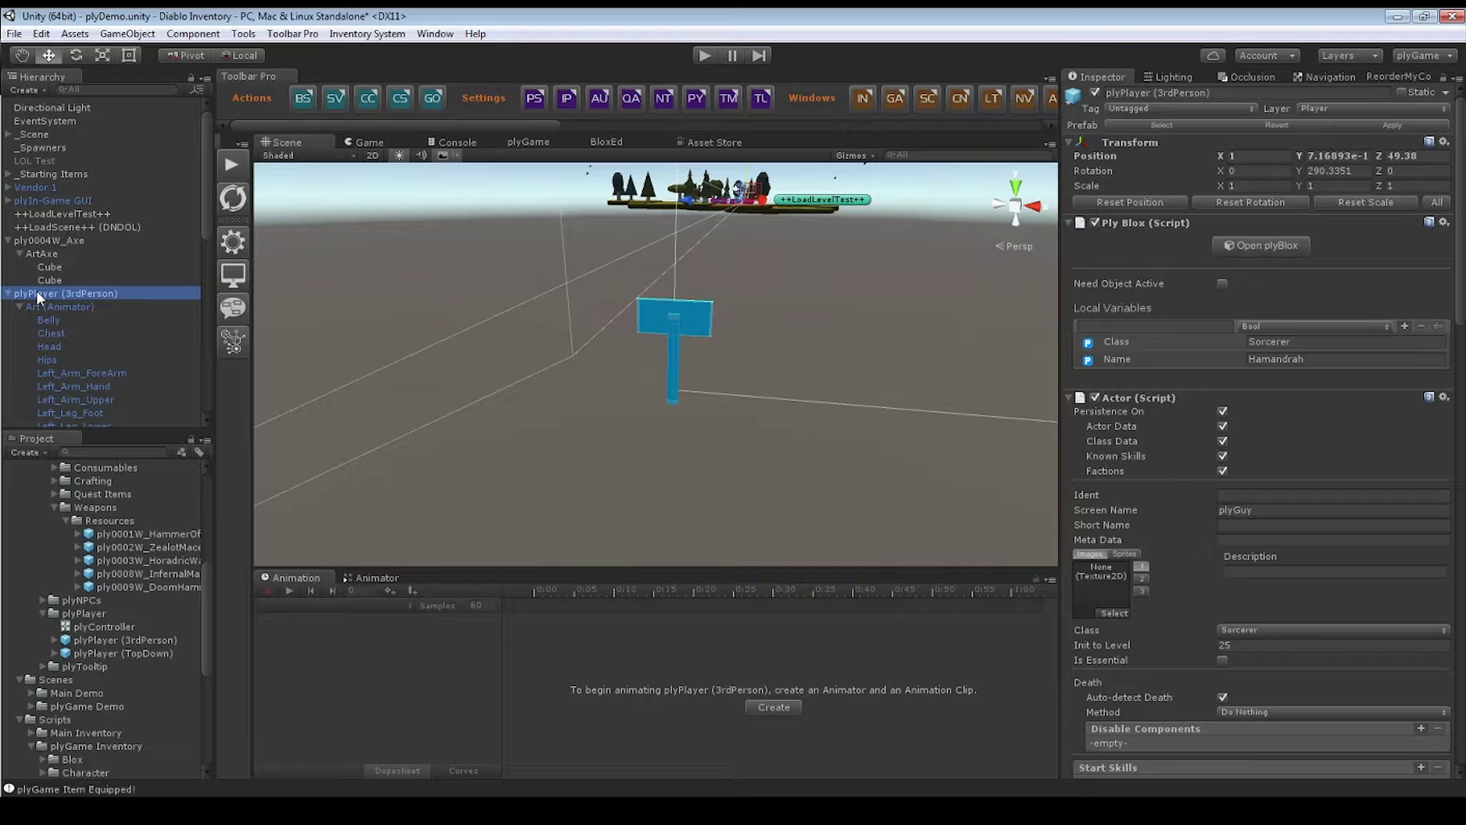
key(Delete)
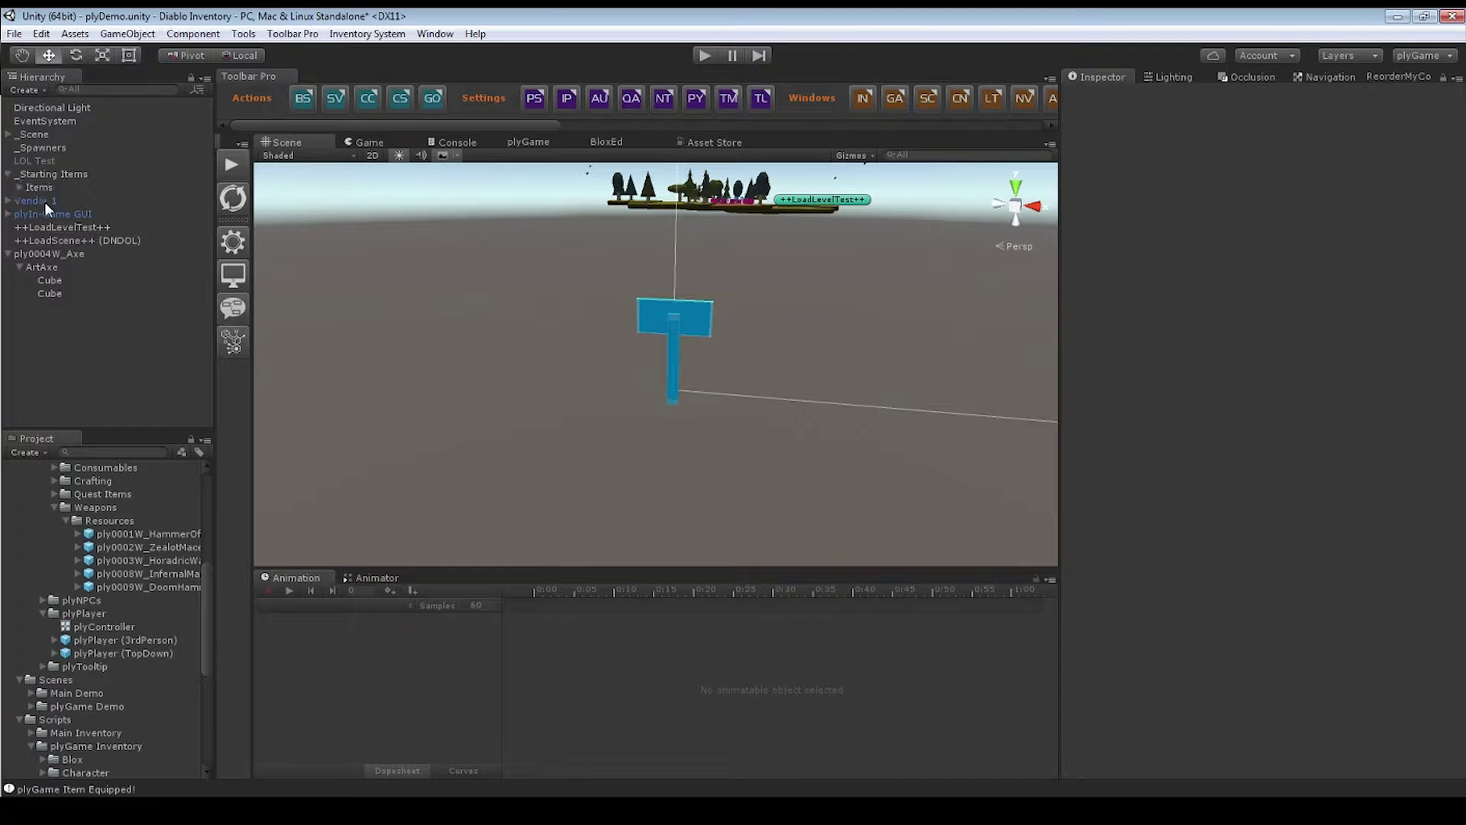
- Copy the Horadric Warhammer's Ply Blox component values and paste them onto ply0004W_Axe
click(9, 174)
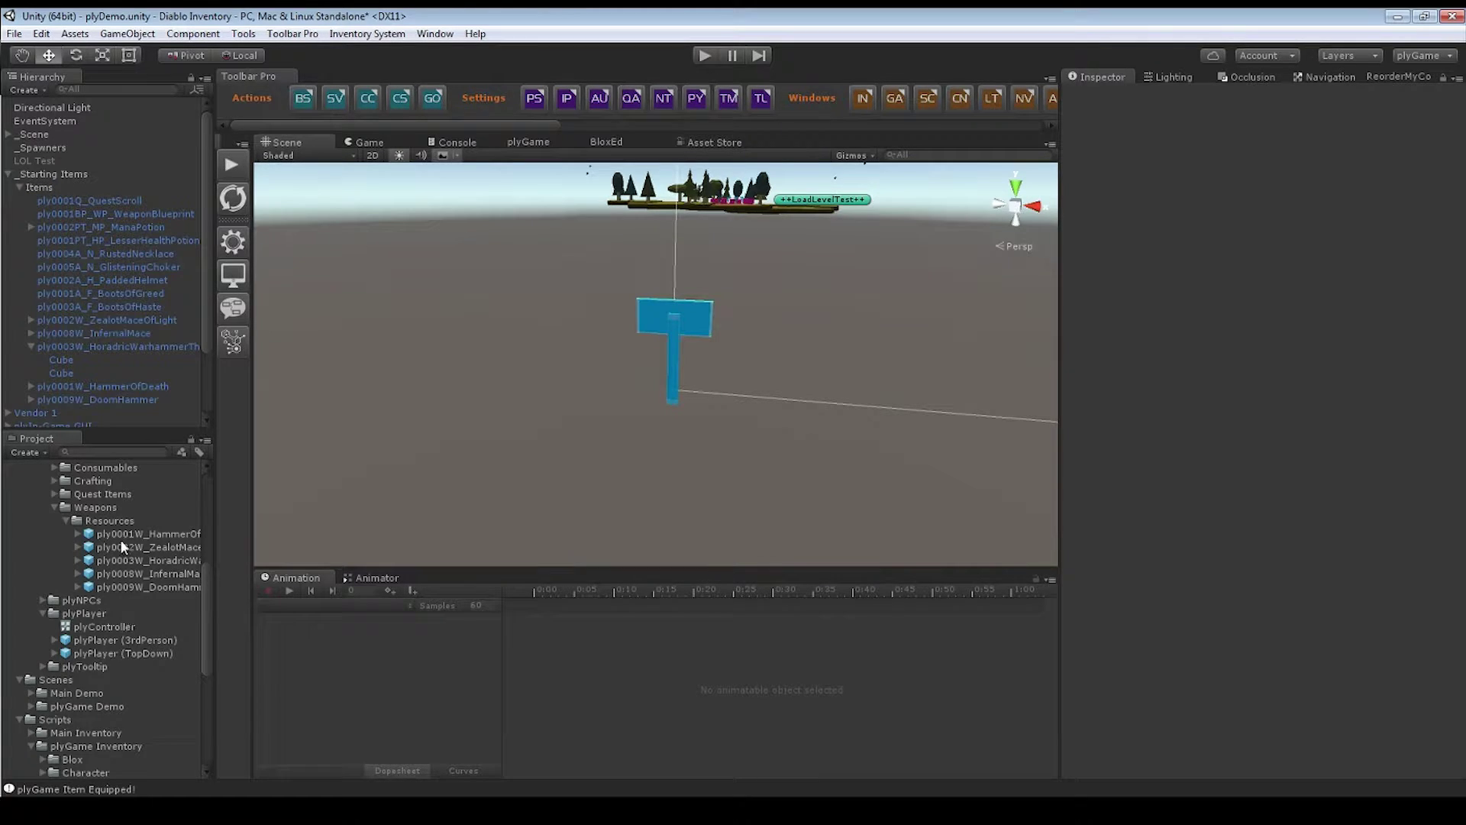
click(76, 347)
right_click(1151, 226)
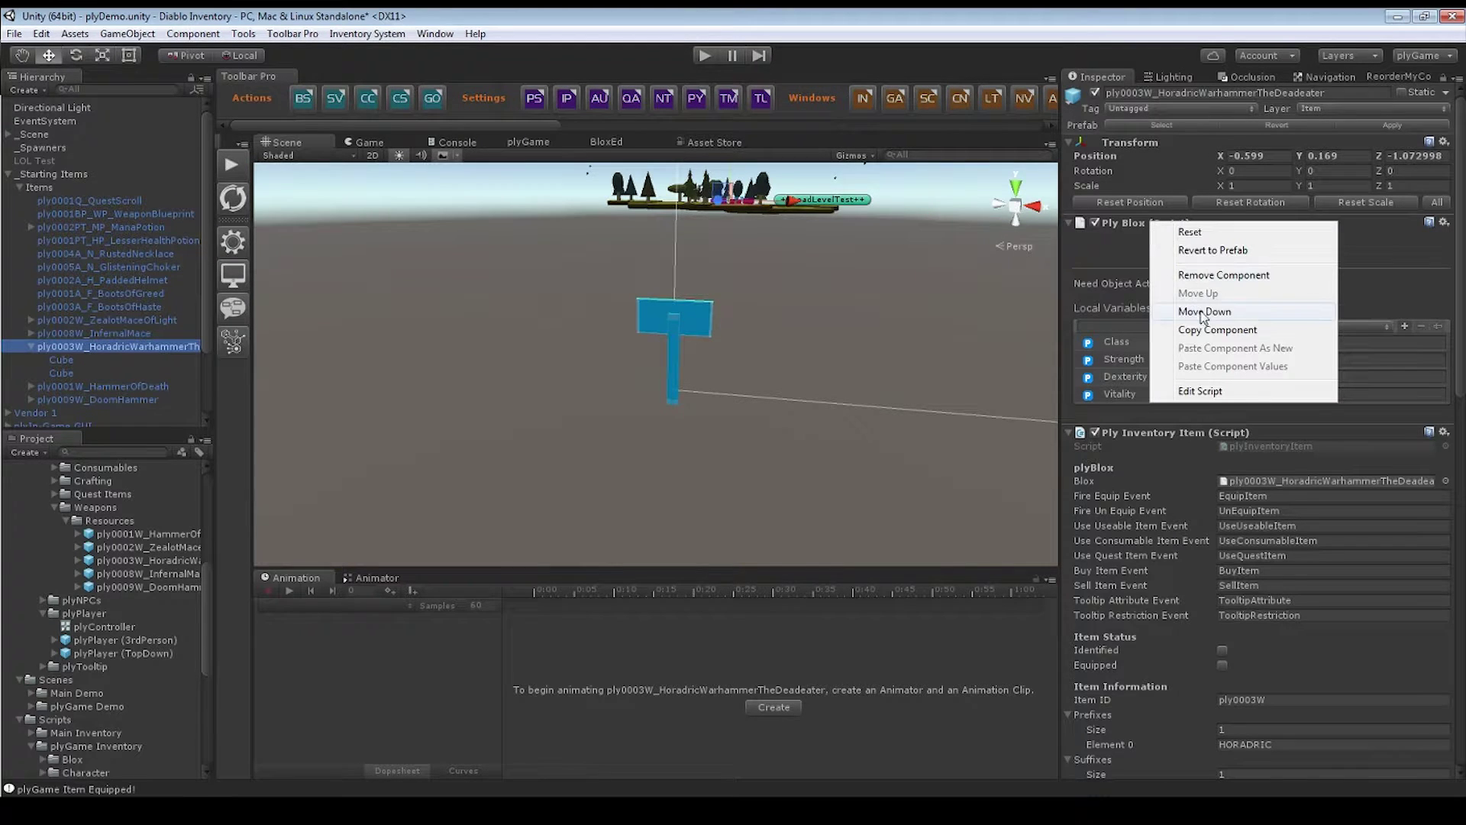
click(1210, 331)
scroll(127, 246, down, 3)
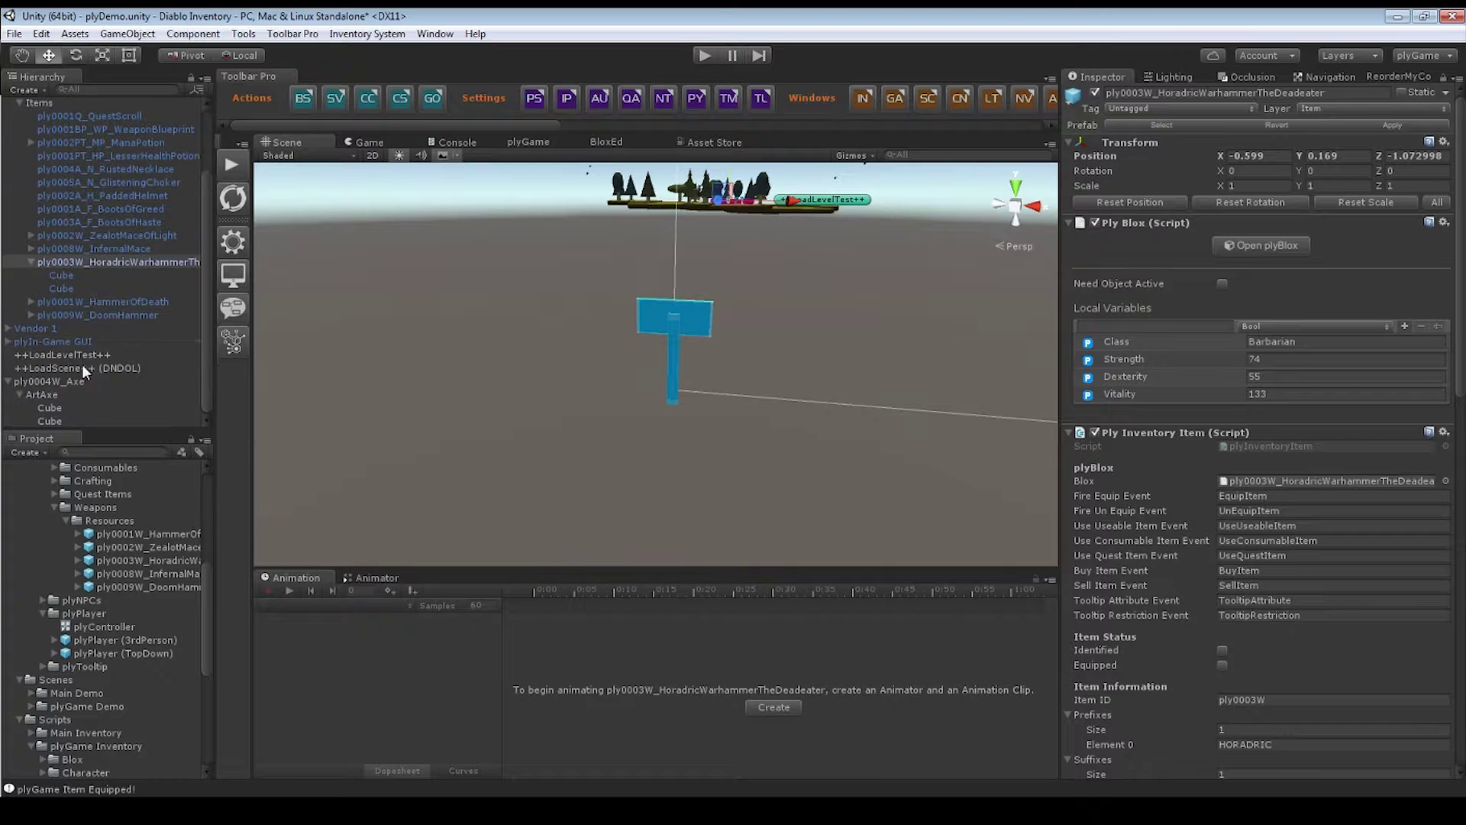
click(75, 383)
right_click(1138, 200)
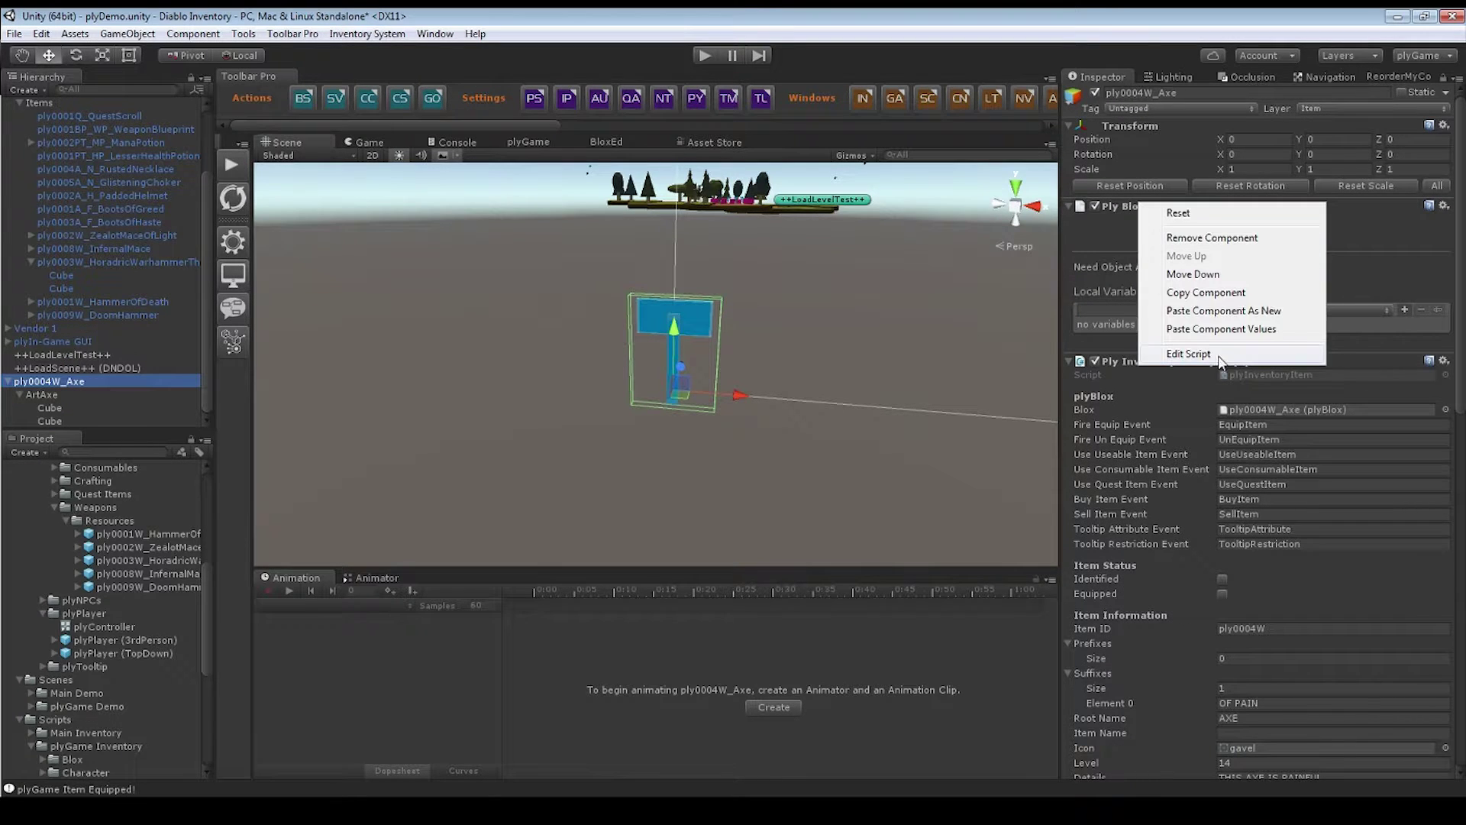
click(1219, 332)
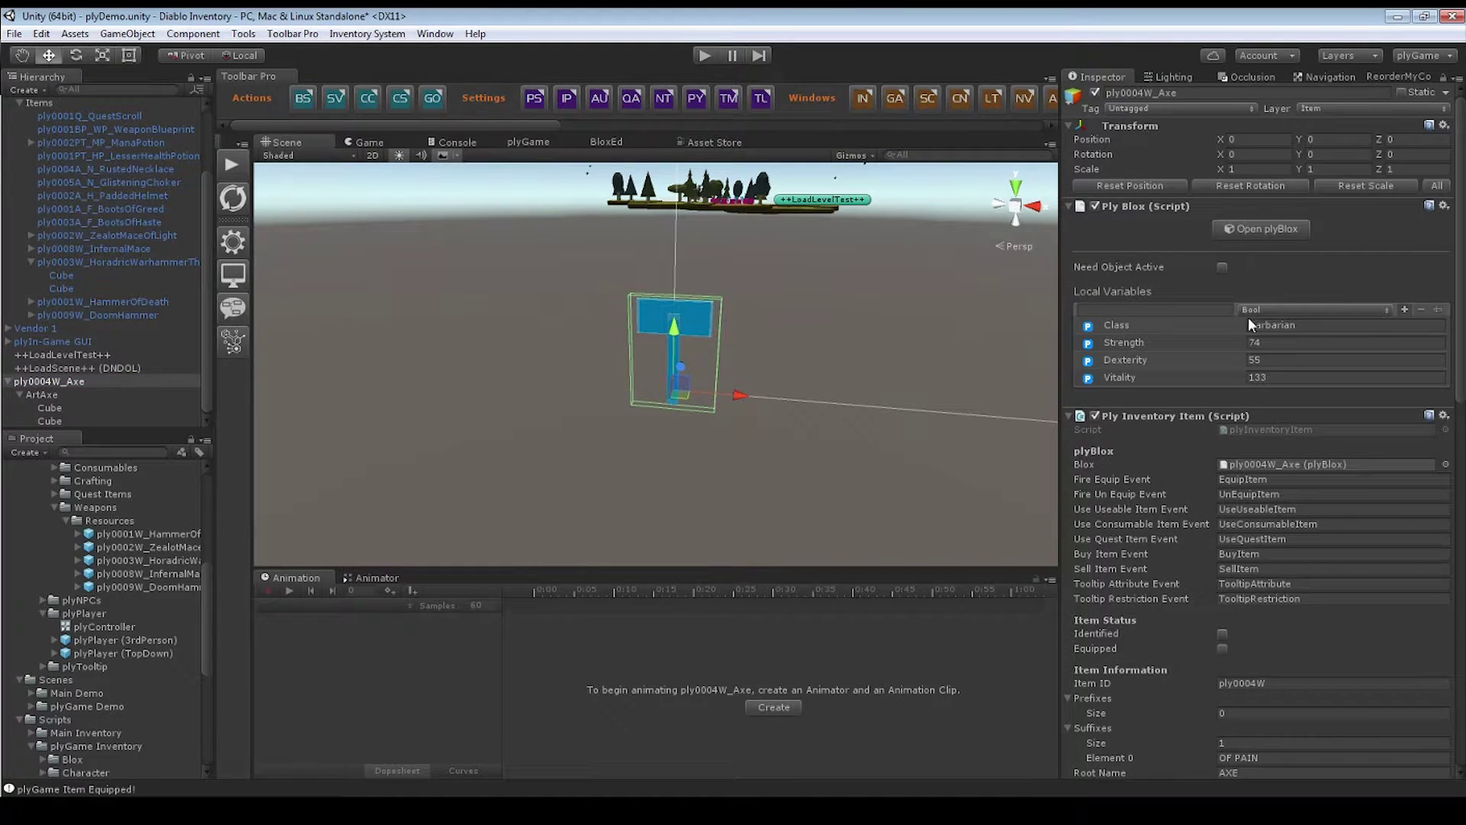
- Set the axe's Class variable to Universal
click(1253, 325)
text(uNI)
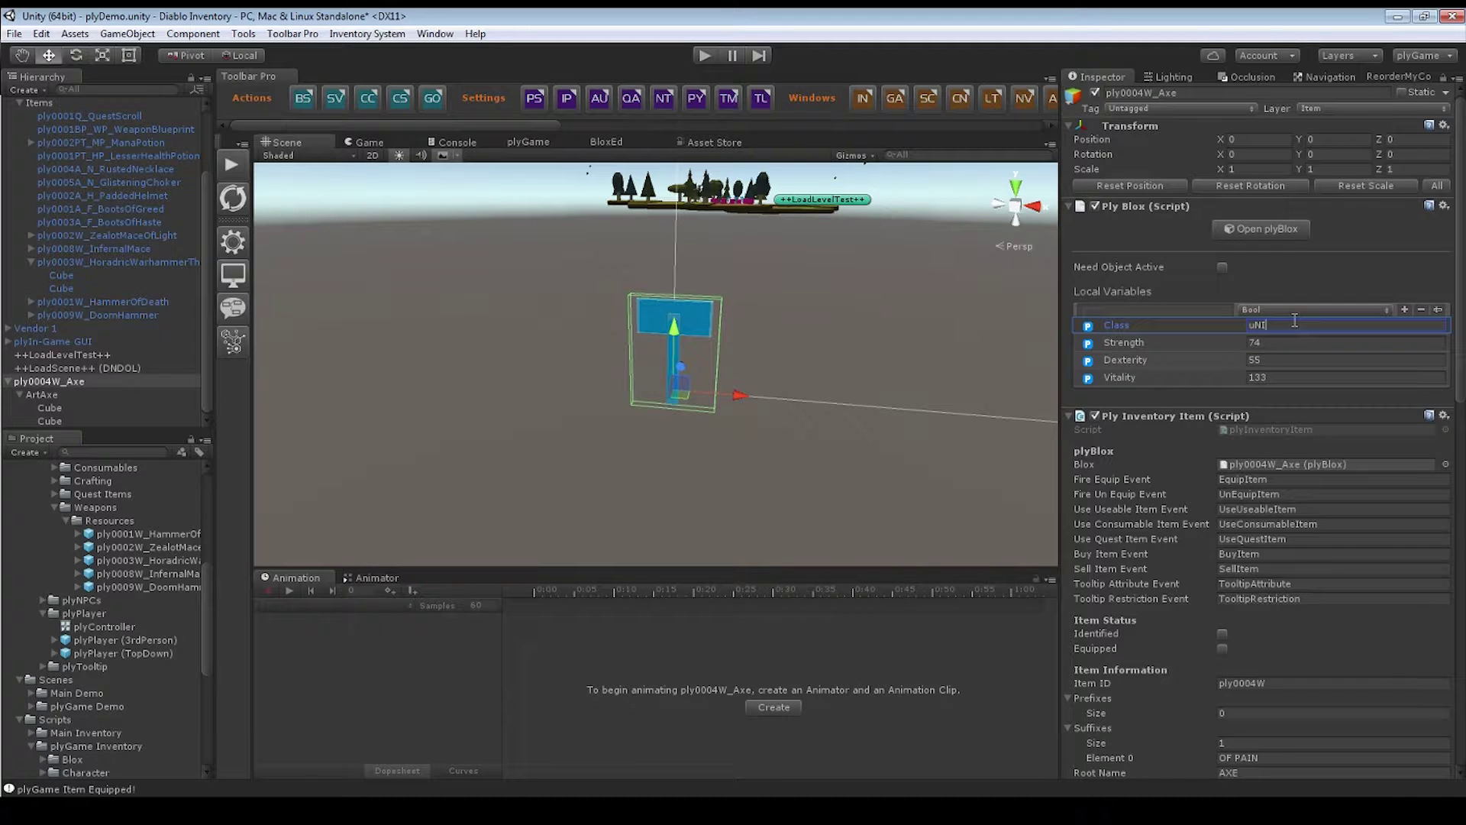
text(VERSAL)
double_click(1295, 320)
text(Universal)
click(237, 242)
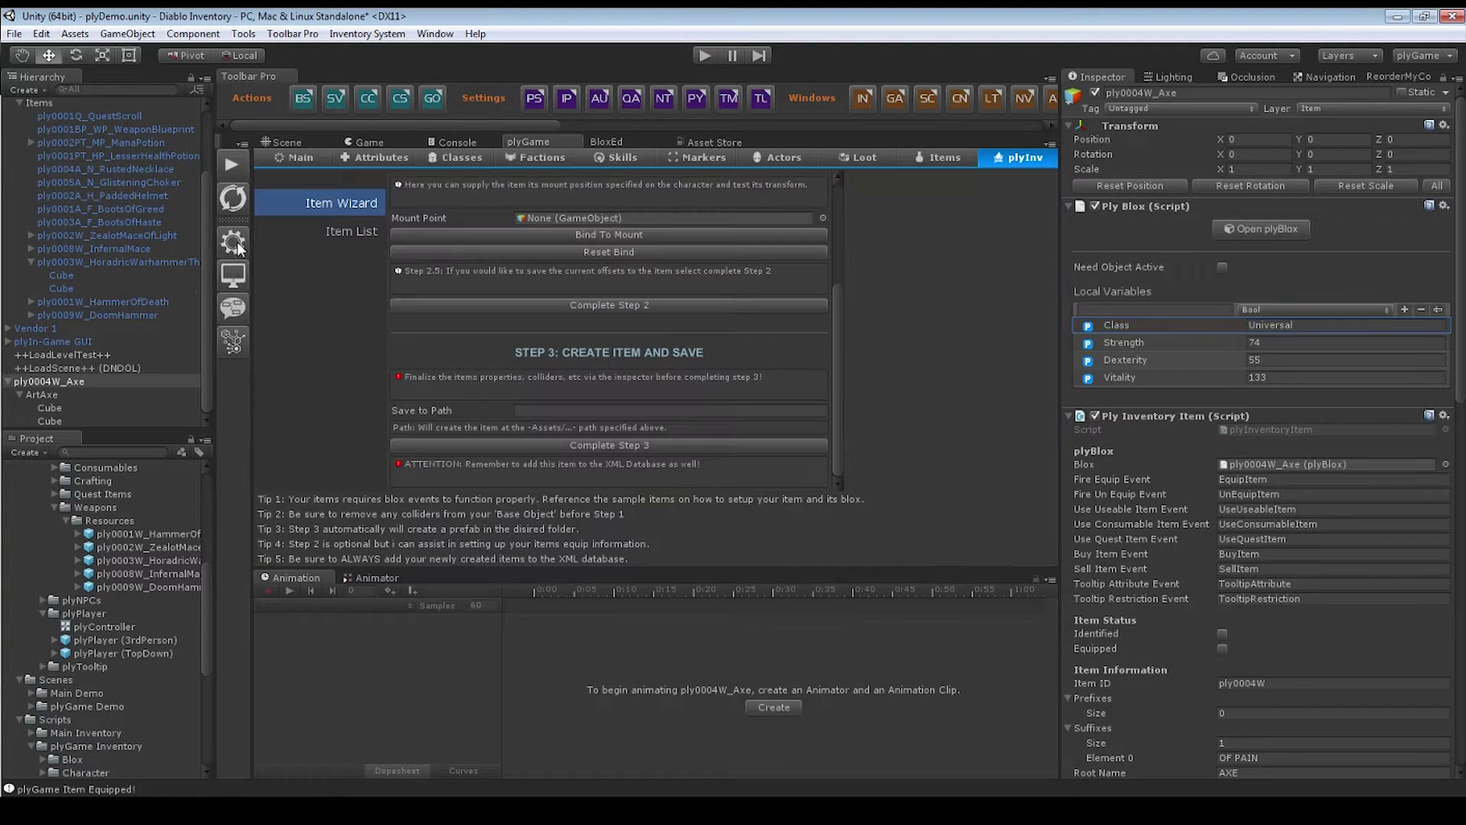
click(572, 411)
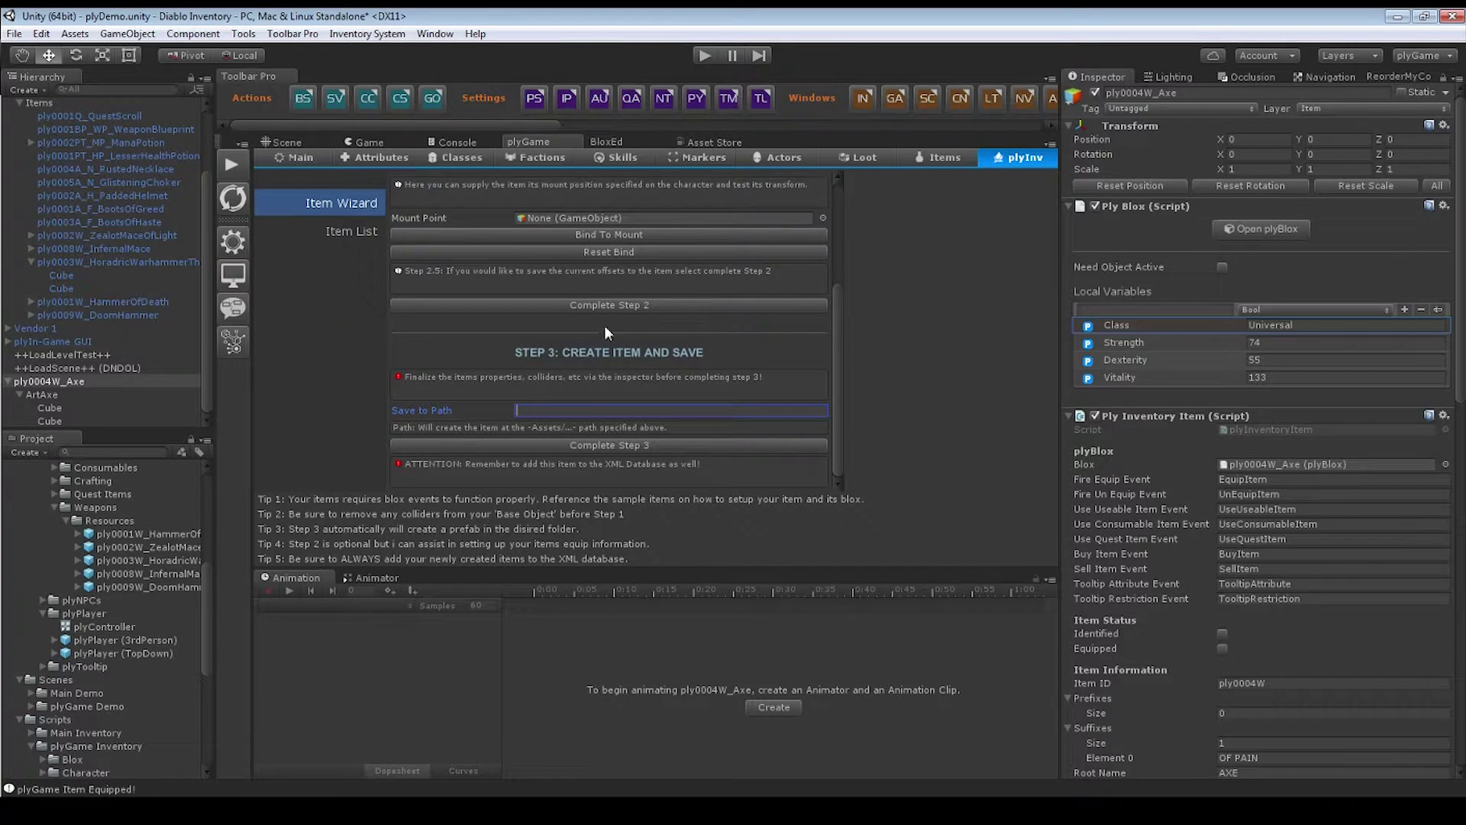
scroll(44, 244, up, 3)
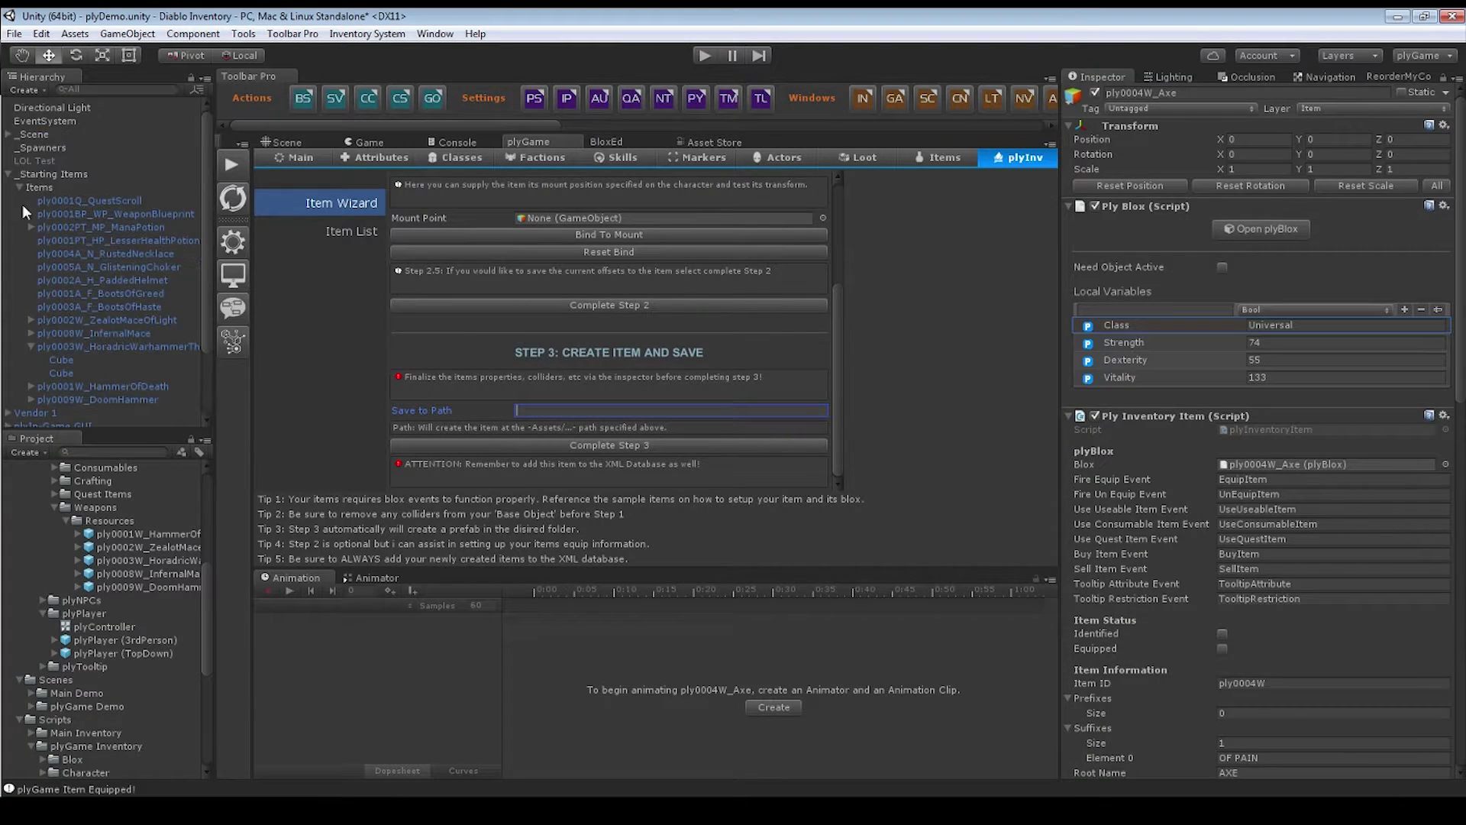
click(9, 175)
click(561, 411)
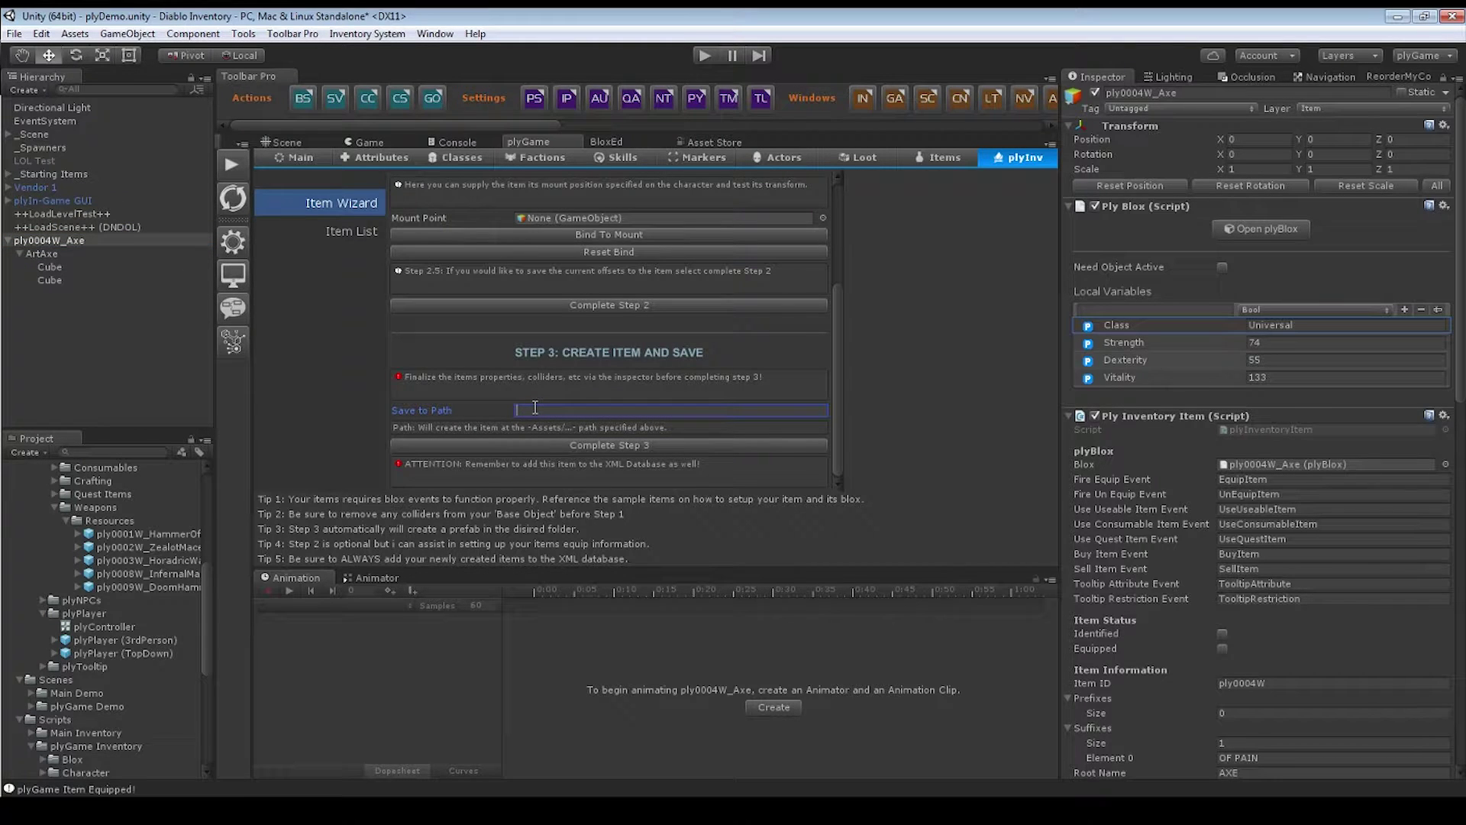
scroll(1283, 607, down, 15)
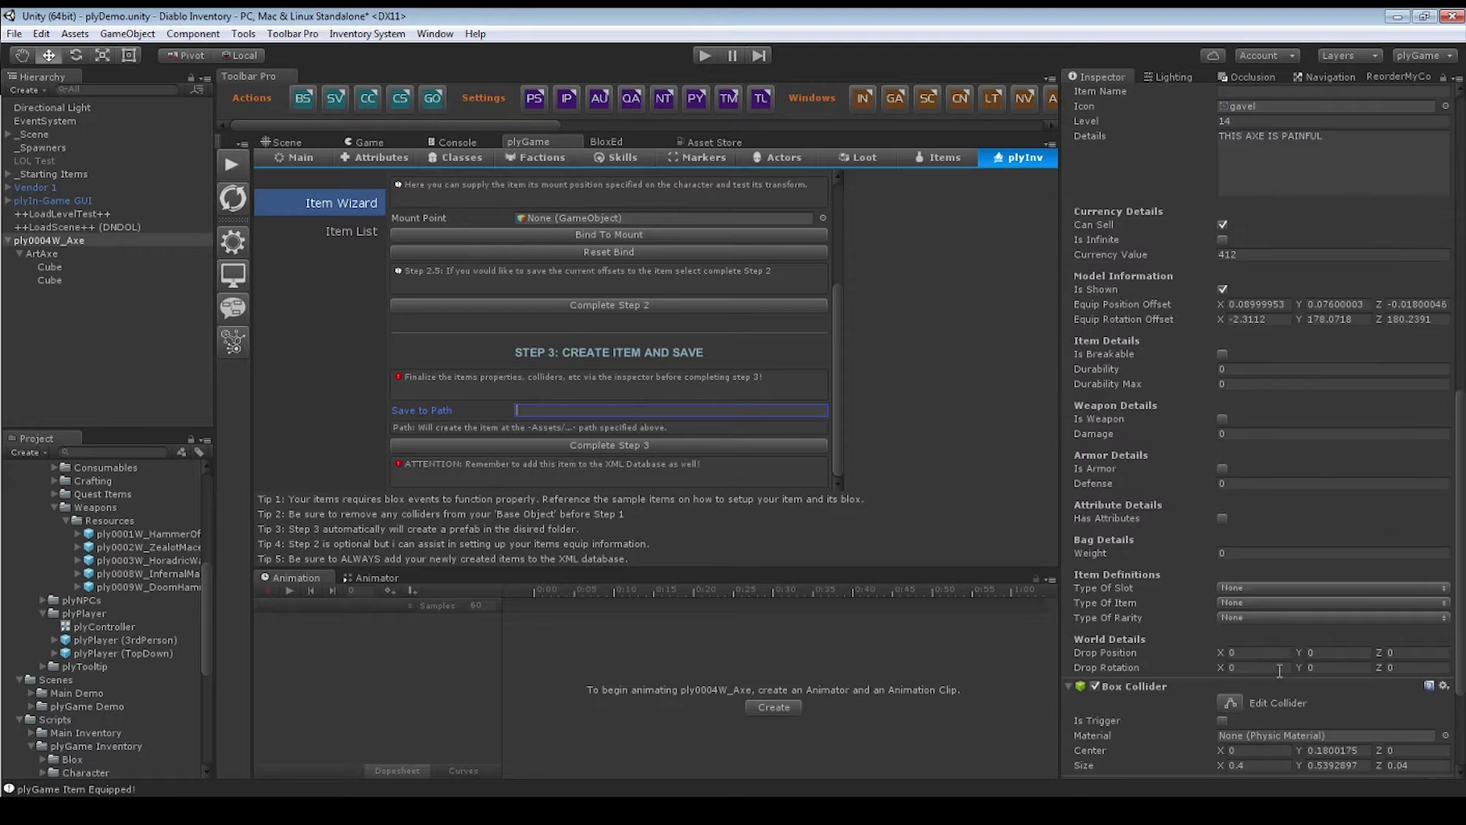
scroll(1302, 406, up, 6)
scroll(1303, 406, up, 8)
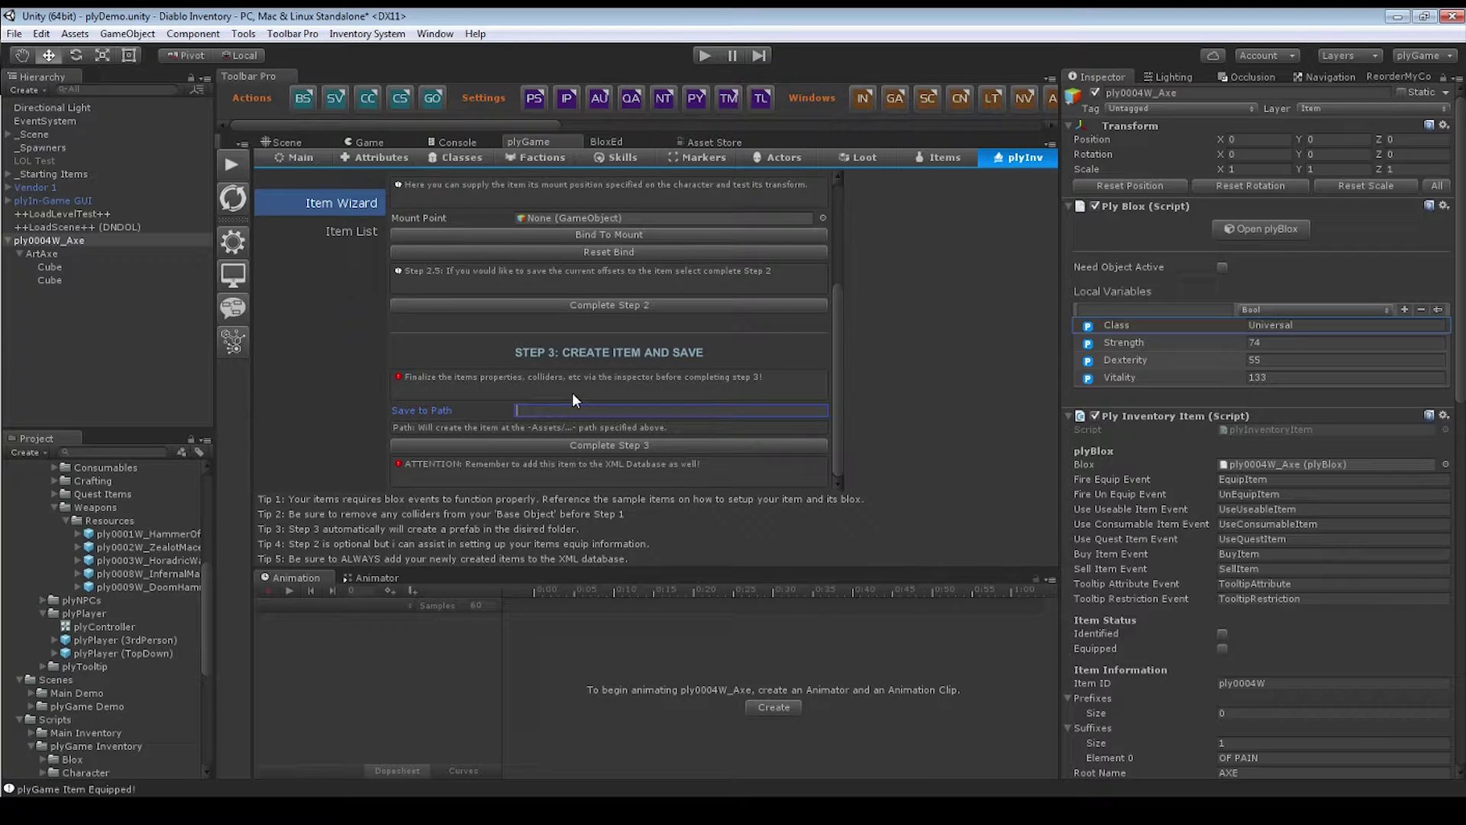
scroll(91, 596, up, 10)
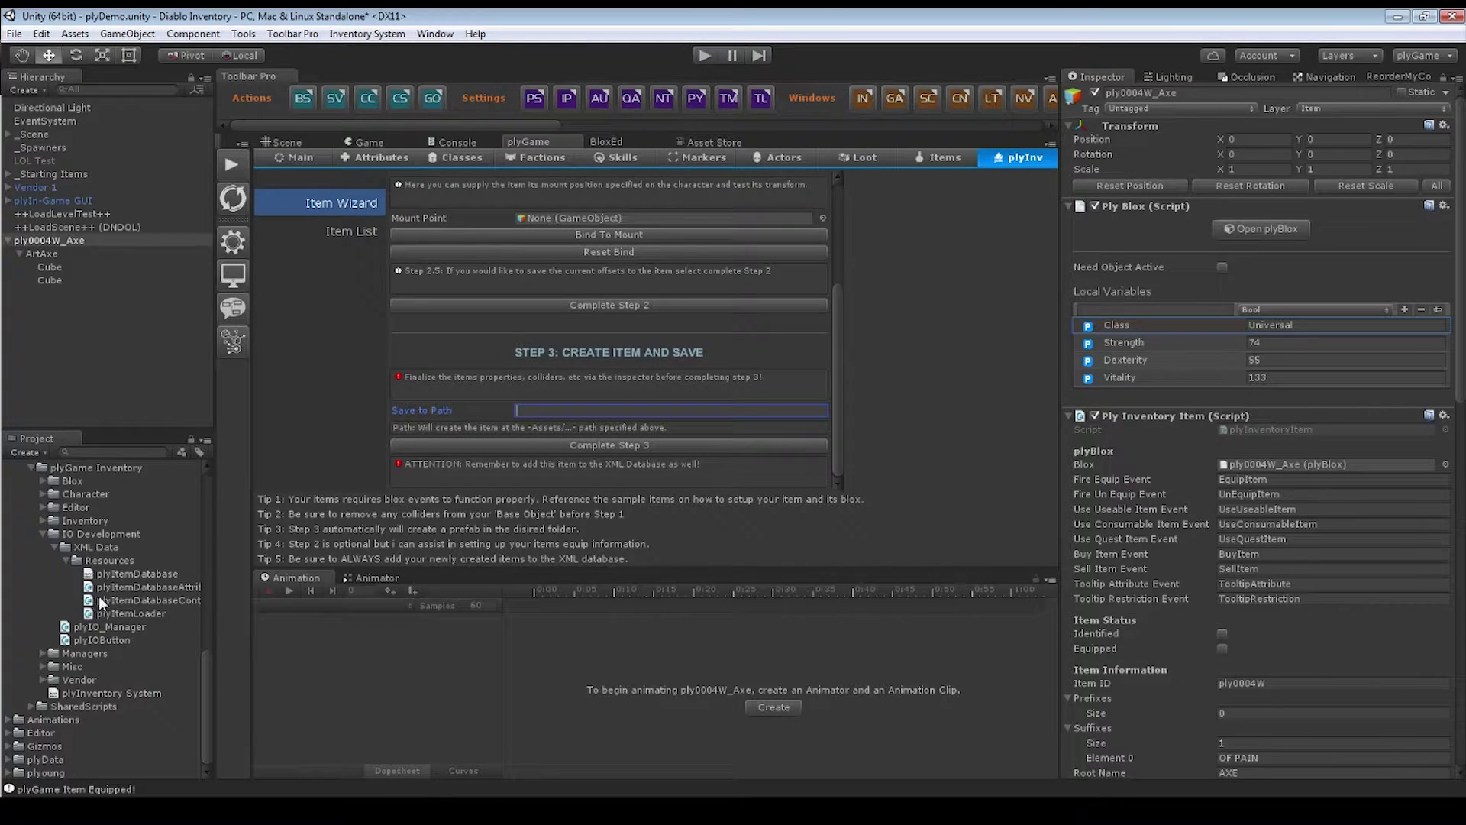
scroll(65, 566, up, 3)
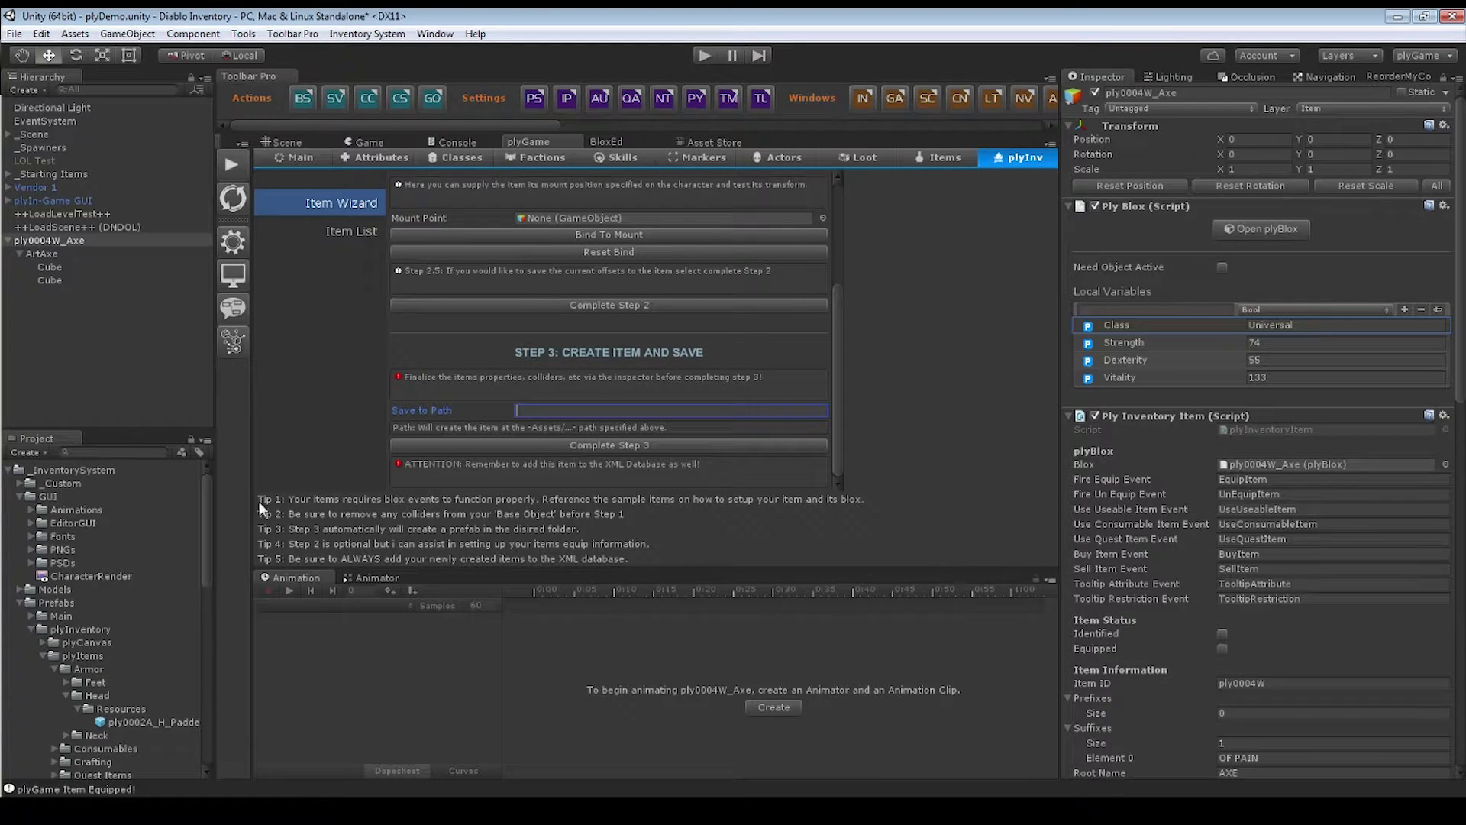
click(8, 469)
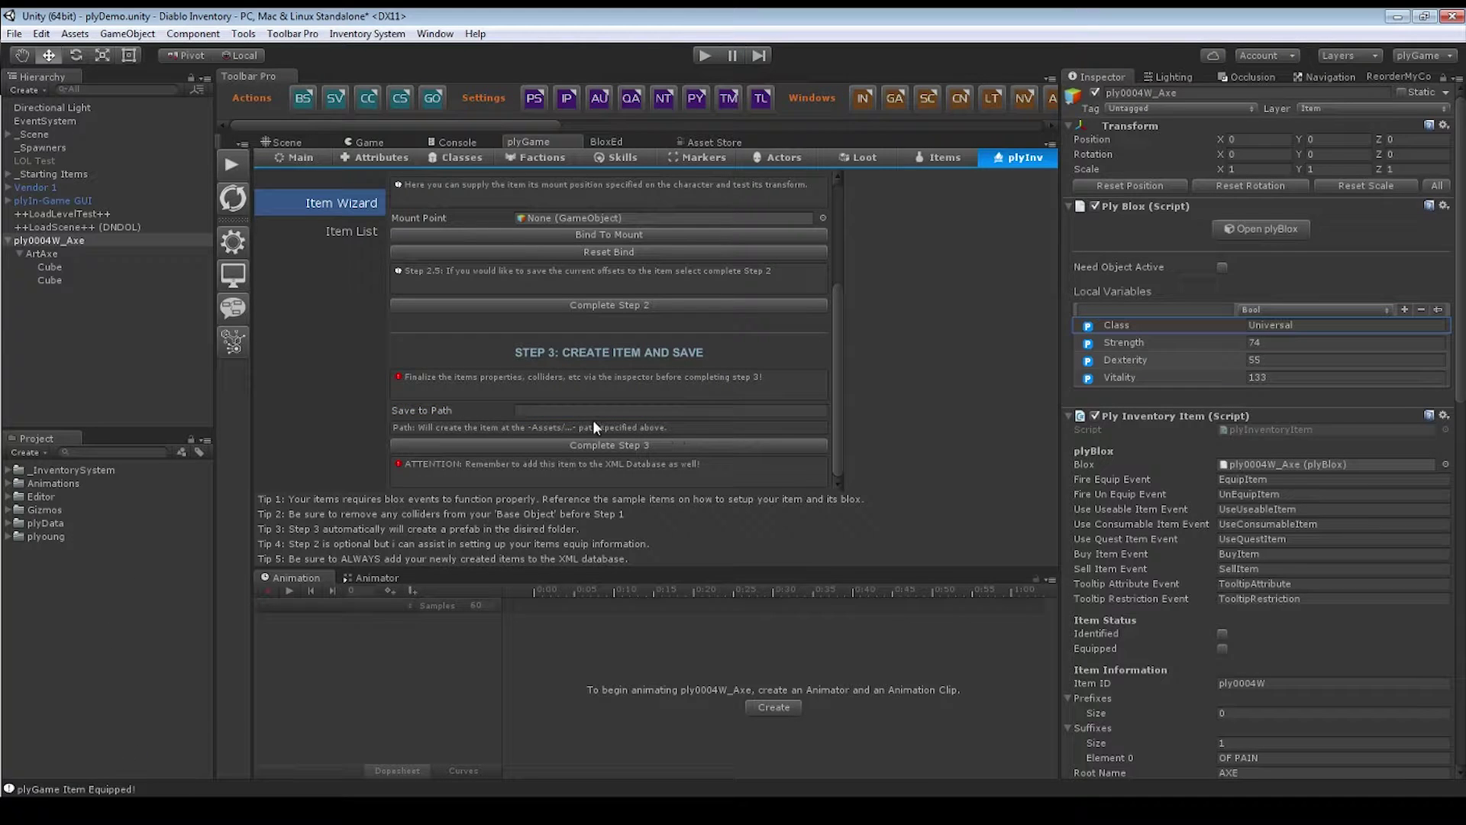
click(54, 612)
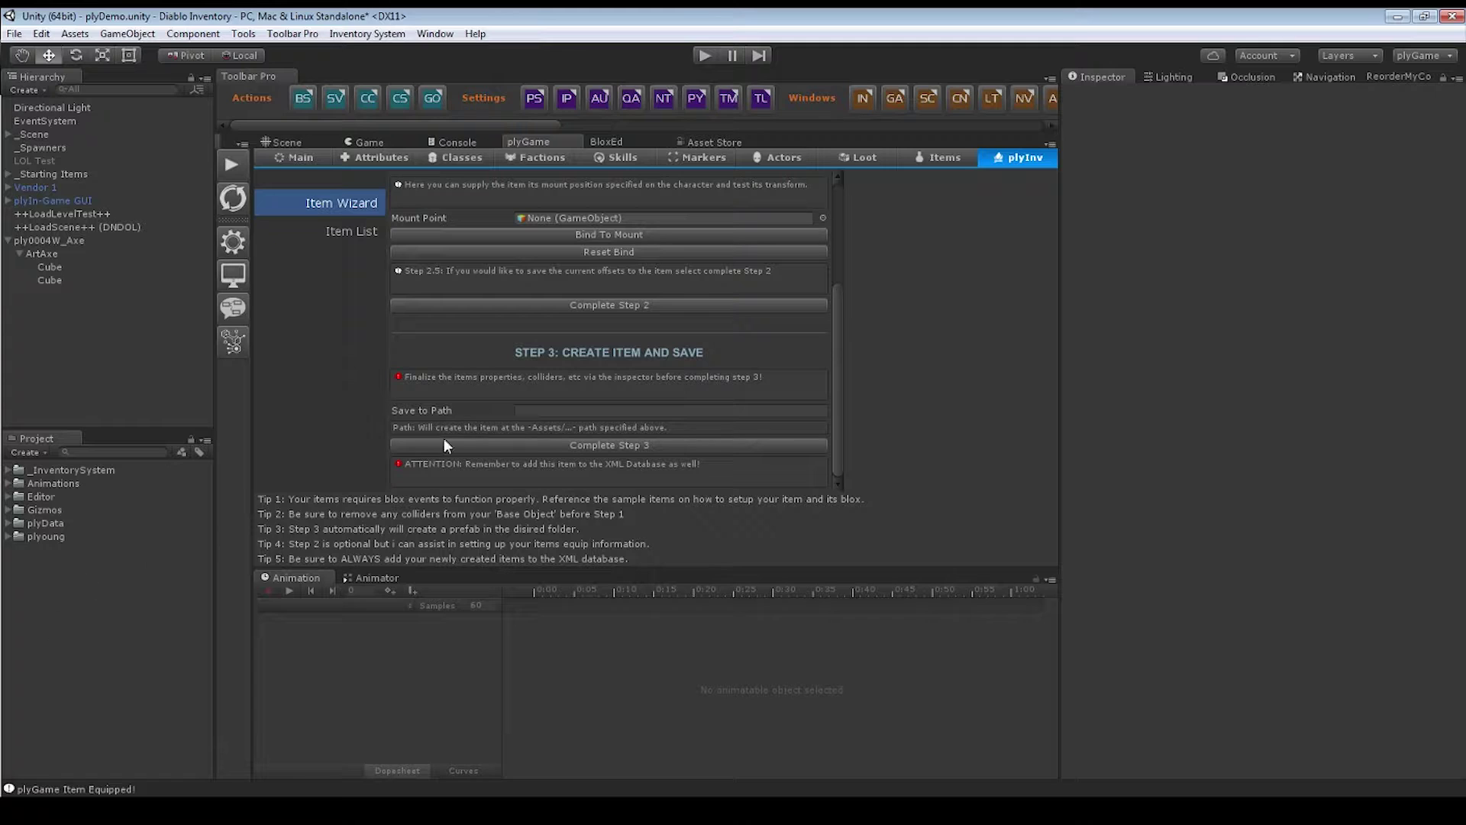
click(526, 411)
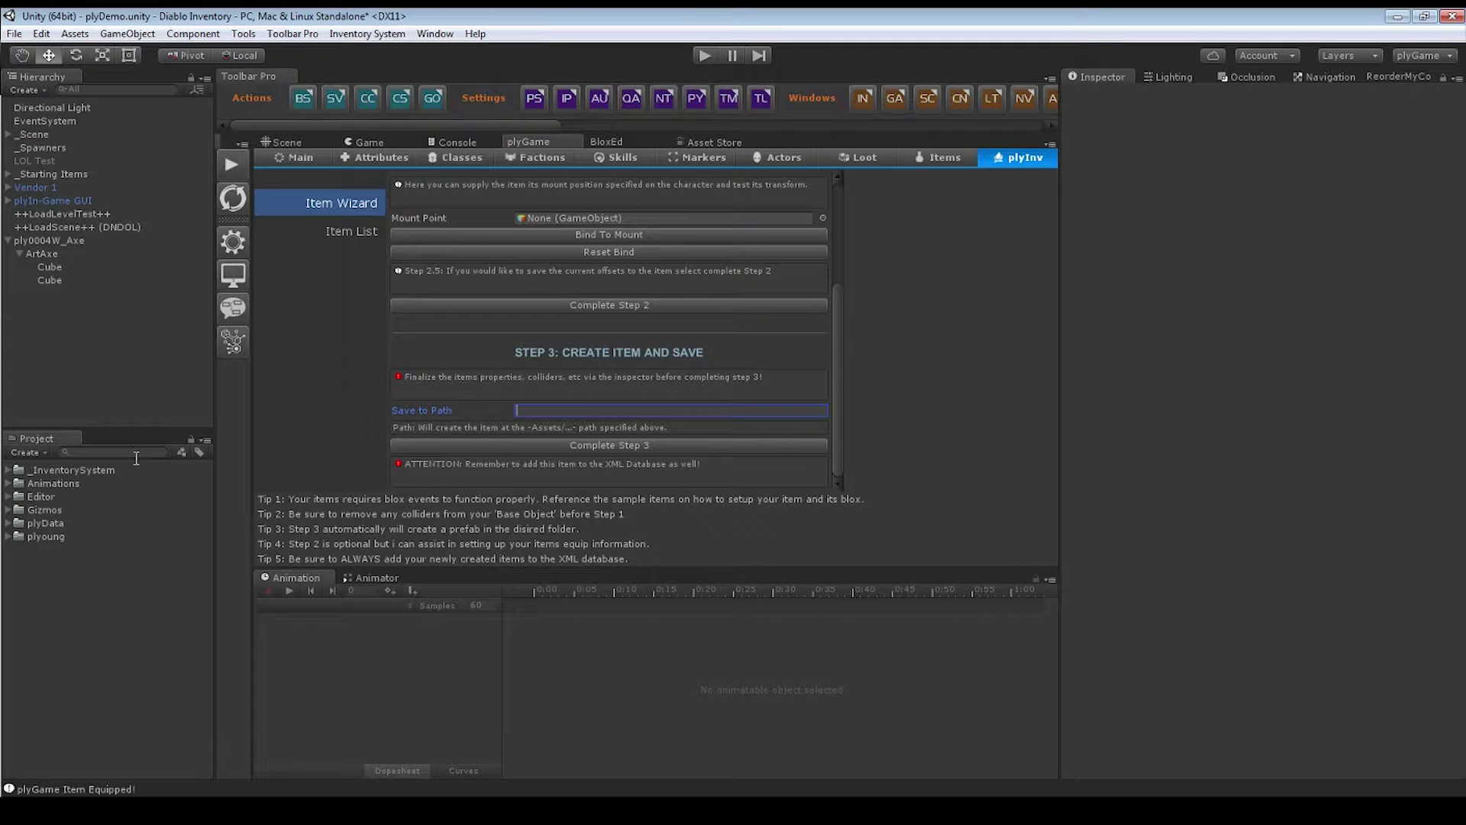
click(8, 470)
scroll(81, 685, down, 3)
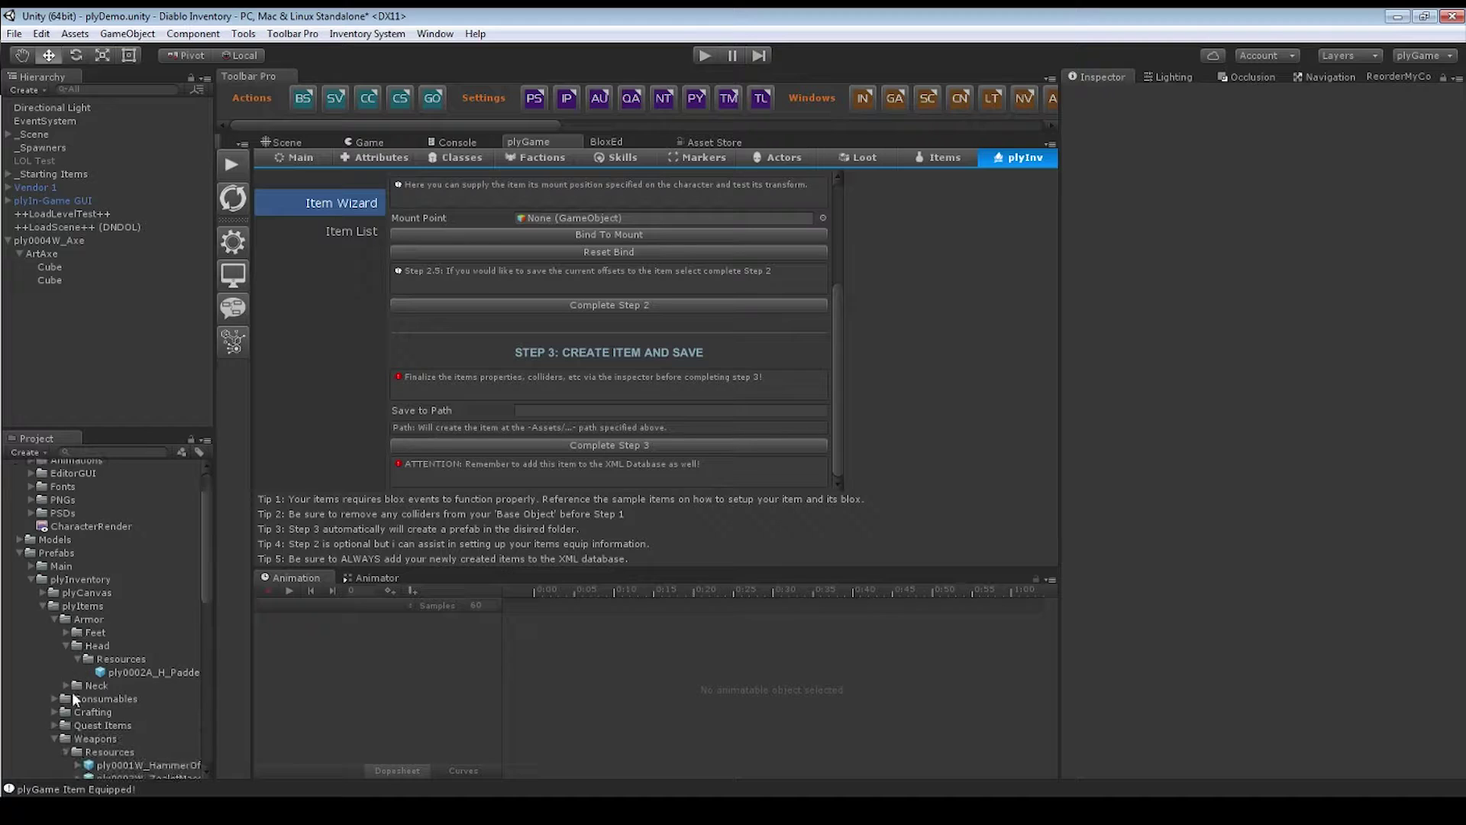
scroll(79, 678, down, 3)
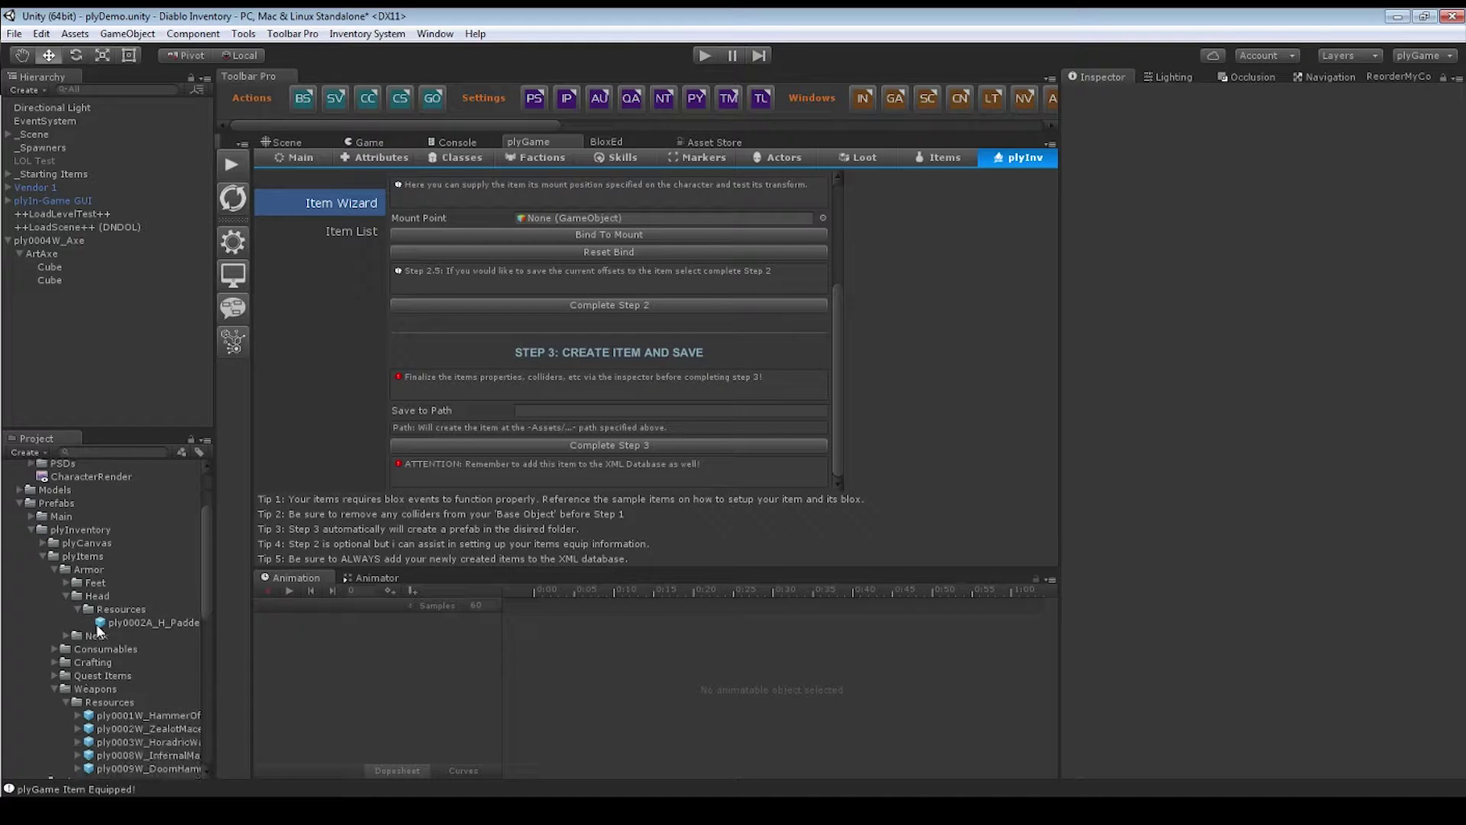
click(67, 595)
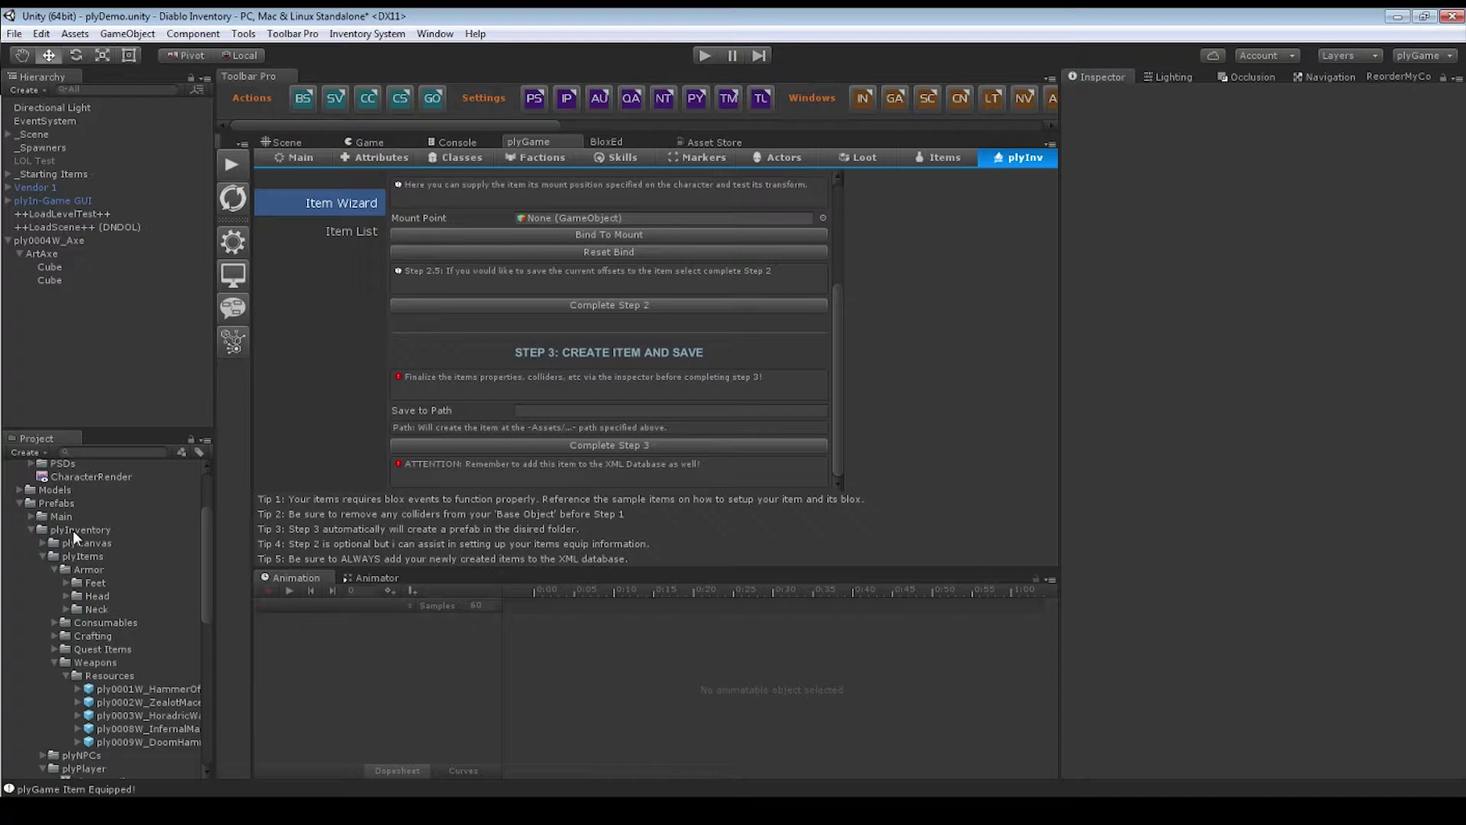
scroll(59, 510, up, 3)
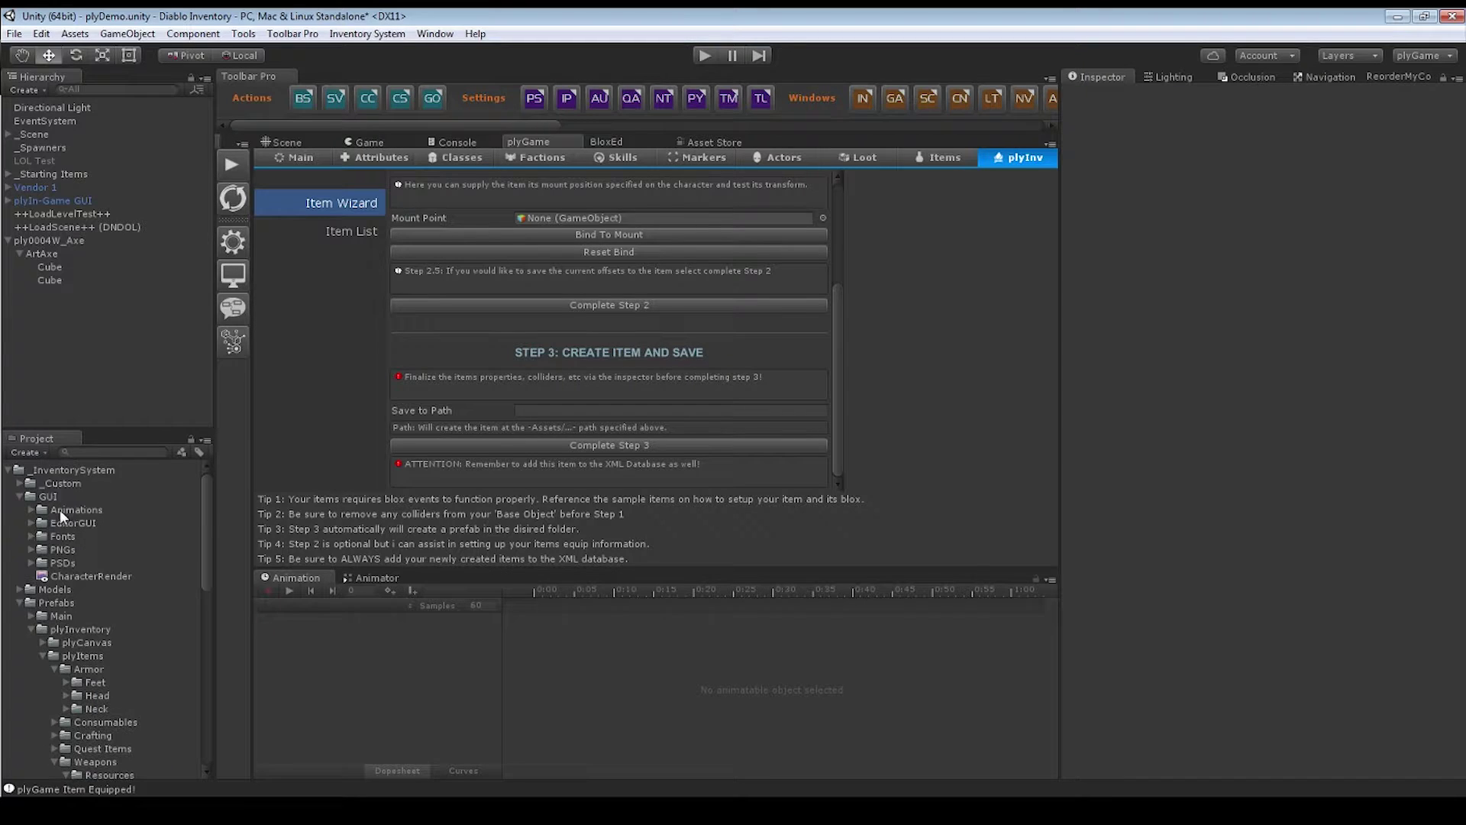
- Enter _InventorySystem/Prefabs/plyInventory/plyItems/Weapons/Resources as the Save to Path, fixing a capitalisation typo
click(539, 412)
text(_)
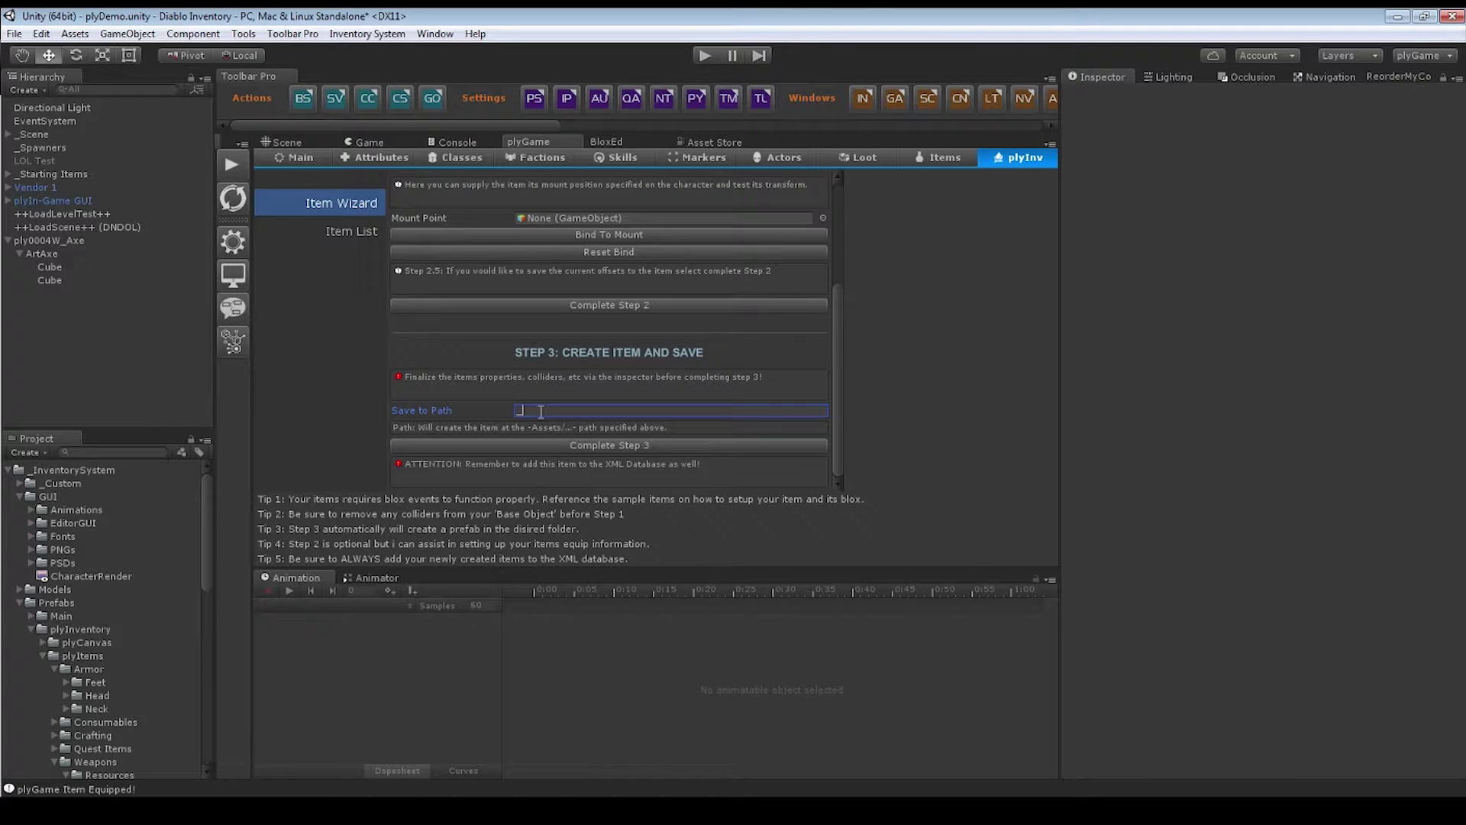
text(InventorySystem/)
text(Prefabs/plyInventory)
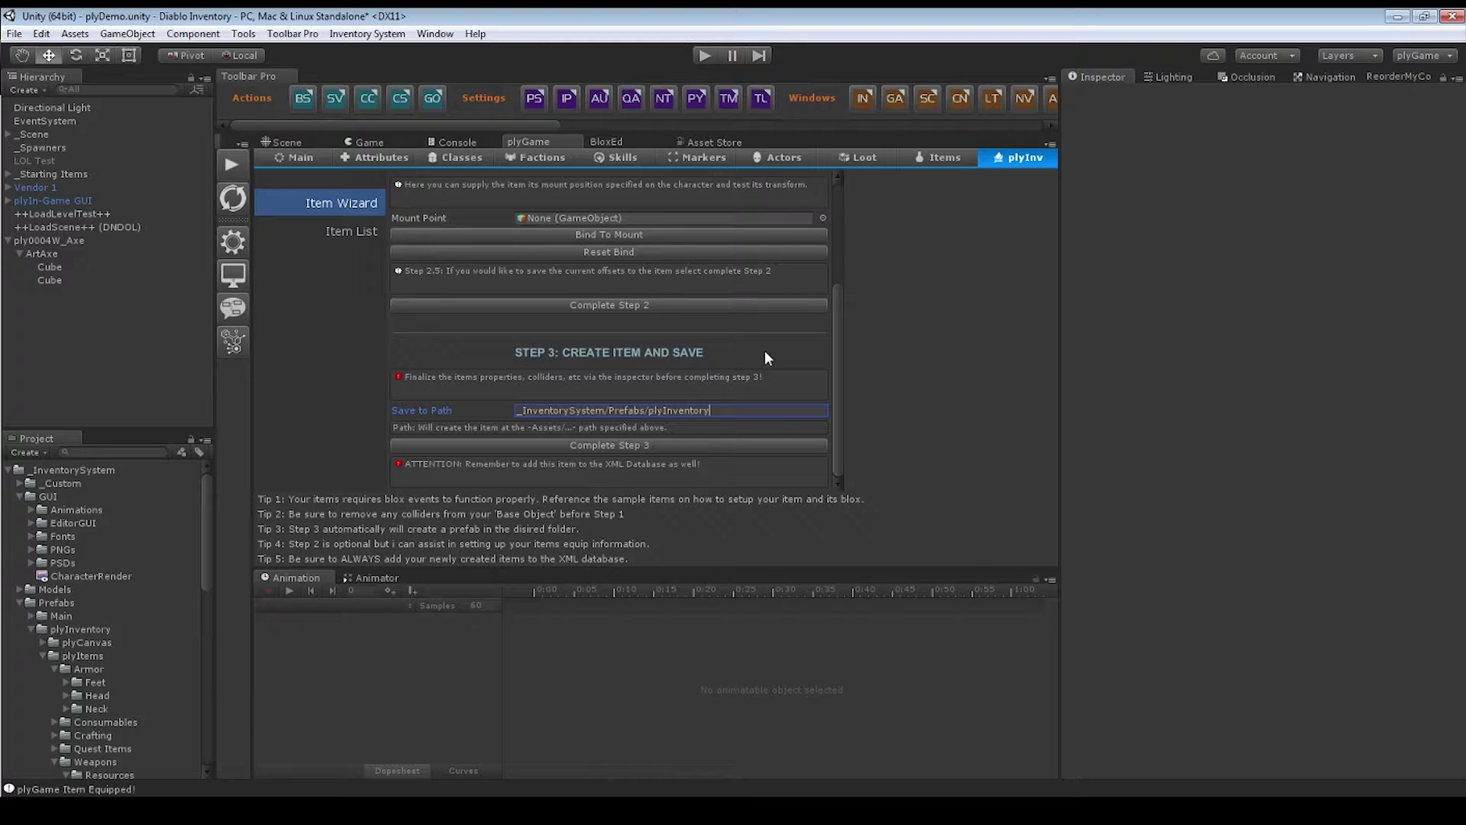
scroll(62, 660, down, 3)
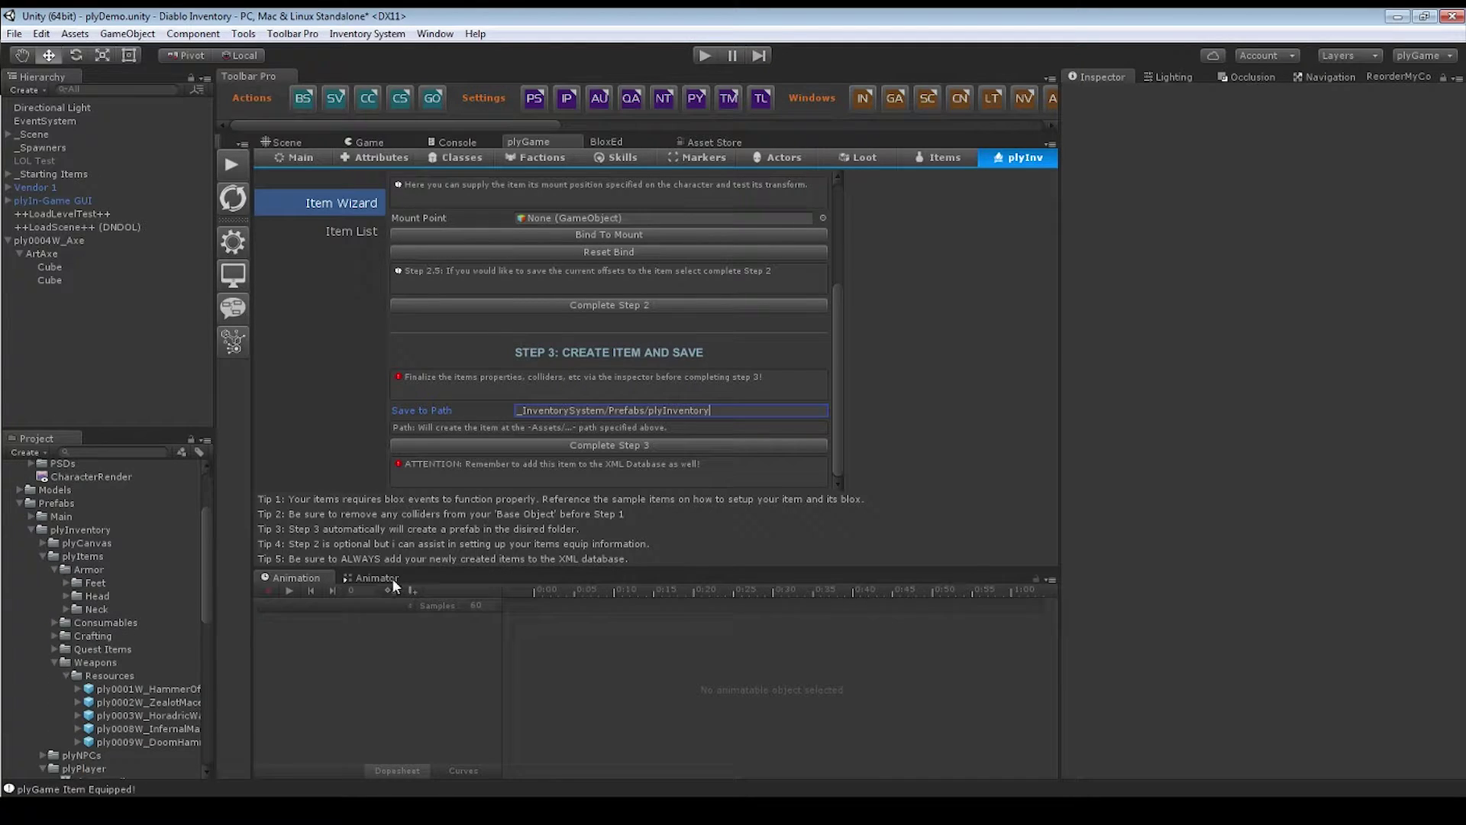
text(/plyItems/Weapons/Resour)
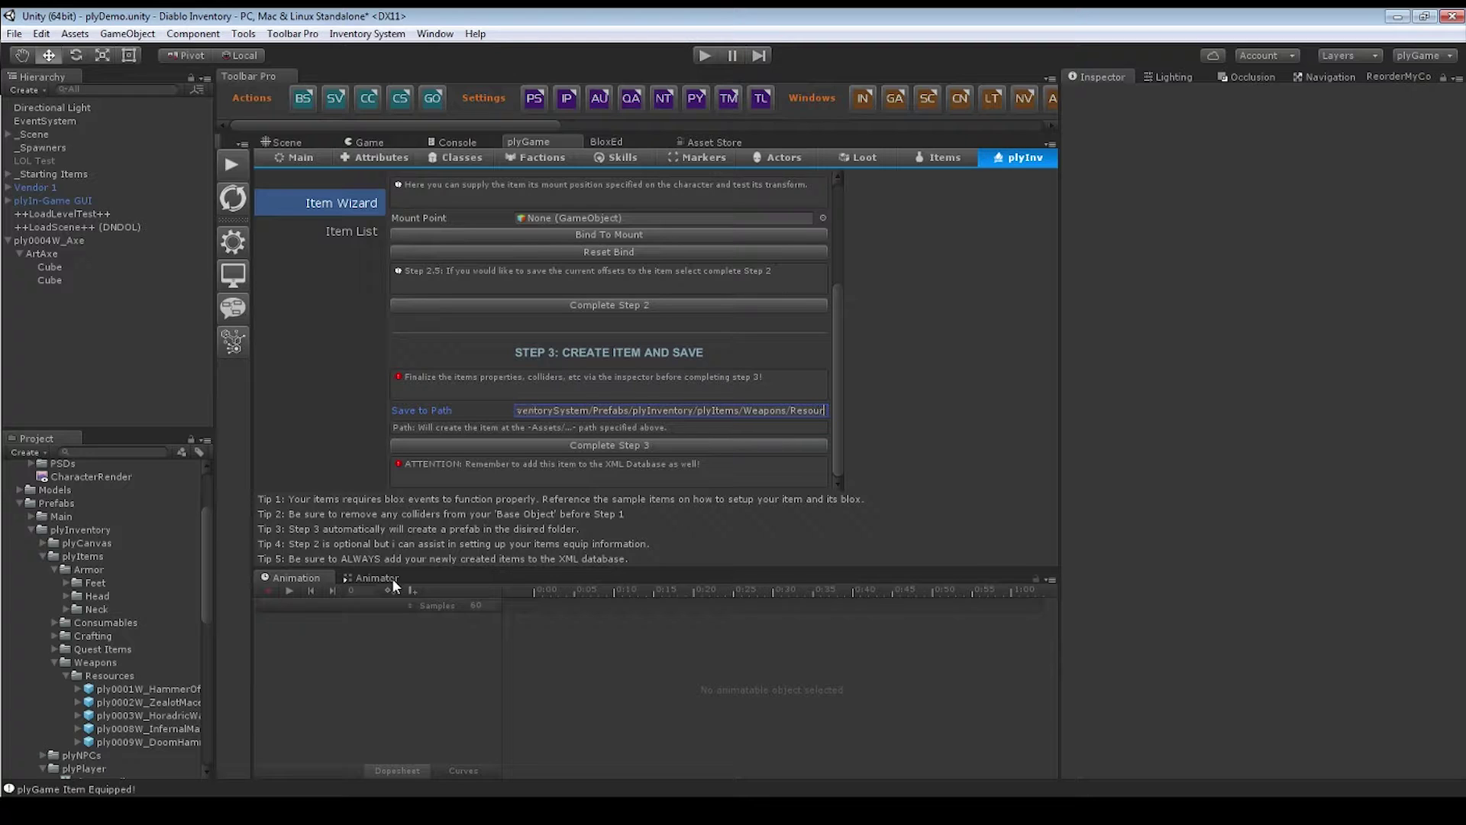
text(ces)
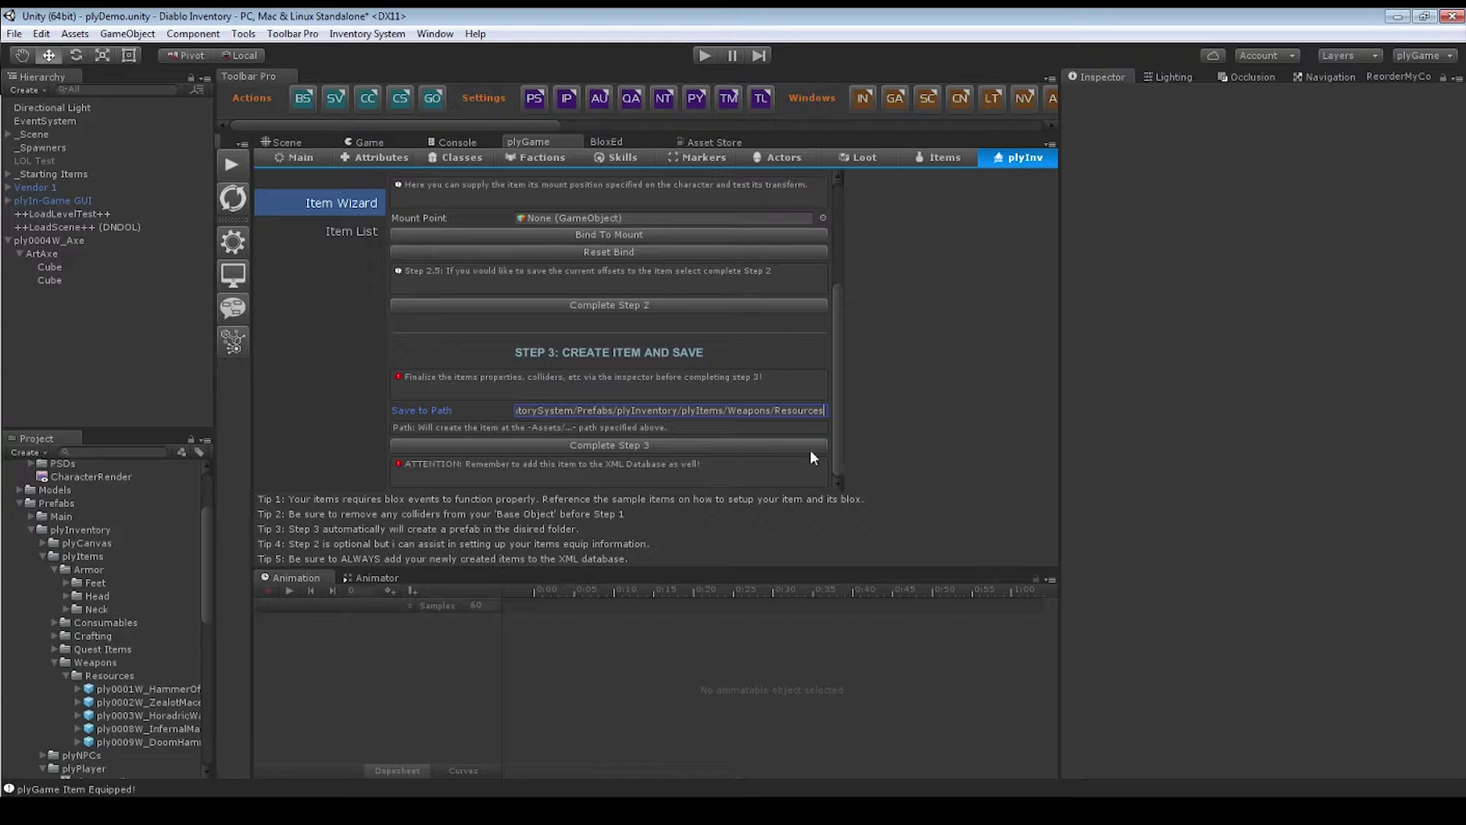
- Complete Step 3 to create the ply0004W_Axe prefab, then inspect it in Weapons/Resources
click(501, 447)
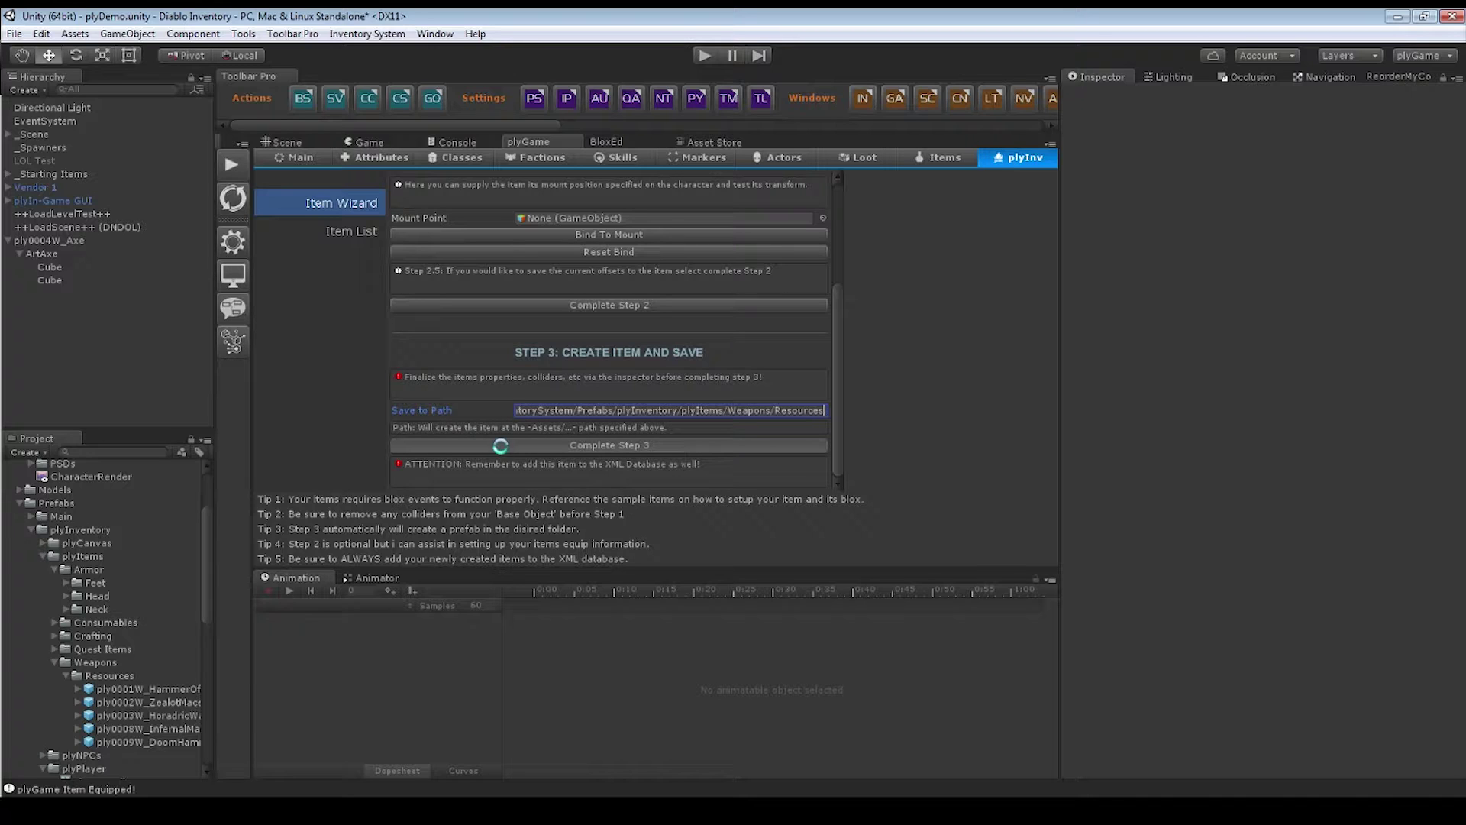
click(123, 279)
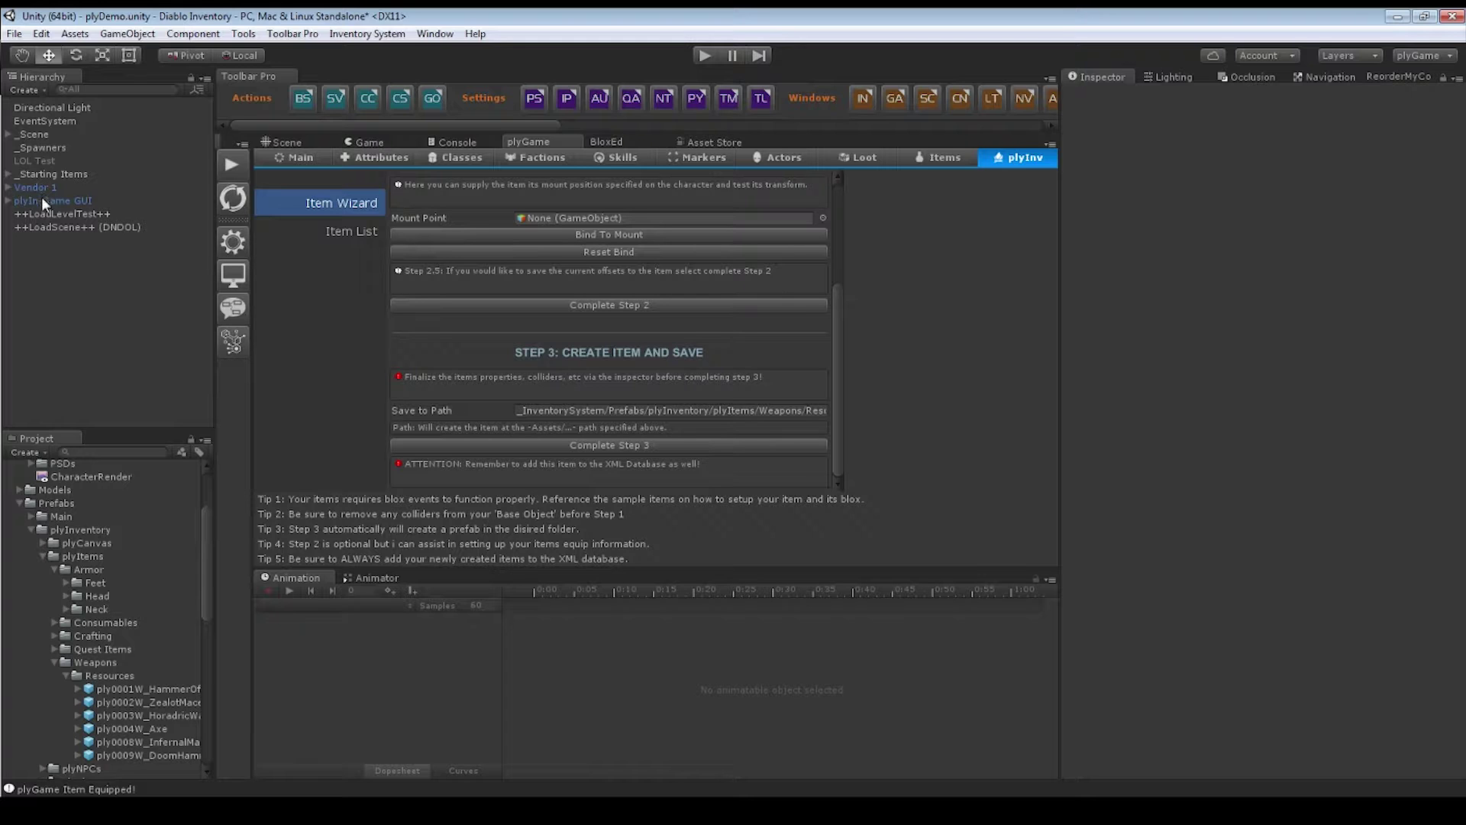
click(154, 729)
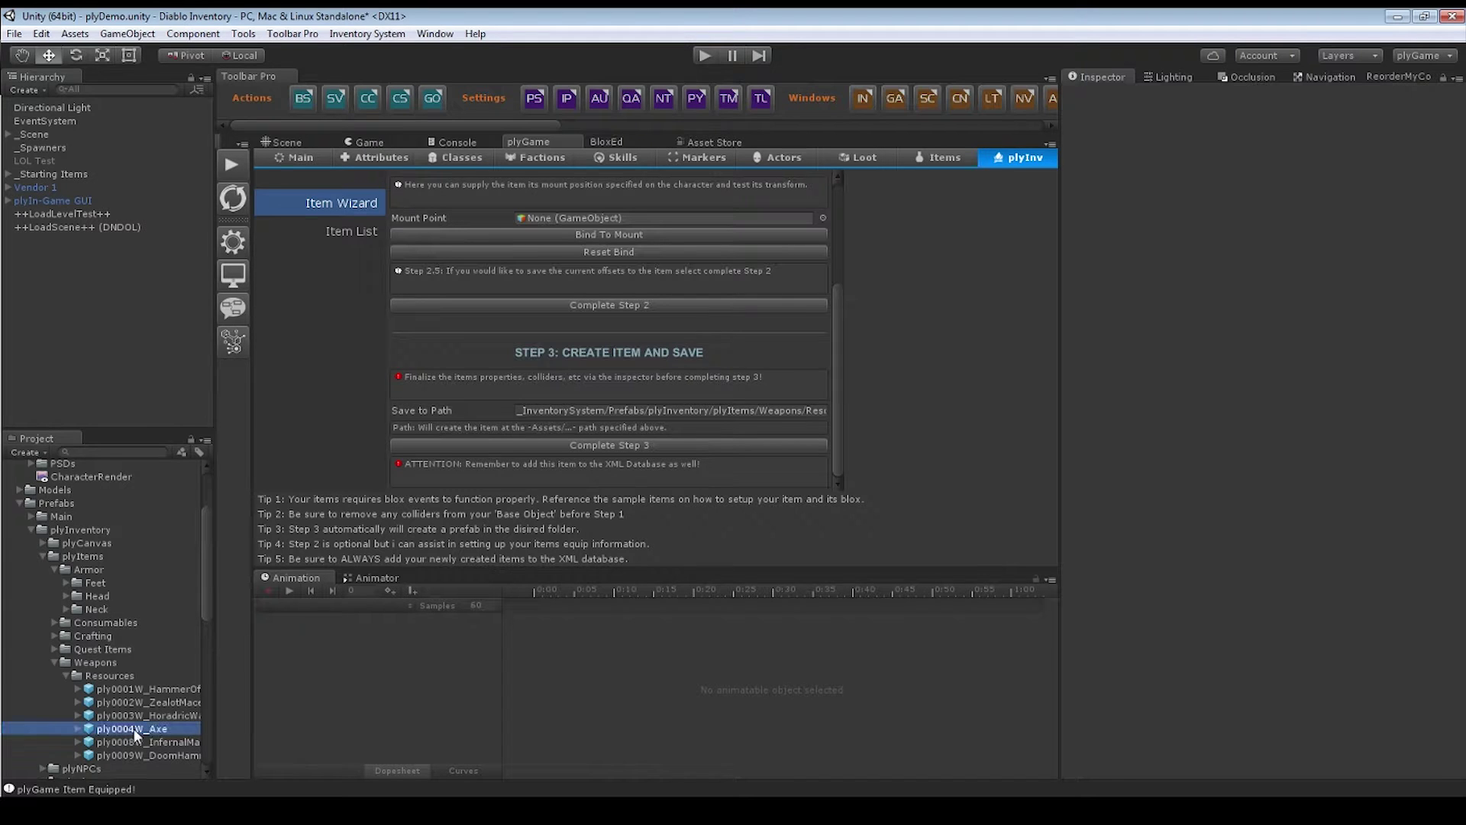
scroll(114, 710, down, 2)
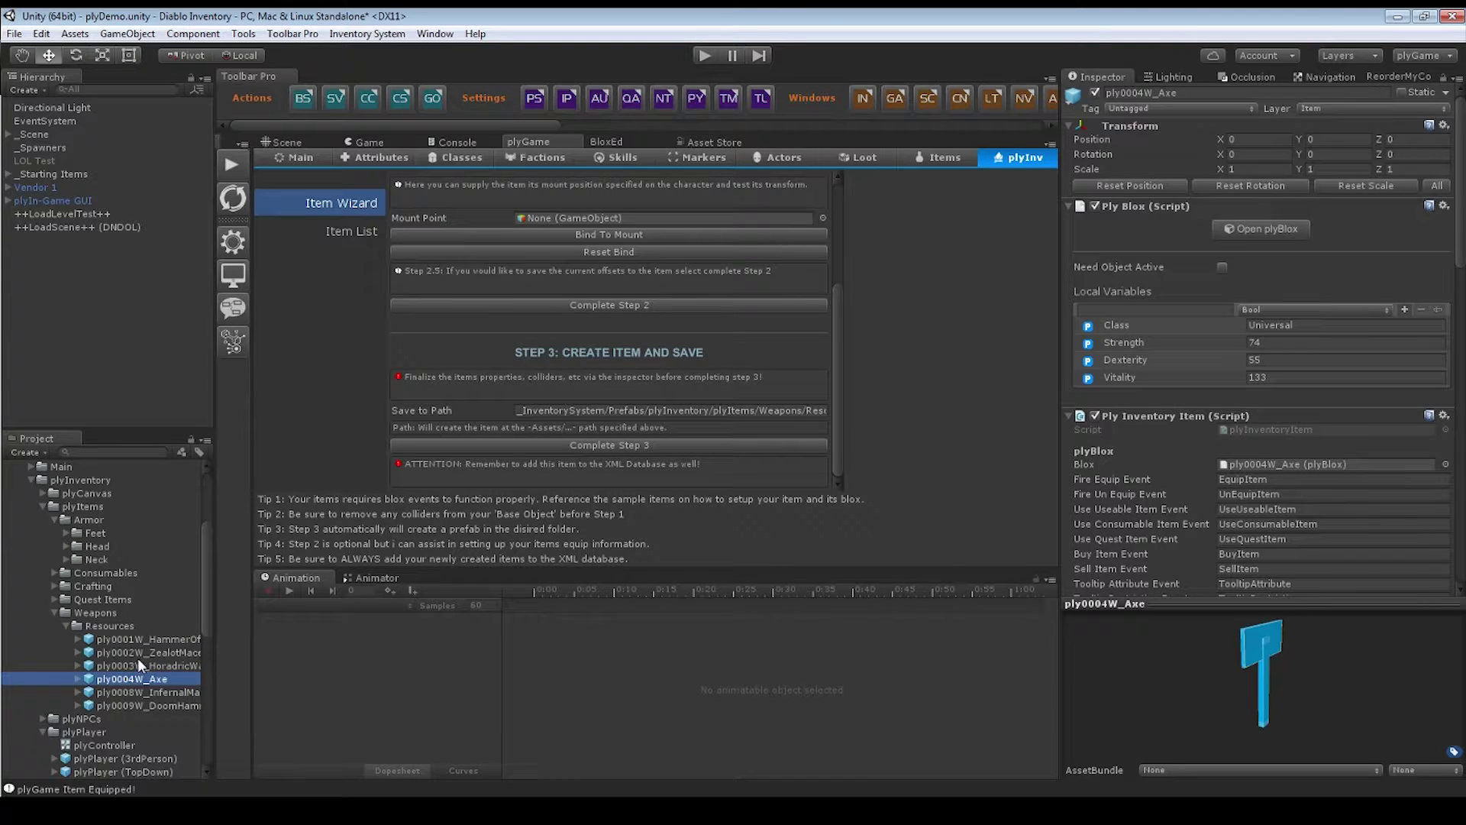
- Browse Scripts > plyGame Inventory > IO Development > XML Data > Resources and select plyItemDatabase
click(42, 732)
scroll(48, 729, down, 4)
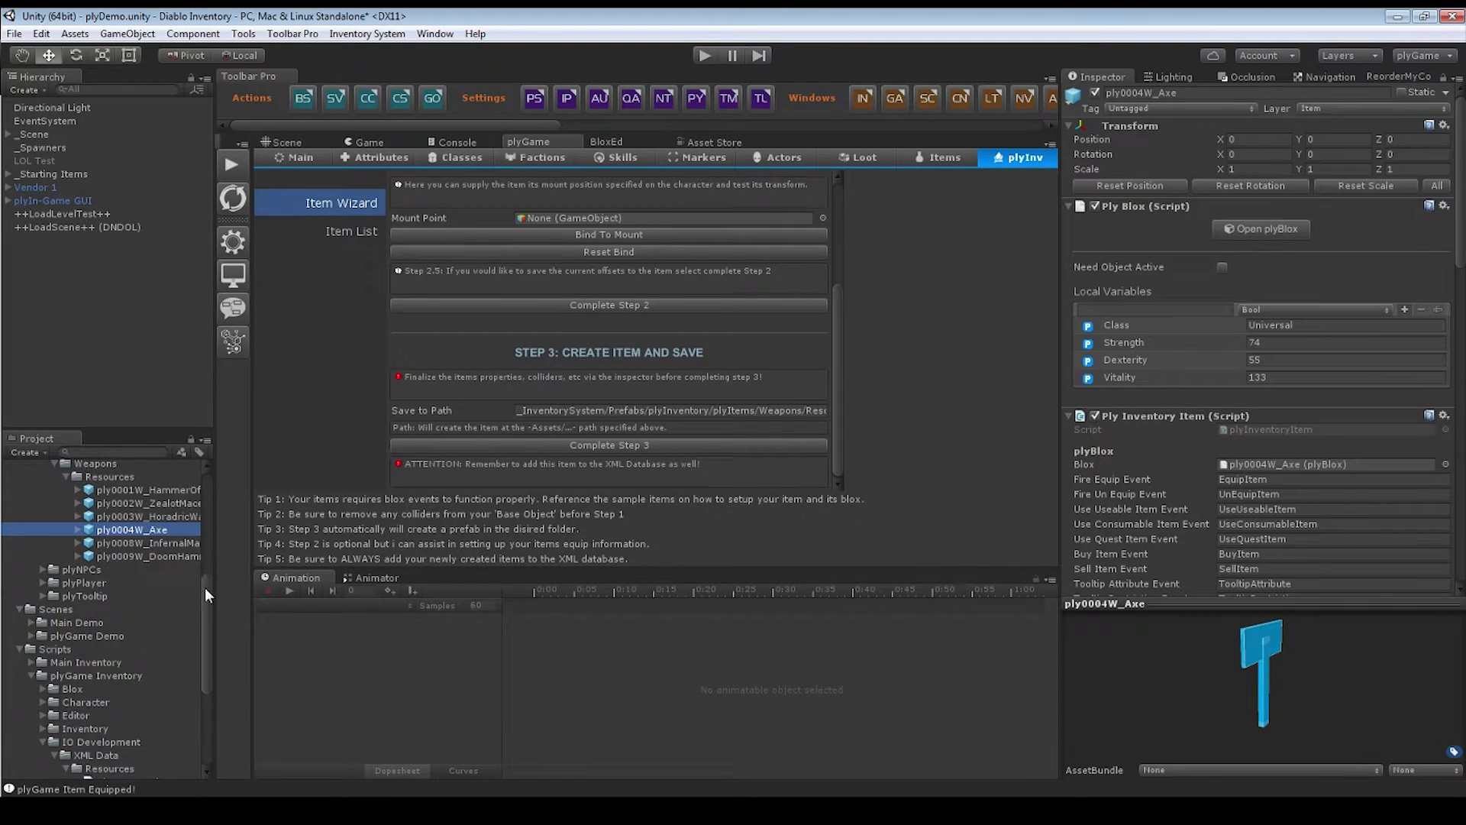
drag(204, 588, 204, 607)
click(44, 588)
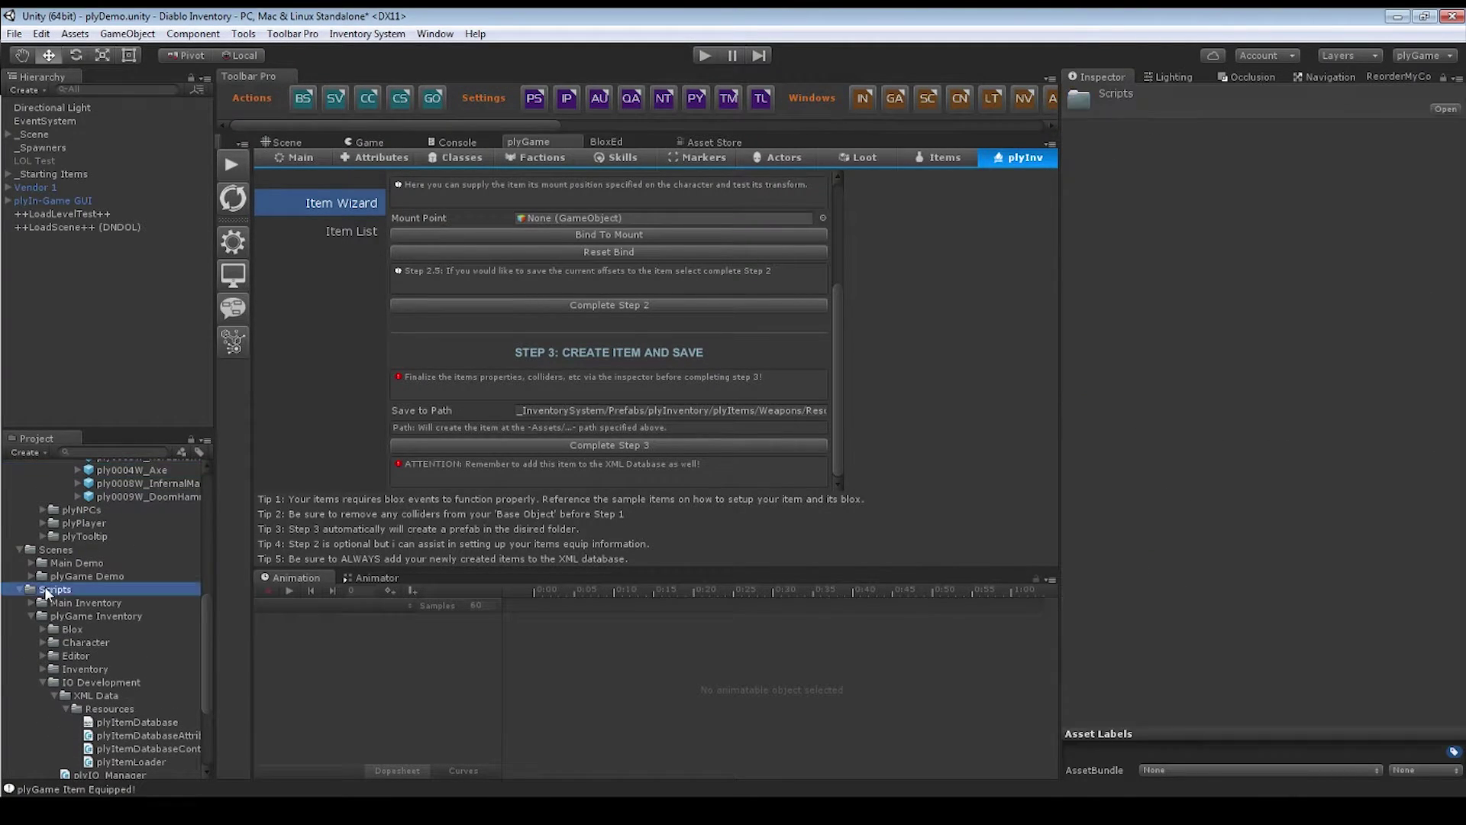
scroll(52, 620, up, 7)
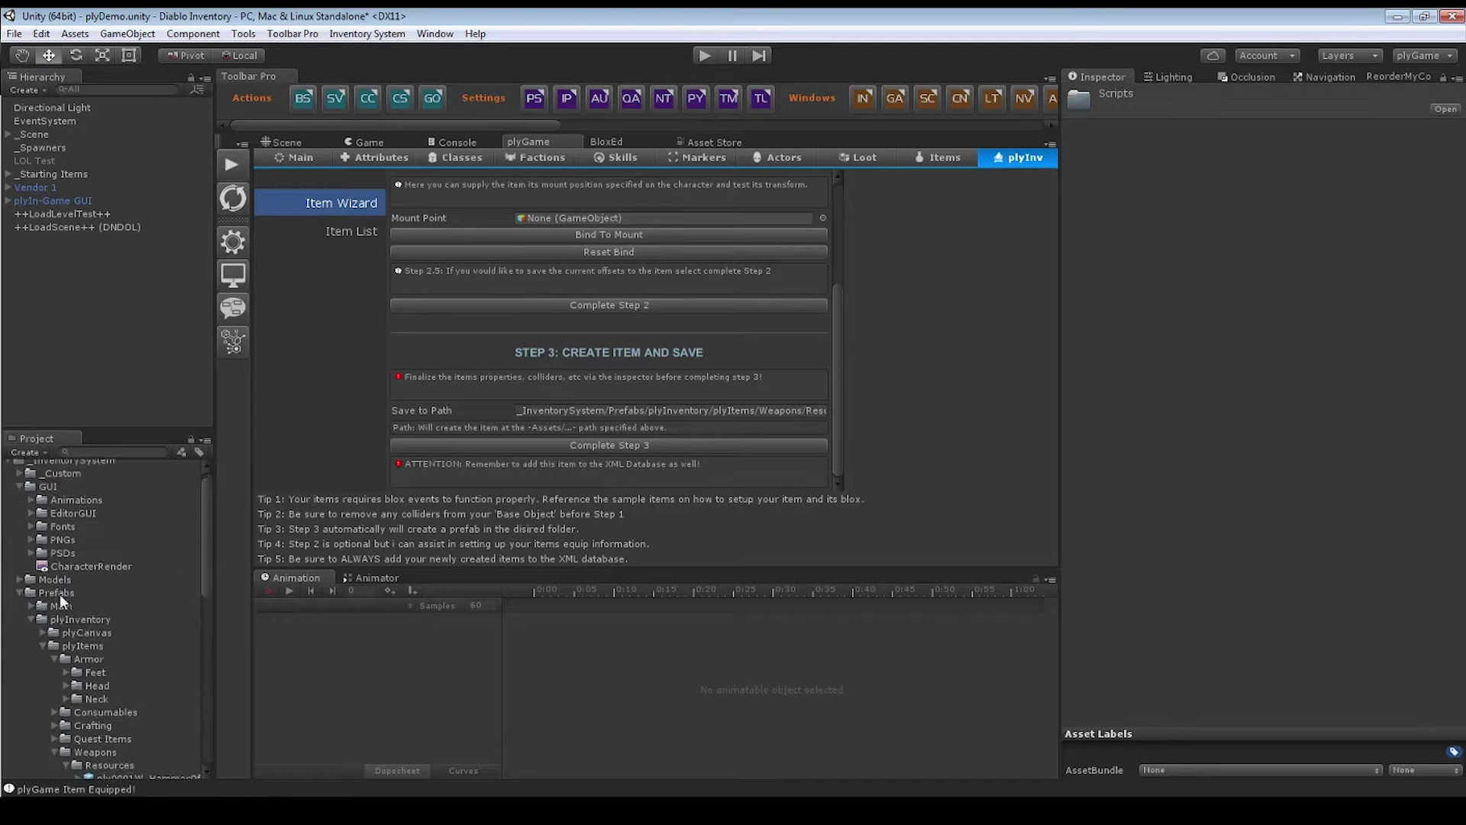
click(21, 524)
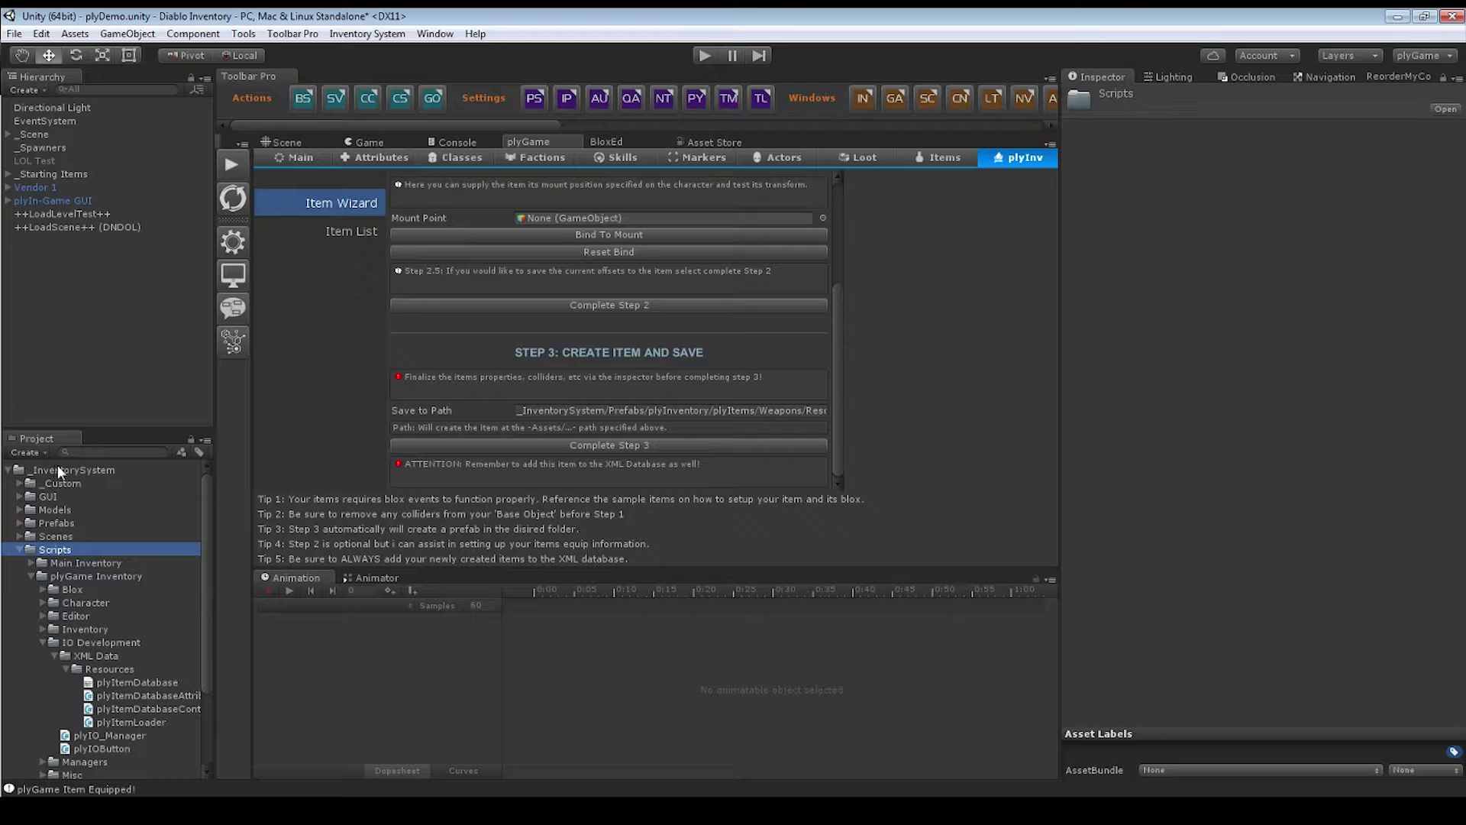
click(92, 576)
click(99, 644)
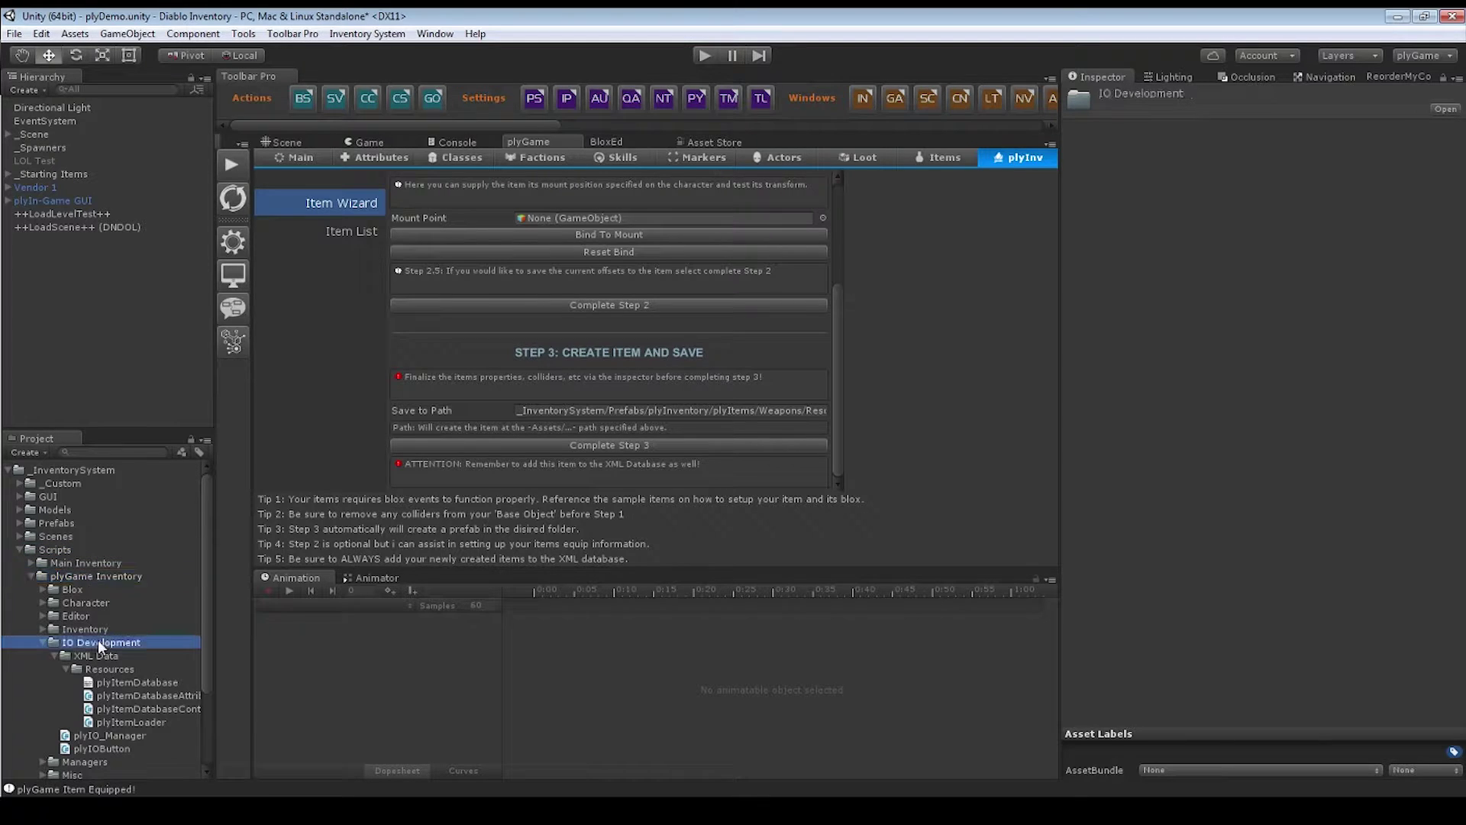
click(96, 655)
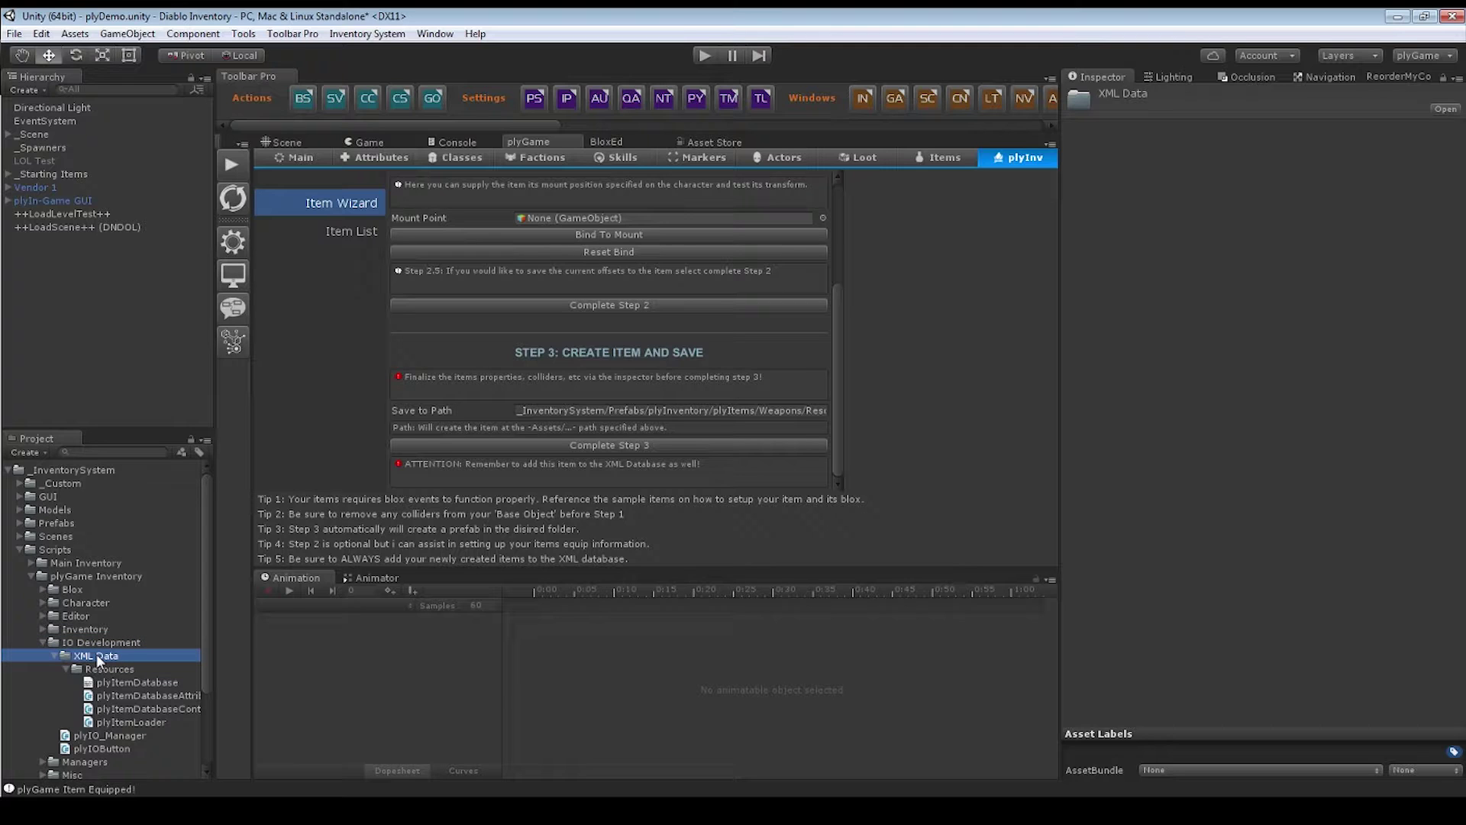
click(107, 669)
click(122, 681)
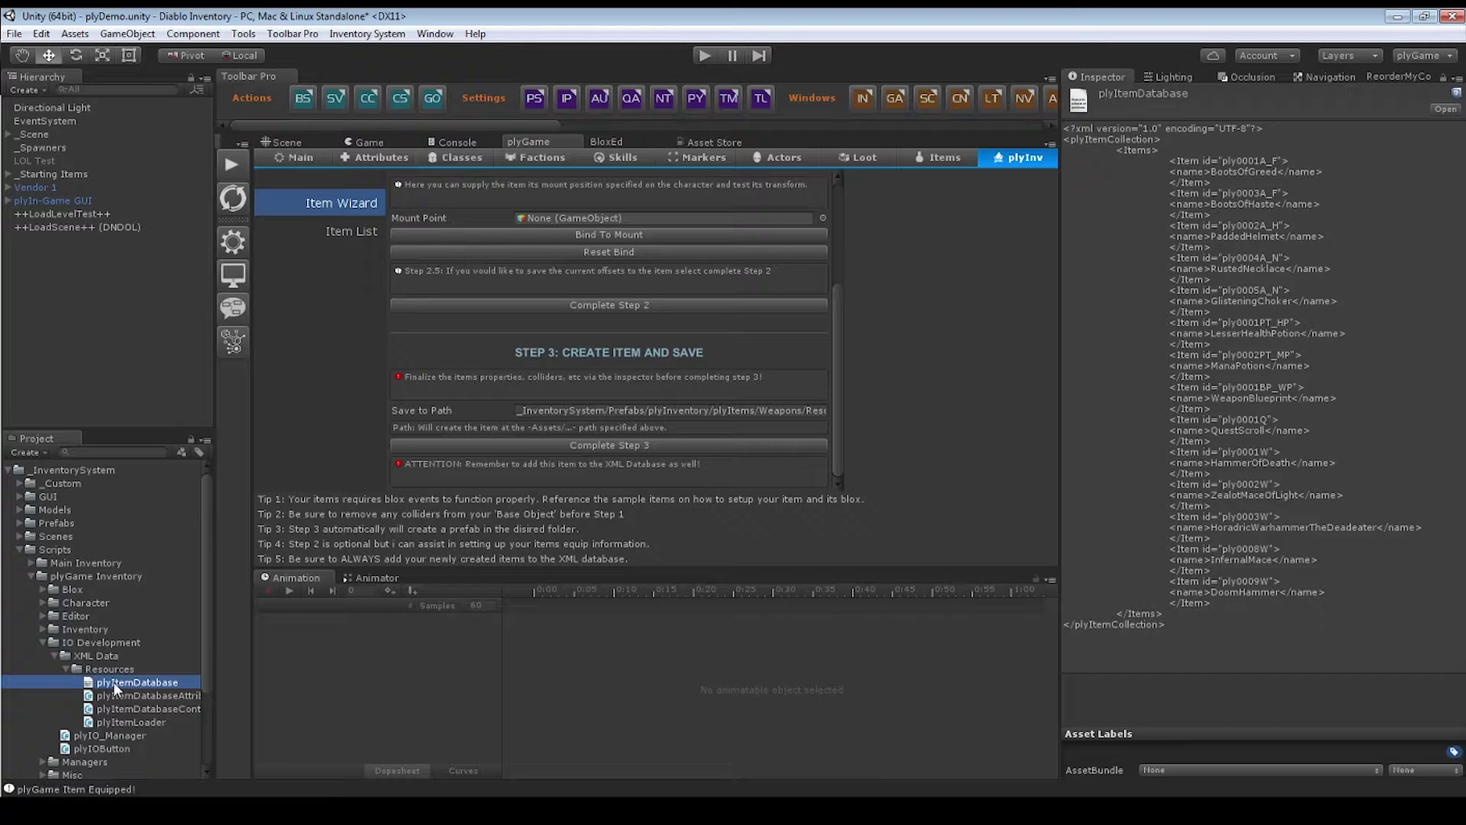
- Open plyItemDatabase.xml in MonoDevelop, scroll to the DoomHammer entry, and return to Unity
double_click(113, 683)
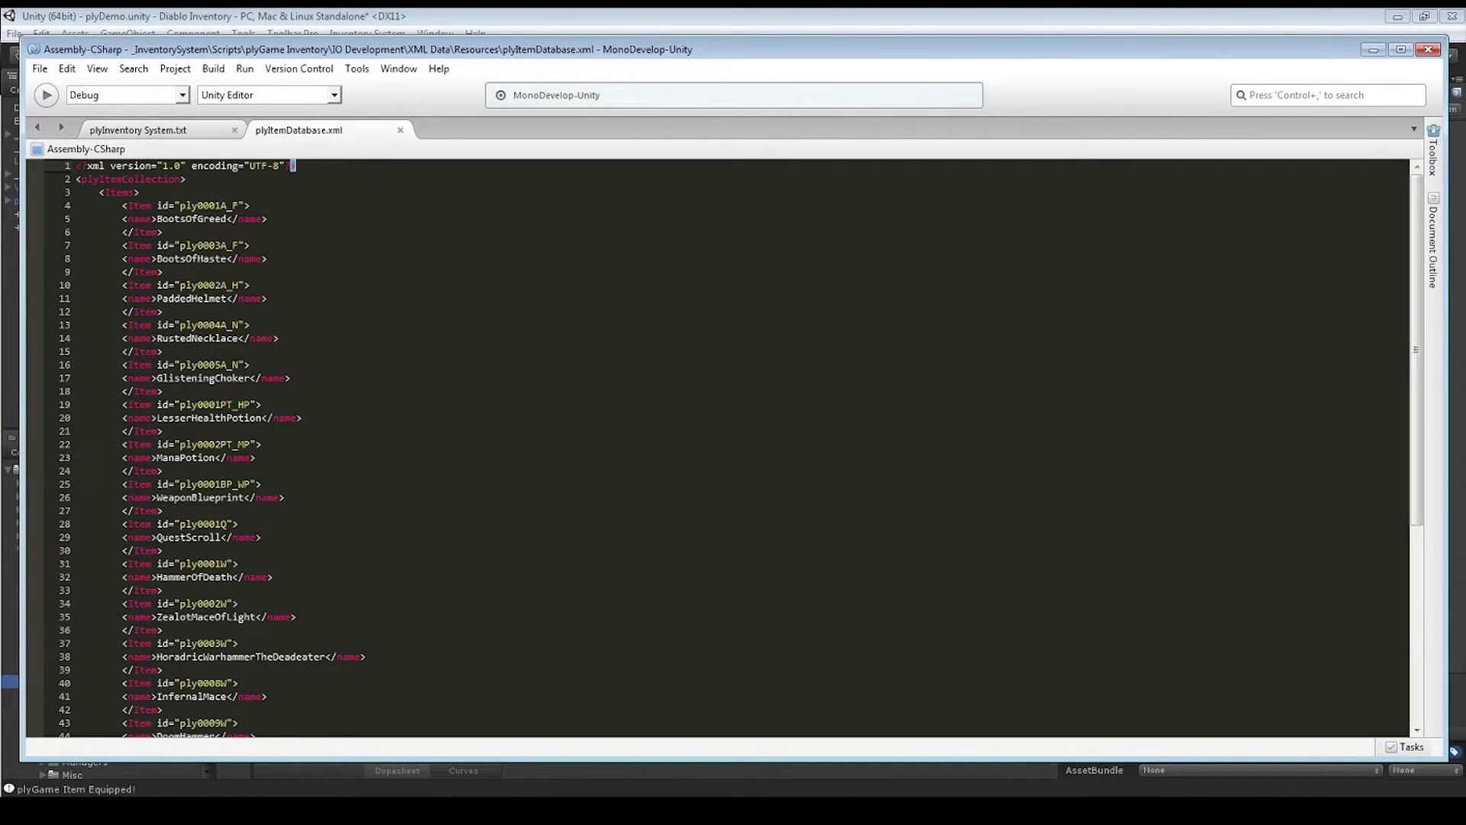
scroll(718, 447, down, 3)
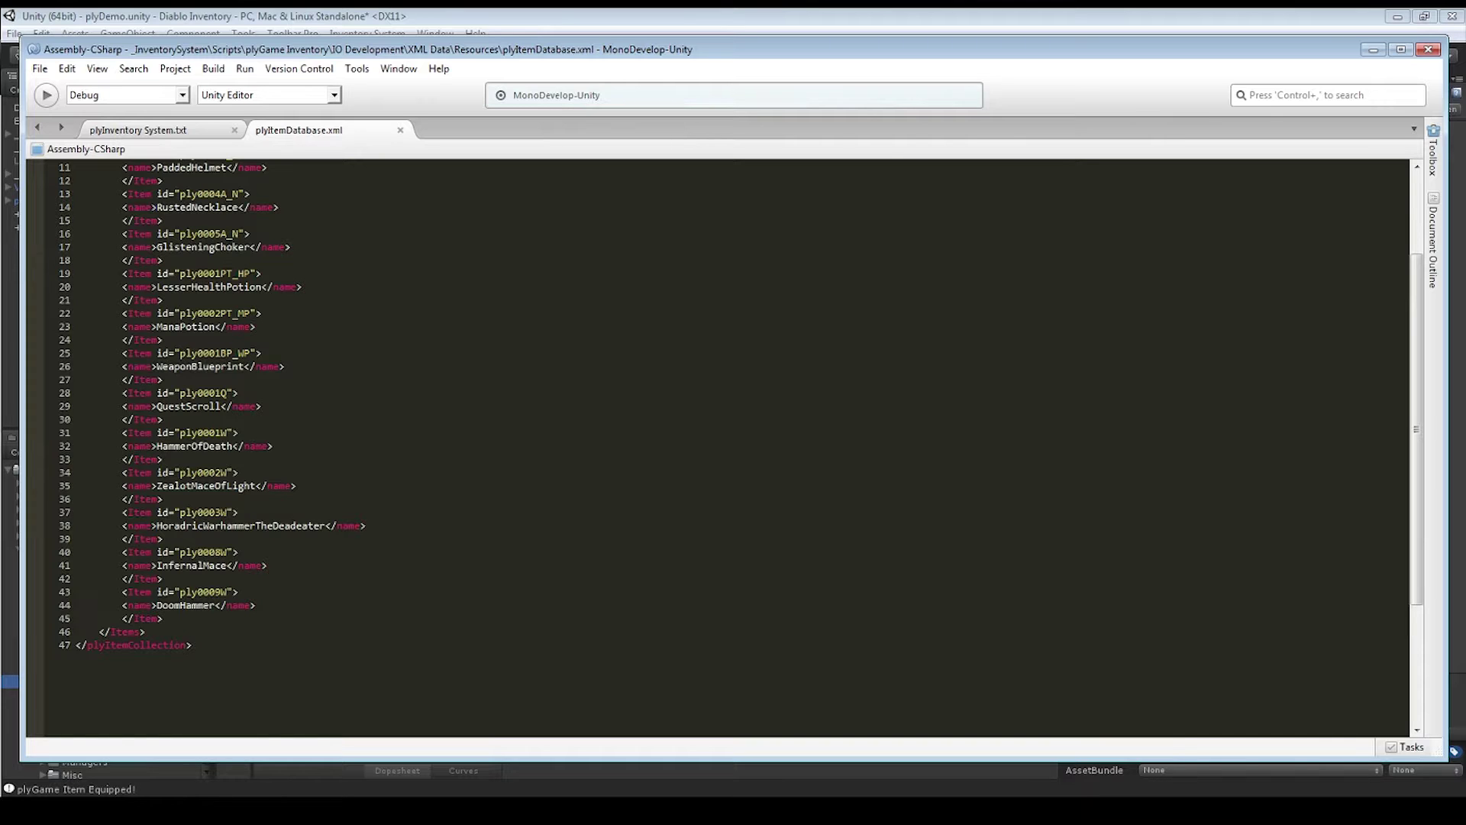
scroll(717, 447, up, 3)
scroll(718, 447, down, 5)
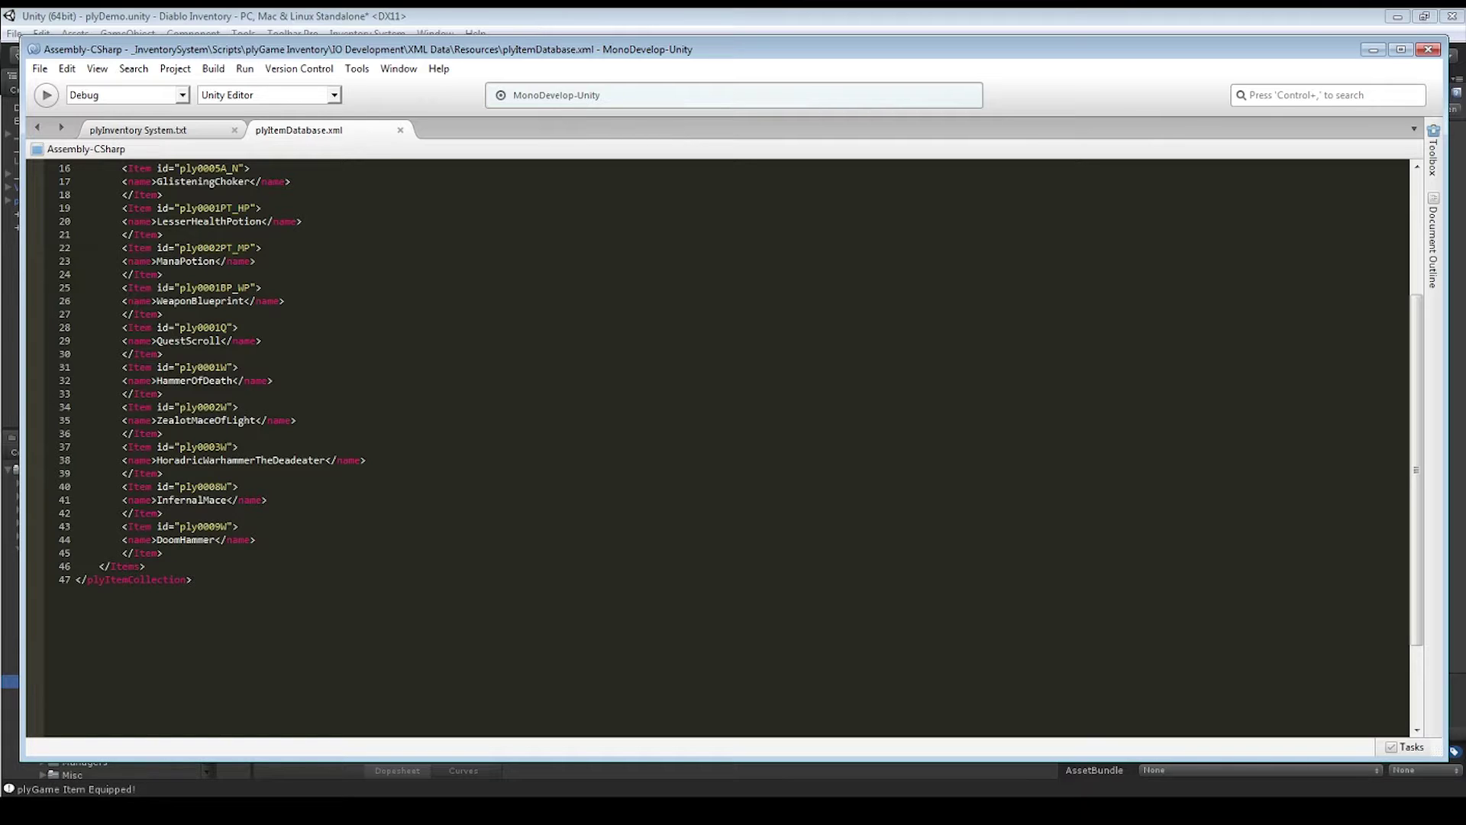
key(alt+Tab)
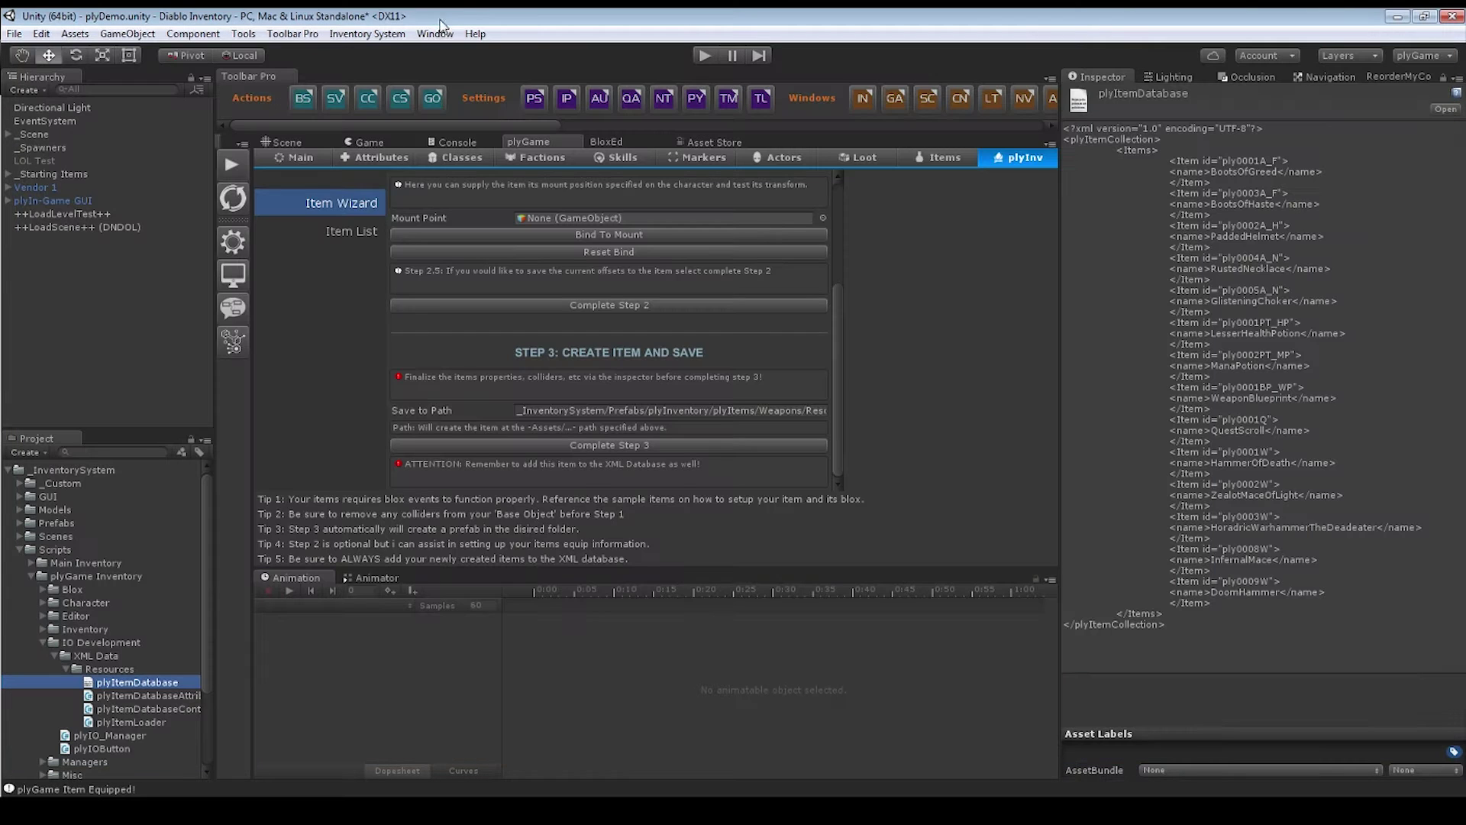
- Show the Item List, then inspect the ply0004W_Axe prefab and its Item ID ply0004W
click(346, 228)
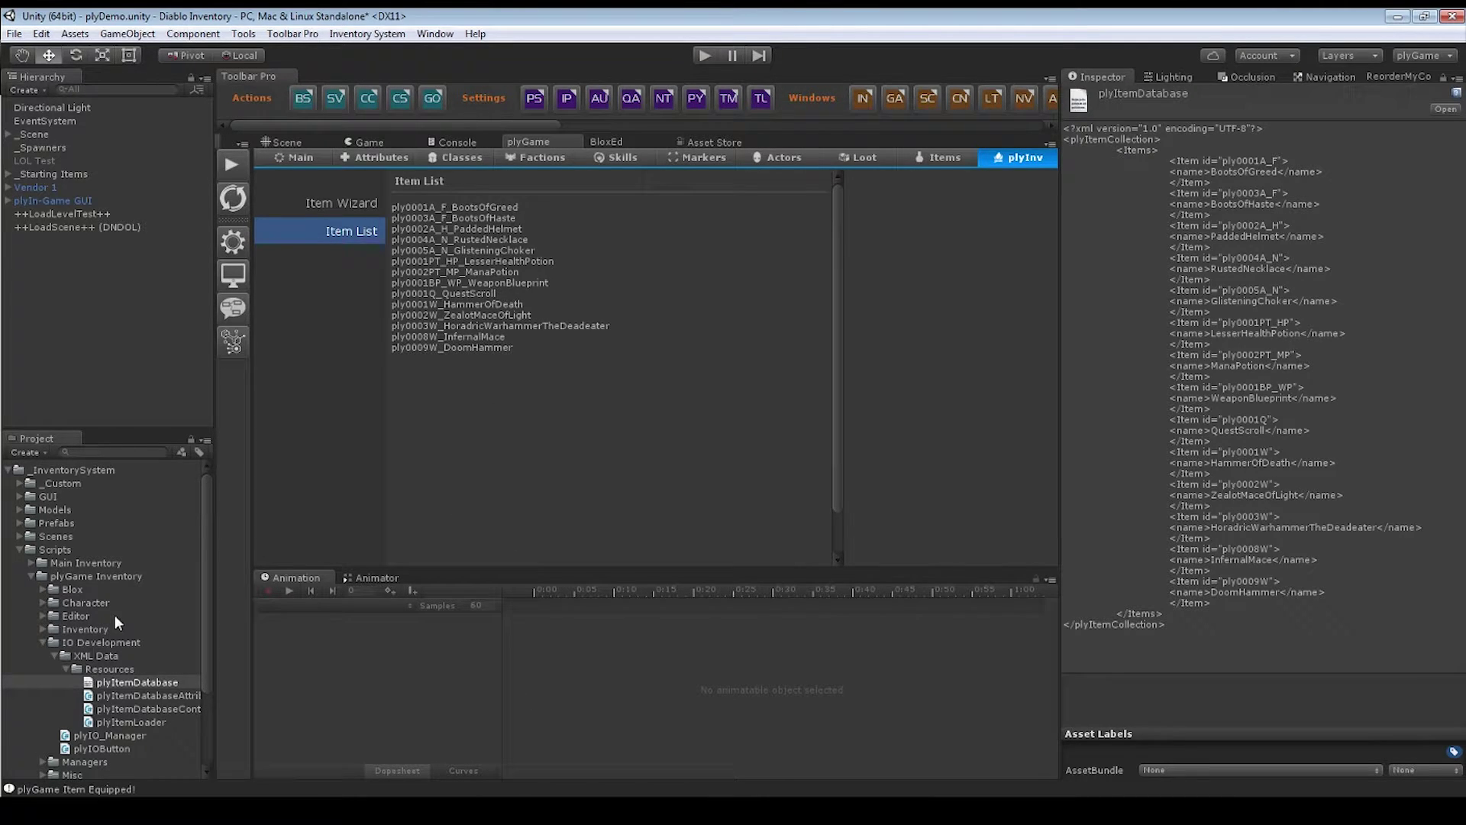
click(14, 522)
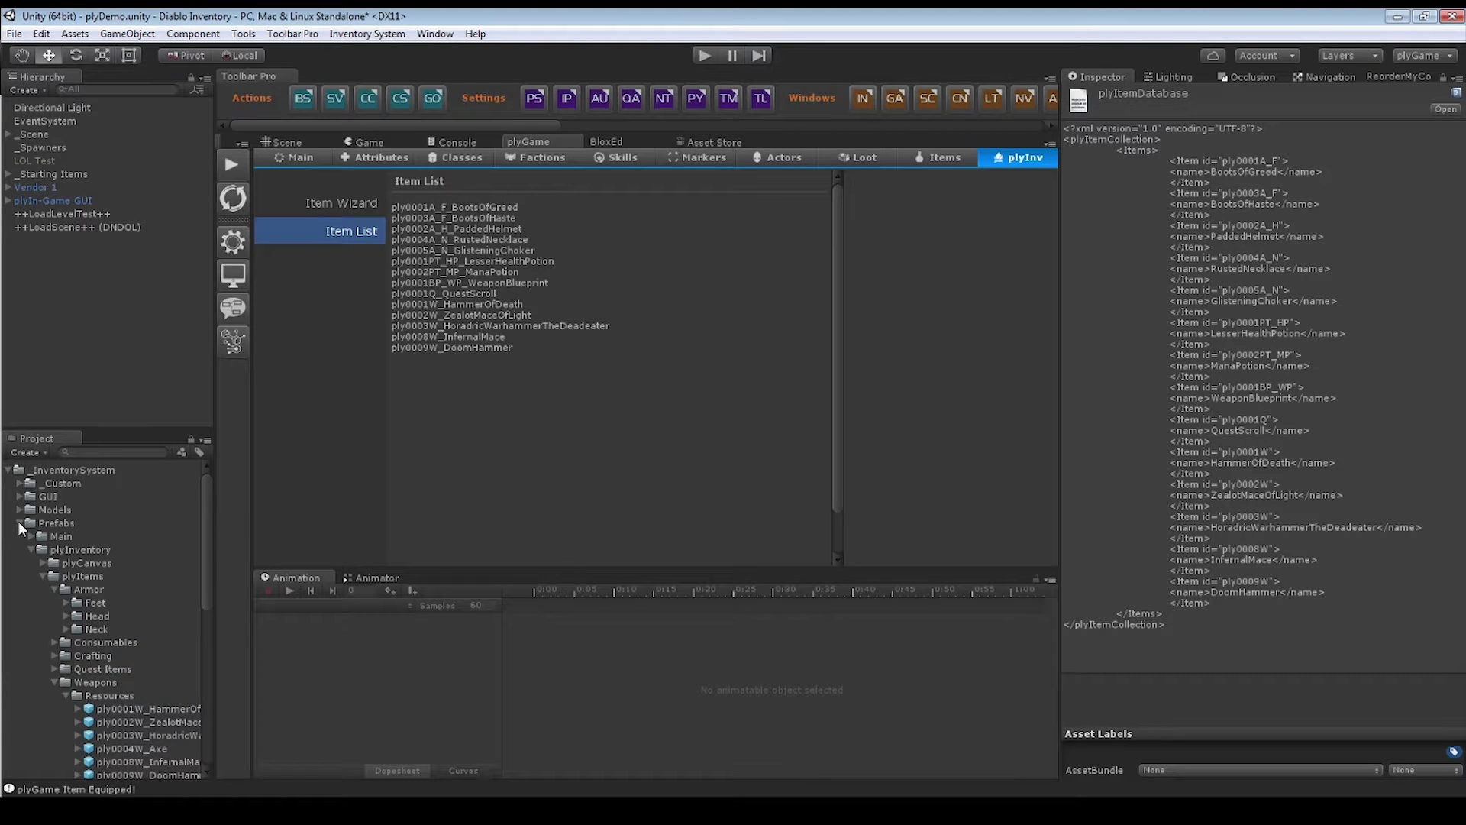
scroll(89, 645, down, 3)
scroll(136, 710, up, 4)
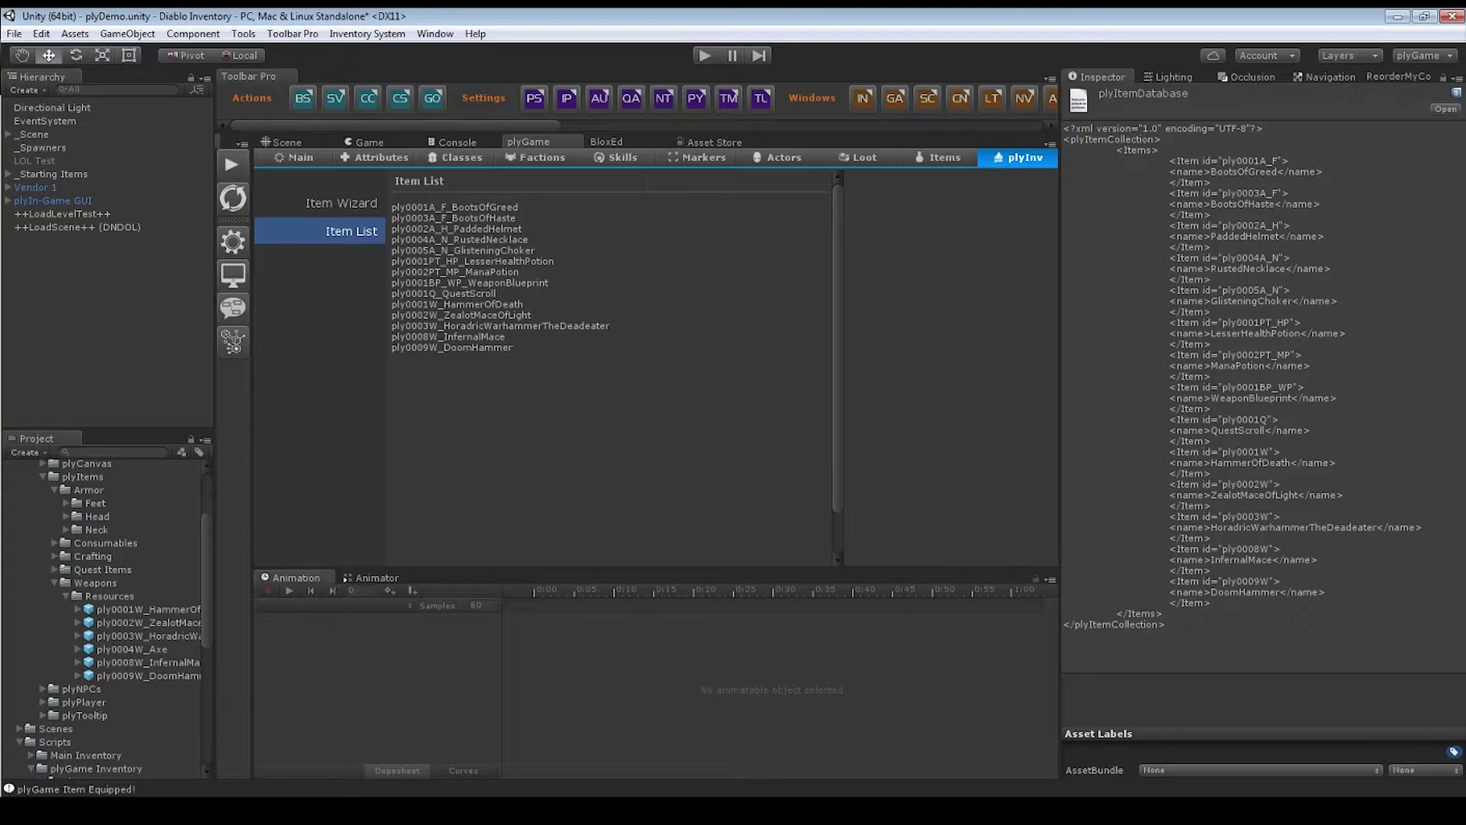
click(116, 648)
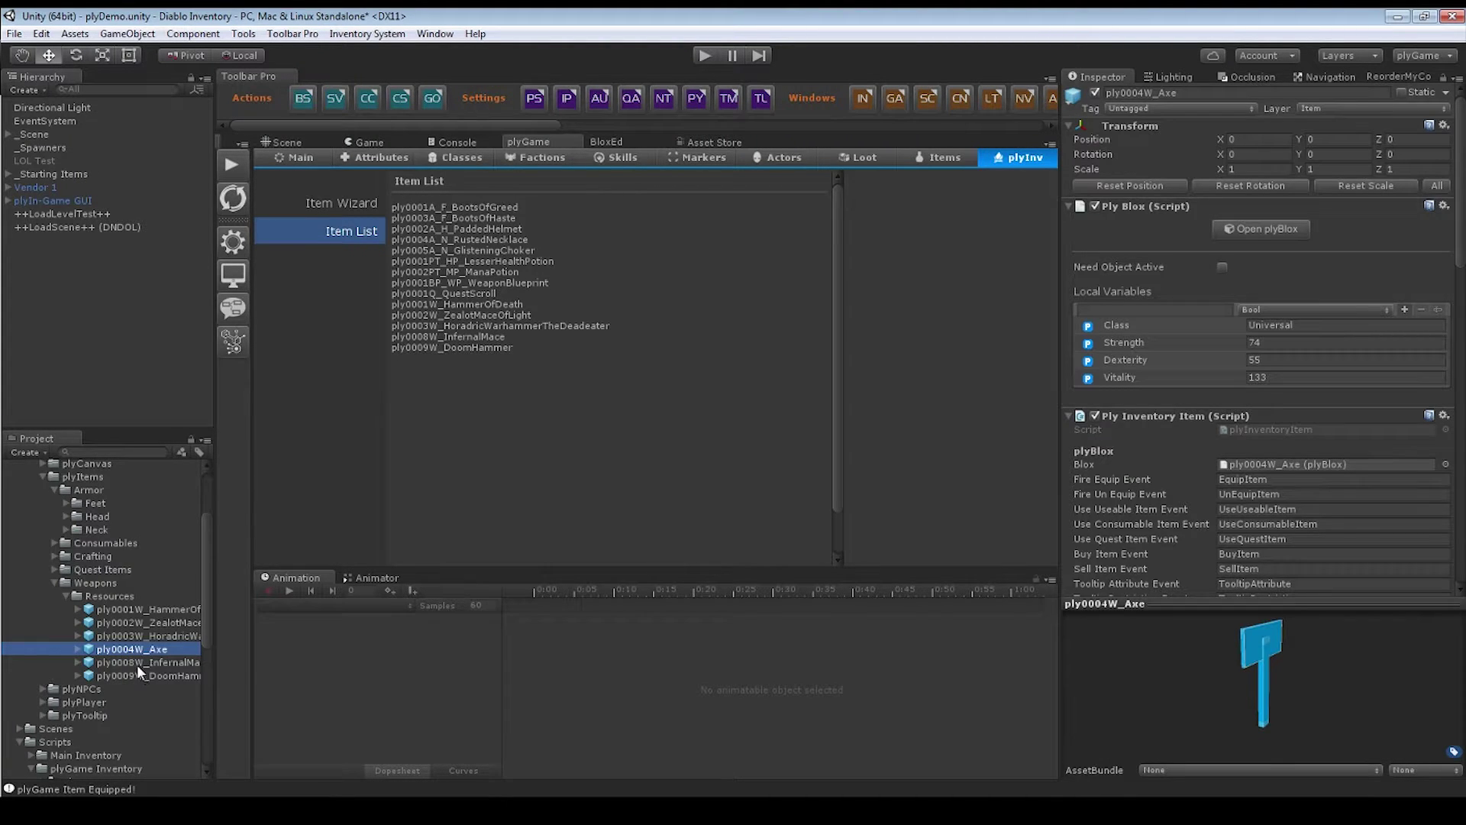
scroll(1205, 486, down, 6)
click(1272, 382)
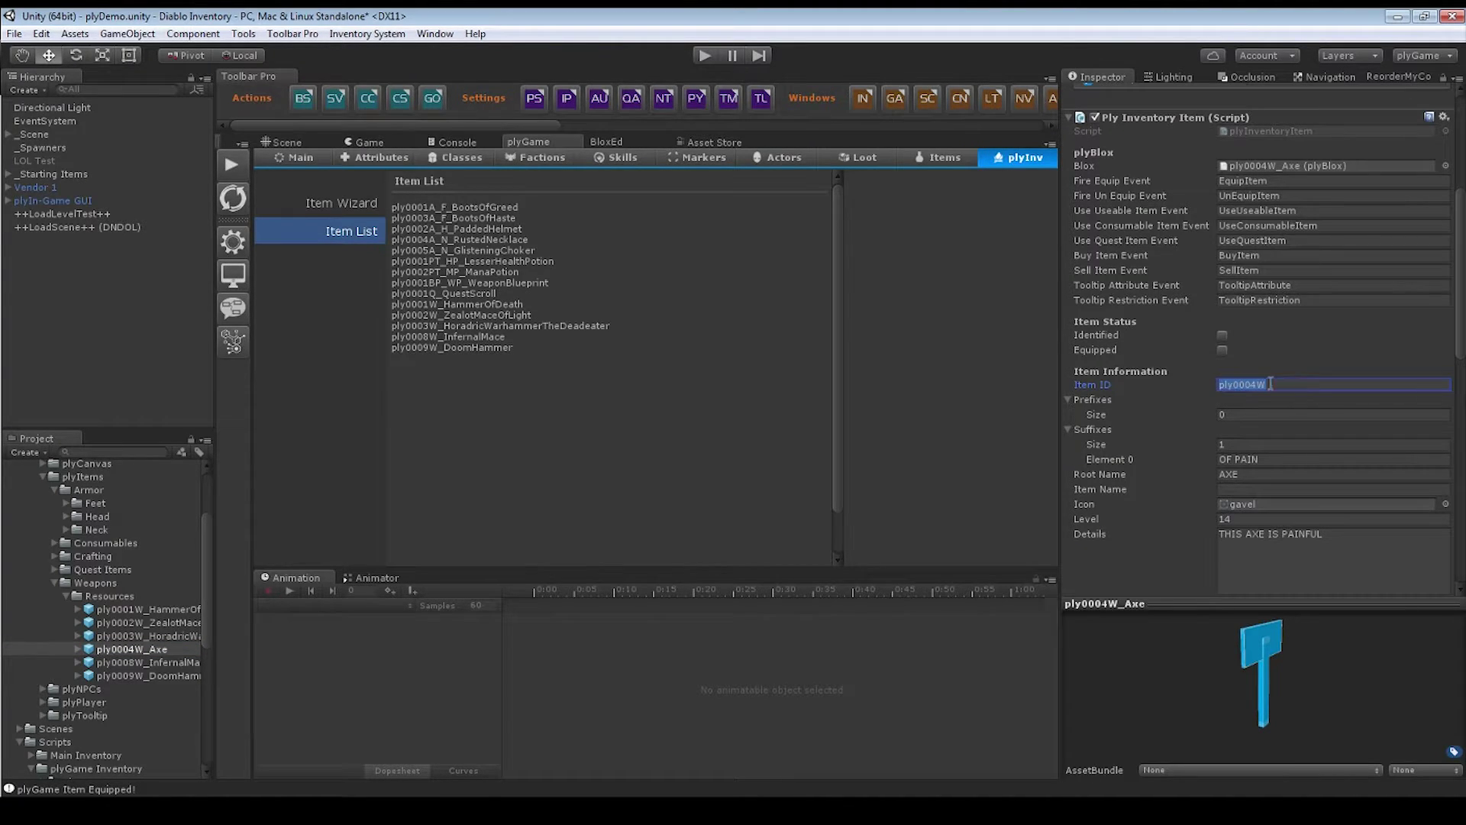
- Copy the DoomHammer Item block and paste it after the HoradricWarhammerTheDeadeater entry
key(alt+Tab)
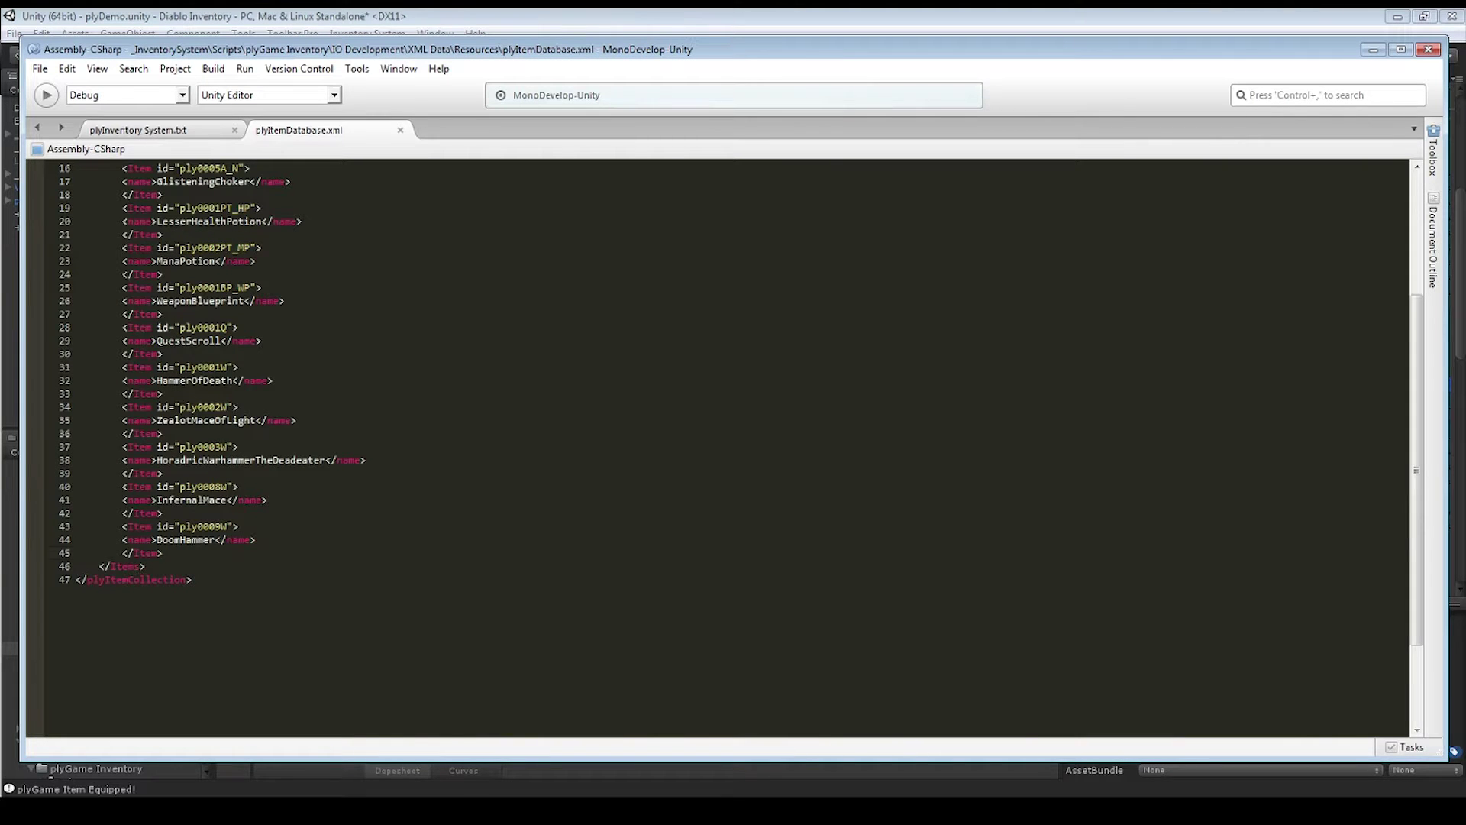
key(shift+Up)
key(shift+Up)
key(shift+Home)
key(ctrl+c)
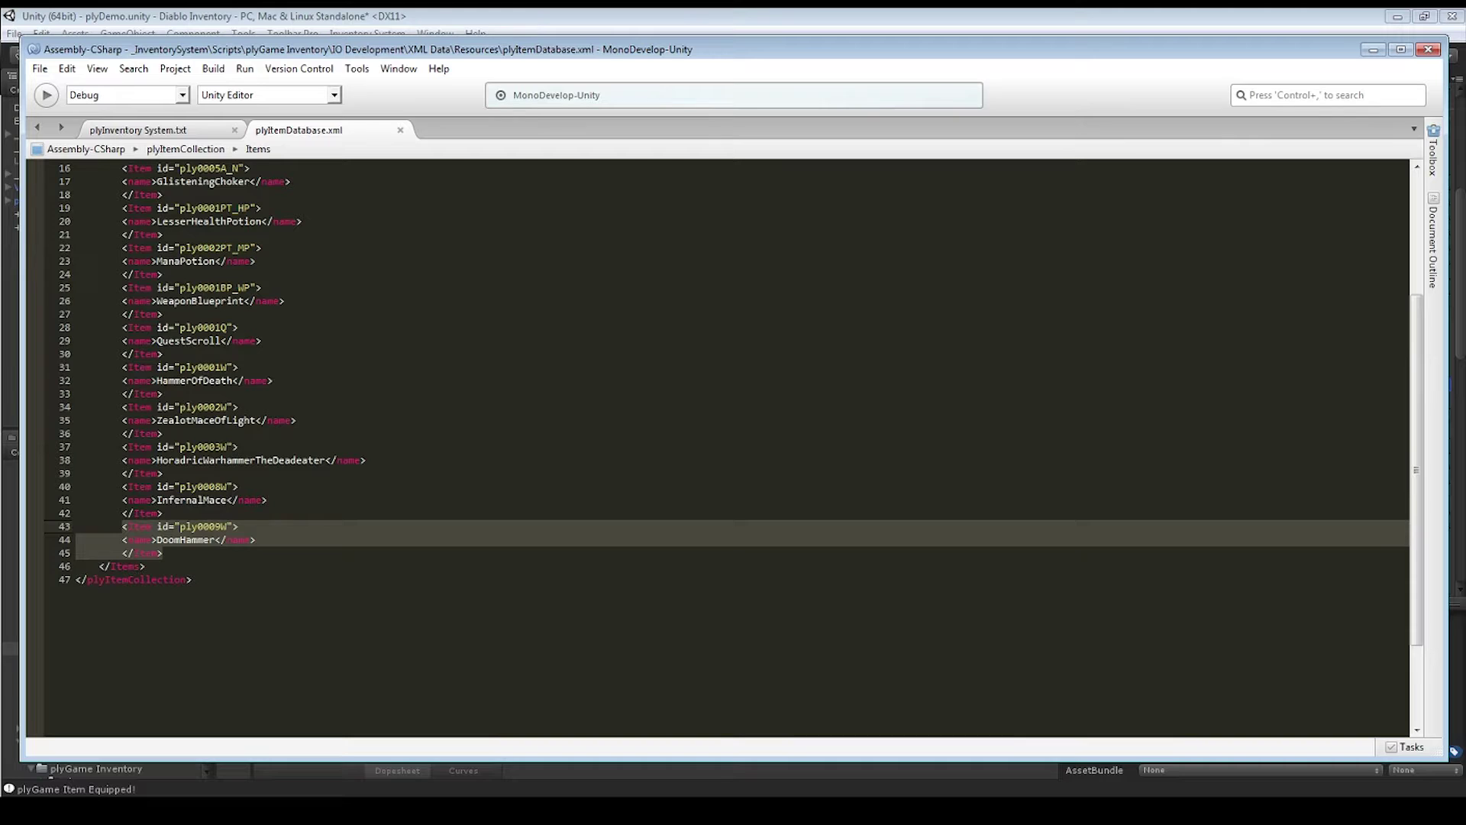
click(206, 447)
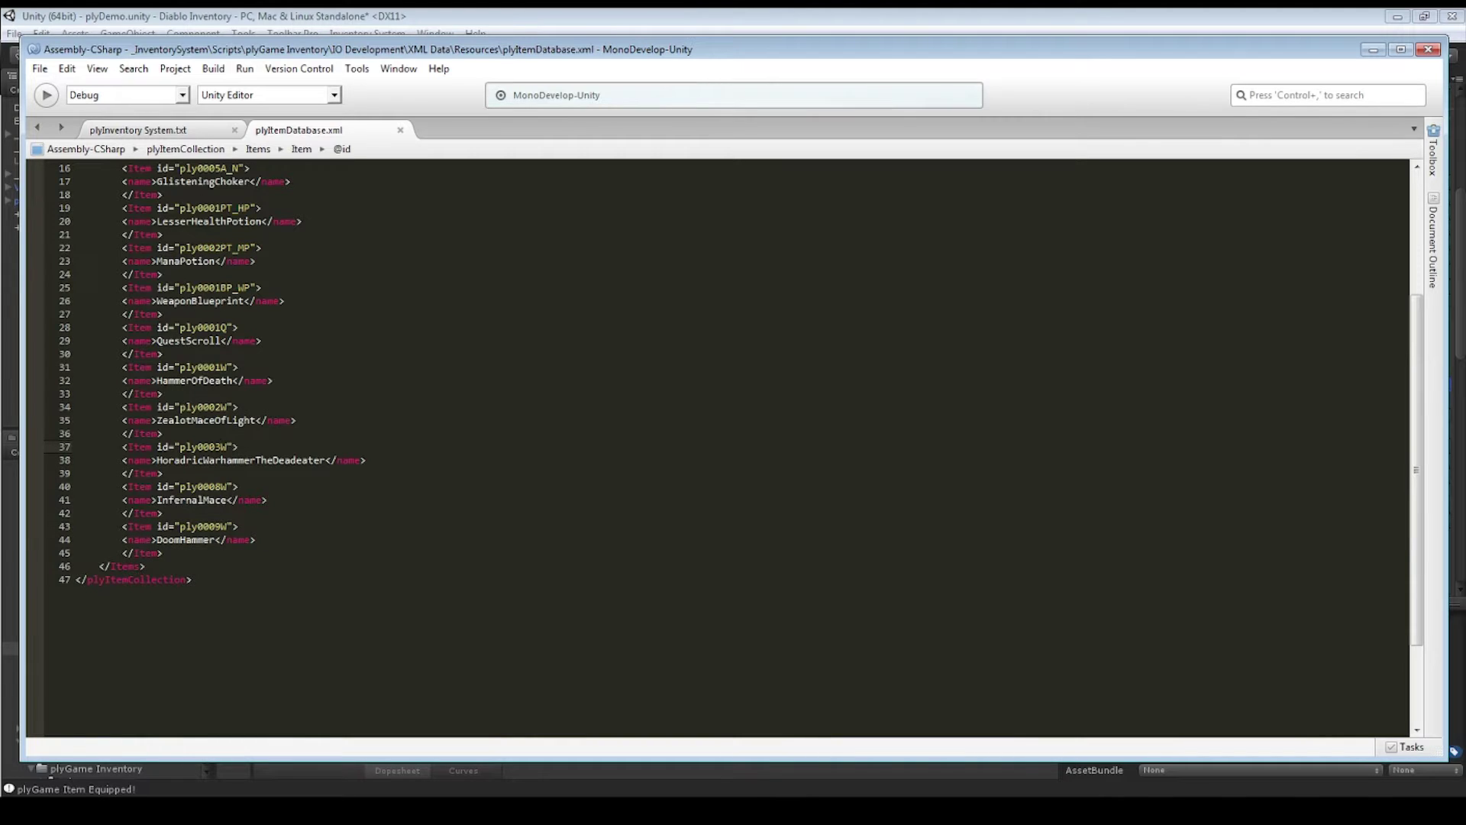
click(163, 473)
key(Return)
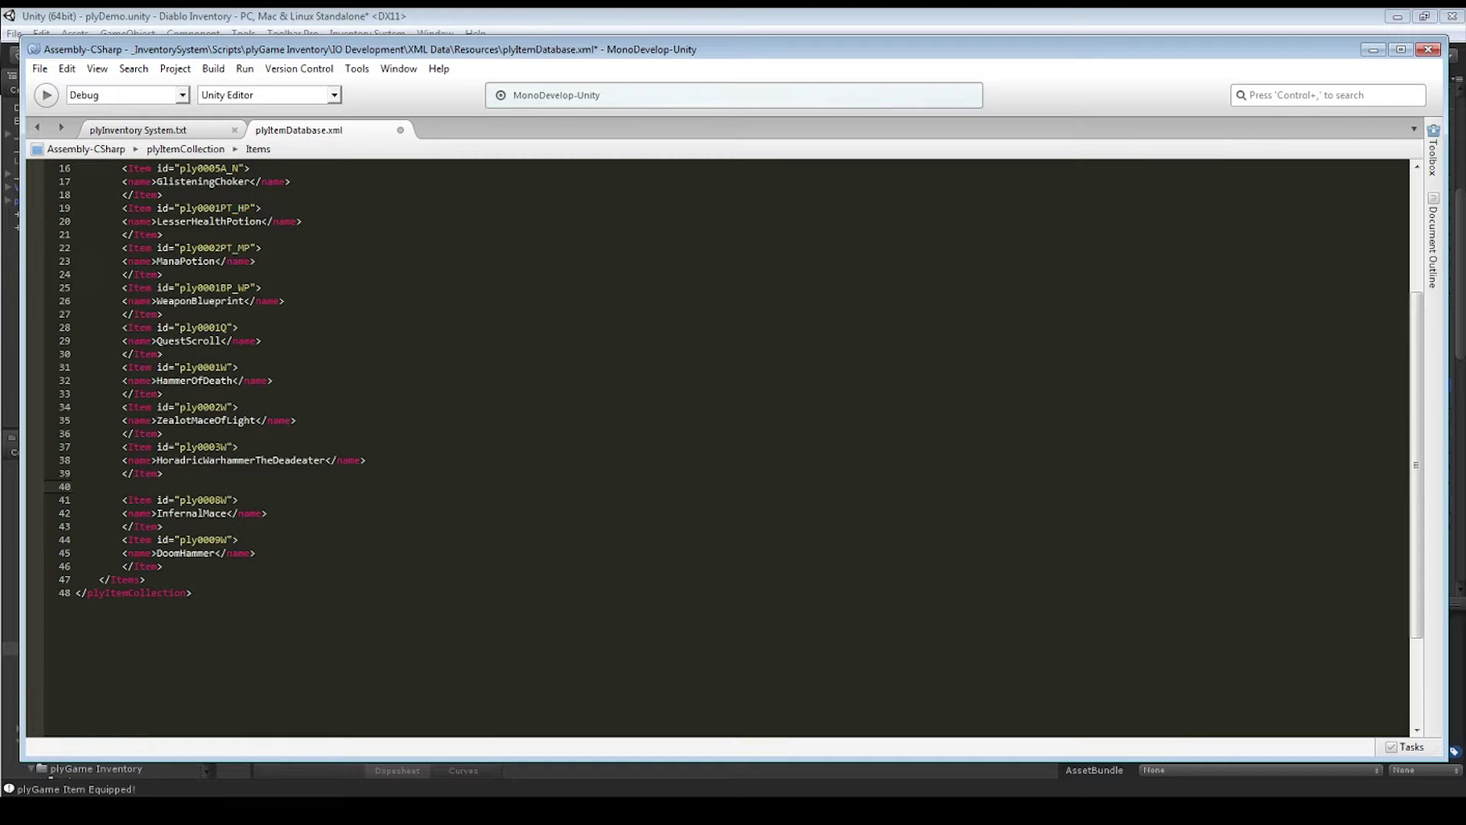
key(ctrl+v)
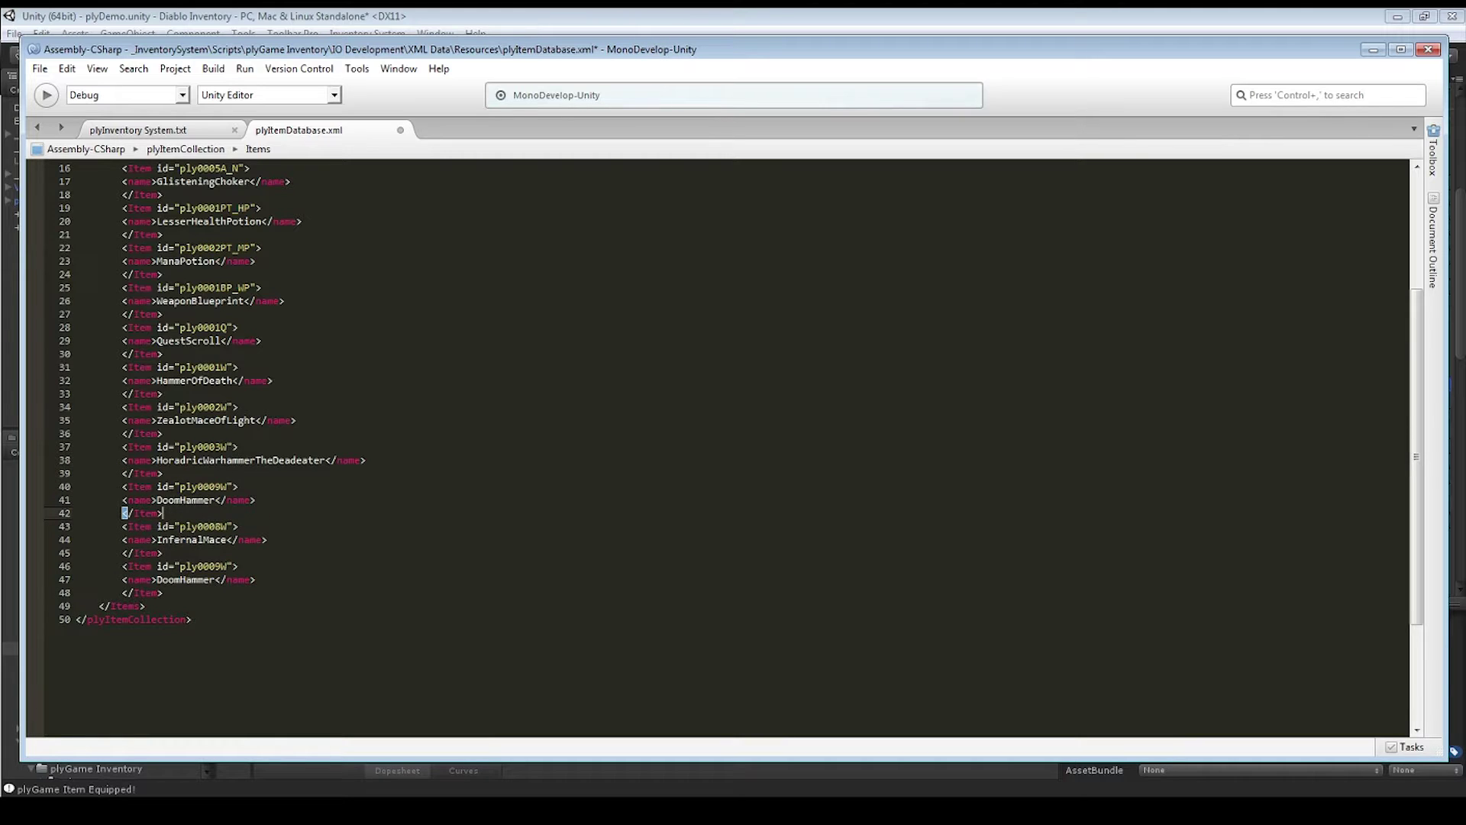
- Change the pasted entry's id to ply0004W, matching the axe's Item ID in Unity
click(218, 487)
key(BackSpace)
text(4)
key(alt+Tab)
click(1281, 384)
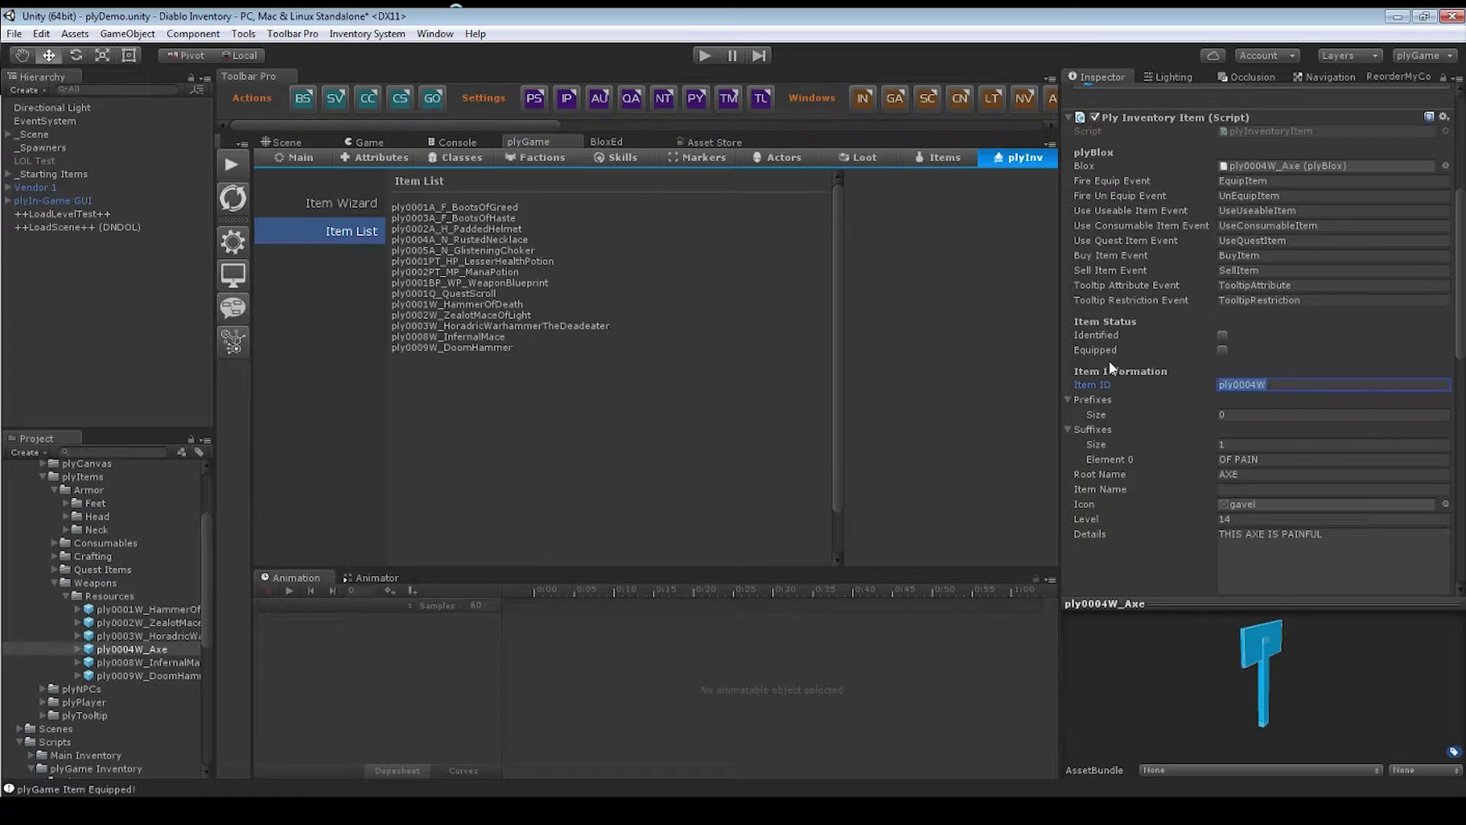
key(alt+Tab)
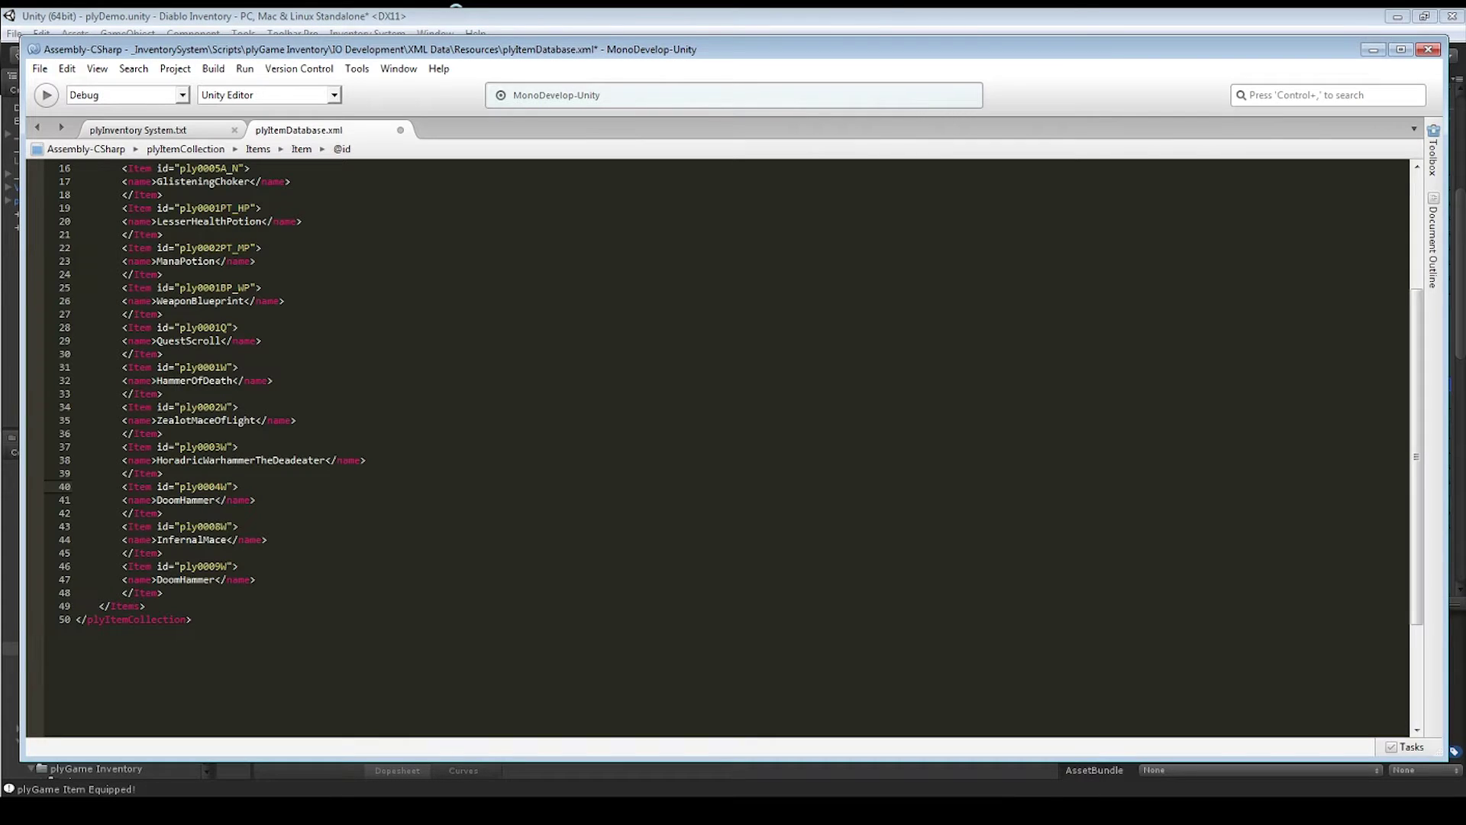
double_click(202, 487)
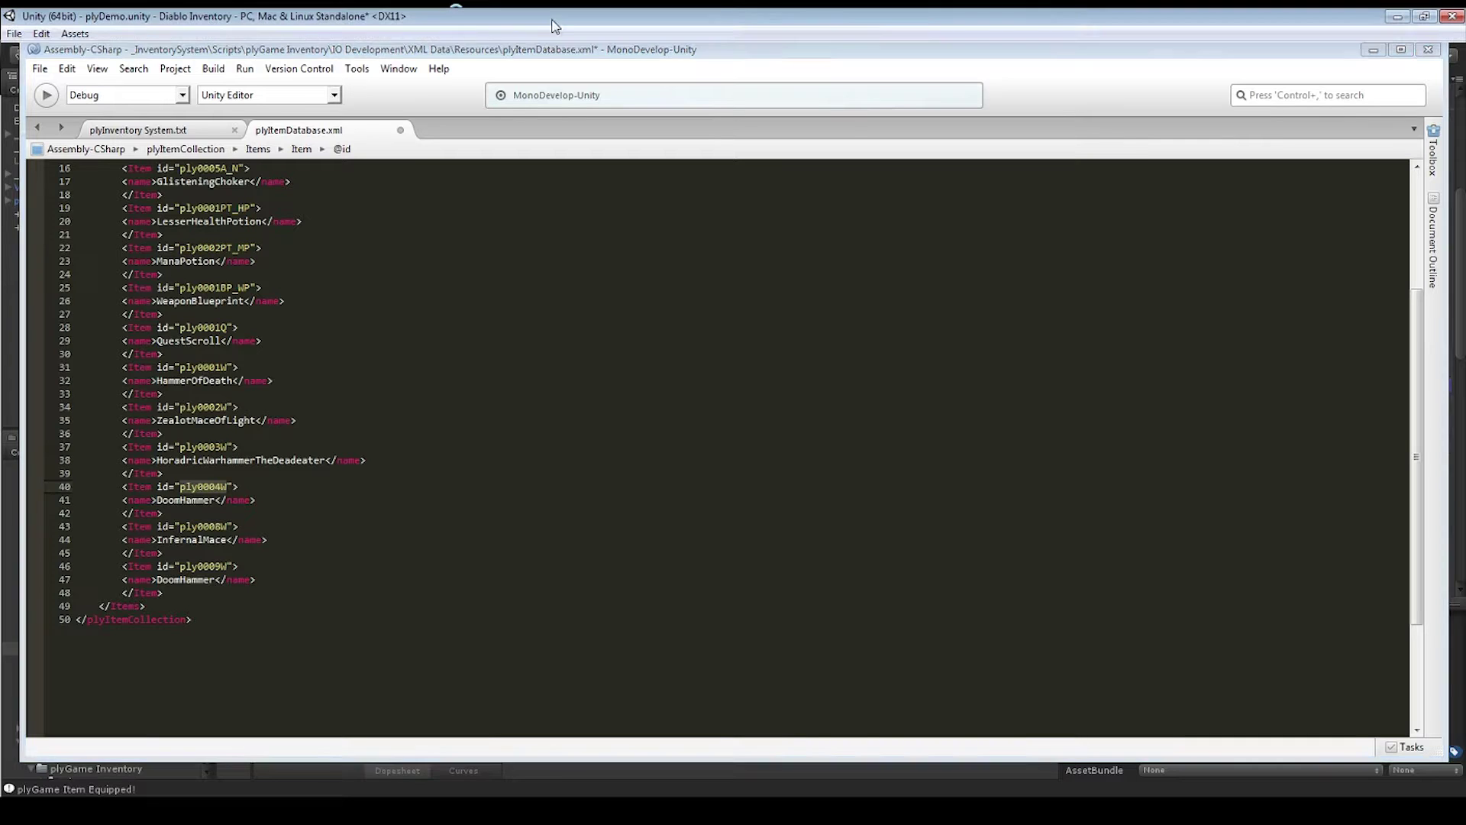
key(alt+Tab)
- Select the 'Axe' part of the prefab's name in Unity
scroll(1248, 291, up, 3)
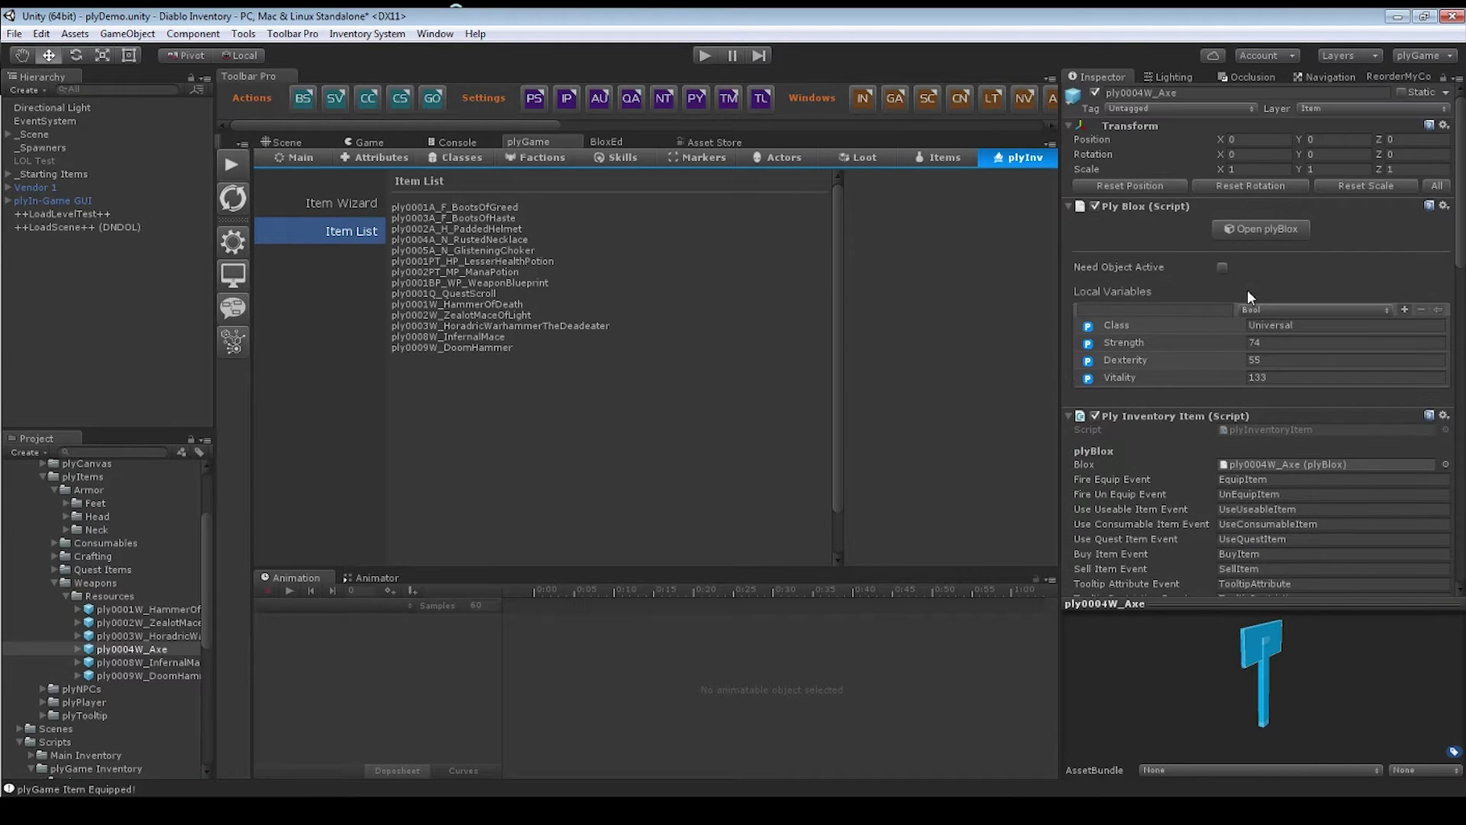
drag(1106, 92, 1124, 91)
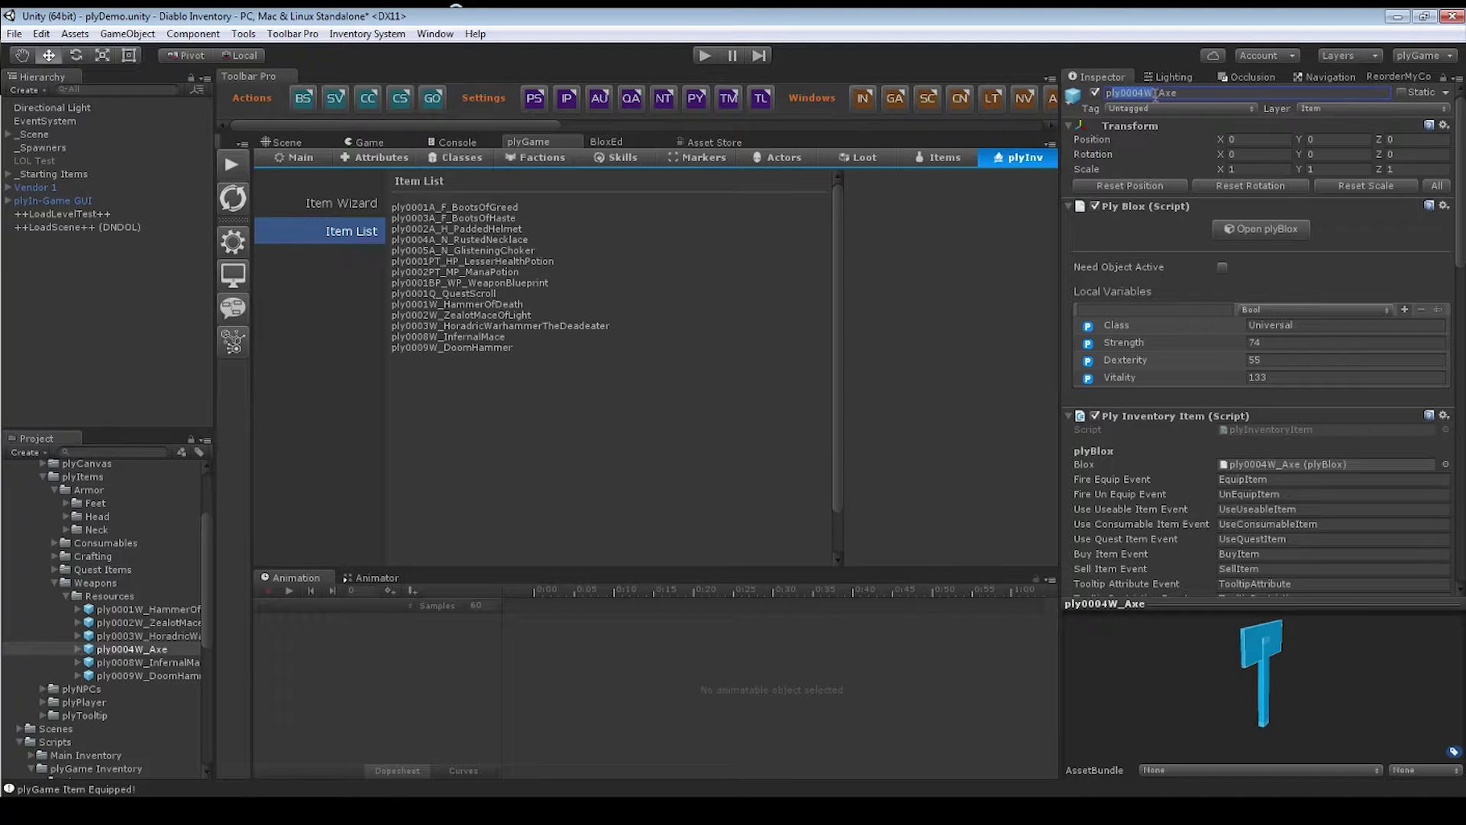
click(1179, 93)
- Paste Axe over DoomHammer on line 41 of plyItemDatabase.xml and save the file
key(alt+Tab)
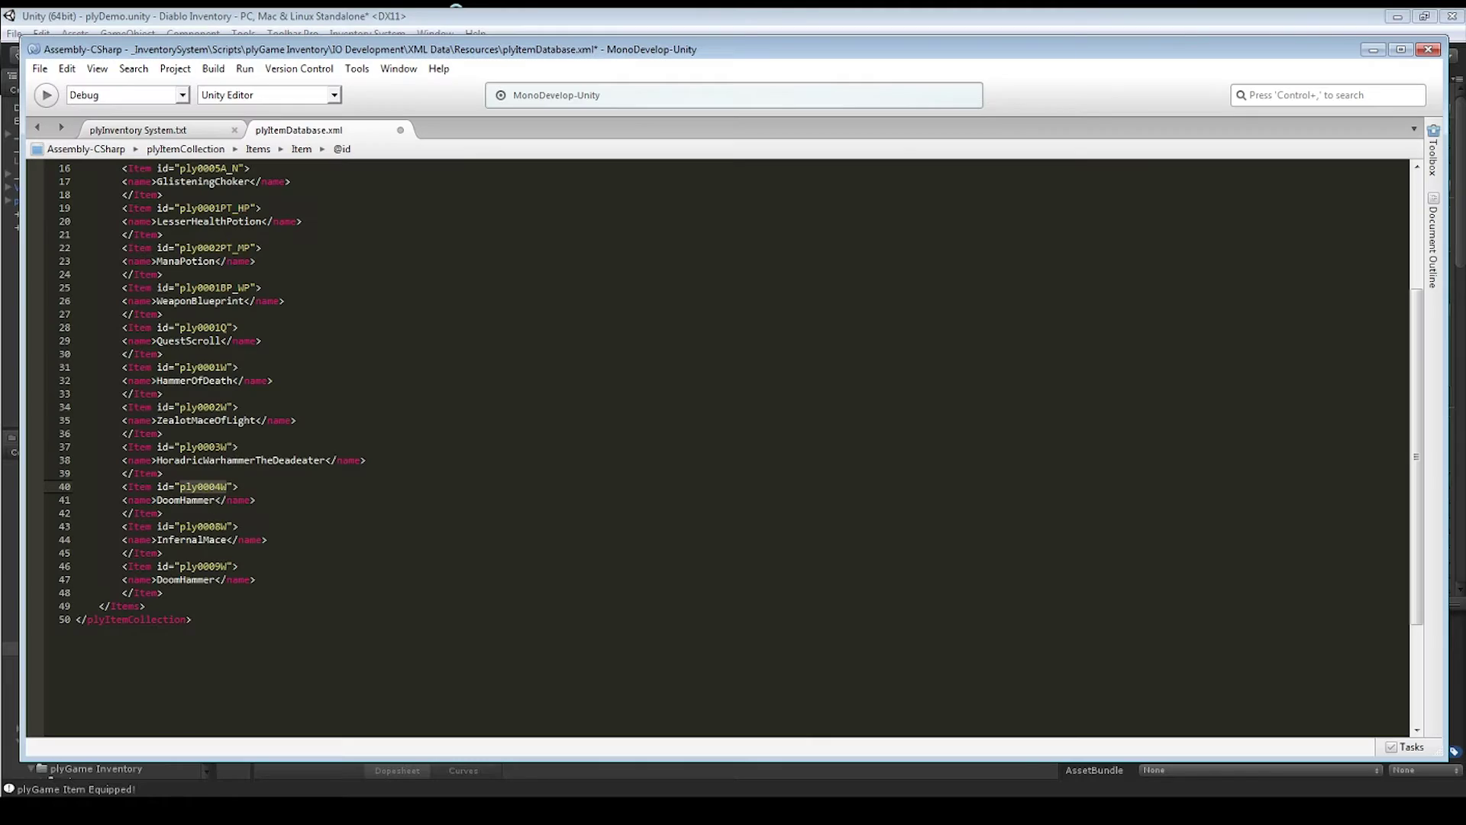
click(184, 500)
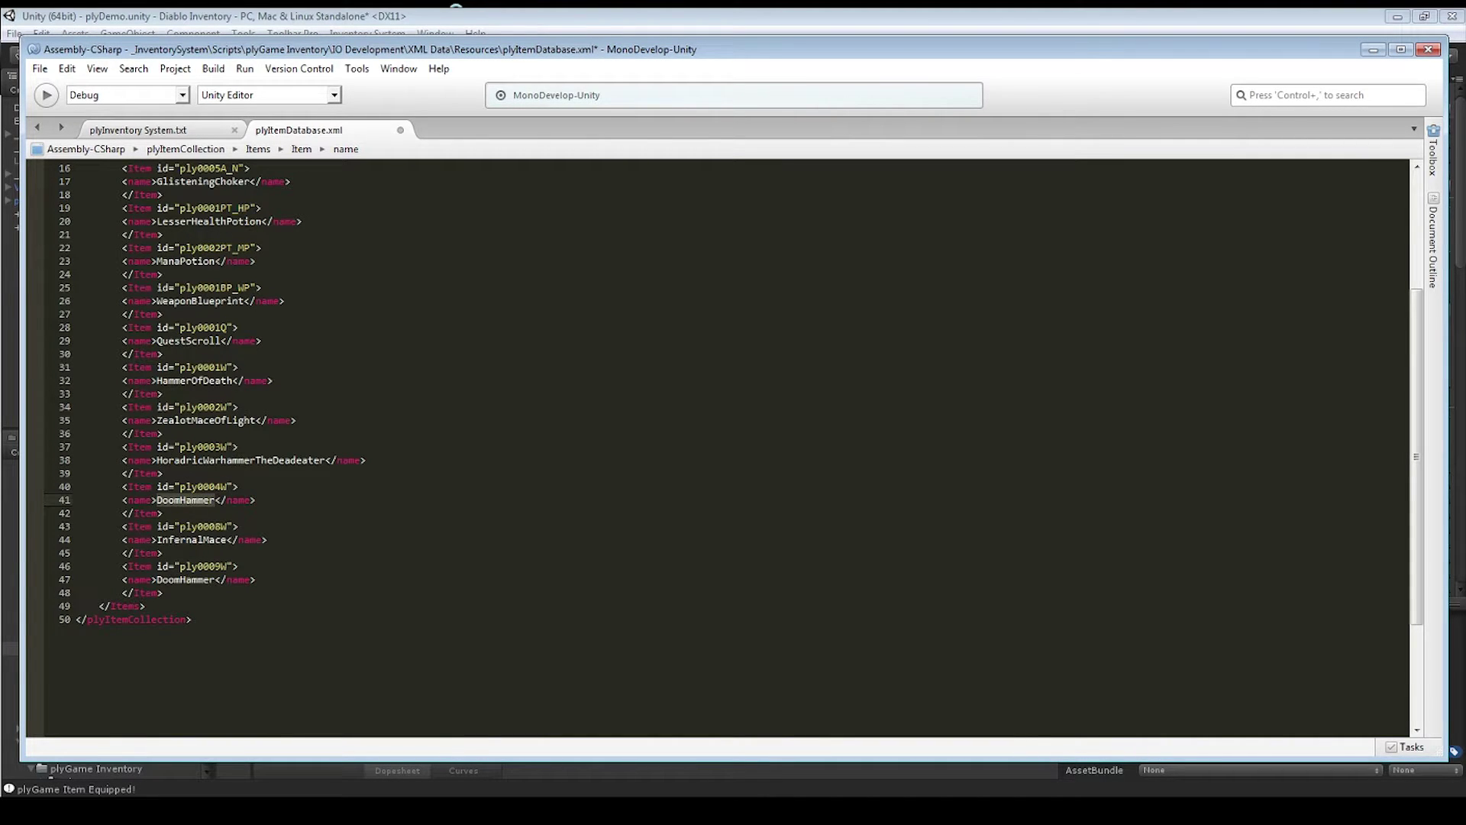
key(ctrl+comma)
text(Axe)
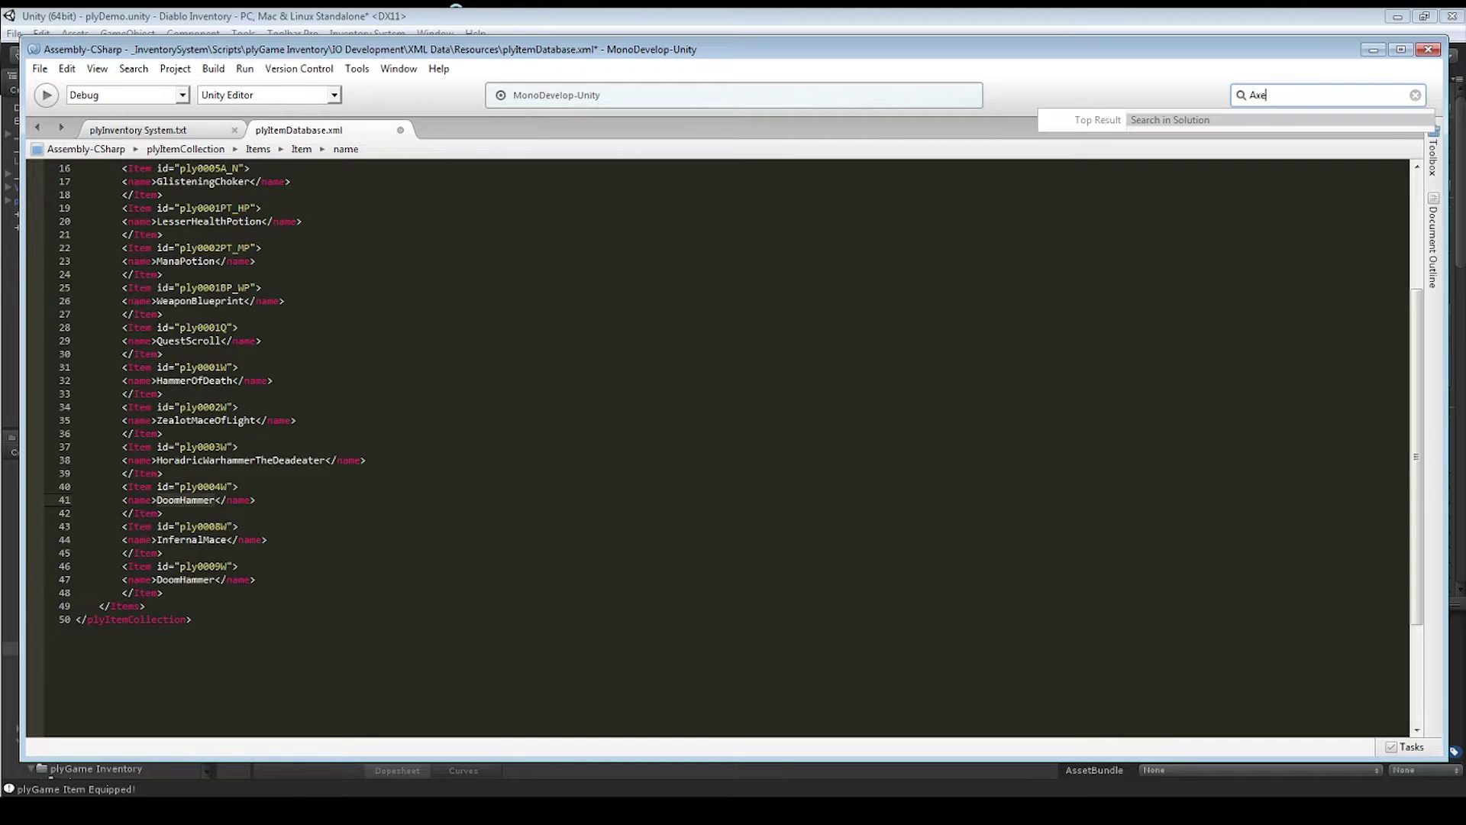
key(ctrl+a)
key(ctrl+c)
key(BackSpace)
key(Escape)
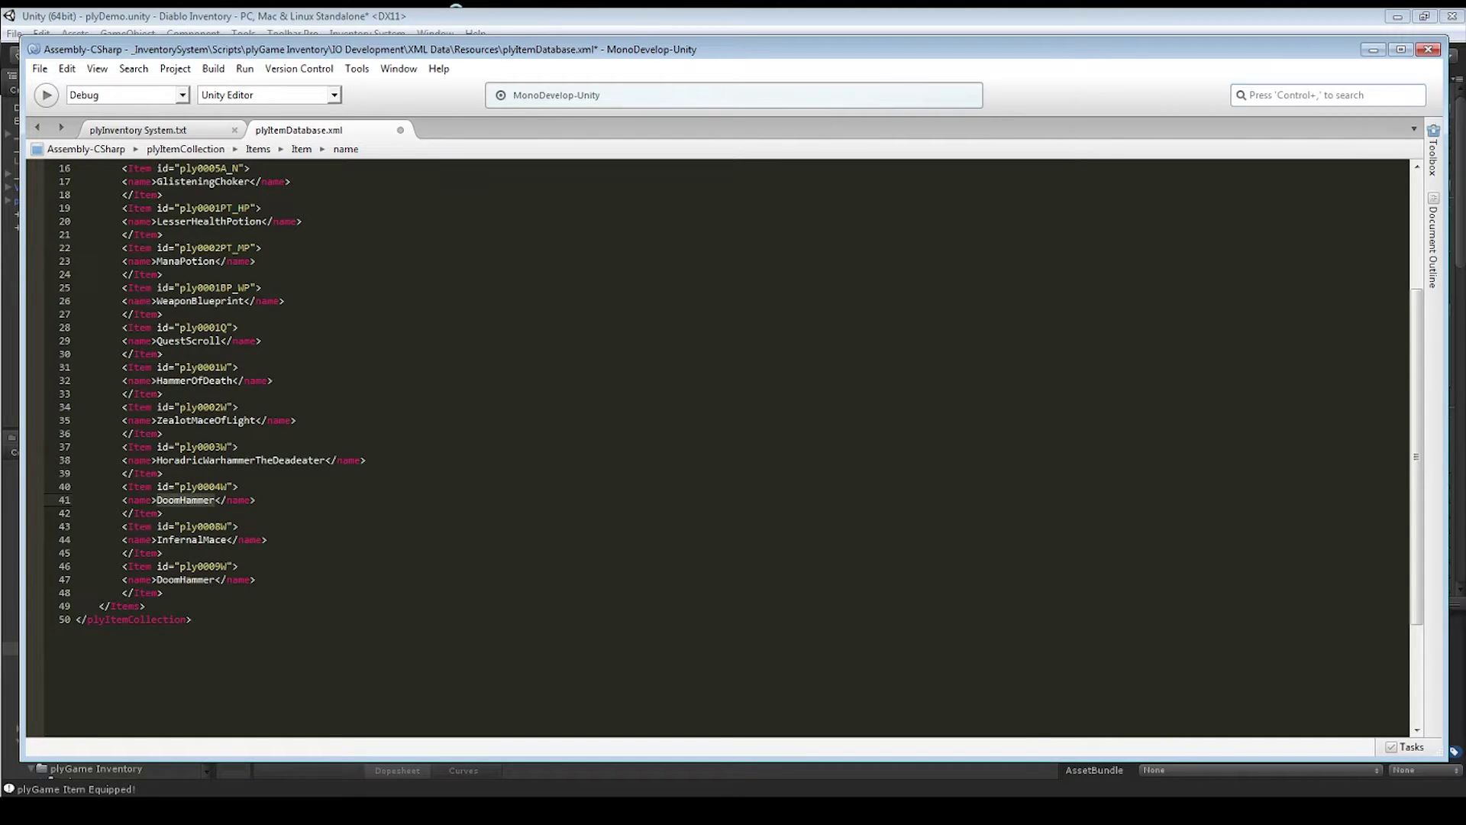
key(ctrl+v)
key(ctrl+s)
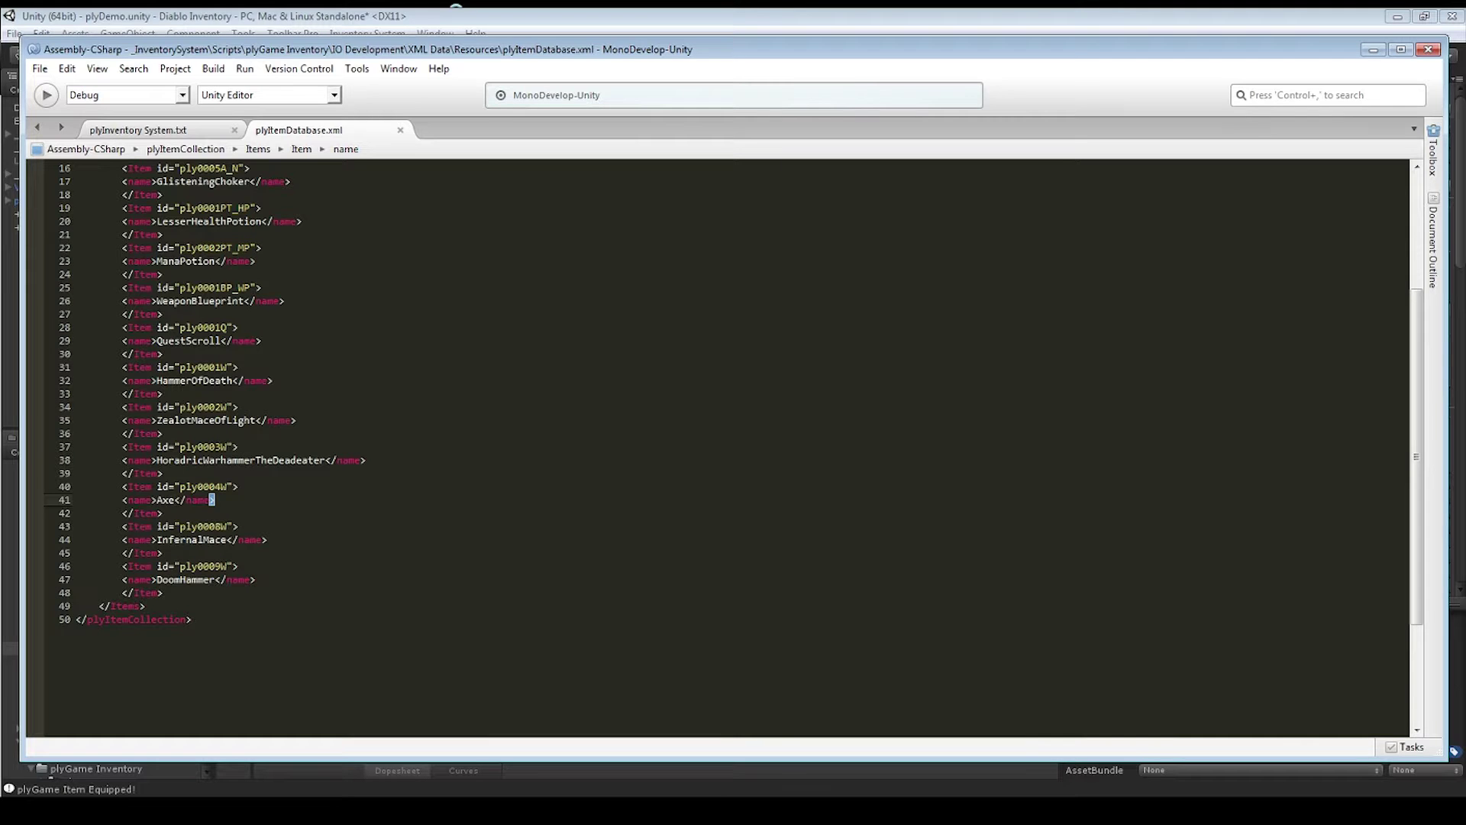
- Show plyInv's Create New Item Wizard, scrolling down to Step 3 and back up to Step 1
click(567, 17)
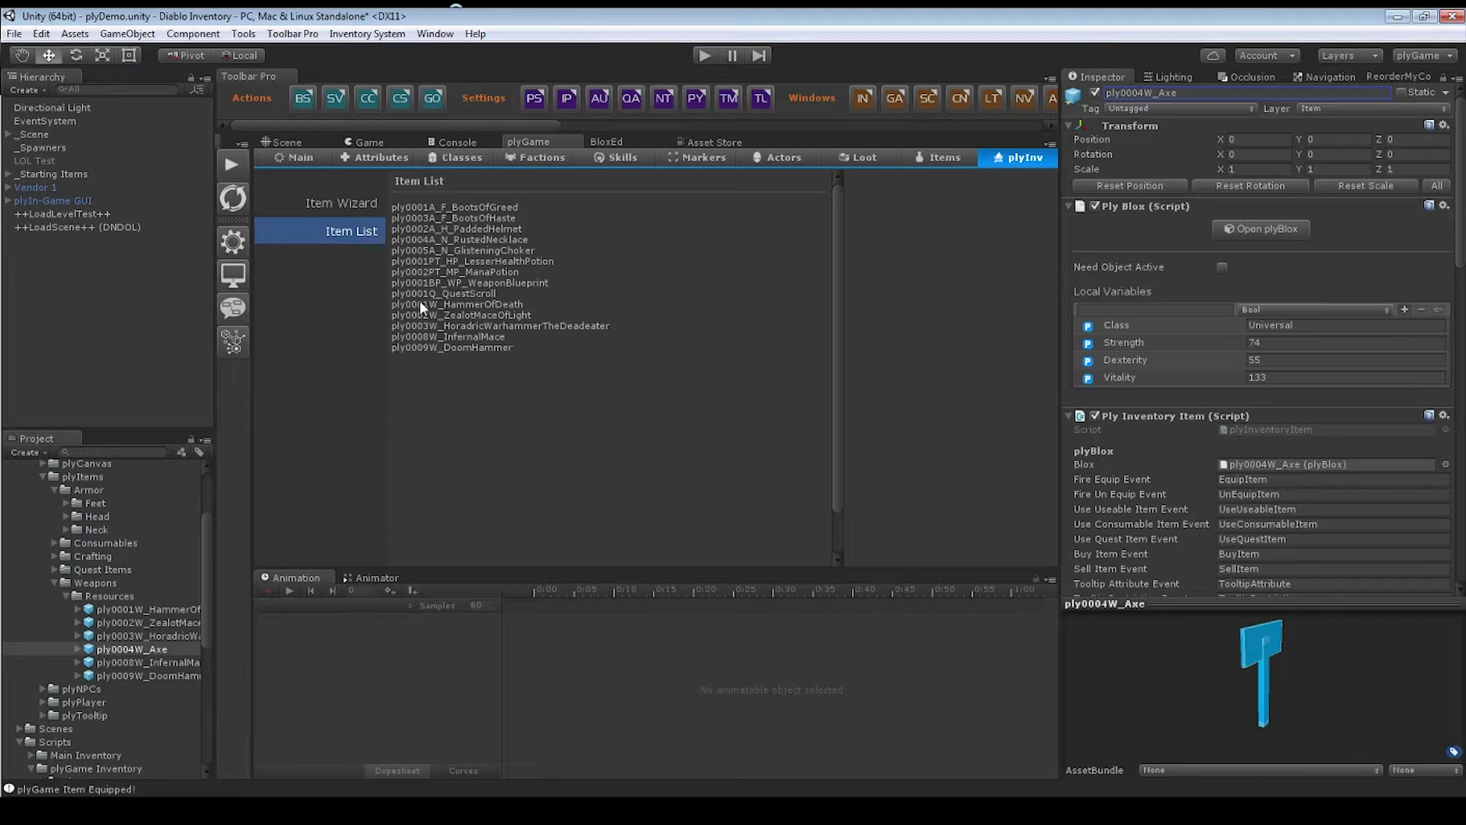
click(357, 202)
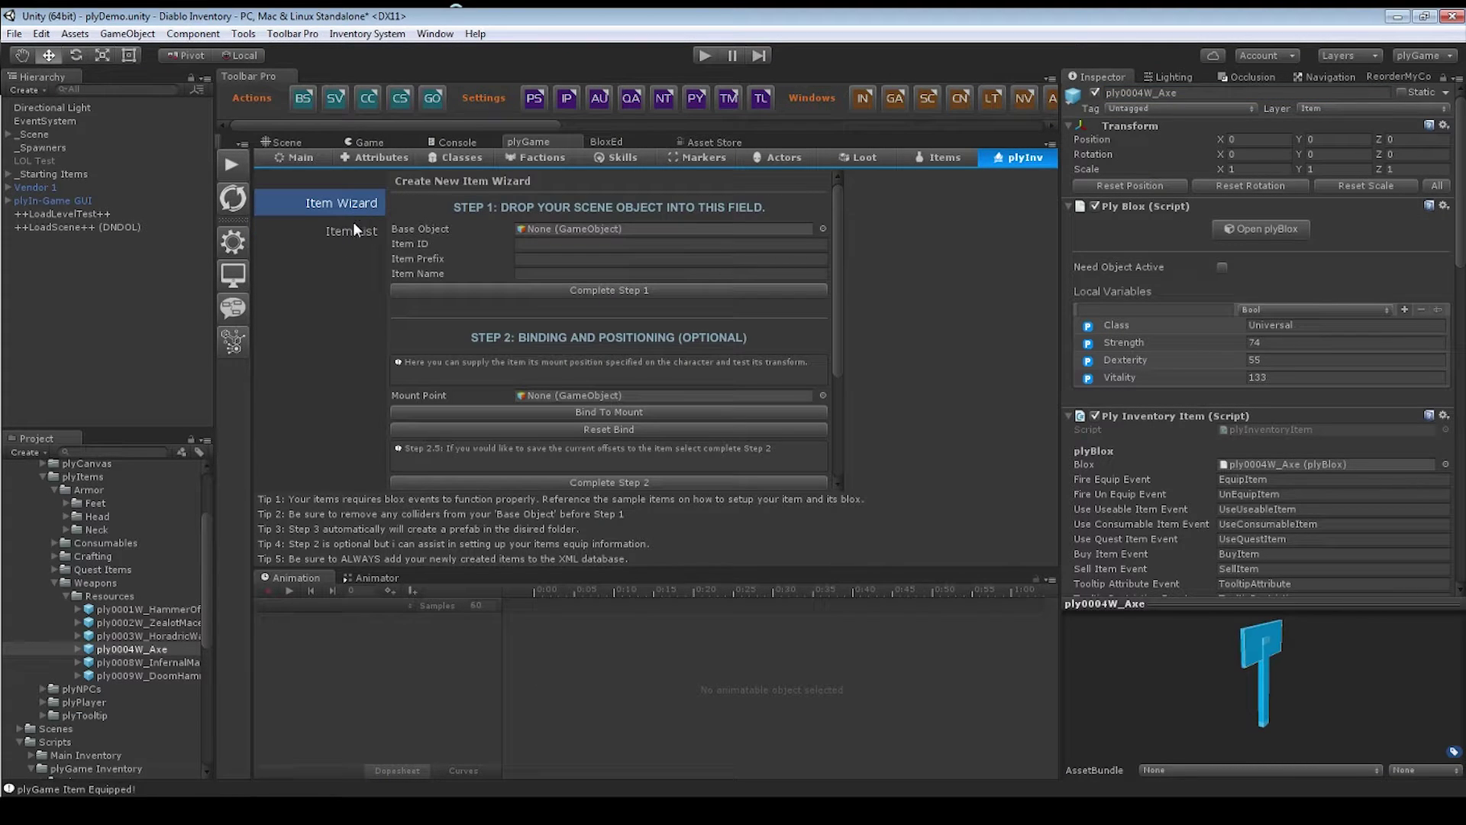
click(353, 227)
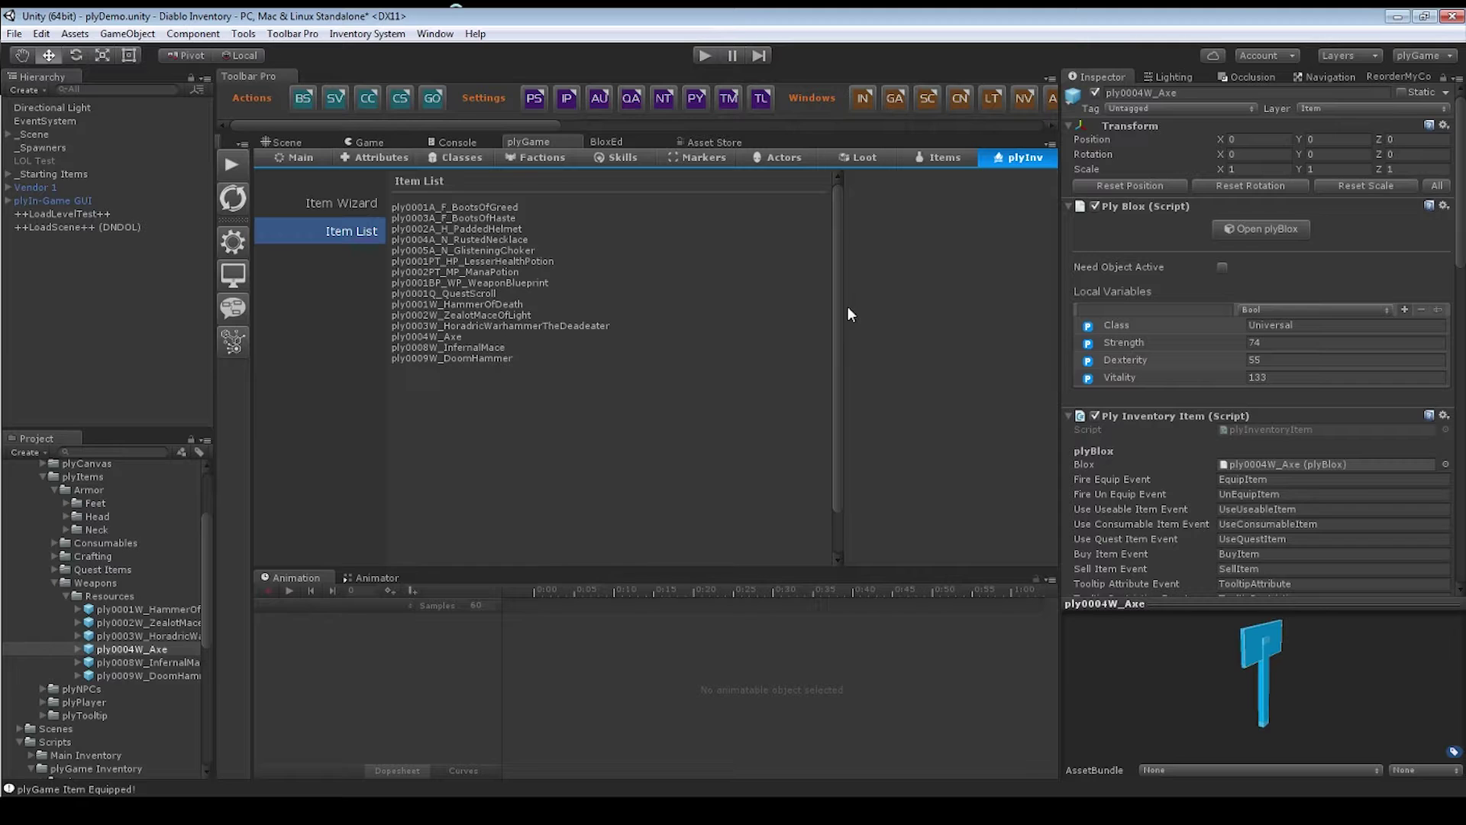
click(364, 204)
scroll(695, 348, down, 5)
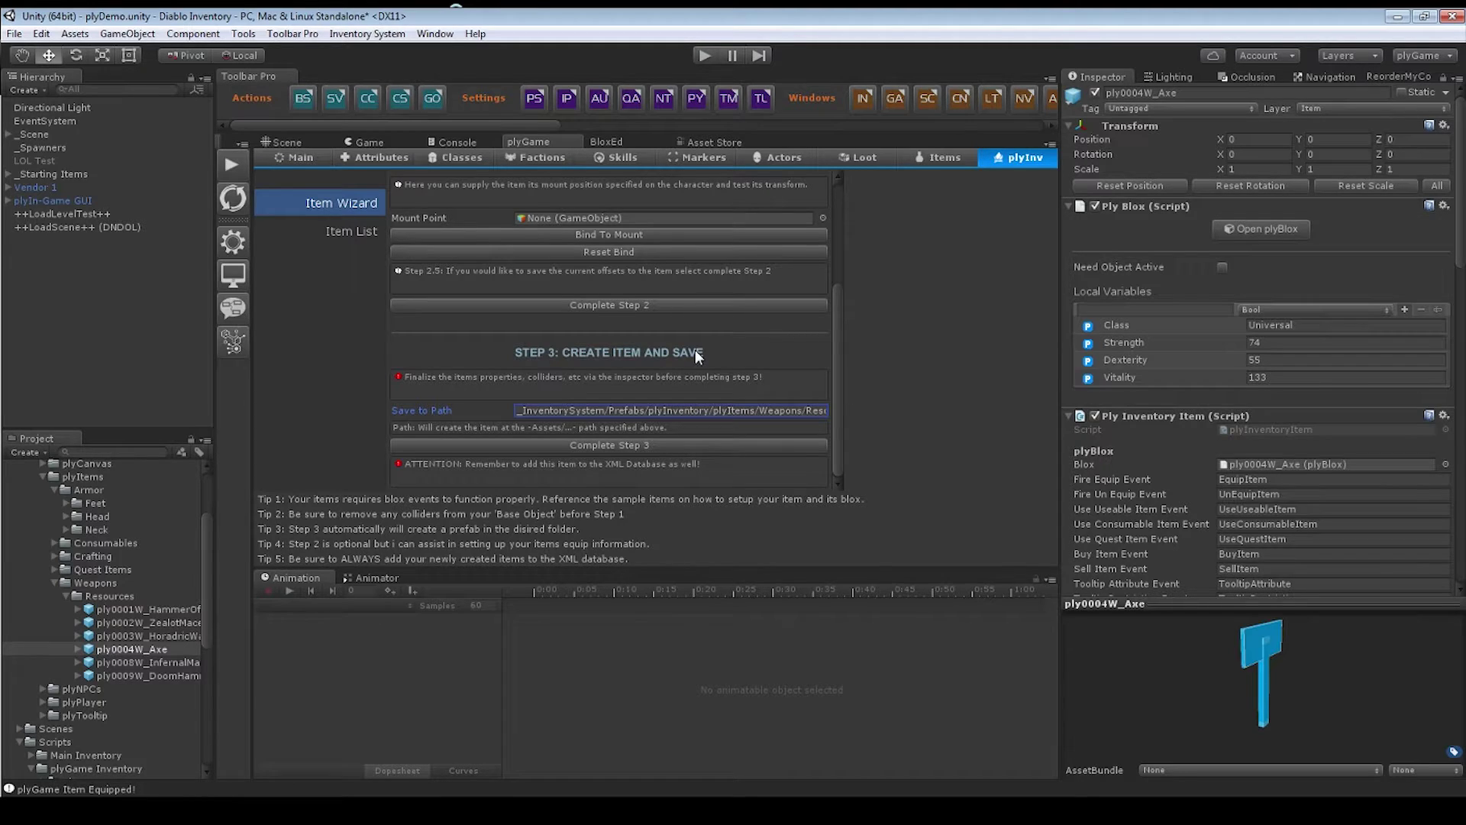
scroll(695, 350, up, 5)
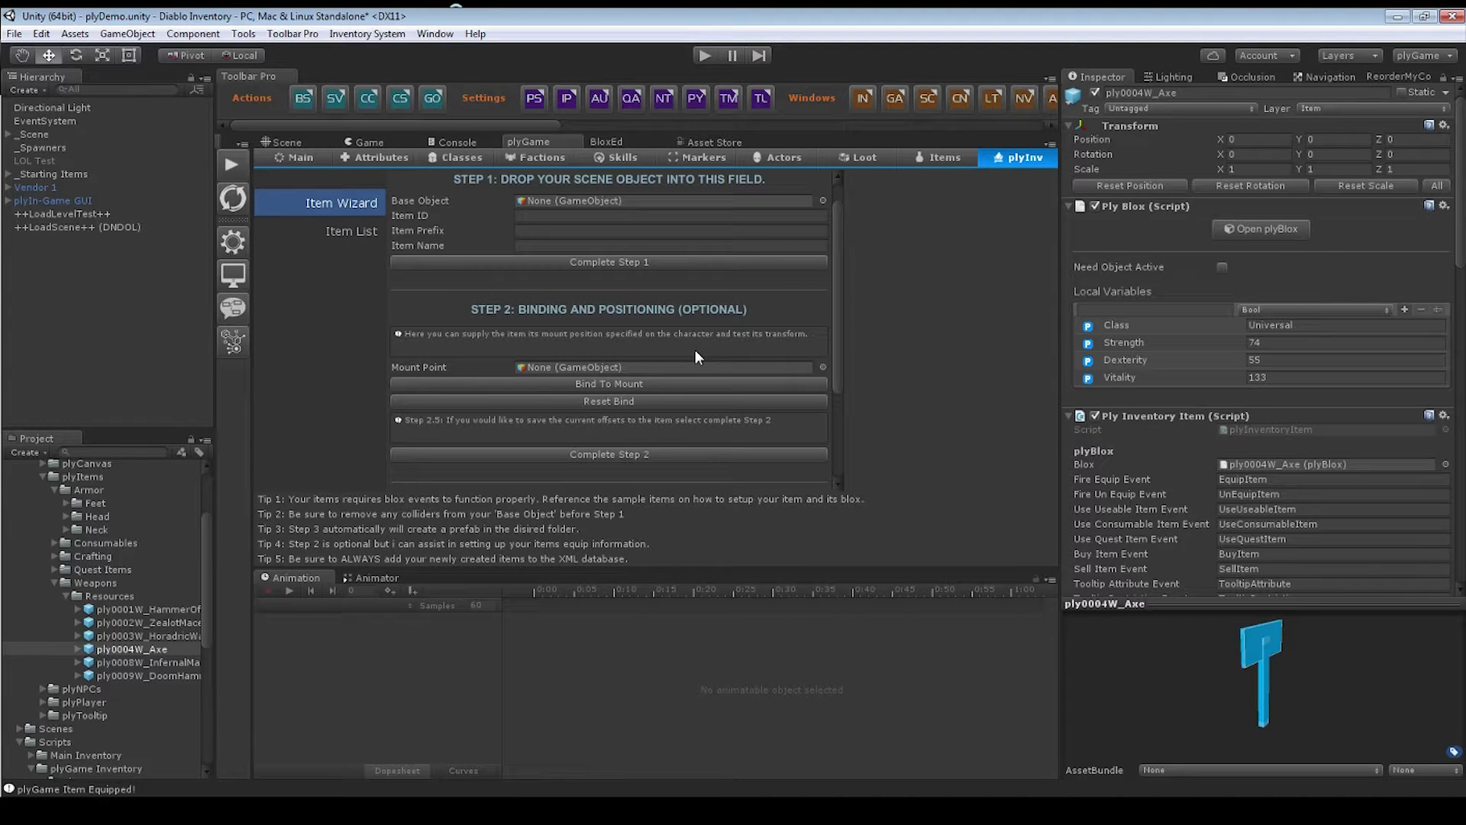
scroll(545, 295, up, 1)
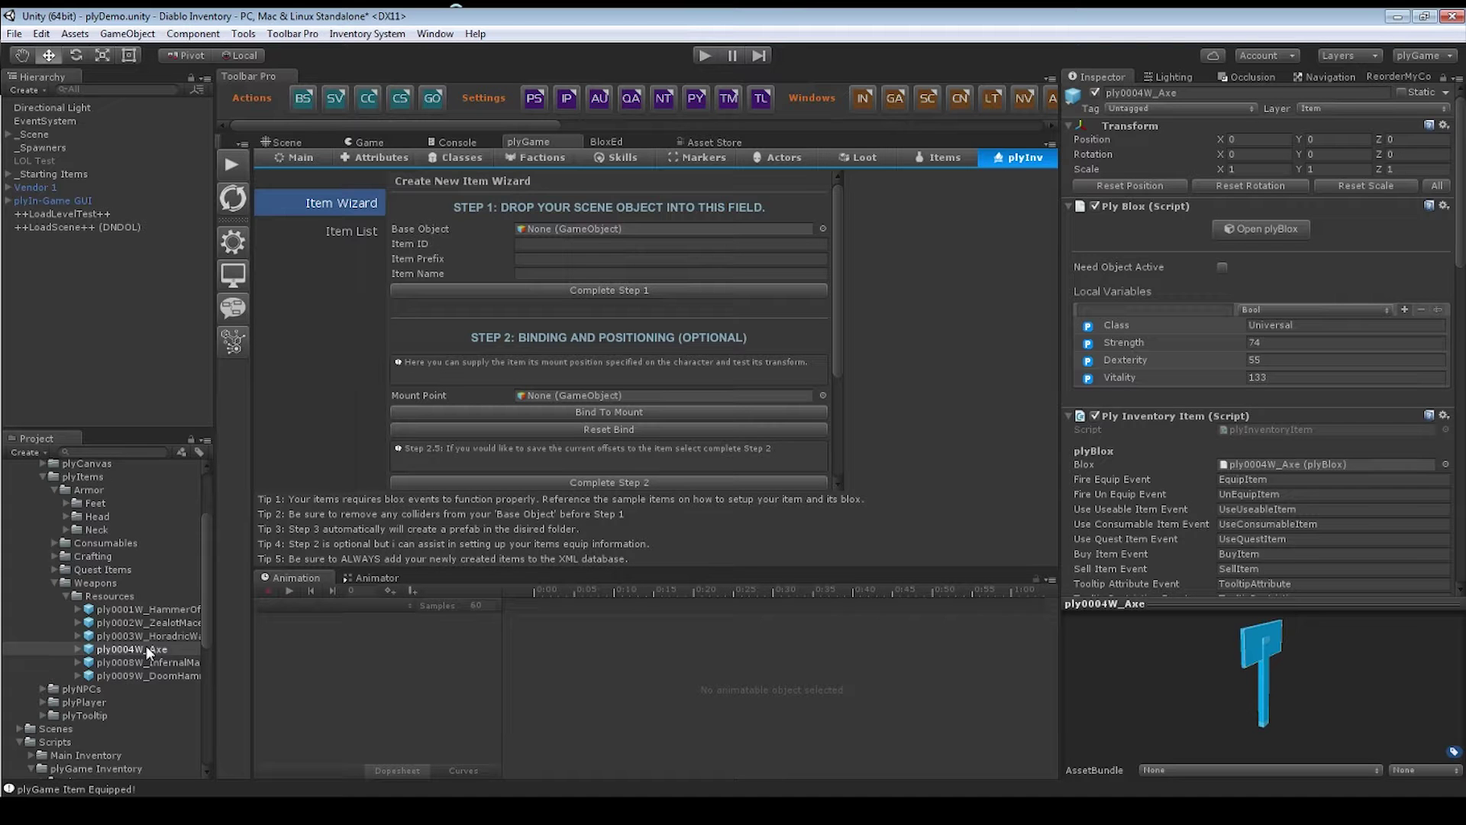
- Drop the ply0004W_Axe prefab onto the ground in the Scene view and rotate it flat
click(284, 141)
alt+drag(671, 321, 764, 458)
drag(153, 648, 493, 440)
scroll(531, 414, down, 3)
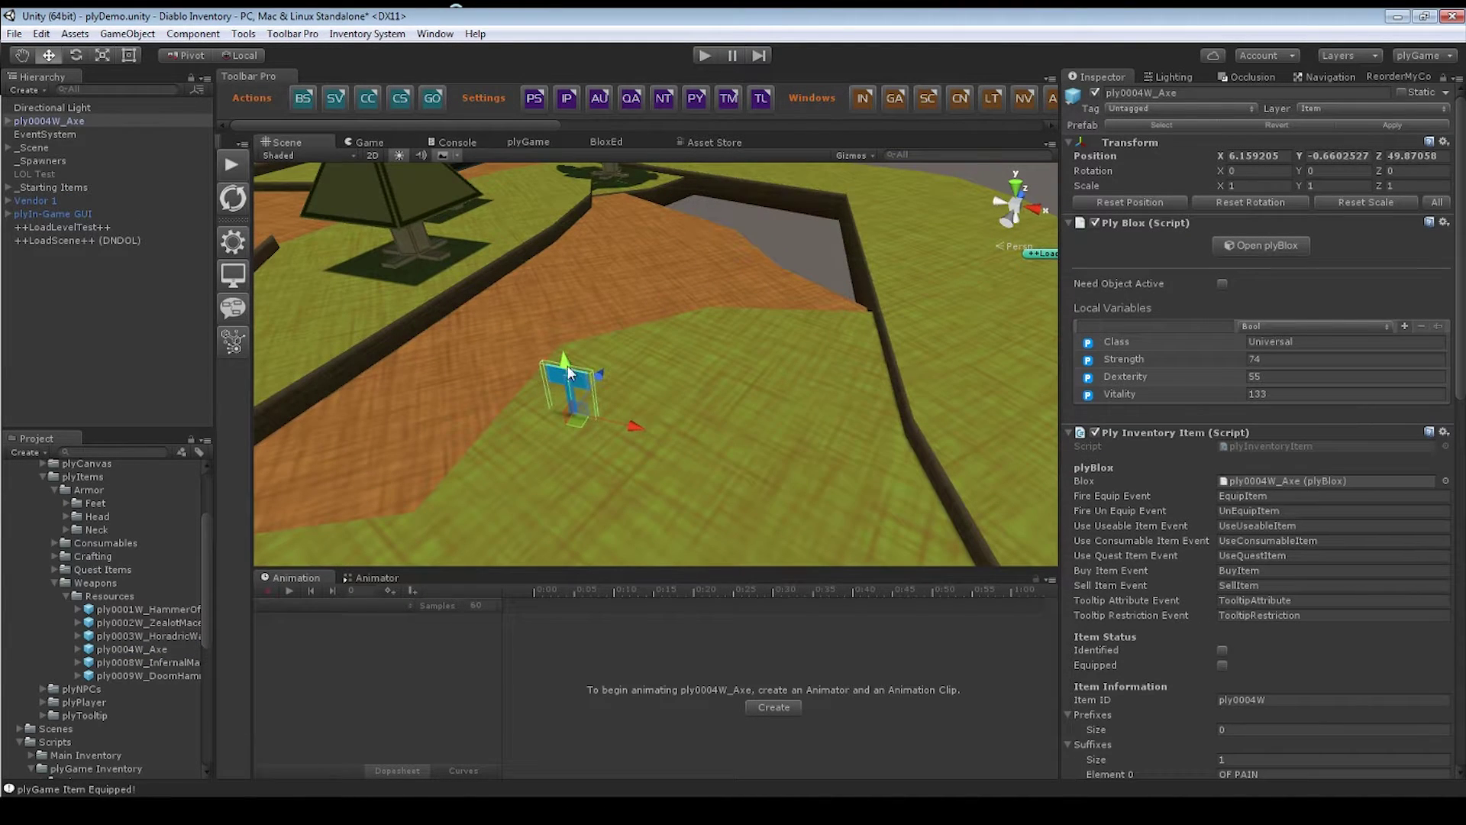
key(e)
drag(567, 365, 898, 417)
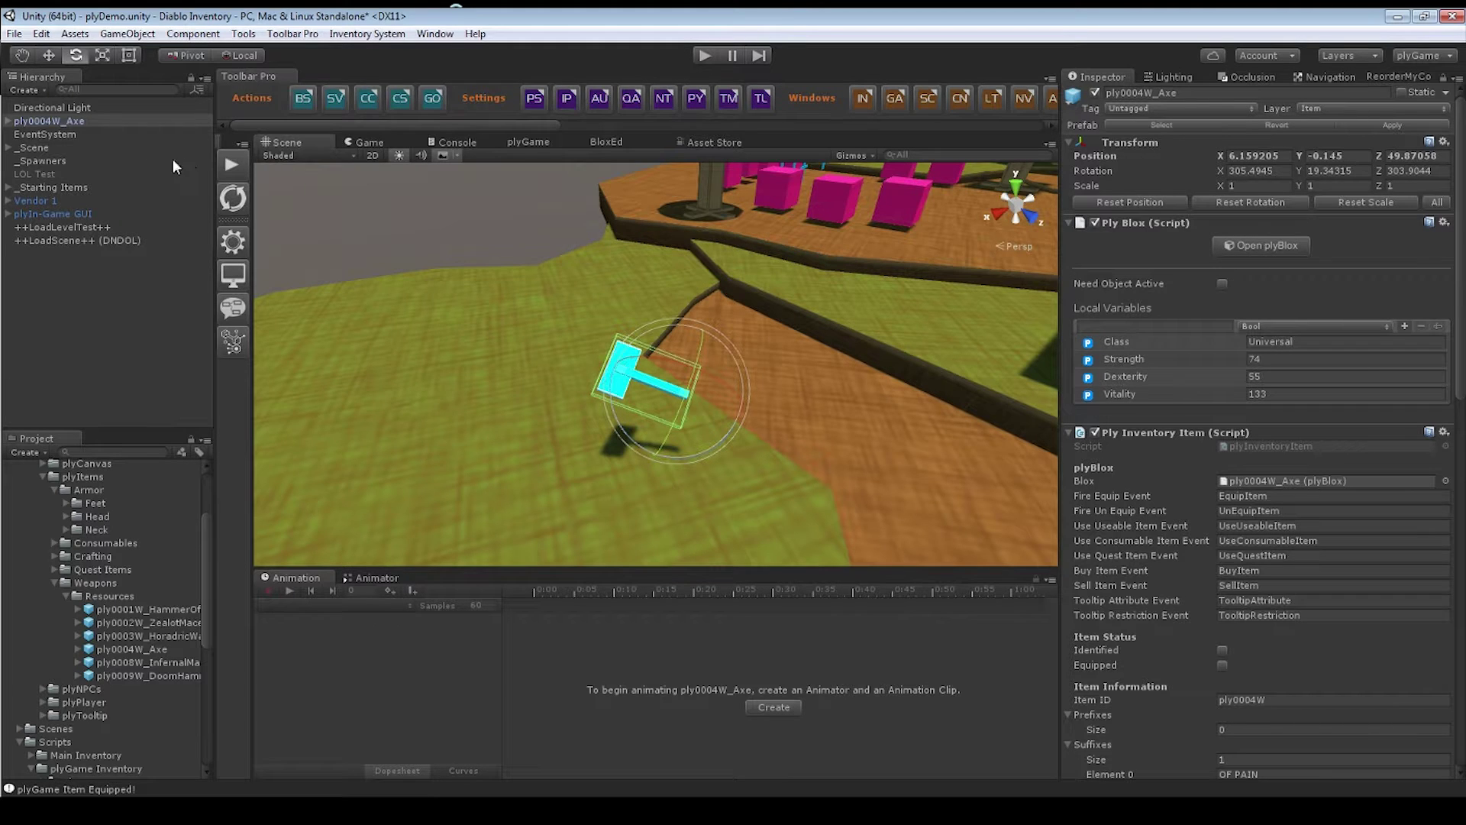
- Parent the axe under _Starting Items > Items and select its Vitality variable
drag(41, 121, 55, 209)
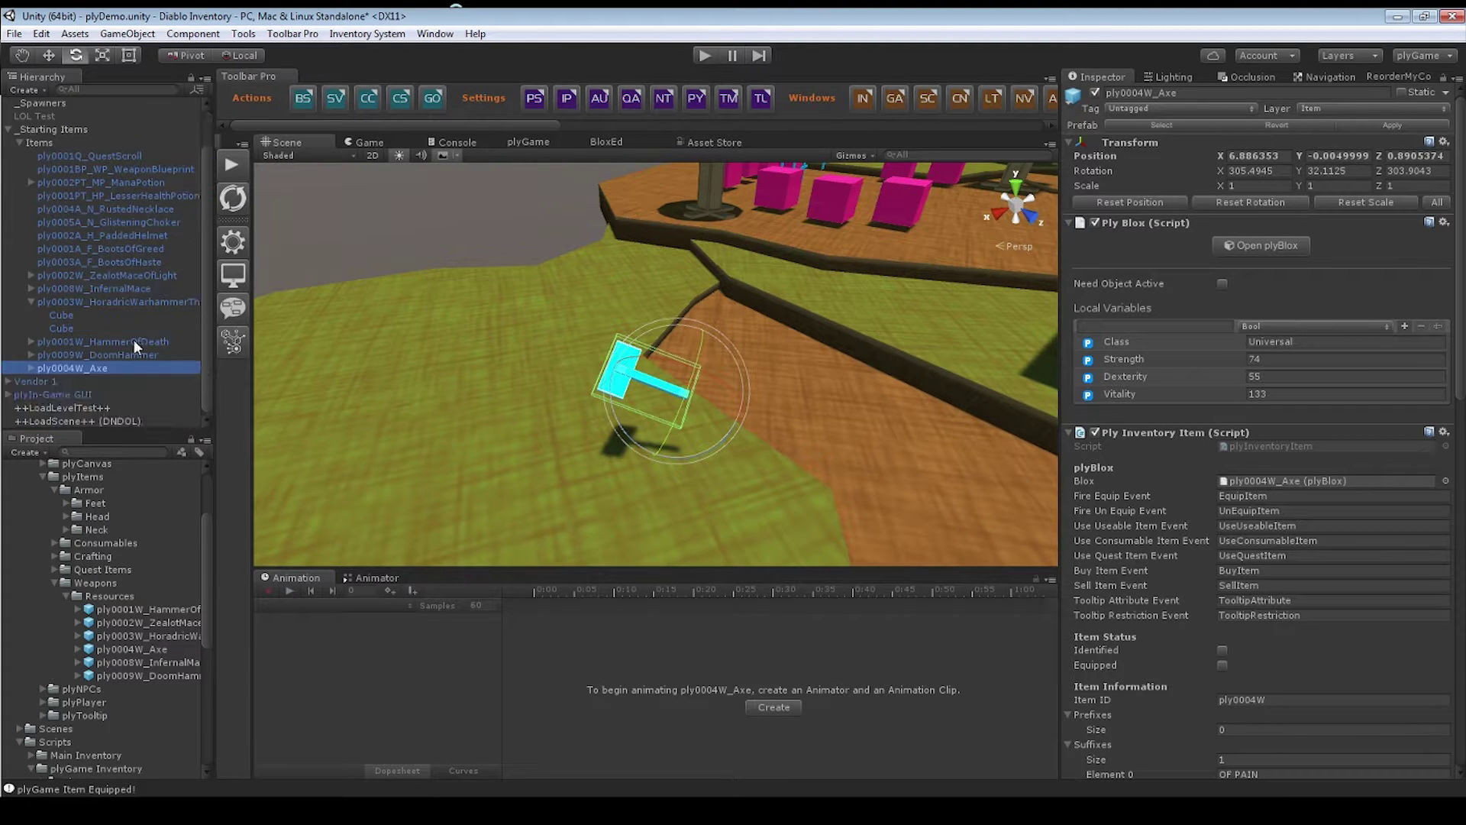
click(28, 302)
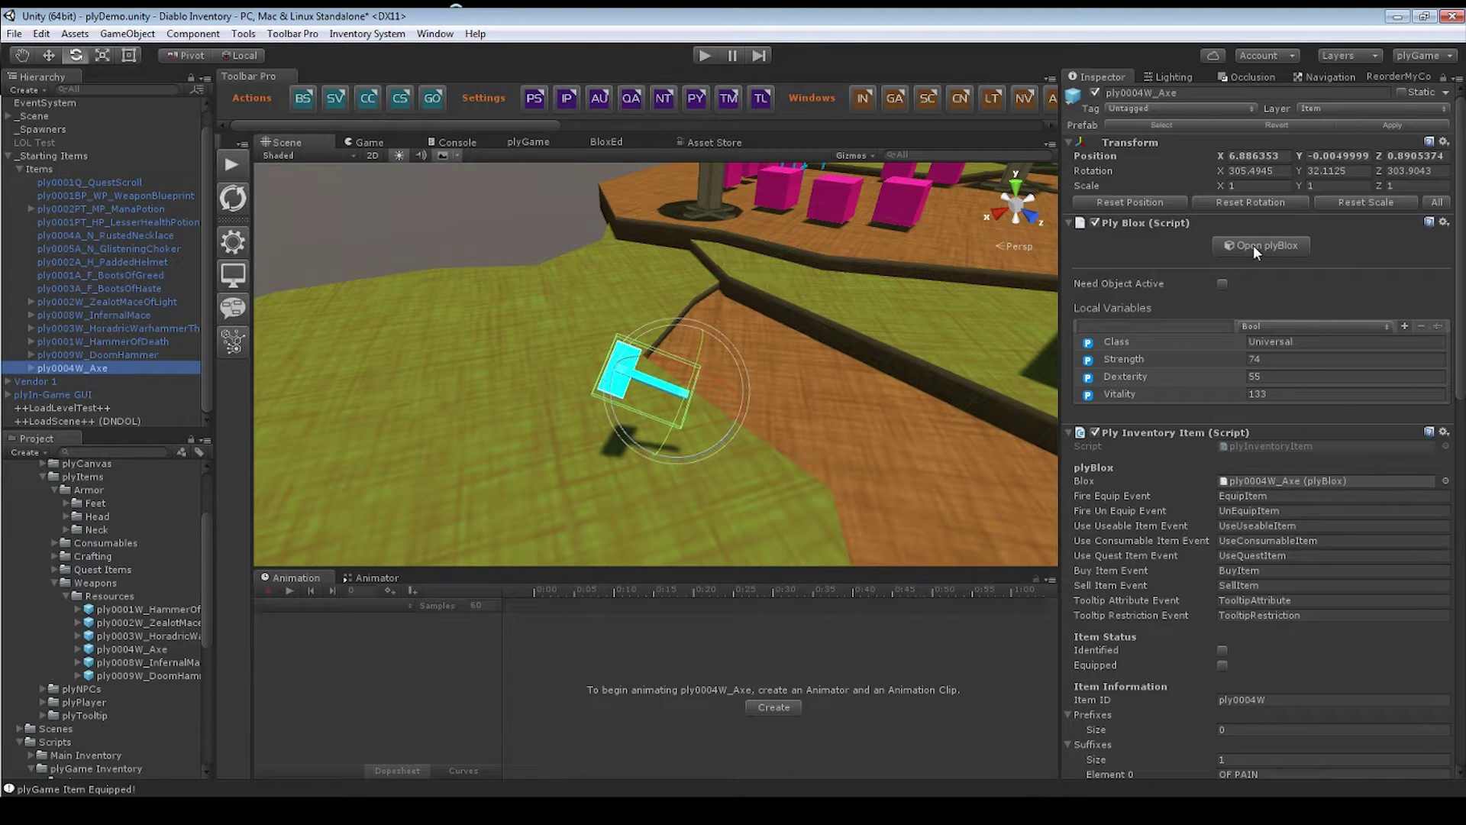
click(1136, 396)
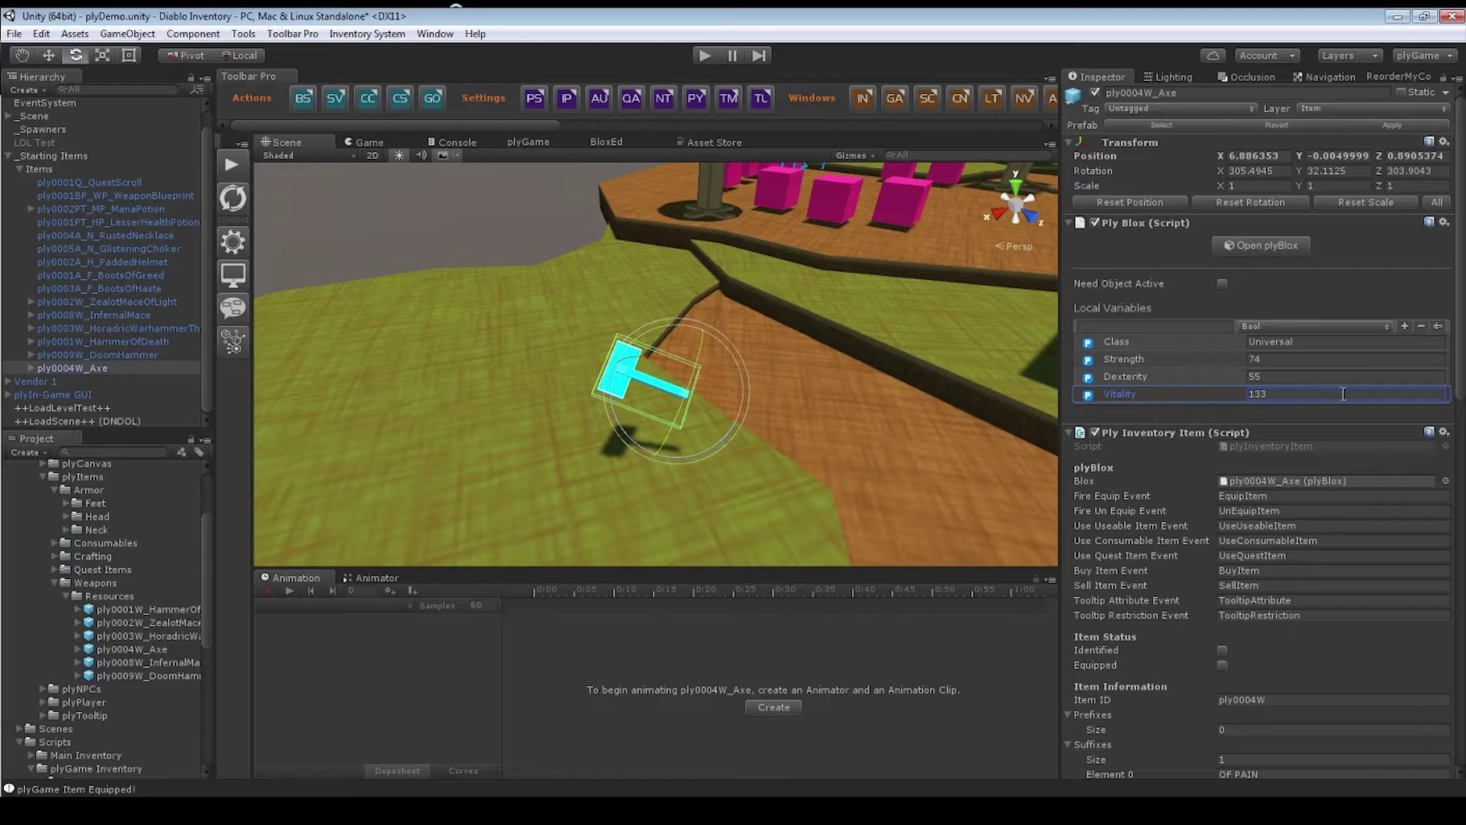
- Remove the axe's Vitality variable and set Strength to 15 and Dexterity to 32
click(1422, 326)
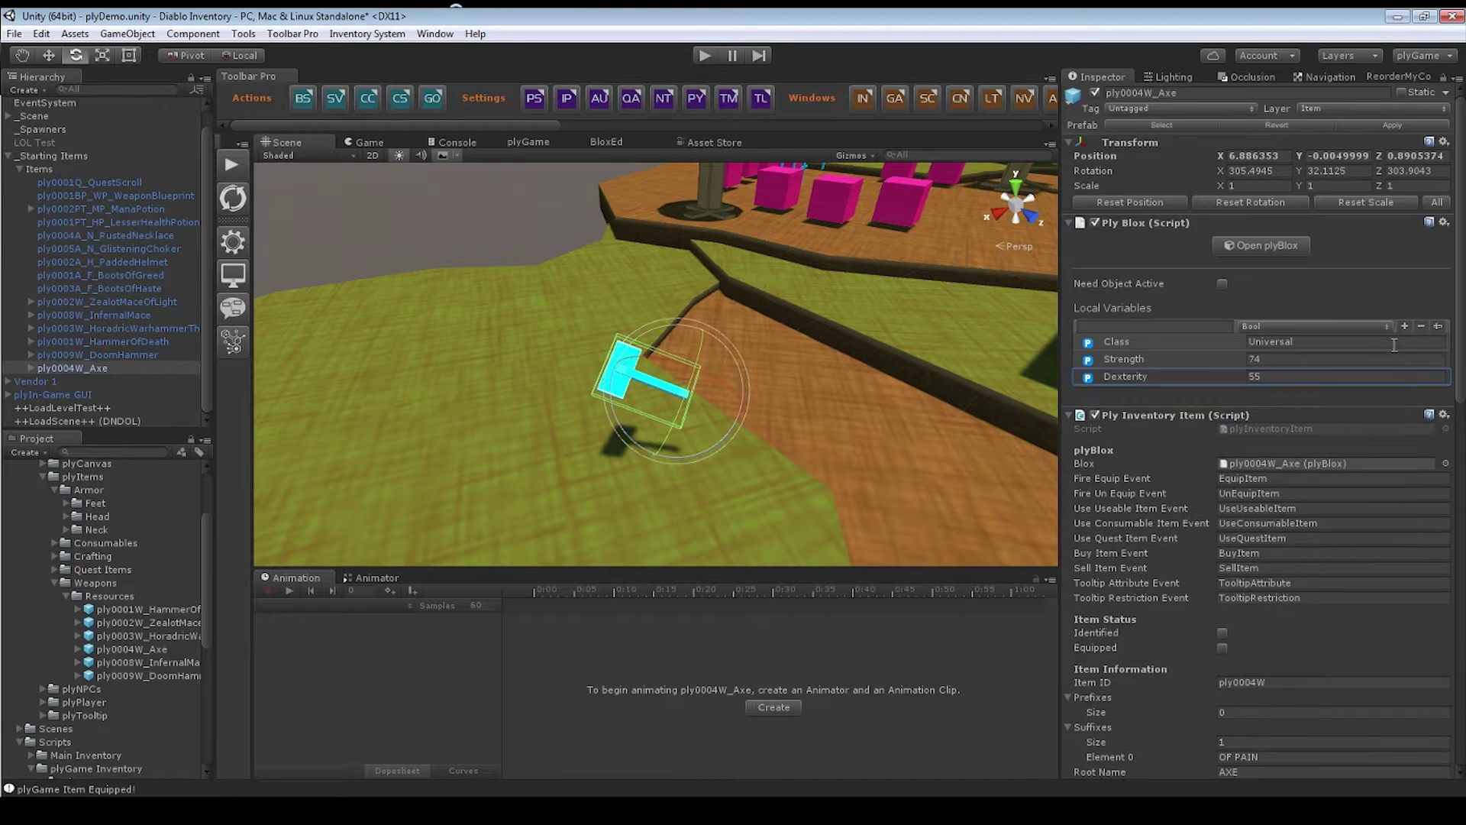
click(1278, 361)
text(15)
click(1288, 377)
text(32)
- Delete the Vitality If blocks from the EquipItem and UnEquipItem blox events
click(1268, 244)
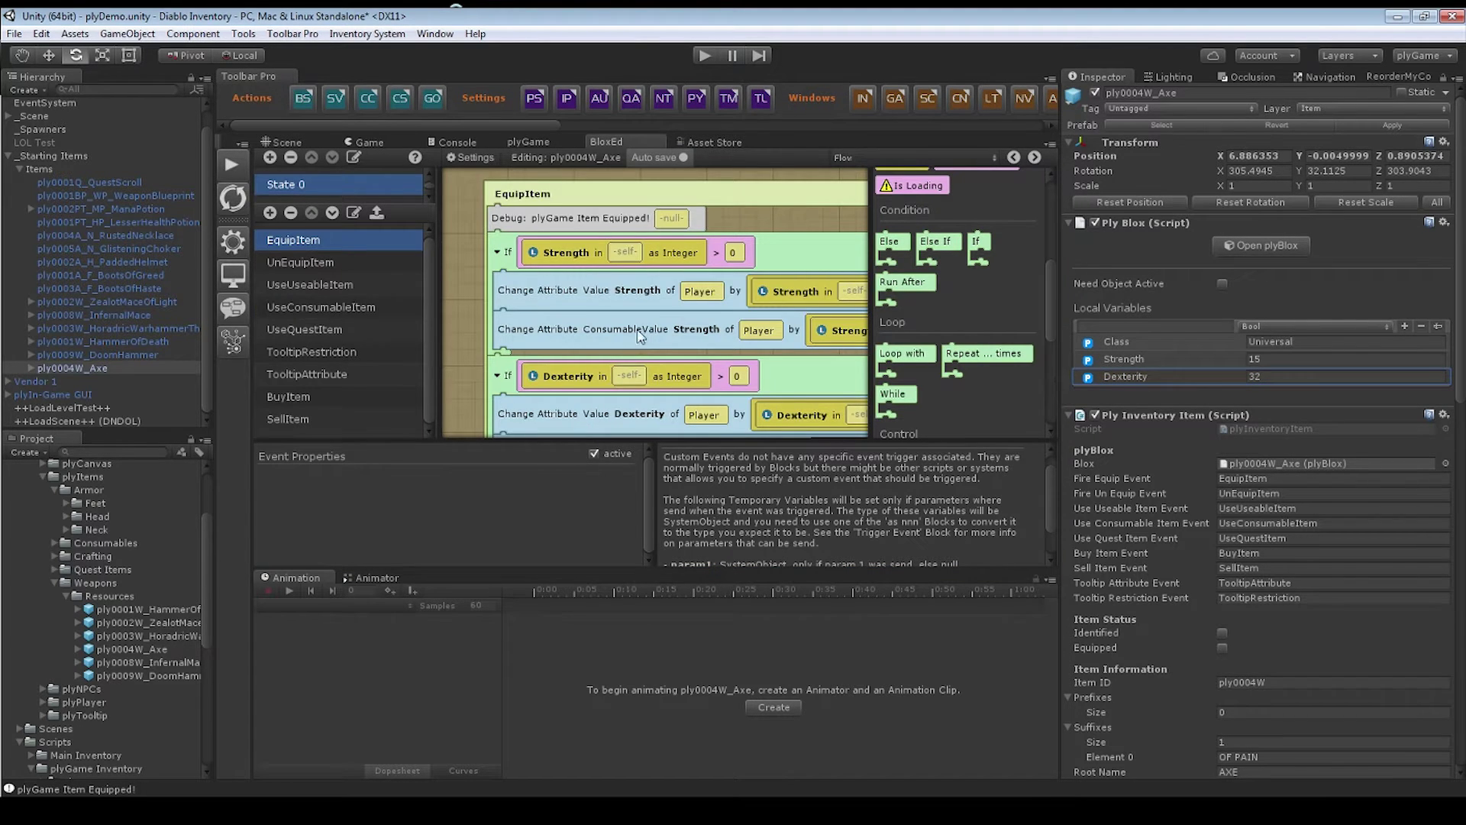
scroll(640, 337, down, 2)
scroll(688, 305, down, 1)
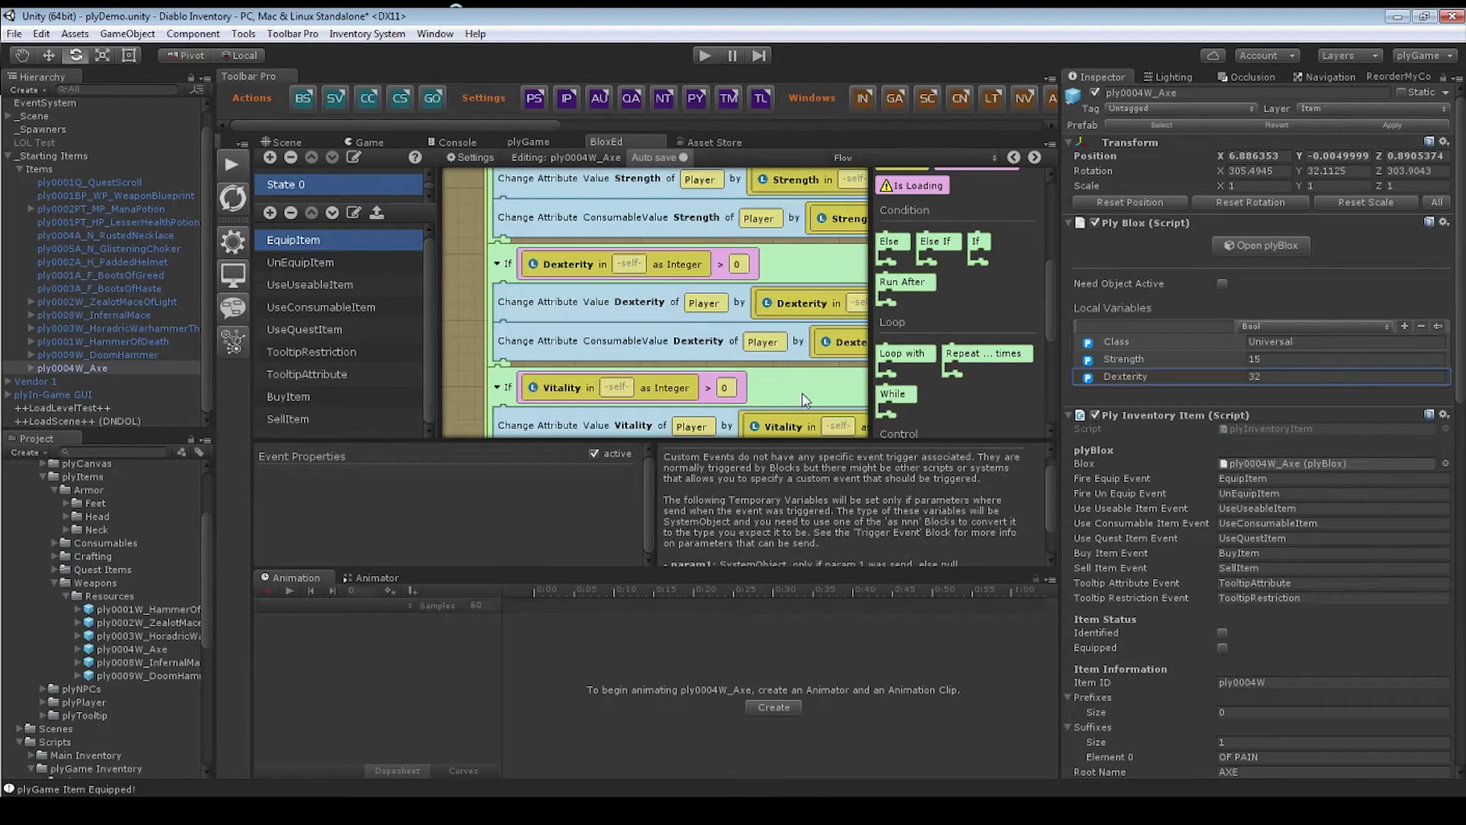
click(805, 398)
key(Delete)
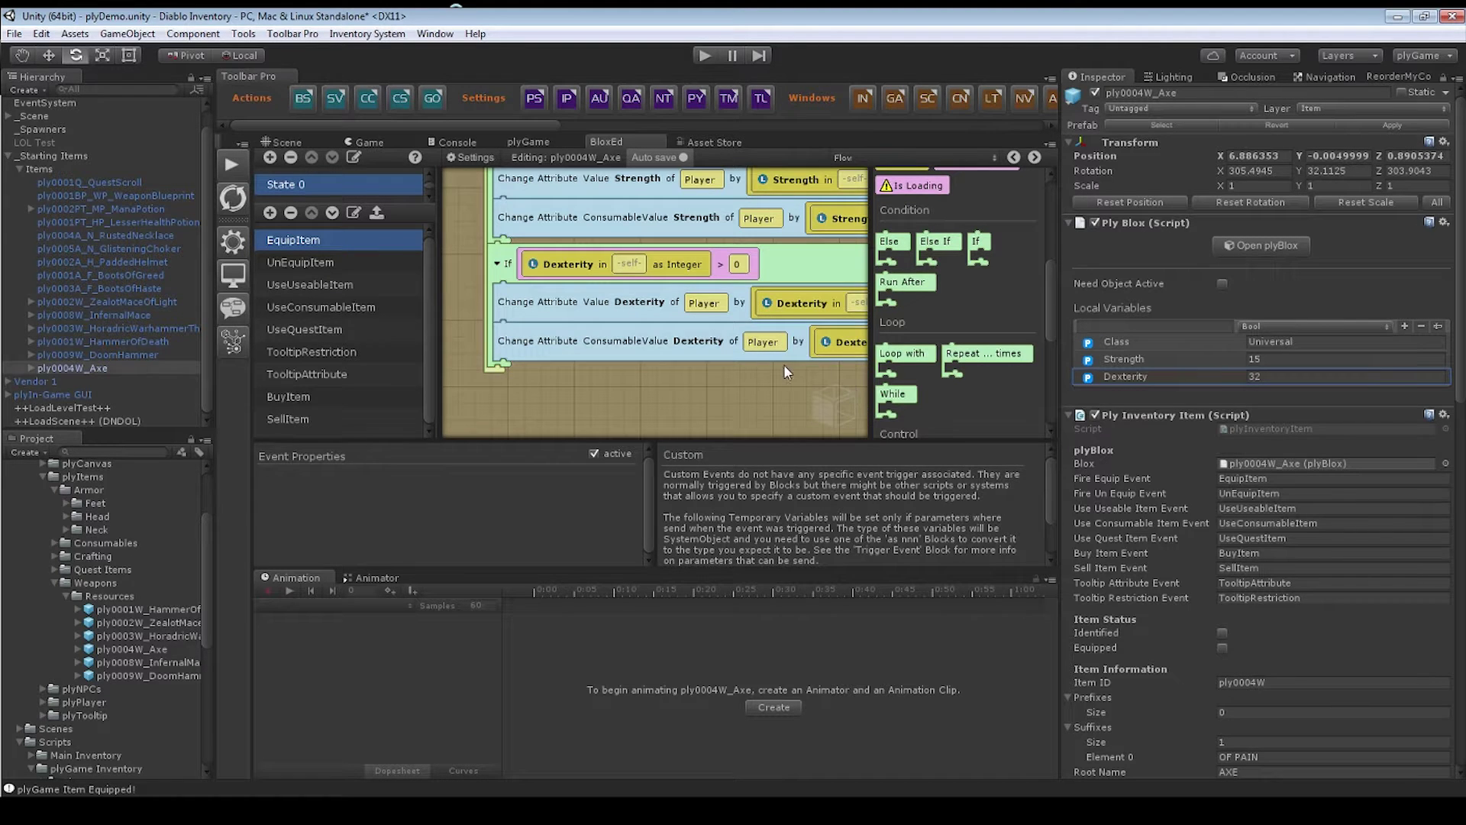
middle_drag(784, 364, 733, 443)
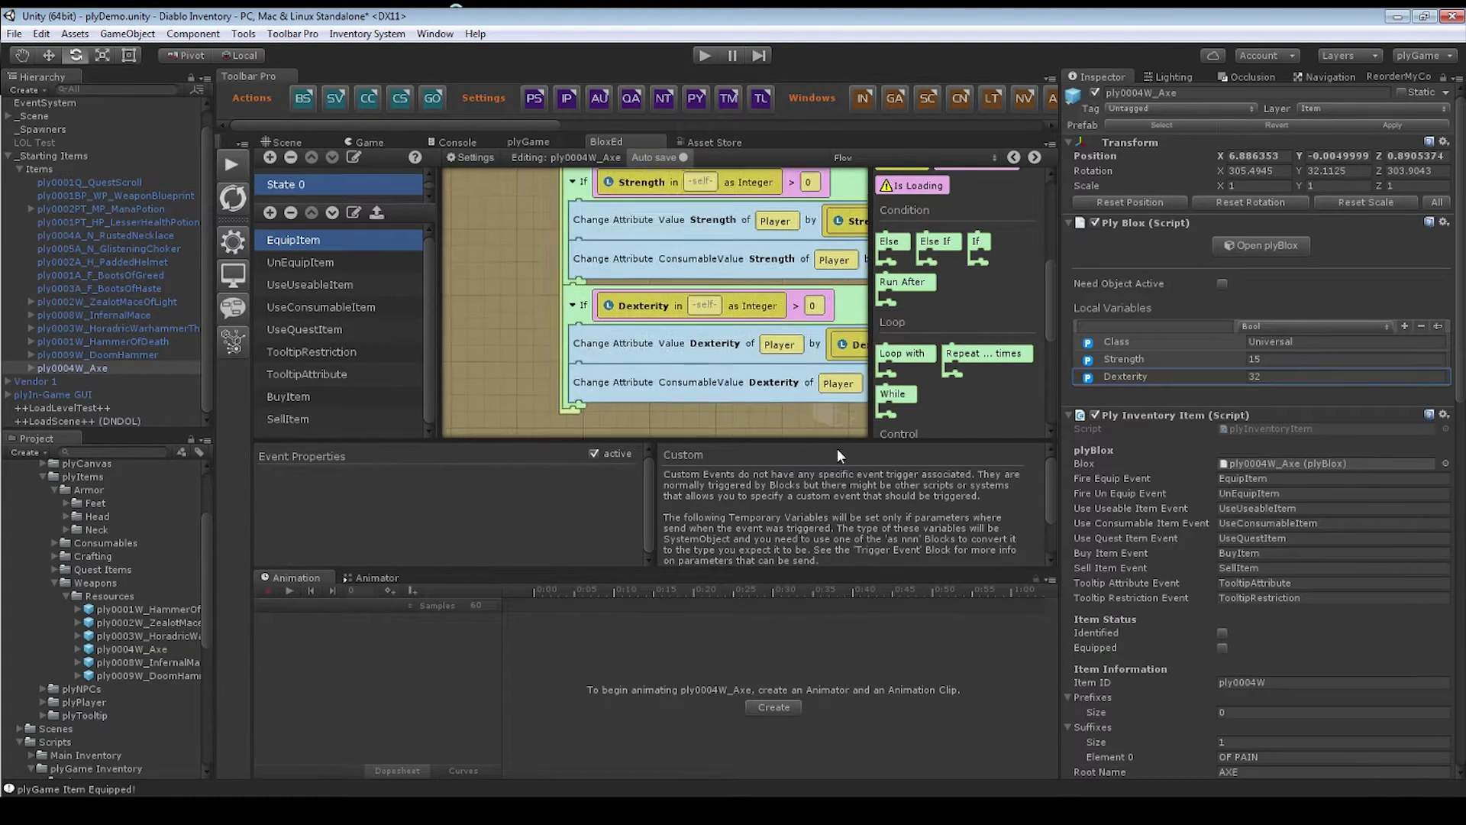
click(290, 263)
scroll(763, 320, down, 3)
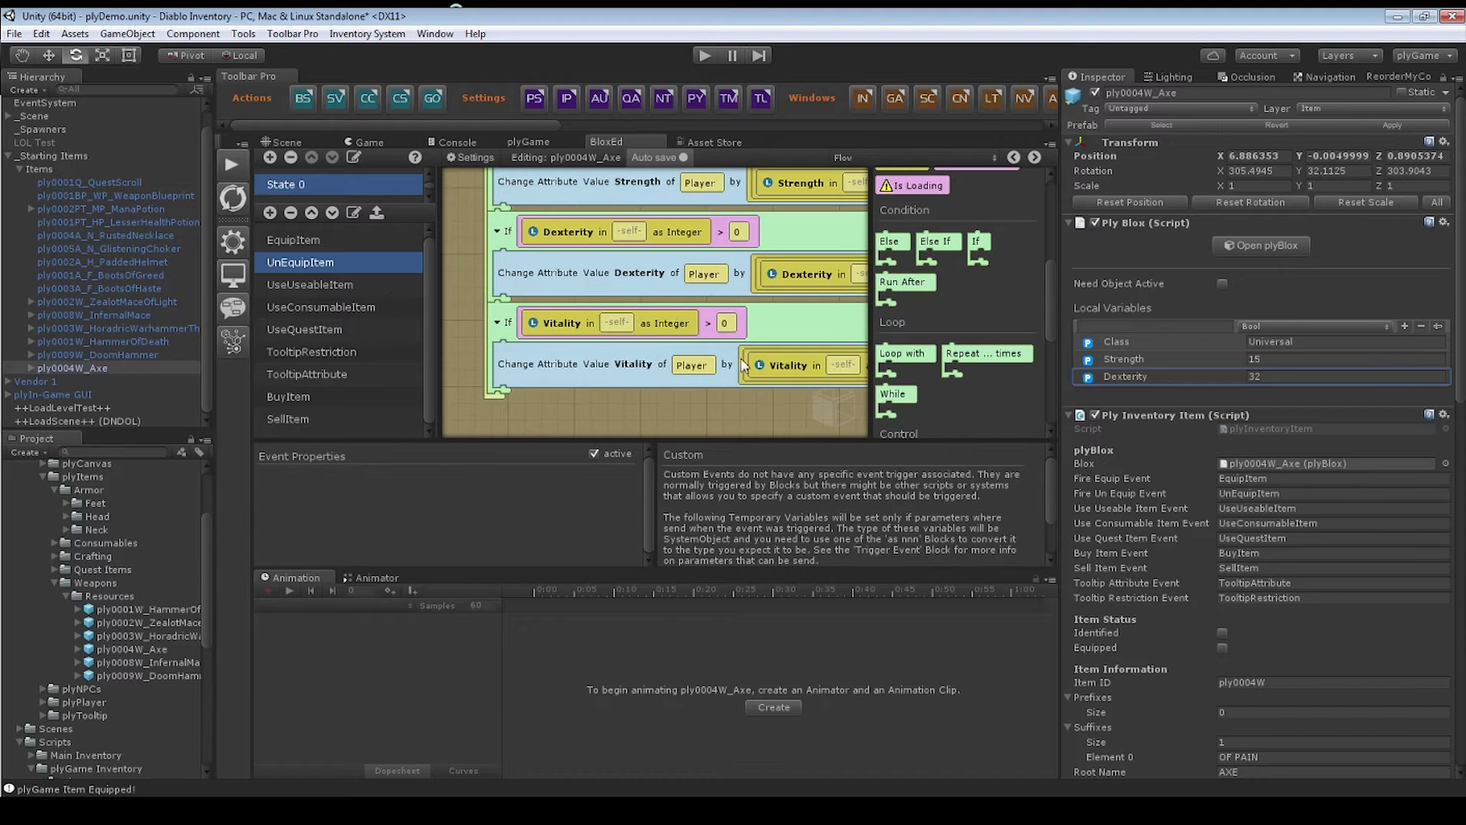
click(846, 328)
key(Delete)
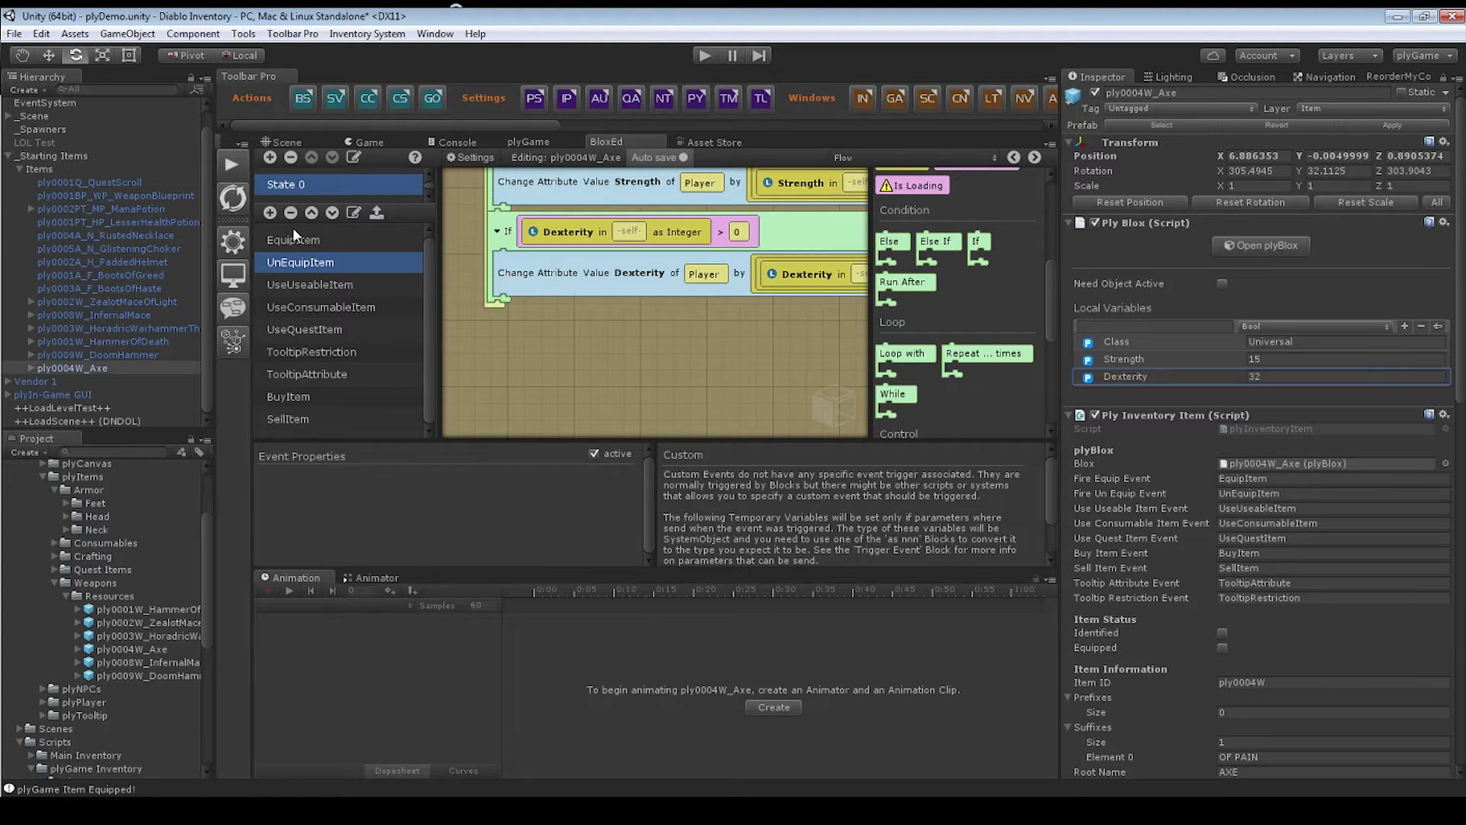
click(336, 307)
- Set the TooltipAttribute loop's 'to' value from 3 to 2
click(336, 328)
click(337, 351)
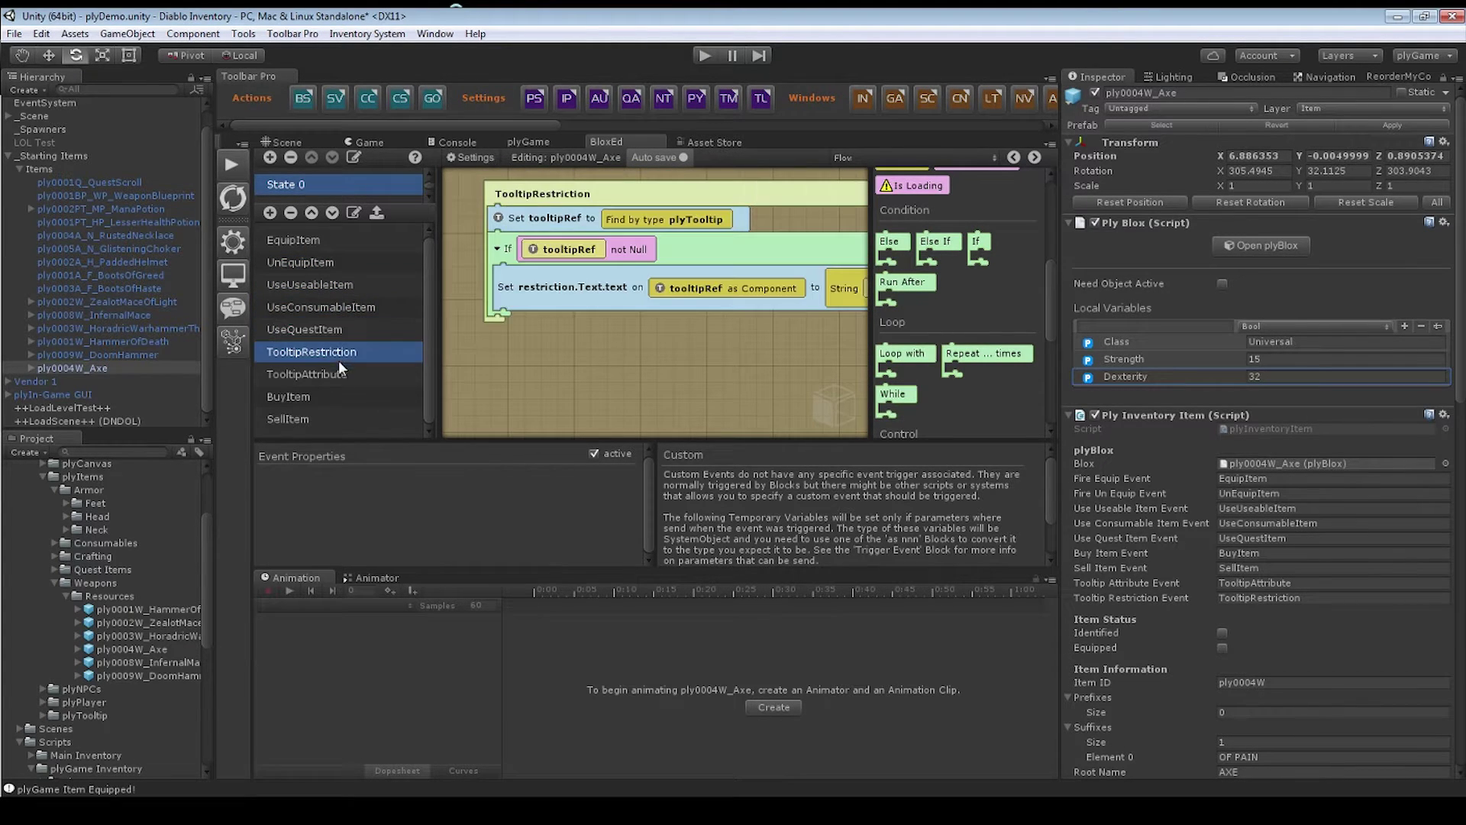
click(338, 373)
scroll(680, 332, down, 3)
click(709, 193)
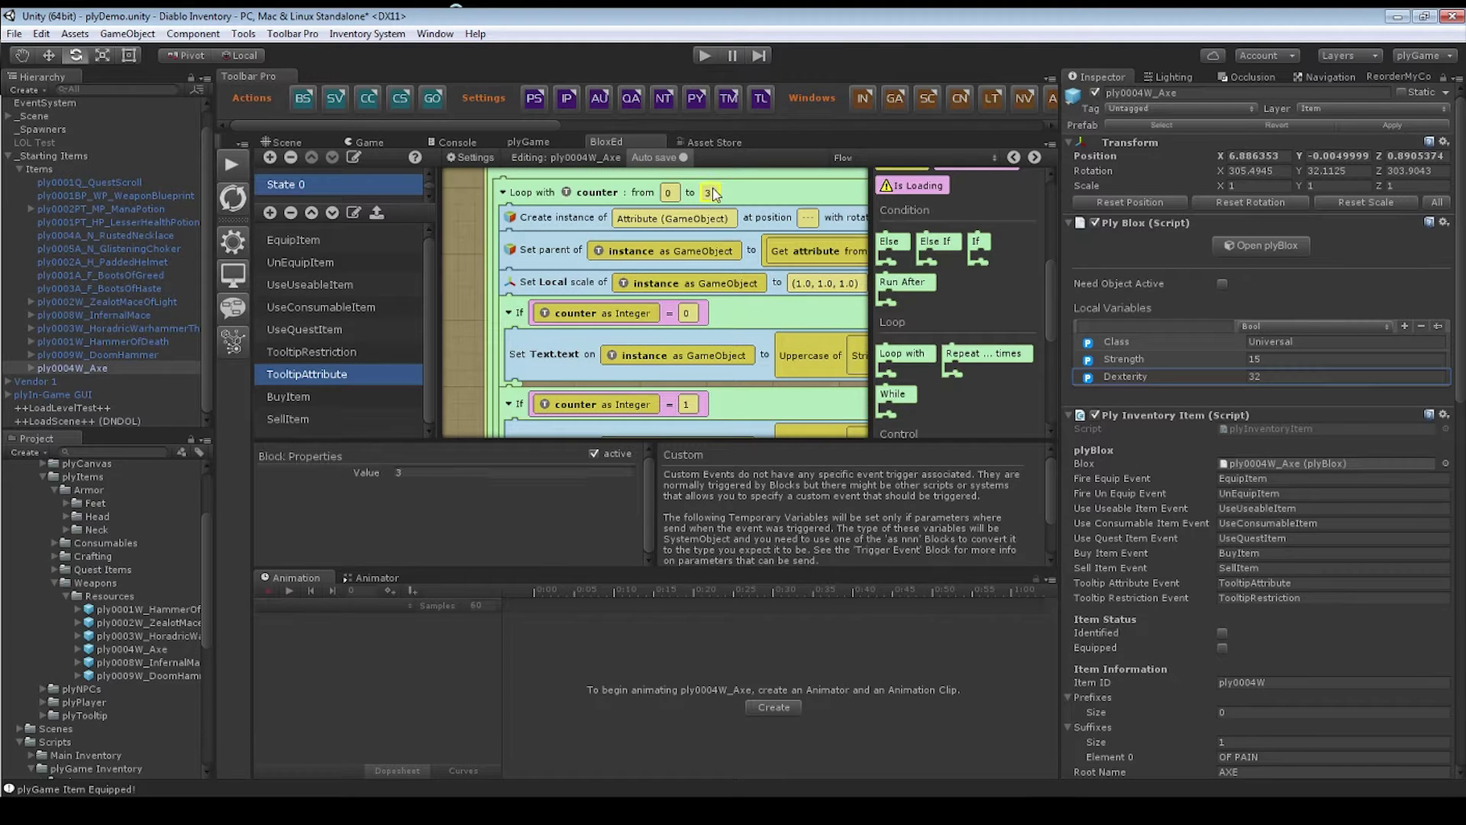
click(473, 472)
text(2)
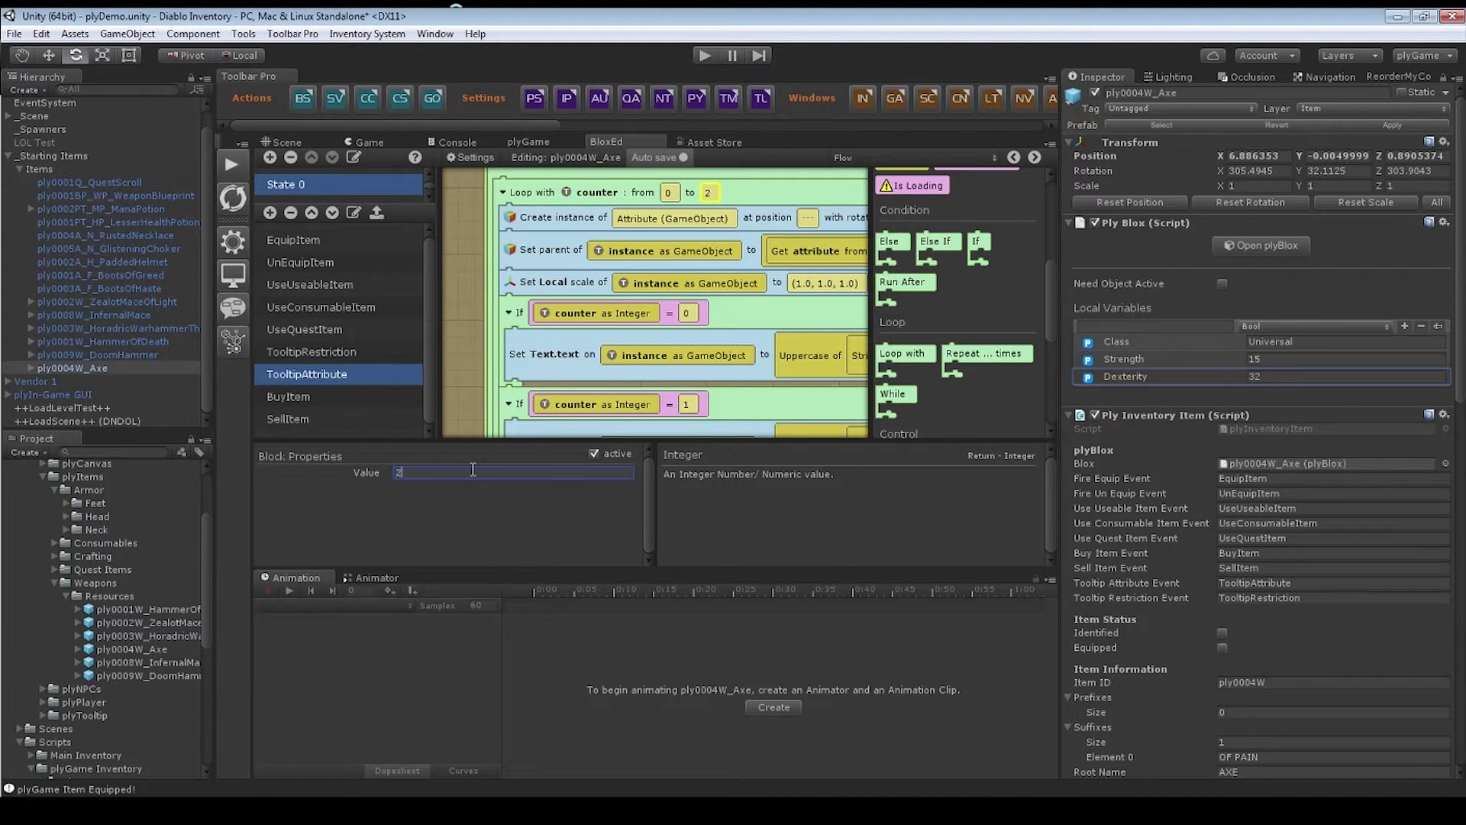
- Review the tooltip text blocks and the Strength variable, then check the Game view
middle_drag(475, 341, 271, 296)
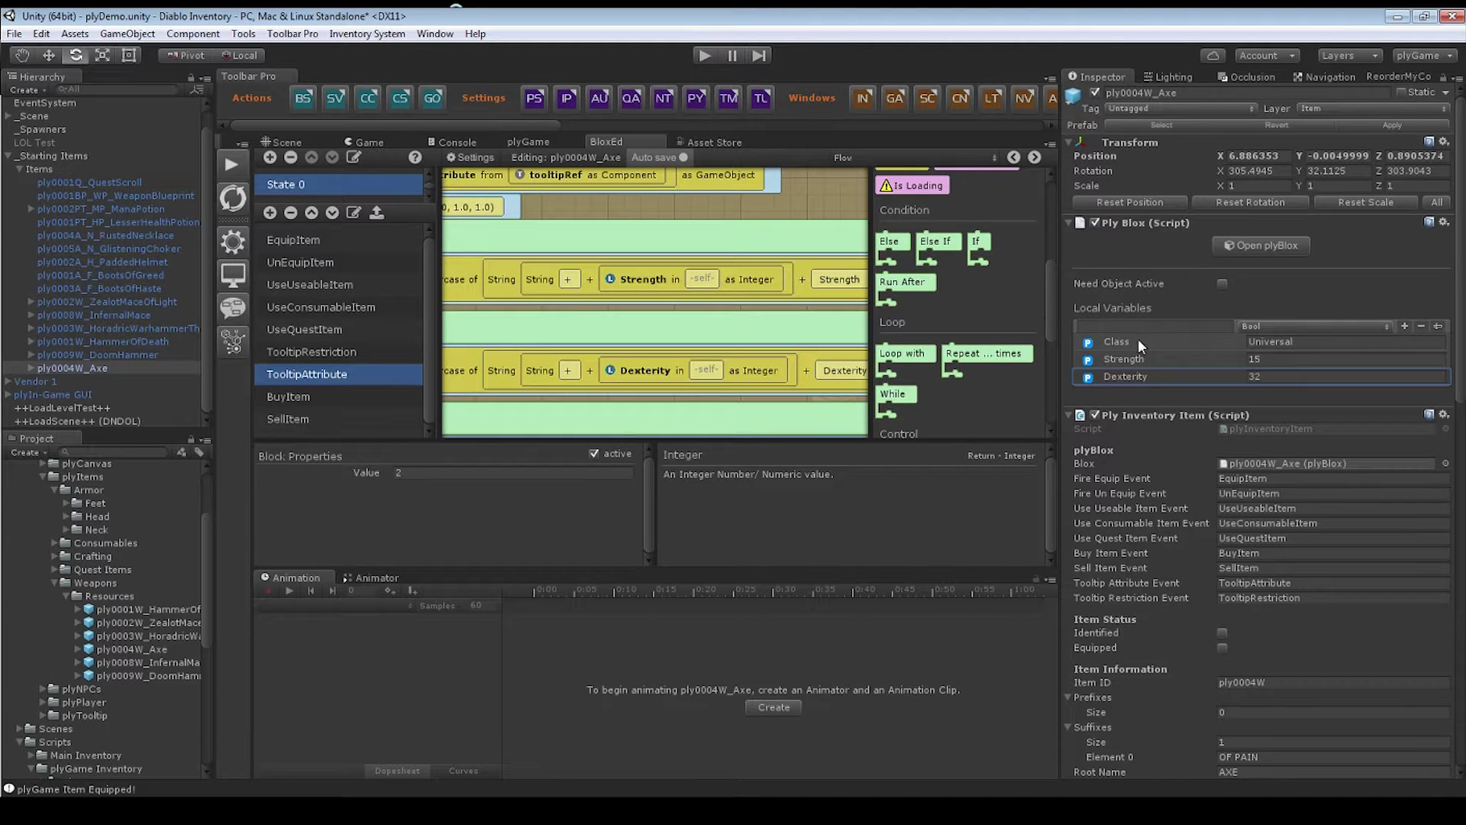
click(1119, 358)
middle_drag(832, 213, 800, 138)
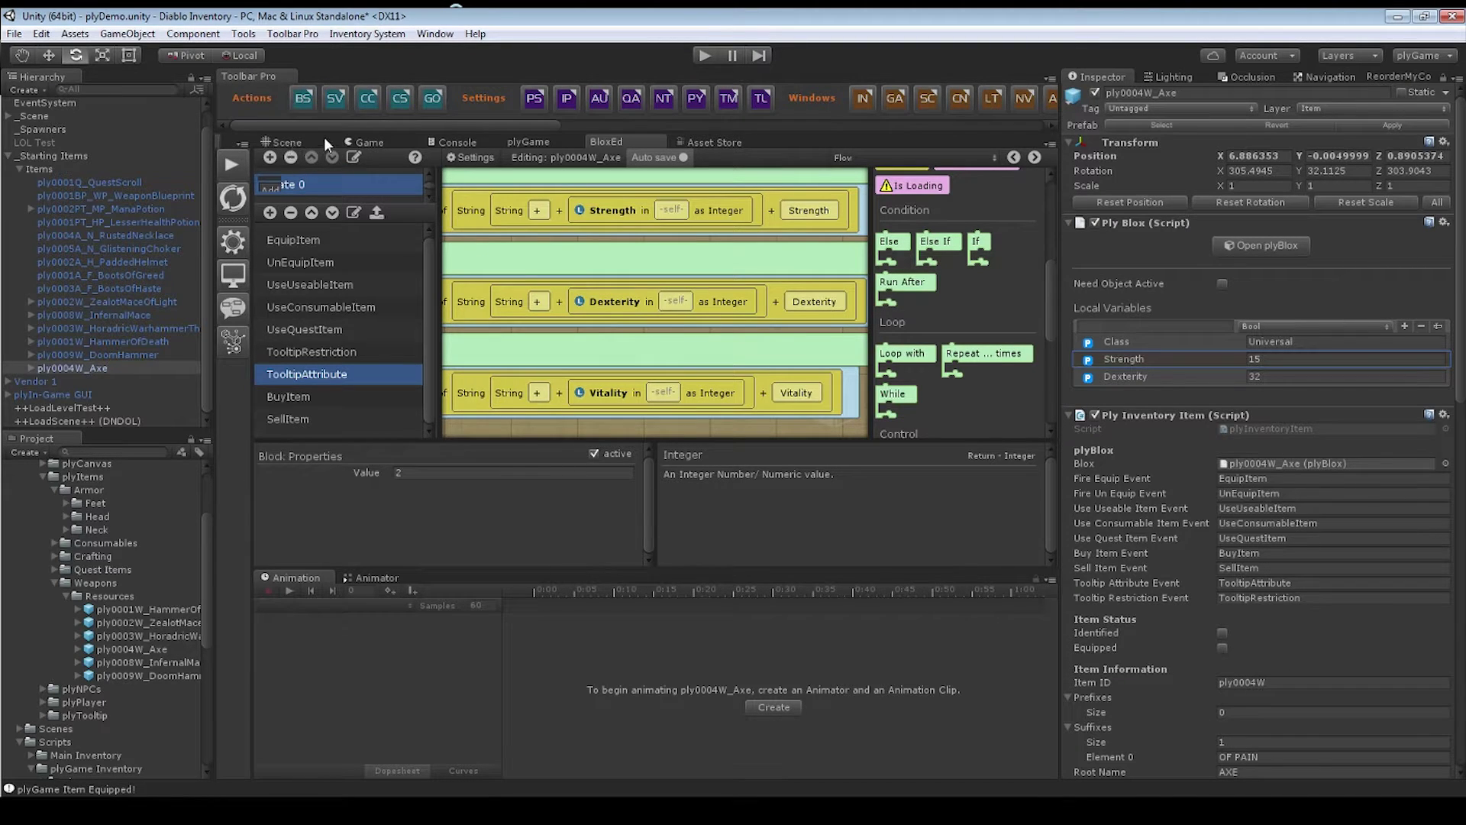
click(366, 143)
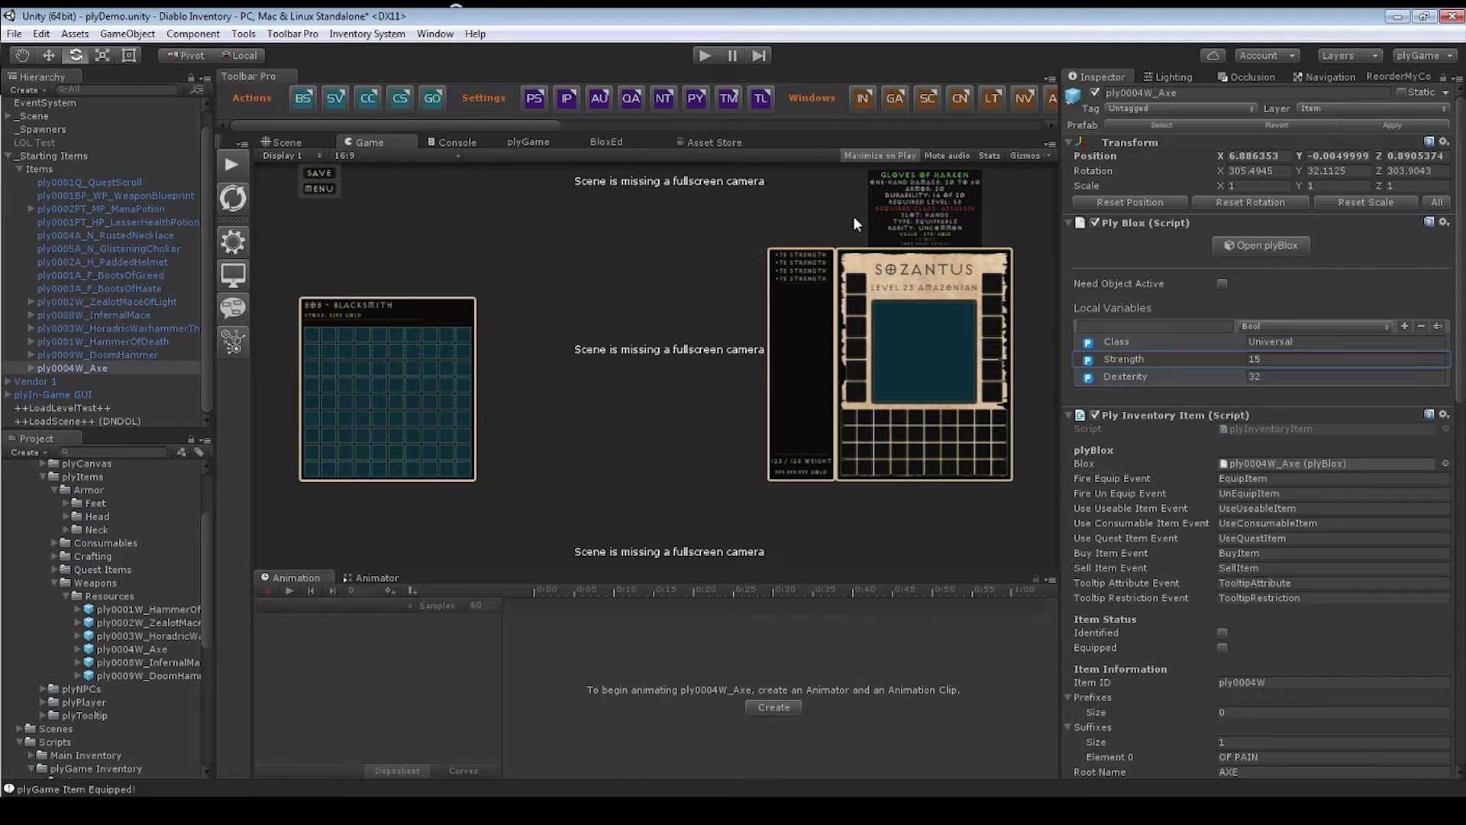
- Delete the 'If counter = 2' tooltip block and apply the changes to the axe prefab
click(1230, 245)
scroll(460, 324, down, 2)
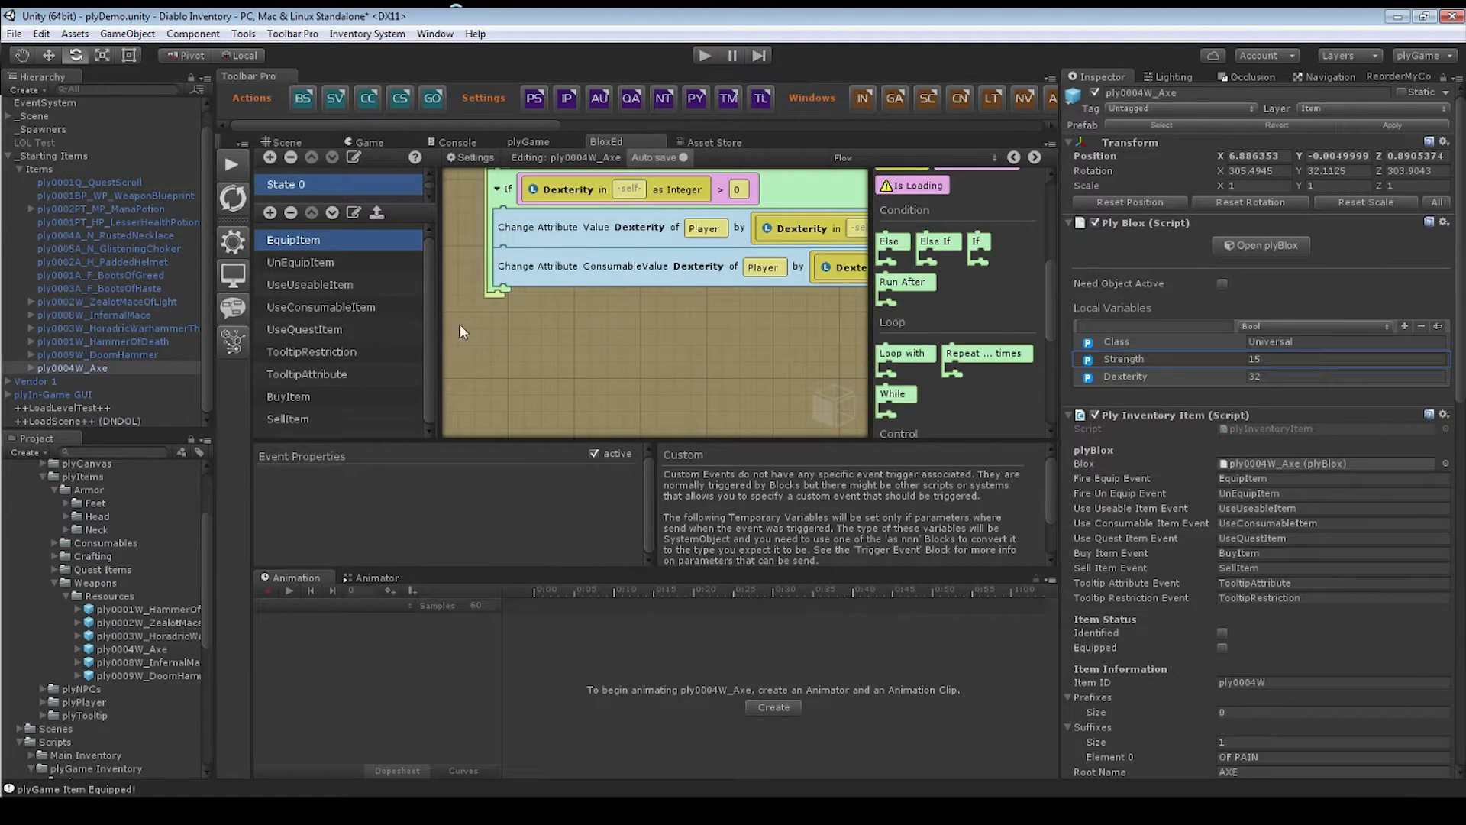
click(325, 374)
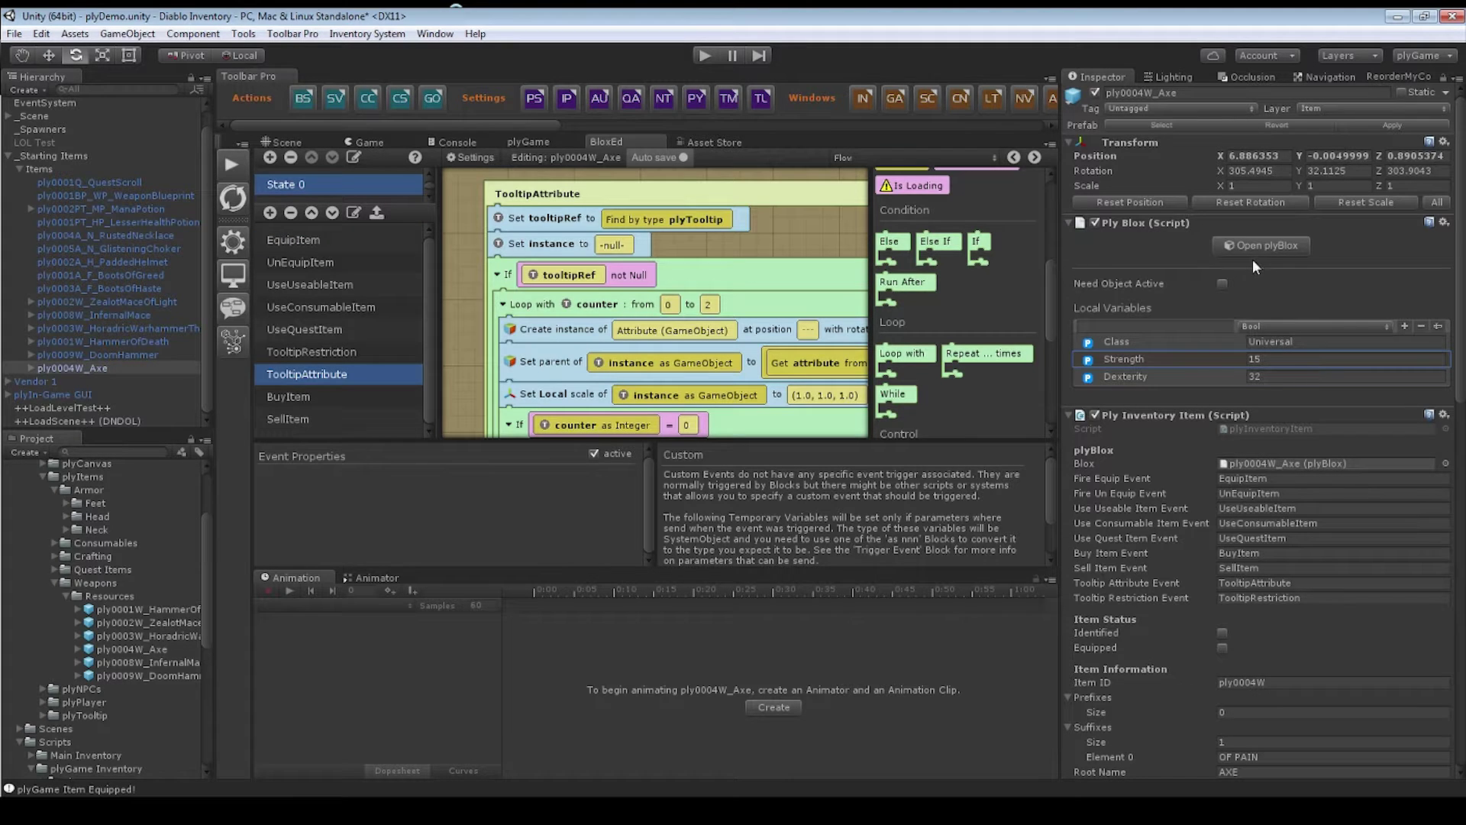
scroll(786, 226, down, 2)
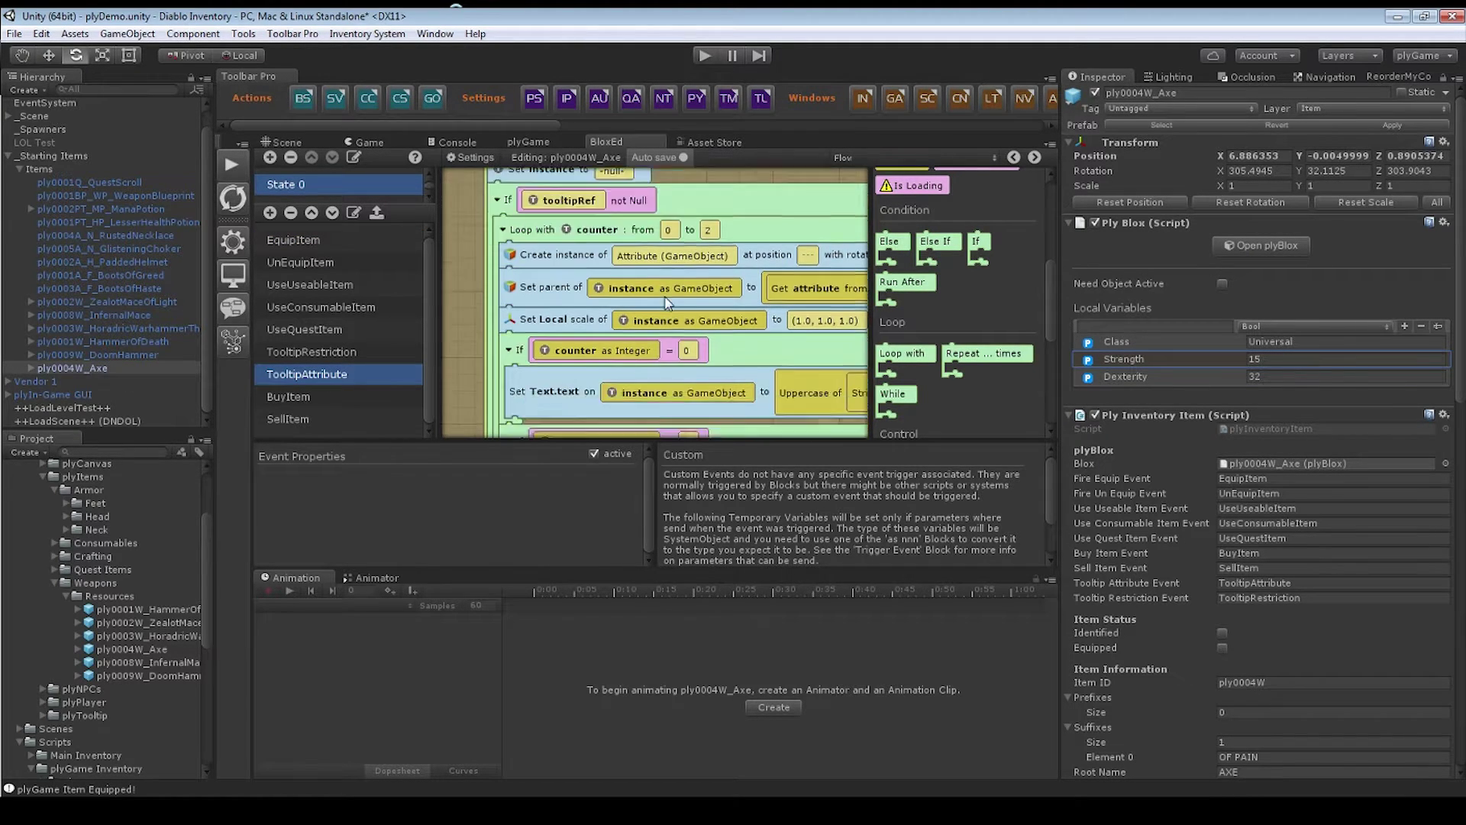
scroll(787, 226, up, 2)
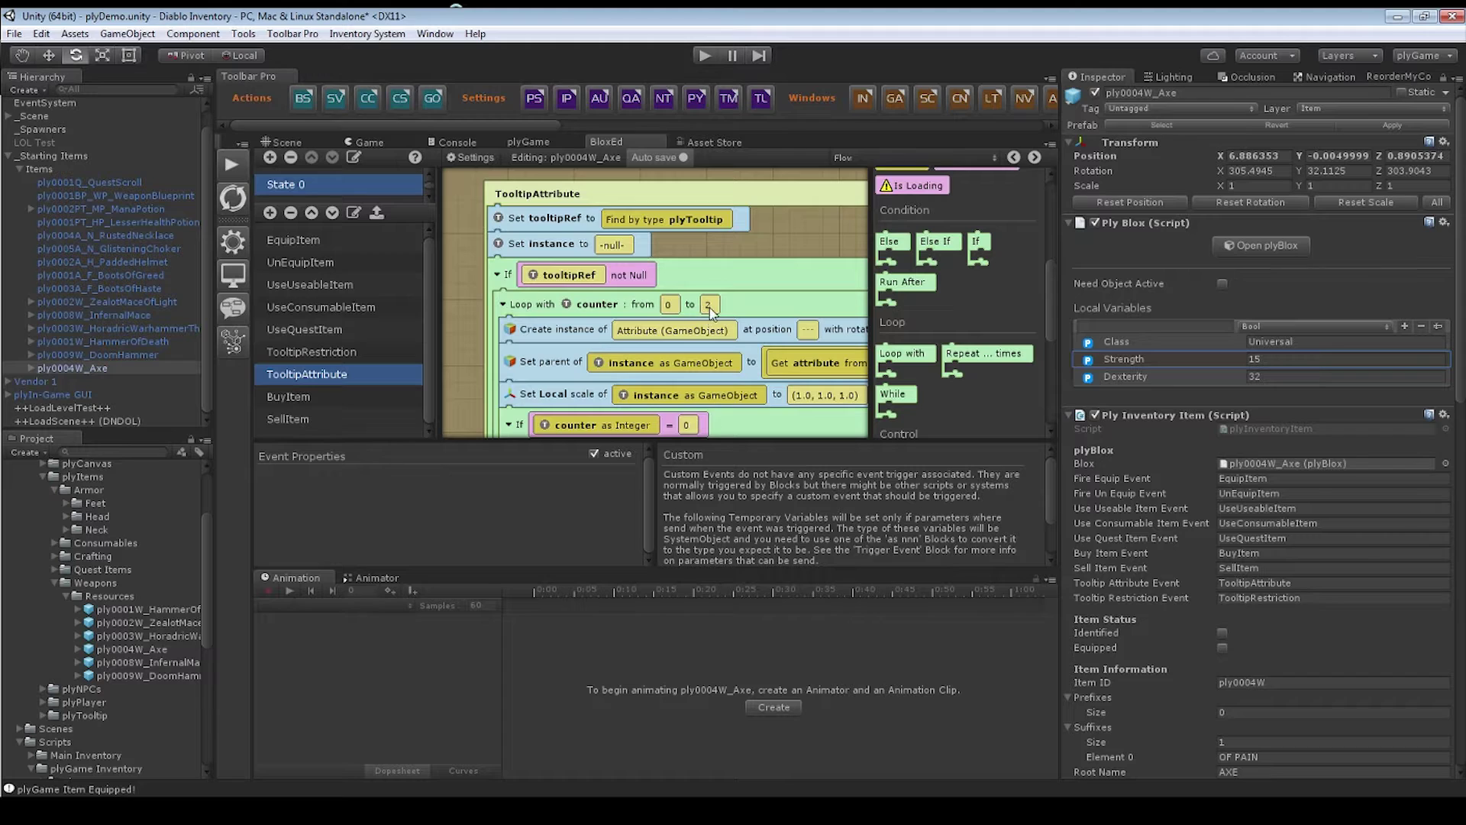
scroll(792, 254, down, 3)
scroll(722, 191, right, 3)
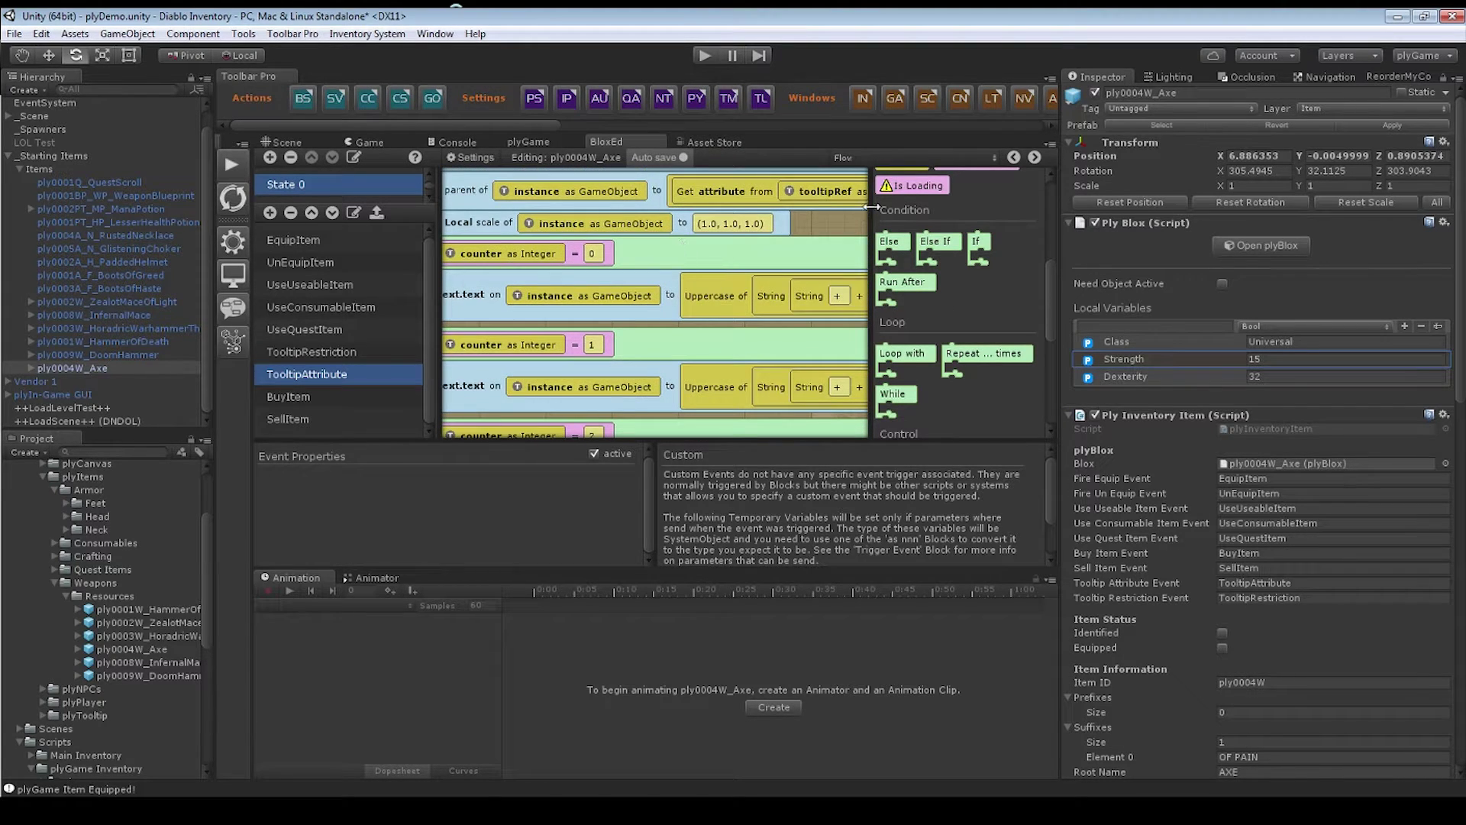
scroll(703, 196, down, 2)
scroll(704, 196, left, 3)
click(617, 408)
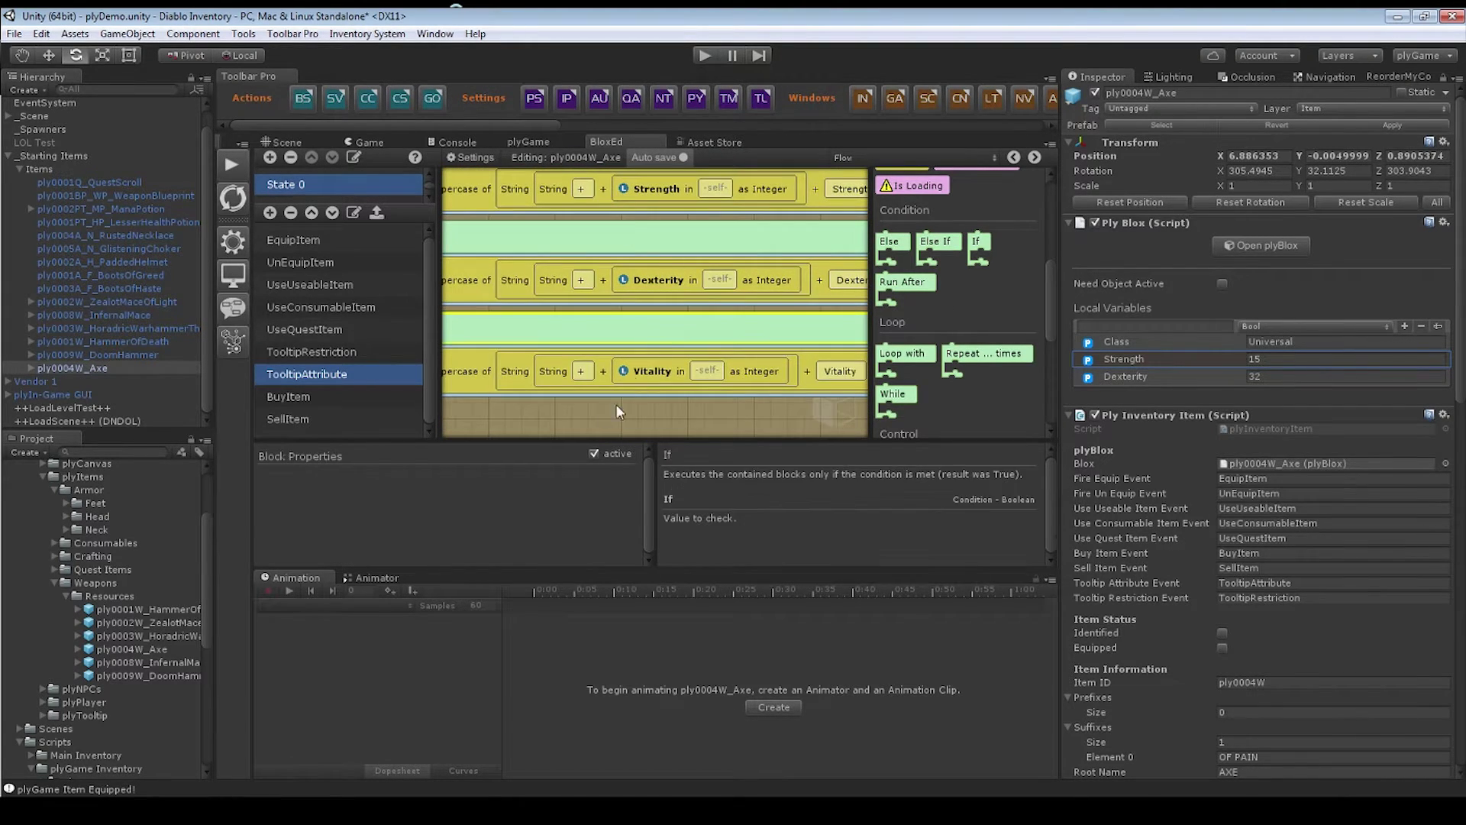
scroll(809, 367, left, 3)
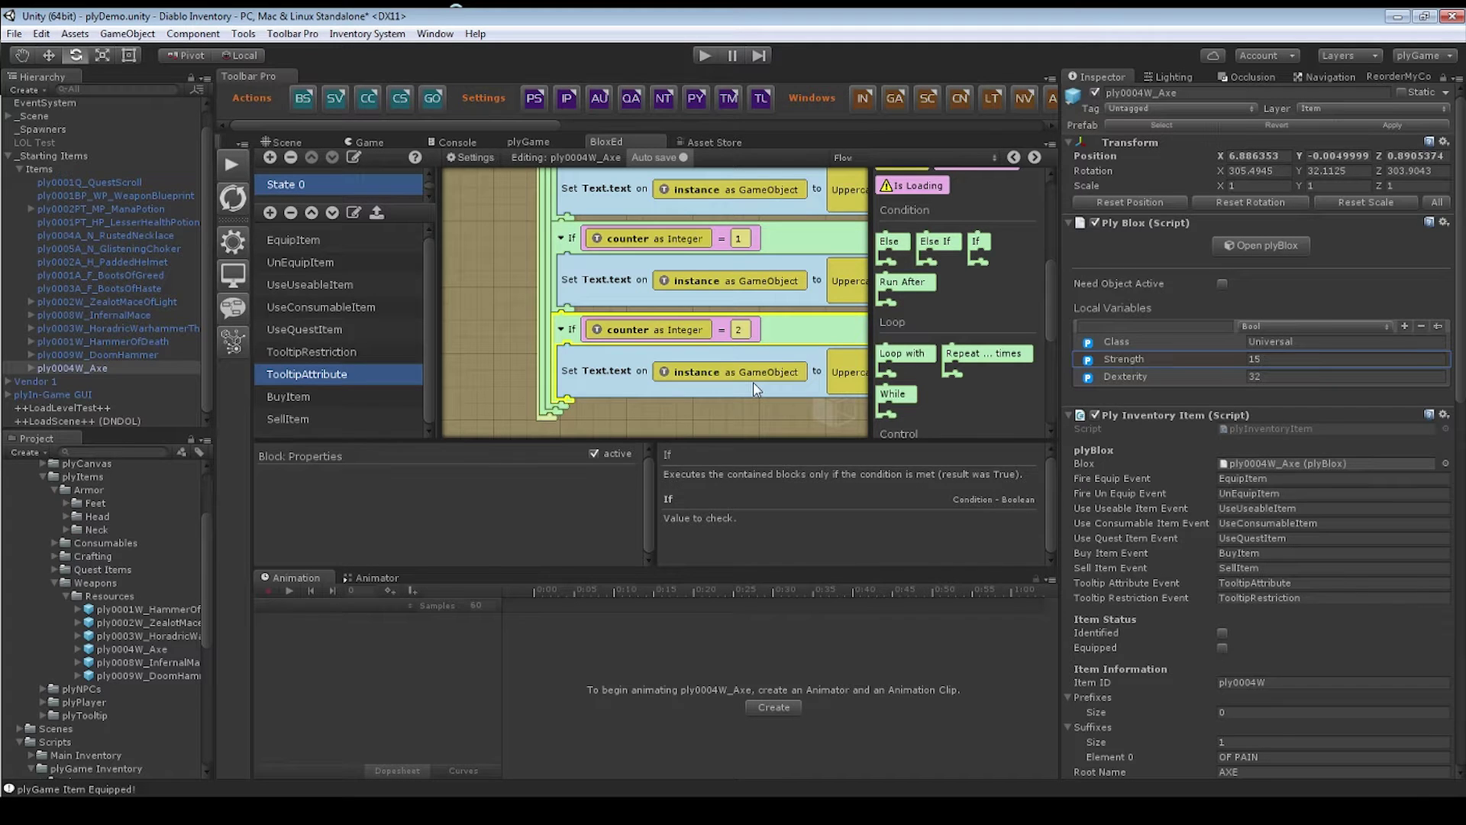
key(Delete)
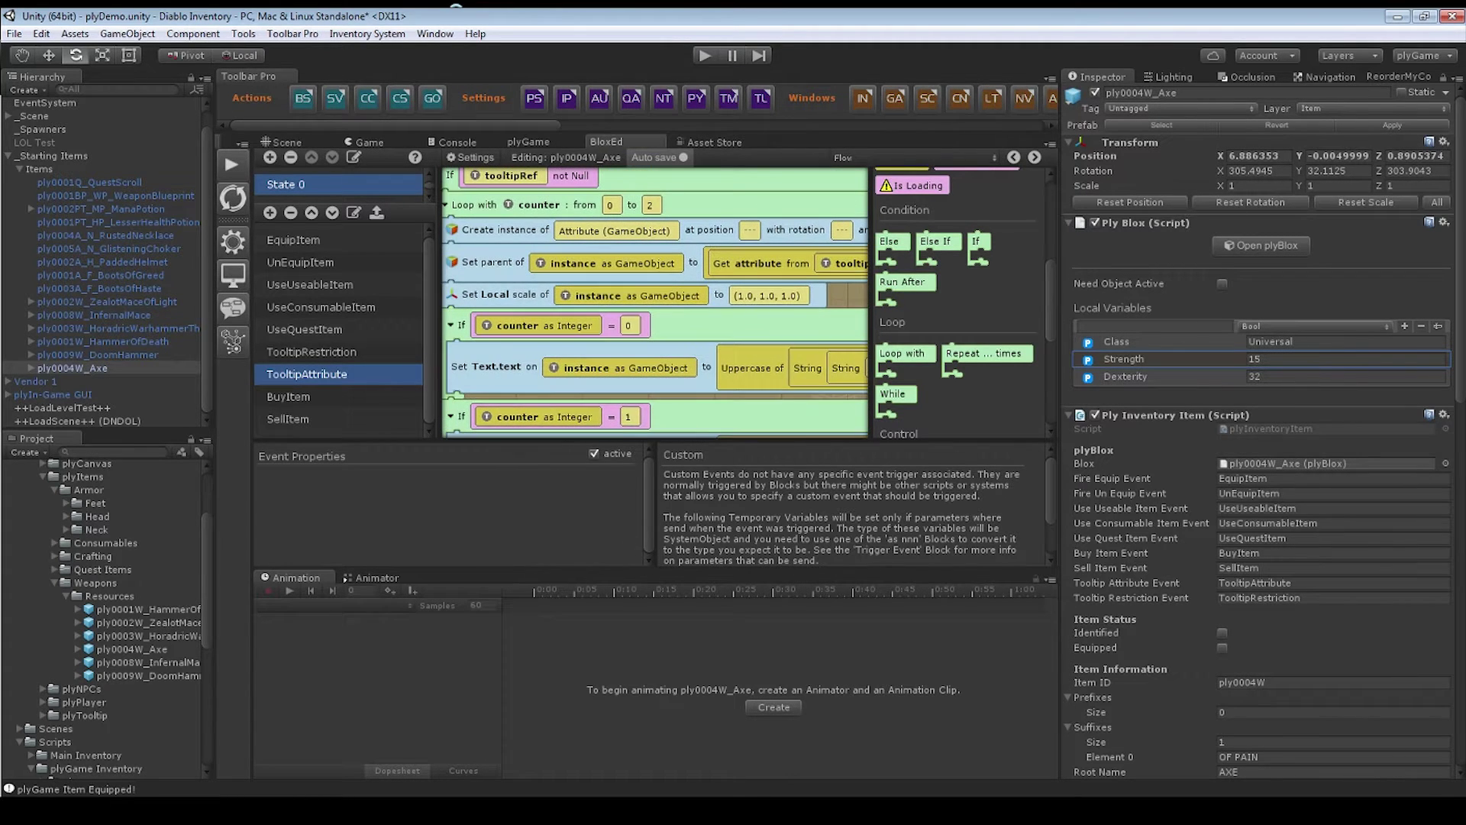
click(1383, 123)
- Make the axe breakable with Durability 5/5, a weapon with Damage 22, with attributes enabled
scroll(1312, 387, down, 3)
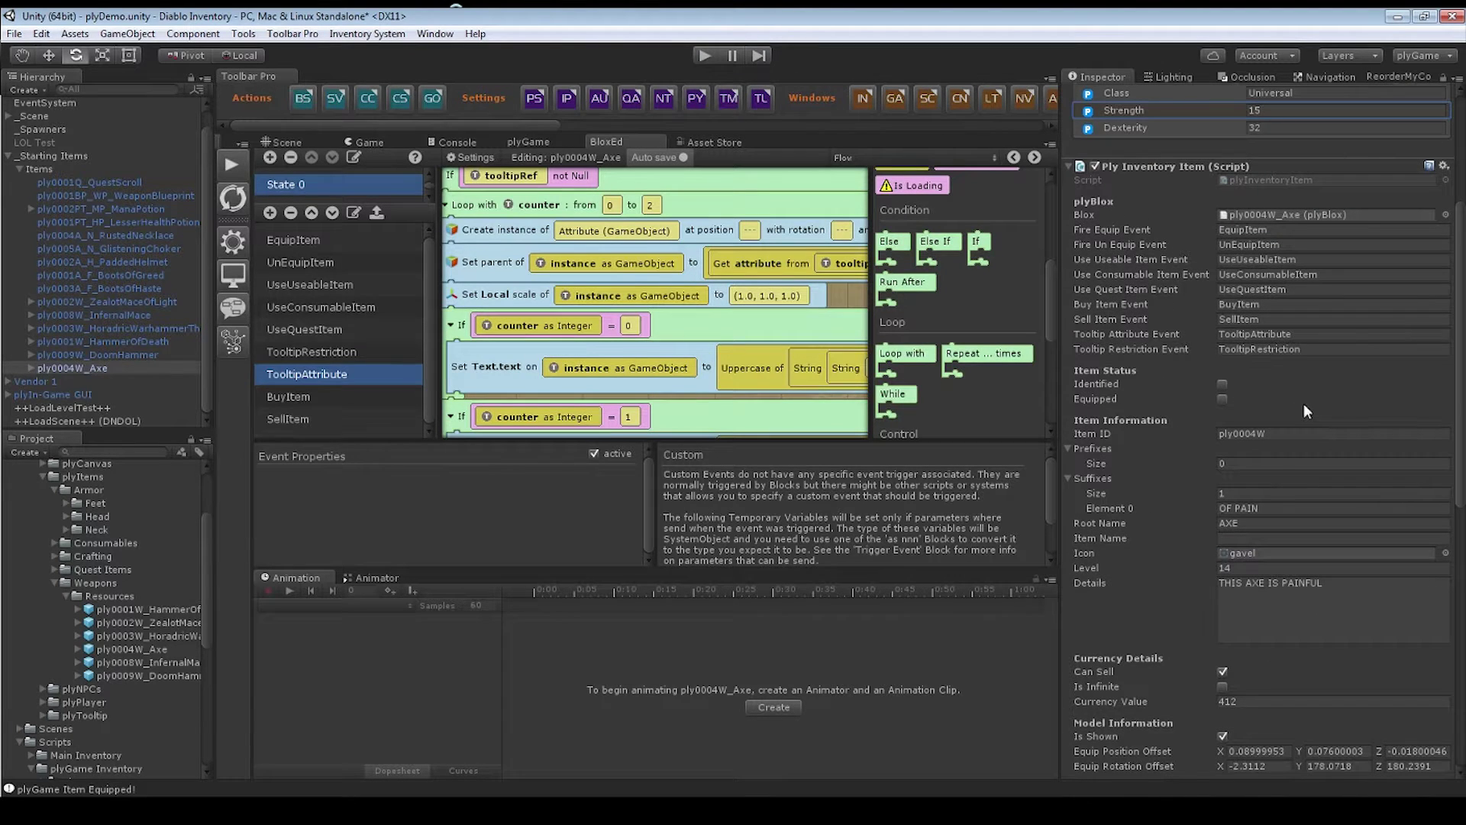
scroll(1304, 403, down, 5)
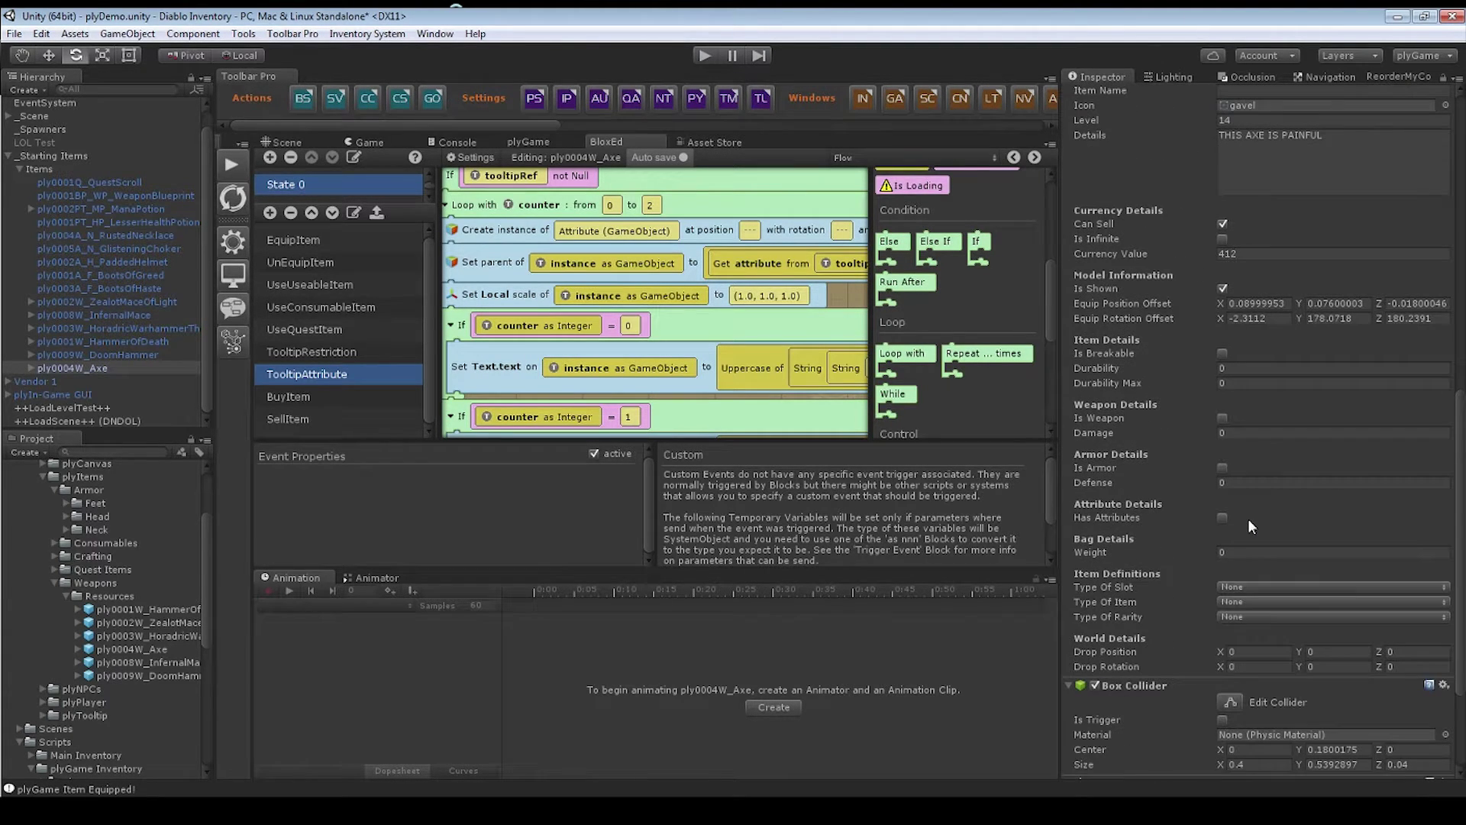
click(1222, 353)
click(1222, 368)
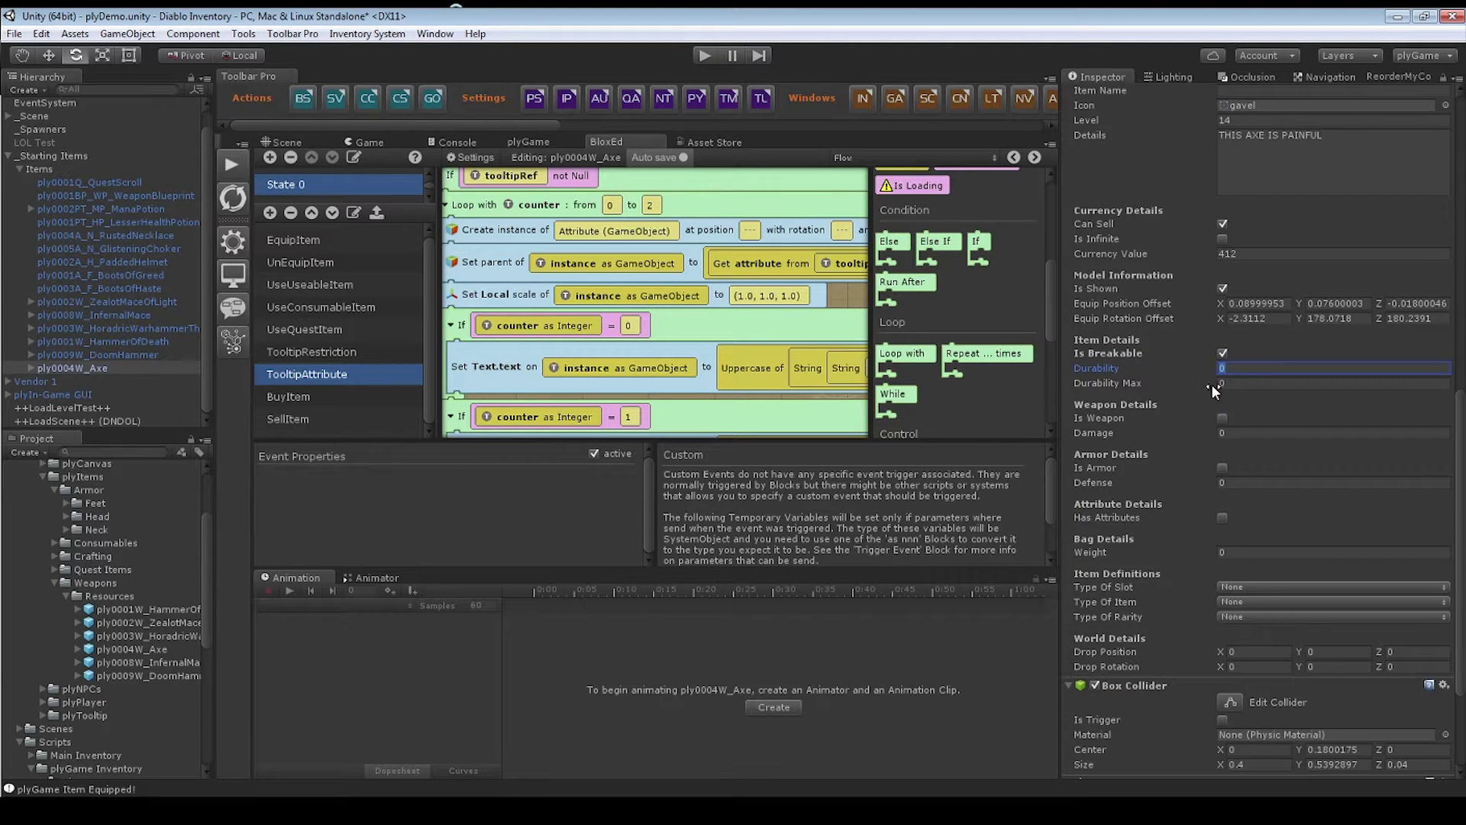
text(5)
key(Tab)
text(5)
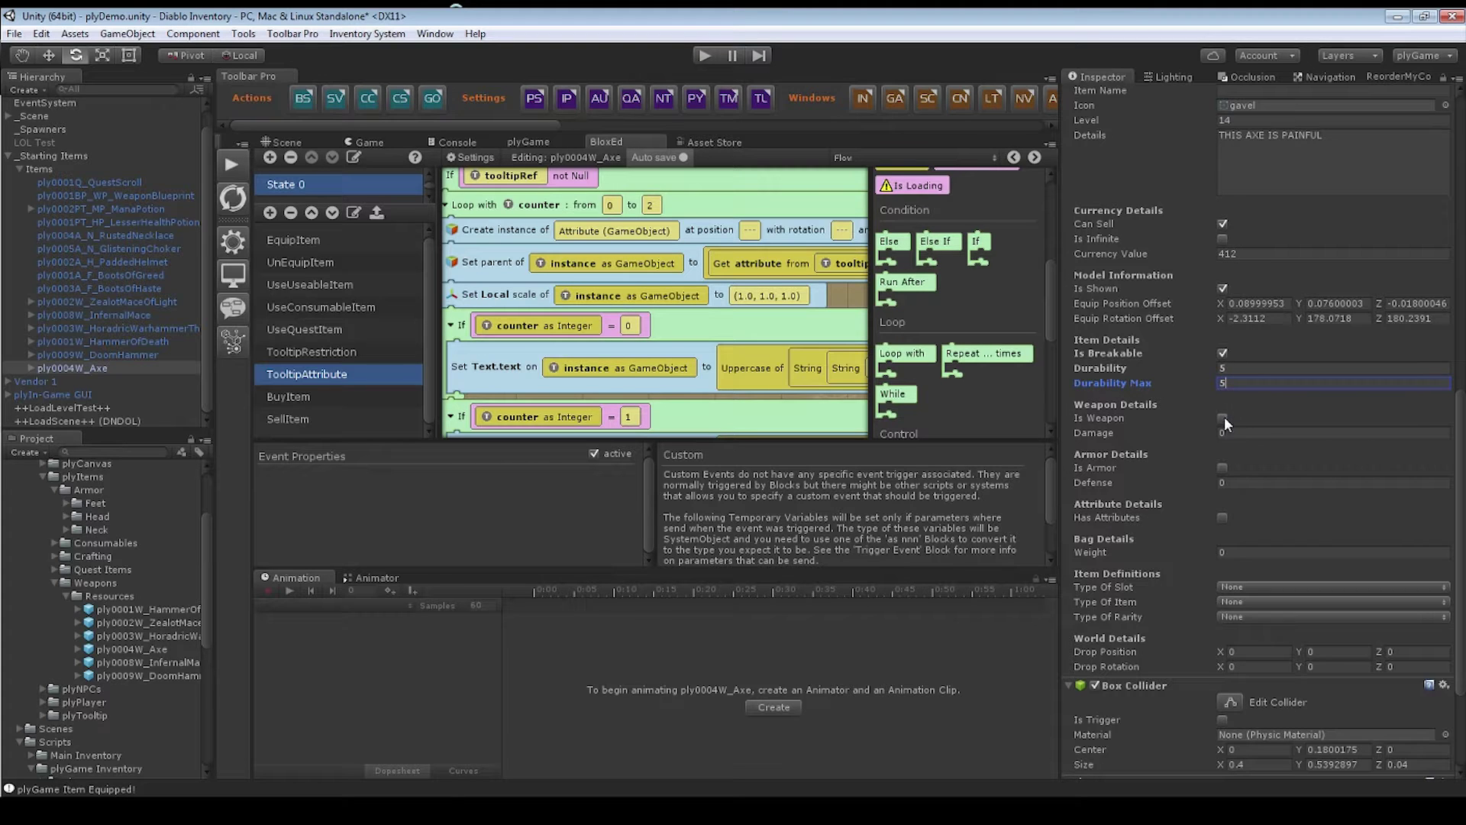
click(1222, 418)
click(1238, 433)
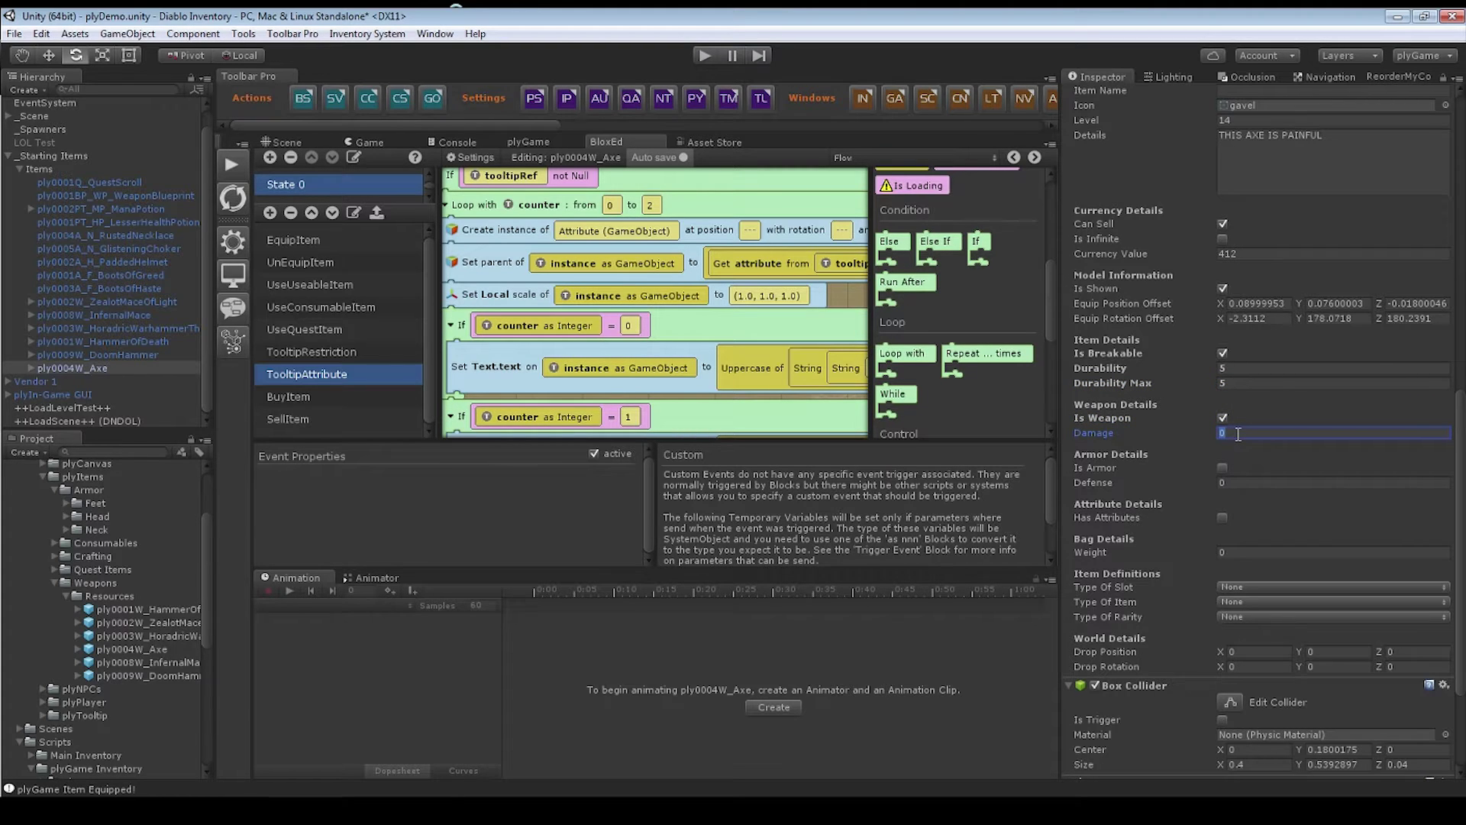
text(22)
click(1222, 518)
- Set Weight 6, slot Weapon, type Equipable, rarity Legendary, and Drop Position Y and Z to 1
click(1269, 553)
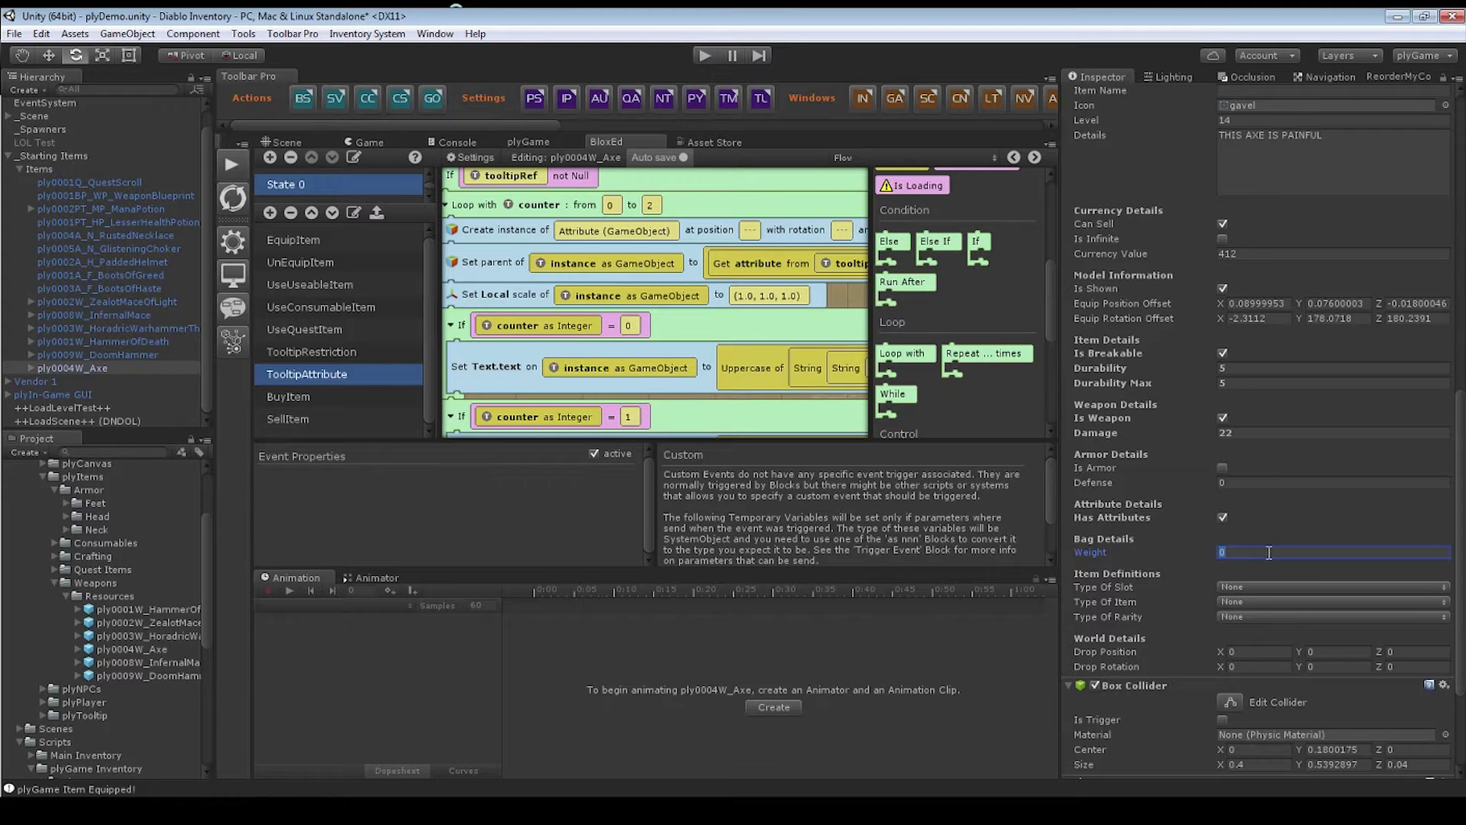
text(6)
click(1253, 587)
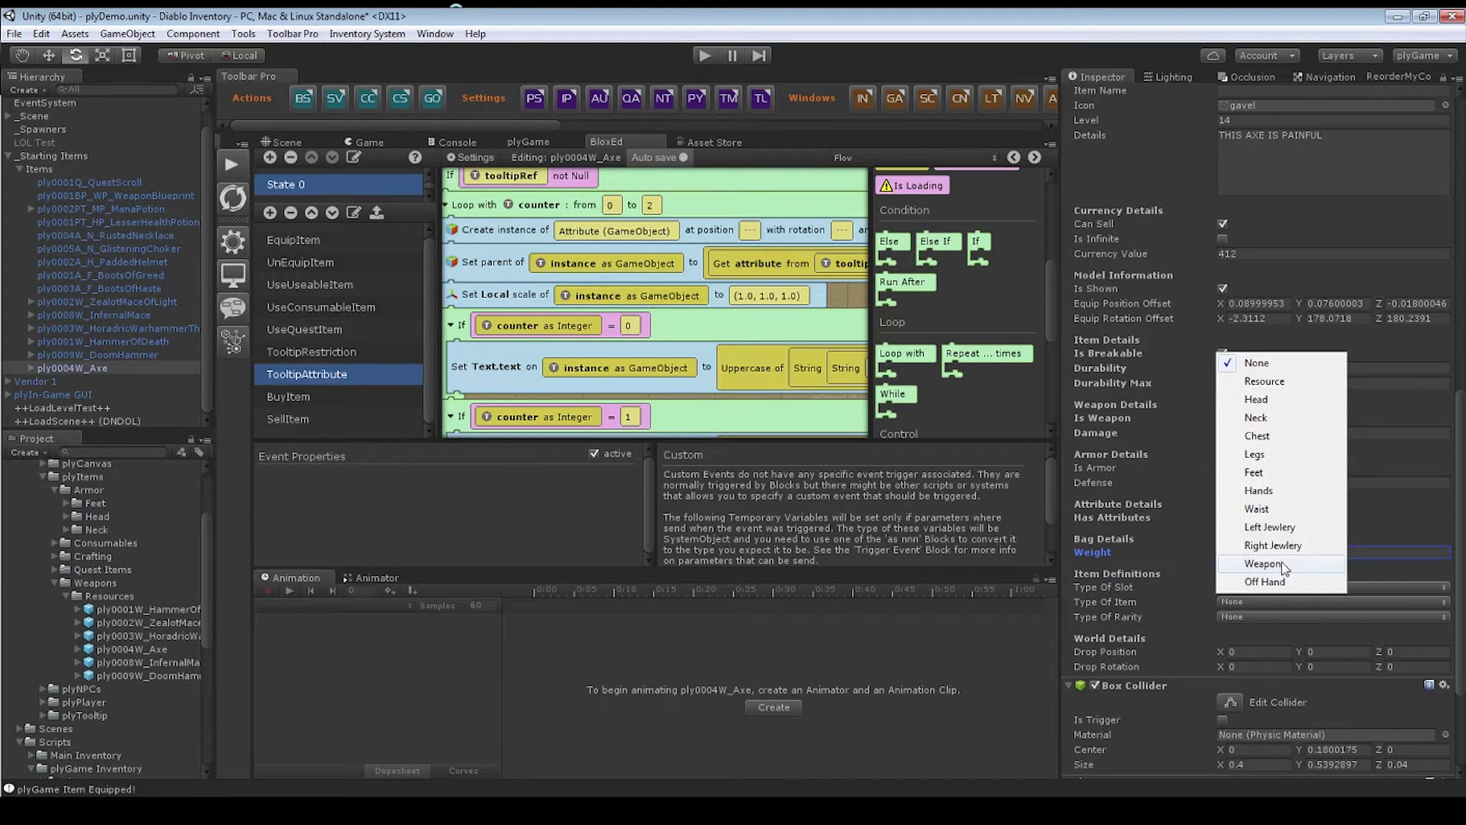
click(1230, 564)
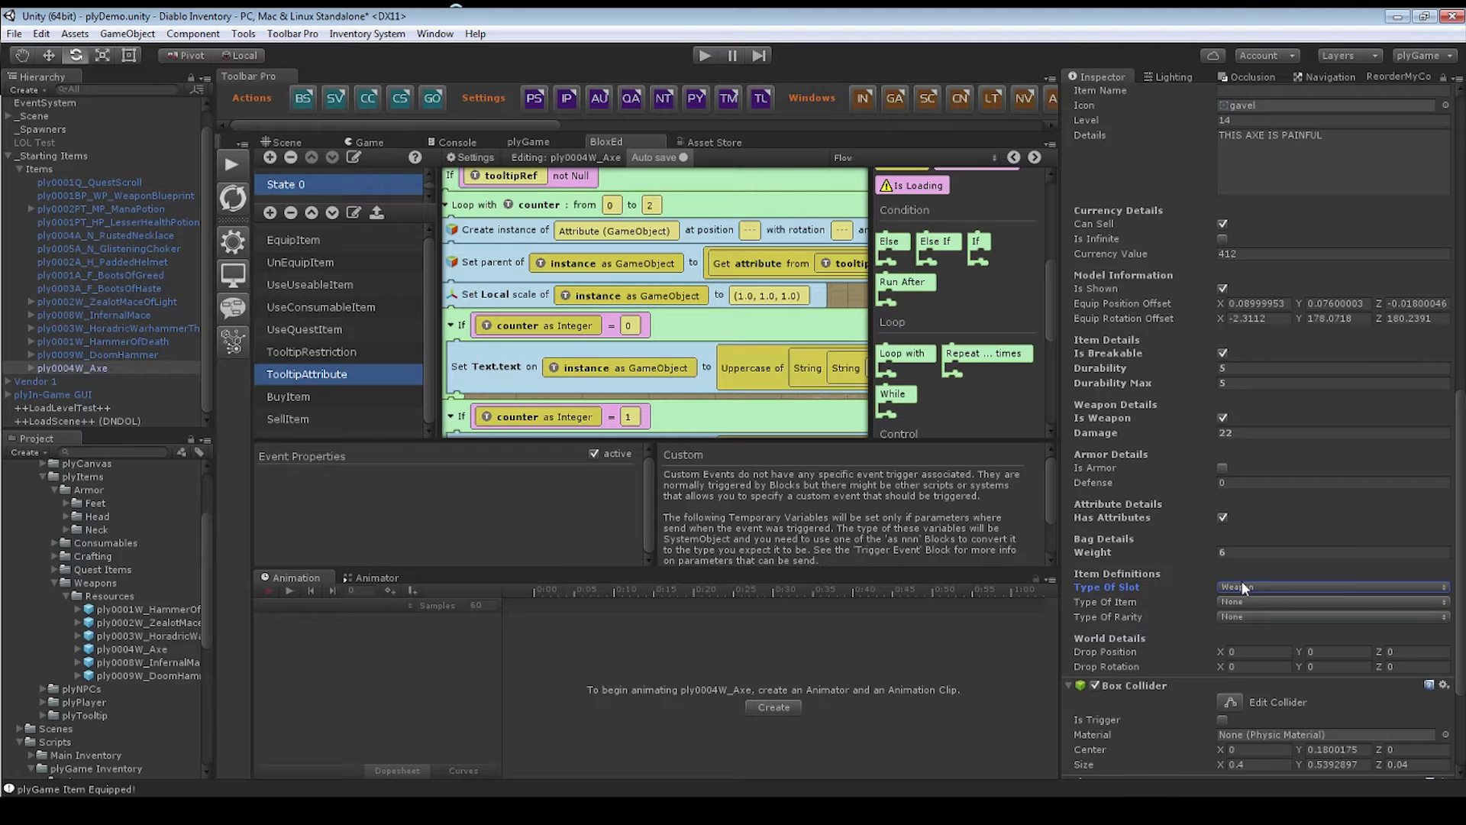
click(1240, 585)
click(1243, 586)
click(1239, 601)
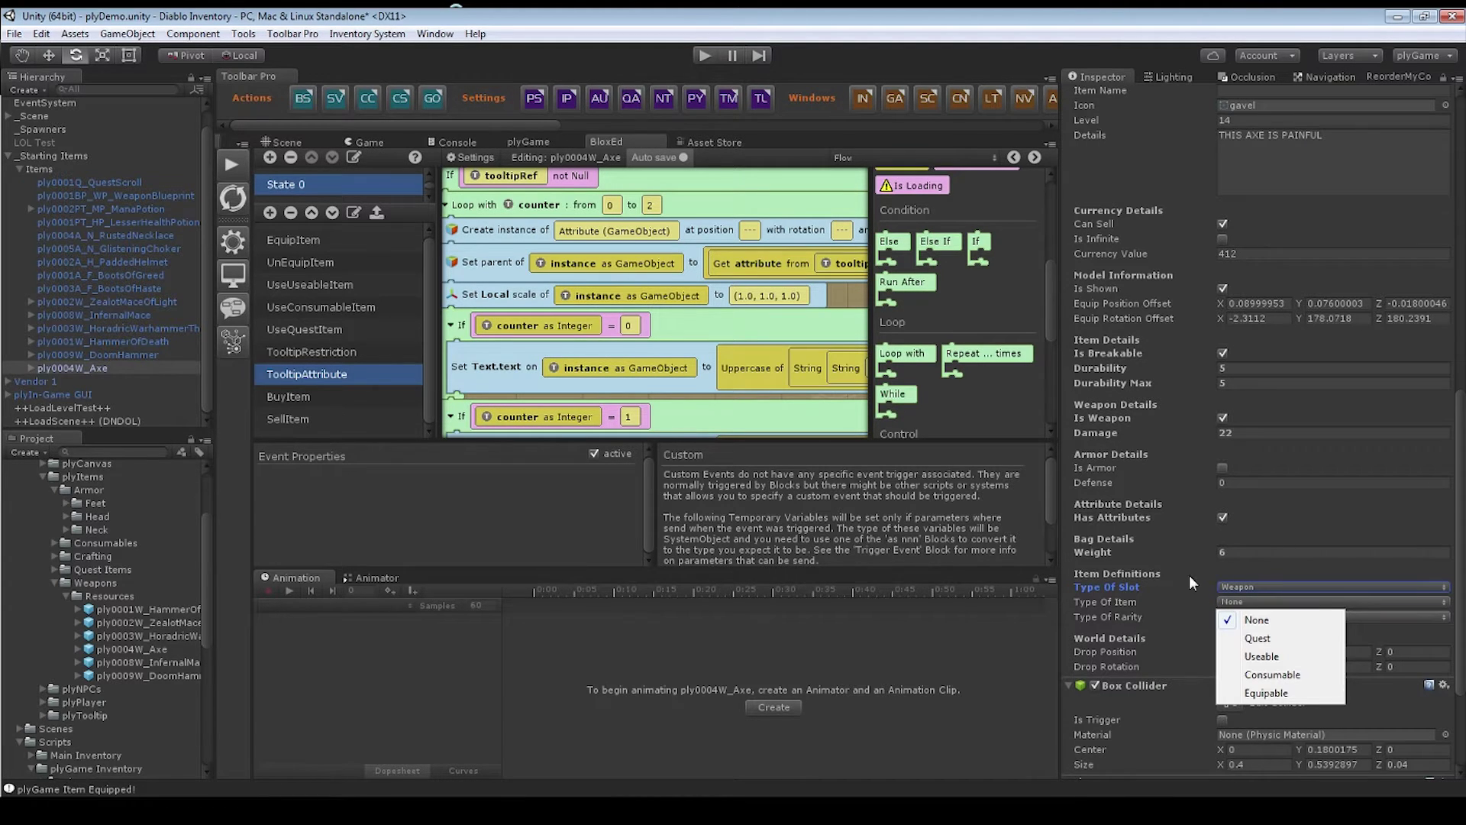
click(1277, 703)
click(1241, 615)
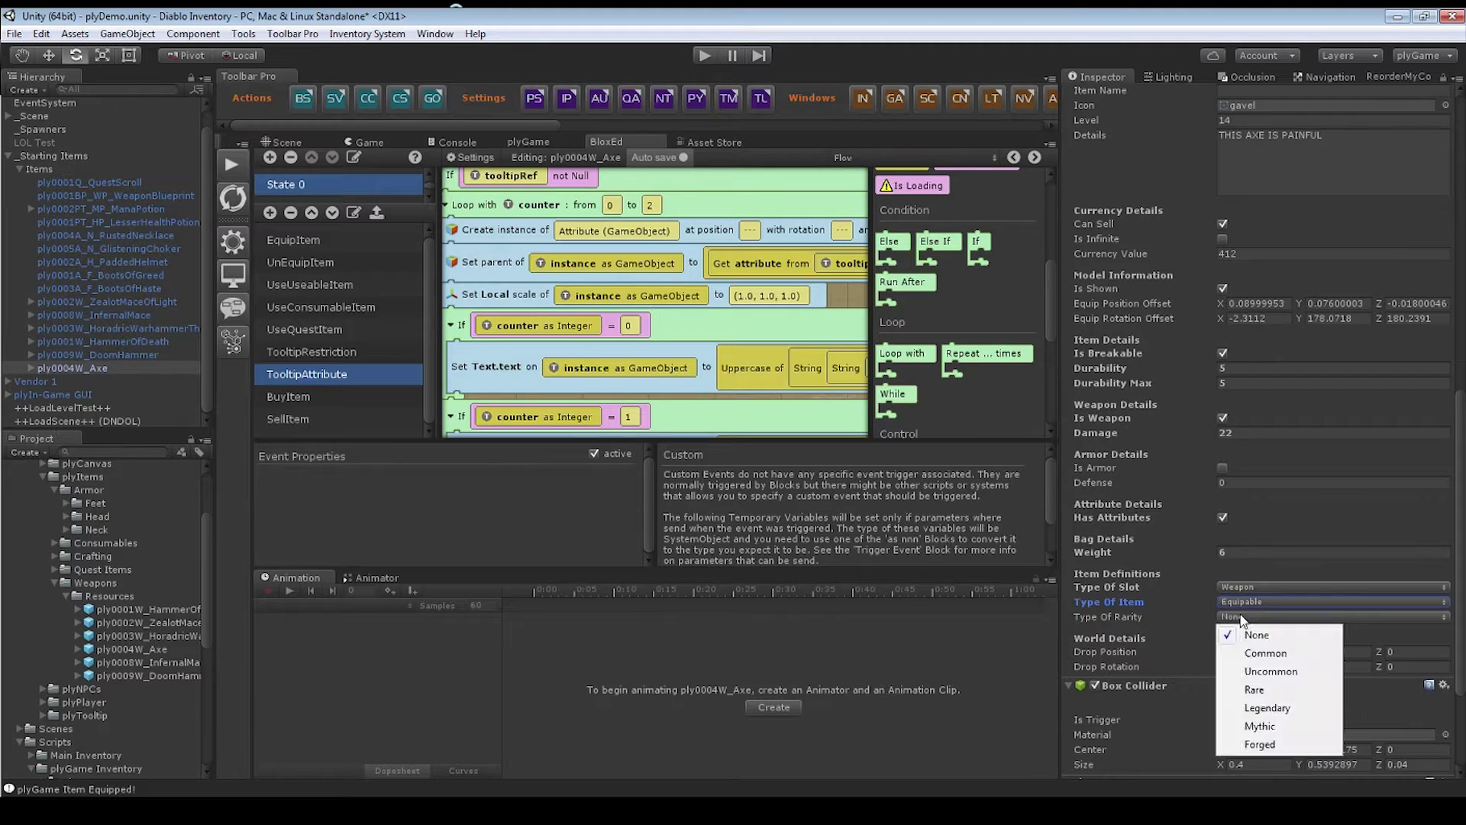
click(1265, 709)
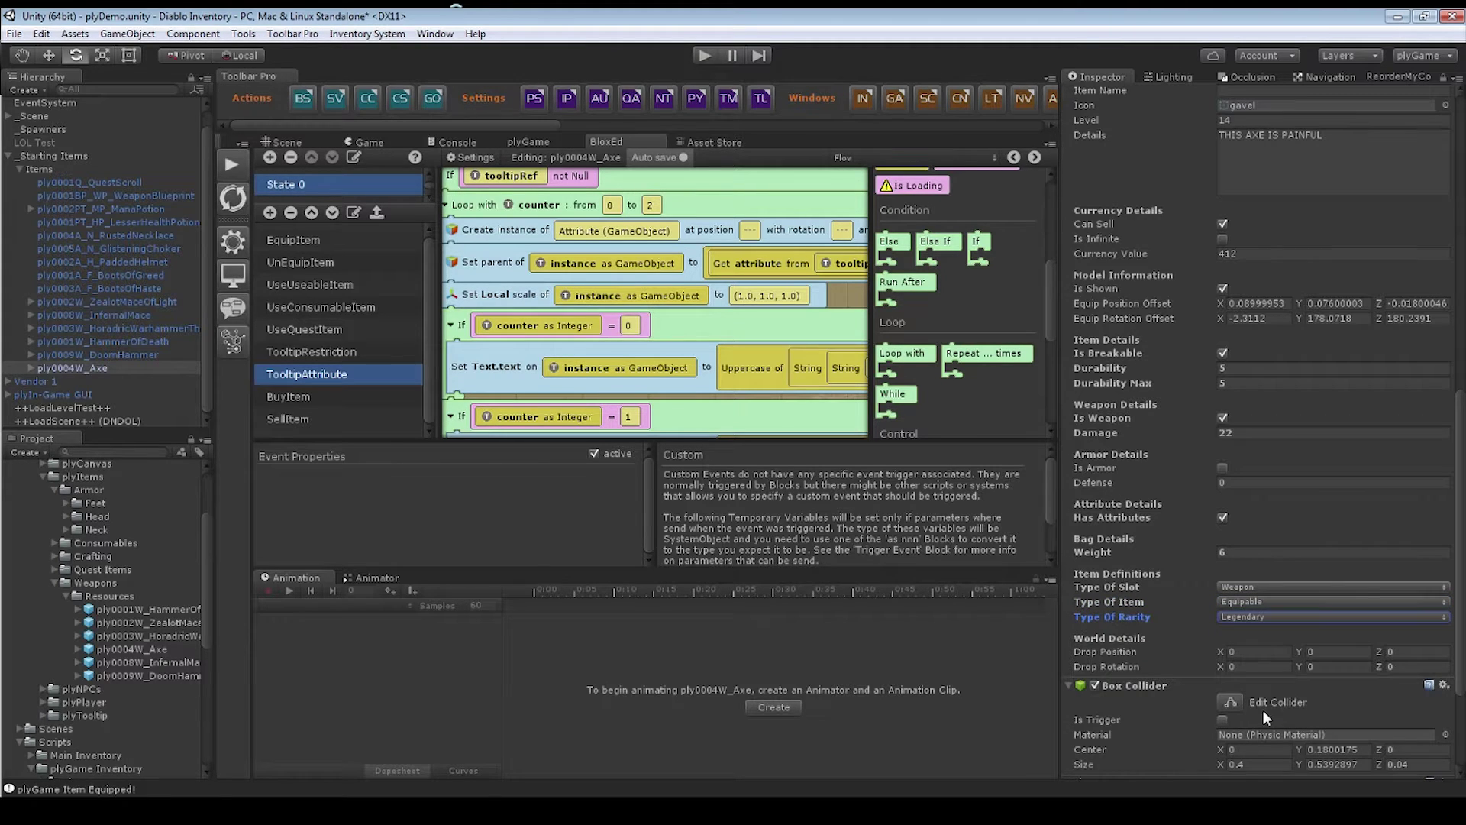
click(1329, 652)
text(1)
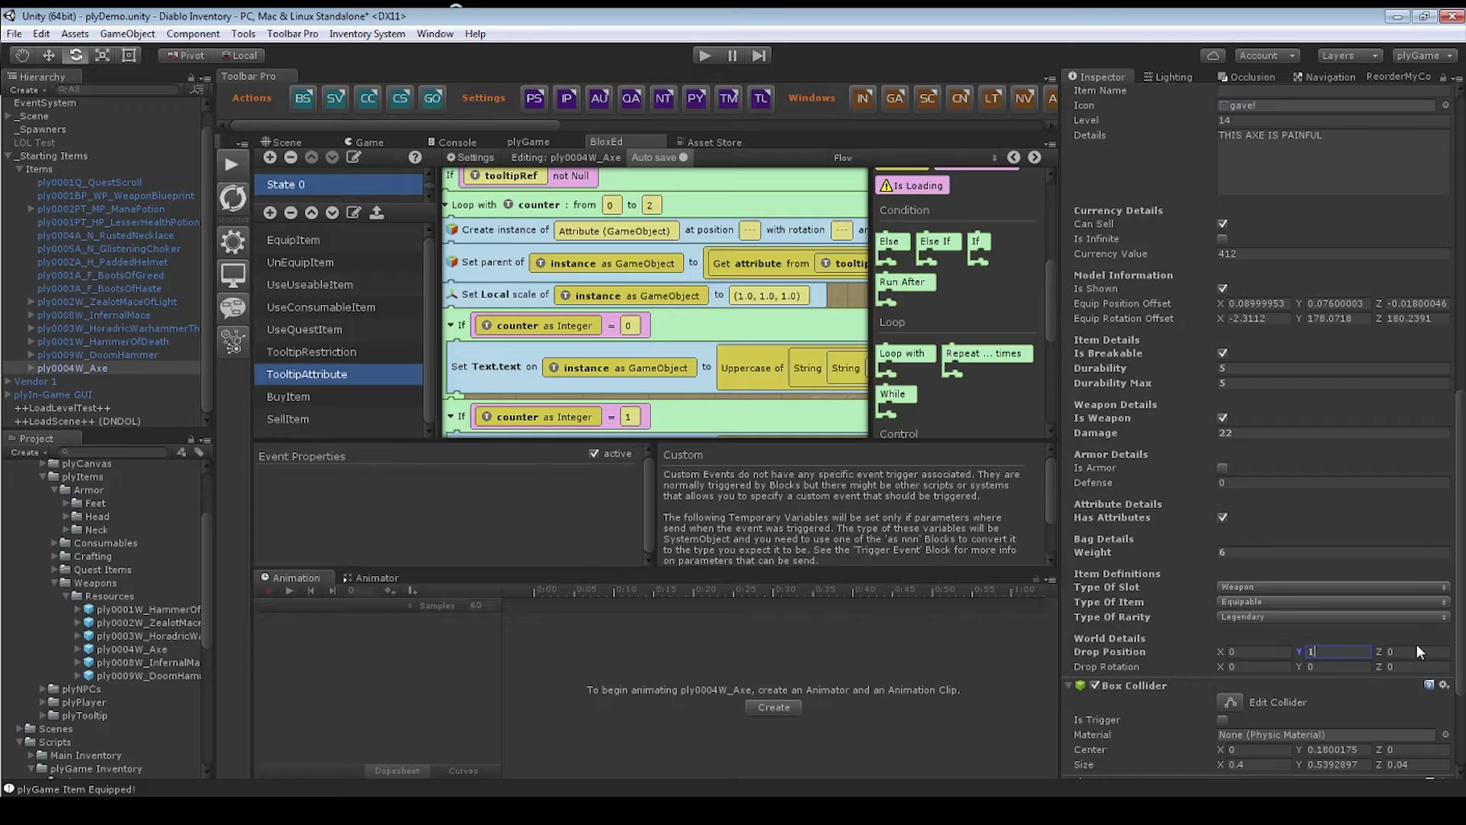
click(1412, 651)
text(1)
scroll(1413, 655, up, 15)
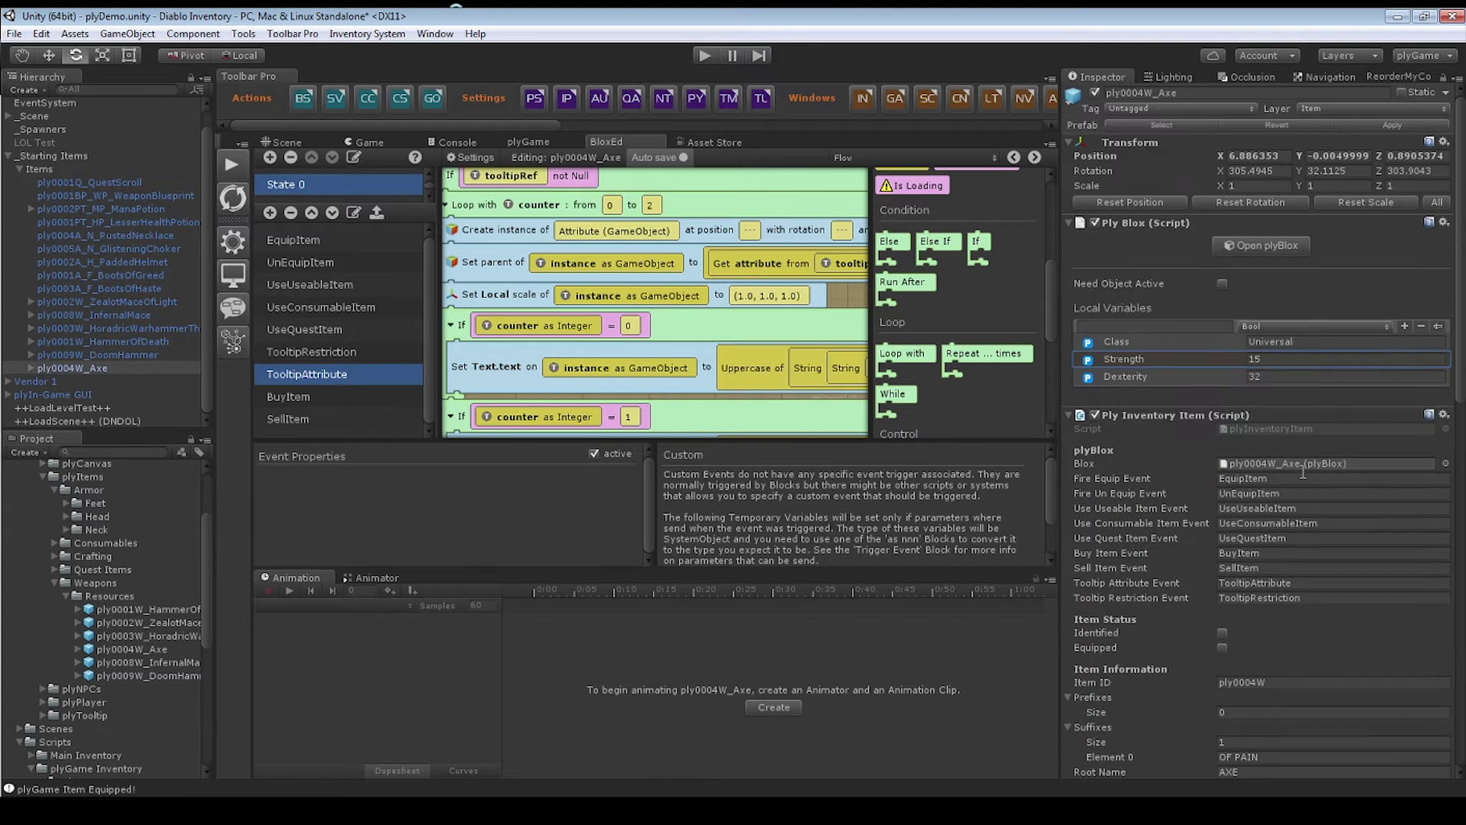
- Drag both Cubes from ArtAxe onto ply0004W_Axe in the Hierarchy
scroll(1378, 160, up, 2)
click(30, 366)
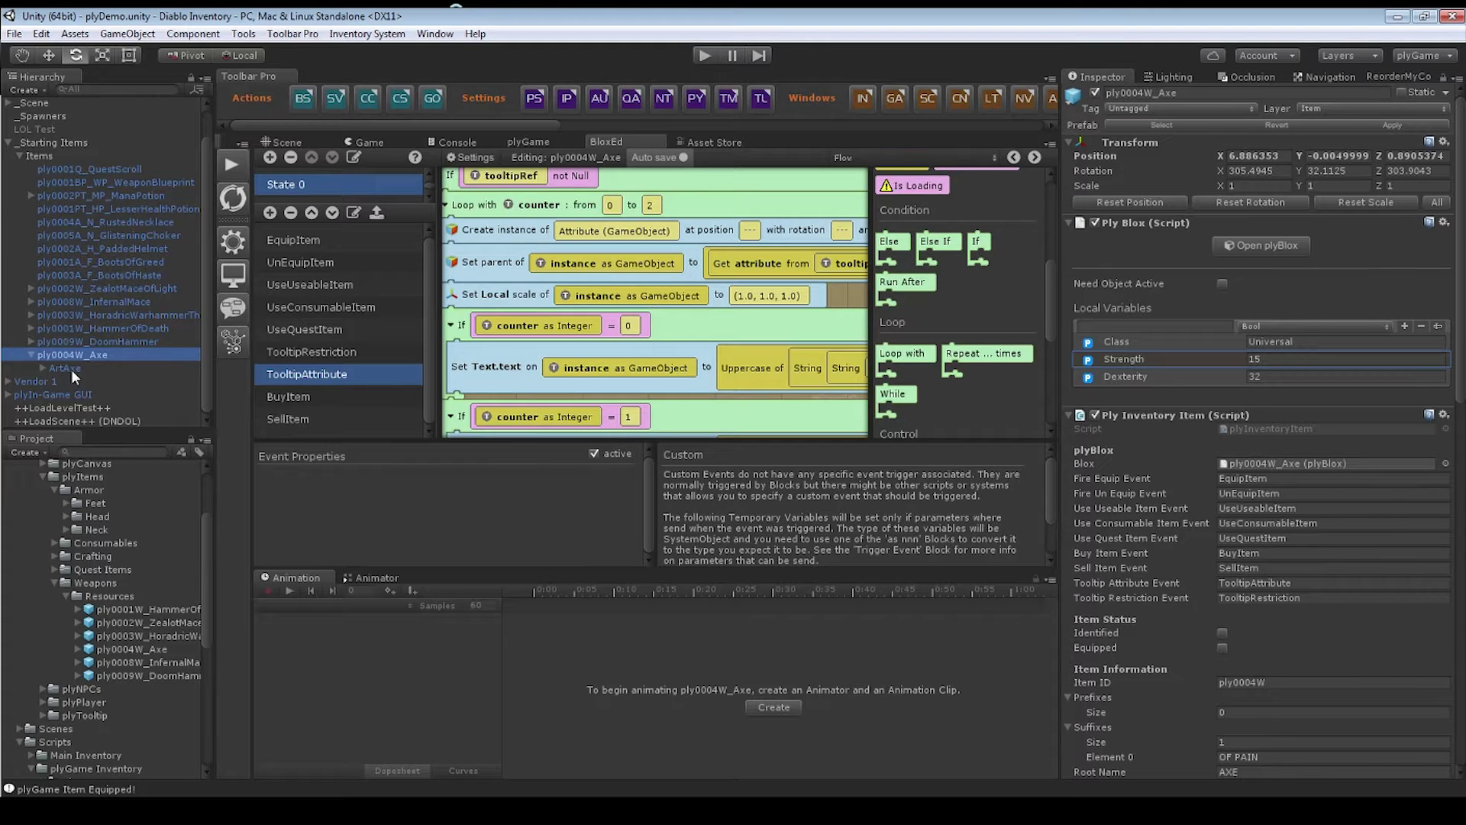
click(43, 362)
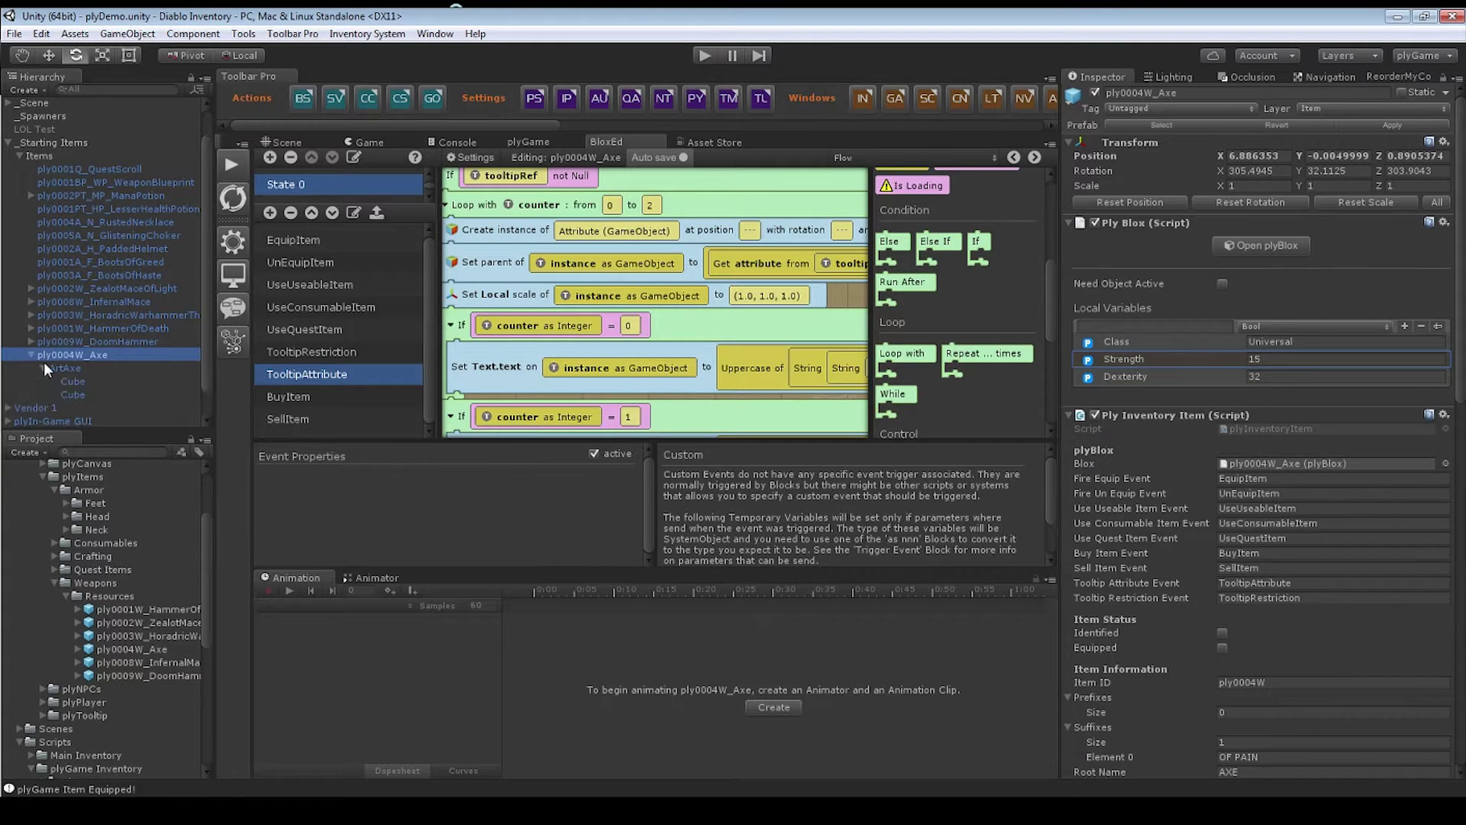
click(72, 378)
shift+click(80, 392)
drag(79, 391, 76, 356)
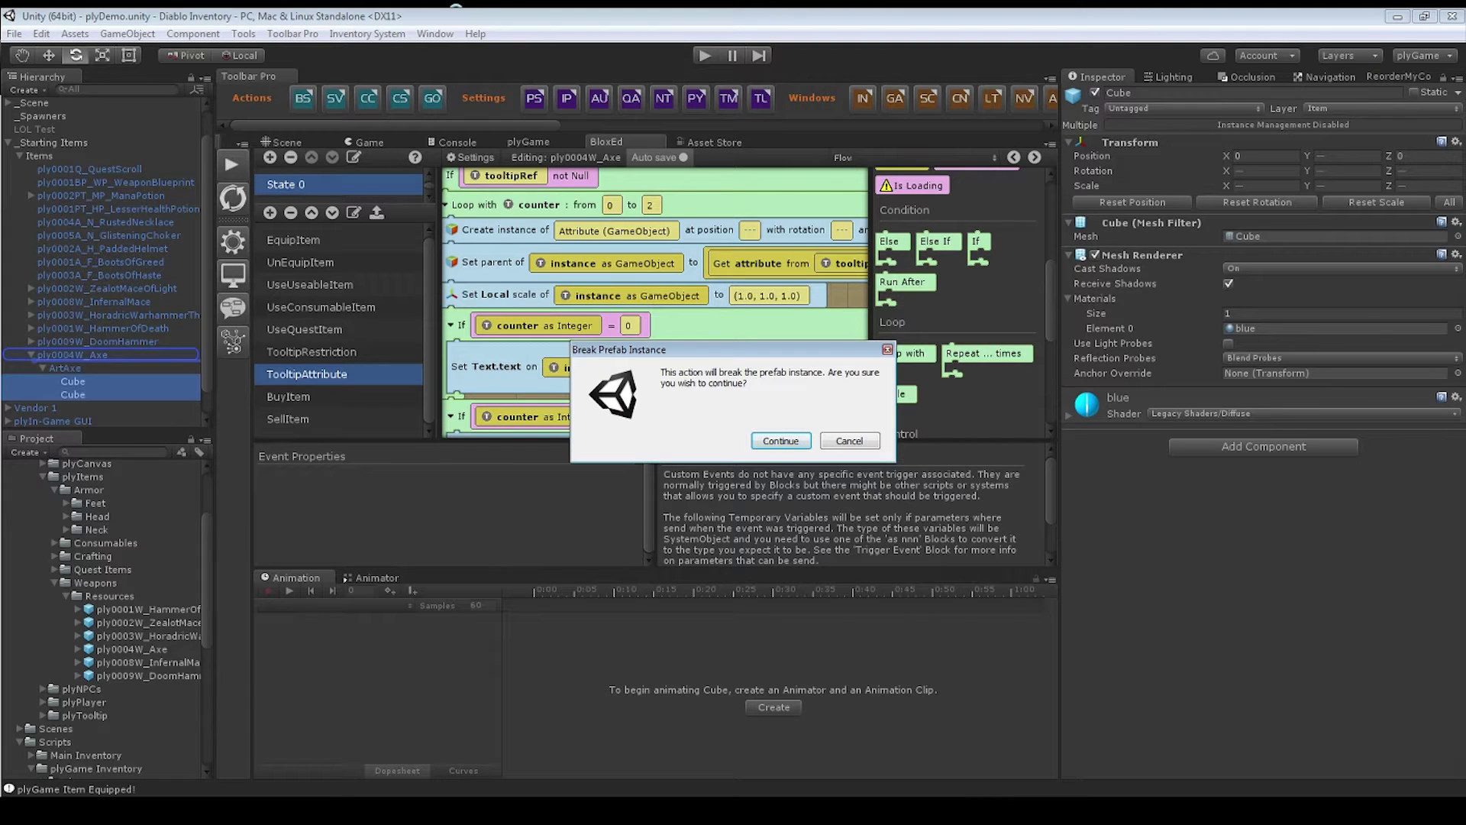
- Break the prefab instance, delete the empty ArtAxe, and apply the changes to the axe prefab
click(780, 441)
click(104, 392)
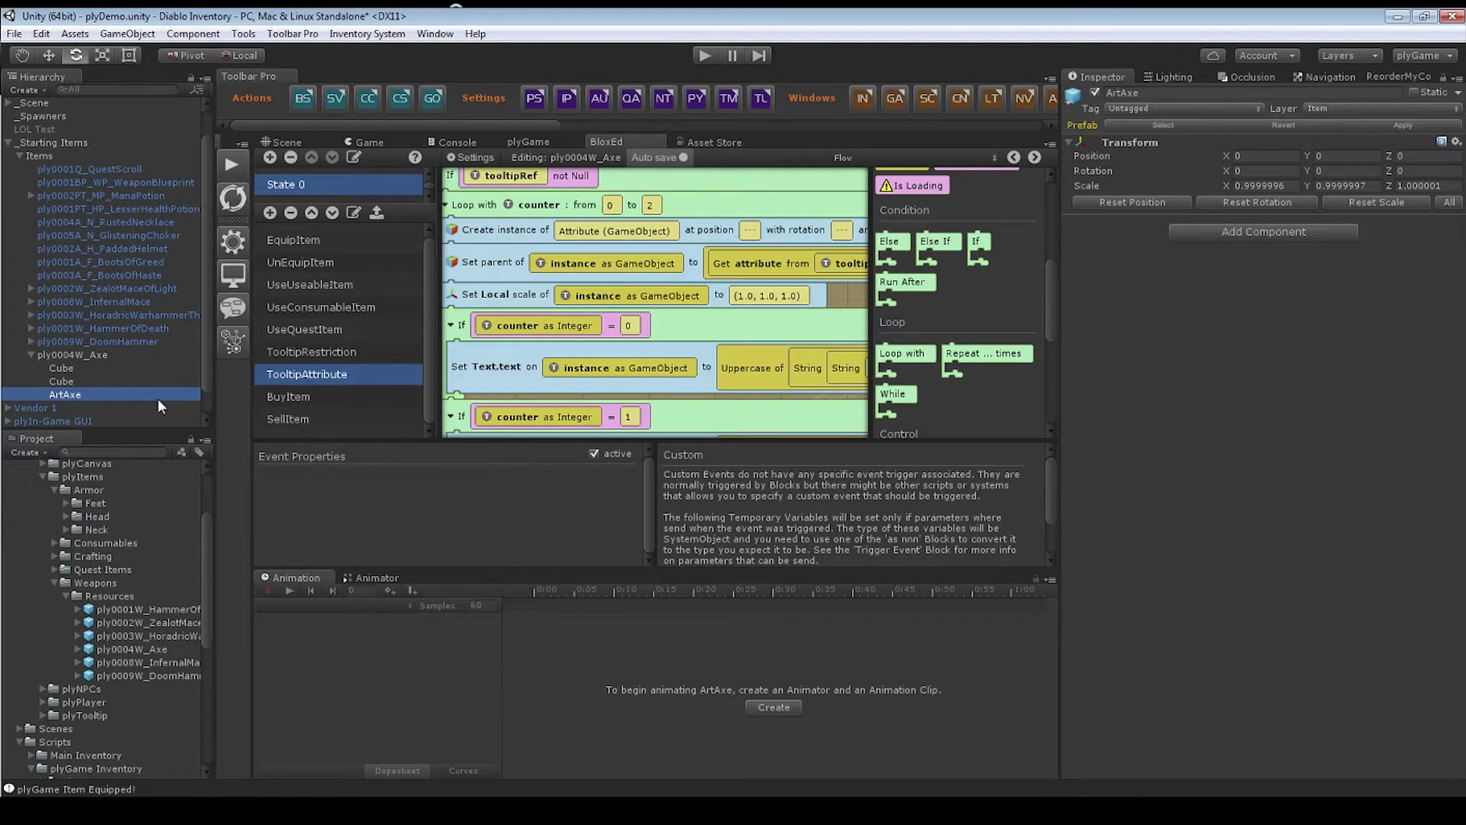
key(Delete)
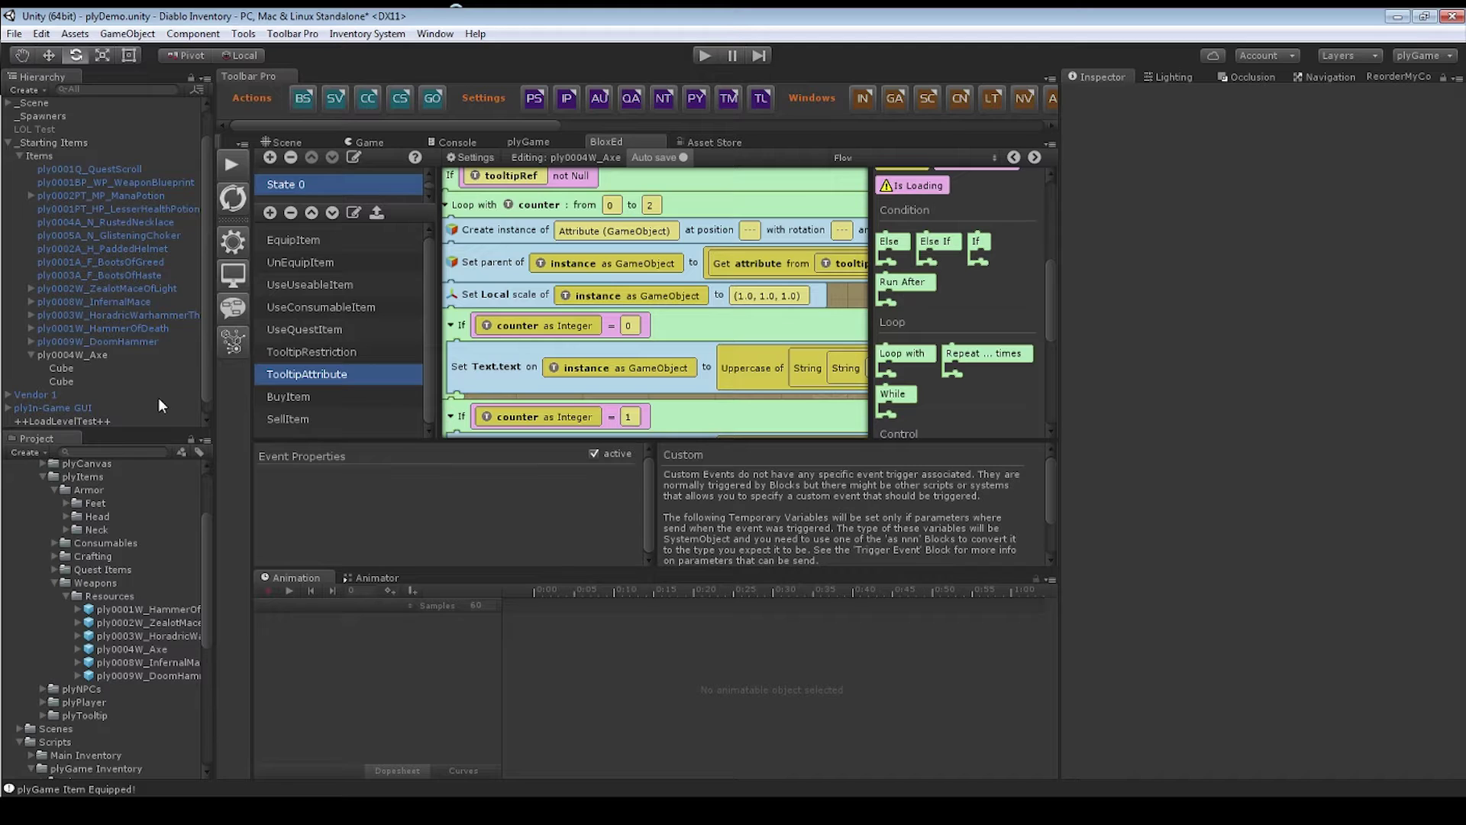
click(86, 359)
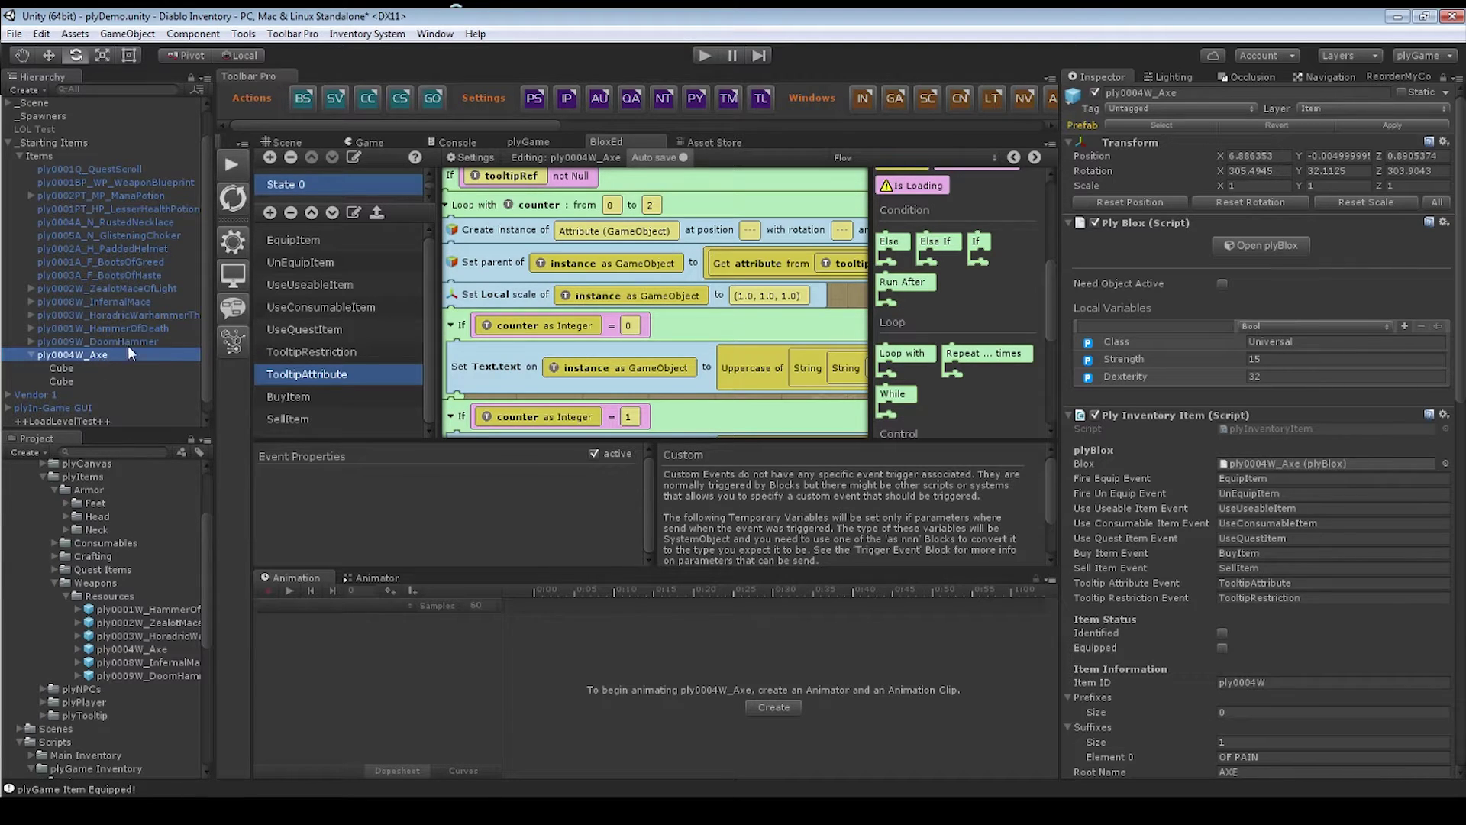
click(74, 366)
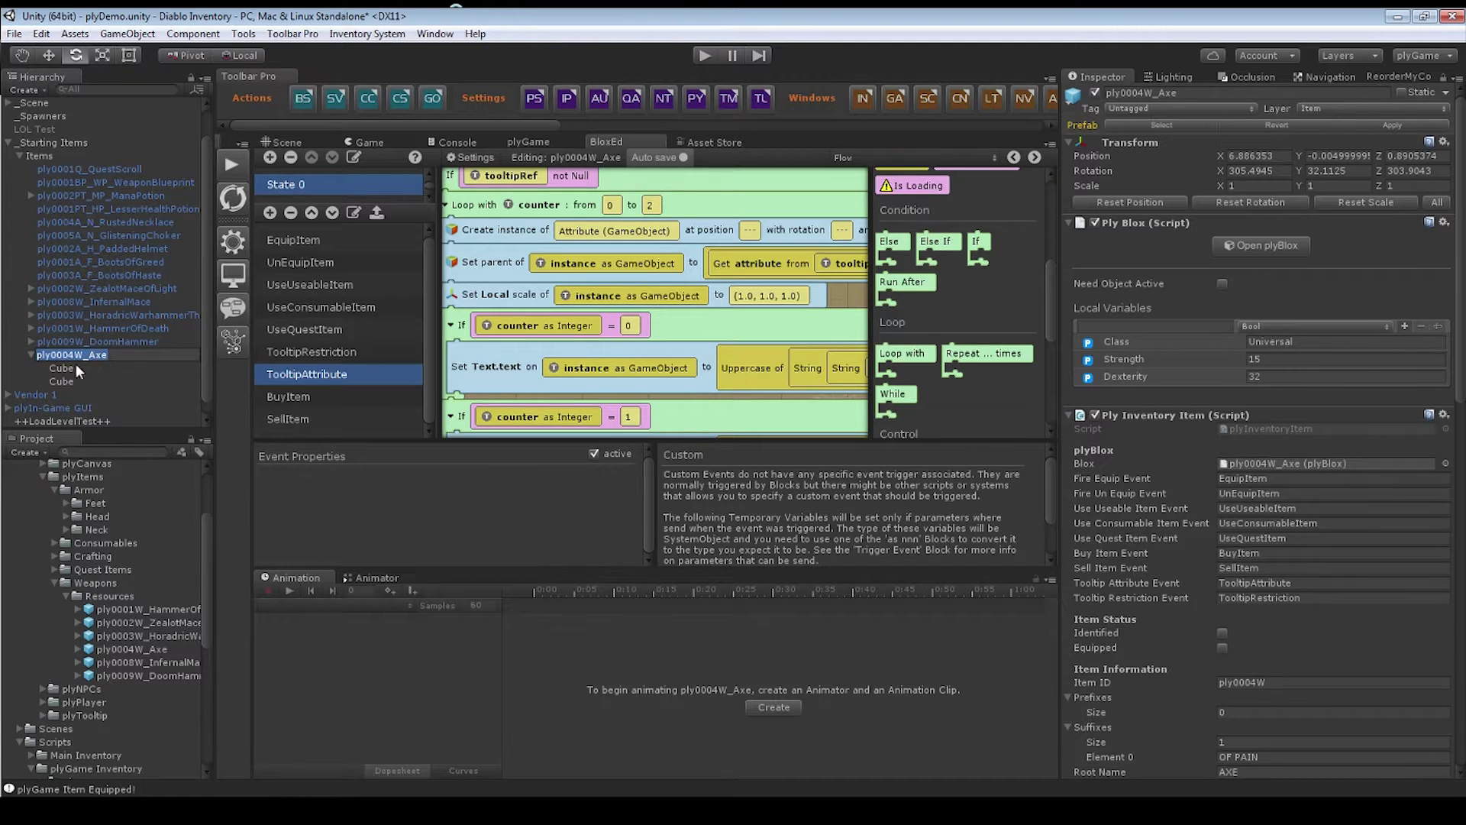
click(84, 354)
click(68, 368)
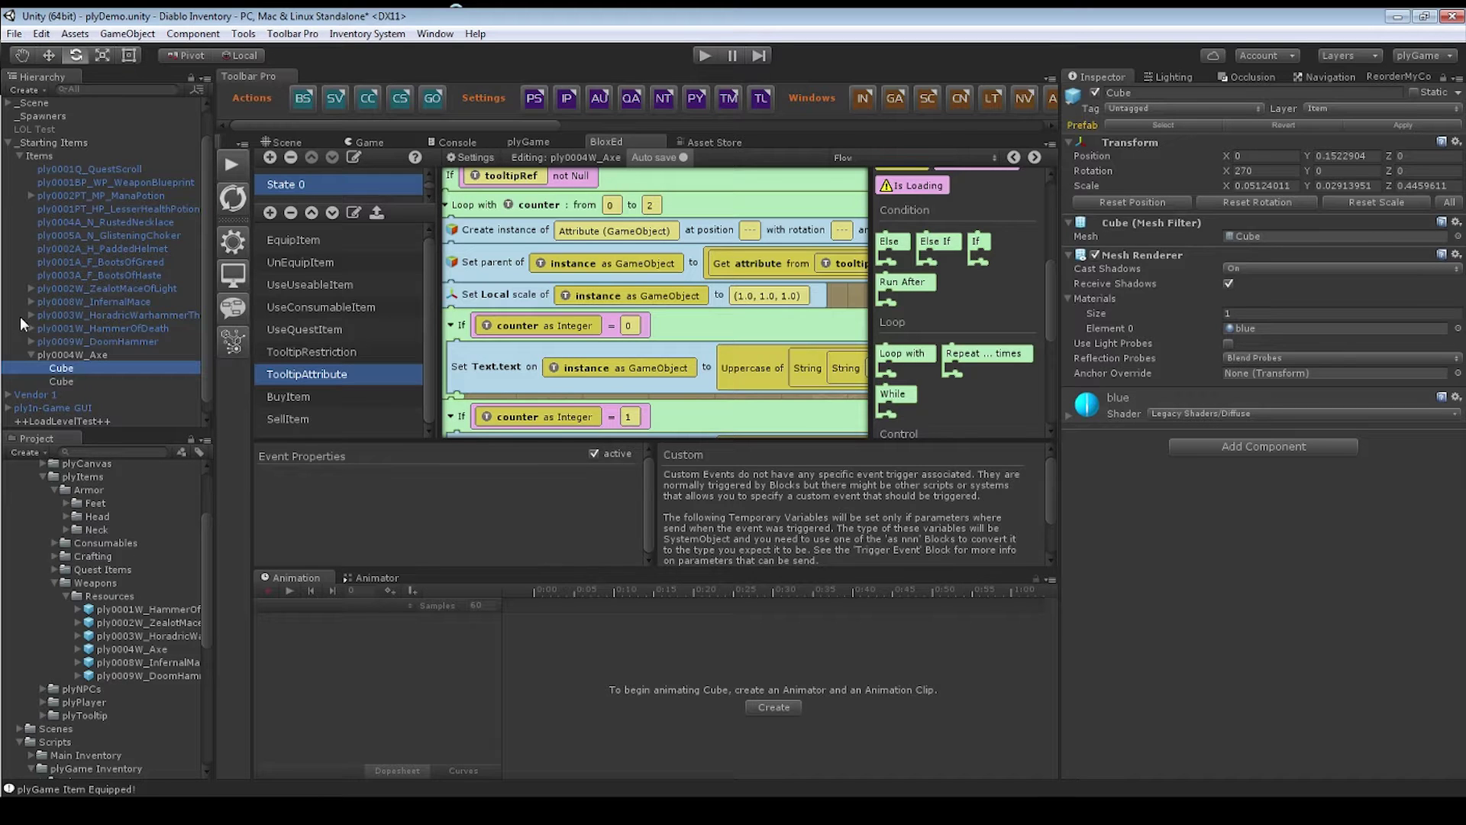
click(72, 355)
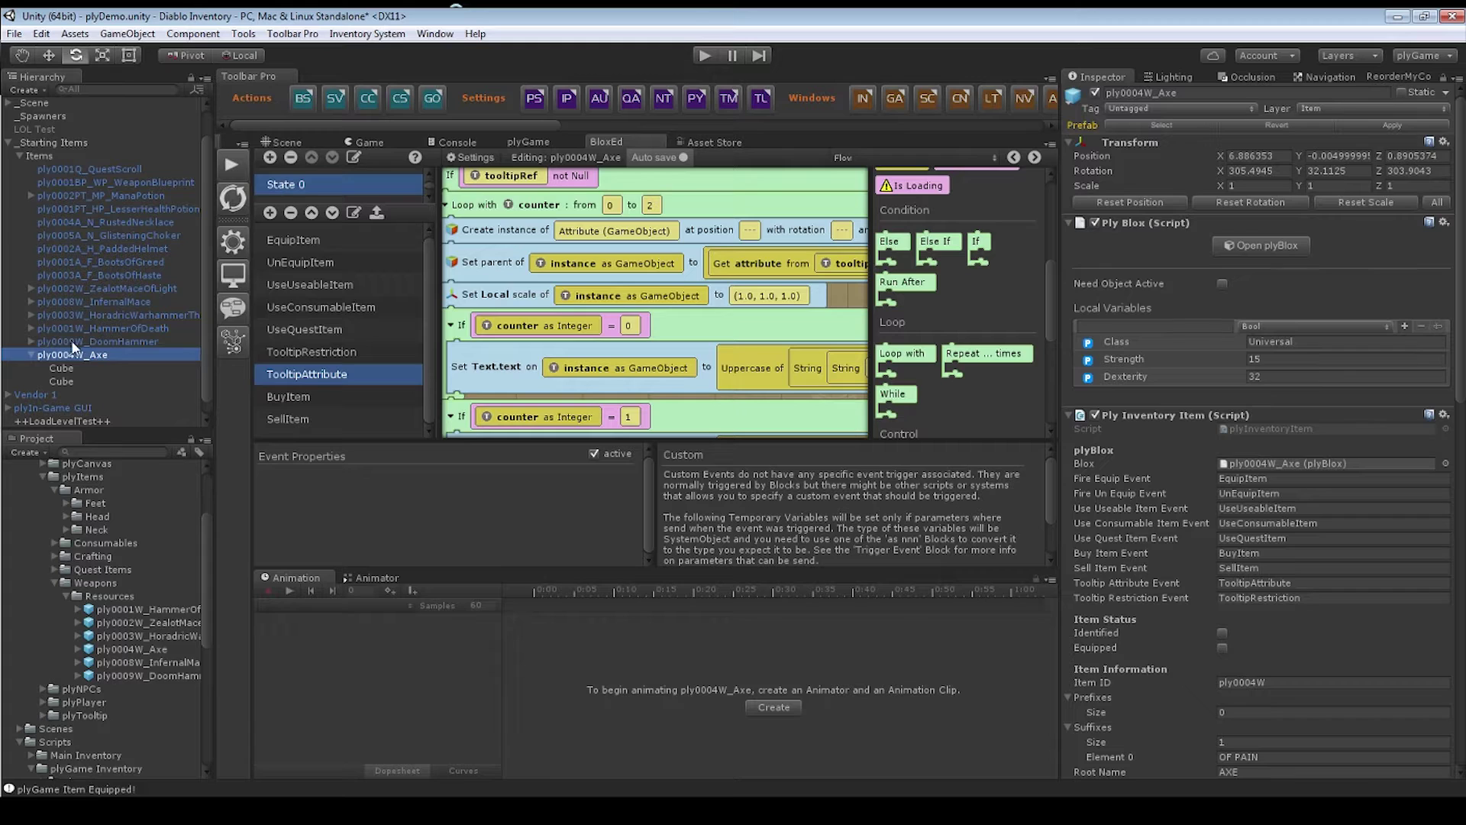
click(1377, 127)
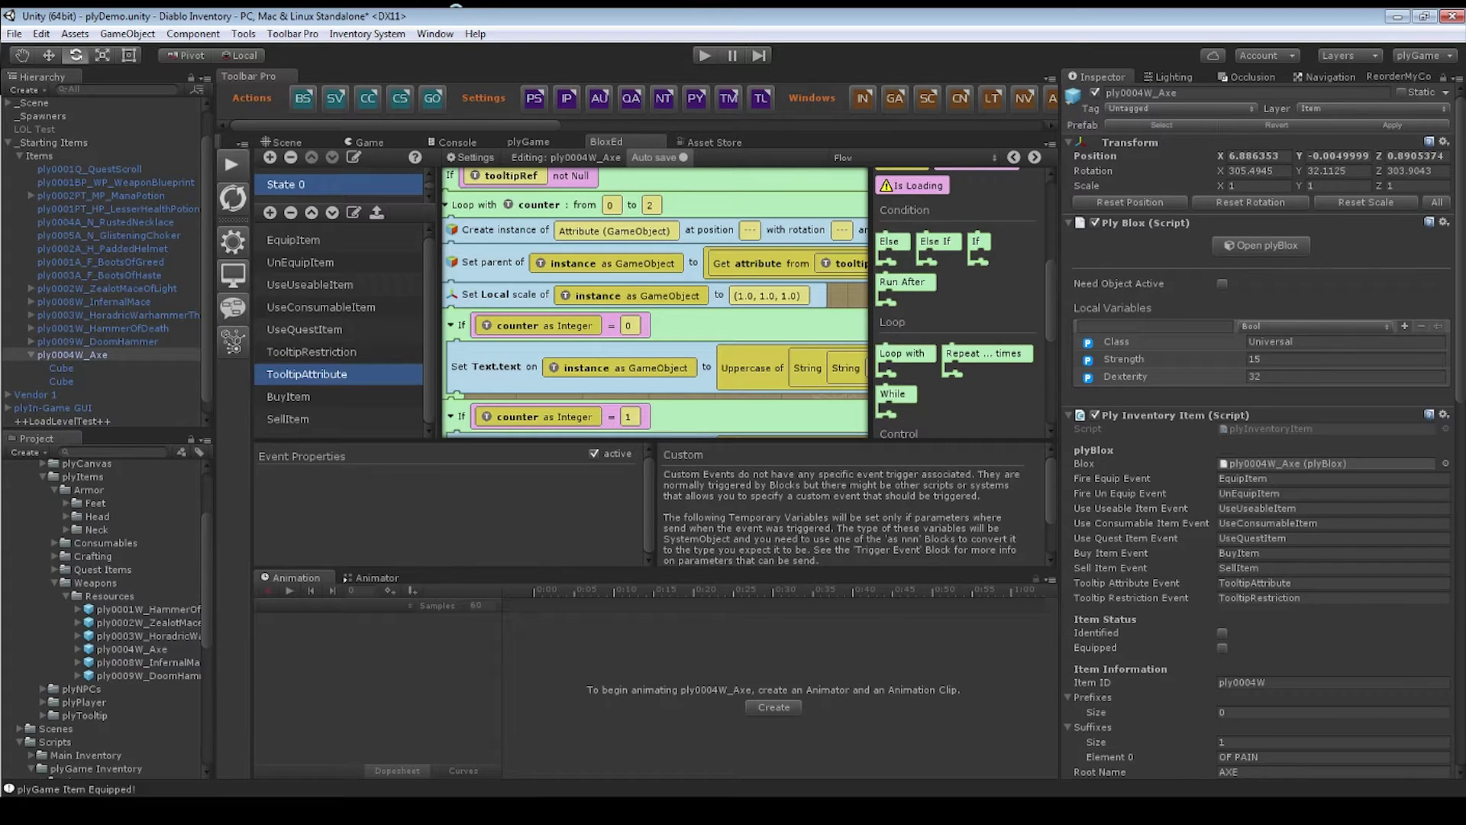
- Bring up plyInv's Create New Item Wizard from the plyGame menu
click(14, 34)
click(48, 175)
click(231, 243)
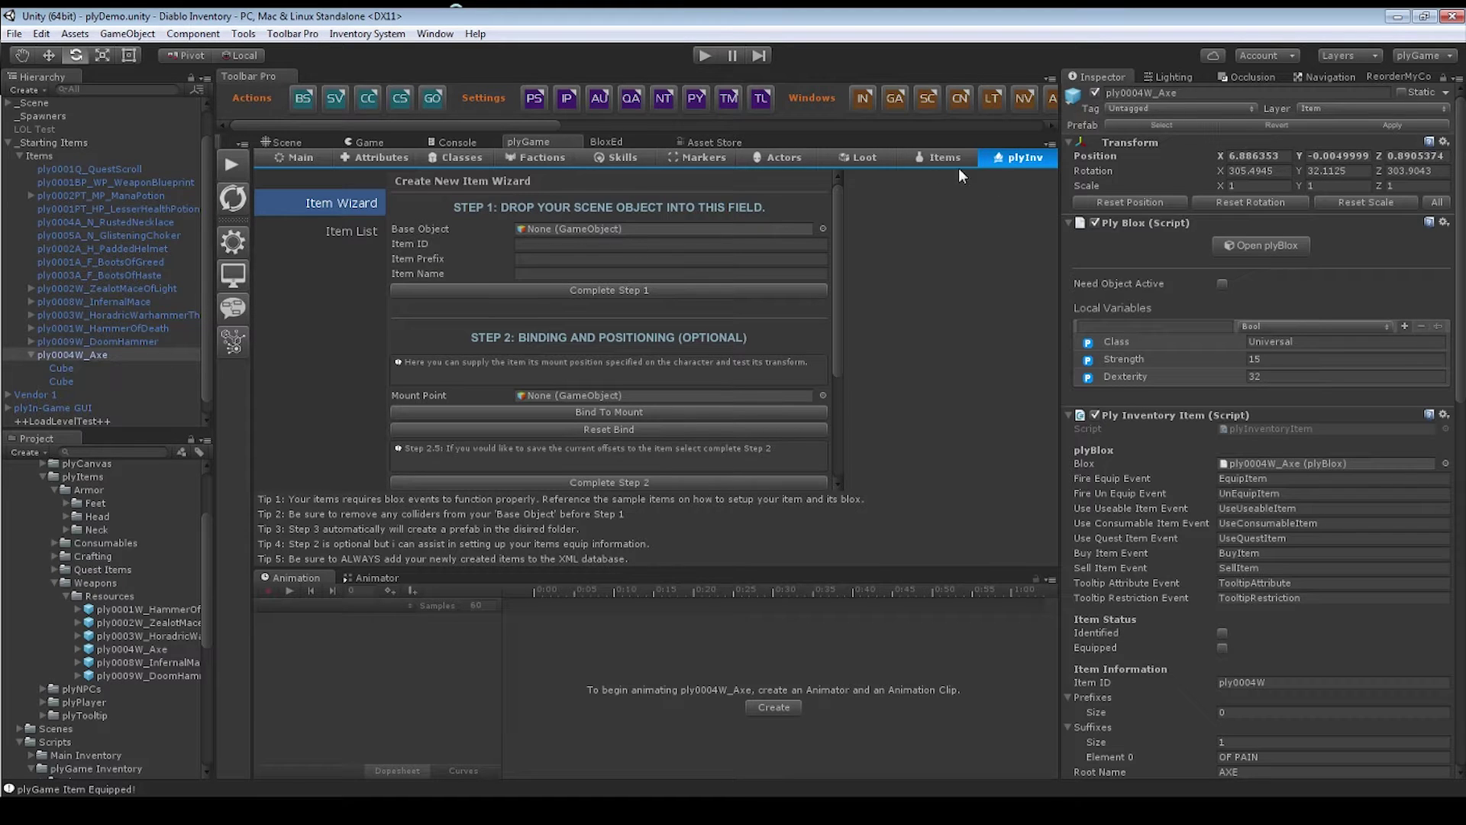
- Check the Items settings and Item Wizard pages, then switch to plyItemDatabase.xml in MonoDevelop
click(931, 158)
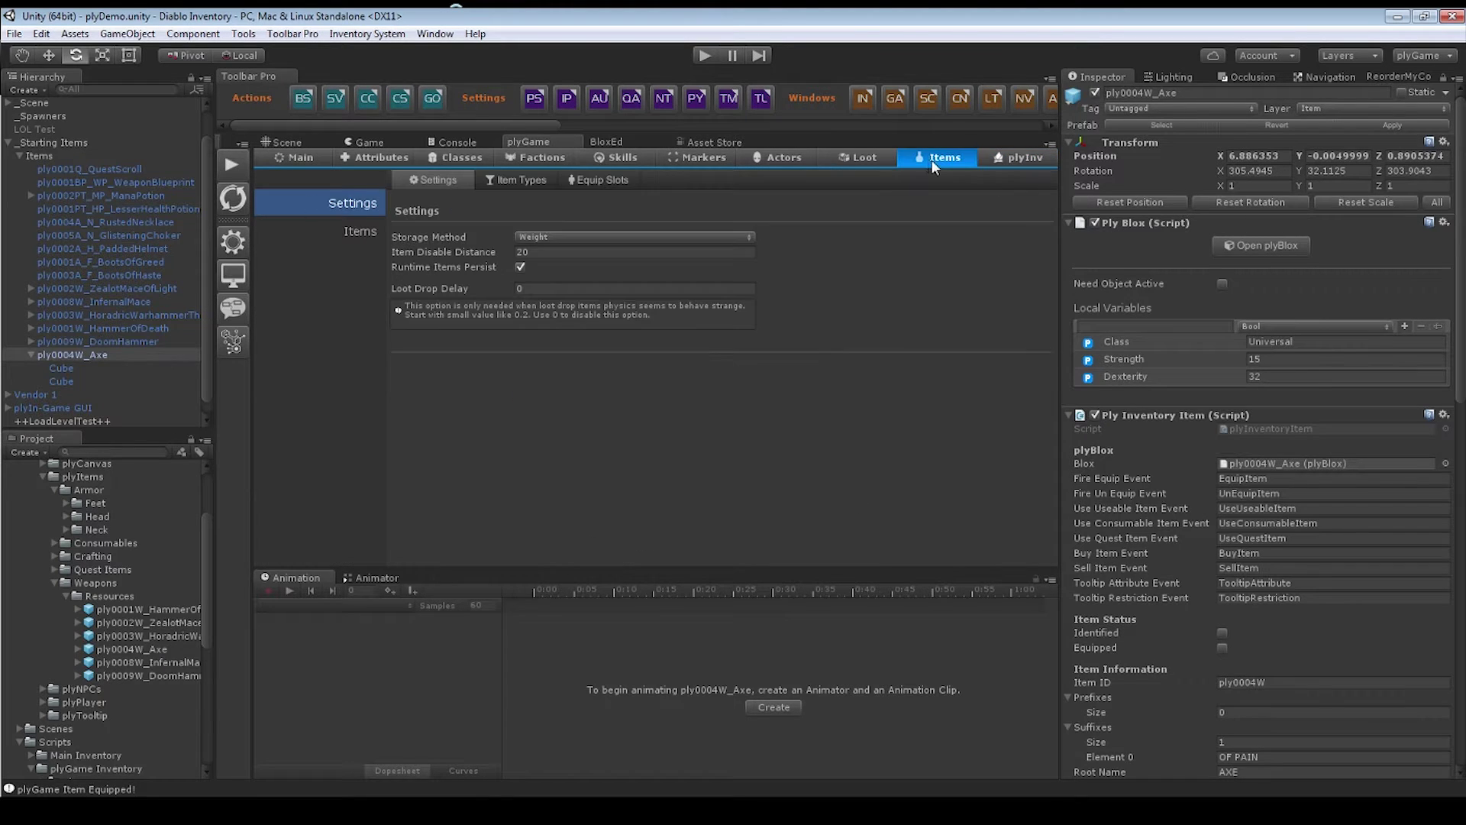
click(997, 161)
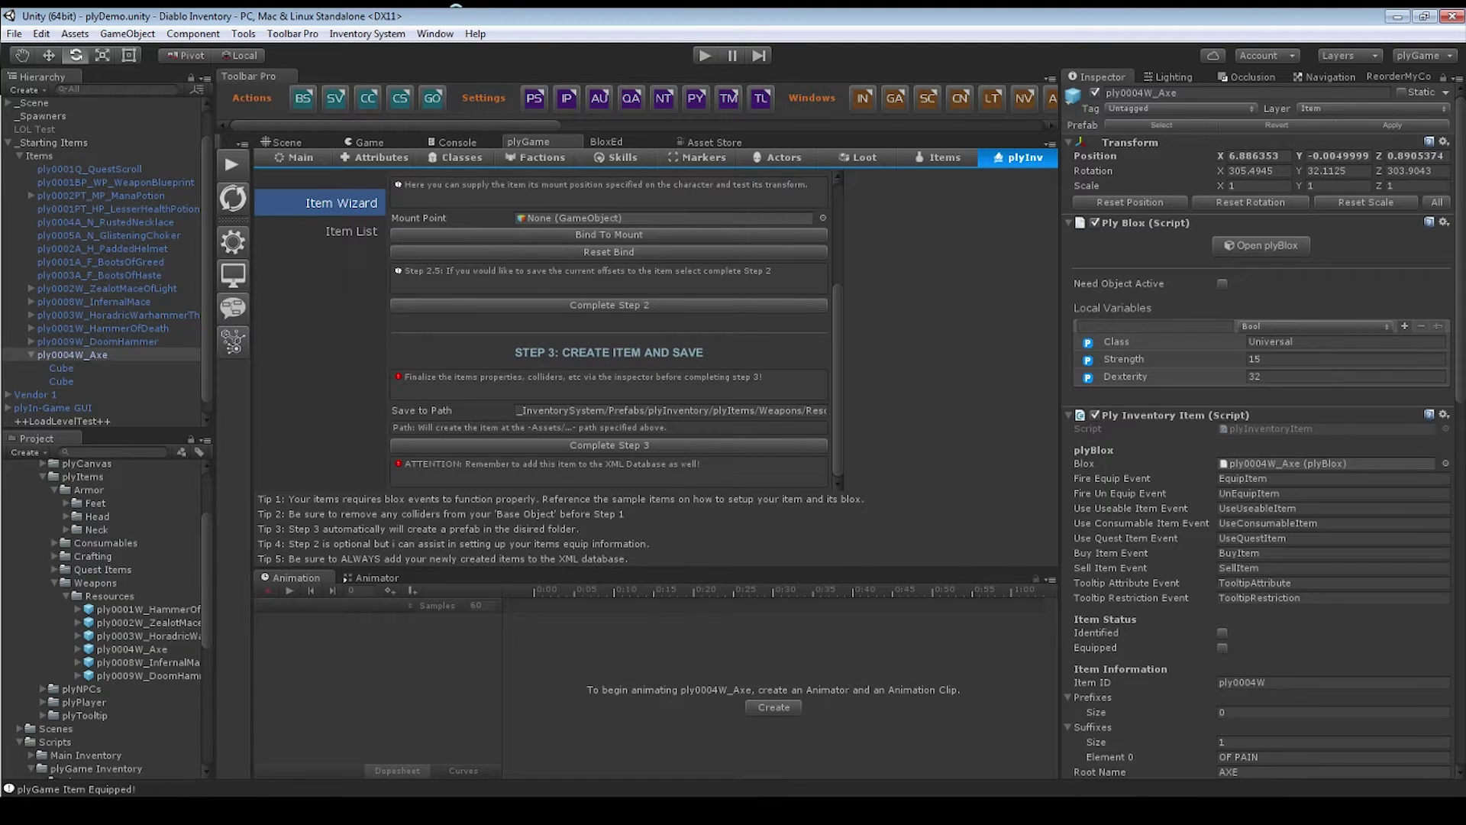
key(alt+Tab)
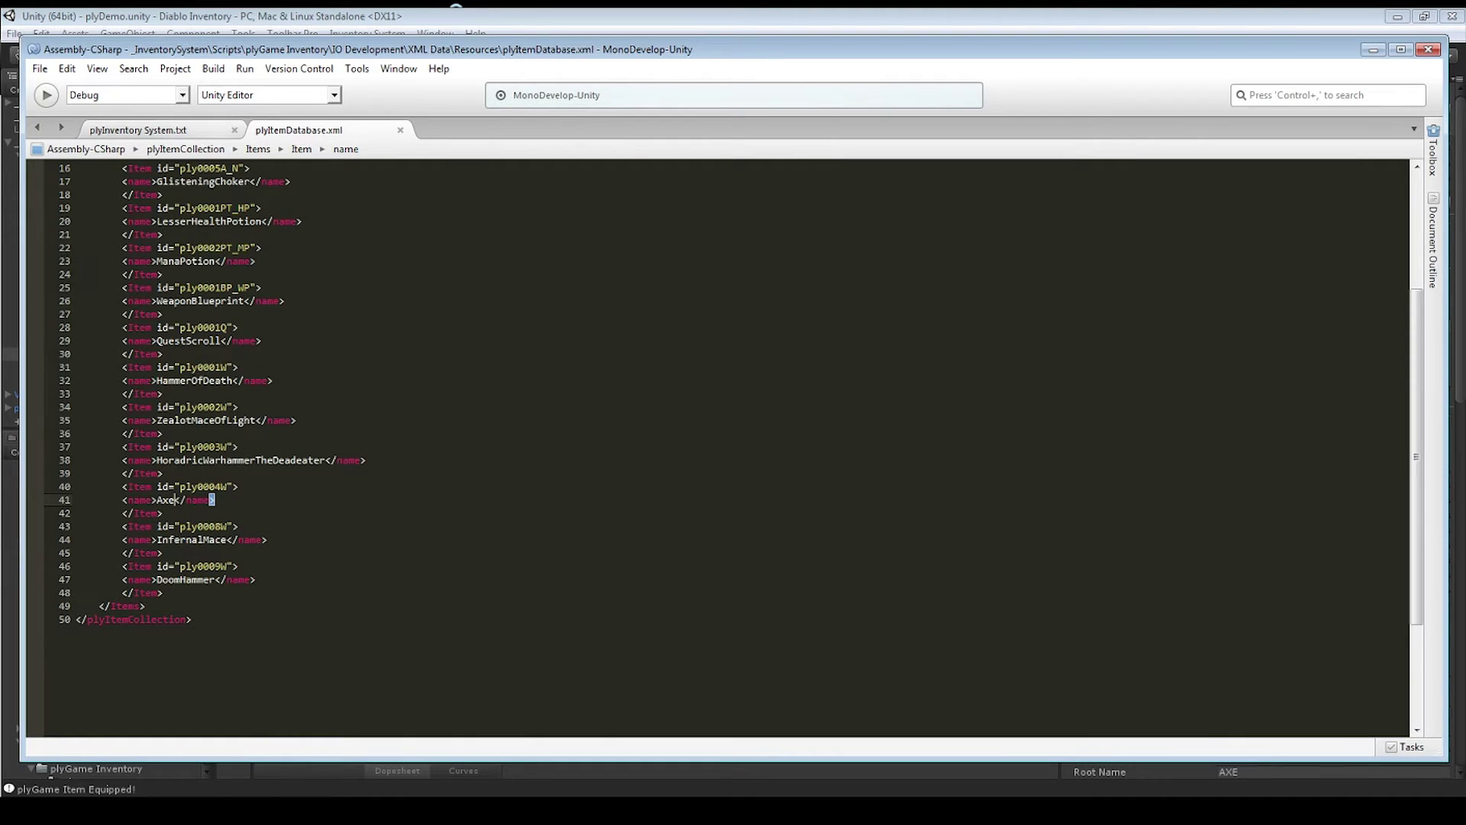
- Rename the 'Tutorial' heading on line 17 of plyInventory System.txt to 'Bugs' and save
click(152, 130)
scroll(726, 420, down, 2)
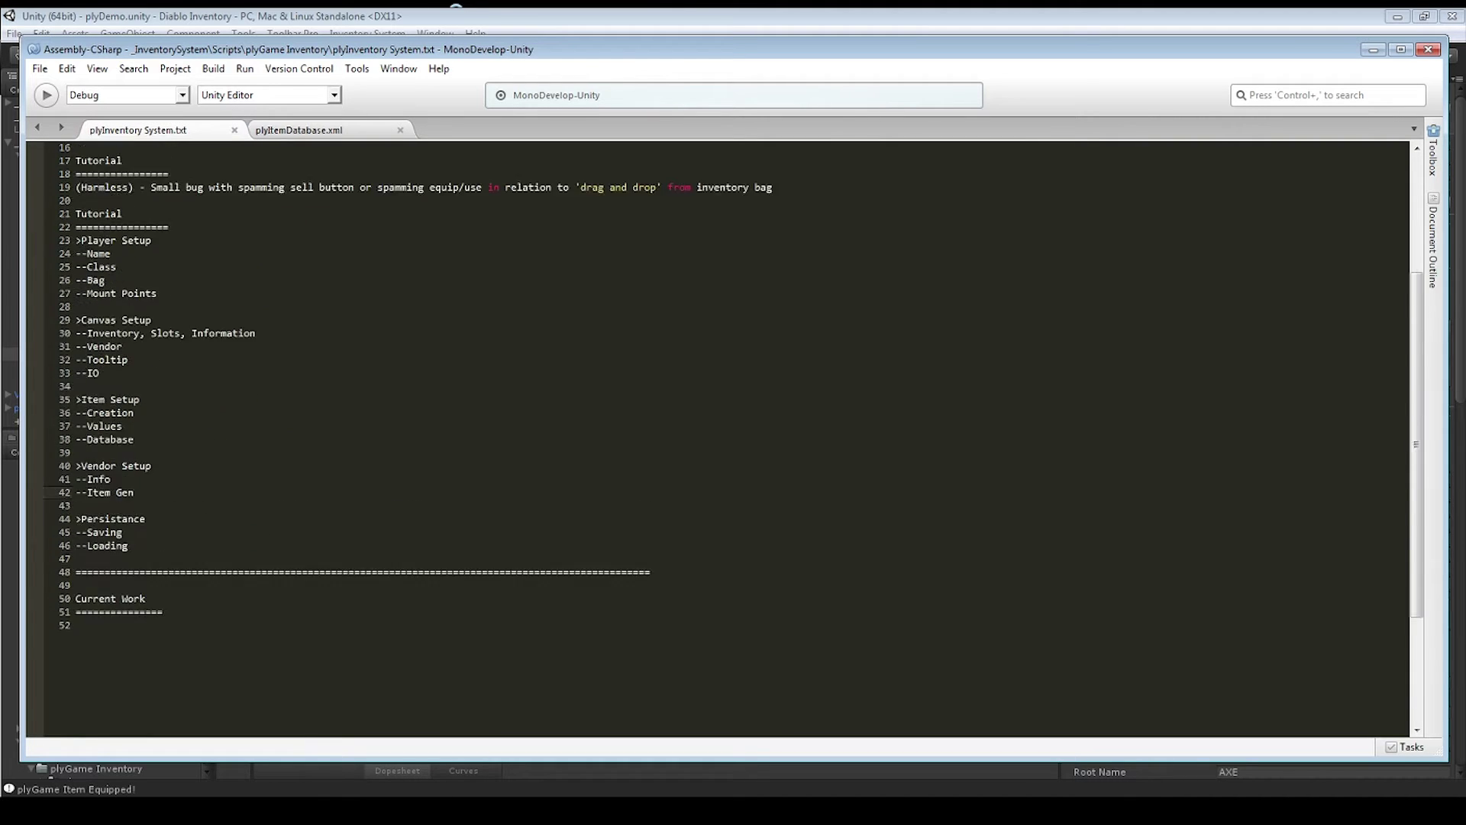
scroll(726, 439, up, 3)
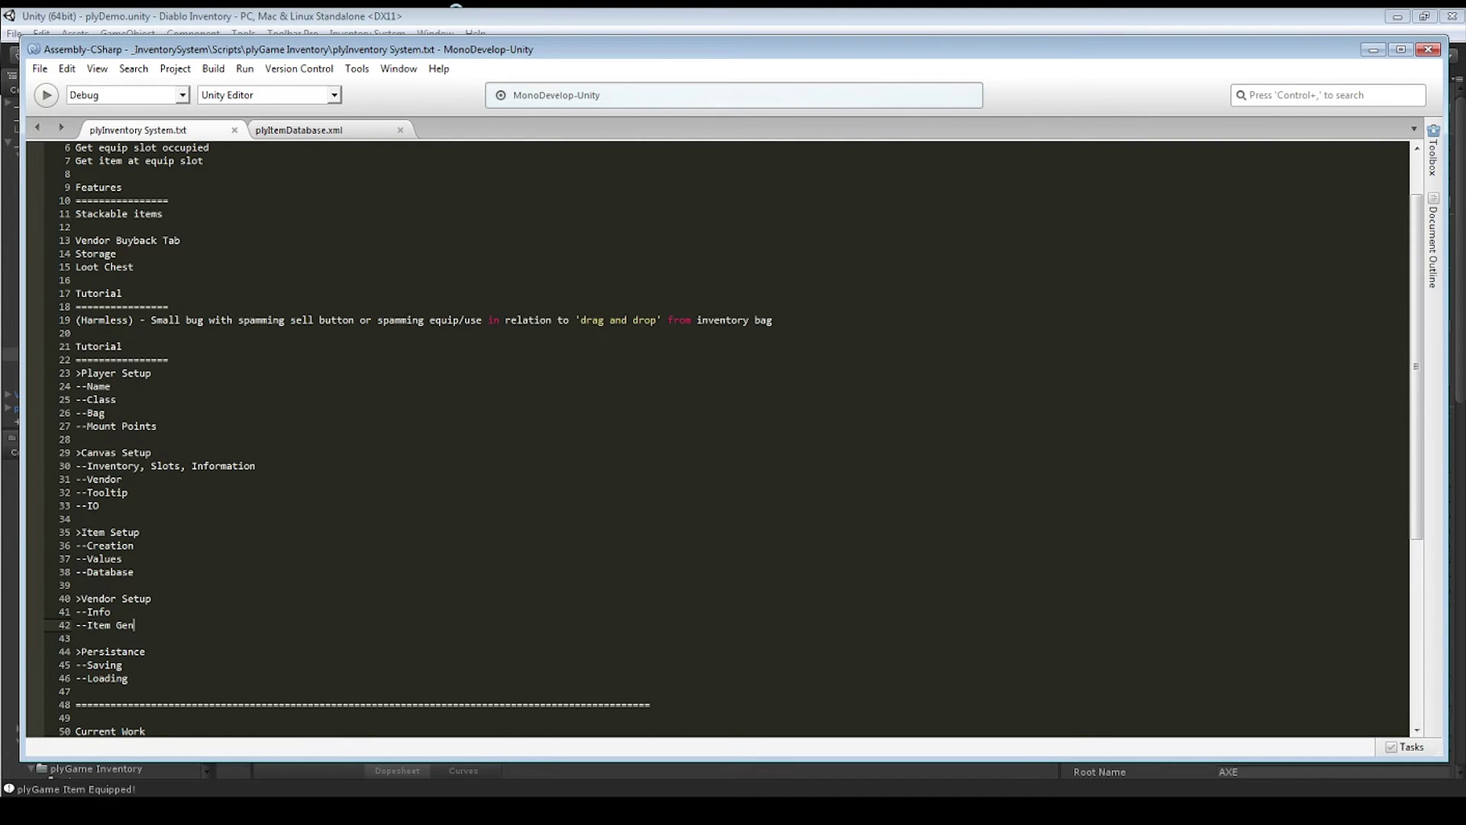
drag(134, 624, 75, 359)
click(188, 320)
double_click(99, 293)
text(Bugs)
key(ctrl+s)
- Look over the bug note, feature, Custom Blox and outline lines, then return to Unity
drag(117, 320, 598, 320)
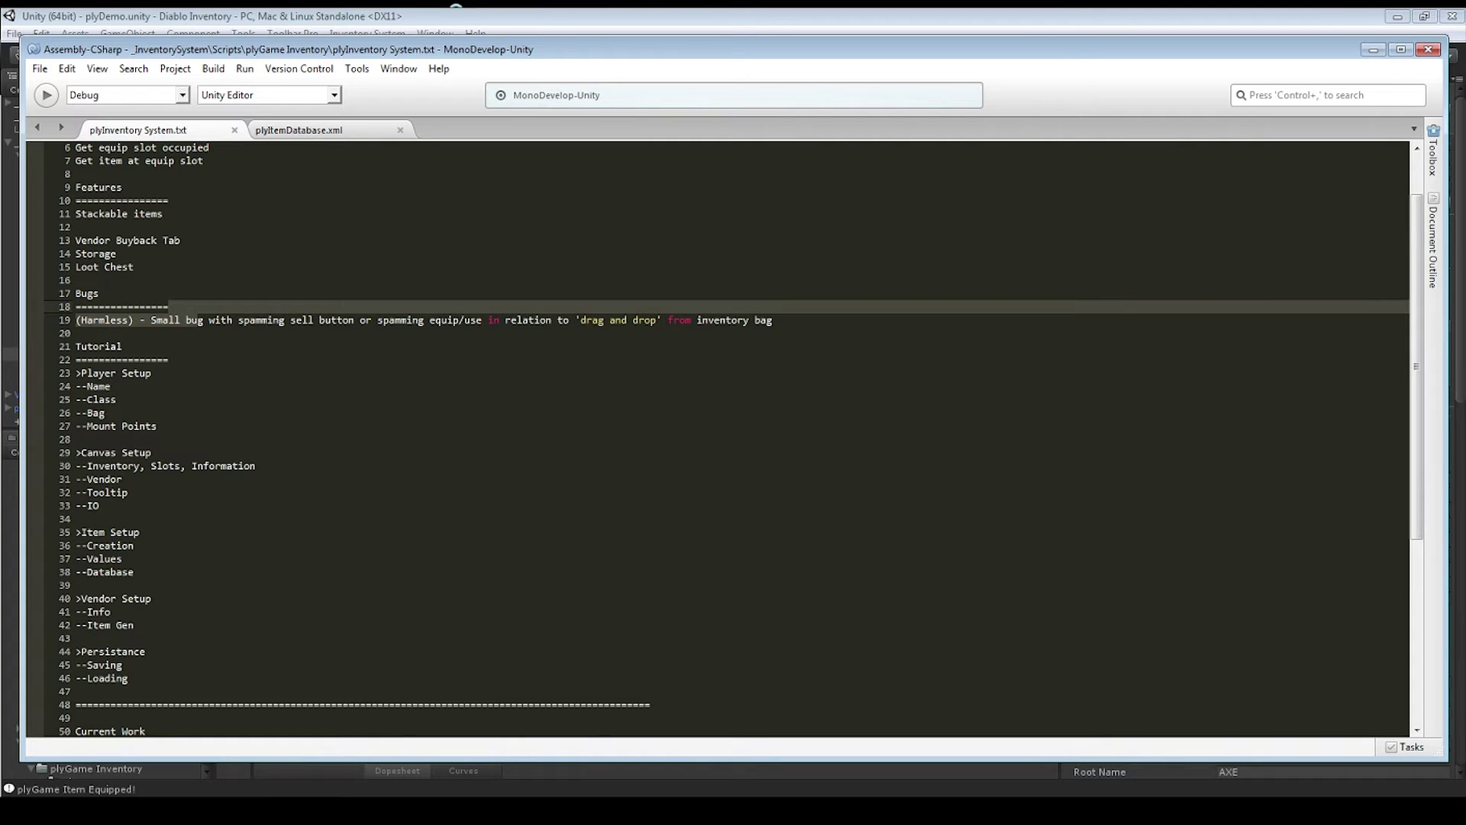
click(399, 320)
drag(400, 320, 76, 333)
click(399, 320)
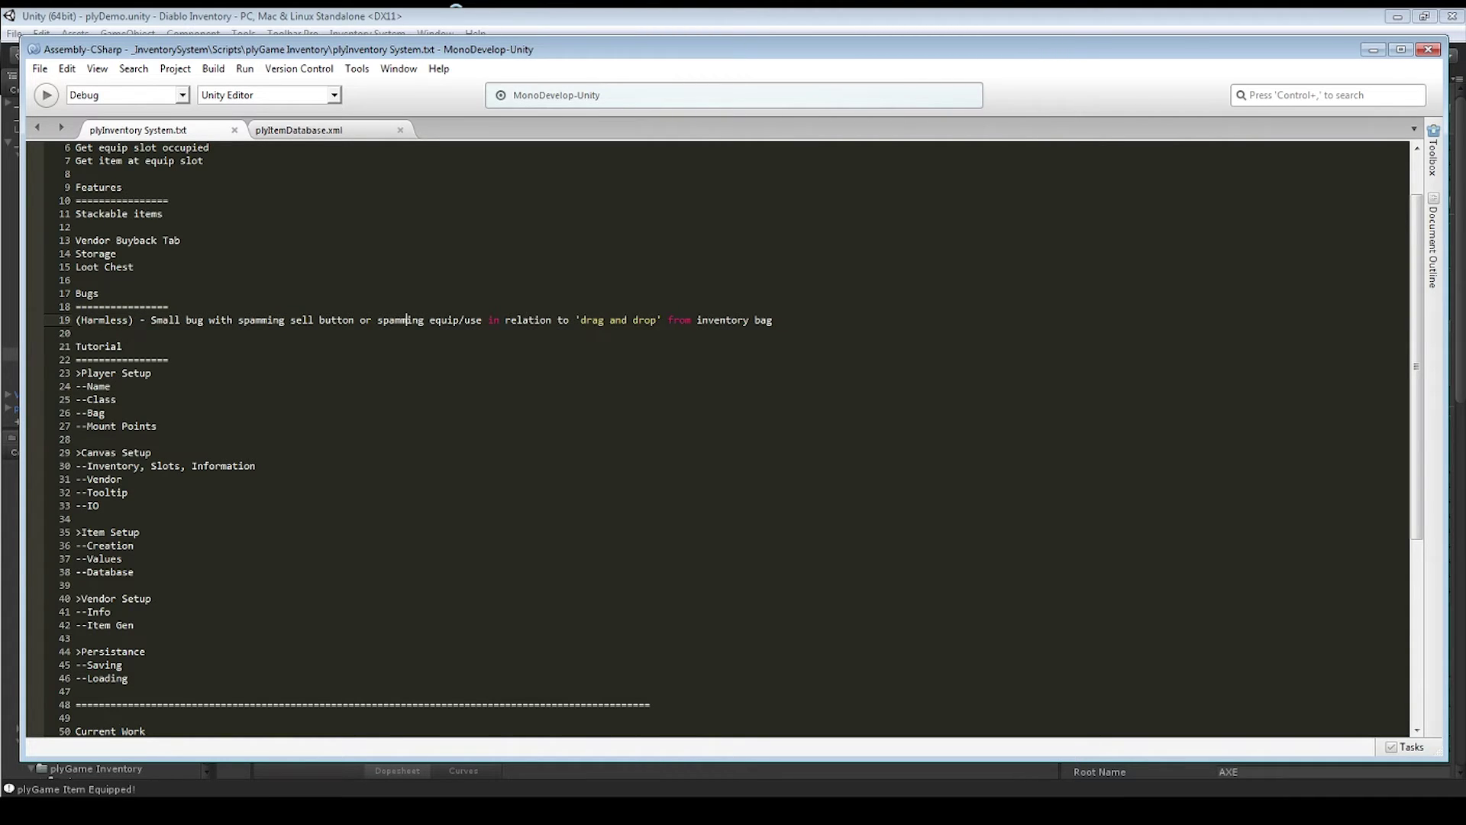
drag(387, 320, 290, 320)
click(77, 333)
mouse_move(76, 213)
mouse_down()
mouse_move(76, 266)
mouse_move(75, 240)
mouse_up()
scroll(157, 187, up, 2)
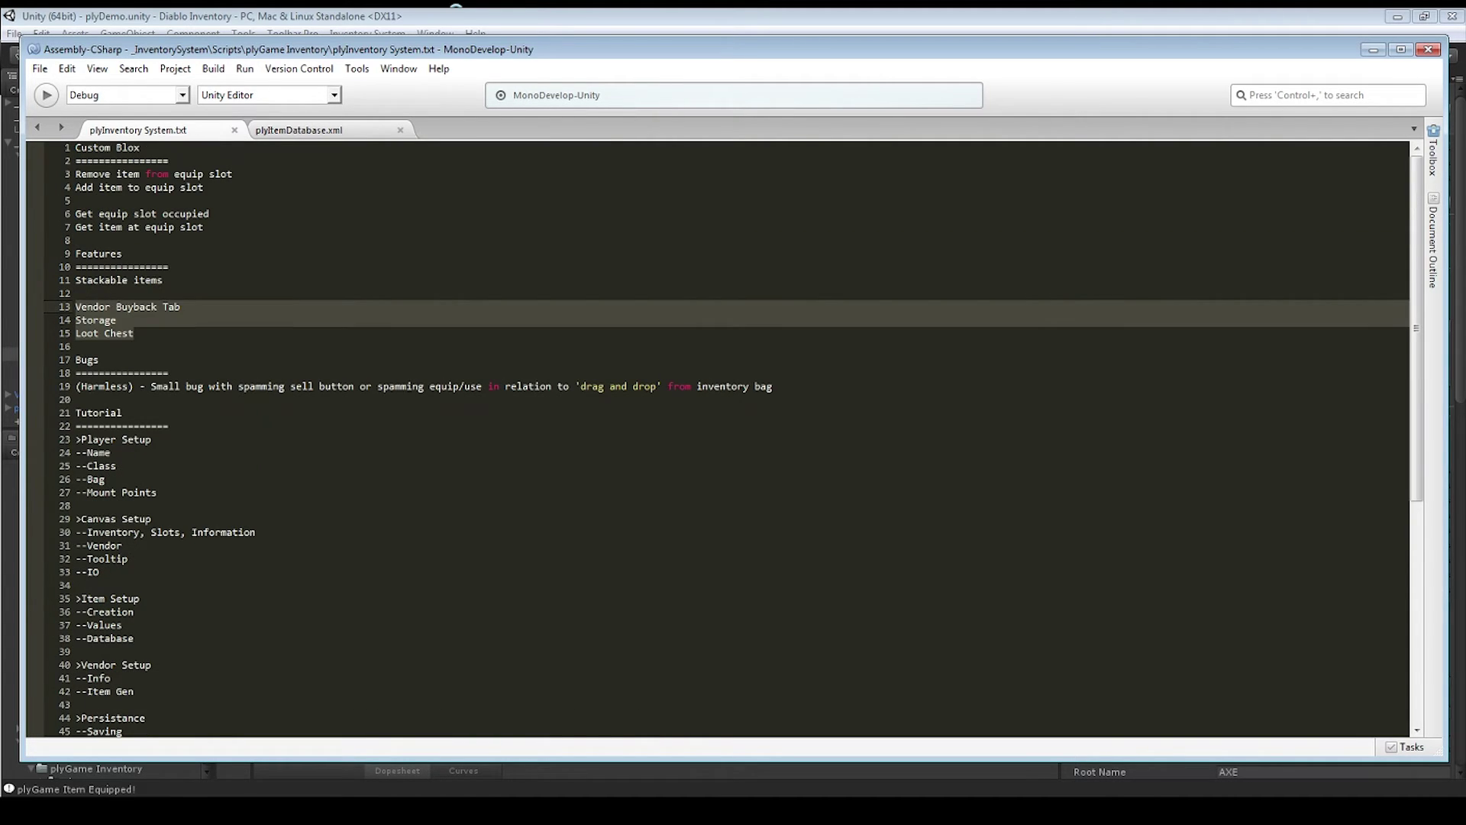
click(157, 187)
drag(76, 173, 76, 227)
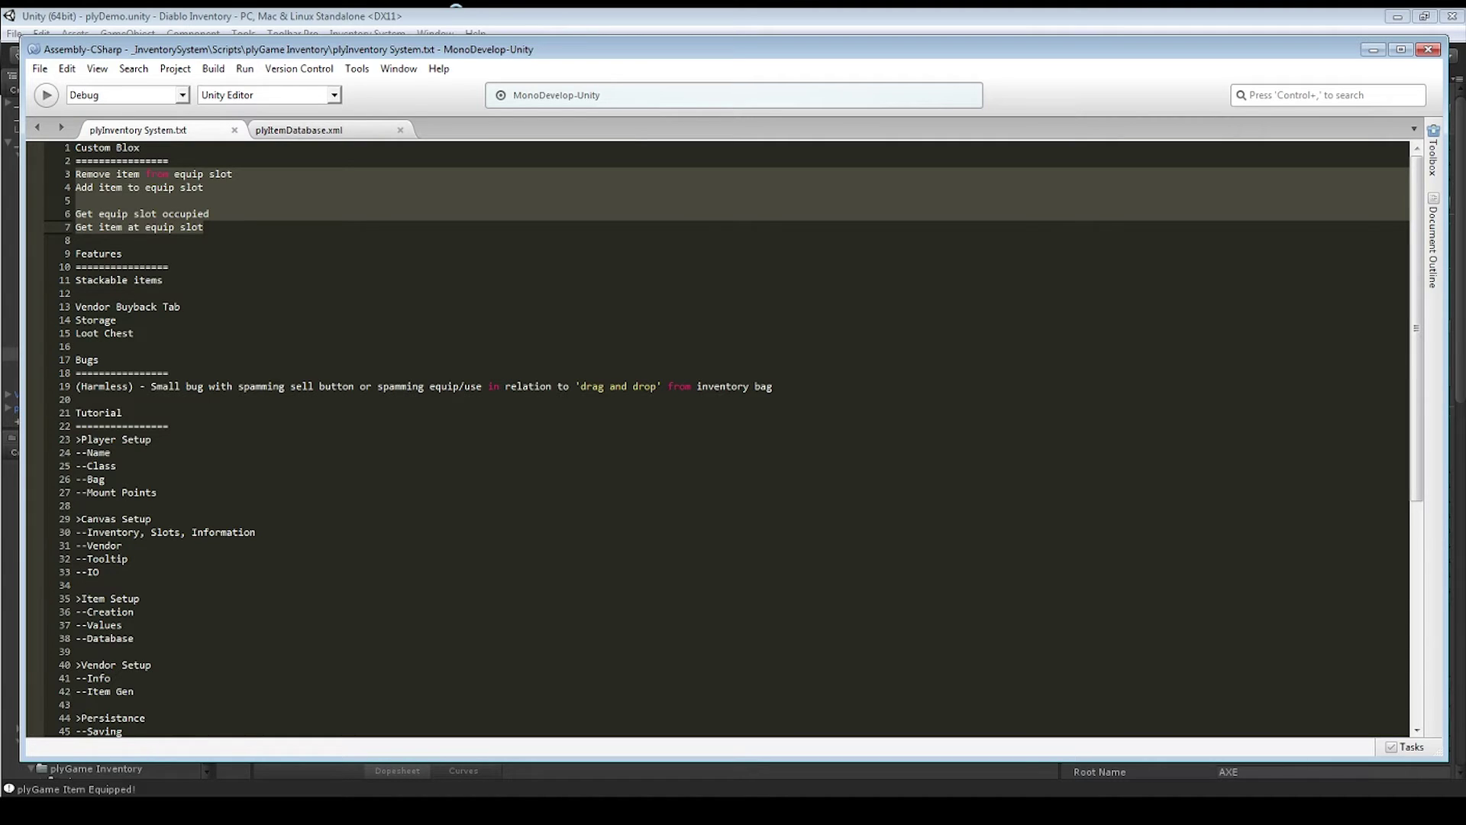
drag(75, 173, 76, 240)
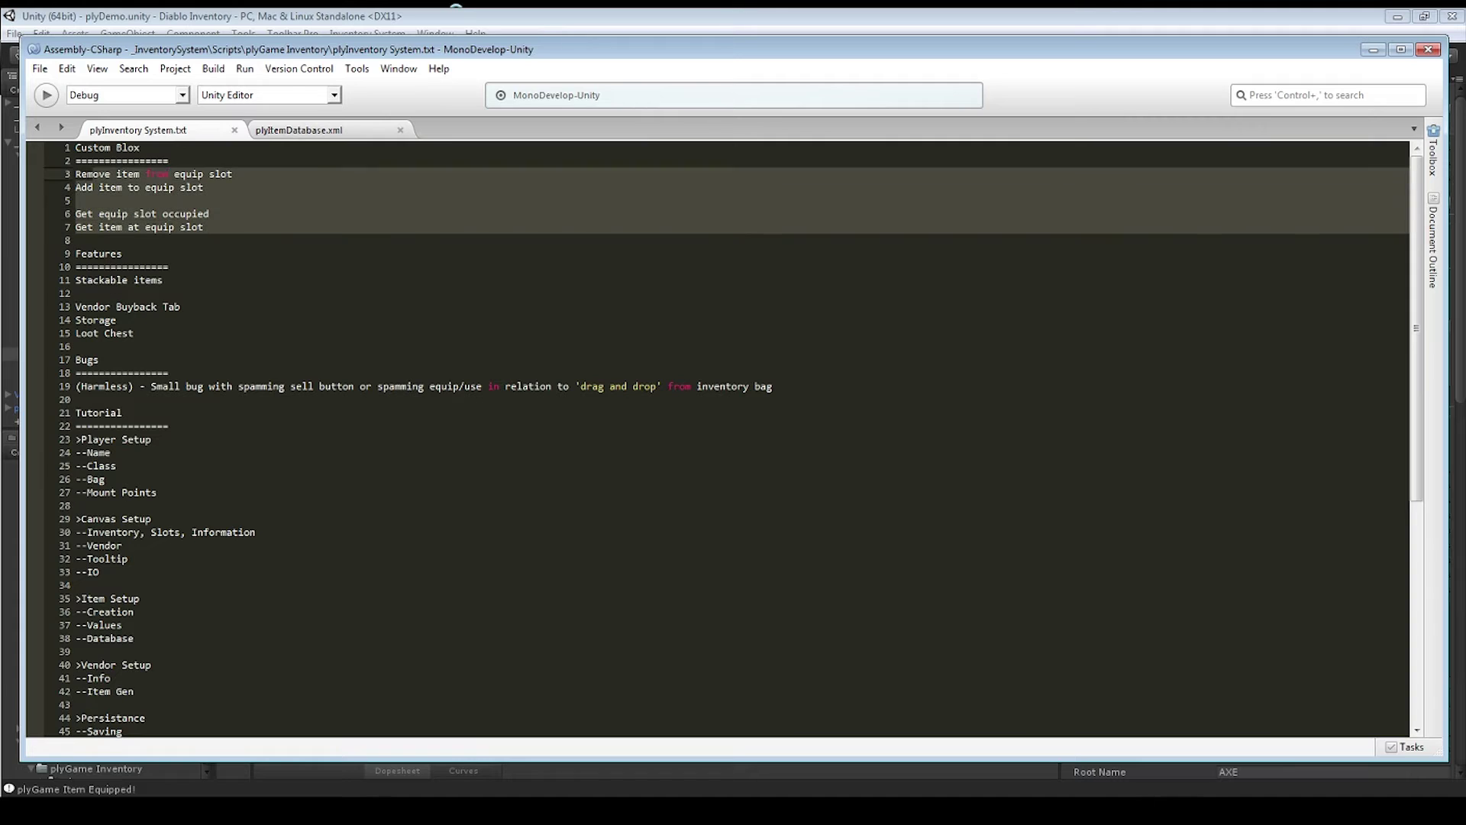
scroll(718, 439, down, 7)
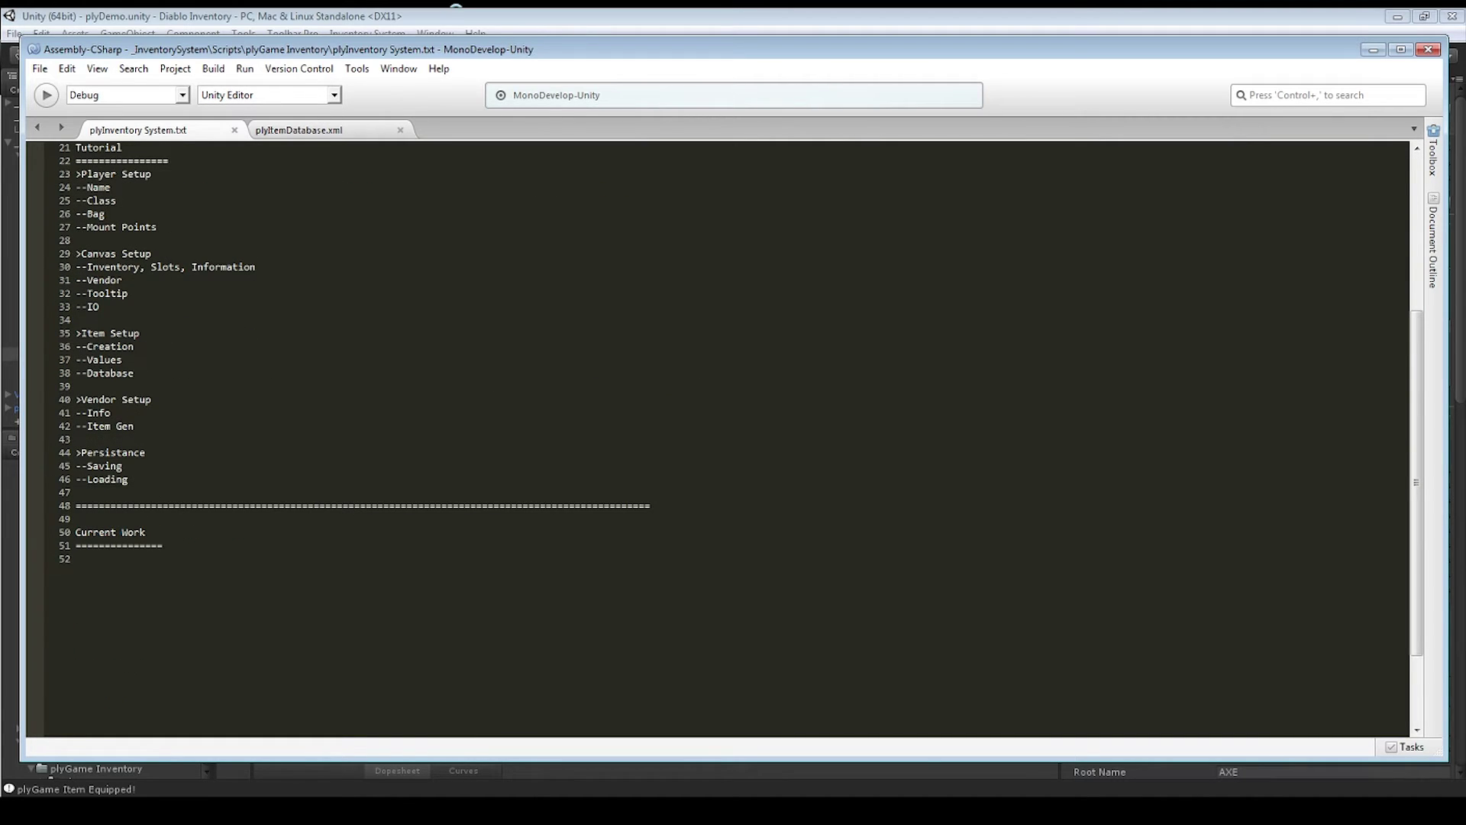
drag(128, 479, 75, 412)
key(ctrl+Tab)
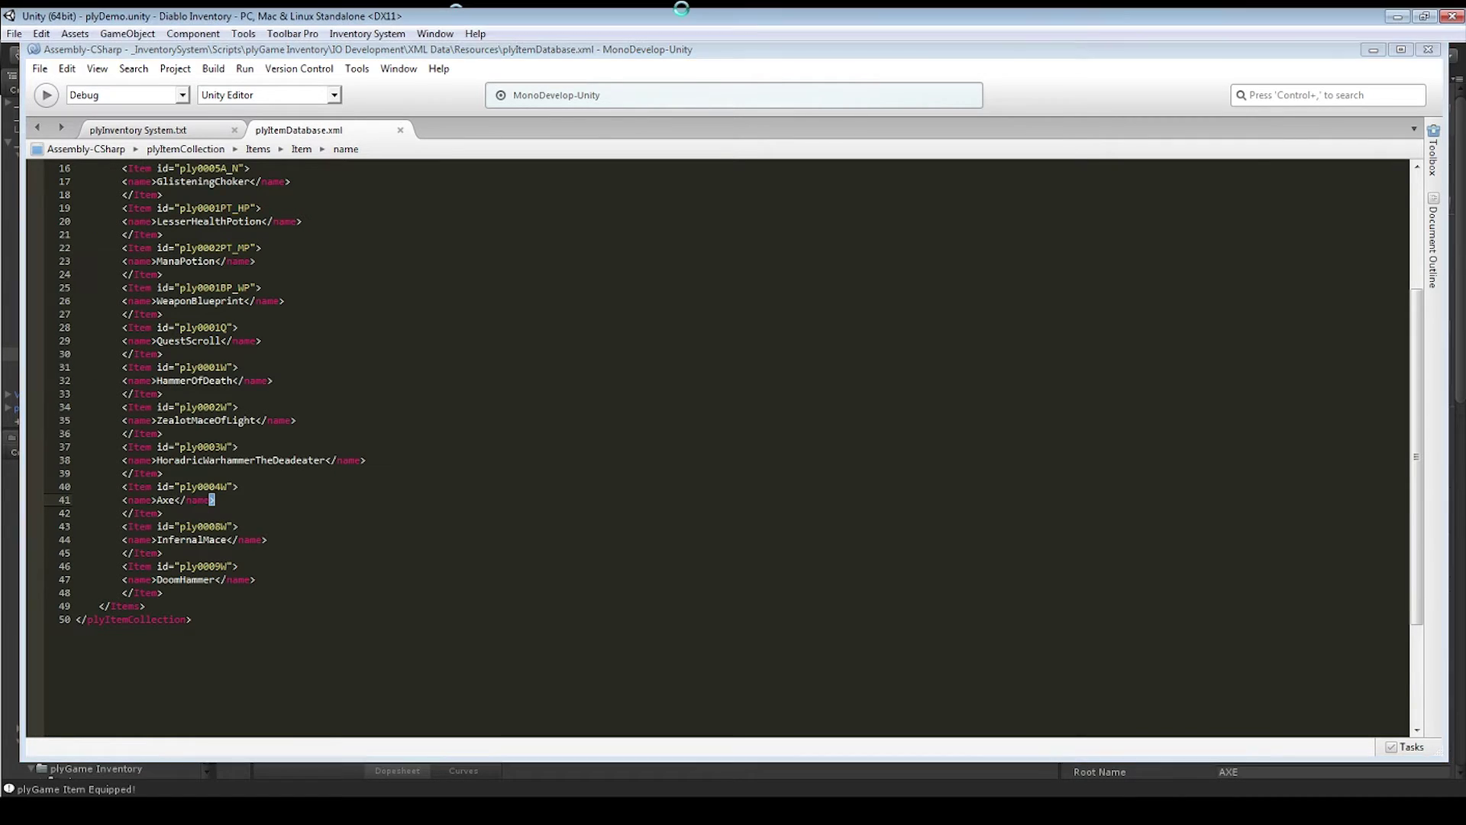
key(alt+Tab)
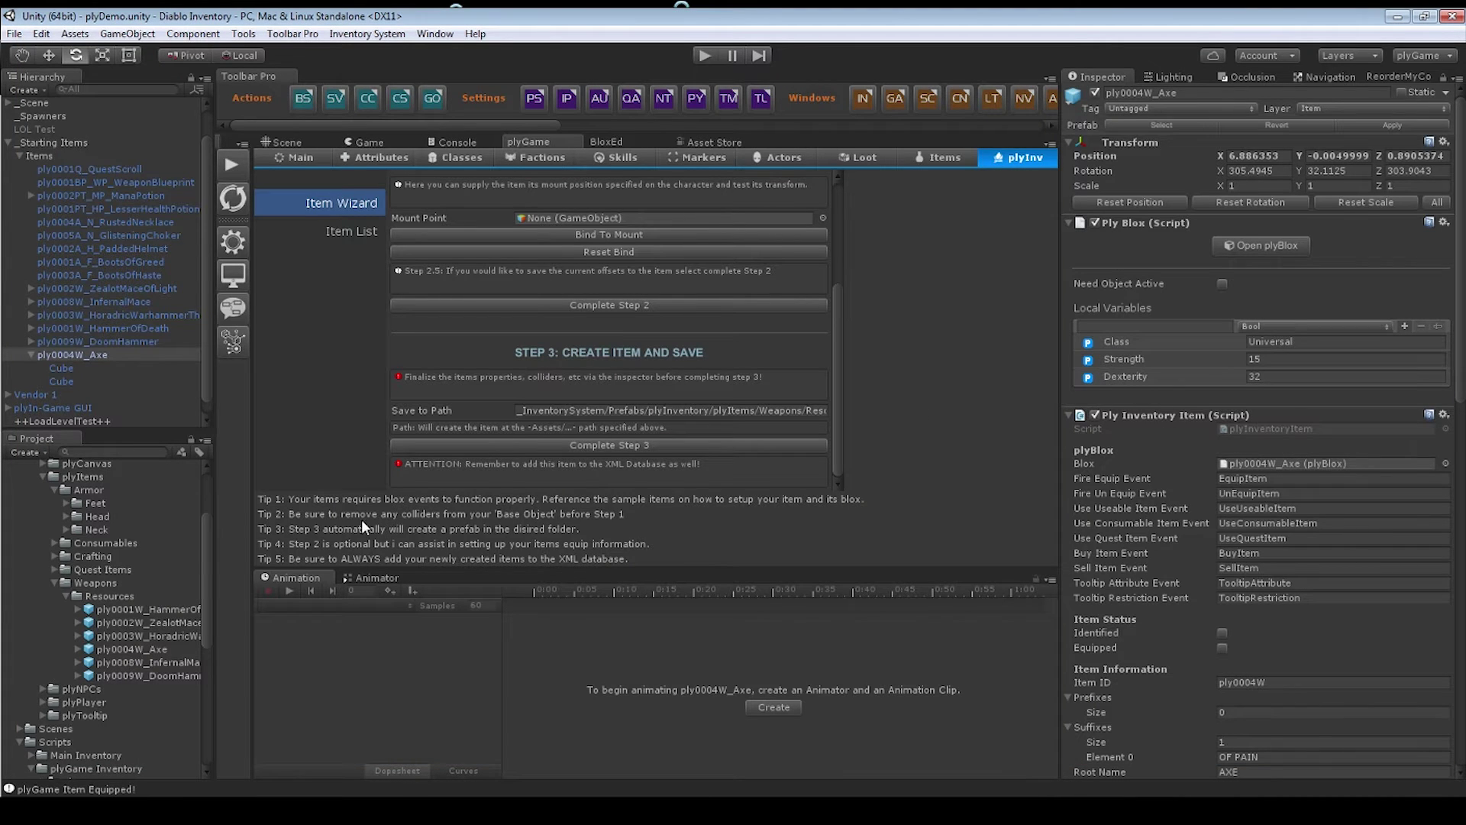
- Load the bootstrap scene with Run Game, enter play mode, and start a NEW GAME
click(240, 162)
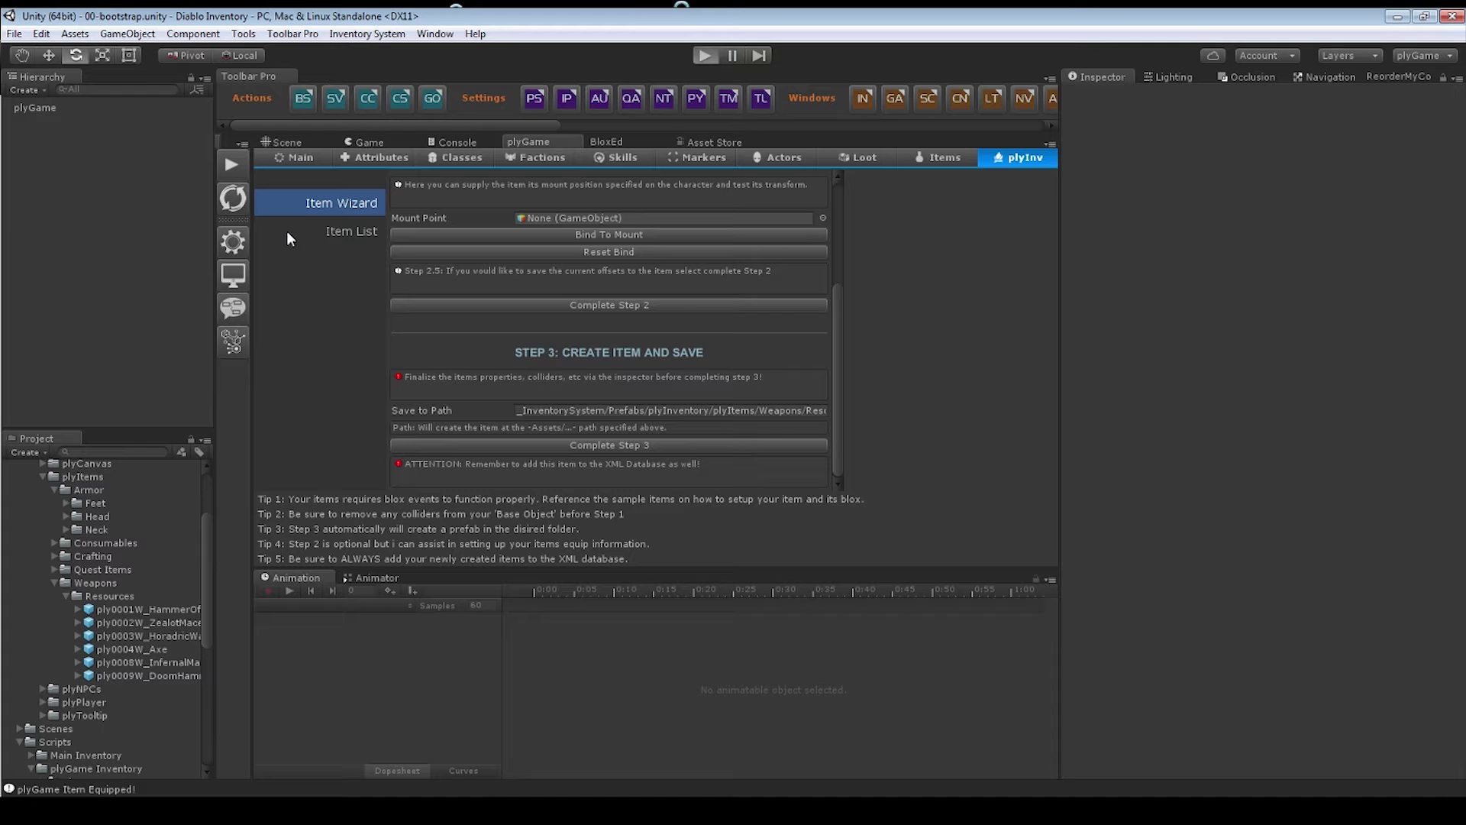
key(ctrl+p)
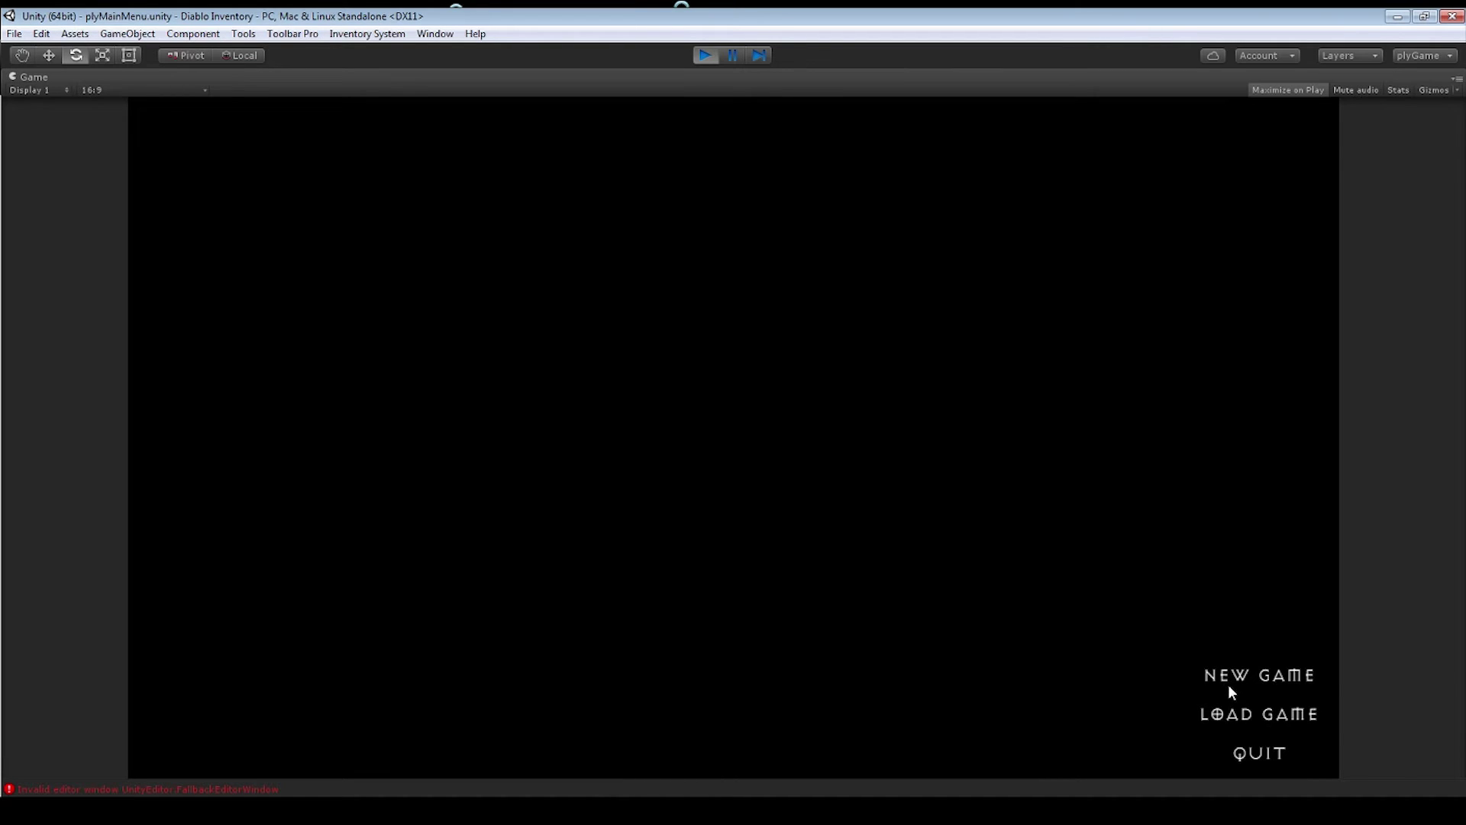
click(1223, 672)
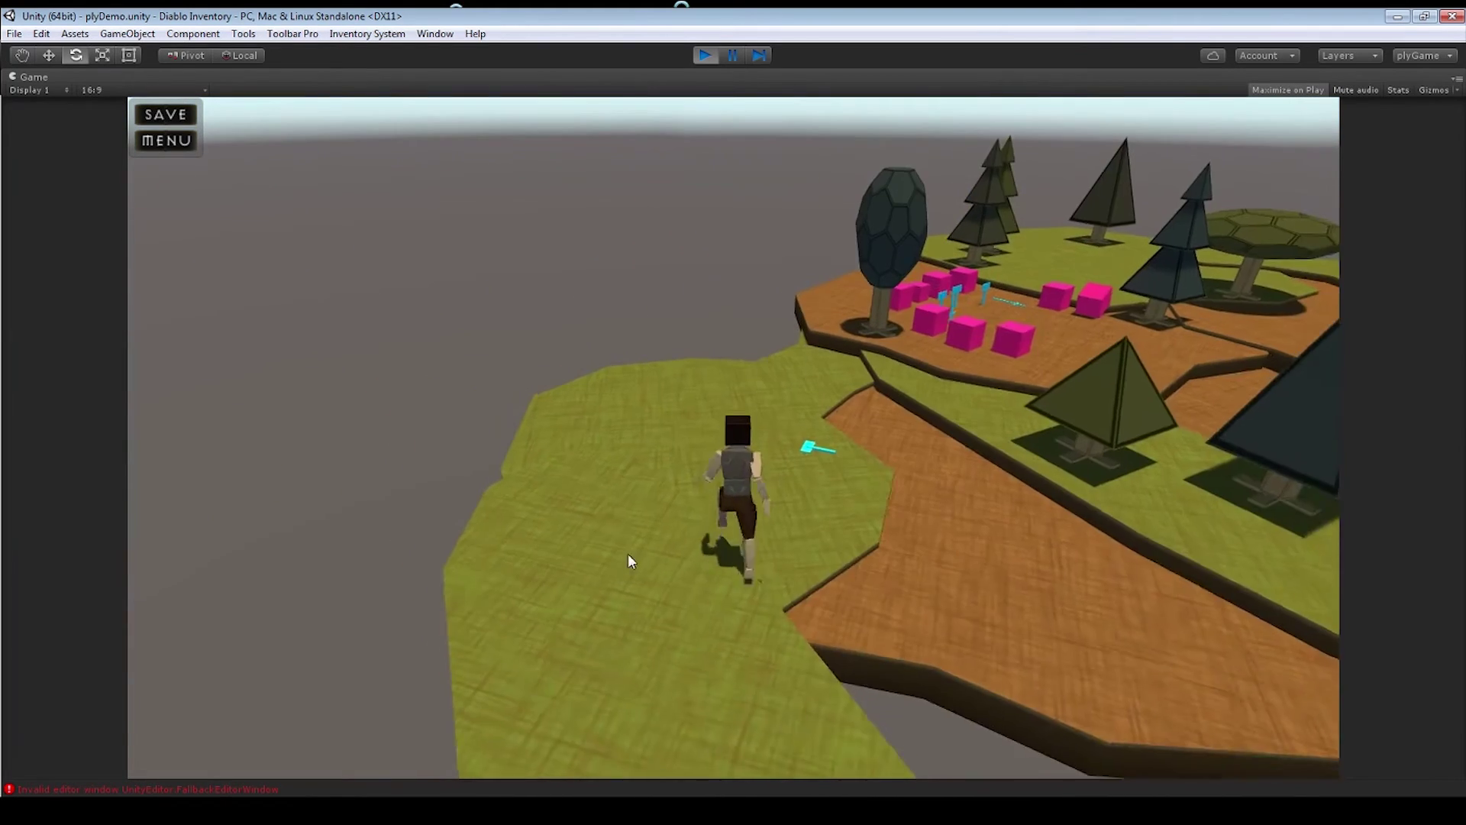
- Pick up the Axe of Pain, open the inventory, equip it as the weapon, then return it to the bag
click(840, 510)
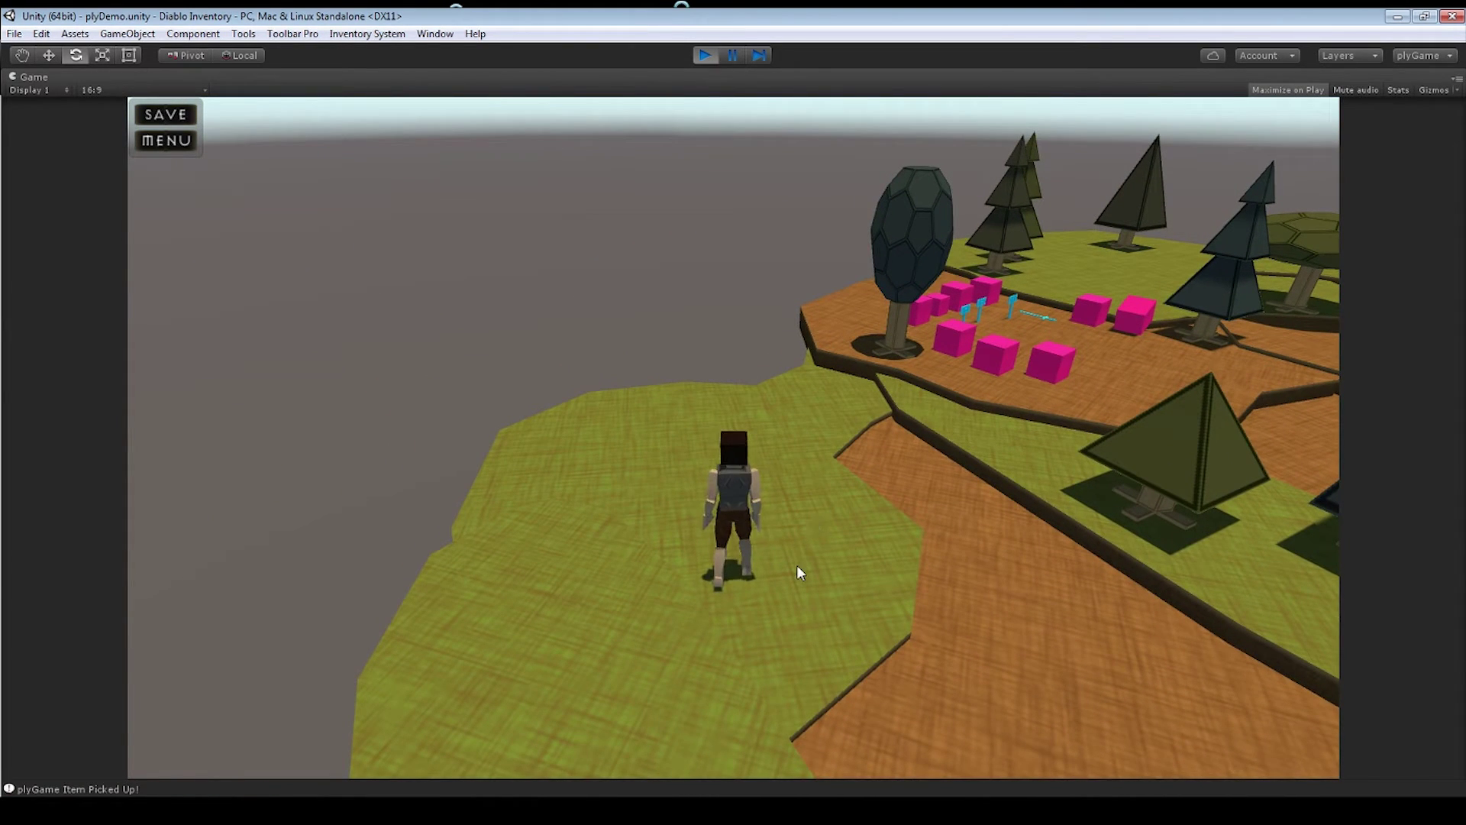
key(i)
mouse_move(1061, 520)
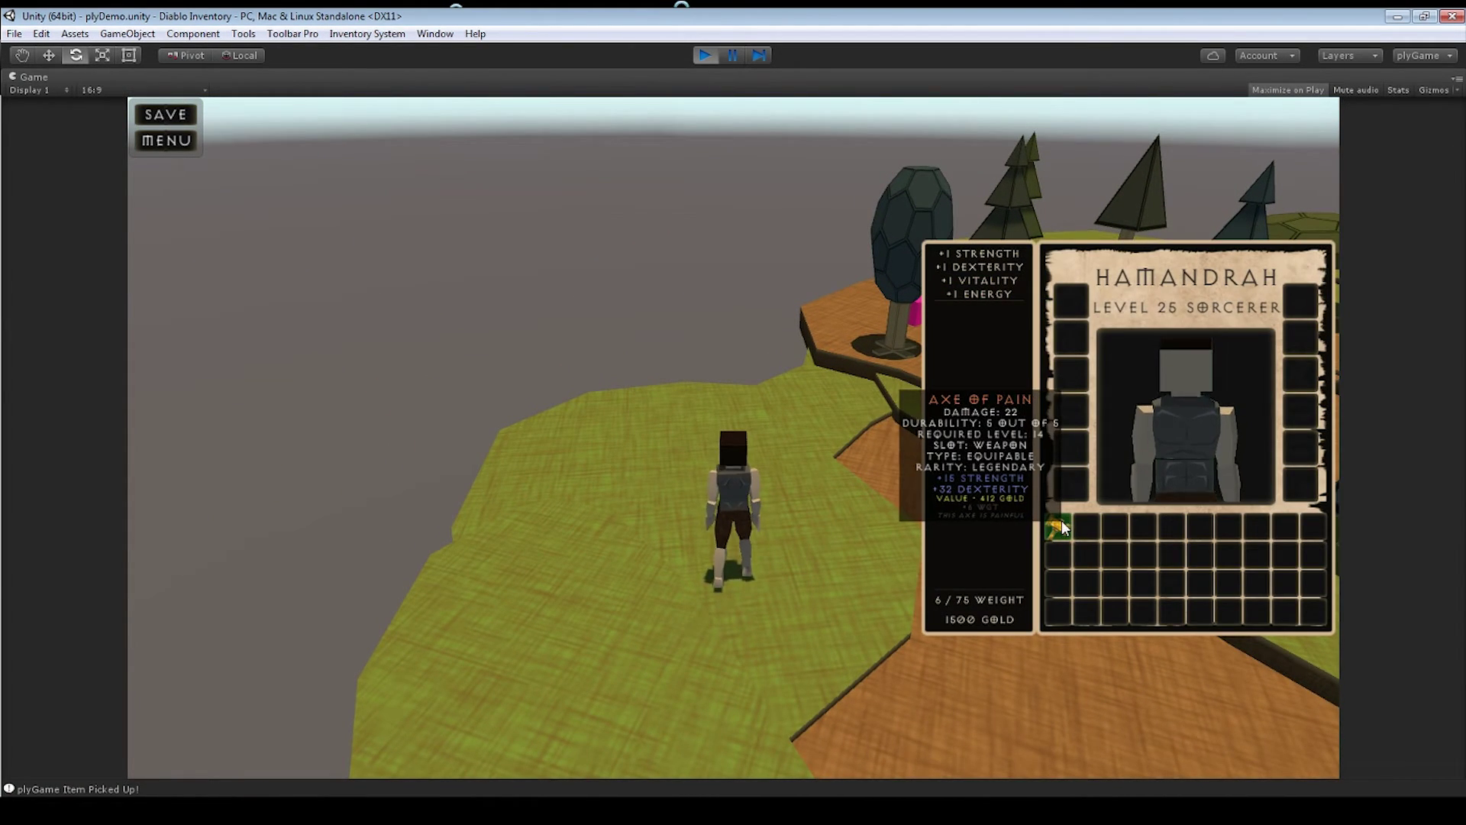
drag(1061, 520, 1064, 479)
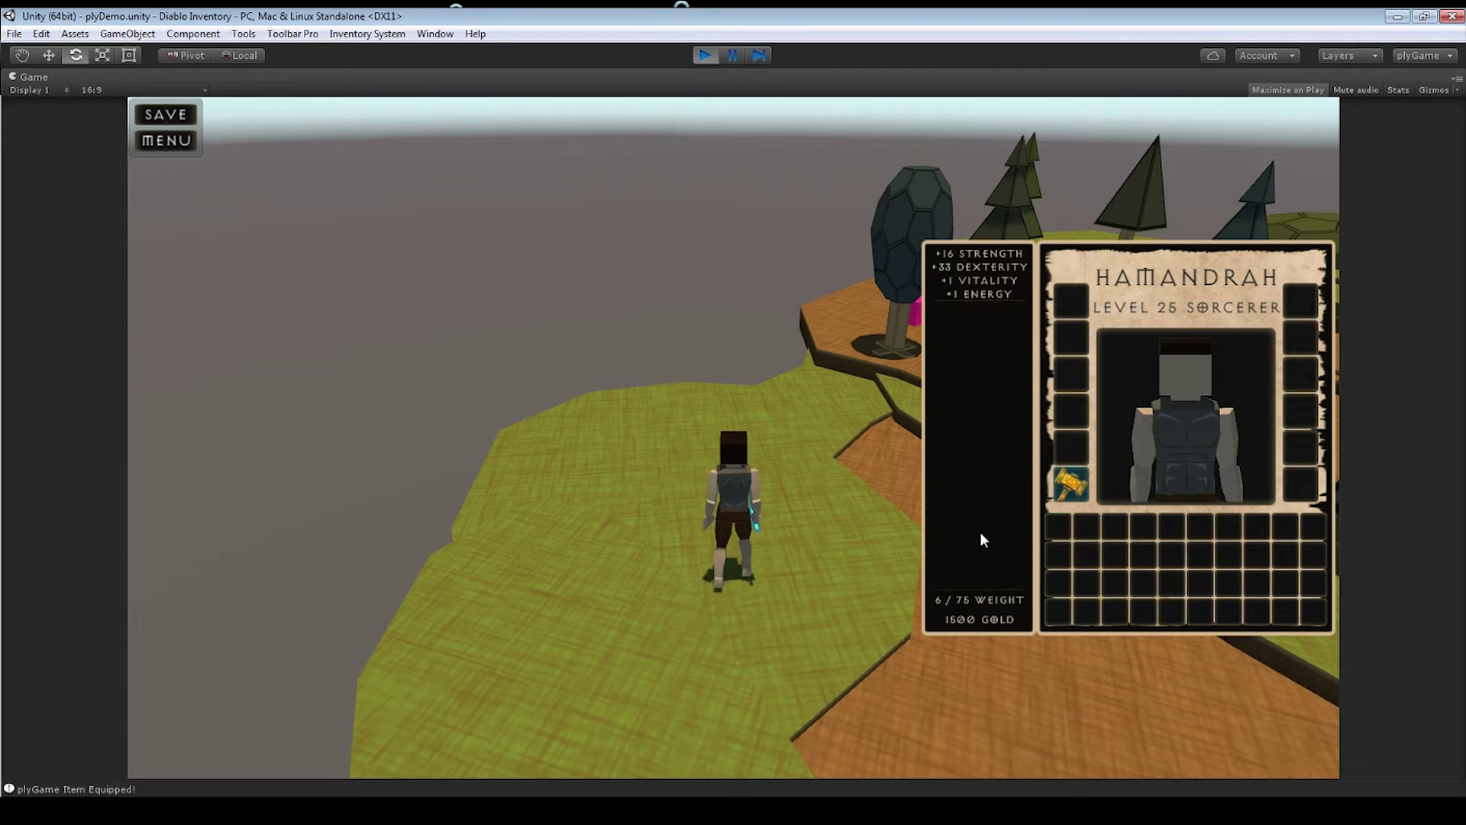
drag(1071, 481, 1060, 535)
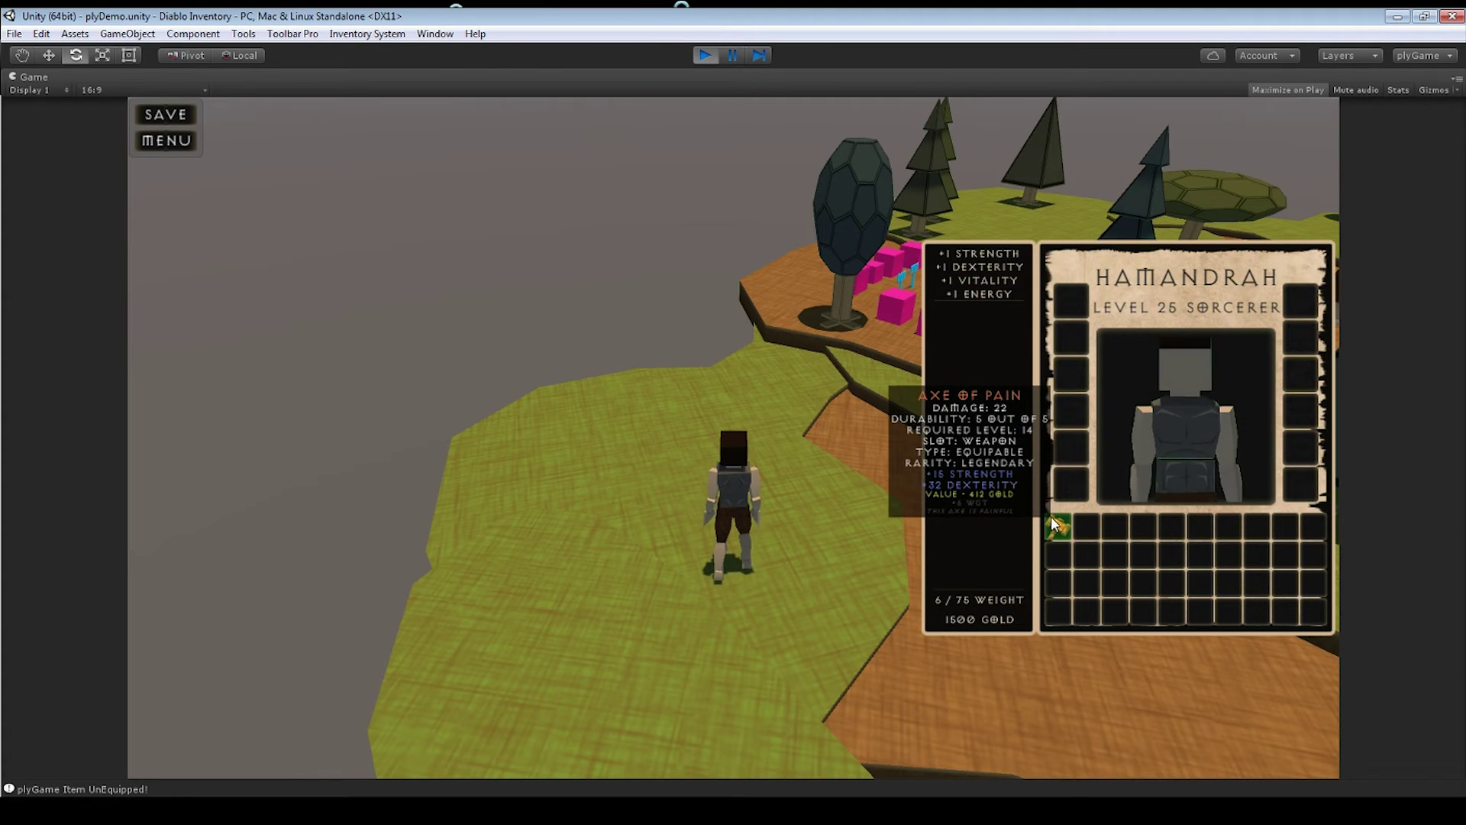
- Equip the Axe of Pain from the bag, then drag it out of its slot to drop it in the world
right_click(1051, 516)
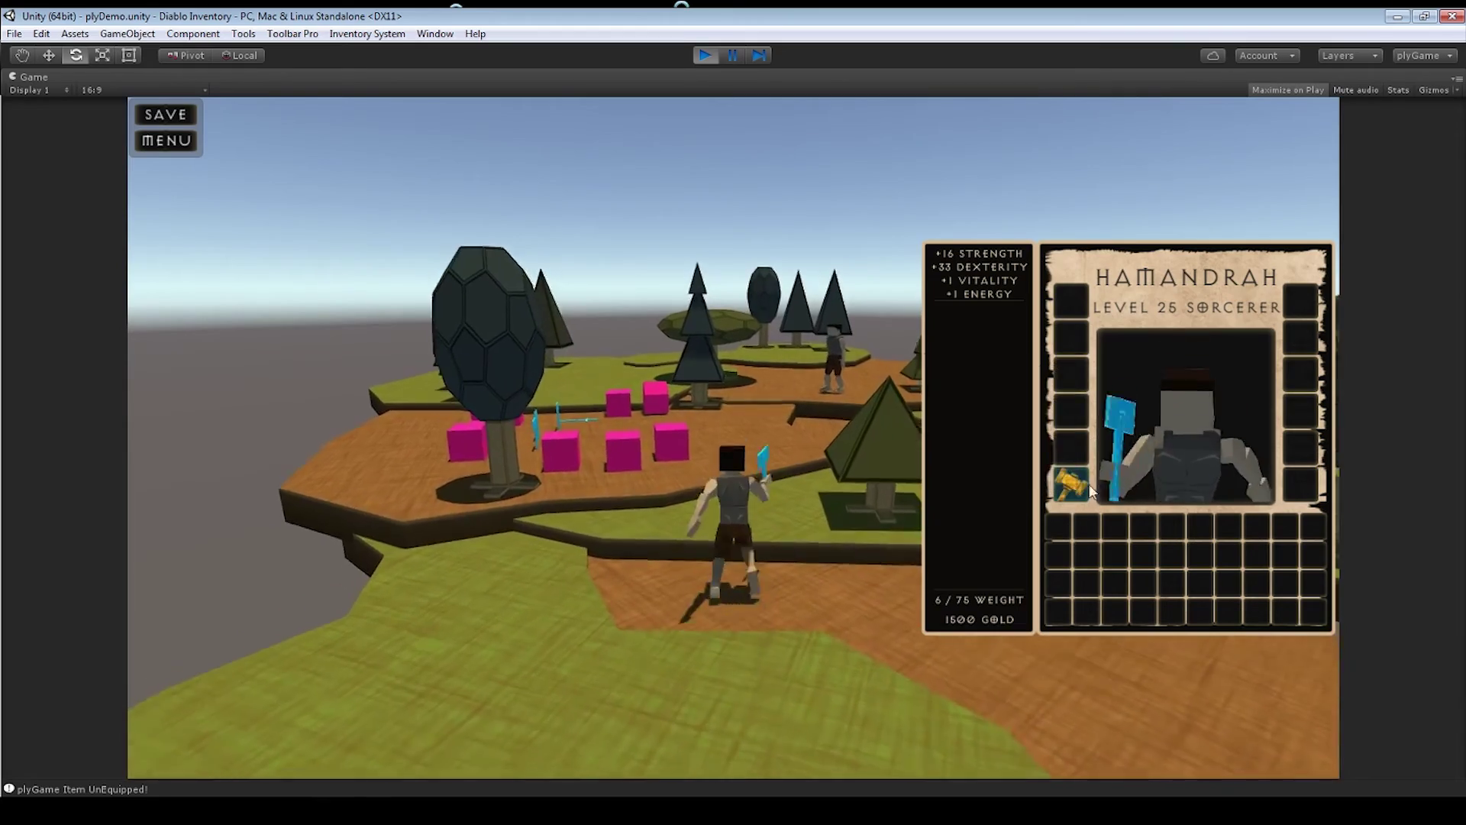
mouse_move(1074, 482)
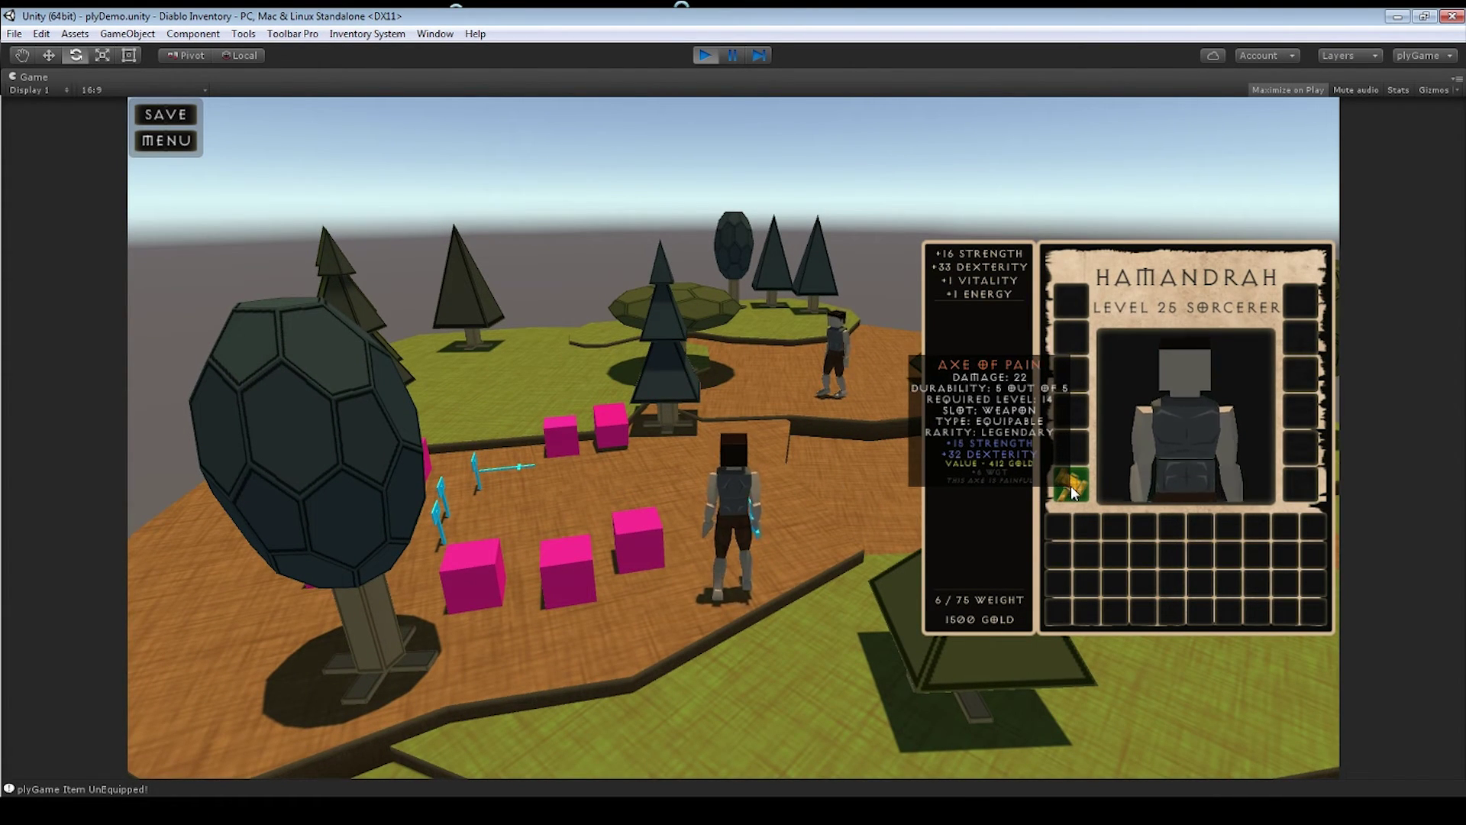
click(1070, 488)
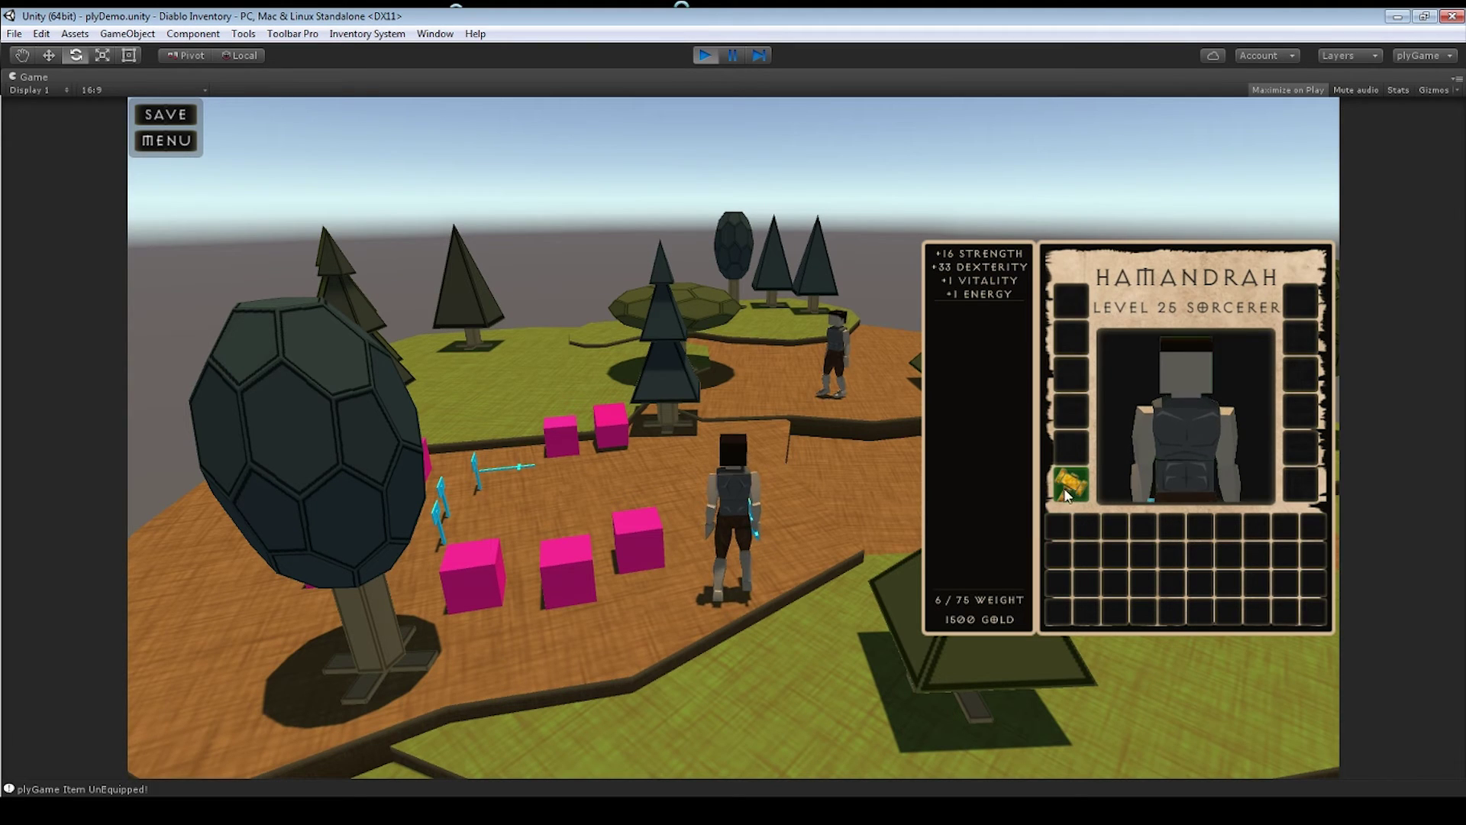
drag(1069, 492, 864, 487)
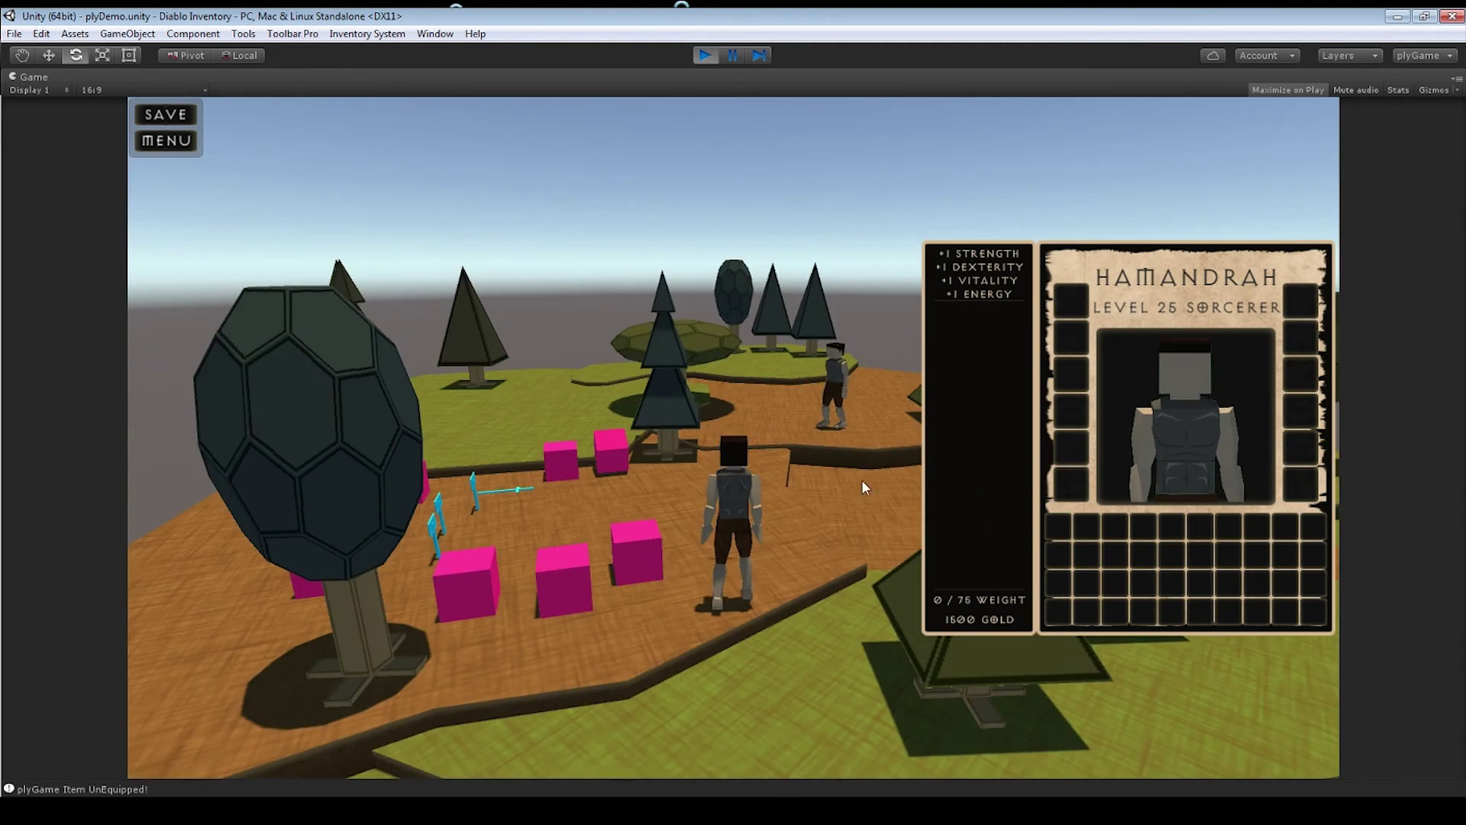
- Pick the dropped axe back up, re-equip it from the bag, and stop play mode
click(790, 562)
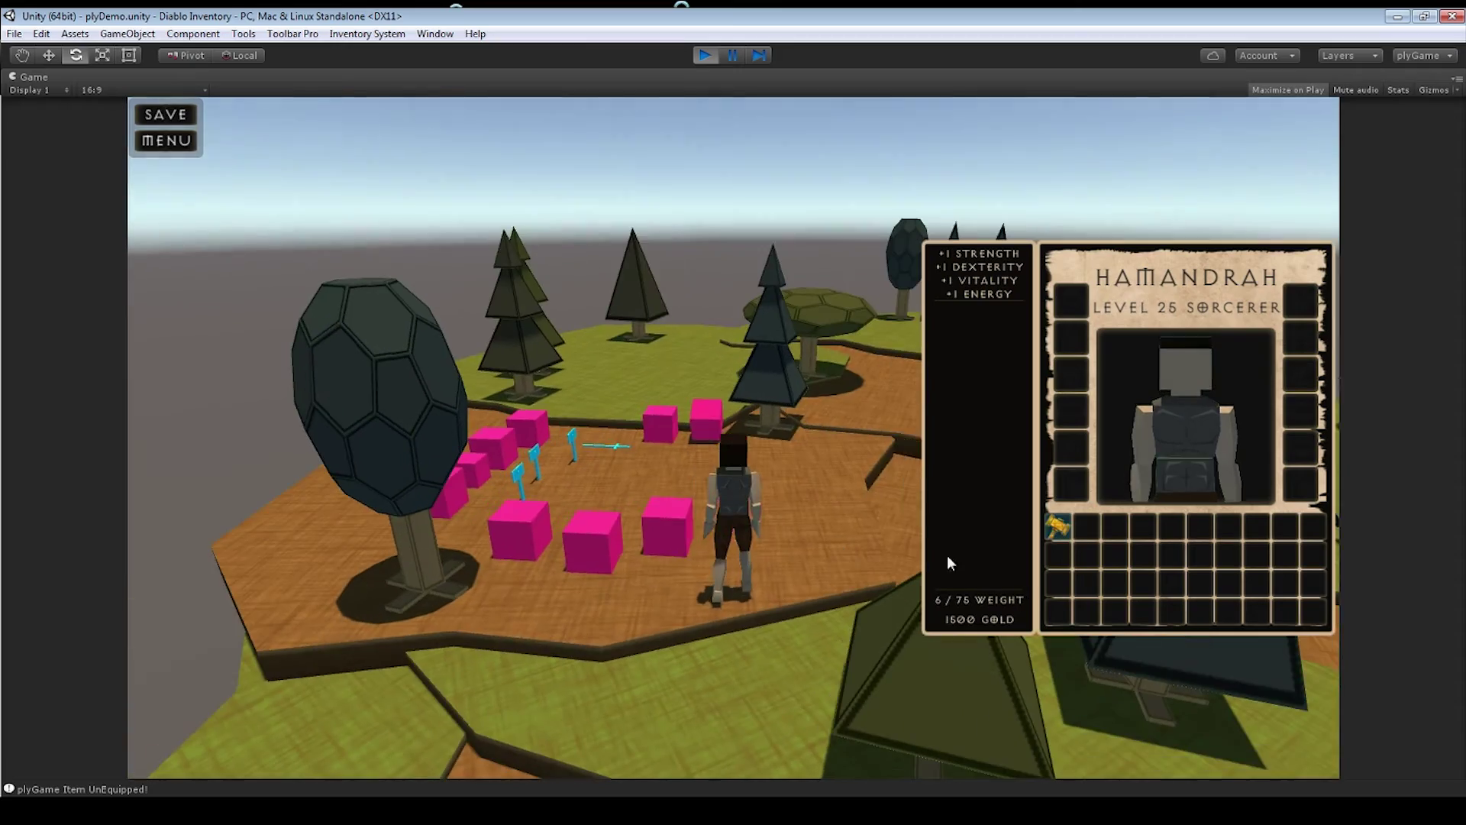
right_click(1058, 527)
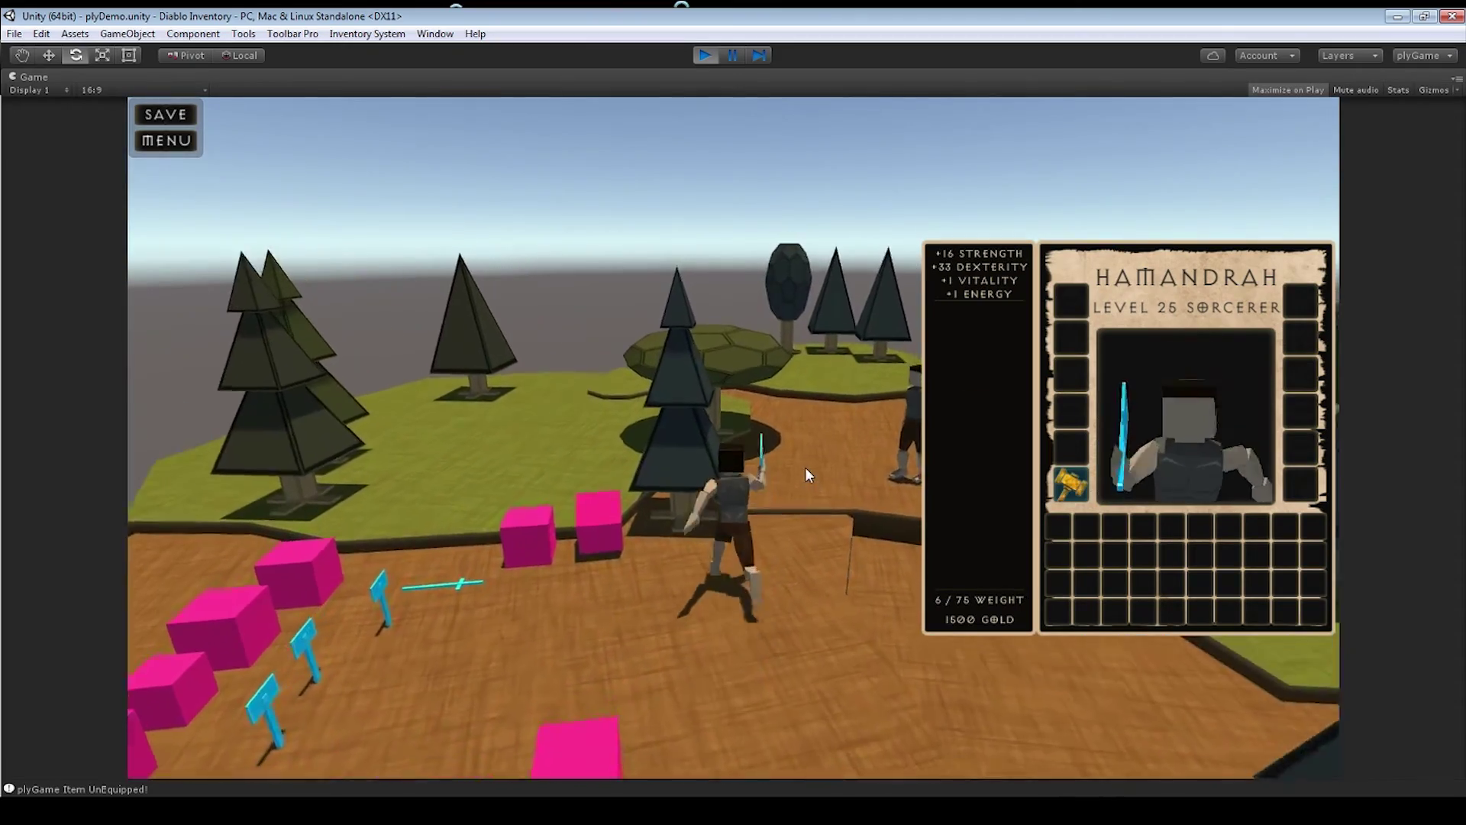
right_drag(805, 466, 845, 321)
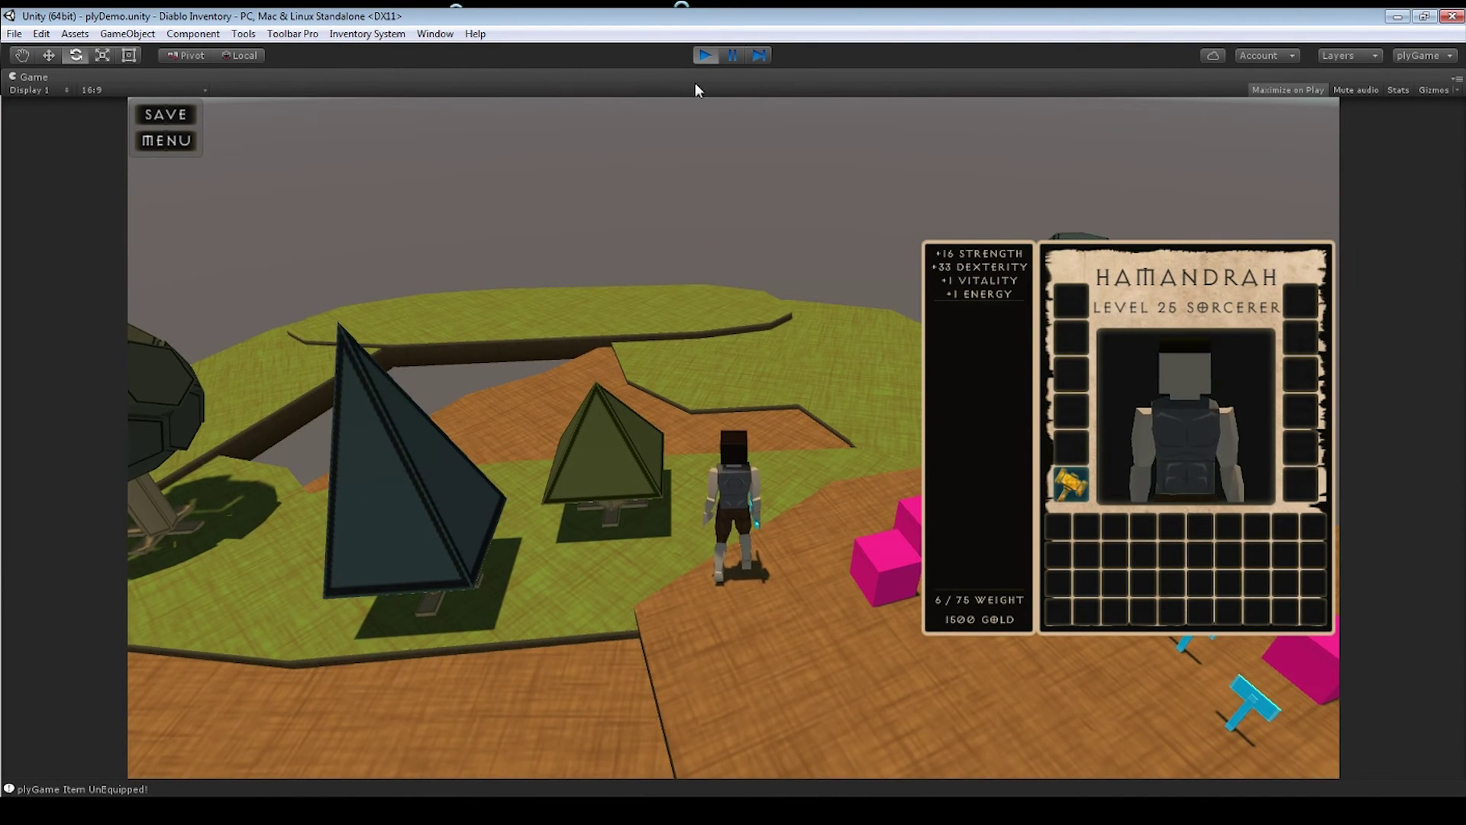
click(696, 54)
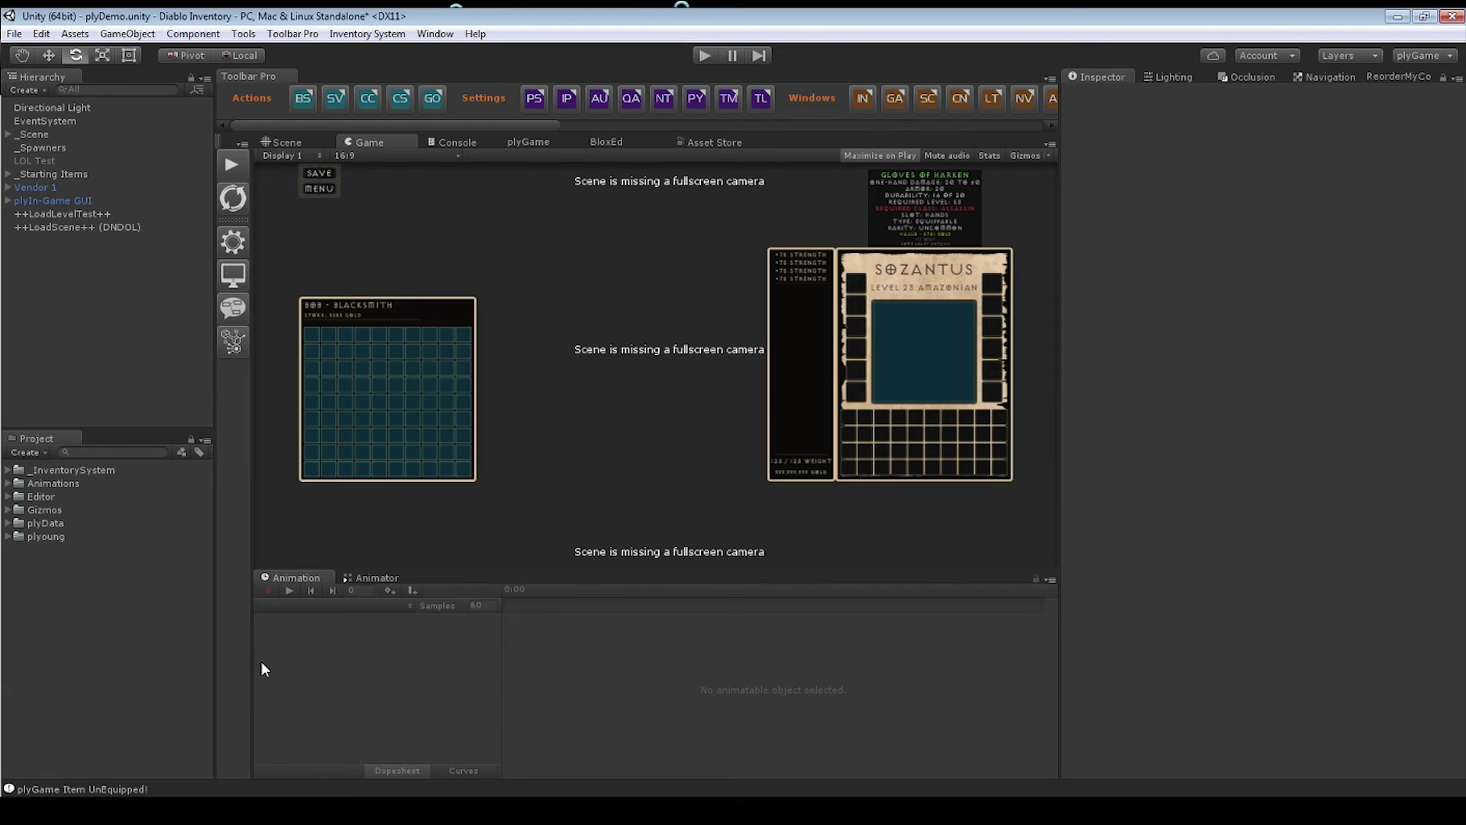
- Bring up plyInventory System.txt in MonoDevelop and select the Canvas Setup sub-items
key(alt+Tab)
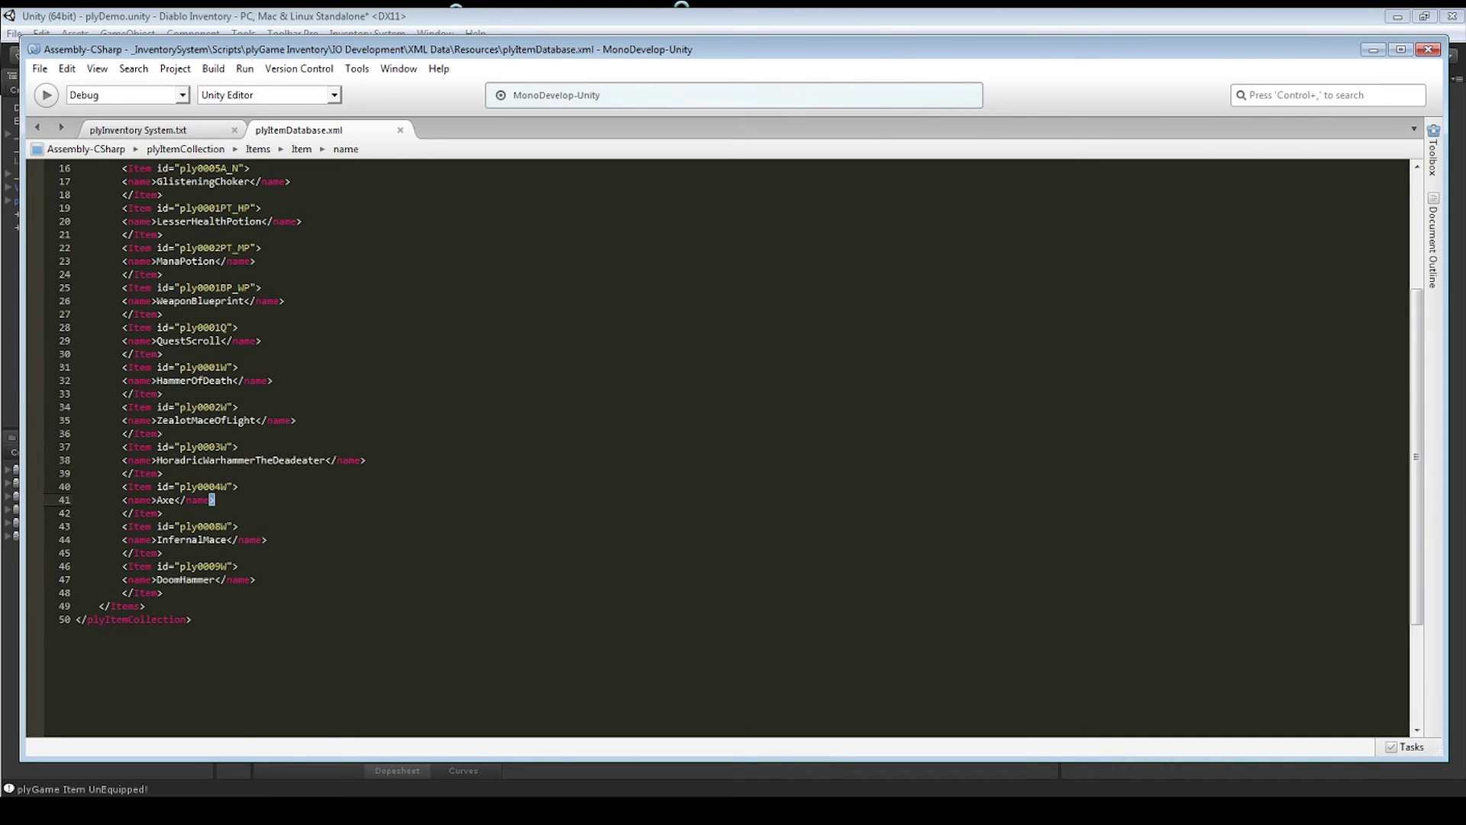
key(ctrl+Tab)
click(122, 465)
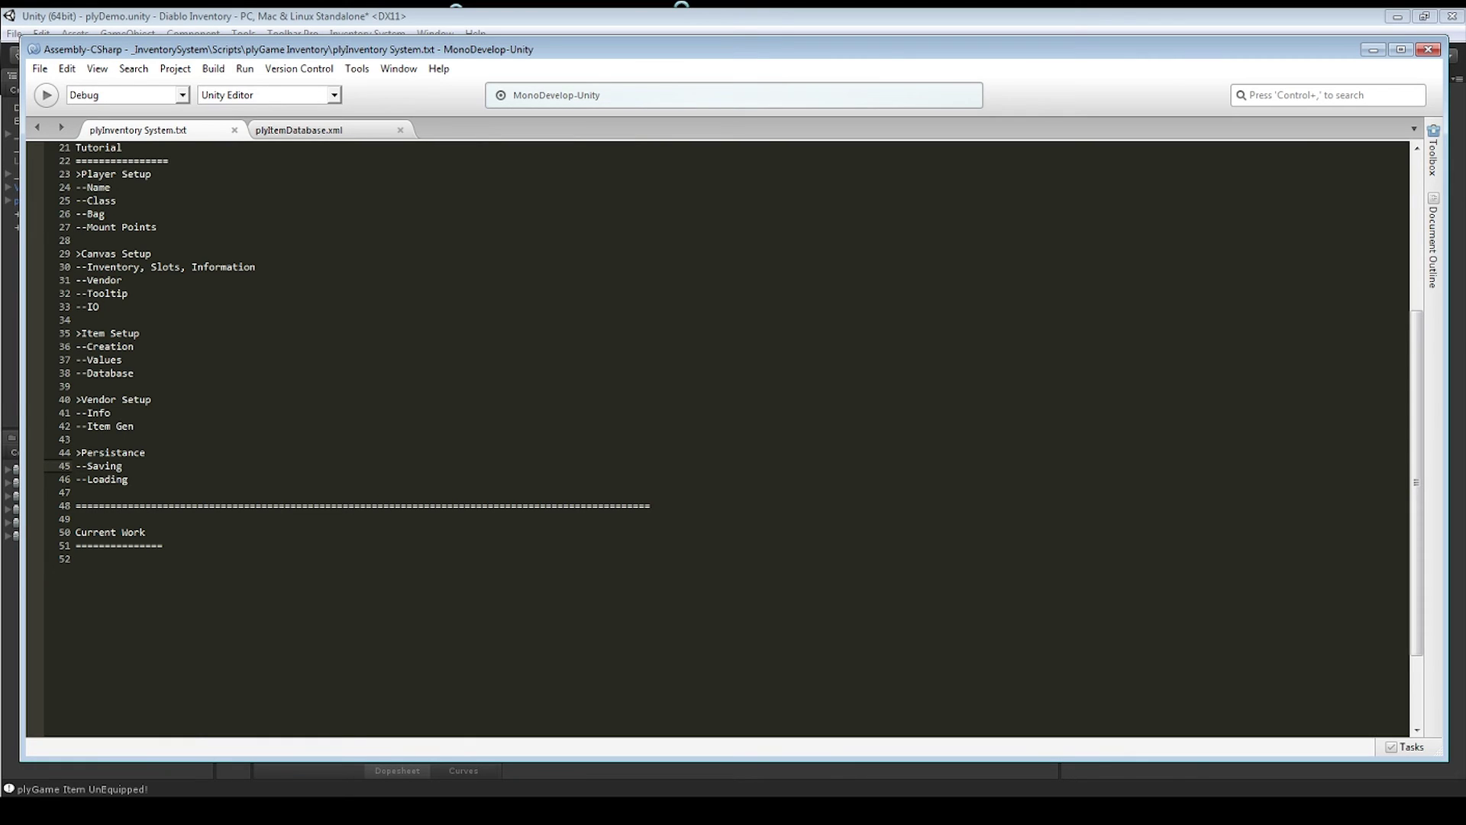
scroll(140, 399, up, 4)
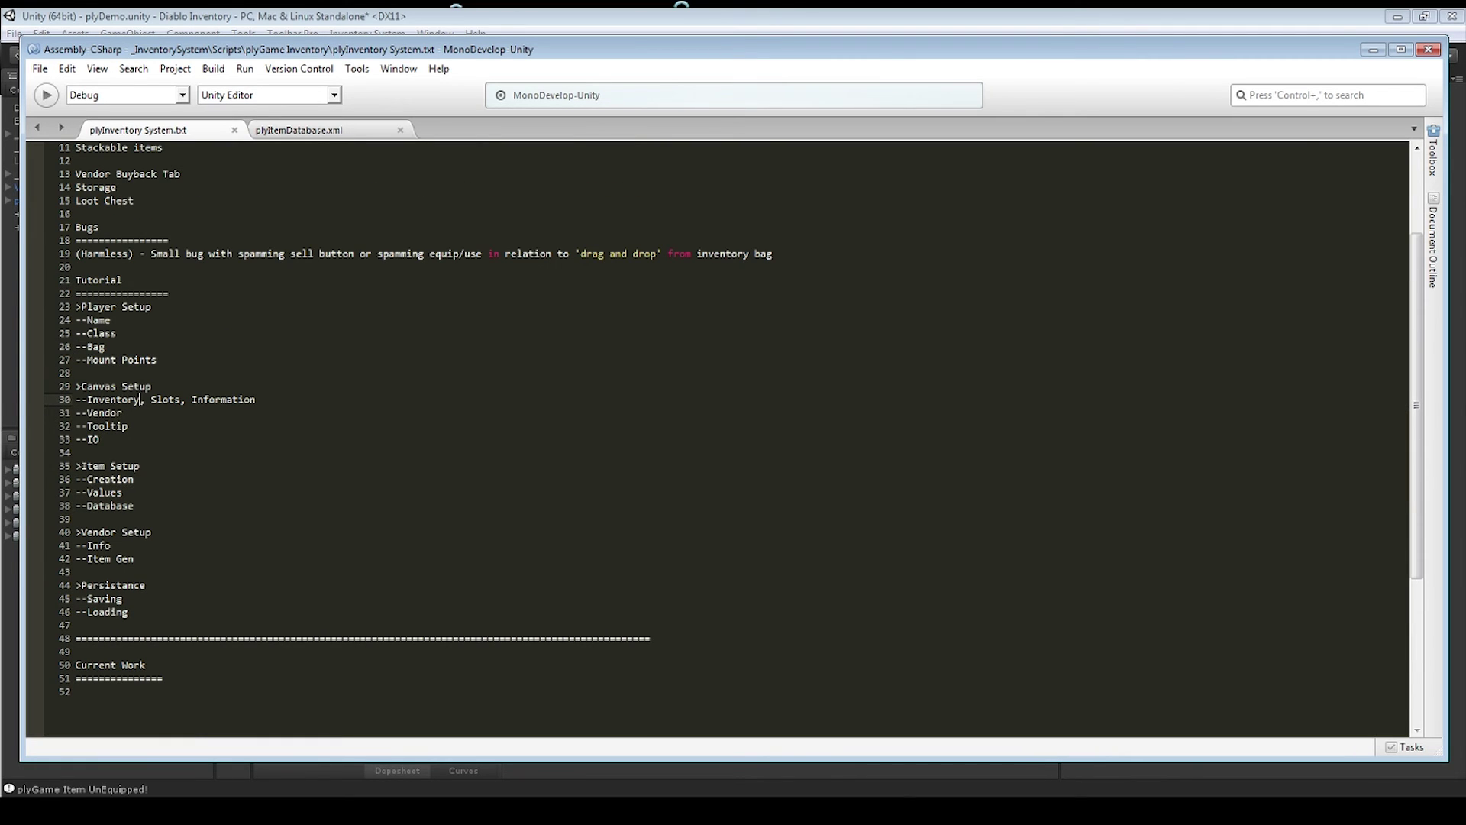
key(shift+Down)
key(shift+Down)
key(shift+Down)
key(shift+End)
- Select the Persistance section lines in the notes outline
scroll(718, 439, up, 2)
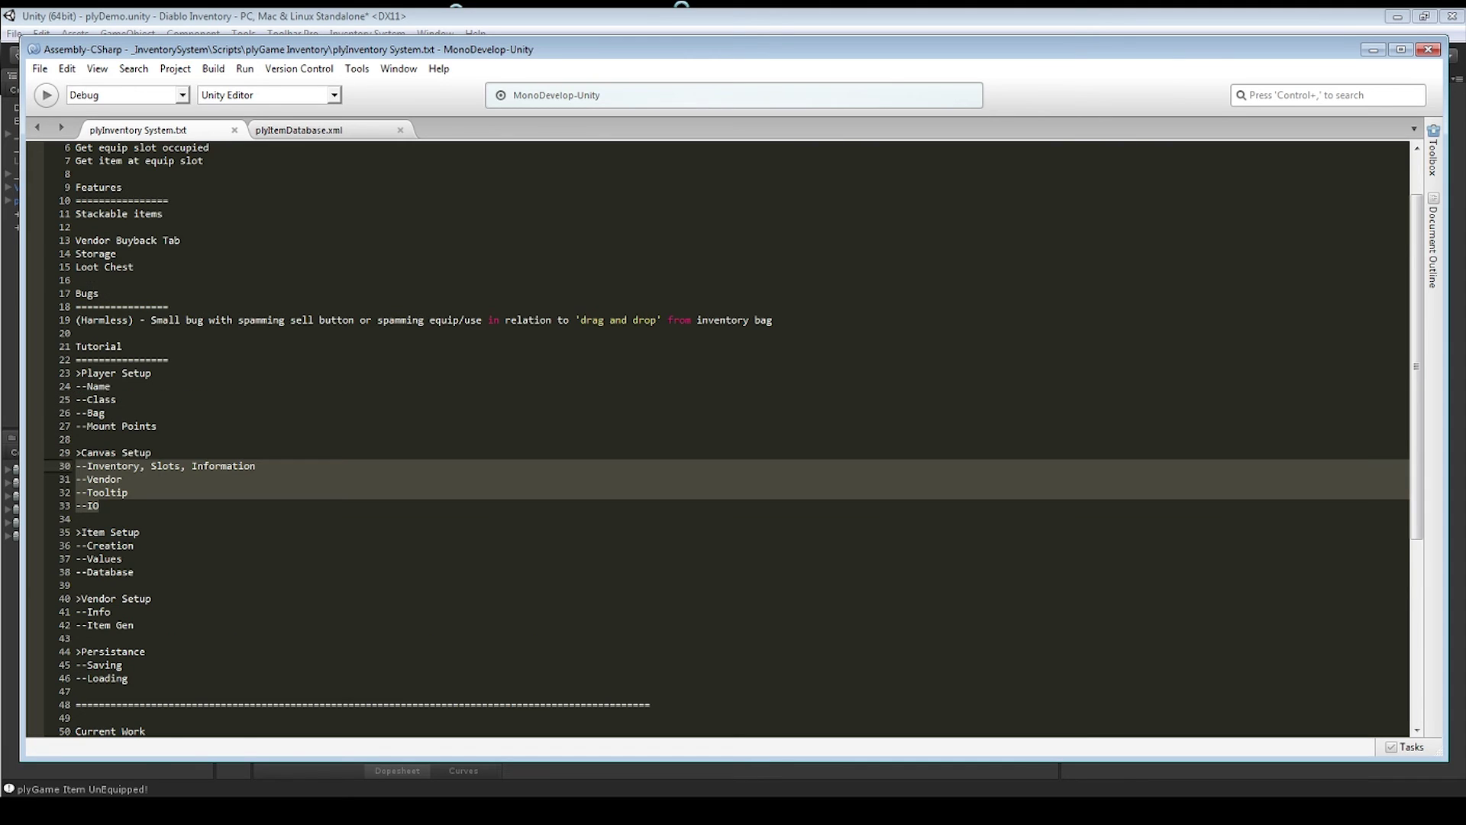
scroll(717, 439, down, 7)
drag(76, 386, 129, 412)
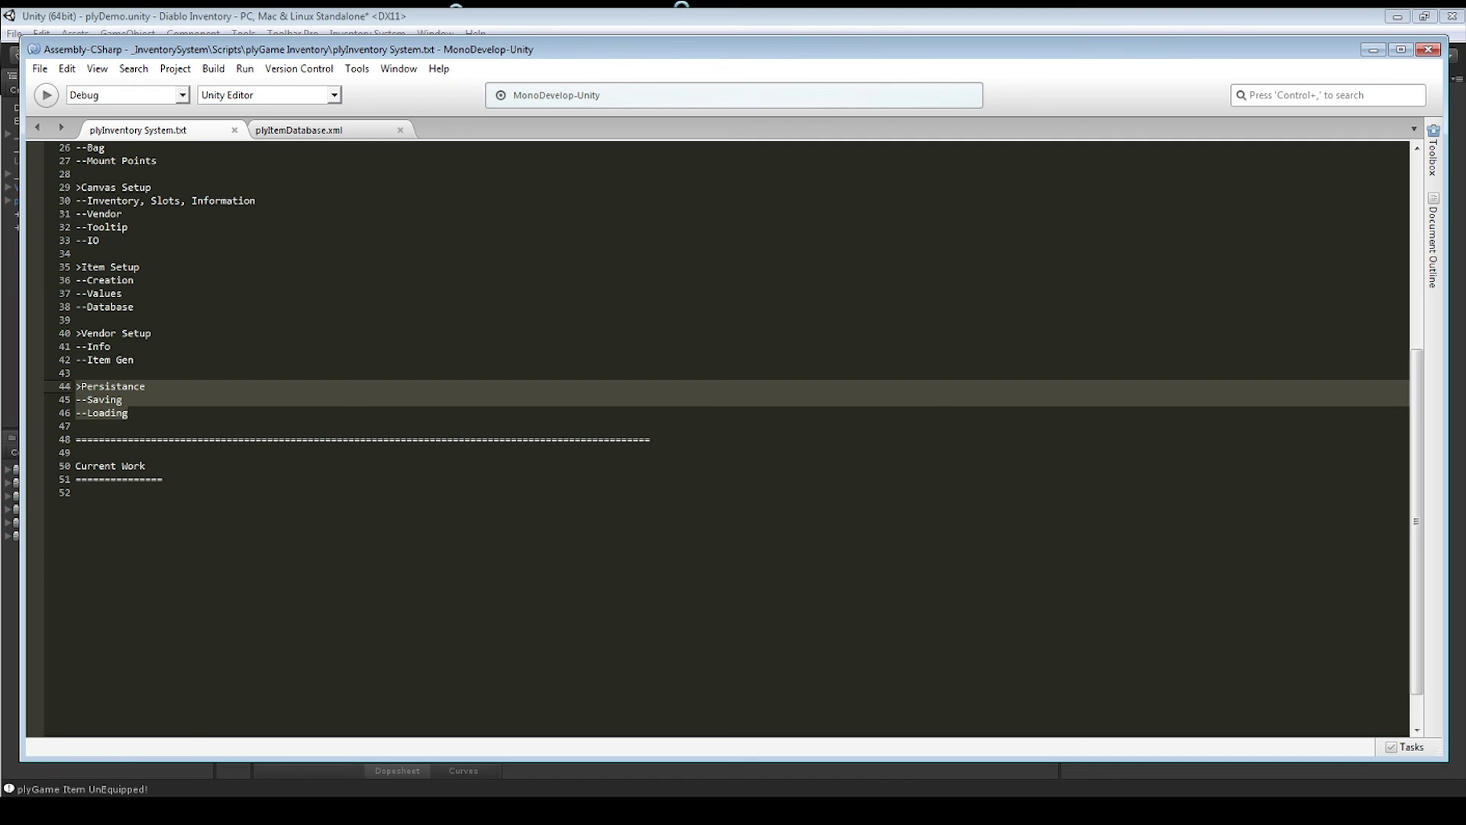
- Back in Unity, open the plyBlox event graph of the plyIn-Game GUI object
click(384, 17)
click(61, 200)
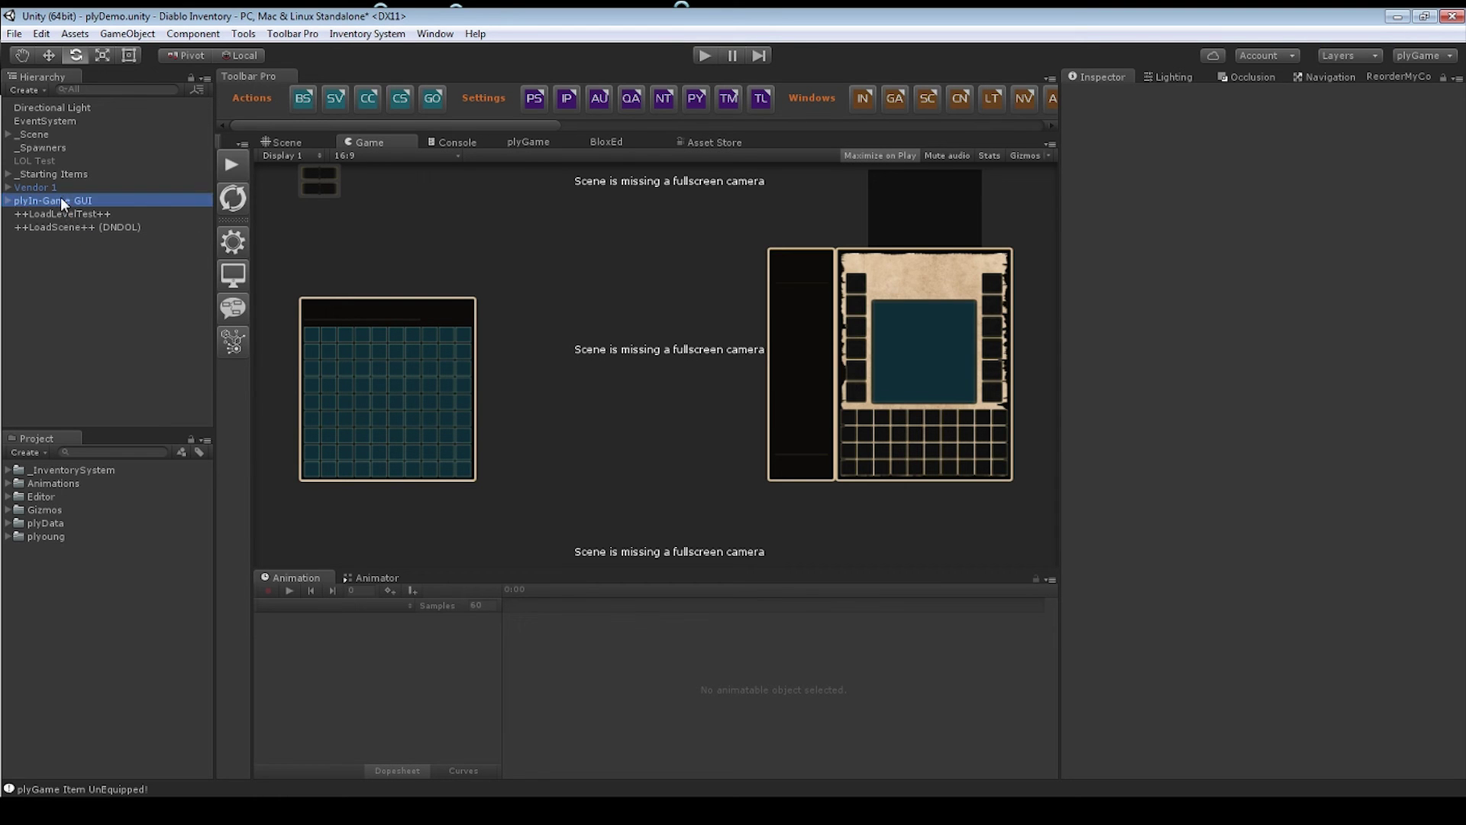
click(1268, 615)
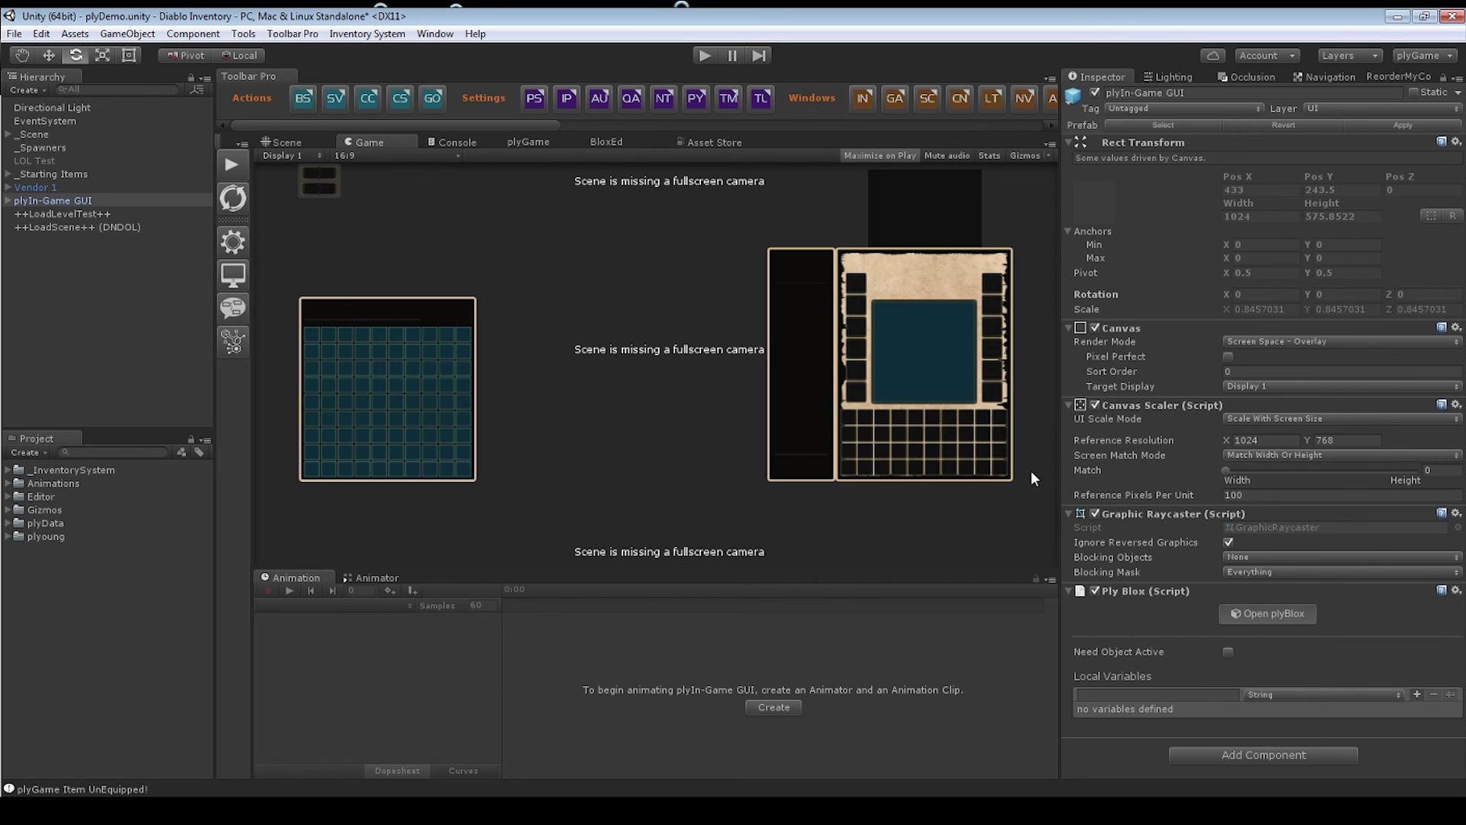
- Show the plyInventory block category and scroll down to the Item blocks such as Spawn Item
click(892, 149)
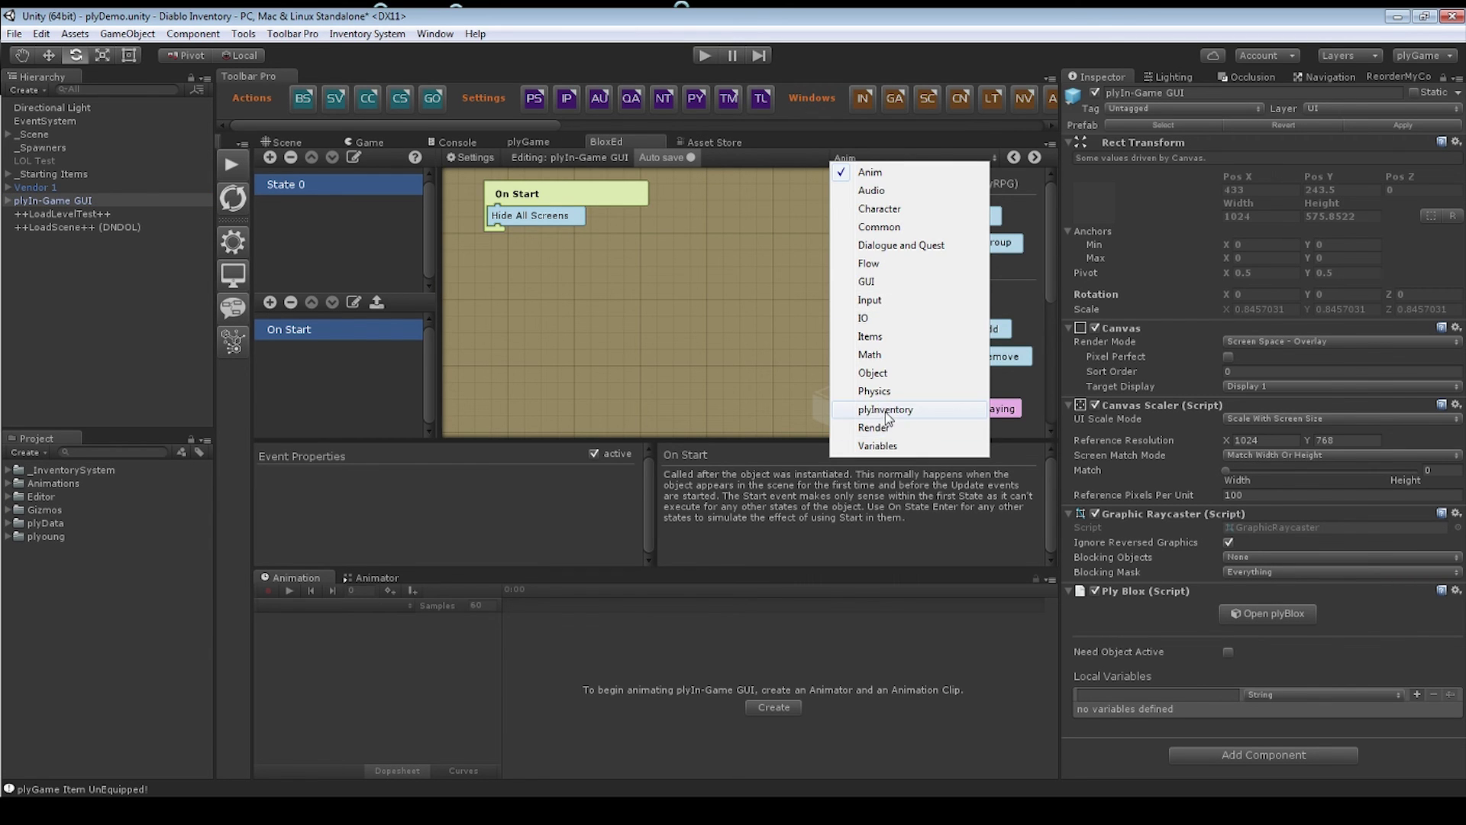
click(898, 431)
scroll(936, 229, down, 3)
drag(928, 336, 943, 359)
scroll(943, 358, down, 3)
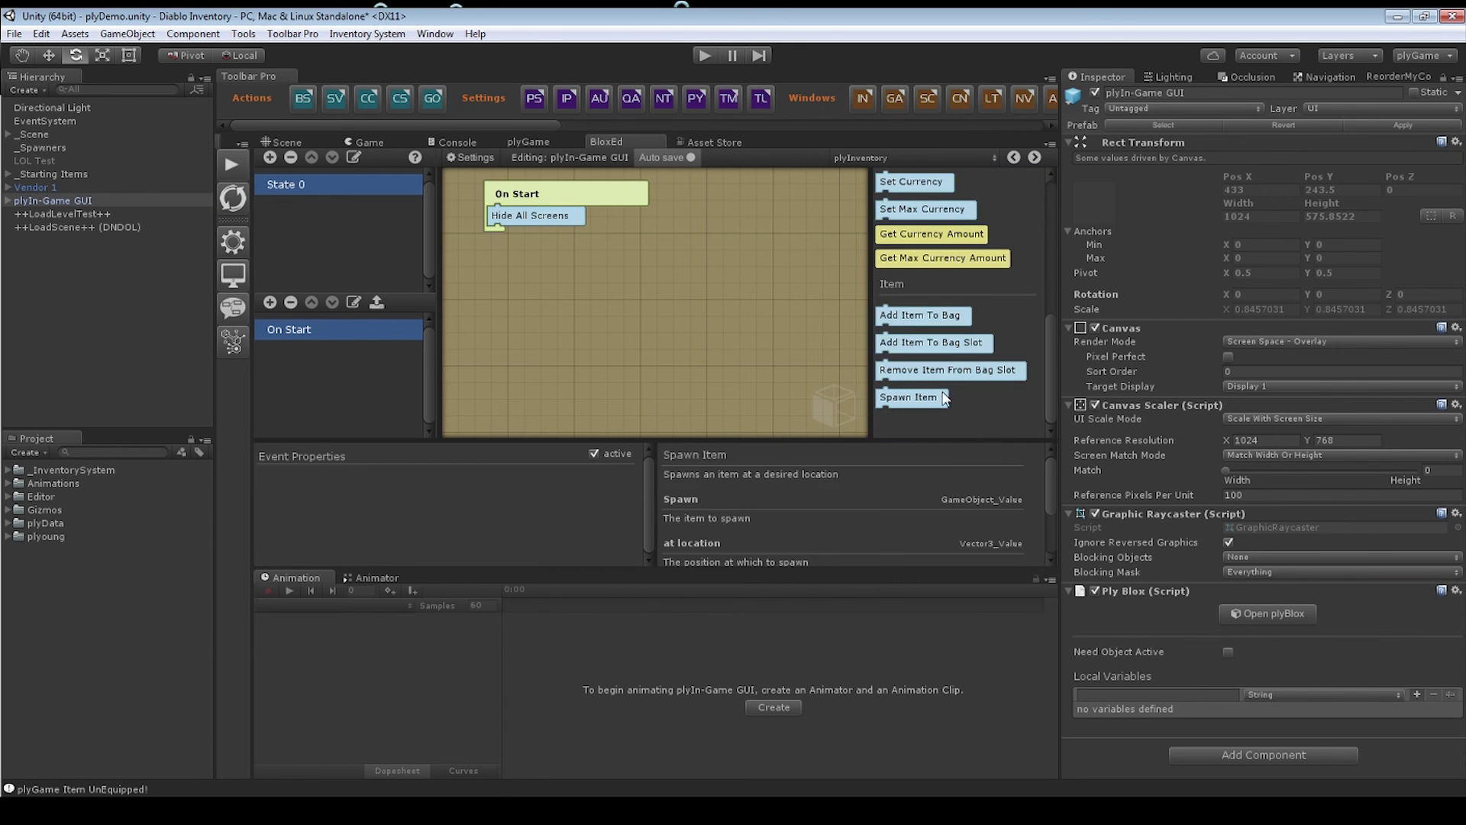